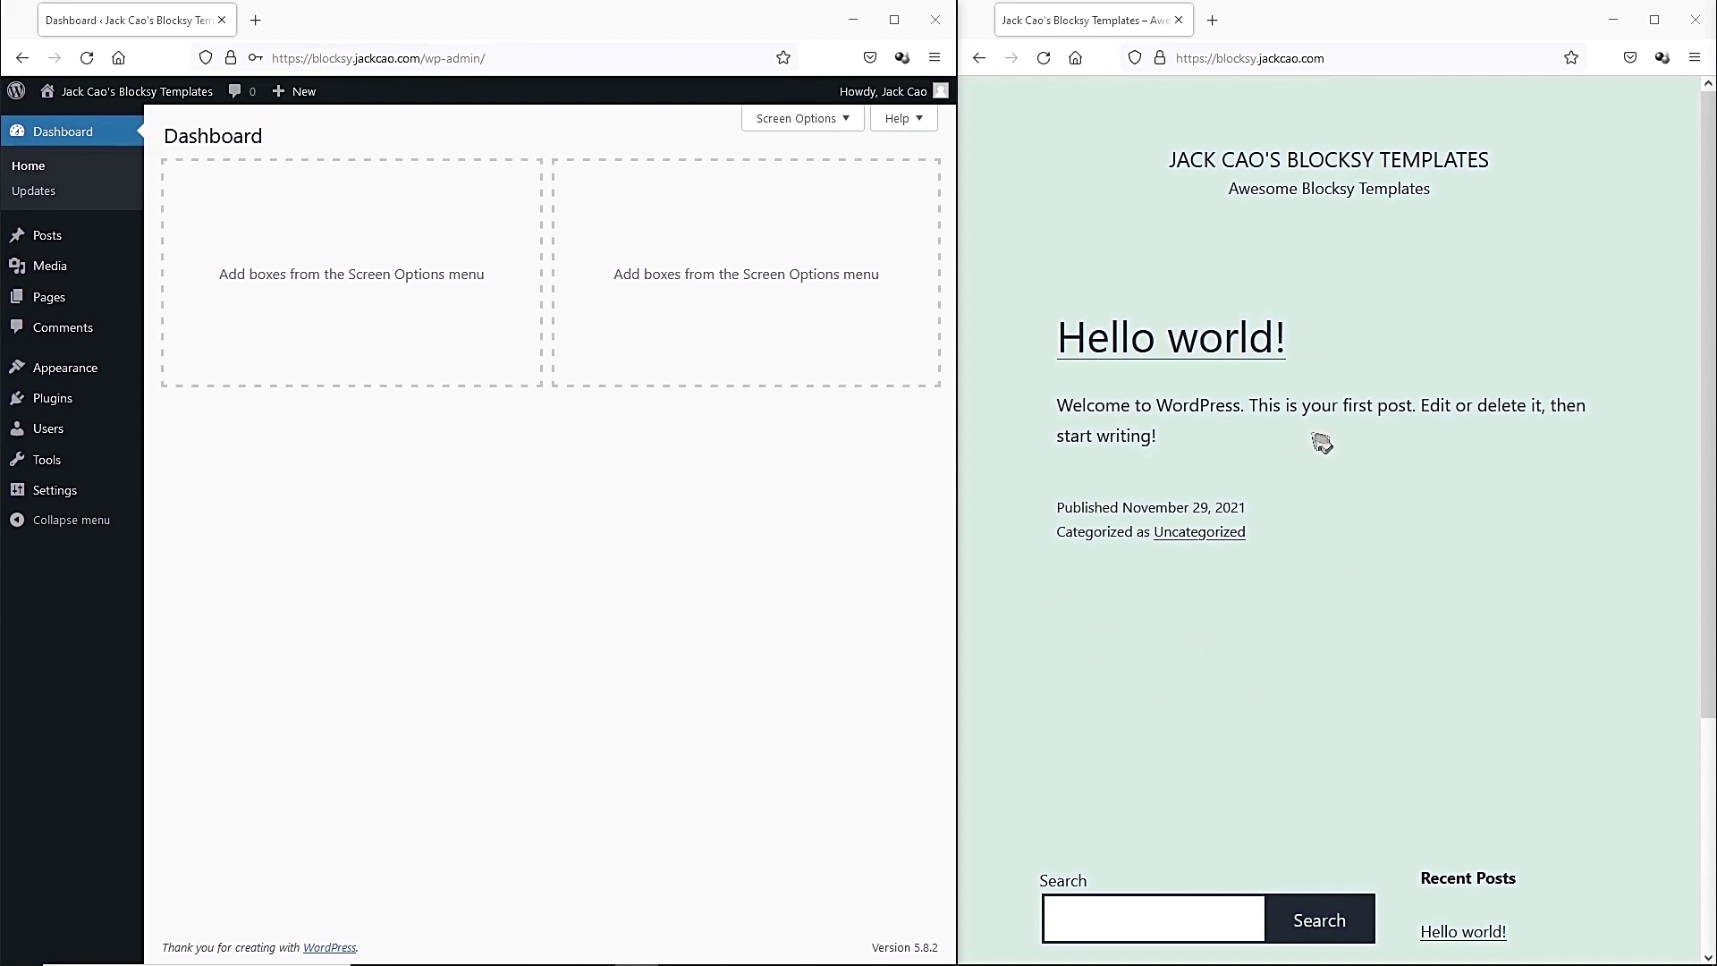
Search the theme directory for 'blocksy', then install and activate the Blocksy theme.
mouse_move(139, 380)
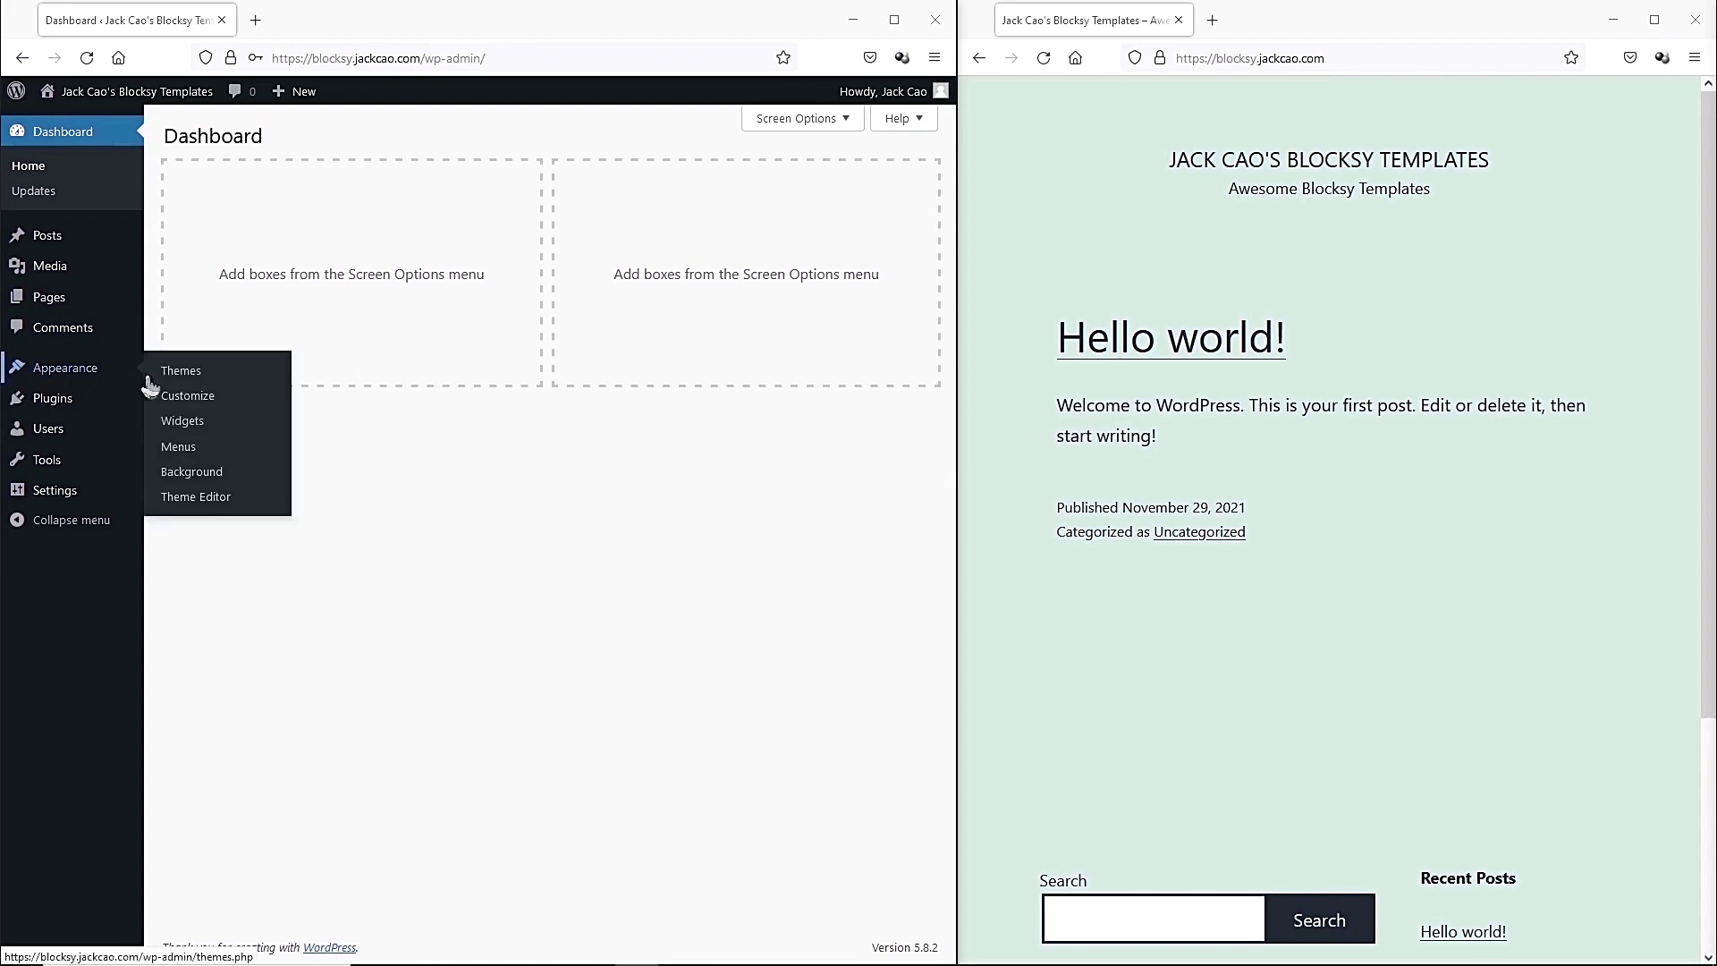
click(192, 380)
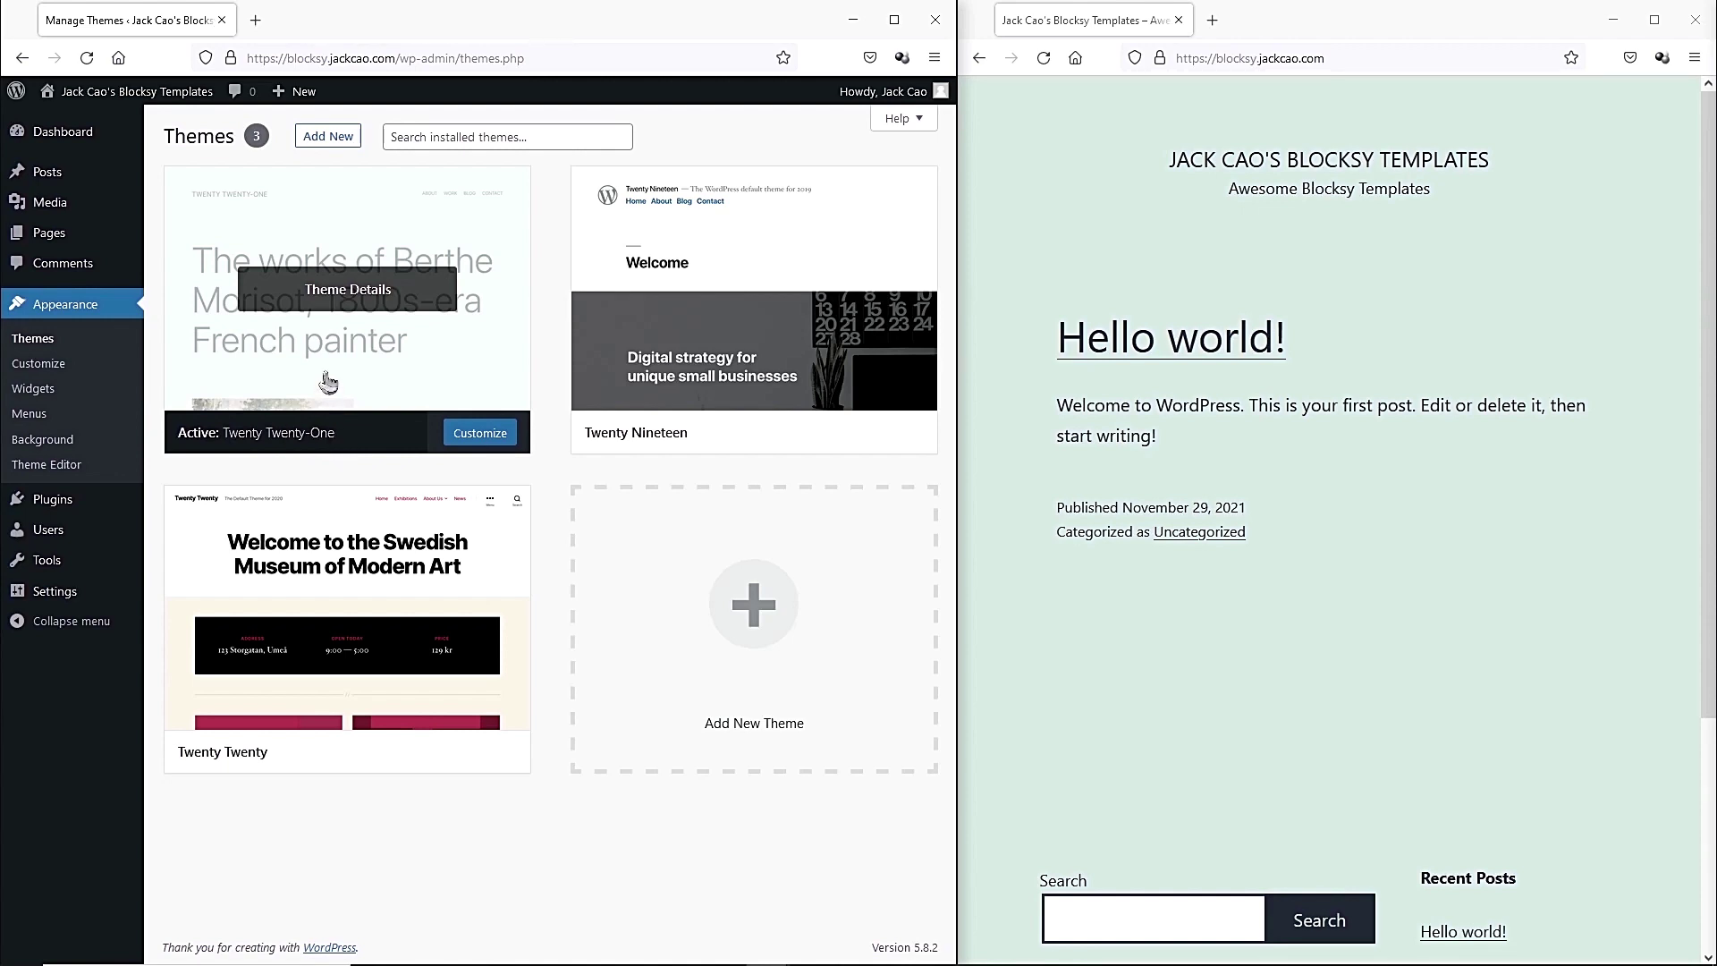
click(347, 137)
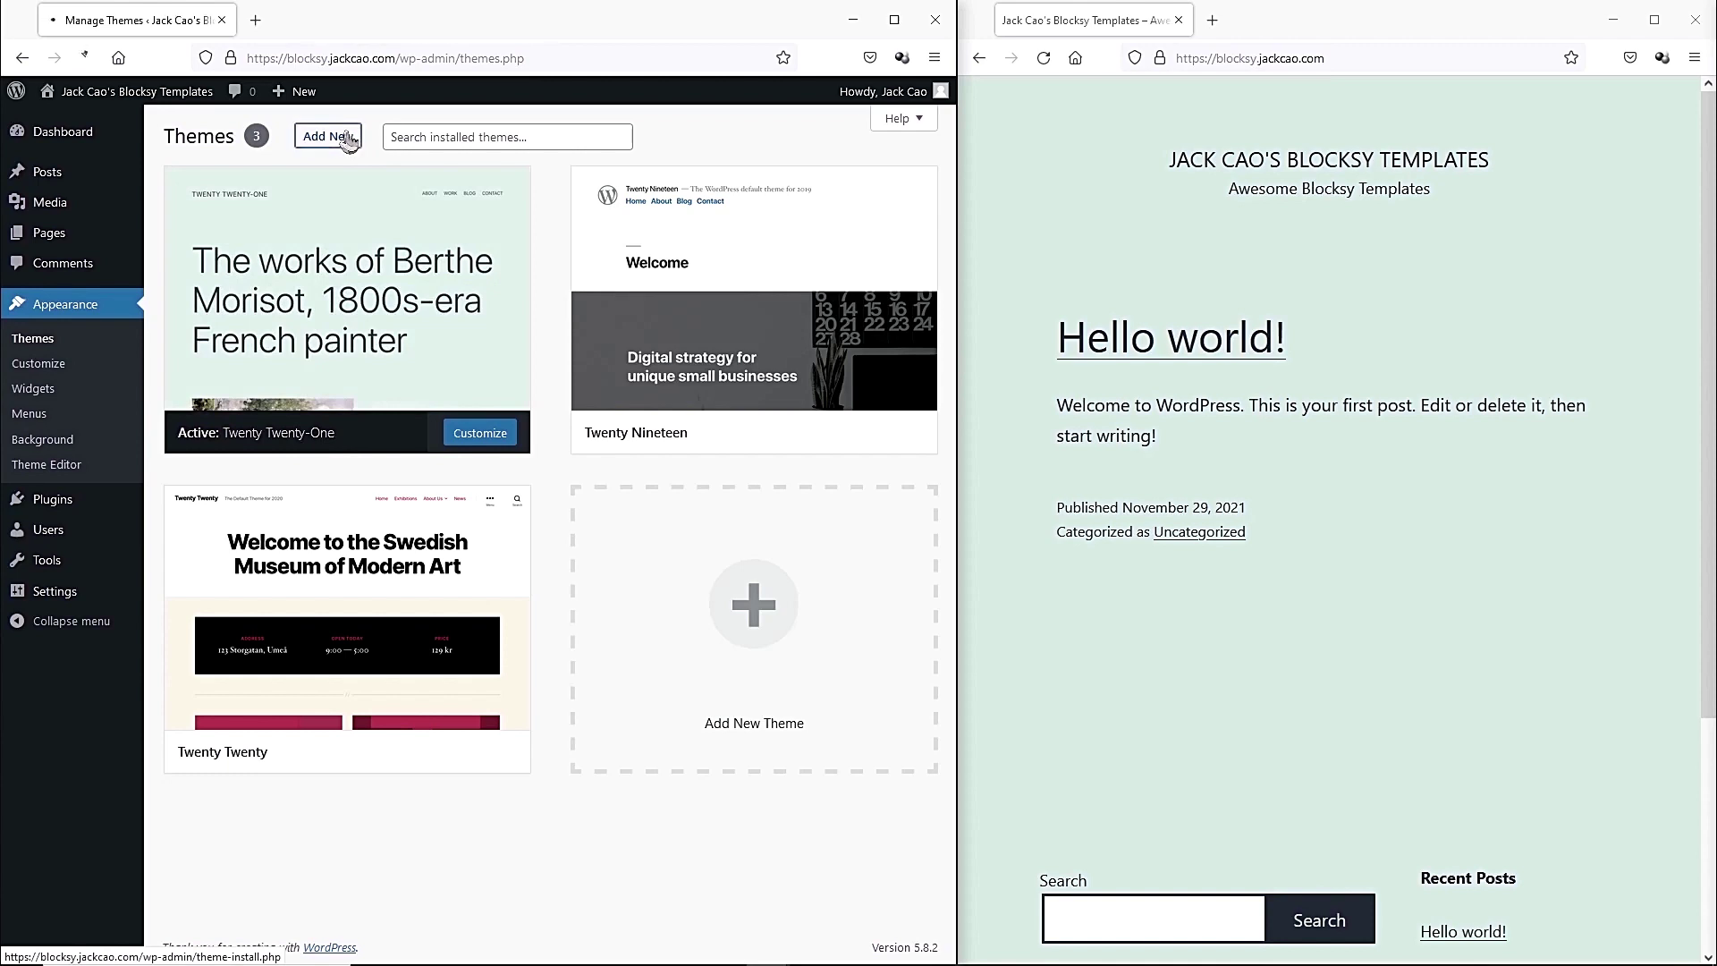
text(blocksy)
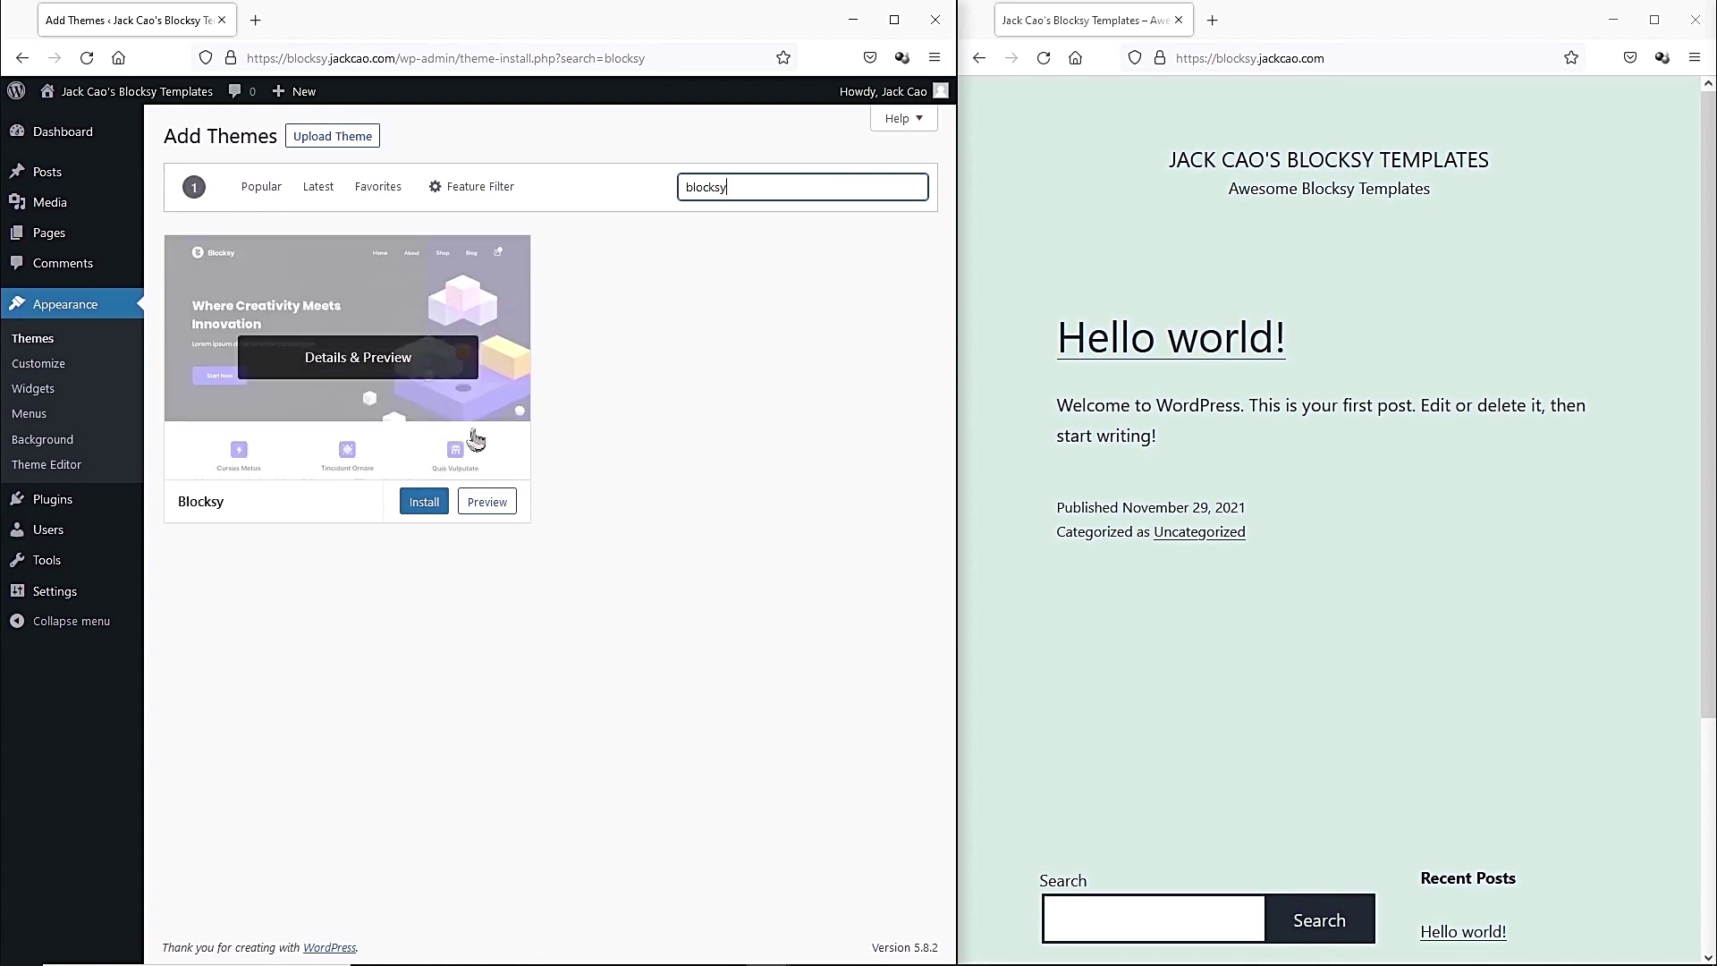
click(422, 501)
click(410, 506)
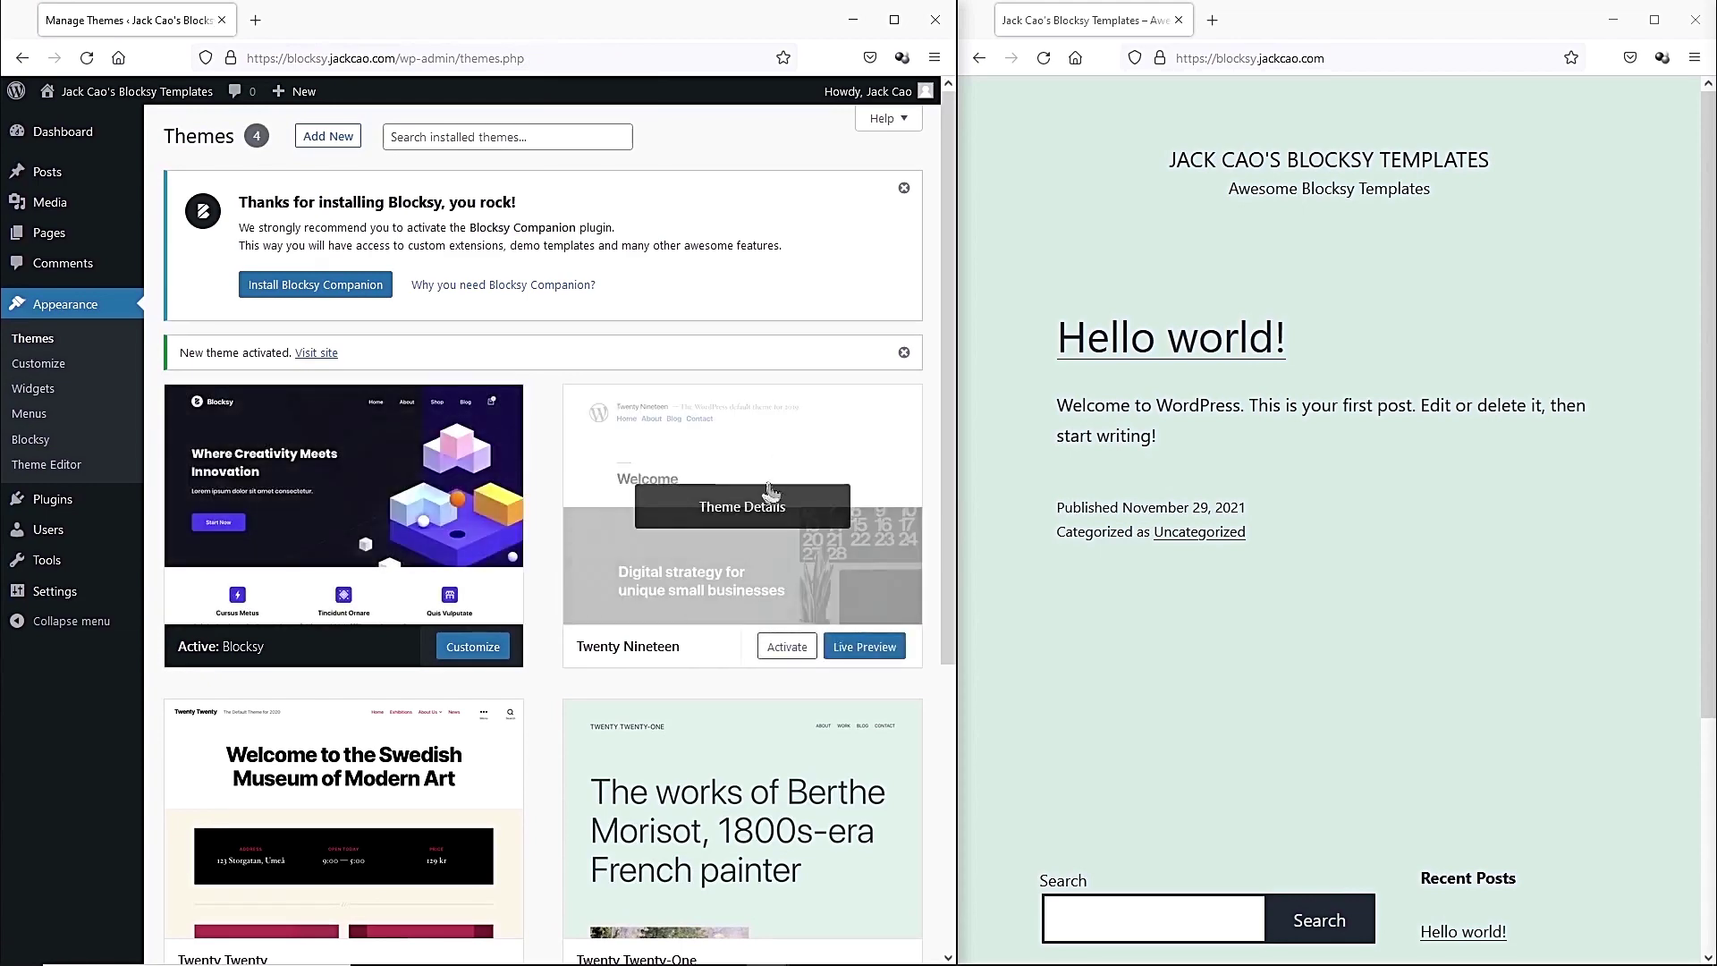
Delete the Twenty Twenty-One, Twenty Nineteen and Twenty Twenty themes, confirming each deletion.
scroll(716, 536, down, 3)
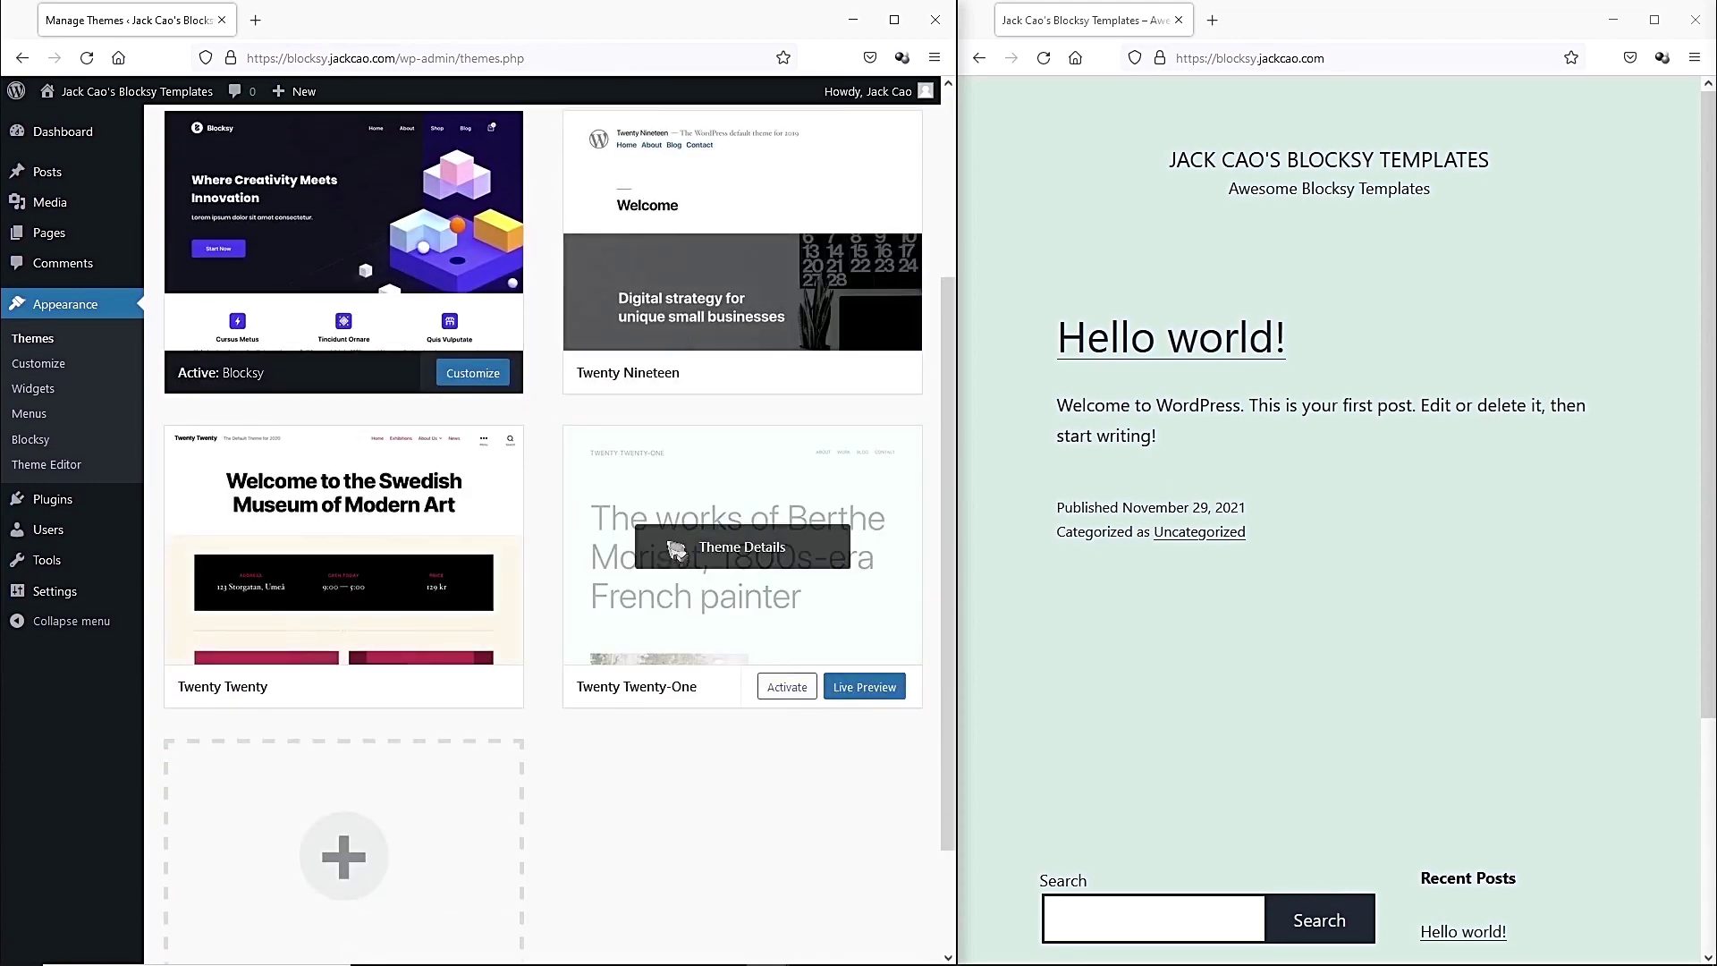
click(709, 557)
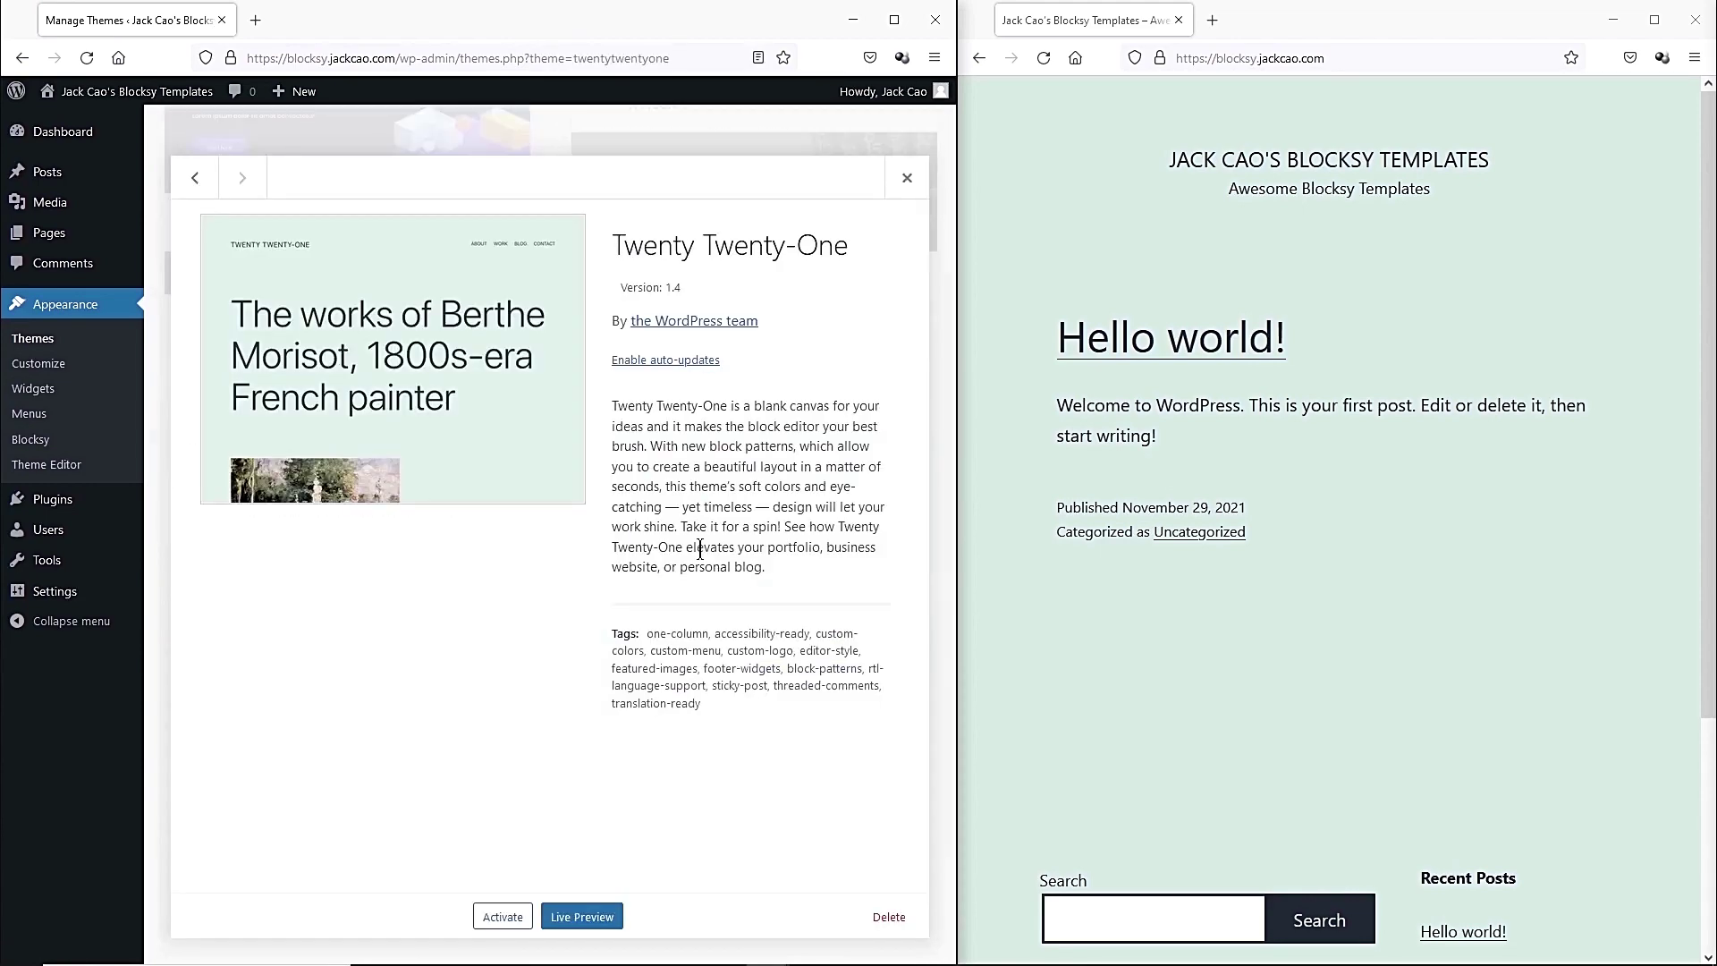
click(887, 916)
click(557, 565)
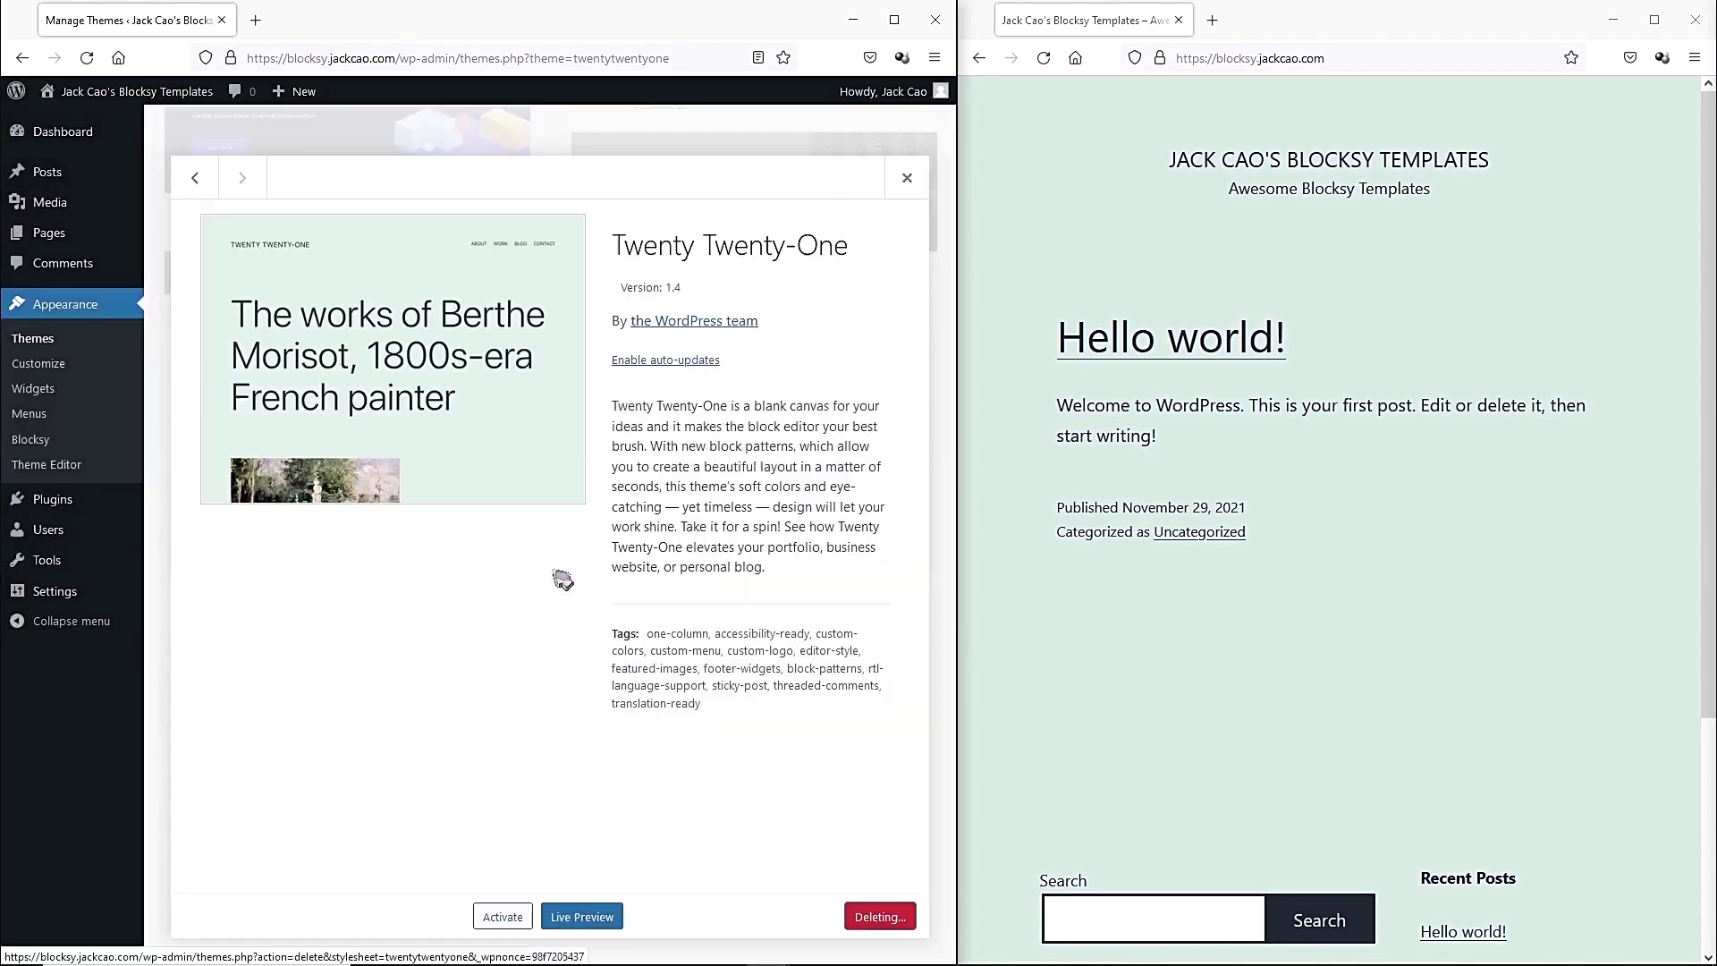
click(754, 402)
click(888, 916)
click(557, 565)
click(754, 402)
click(889, 916)
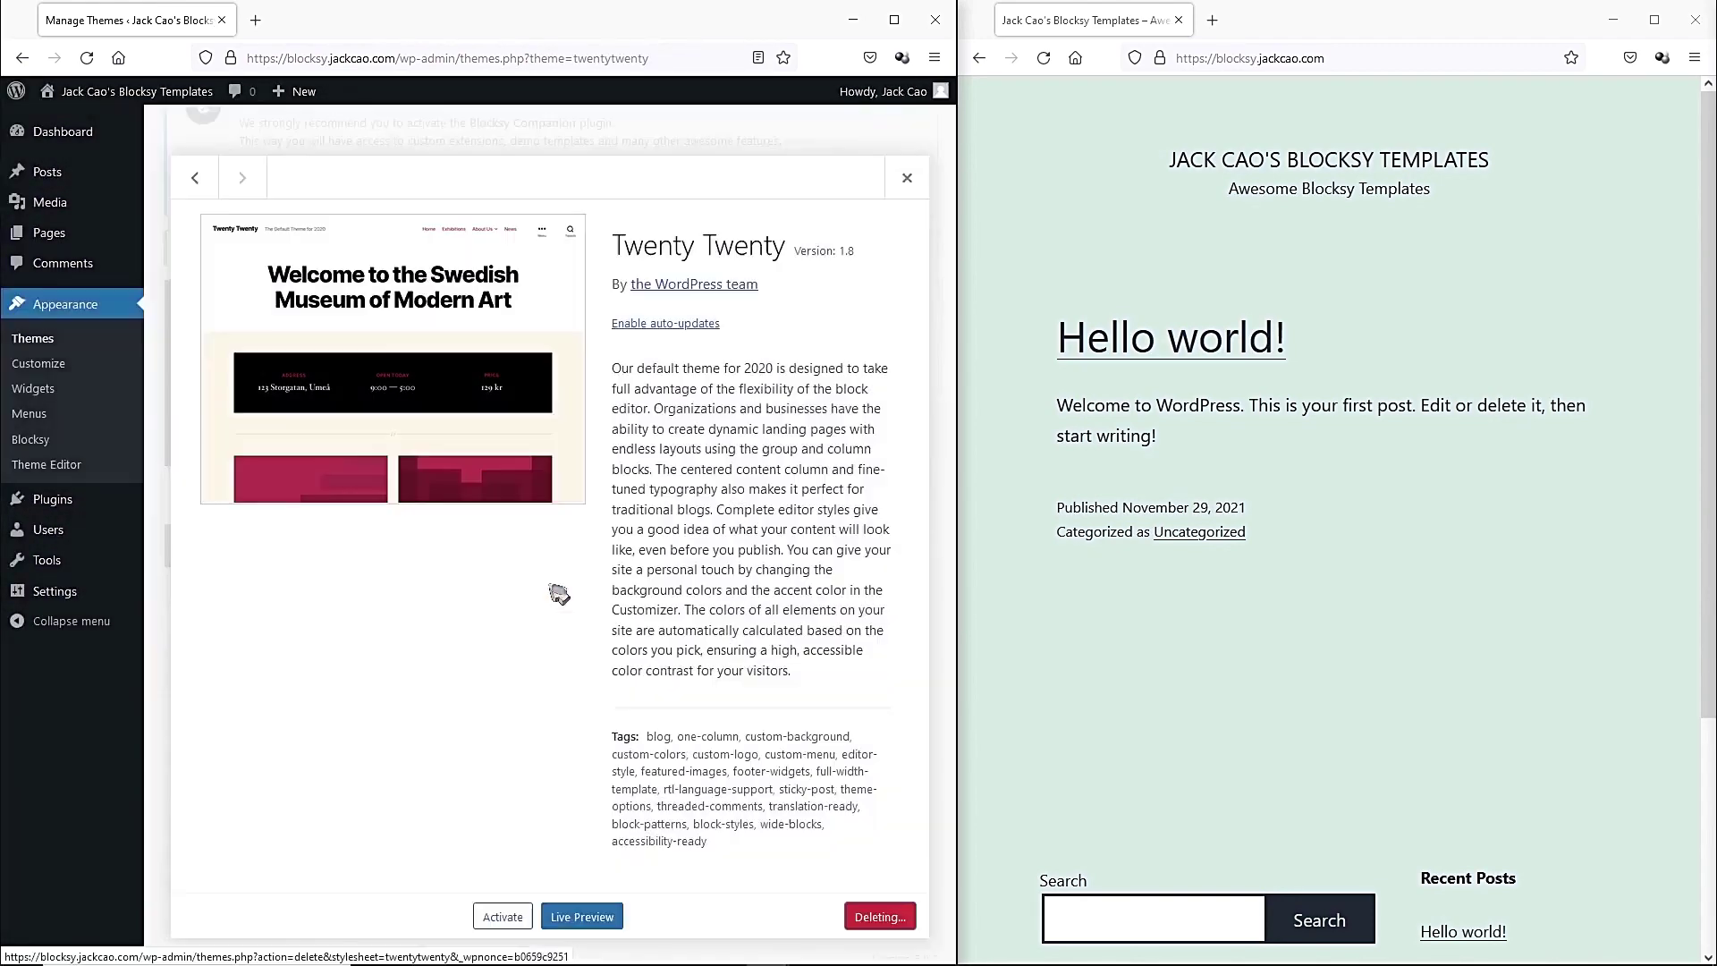
click(550, 586)
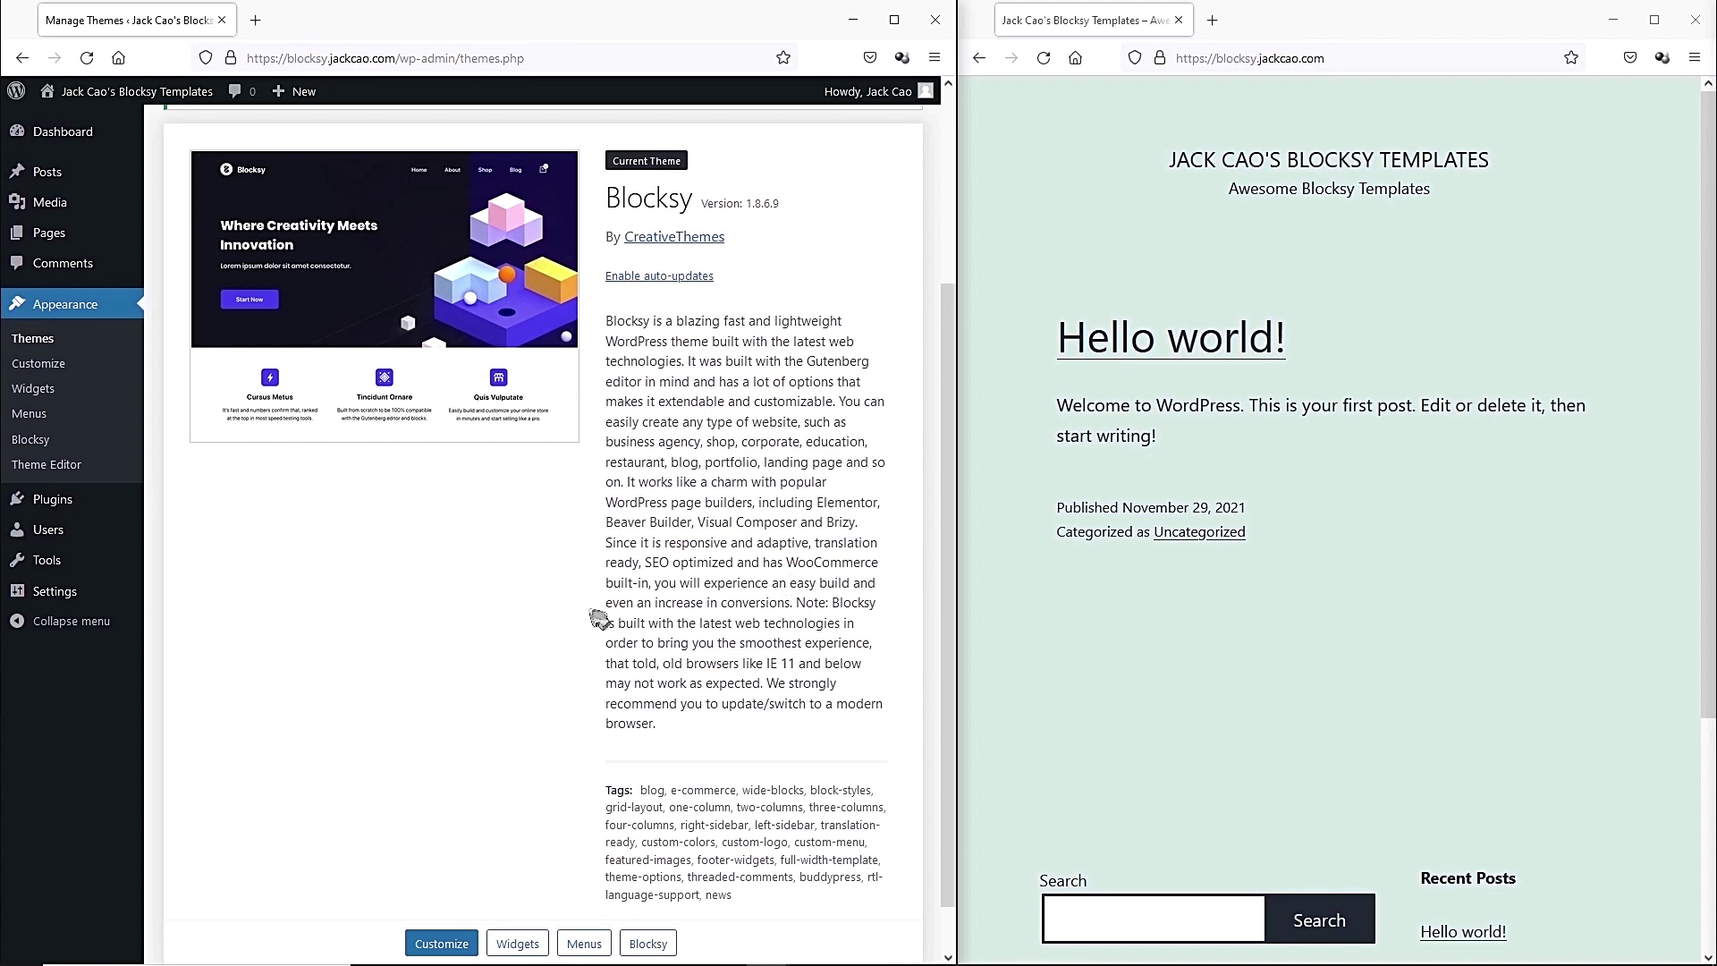
scroll(537, 578, up, 3)
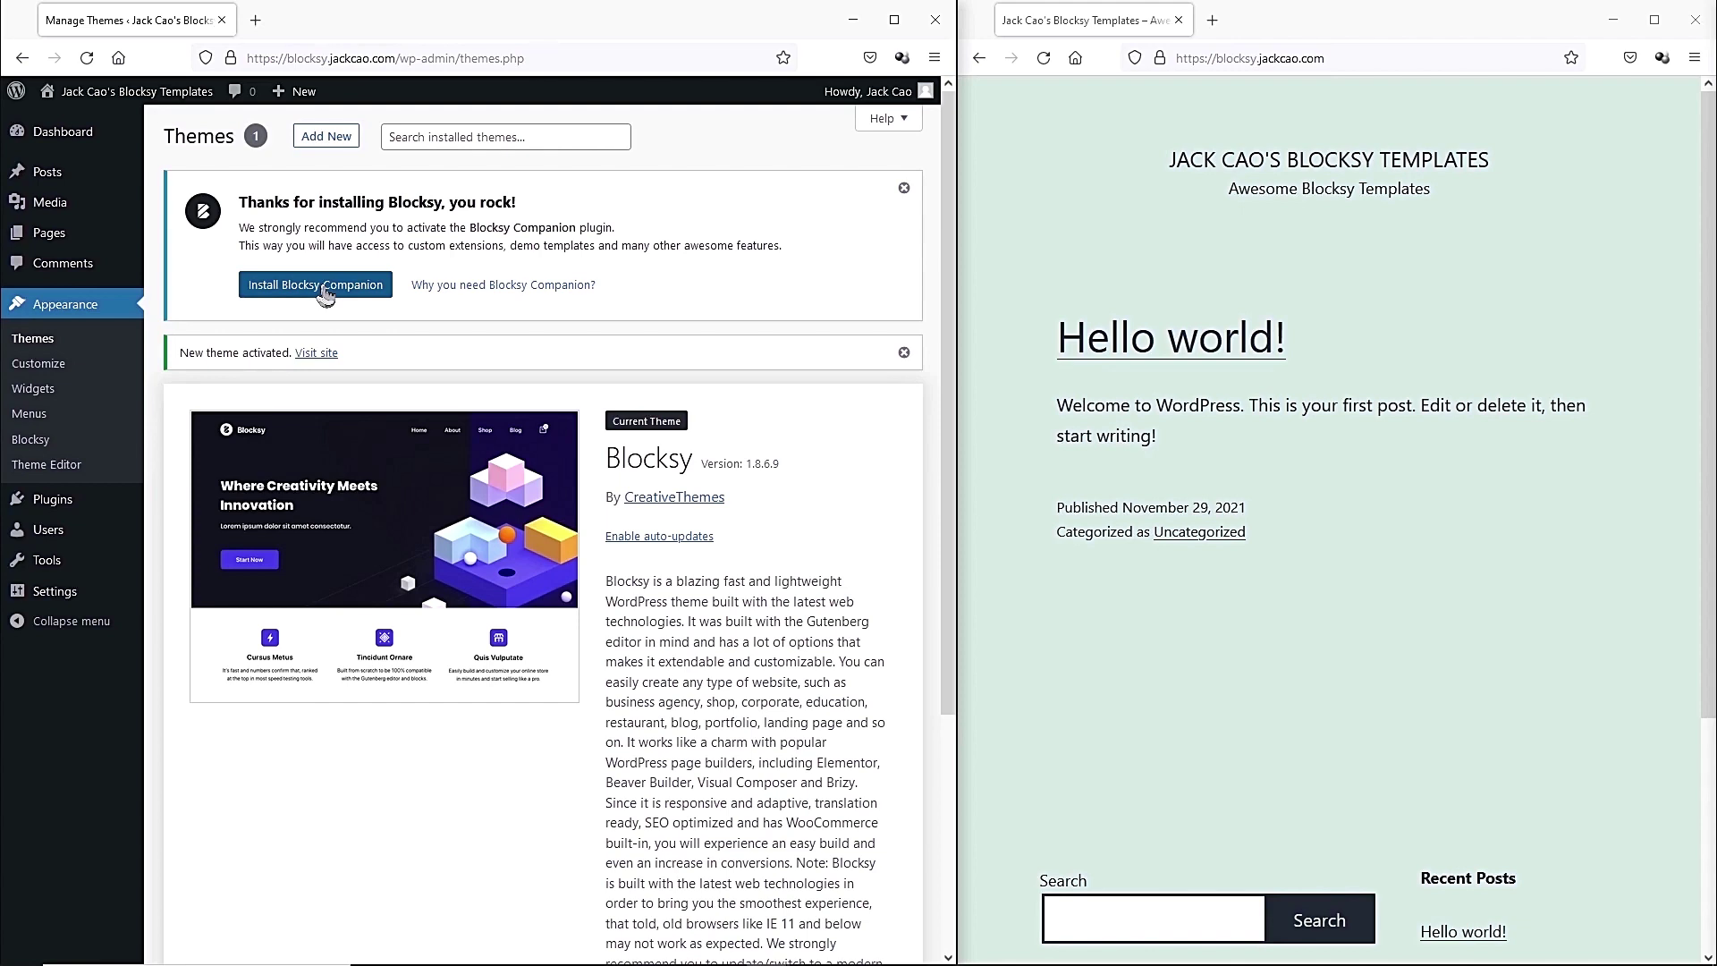
Install Blocksy Companion and skip its opt-in, then install and activate Stackable via a 'stackable' search.
click(325, 288)
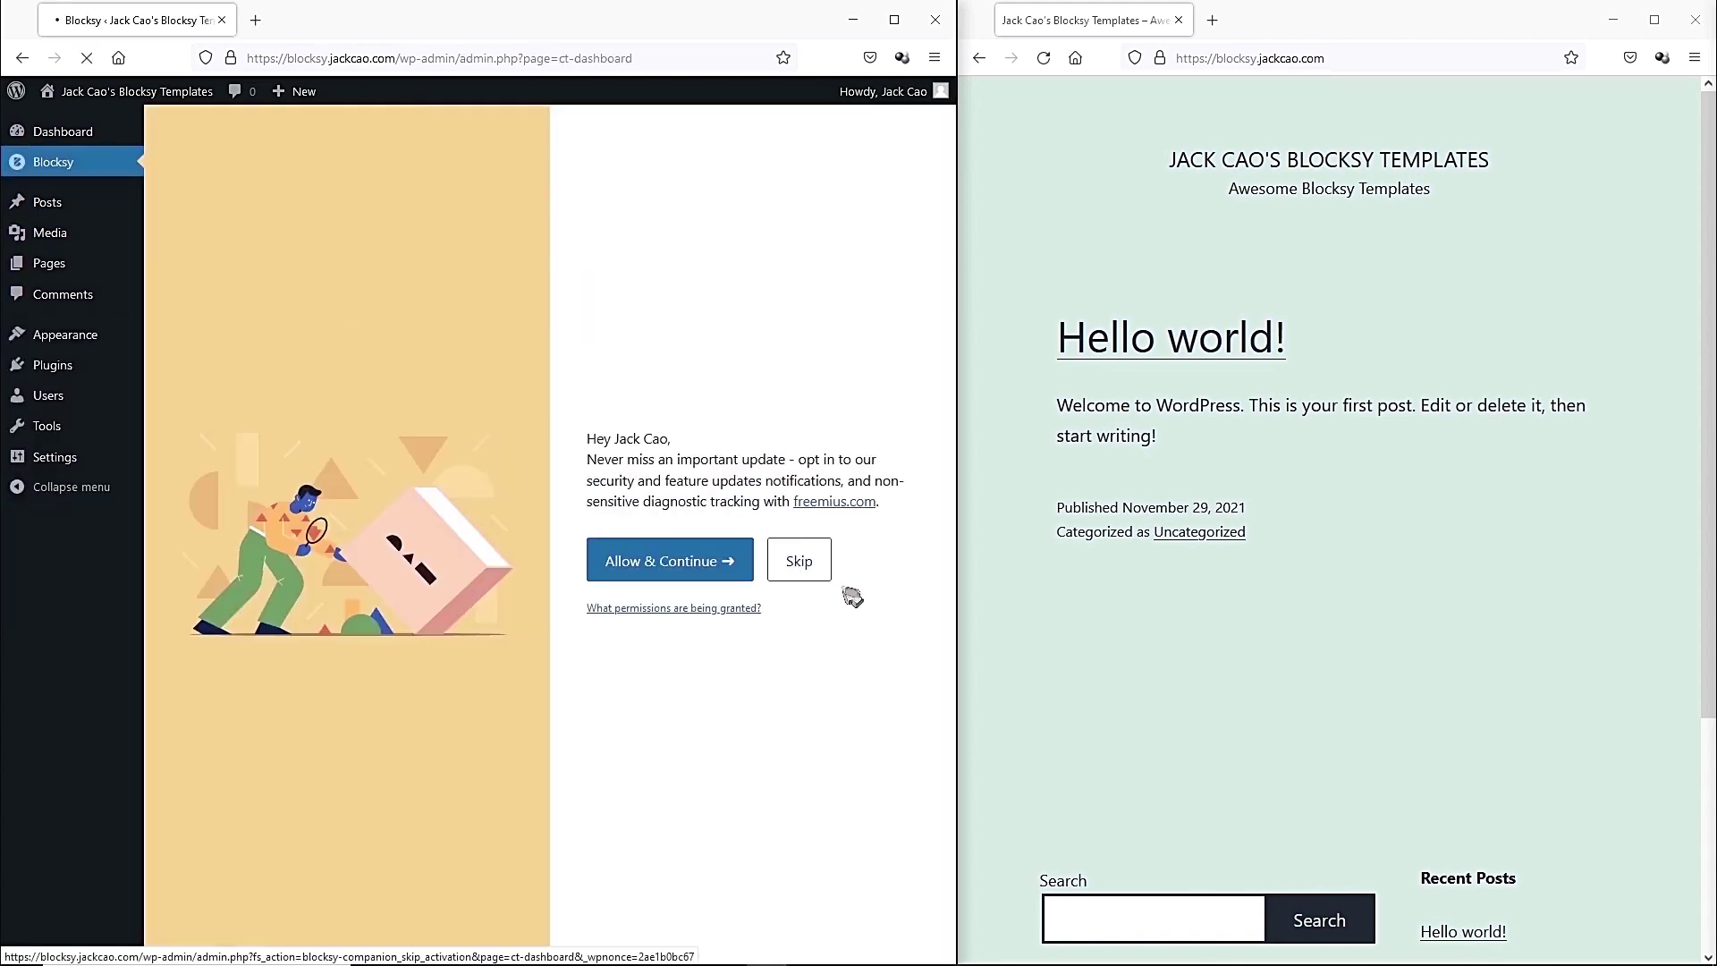
click(798, 567)
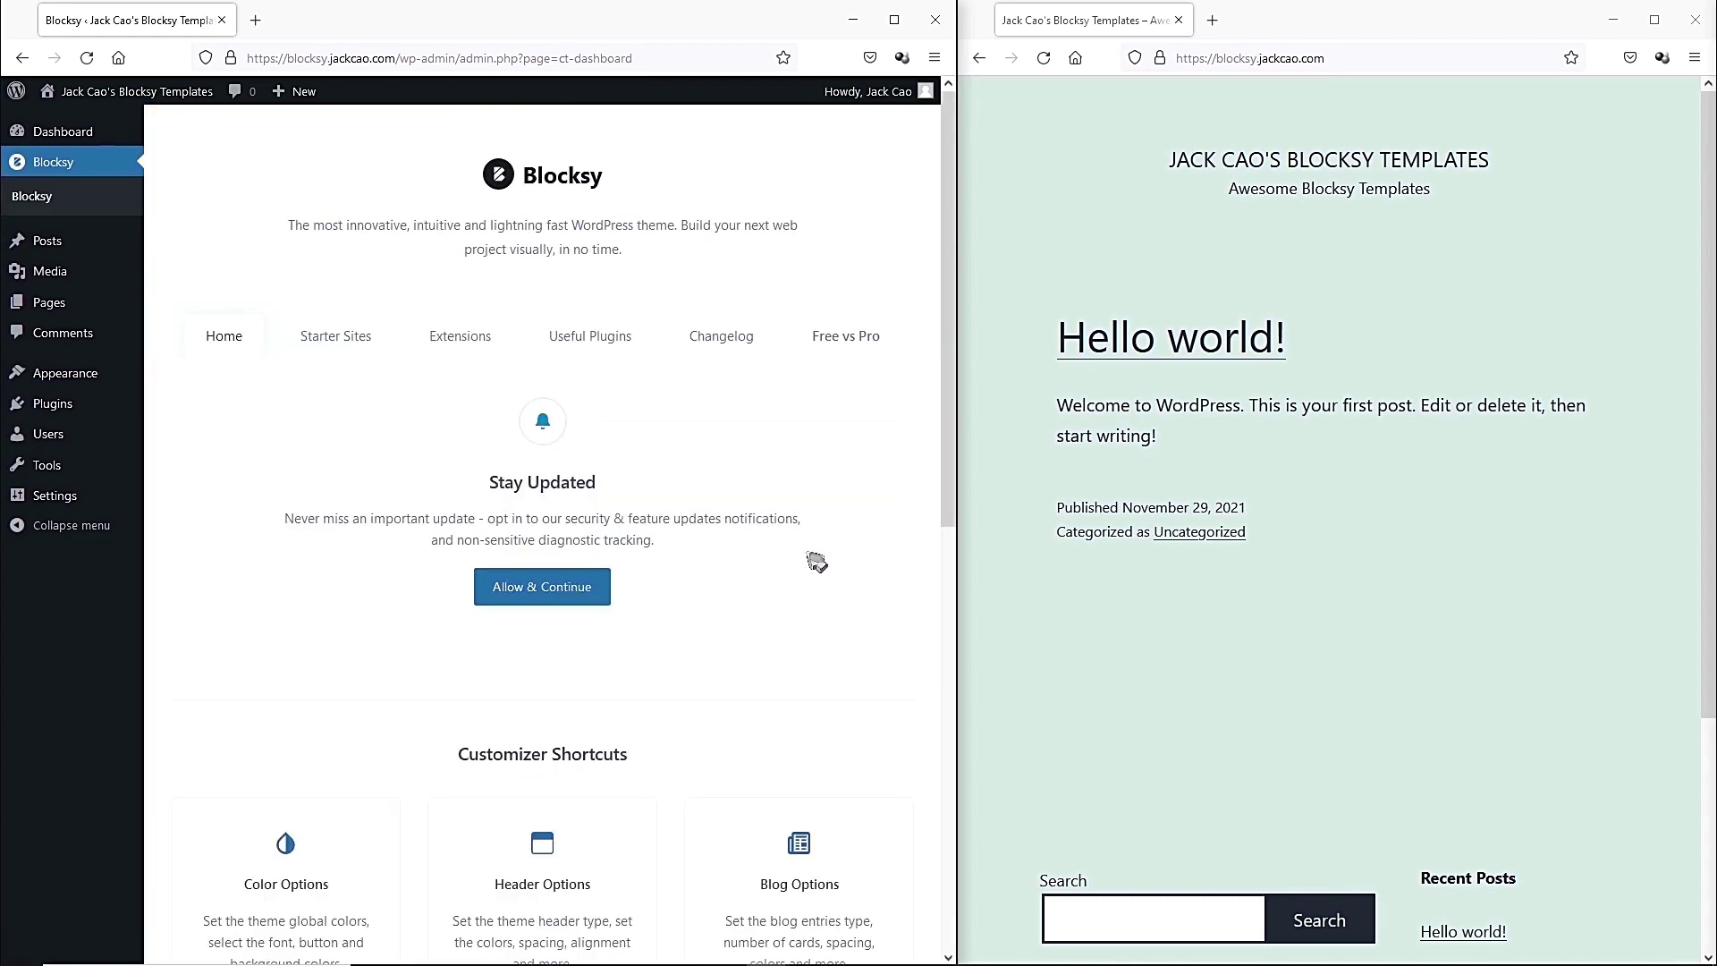
click(192, 403)
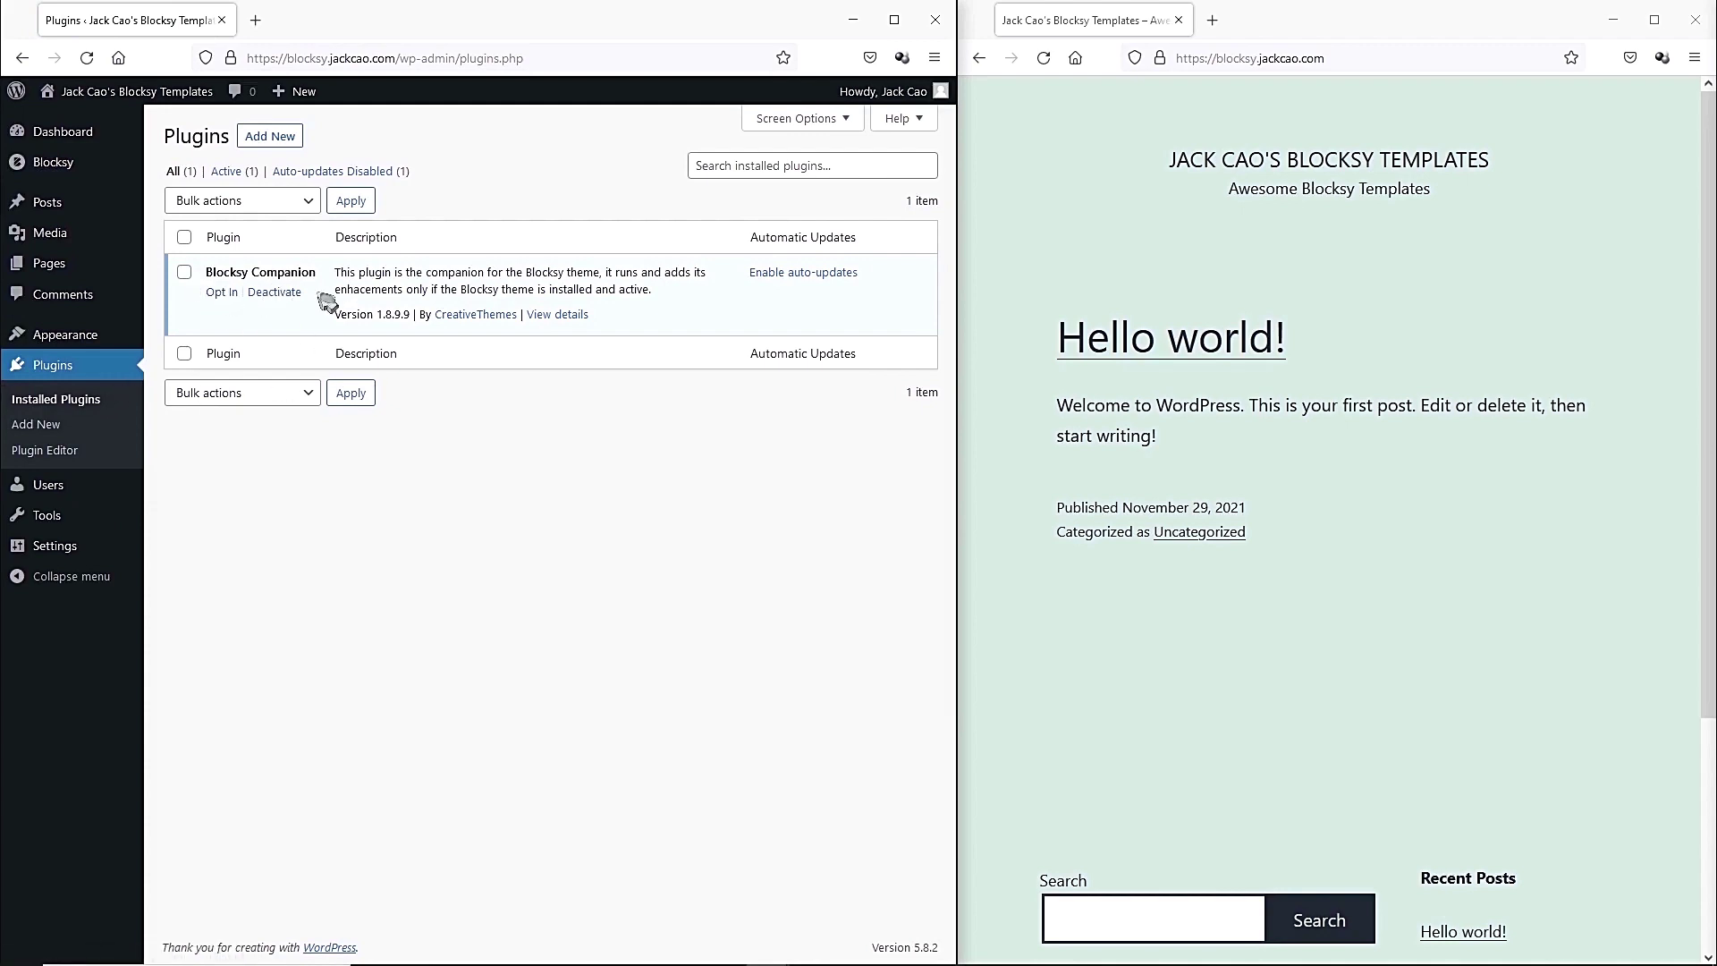
click(261, 141)
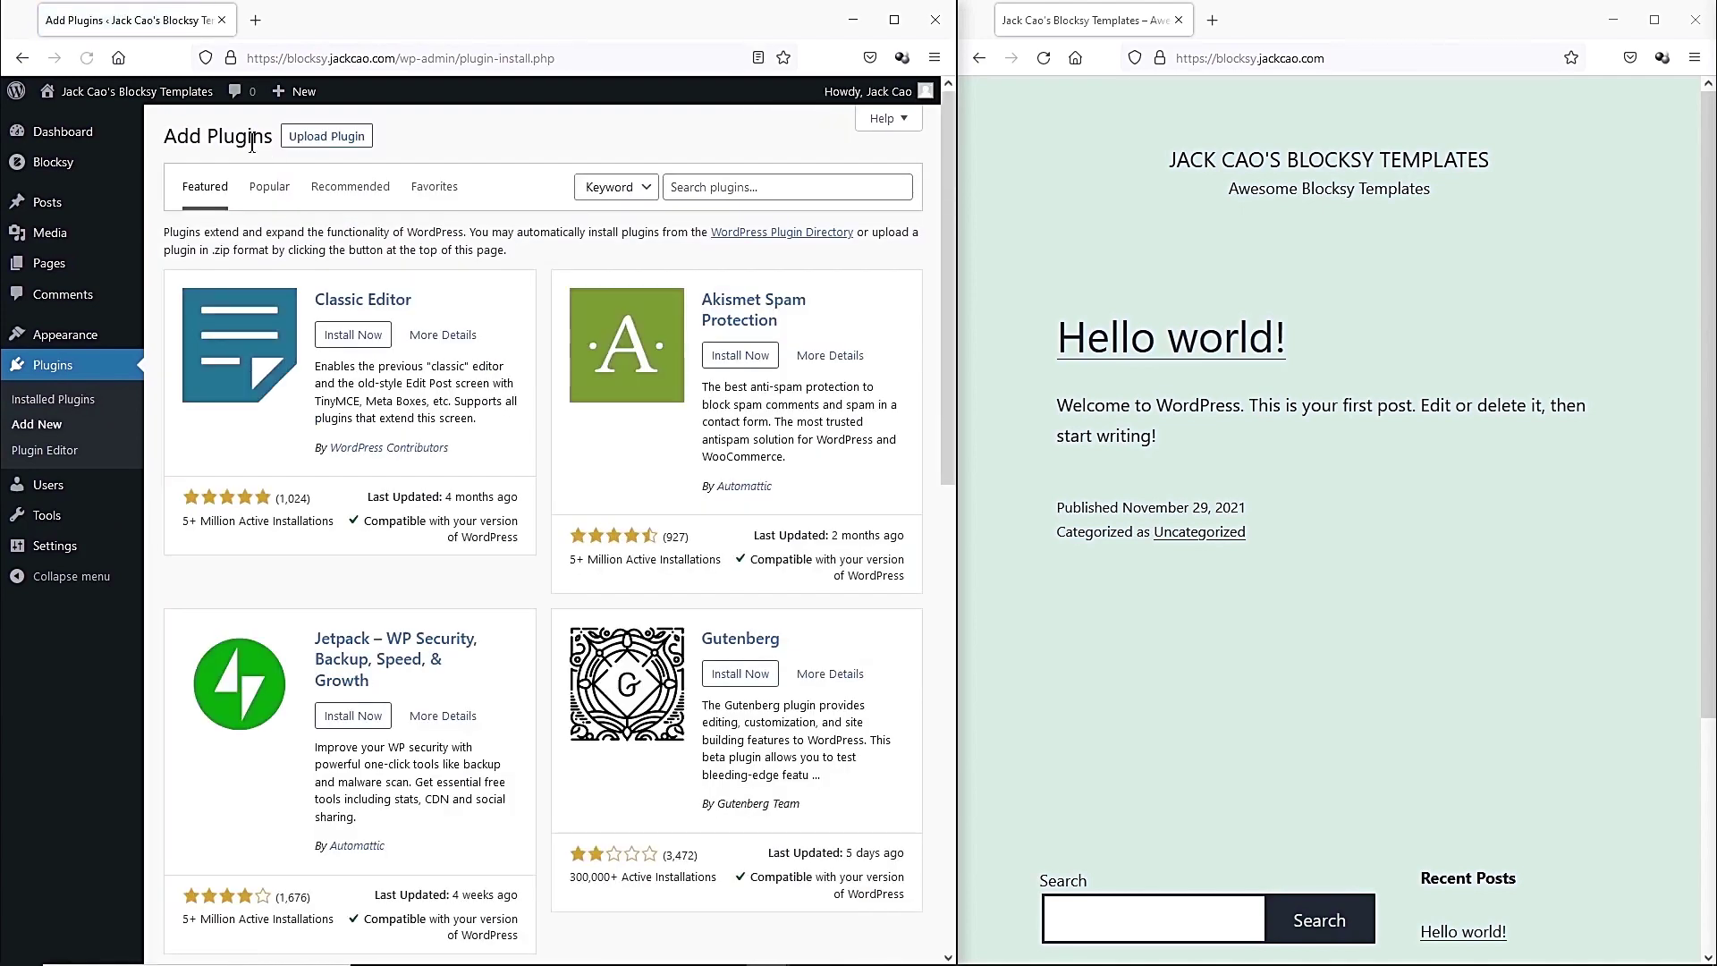
click(740, 194)
text(stackable)
click(351, 342)
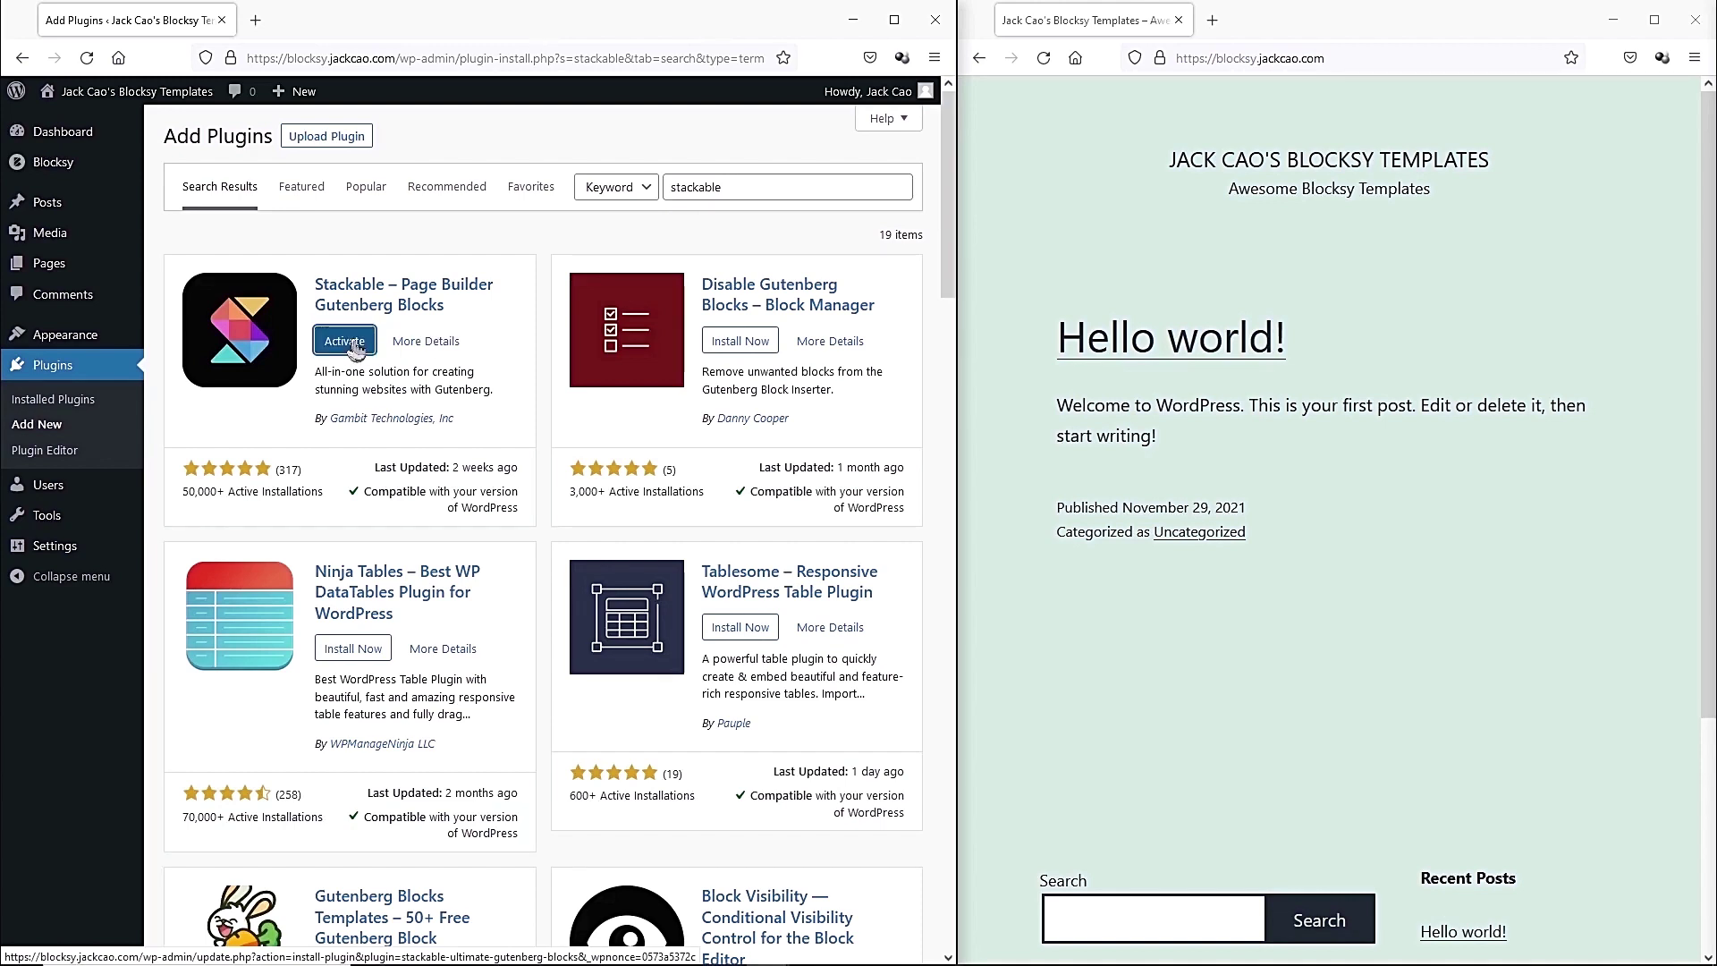
click(352, 343)
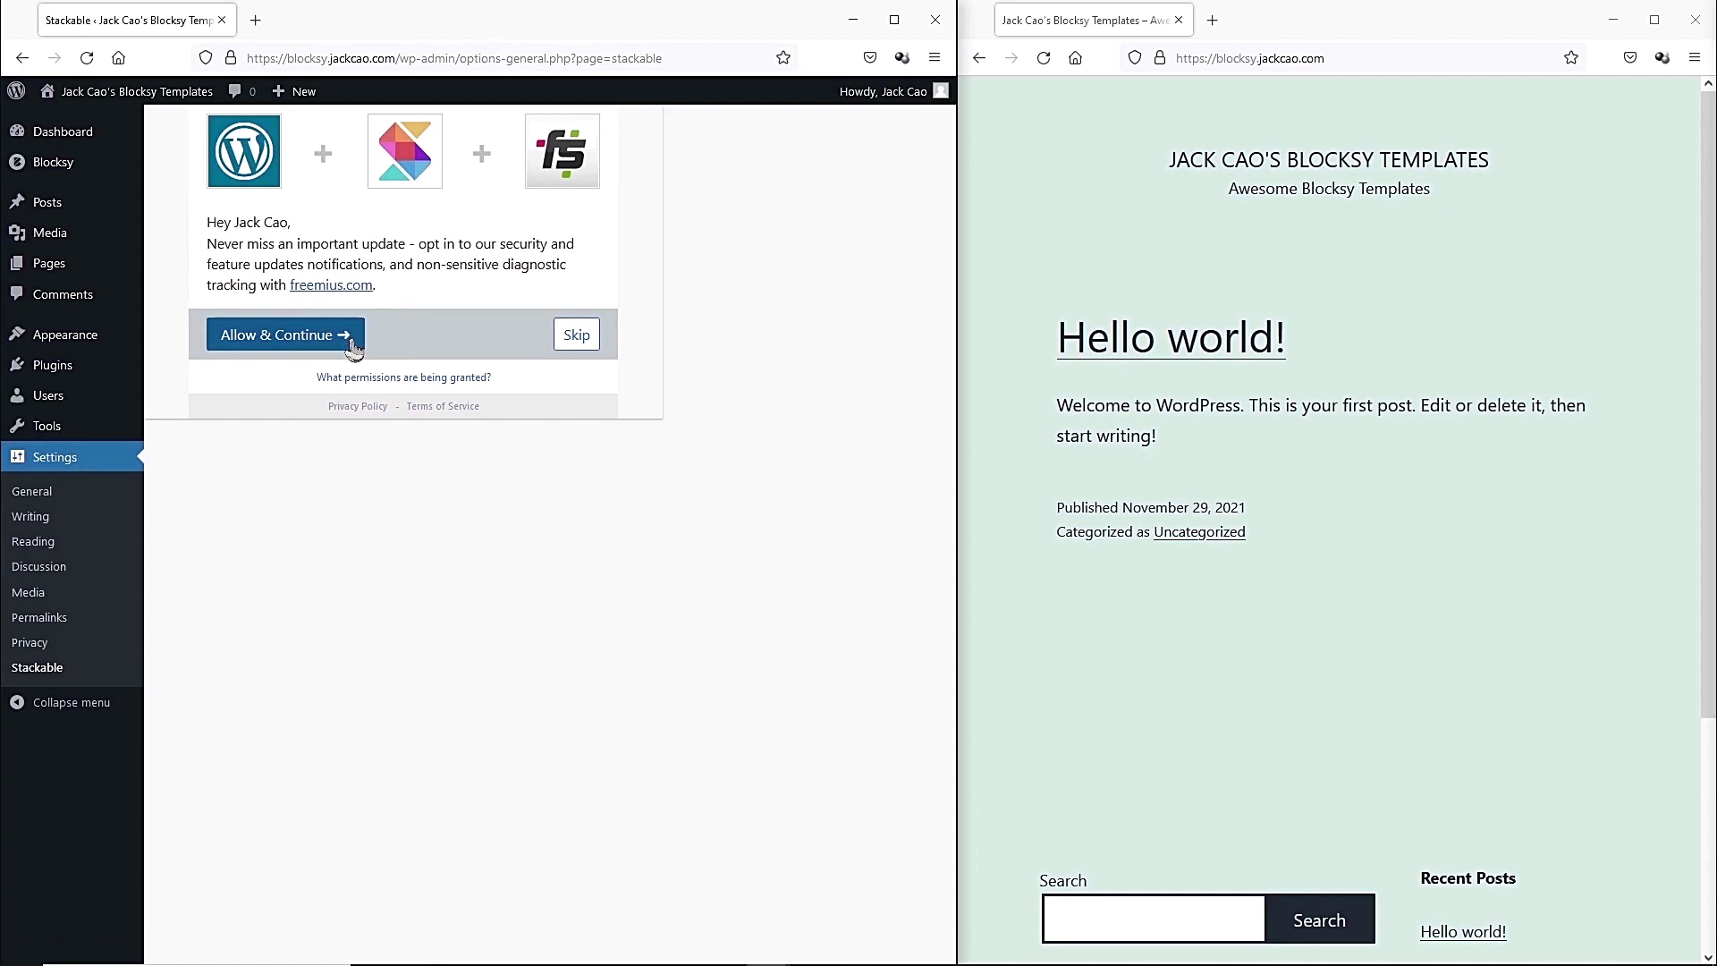
Skip Stackable's opt-in, finish its setup wizard keeping all block categories, and reload the live site.
click(583, 339)
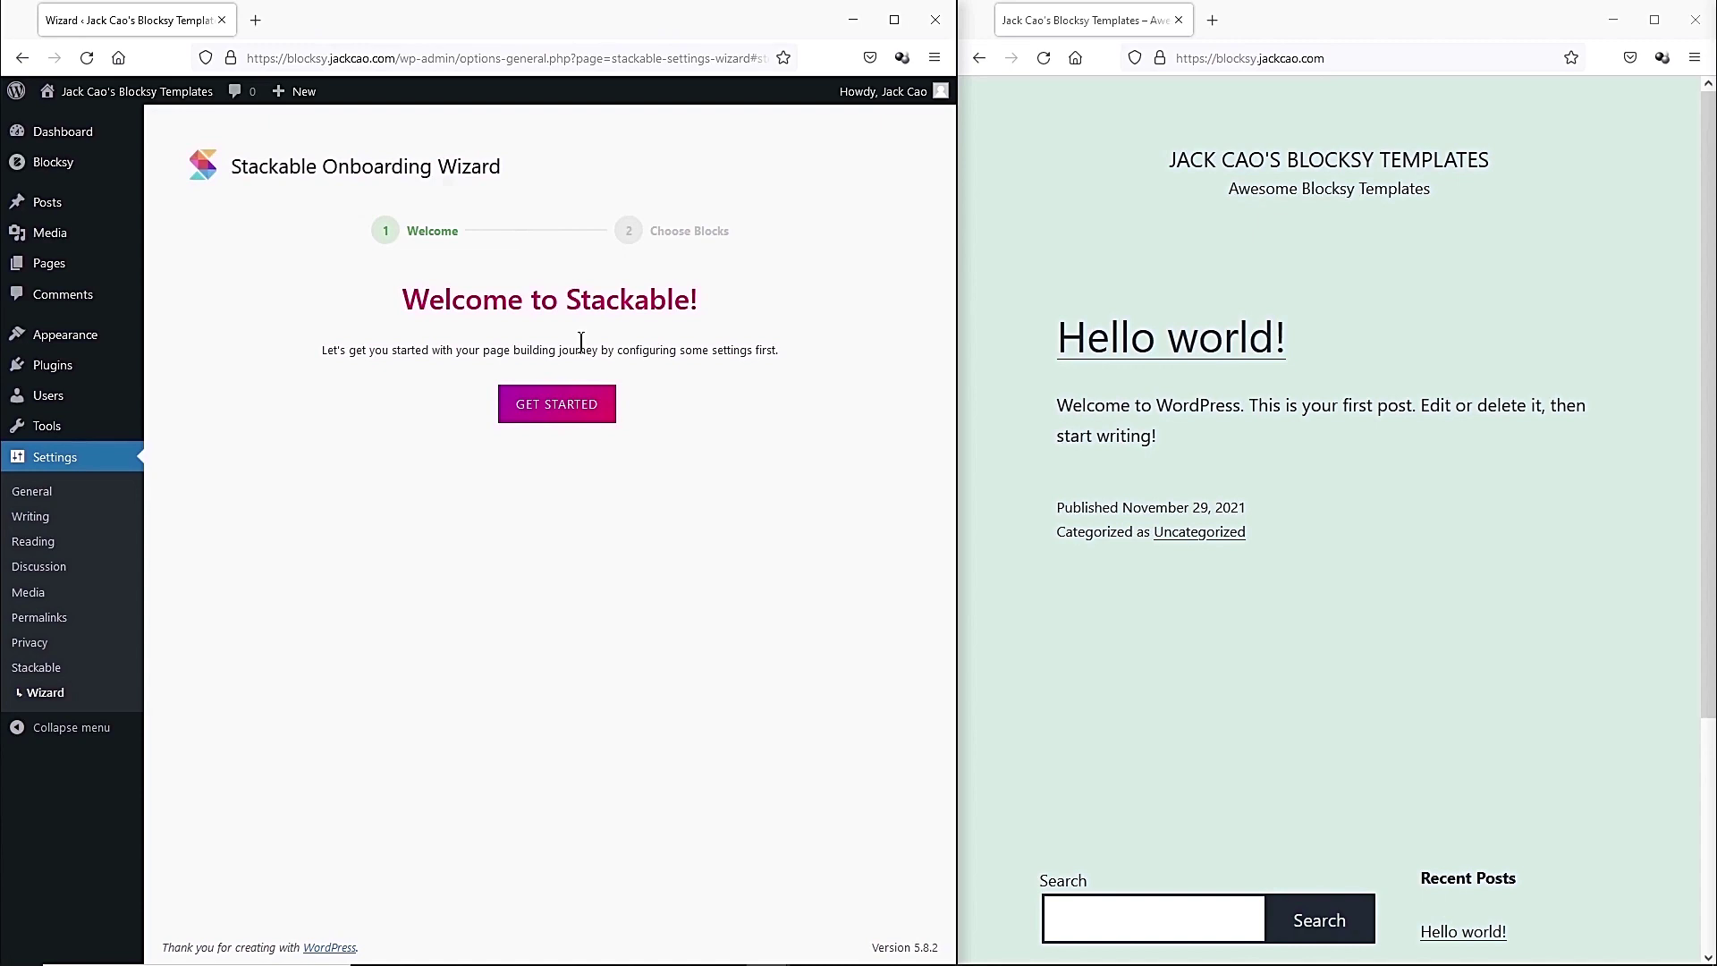
click(563, 410)
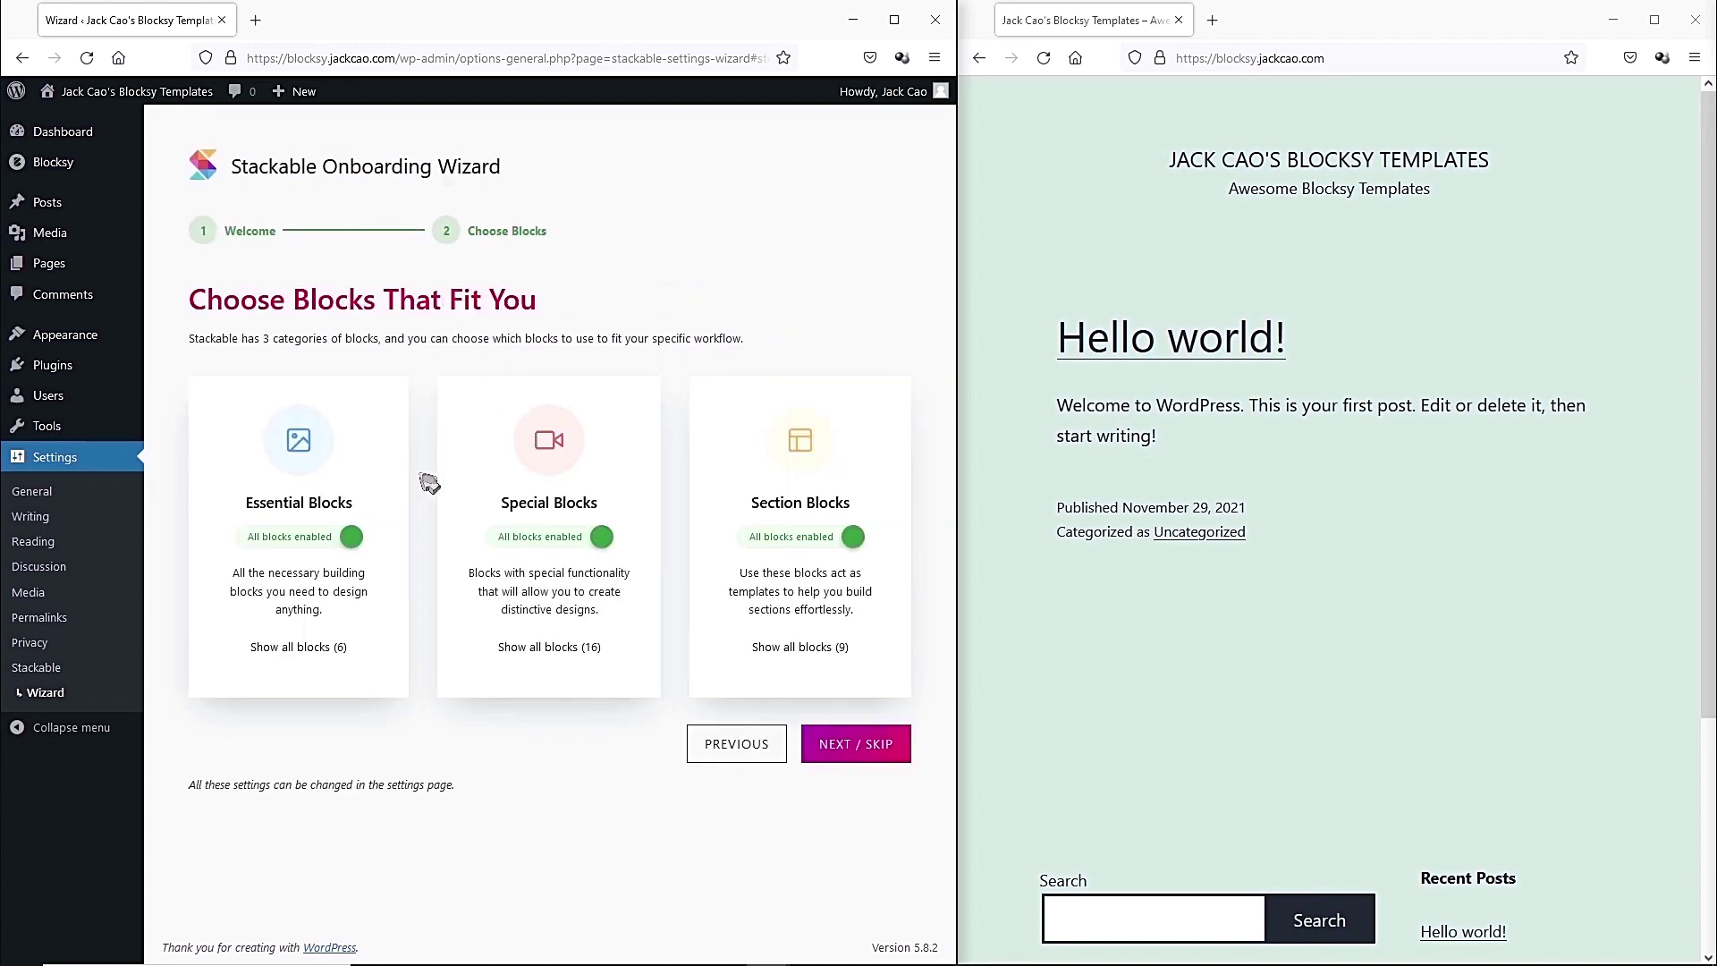
click(885, 750)
click(550, 527)
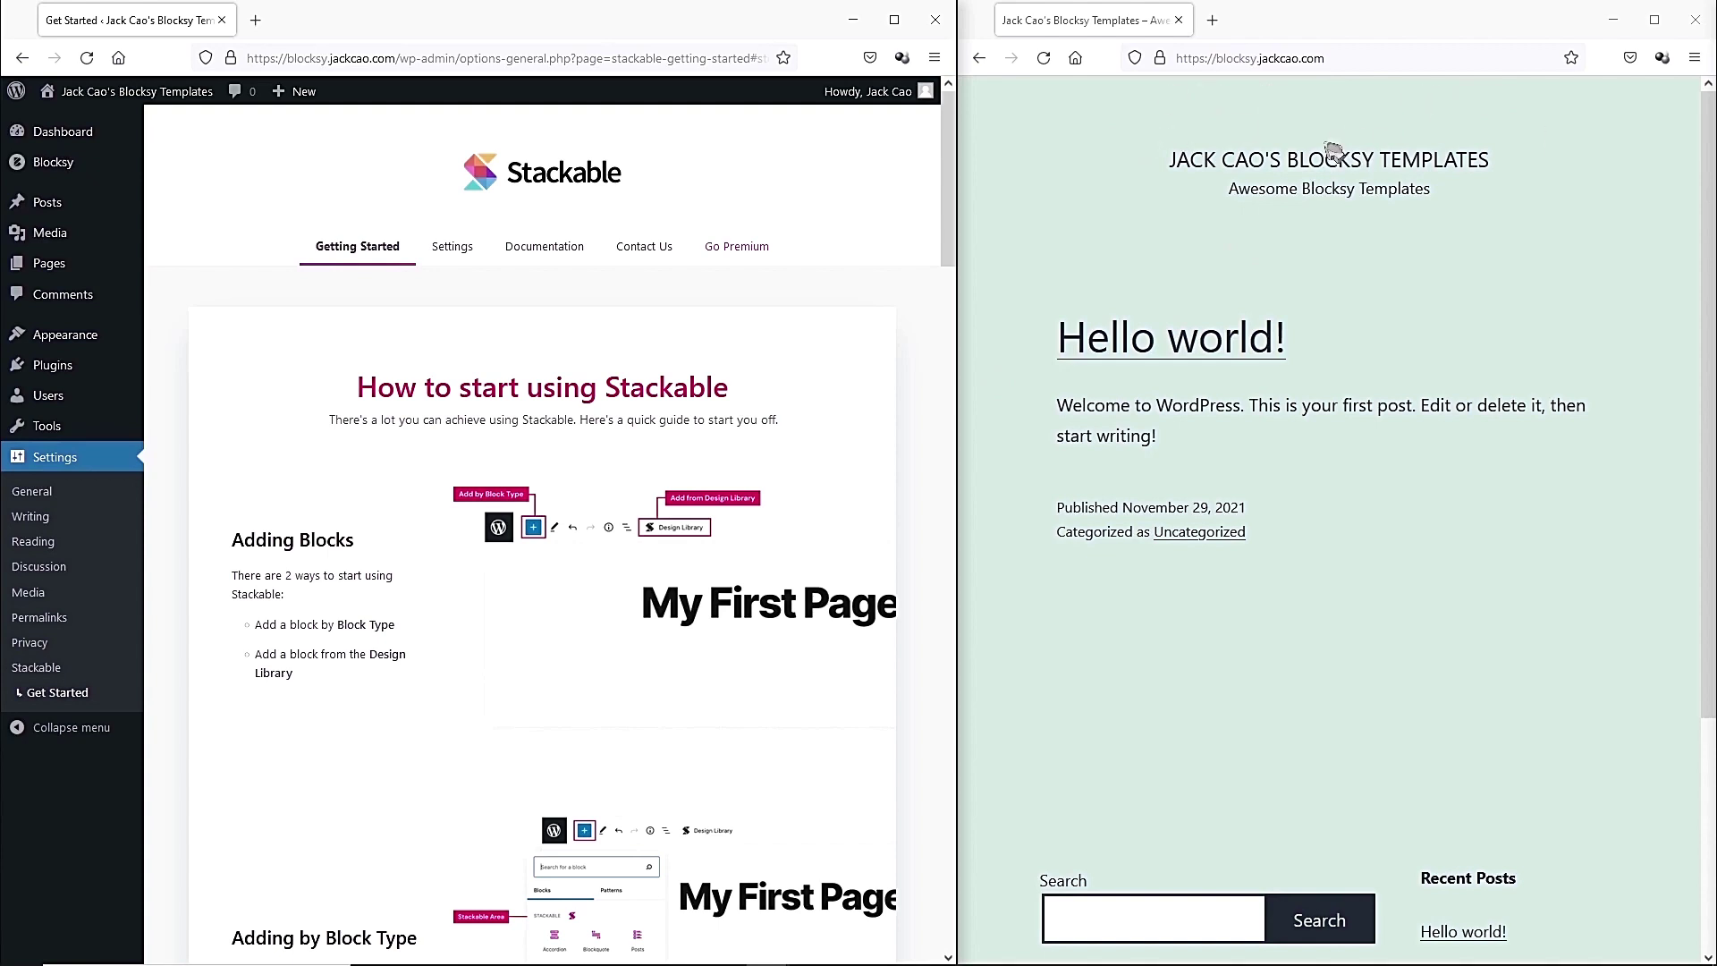
click(1043, 58)
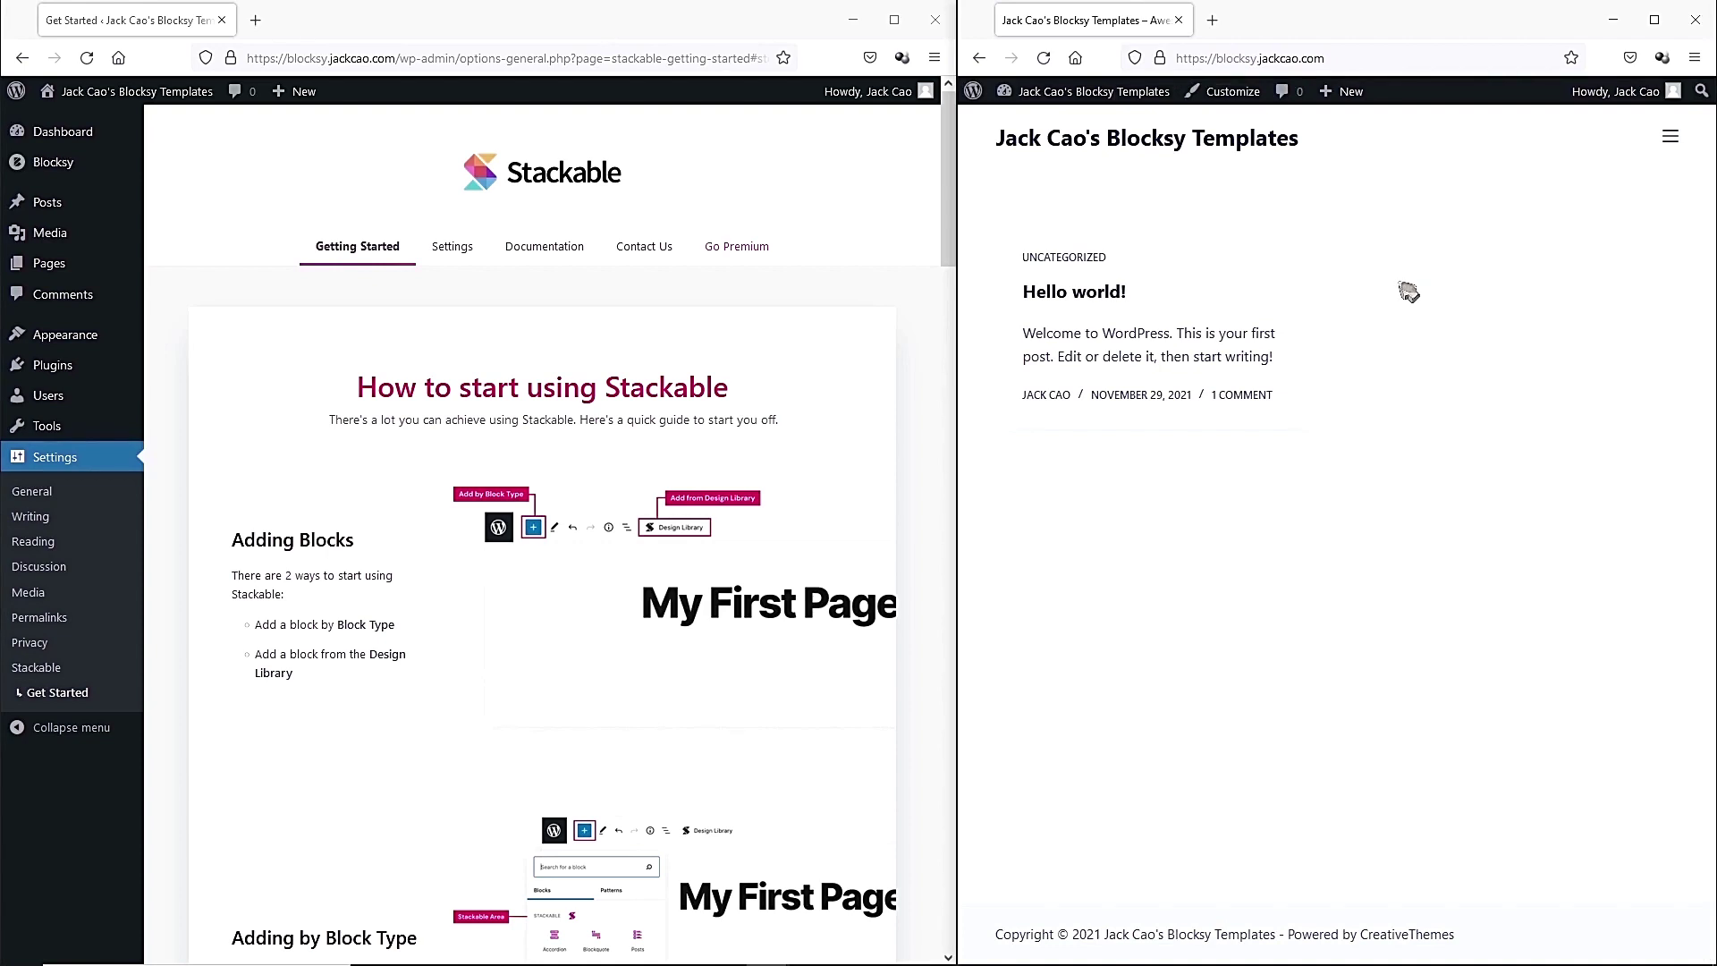
Publish a new page titled 'Home' and go back to the Pages list.
mouse_move(49, 265)
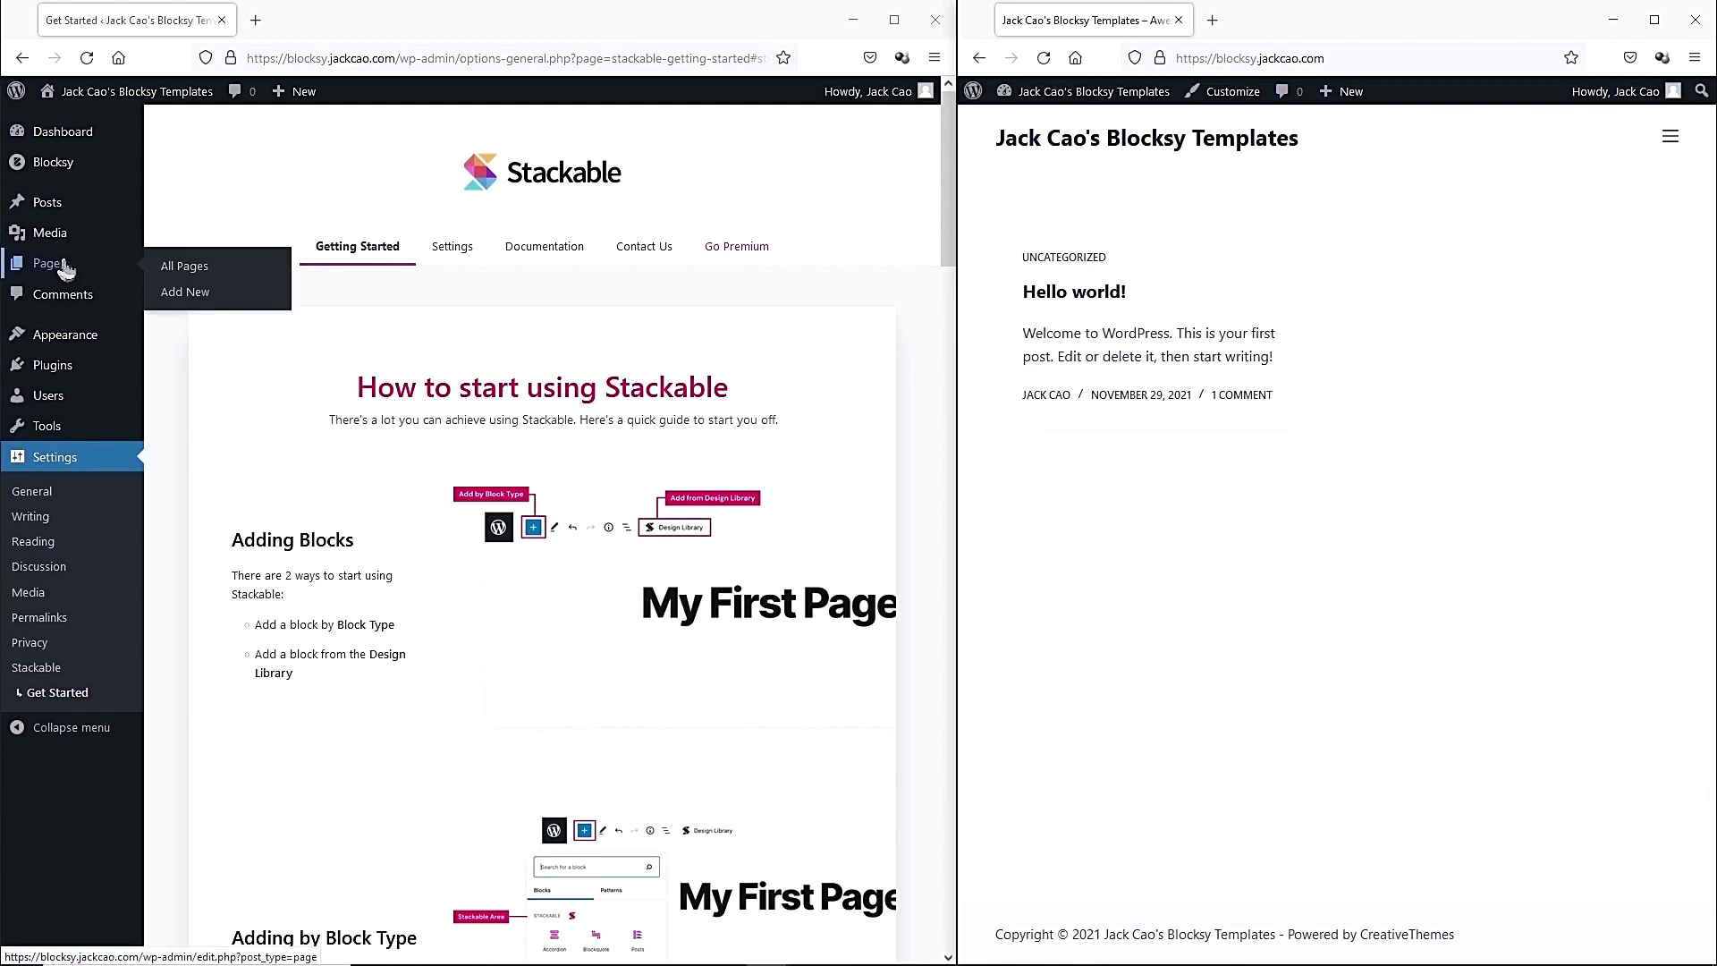
click(199, 298)
click(190, 209)
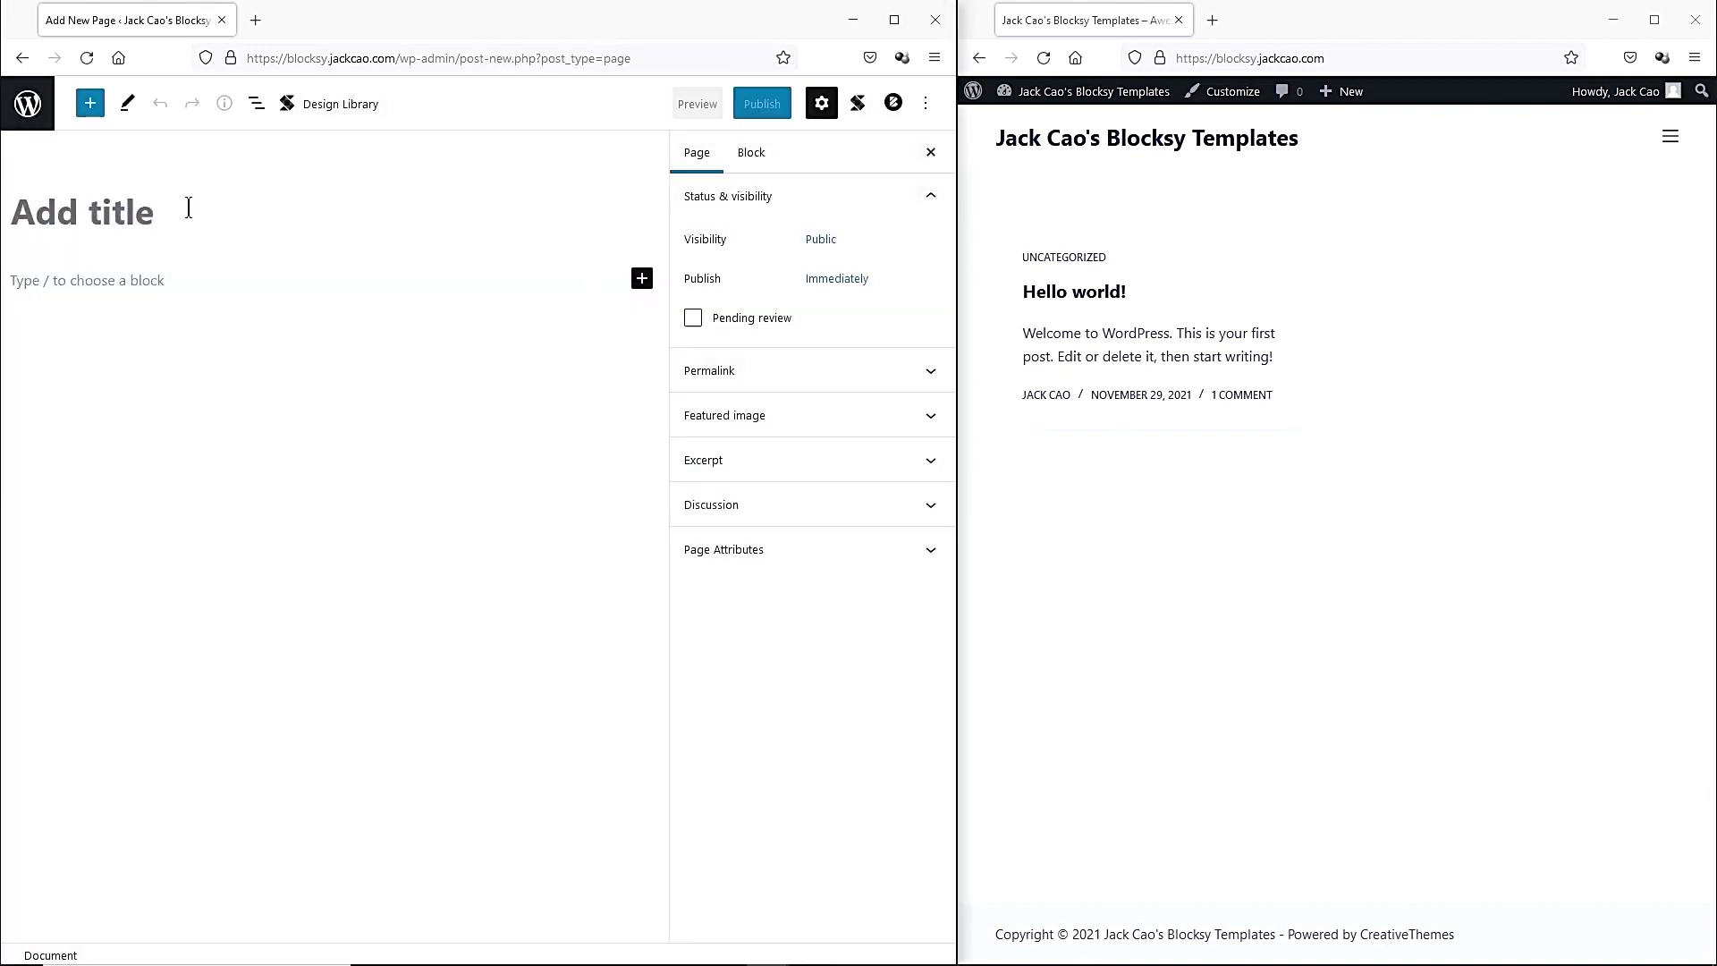
text(Home)
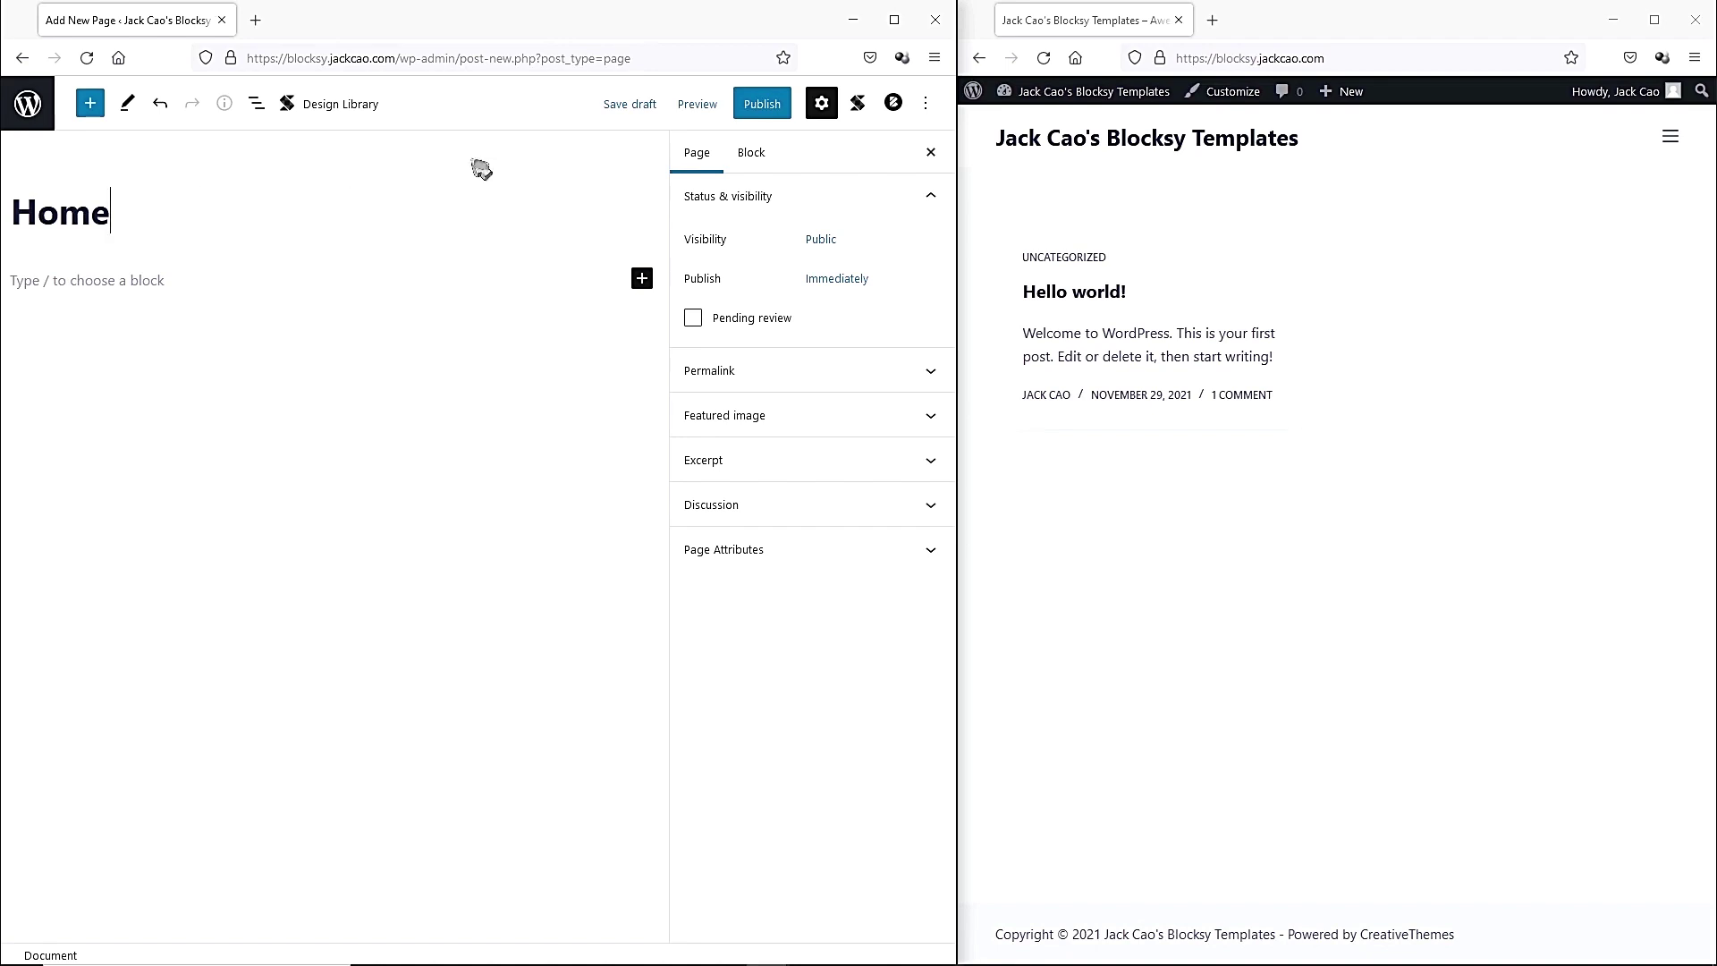
click(762, 104)
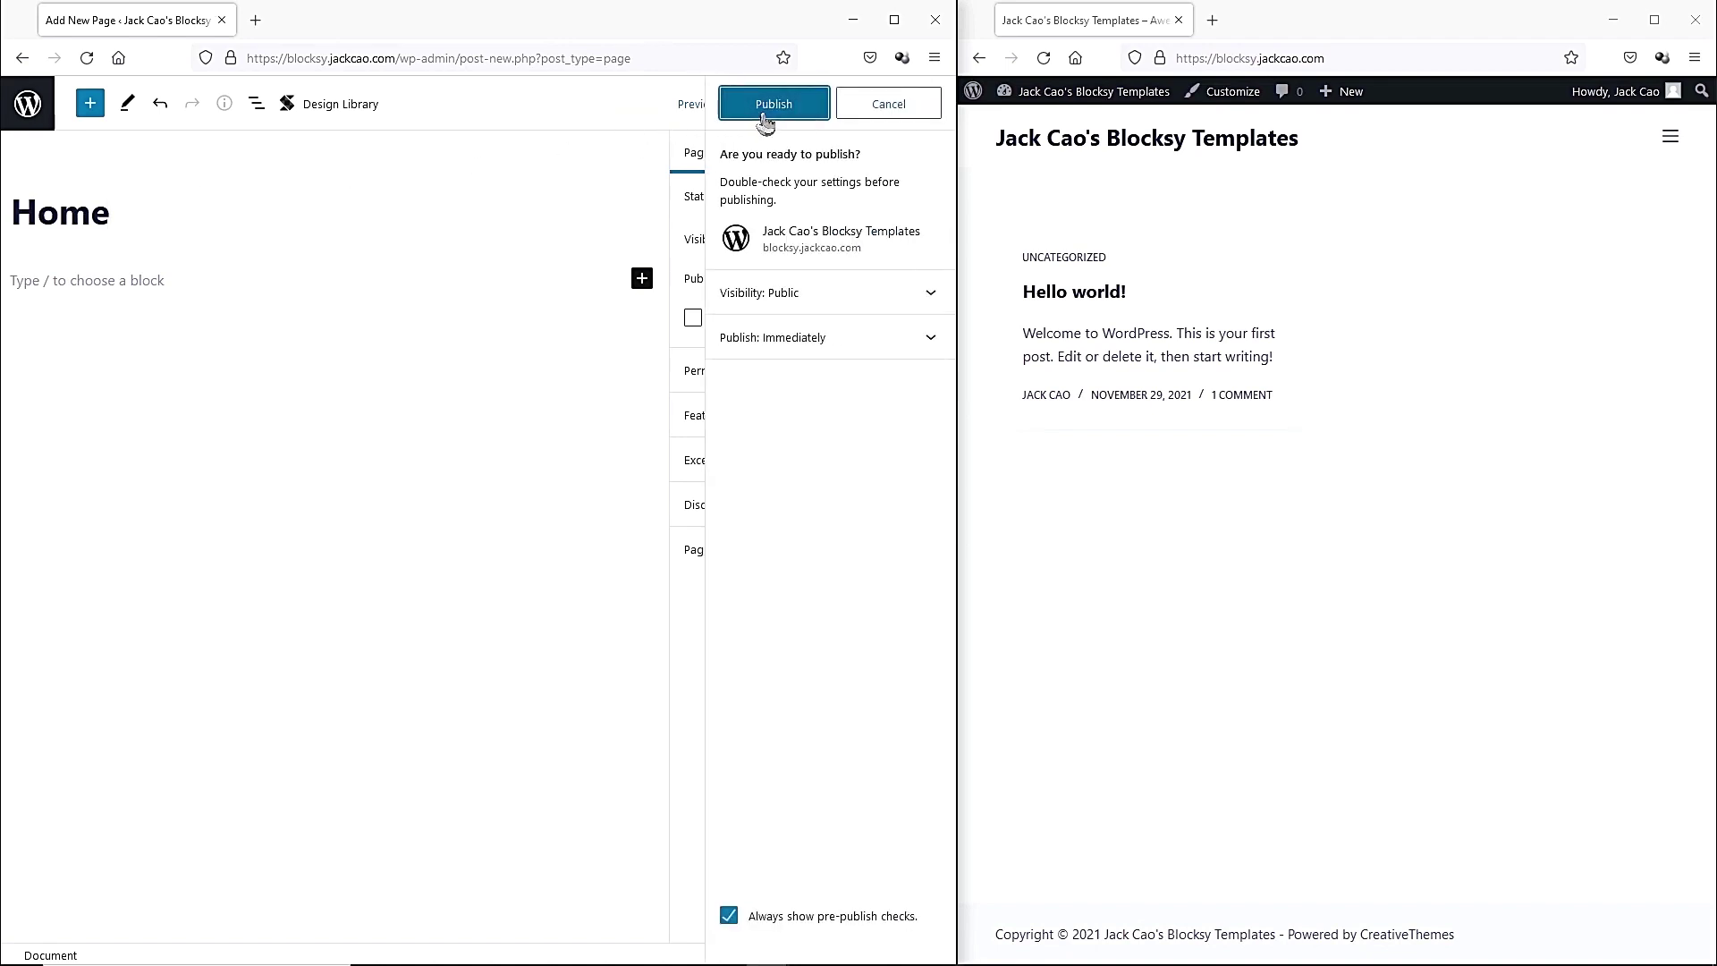
click(765, 116)
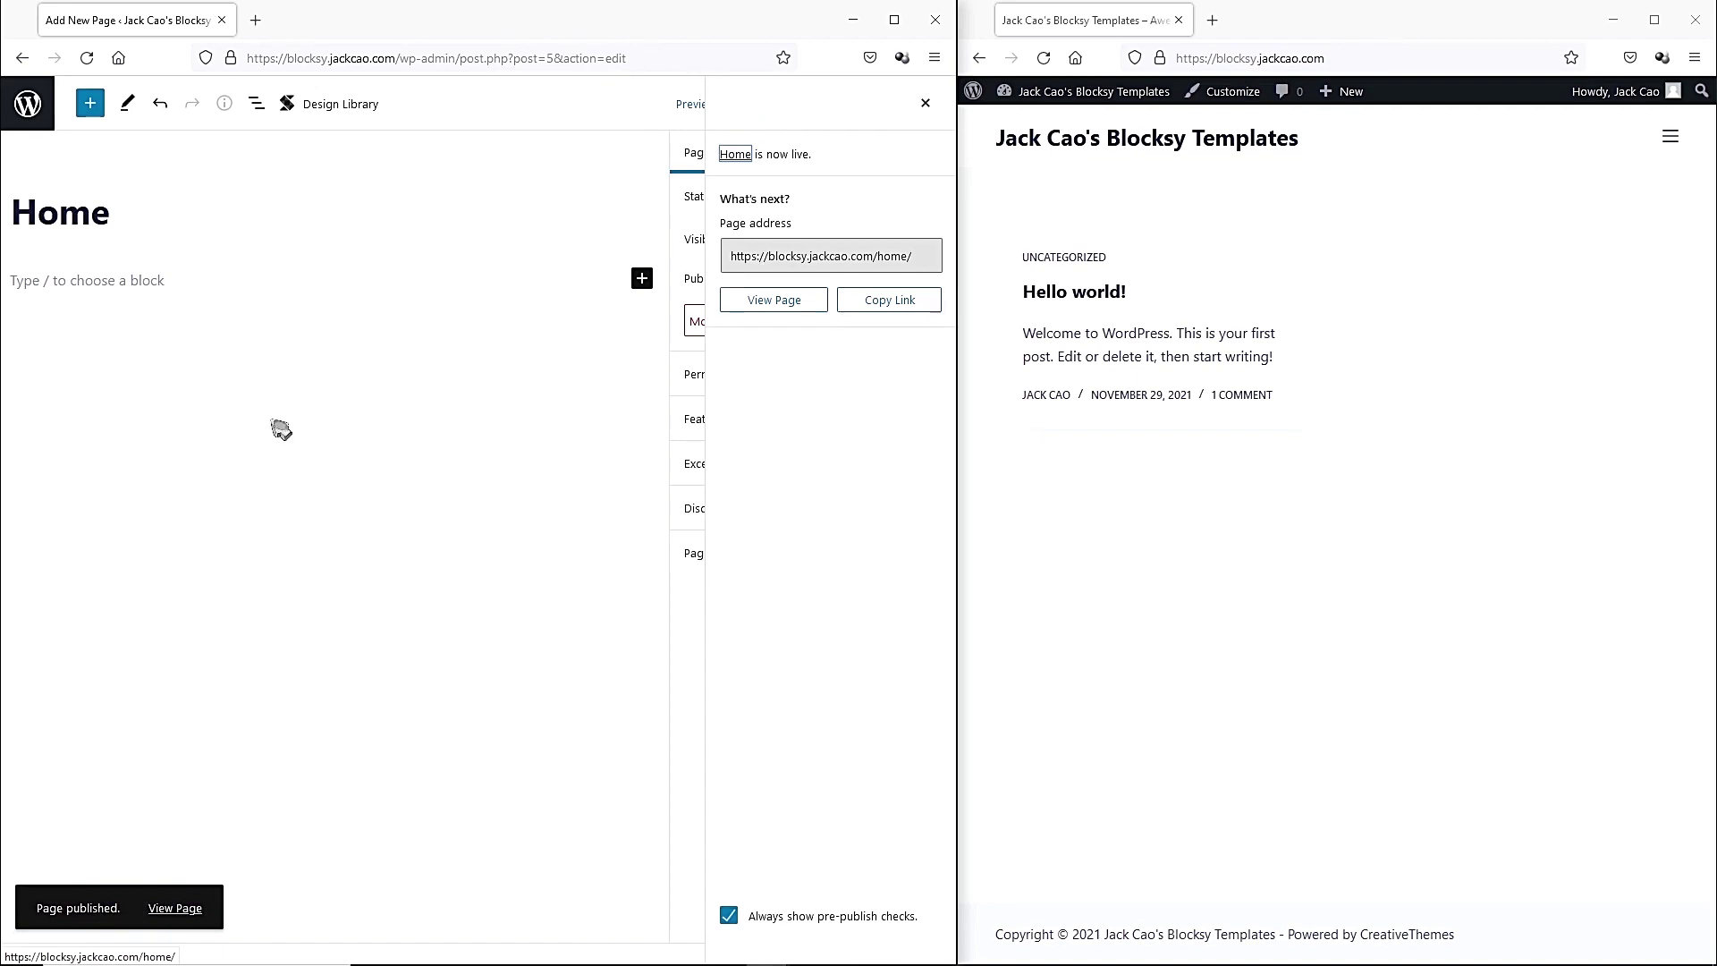
click(28, 105)
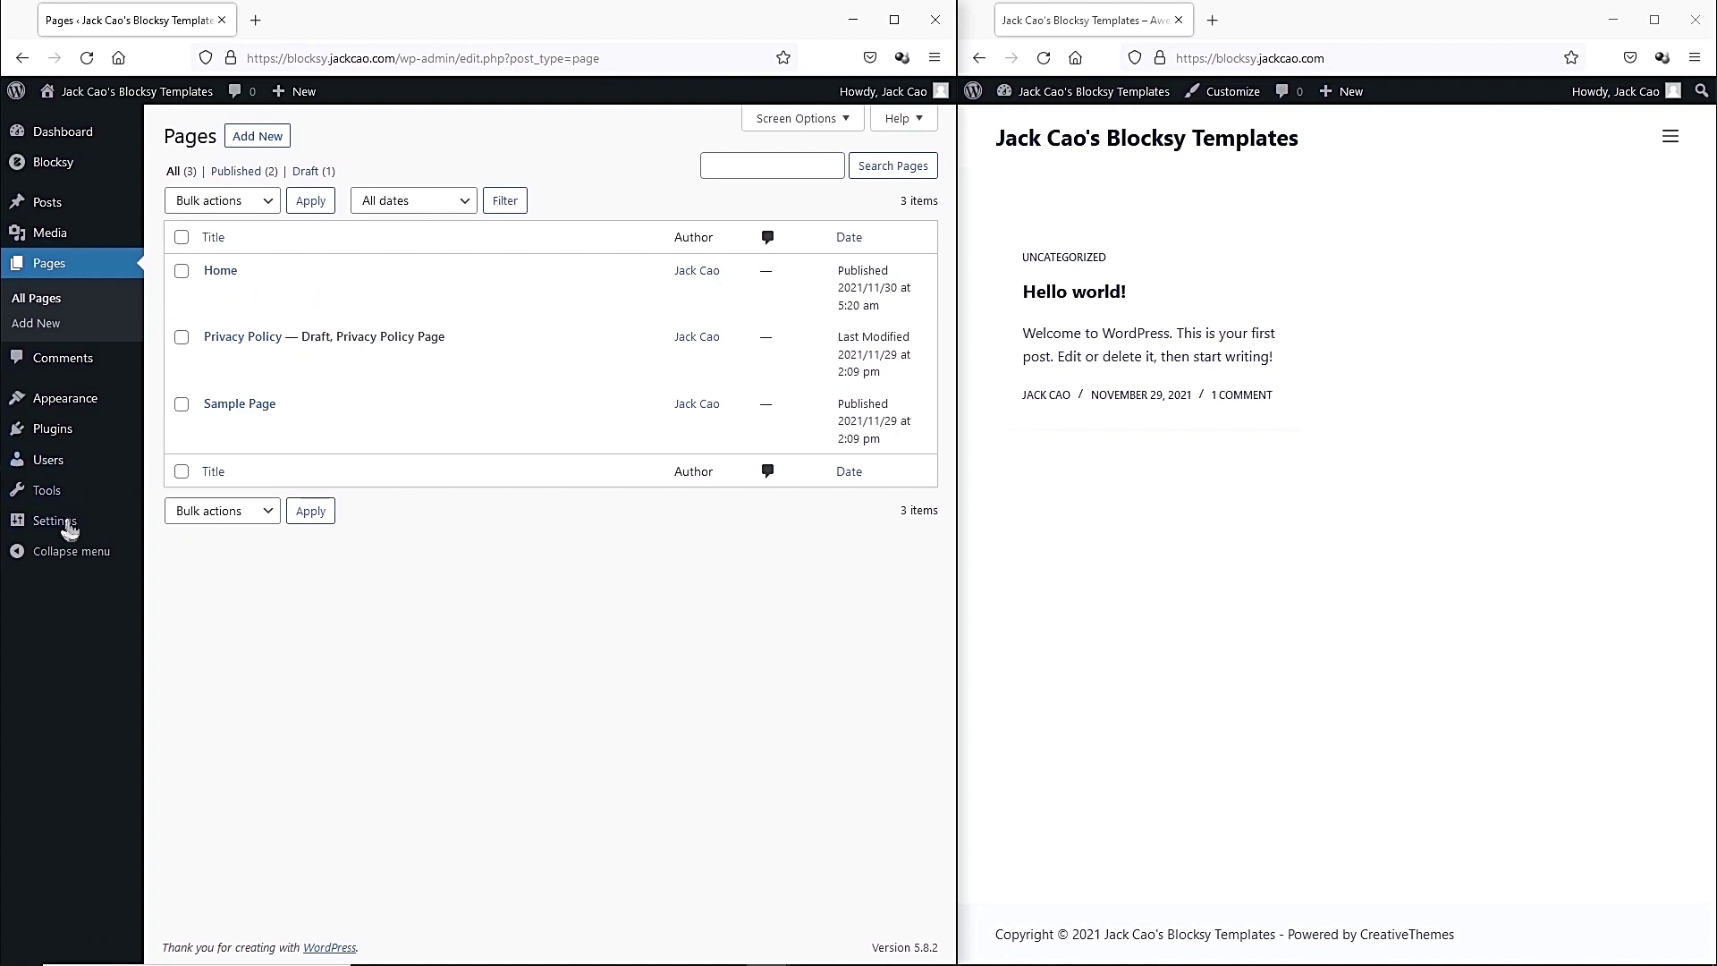
In Reading Settings, choose a static homepage set to Home, save, and reload the live site.
mouse_move(64, 526)
click(183, 576)
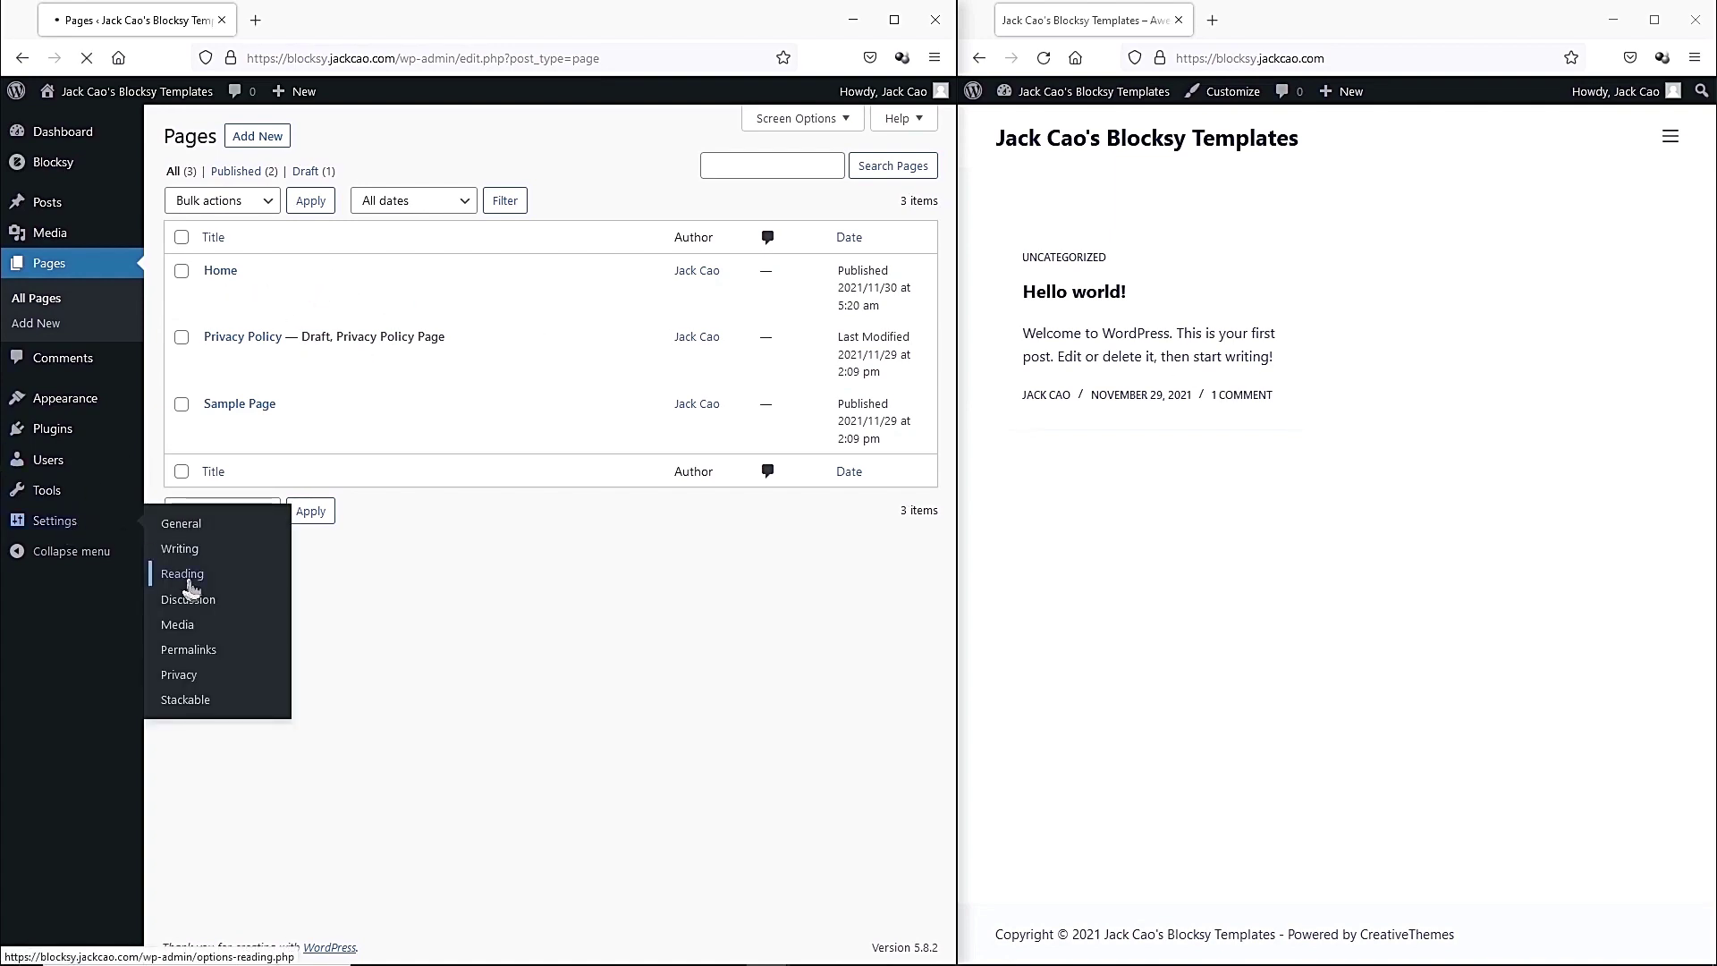
drag(163, 185, 323, 197)
click(368, 214)
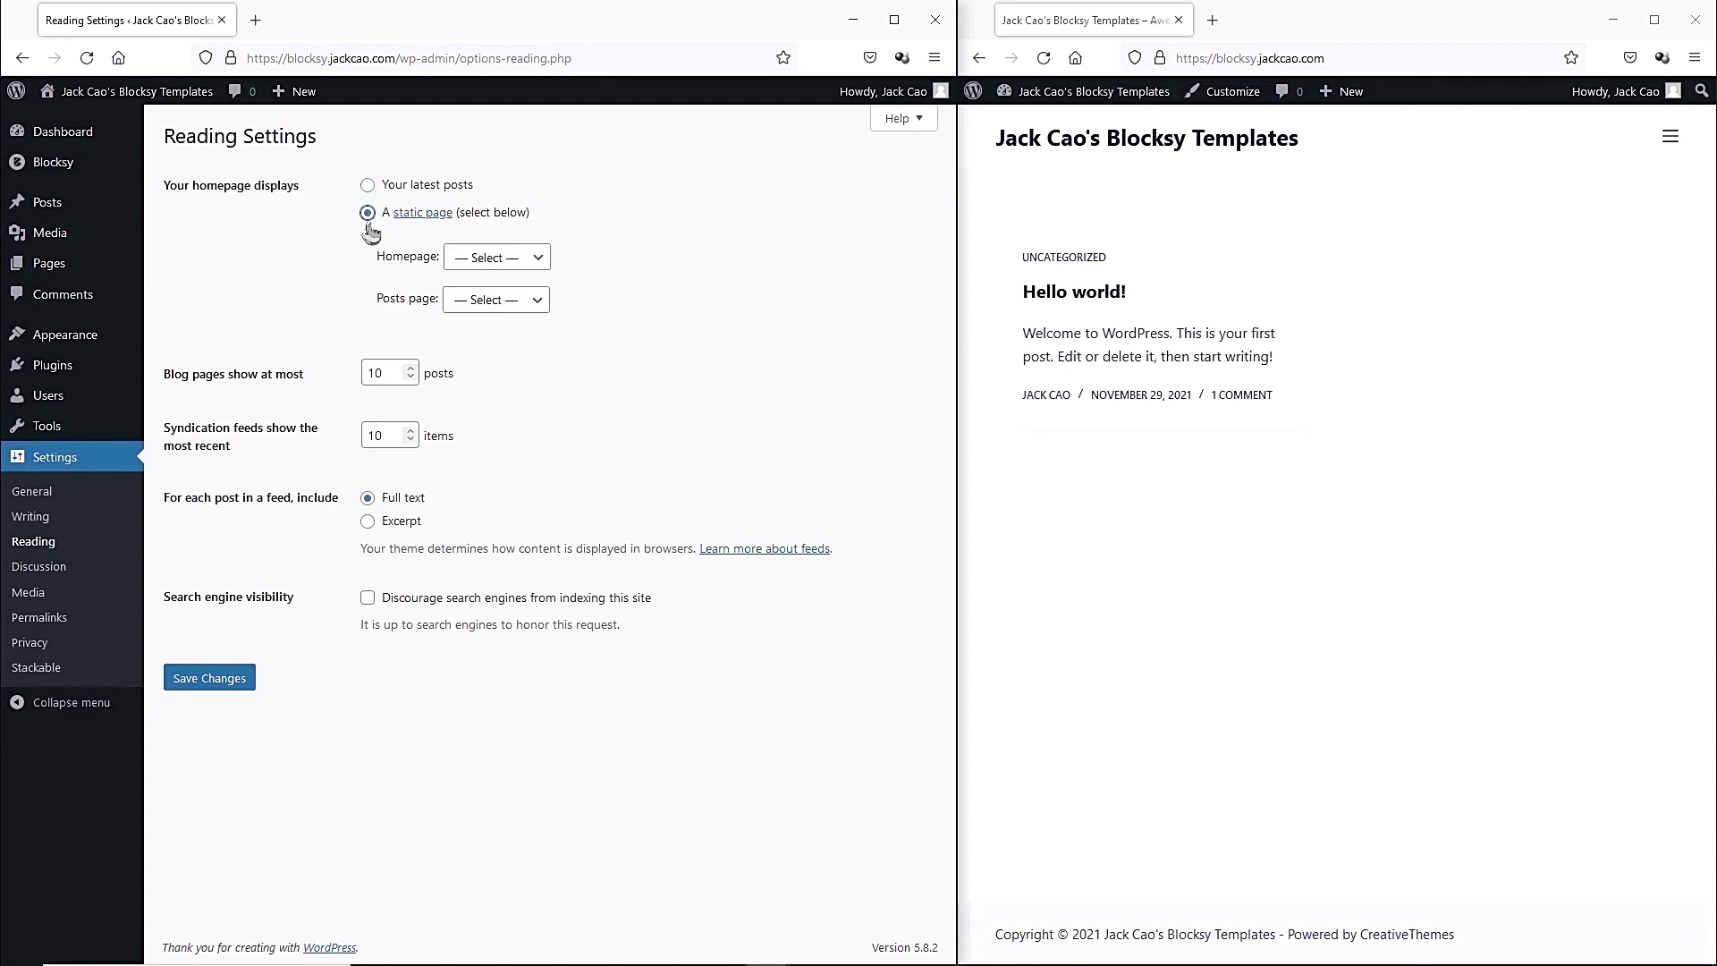
drag(375, 257, 417, 257)
click(499, 260)
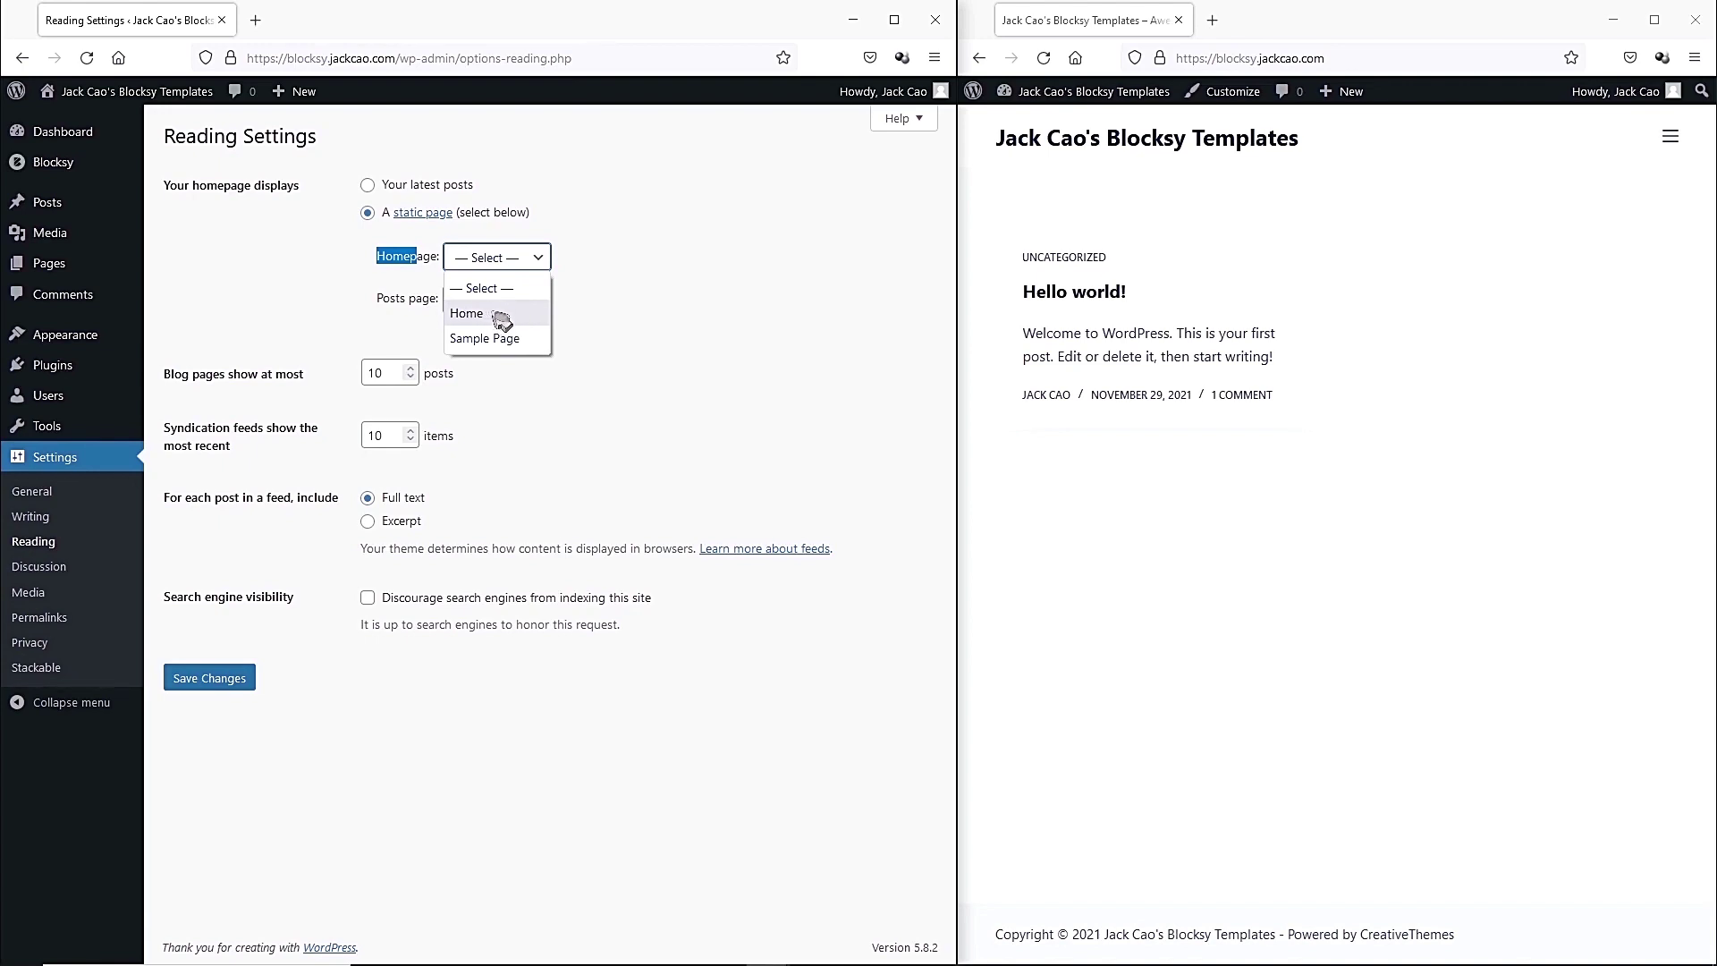
click(501, 320)
click(230, 680)
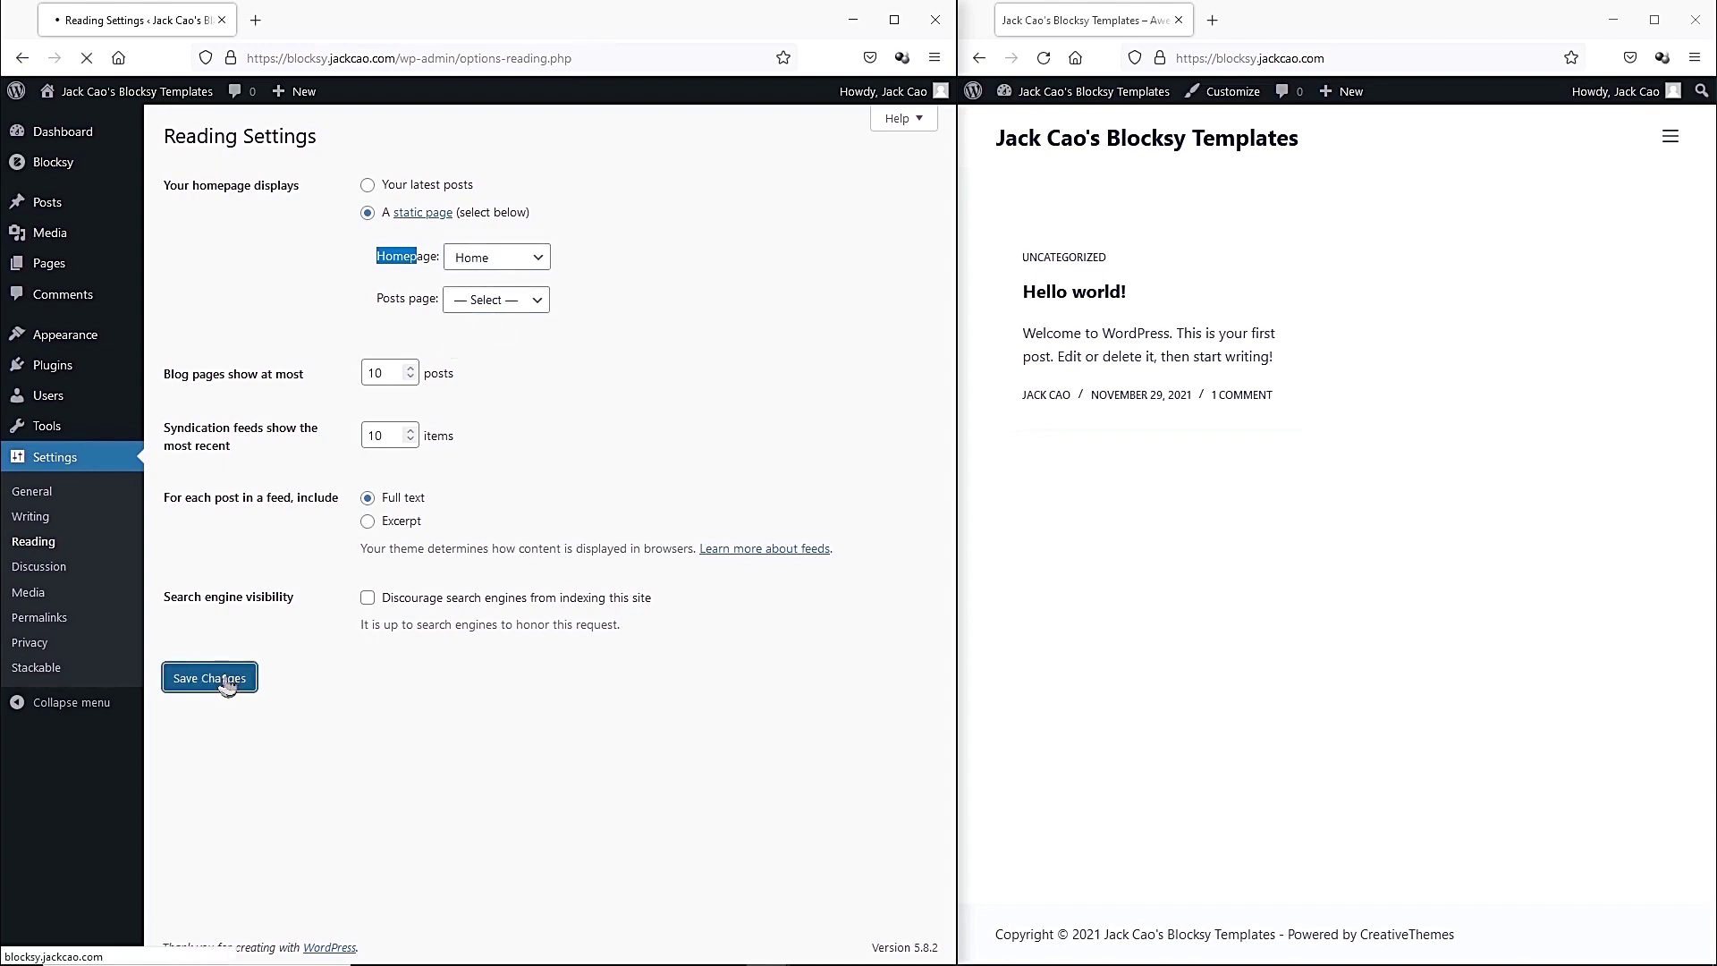
click(1043, 59)
mouse_move(1048, 109)
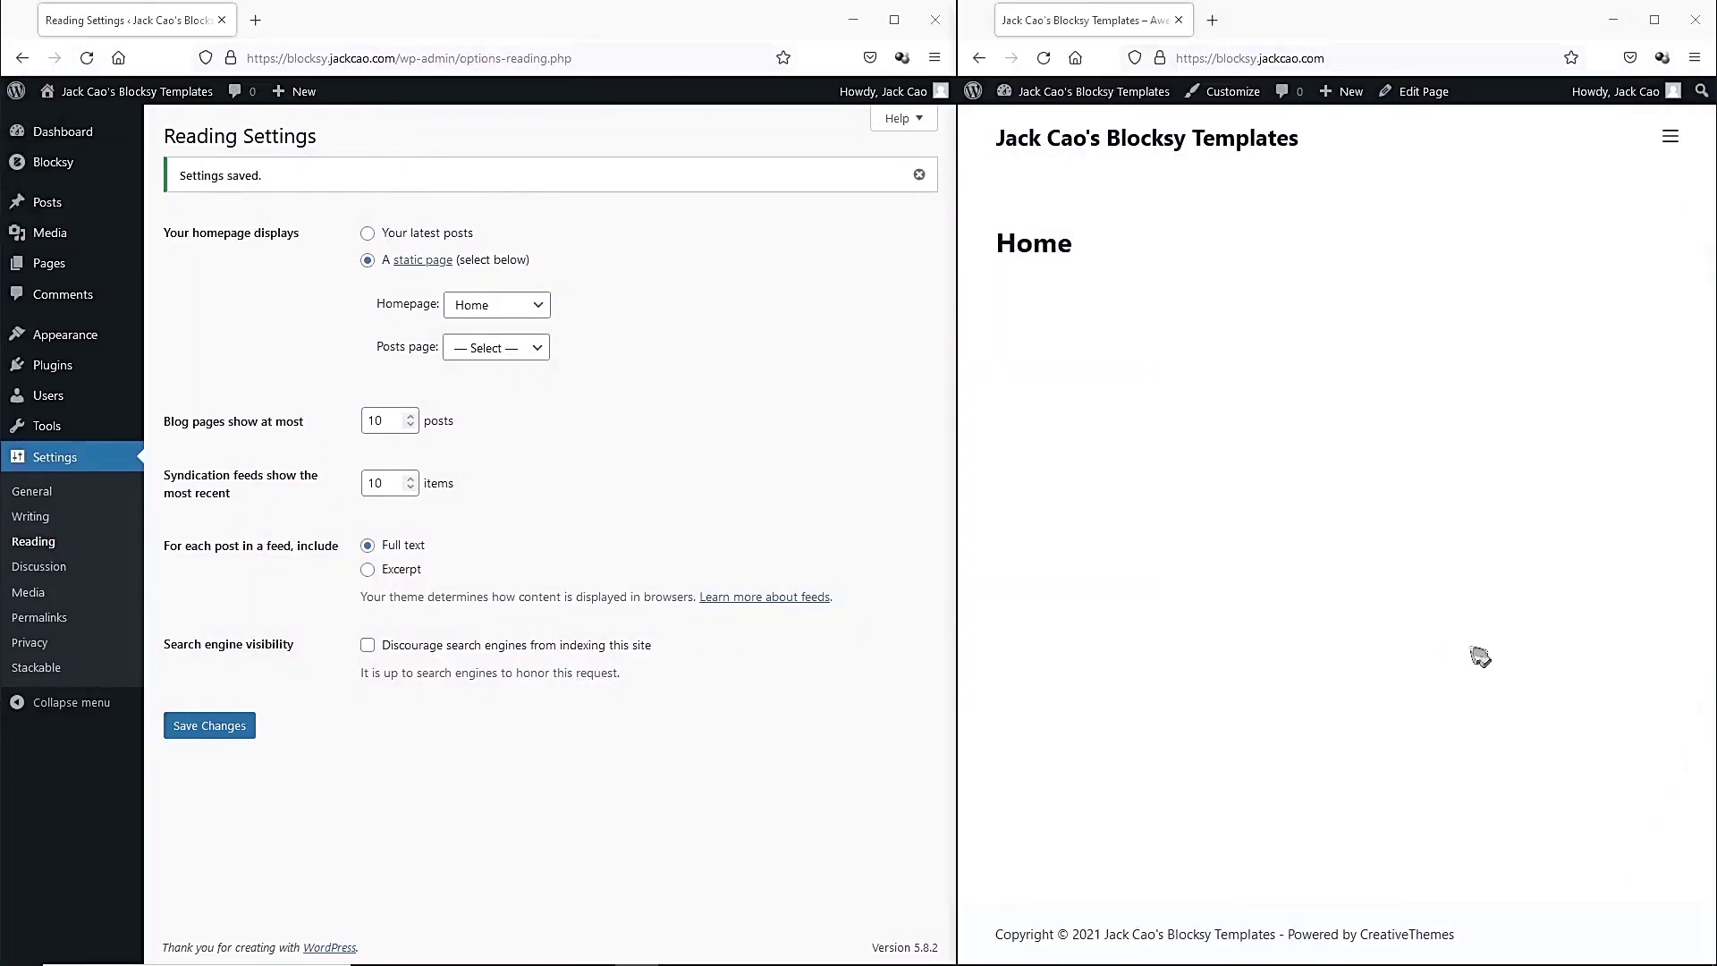
Open Appearance > Customize in a new tab and go to its Header settings.
mouse_move(70, 338)
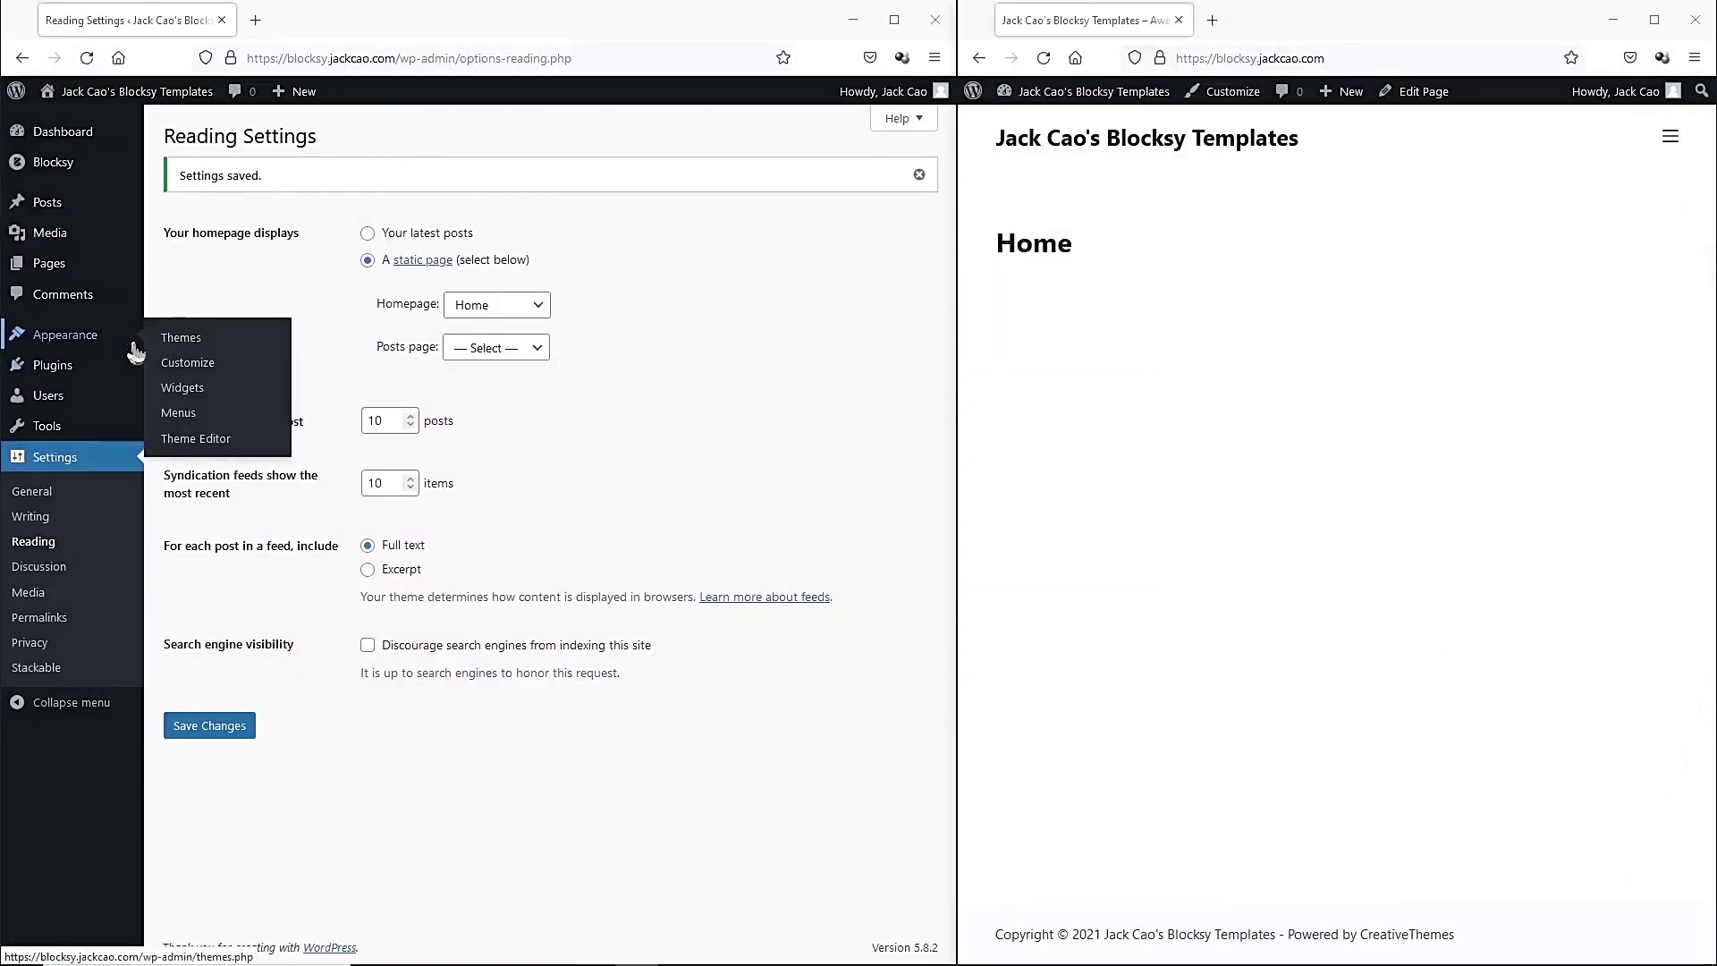
right_click(200, 376)
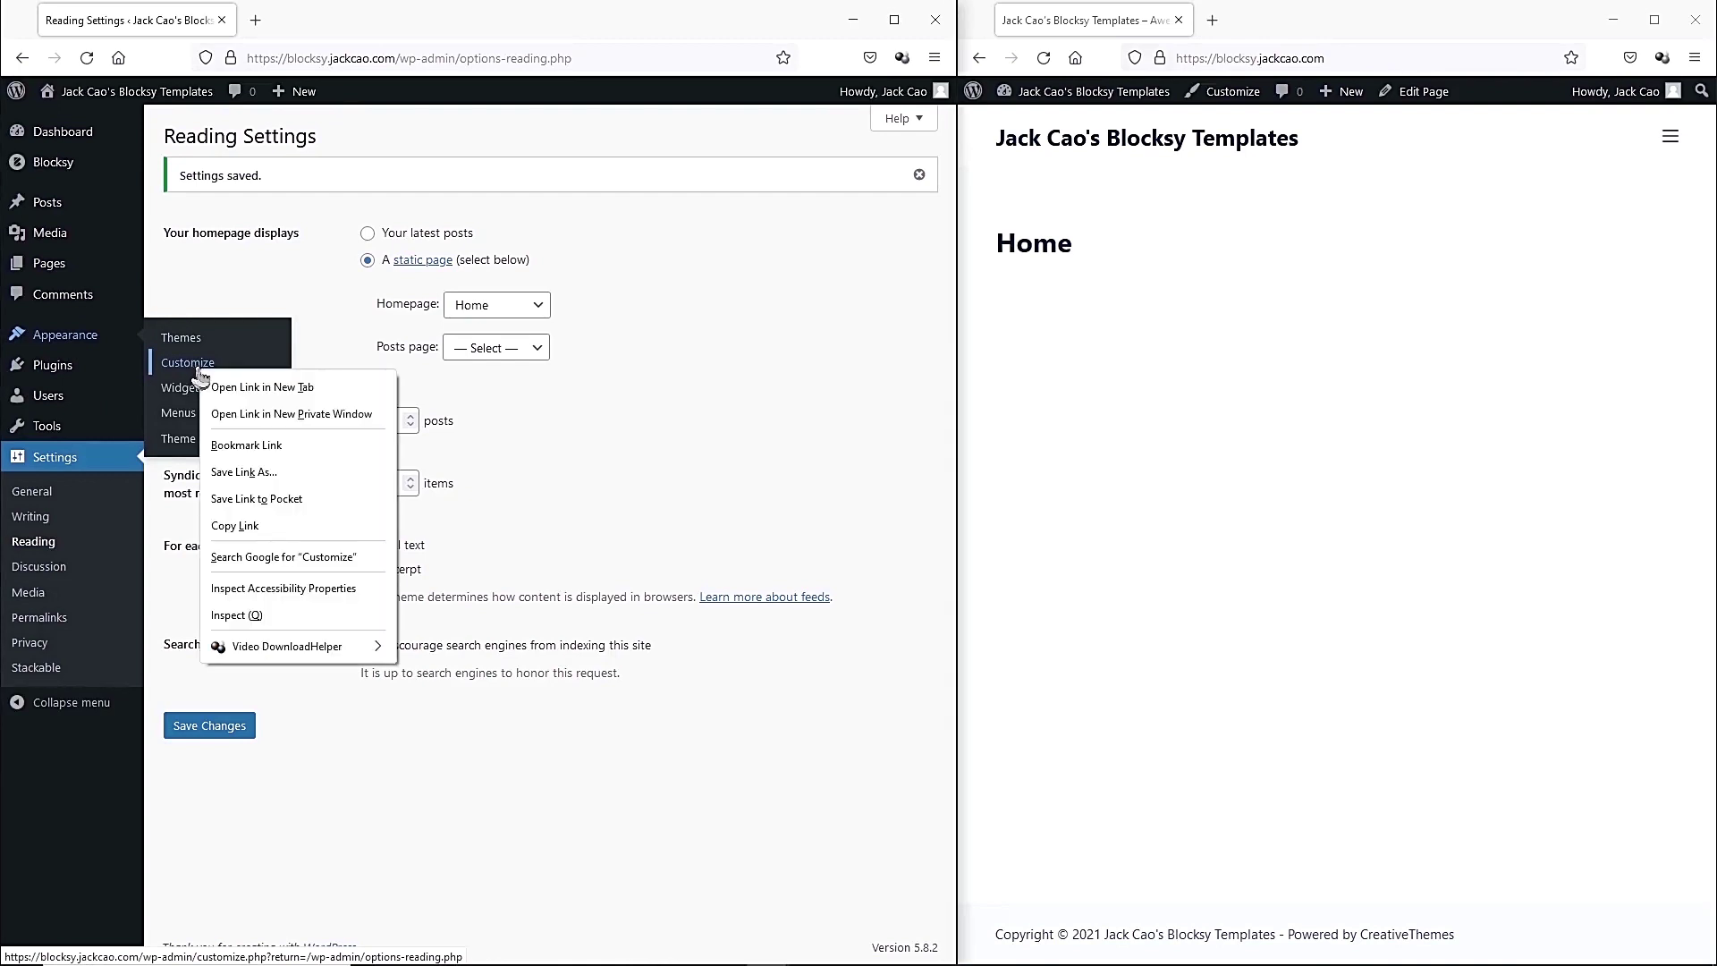
click(266, 389)
click(314, 20)
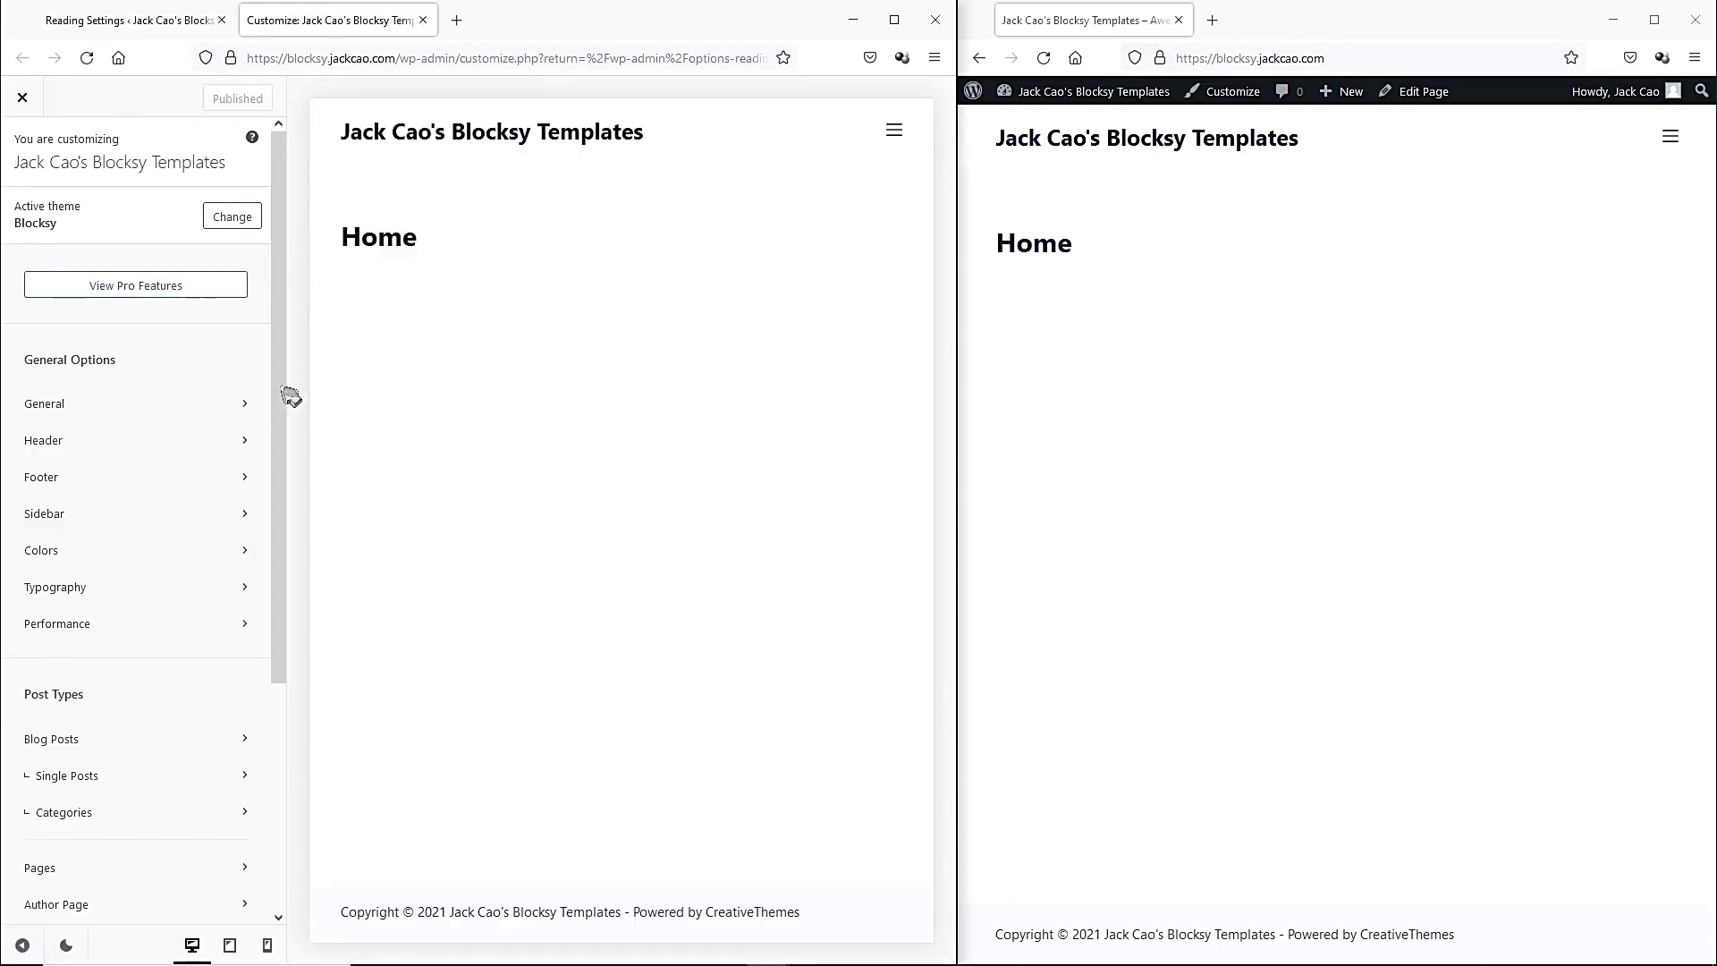
scroll(192, 447, down, 2)
scroll(185, 455, down, 2)
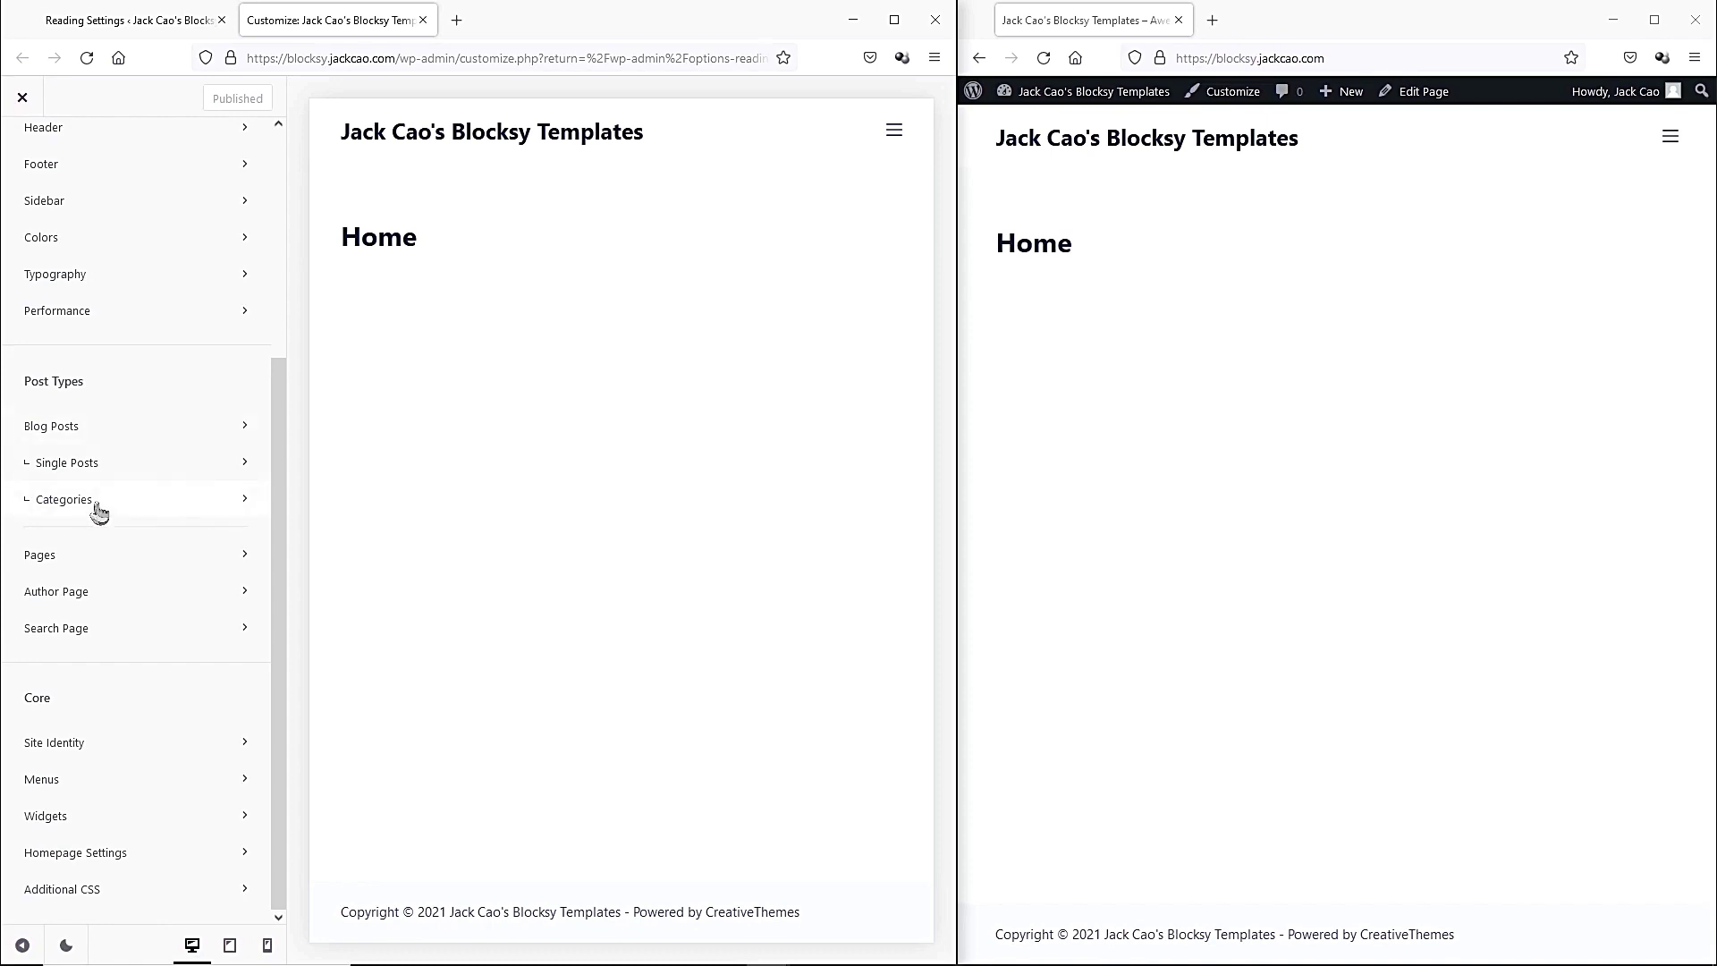
scroll(98, 512, up, 5)
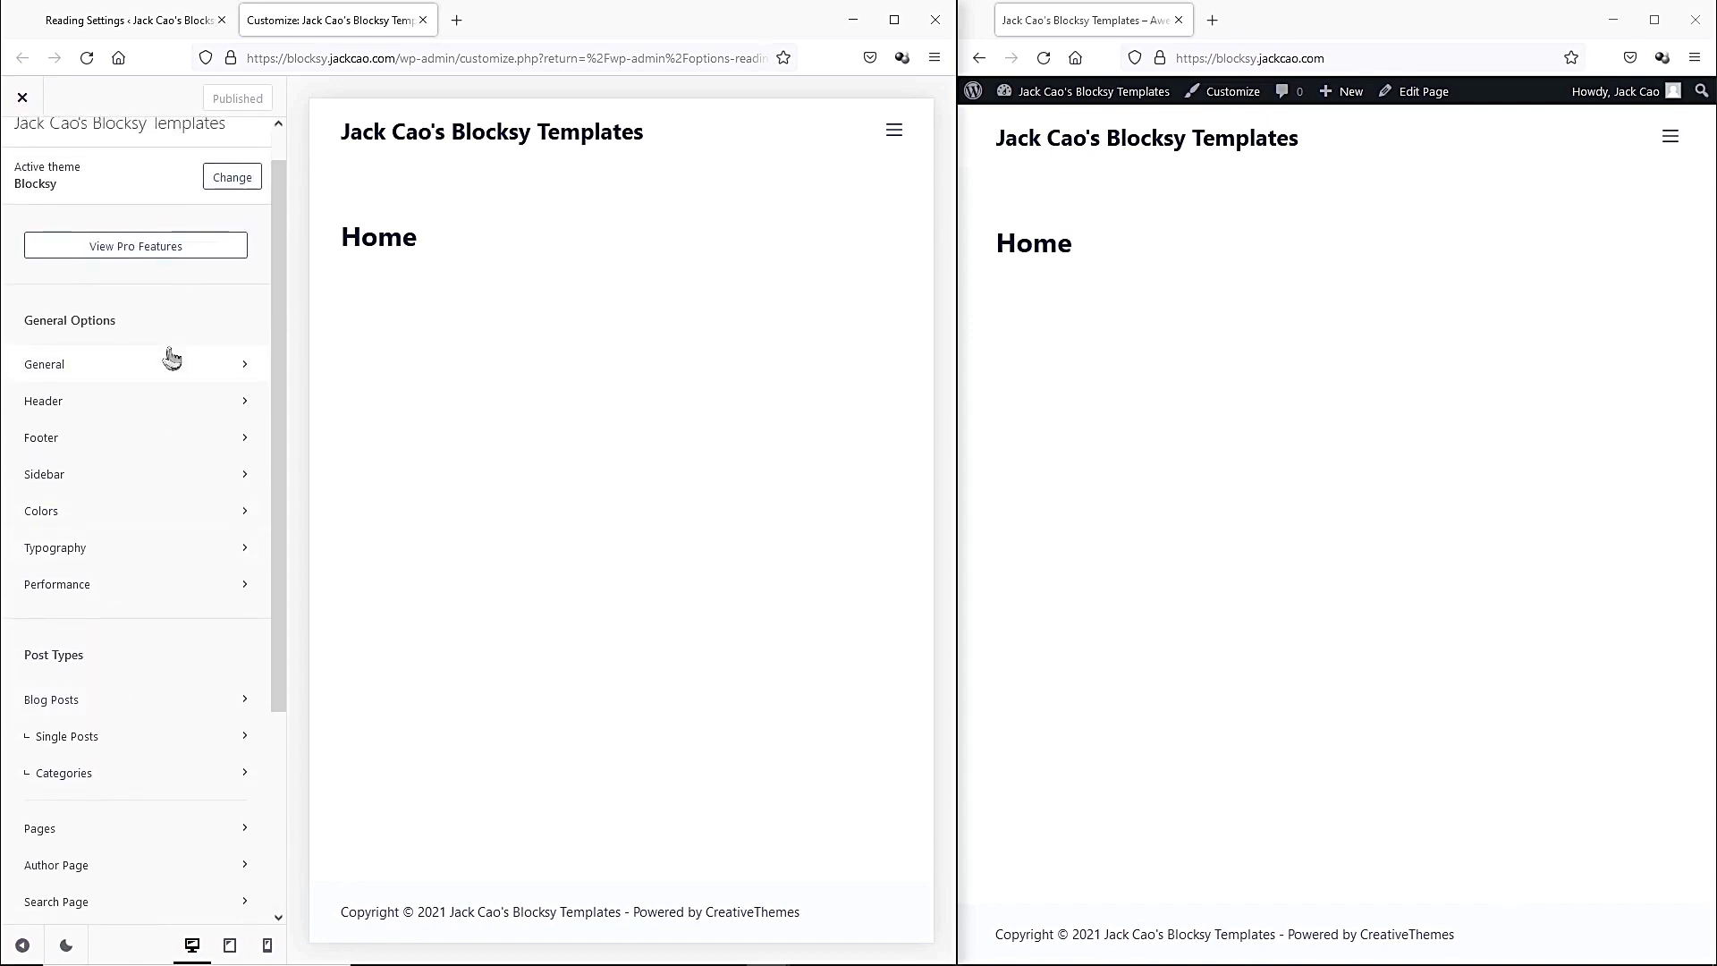
click(128, 409)
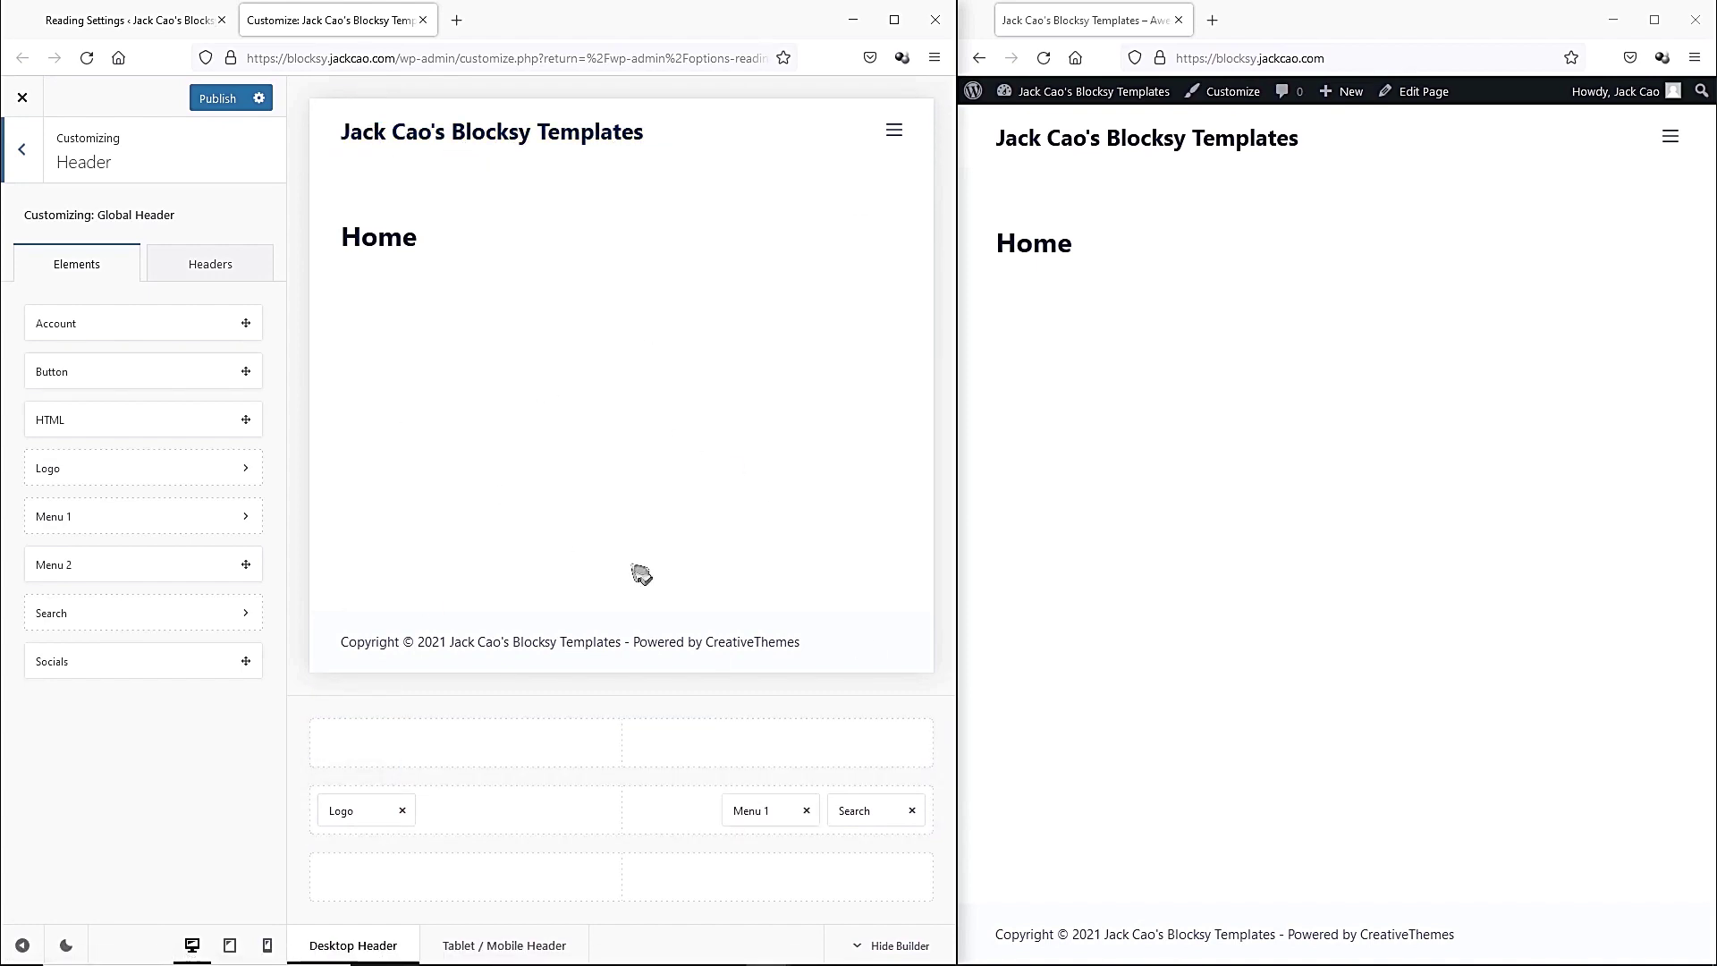
Remove Search from the main row, centre the Logo, and add a Button beside Menu 1.
drag(965, 426, 1349, 430)
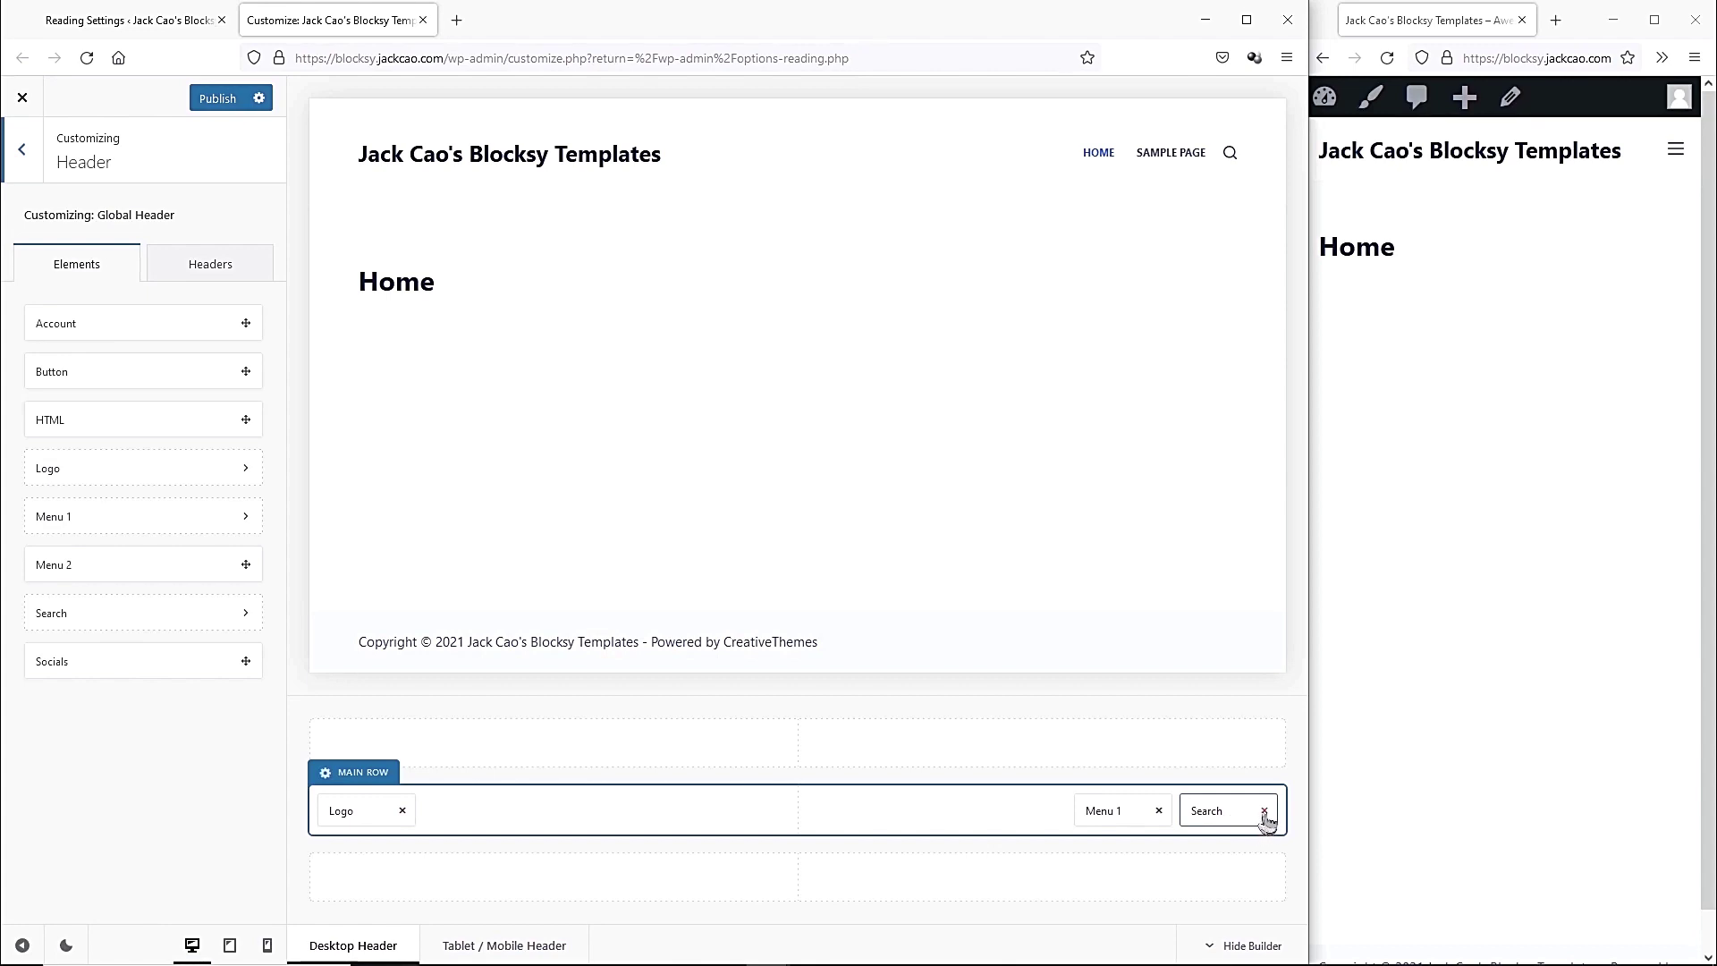
click(1265, 812)
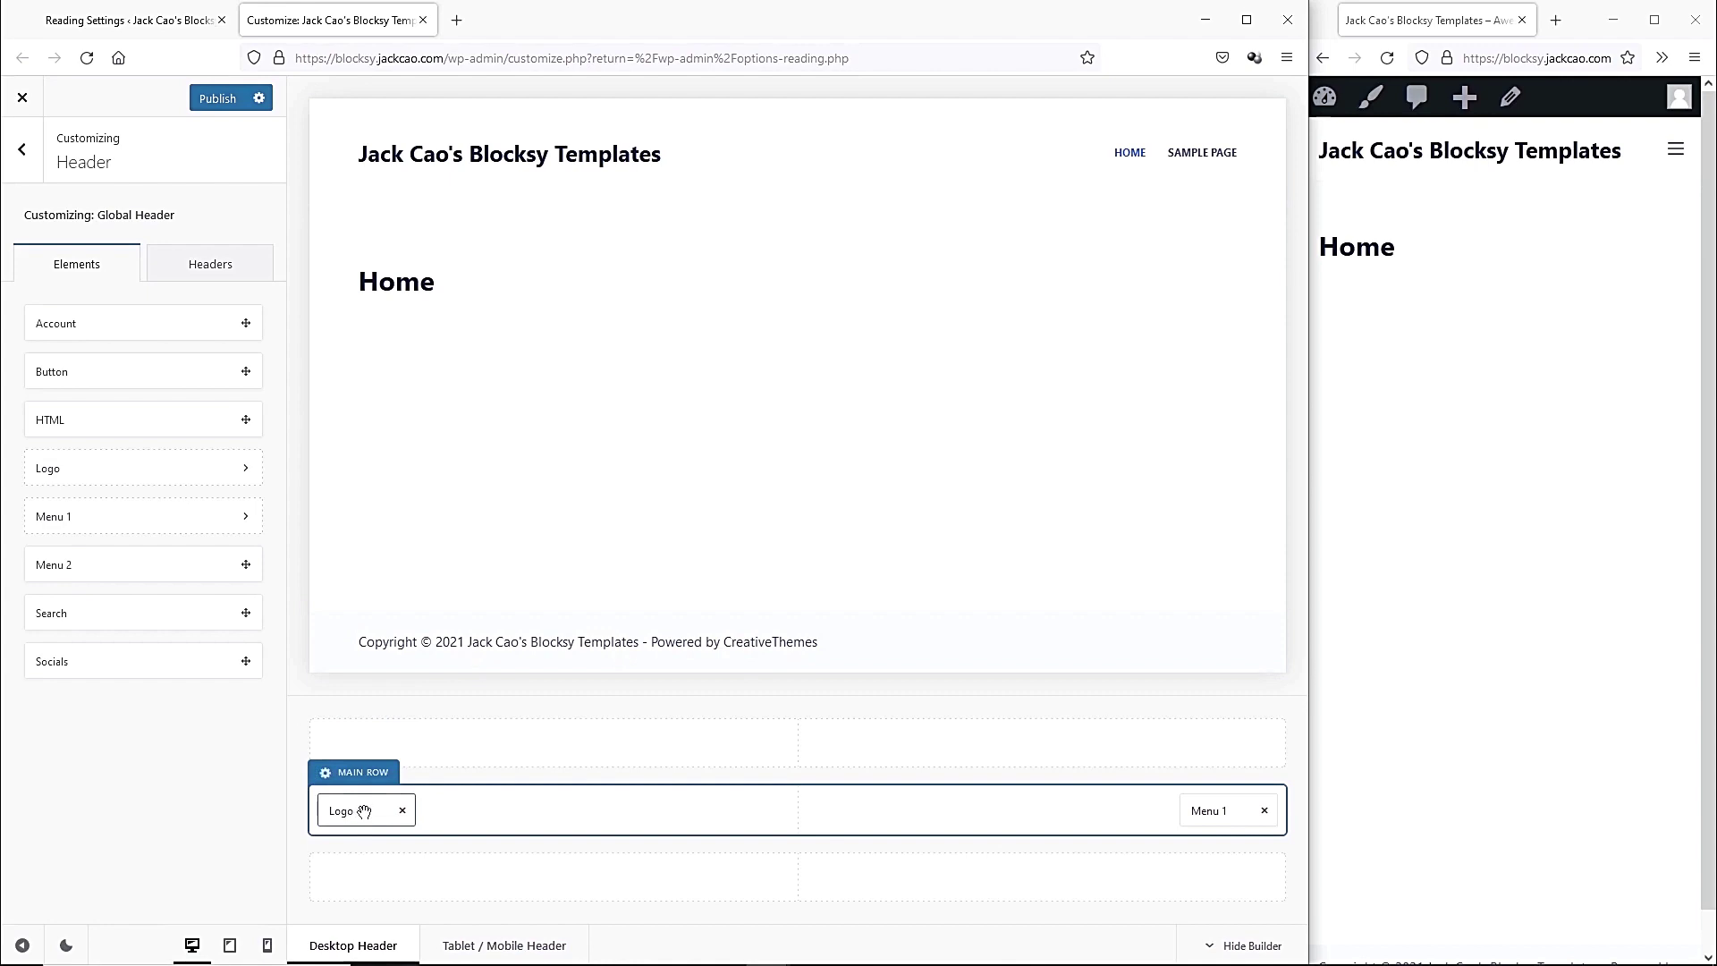
drag(362, 810, 798, 810)
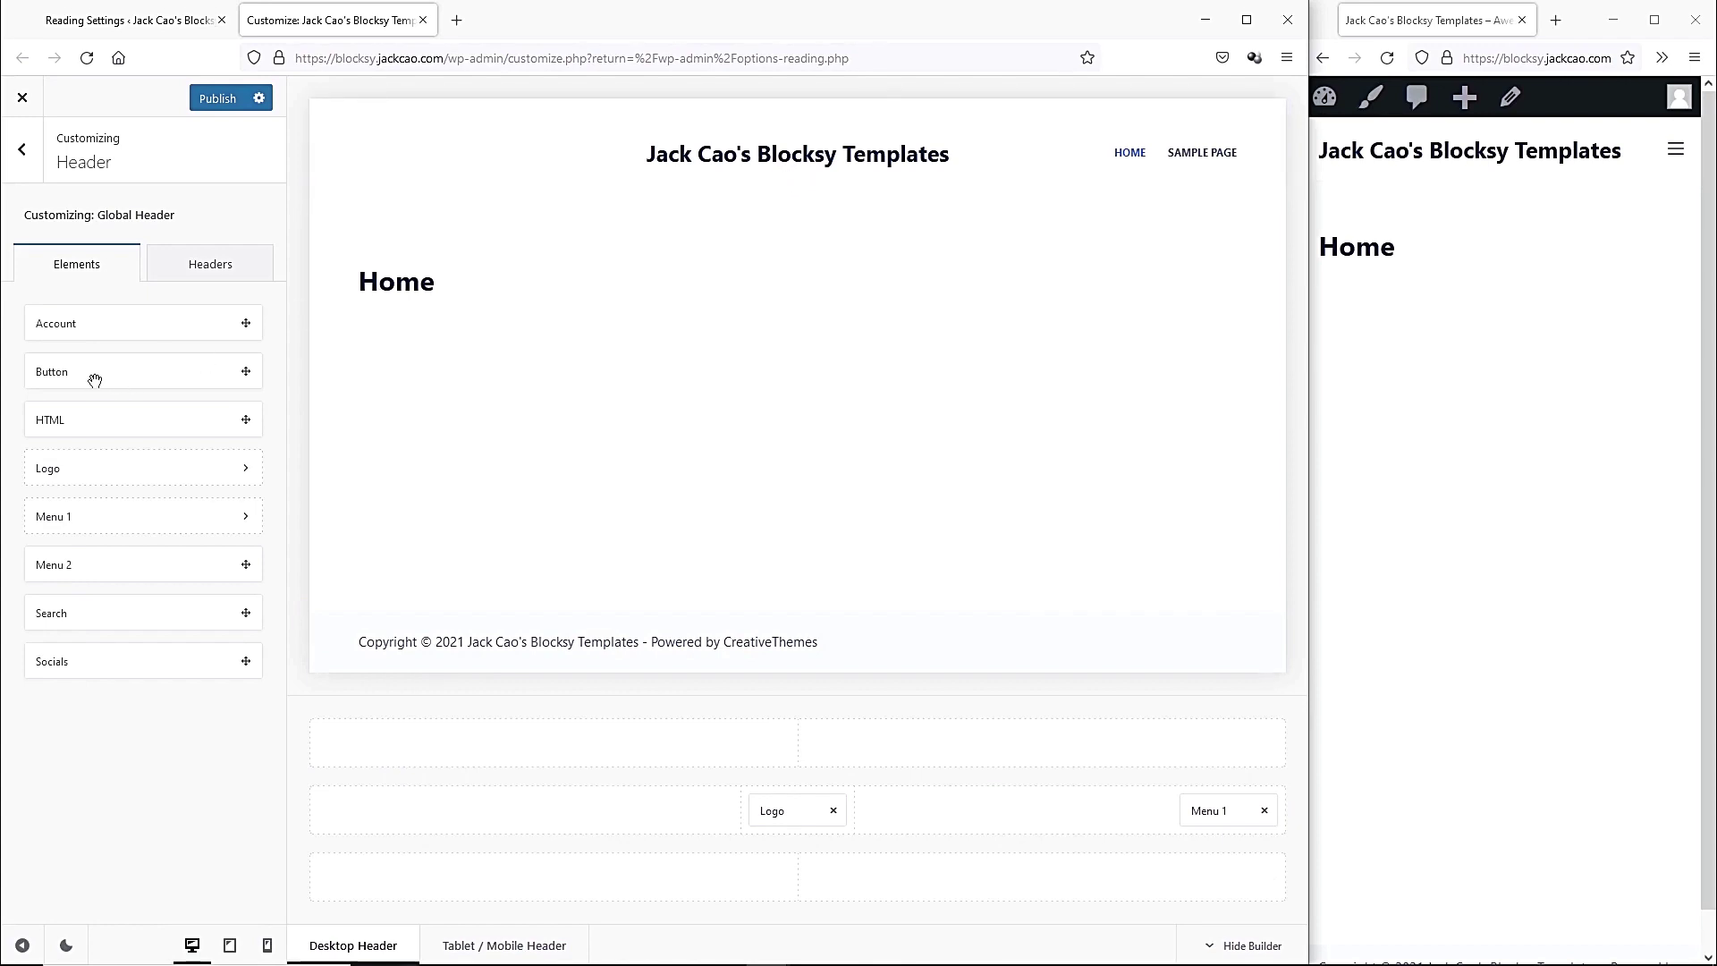
drag(102, 377, 1271, 824)
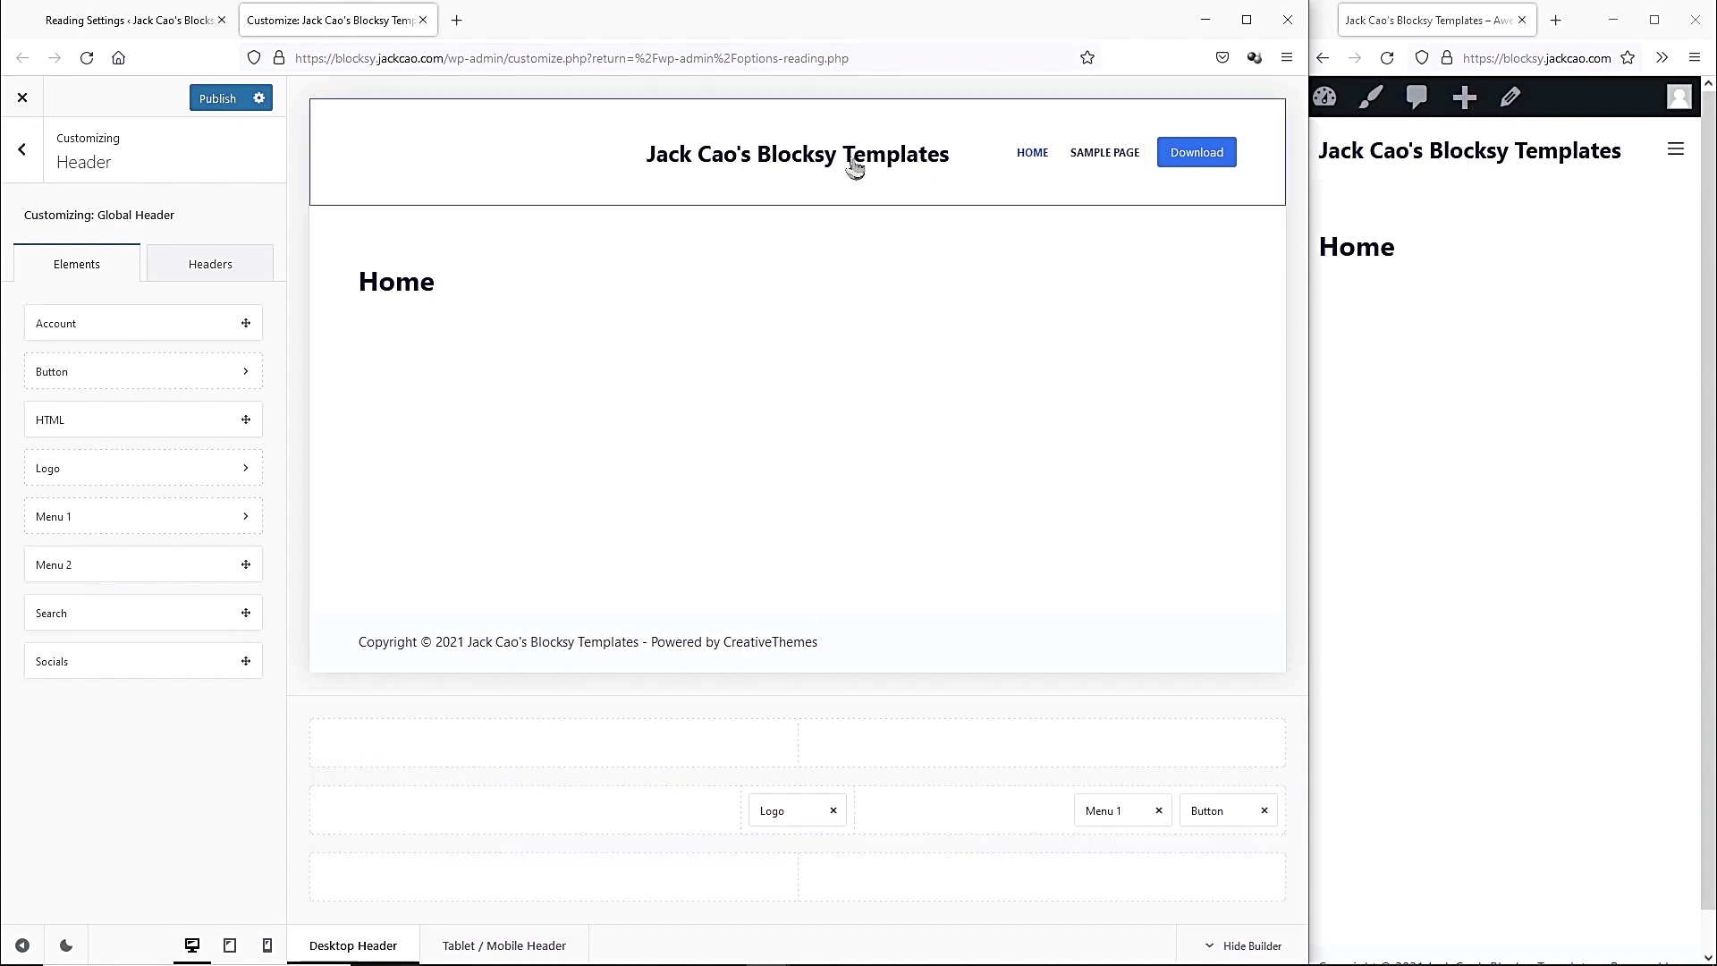
click(791, 812)
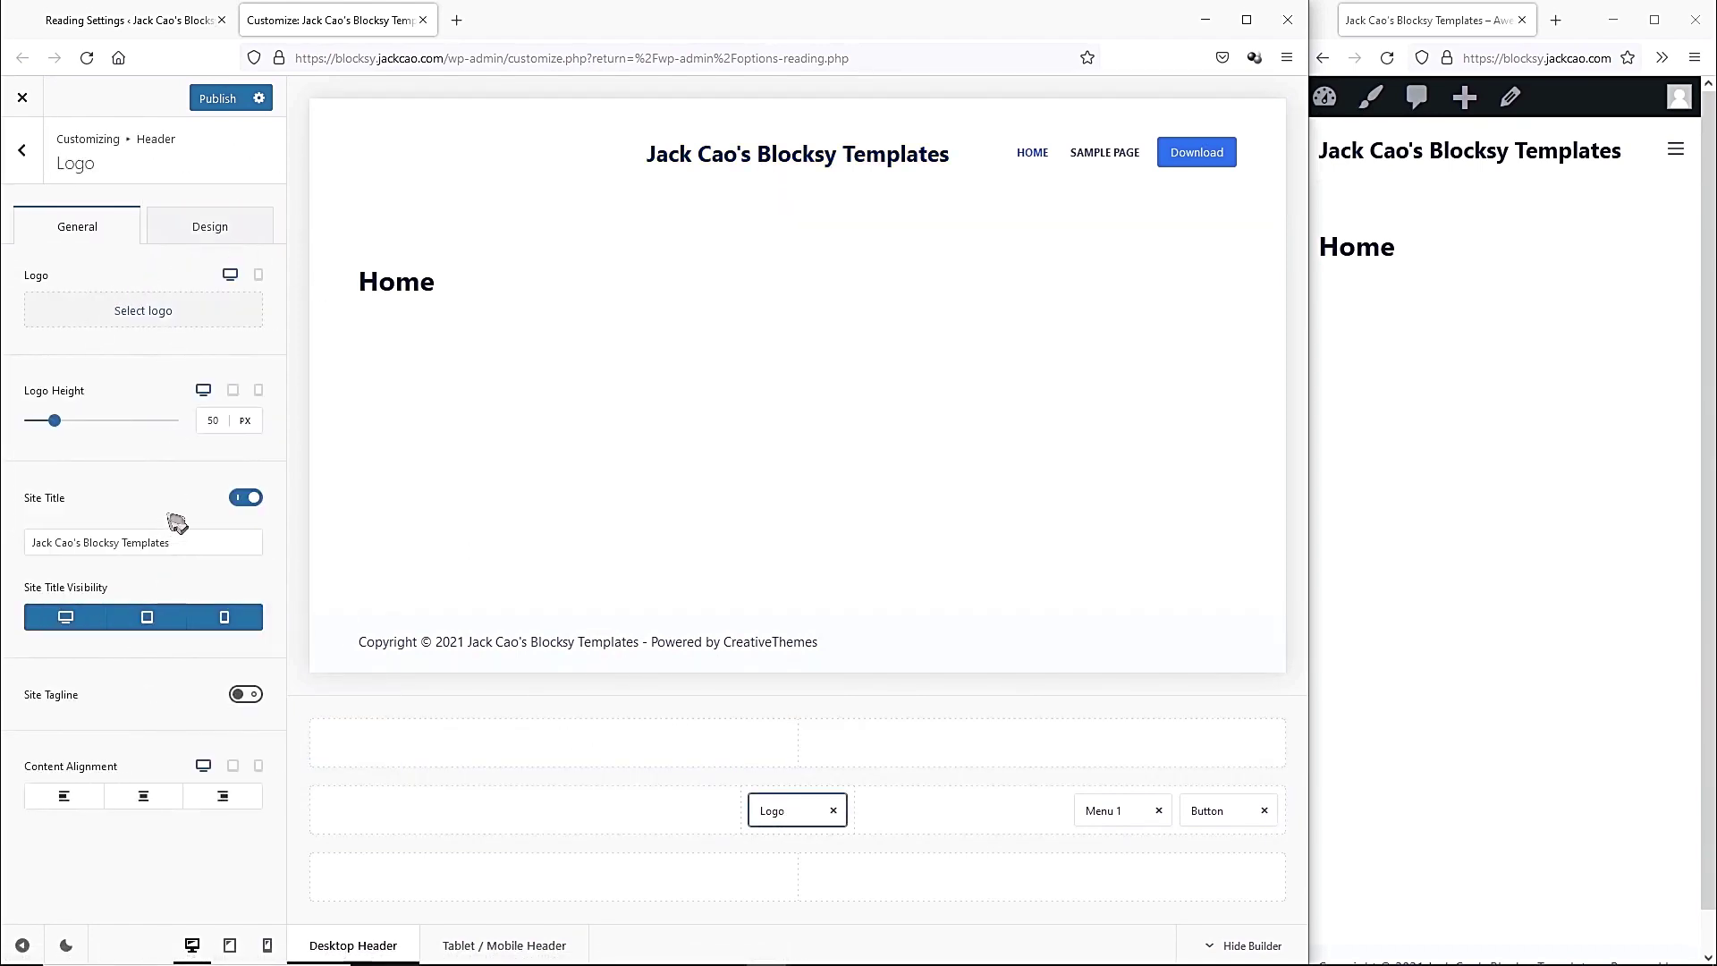
Upload '1- Logo.png' and select it as the header logo.
click(136, 315)
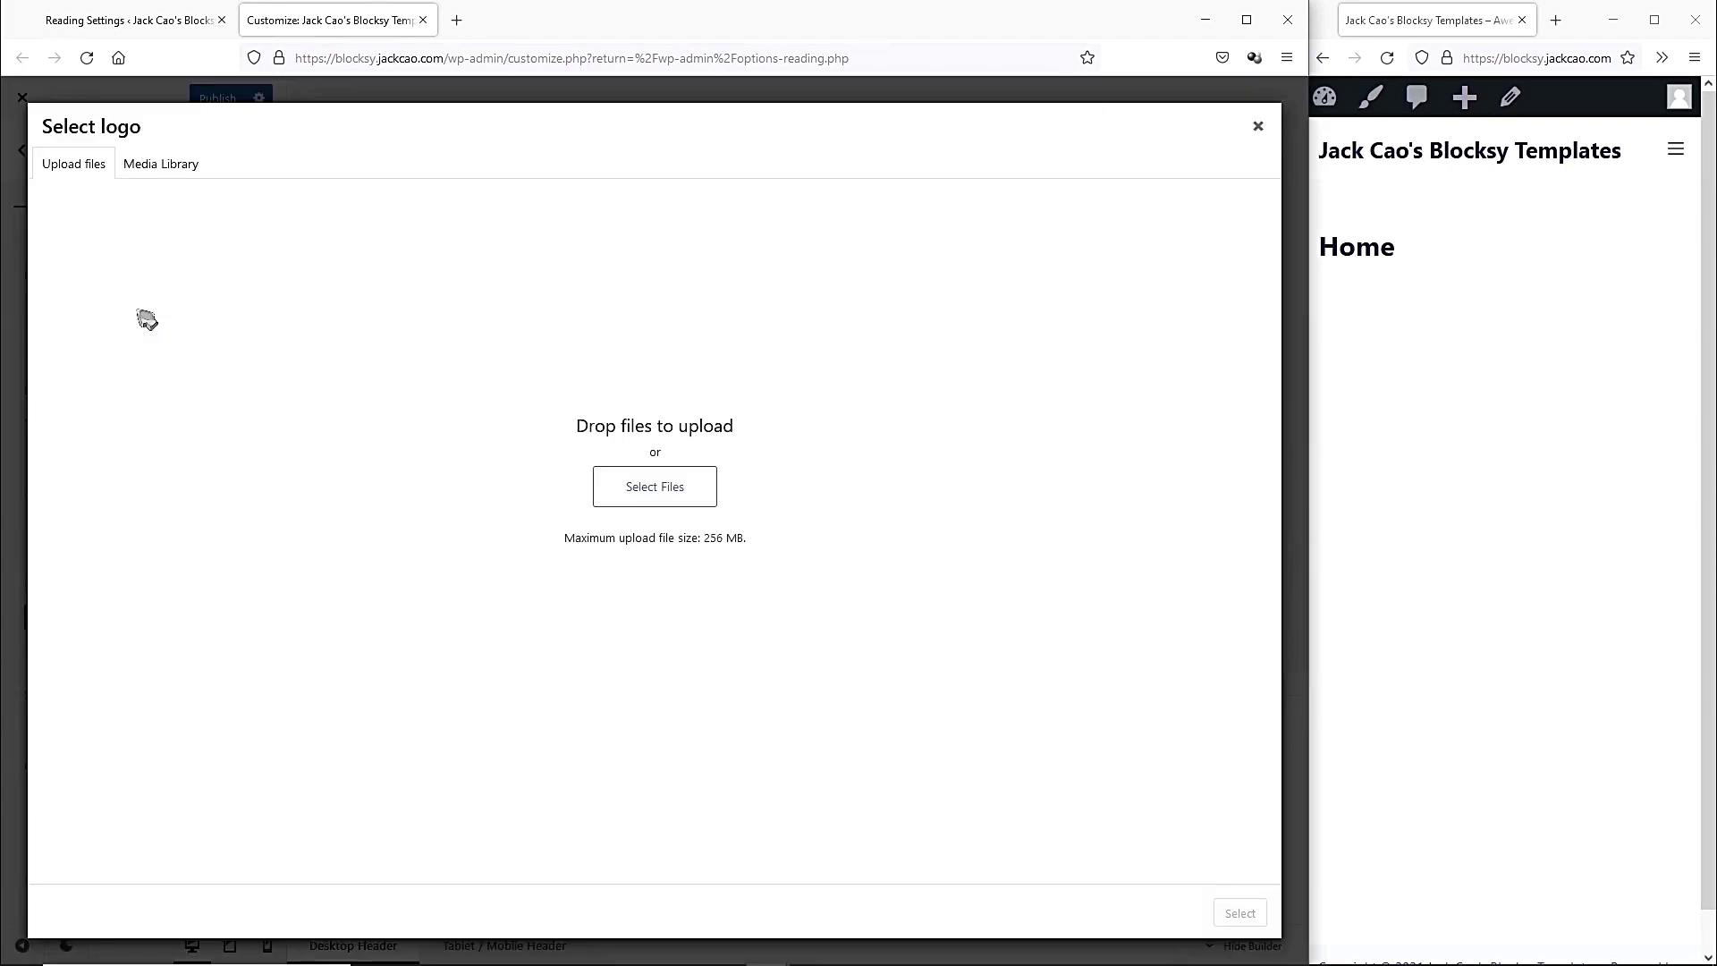
click(626, 487)
click(231, 161)
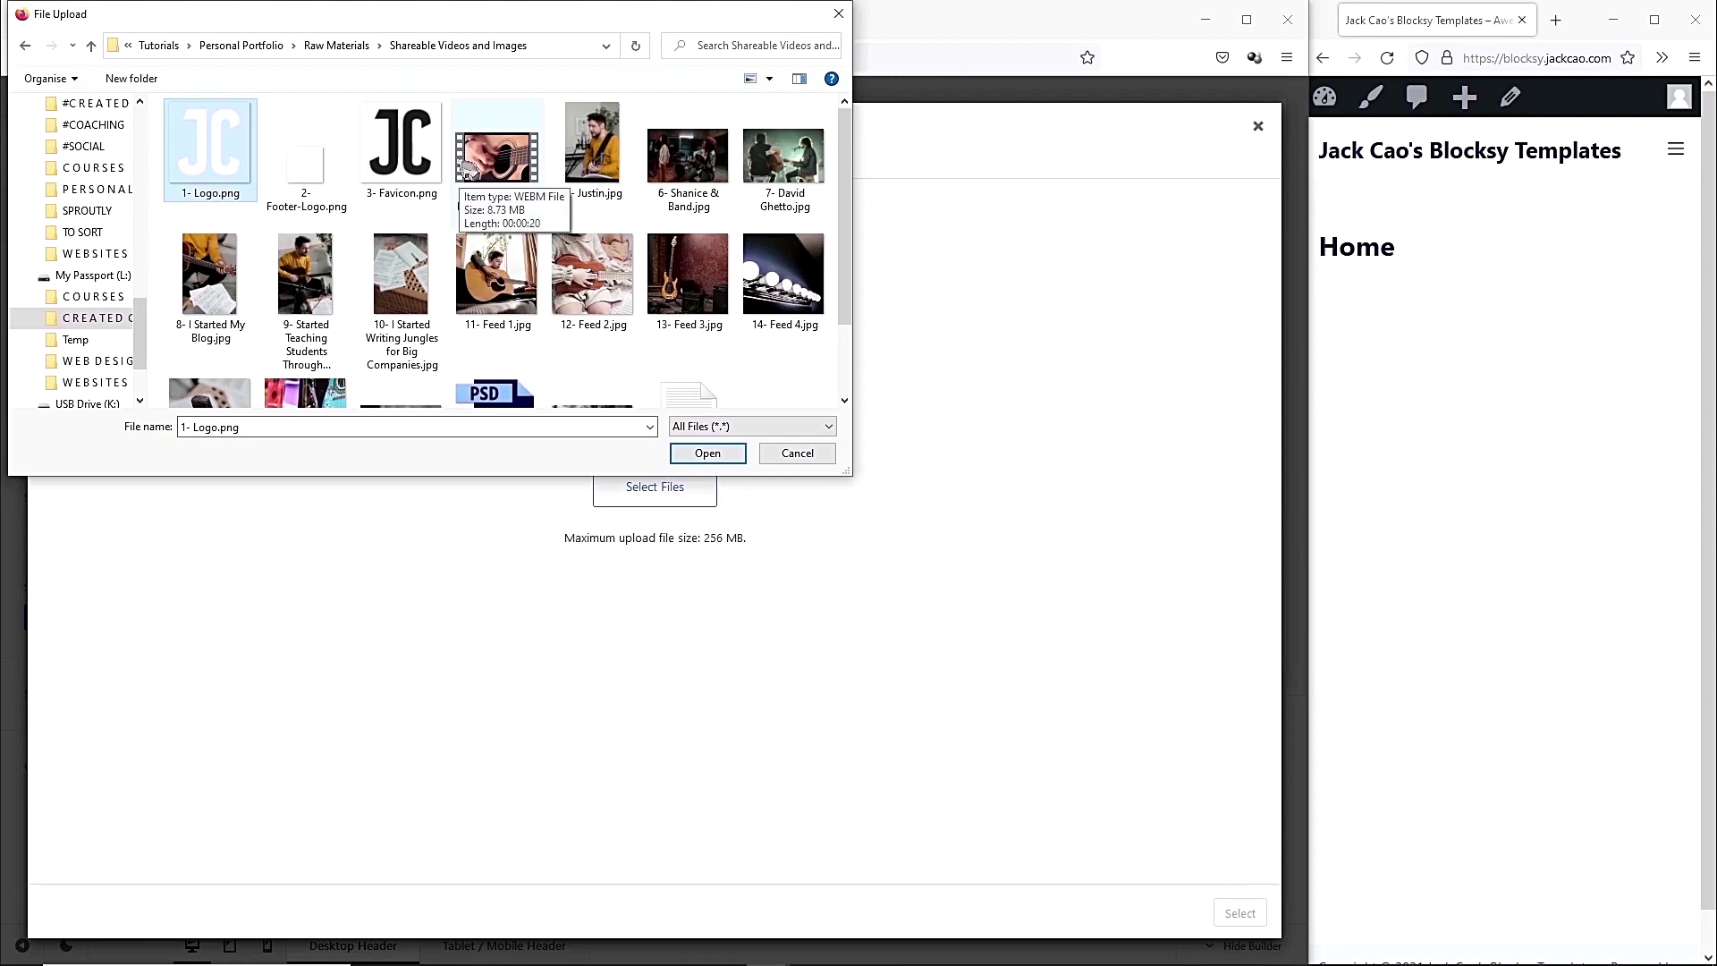
double_click(228, 172)
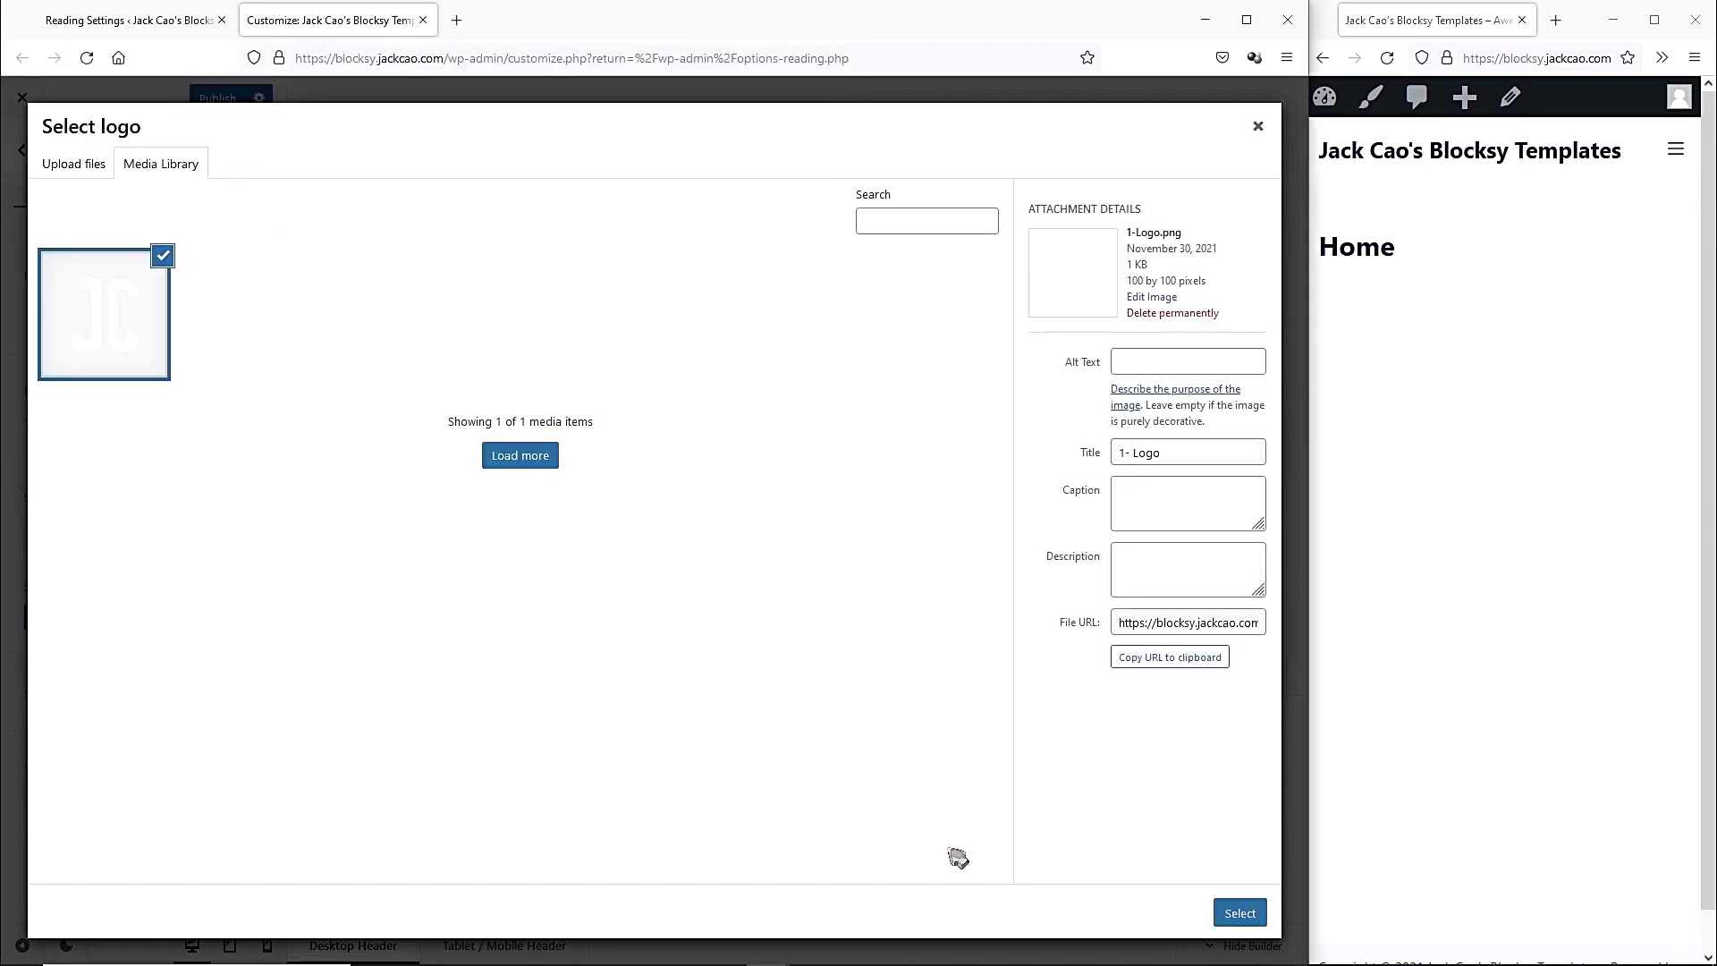
click(1239, 913)
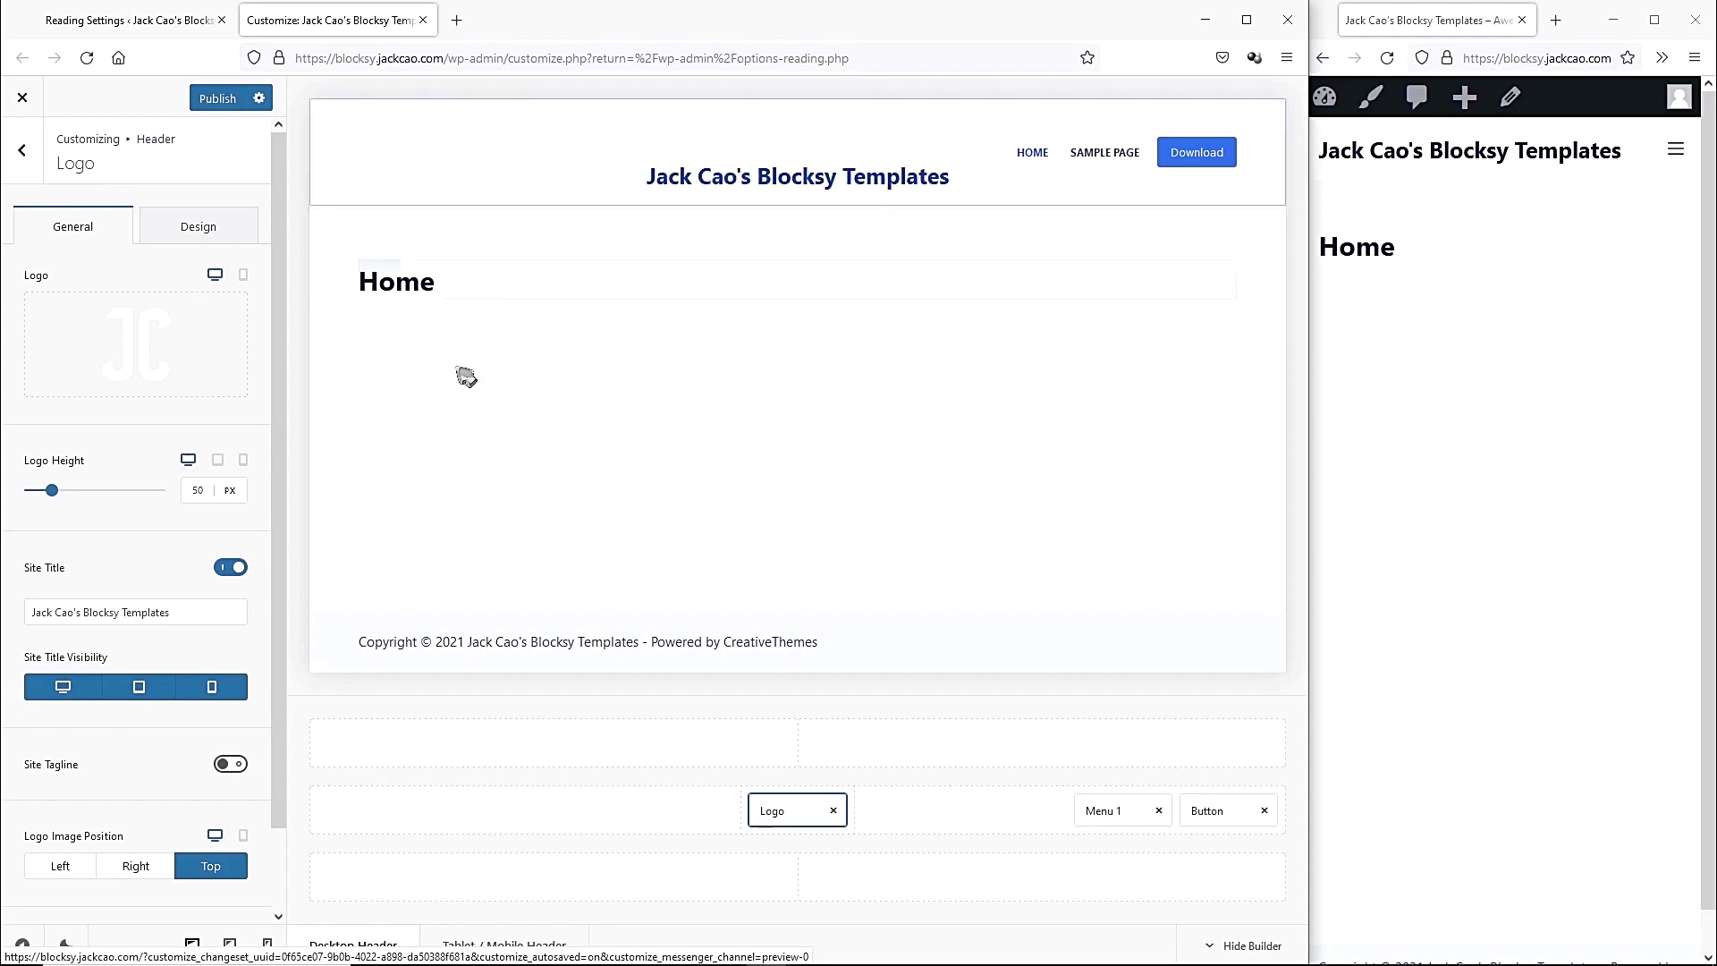
Hide the site title and try a logo height of 70 px.
click(225, 573)
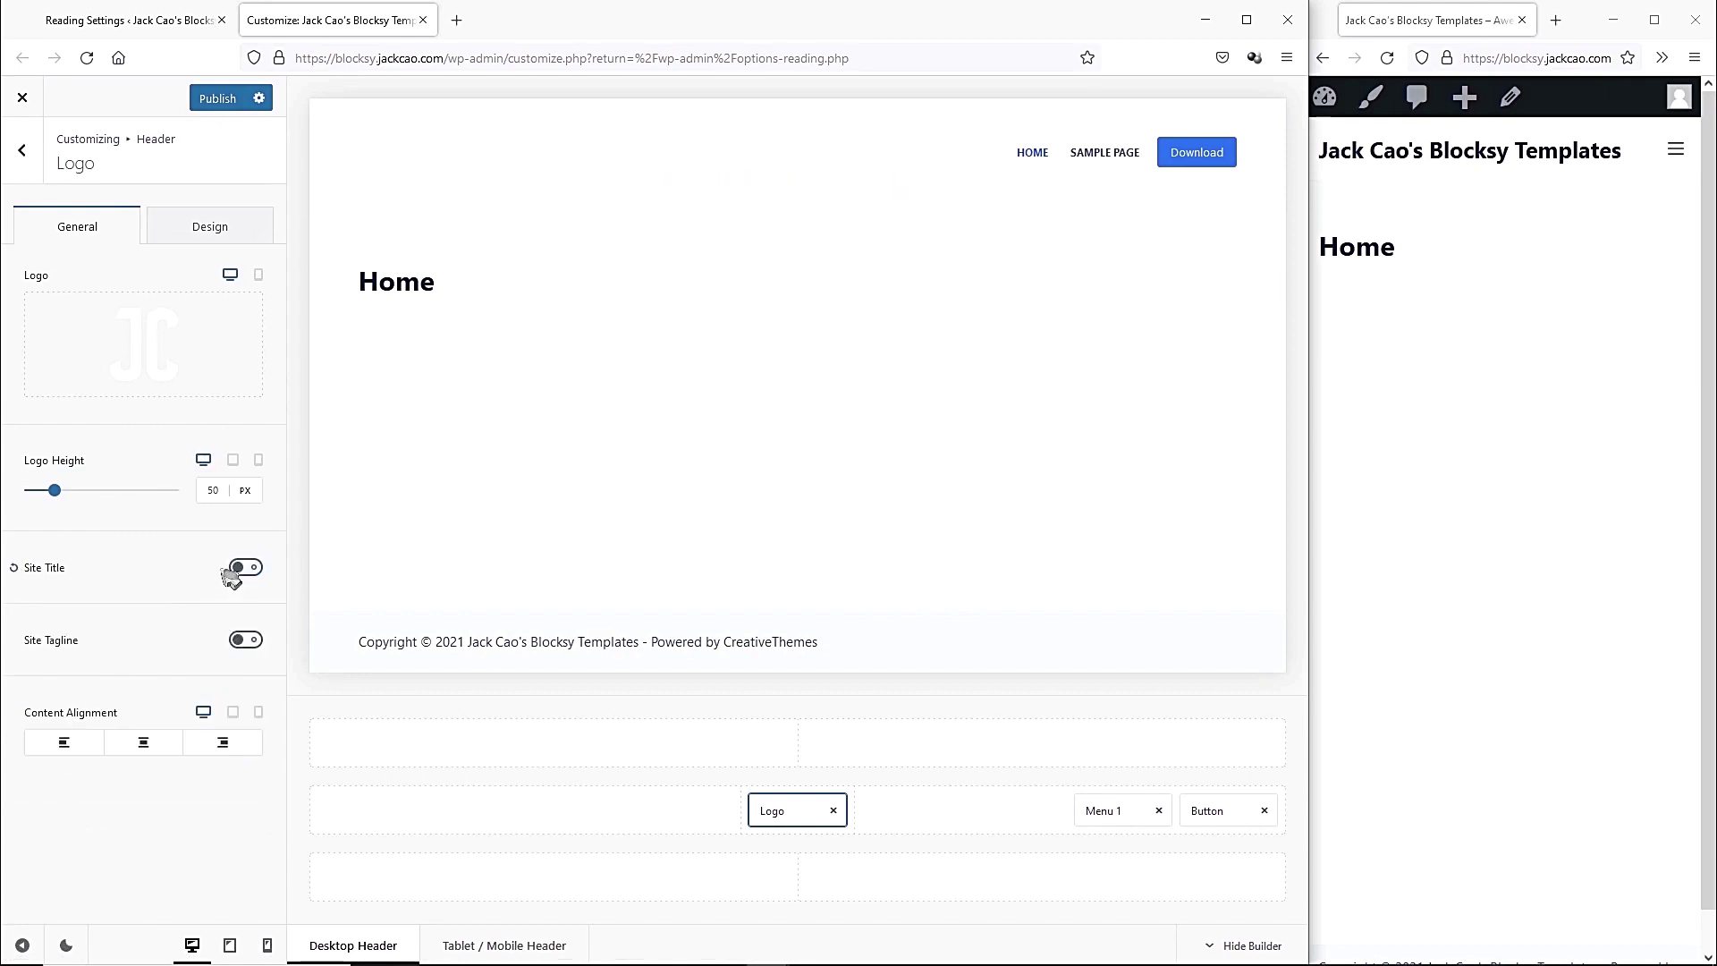
mouse_move(54, 494)
mouse_down()
mouse_move(96, 496)
mouse_move(56, 499)
mouse_up()
double_click(219, 494)
text(70)
click(154, 465)
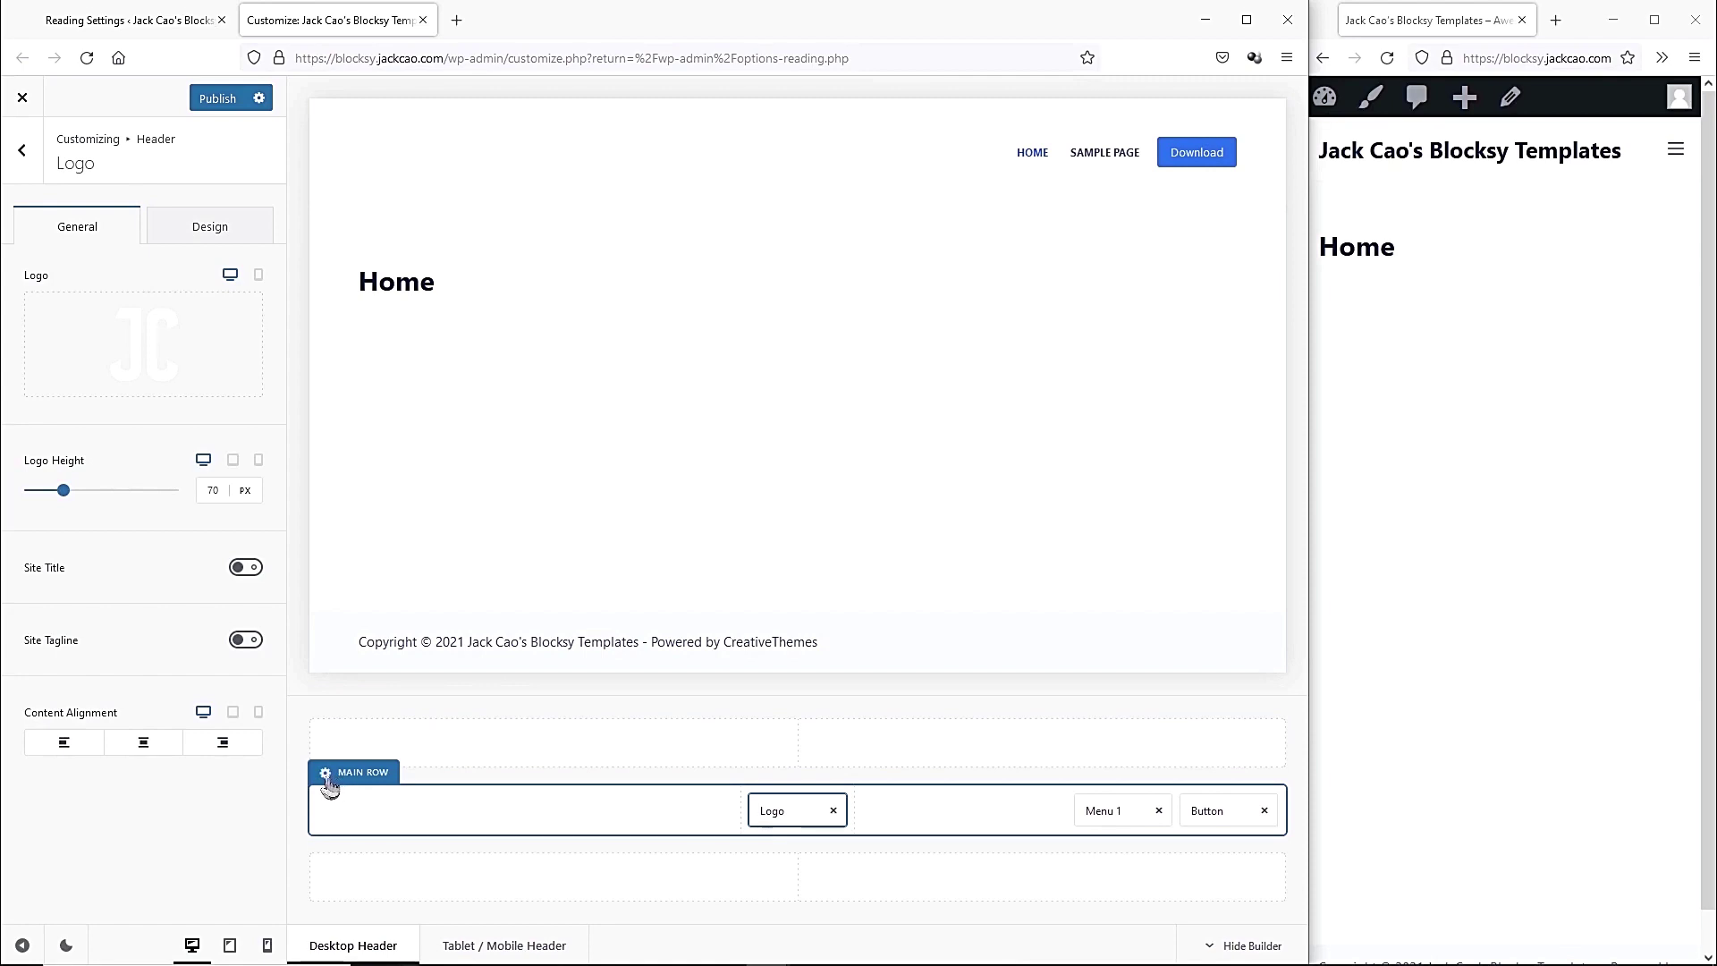
Give the header main row a black #000000 background and shrink the logo height to 45 px.
click(329, 780)
click(195, 226)
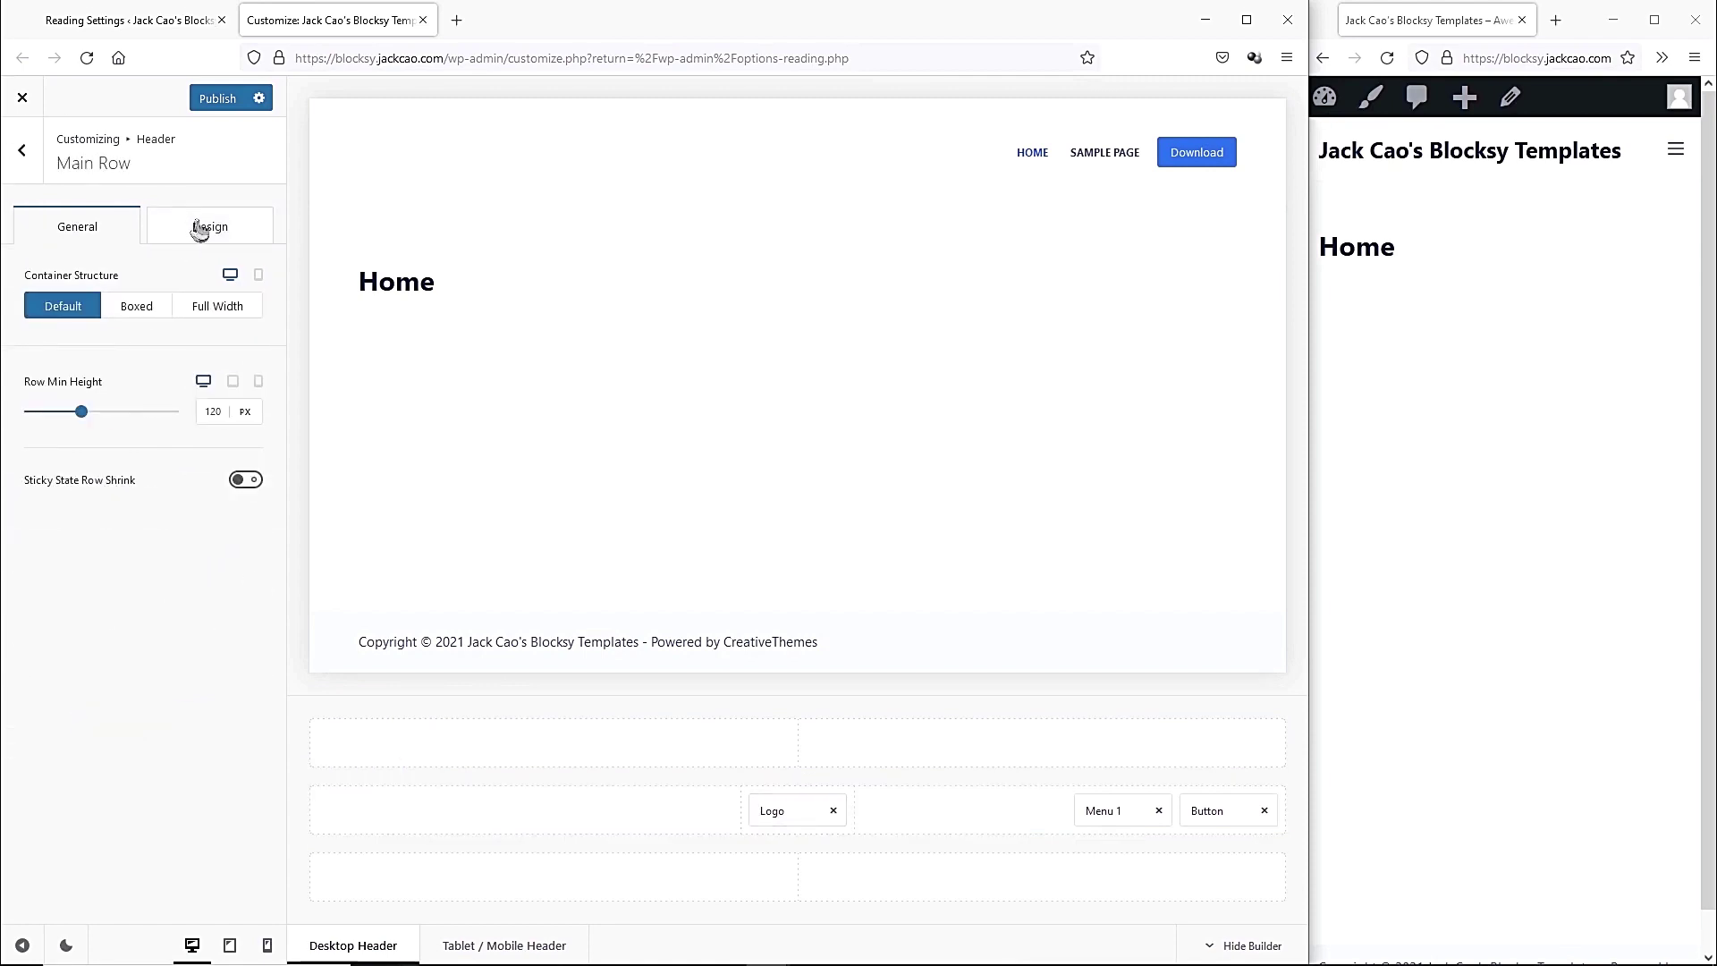
click(247, 313)
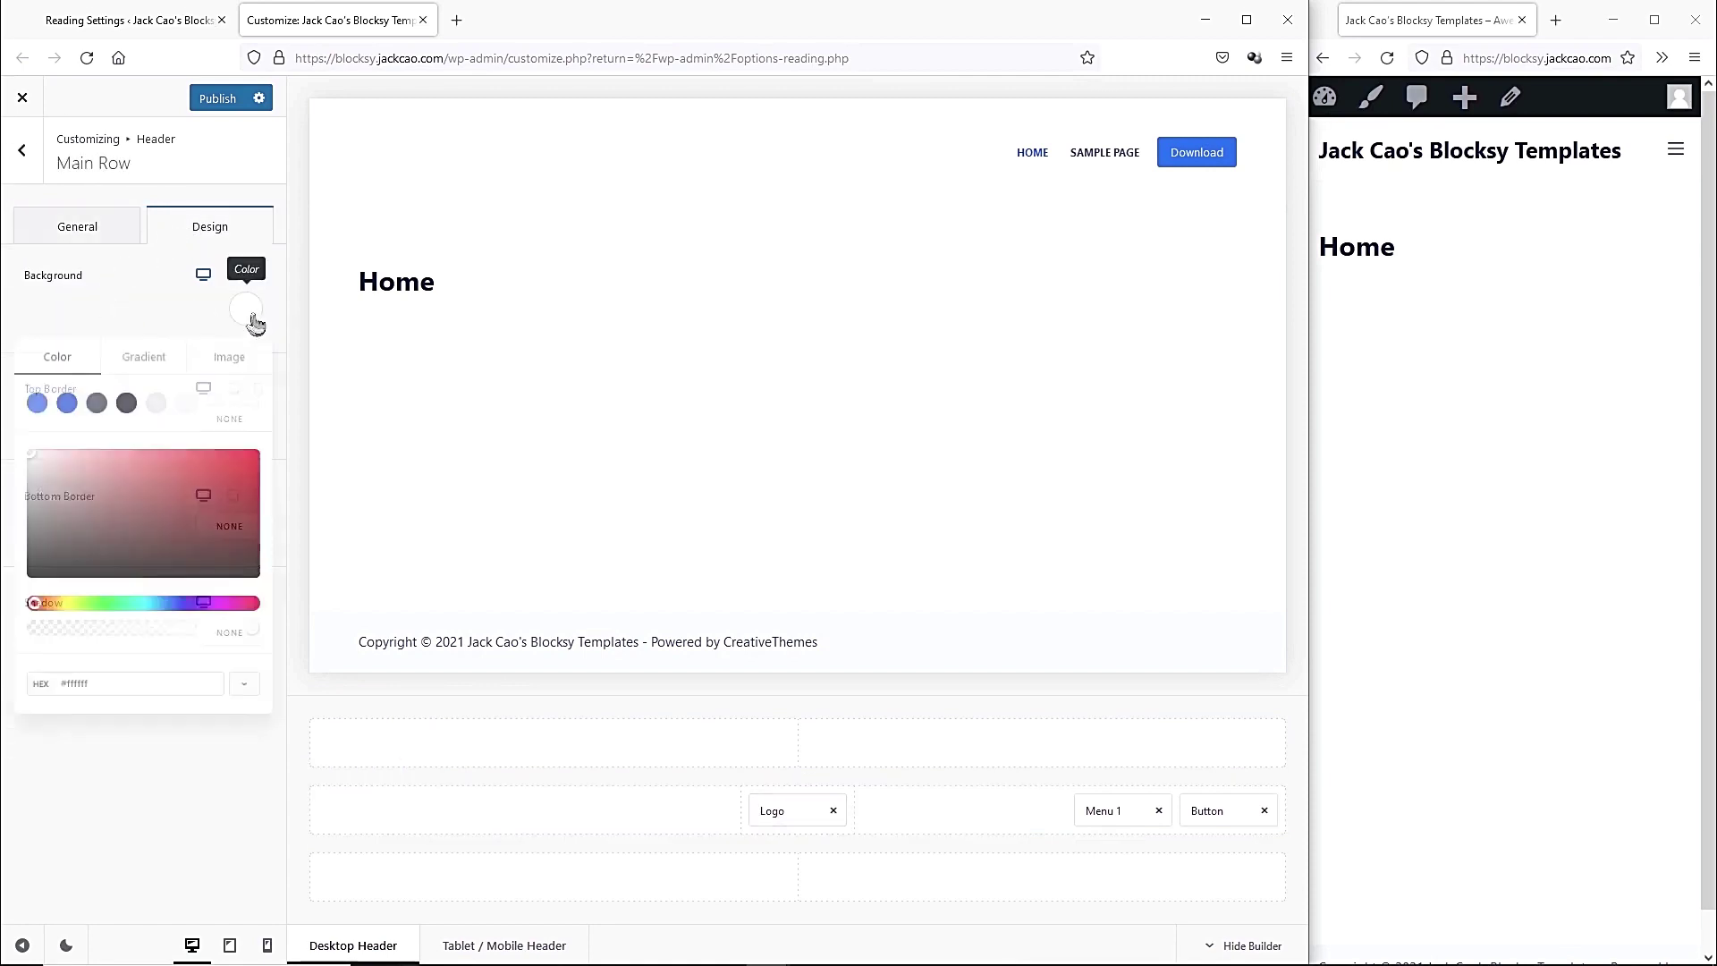
click(122, 508)
click(30, 581)
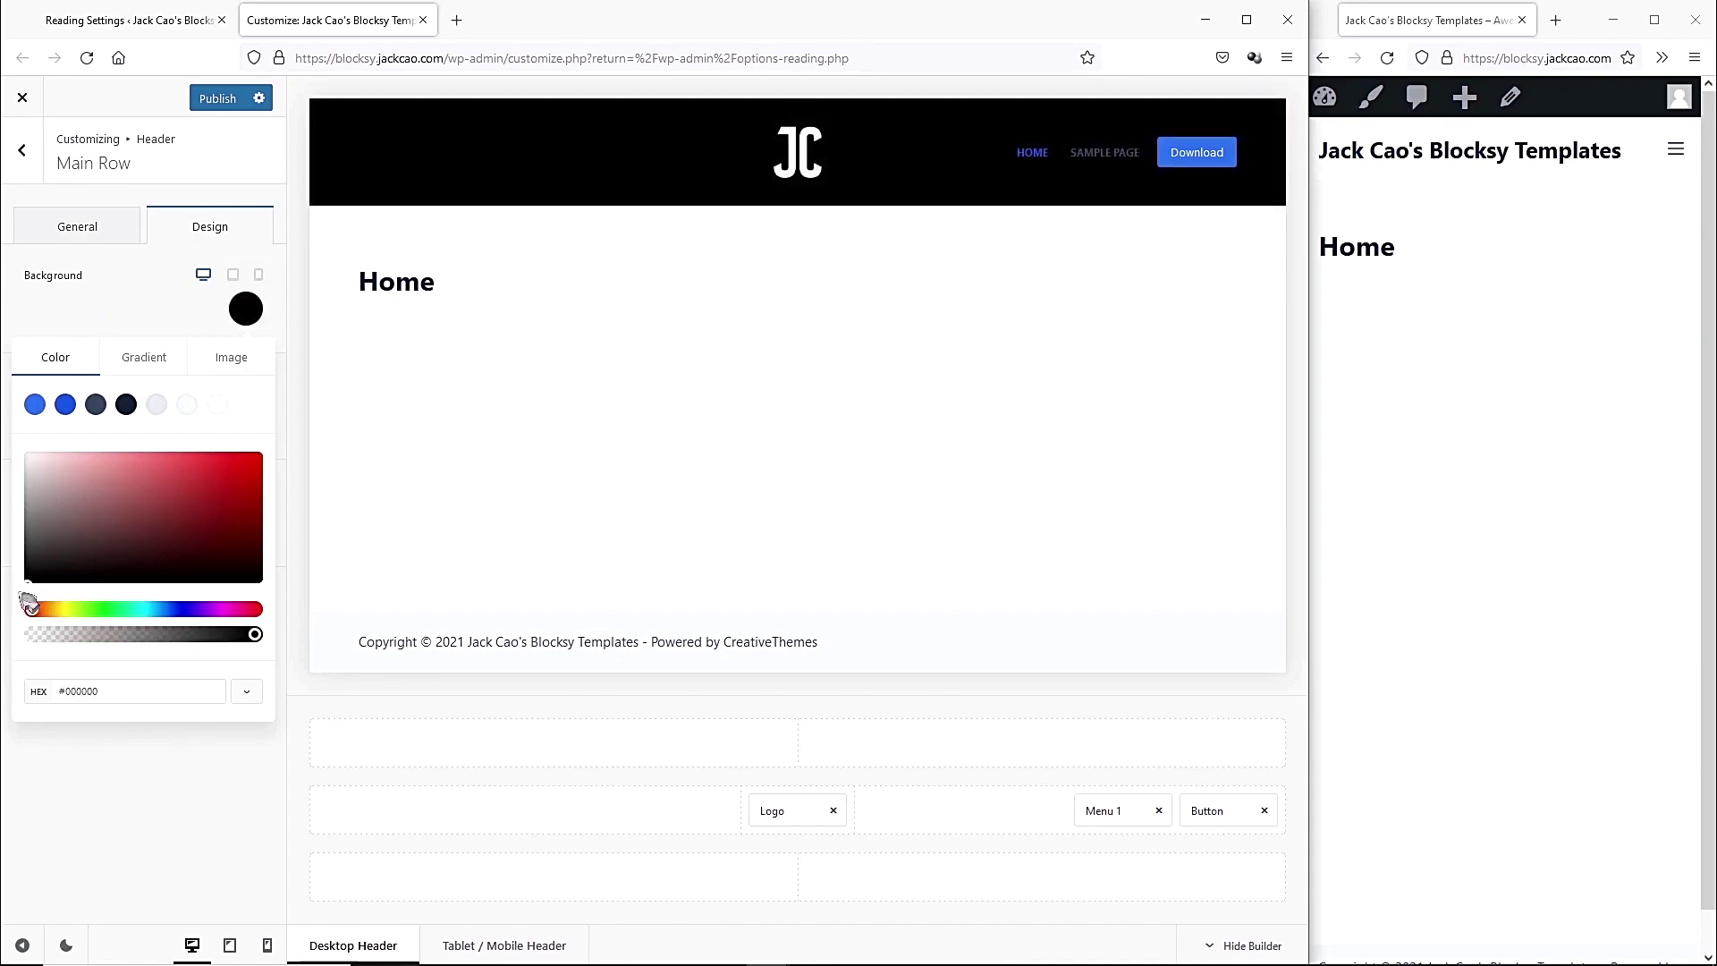
click(129, 313)
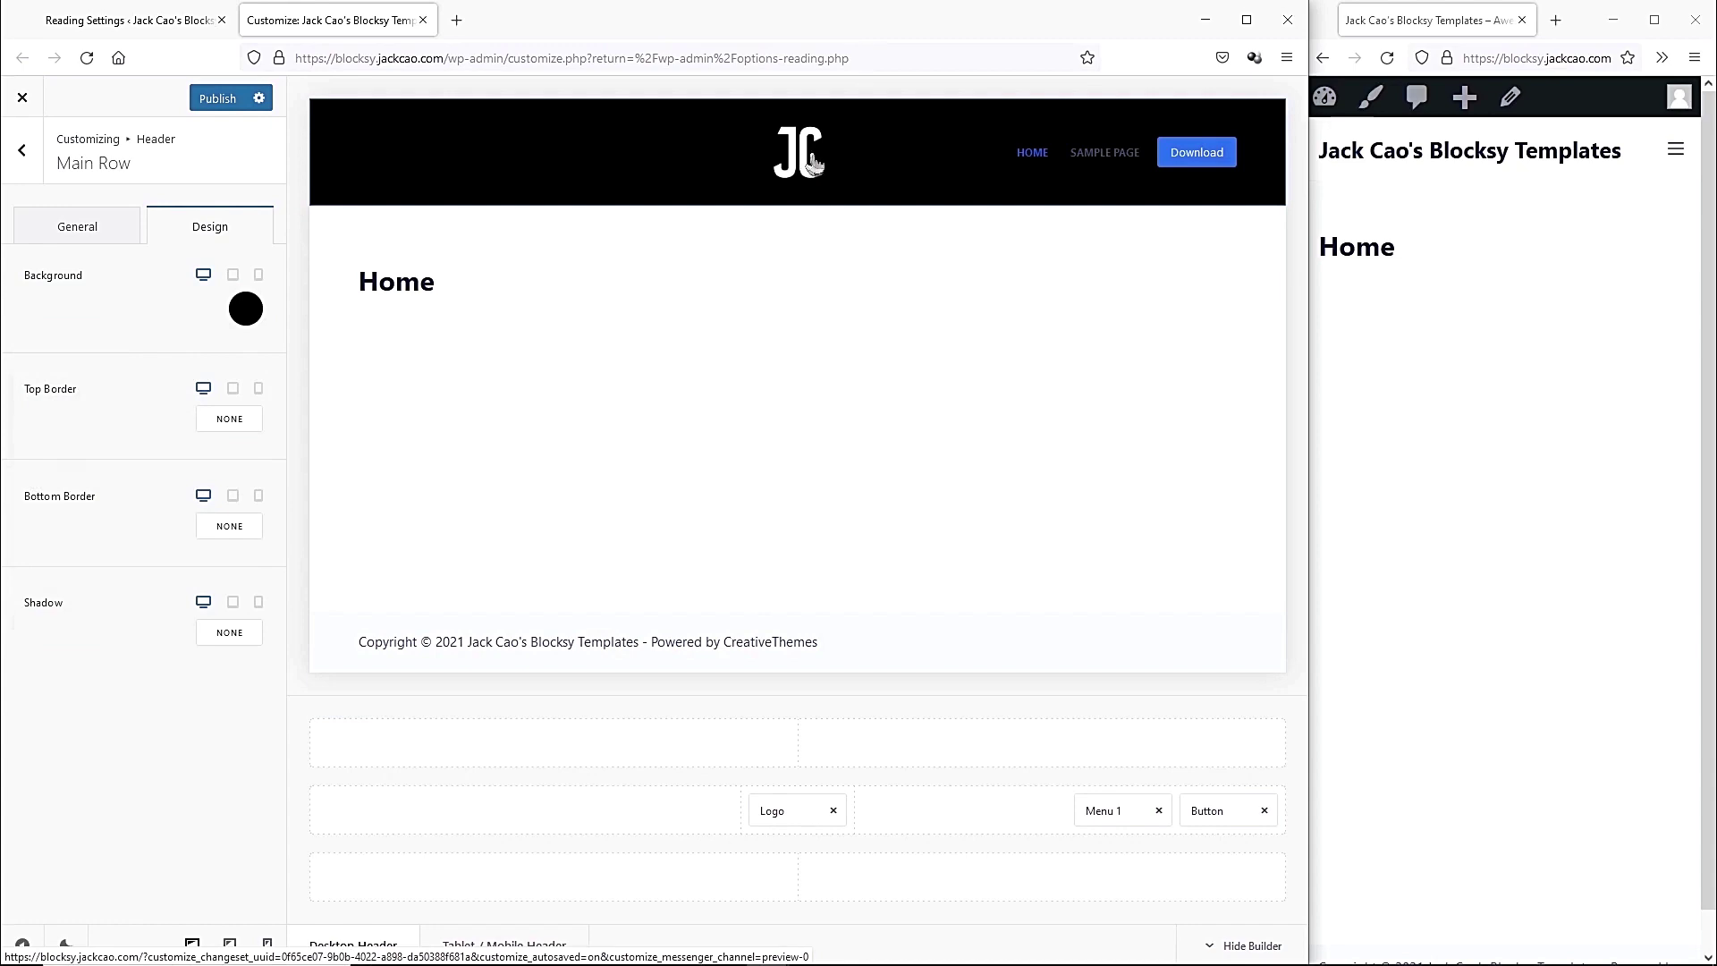
click(776, 810)
drag(56, 505, 50, 504)
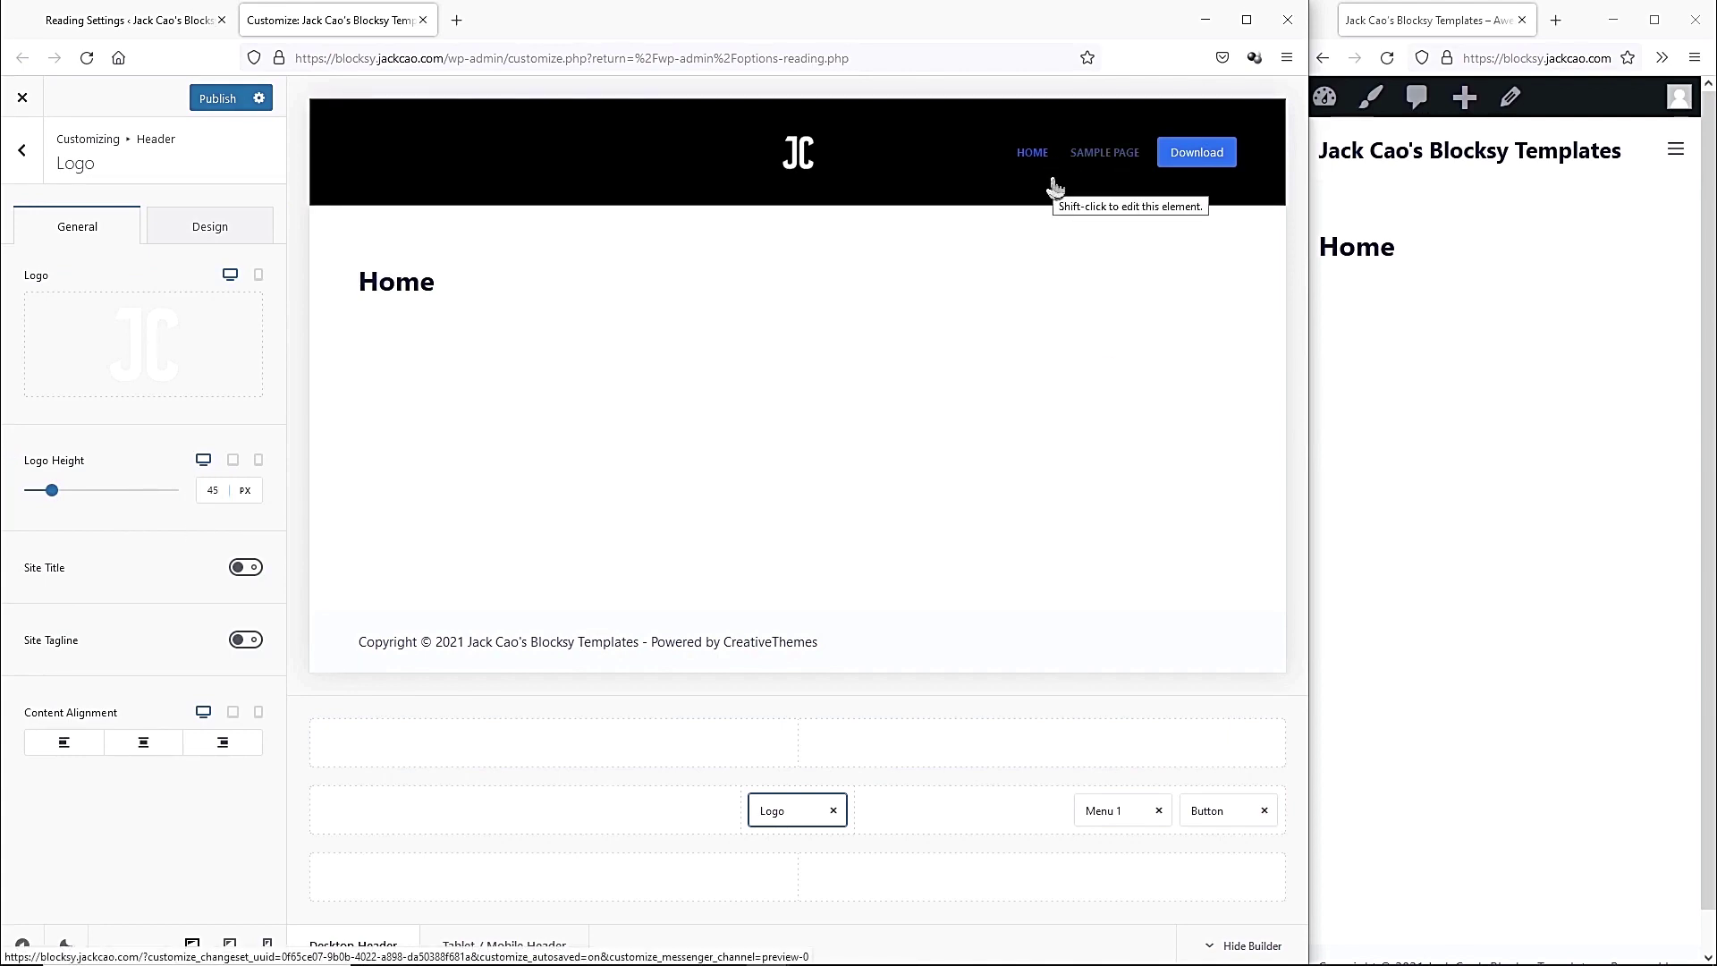
In Appearance > Menus, create a menu 'Main' with Header Menu 1 and Mobile Menu locations ticked.
click(118, 27)
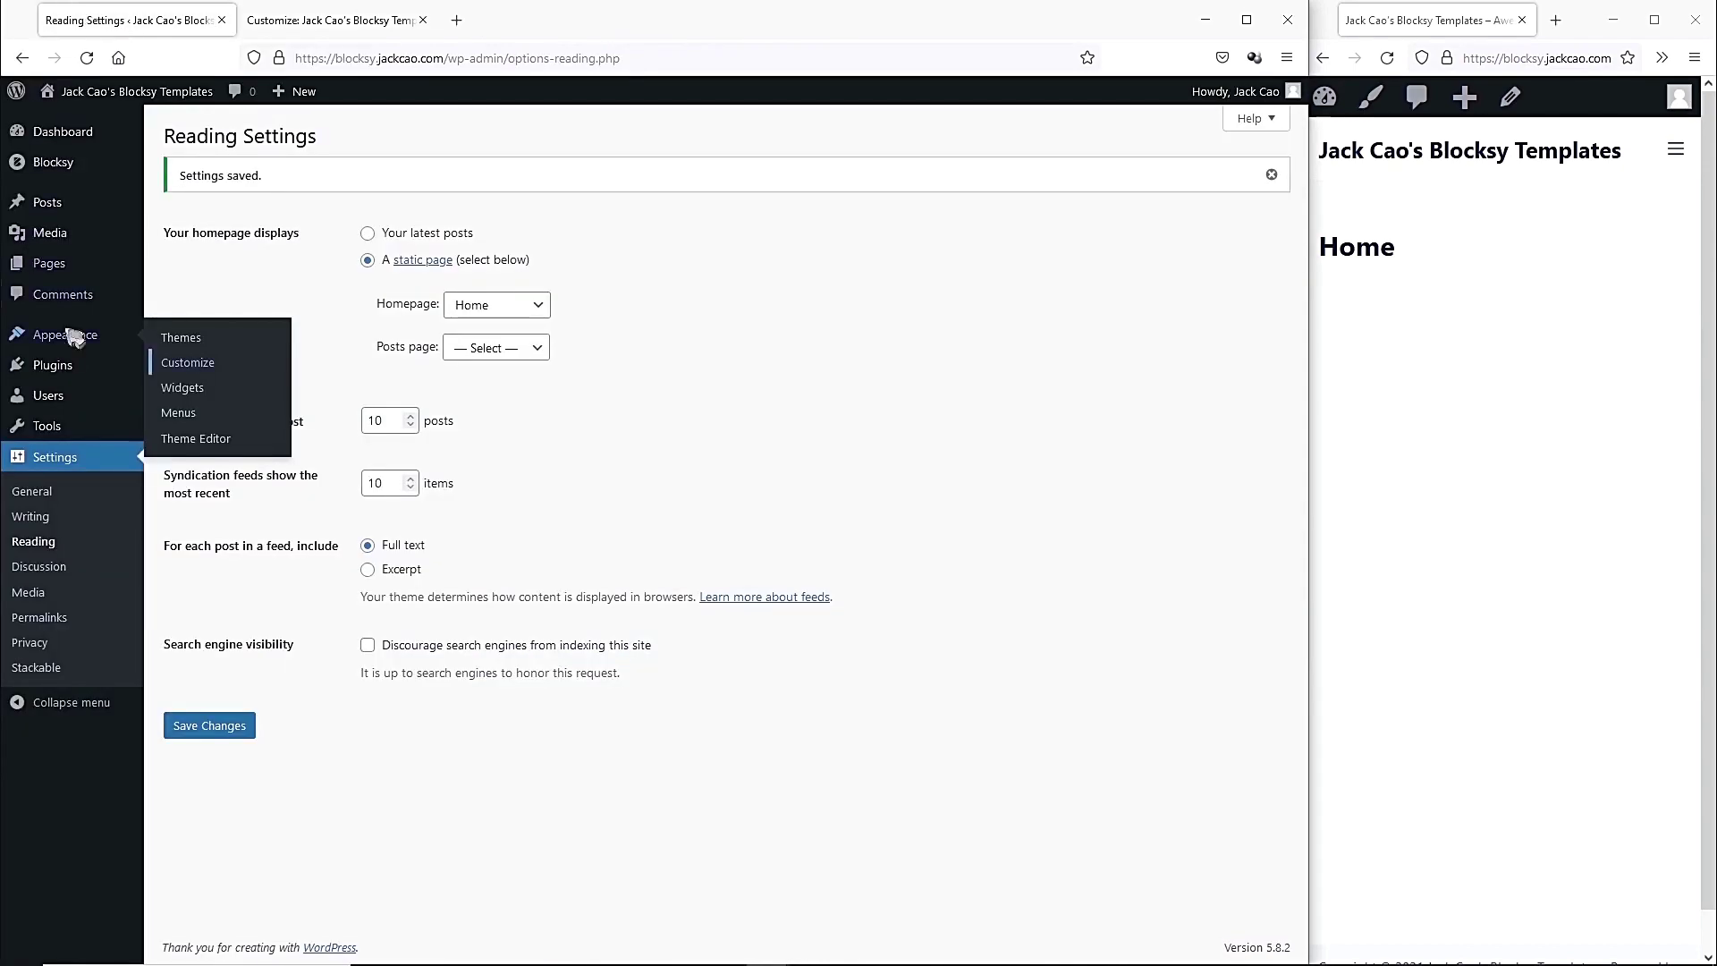
click(188, 424)
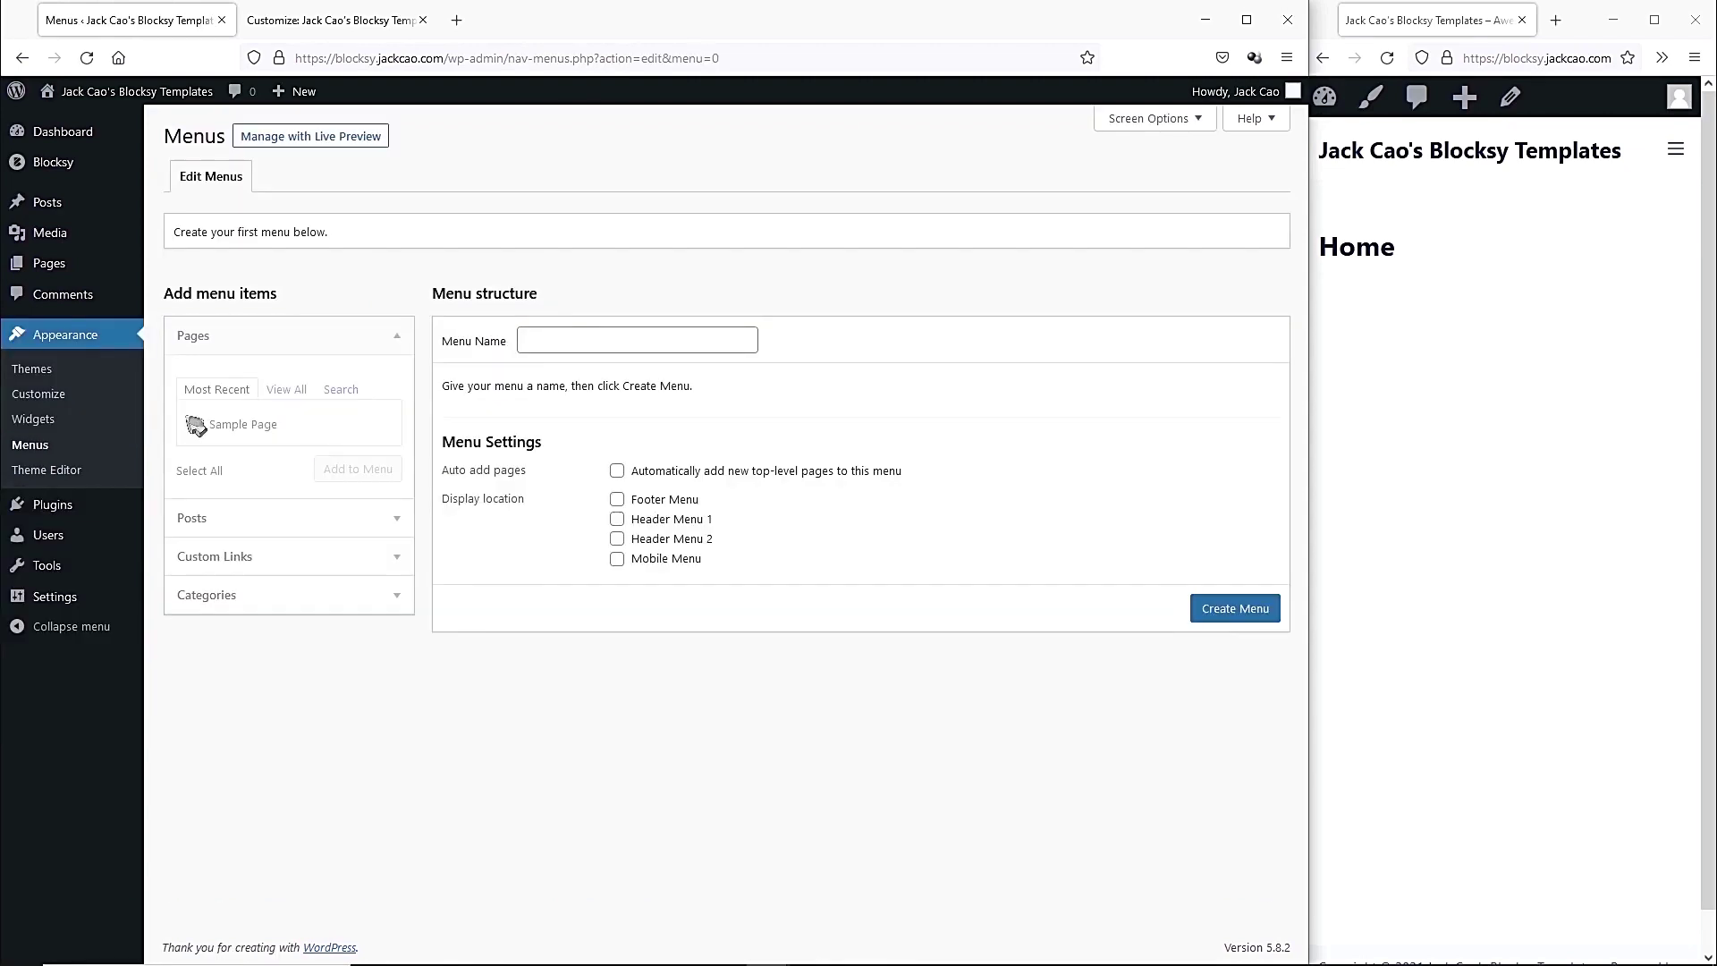
click(589, 343)
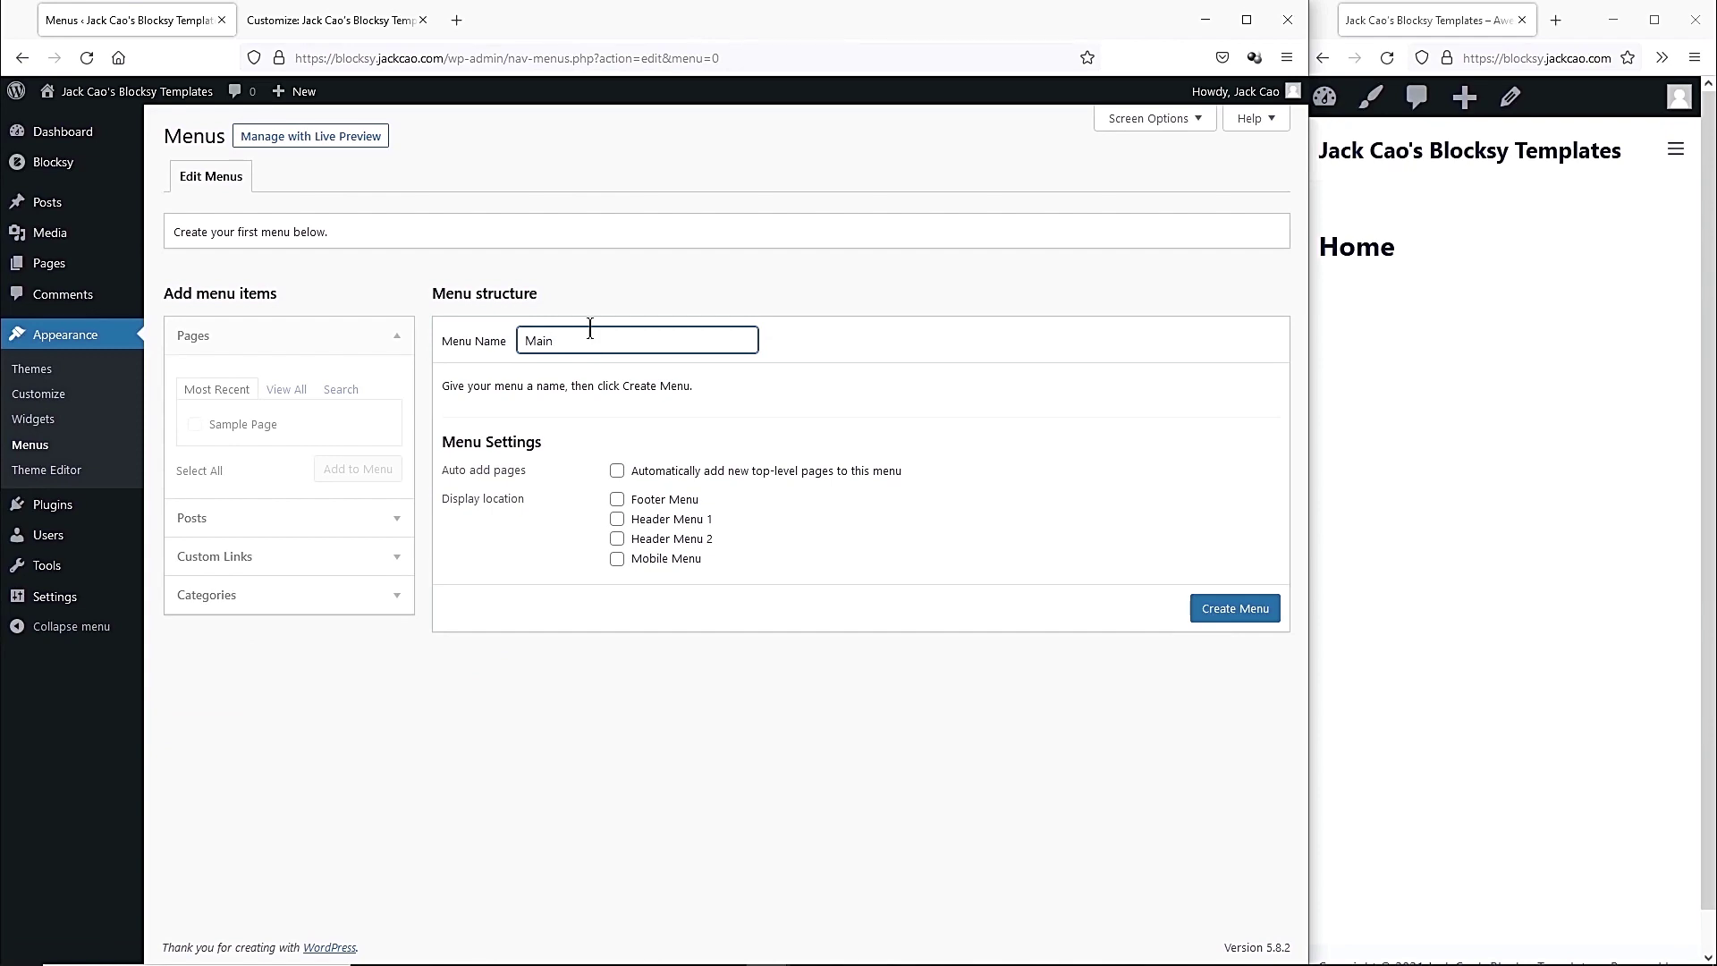
text(Main)
drag(585, 341, 487, 342)
click(489, 367)
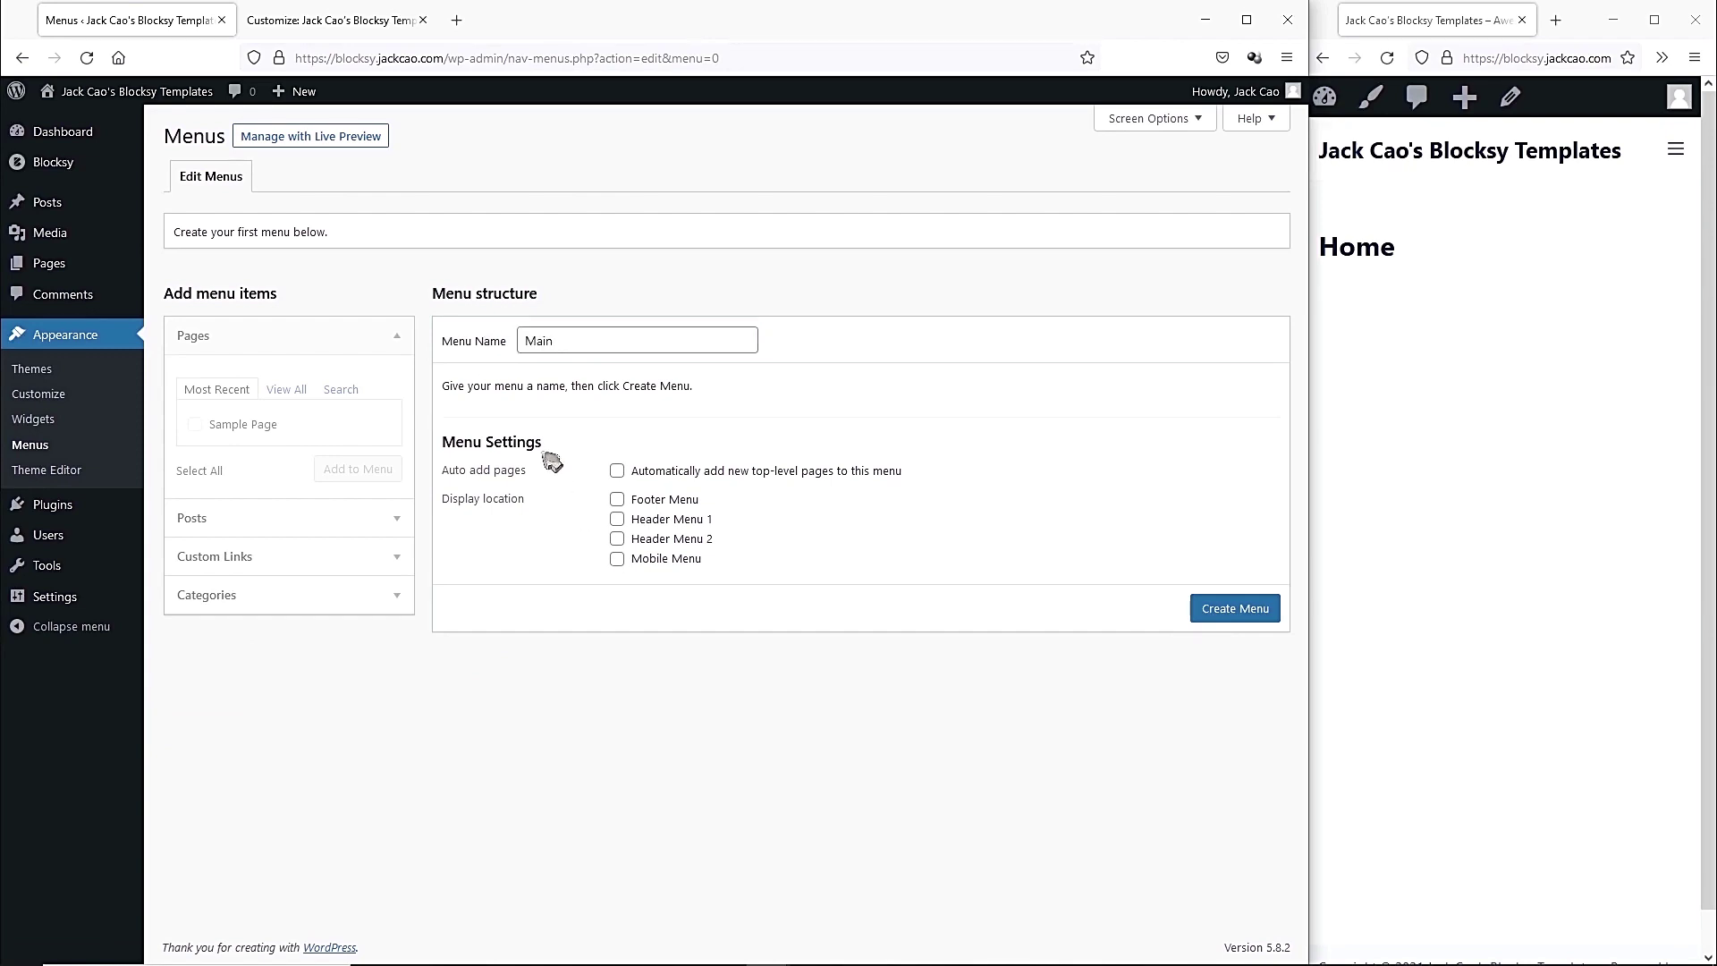
click(617, 520)
click(616, 560)
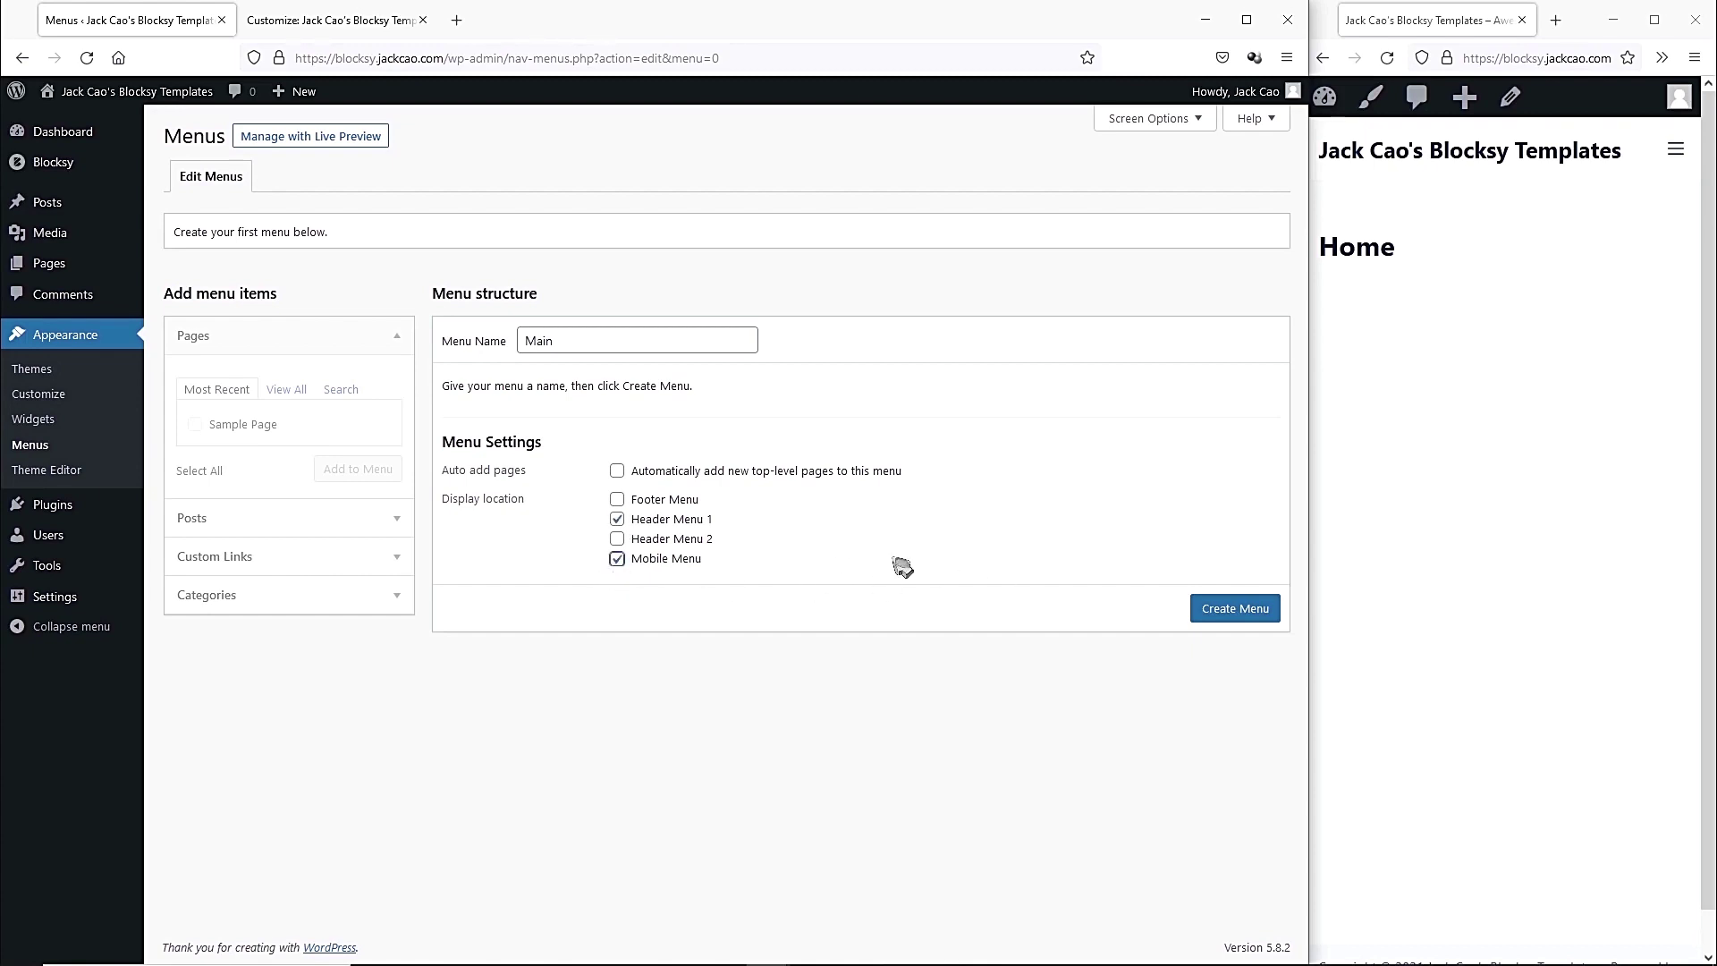
click(1239, 611)
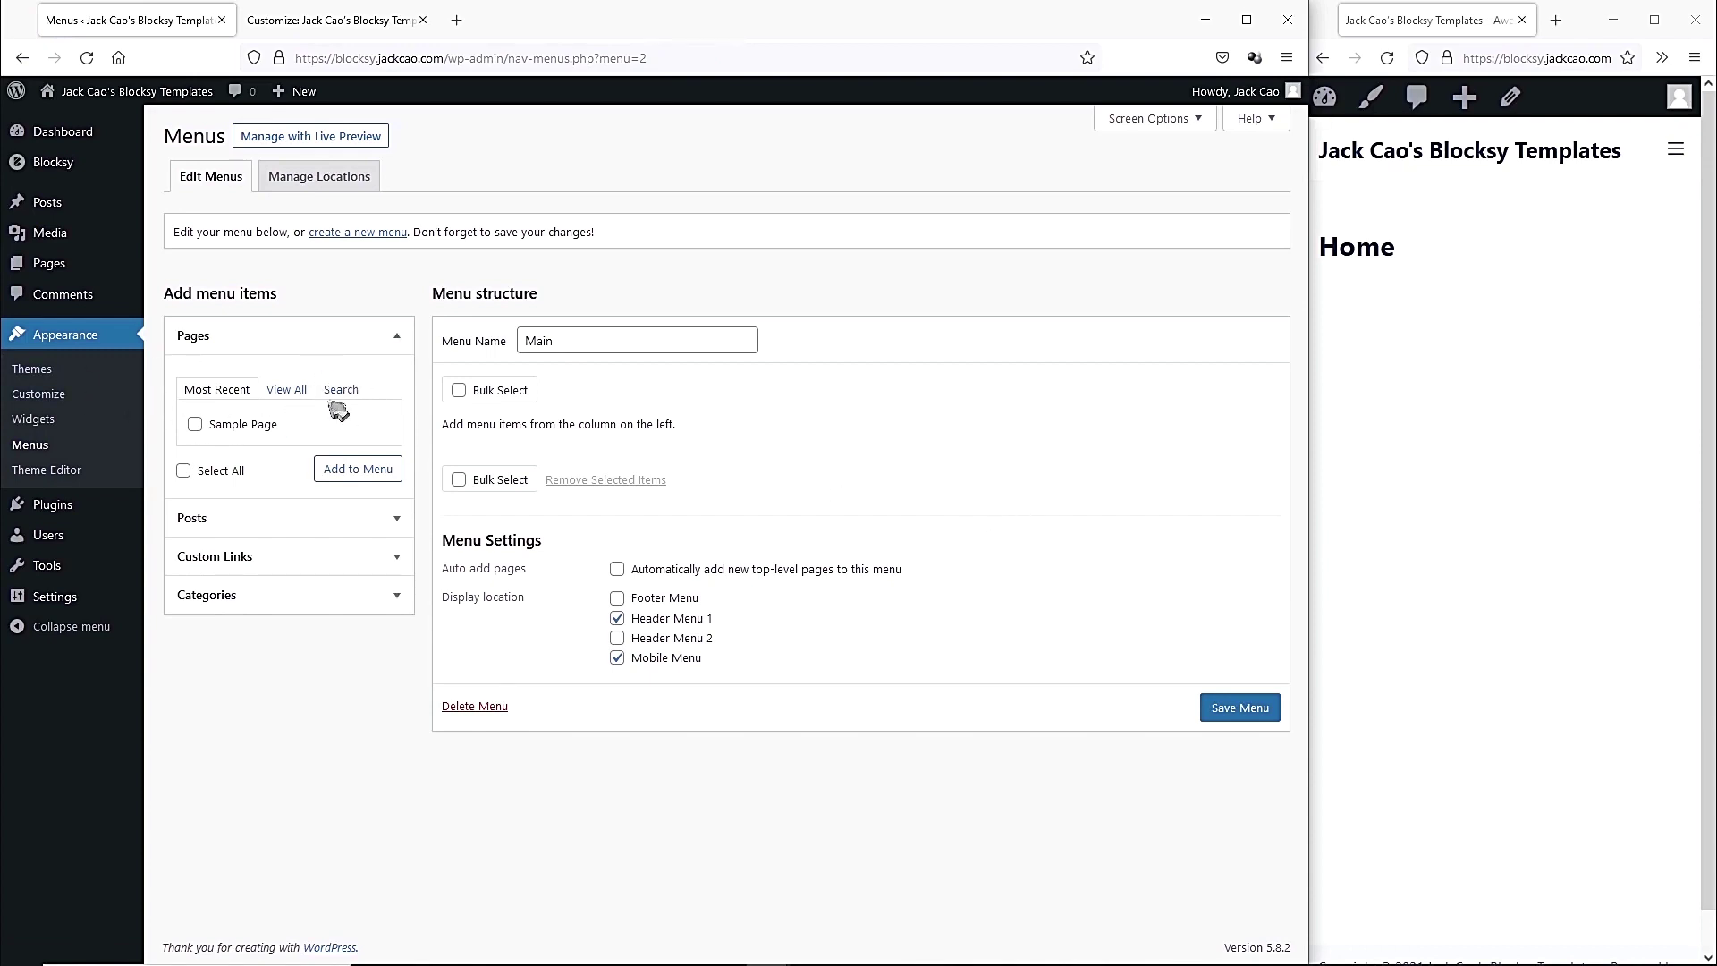
Add a Courses custom link pointing to # to the Main menu.
click(282, 520)
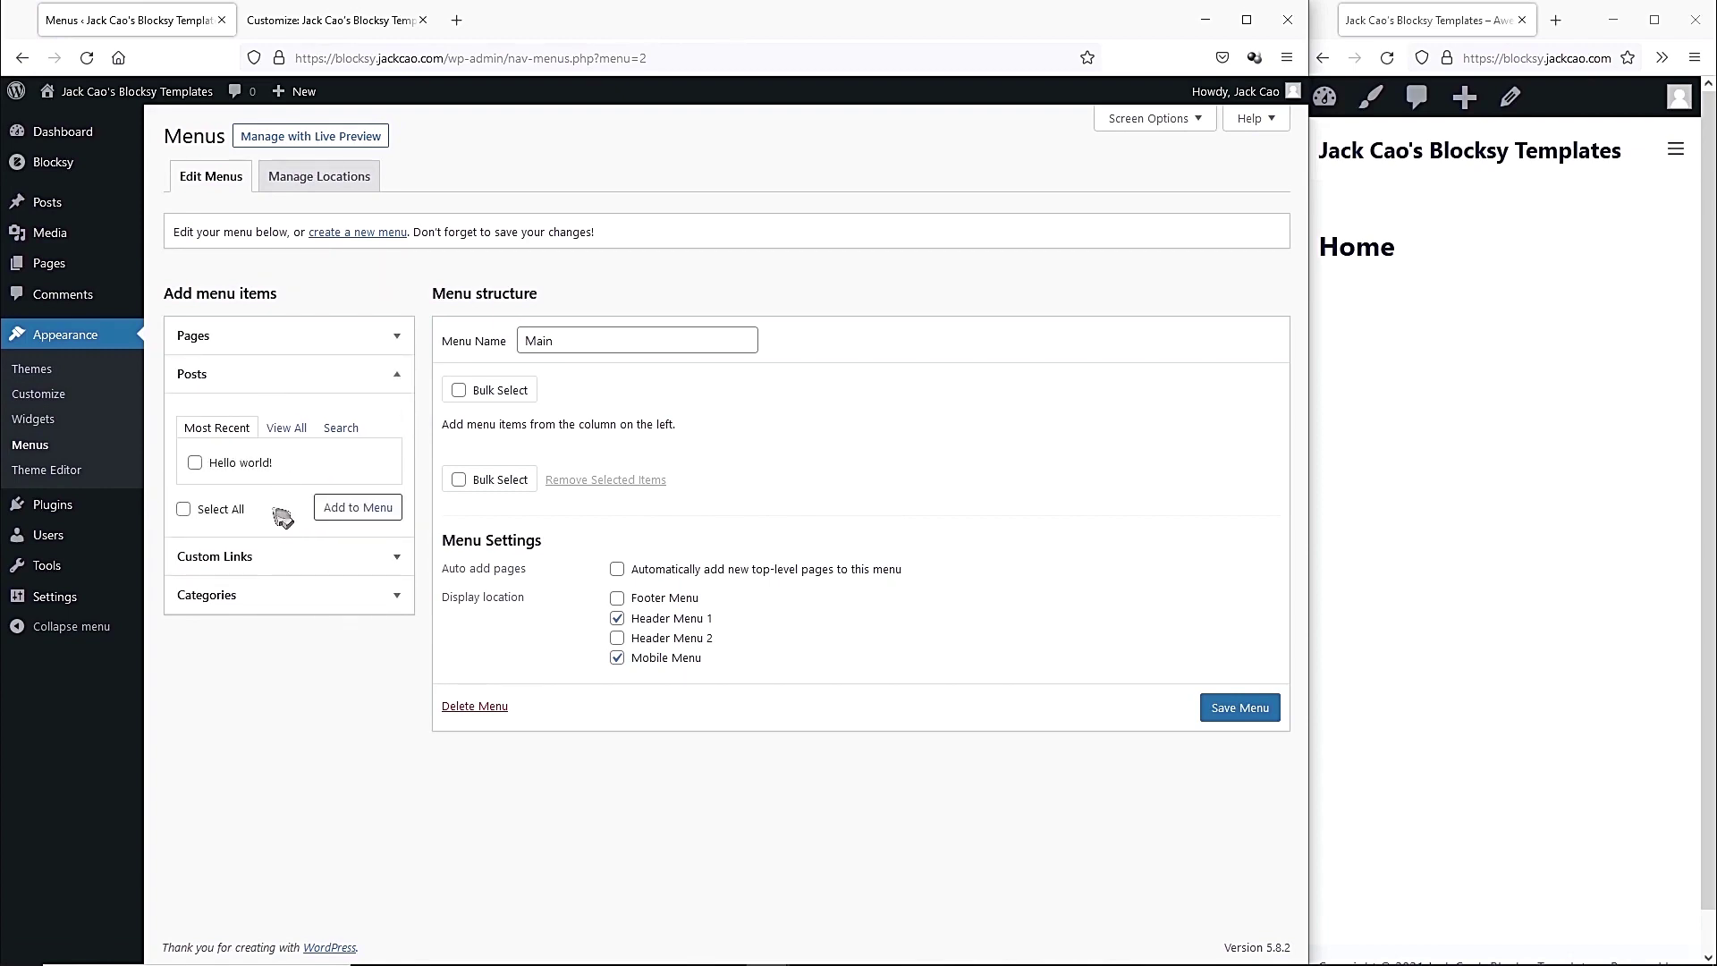
click(279, 557)
click(275, 471)
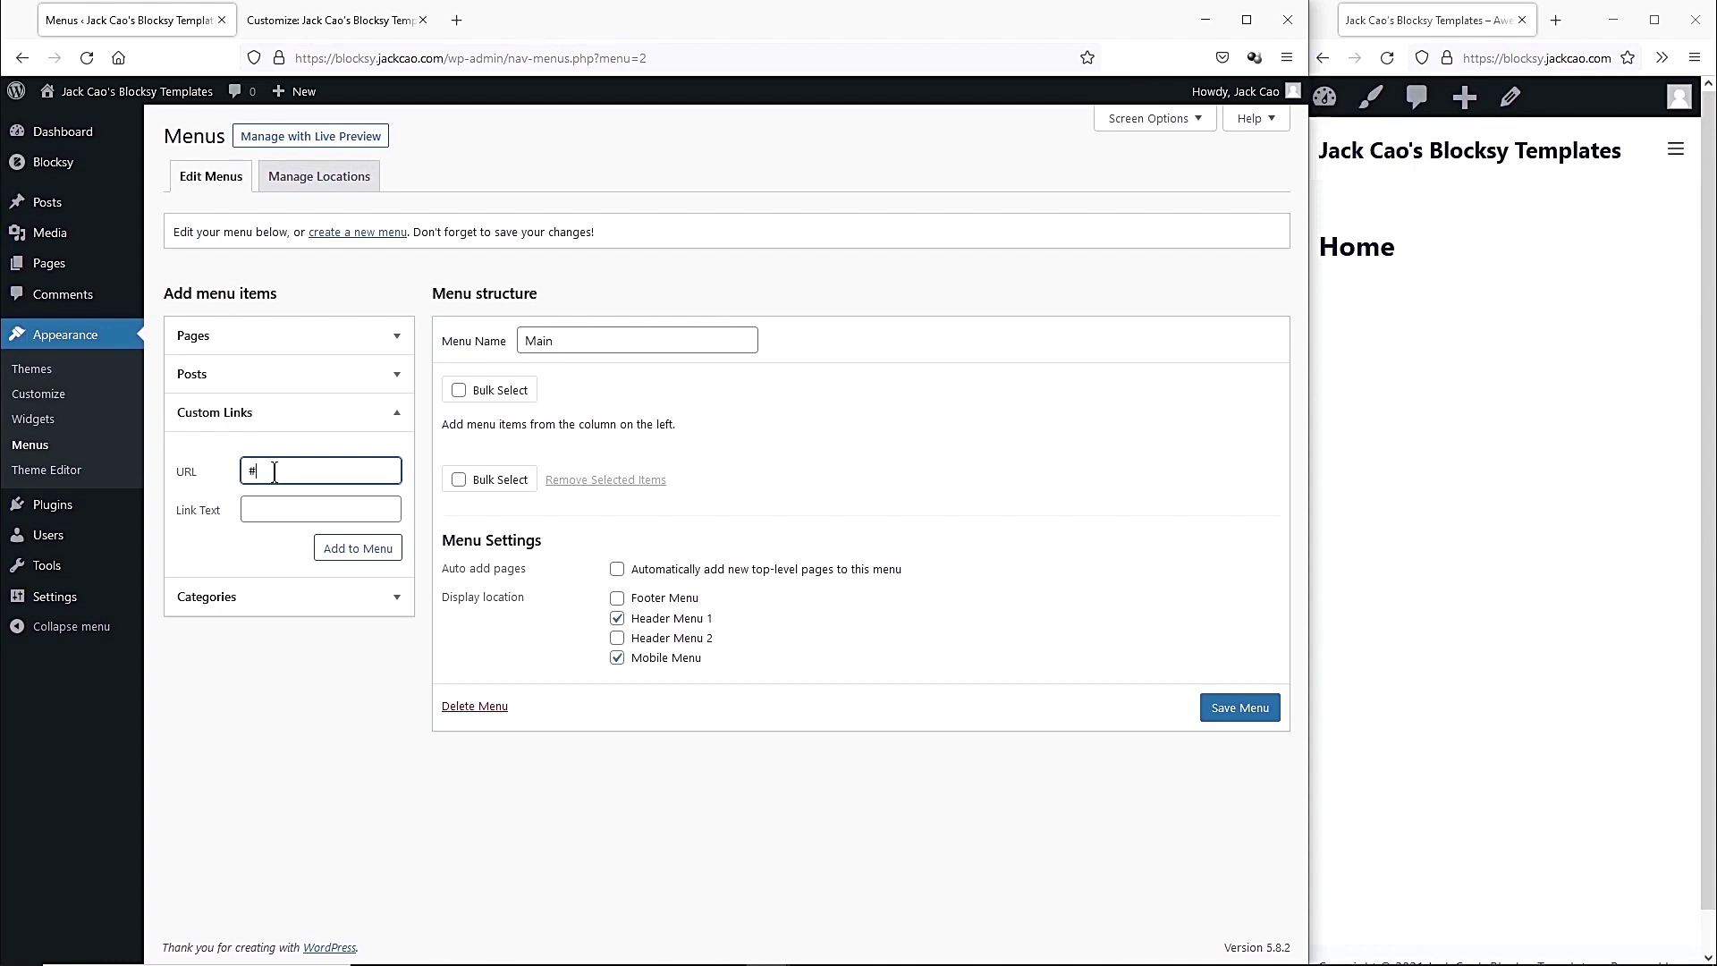
click(275, 503)
click(331, 548)
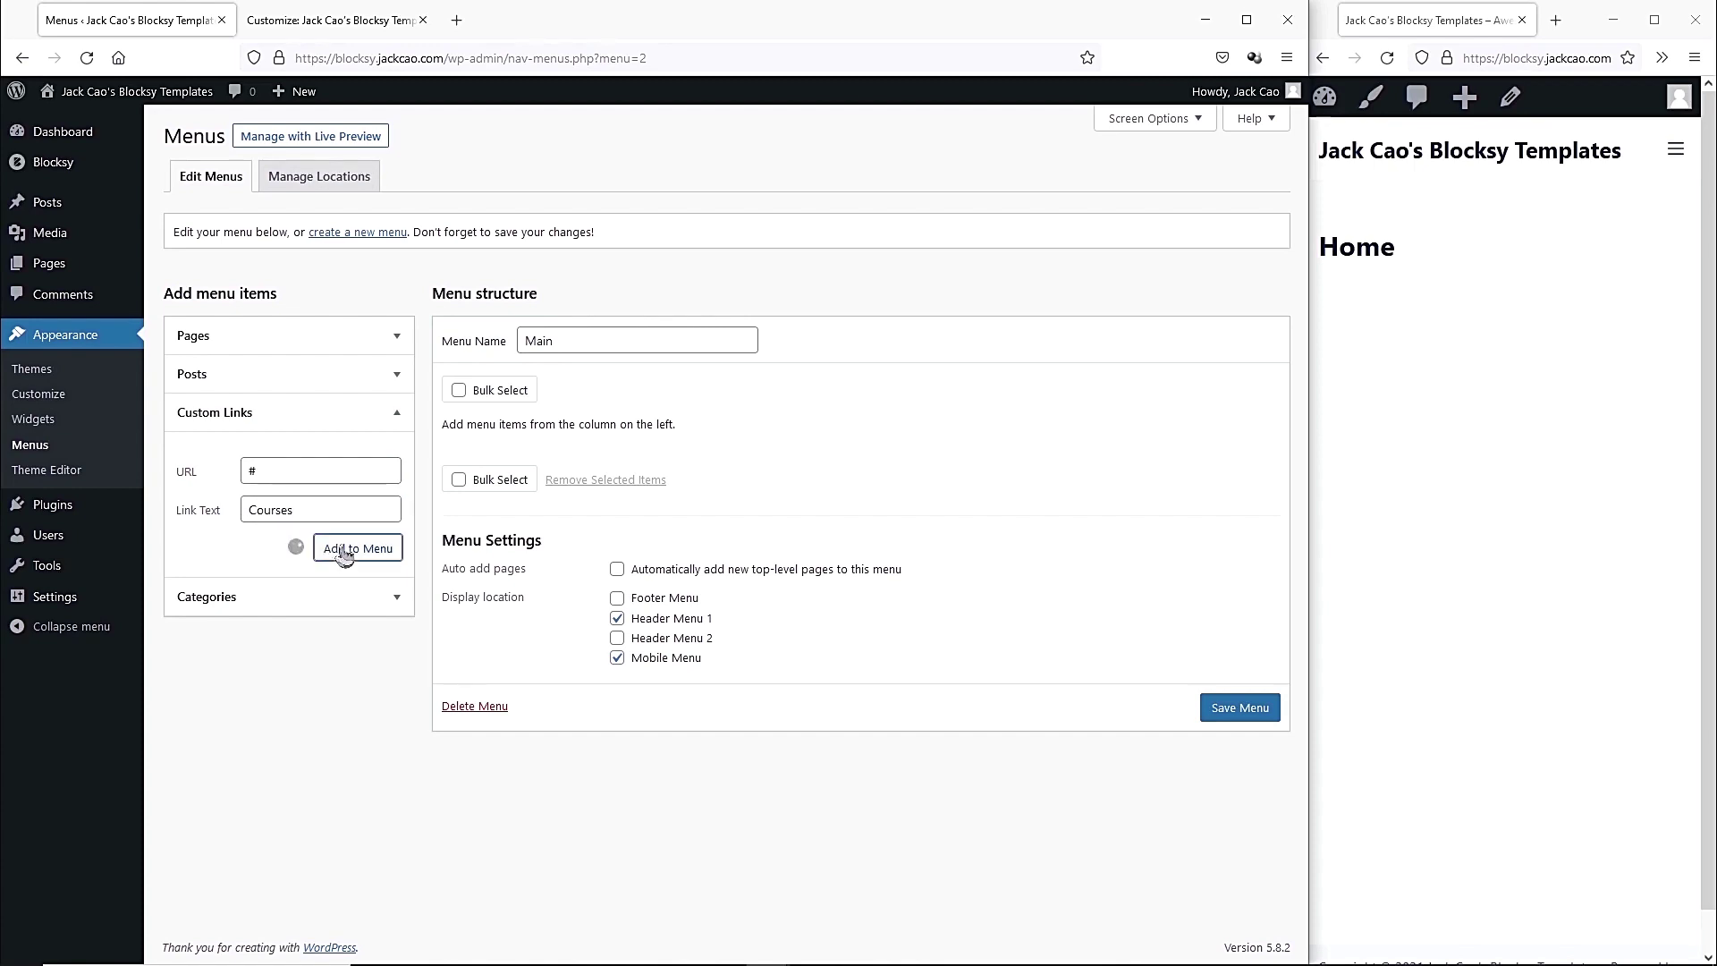
Add Guitar Lessons and Piano Lessons custom links, both pointing to #.
click(309, 472)
text(#)
click(318, 511)
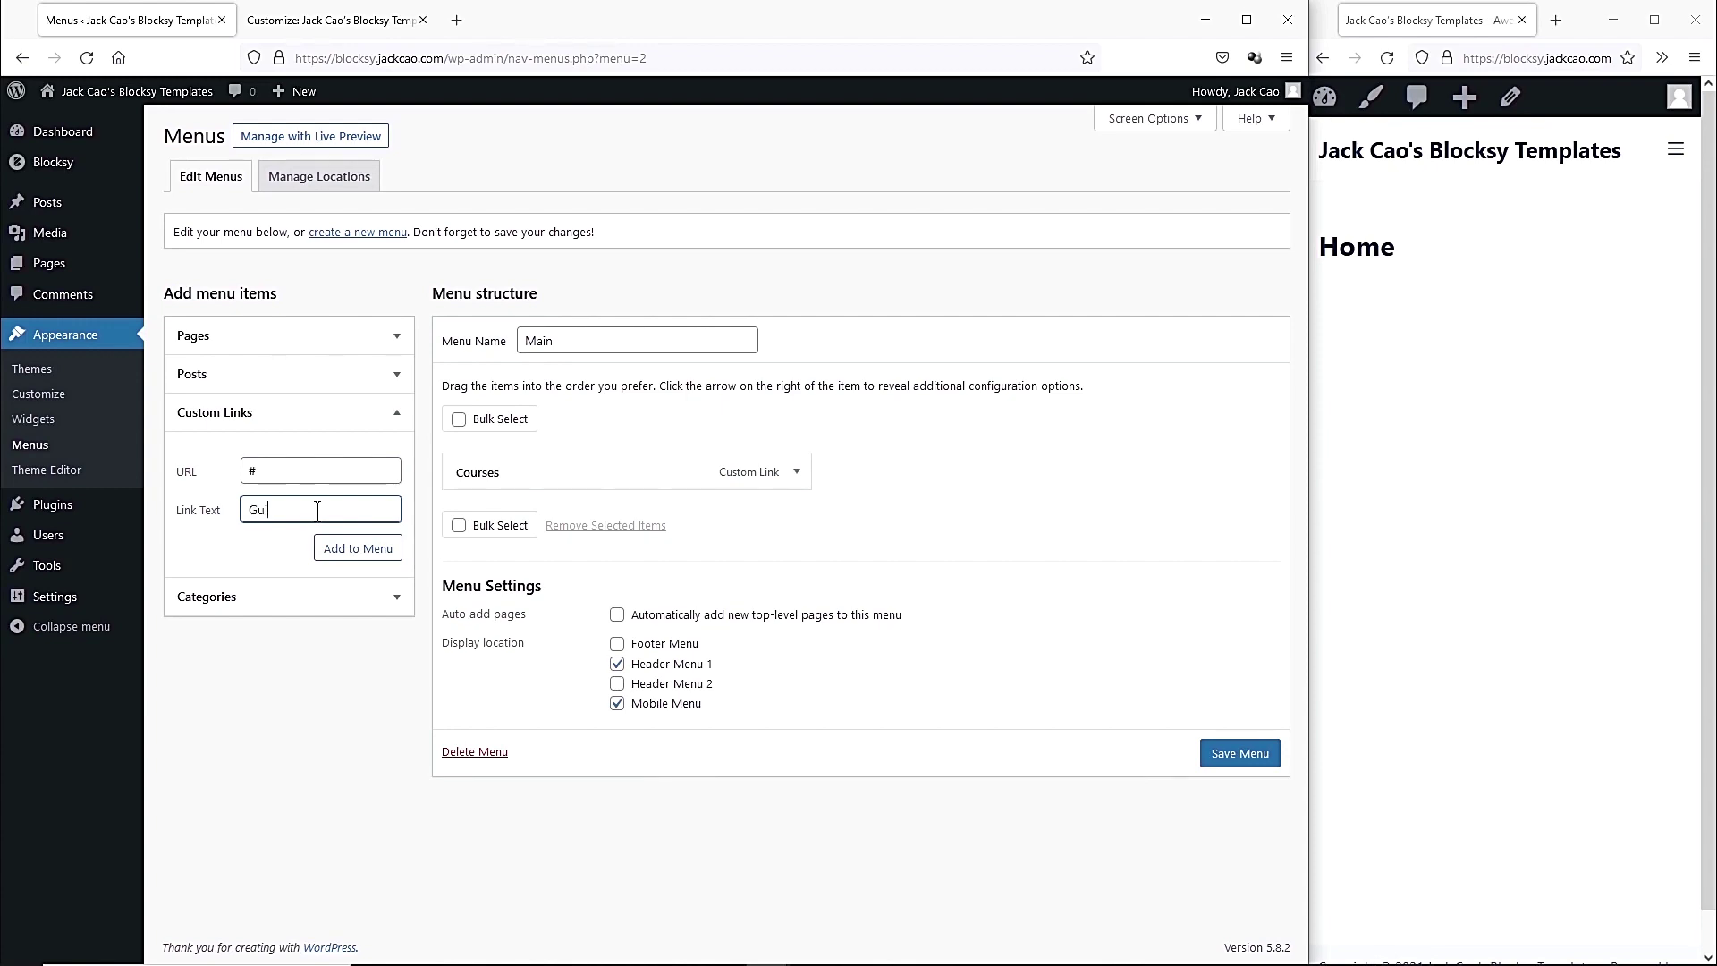
text(Guitar Lessons)
click(334, 548)
click(310, 471)
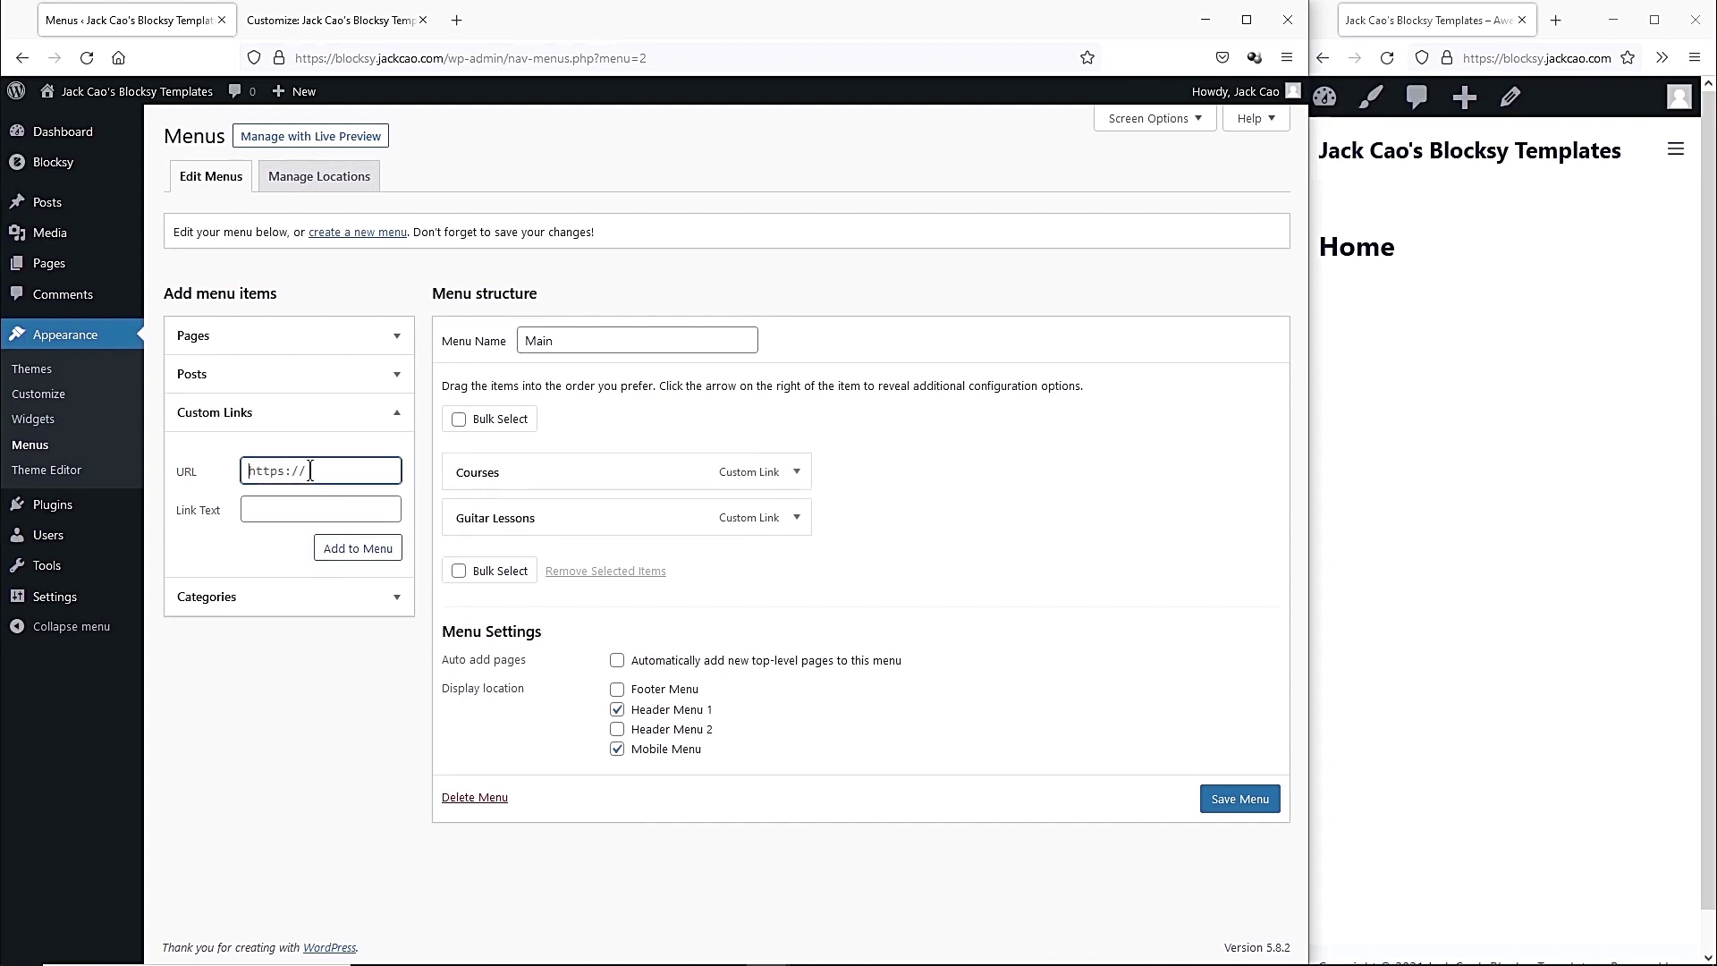
click(329, 508)
text(Piano)
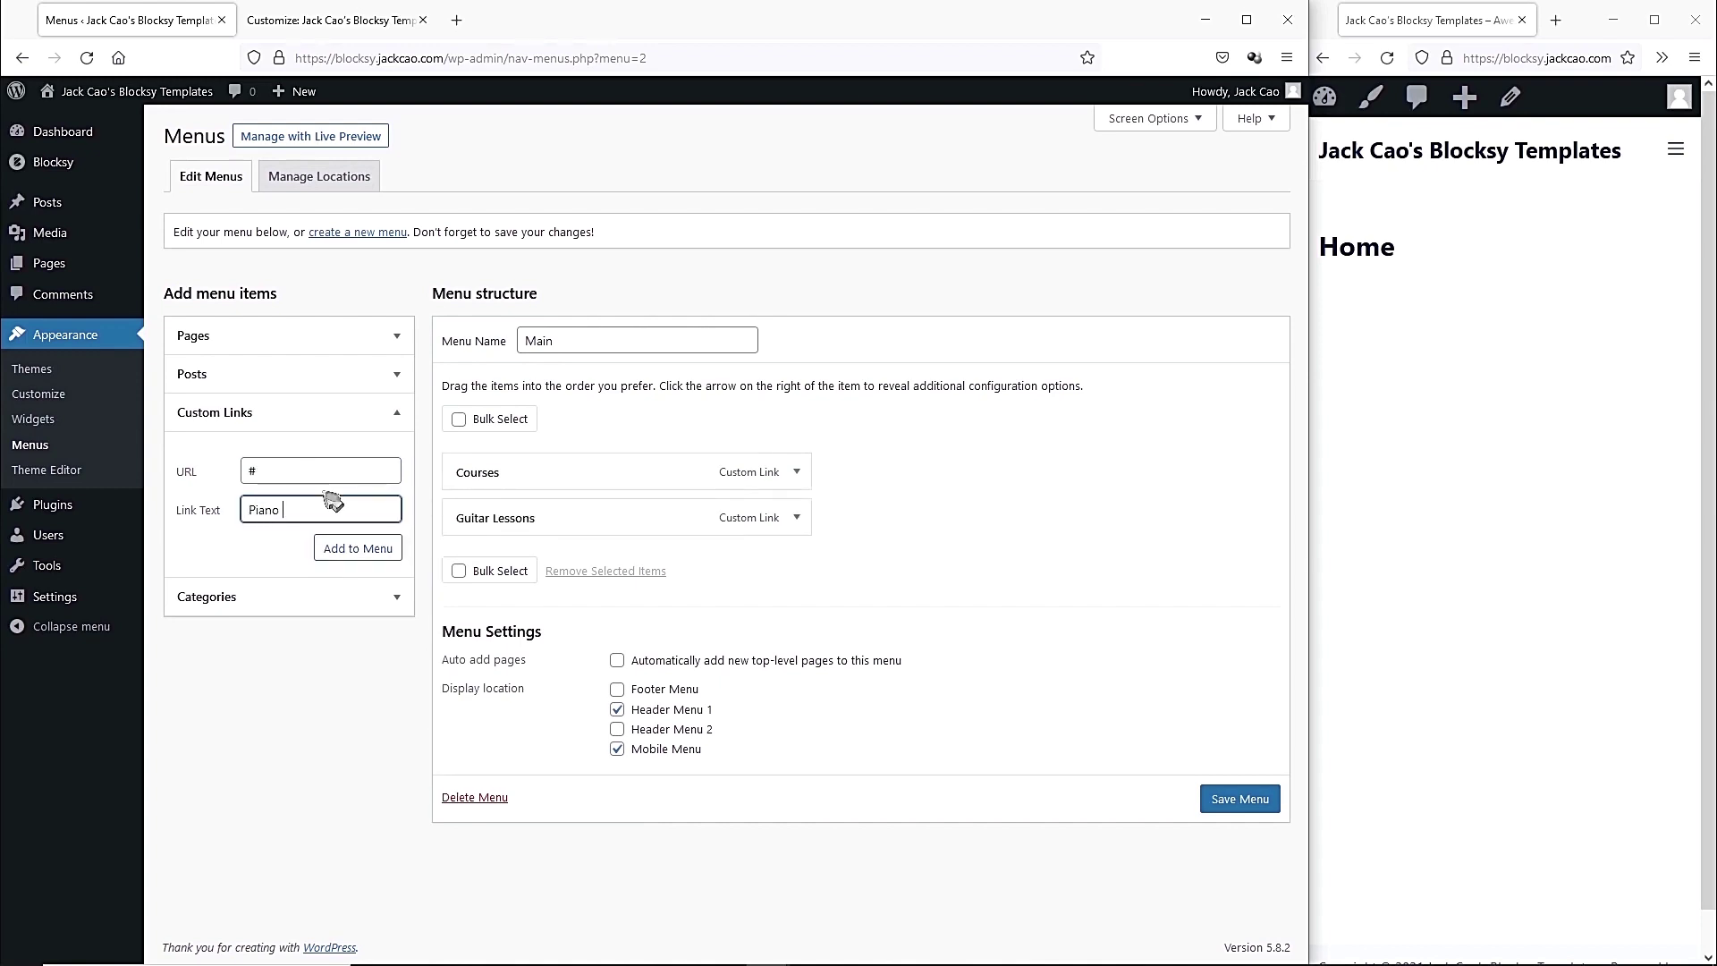
text( Lessons)
click(337, 548)
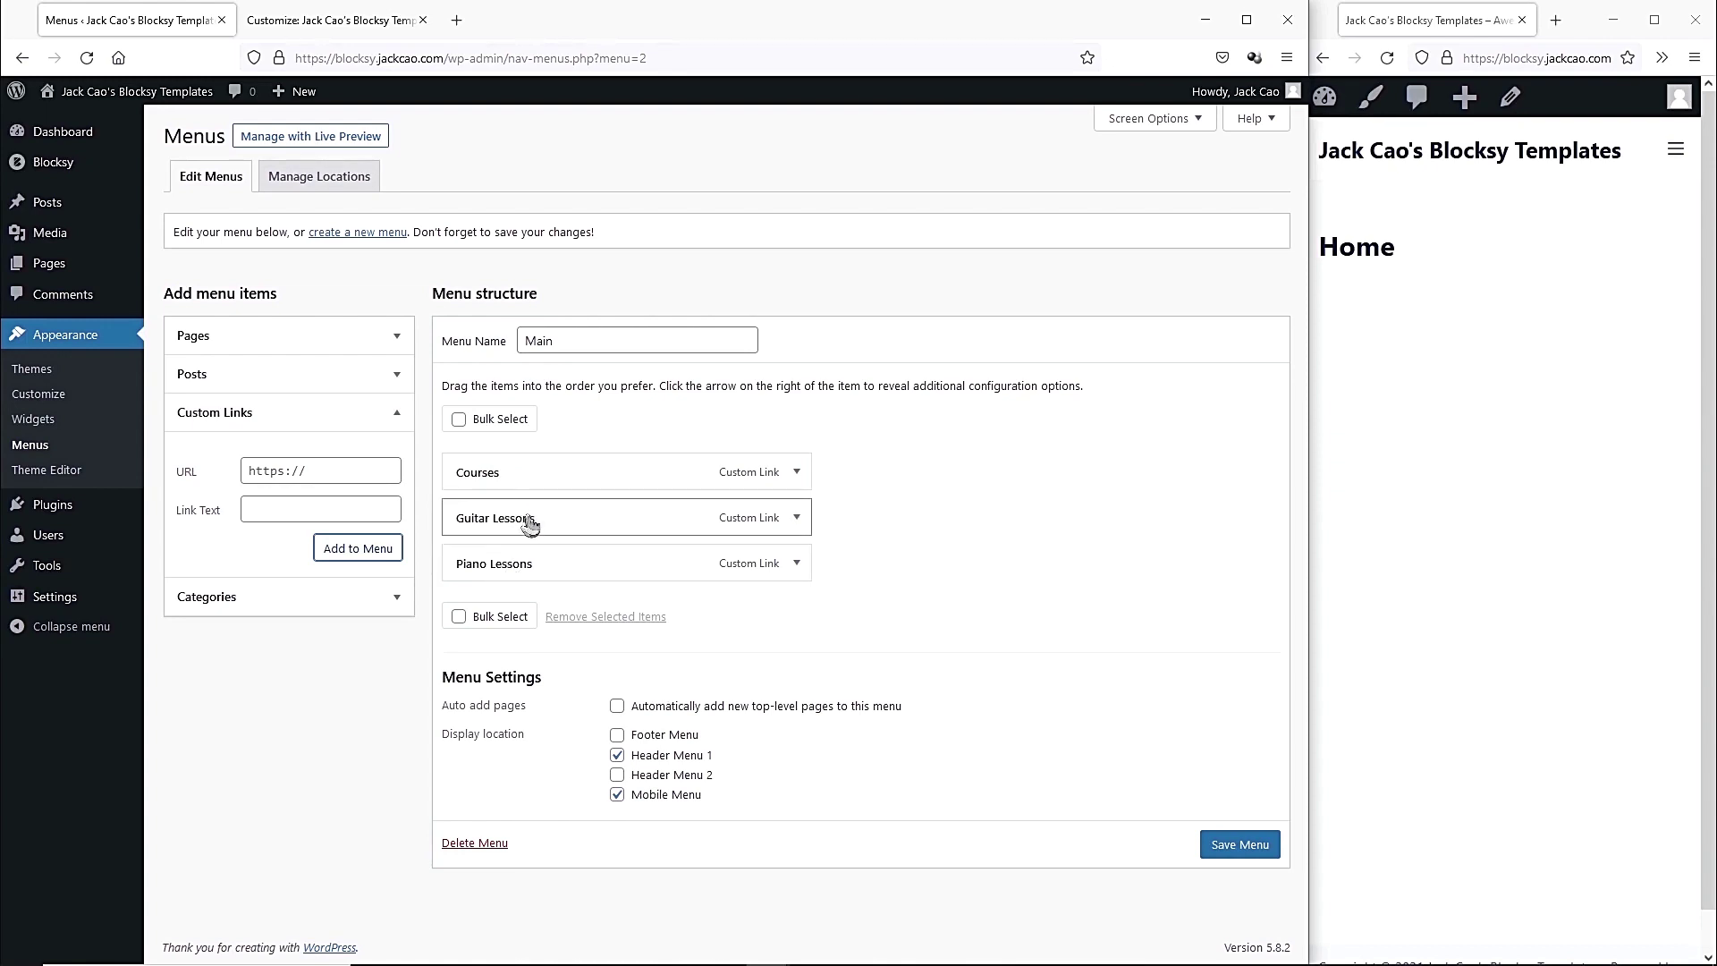
Nest Guitar Lessons and Piano Lessons under Courses, then add a Services link to #.
mouse_move(530, 525)
mouse_down()
mouse_move(571, 525)
mouse_move(507, 526)
mouse_up()
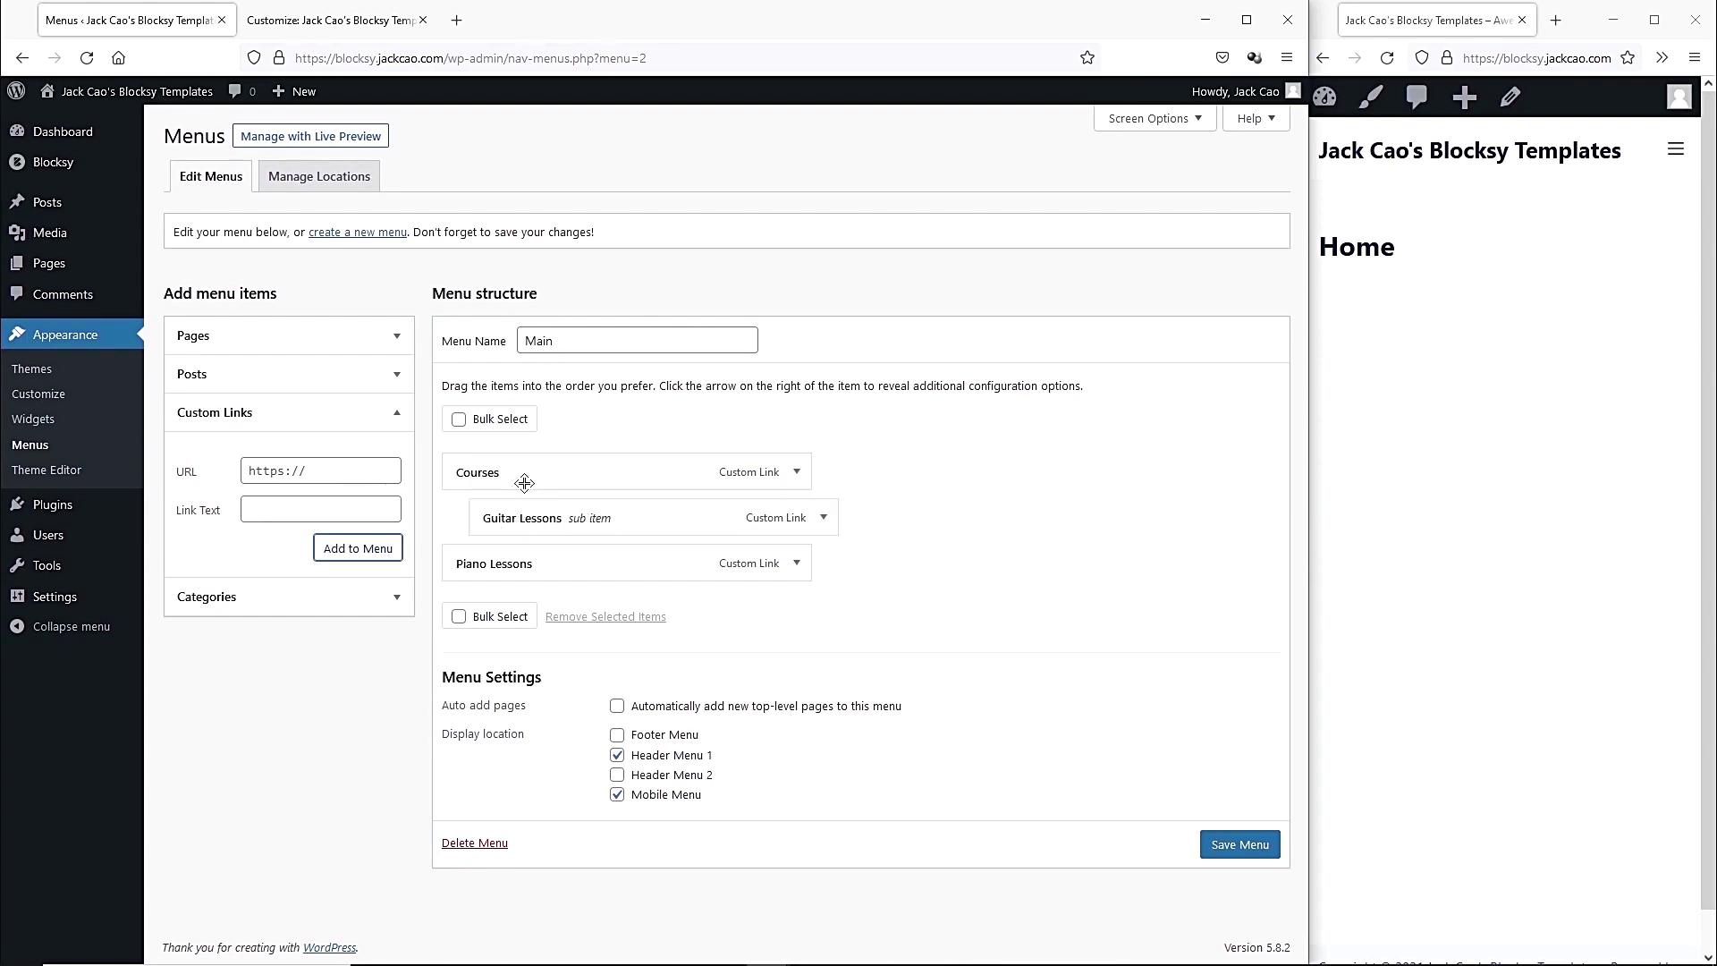
drag(483, 573, 525, 559)
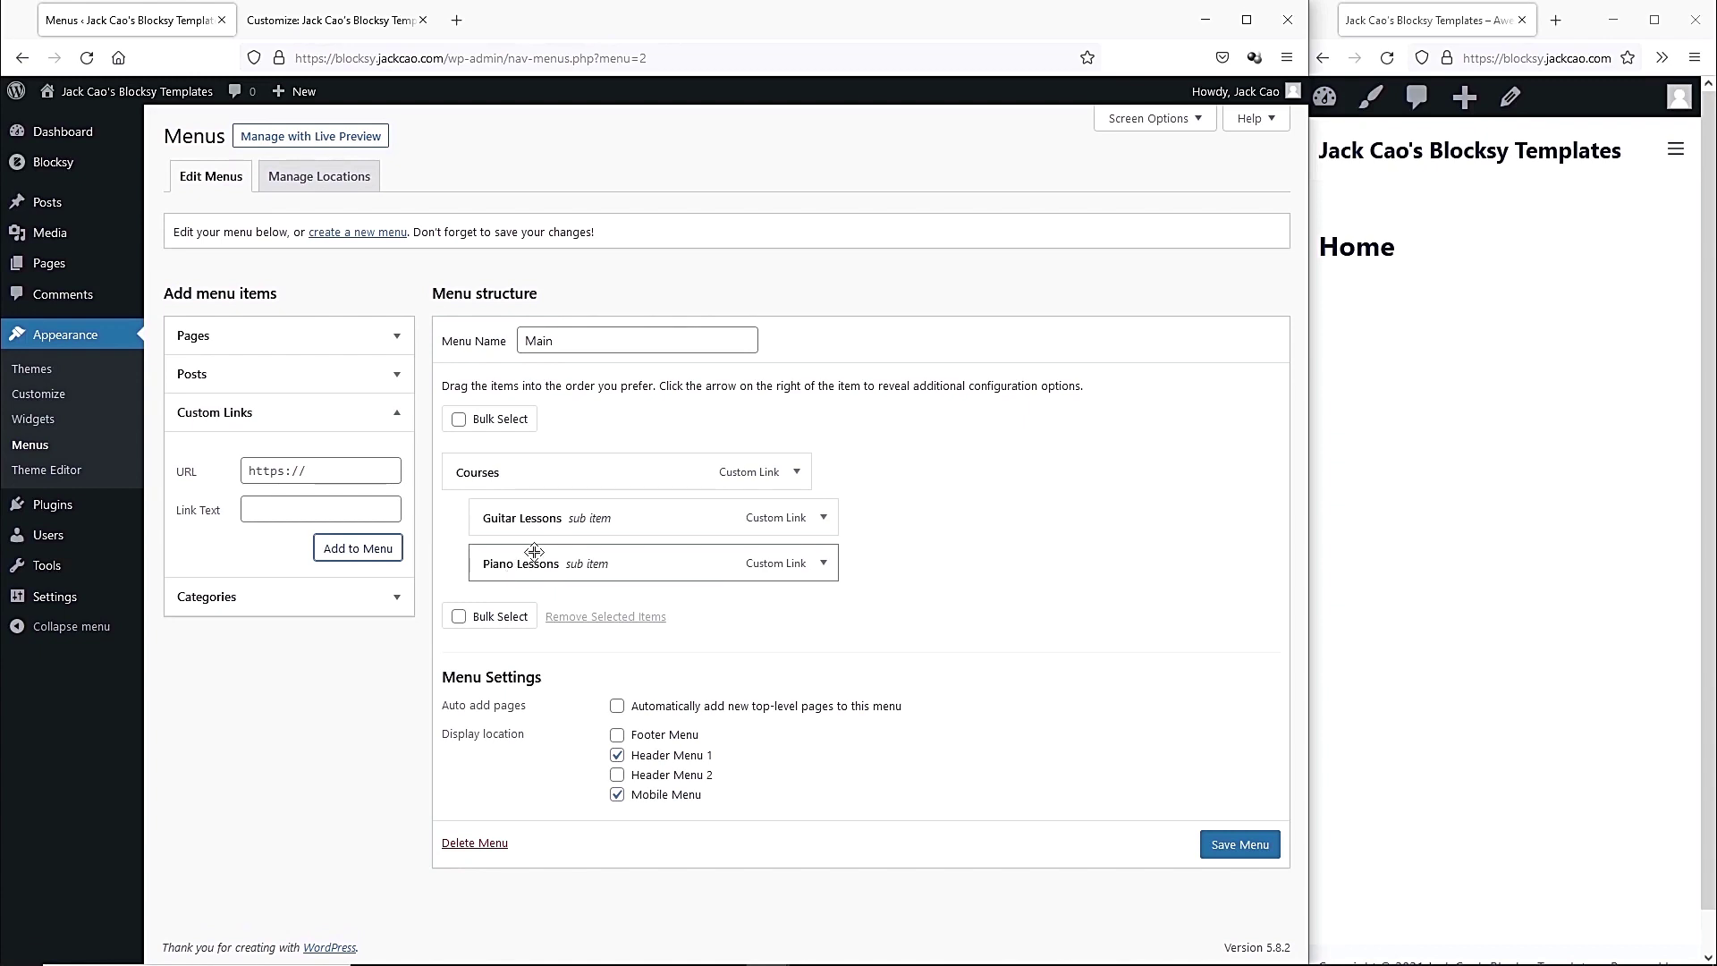
click(321, 476)
text(#)
click(312, 504)
text(Services)
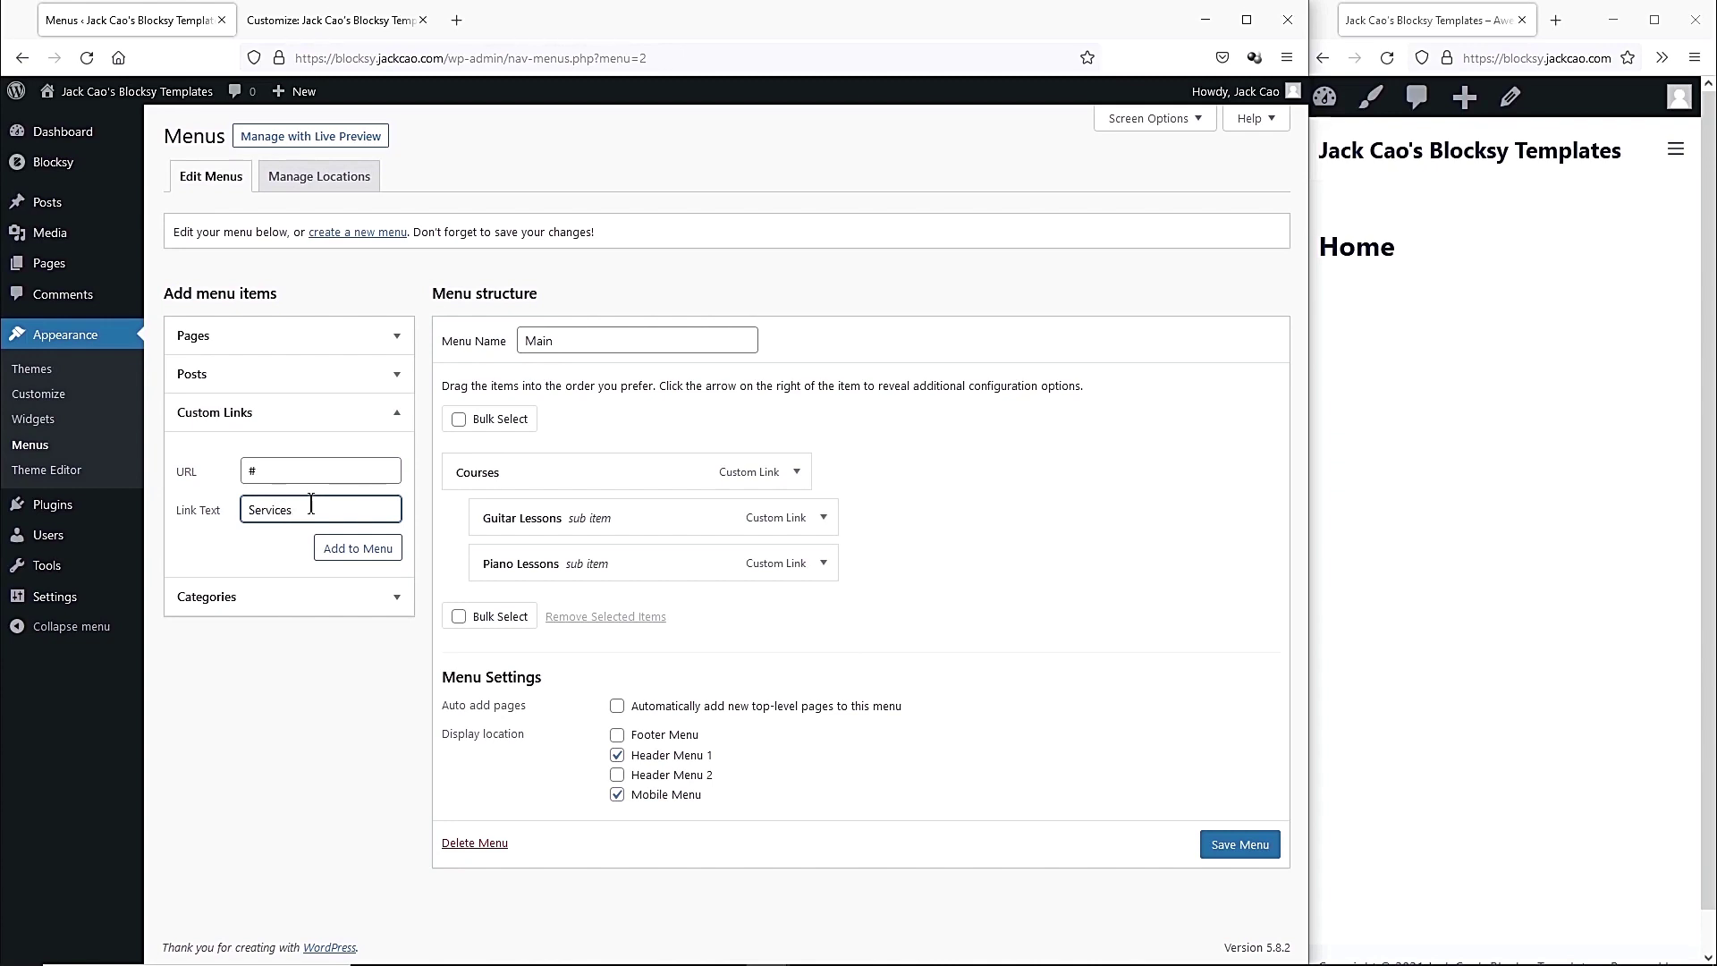
click(358, 548)
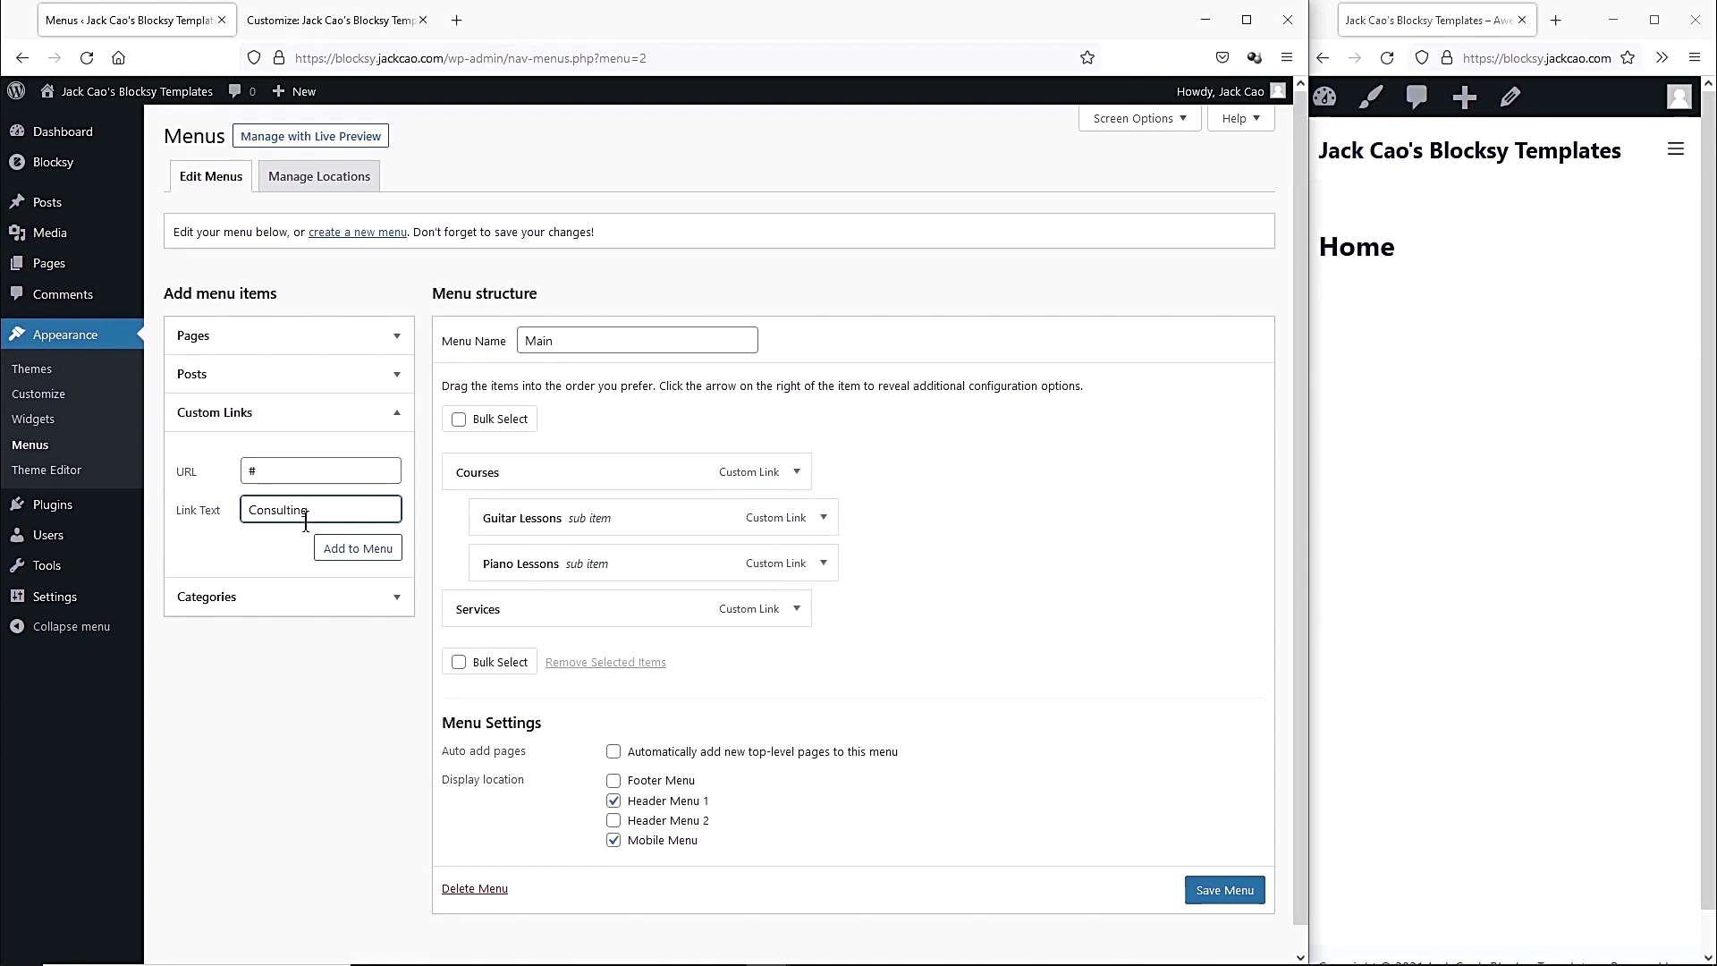
Add Consulting and Studio Recording links under Services and save the Main menu.
key(Return)
click(277, 478)
key(Tab)
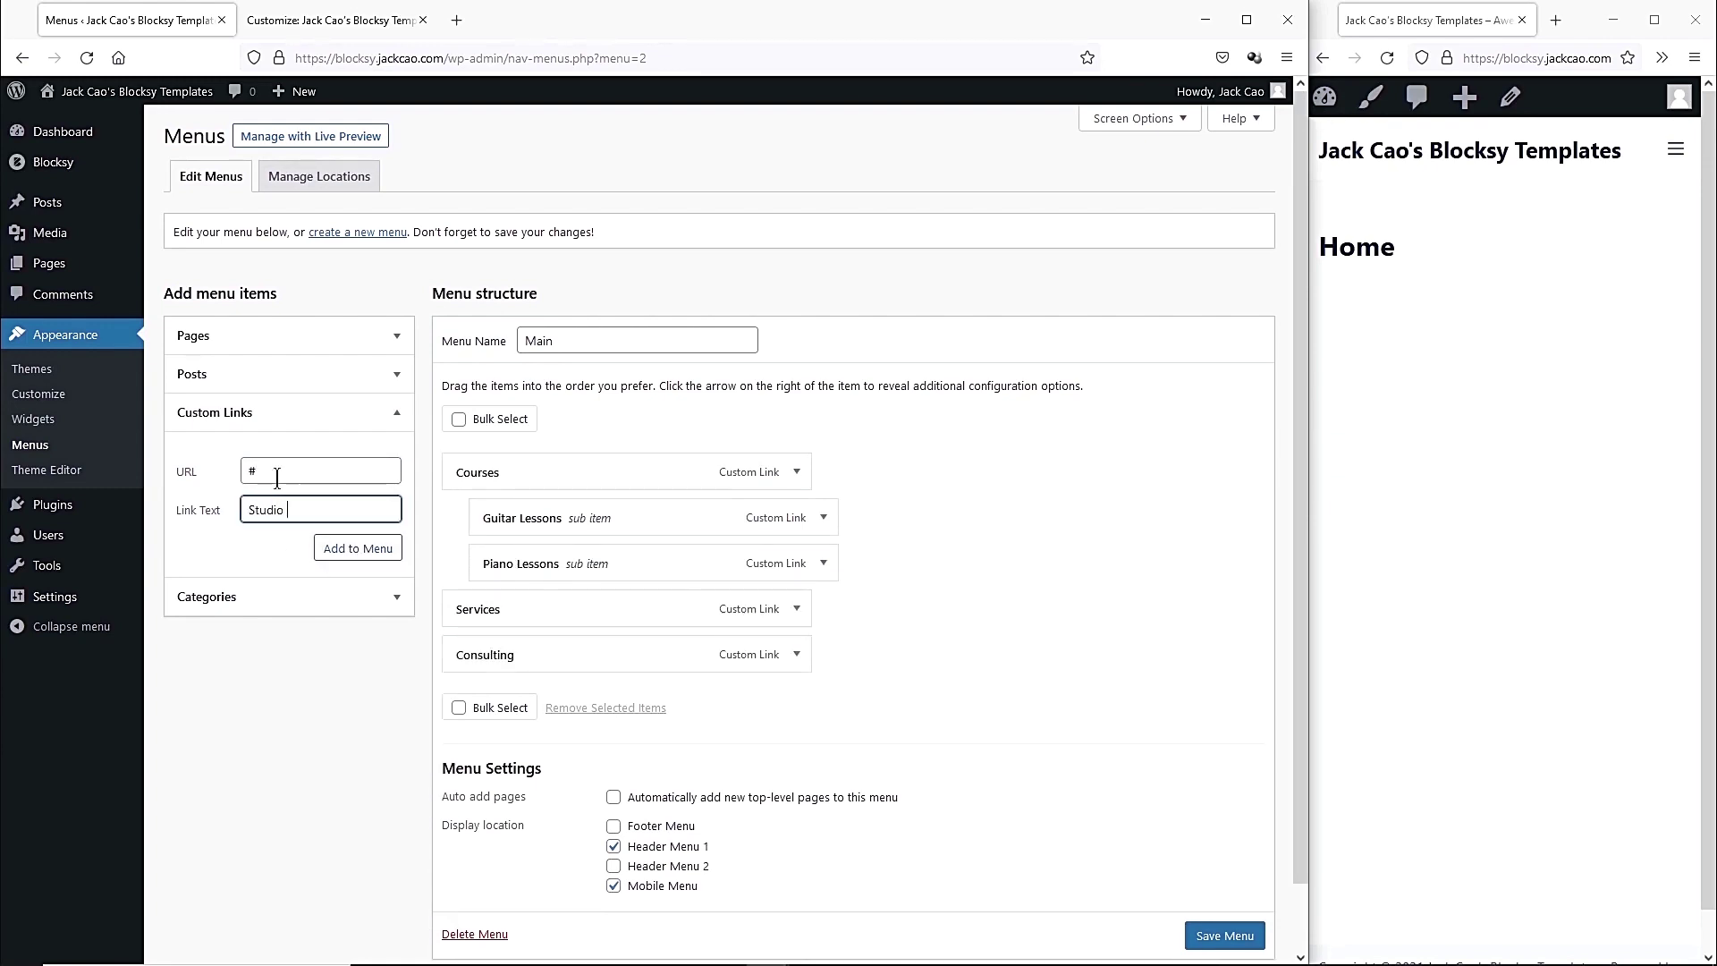
text(Studio Recordinhg)
key(BackSpace)
key(BackSpace)
text(g)
click(356, 548)
drag(518, 662, 594, 679)
scroll(693, 707, down, 2)
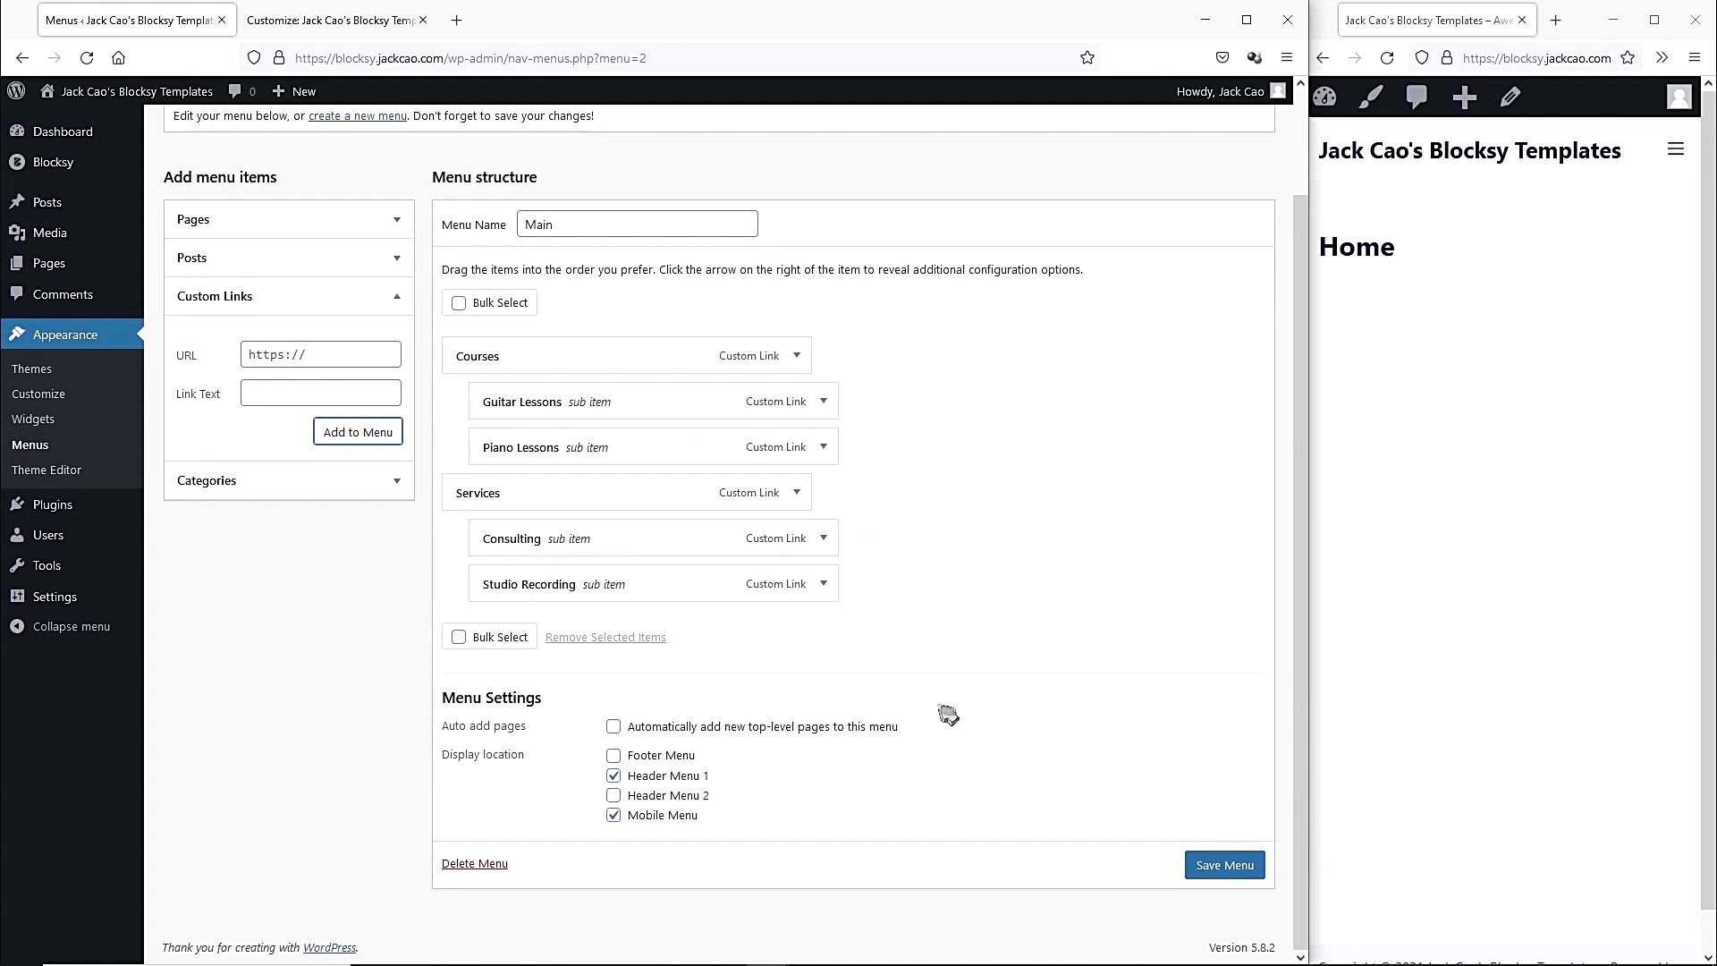
click(1238, 864)
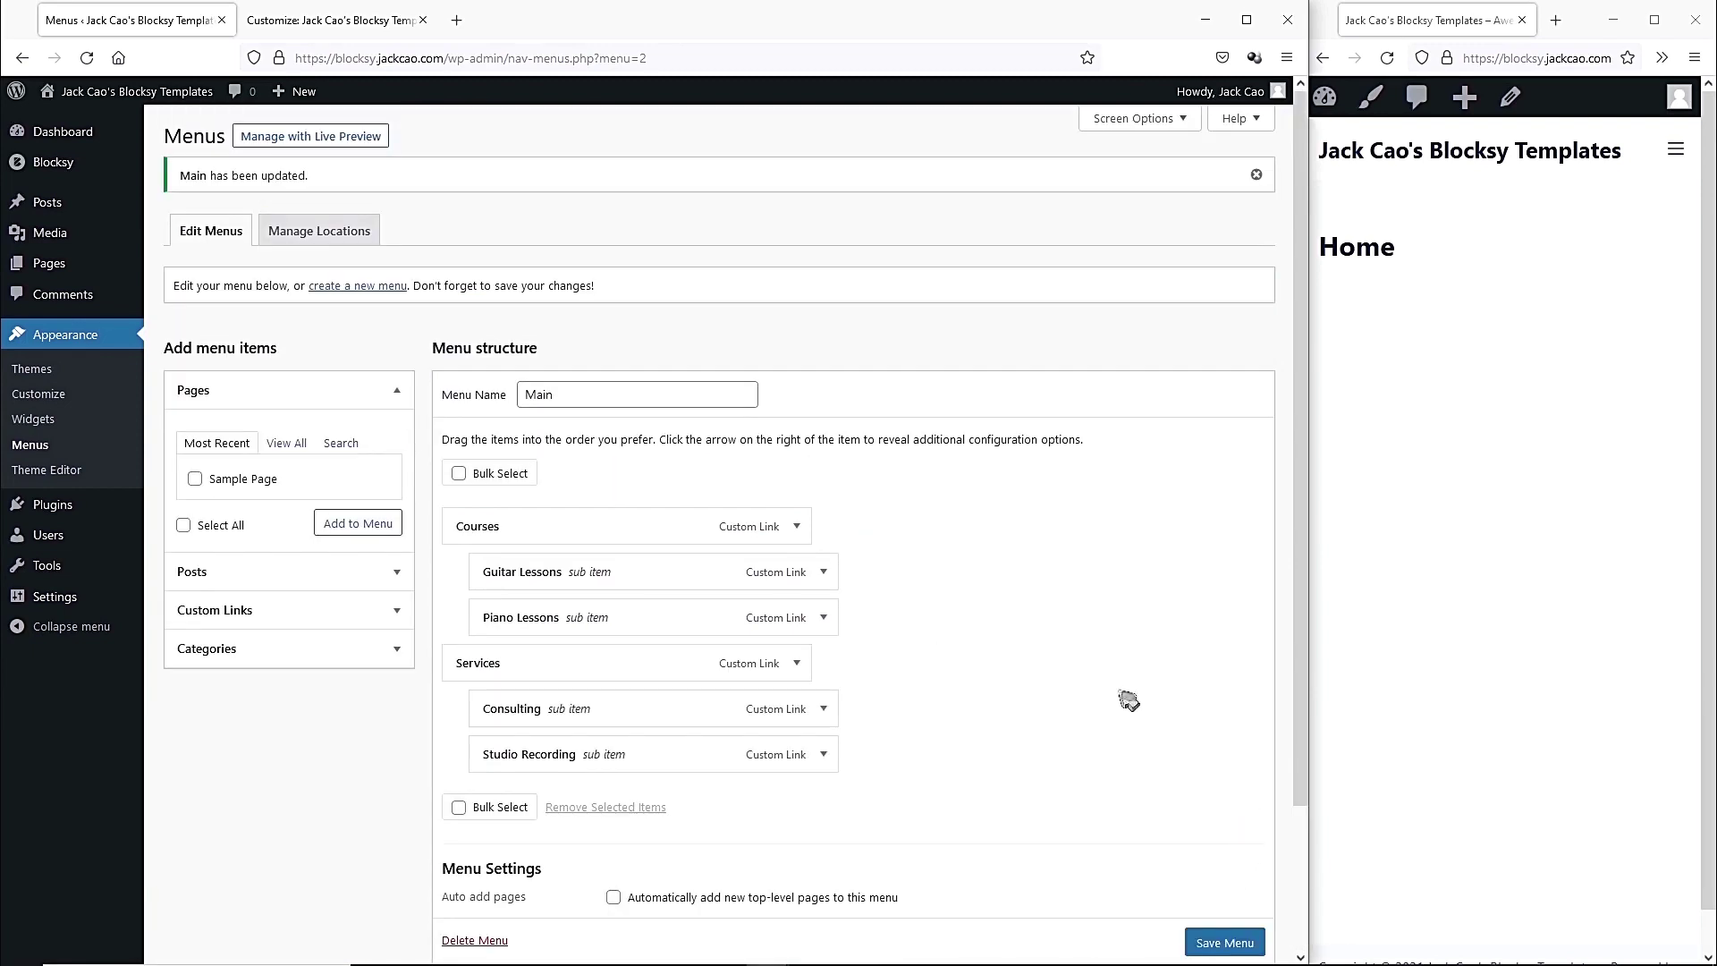
Publish the pending Customizer changes and reload the Customizer.
click(332, 27)
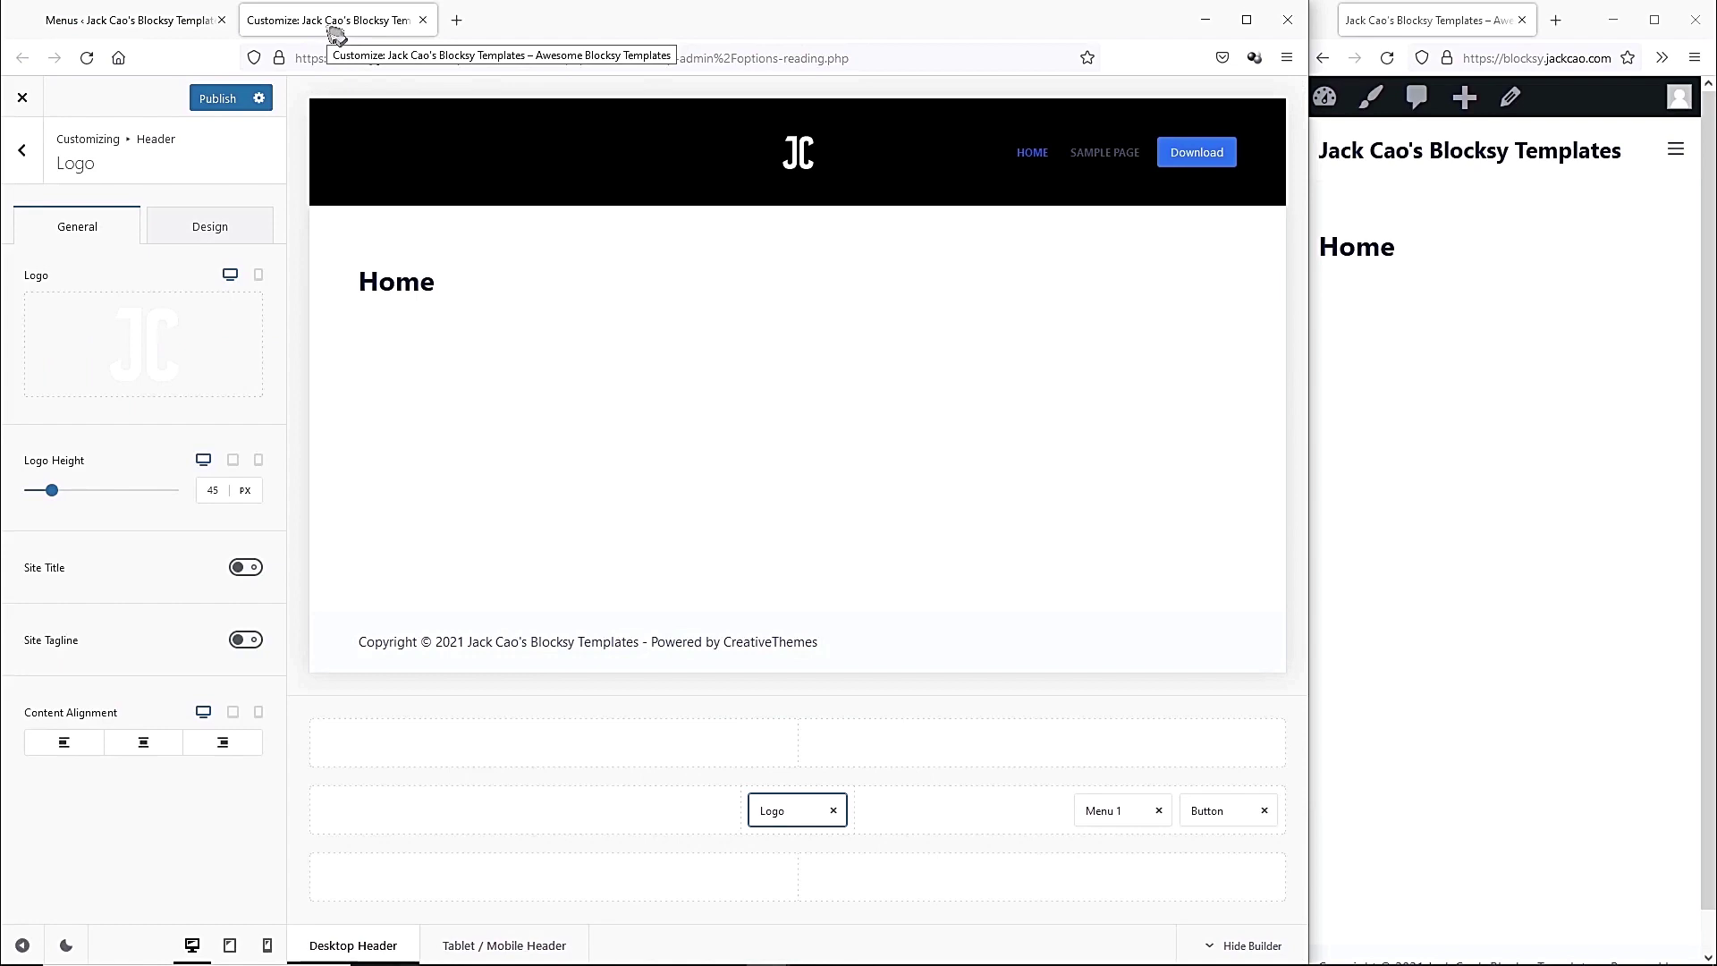
click(214, 99)
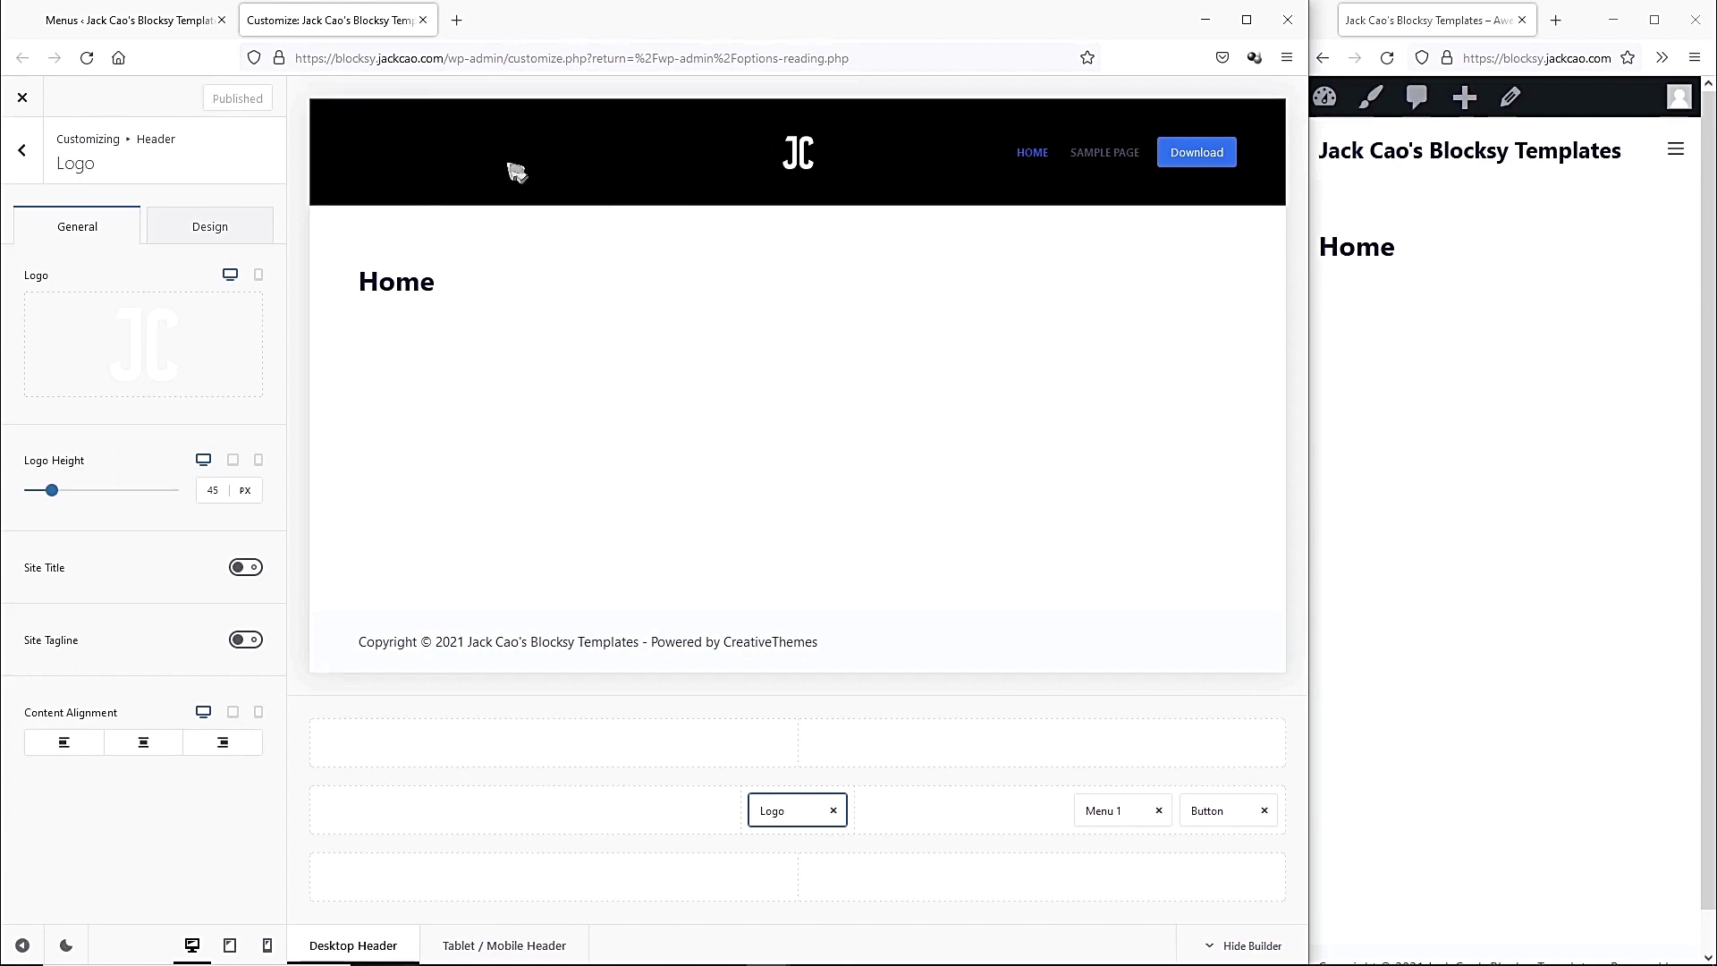
click(87, 58)
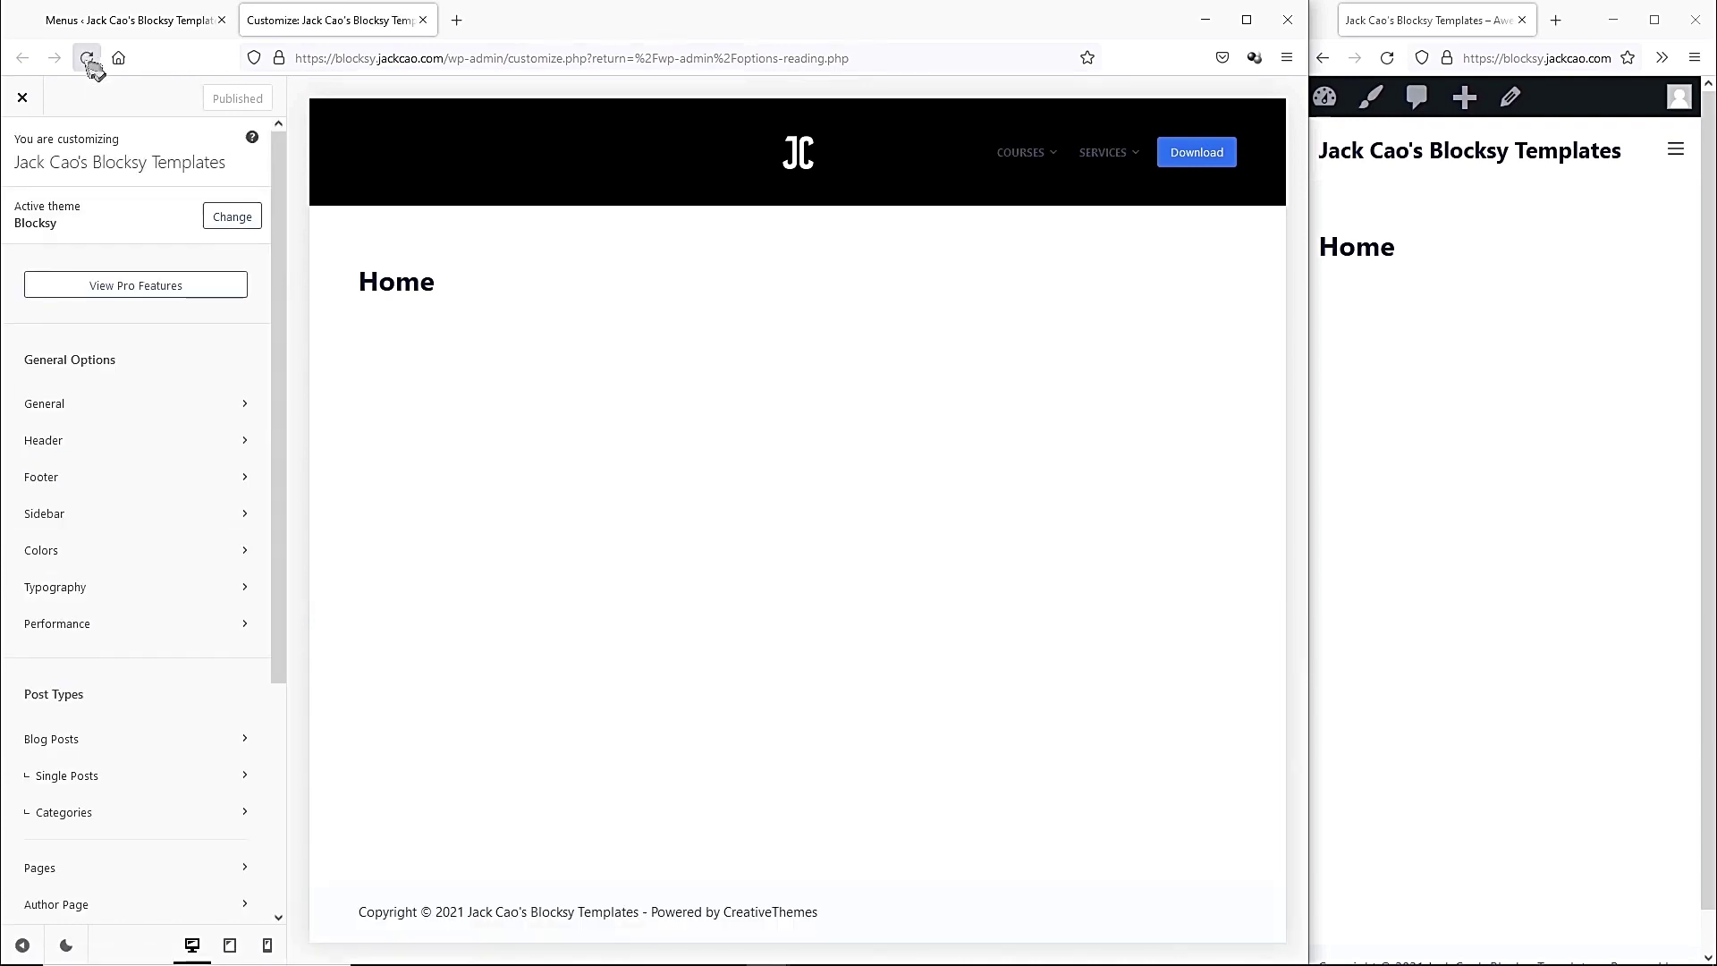
In the header builder, move Menu 1 left of the logo and add Menu 2 right of it.
mouse_move(1022, 165)
mouse_move(1107, 158)
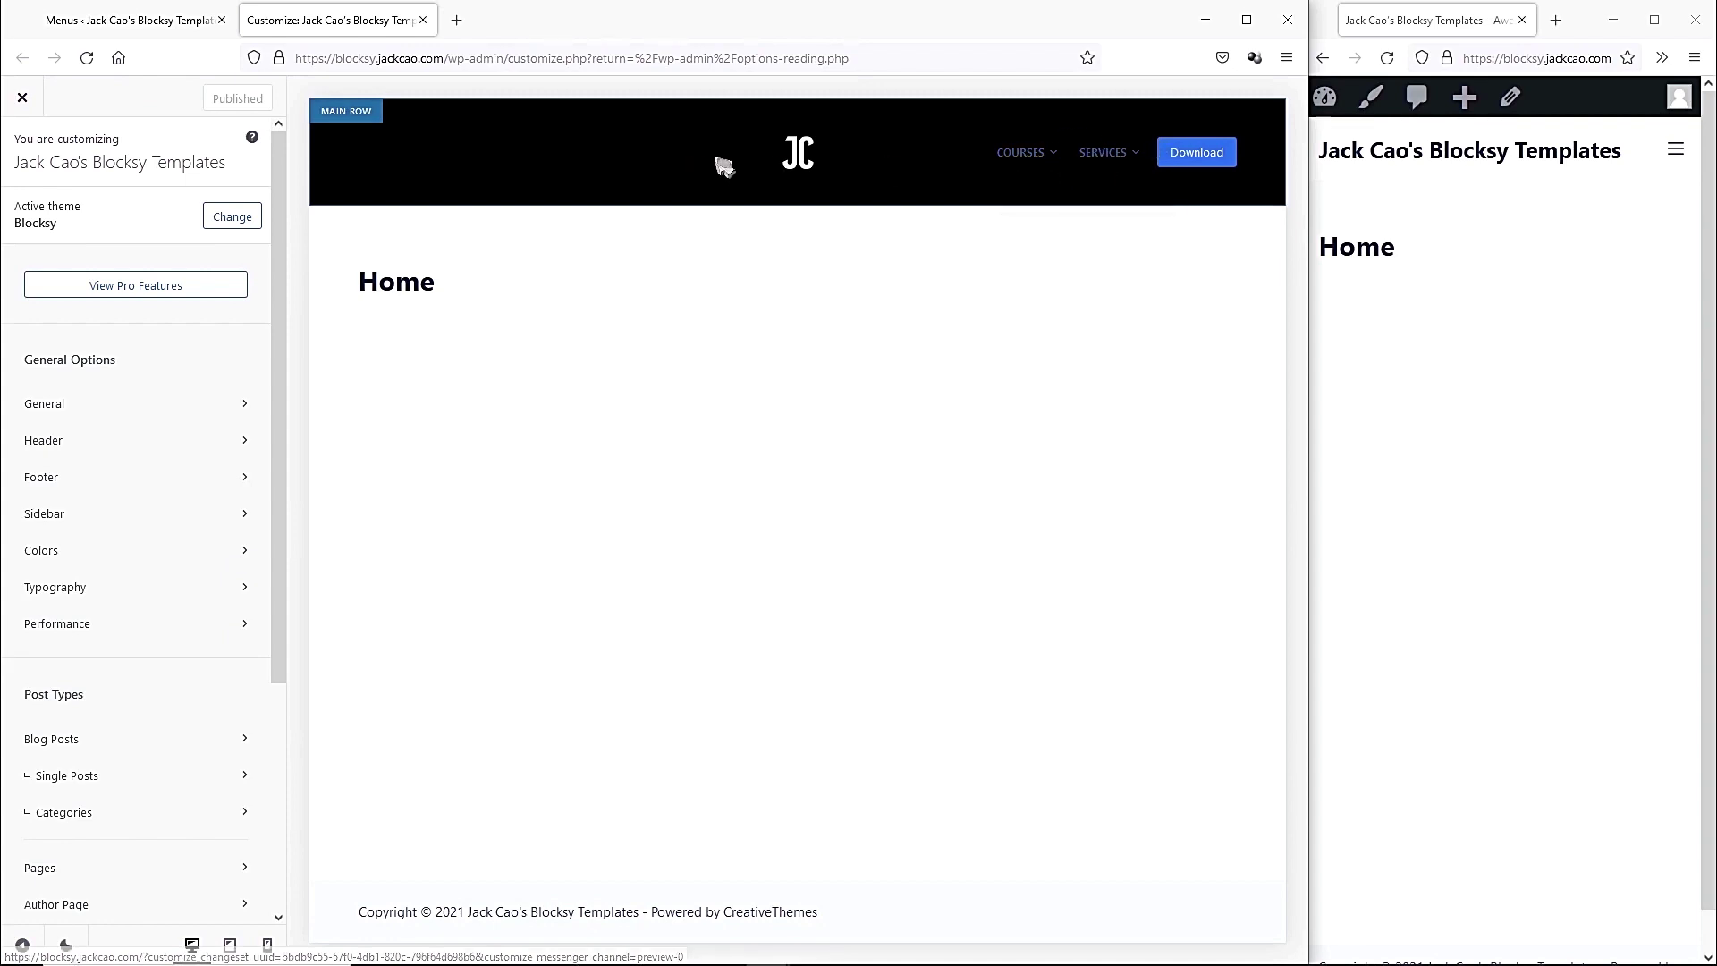
click(47, 440)
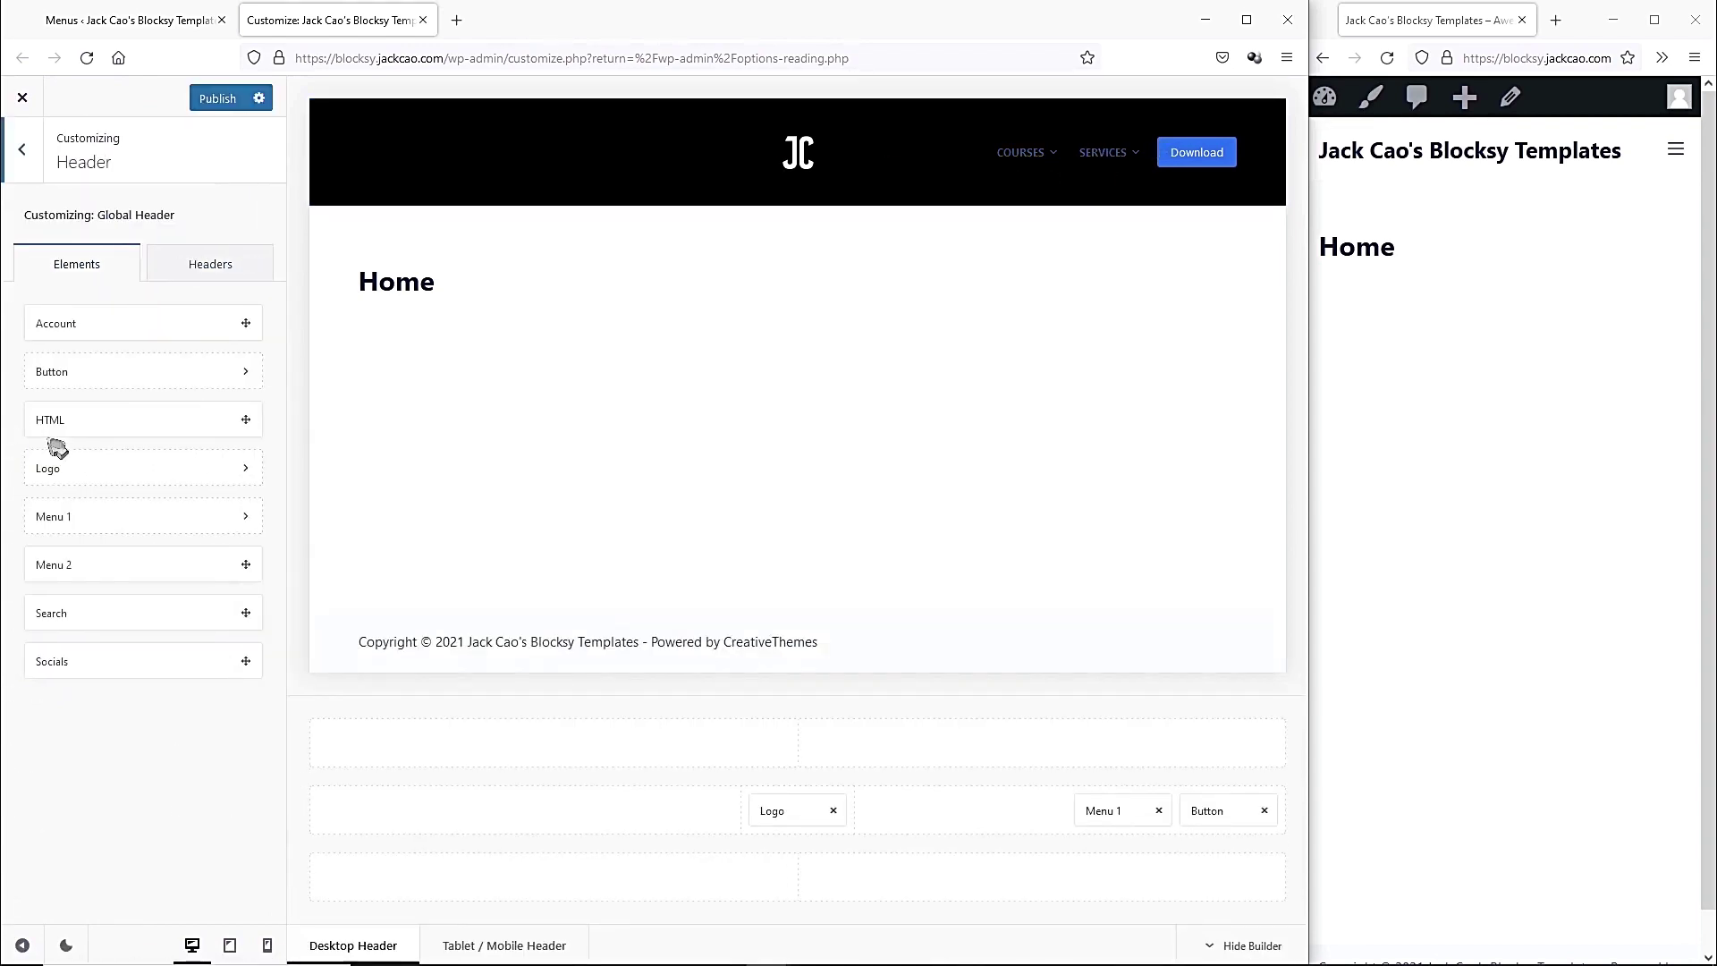
drag(1102, 811, 665, 811)
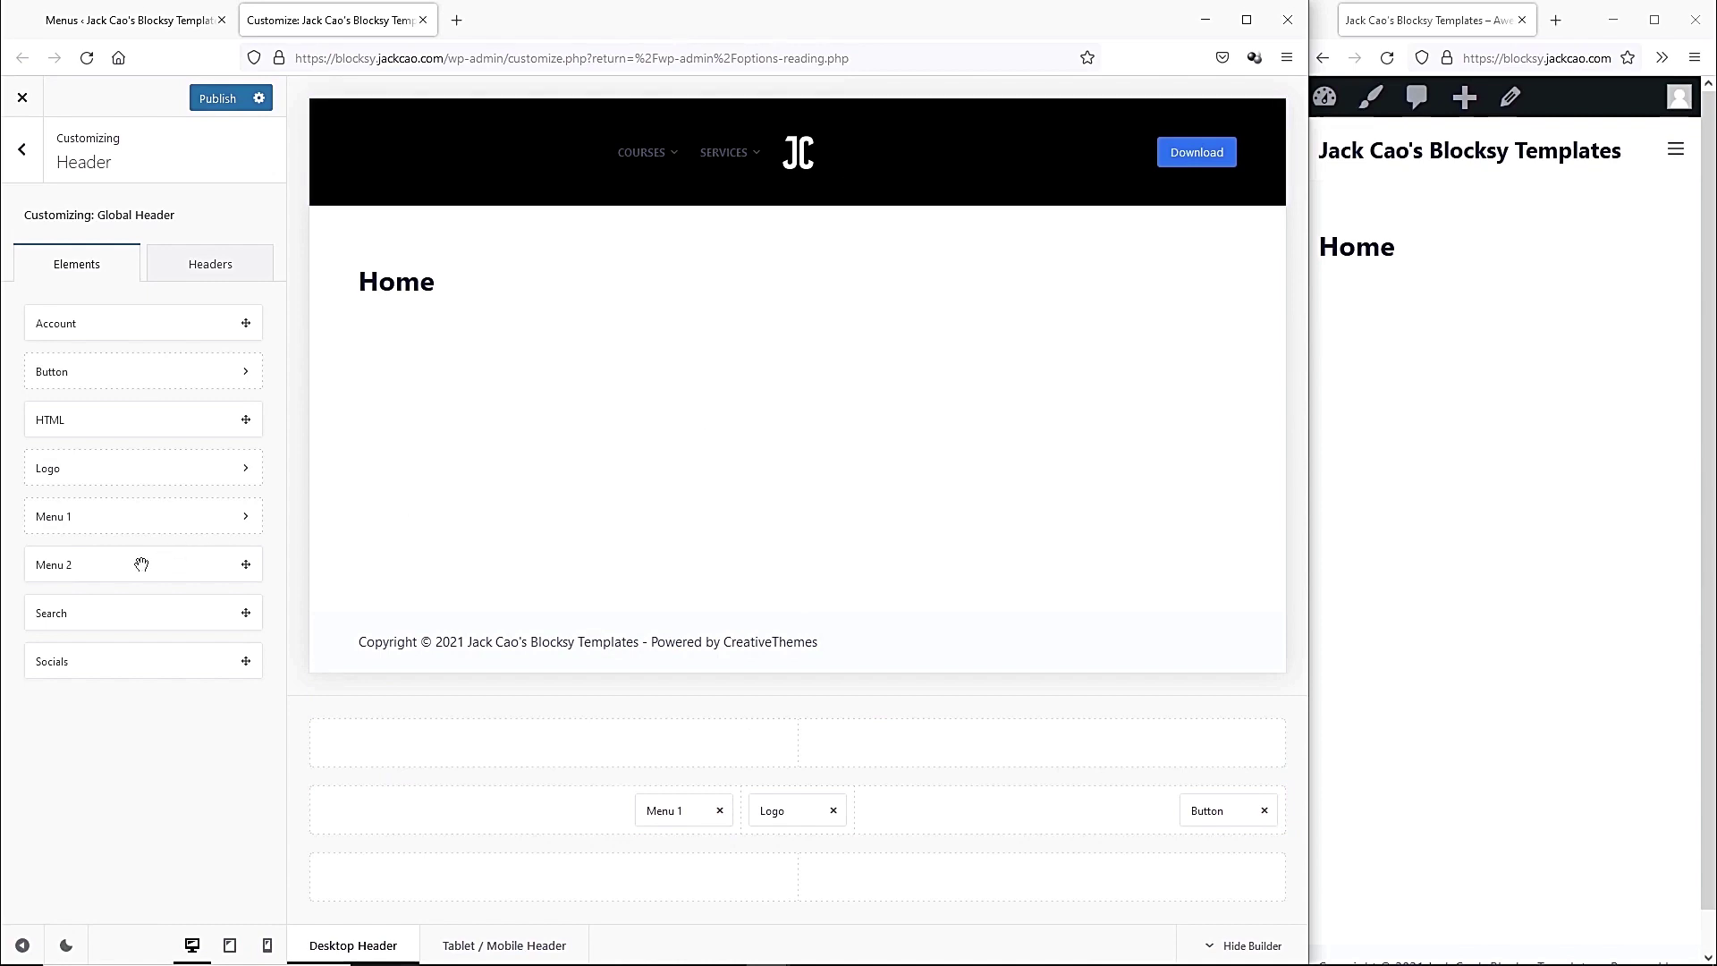
drag(83, 570, 907, 824)
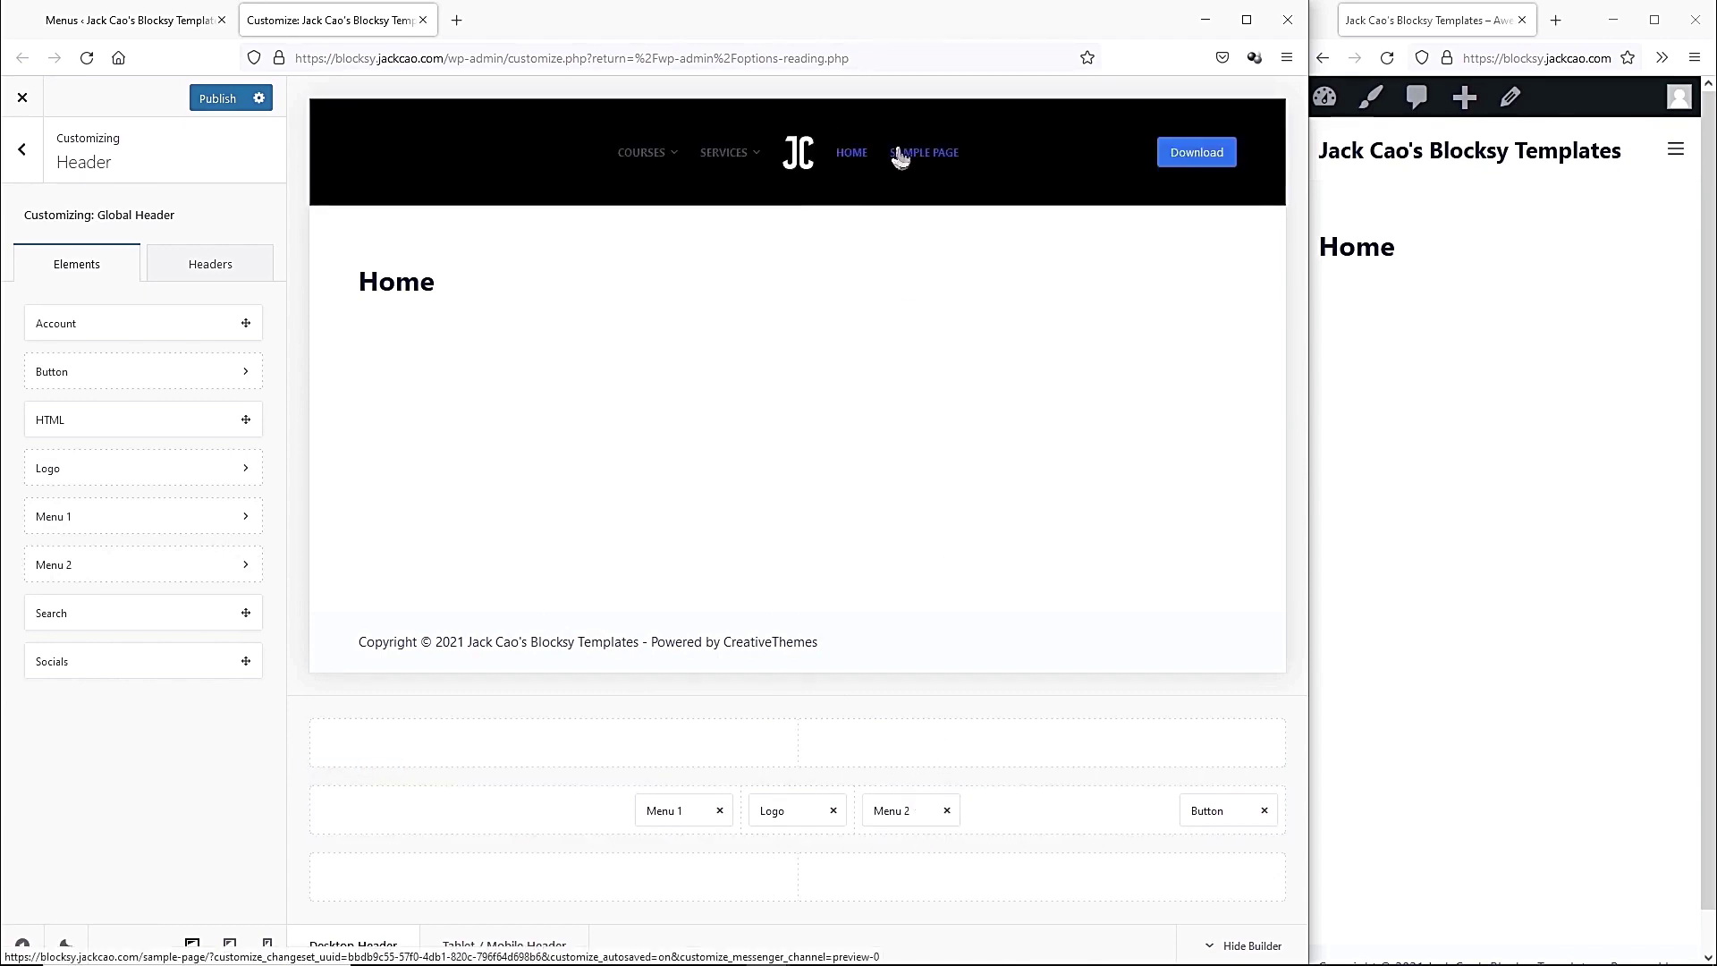
click(98, 18)
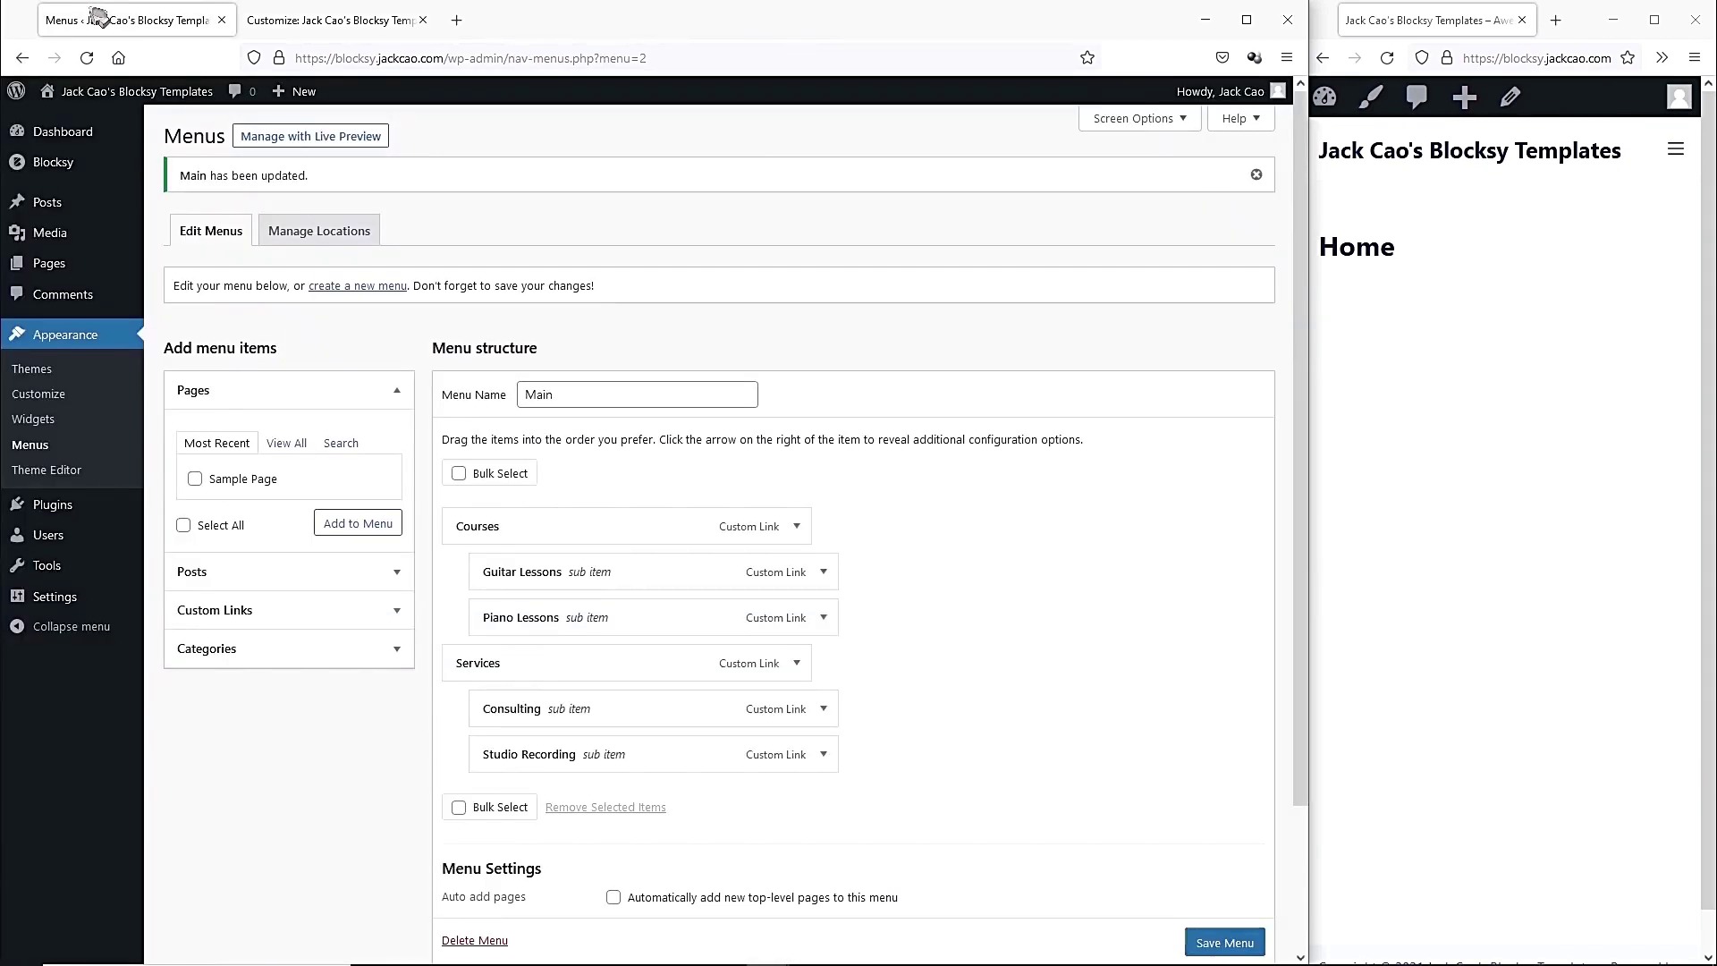
Create a new menu named Main 2 assigned to the Header Menu 2 location.
click(362, 286)
click(564, 333)
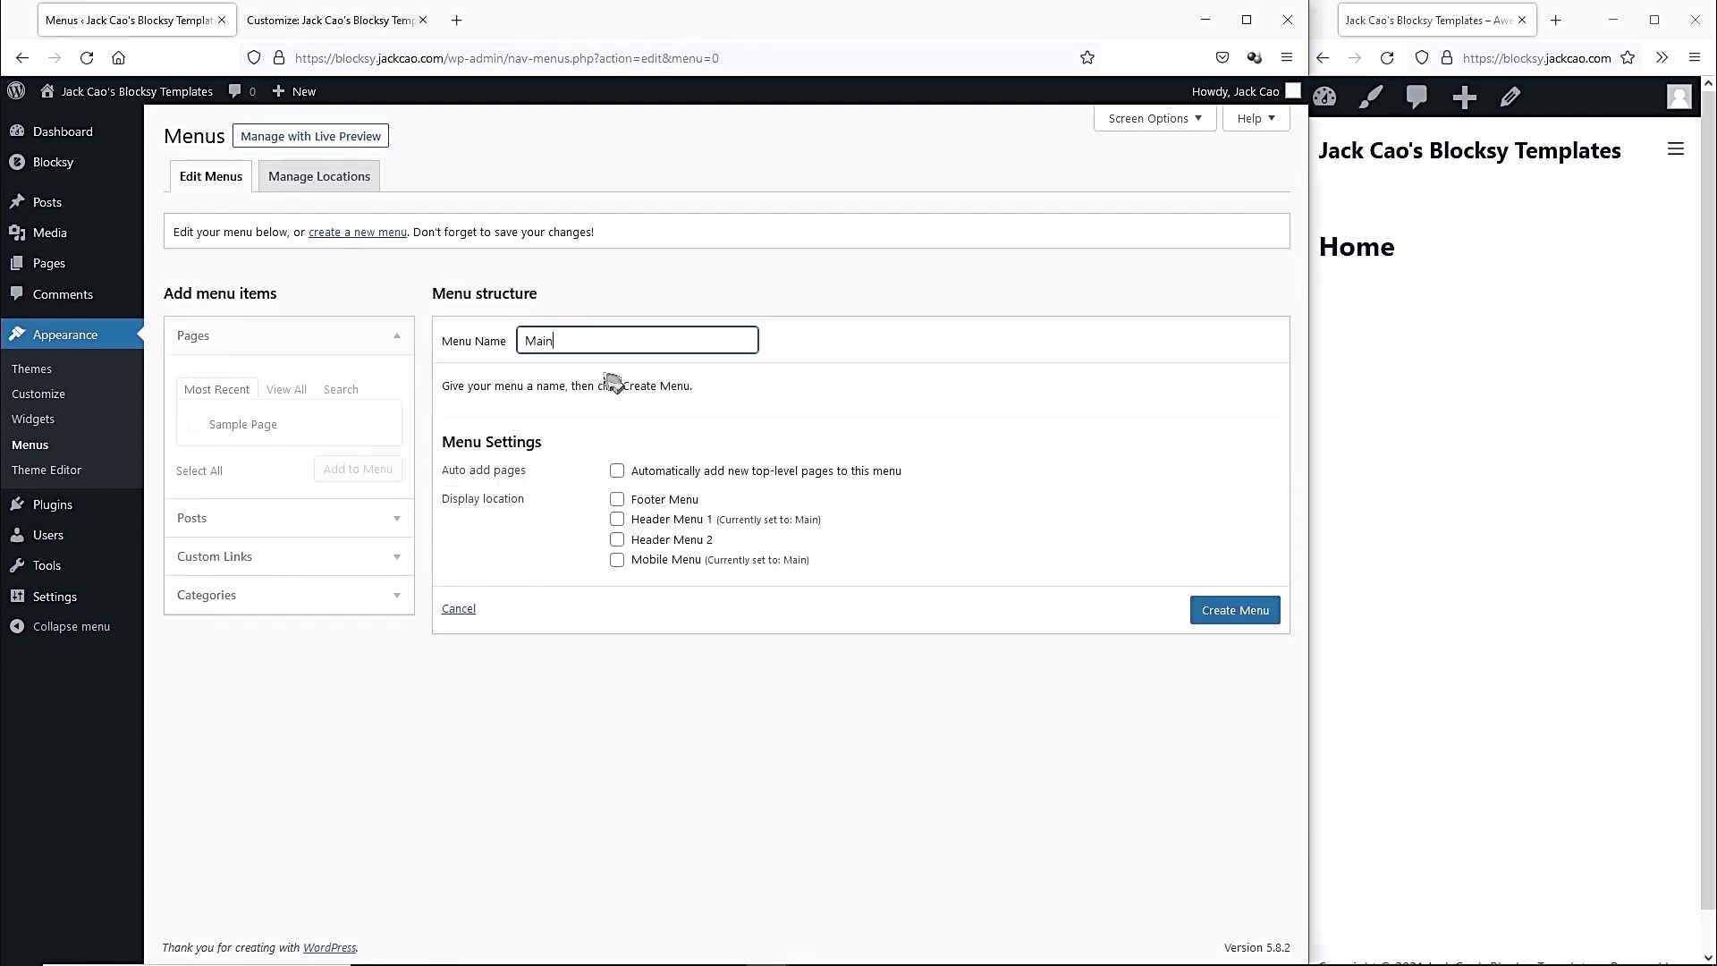
click(617, 541)
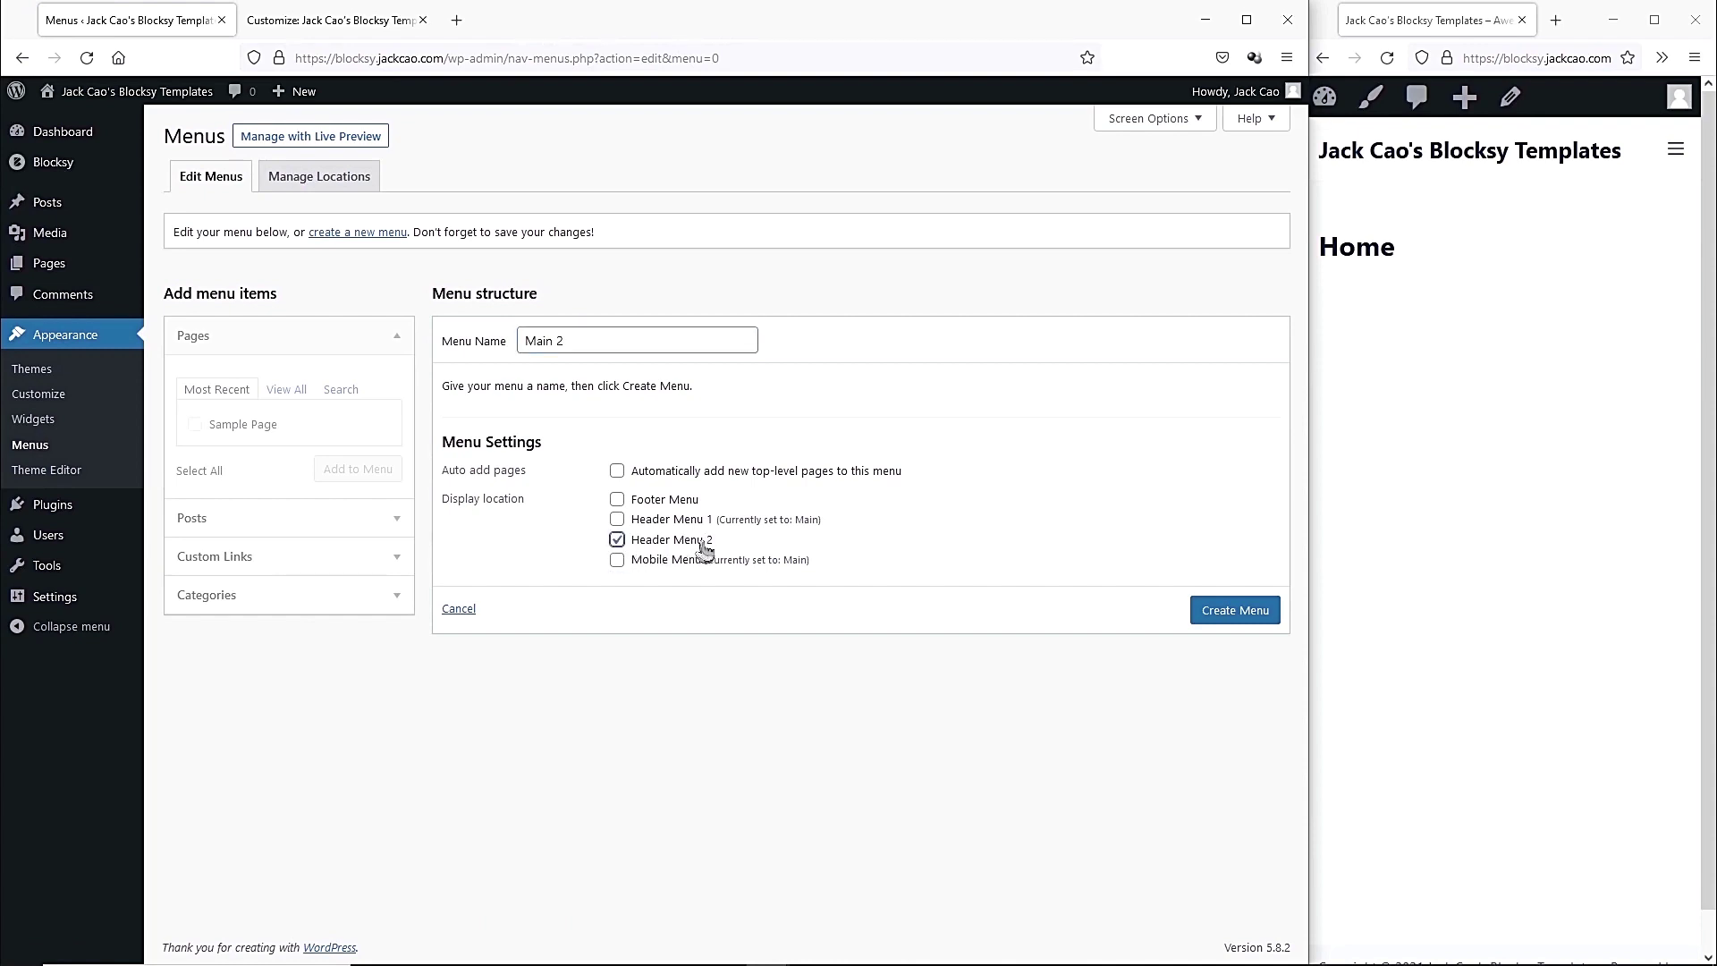
click(337, 19)
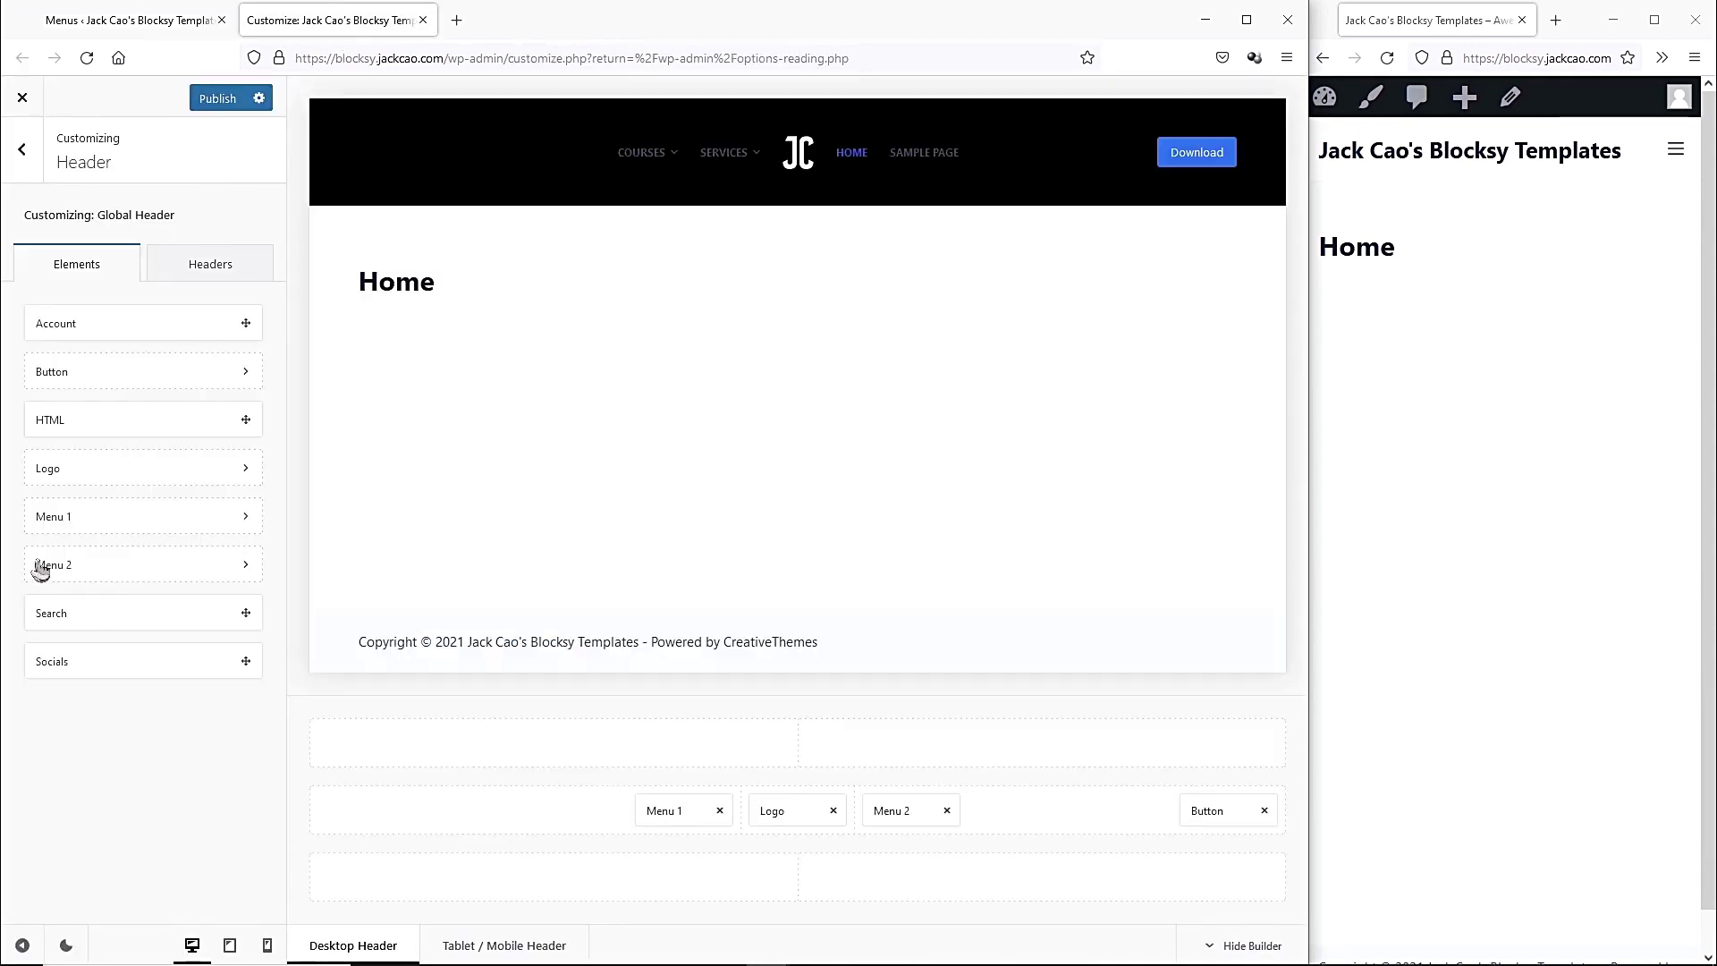
click(130, 20)
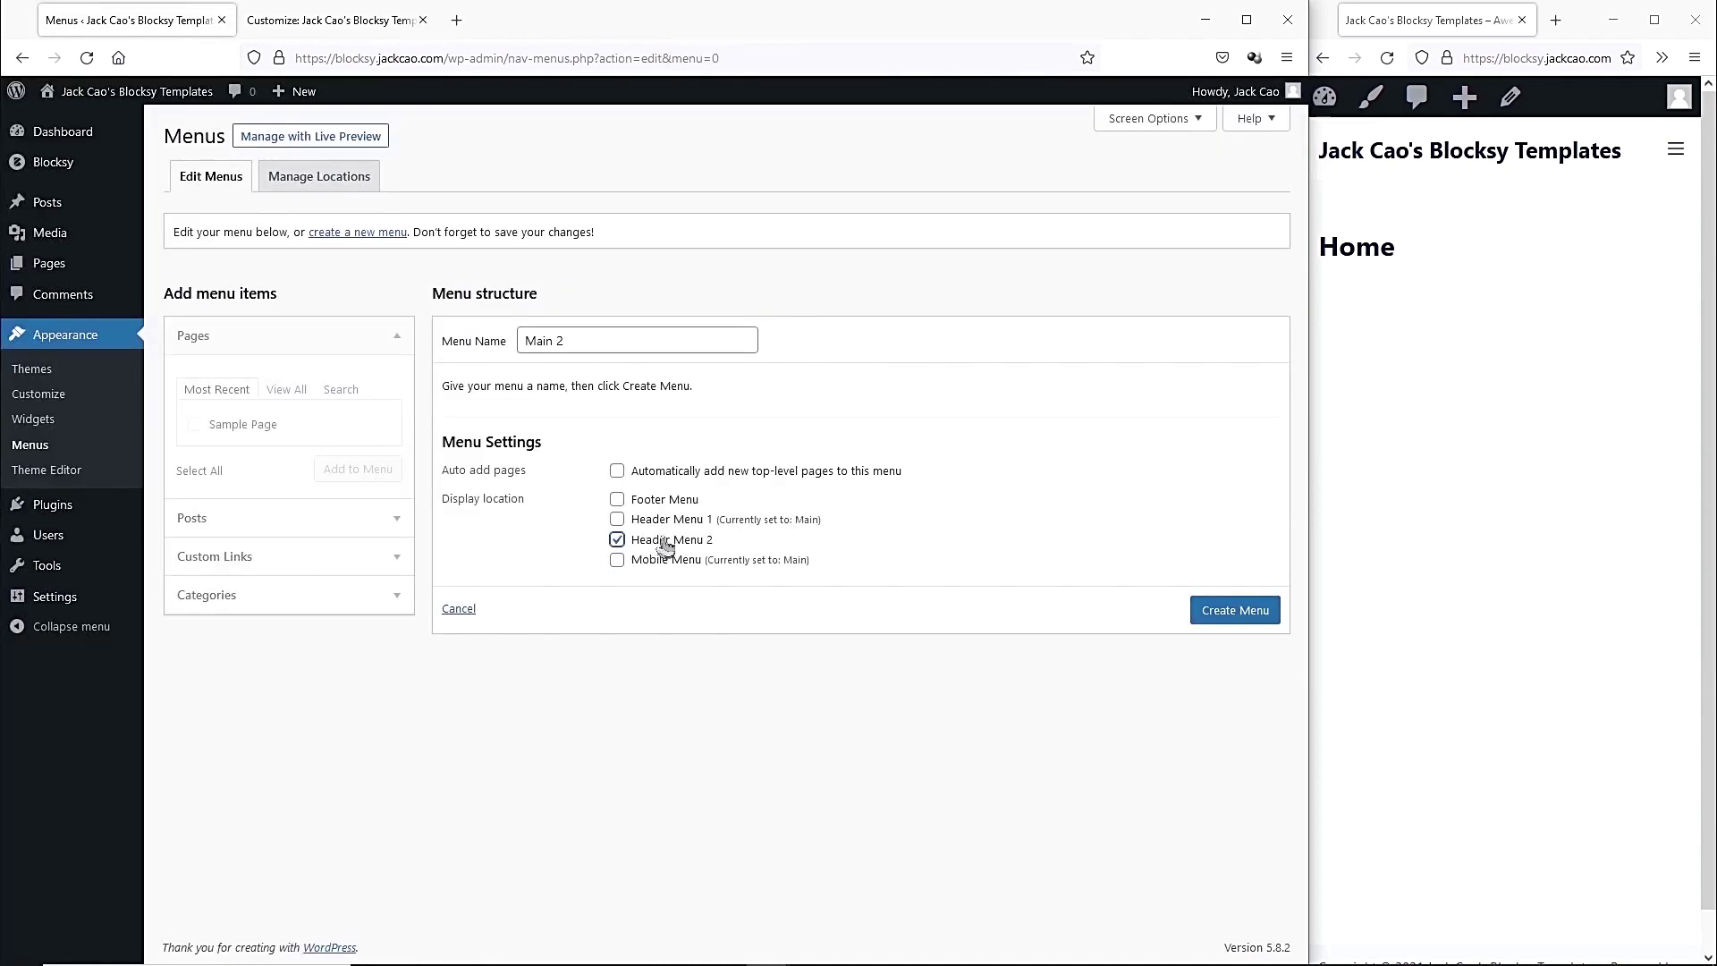
click(318, 26)
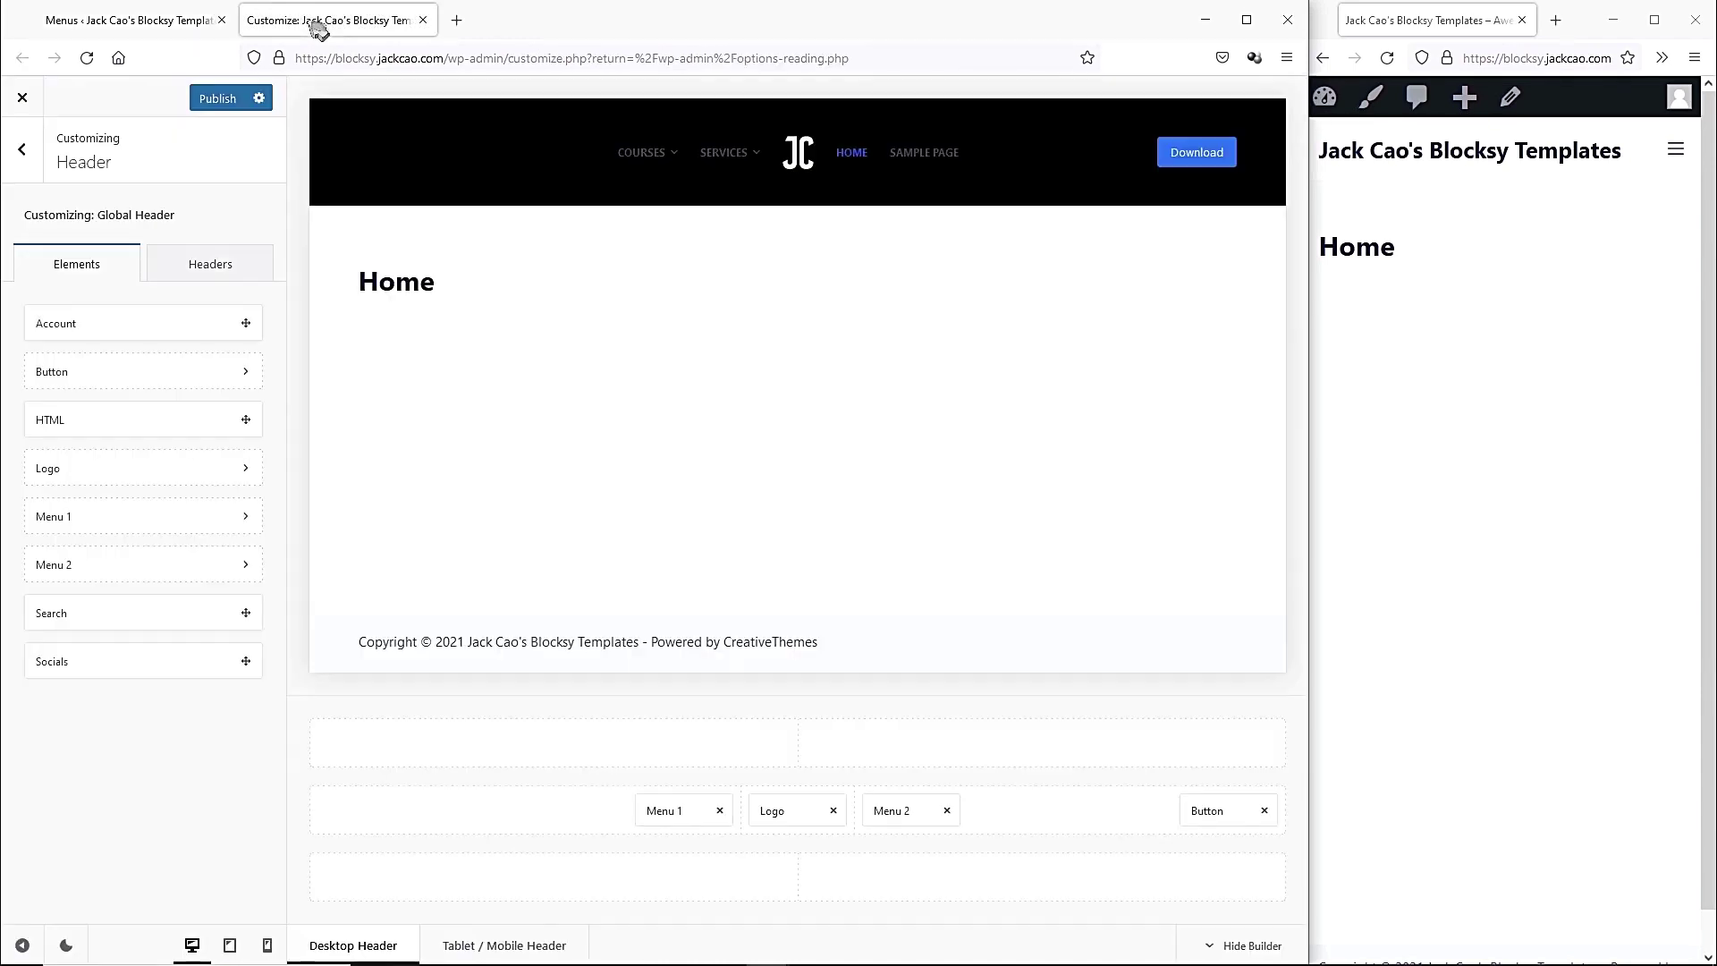
key(ctrl+Page_Up)
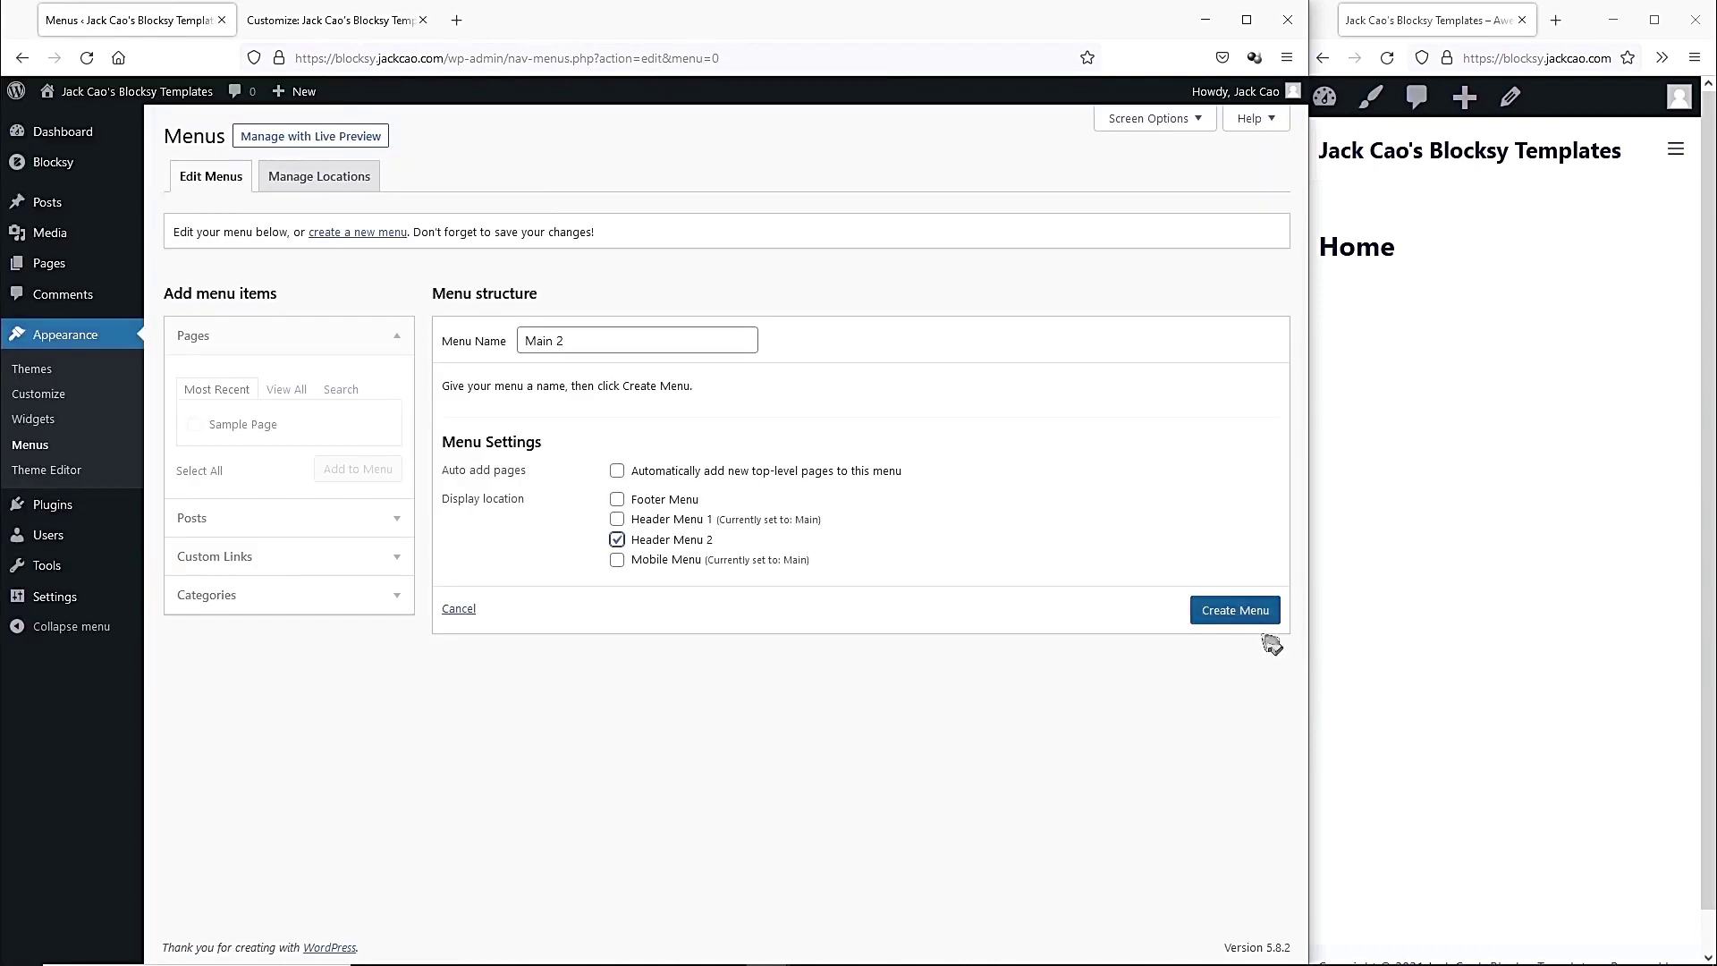
click(1235, 611)
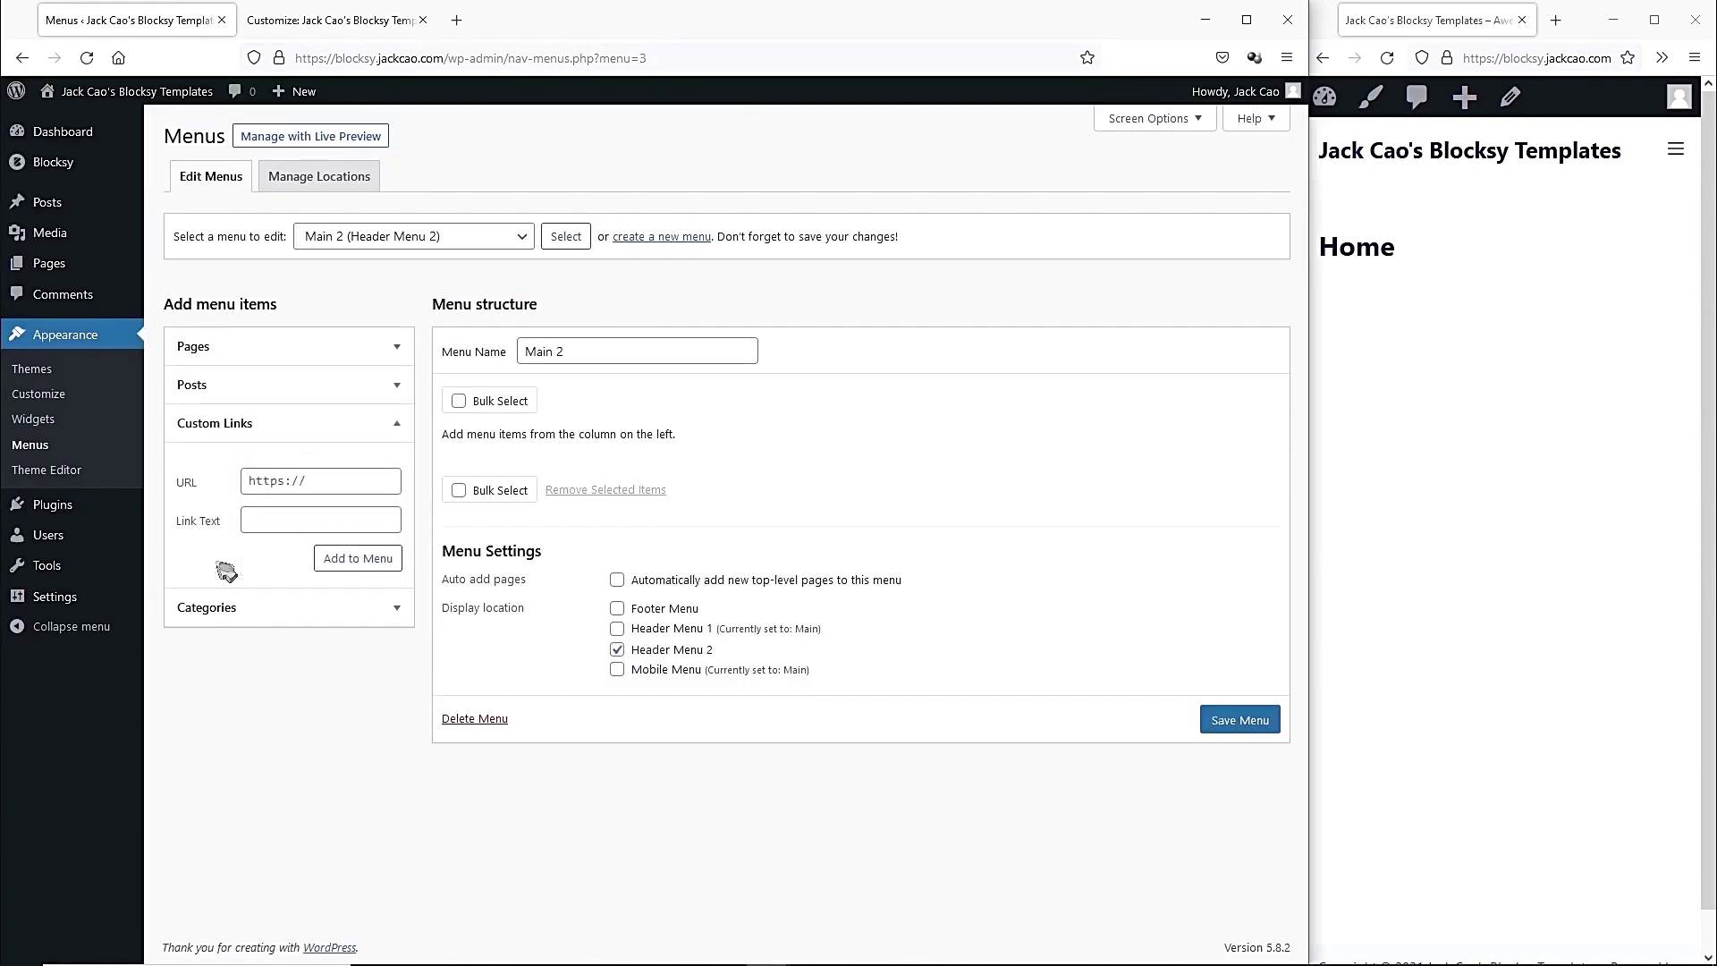
Add My Works and About custom links pointing to # to Main 2.
click(277, 482)
text(#)
click(336, 514)
text(My Works)
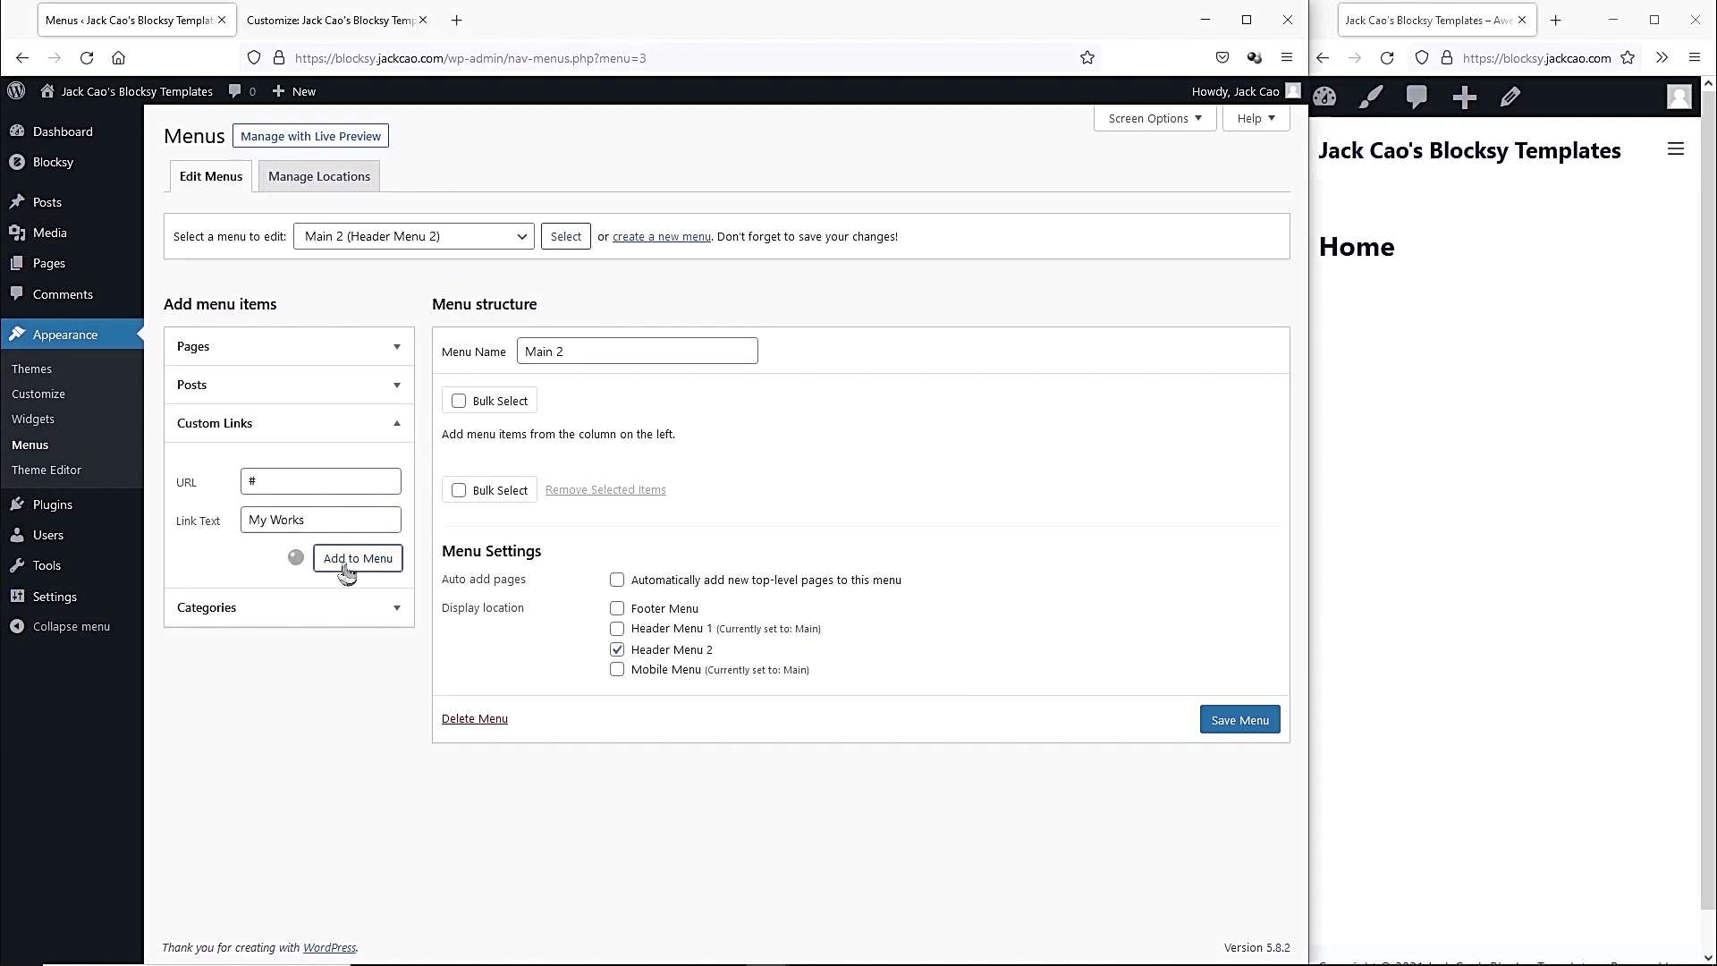
key(Return)
text(About)
click(352, 559)
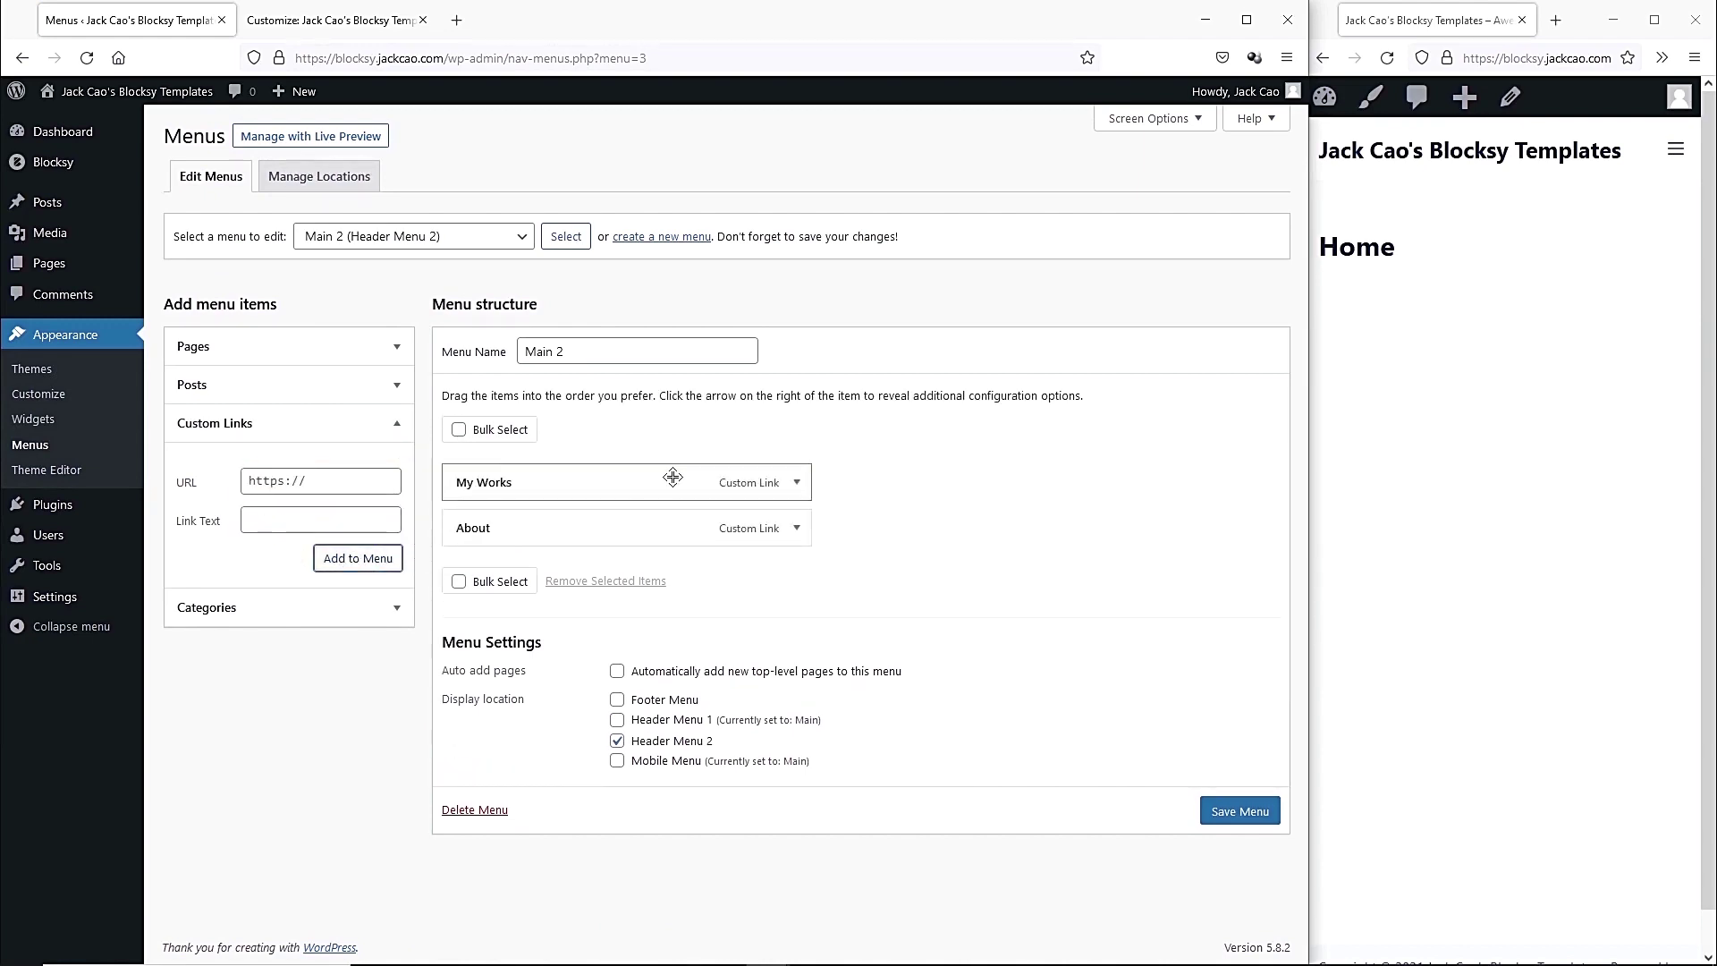
Save Main 2 and reload the Customizer to show it in the header.
click(1211, 814)
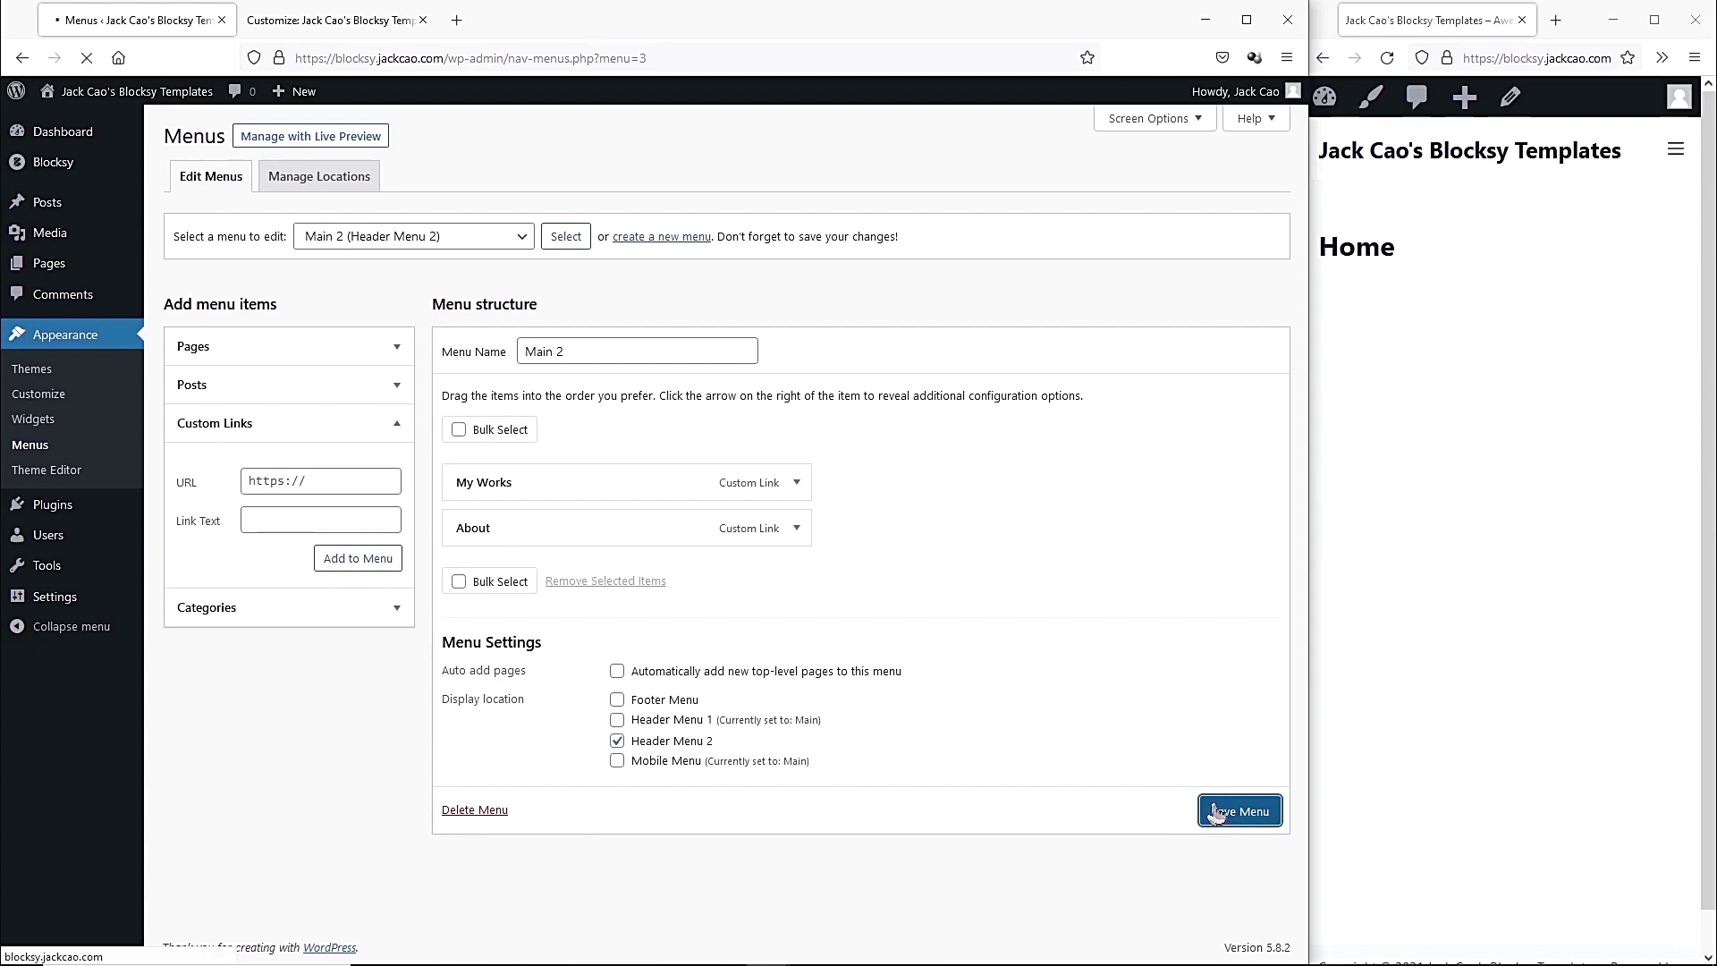
click(331, 20)
click(86, 59)
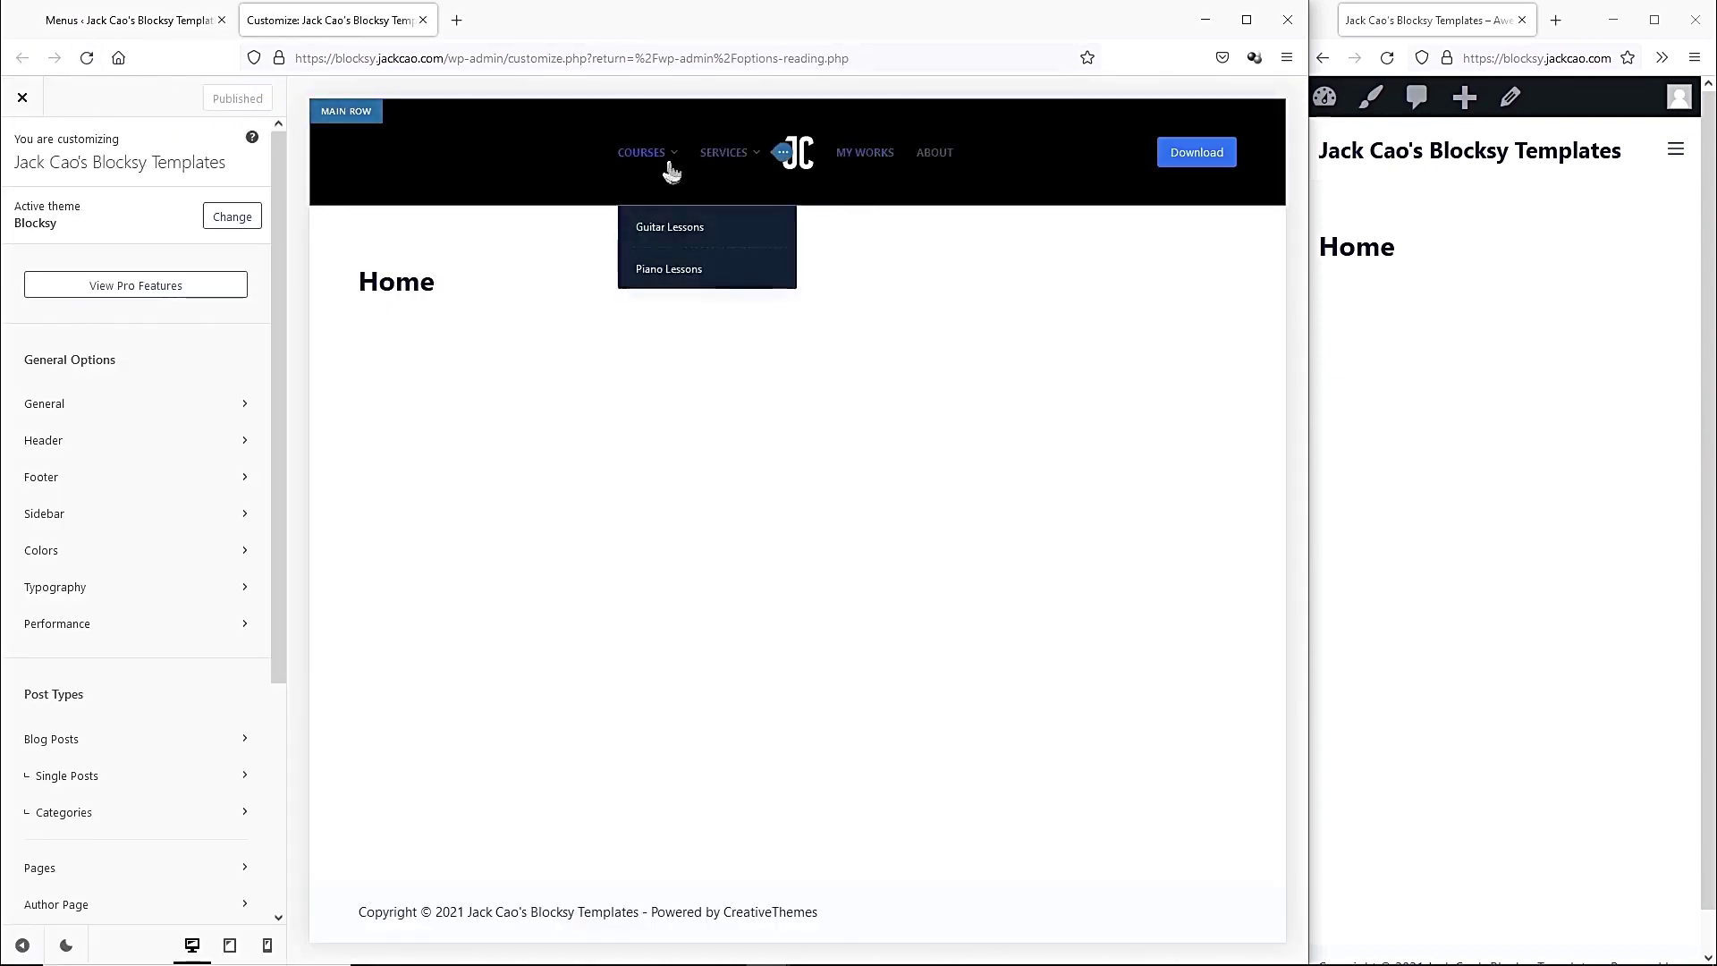
Open the left header menu's settings and choose the Type 4 menu style.
mouse_move(592, 159)
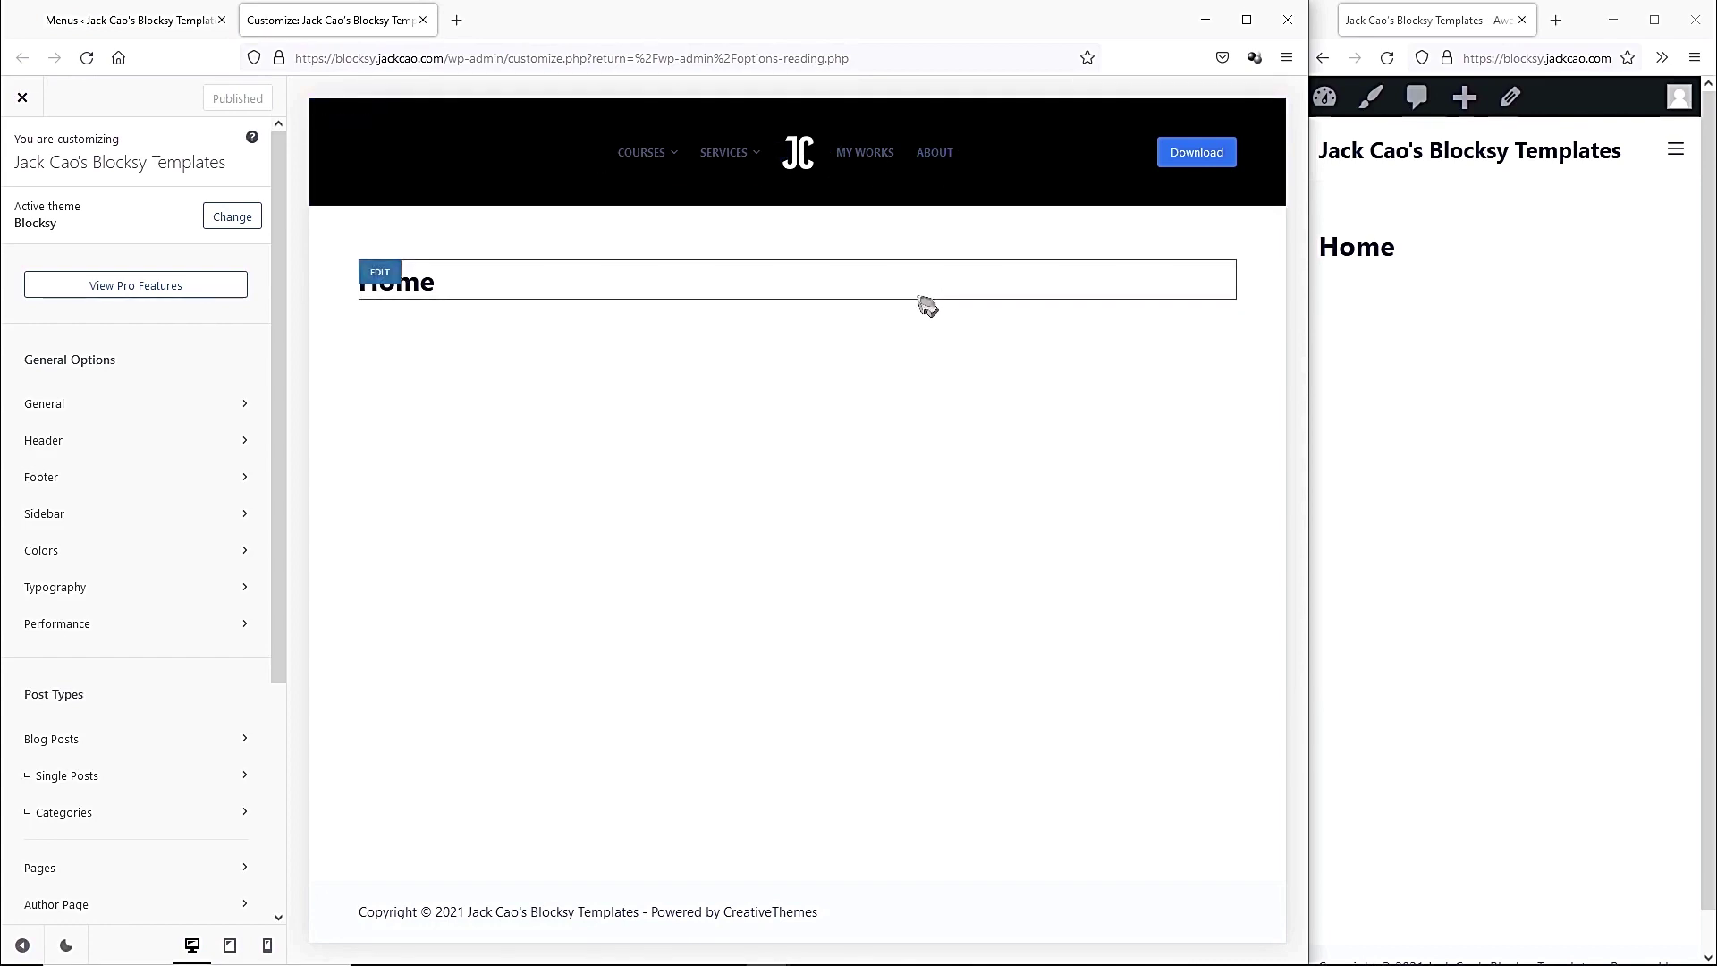
mouse_move(720, 170)
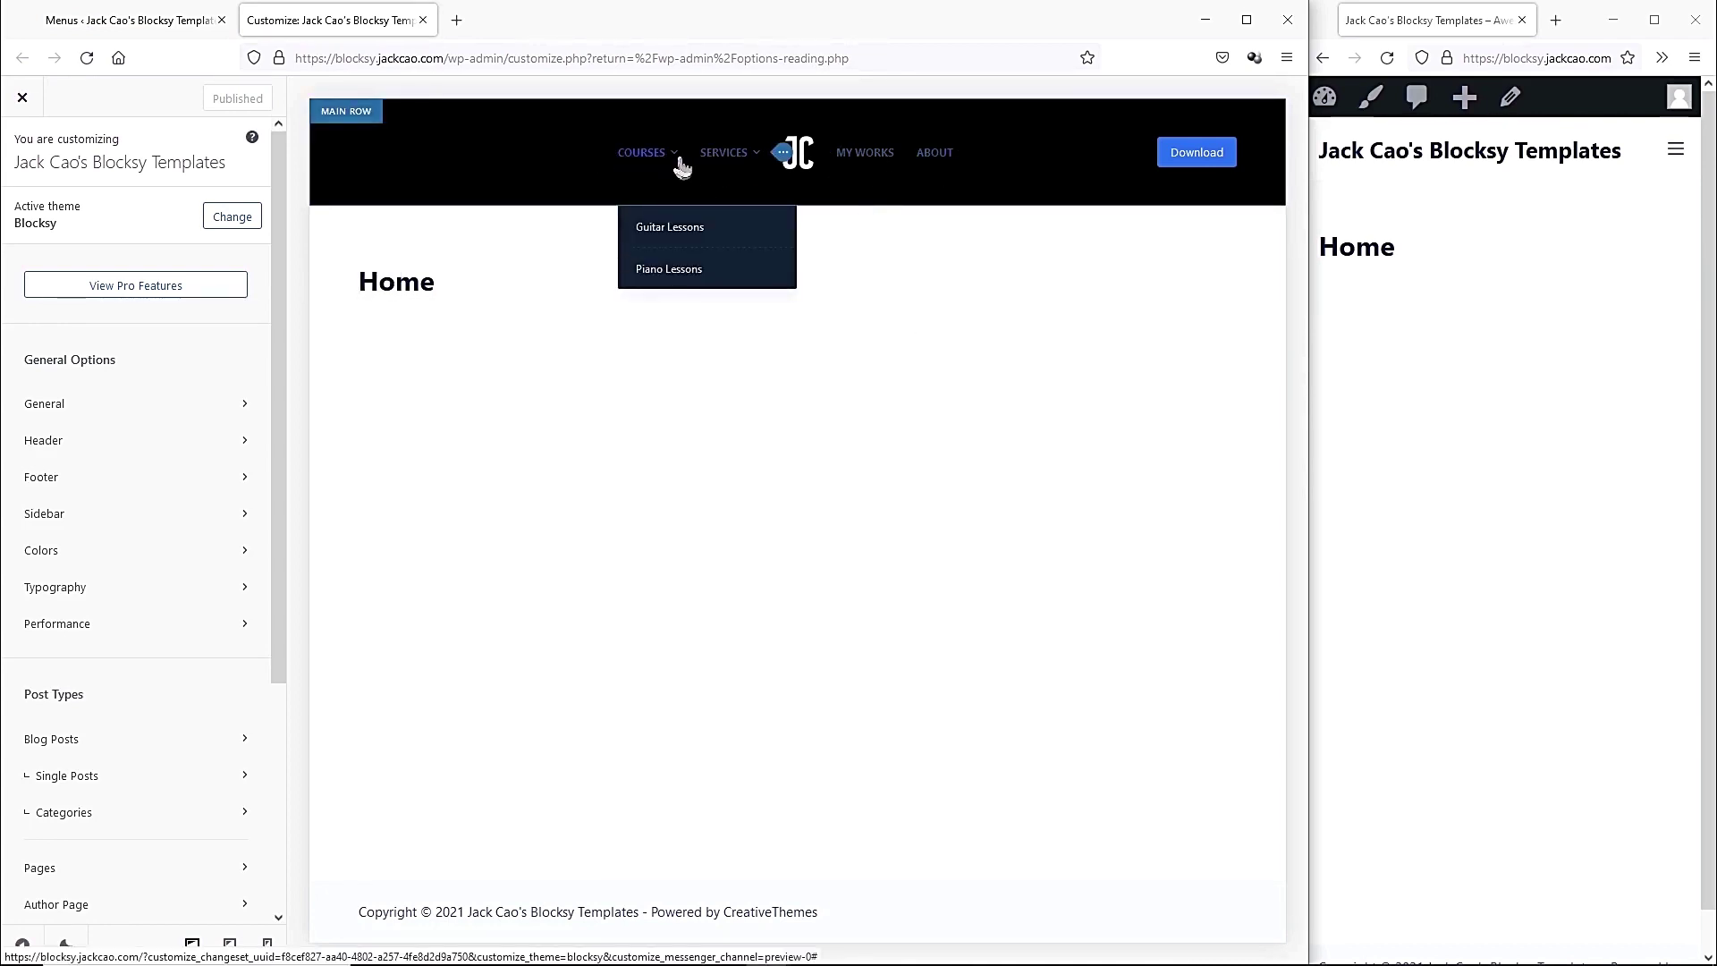
click(77, 438)
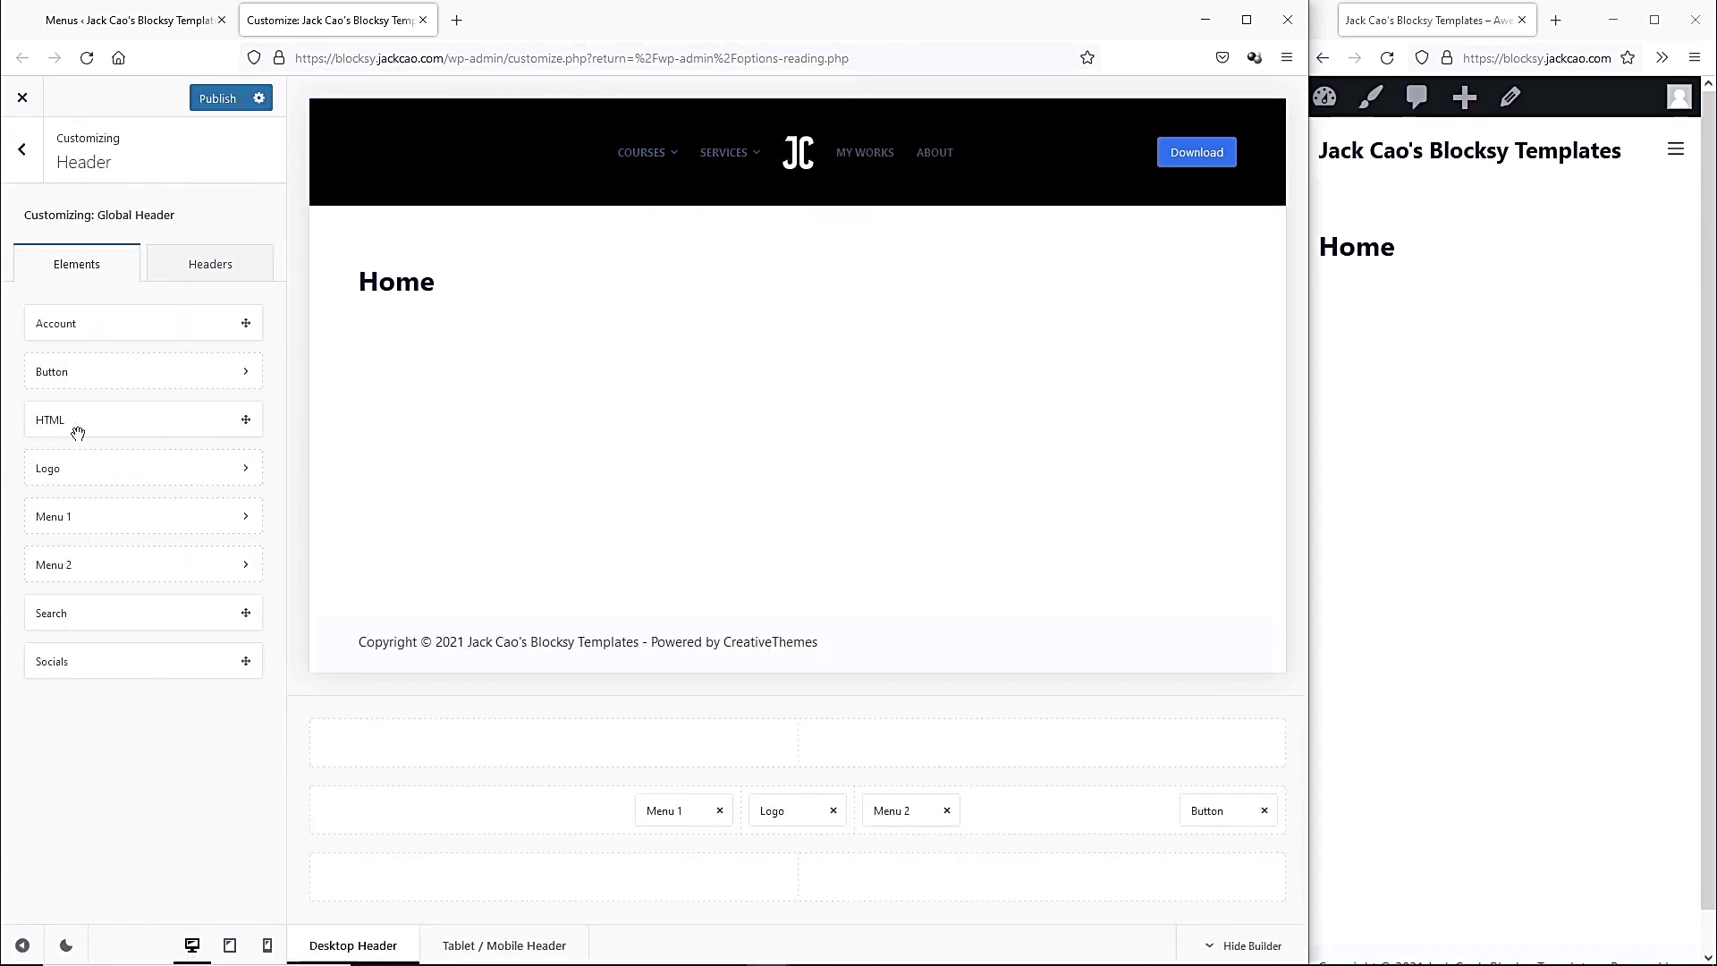
click(660, 812)
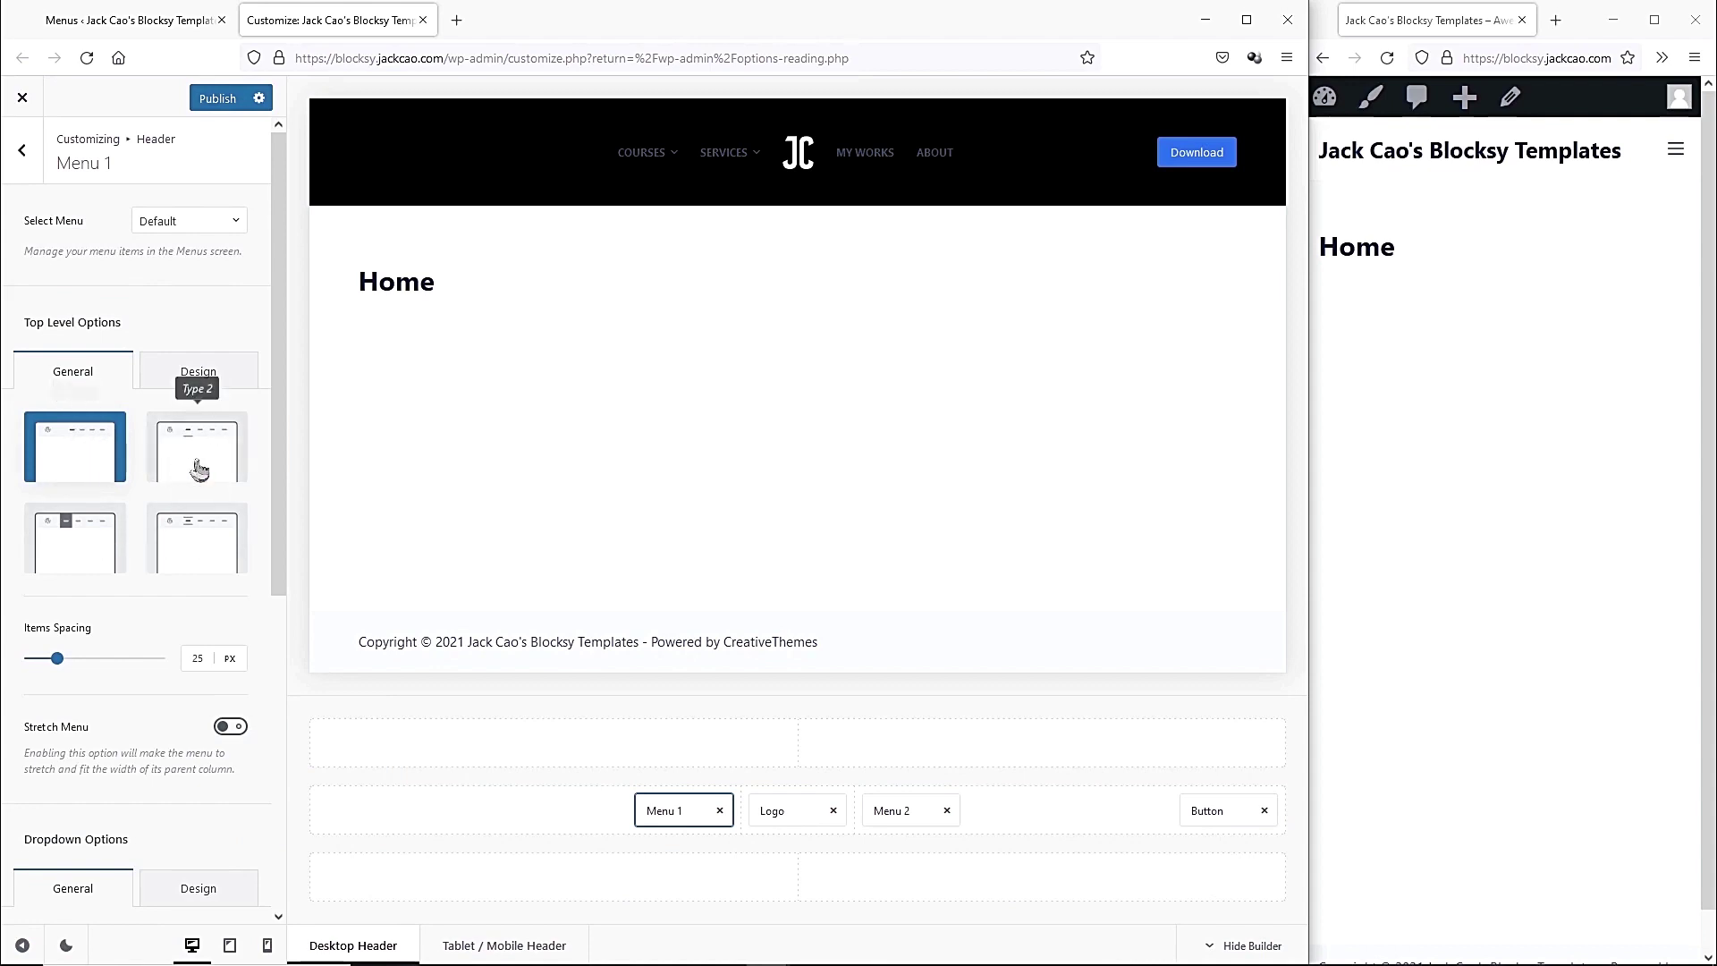
click(199, 468)
mouse_move(702, 166)
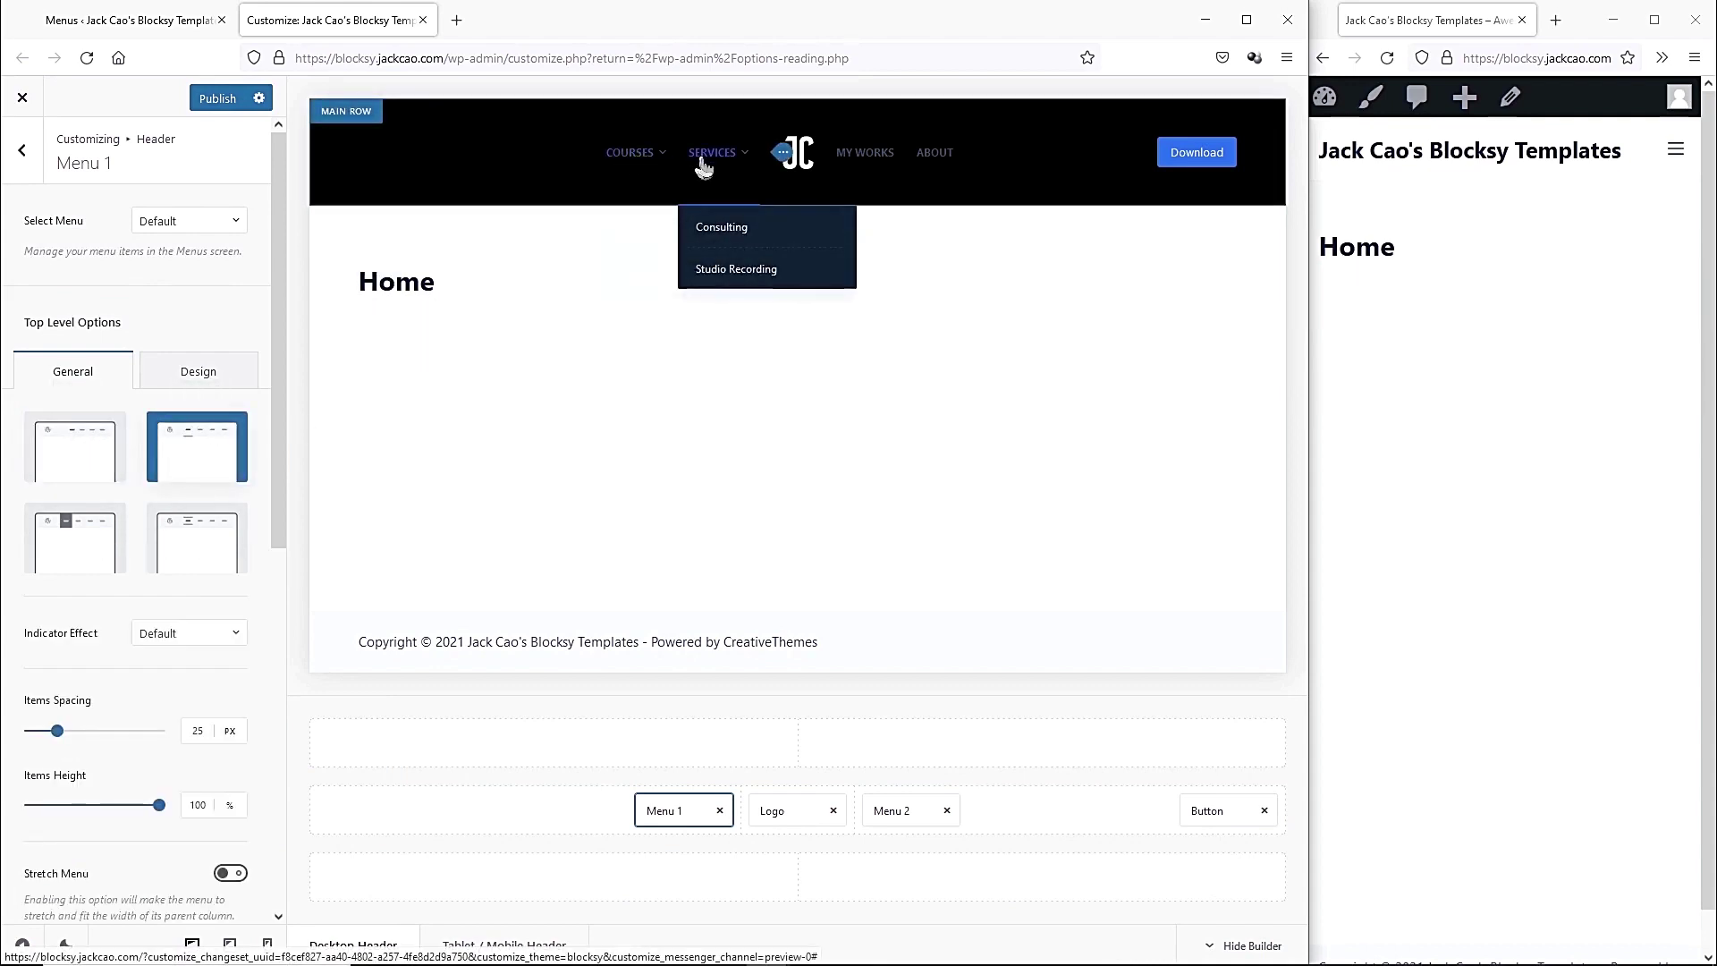
click(76, 538)
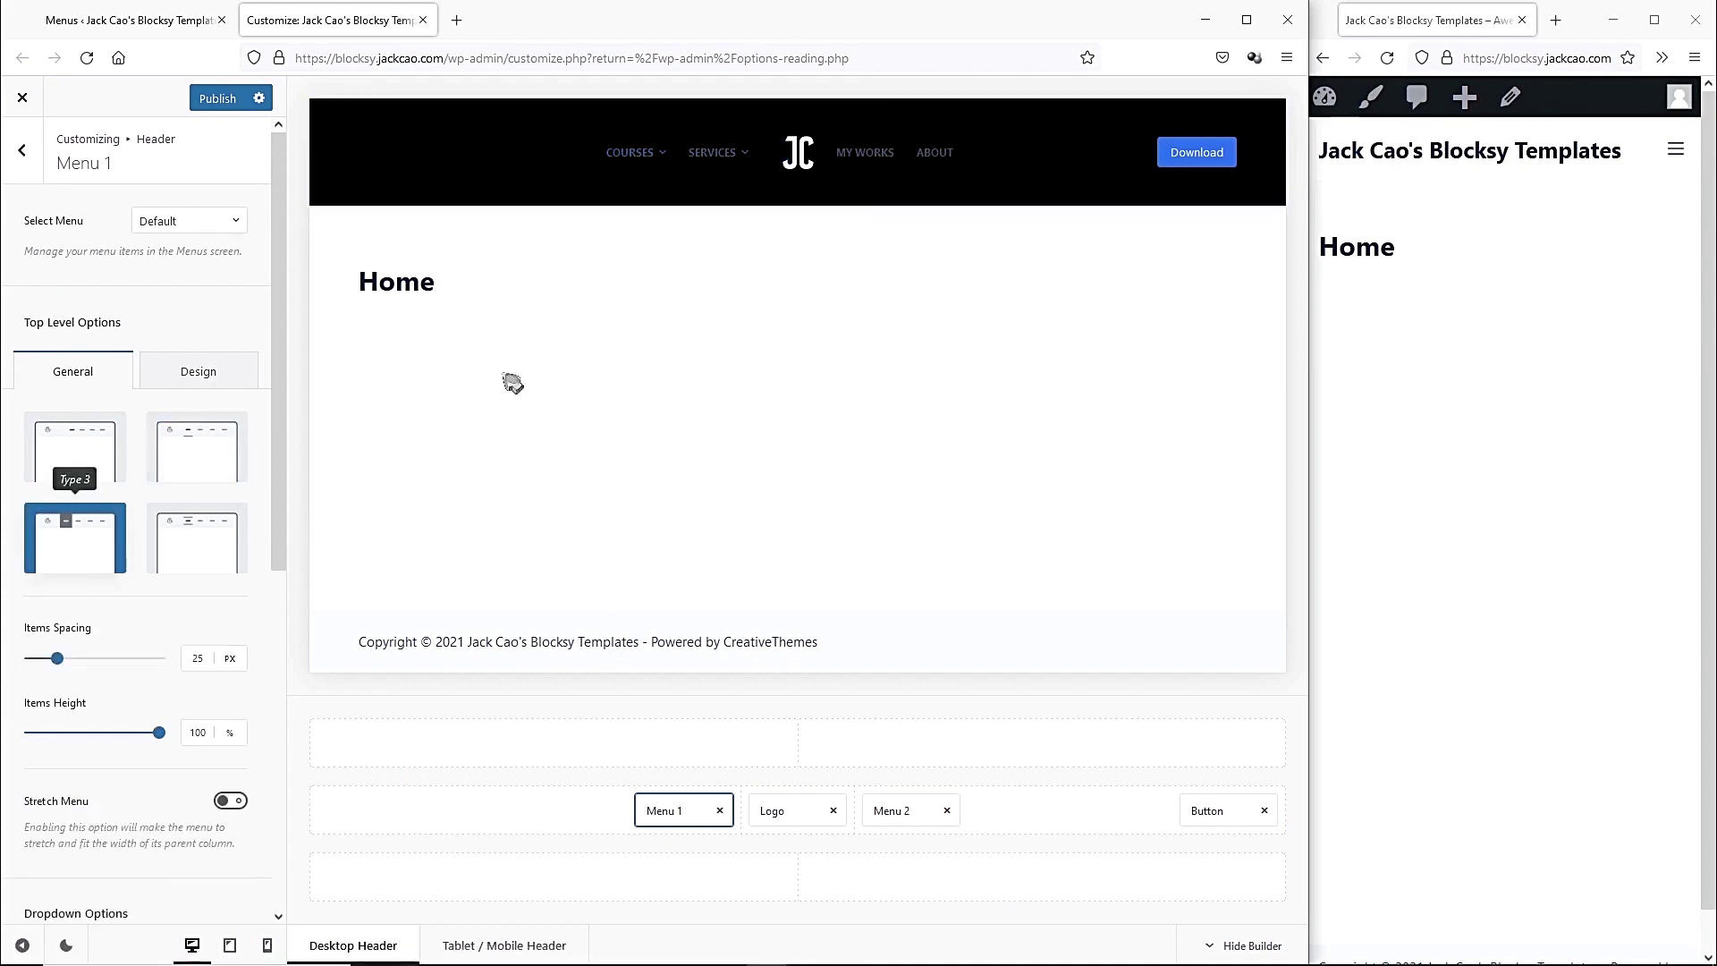
click(195, 548)
Set Menu 1's items spacing to 25 px and items height to 30%.
mouse_move(623, 172)
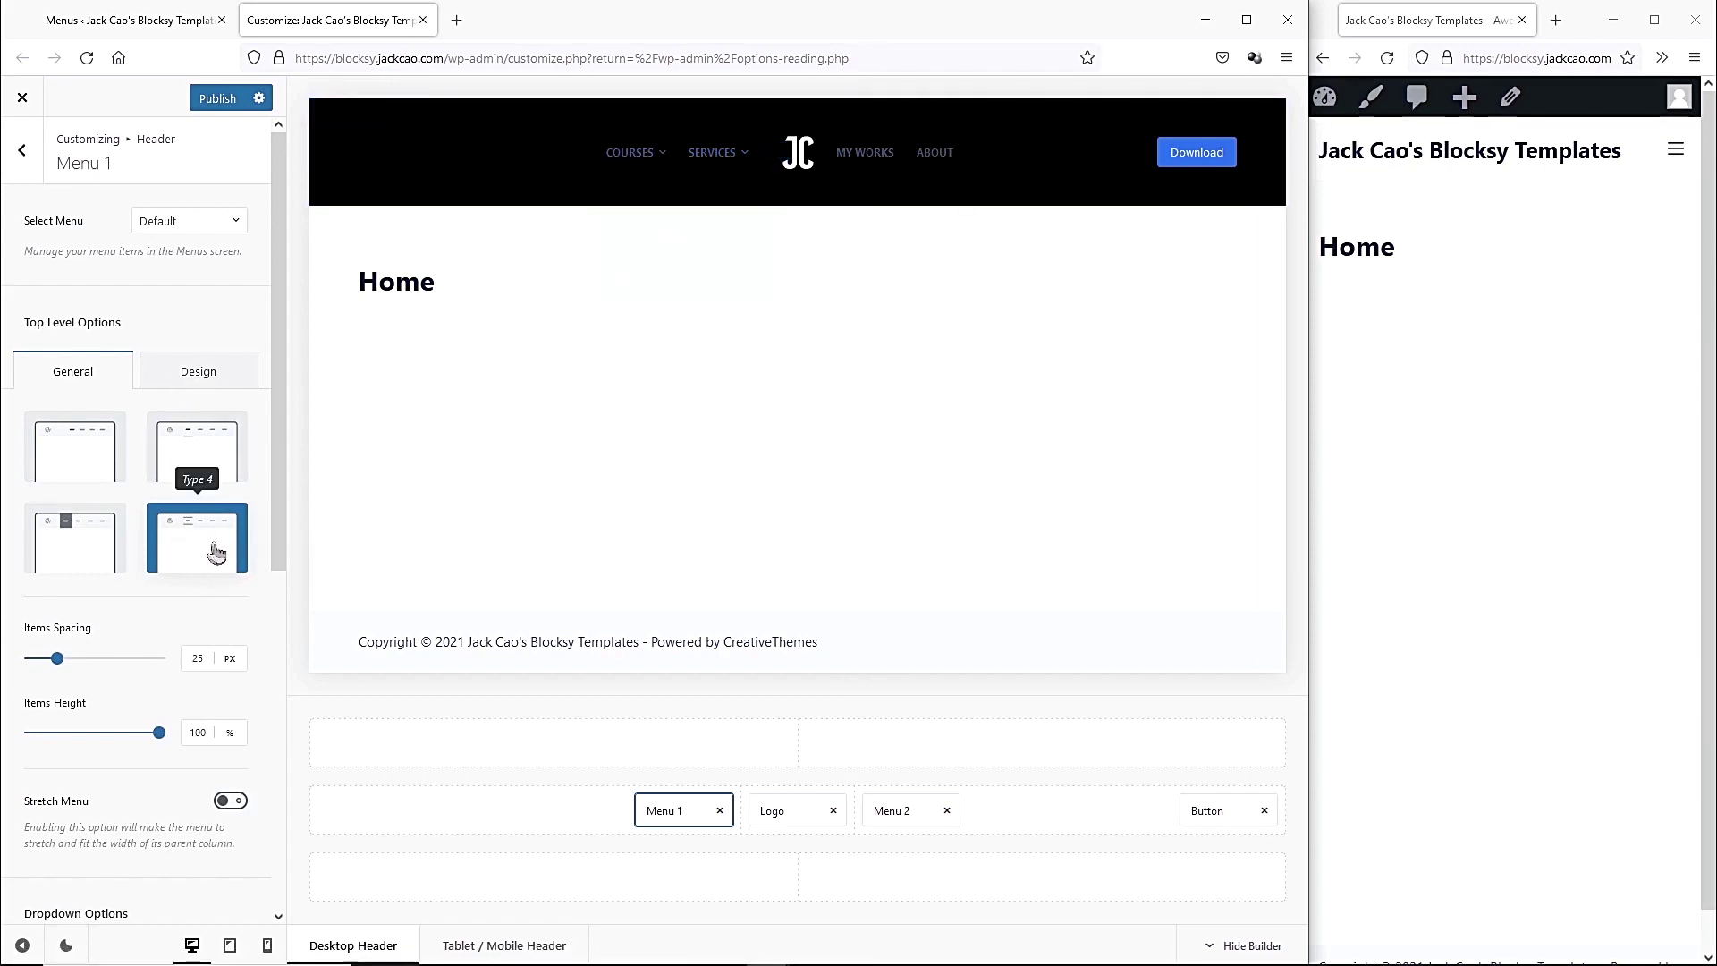
mouse_move(54, 672)
mouse_down()
mouse_move(32, 673)
mouse_move(108, 670)
mouse_move(67, 659)
mouse_up()
double_click(196, 658)
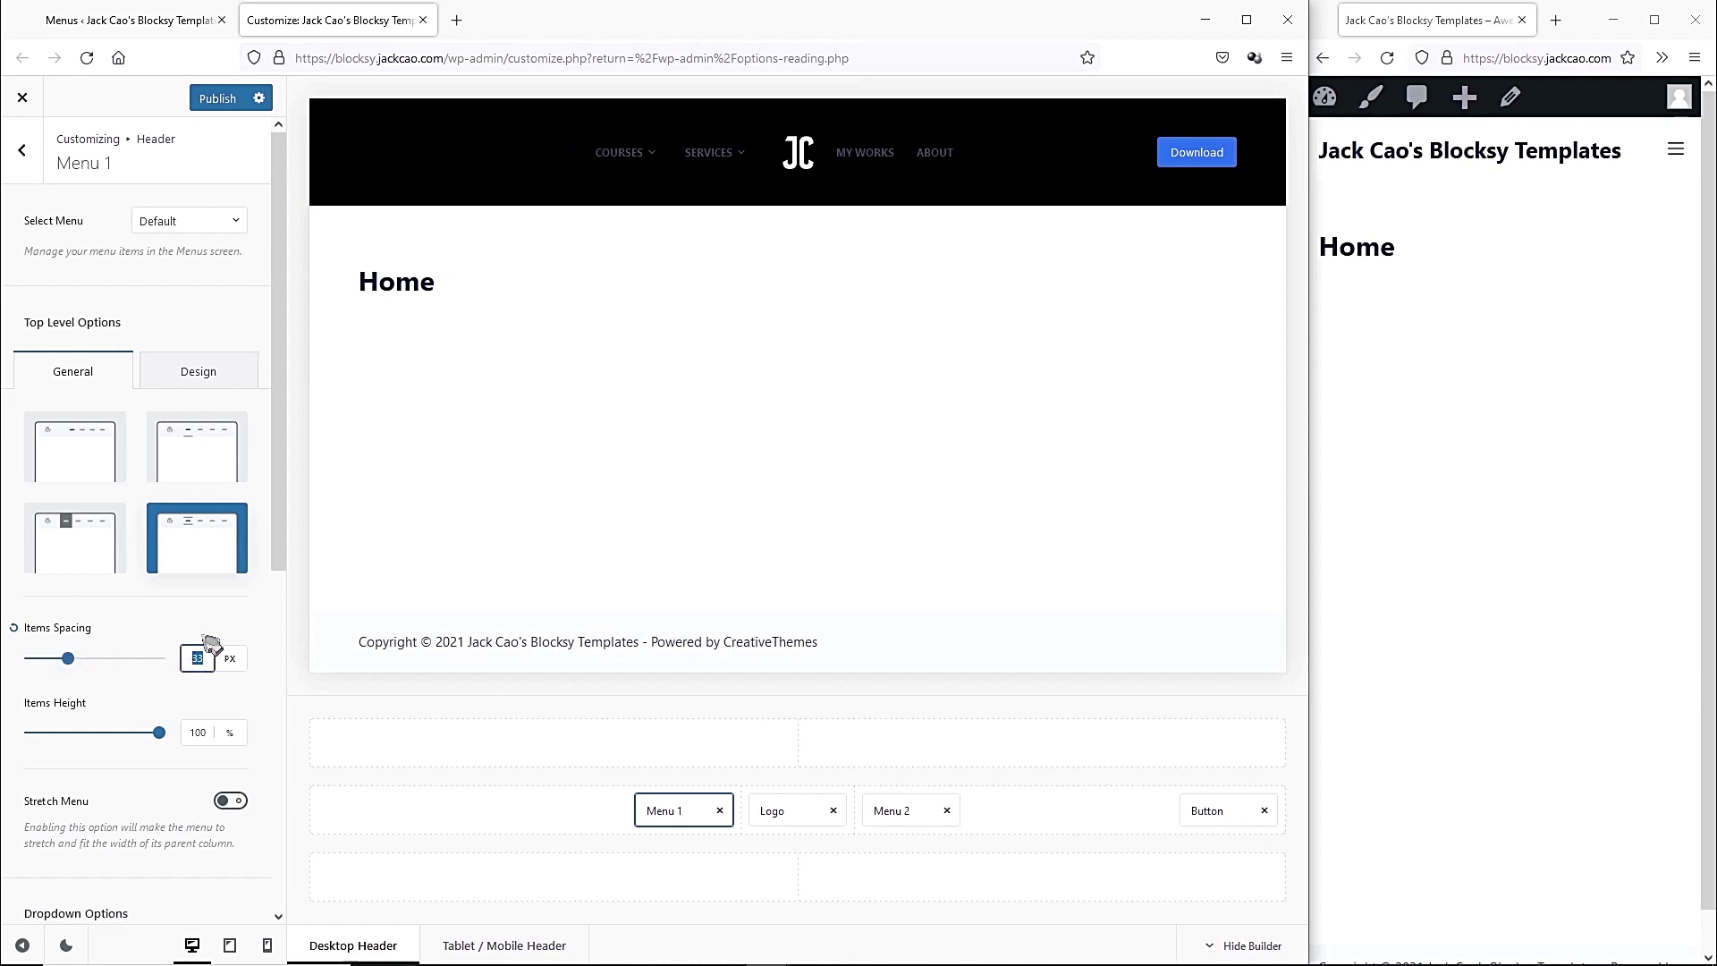
text(25)
click(69, 722)
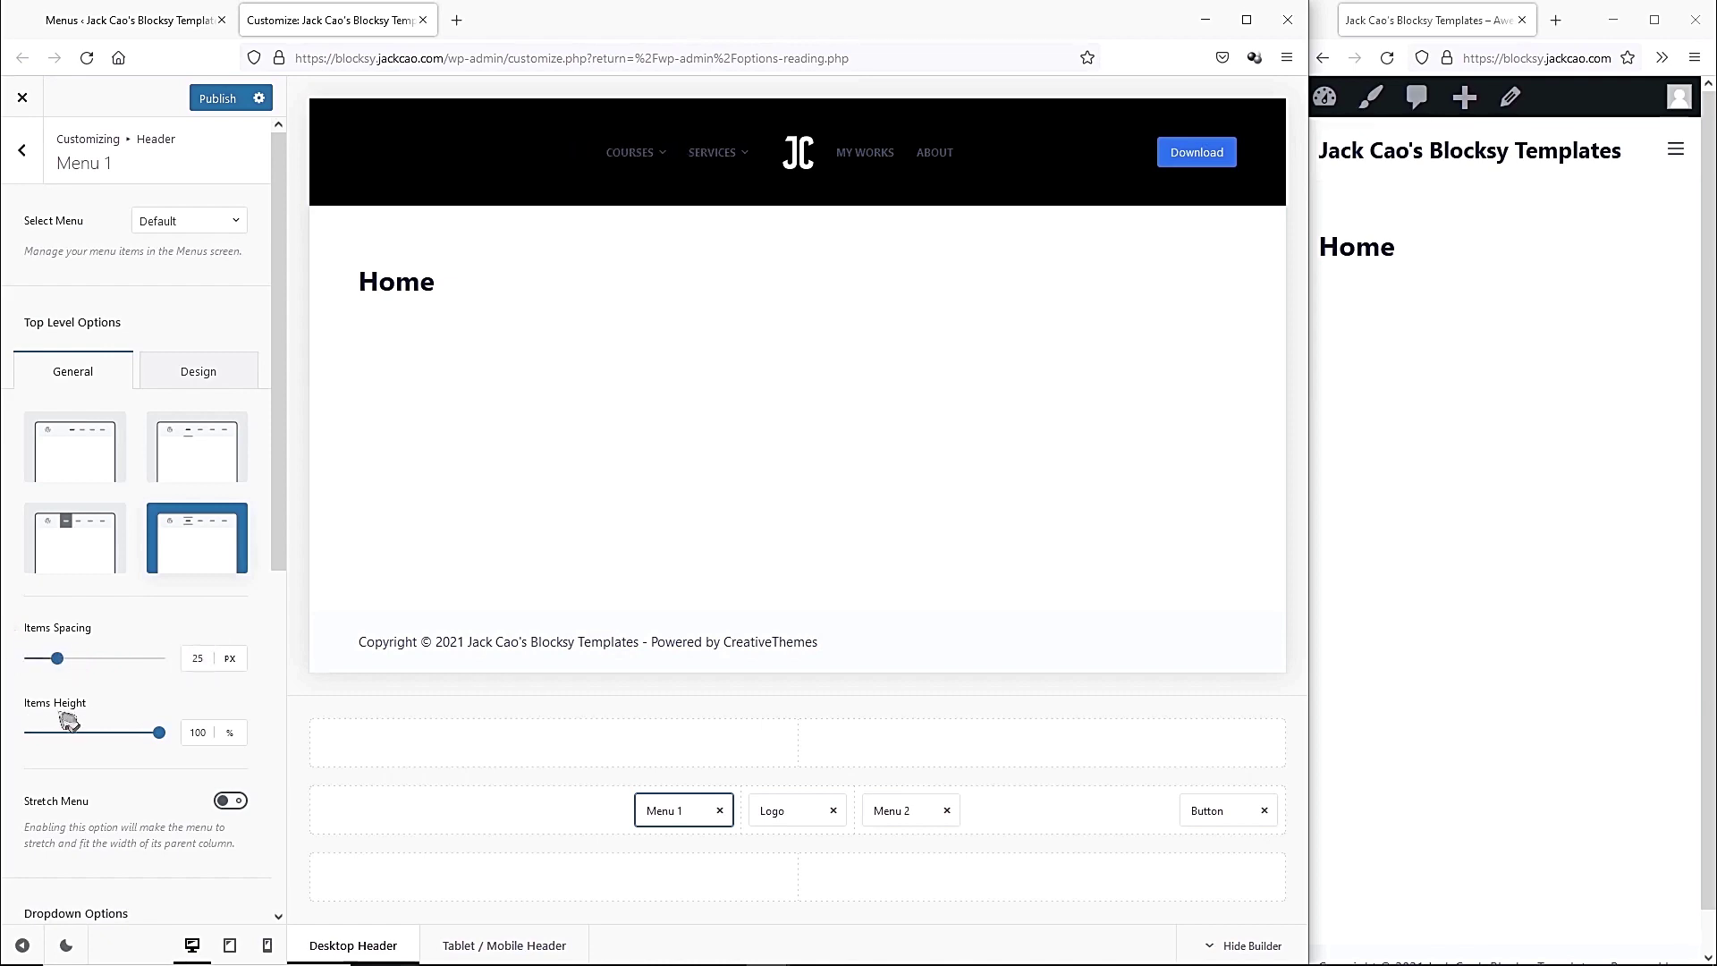
drag(157, 738, 69, 746)
mouse_move(650, 183)
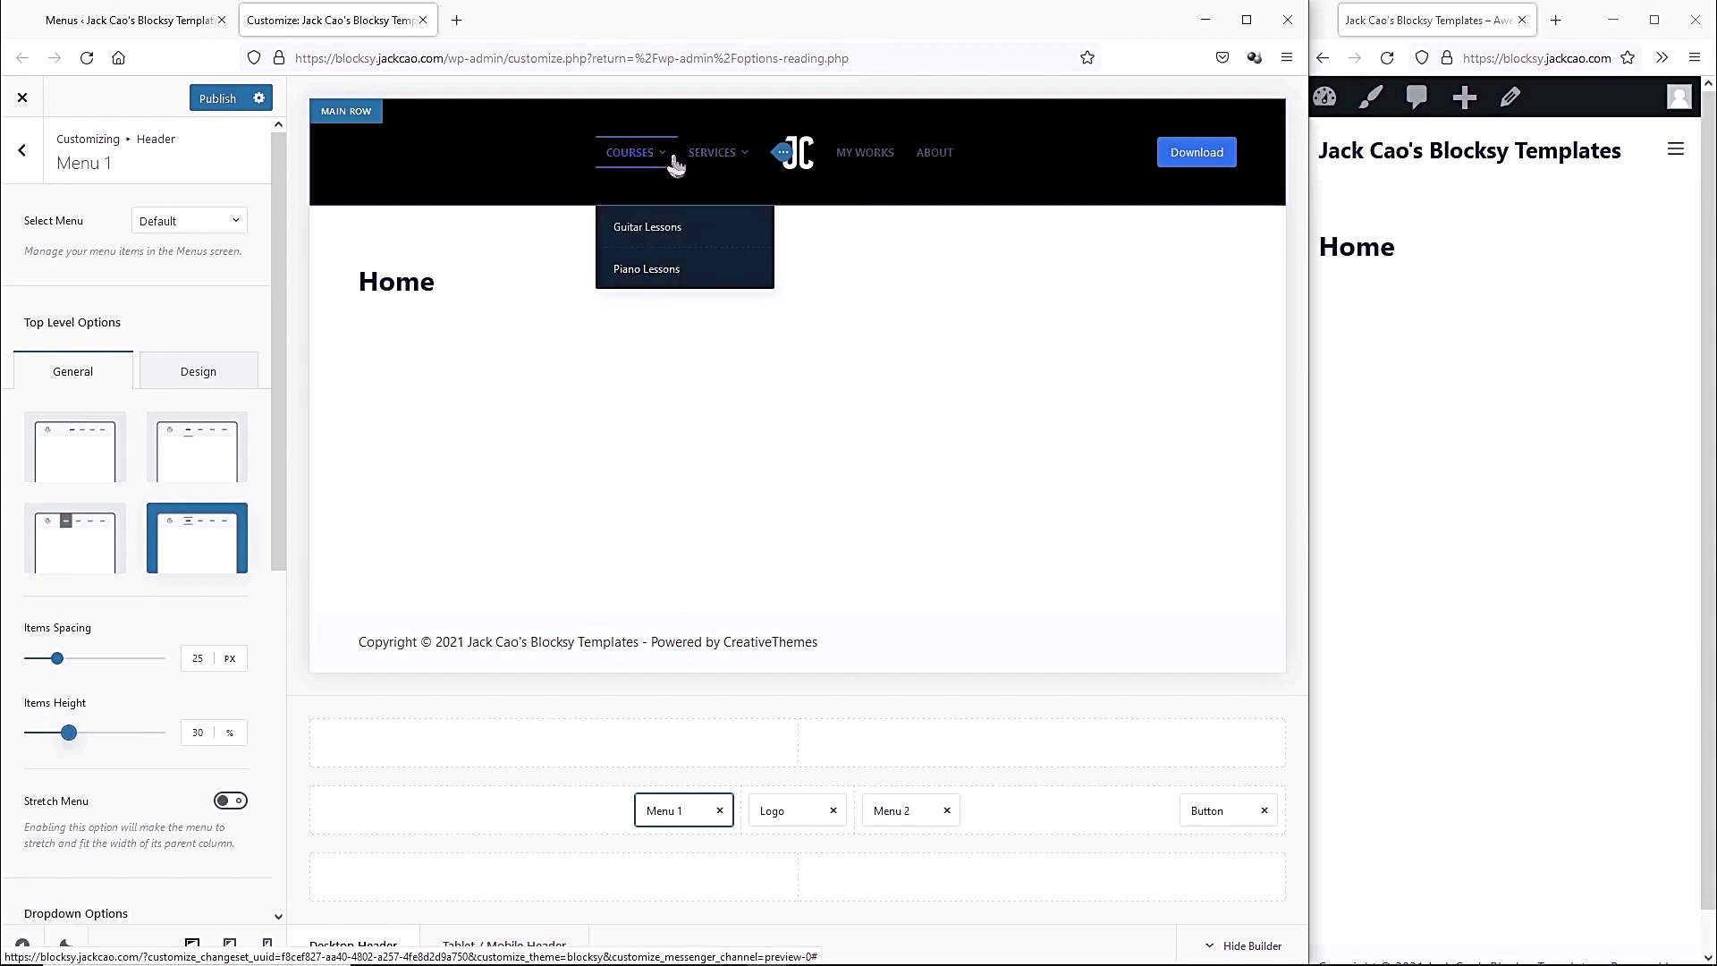
click(230, 376)
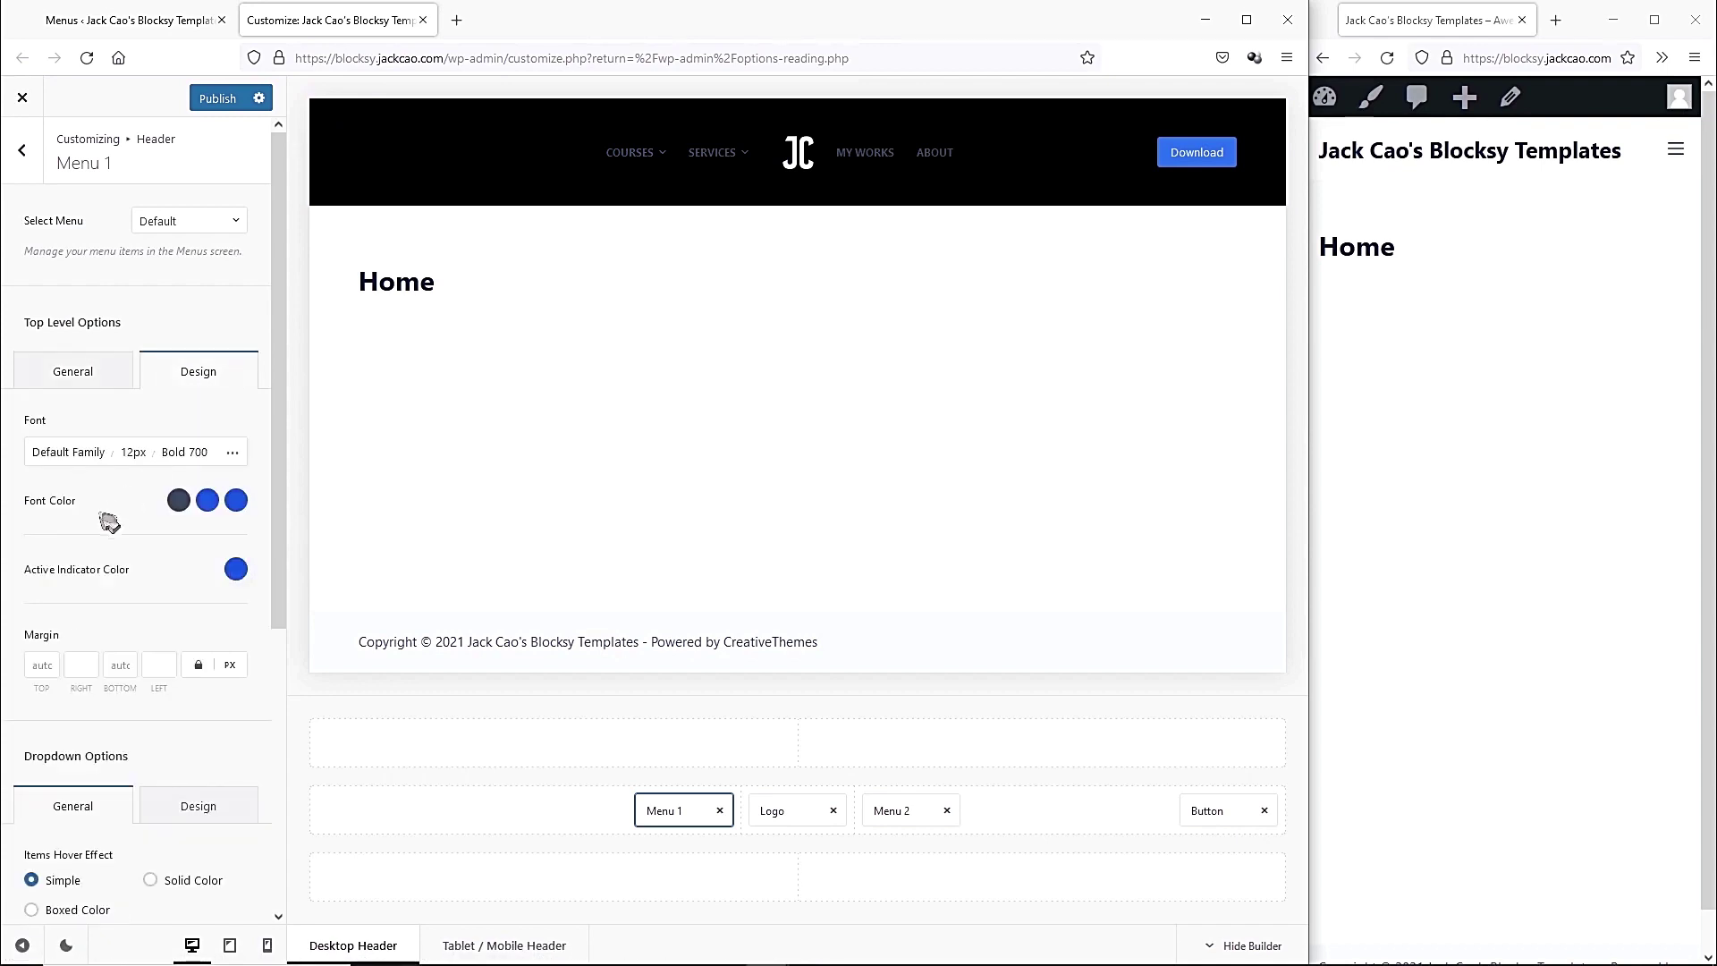
Set Menu 1's font colour to white with a peach #e1a87a hover colour.
click(178, 500)
click(63, 617)
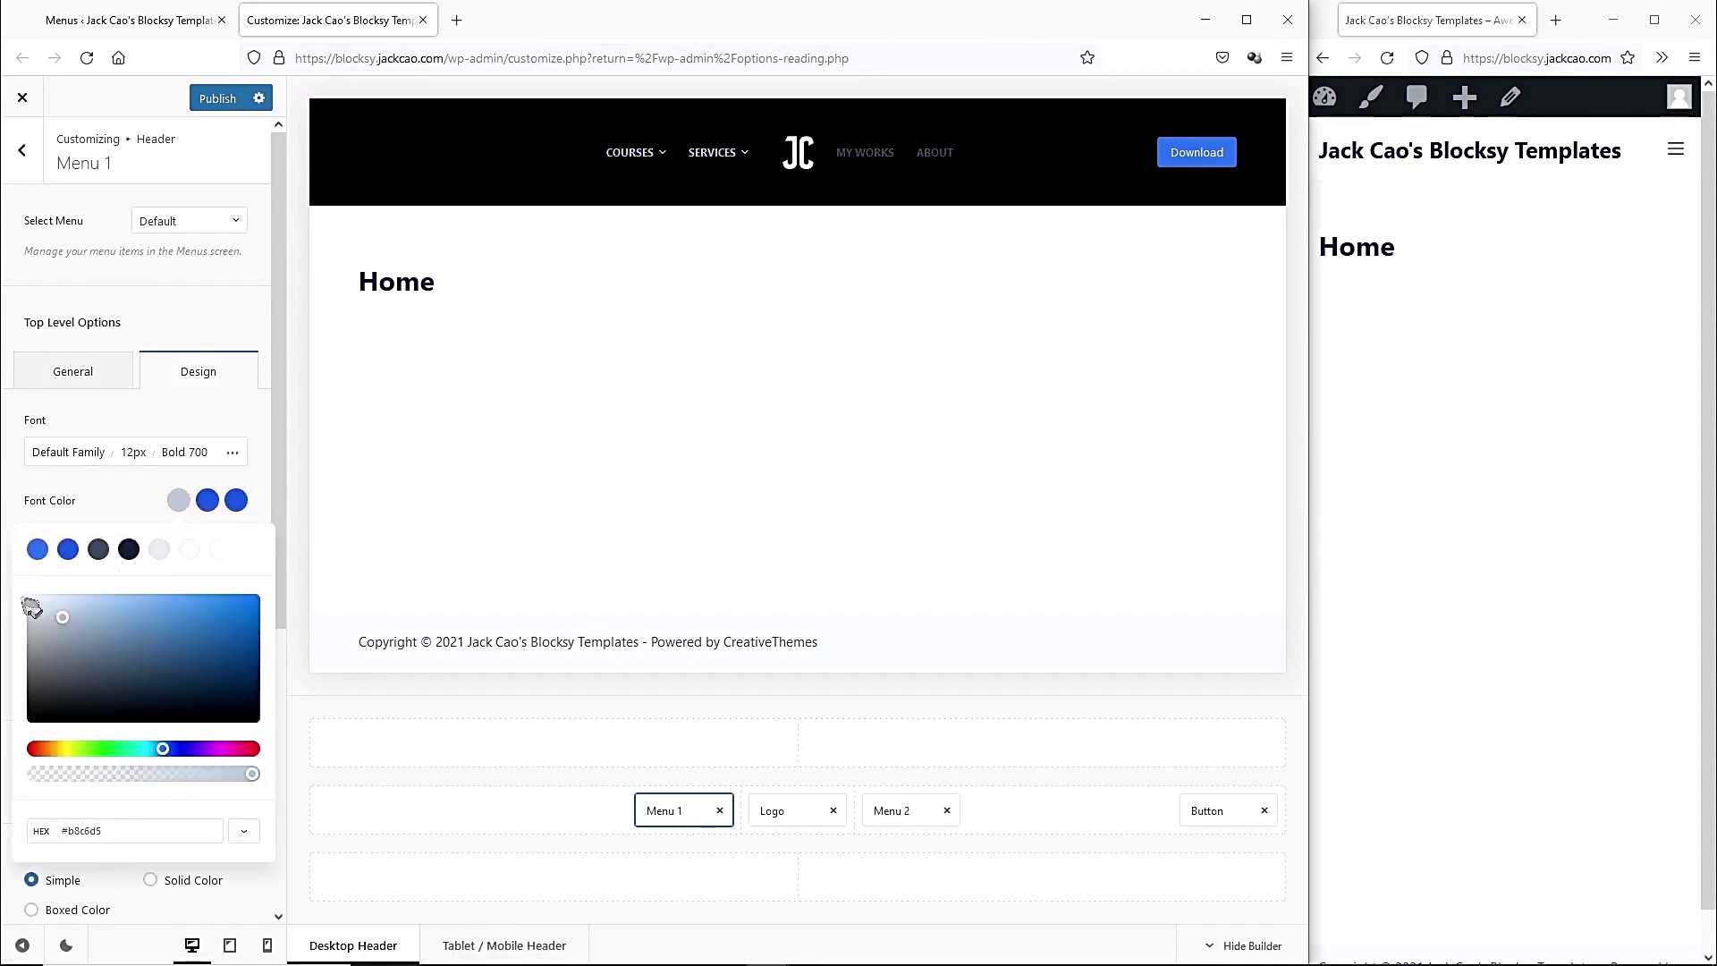
drag(46, 608, 27, 594)
click(207, 501)
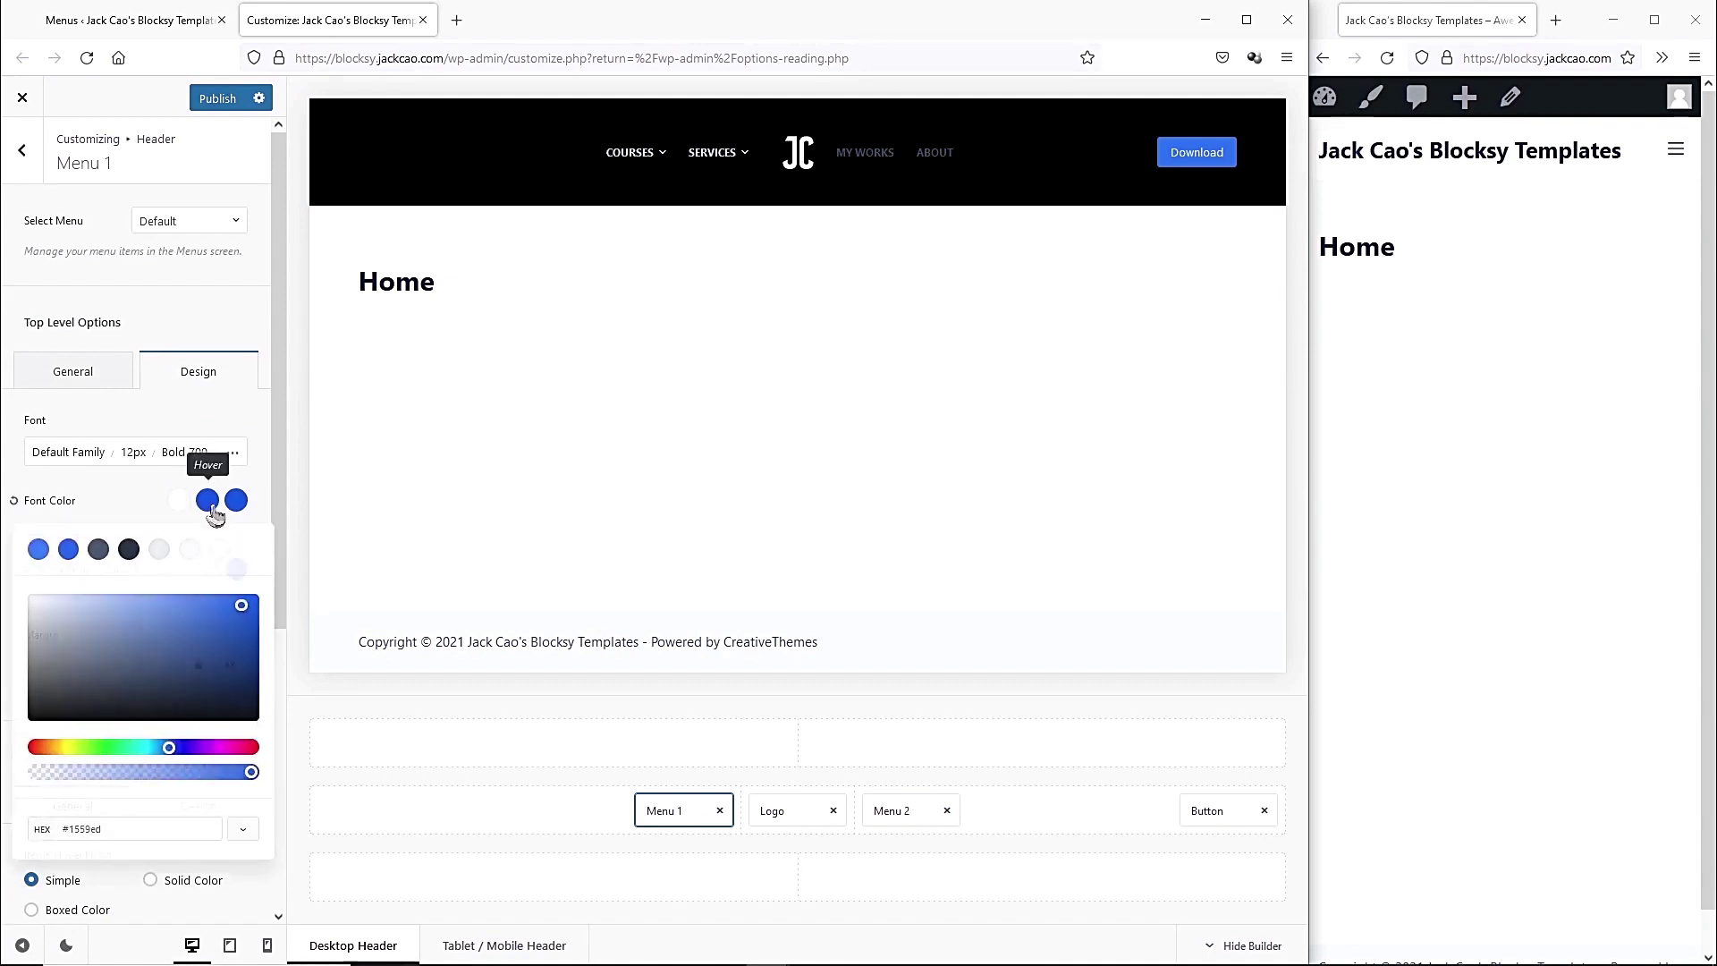
drag(104, 831, 90, 832)
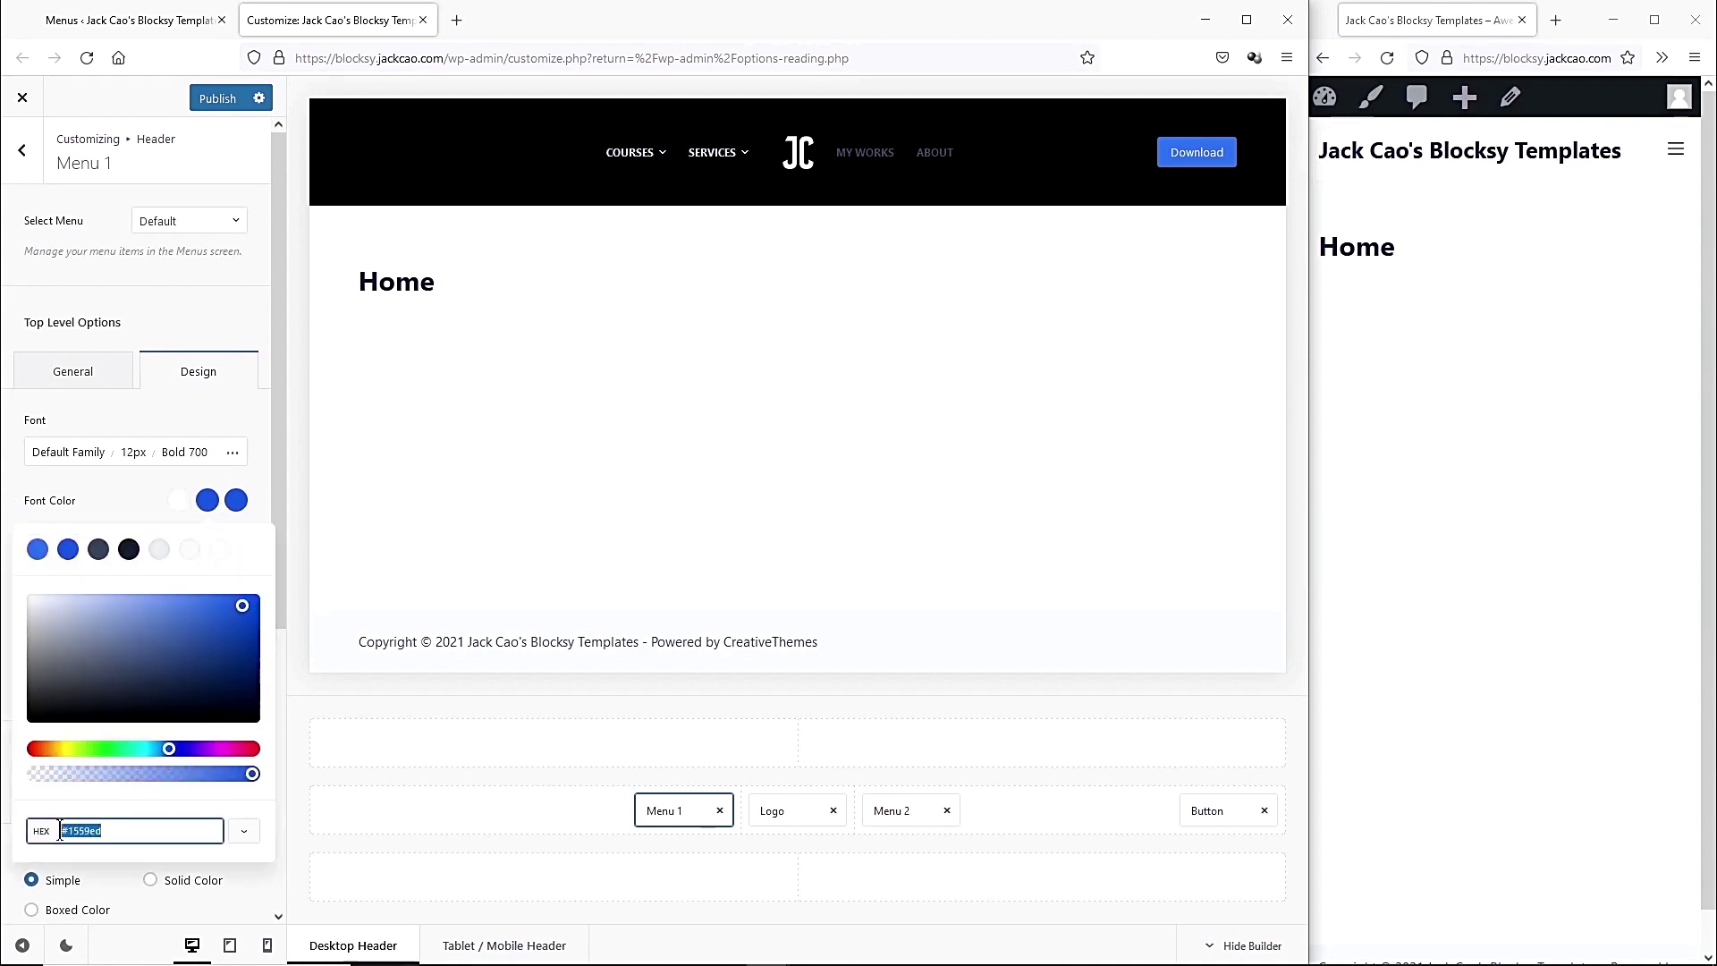
text(#e1a87a)
mouse_move(651, 168)
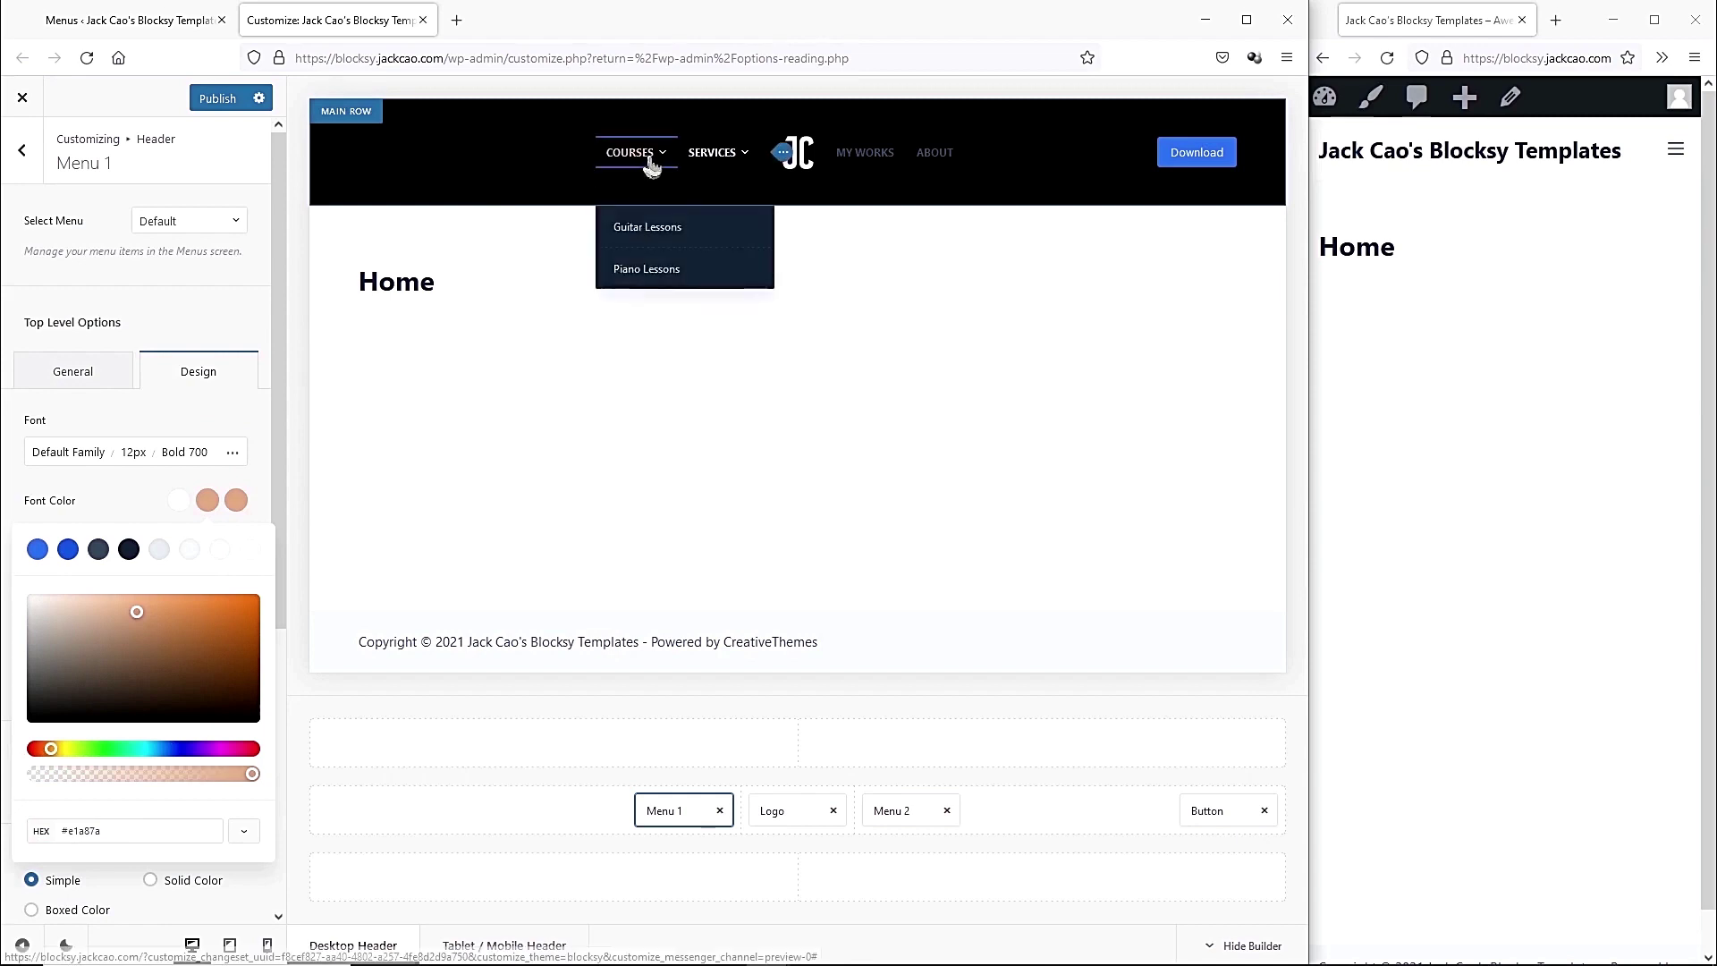
mouse_move(729, 163)
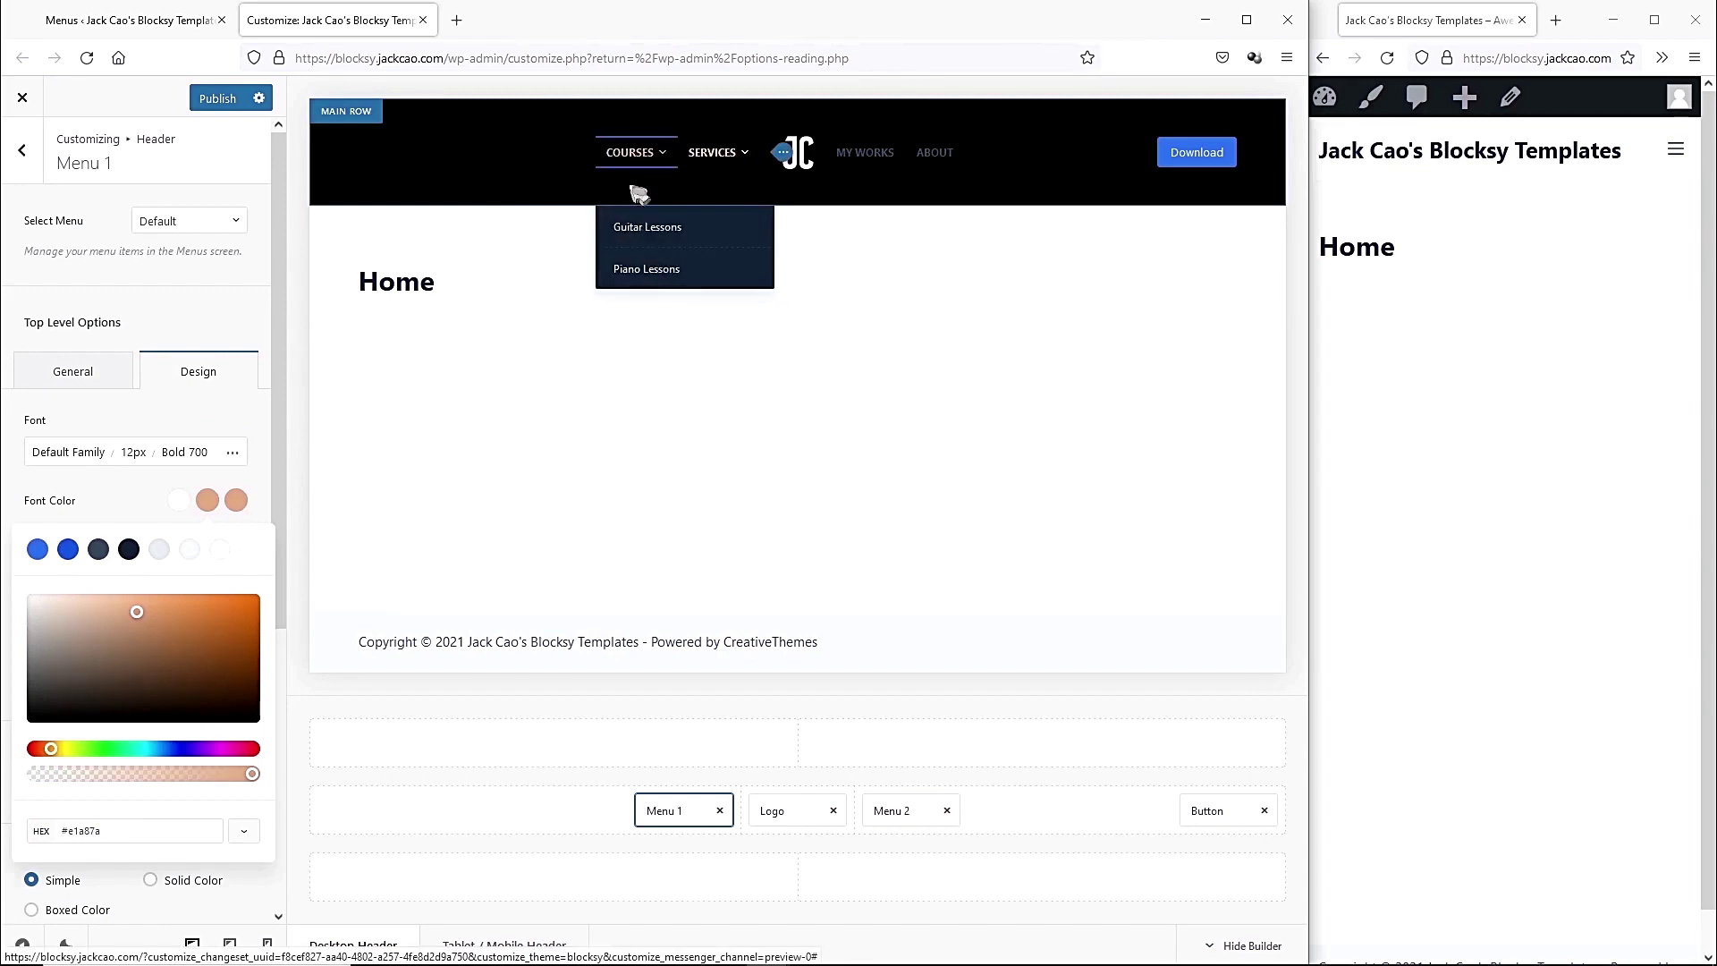
click(213, 422)
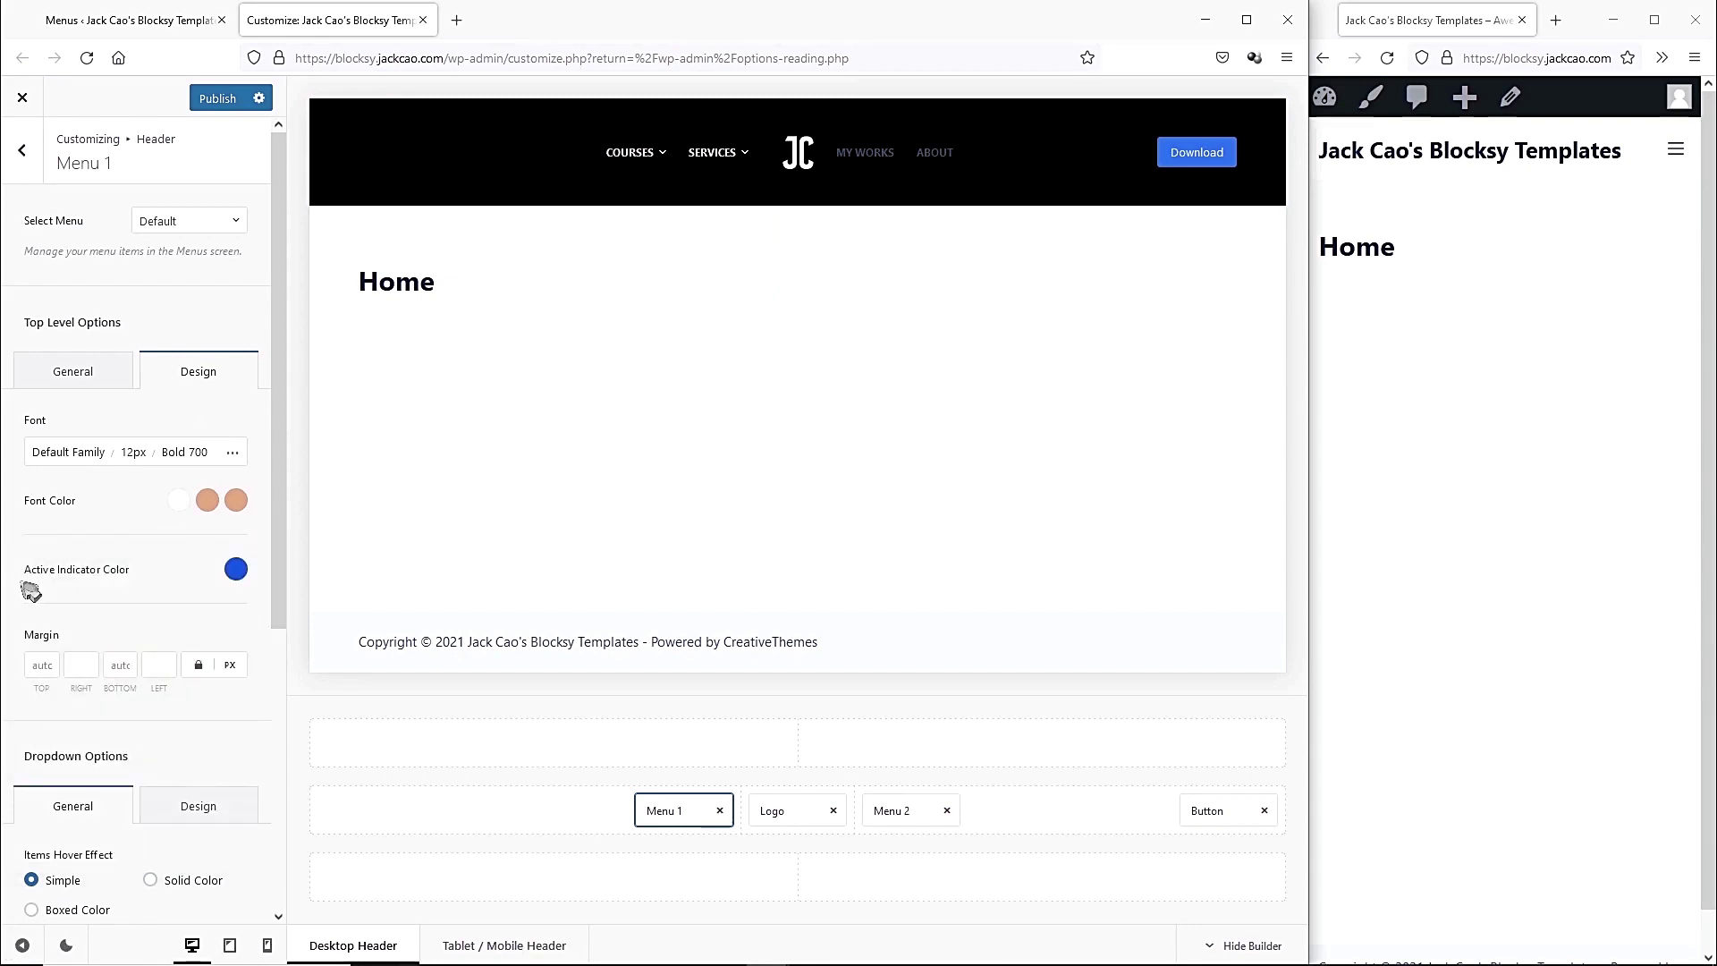
Set Menu 1's active indicator colour to the same peach #e1a87a.
click(235, 569)
drag(102, 900, 64, 899)
key(ctrl+v)
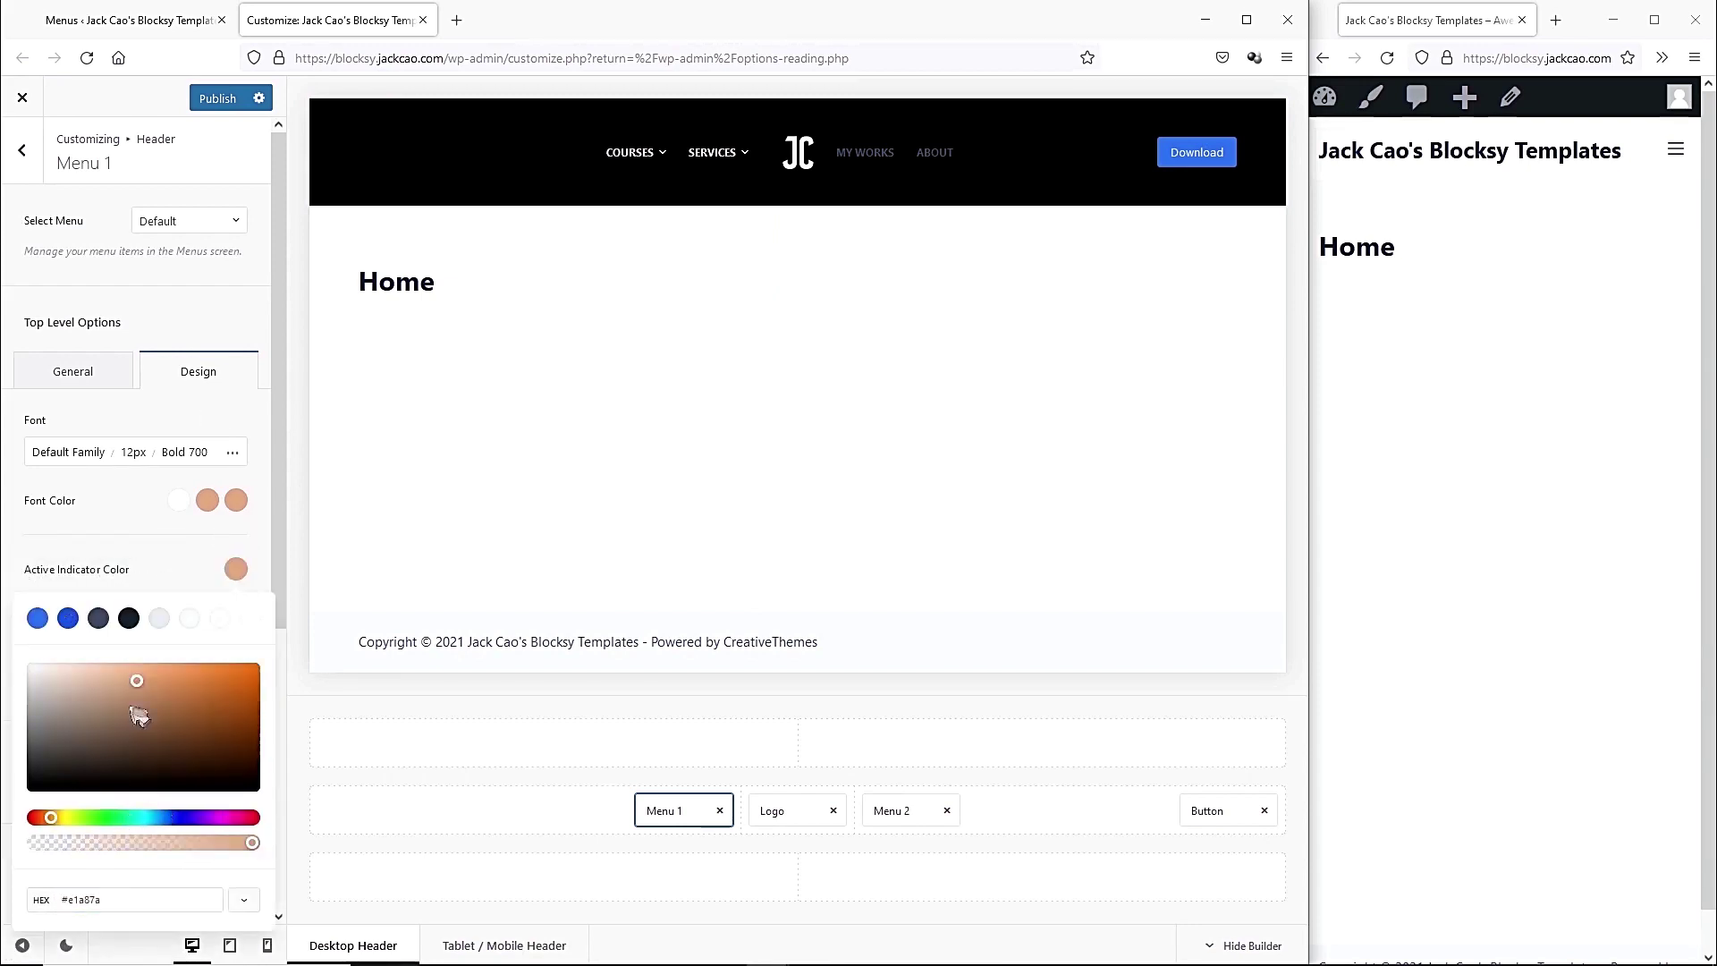
click(146, 529)
mouse_move(728, 154)
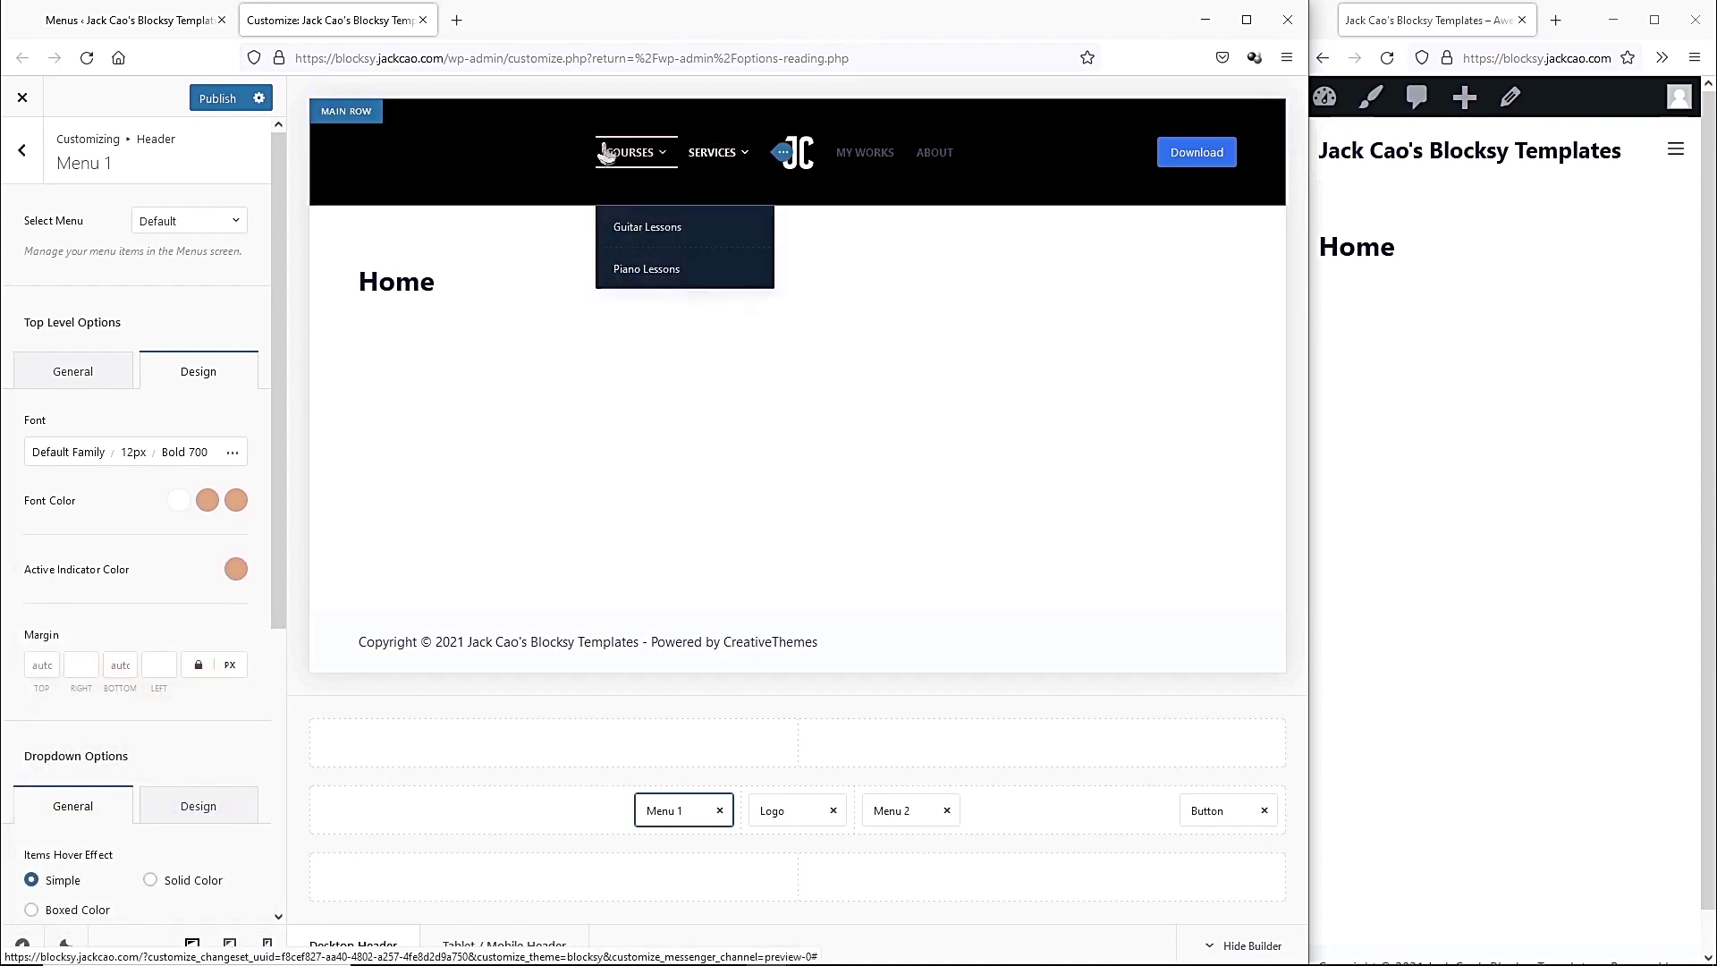
mouse_move(629, 152)
scroll(184, 498, down, 5)
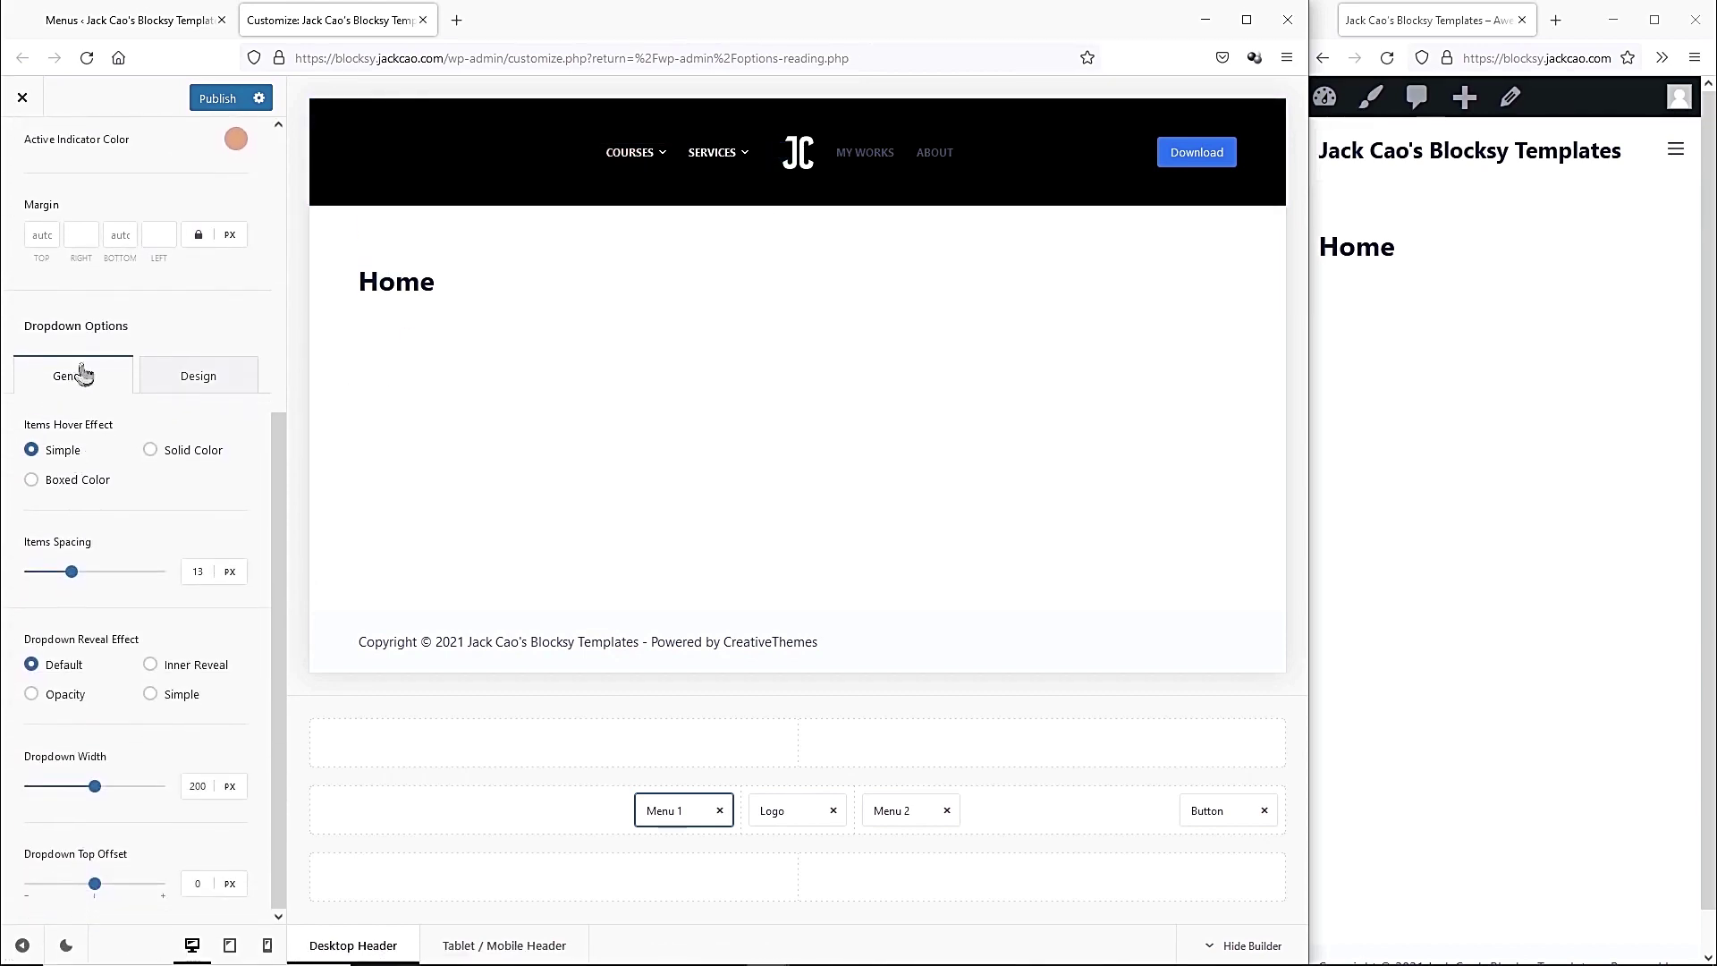
Give Menu 1's dropdown items a peach #e1a87a background.
click(190, 378)
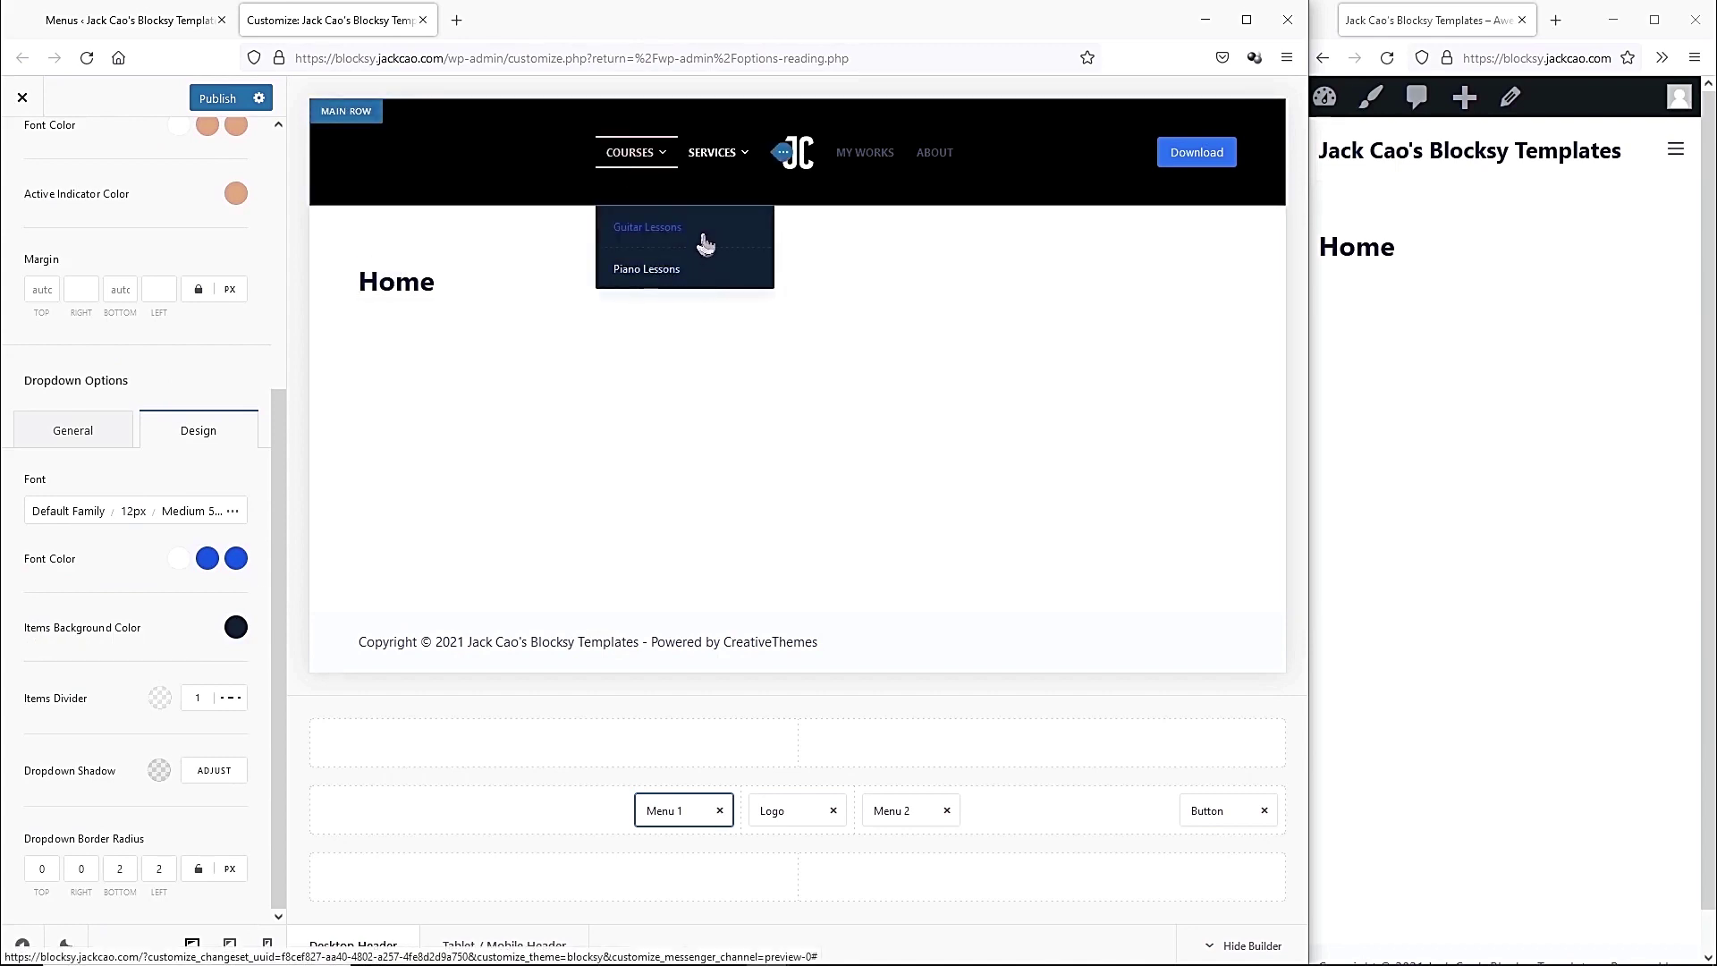
click(236, 627)
drag(114, 573, 46, 573)
key(ctrl+v)
mouse_move(631, 154)
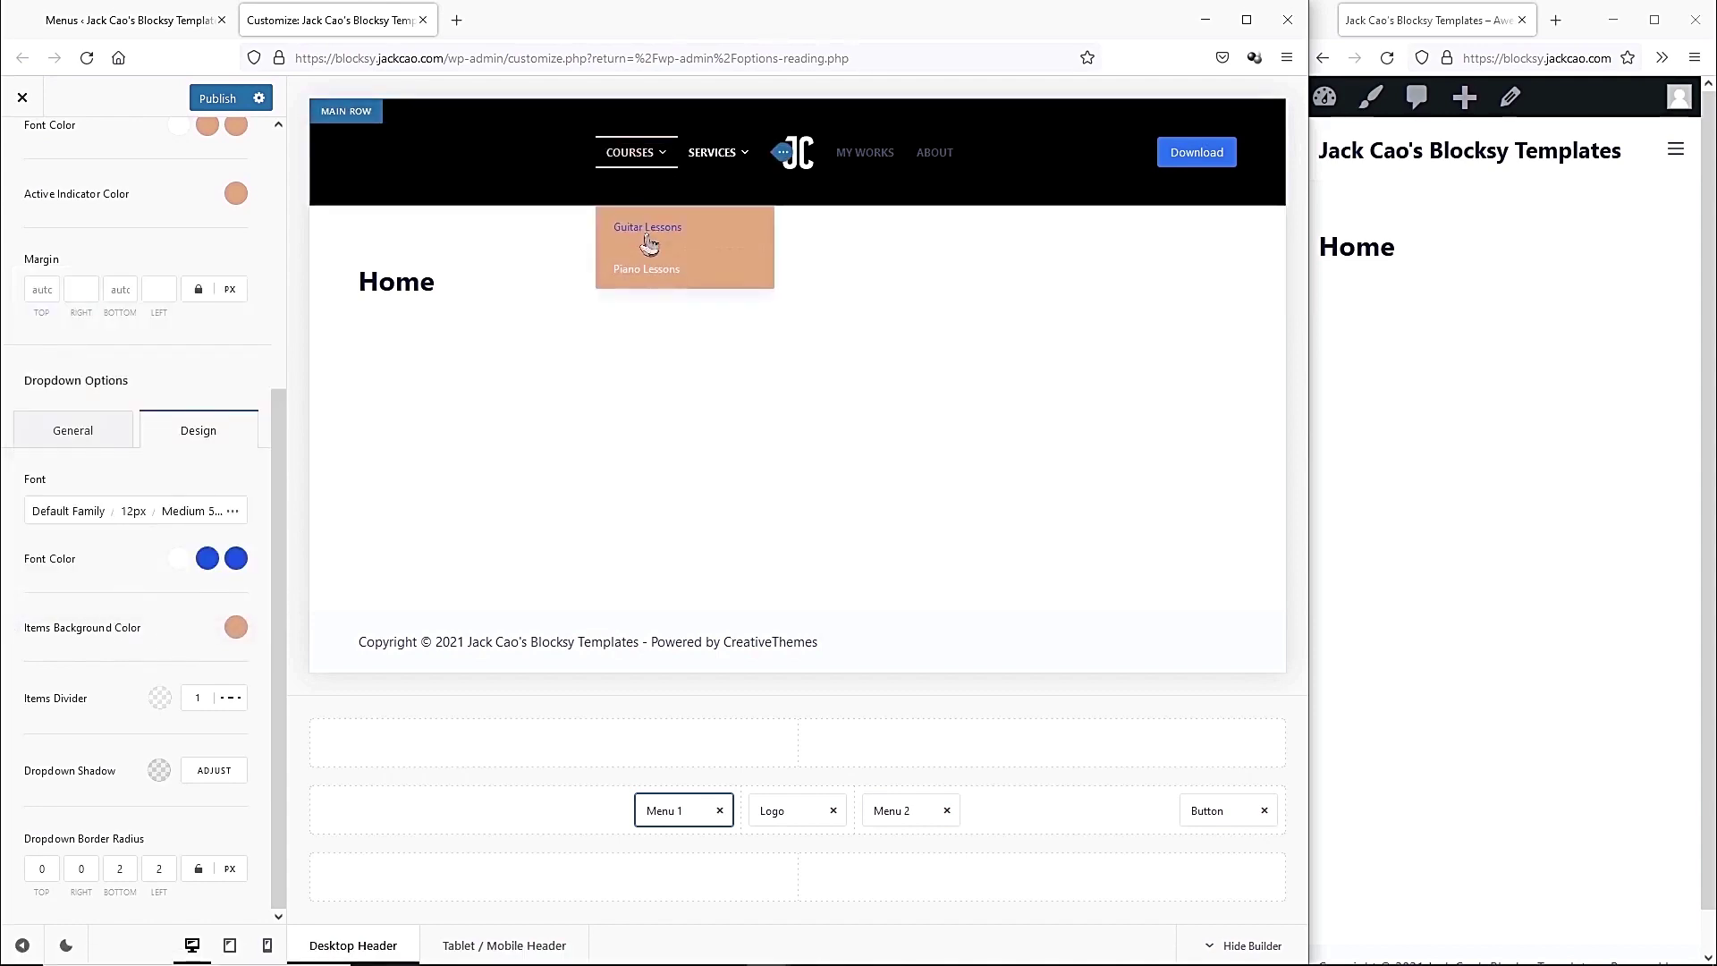
Set the dropdown font colour to light #fafafa with a brown #aa7448 hover.
click(208, 558)
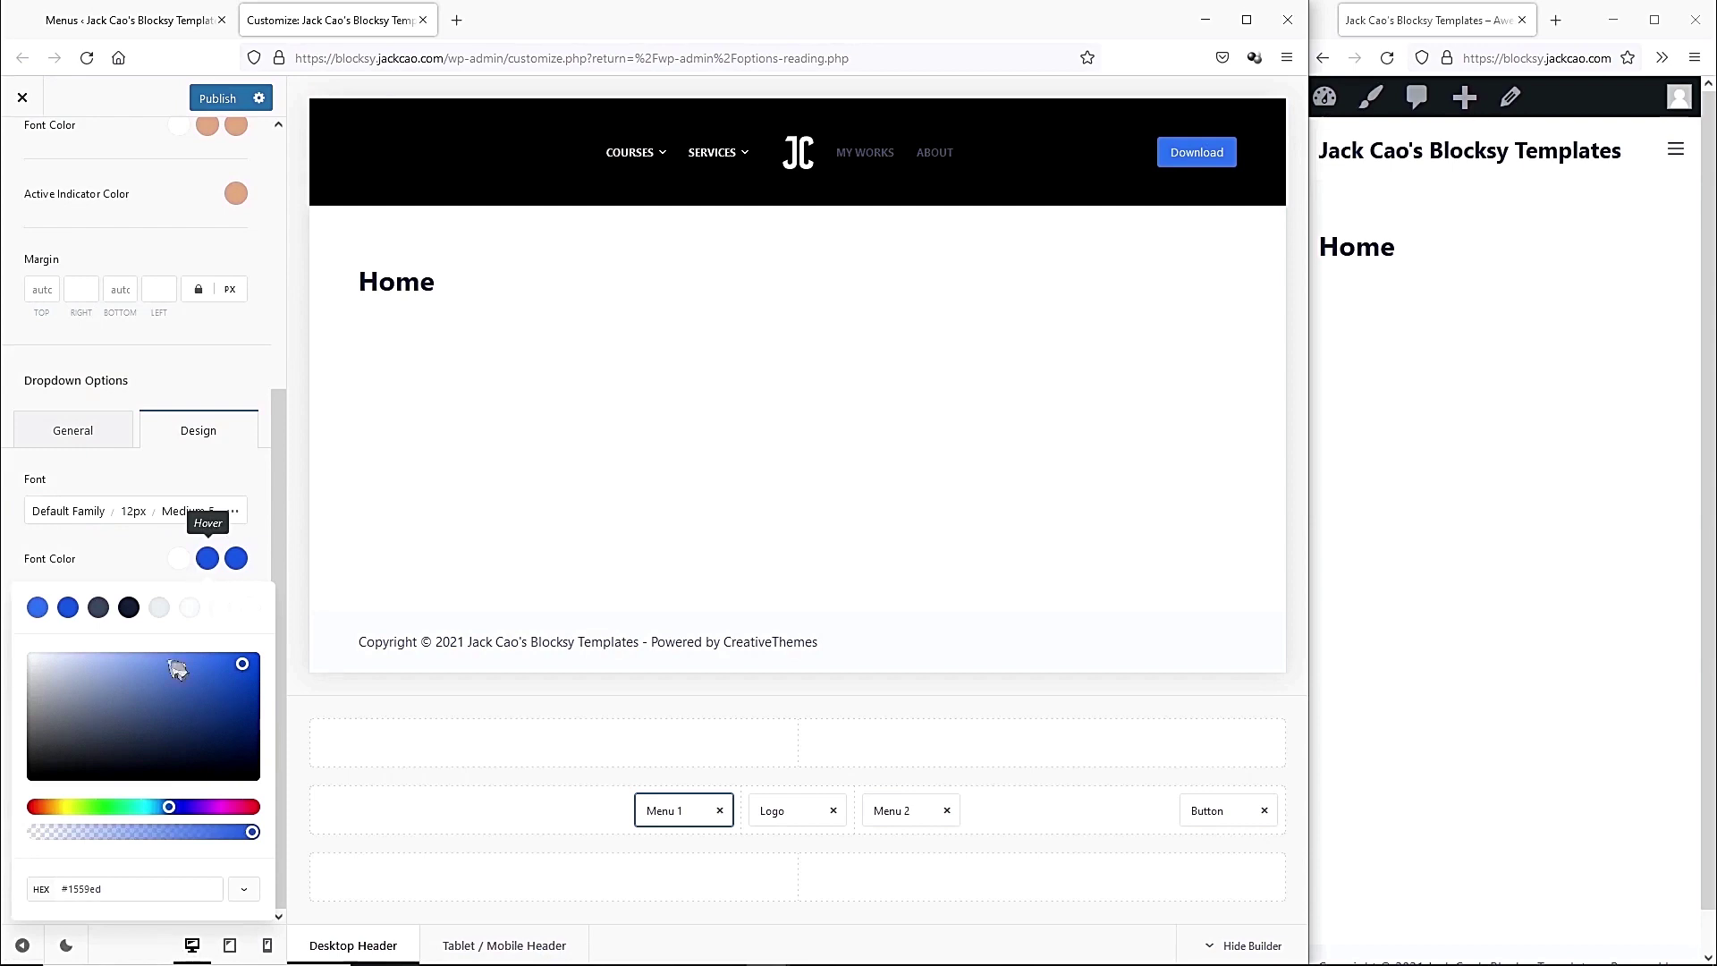
drag(115, 890, 60, 897)
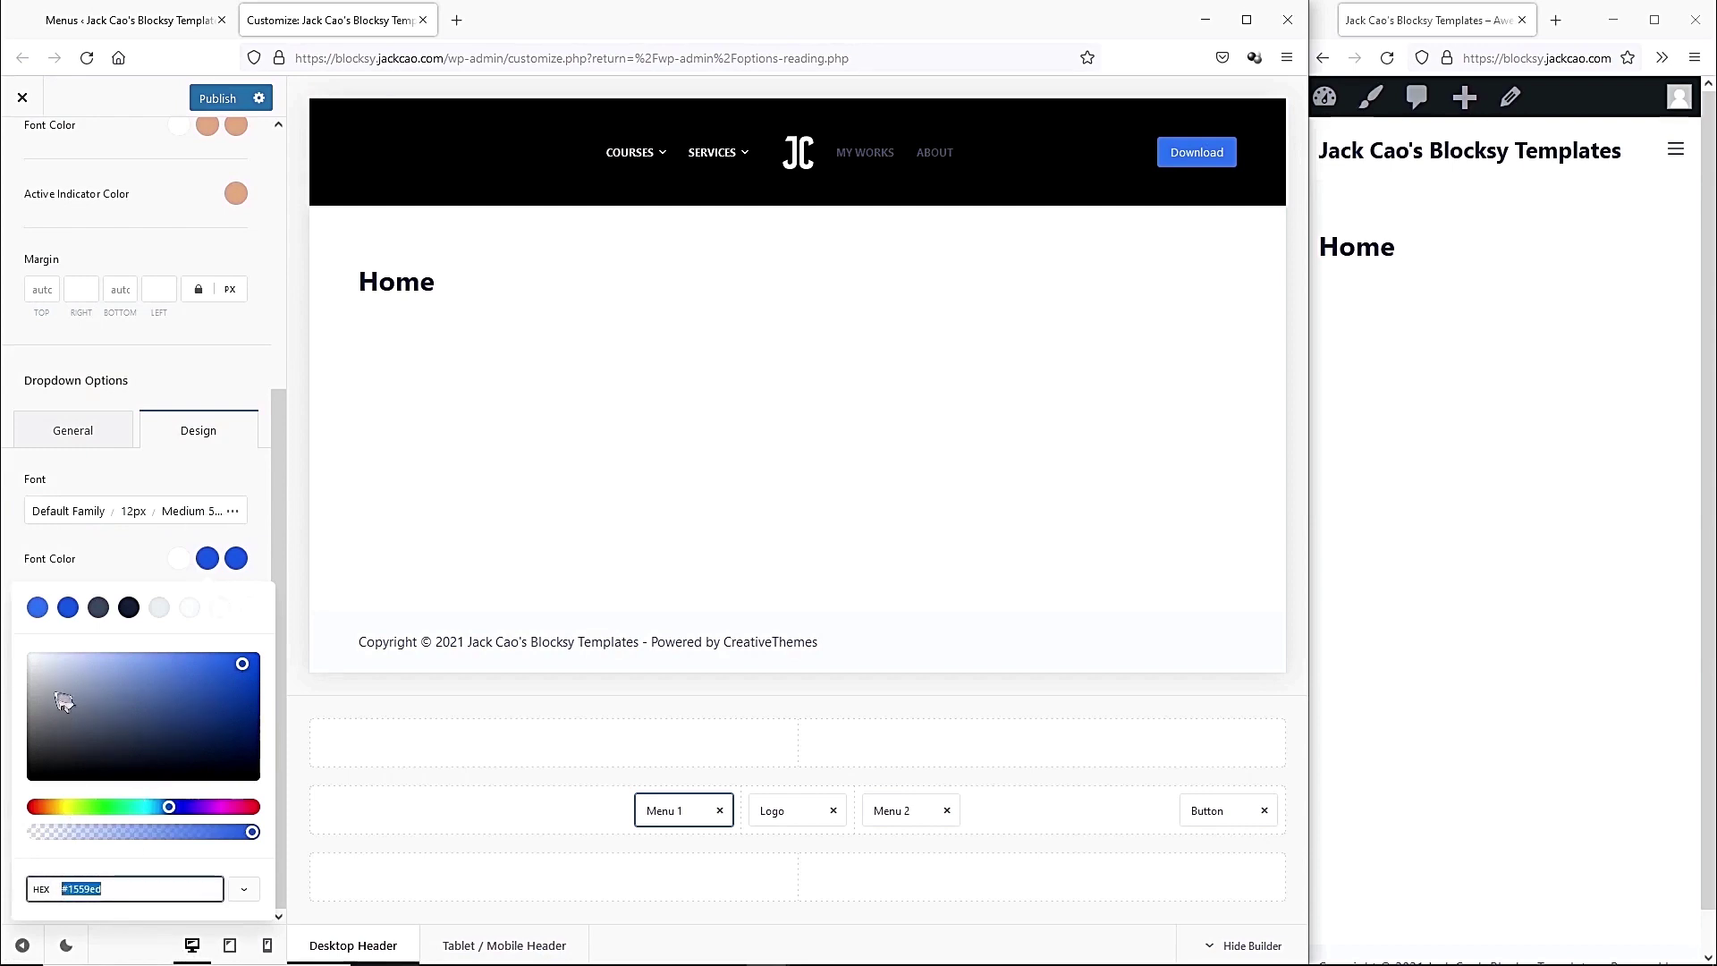
text(#fafafa)
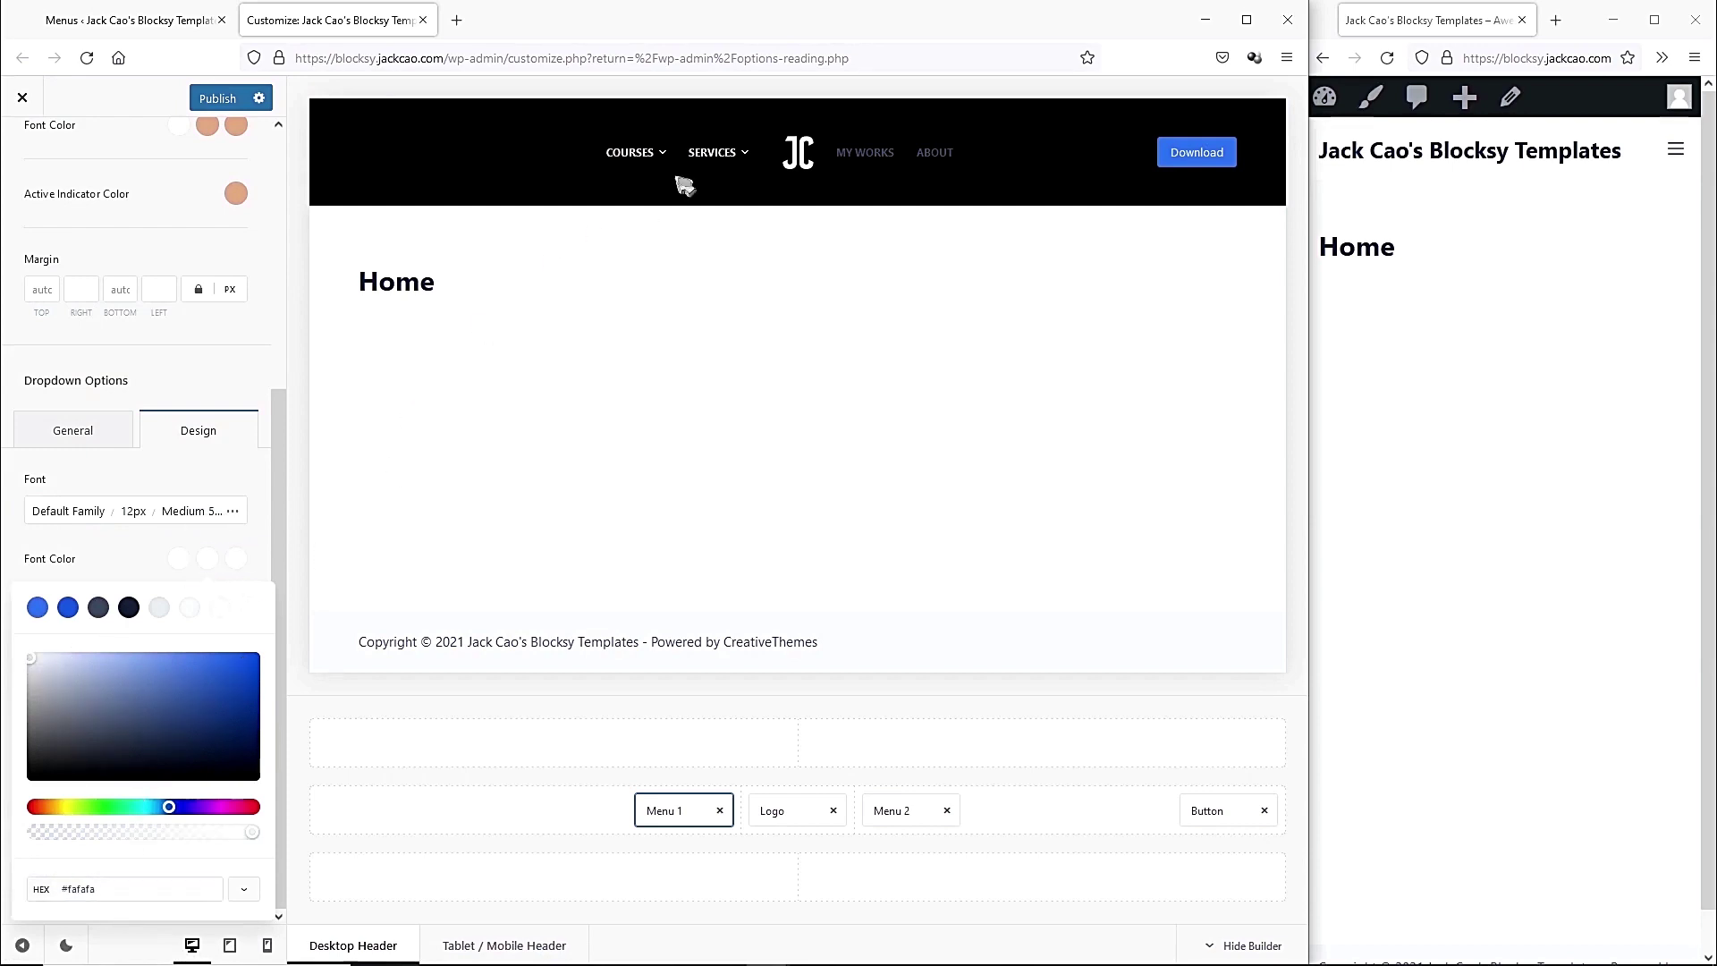
drag(103, 891, 62, 895)
text(#e1a87a)
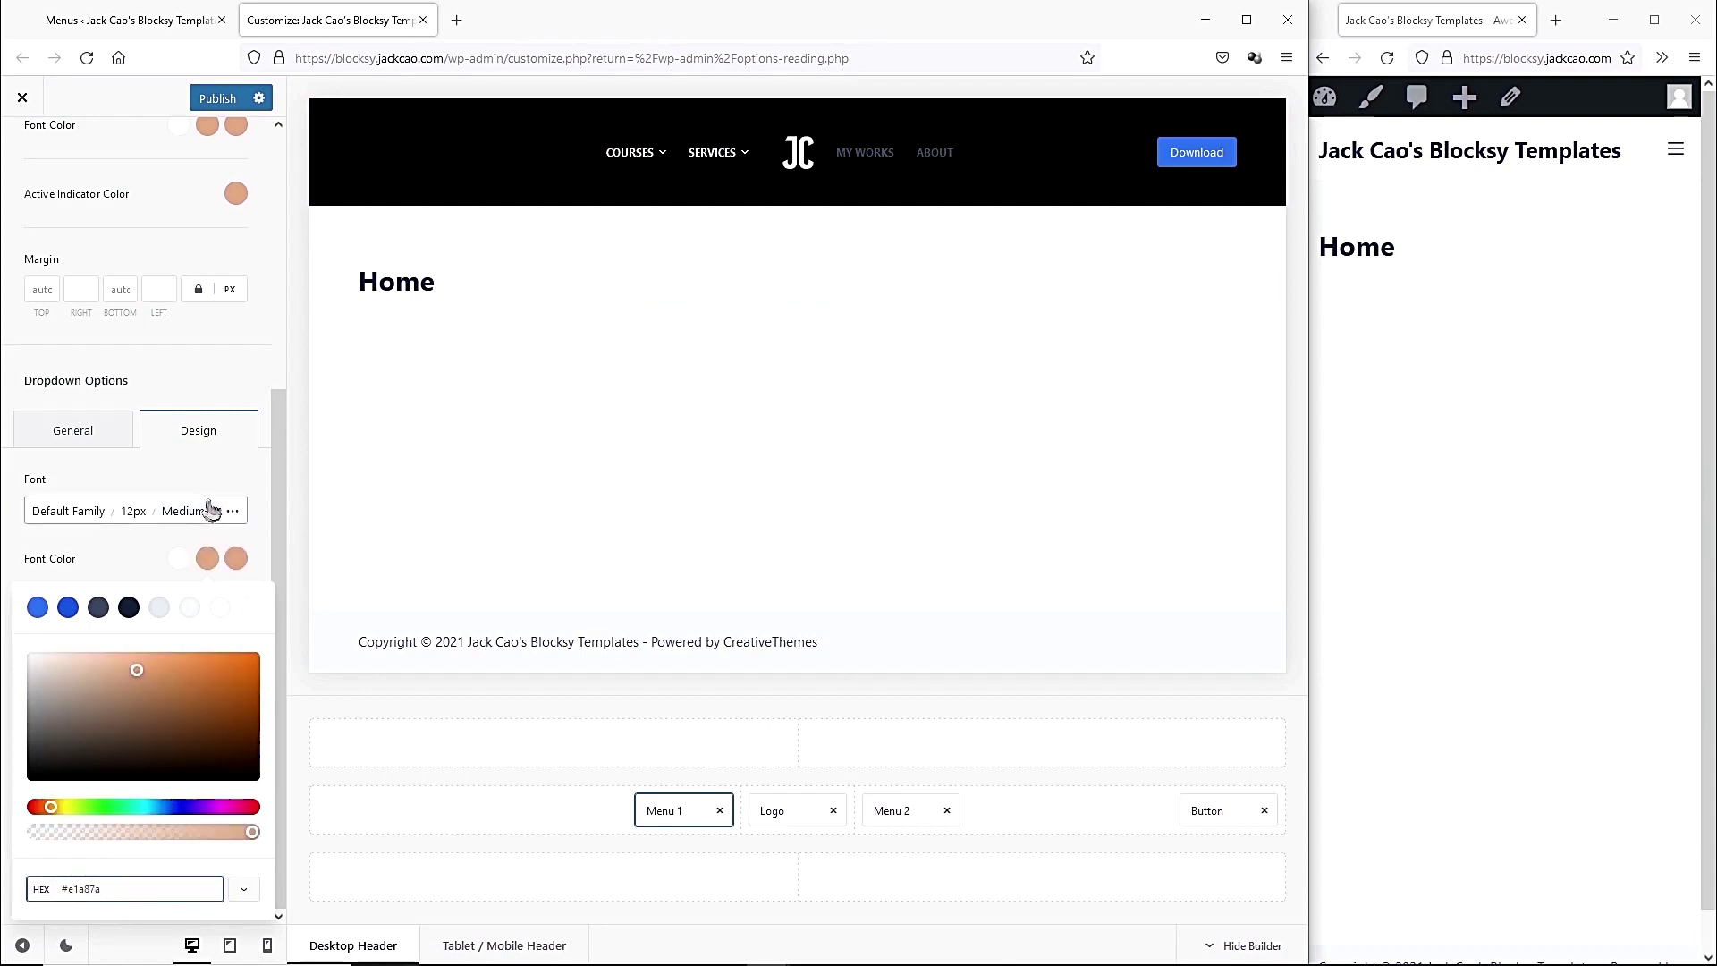
mouse_move(140, 687)
mouse_down()
mouse_move(129, 711)
mouse_move(124, 690)
mouse_move(165, 697)
mouse_up()
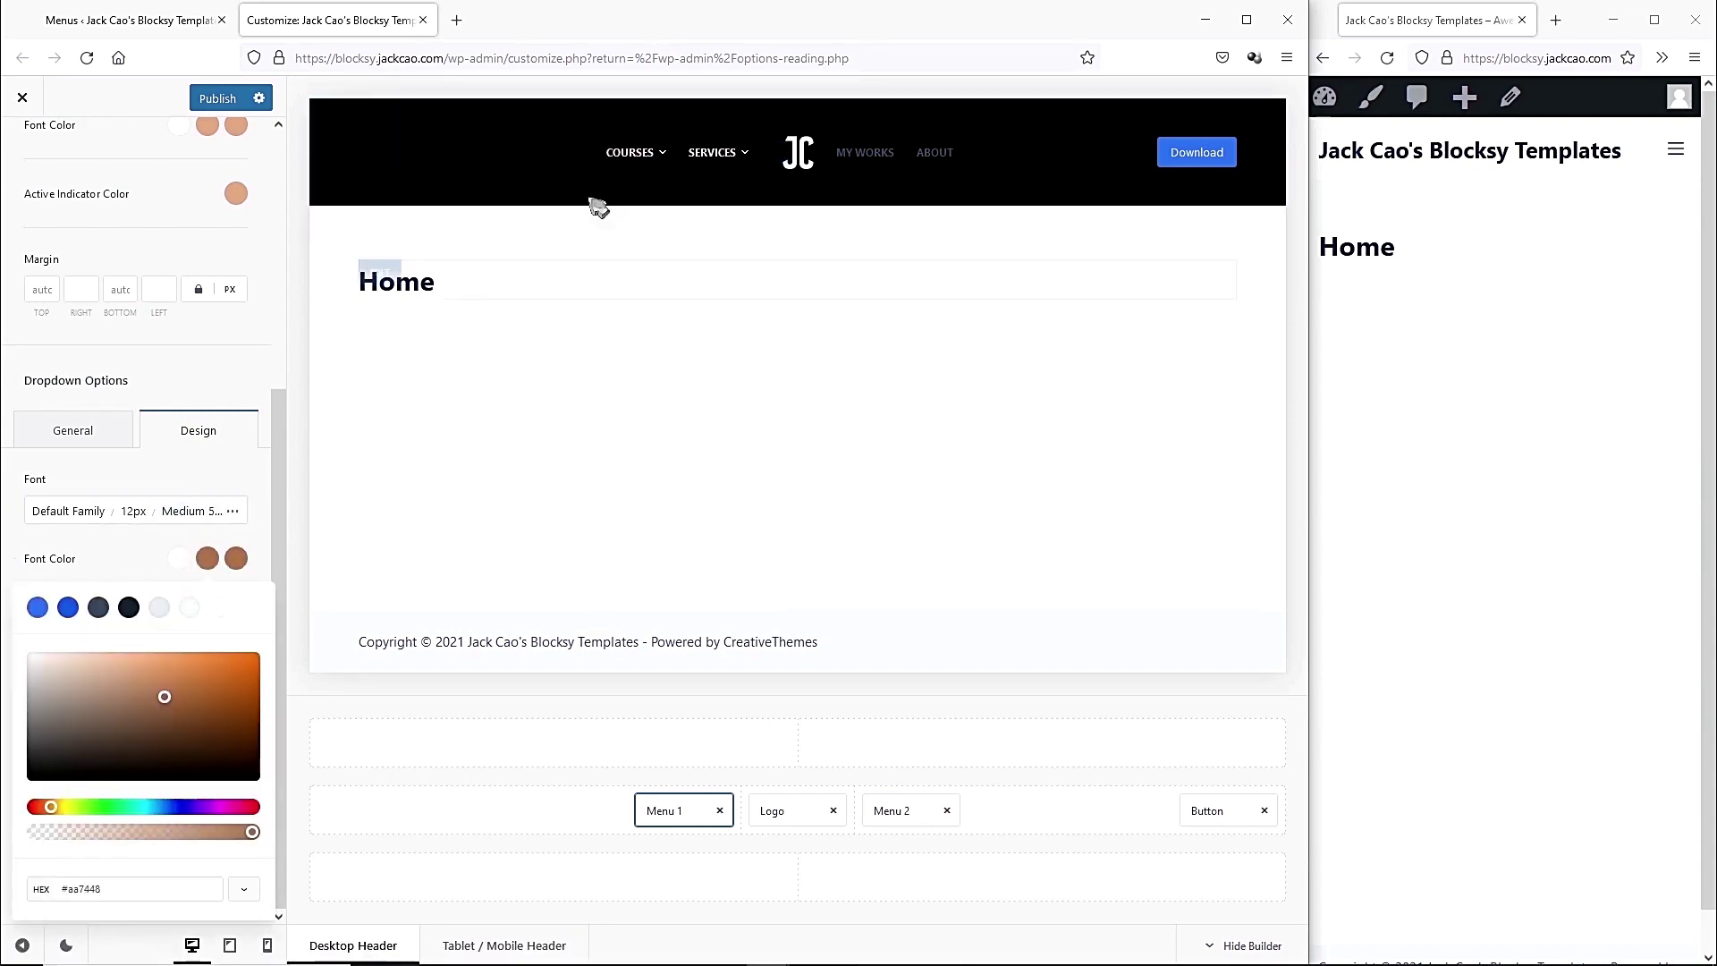
click(194, 579)
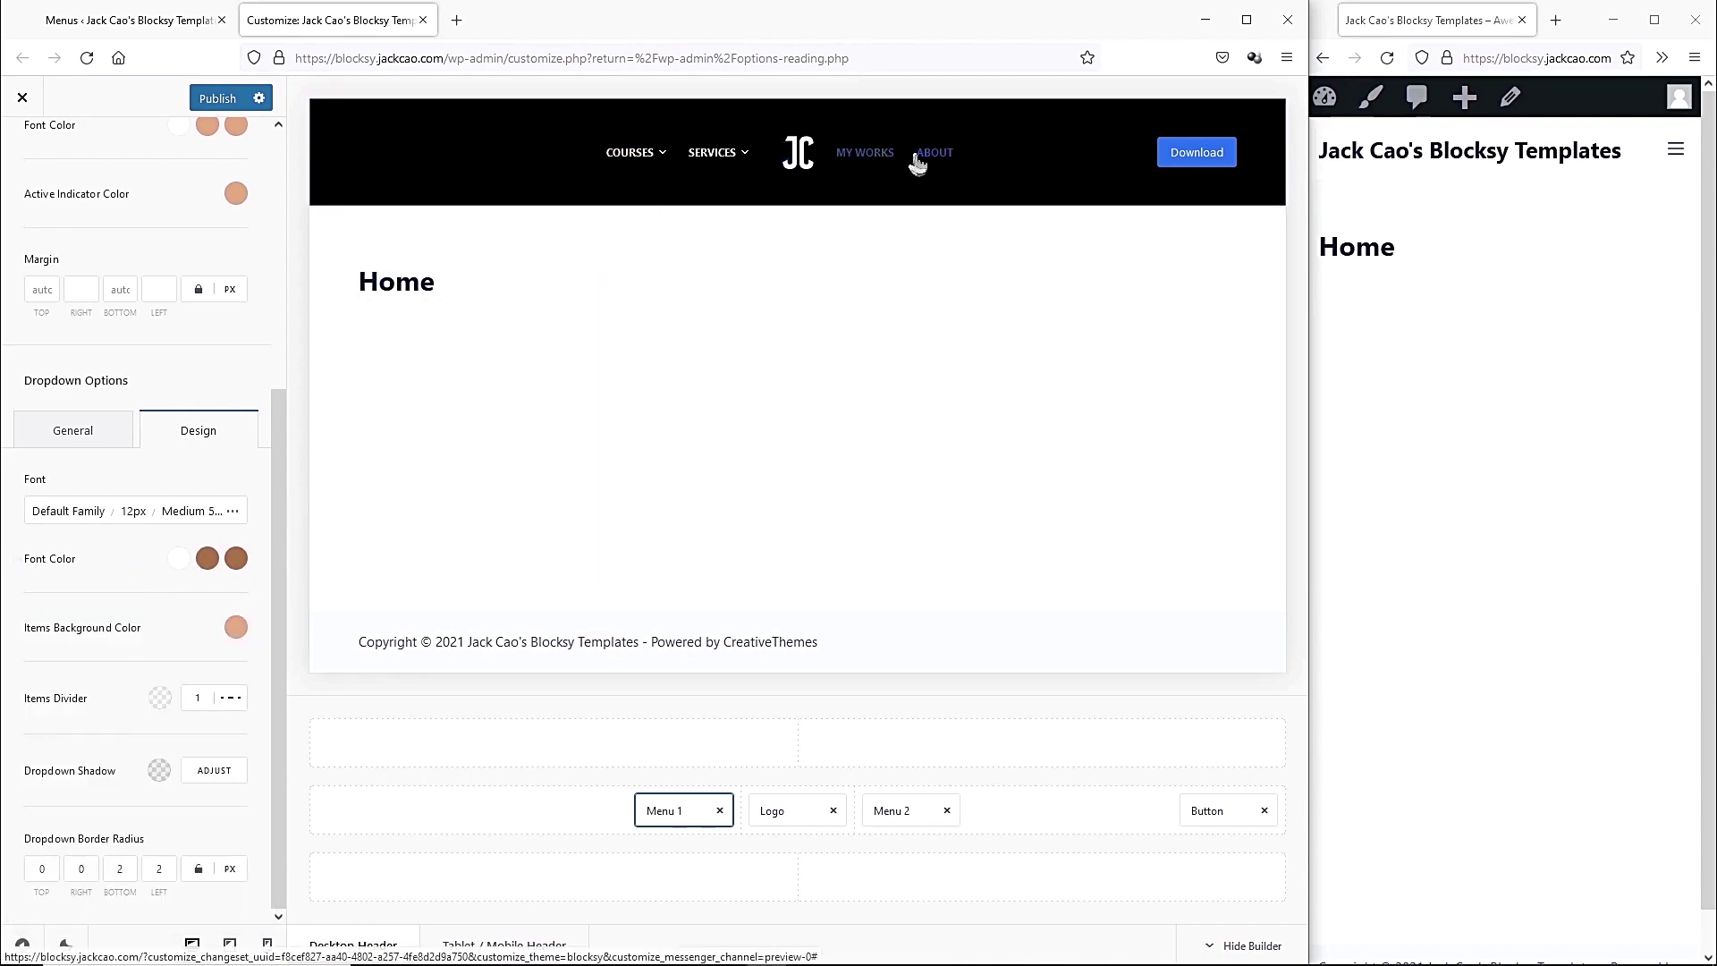
click(207, 558)
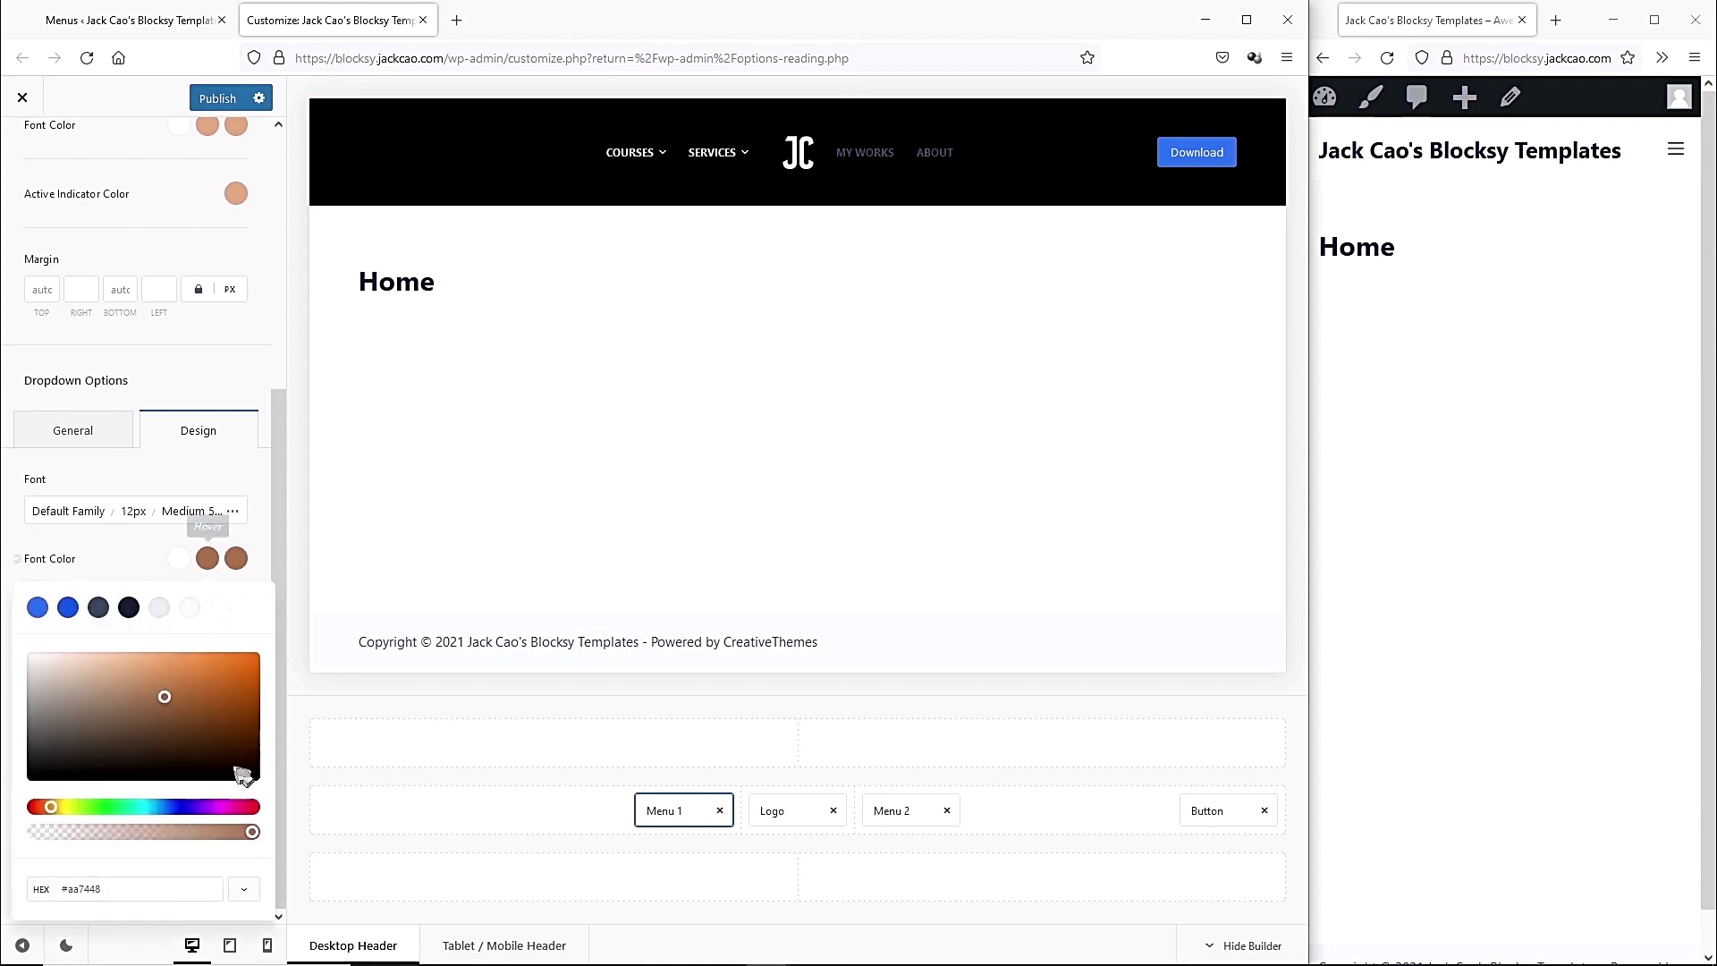
click(113, 885)
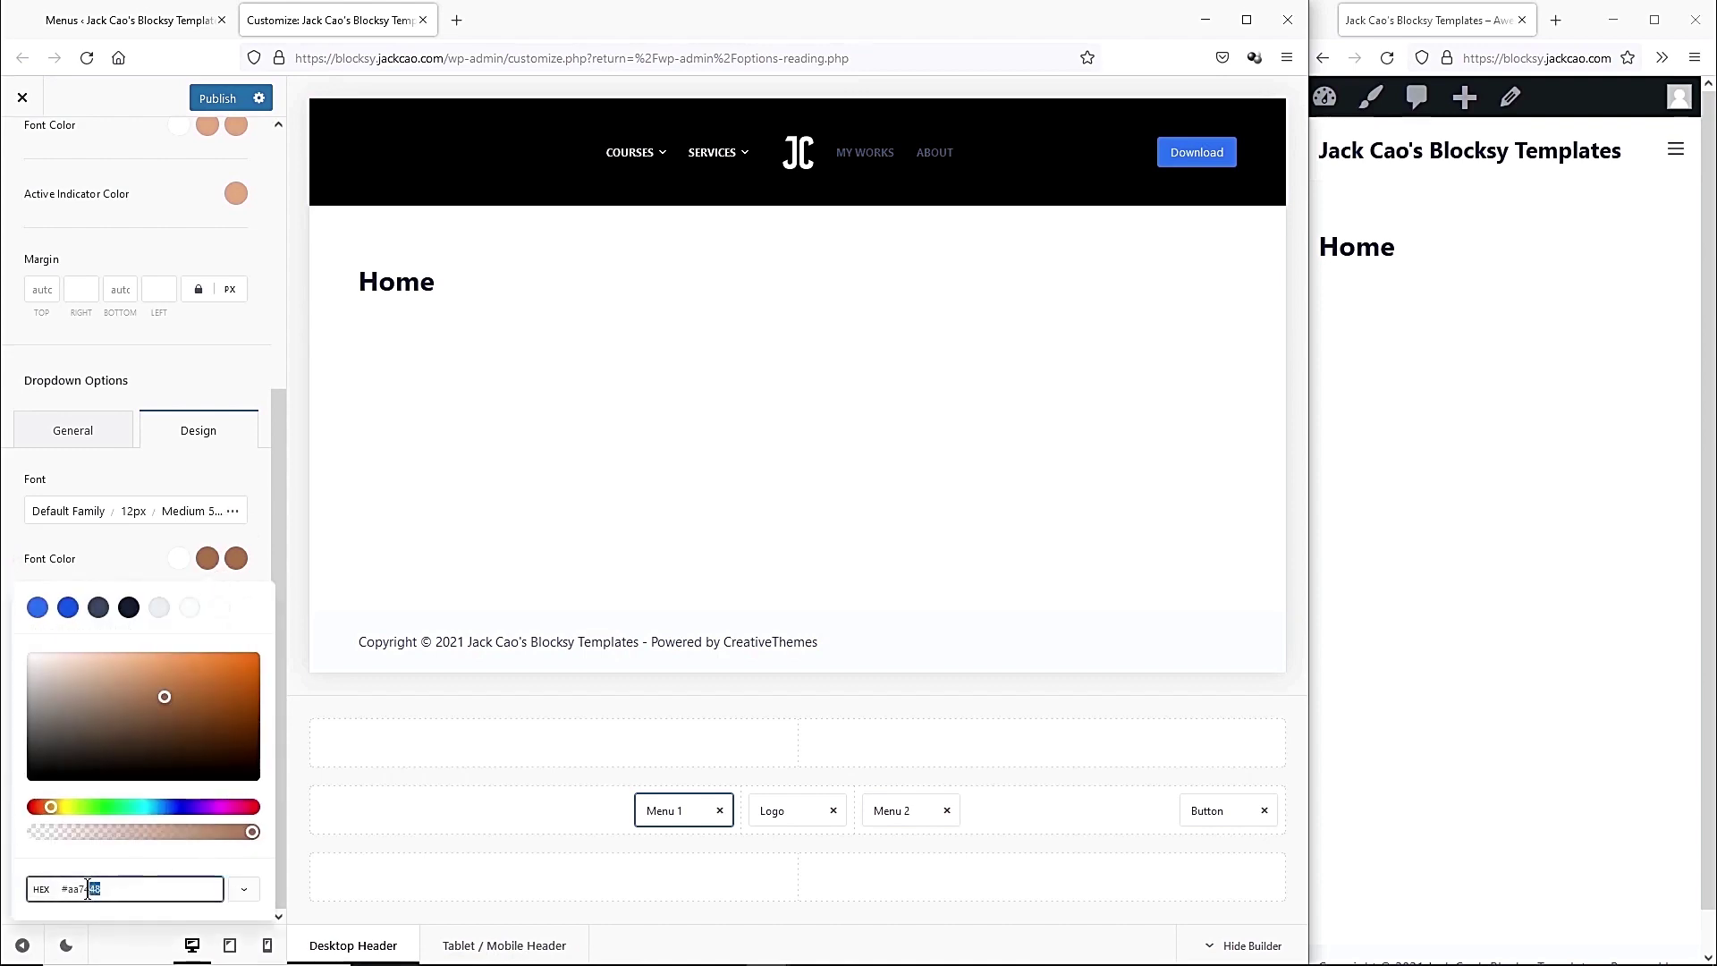
click(193, 590)
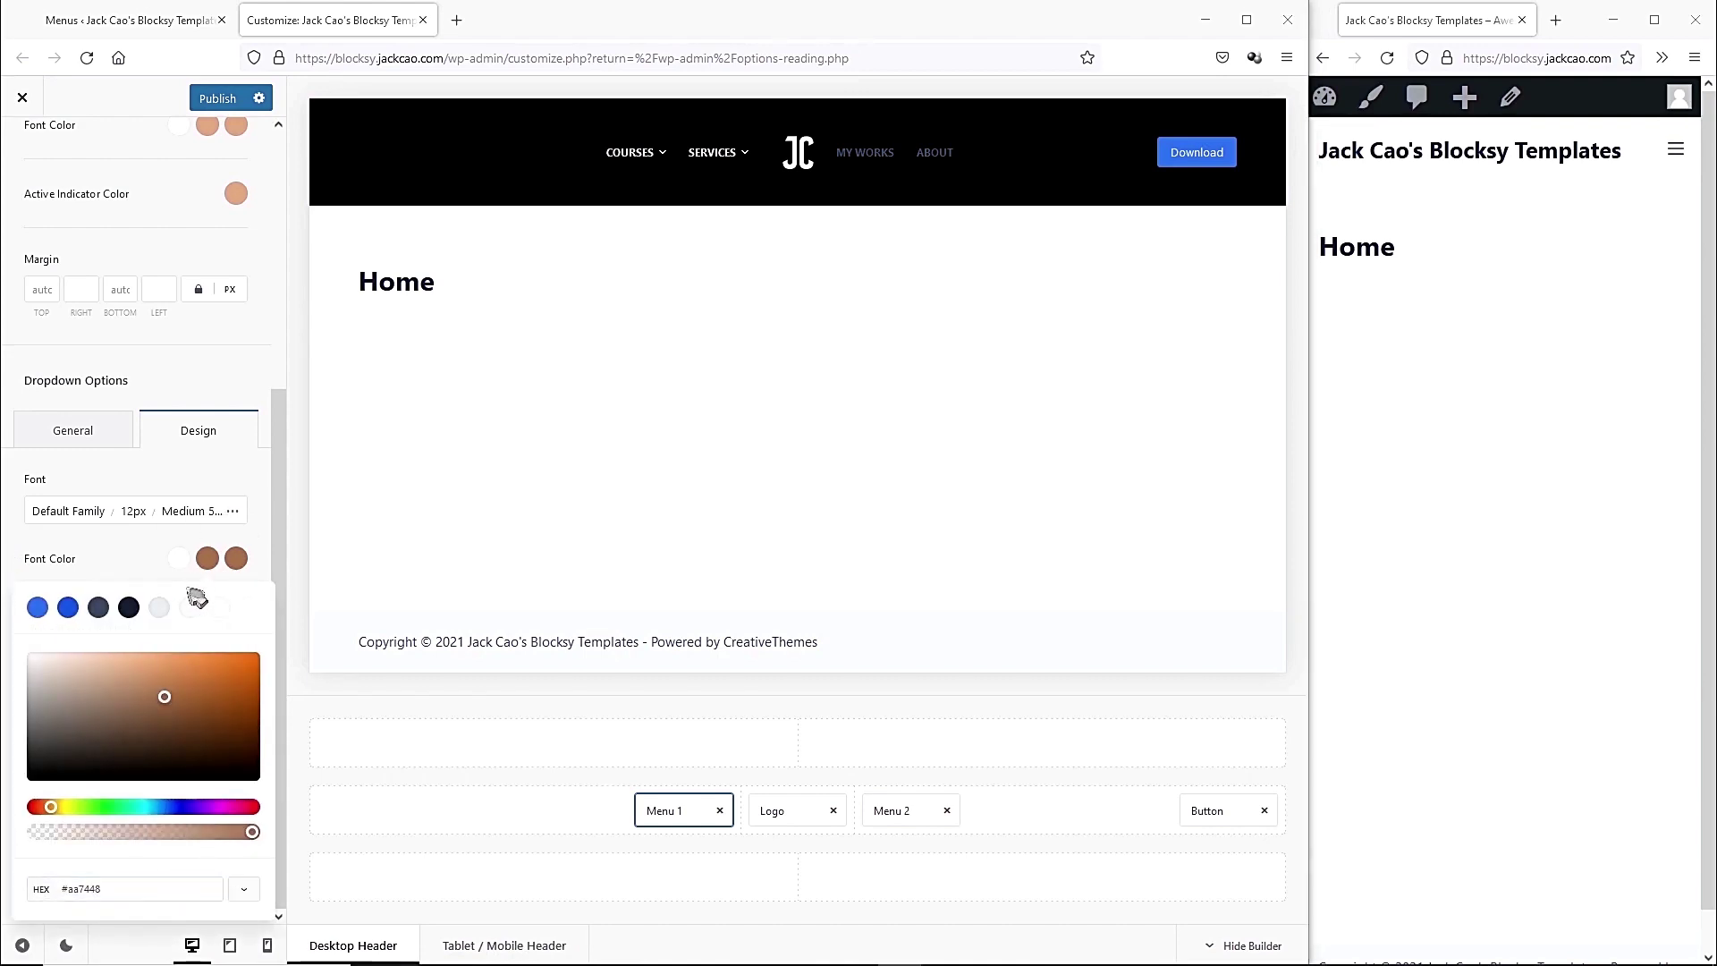
Give Menu 2 pale white text with a peach #e1a87a hover colour.
click(906, 812)
click(217, 378)
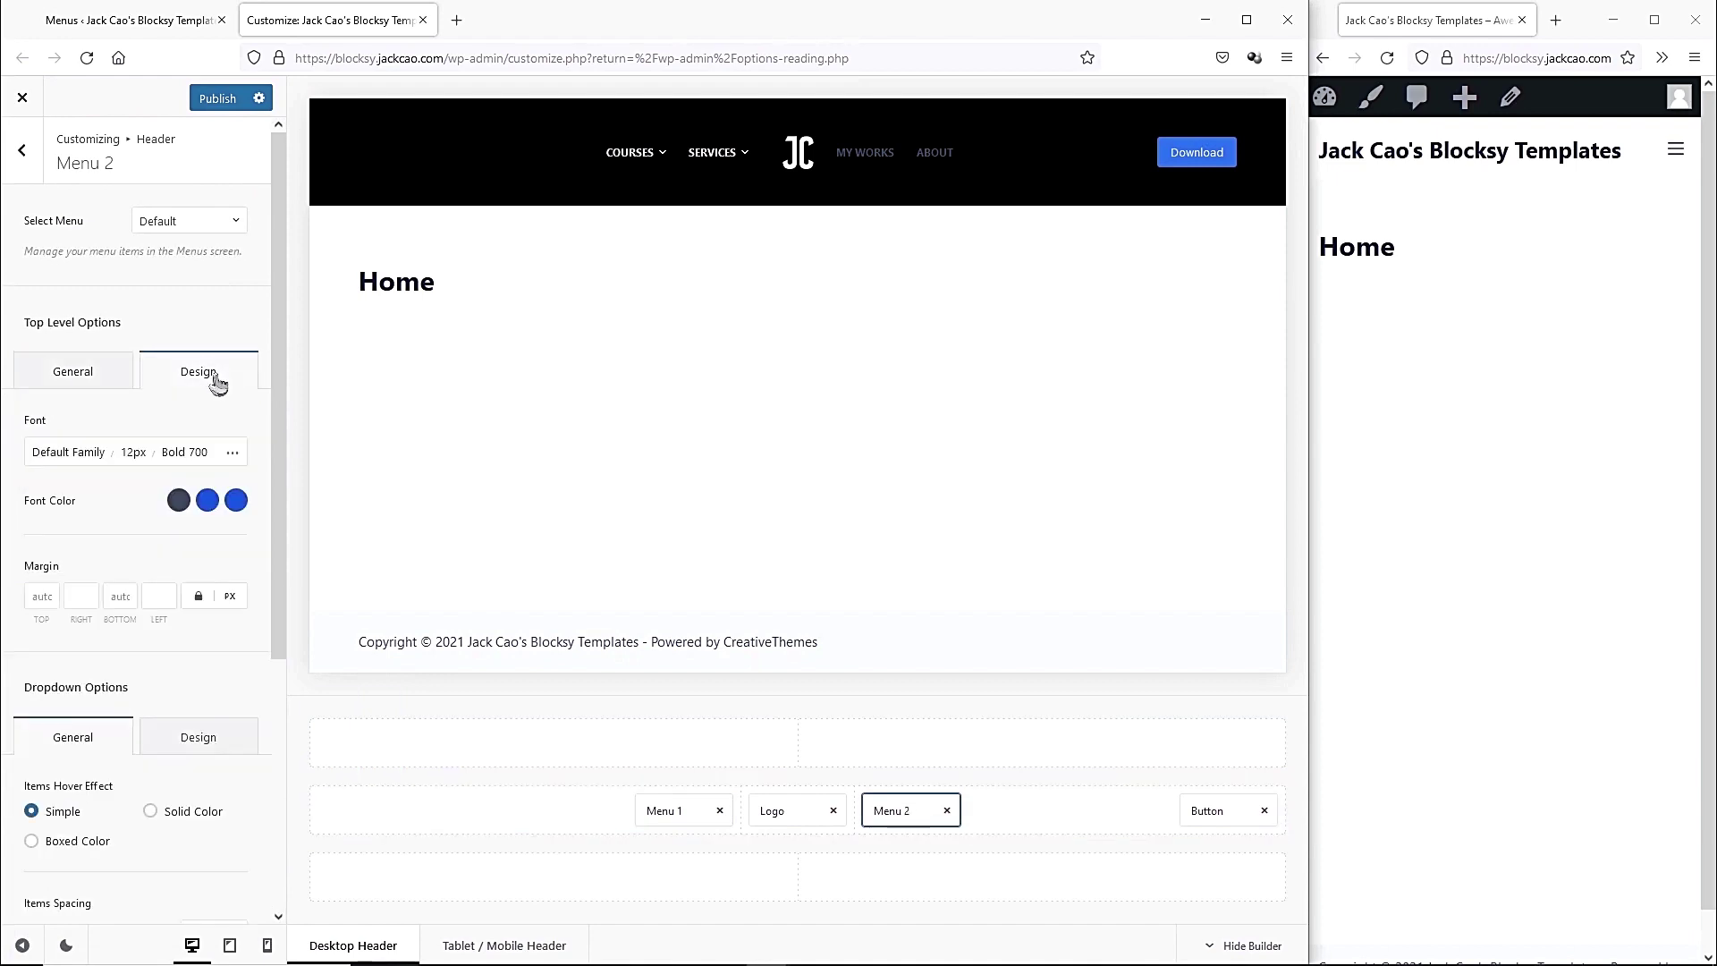
click(179, 501)
click(60, 607)
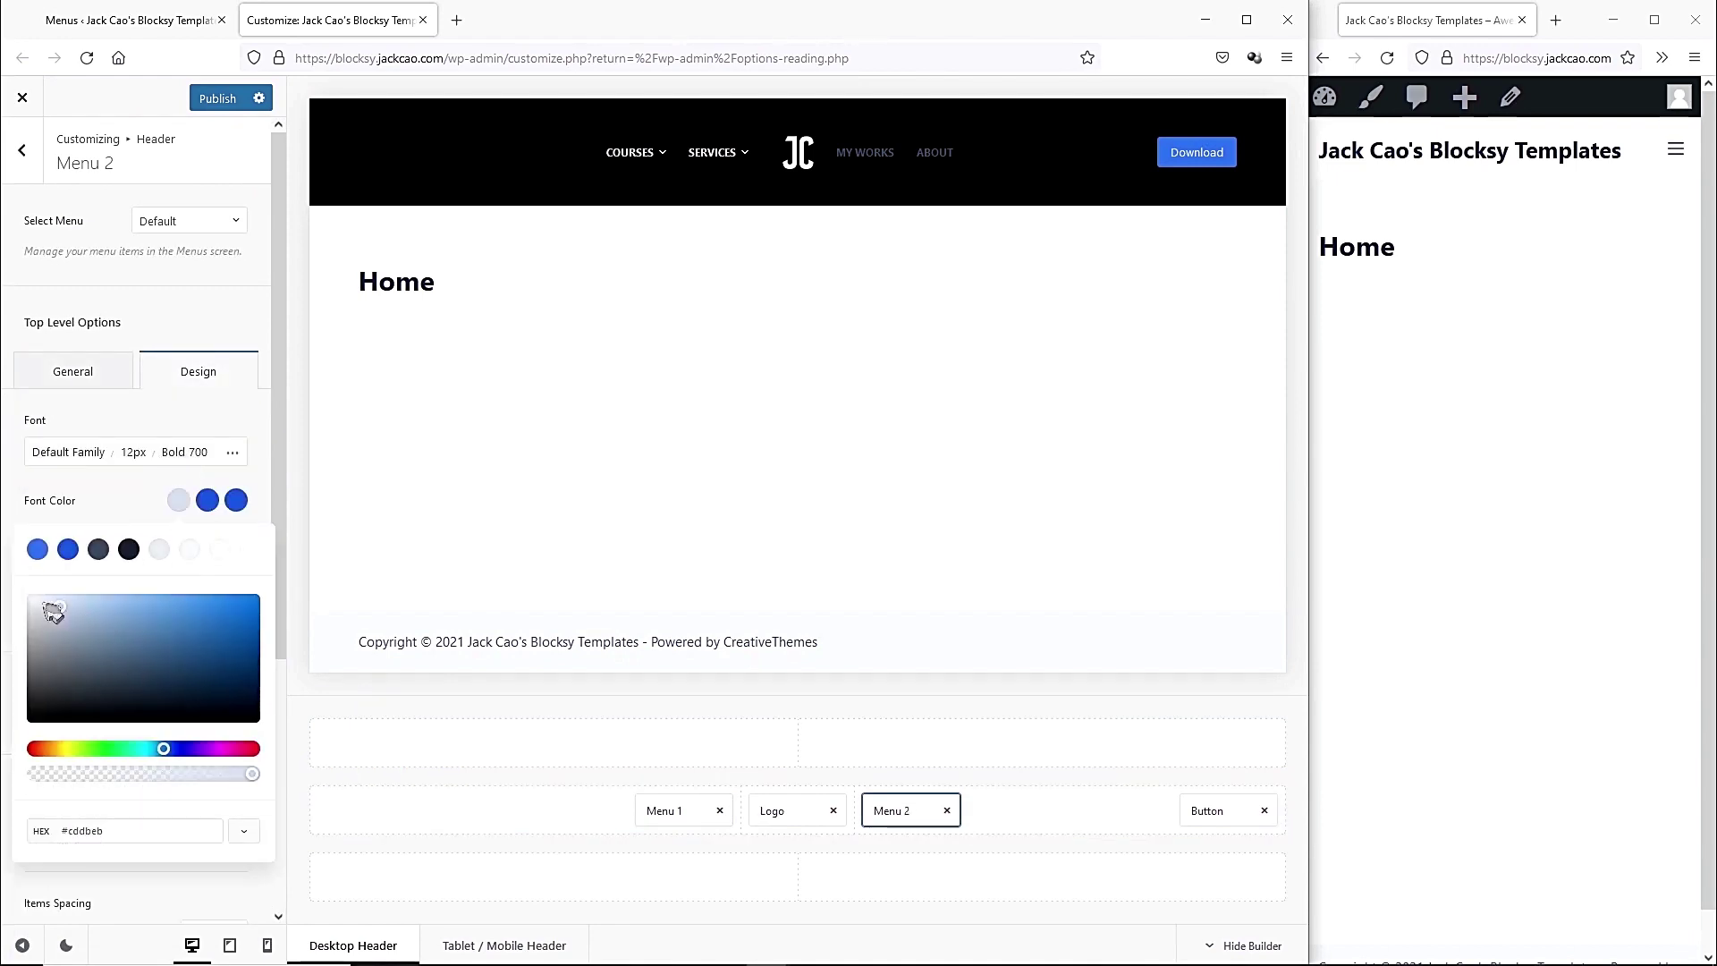
click(207, 500)
click(148, 831)
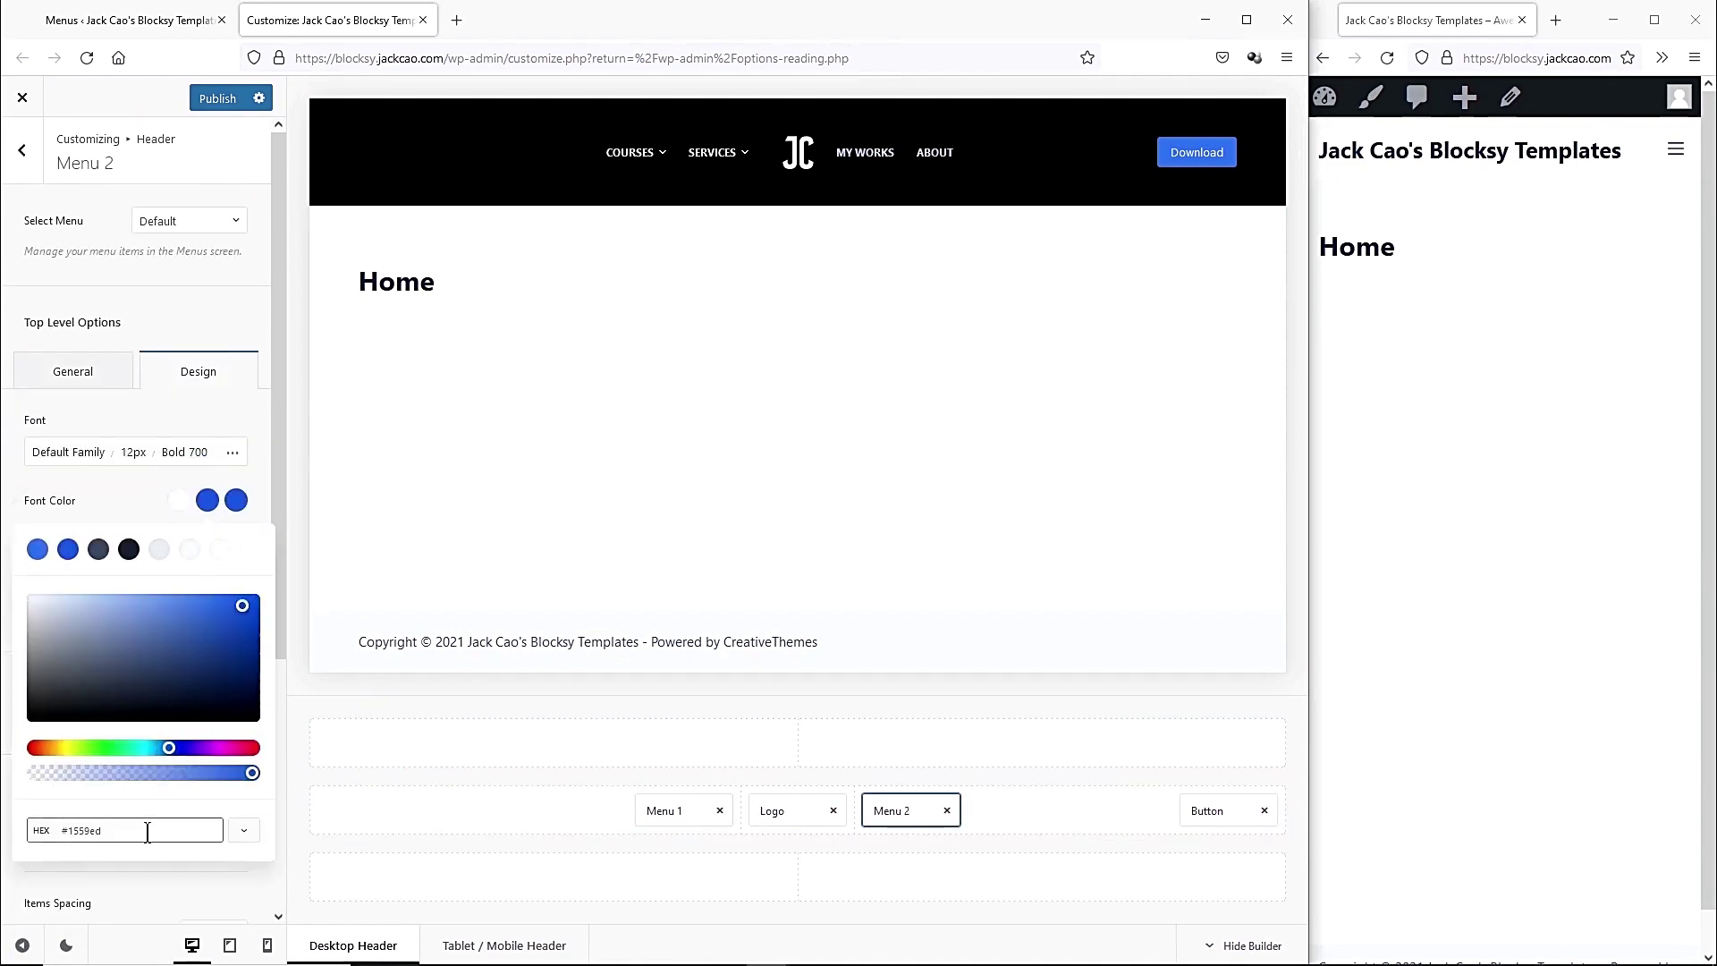
drag(147, 831, 71, 831)
text(#e1a87a)
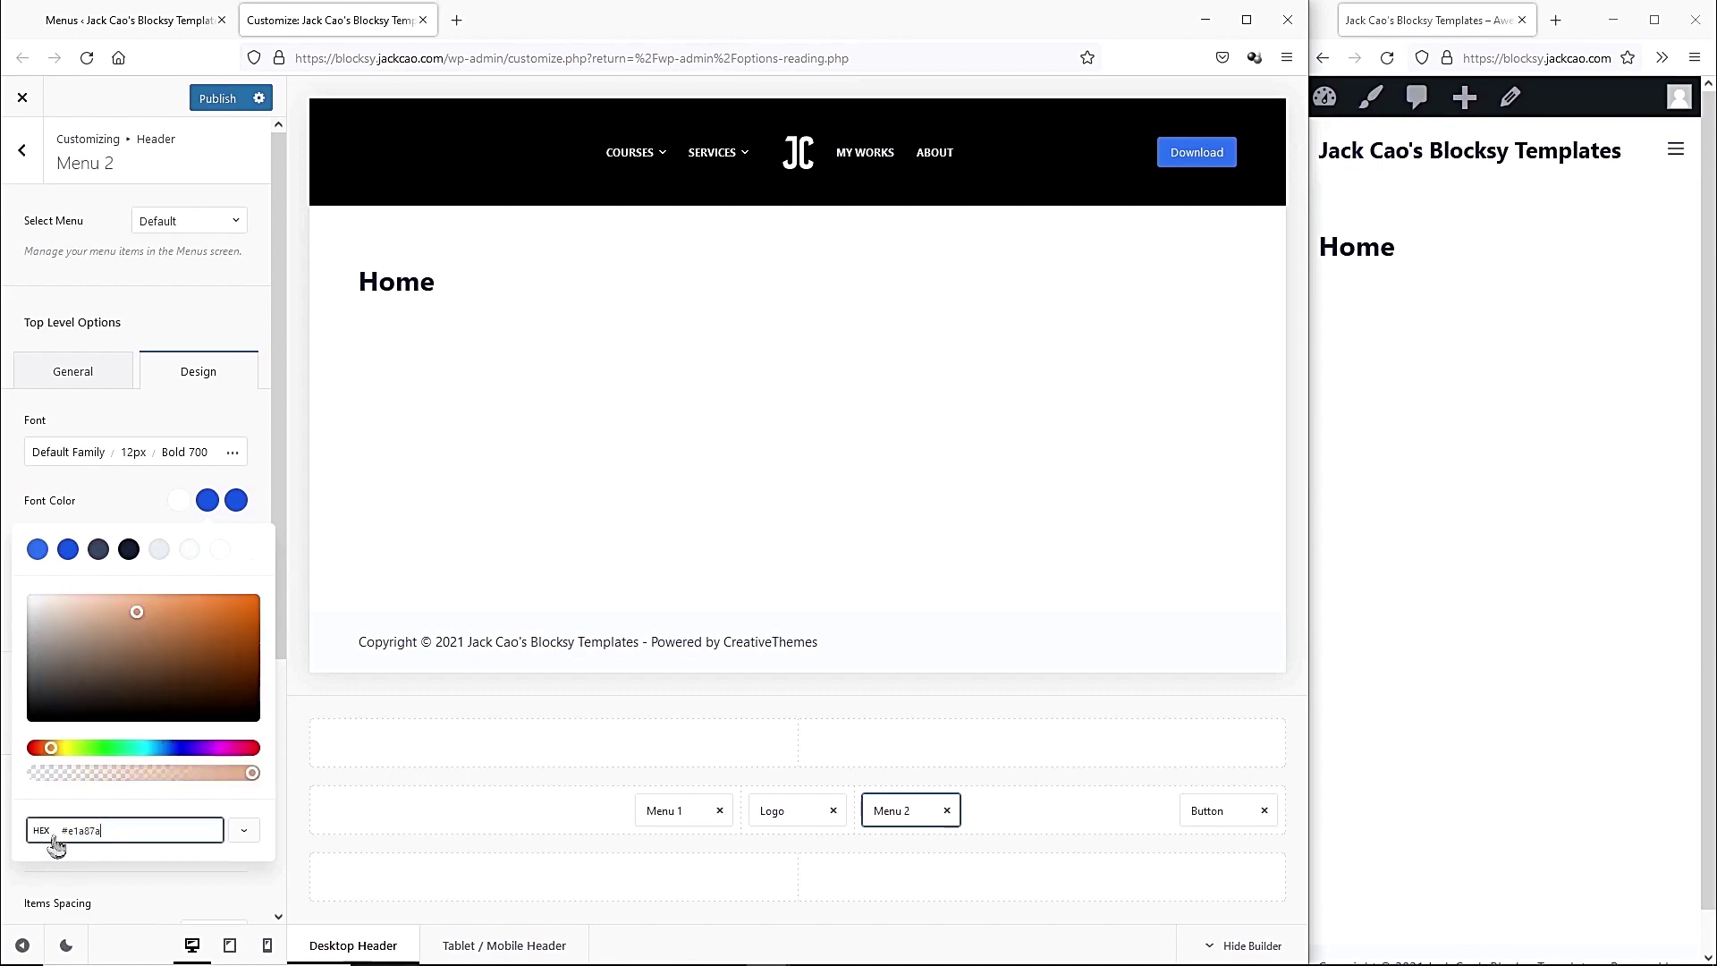
click(207, 505)
Choose the fourth layout style for Menu 2 with 30% items height.
click(113, 382)
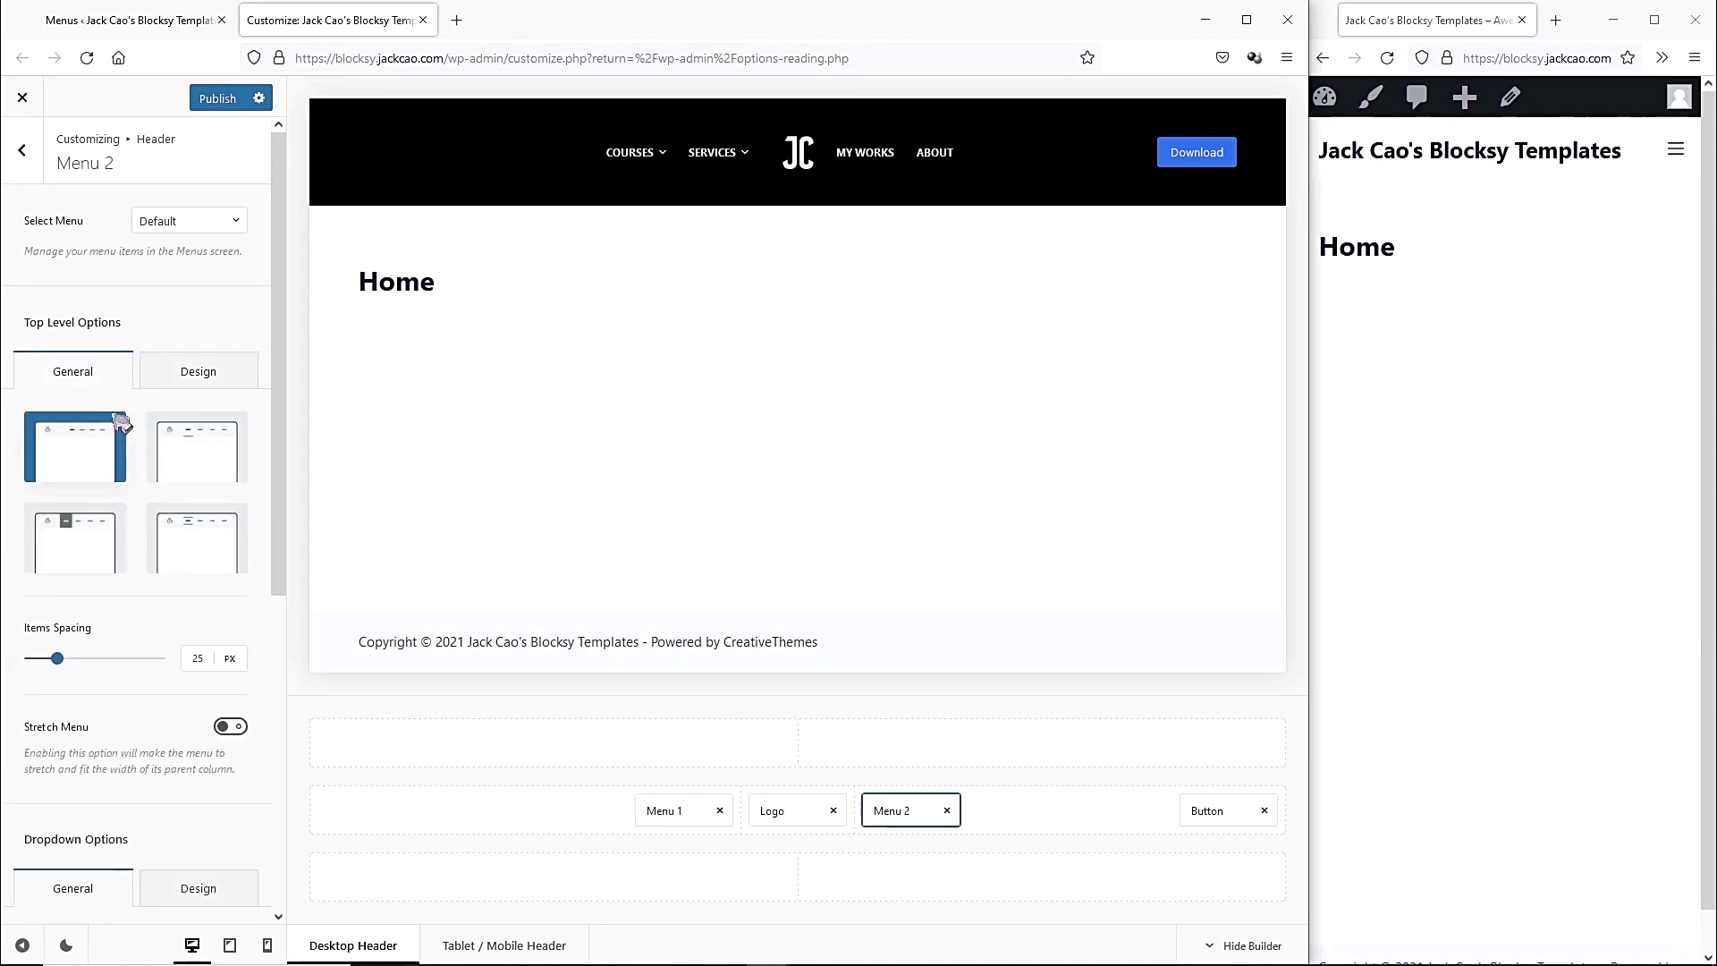
click(196, 565)
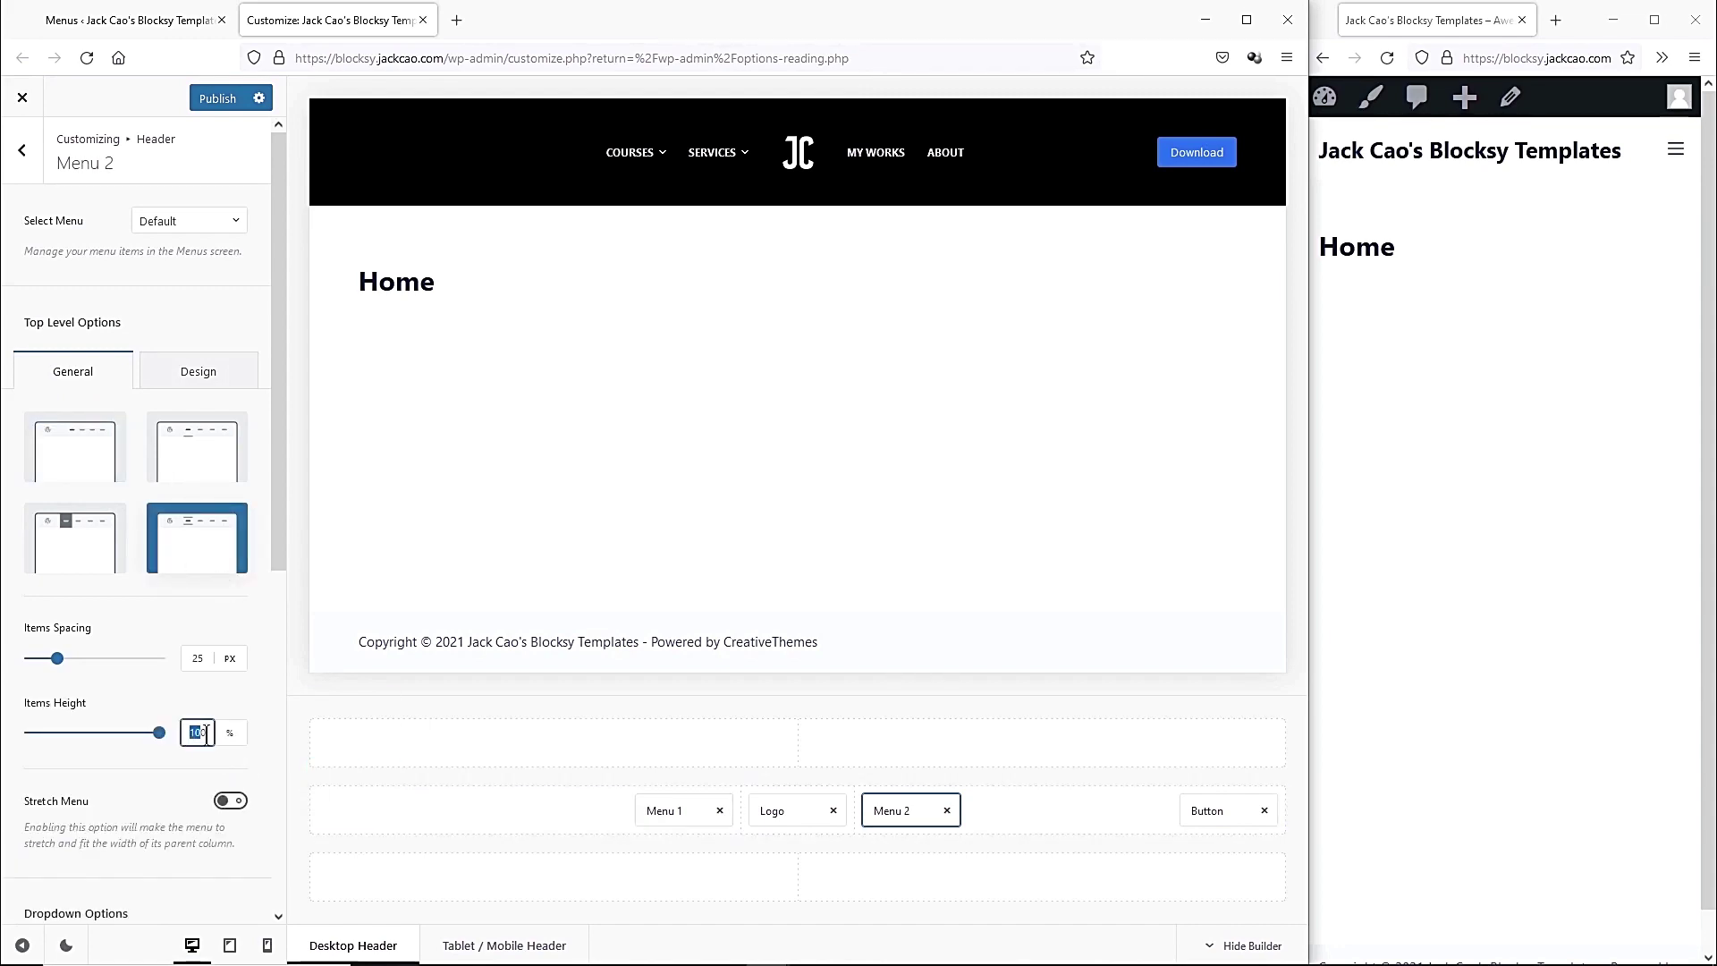
text(30)
click(683, 809)
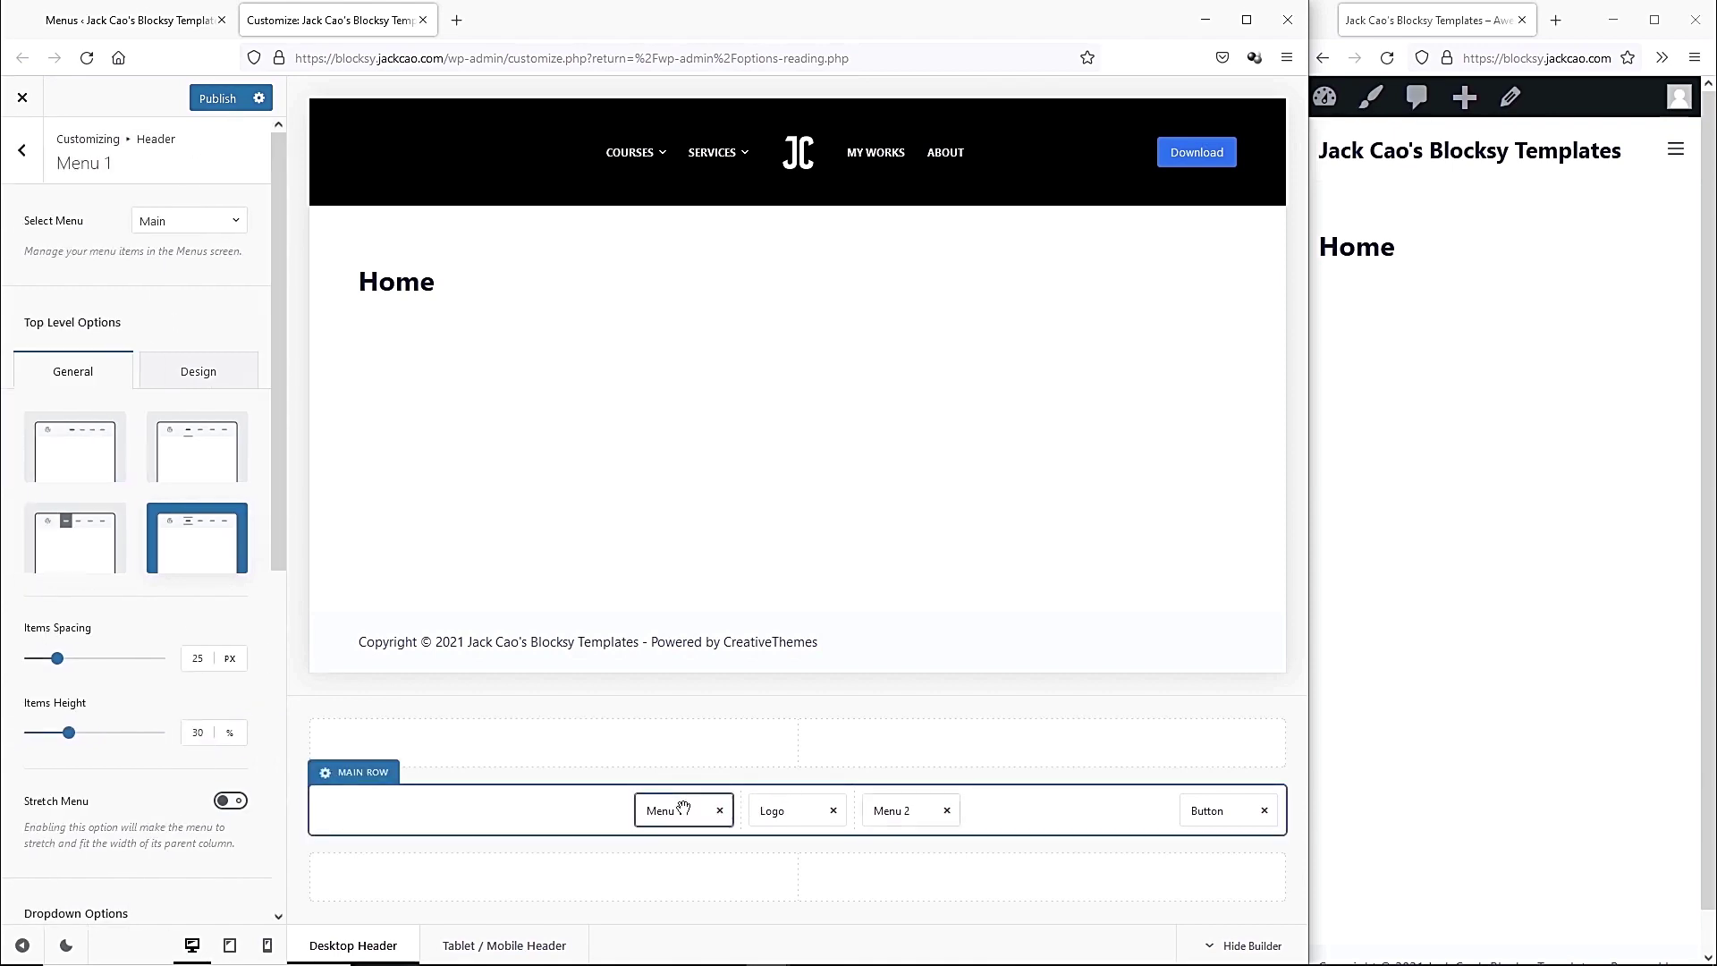
click(903, 810)
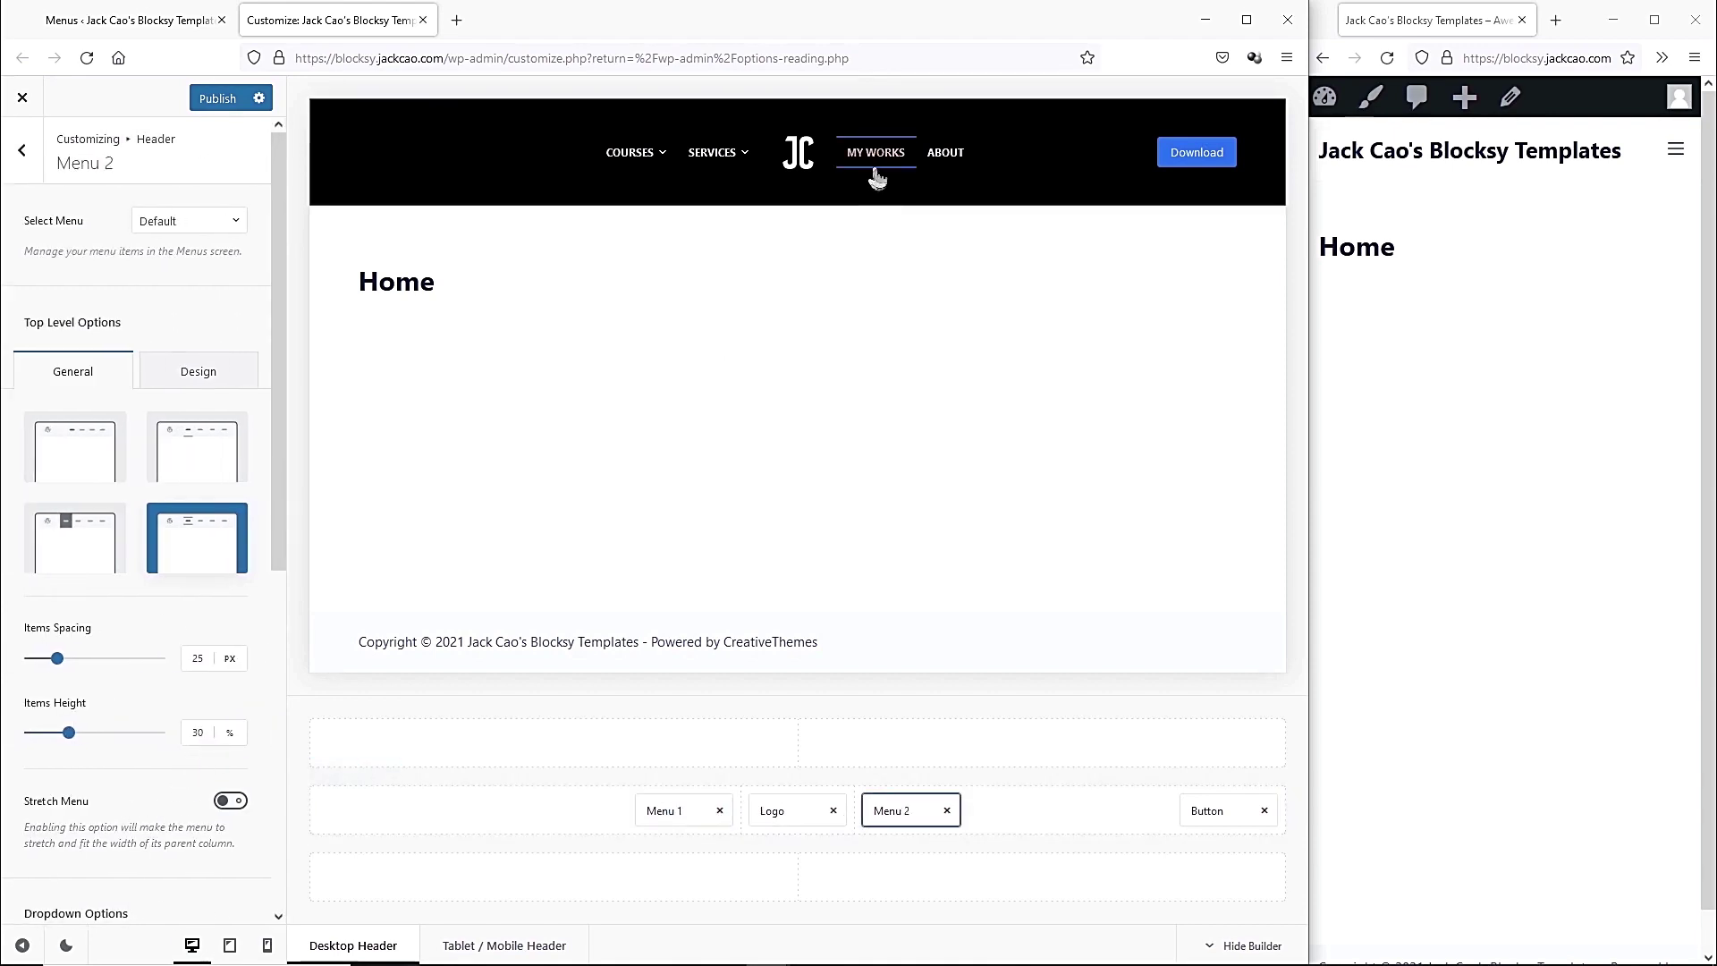
Set Menu 2's active indicator colour to peach #e1a87a.
click(223, 371)
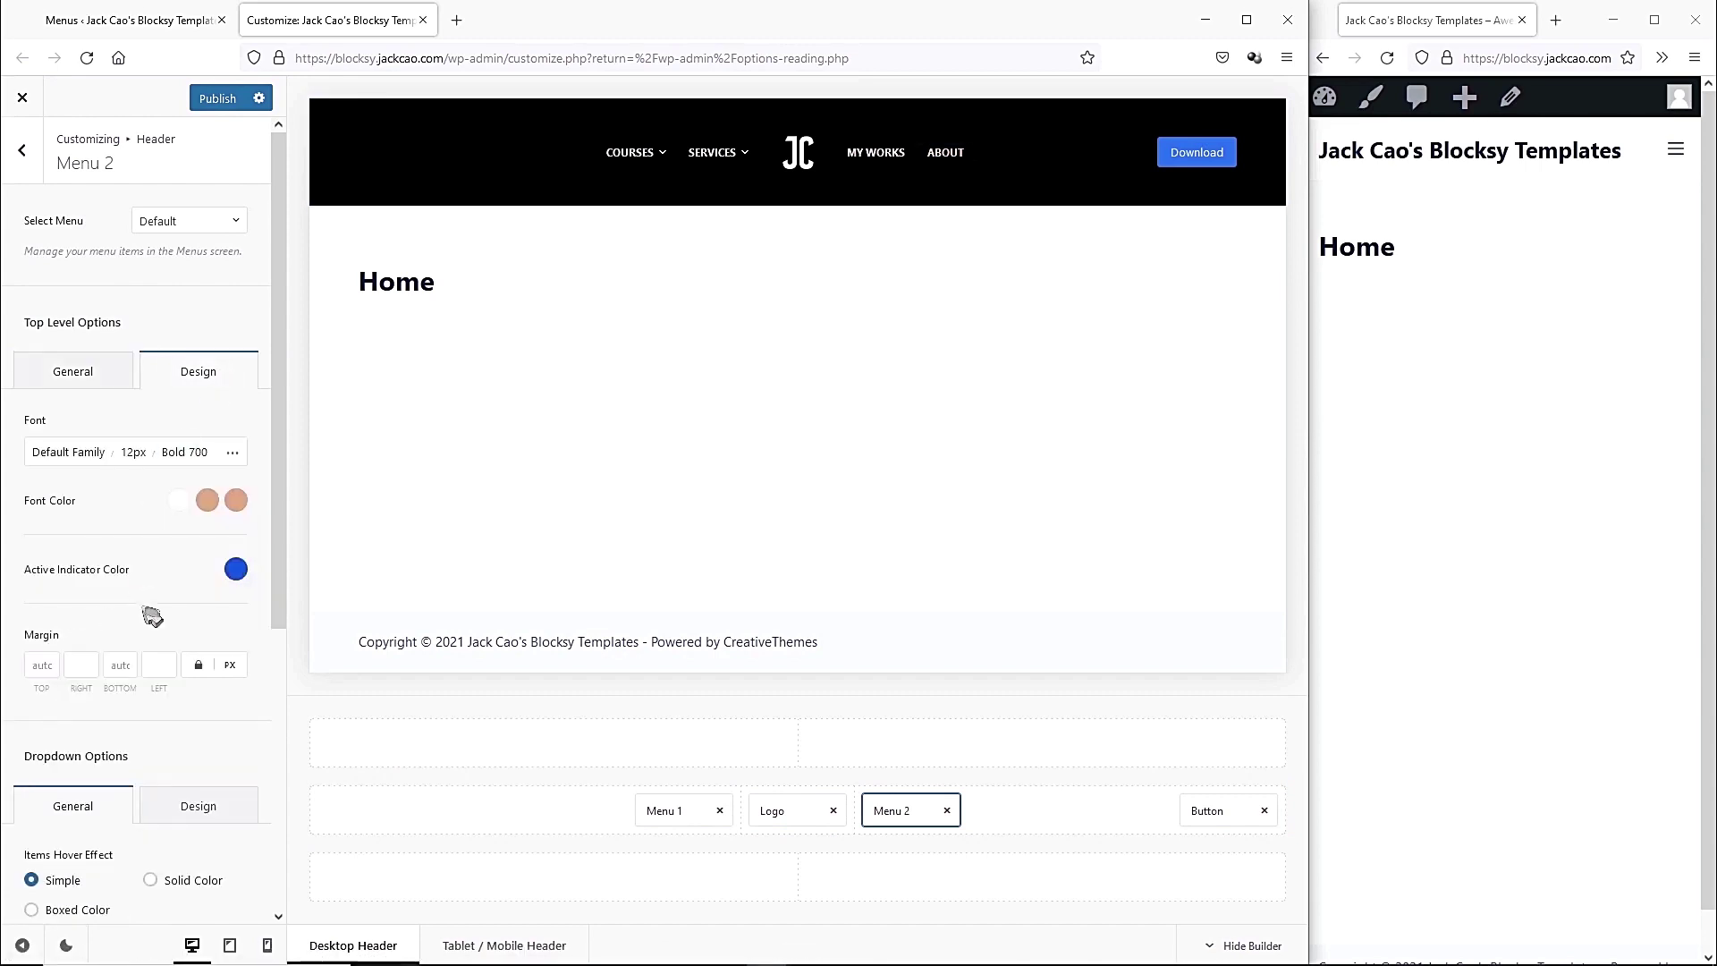
click(236, 568)
drag(103, 900, 59, 901)
key(ctrl+v)
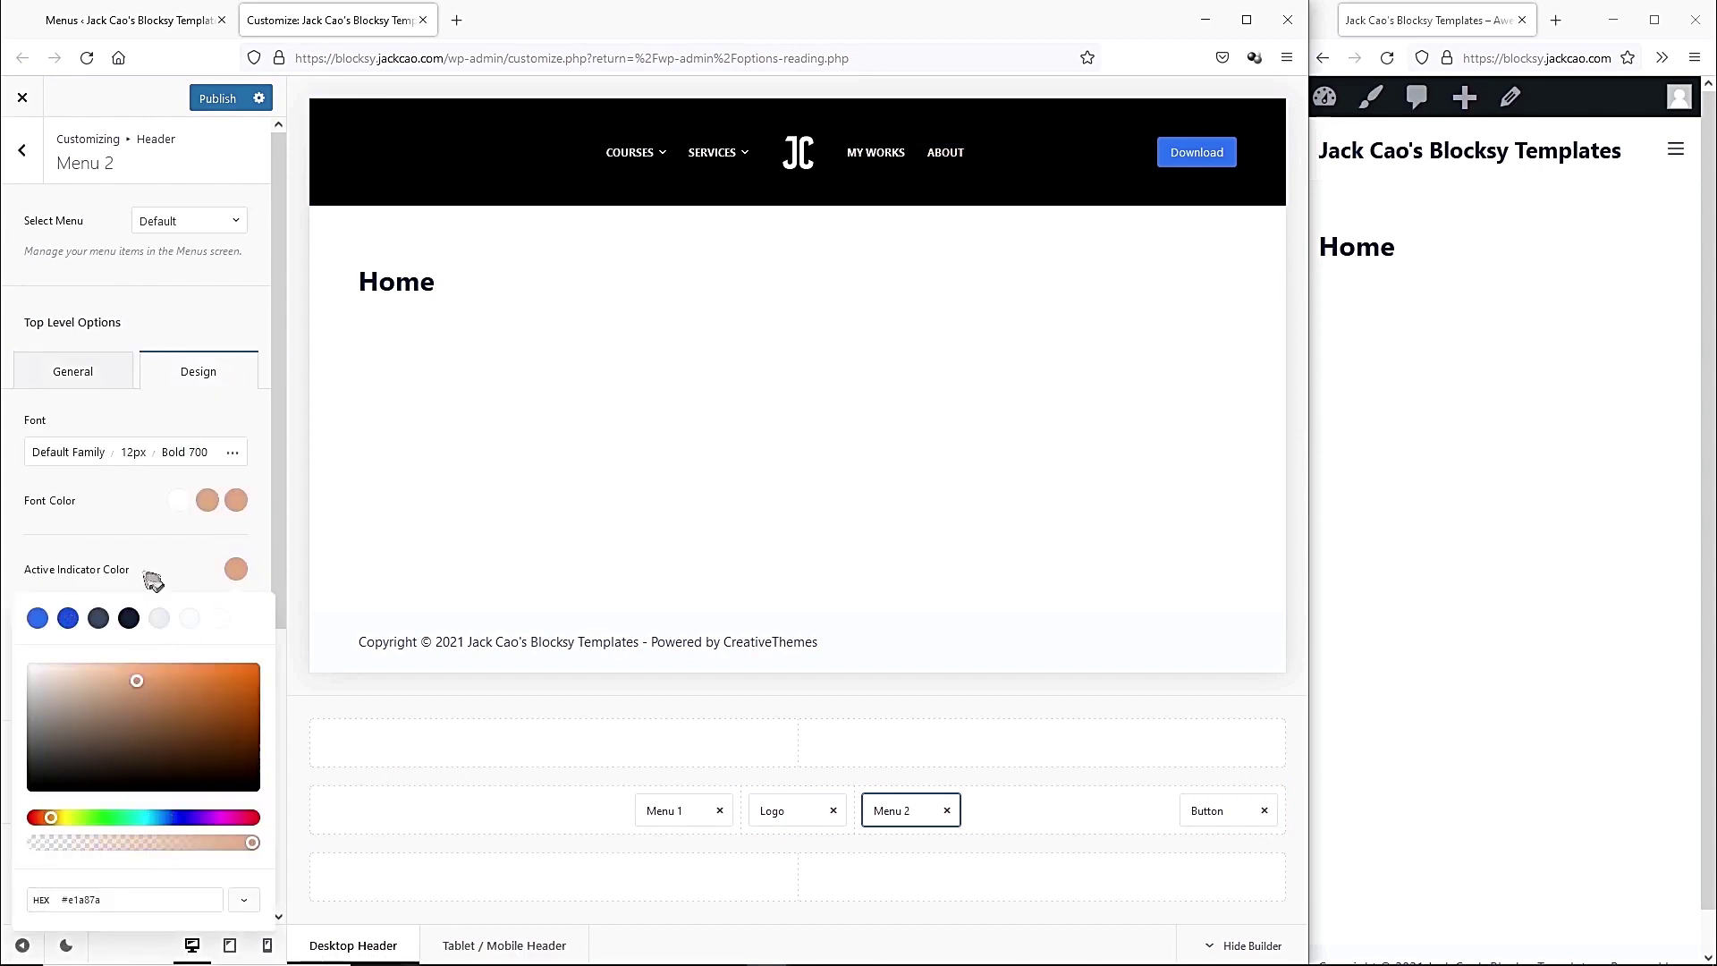
click(158, 555)
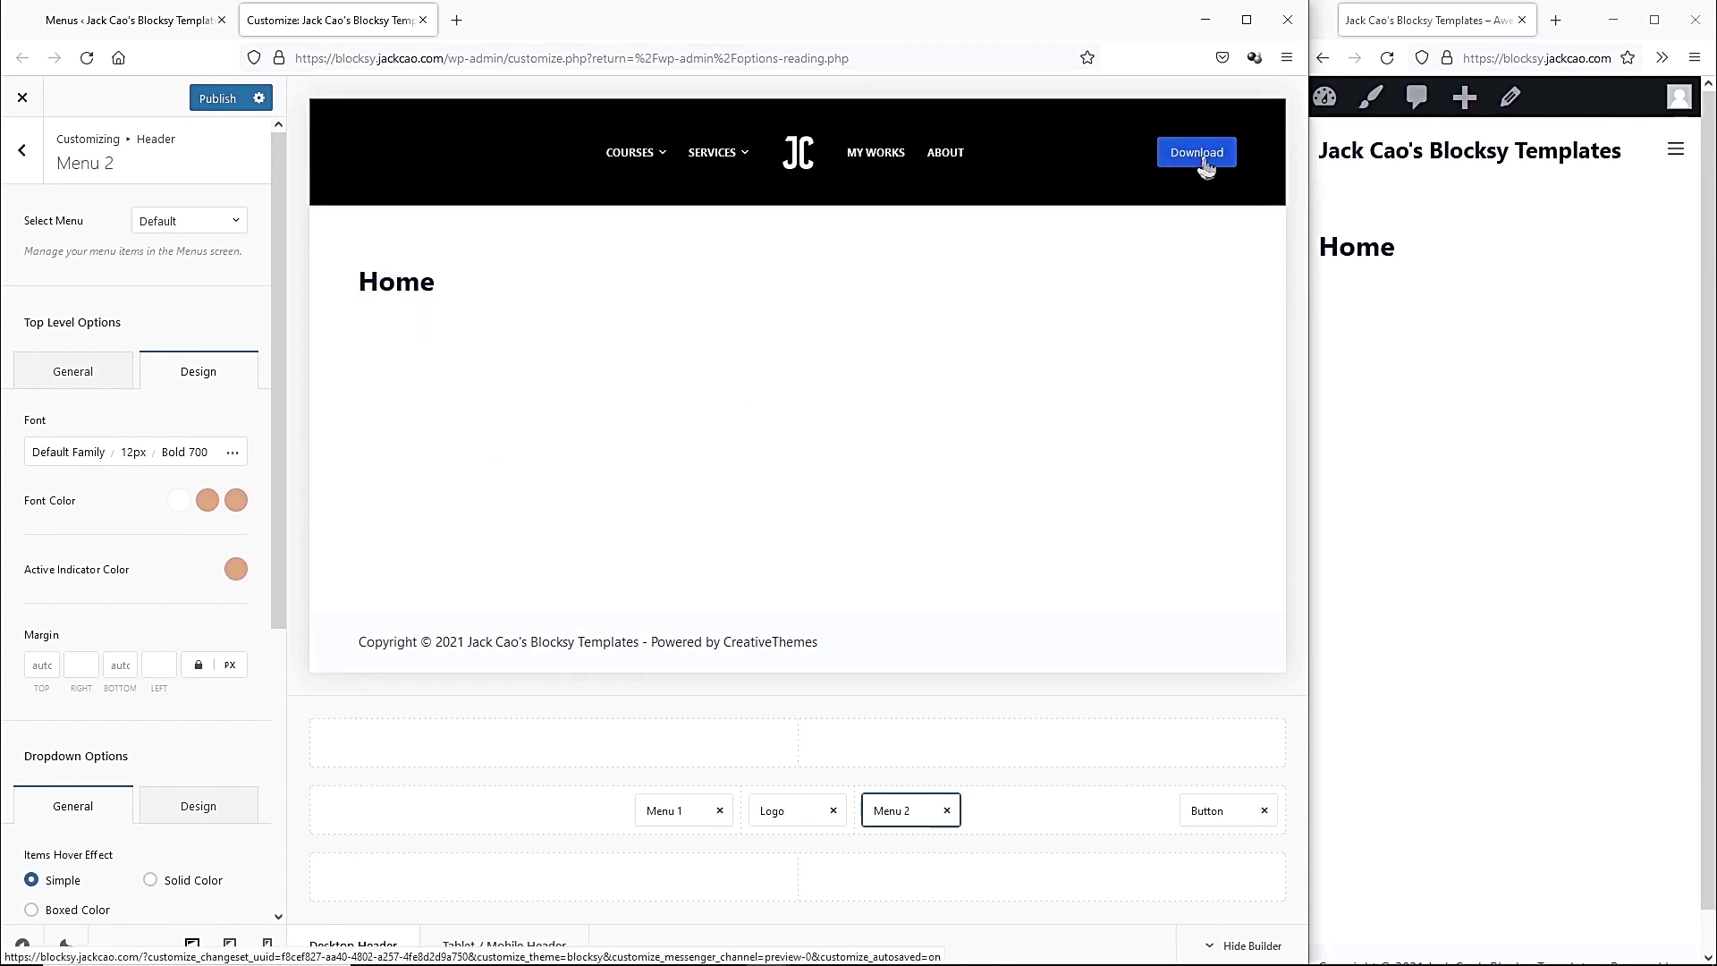
click(1261, 157)
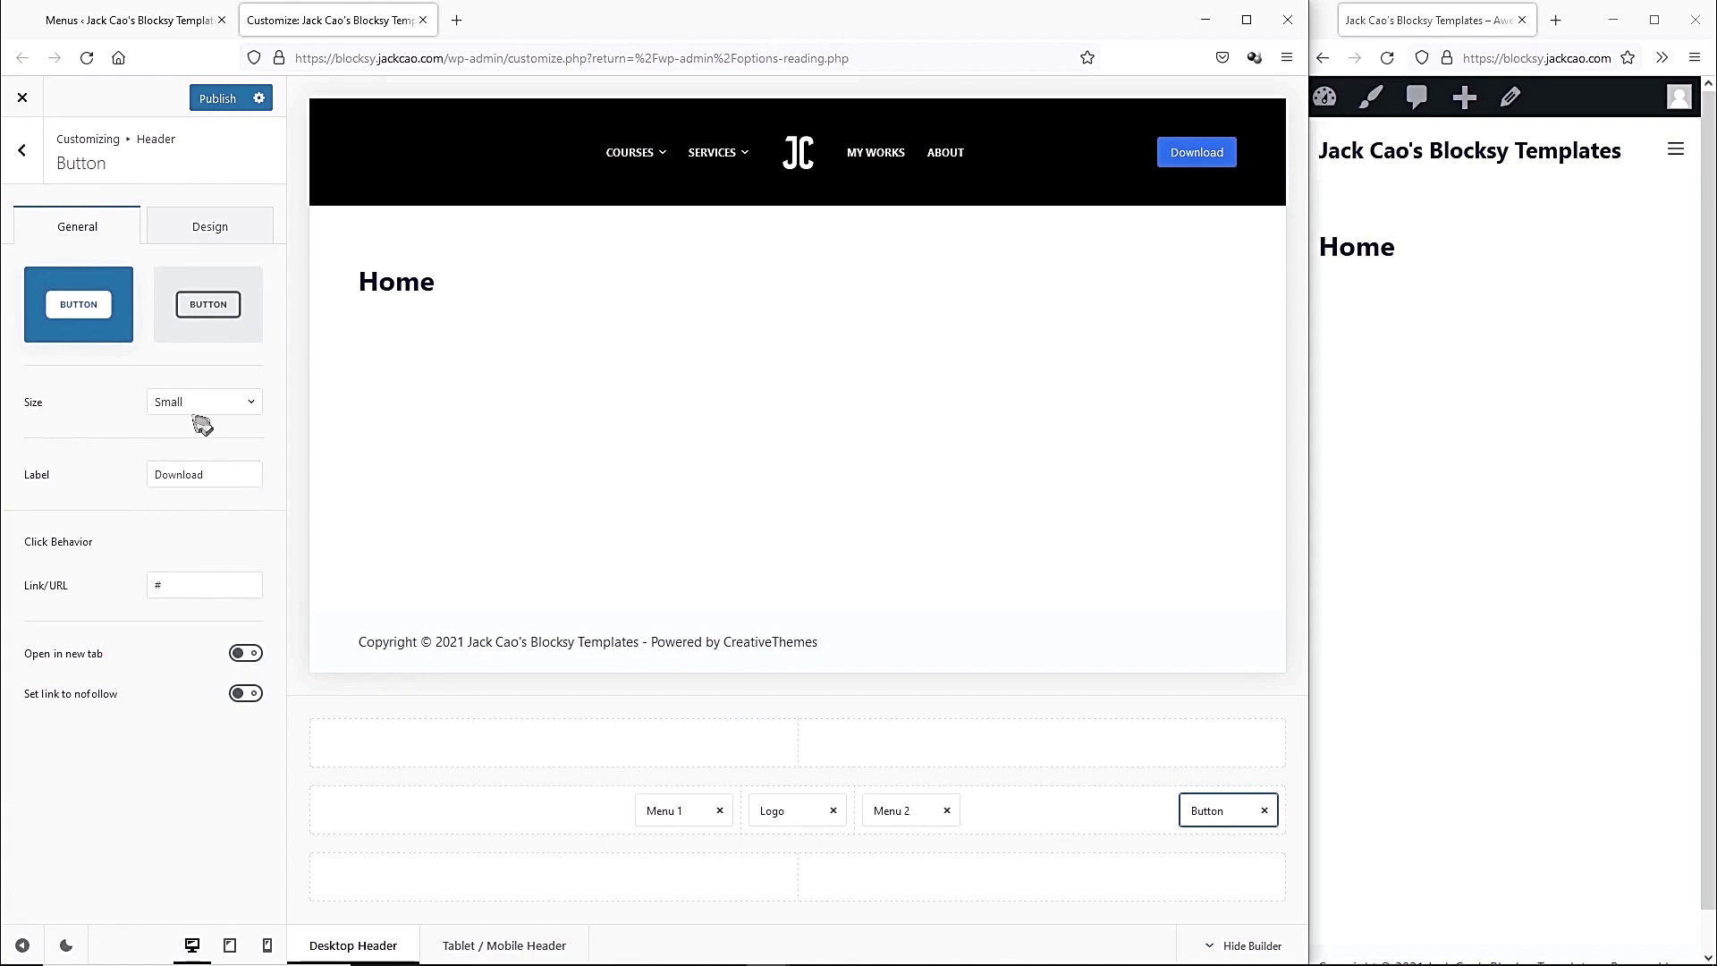
Switch the header button to Ghost style, keep size Small, and relabel Download to Contact.
click(181, 333)
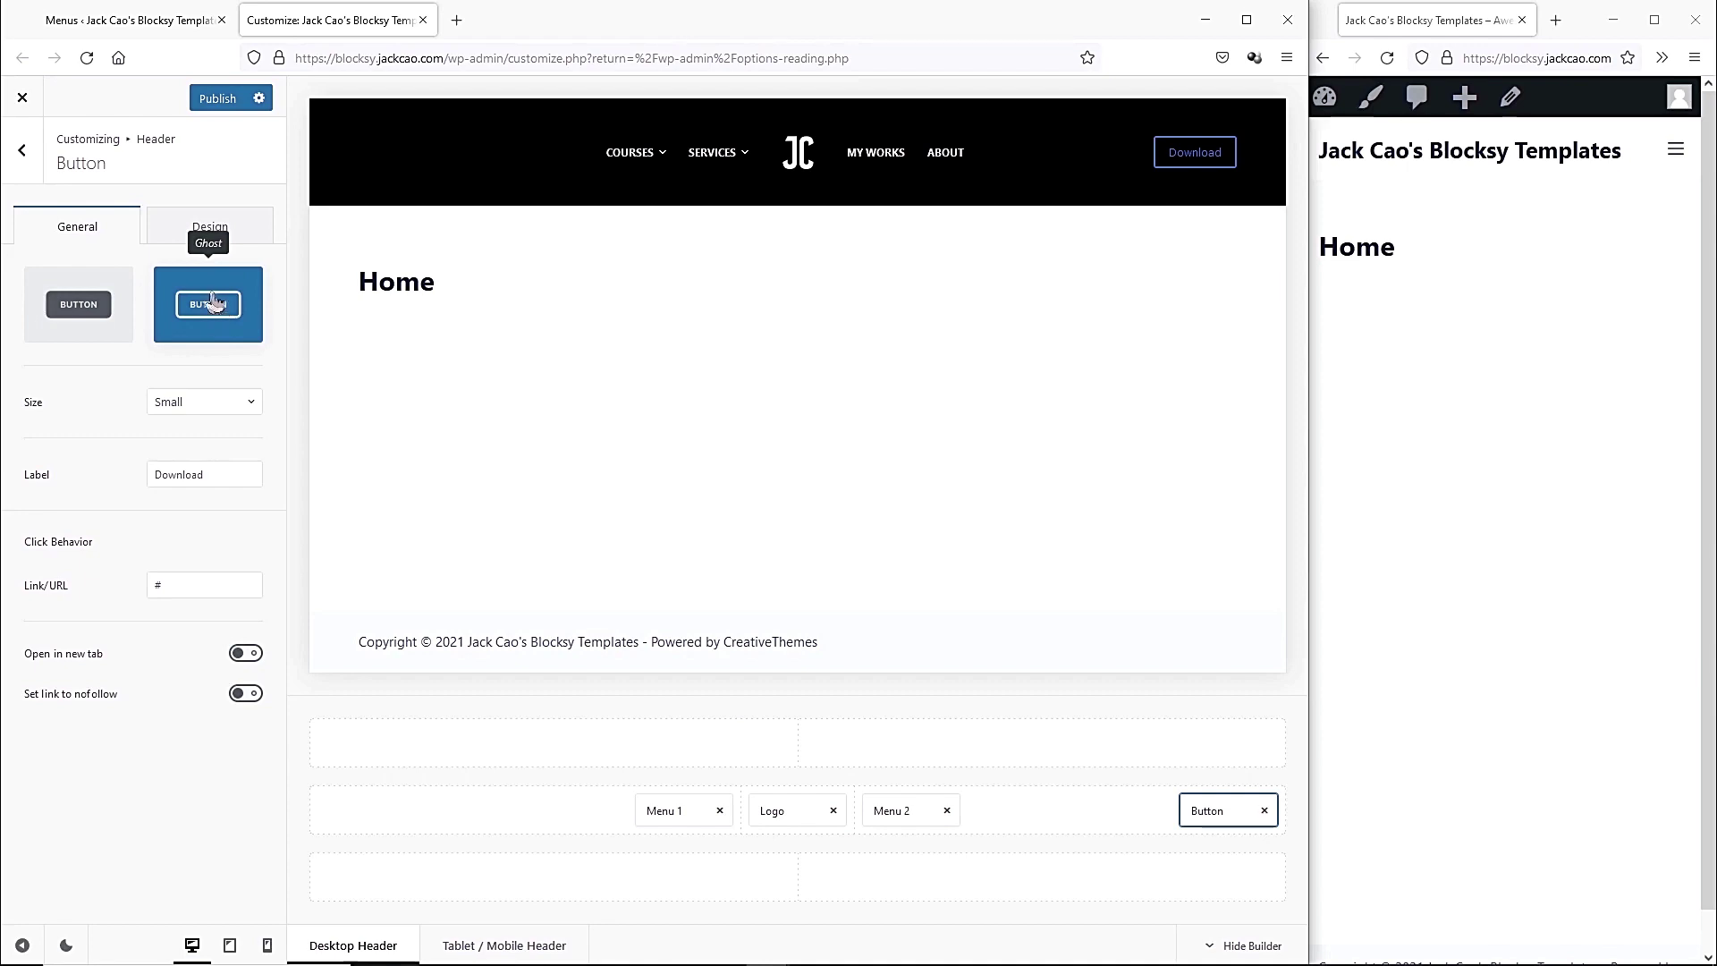
click(231, 407)
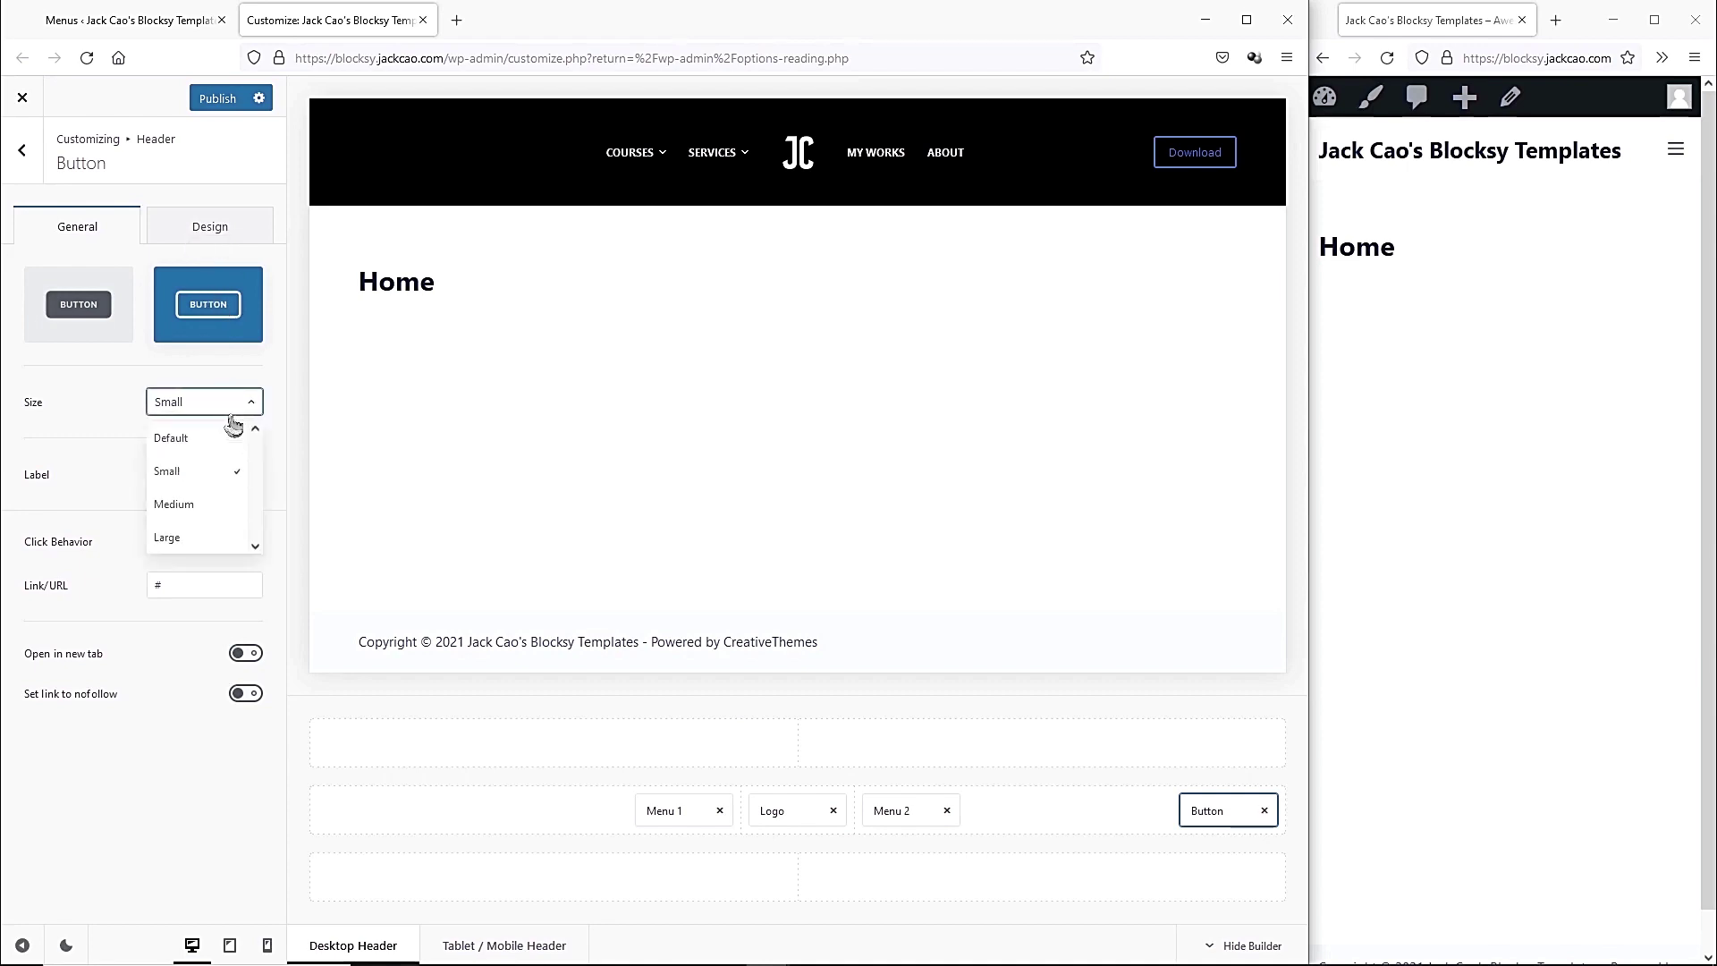
click(208, 506)
click(220, 401)
click(218, 536)
click(231, 401)
click(215, 472)
drag(212, 474, 139, 474)
text(Contact)
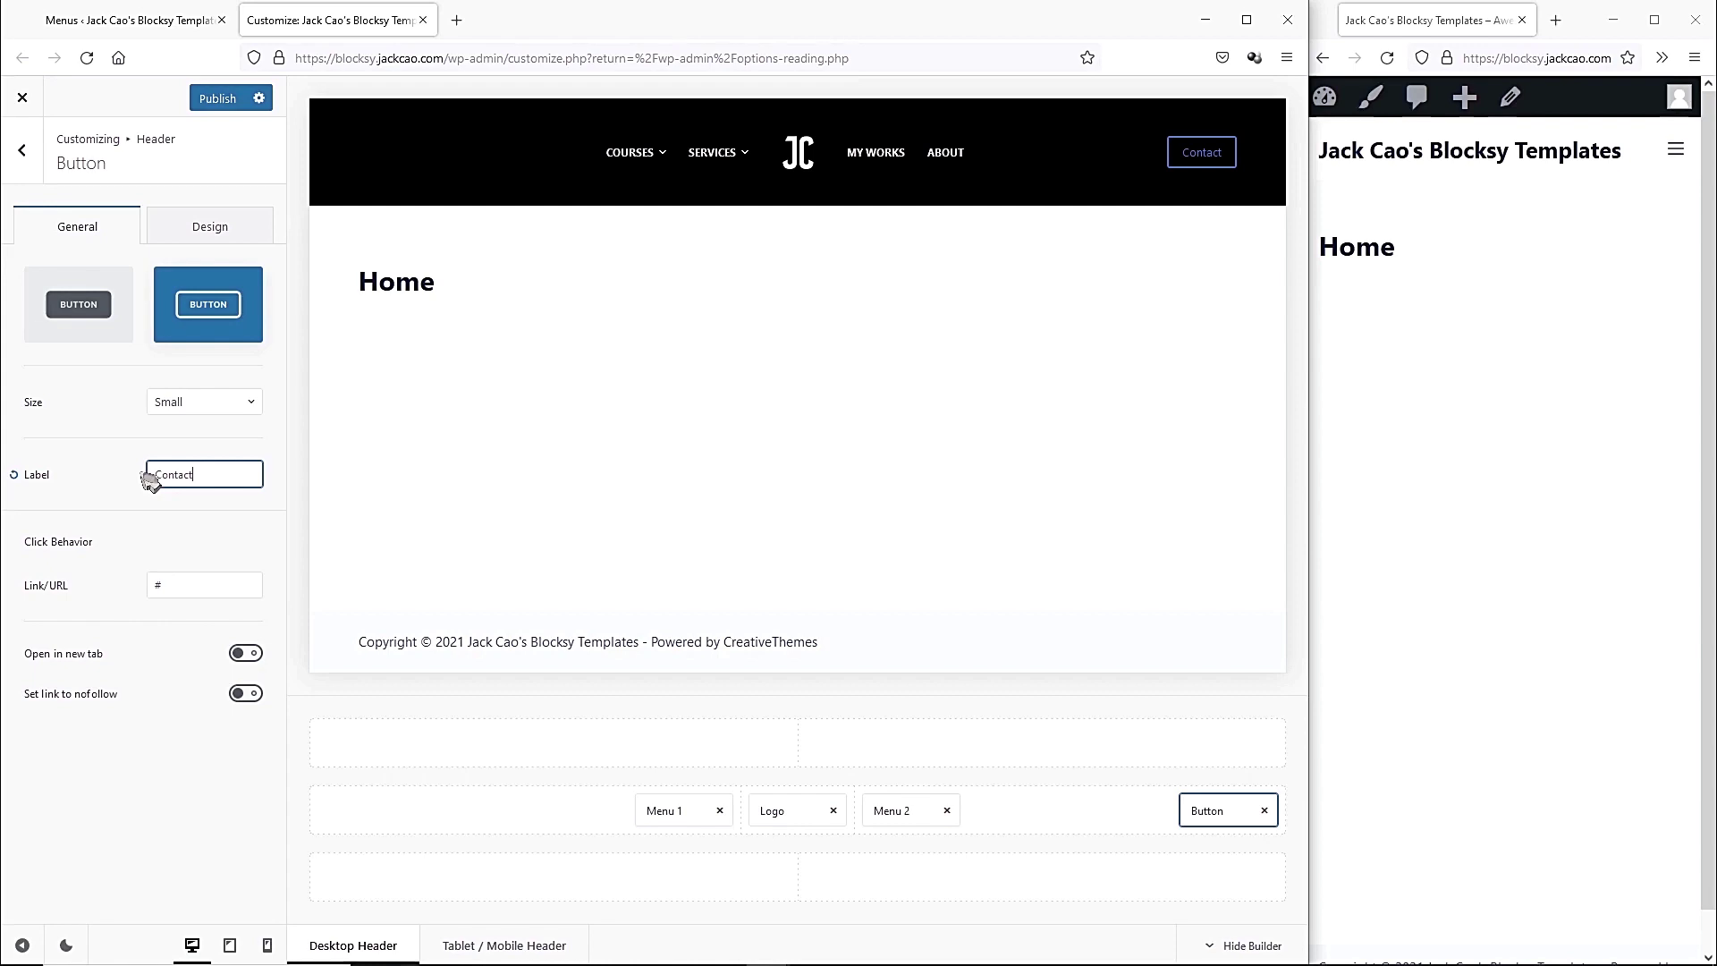
click(203, 235)
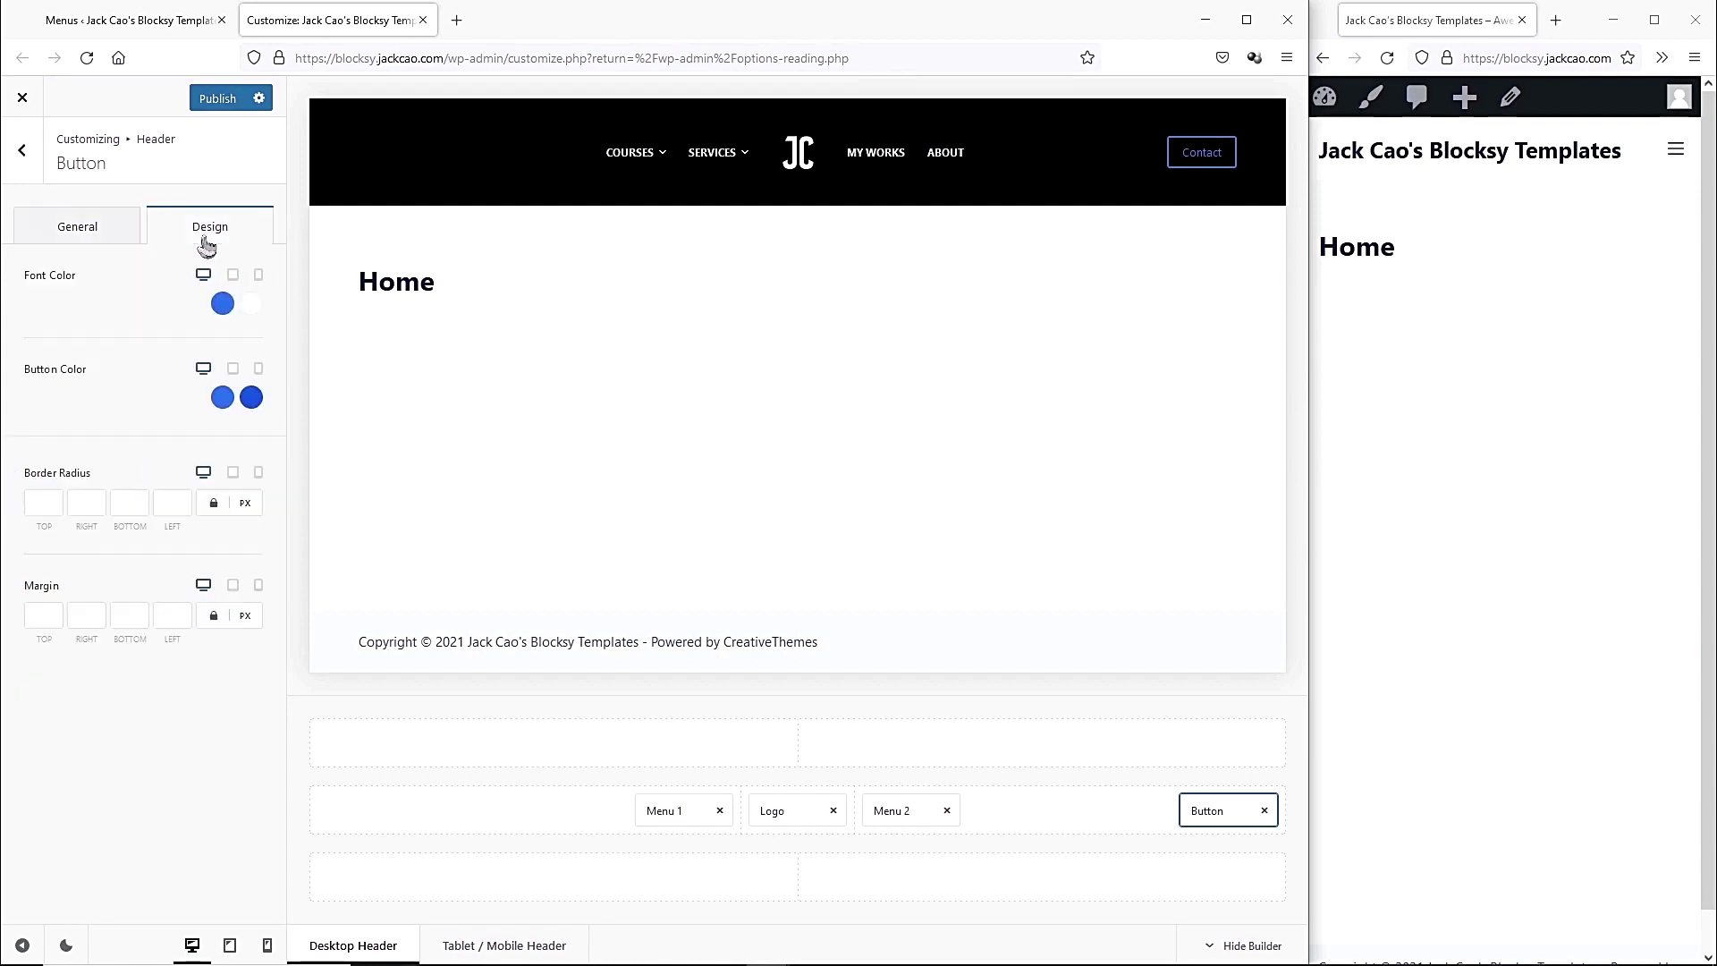
Set the Contact button's initial text colour to peach #e1a87a.
click(223, 305)
click(57, 635)
text(#e1a87a)
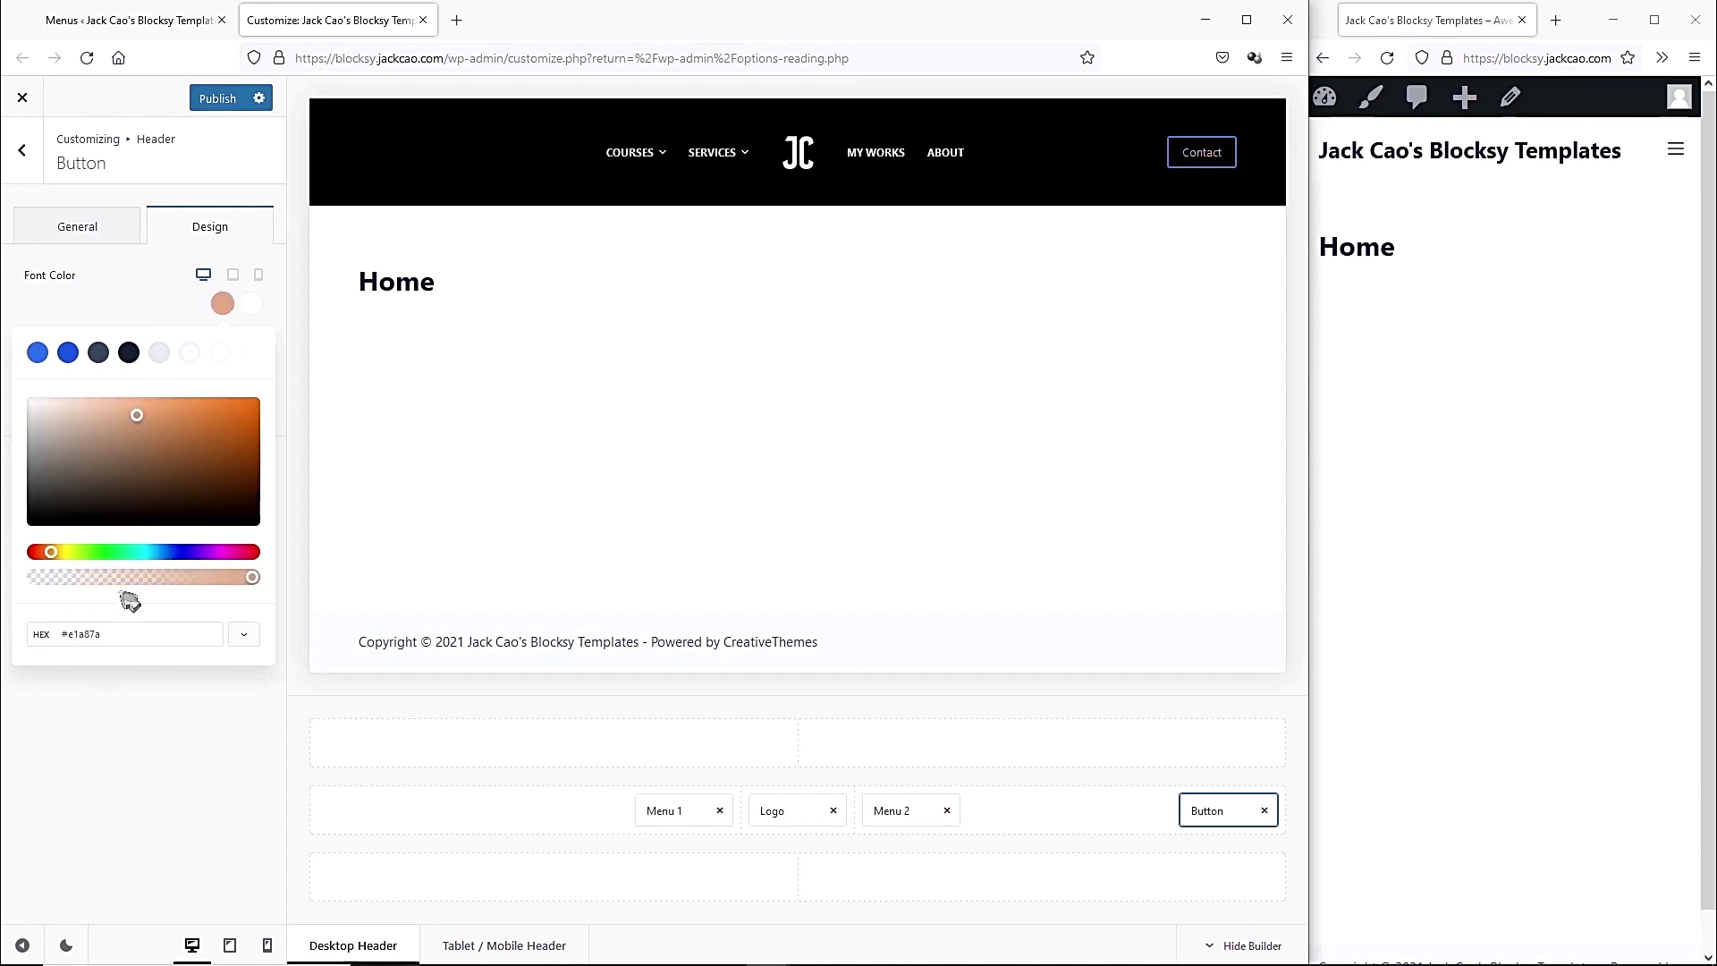
click(162, 299)
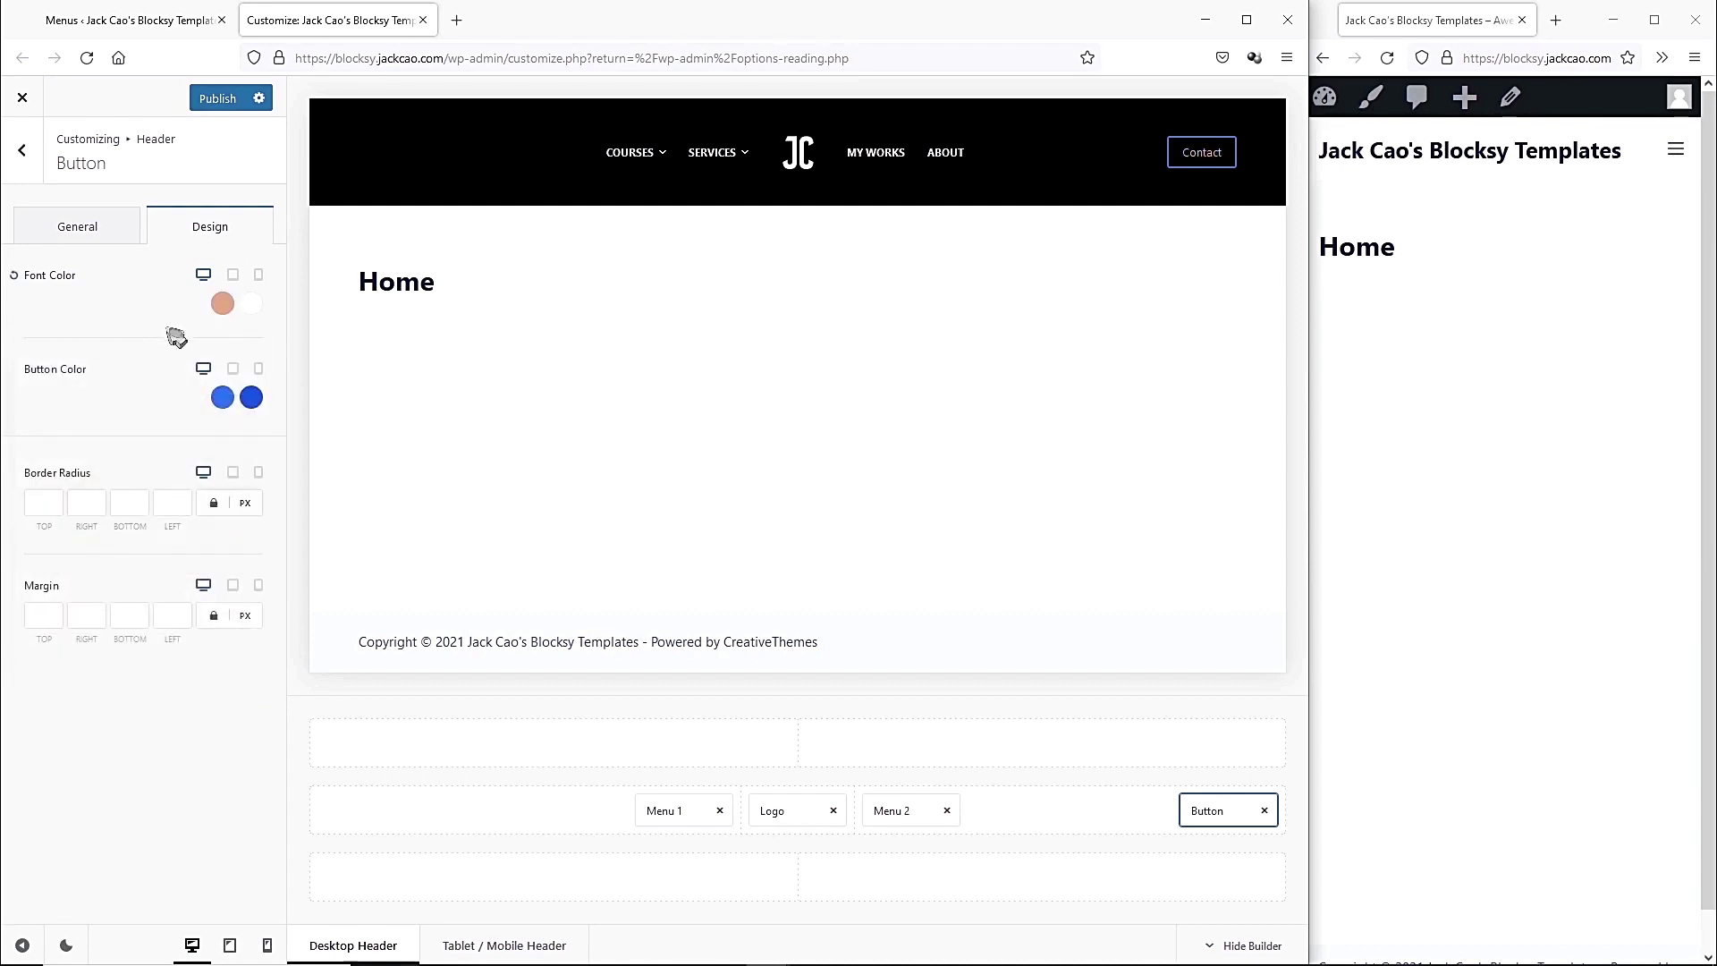
Make the button colour peach #e1a87a, with a toned-down brown shade on hover.
click(219, 404)
click(125, 726)
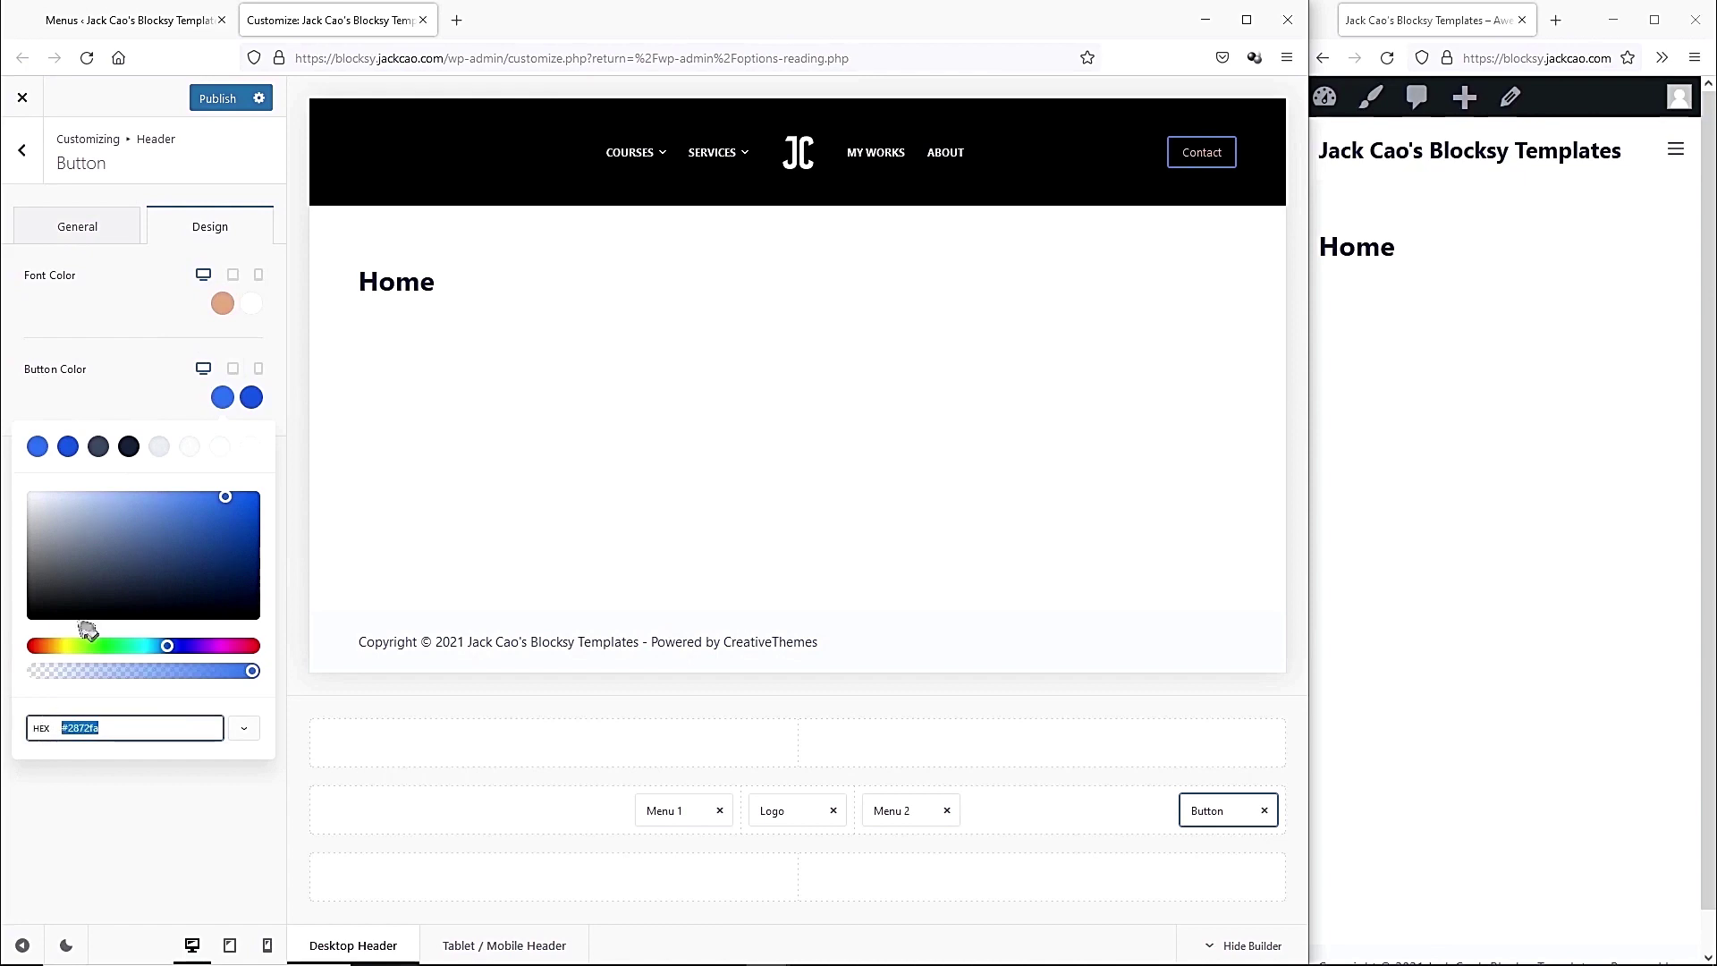
text(#e1a87a)
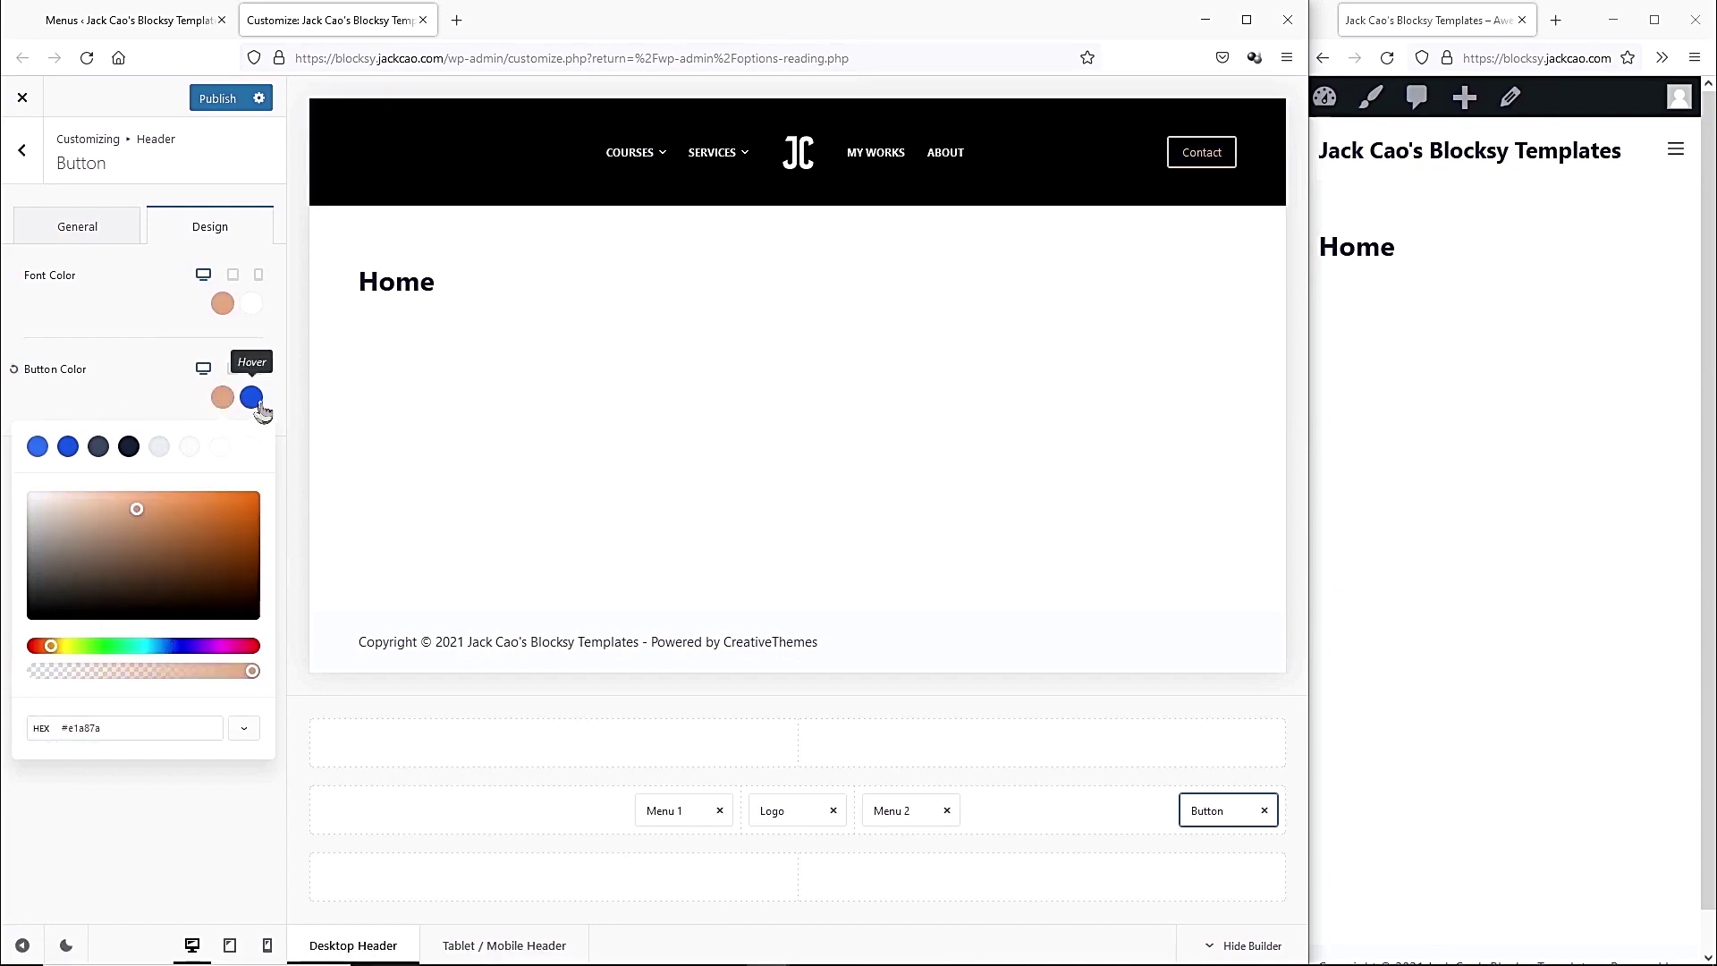
click(253, 401)
click(126, 727)
text(#e1a87a)
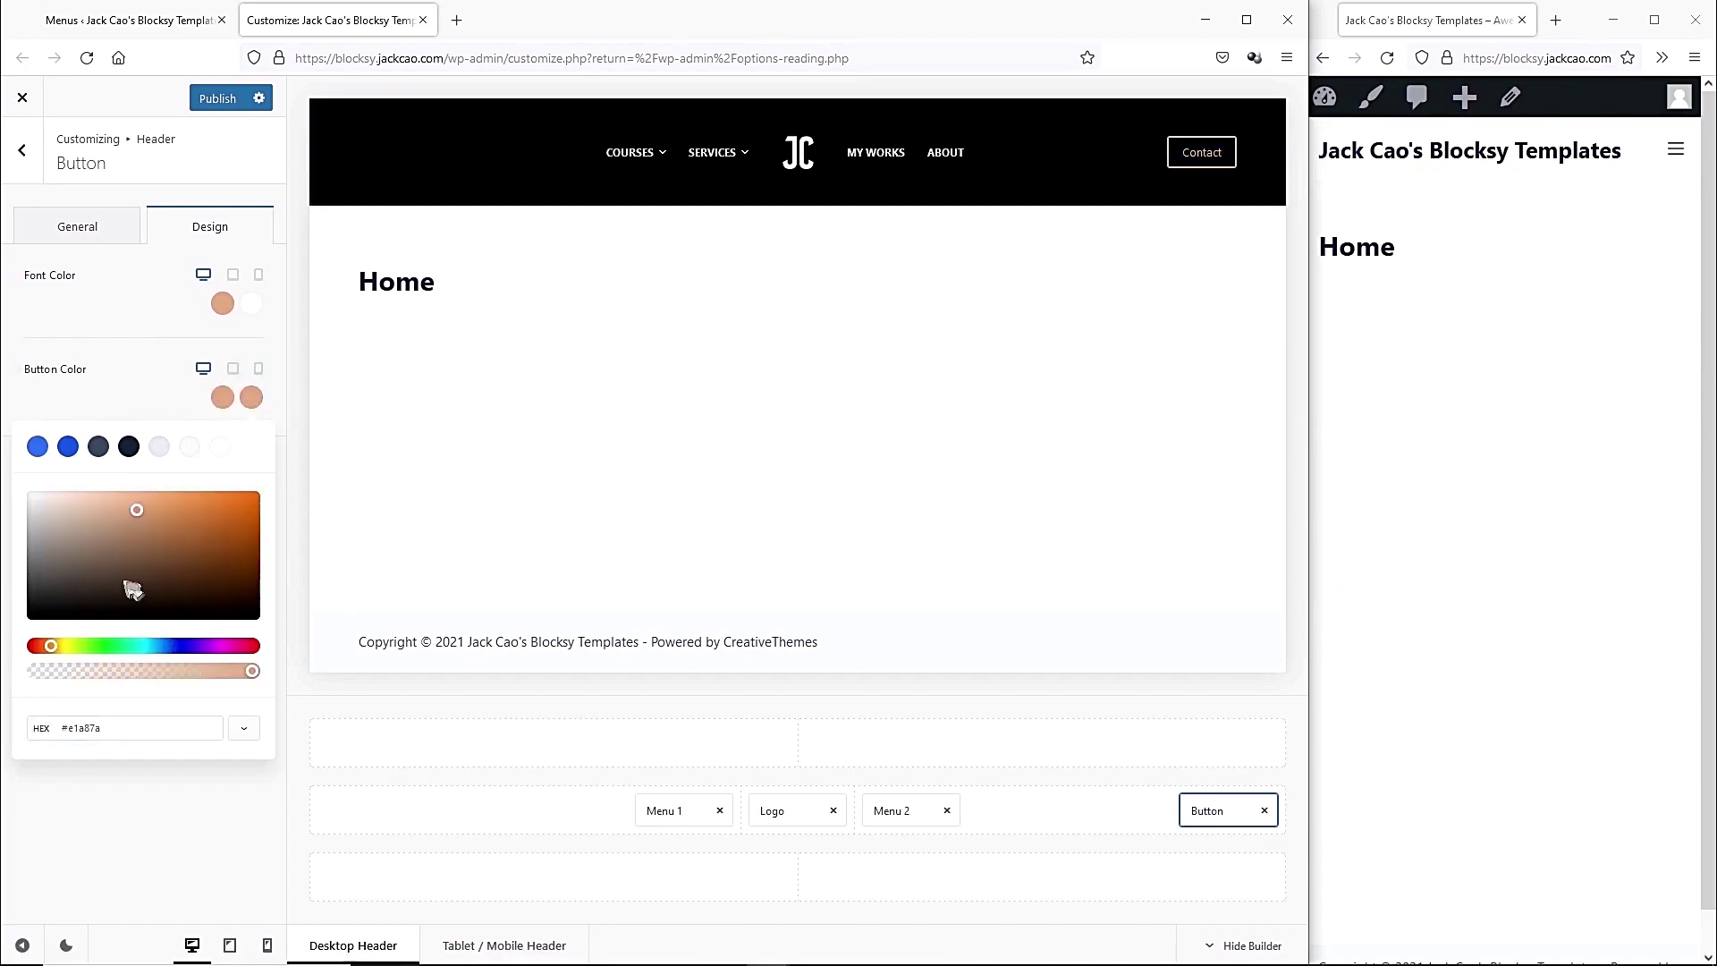
drag(128, 525, 180, 532)
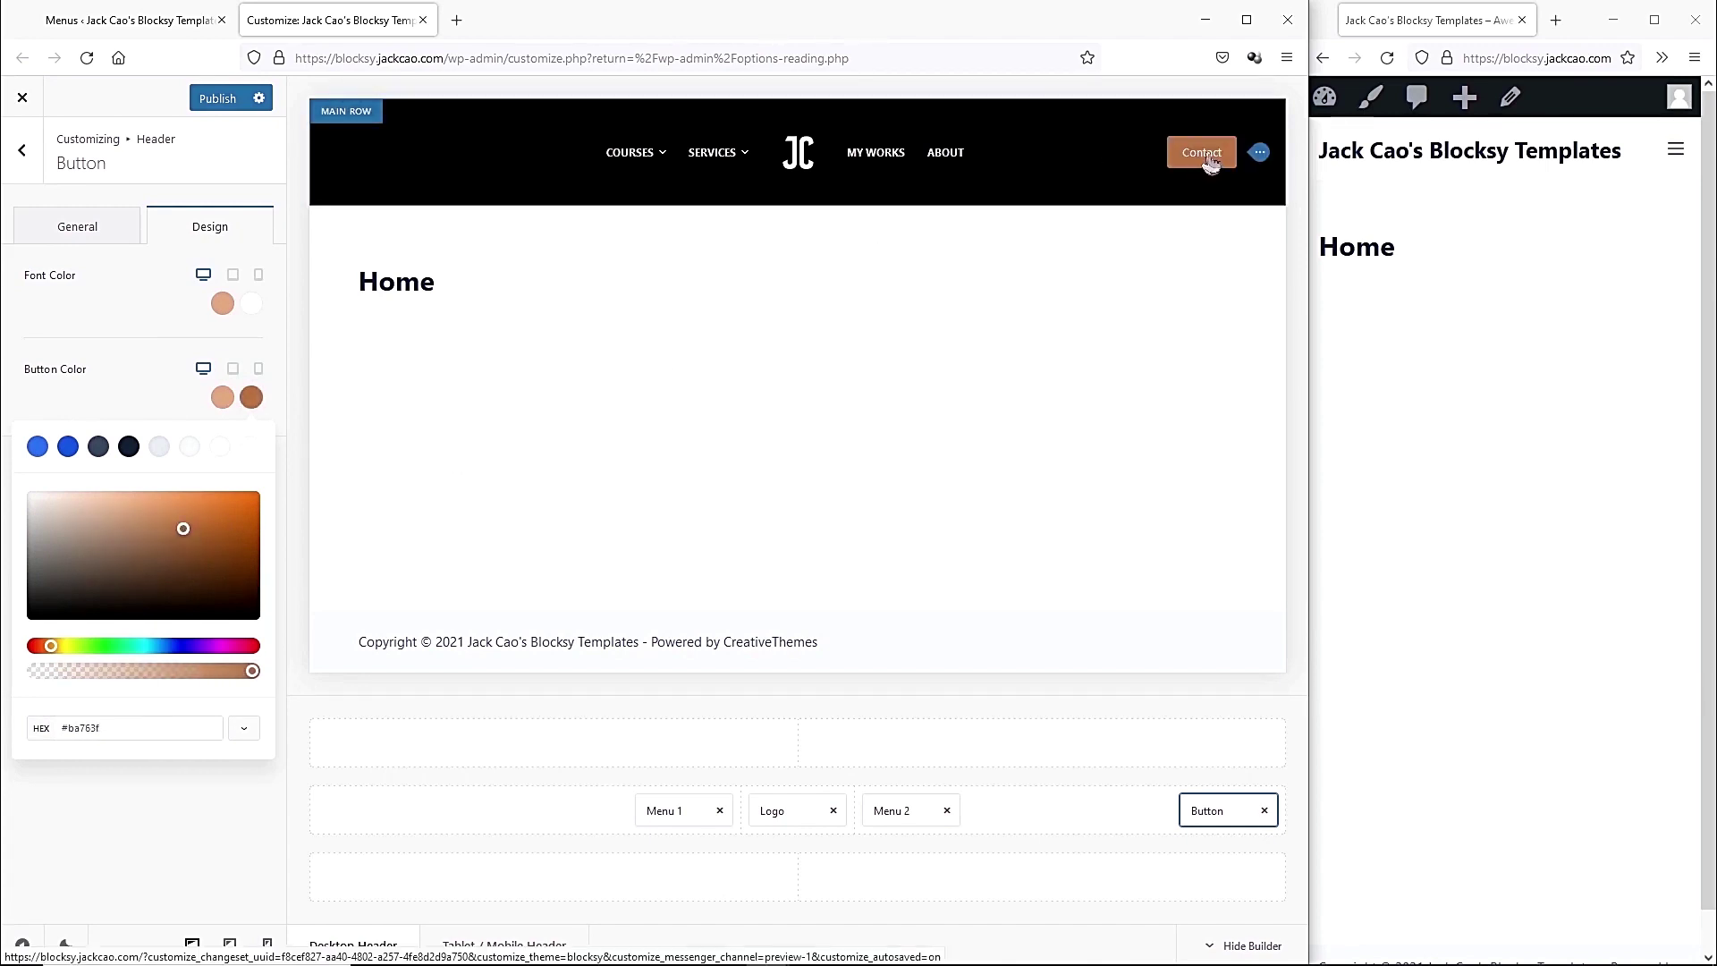
click(249, 402)
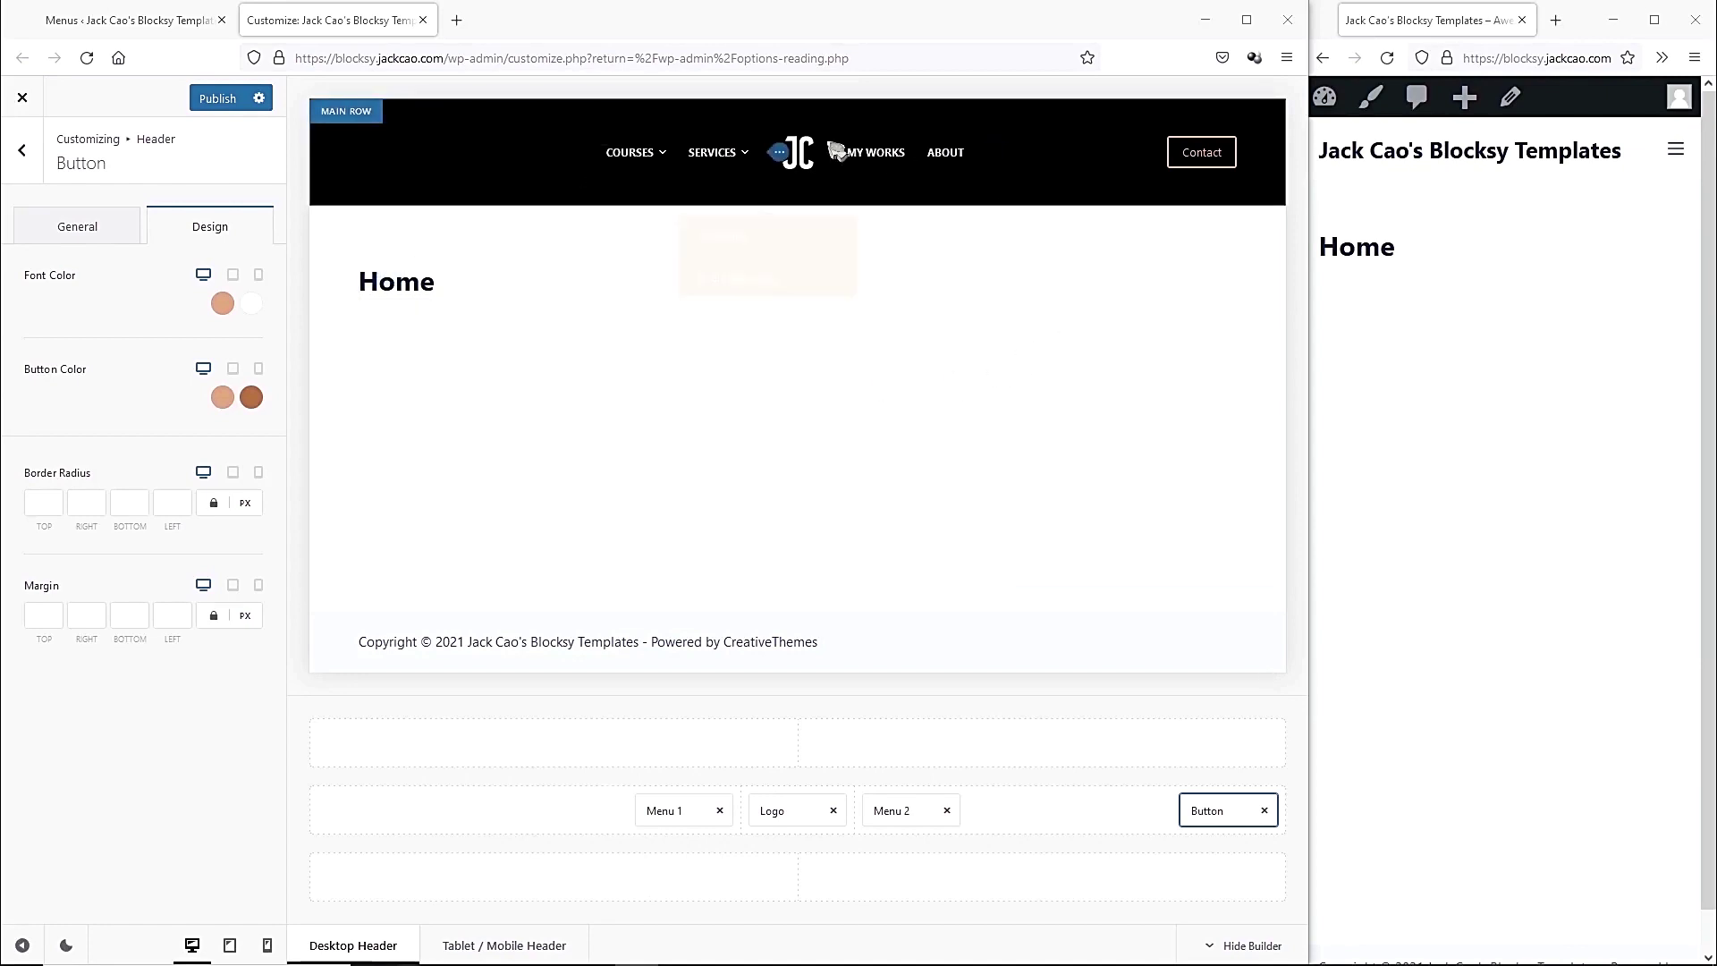
click(22, 150)
Turn on Sticky and Transparent functionality in Headers > Global Header, then return to the customizer root.
click(227, 275)
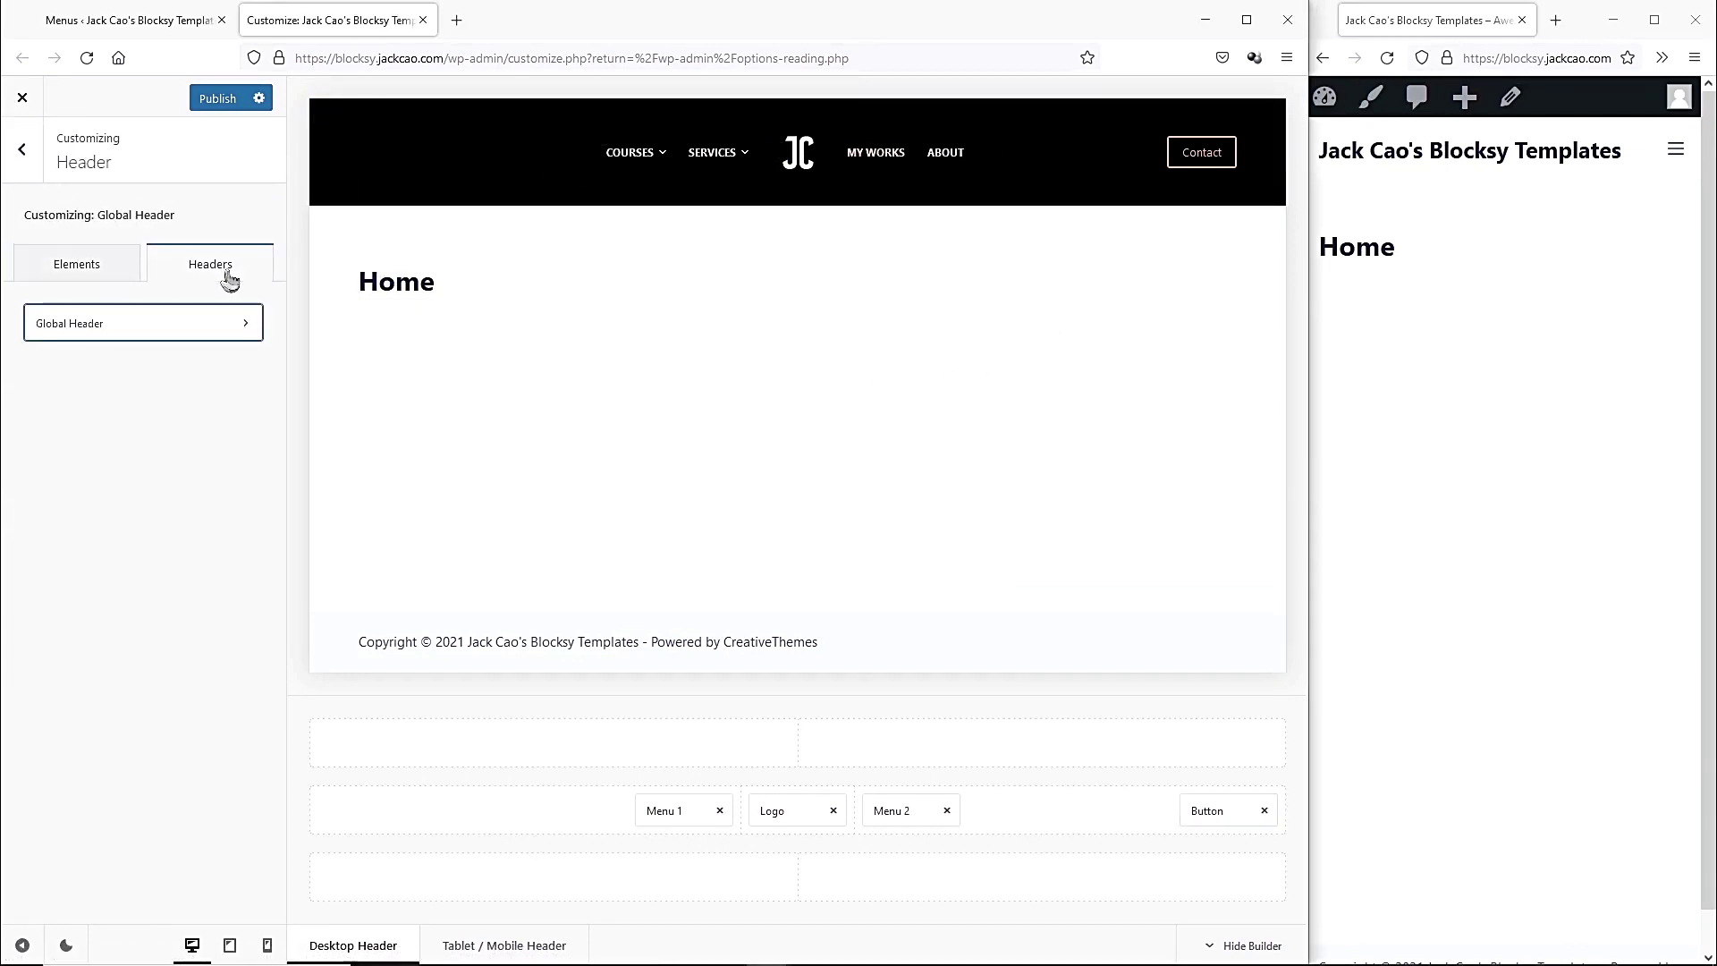
click(168, 335)
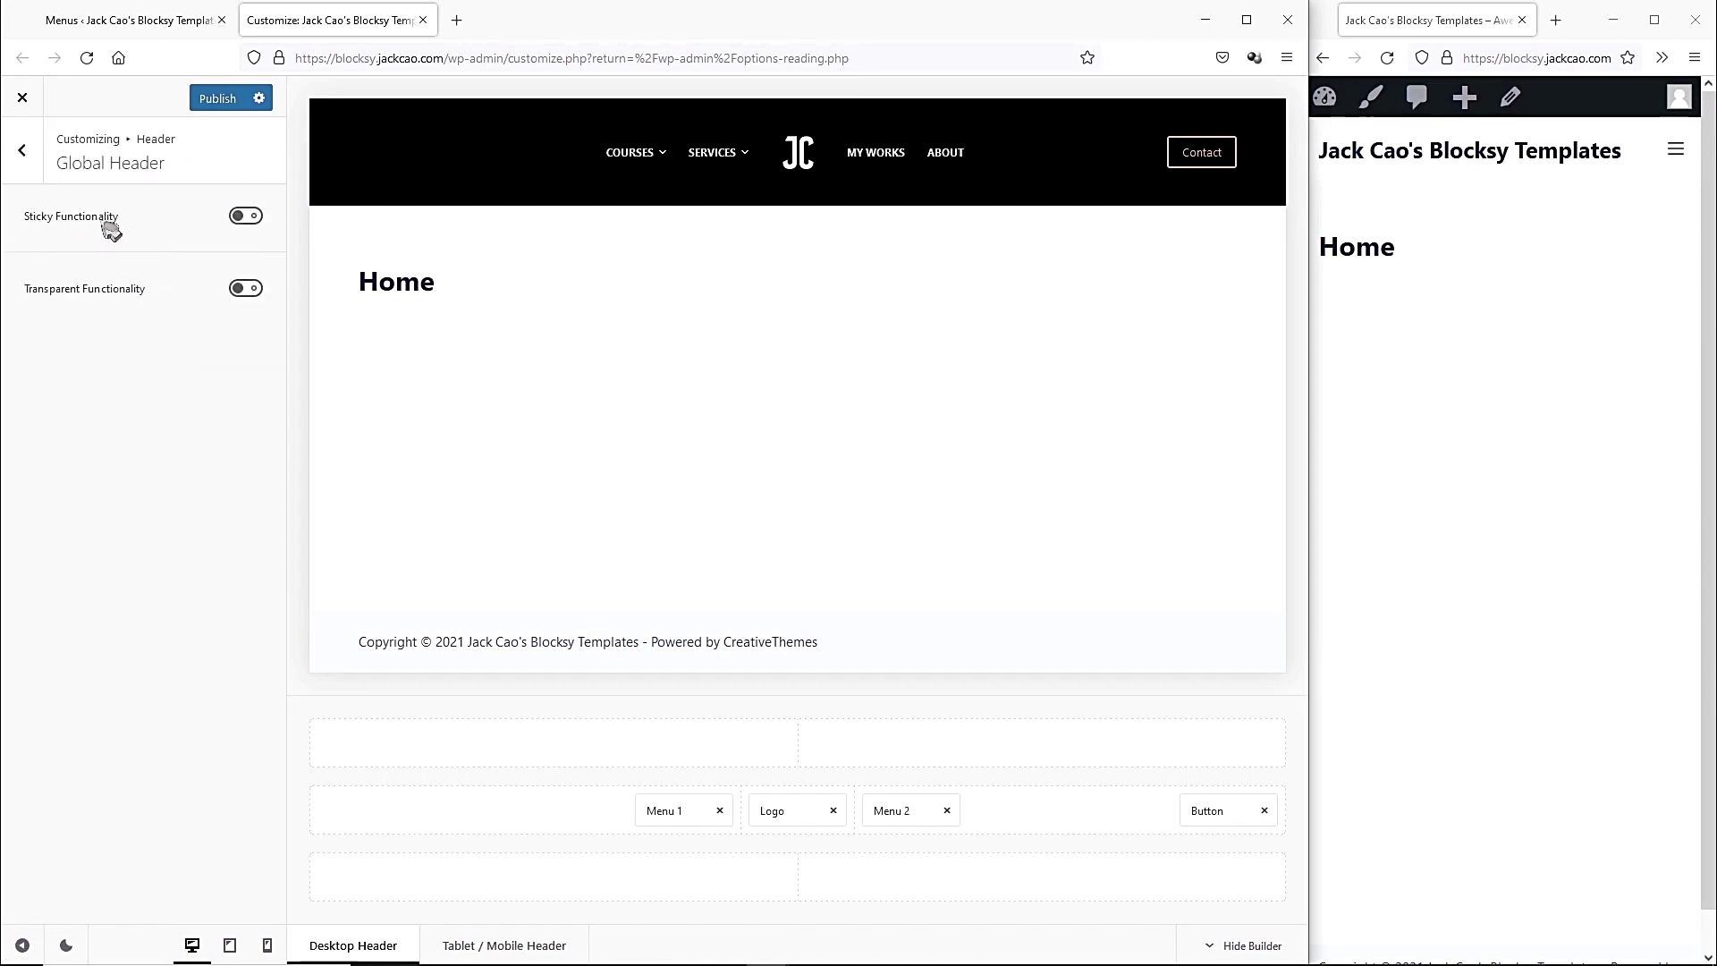
click(246, 217)
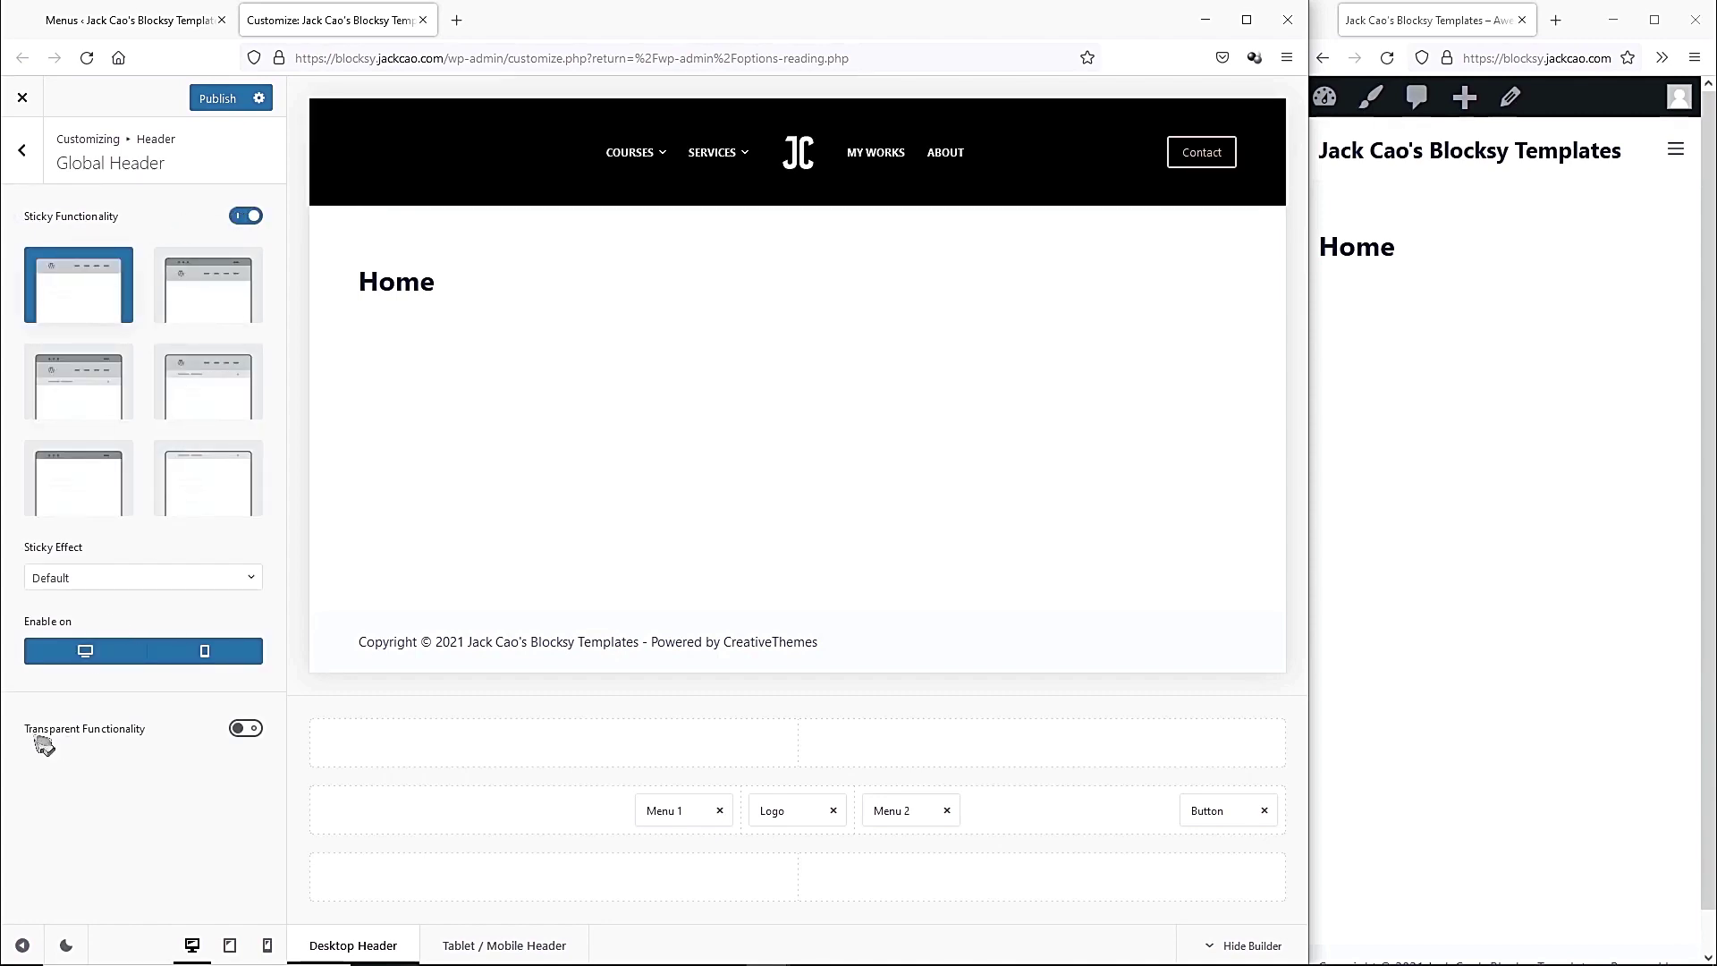
click(245, 731)
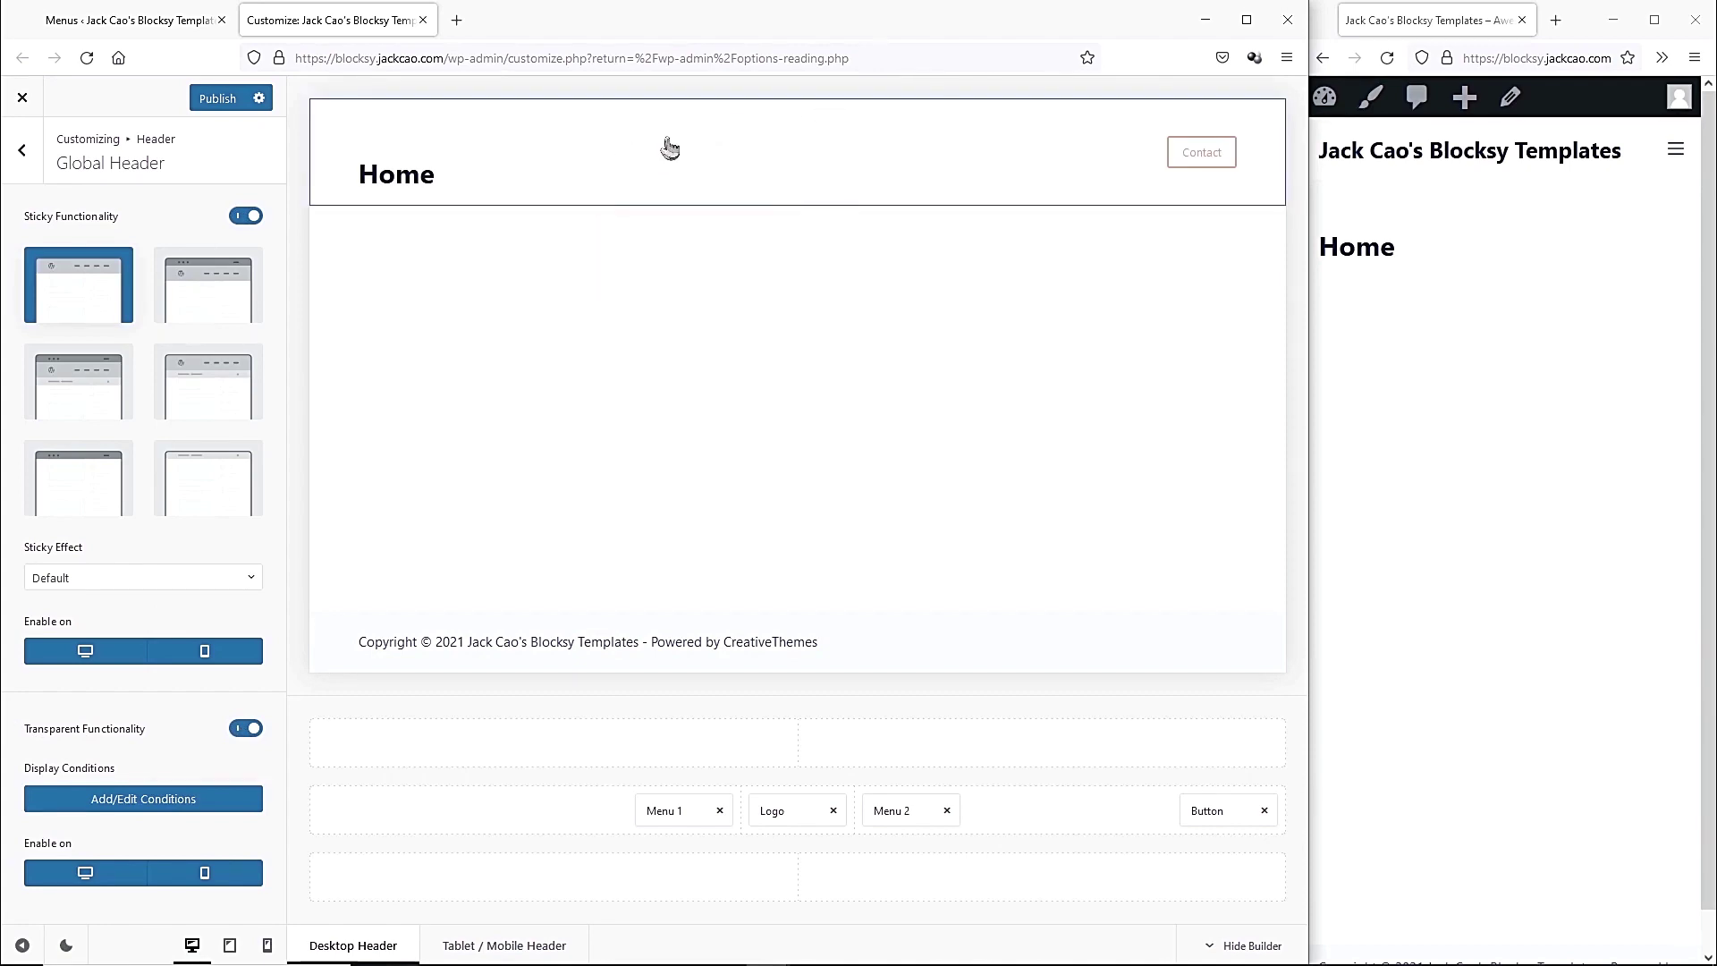
mouse_move(632, 153)
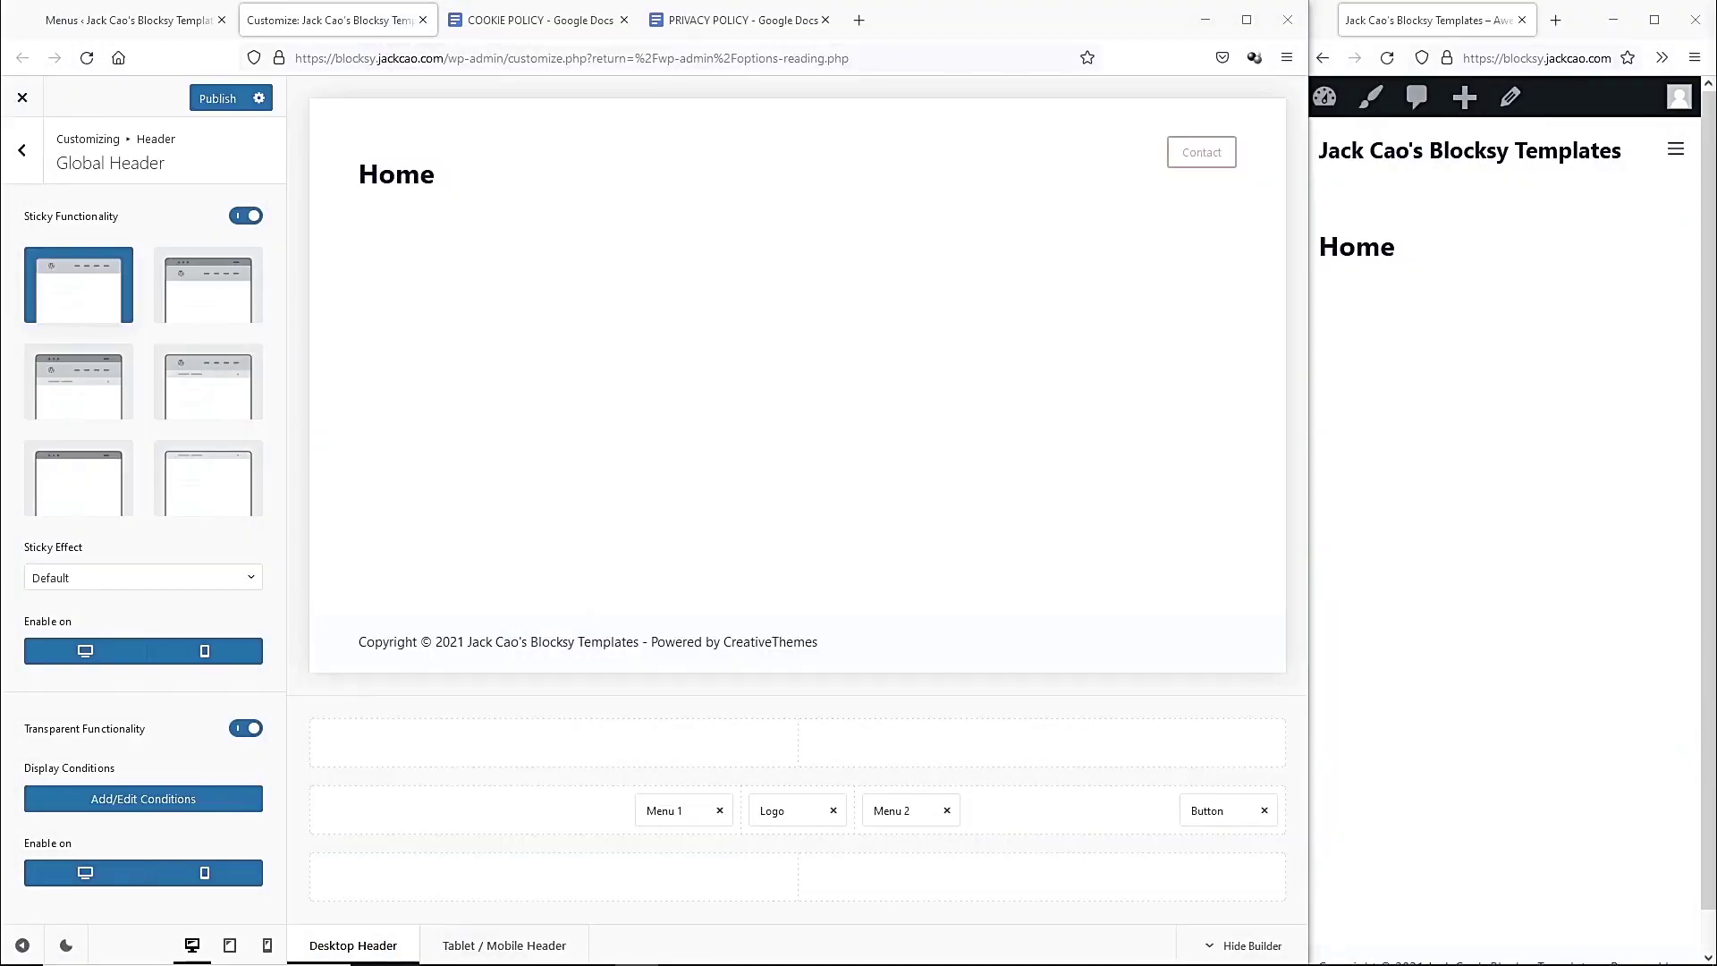
click(23, 153)
click(21, 150)
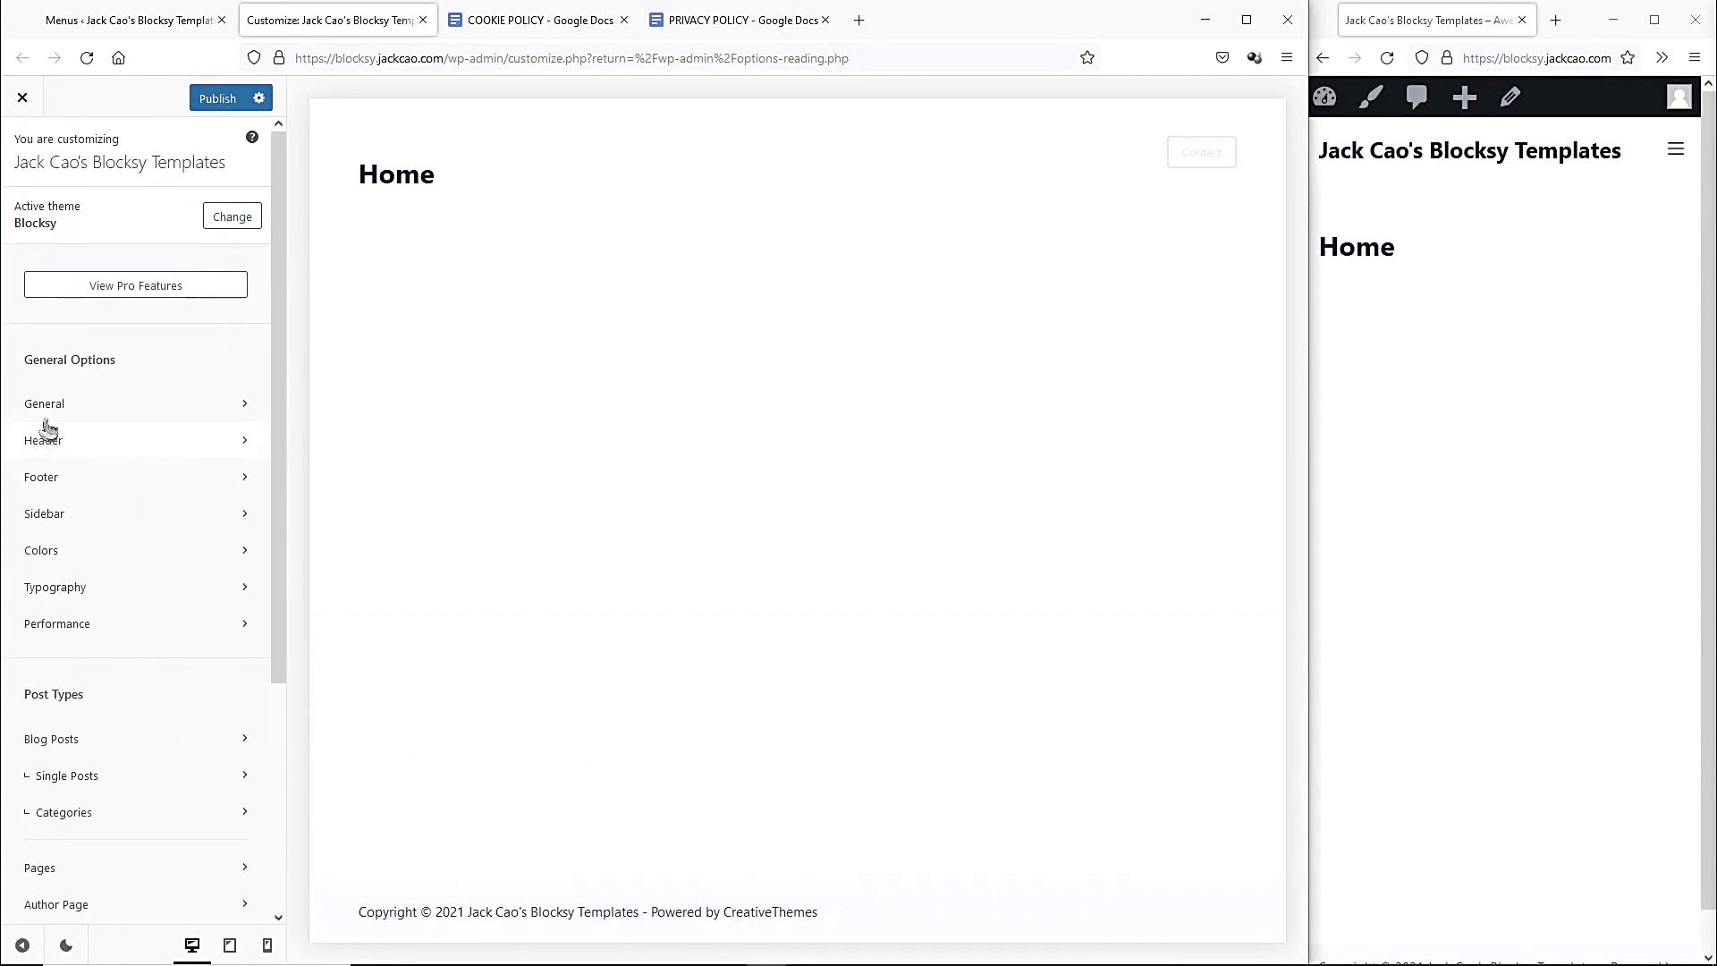
Replace the copyright's site title and theme credit with the site owner's name.
click(54, 478)
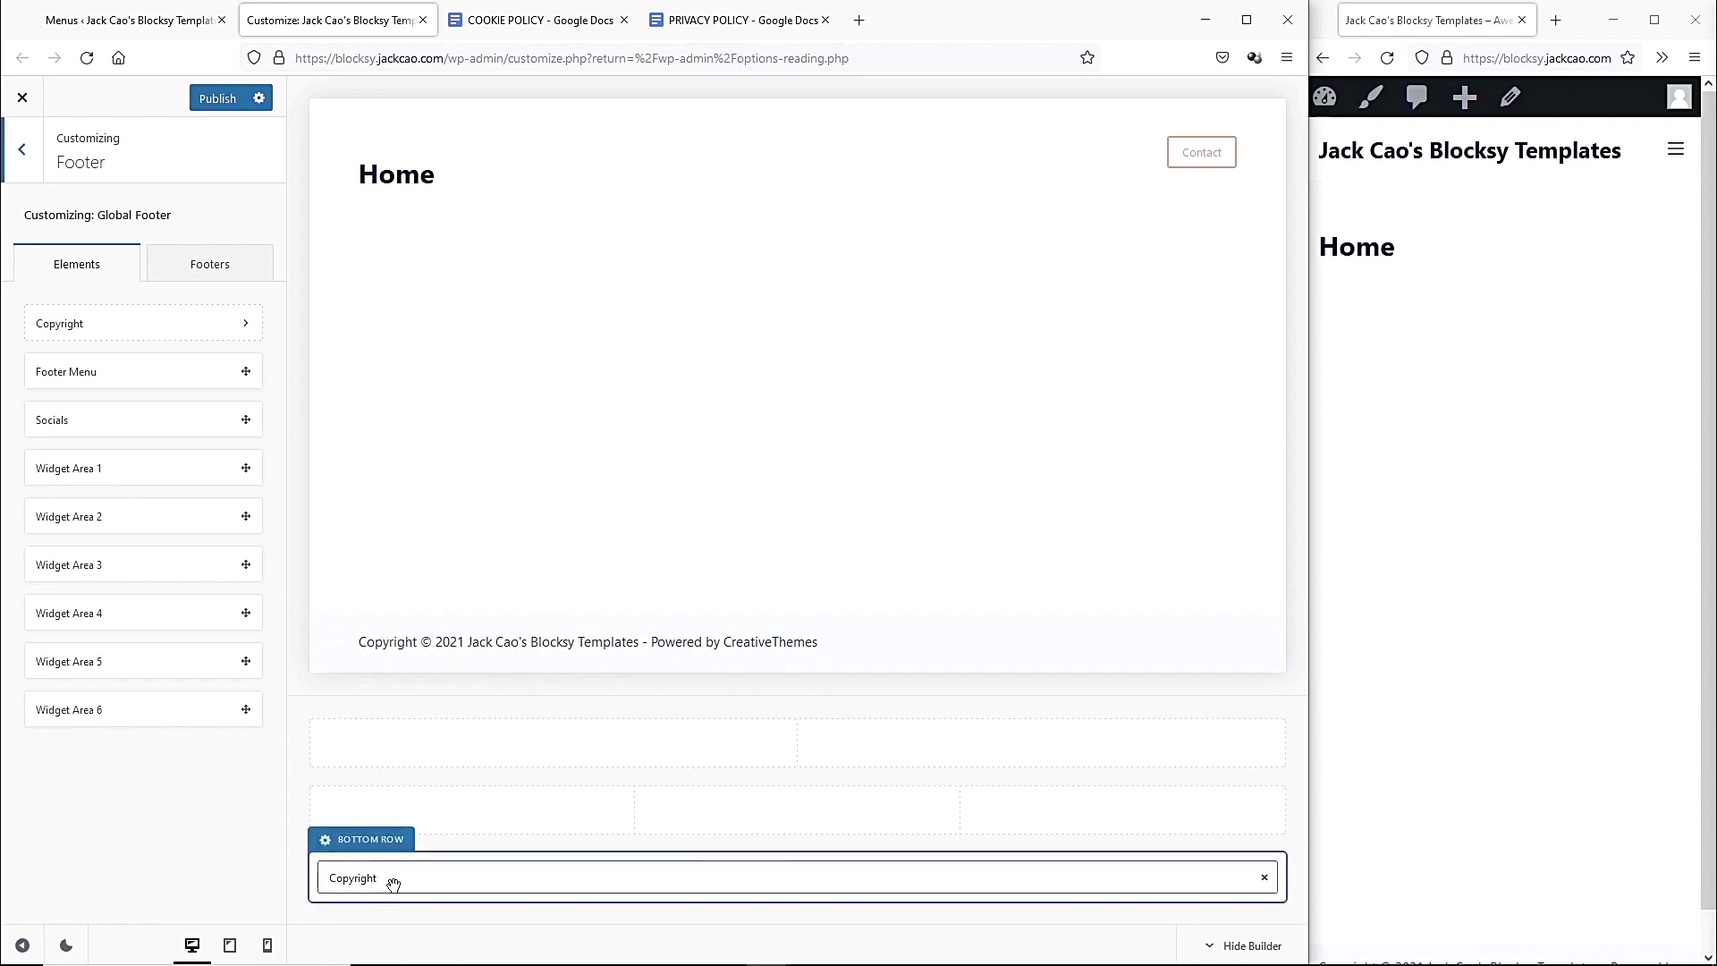
click(656, 860)
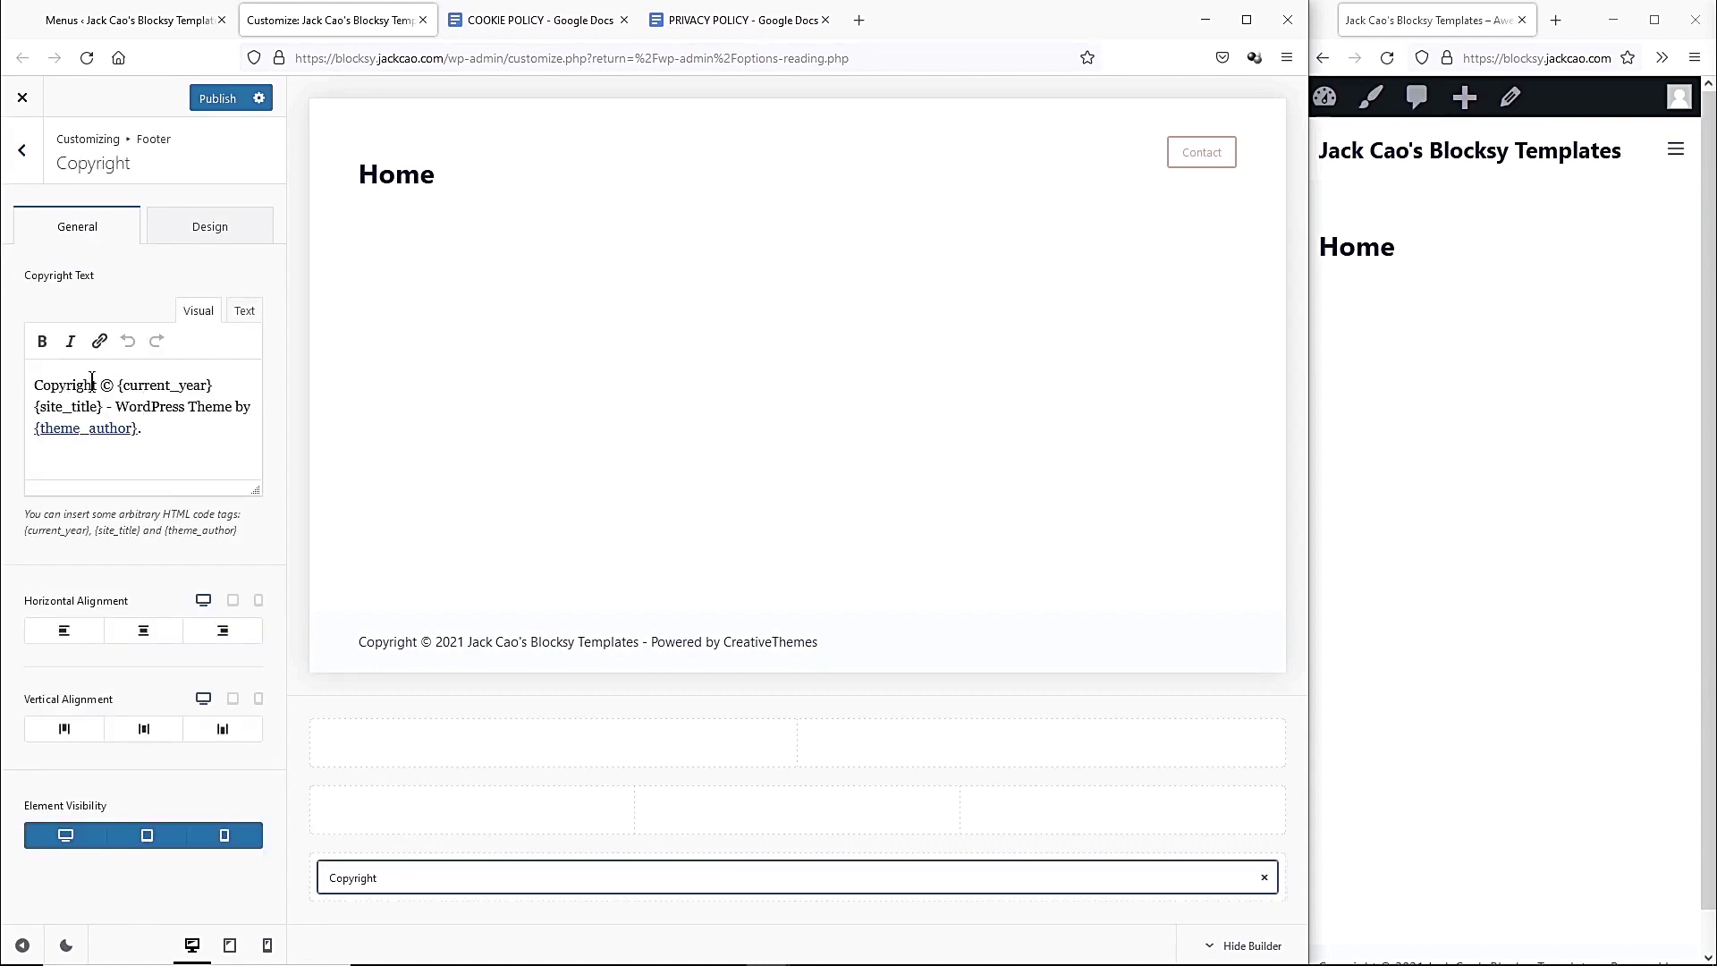
drag(119, 385, 194, 386)
click(194, 385)
mouse_move(37, 408)
mouse_down()
mouse_move(179, 434)
mouse_move(33, 407)
mouse_up()
key(BackSpace)
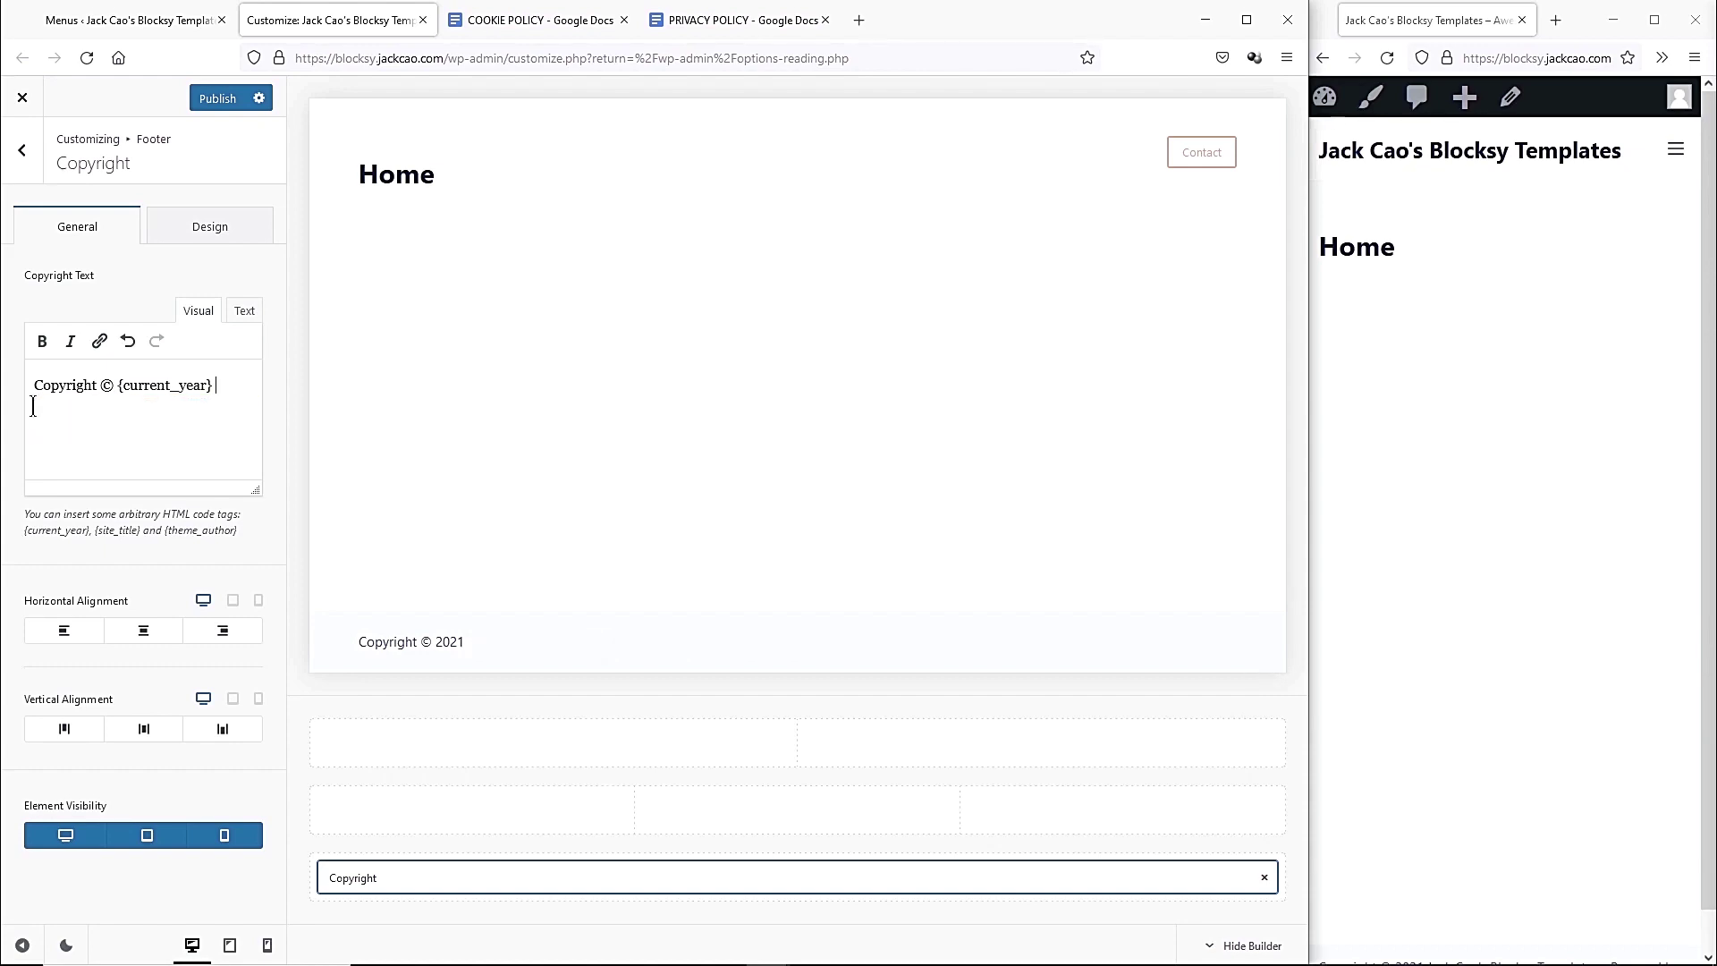
Set the copyright's horizontal alignment to center and go back to the footer elements.
click(61, 636)
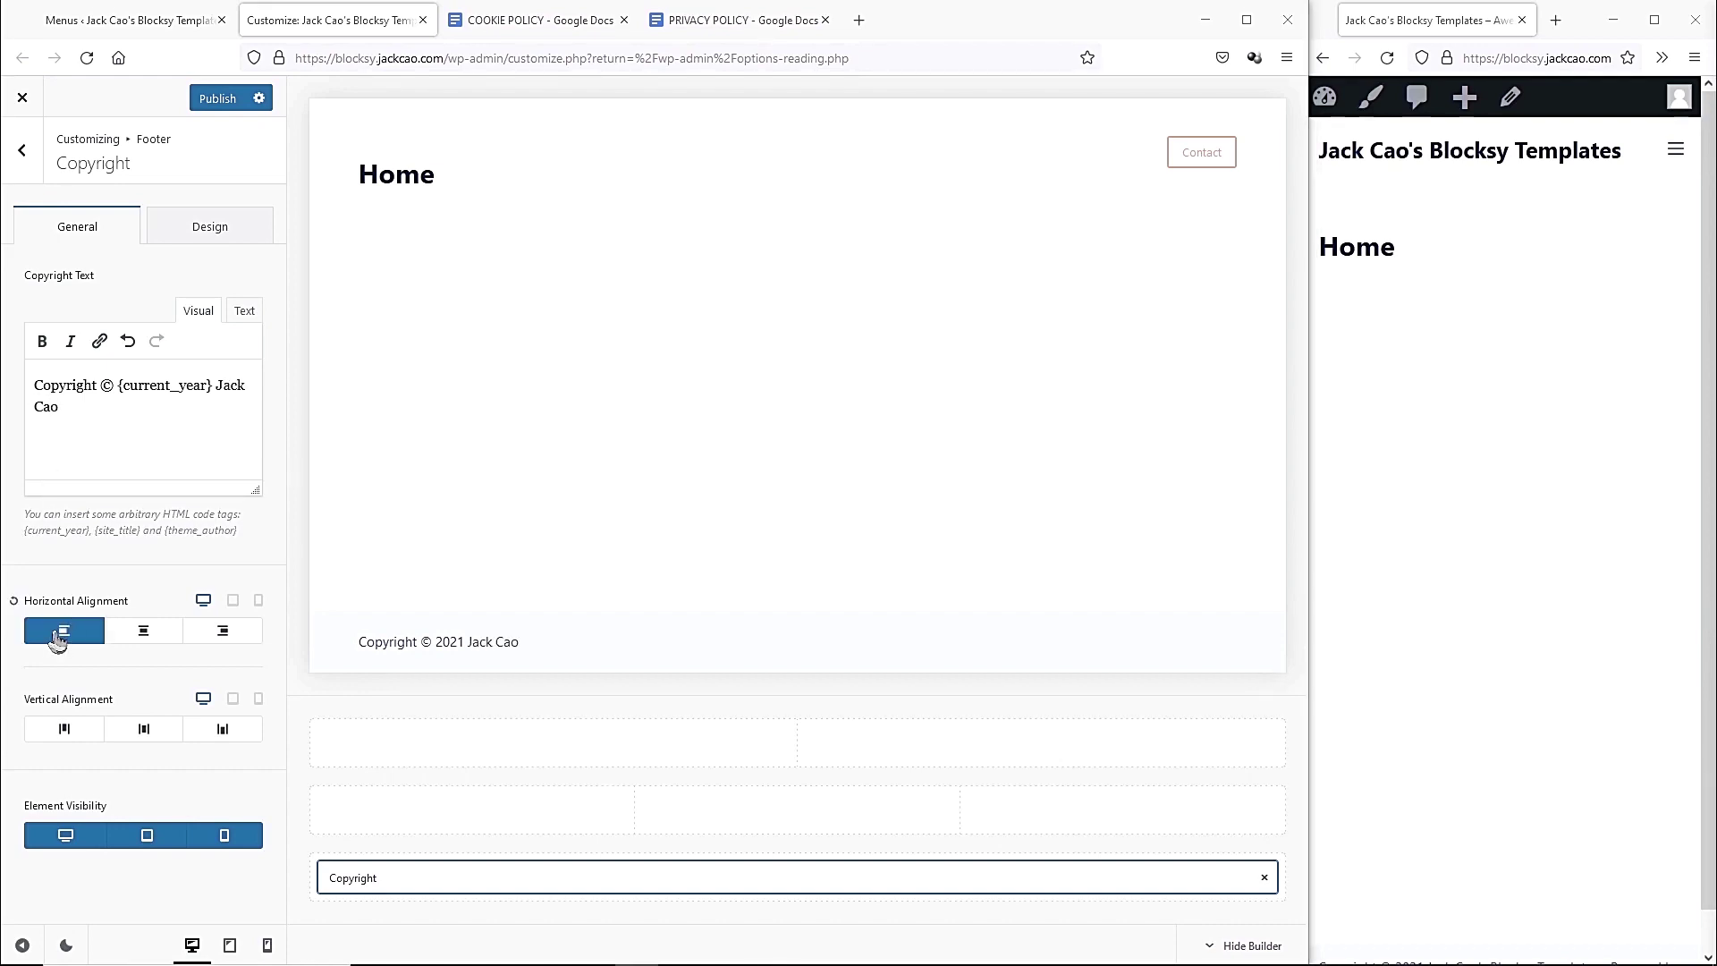
click(154, 642)
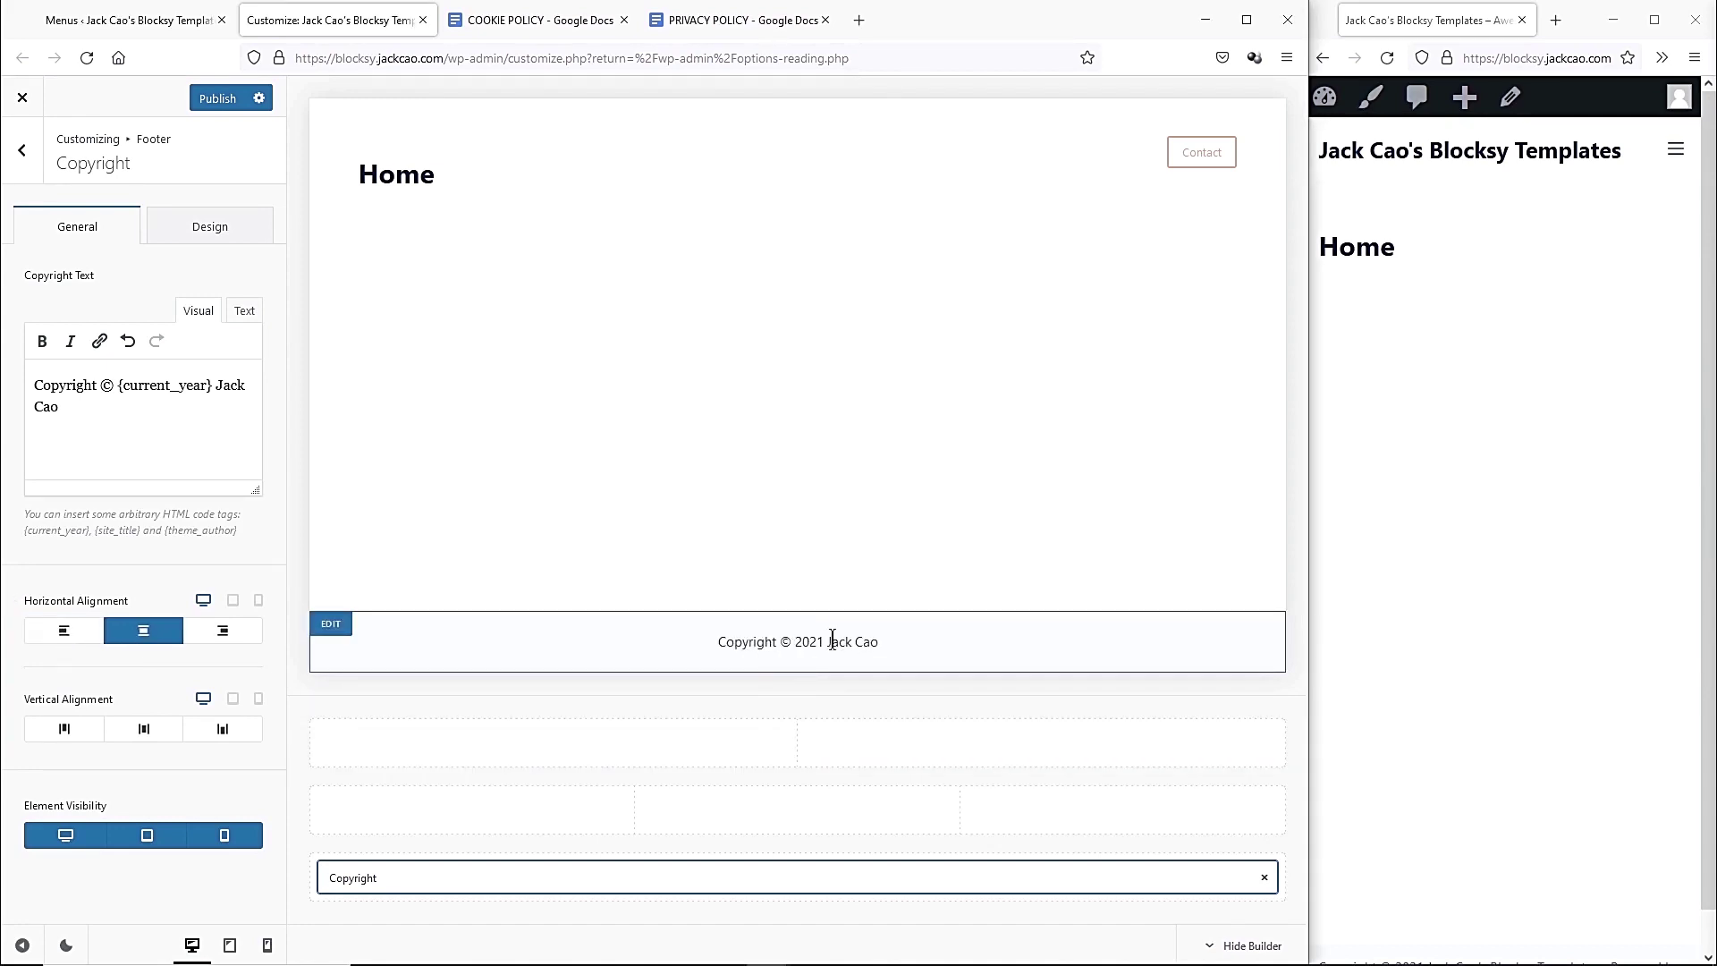
mouse_move(689, 143)
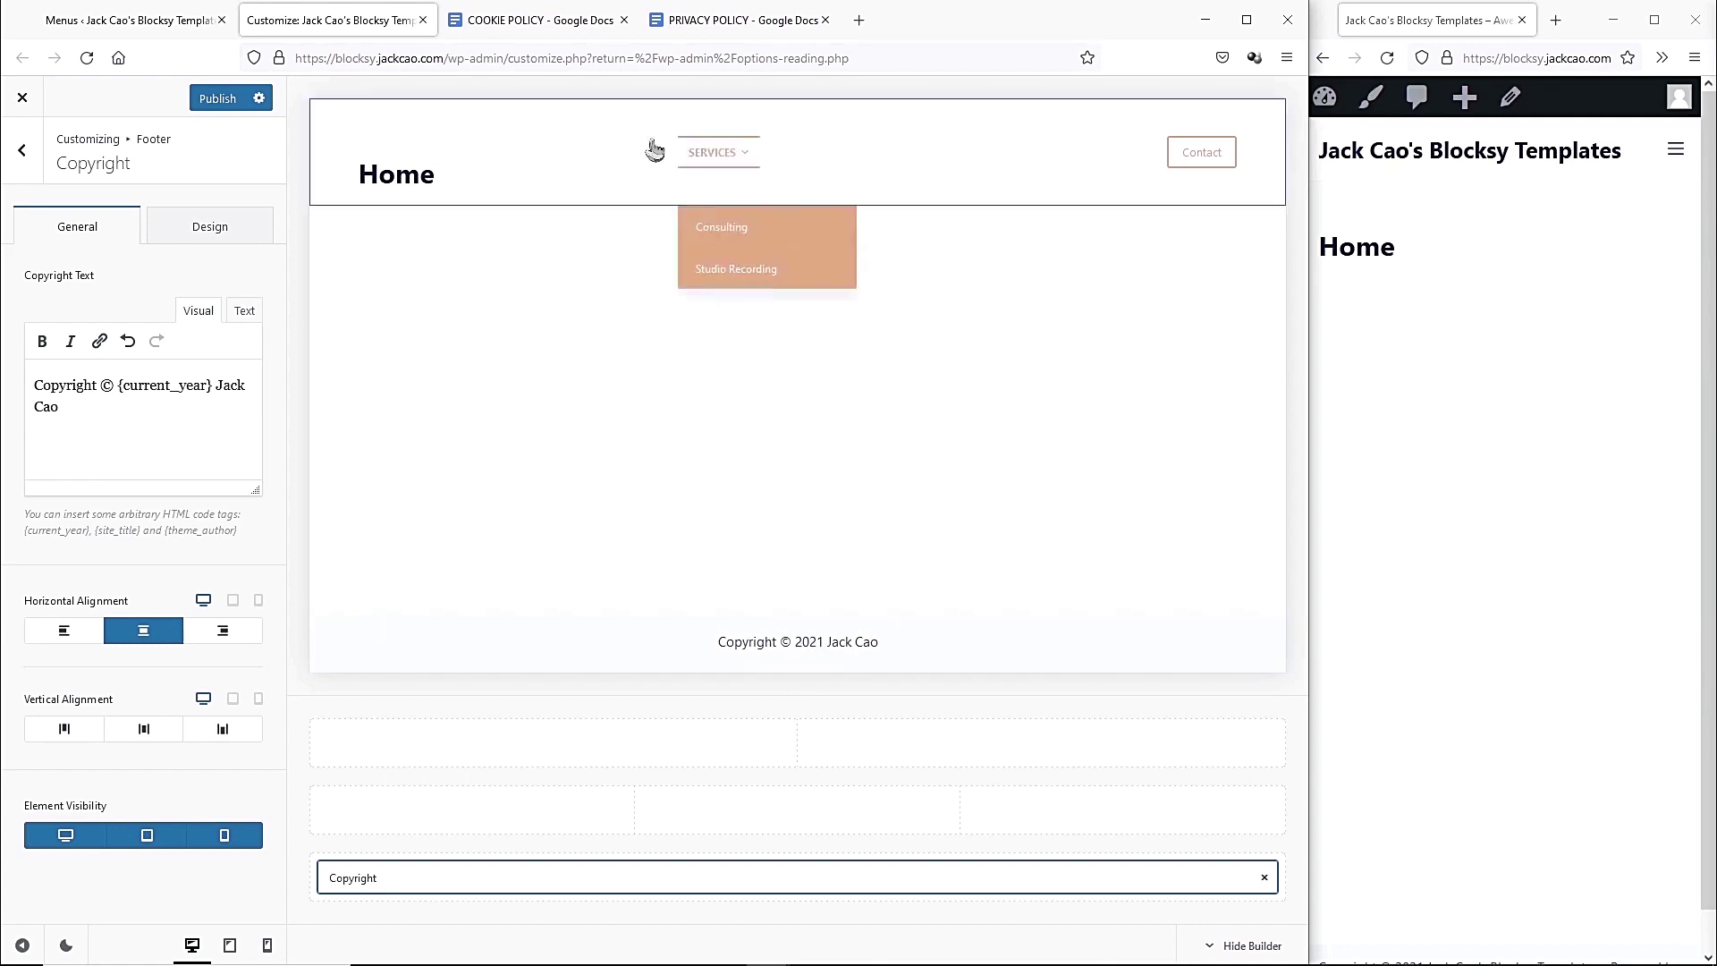
click(21, 149)
Set the Global Footer's background colour to black.
click(223, 267)
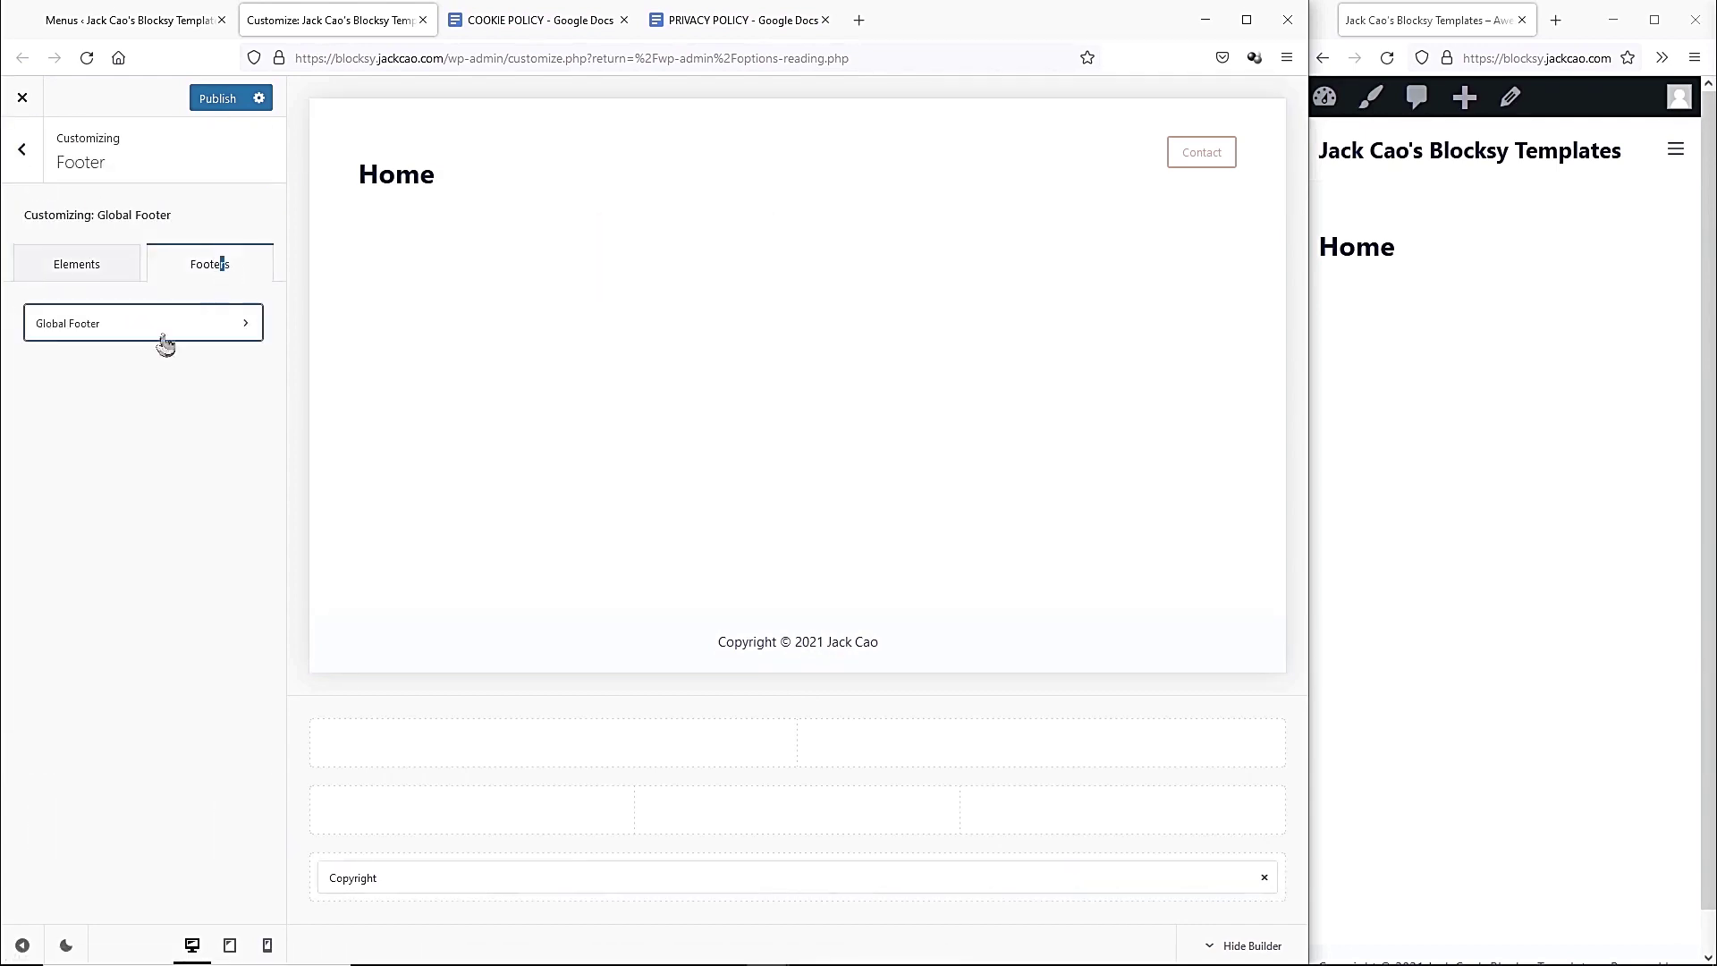
click(89, 338)
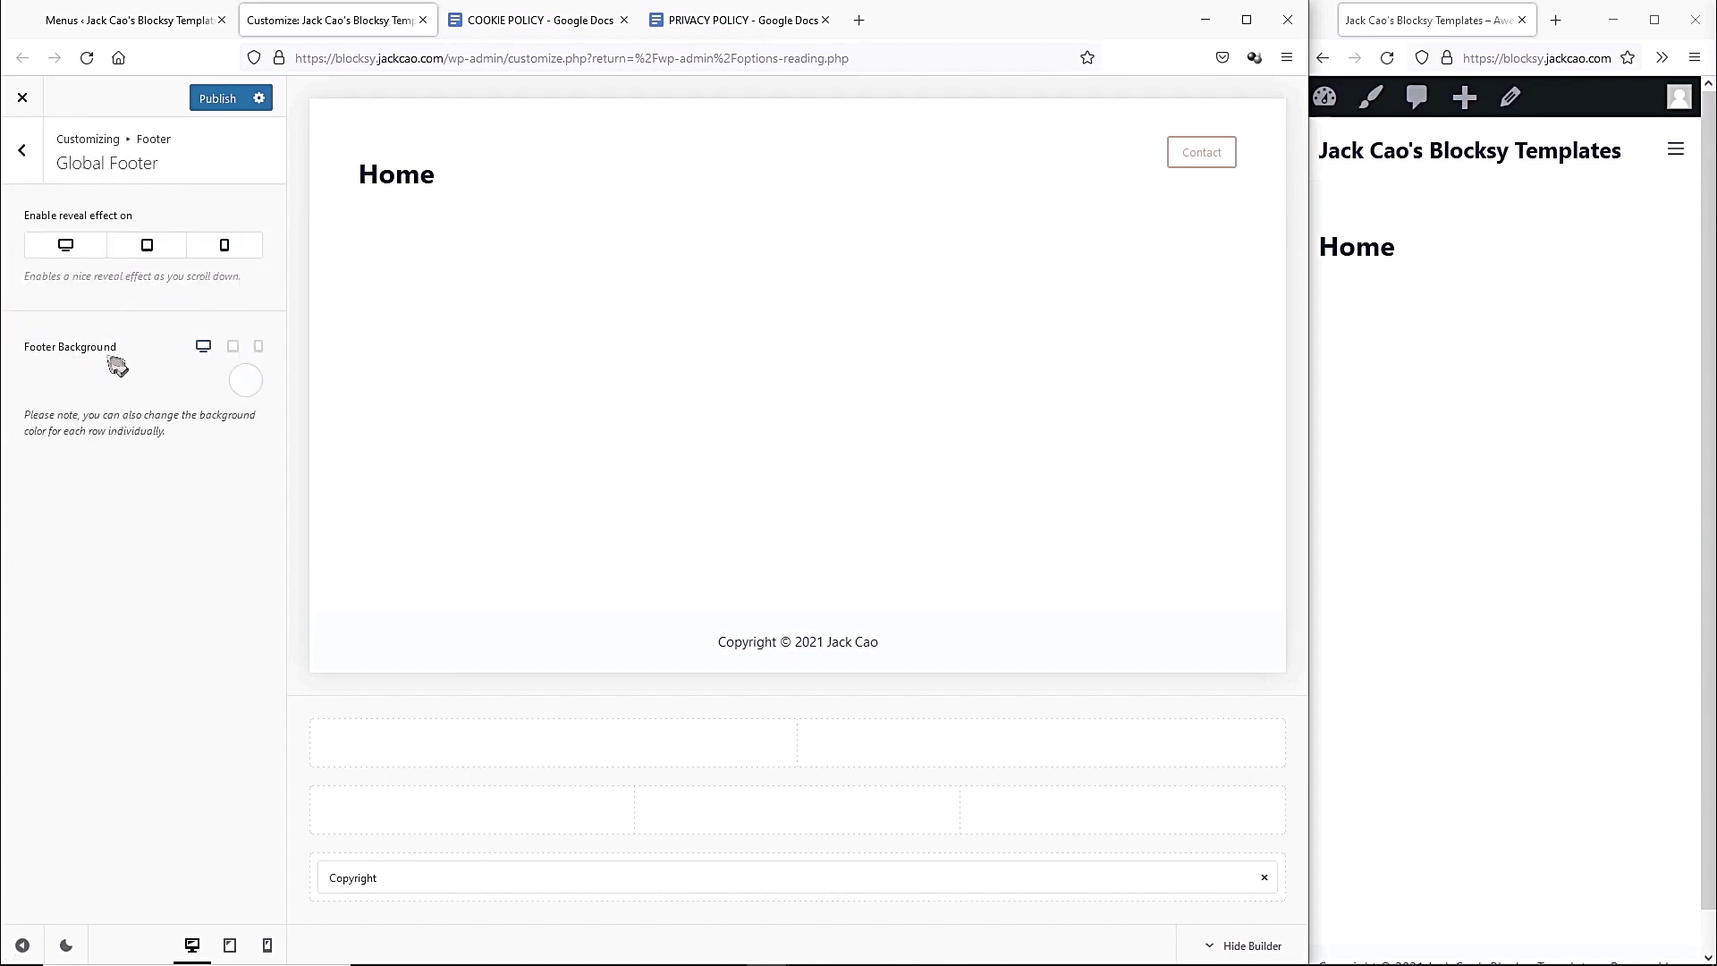
click(245, 380)
click(51, 605)
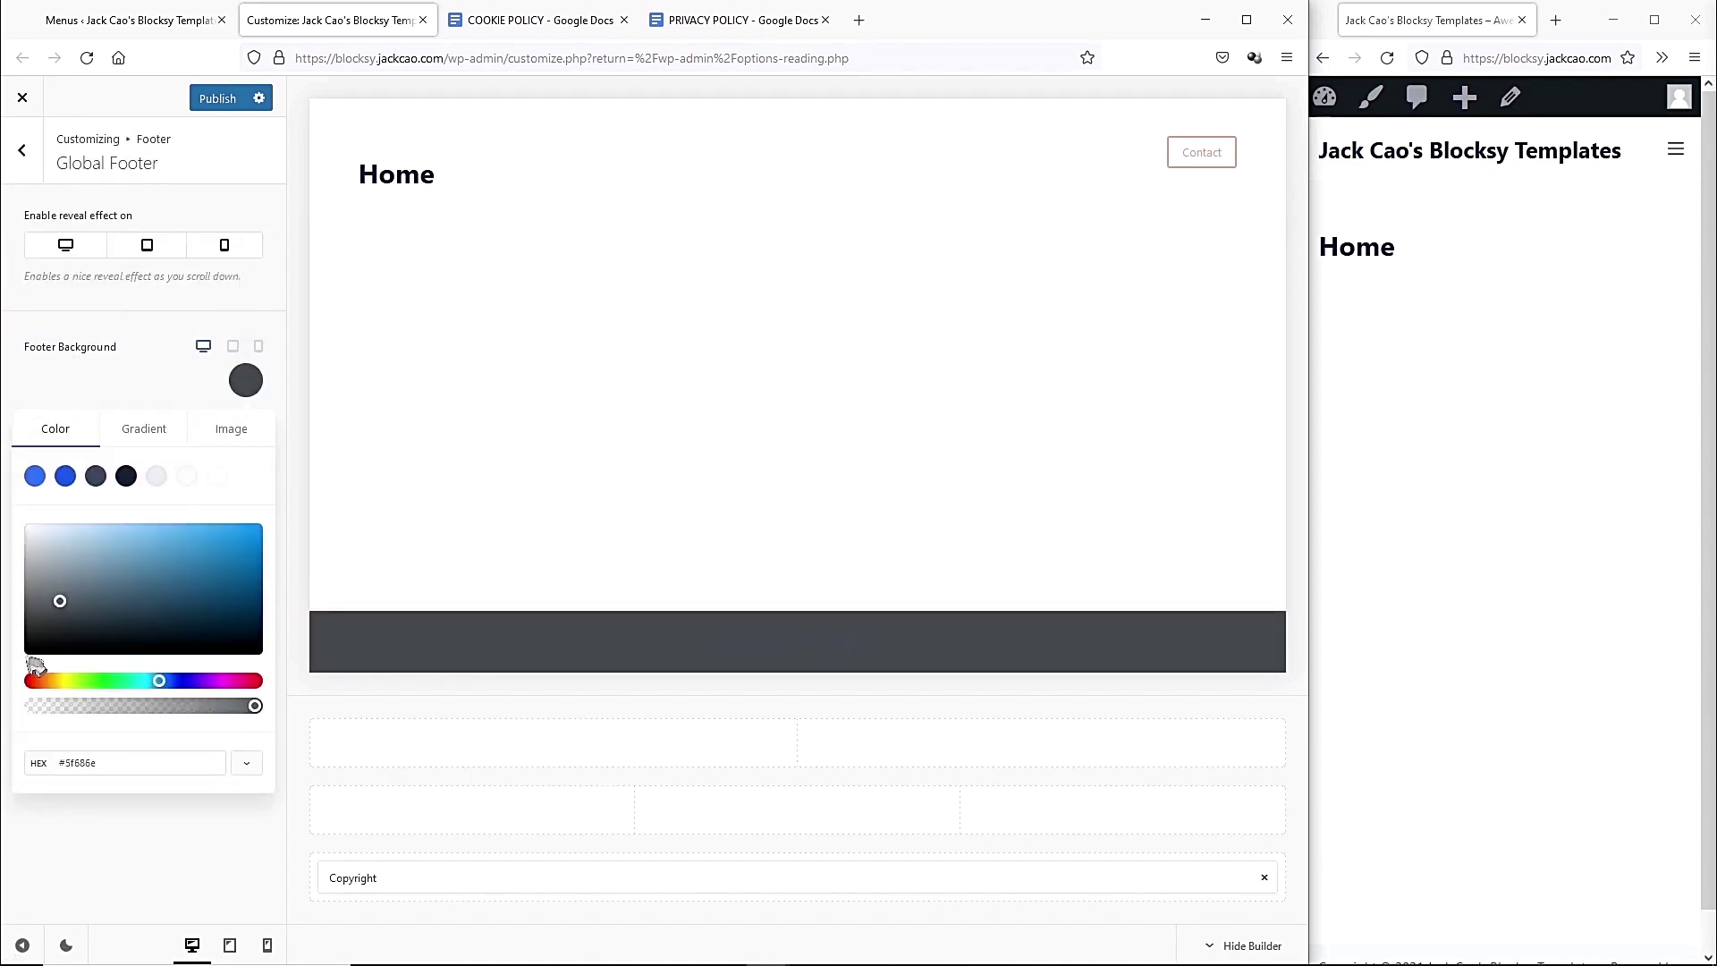
click(25, 652)
click(83, 384)
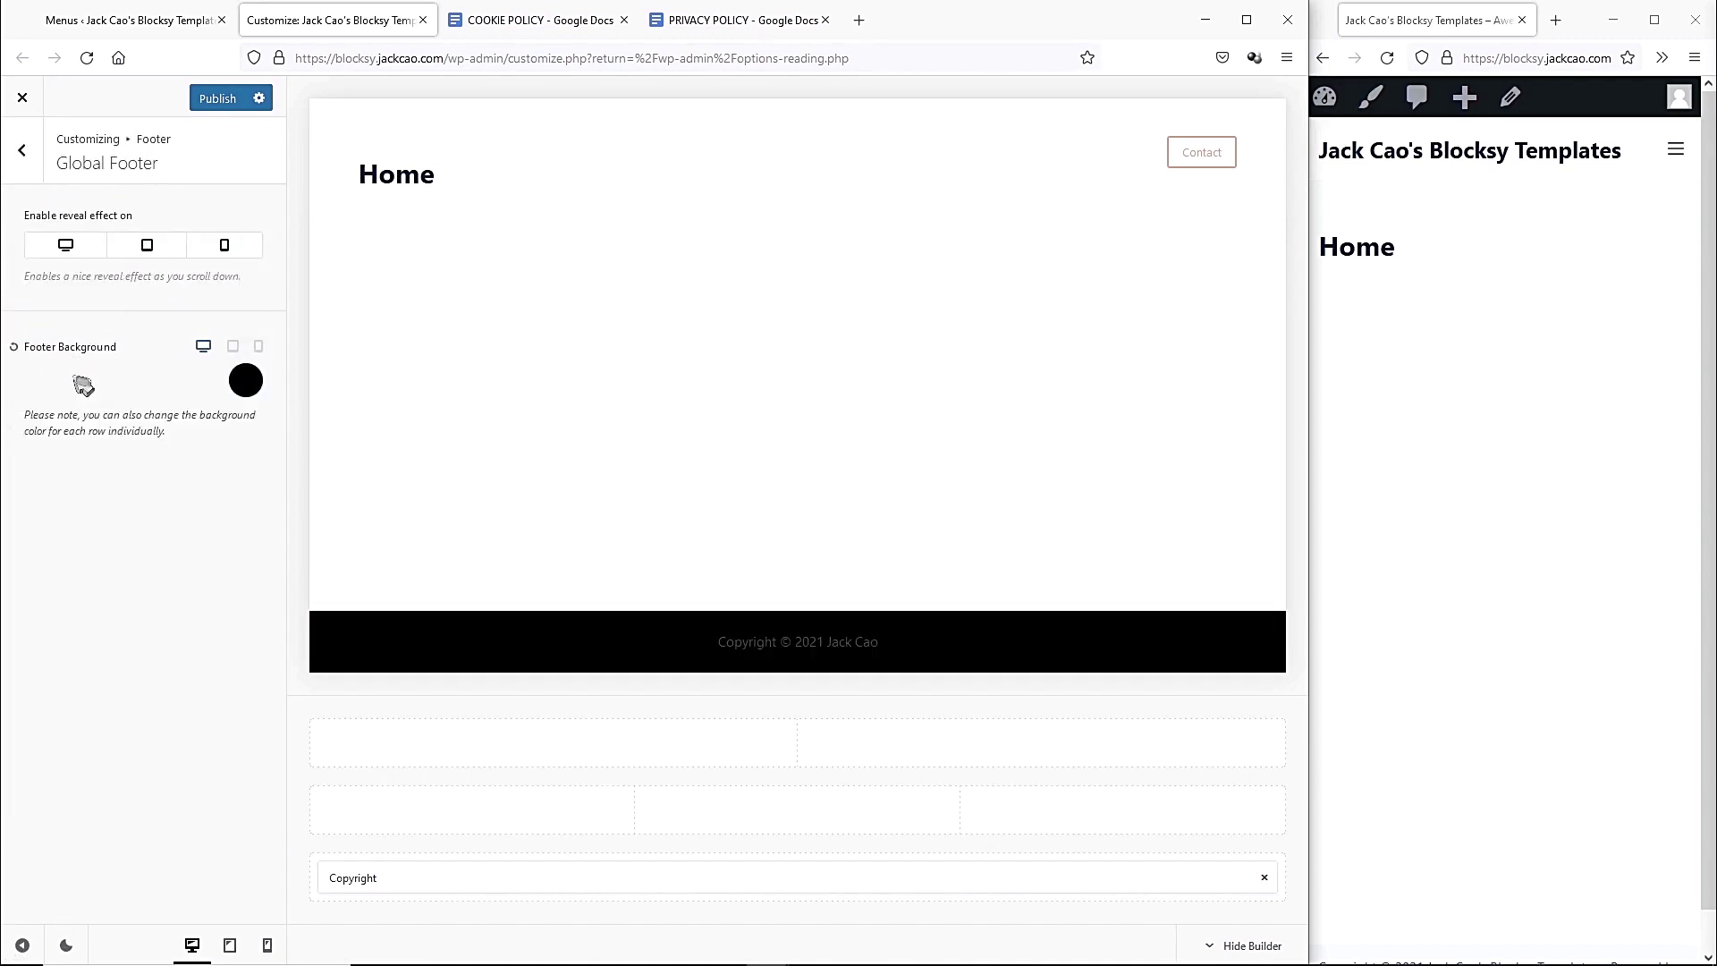
Check the copyright's Design options, then return to the main customizer options.
click(436, 878)
click(257, 224)
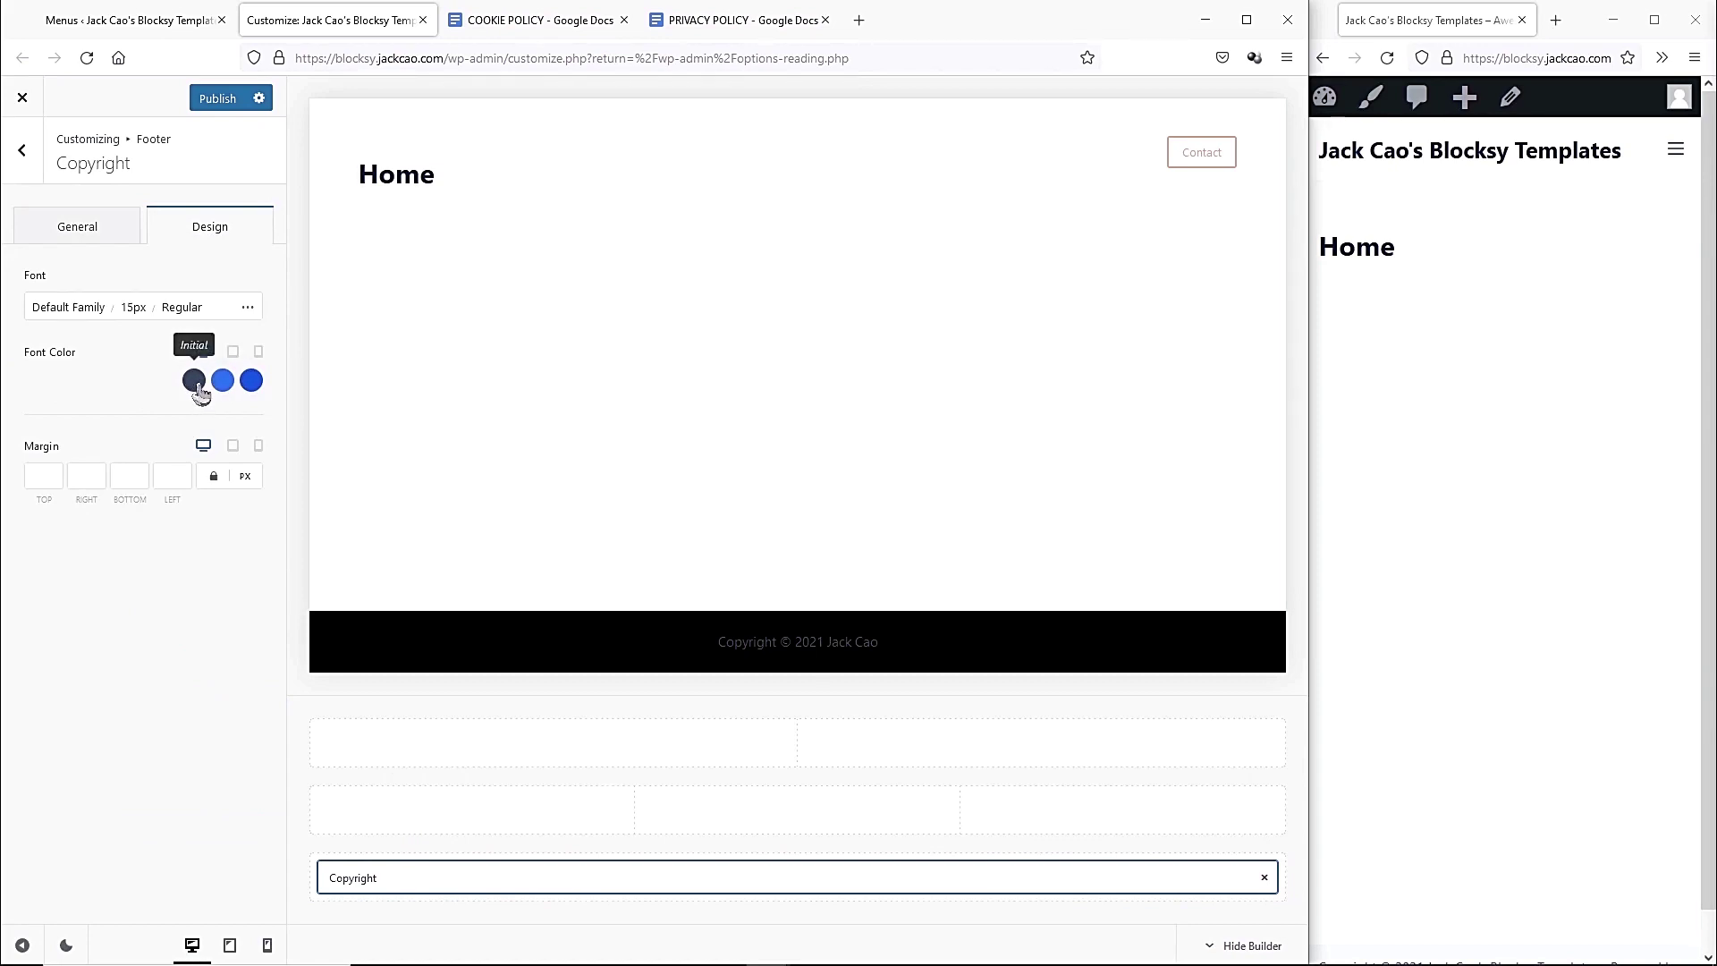
click(25, 153)
click(32, 156)
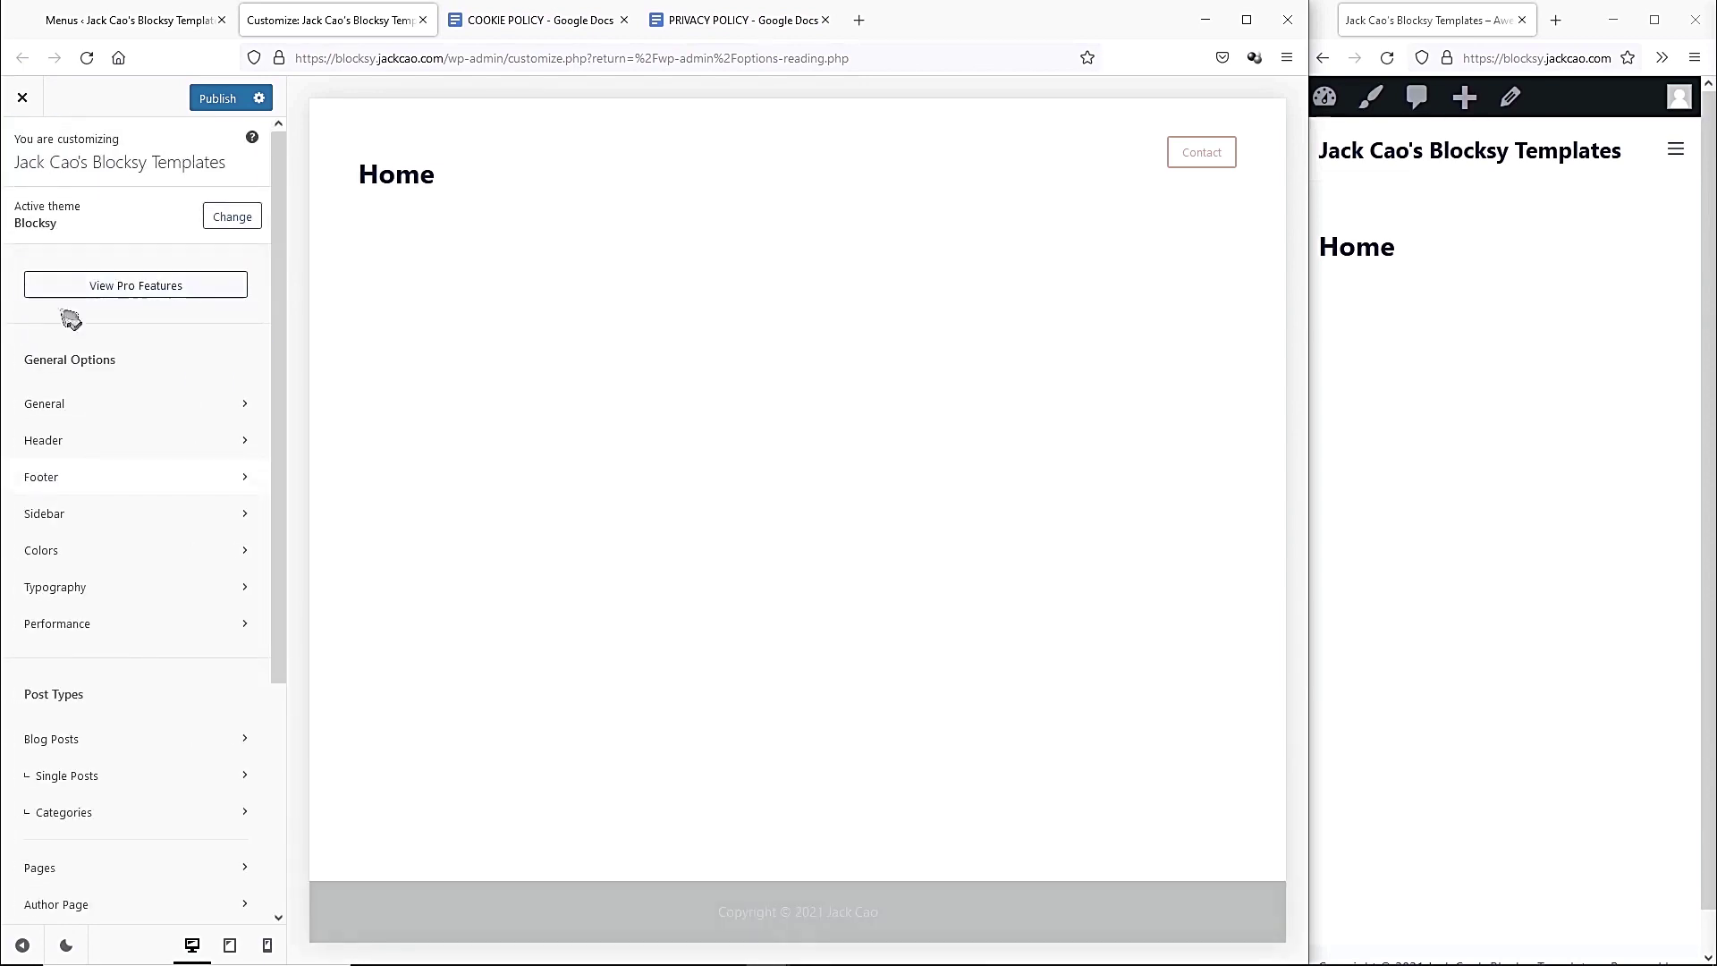
In Colors, darken palette Color 7 to dark grey and set Color 3 to white.
click(57, 552)
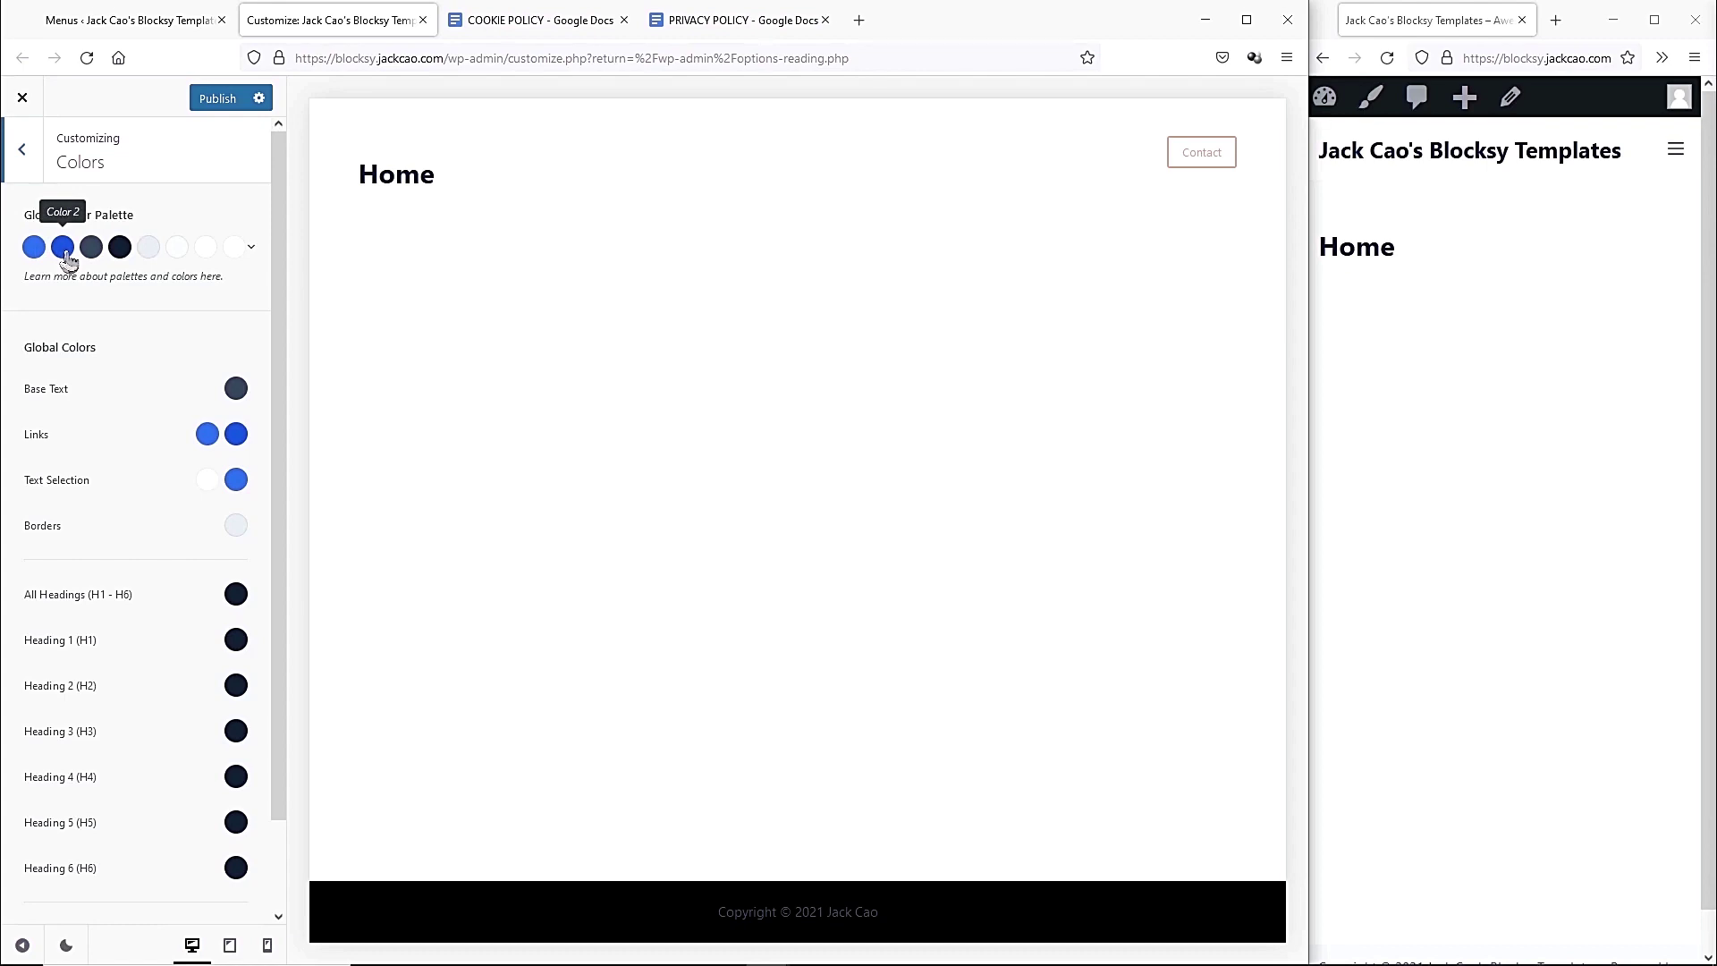
click(207, 248)
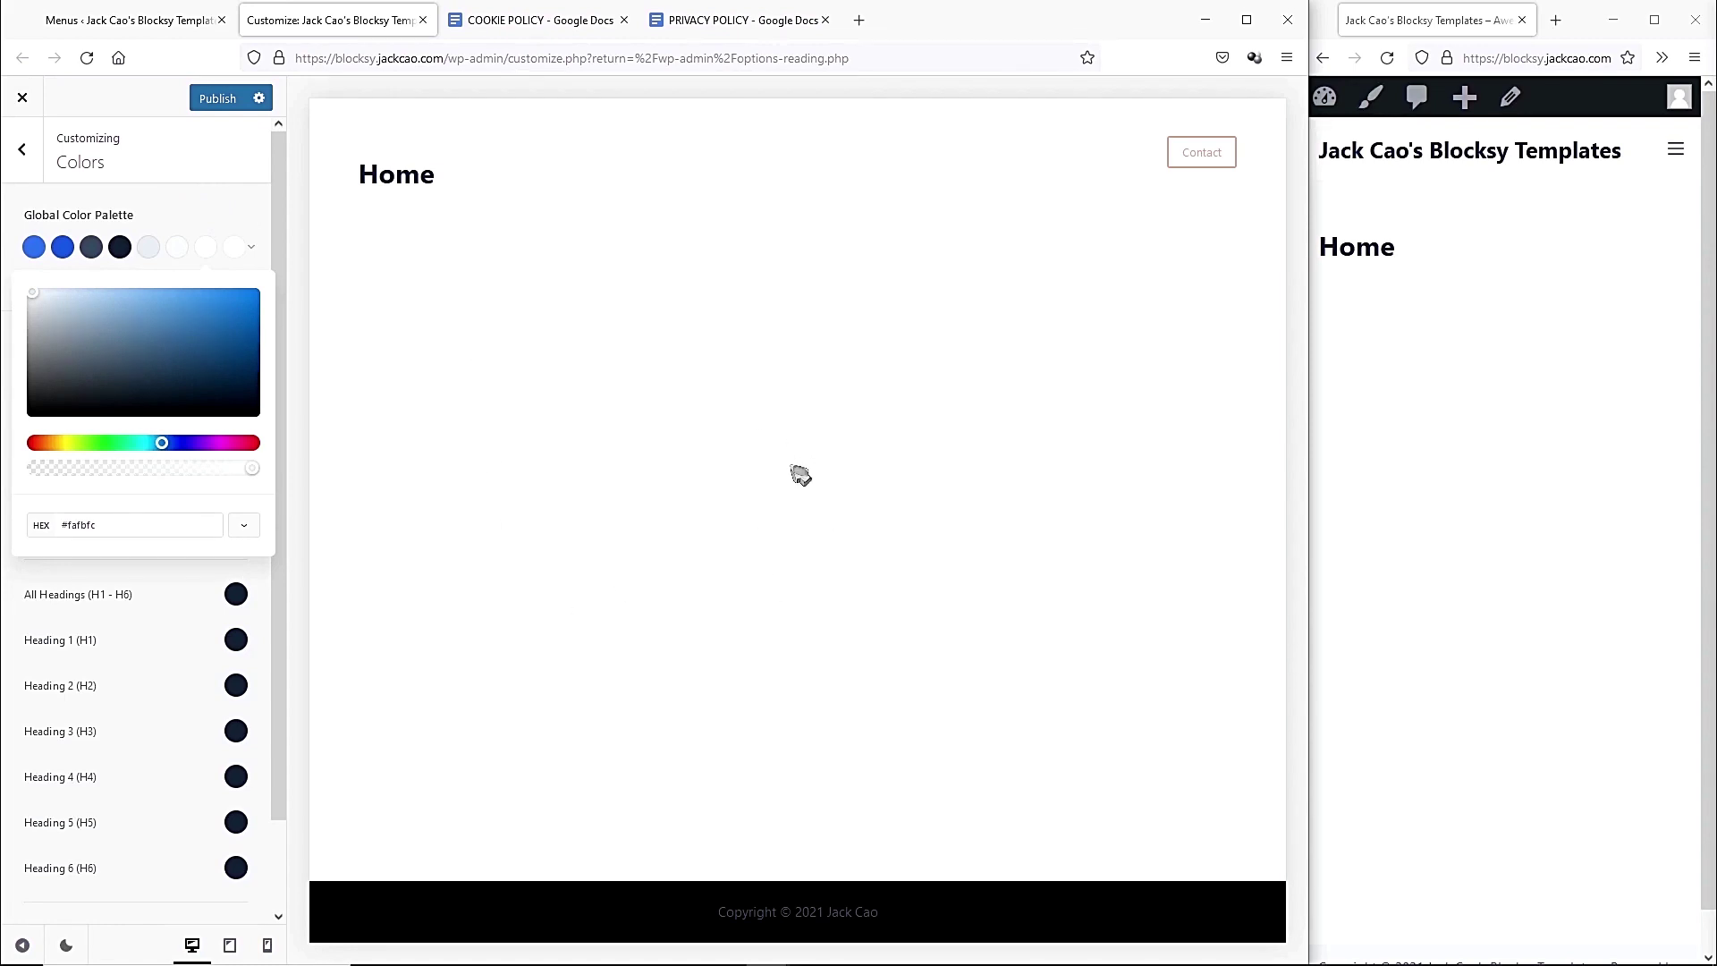
drag(89, 385, 21, 433)
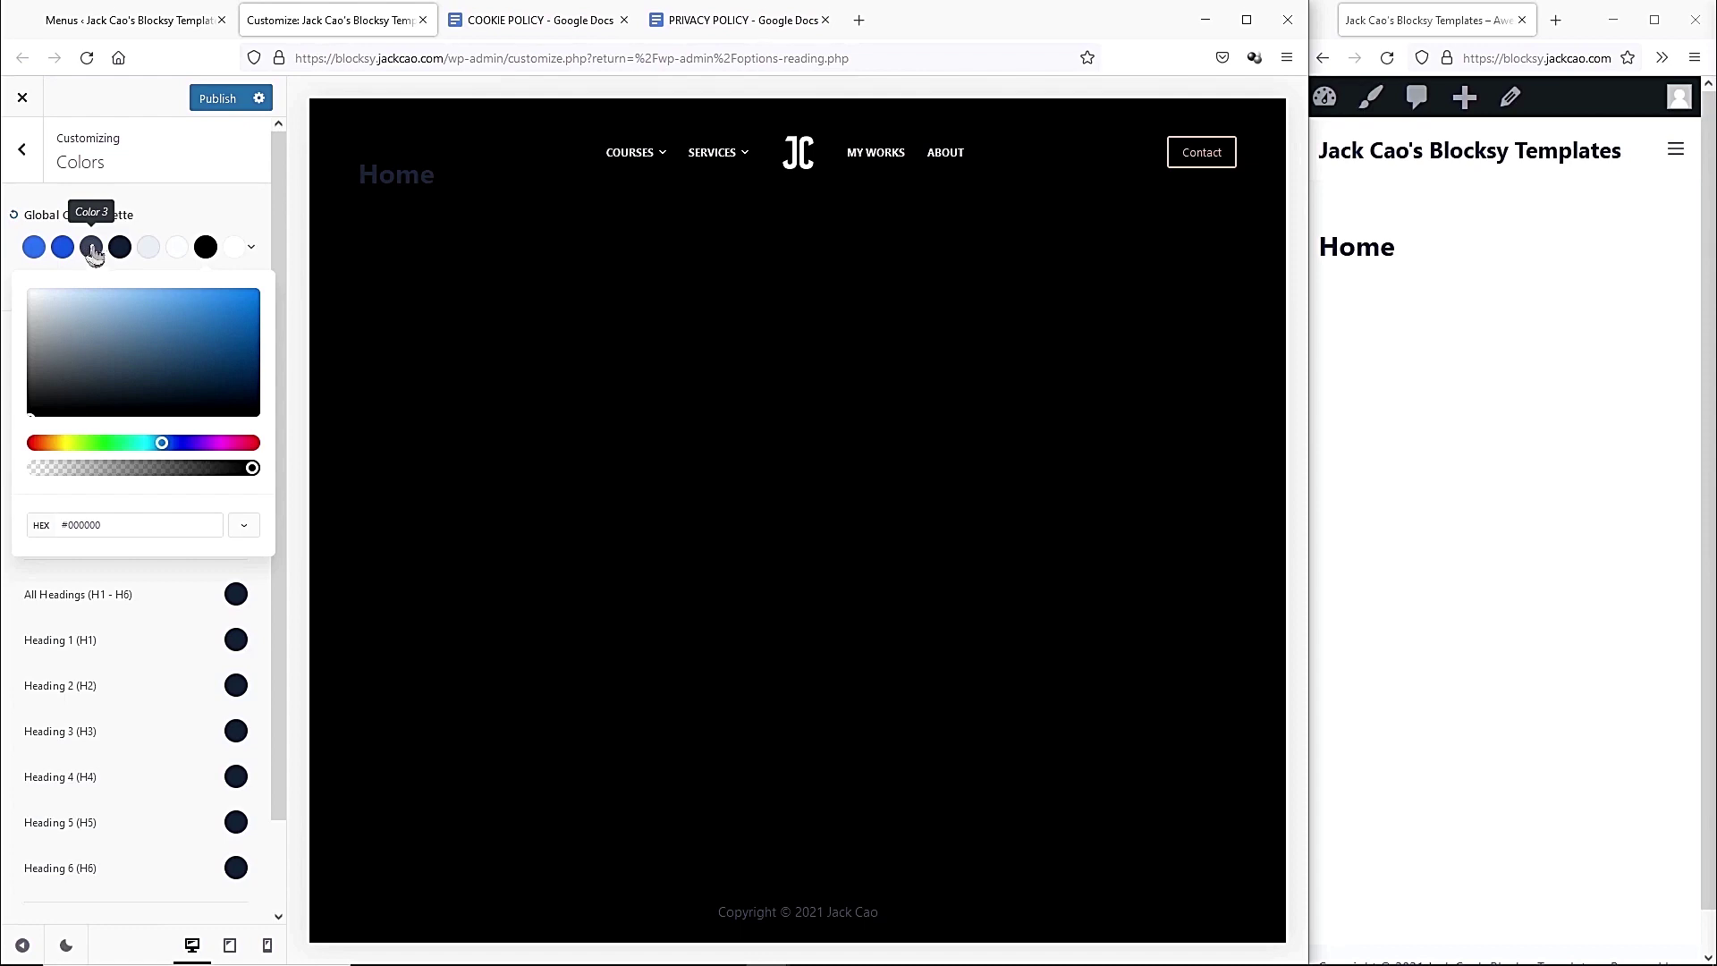
click(93, 253)
drag(88, 294, 18, 291)
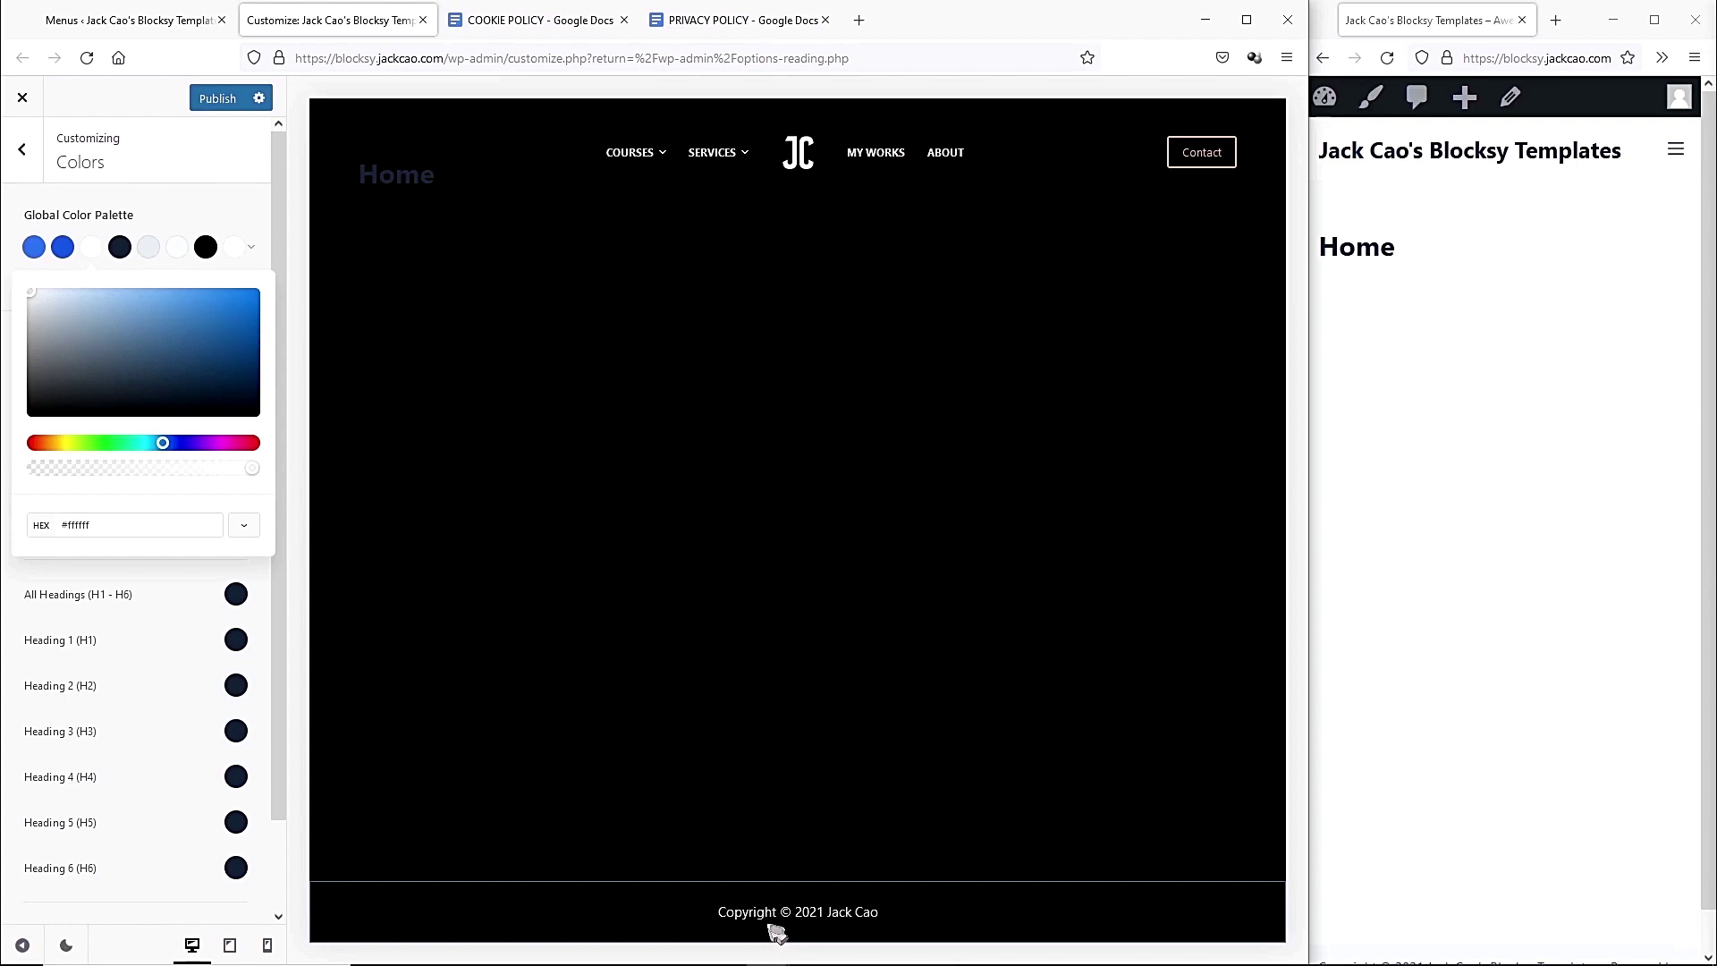
click(60, 354)
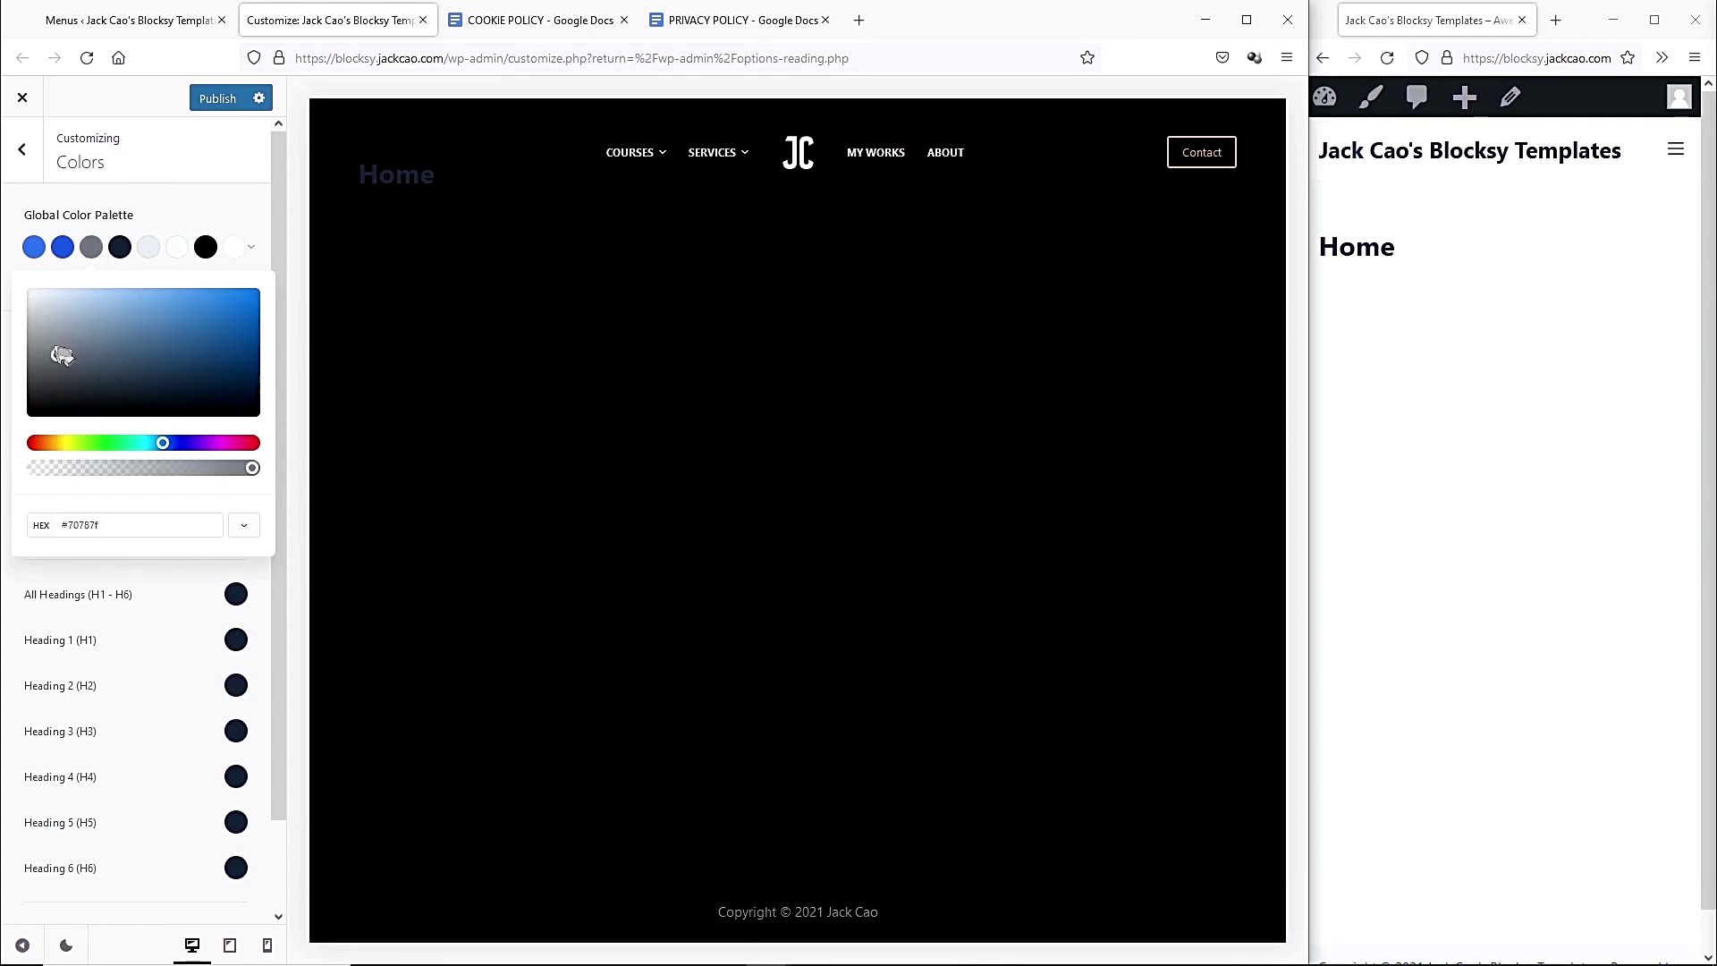
drag(62, 354, 52, 214)
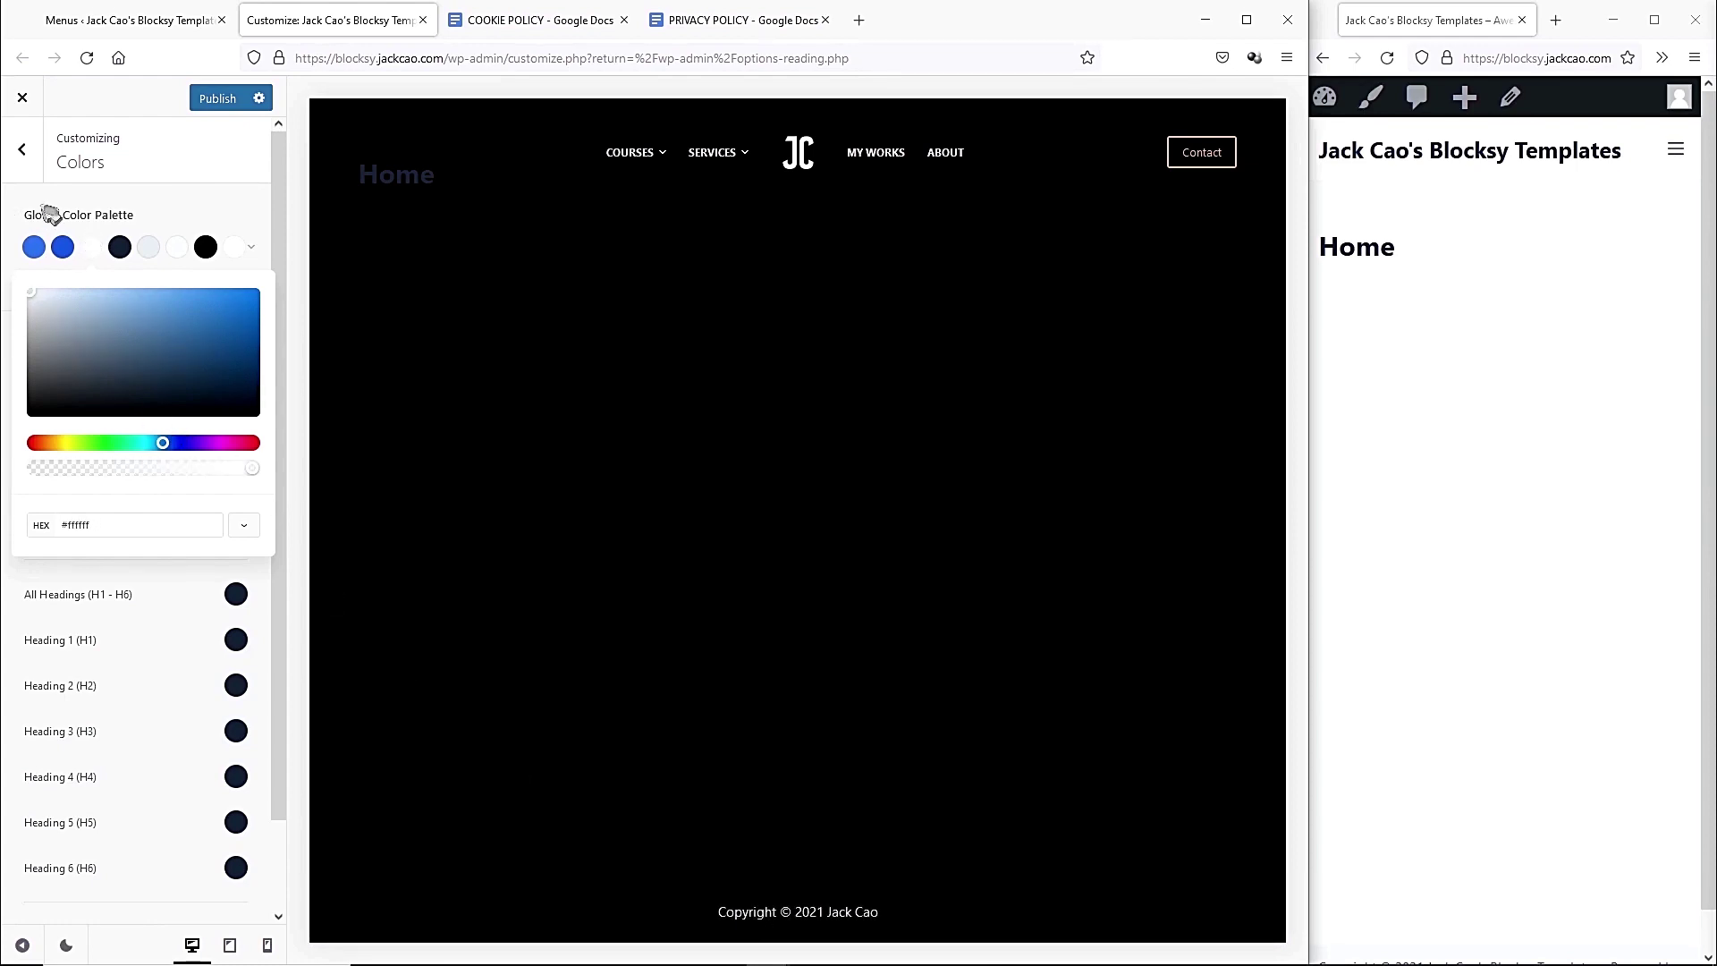
Lighten Color 4 to pale grey-blue and set Colors 5, 6 and 8 to black.
click(122, 260)
drag(165, 383, 27, 295)
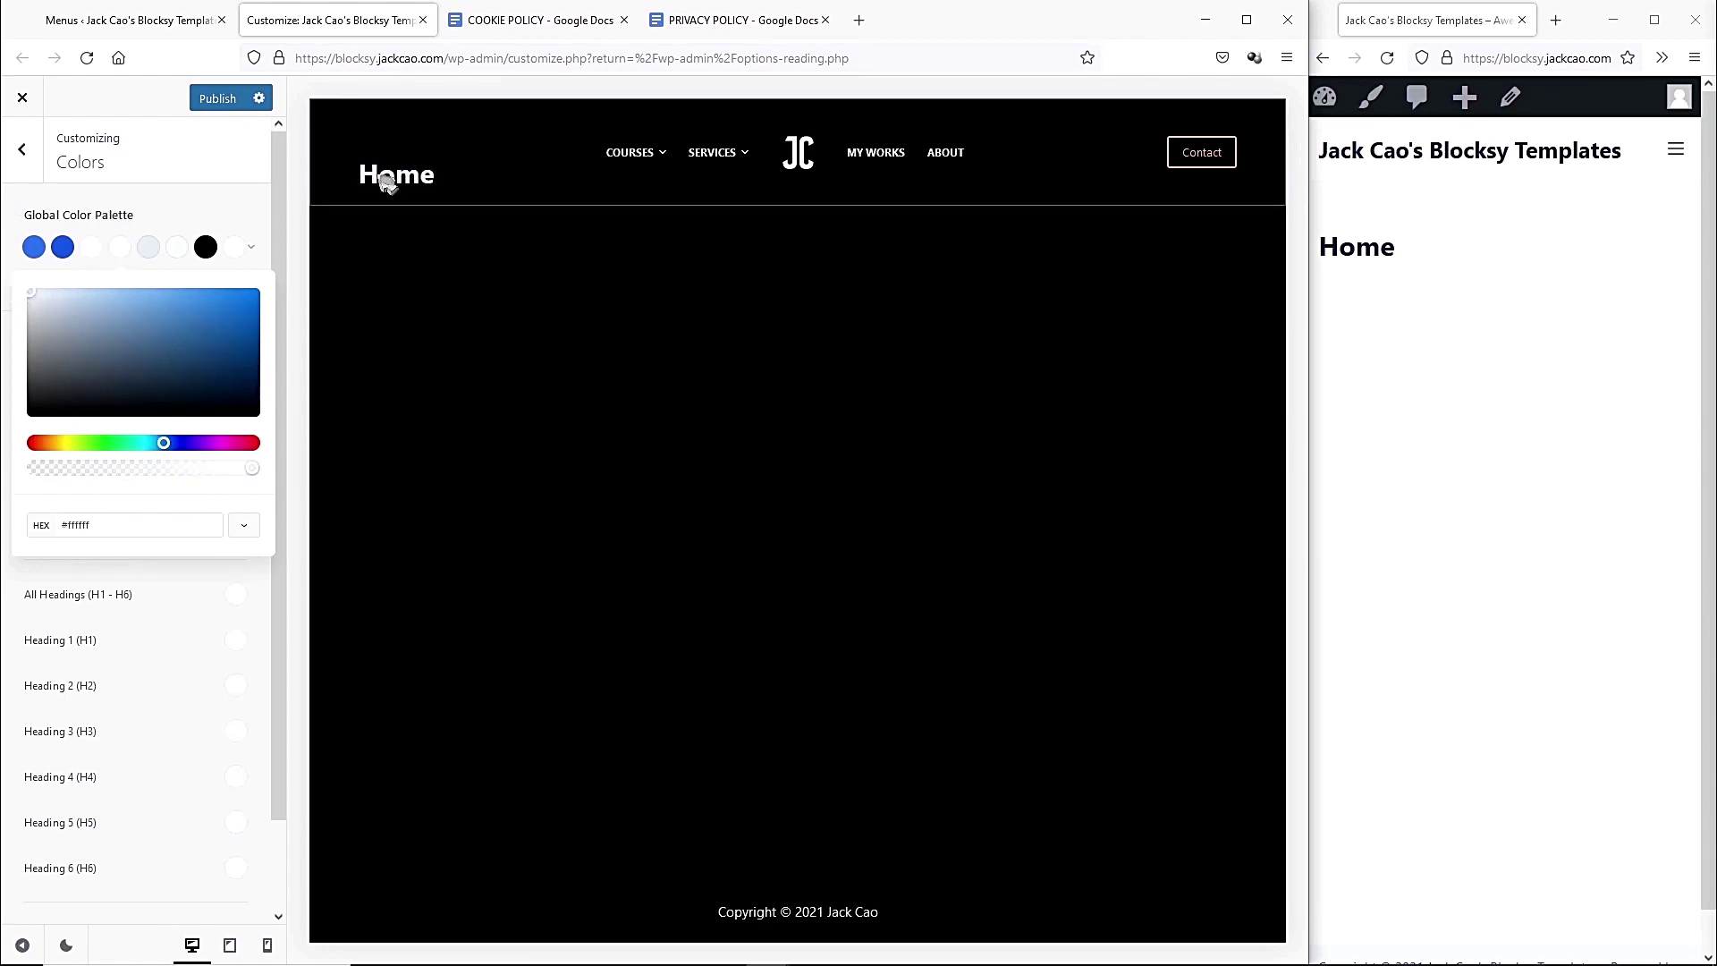
click(141, 260)
drag(69, 349, 27, 398)
click(179, 254)
drag(107, 340, 19, 490)
click(234, 254)
drag(134, 349, 22, 420)
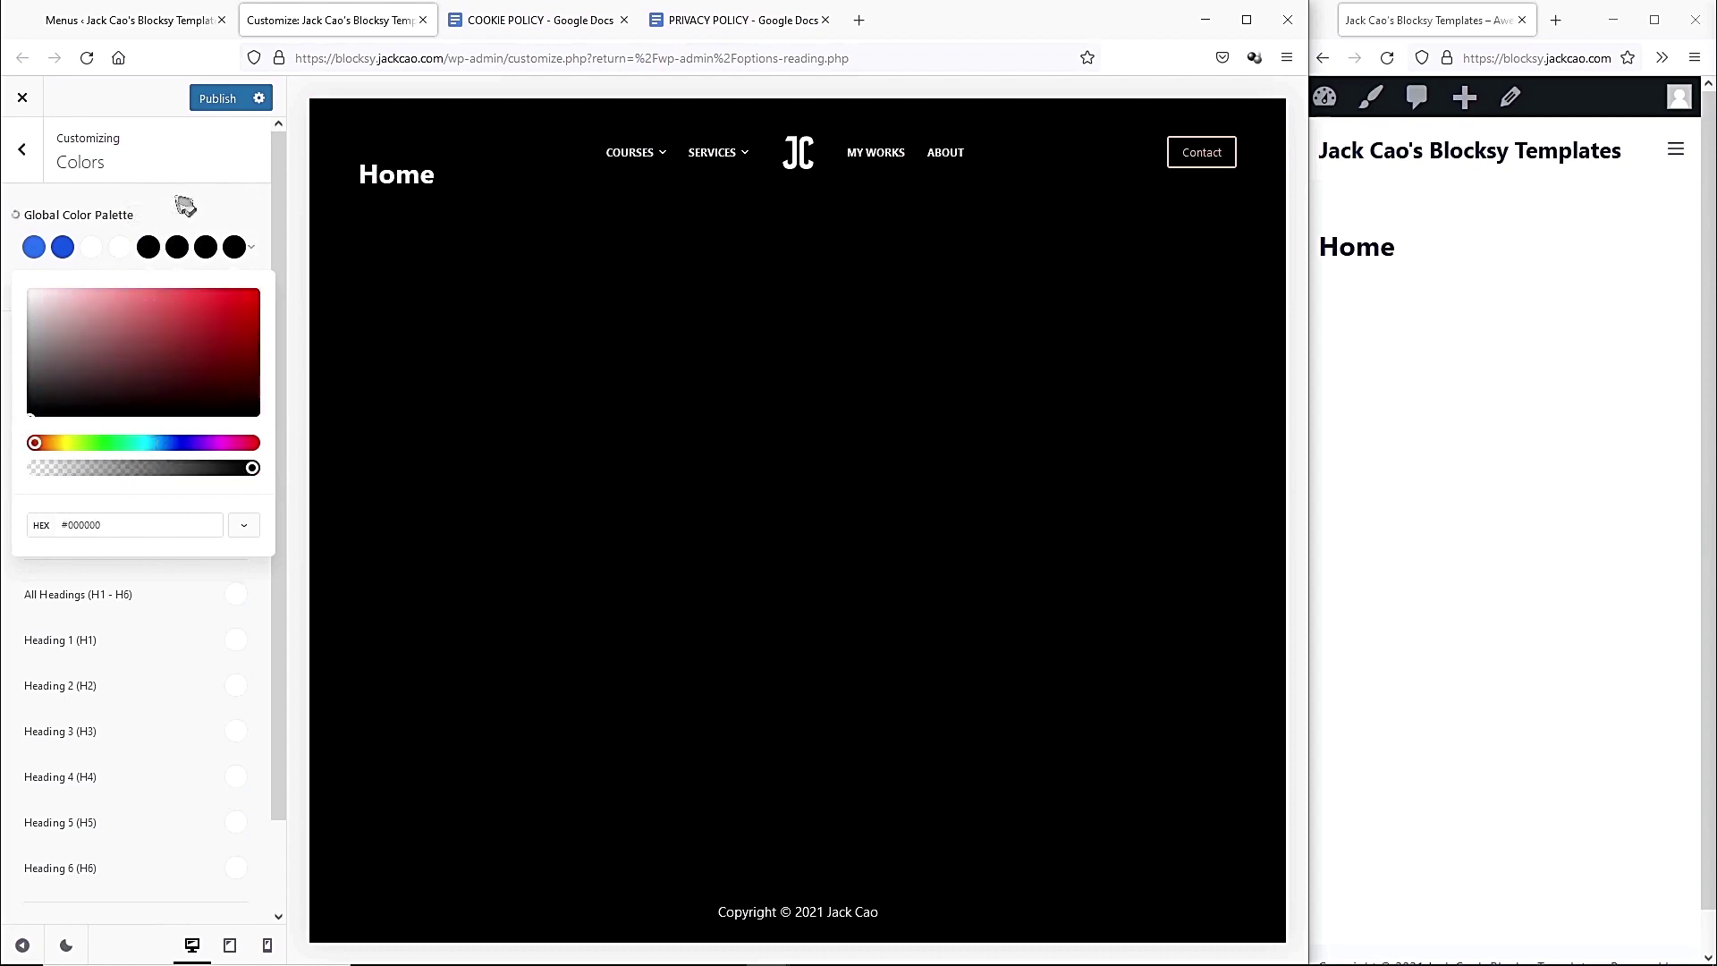
click(34, 251)
Set Color 1 to peach #e1a87a and Color 2 to tan #ba8c67, then publish.
click(34, 250)
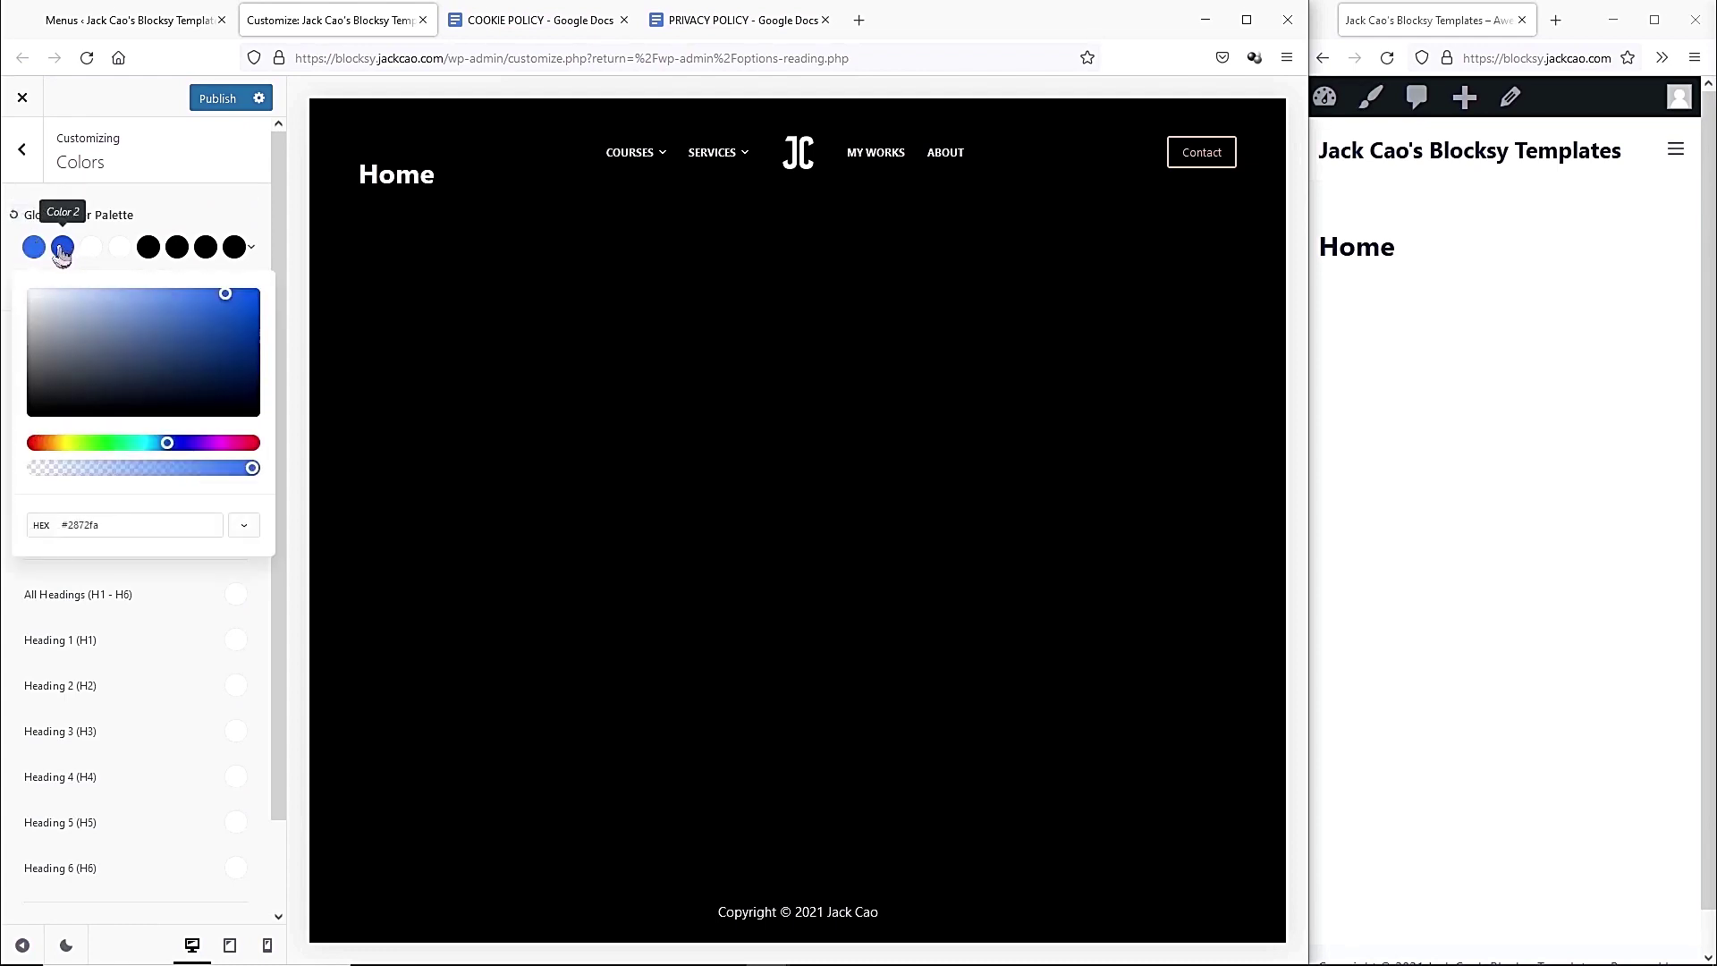
drag(100, 524, 80, 525)
key(ctrl+a)
text(#e1a87a)
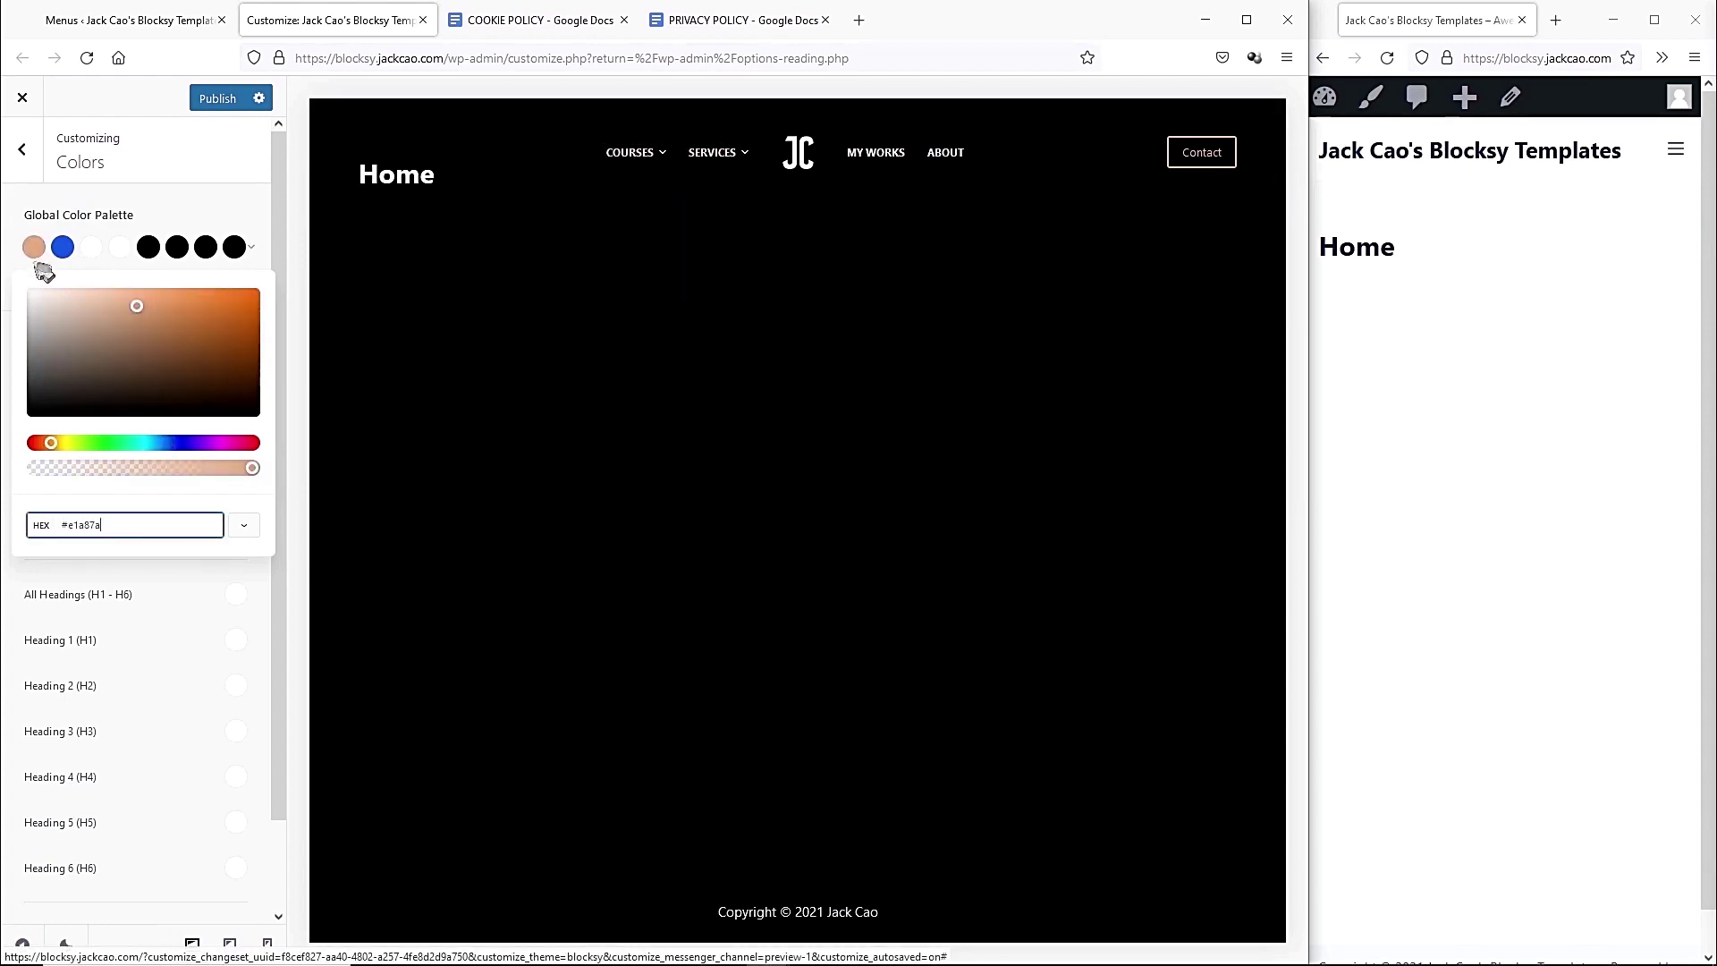
click(65, 254)
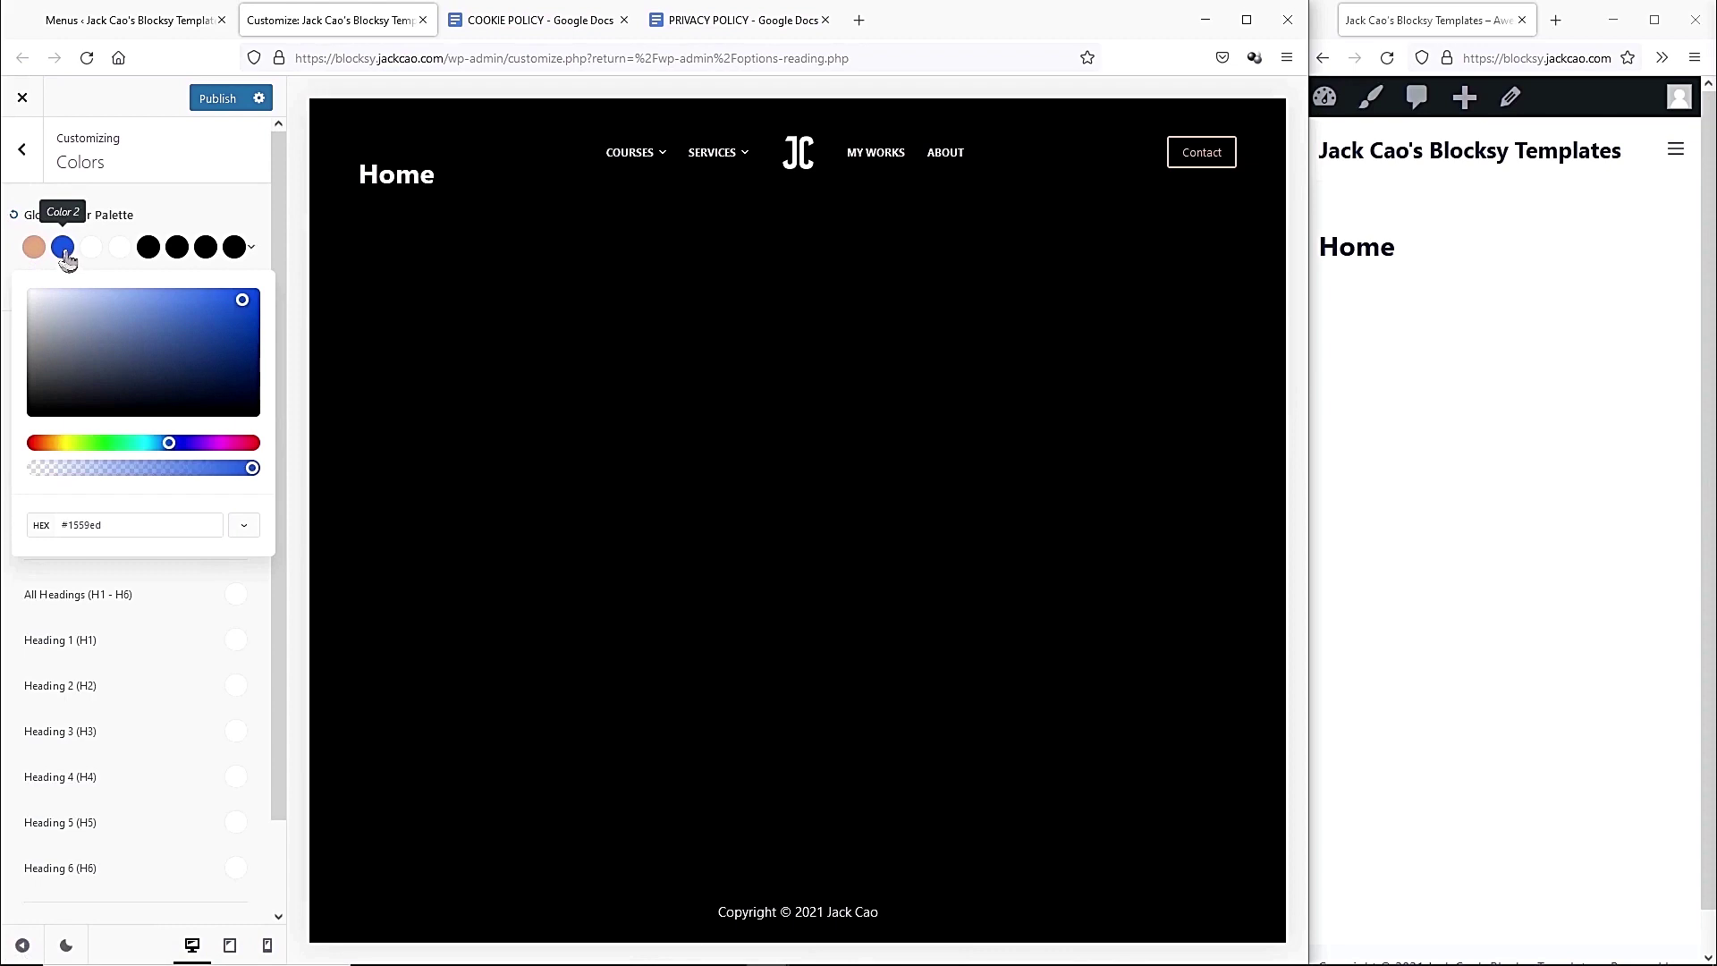
key(ctrl+a)
text(#e1a87a)
drag(134, 305, 134, 331)
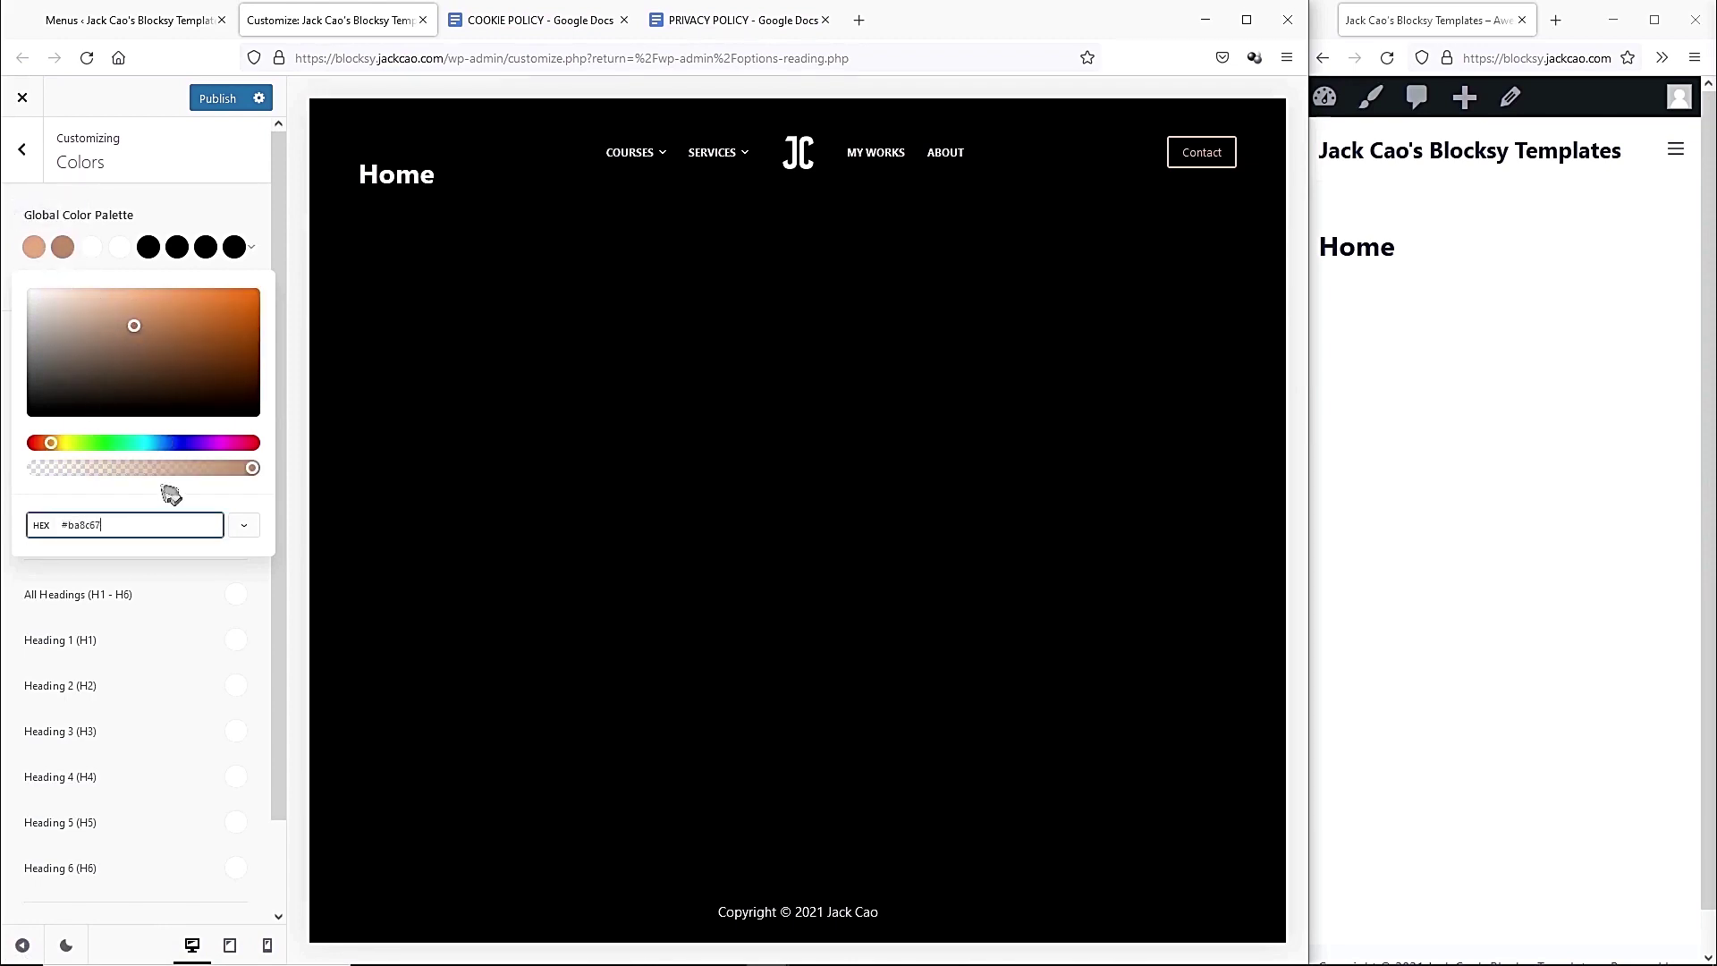
click(199, 100)
click(201, 100)
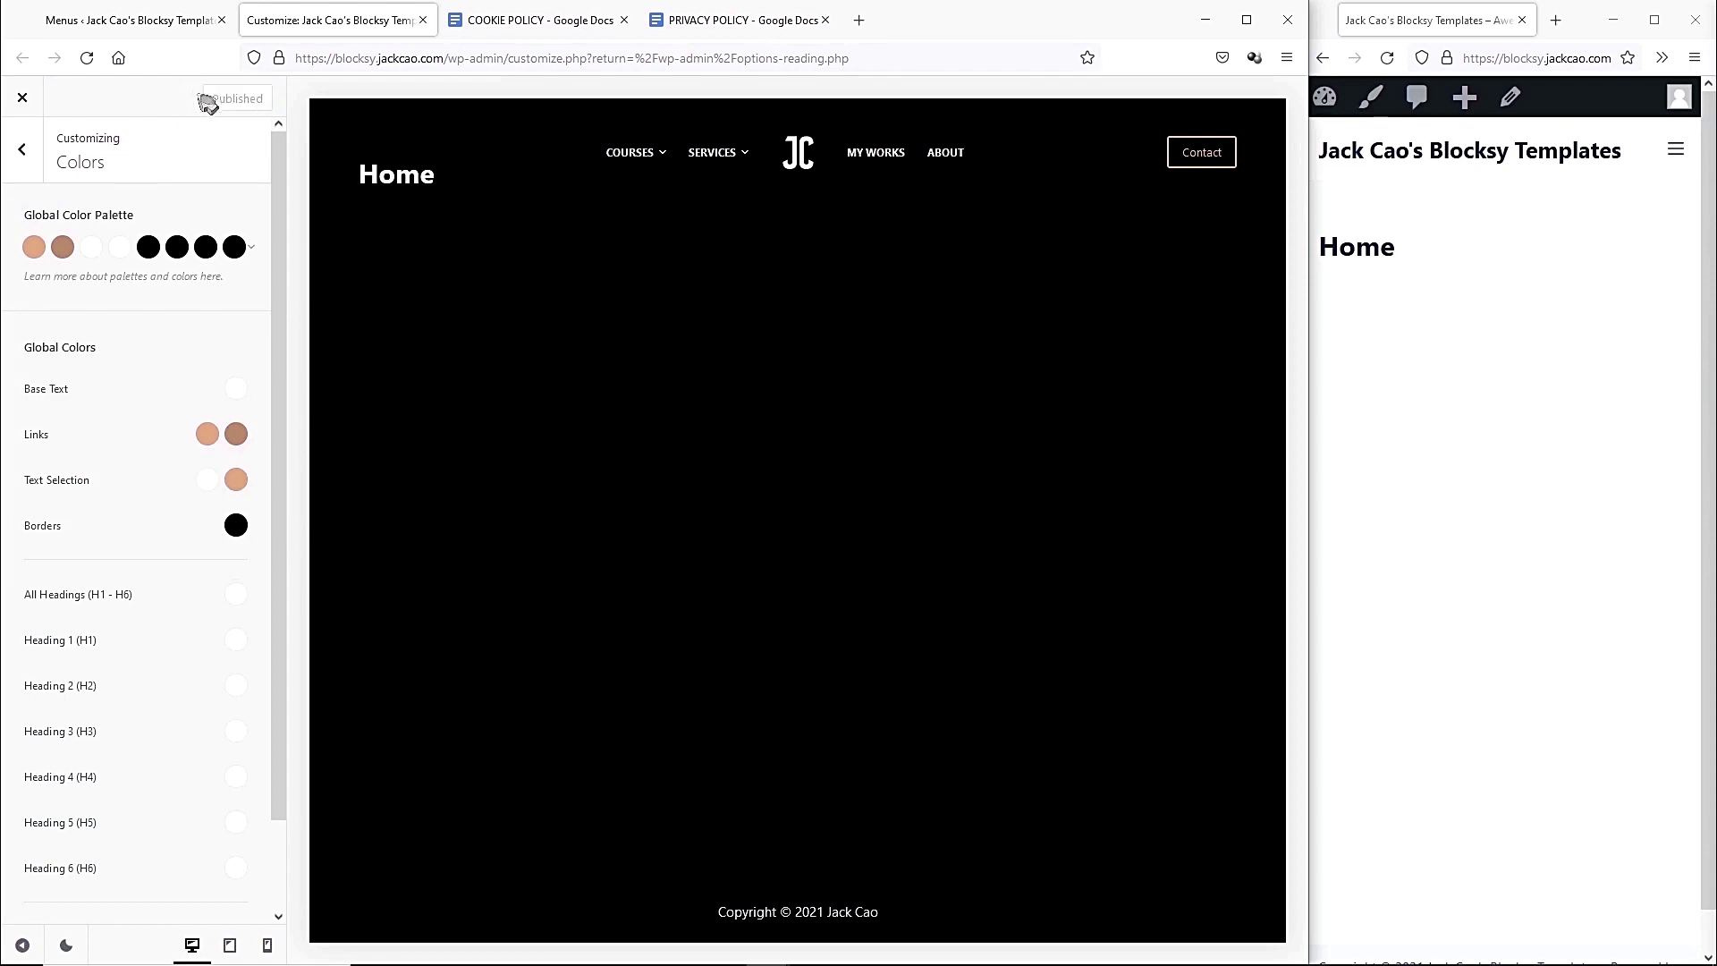
click(24, 152)
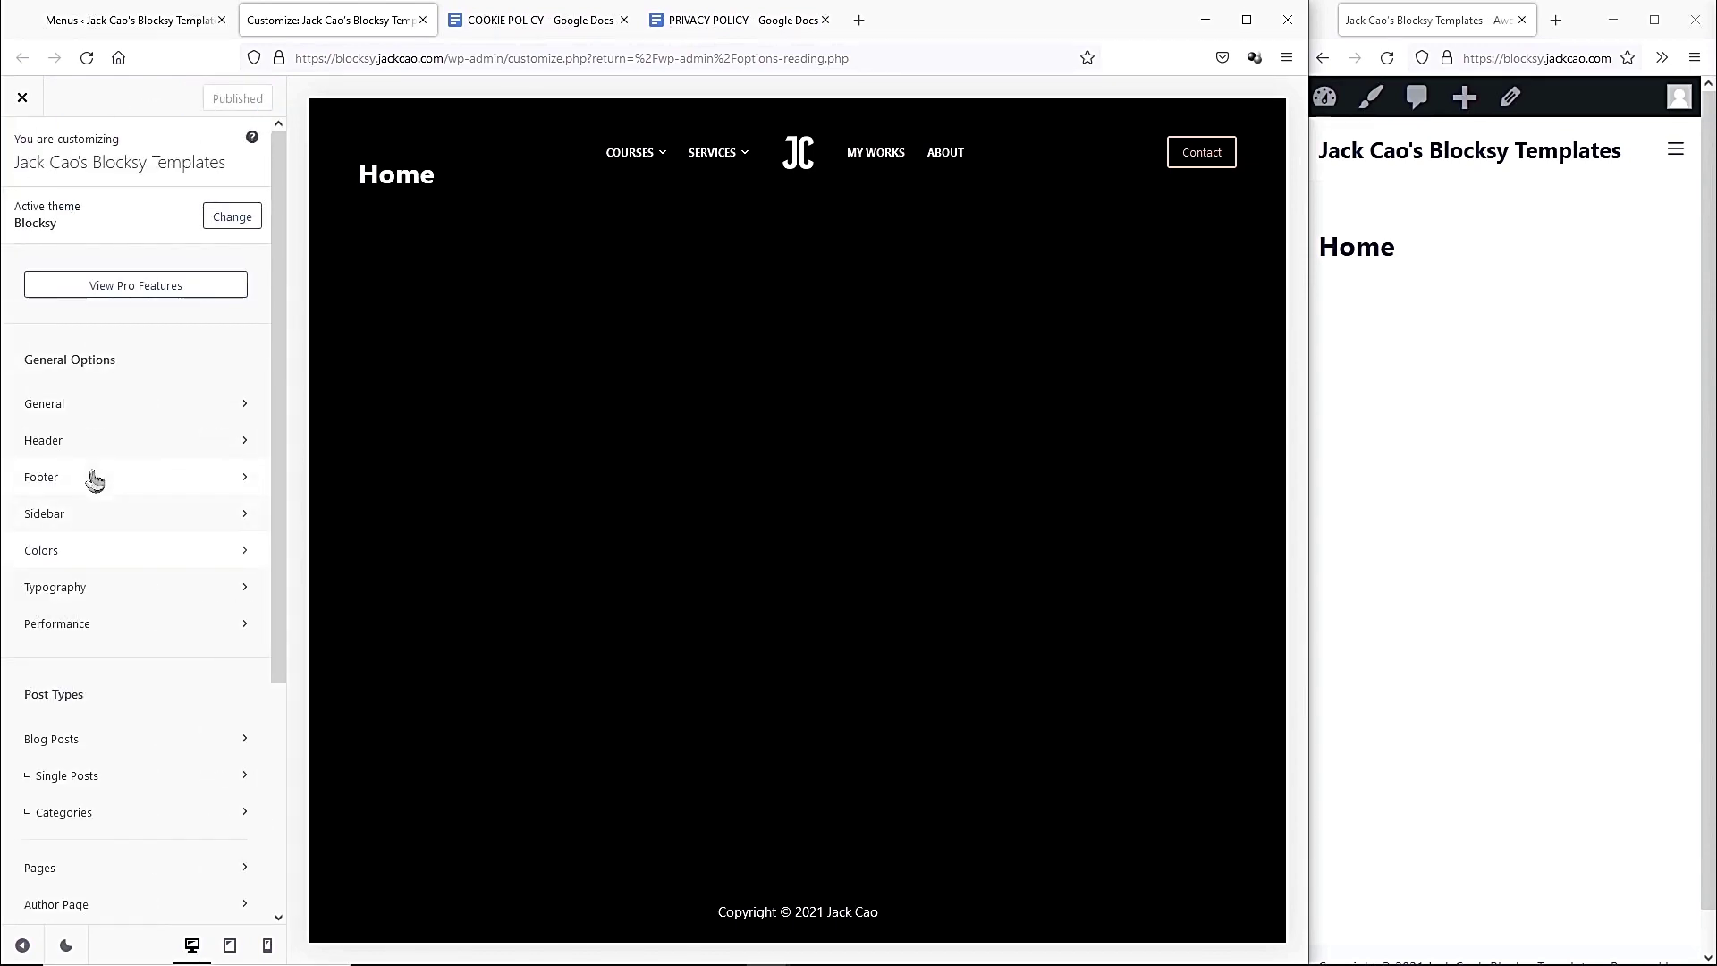
Set the footer's Top Row to 3 columns and return to the footer elements.
click(92, 477)
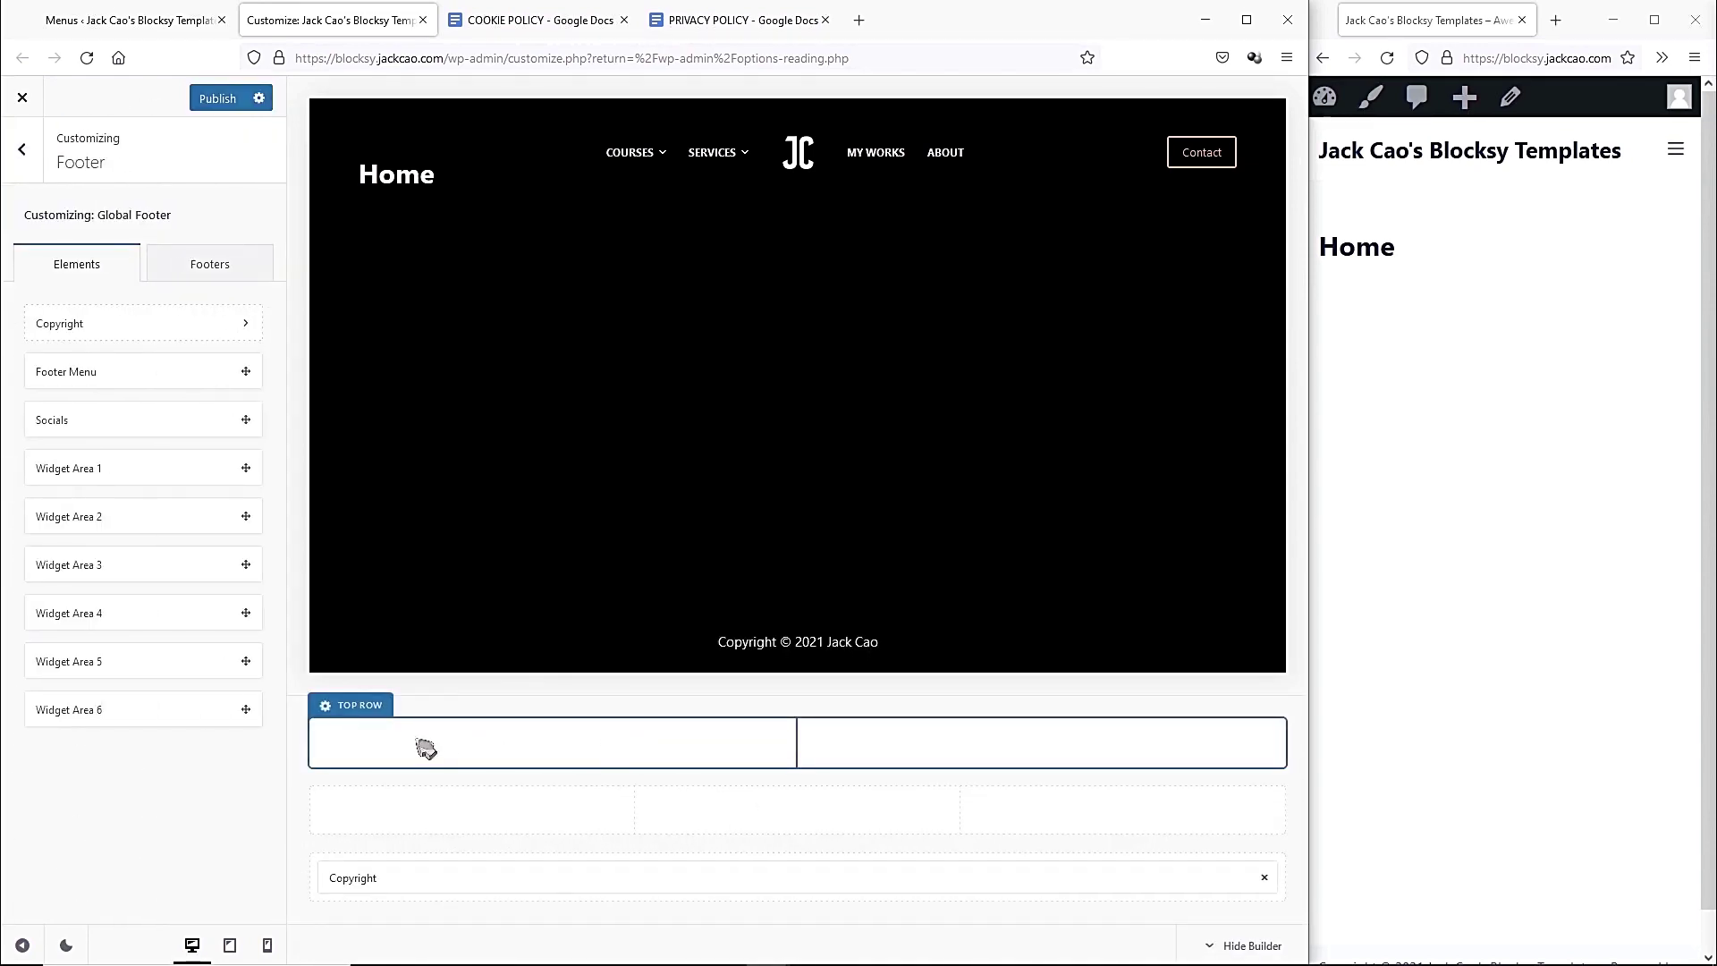
click(327, 711)
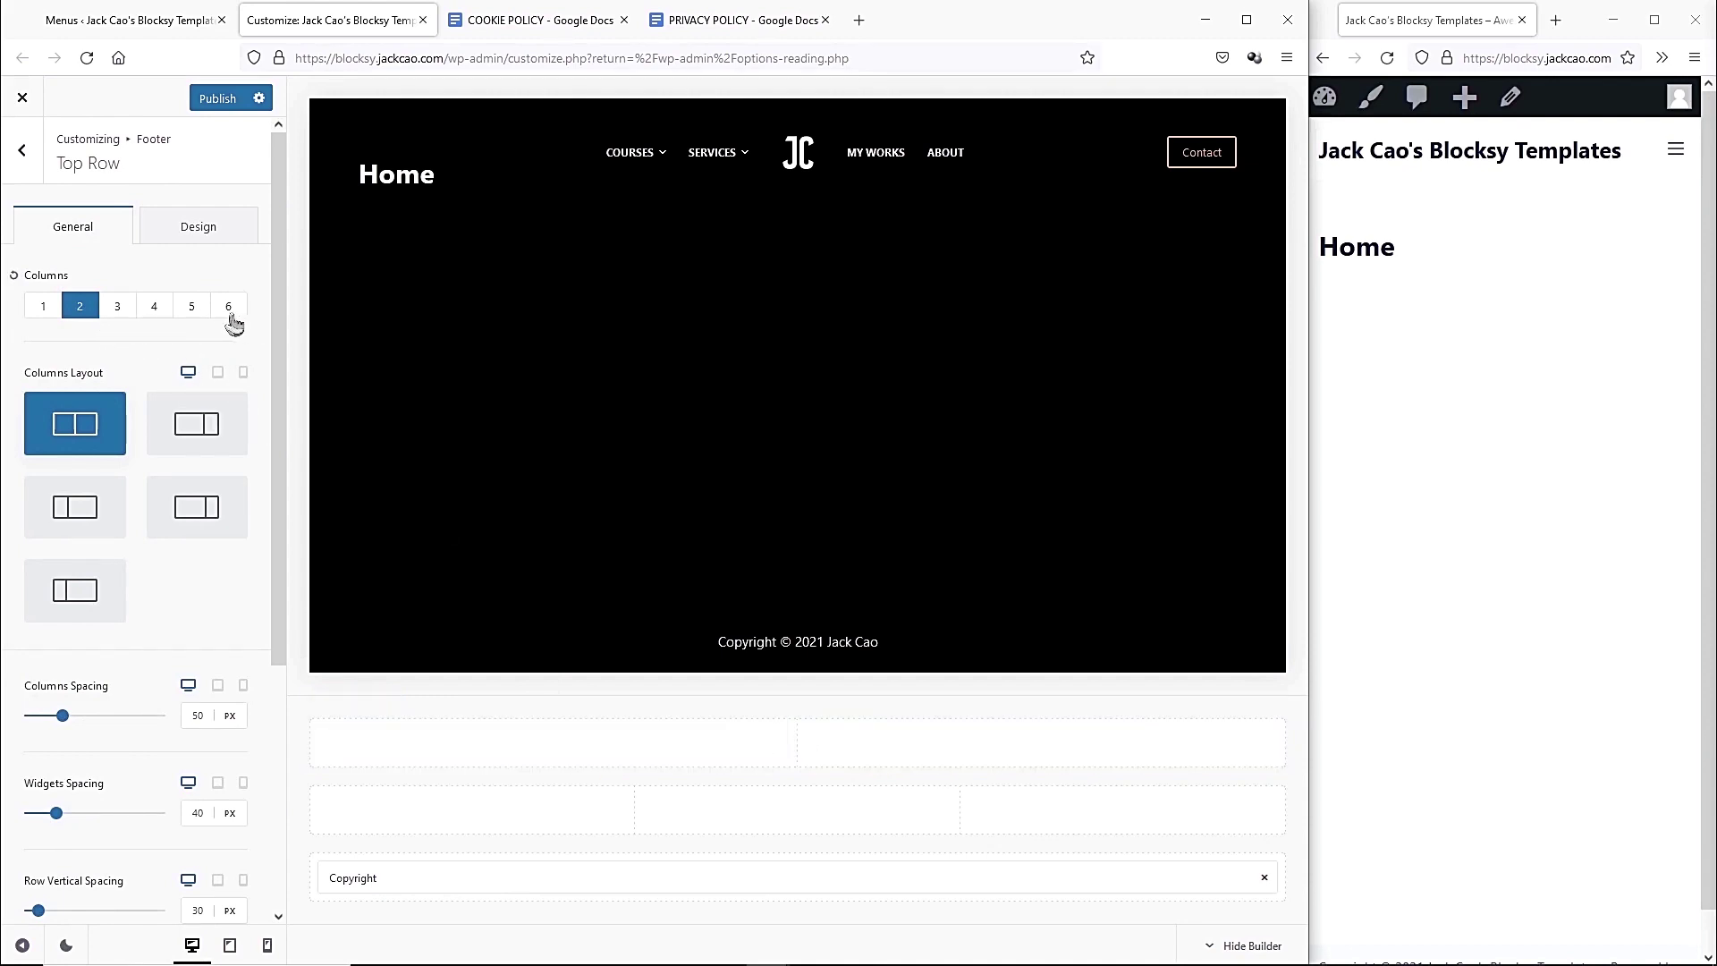
click(118, 307)
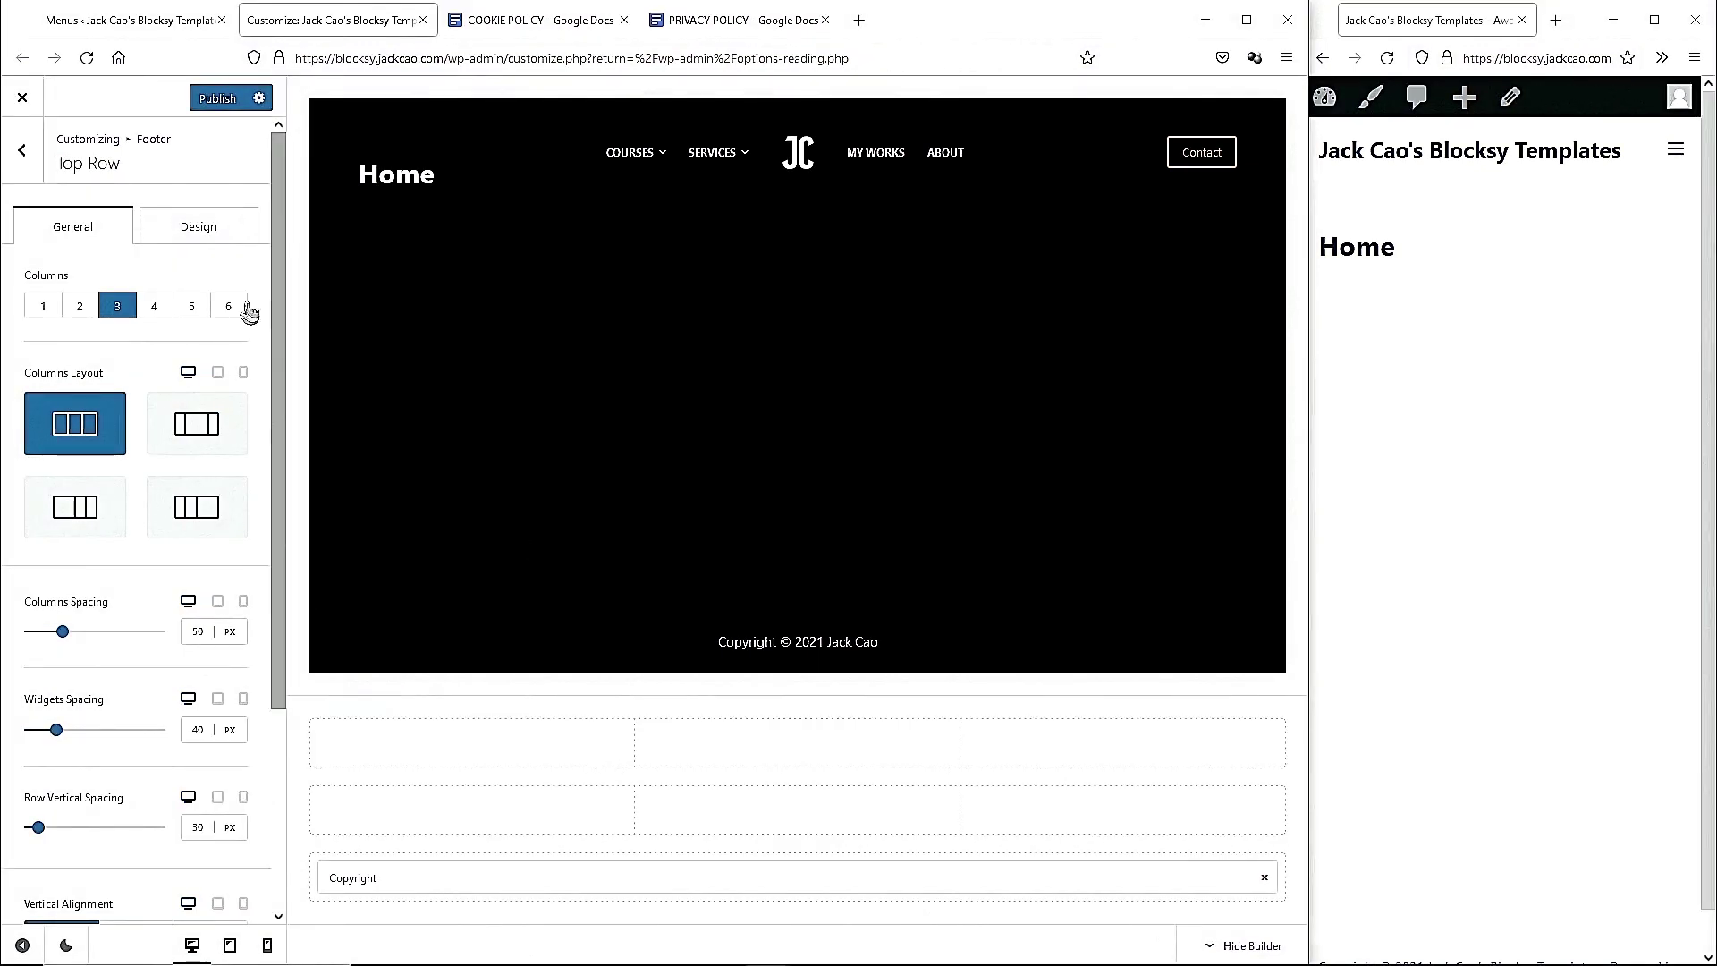
click(24, 156)
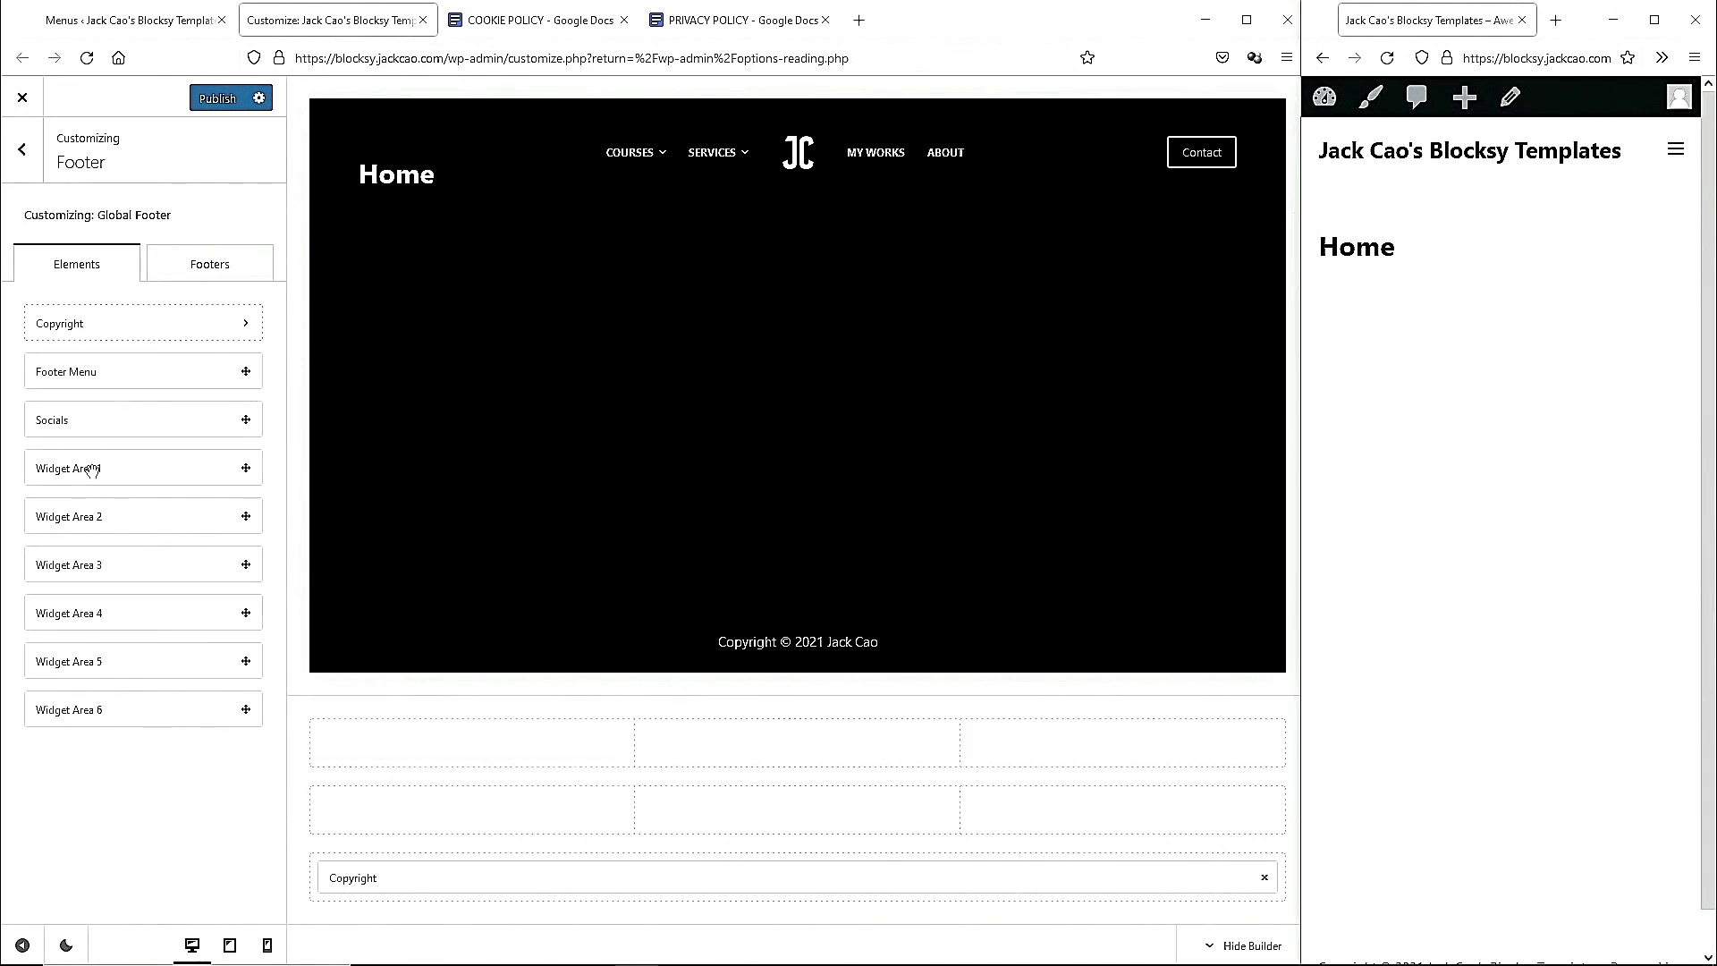
Put Widget Area 1 with centred image 2-Footer-Logo.png in the middle column, Widget Area 2 in column one.
drag(125, 472, 780, 753)
click(762, 747)
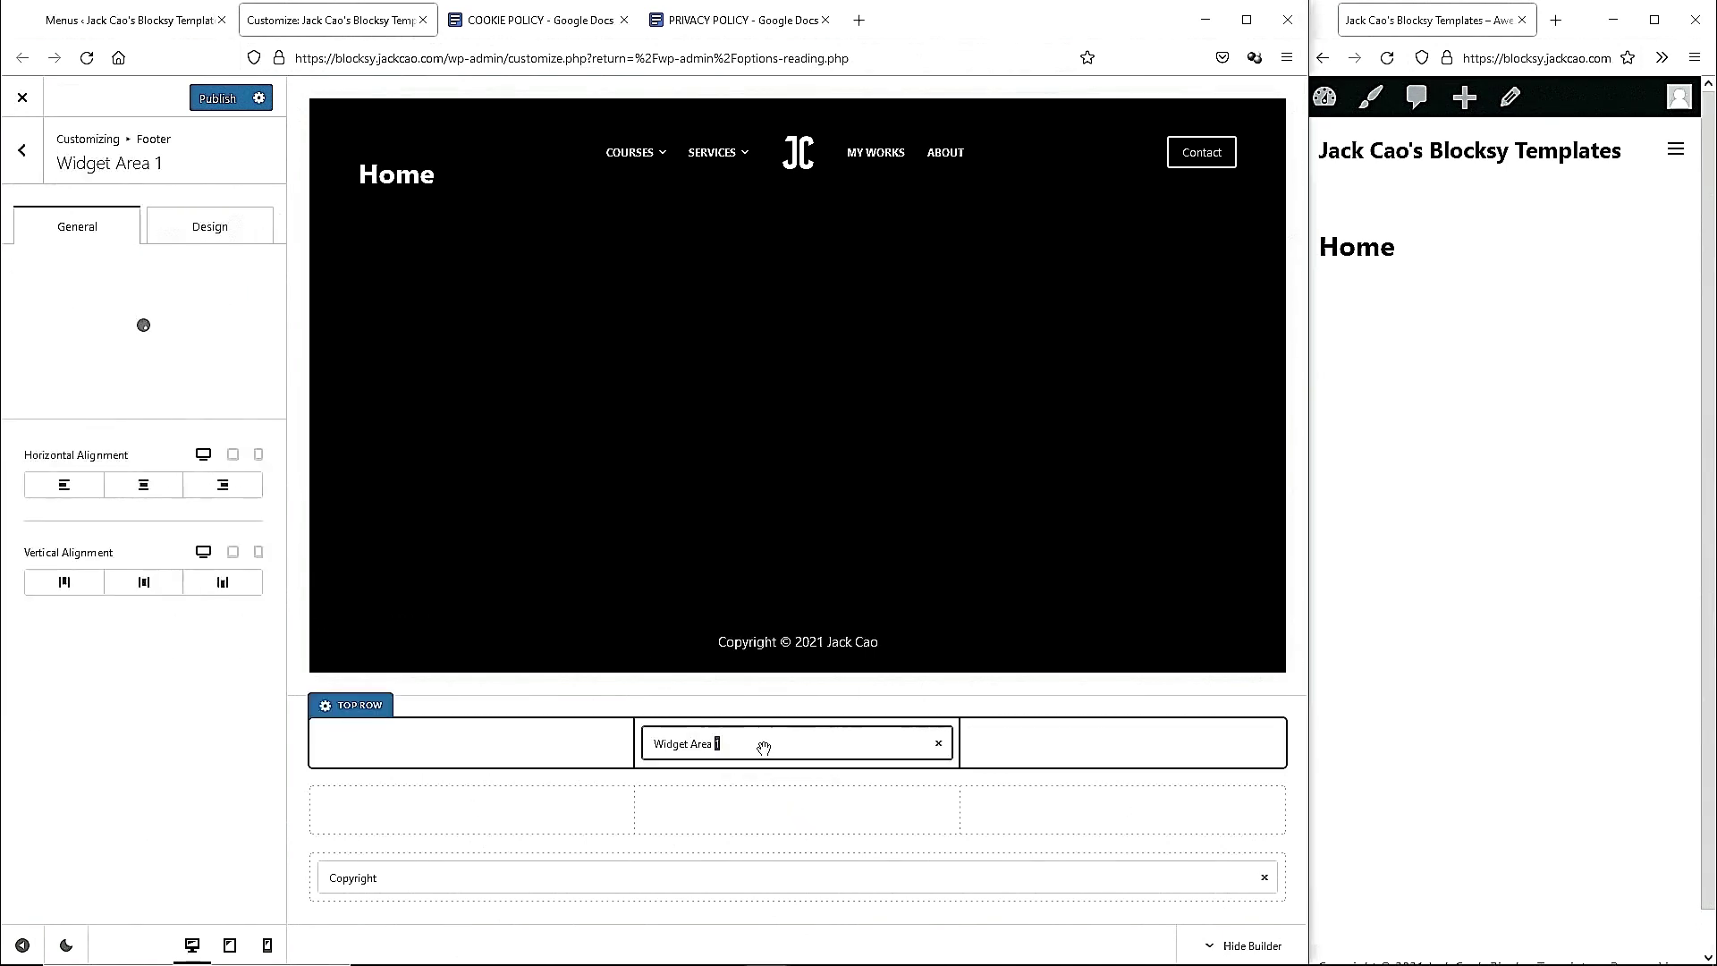
click(136, 642)
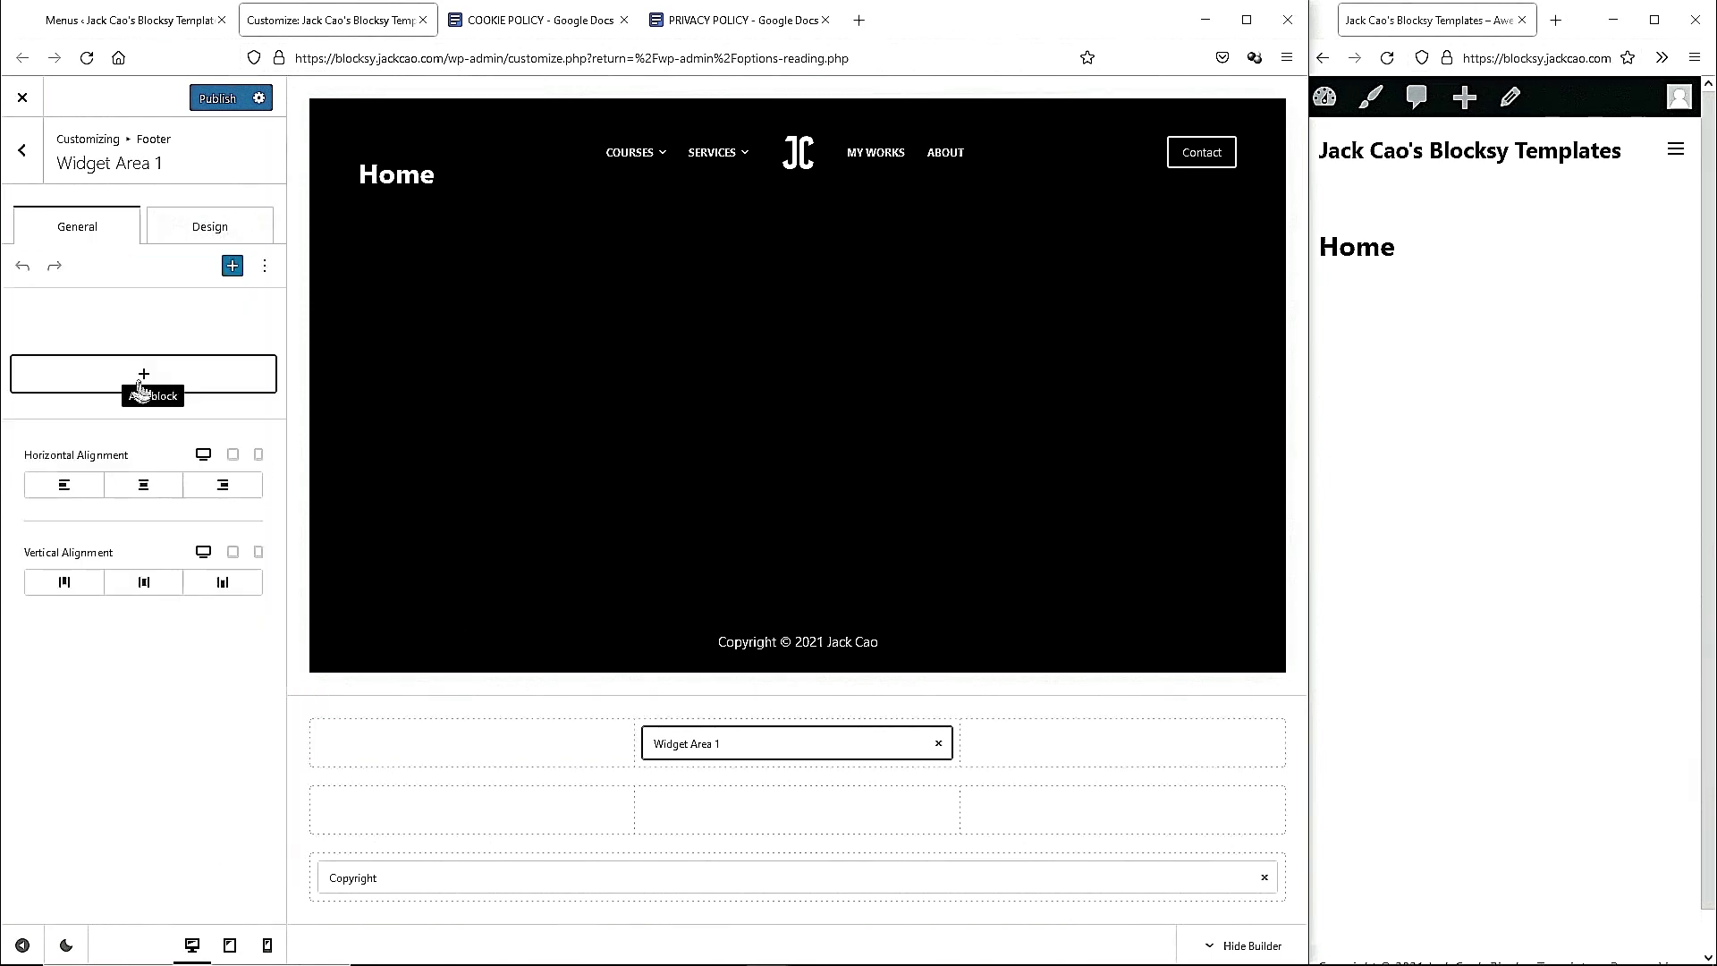
click(143, 375)
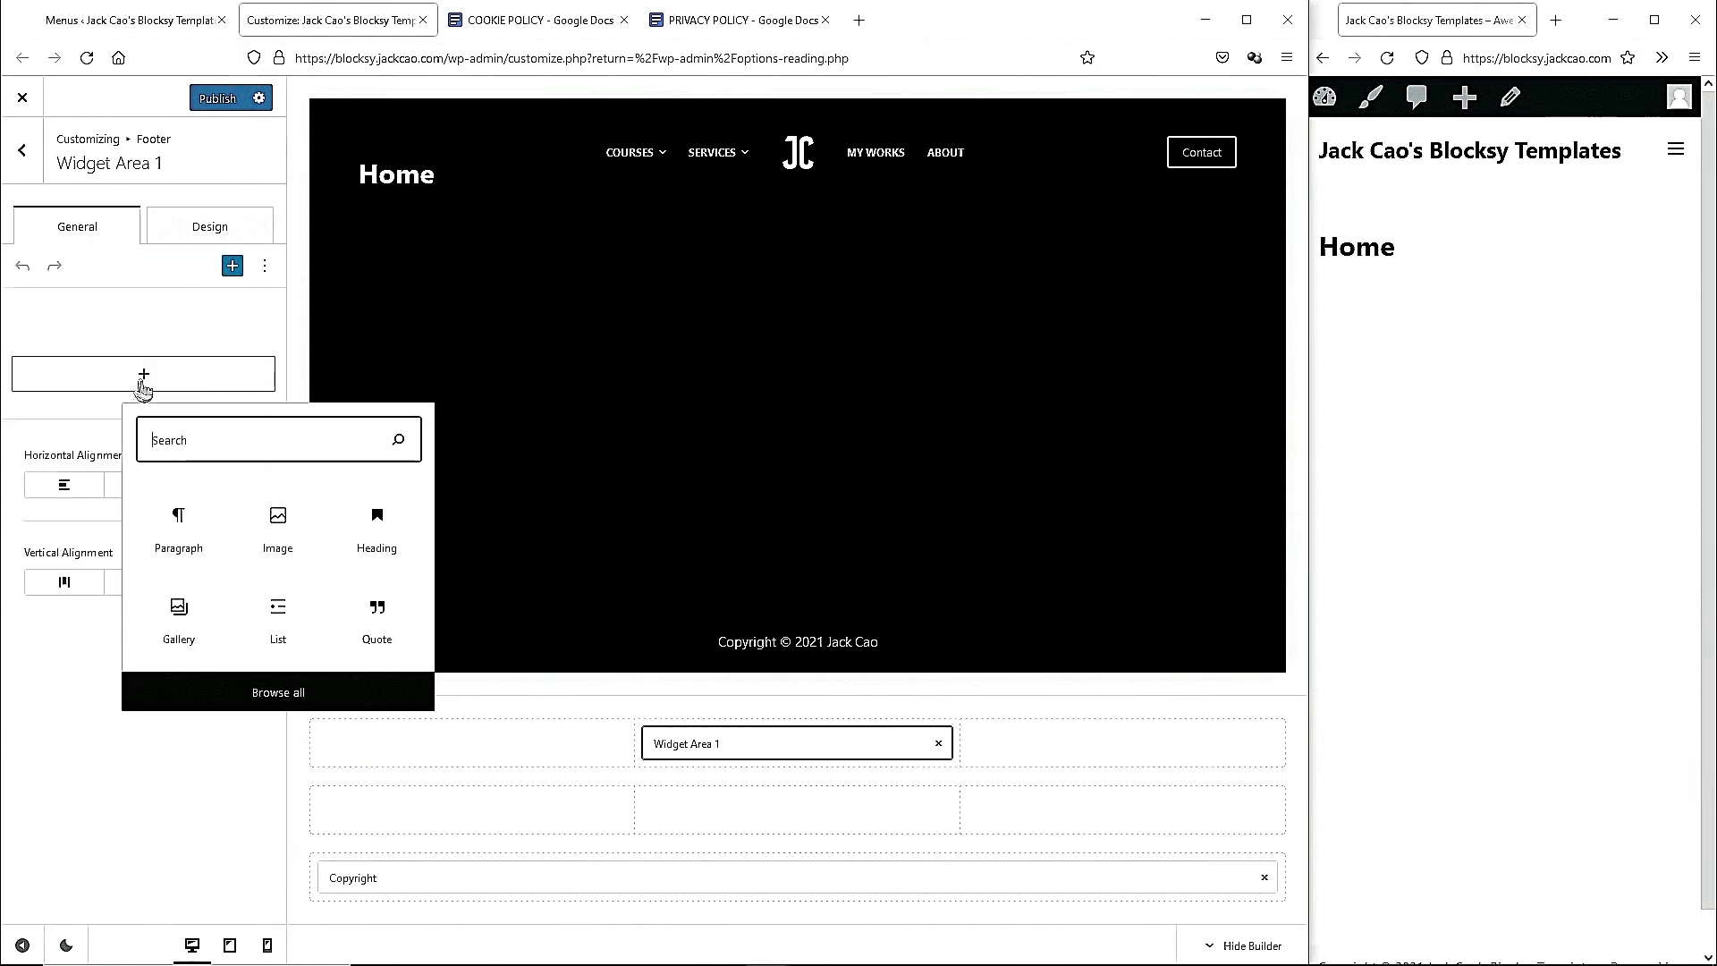
click(287, 534)
click(66, 433)
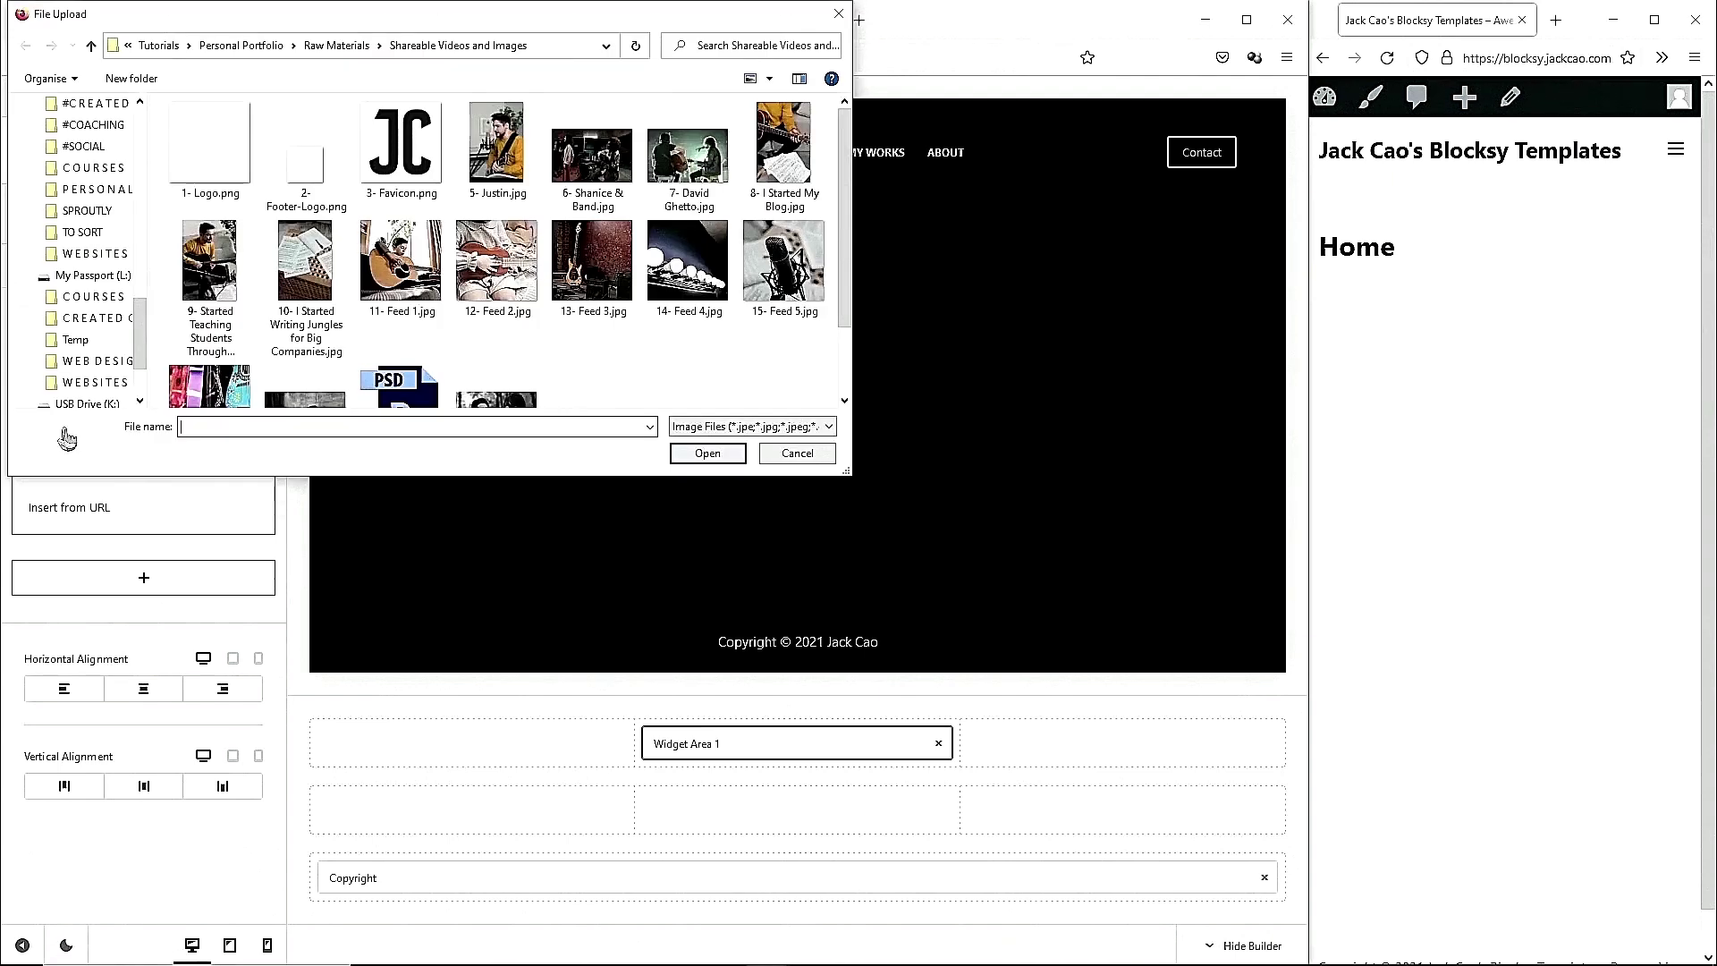
double_click(317, 173)
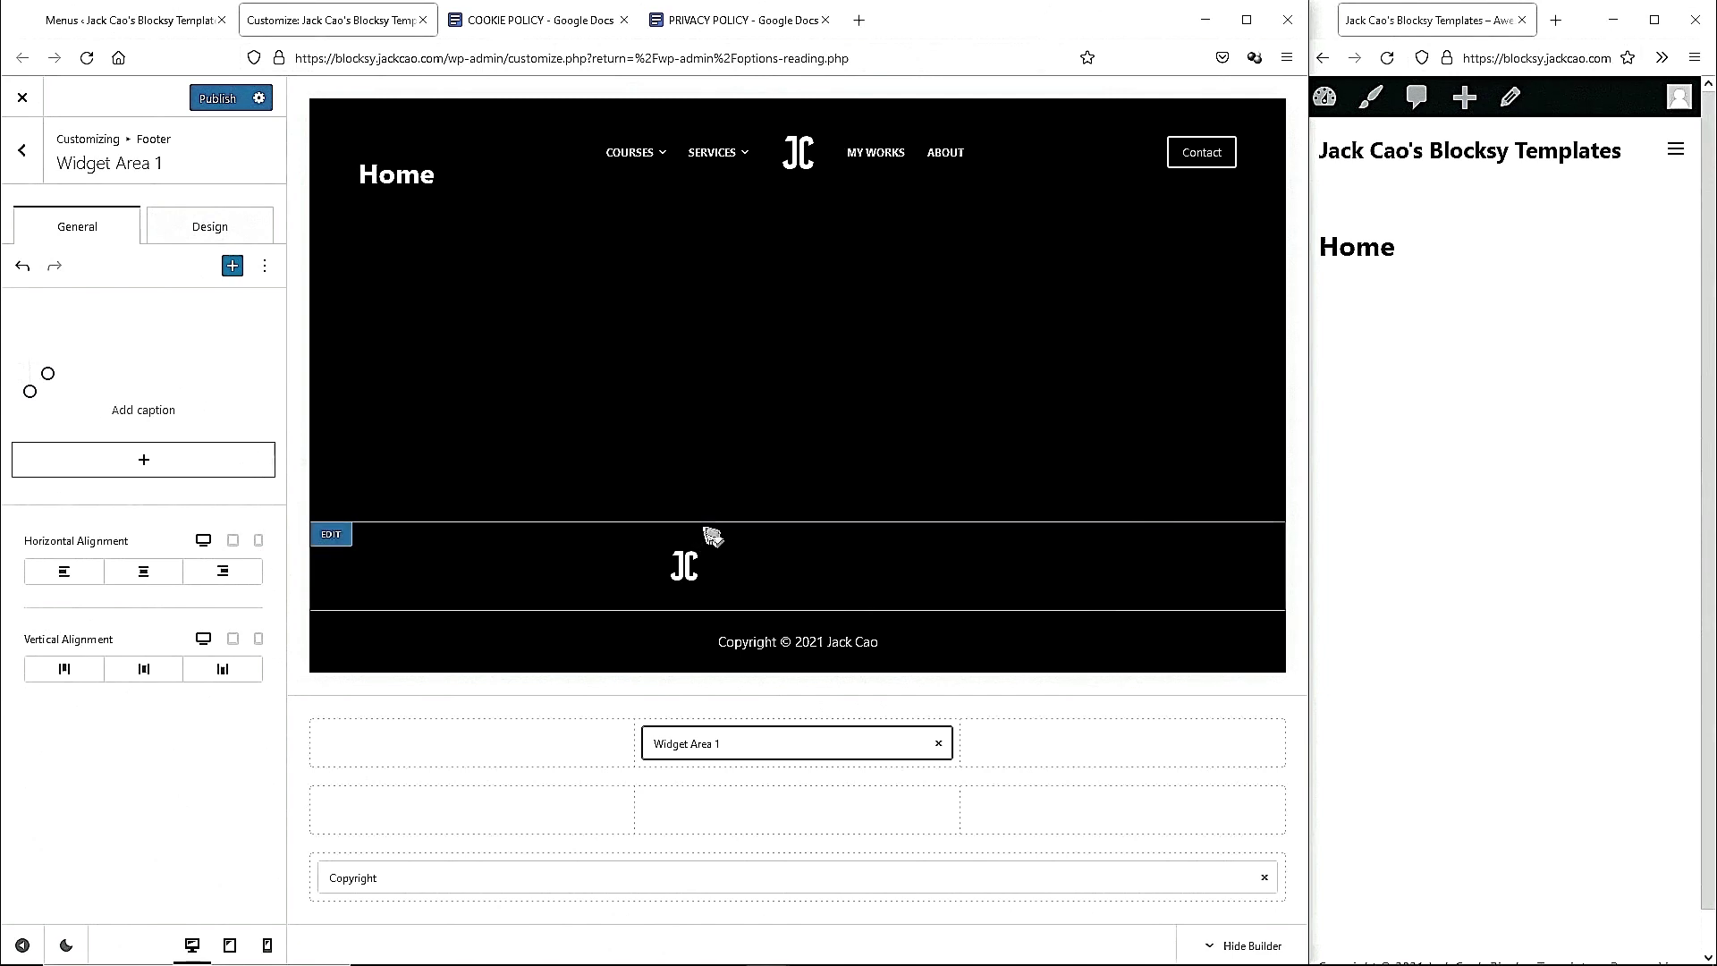
click(143, 579)
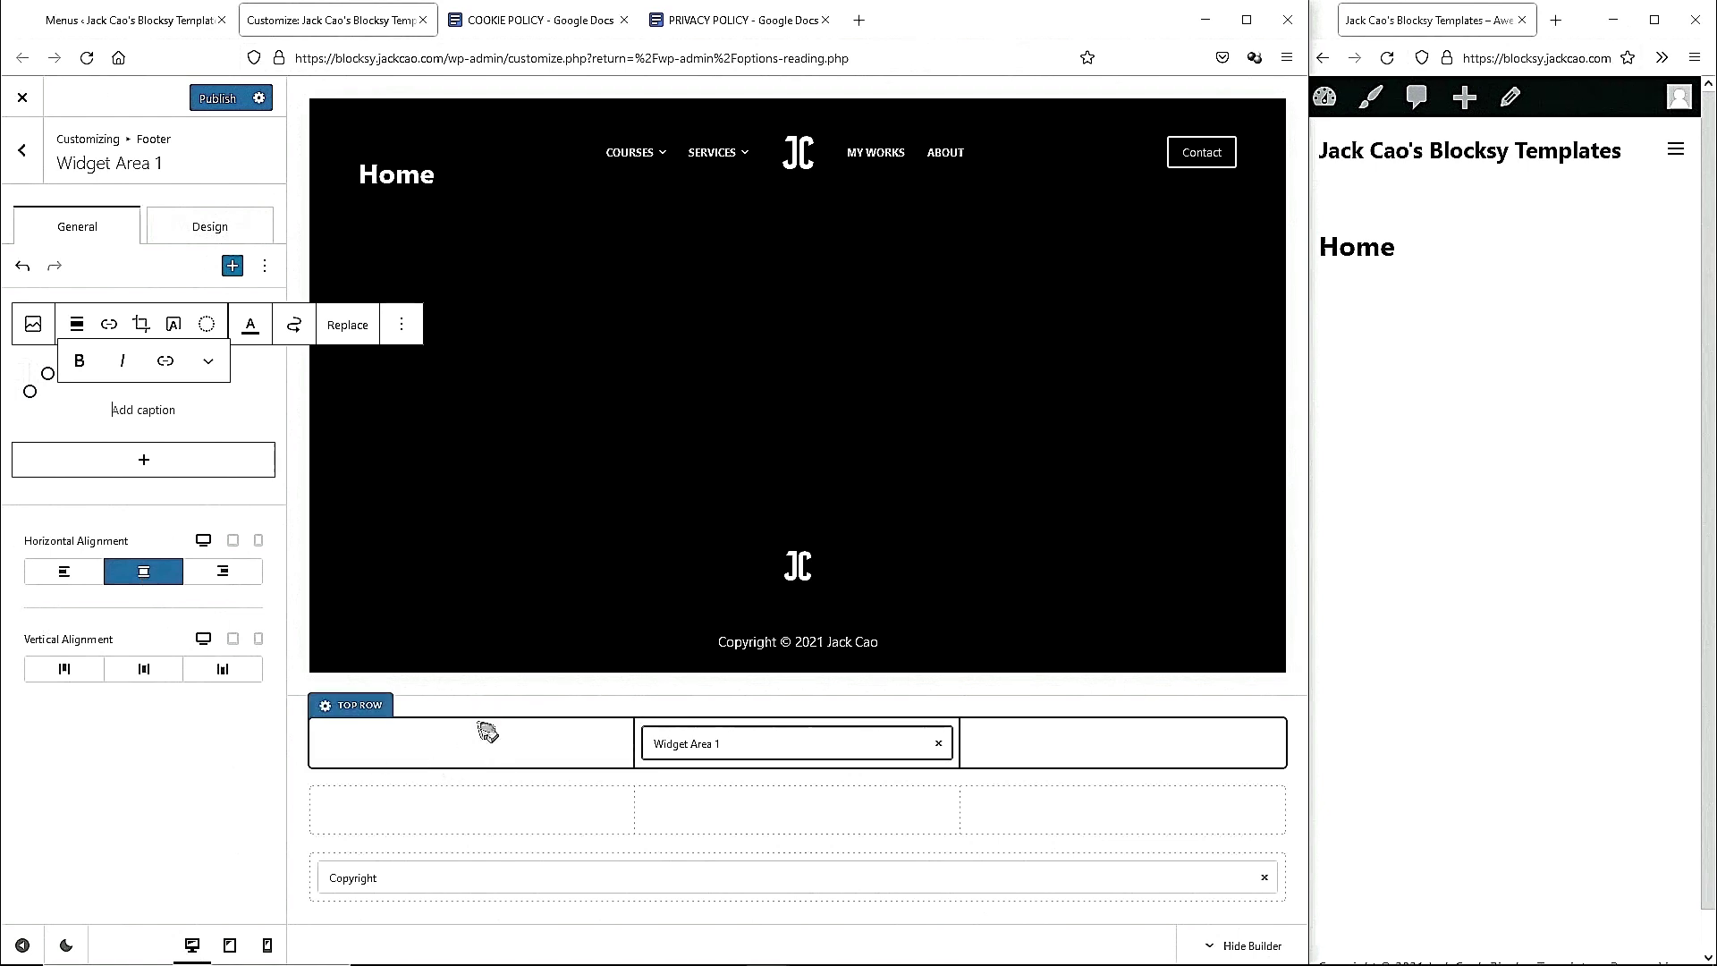
click(24, 152)
drag(123, 518, 474, 775)
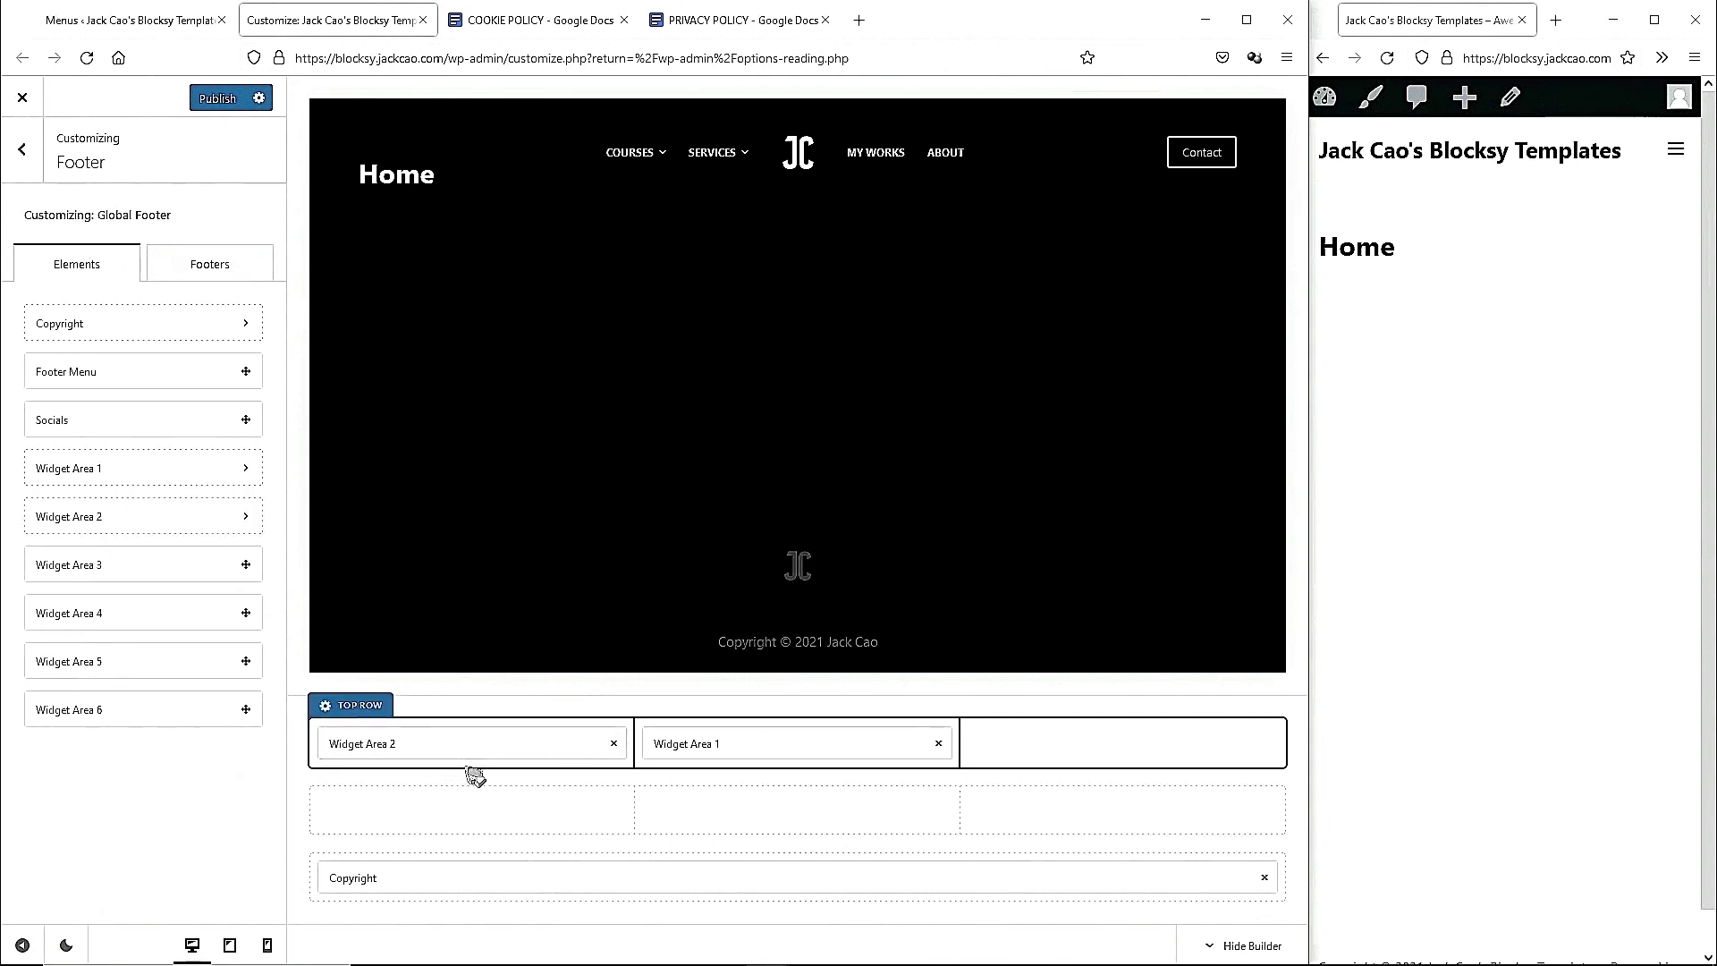
Add a Paragraph block with the contact e-mail address to Widget Area 2 and link it.
click(463, 744)
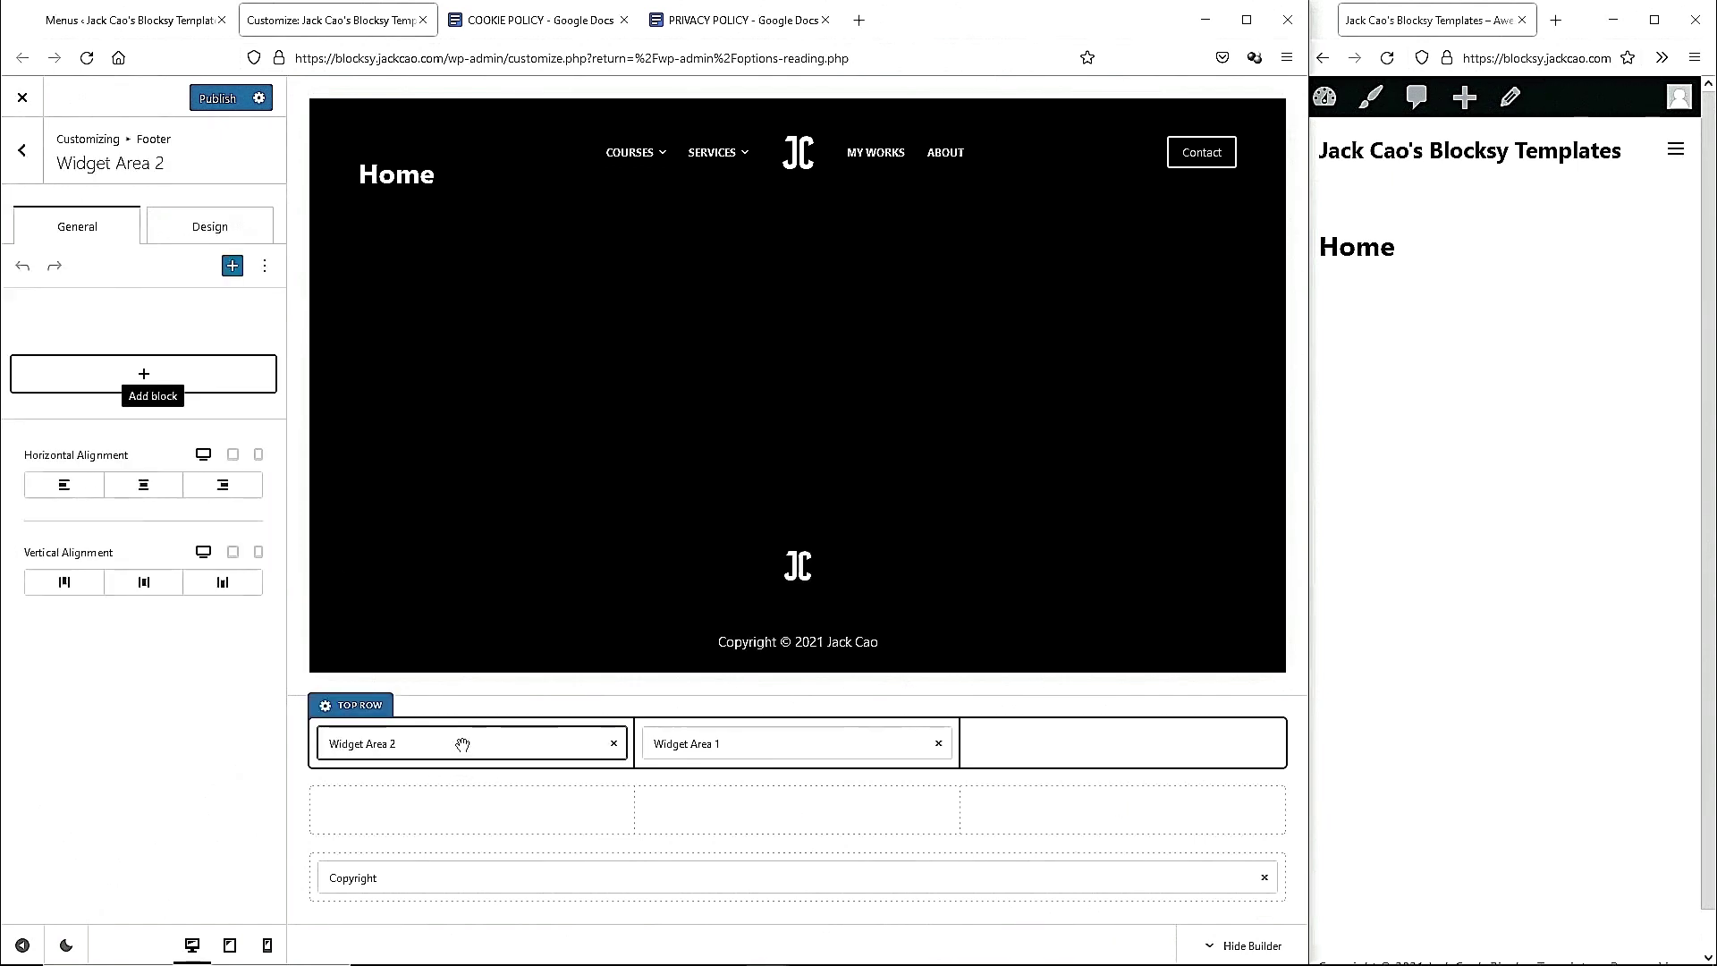
click(138, 380)
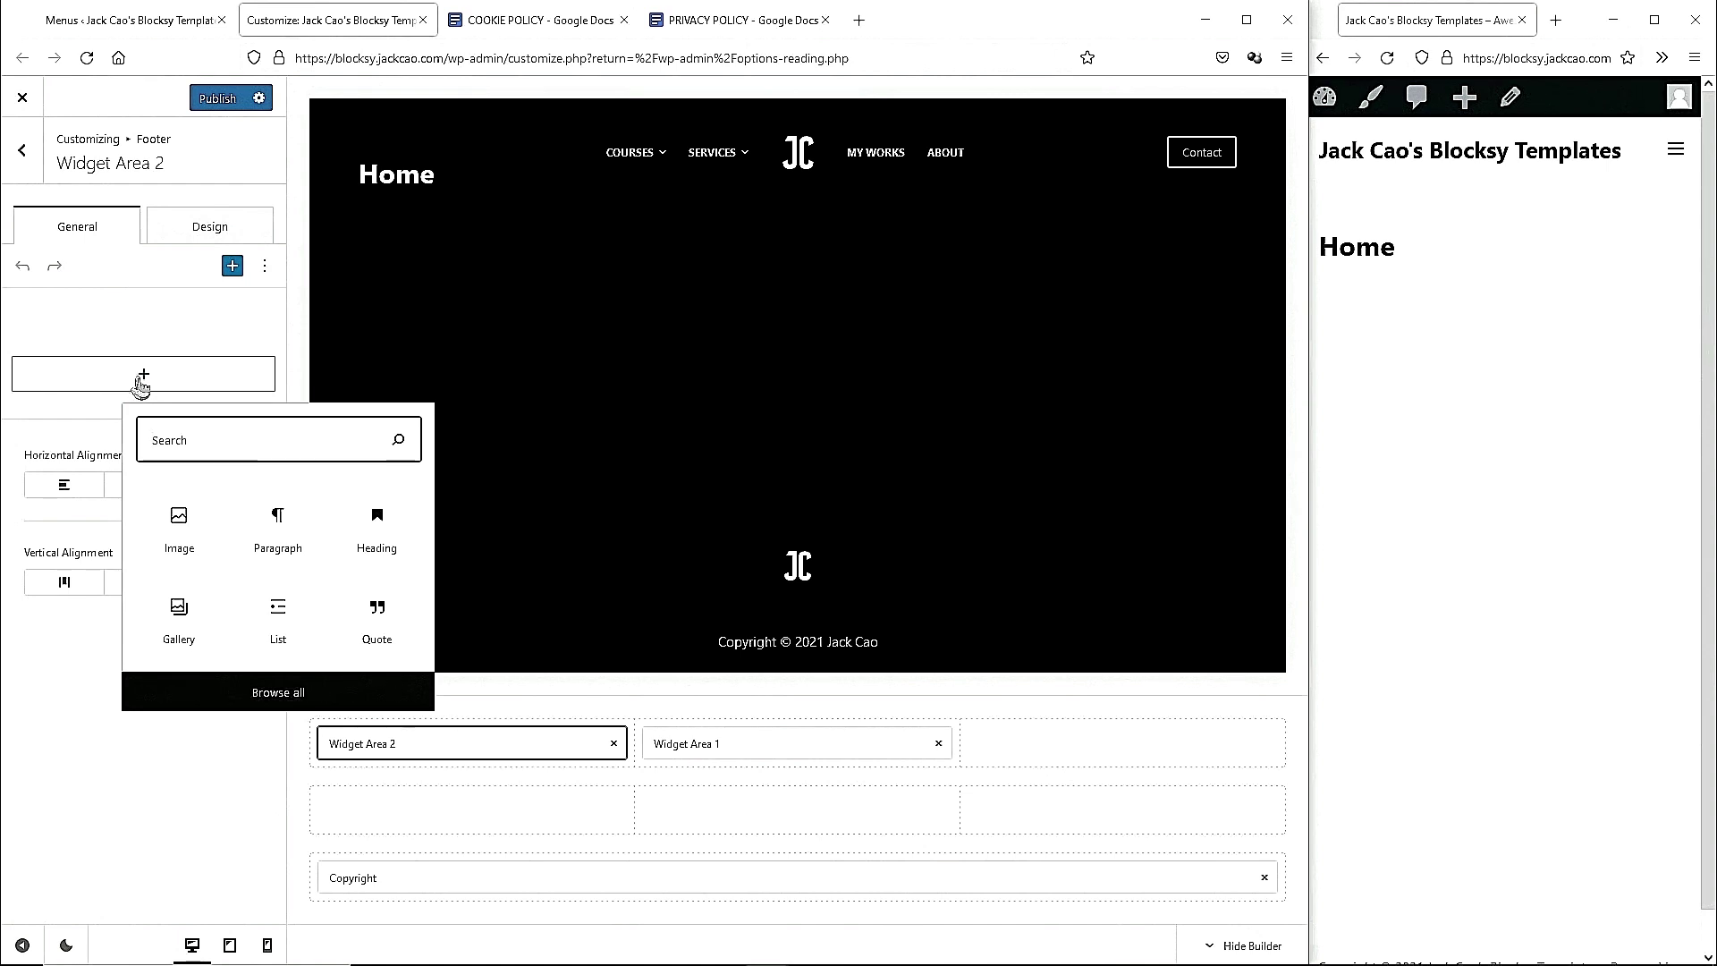
click(281, 542)
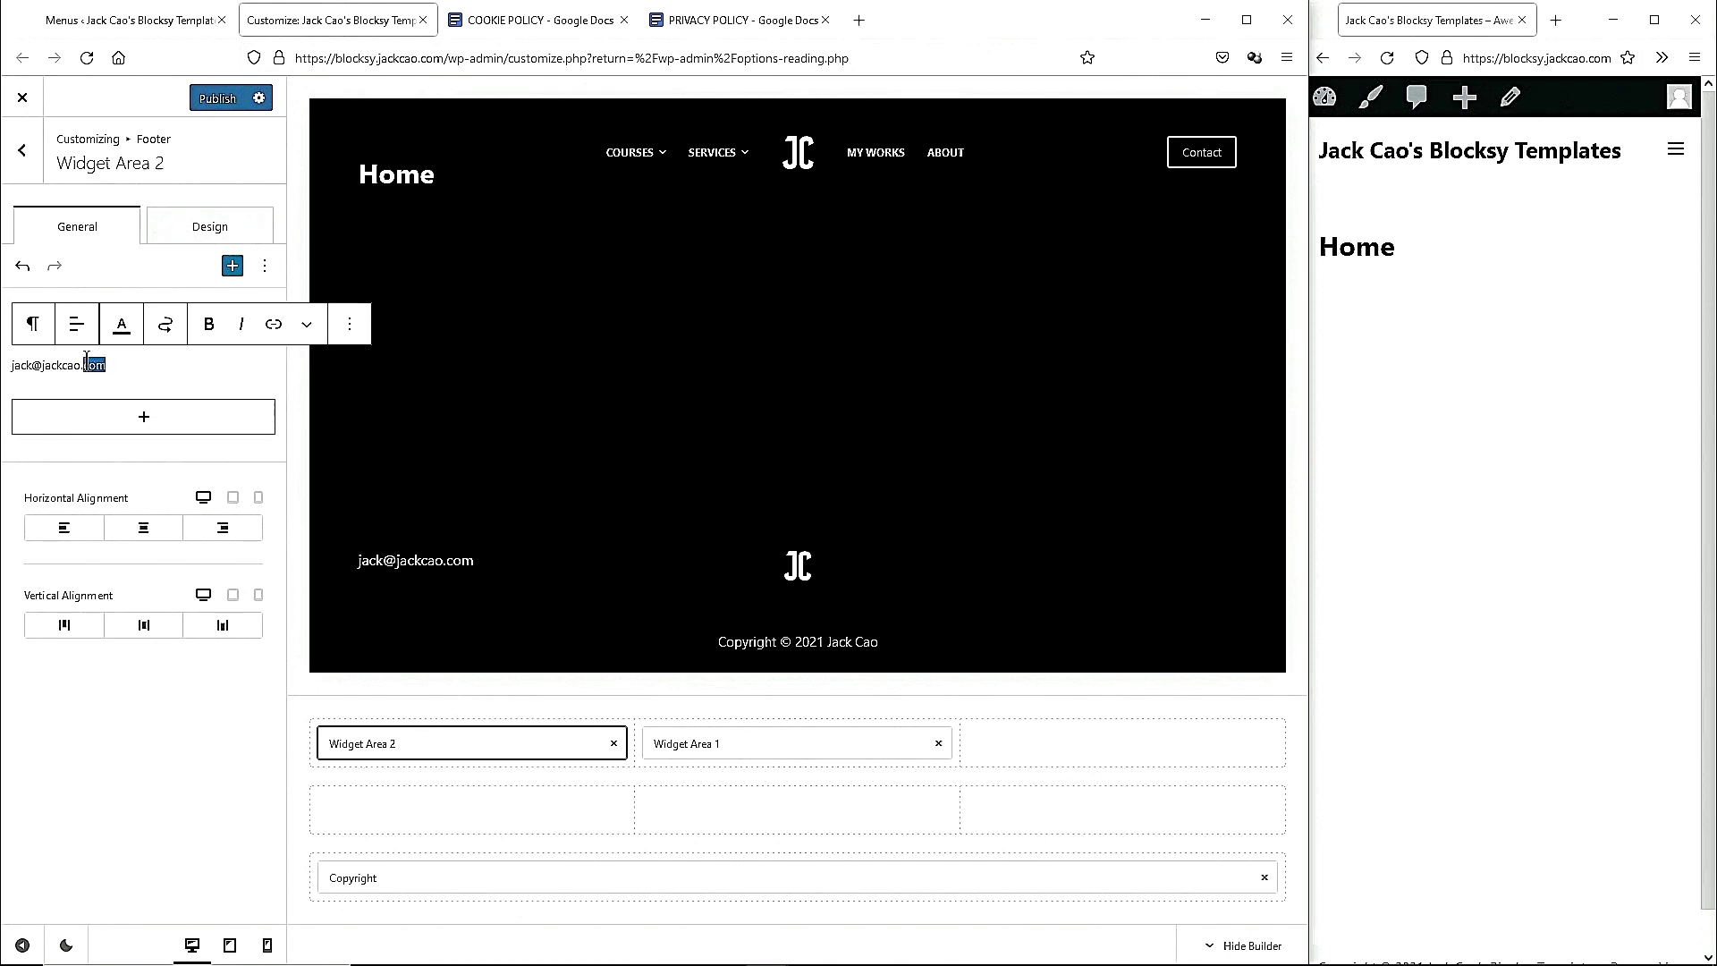
triple_click(86, 359)
click(273, 324)
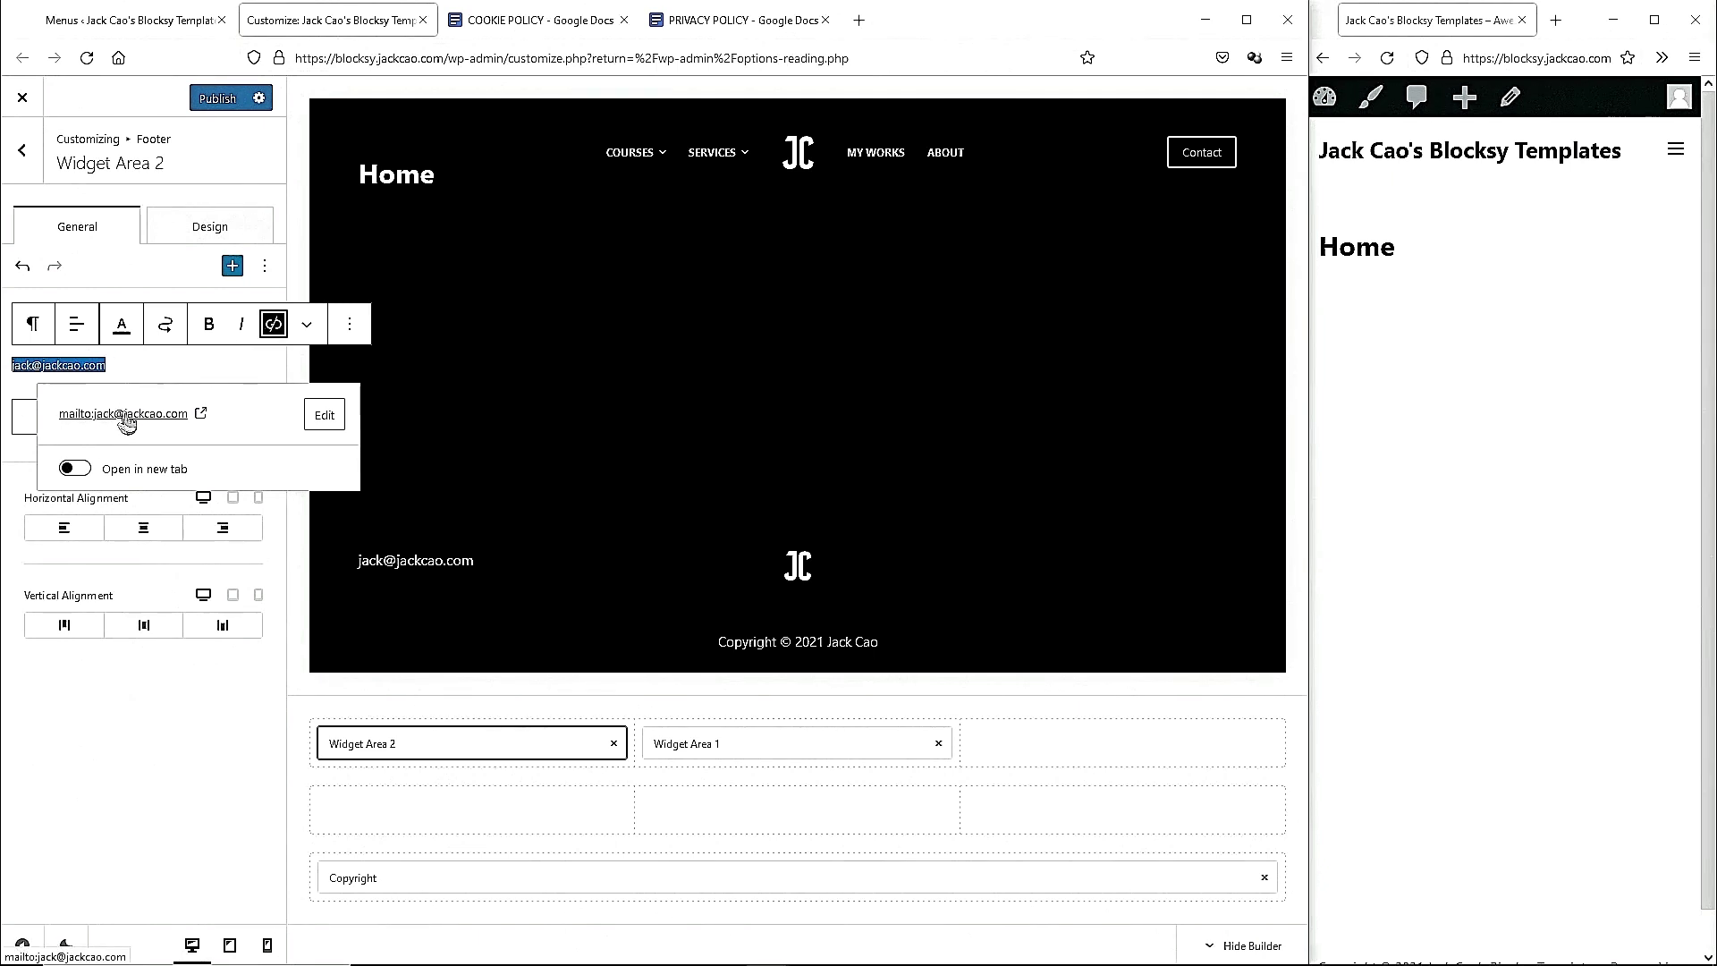
click(166, 360)
Add the phone number as a new paragraph below the e-mail address.
key(Return)
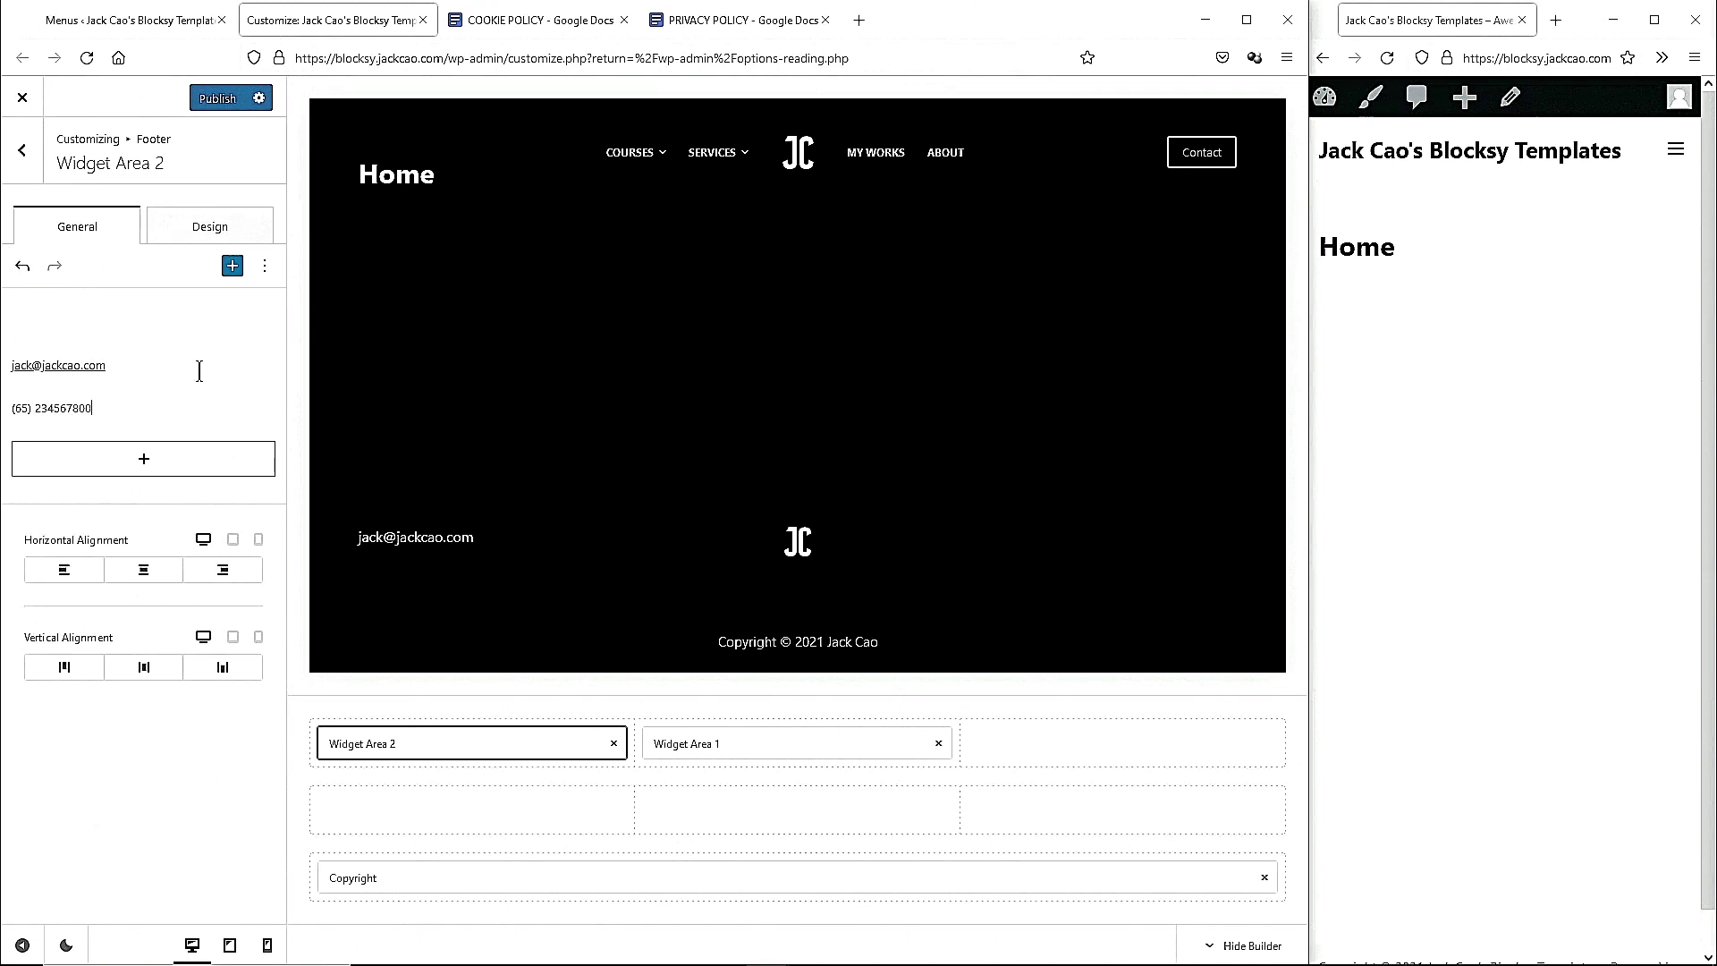
triple_click(71, 410)
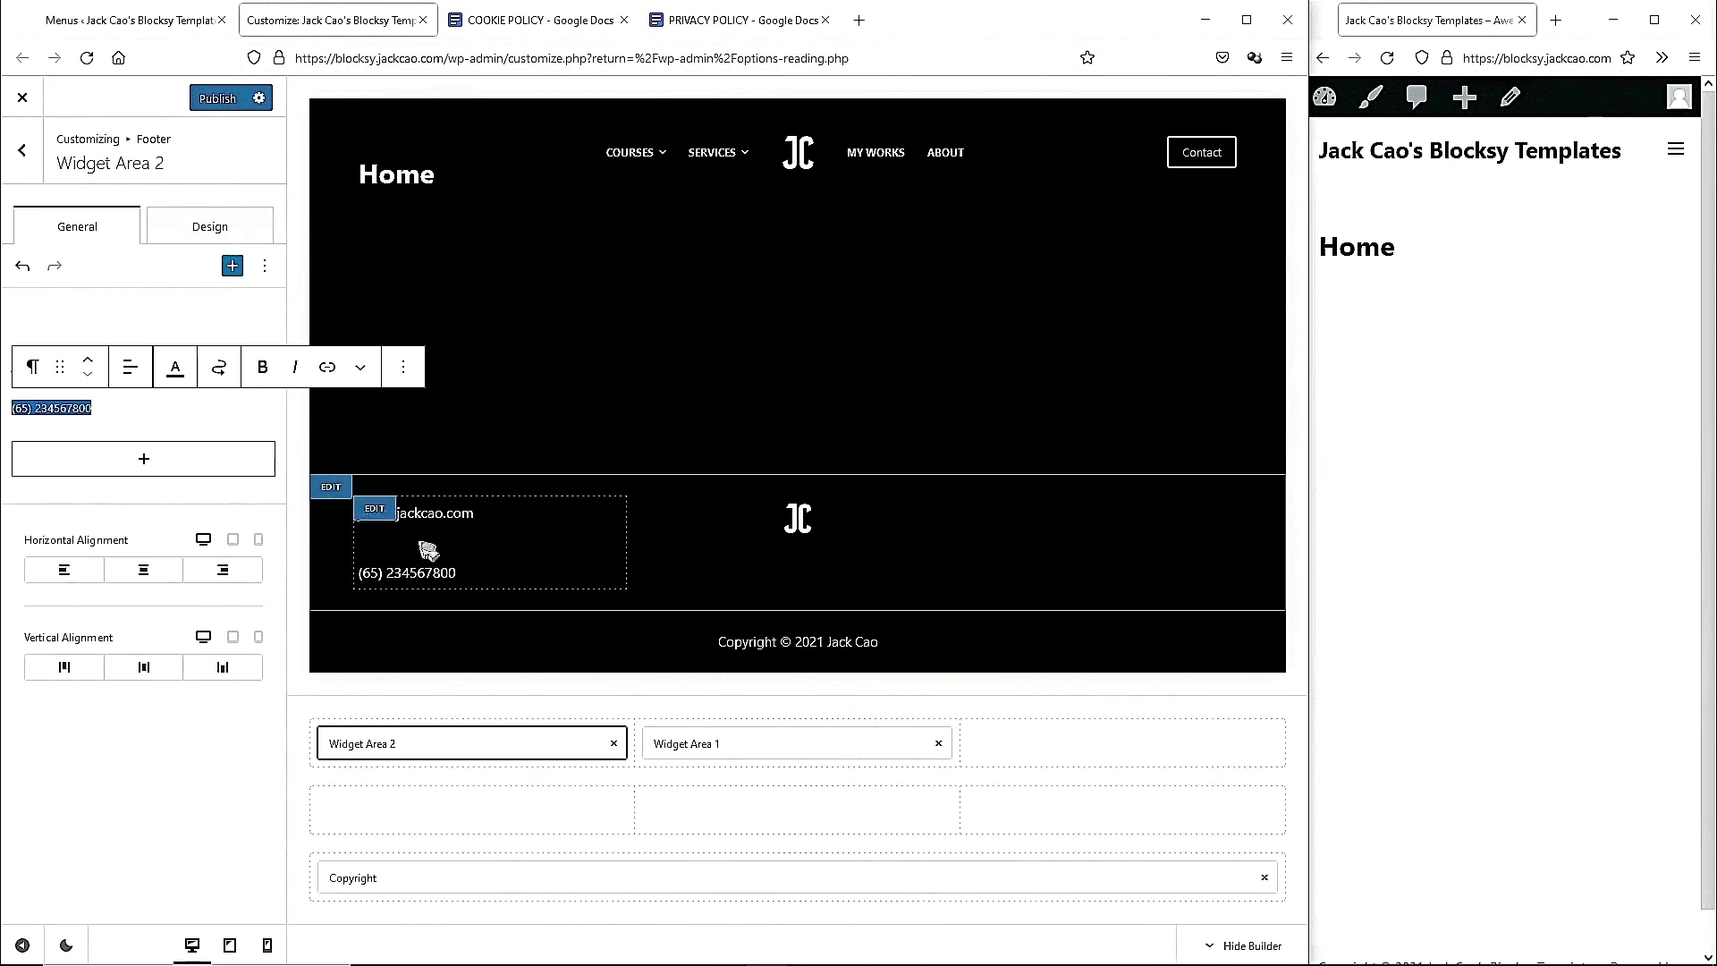
click(106, 414)
drag(71, 408, 14, 408)
key(ctrl+c)
key(BackSpace)
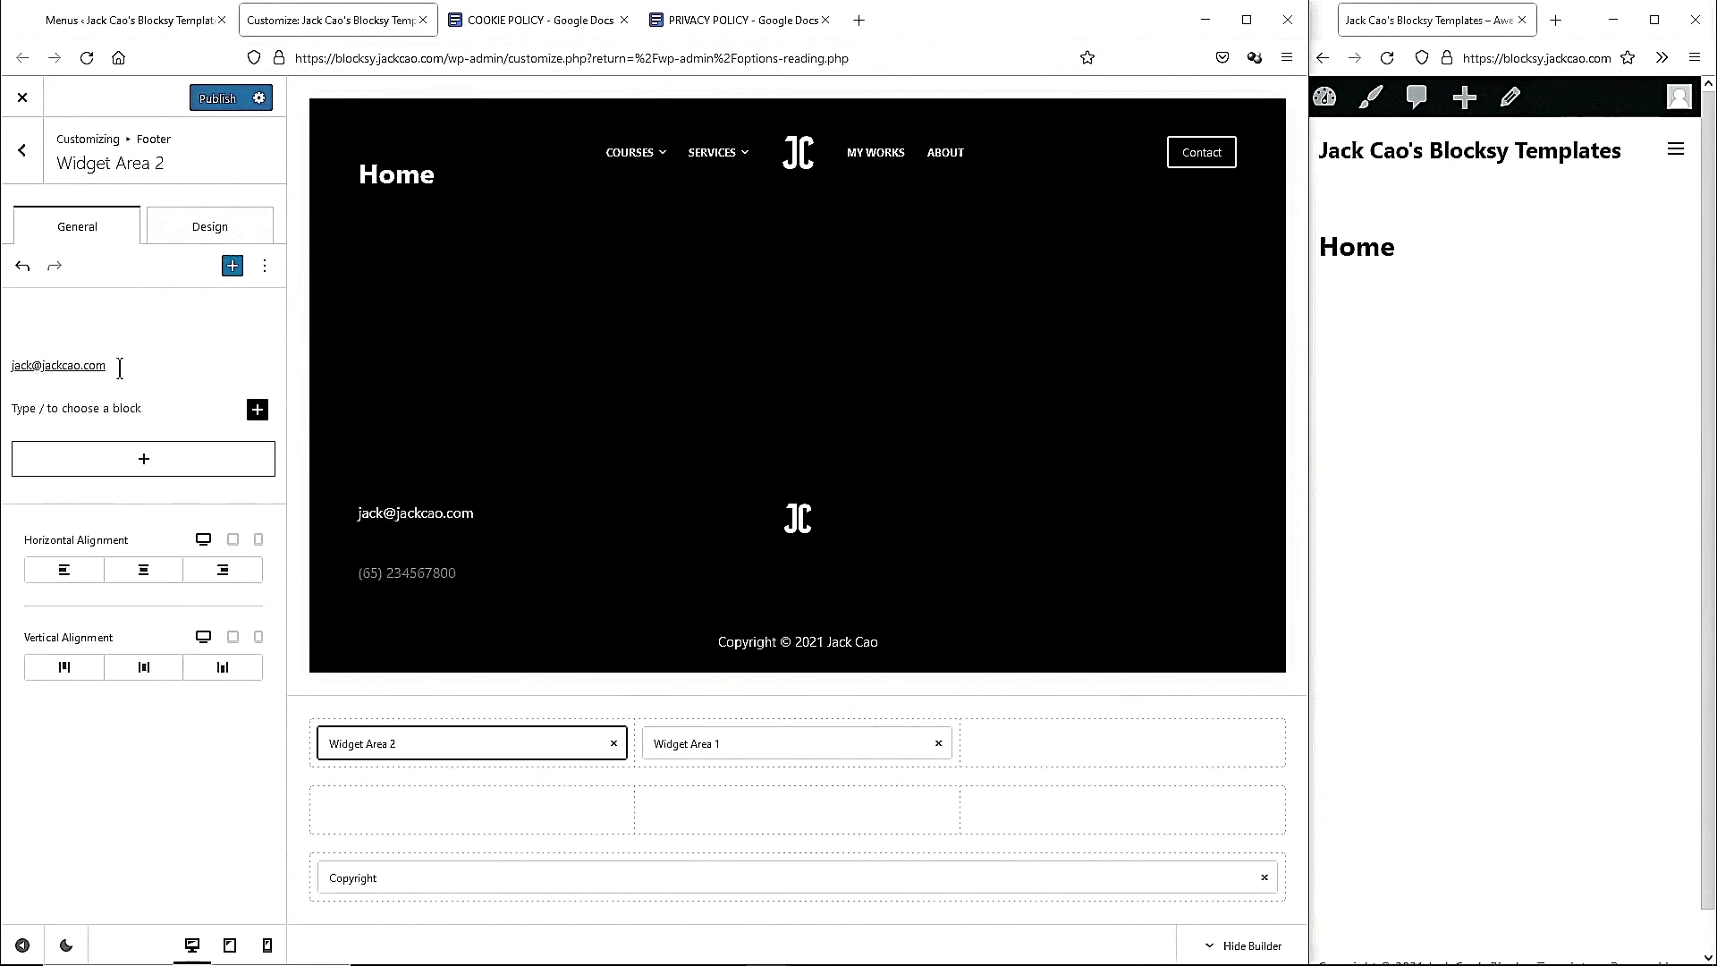
key(BackSpace)
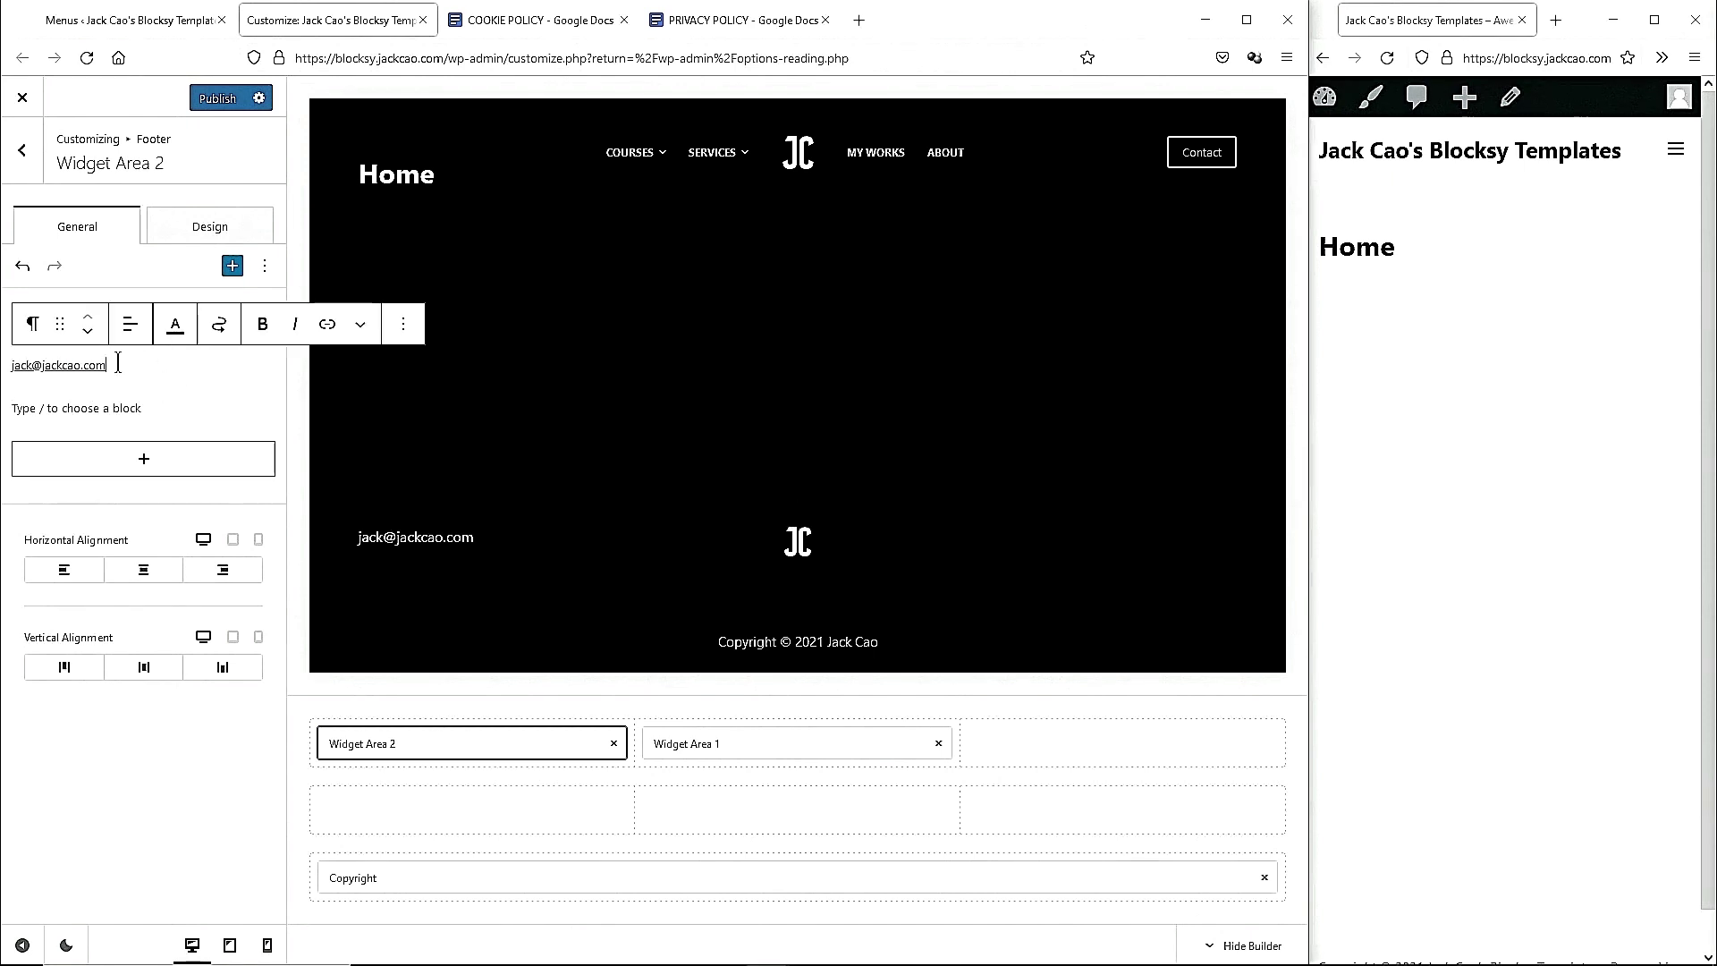
key(Return)
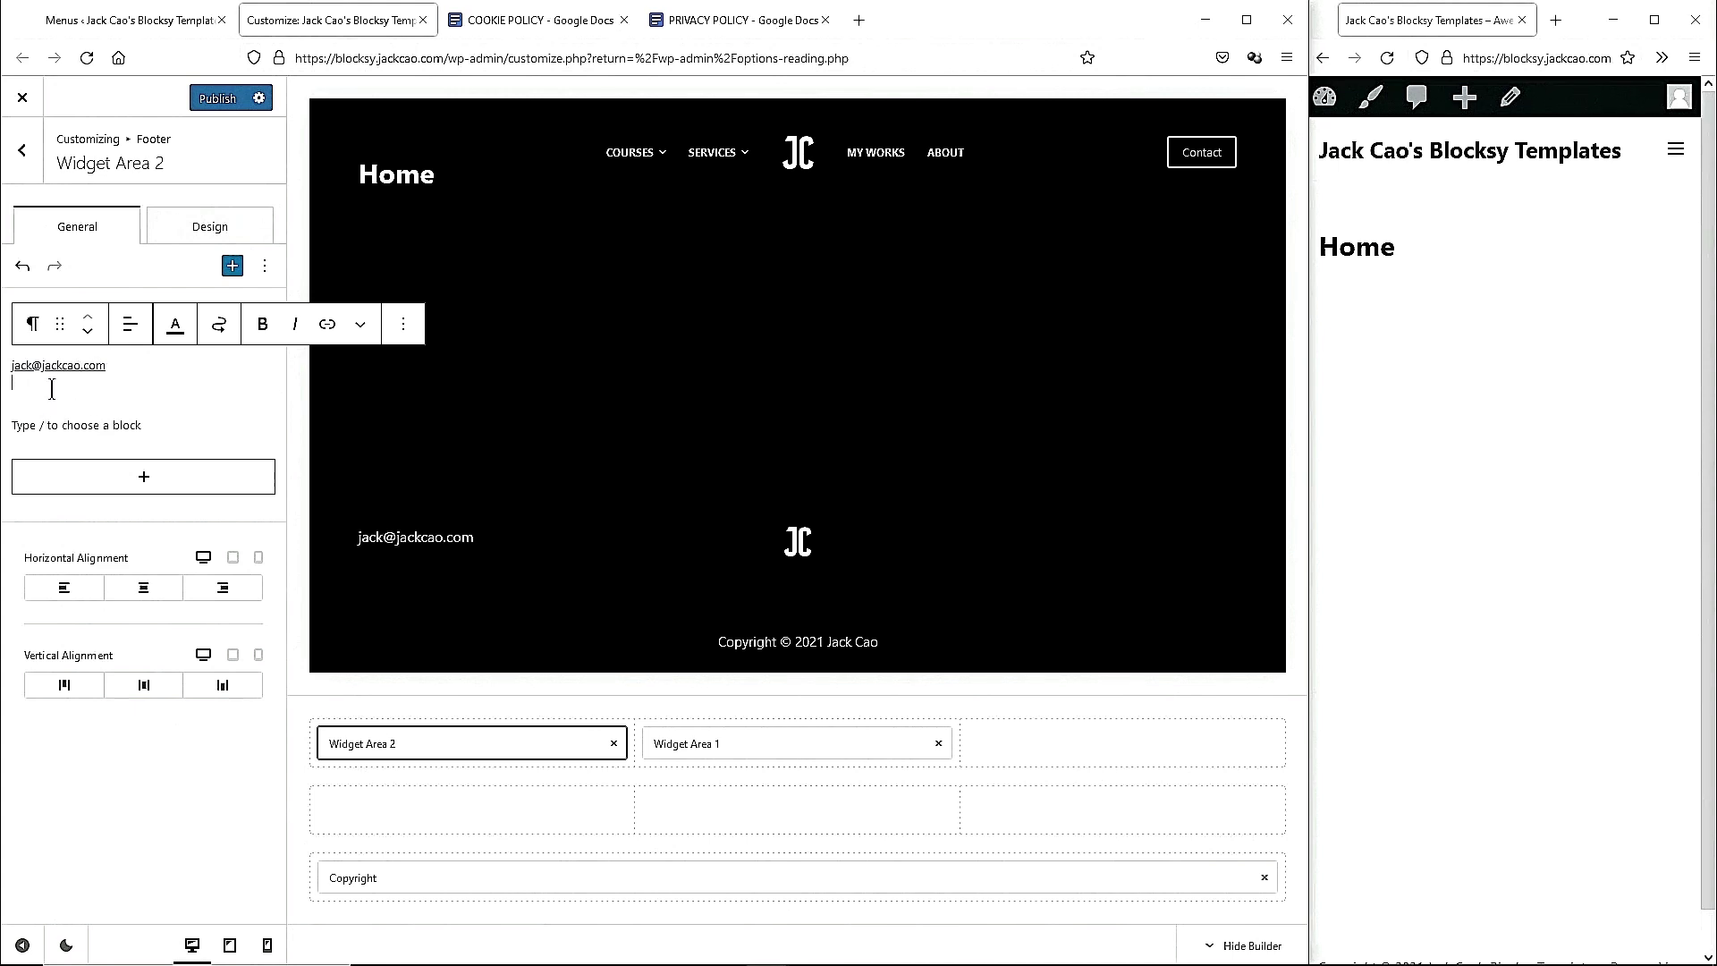
key(ctrl+v)
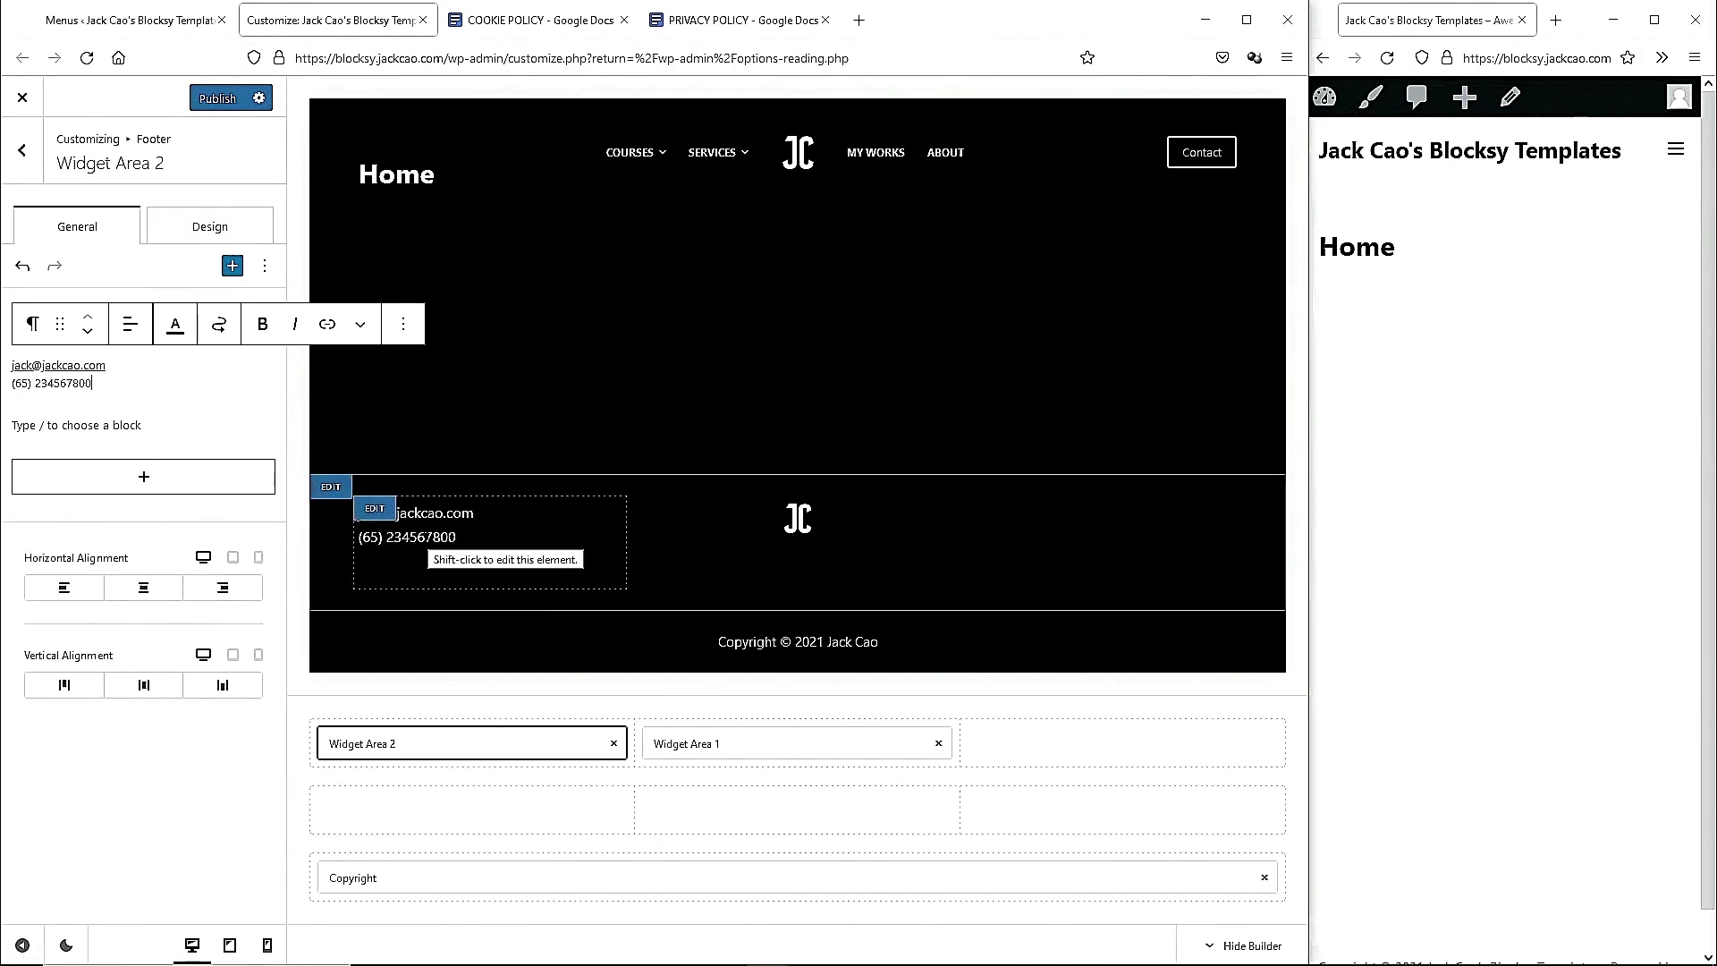
Link the phone number with a tel: link and return to the footer elements list.
double_click(53, 384)
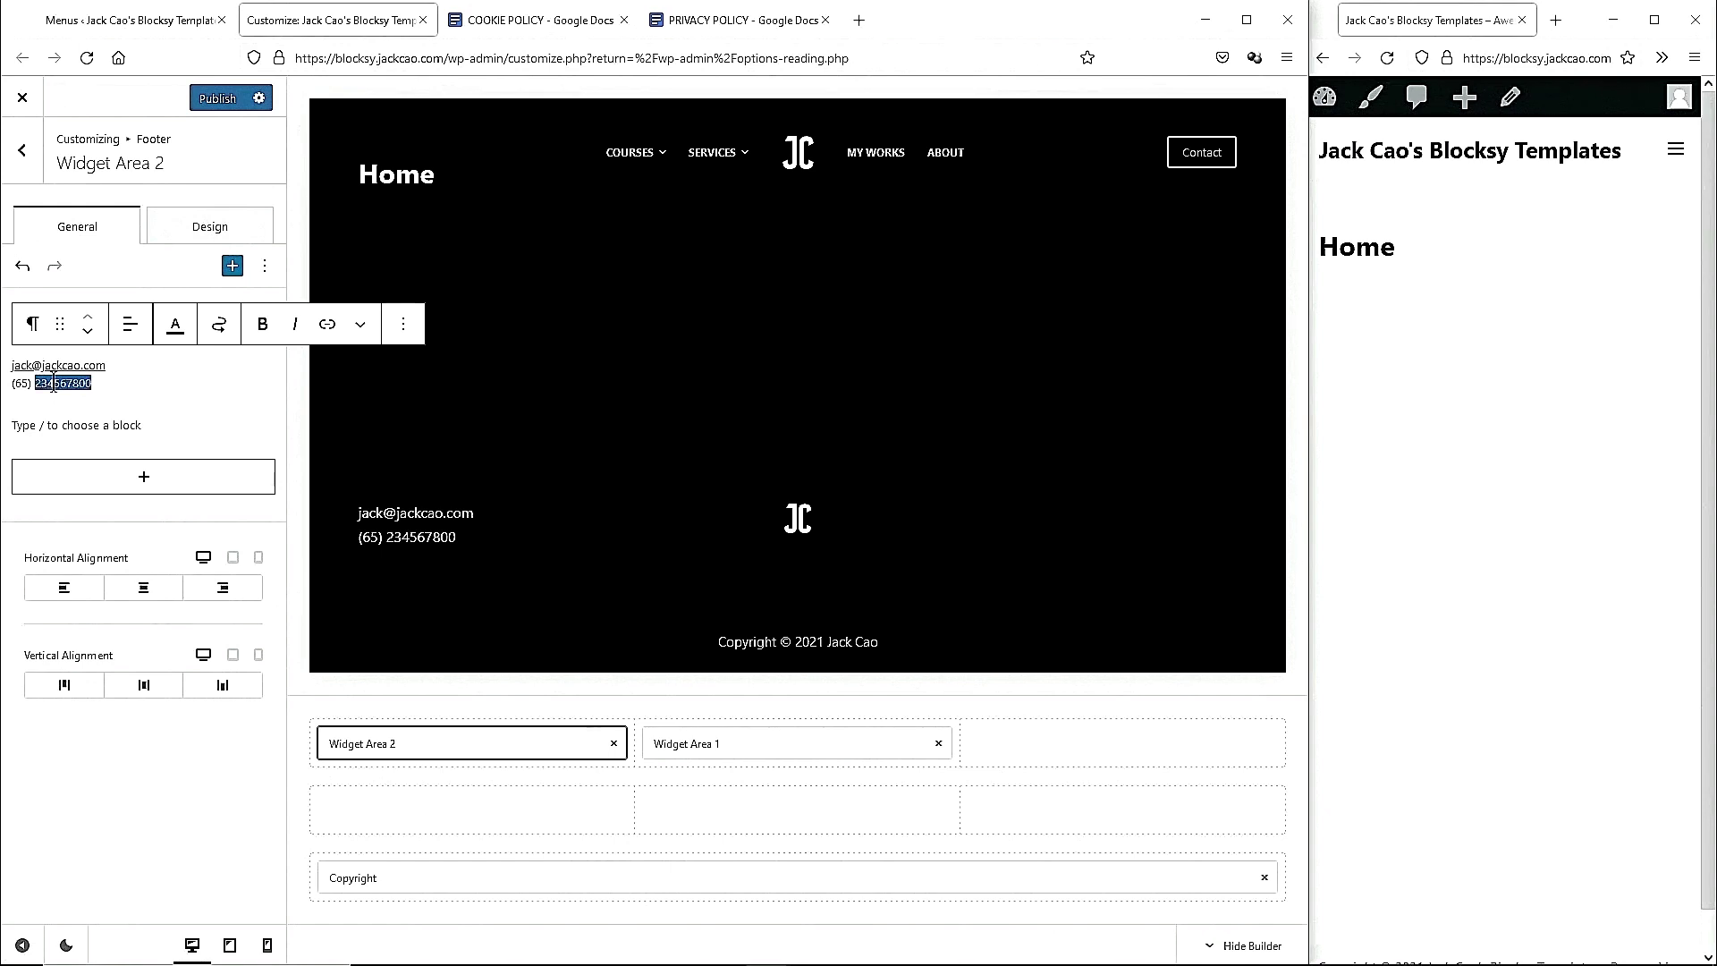
click(328, 327)
text(tel:)
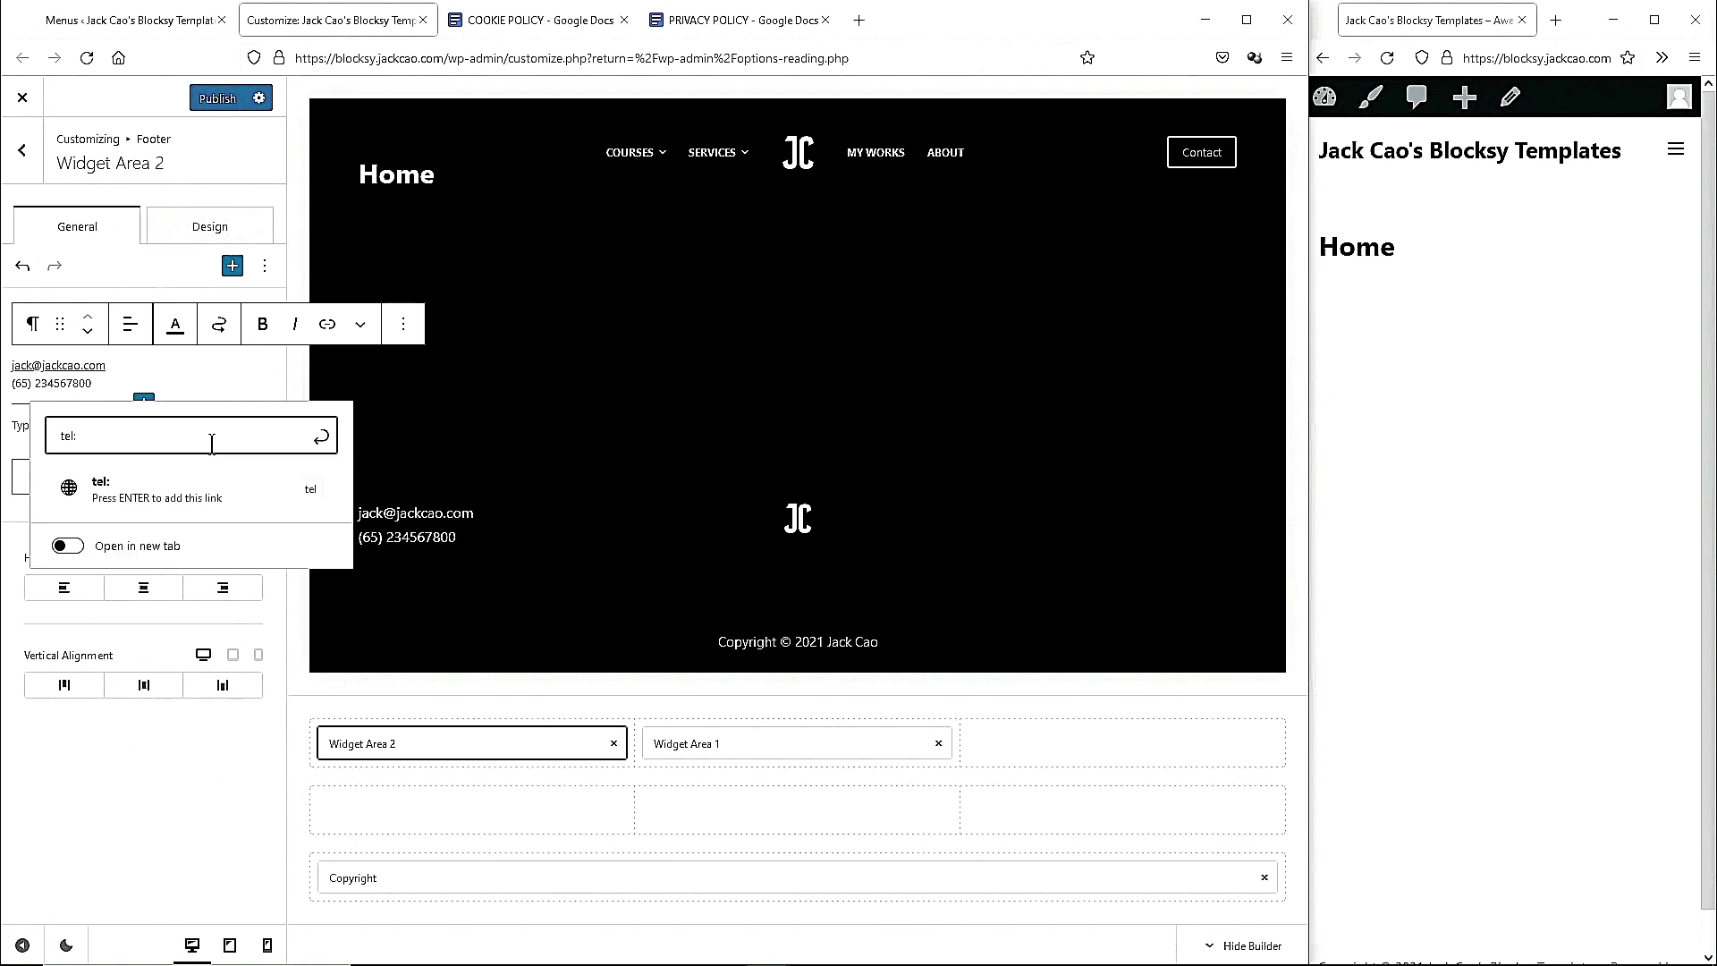
click(321, 436)
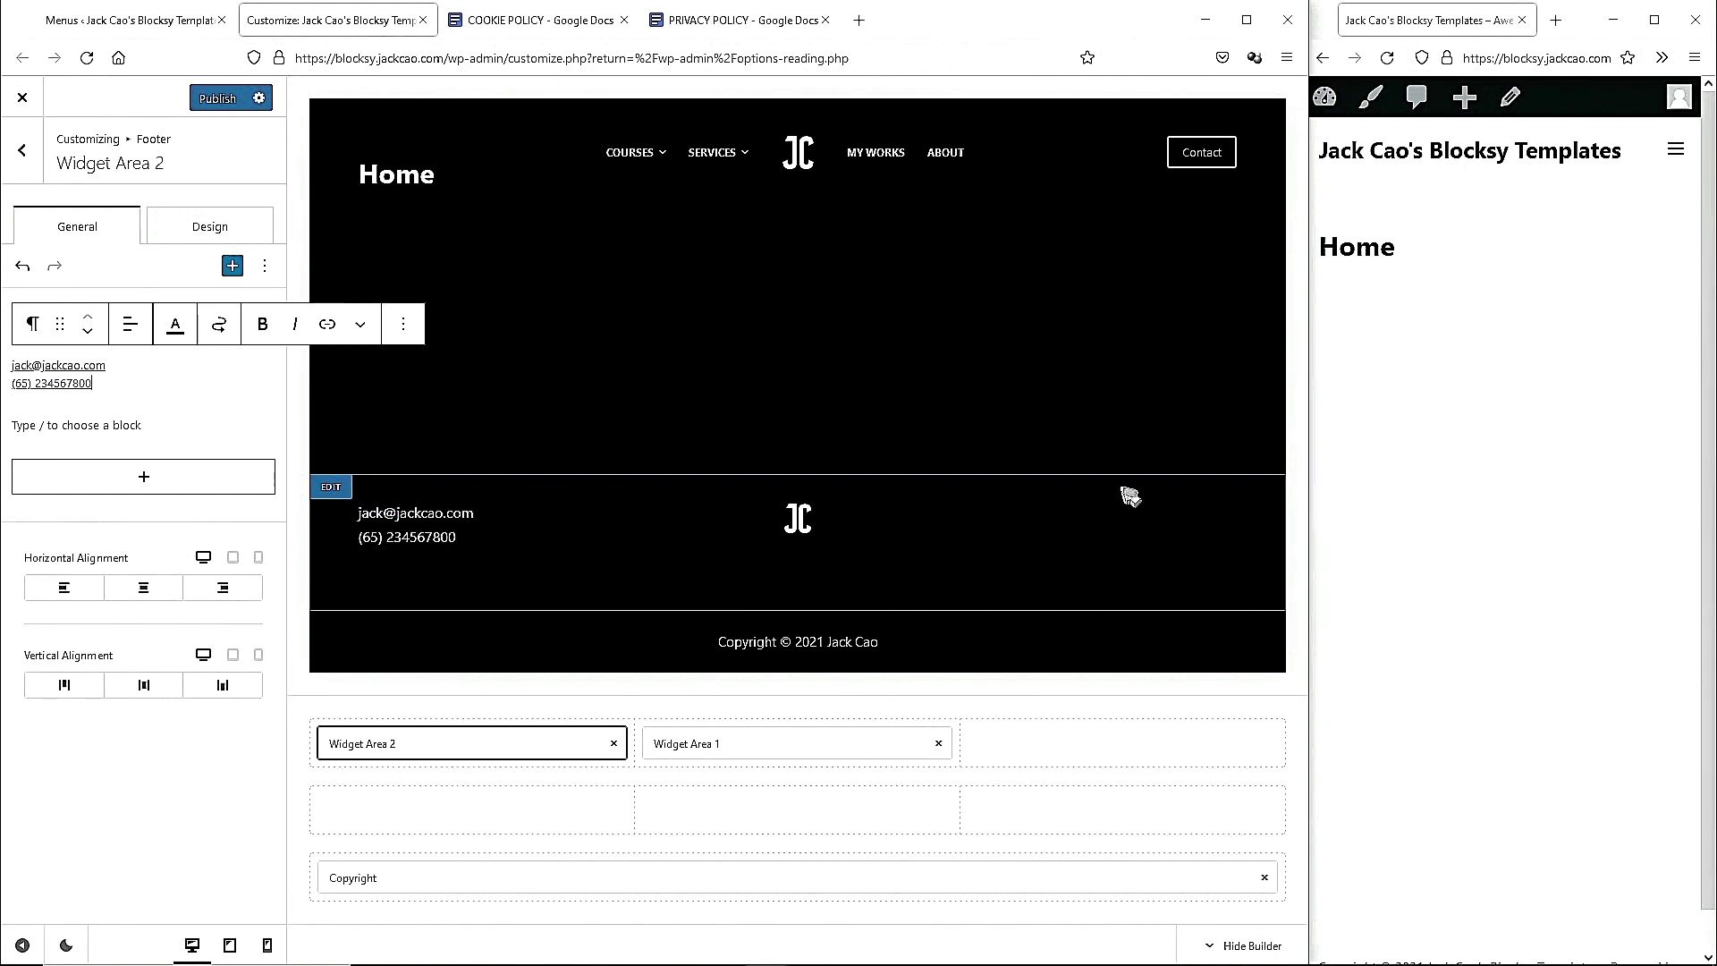
click(24, 153)
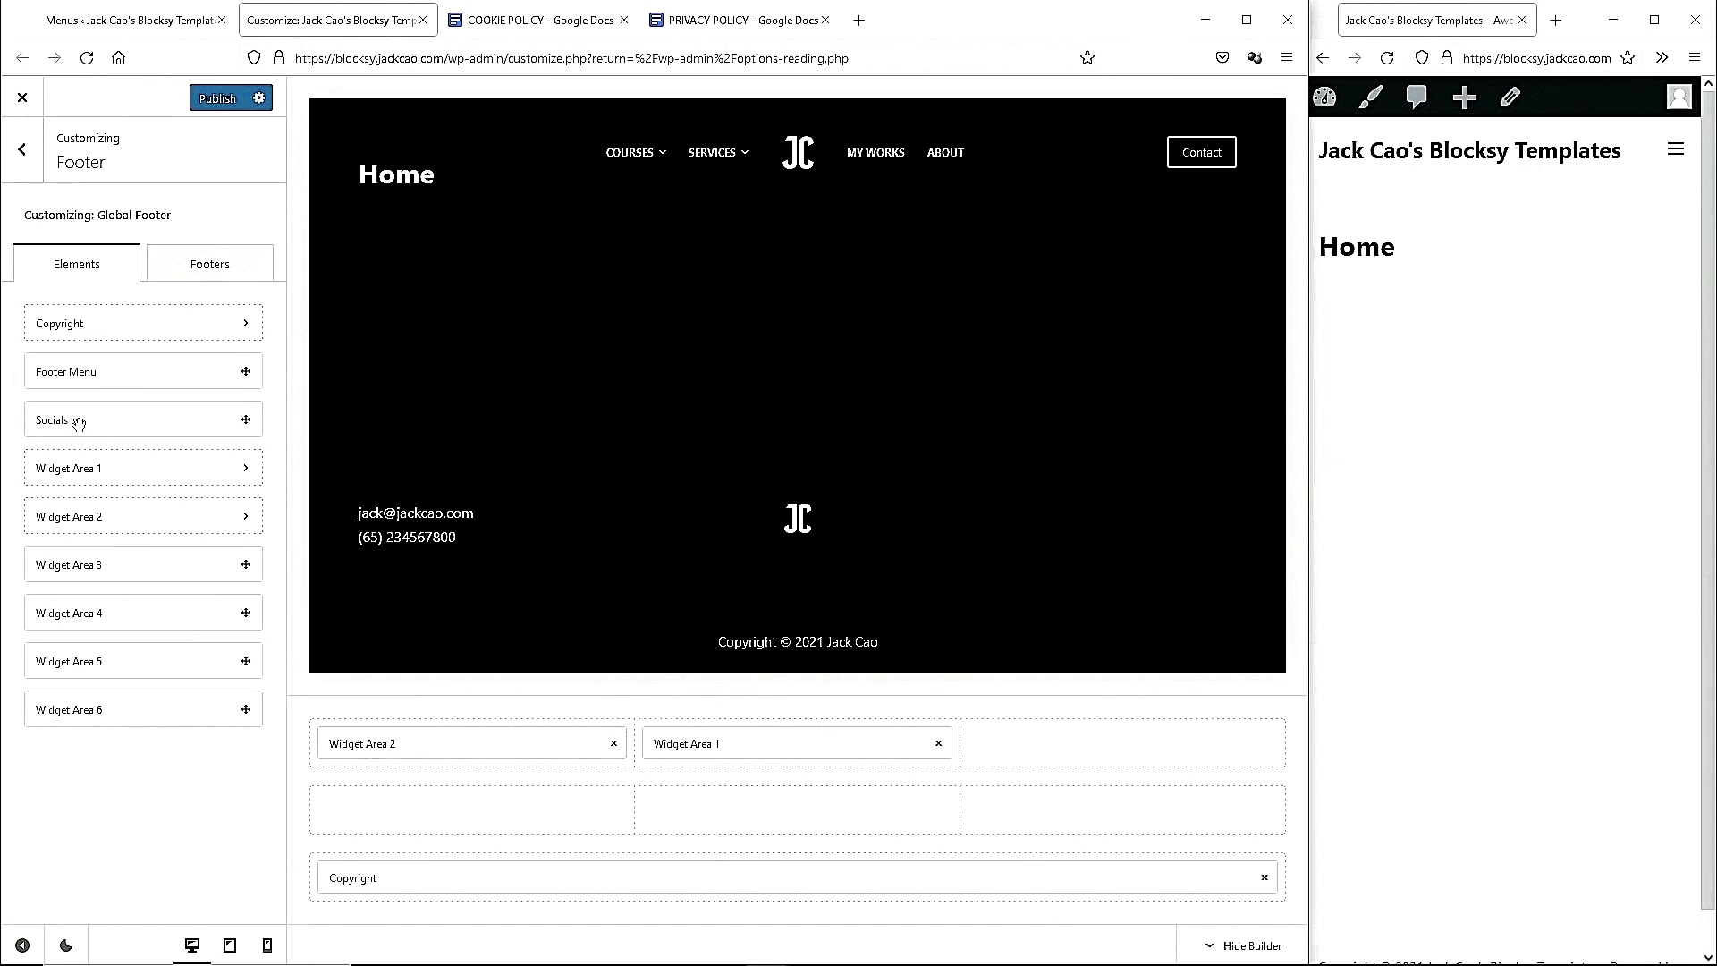
Place Socials in the footer's right column and centre both it and Widget Area 2.
drag(77, 422, 1116, 745)
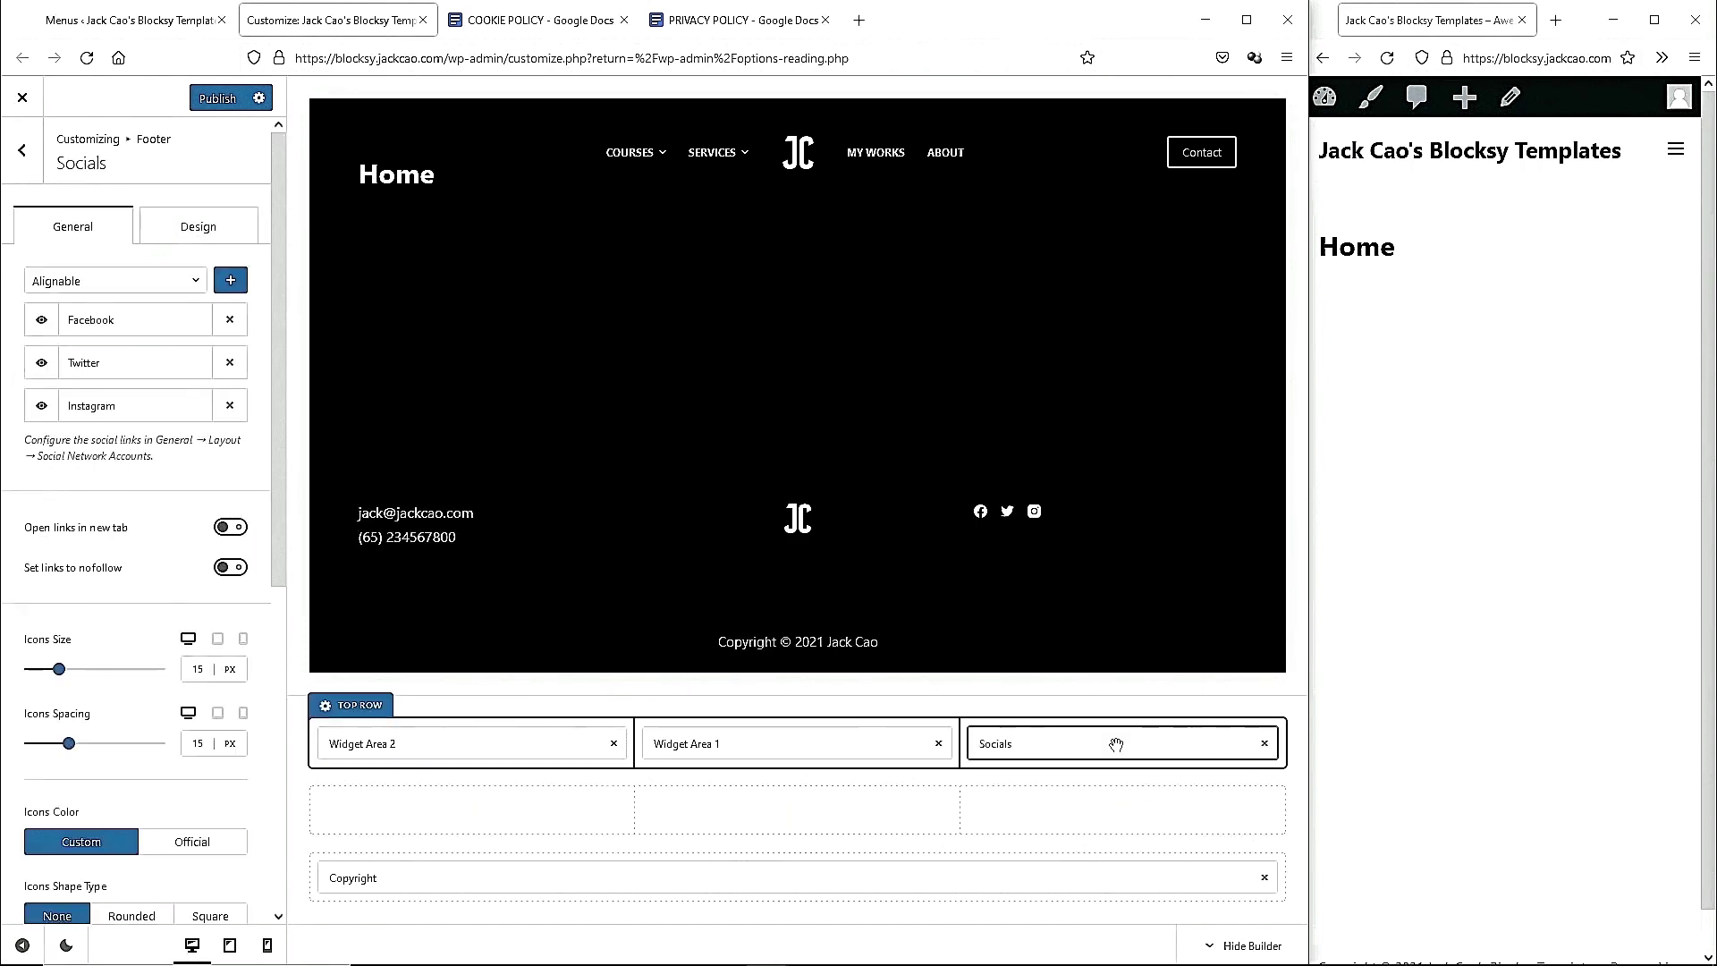
scroll(139, 823, down, 3)
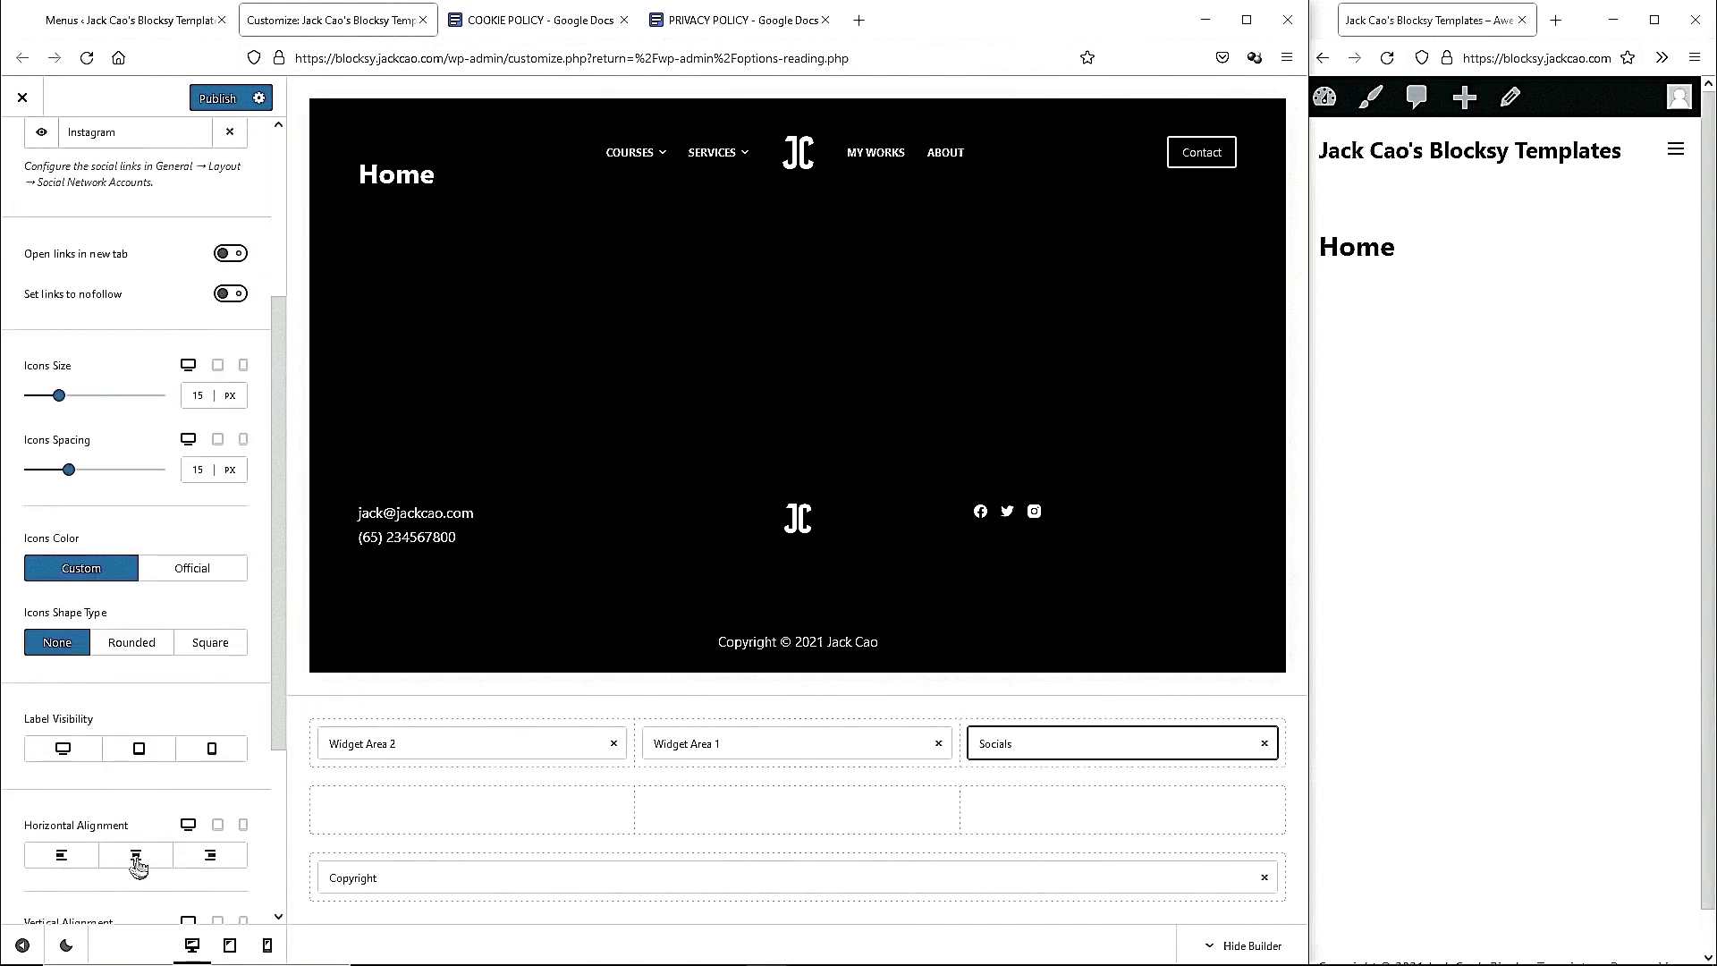
click(136, 856)
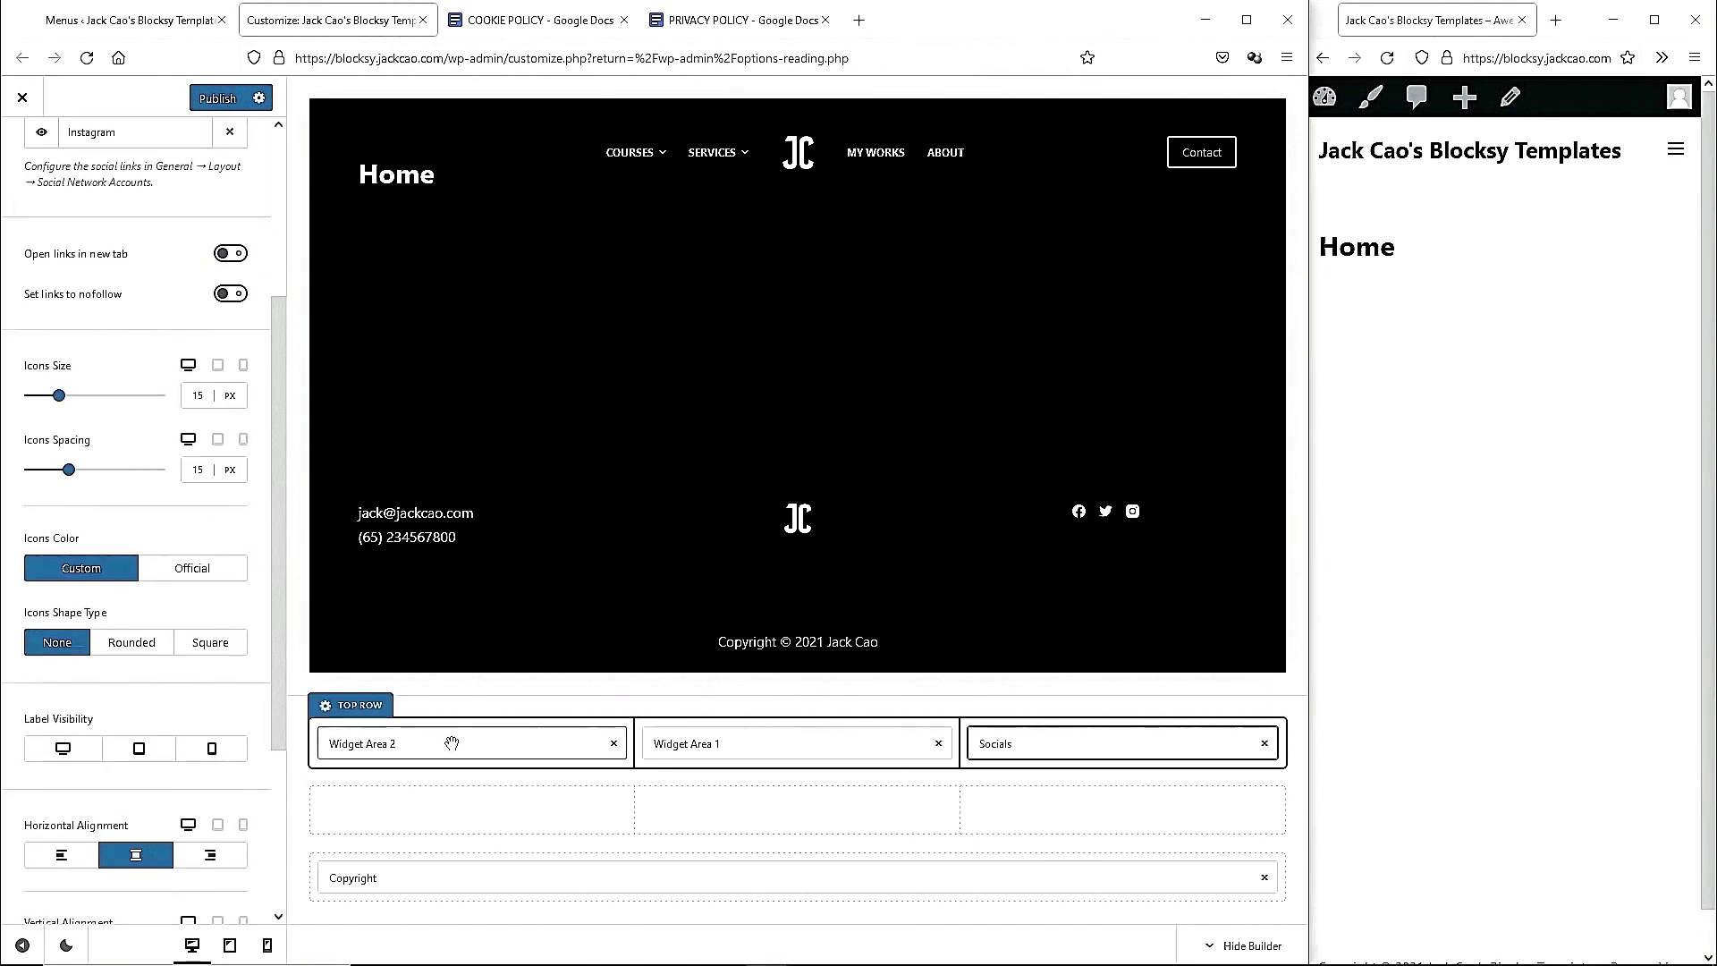
click(451, 743)
click(145, 487)
click(141, 590)
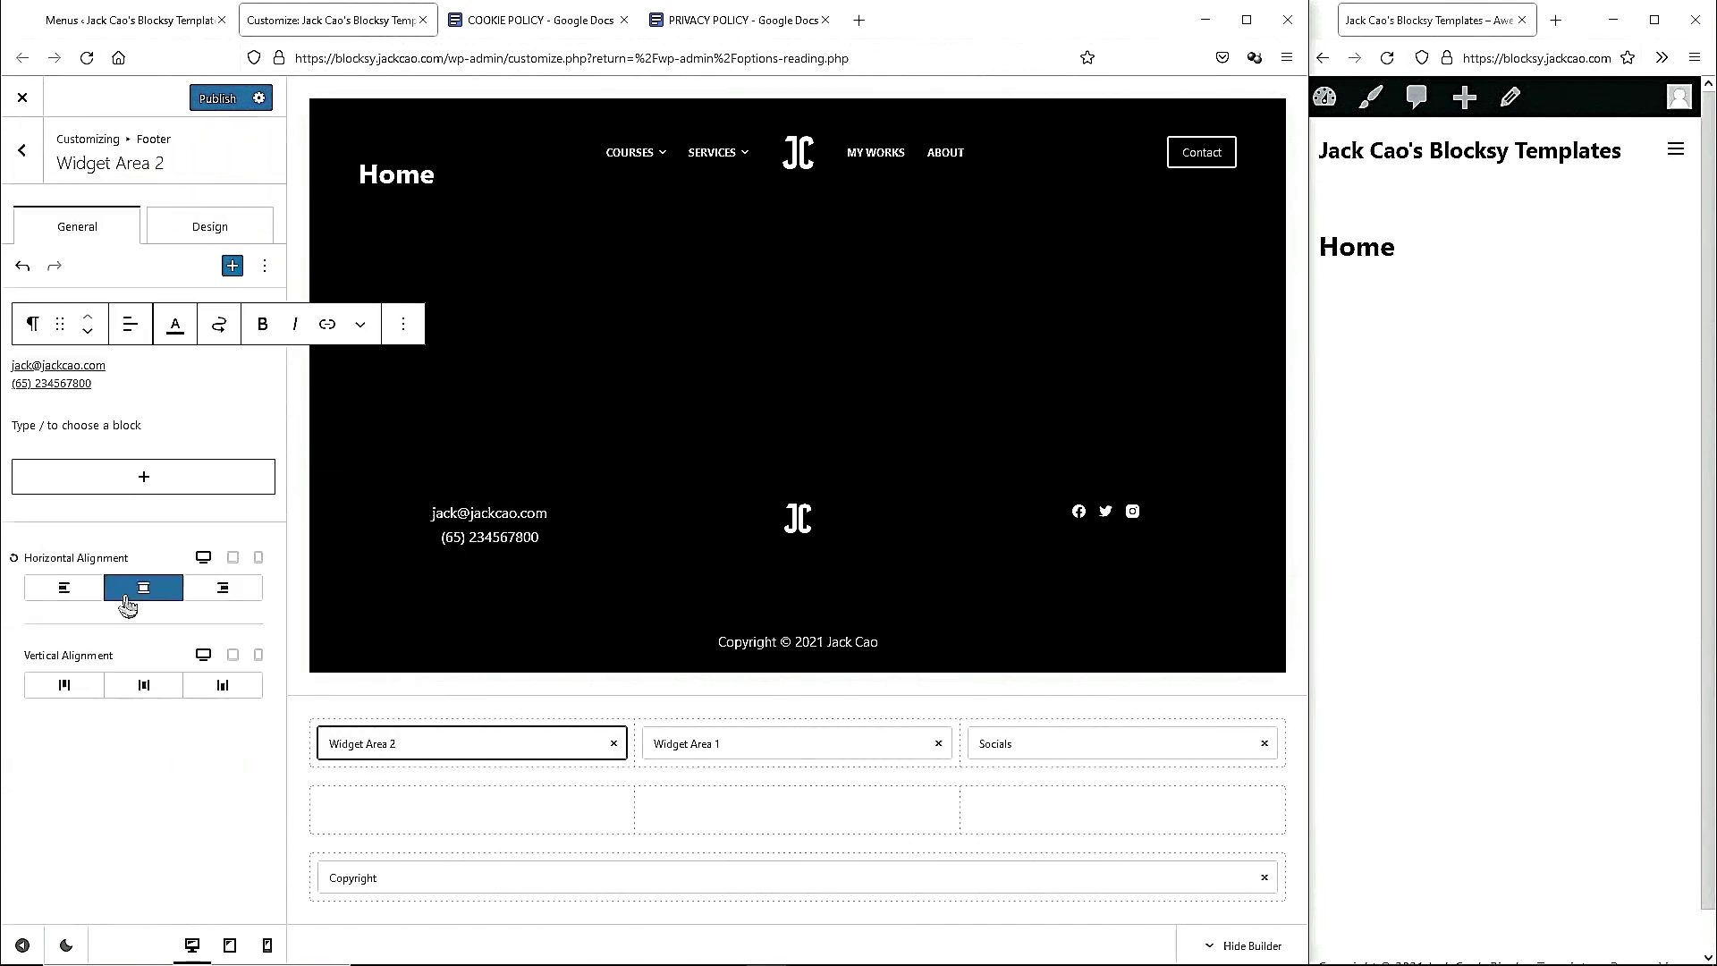
click(1078, 742)
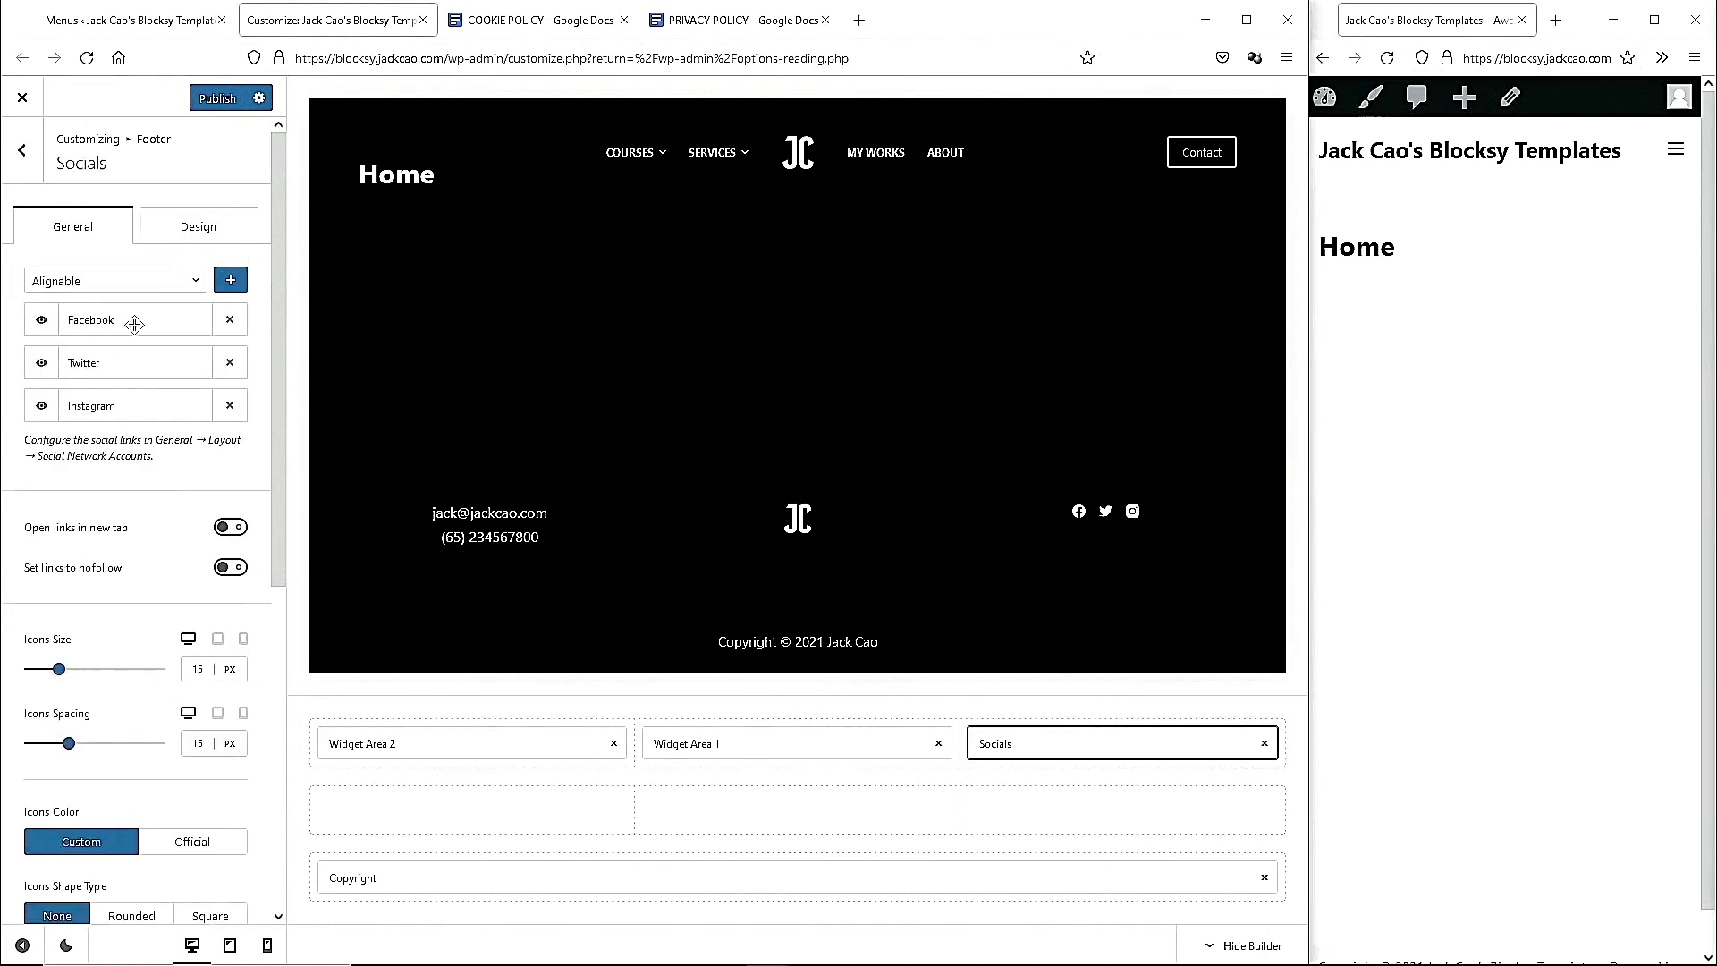
Add LinkedIn to the social icons, then open Social Network Accounts.
click(197, 280)
scroll(152, 372, down, 1)
scroll(153, 372, down, 2)
drag(201, 344, 200, 369)
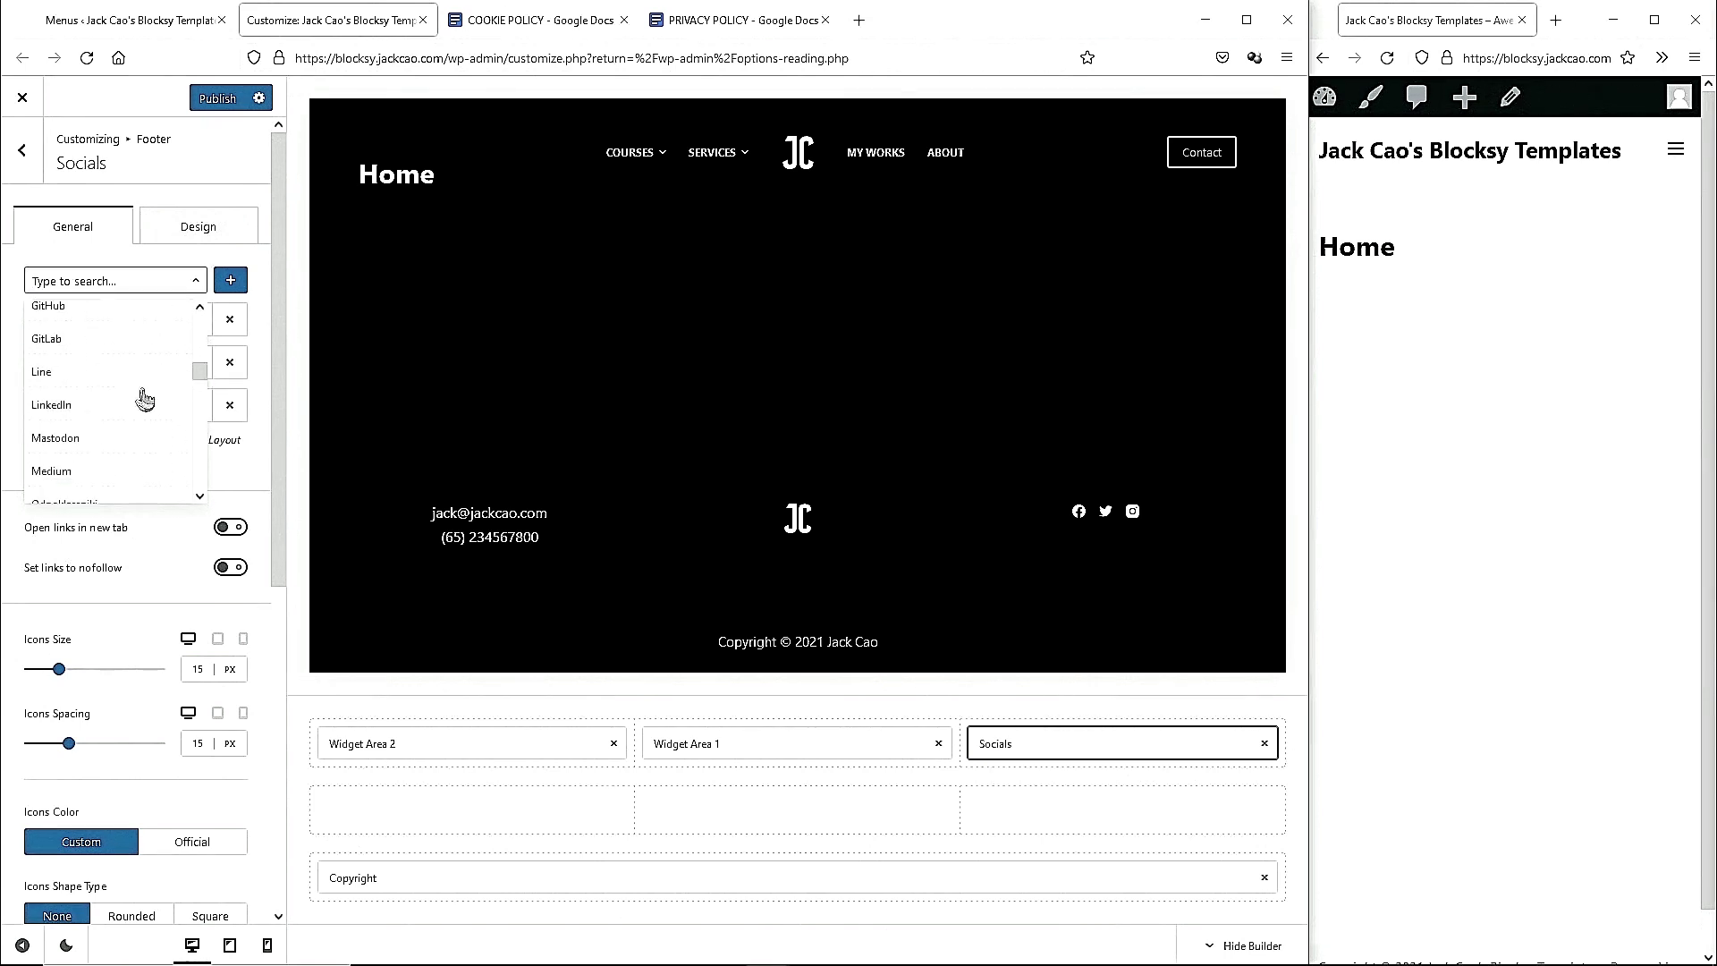
click(108, 407)
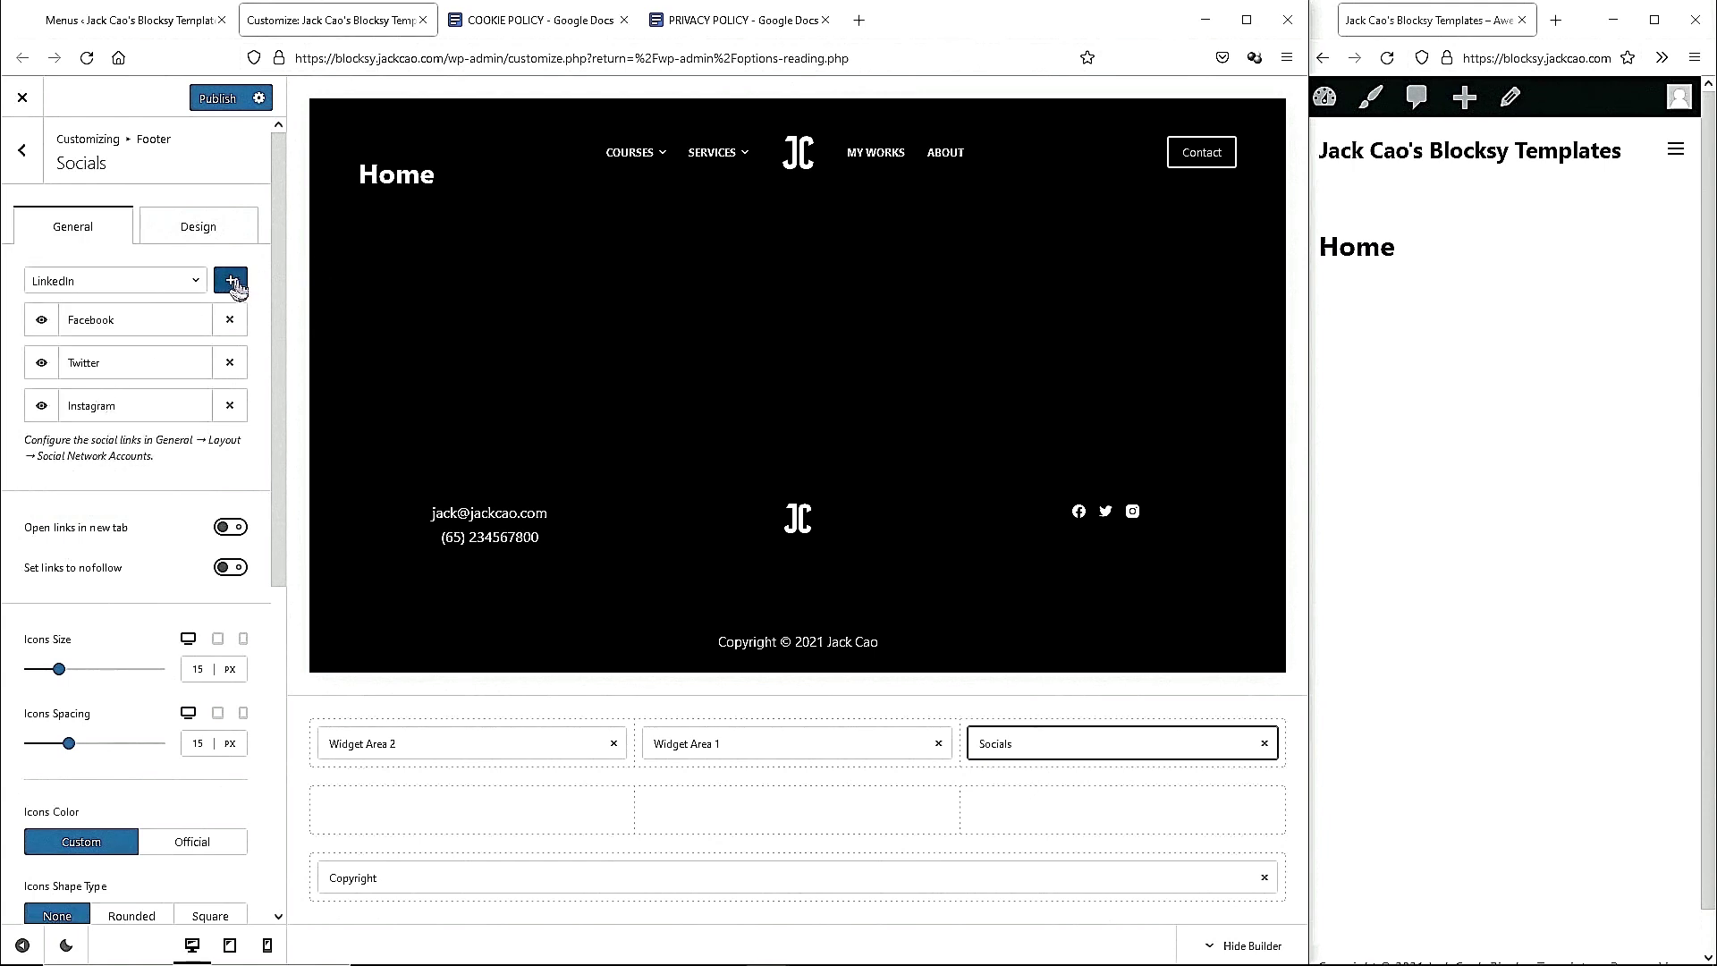
click(231, 282)
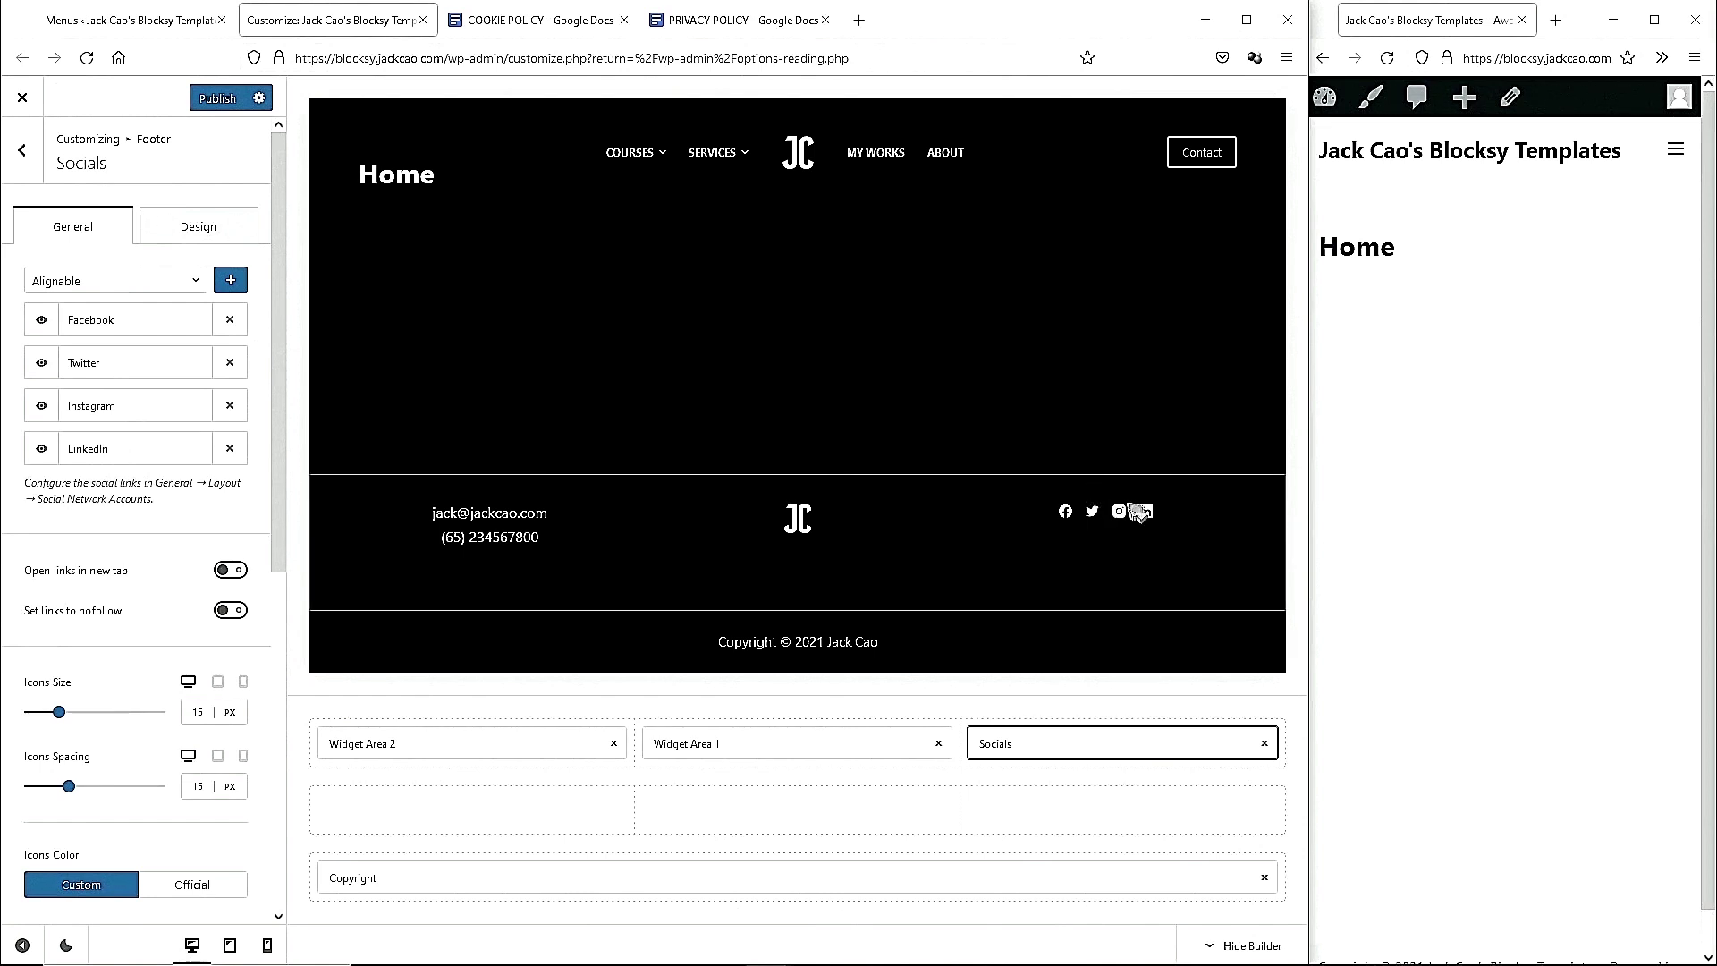
click(90, 507)
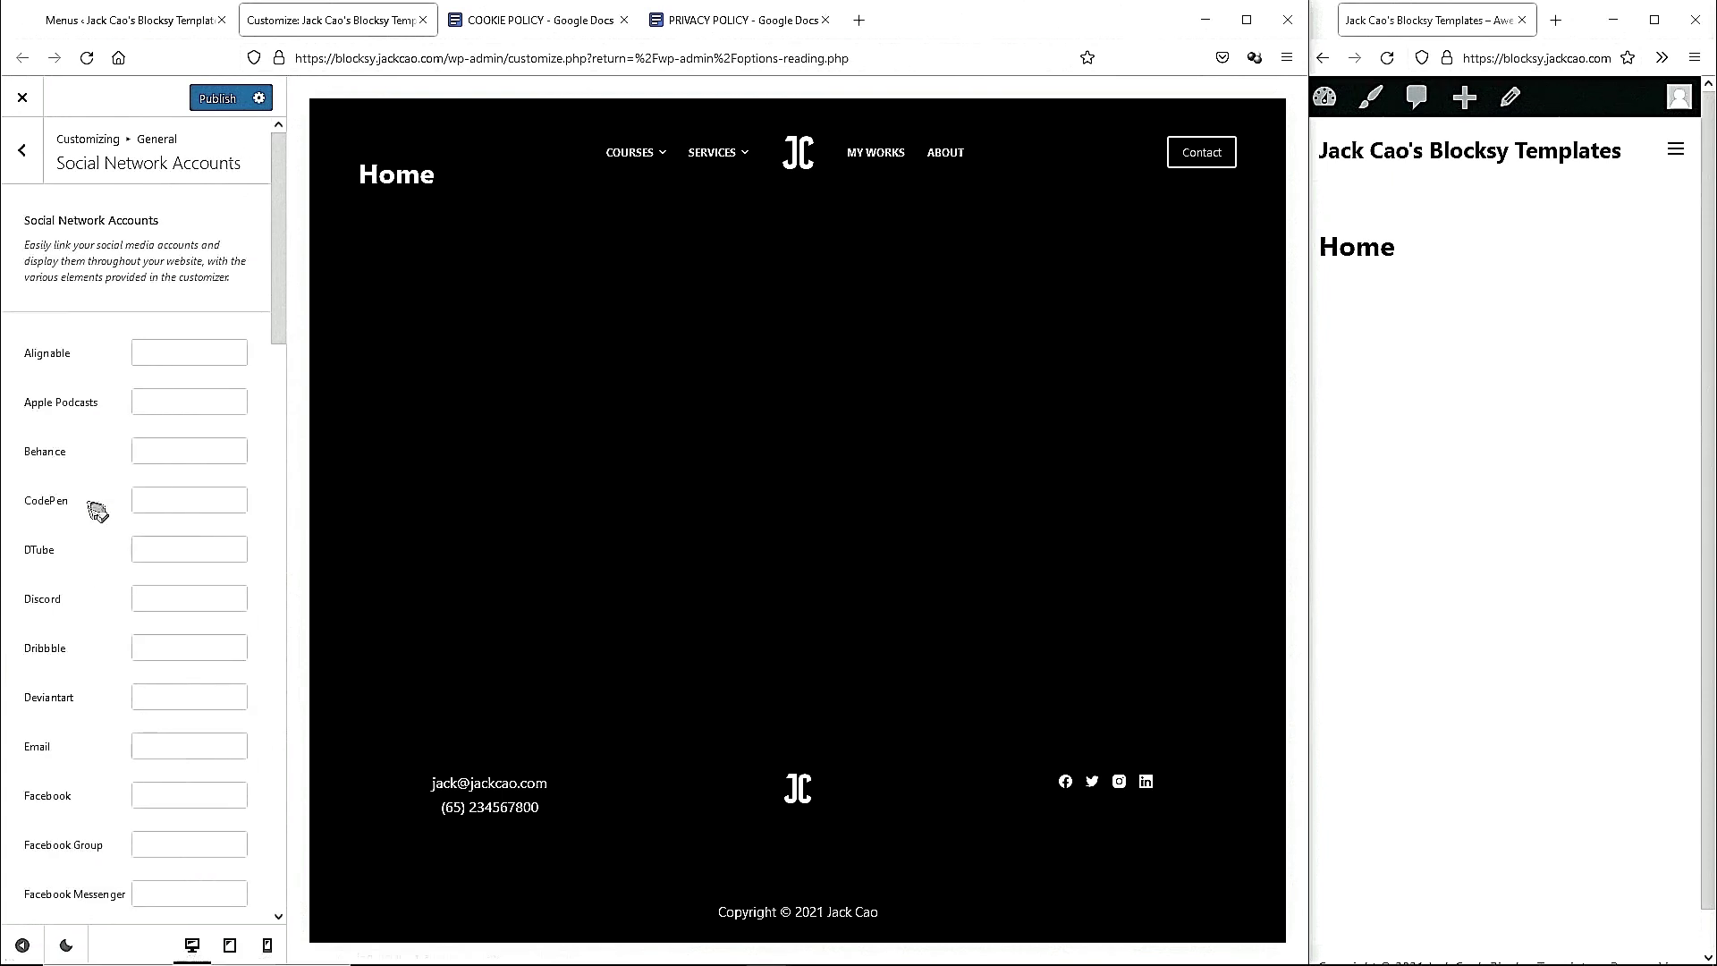
Publish the footer changes in the Customizer.
scroll(139, 756, down, 2)
scroll(139, 756, down, 2)
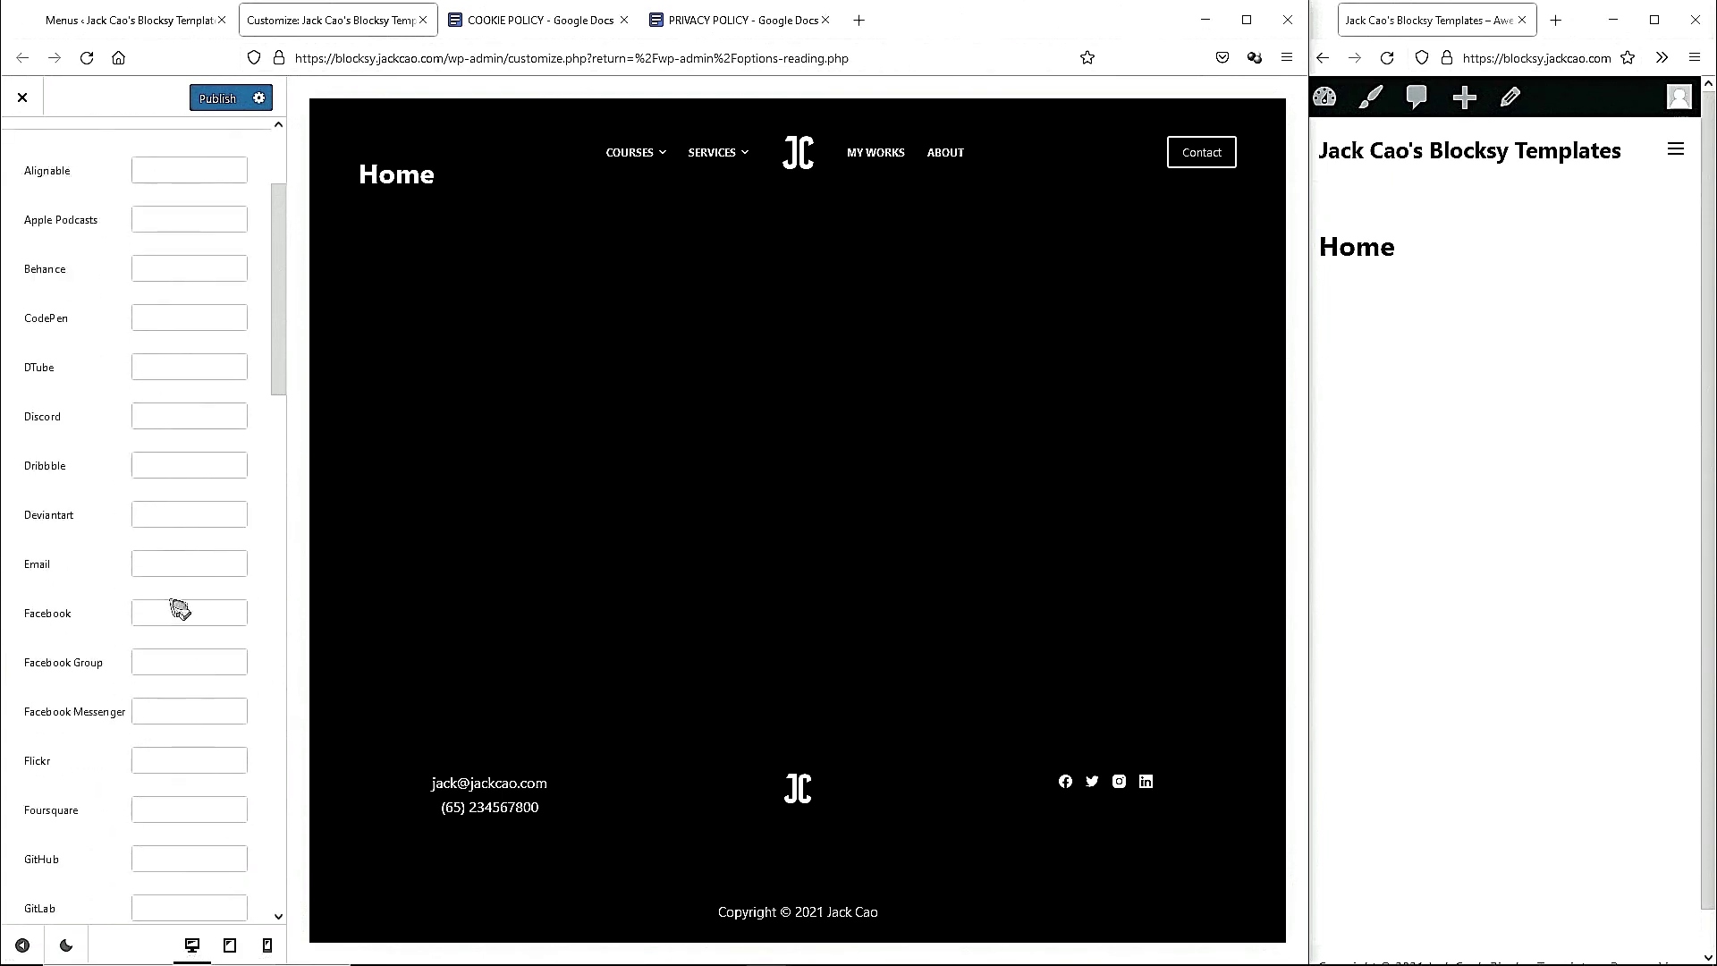
scroll(179, 608, down, 5)
click(178, 781)
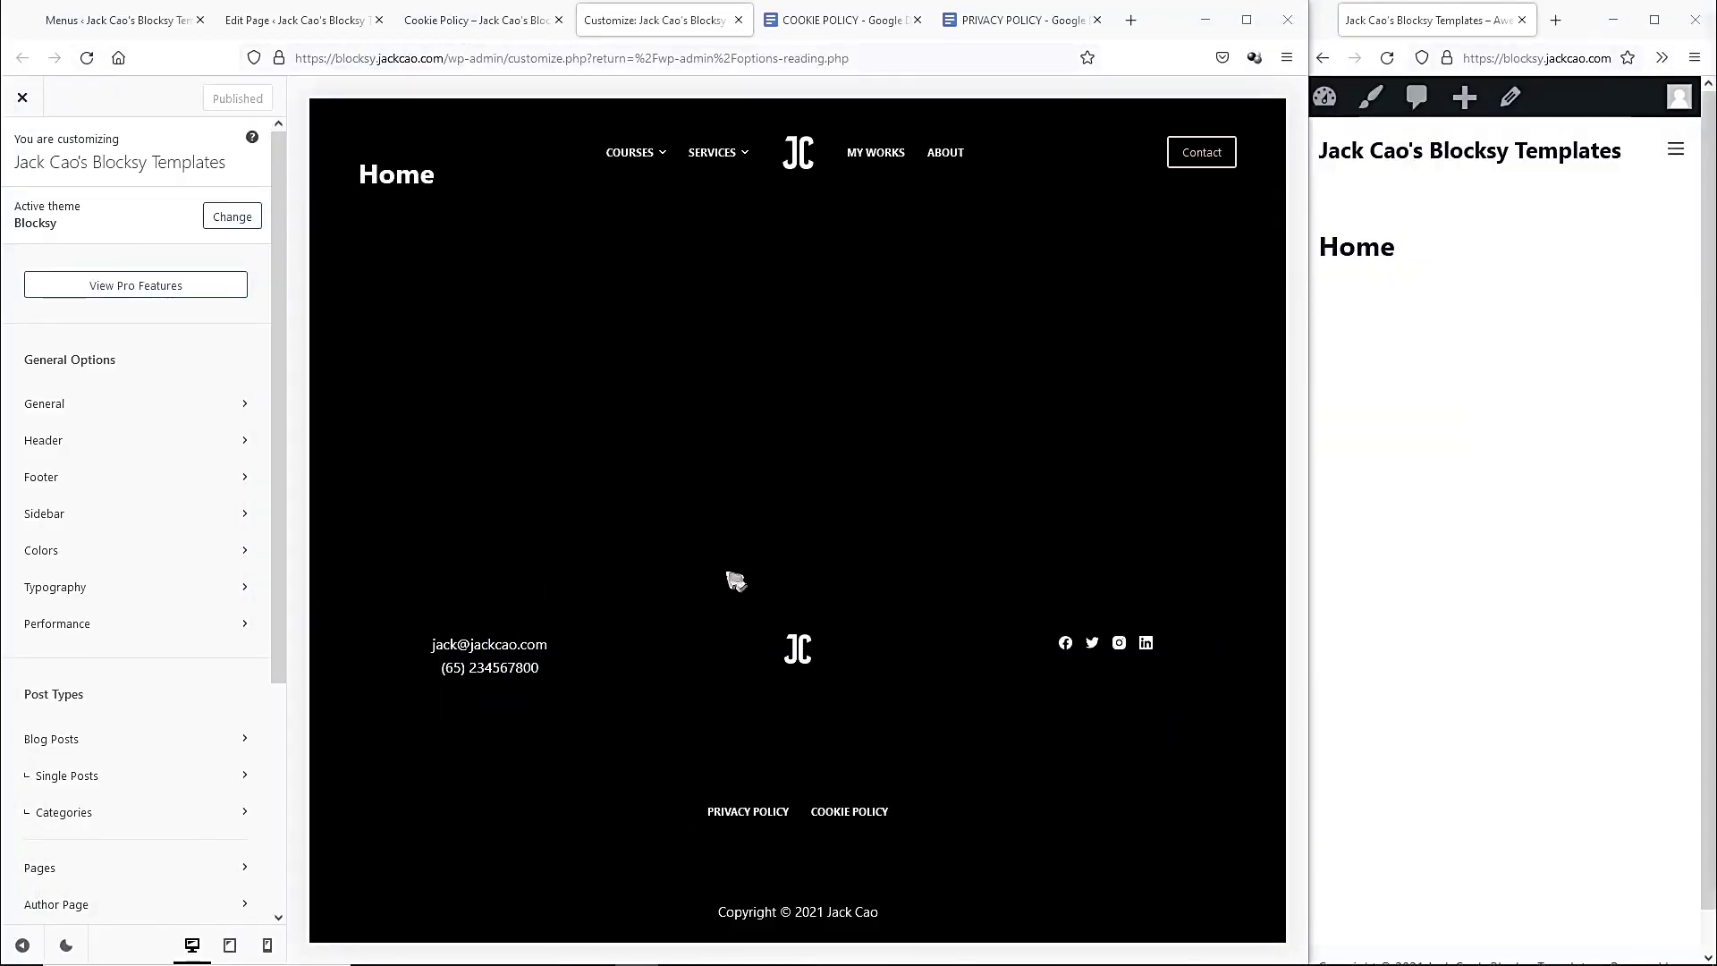
Close the Customizer, policy document, Cookie Policy and editor tabs, and show All Pages.
click(739, 20)
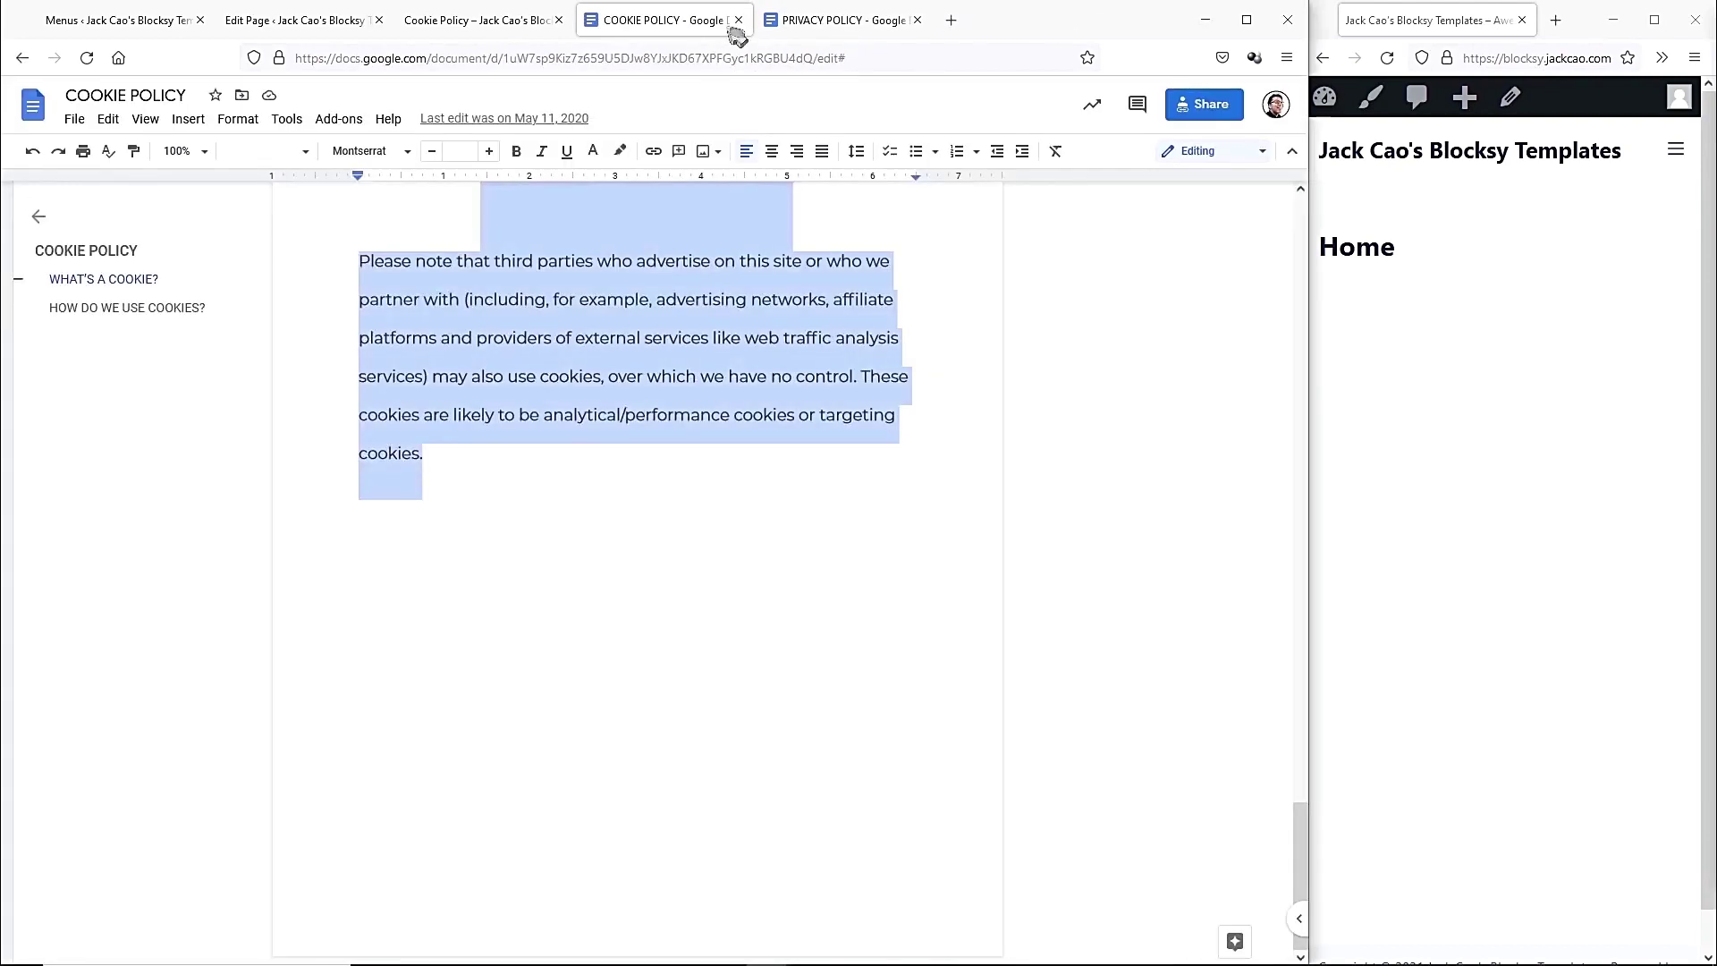
click(738, 20)
click(738, 20)
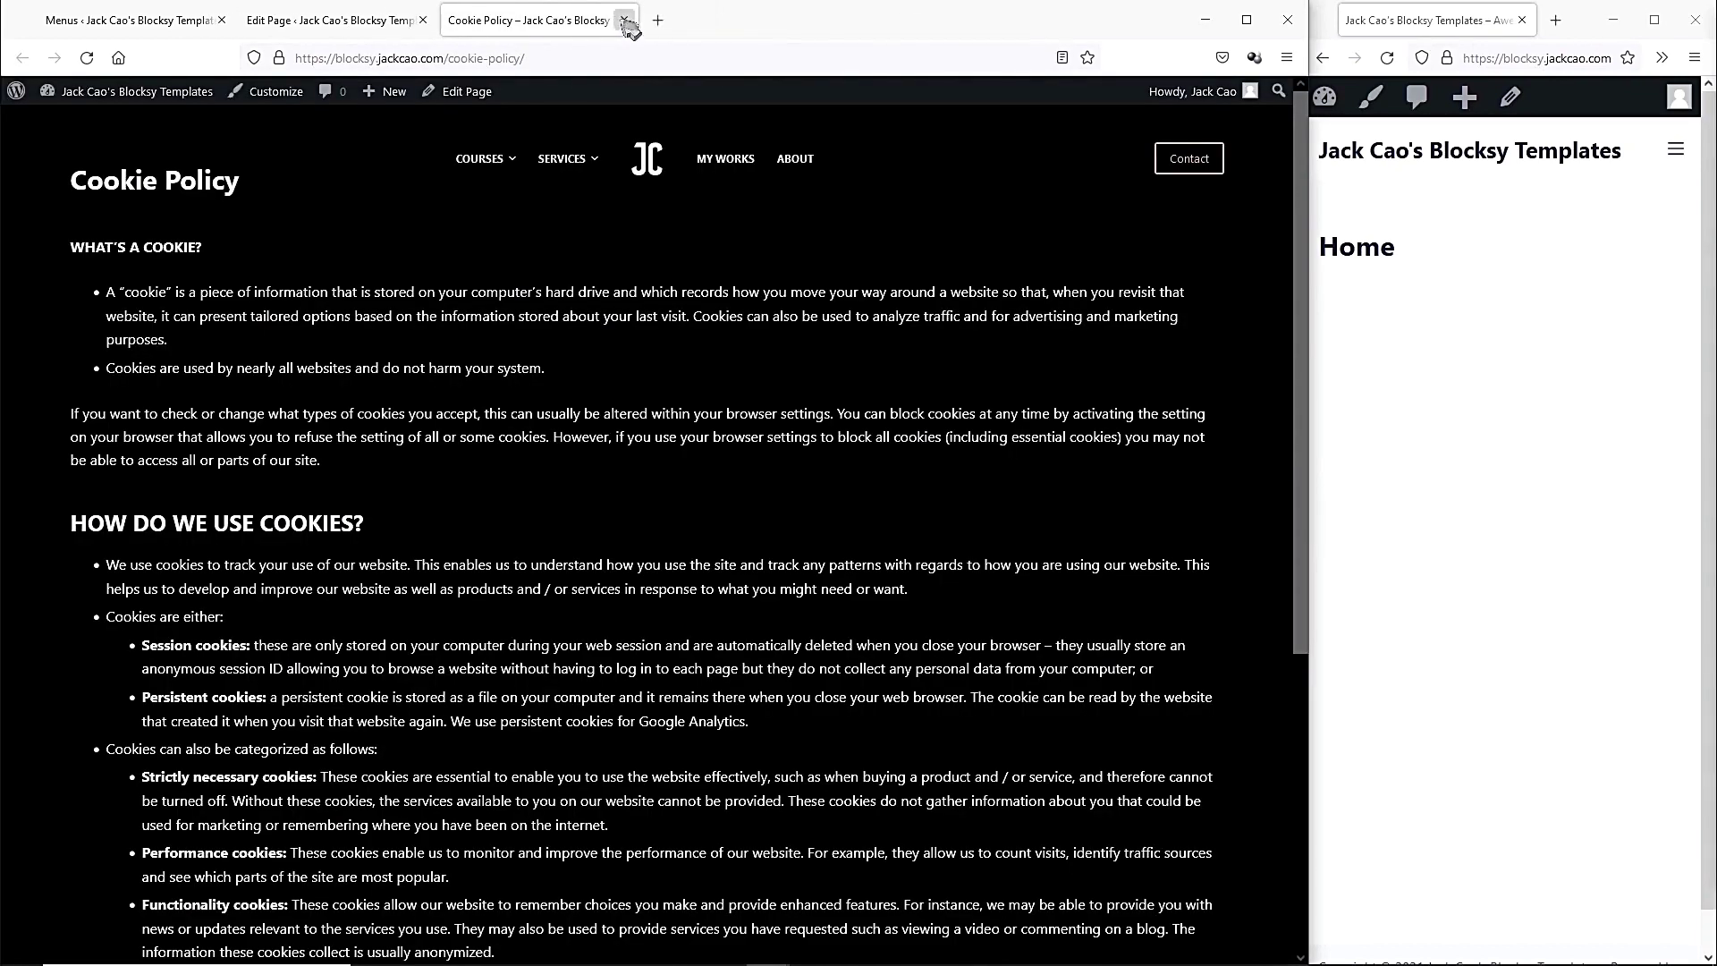
click(624, 19)
click(423, 19)
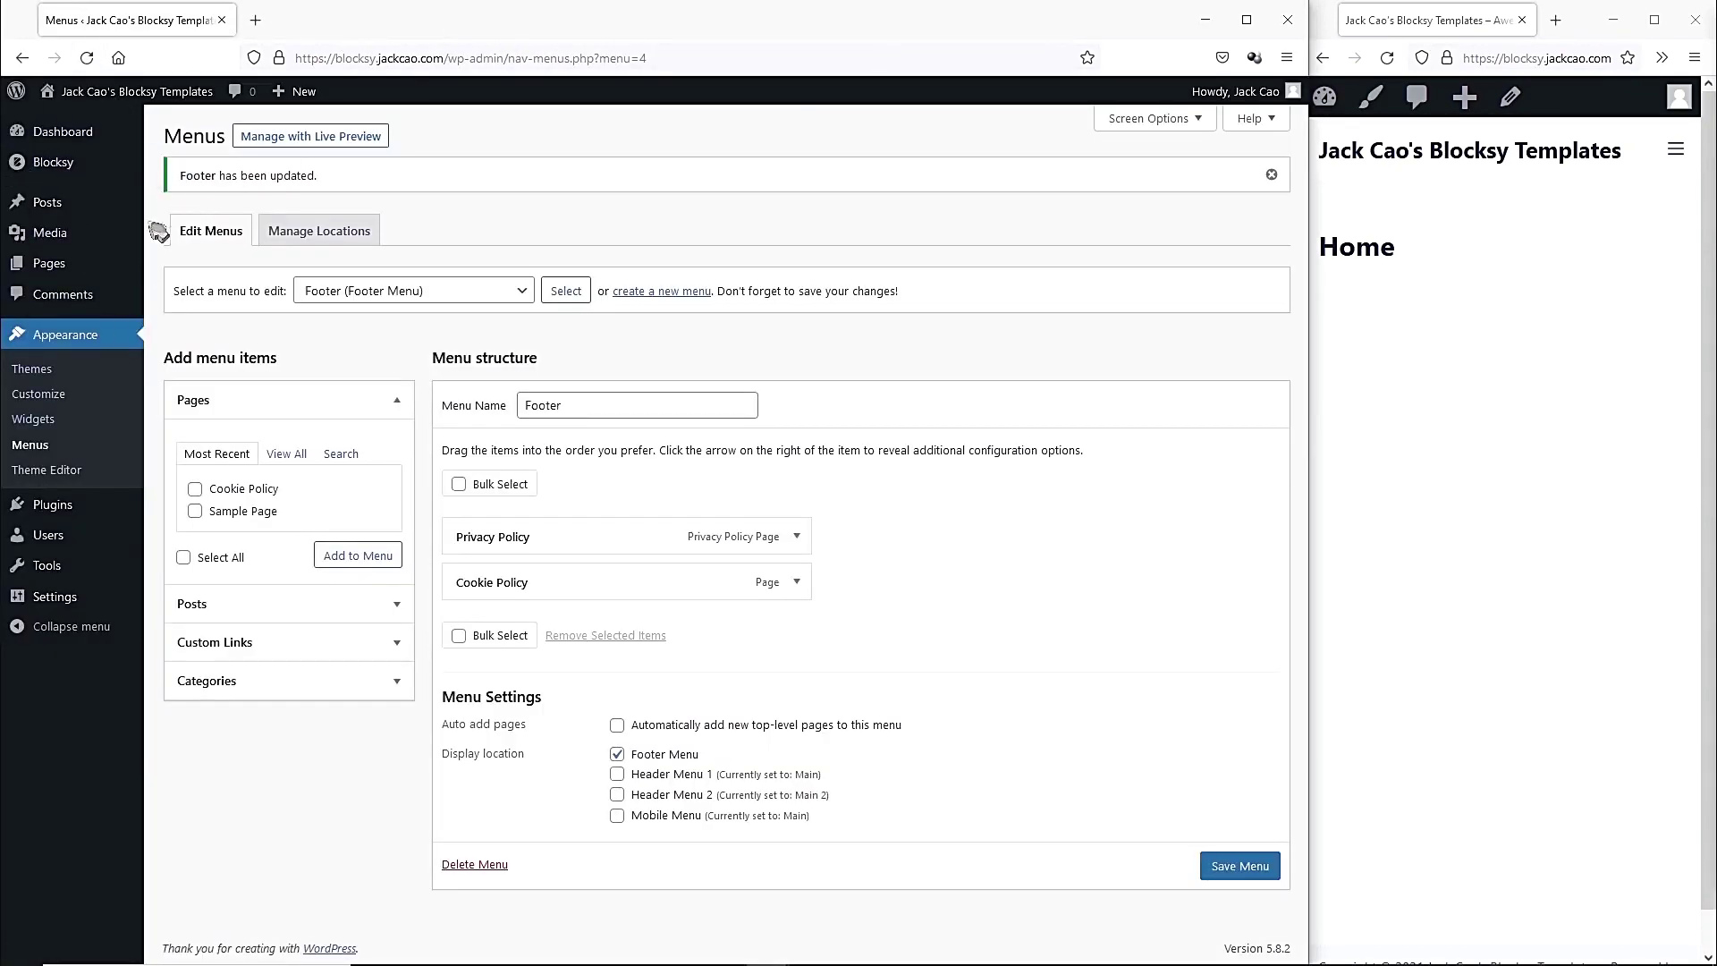
mouse_move(52, 273)
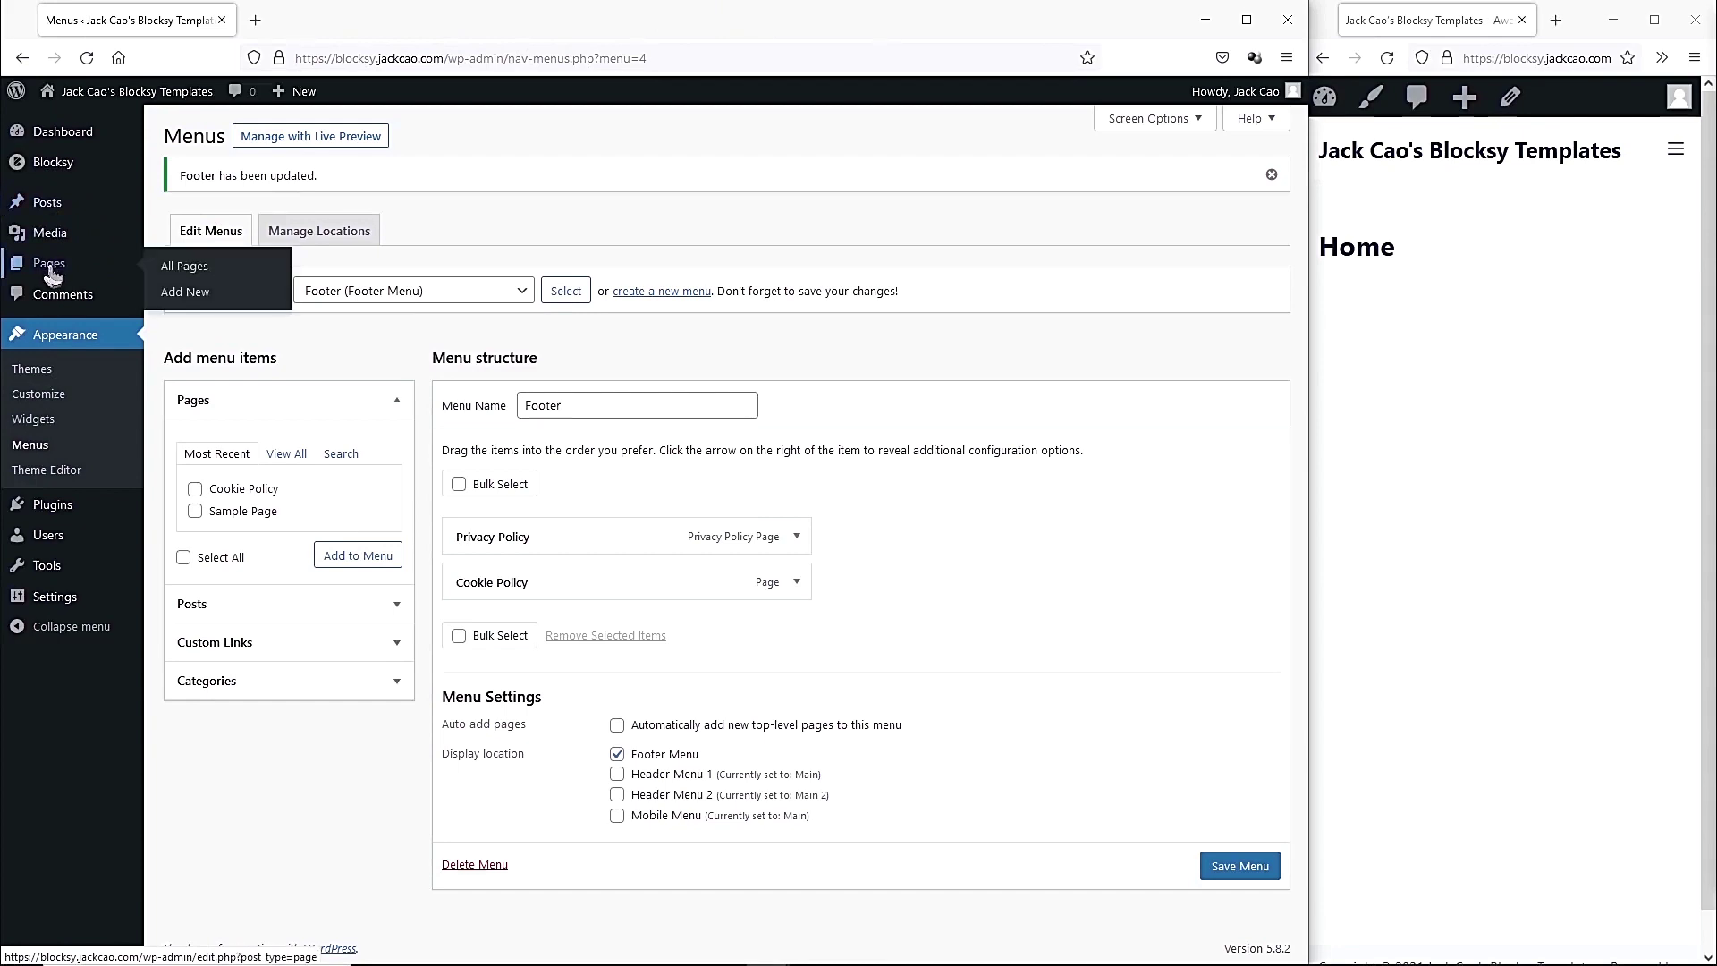
click(185, 270)
Open the Home page in the editor in a new tab.
mouse_move(219, 355)
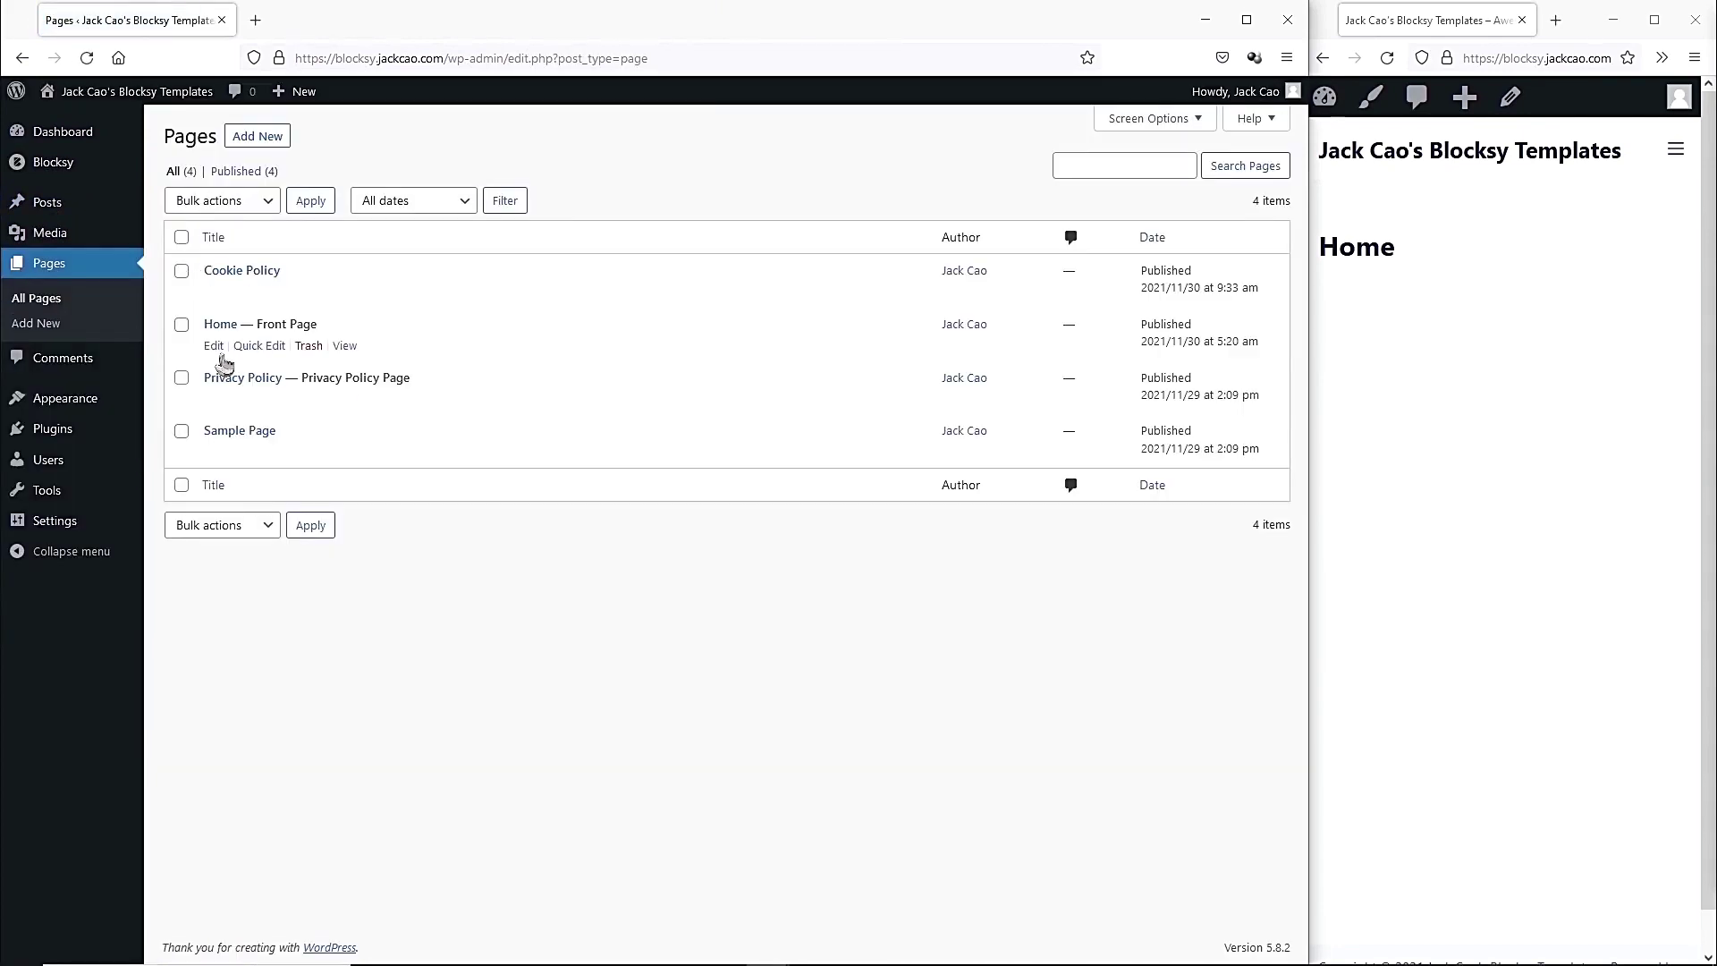
right_click(215, 349)
click(255, 364)
click(306, 27)
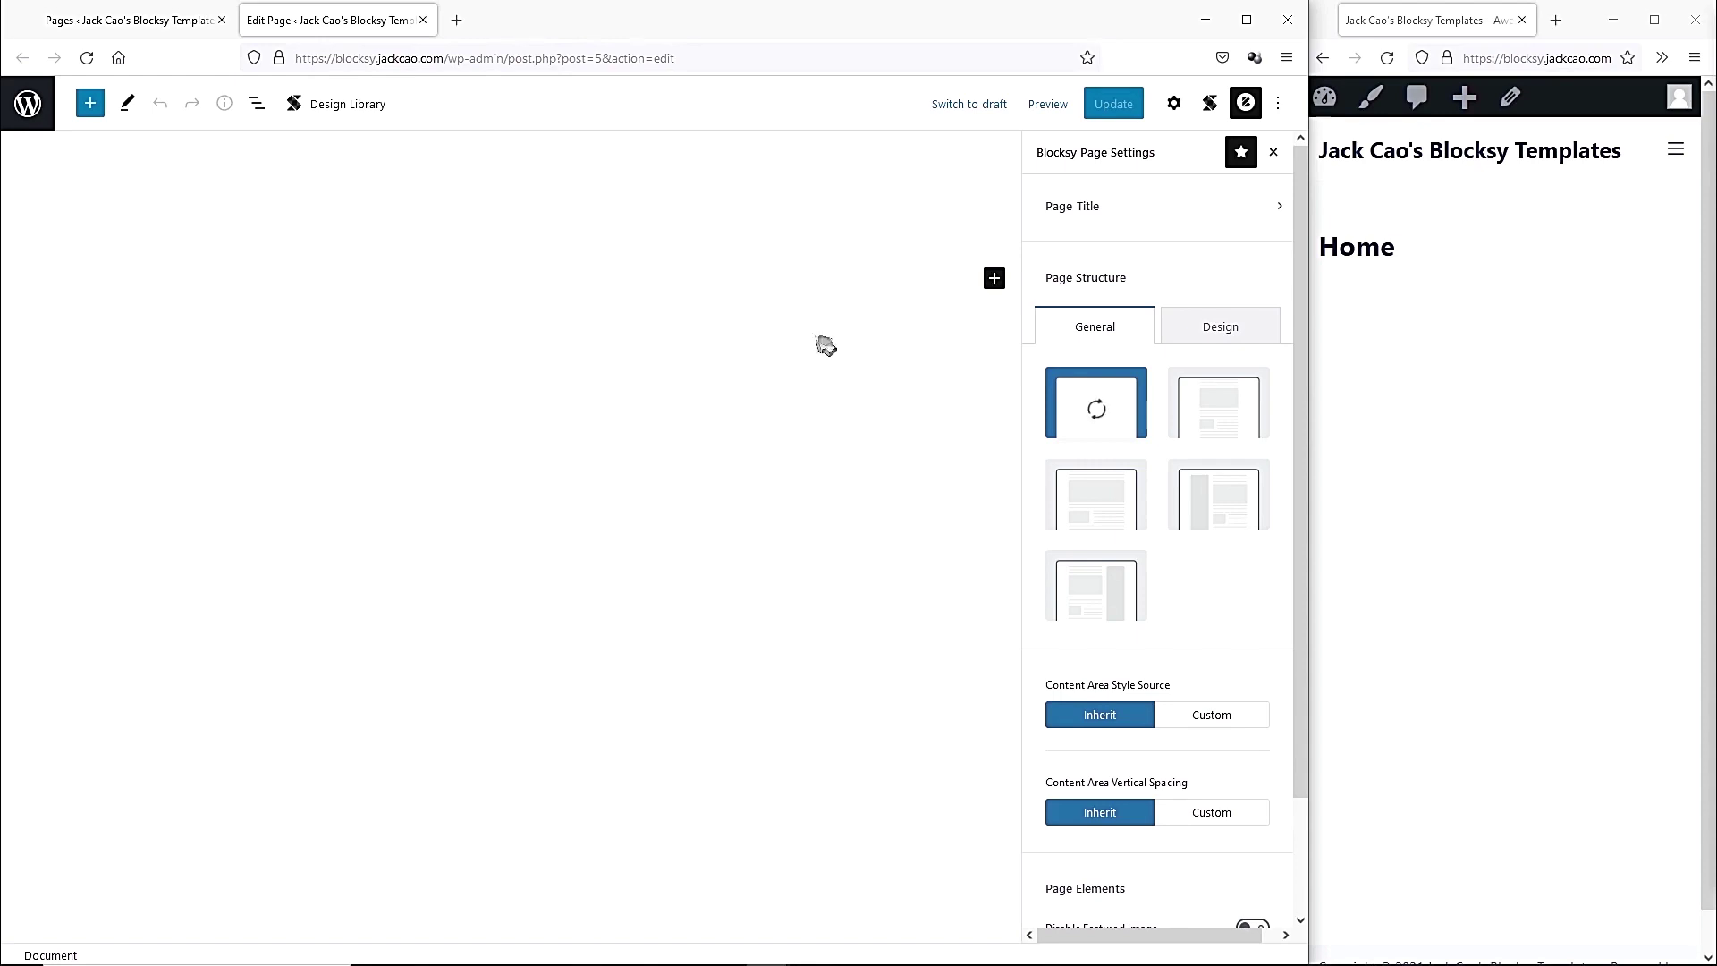
Set the Home page background to black in Blocksy's Design settings.
click(1183, 338)
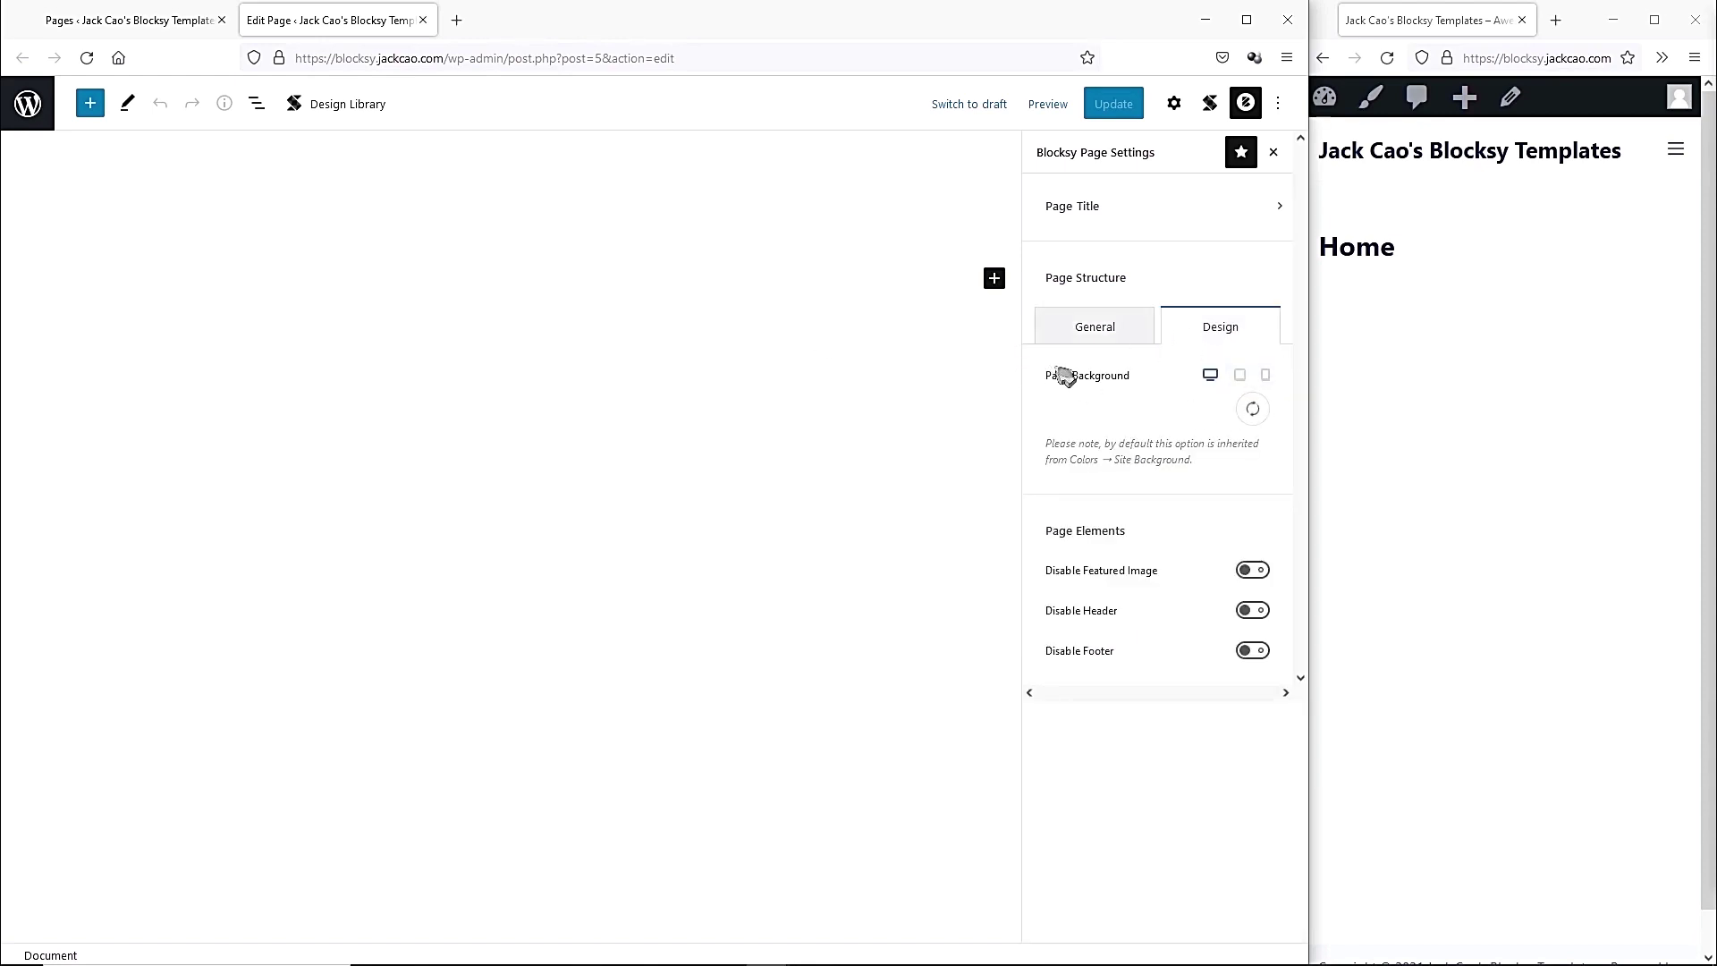
click(1250, 408)
drag(1096, 602, 1135, 679)
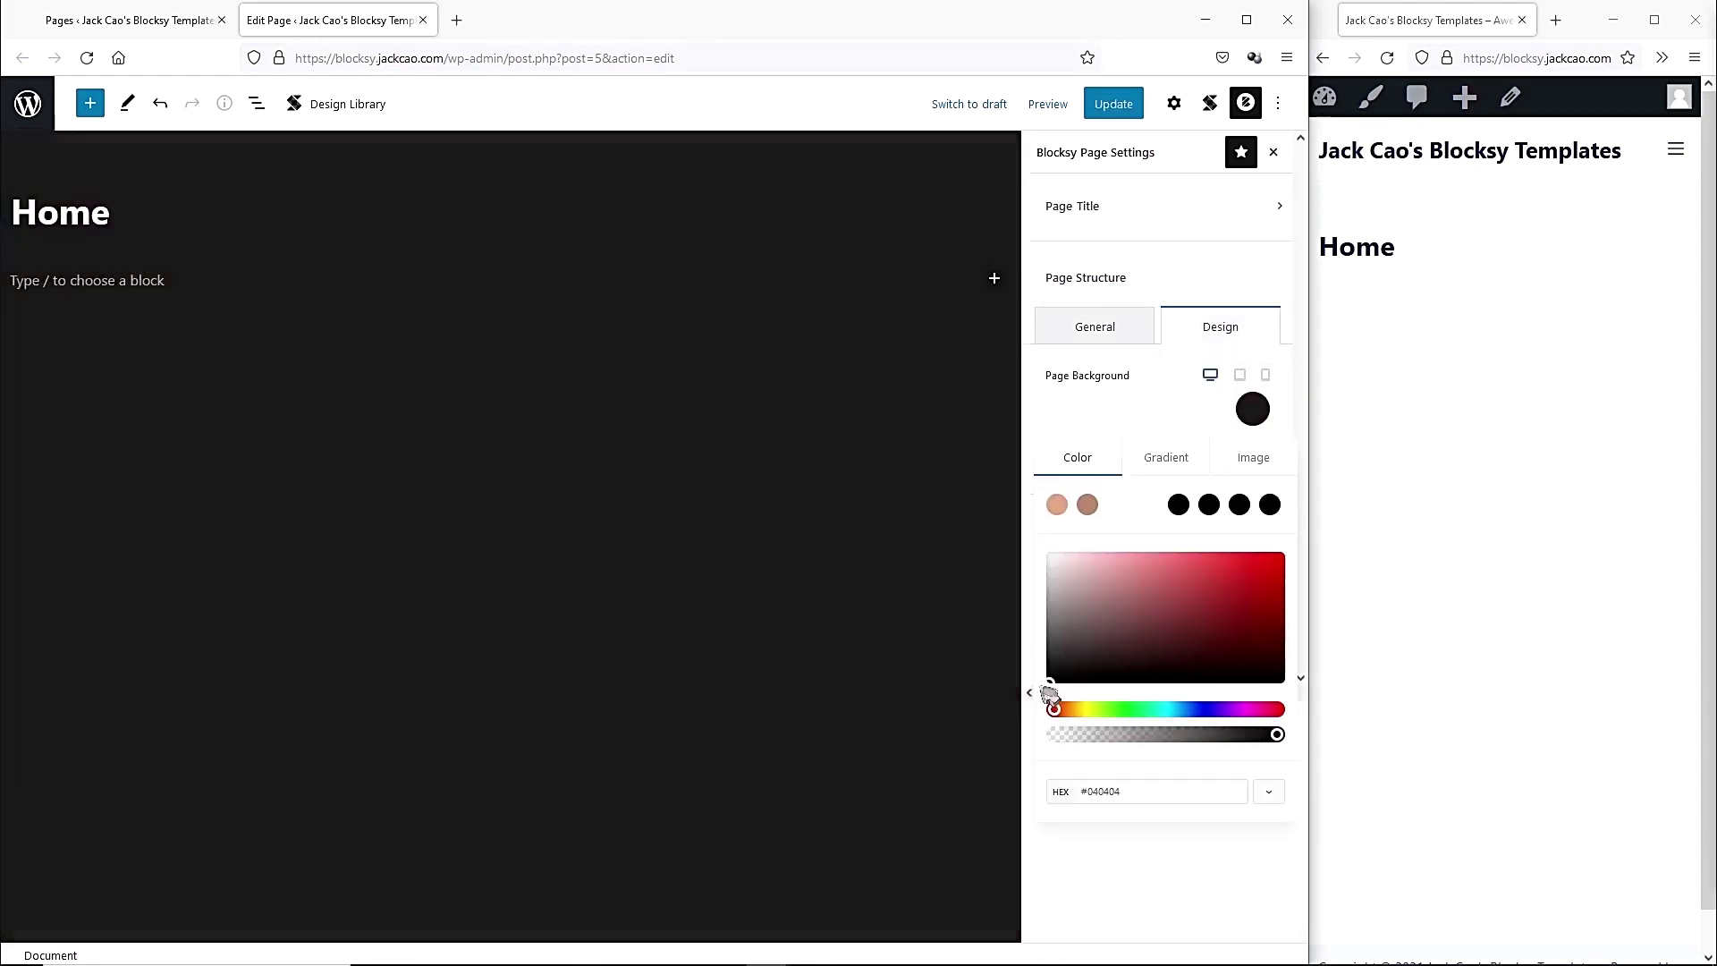
click(893, 464)
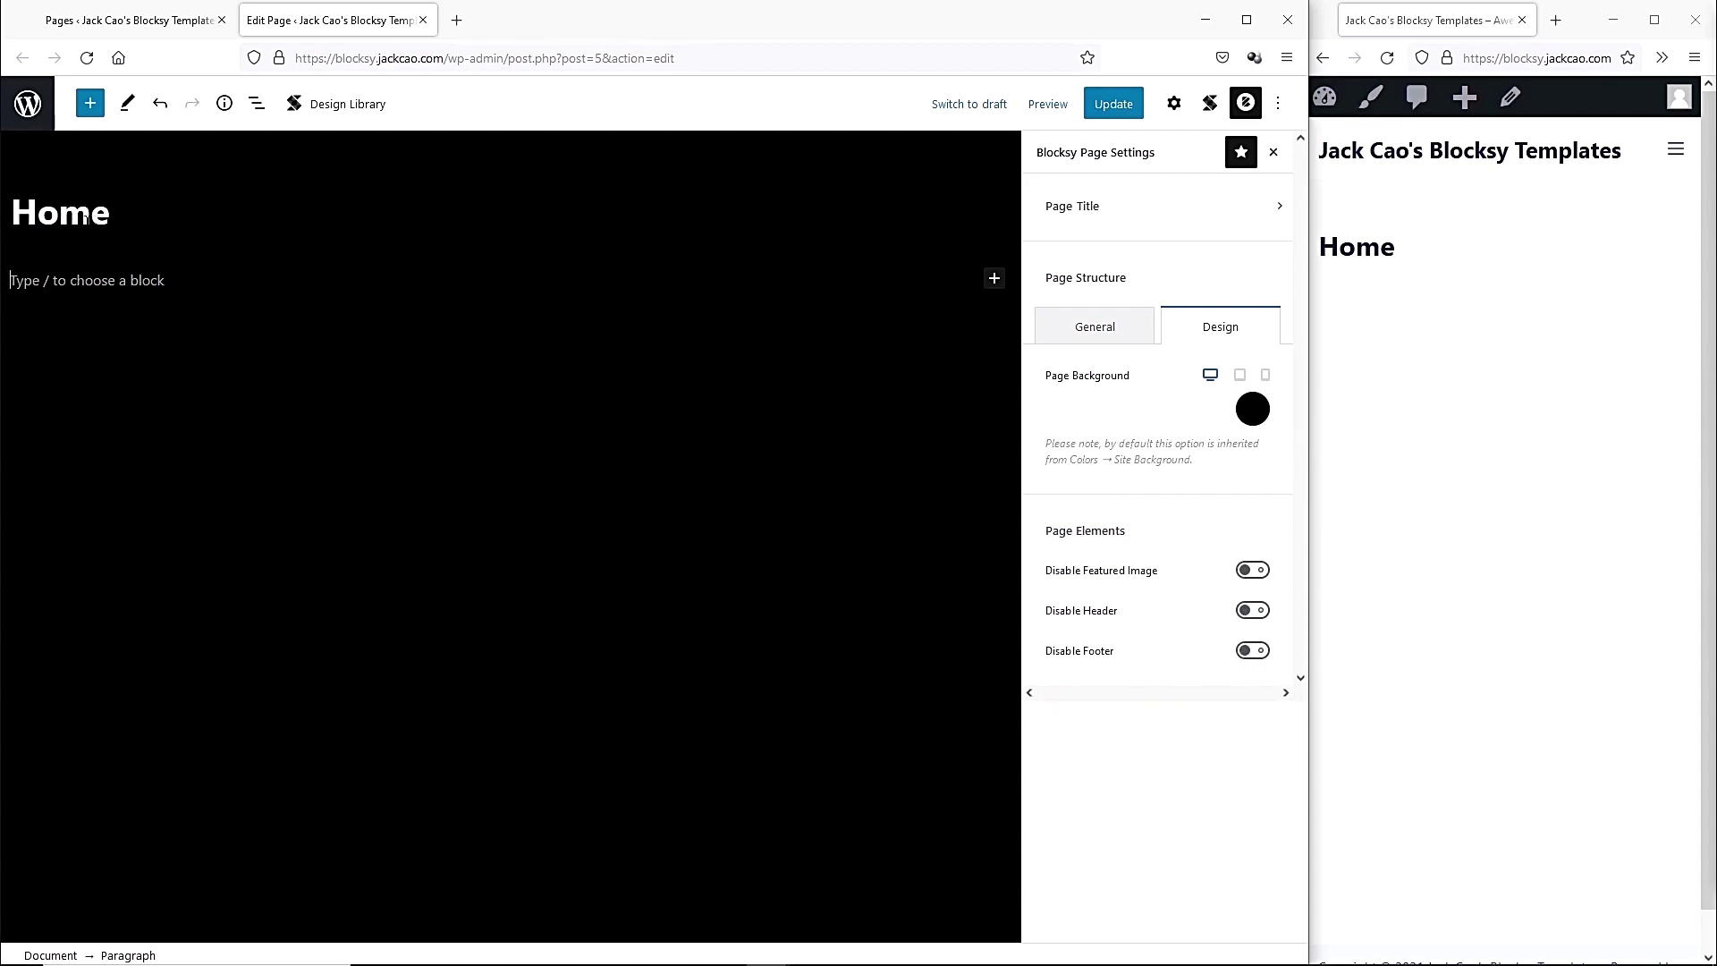
Disable the Home page title, update the page, and reload the live site.
click(1124, 211)
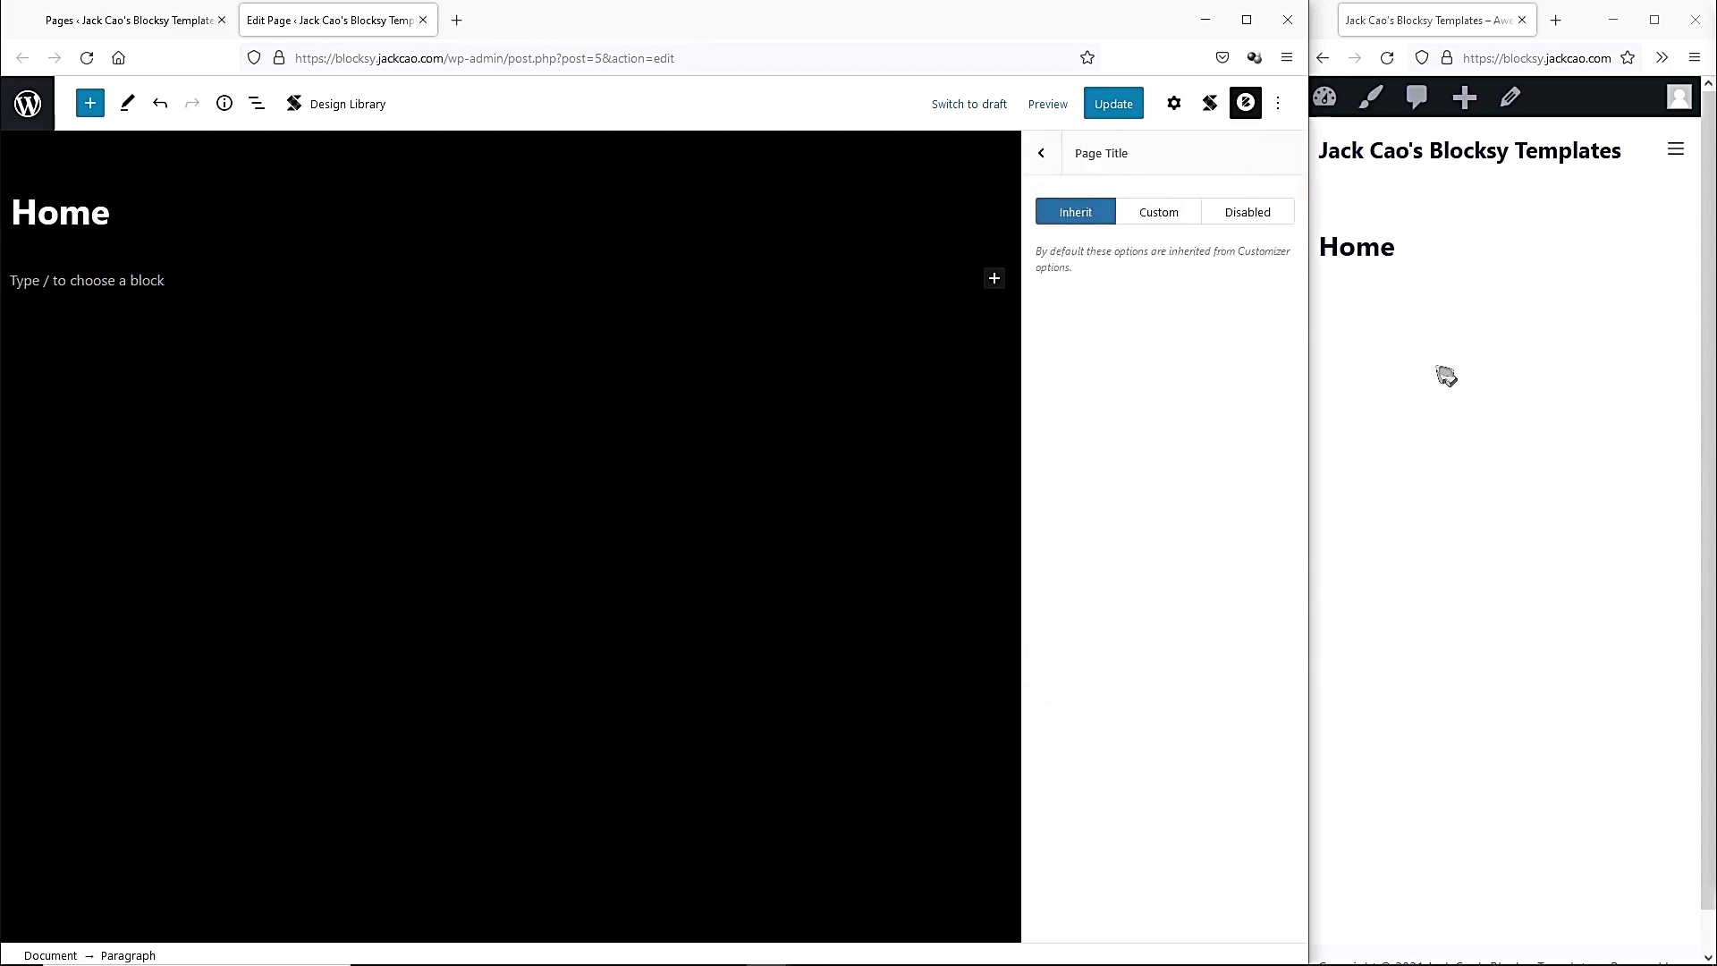
click(1261, 214)
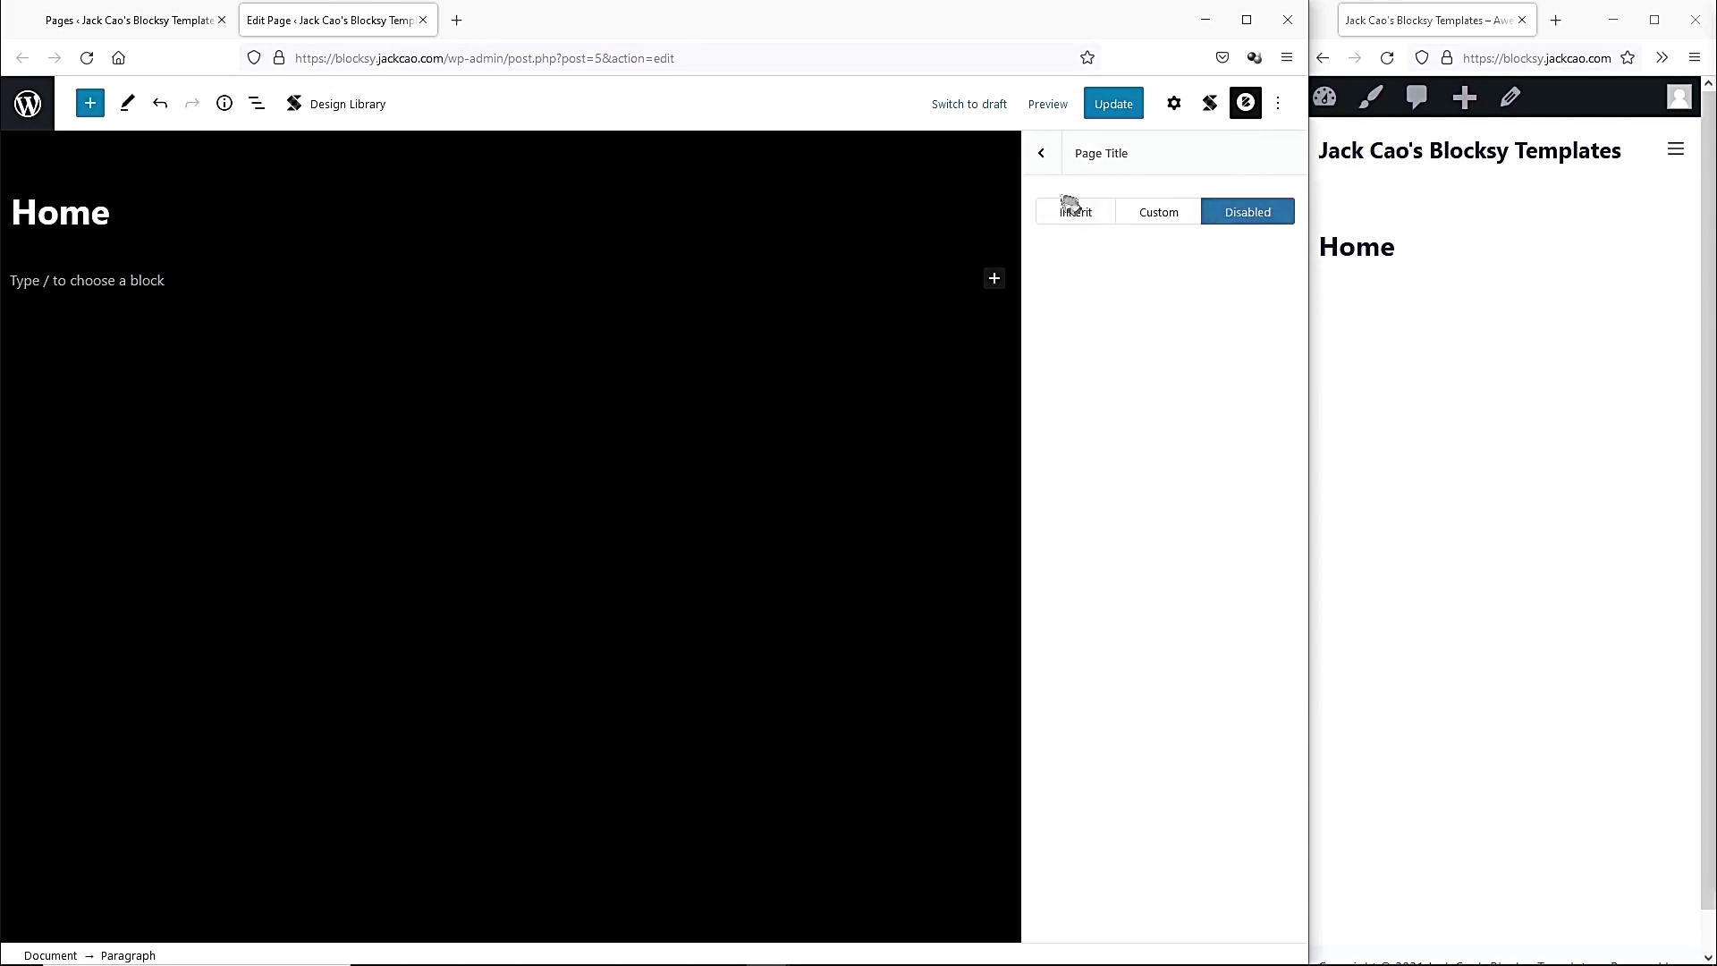
click(1042, 154)
click(1118, 104)
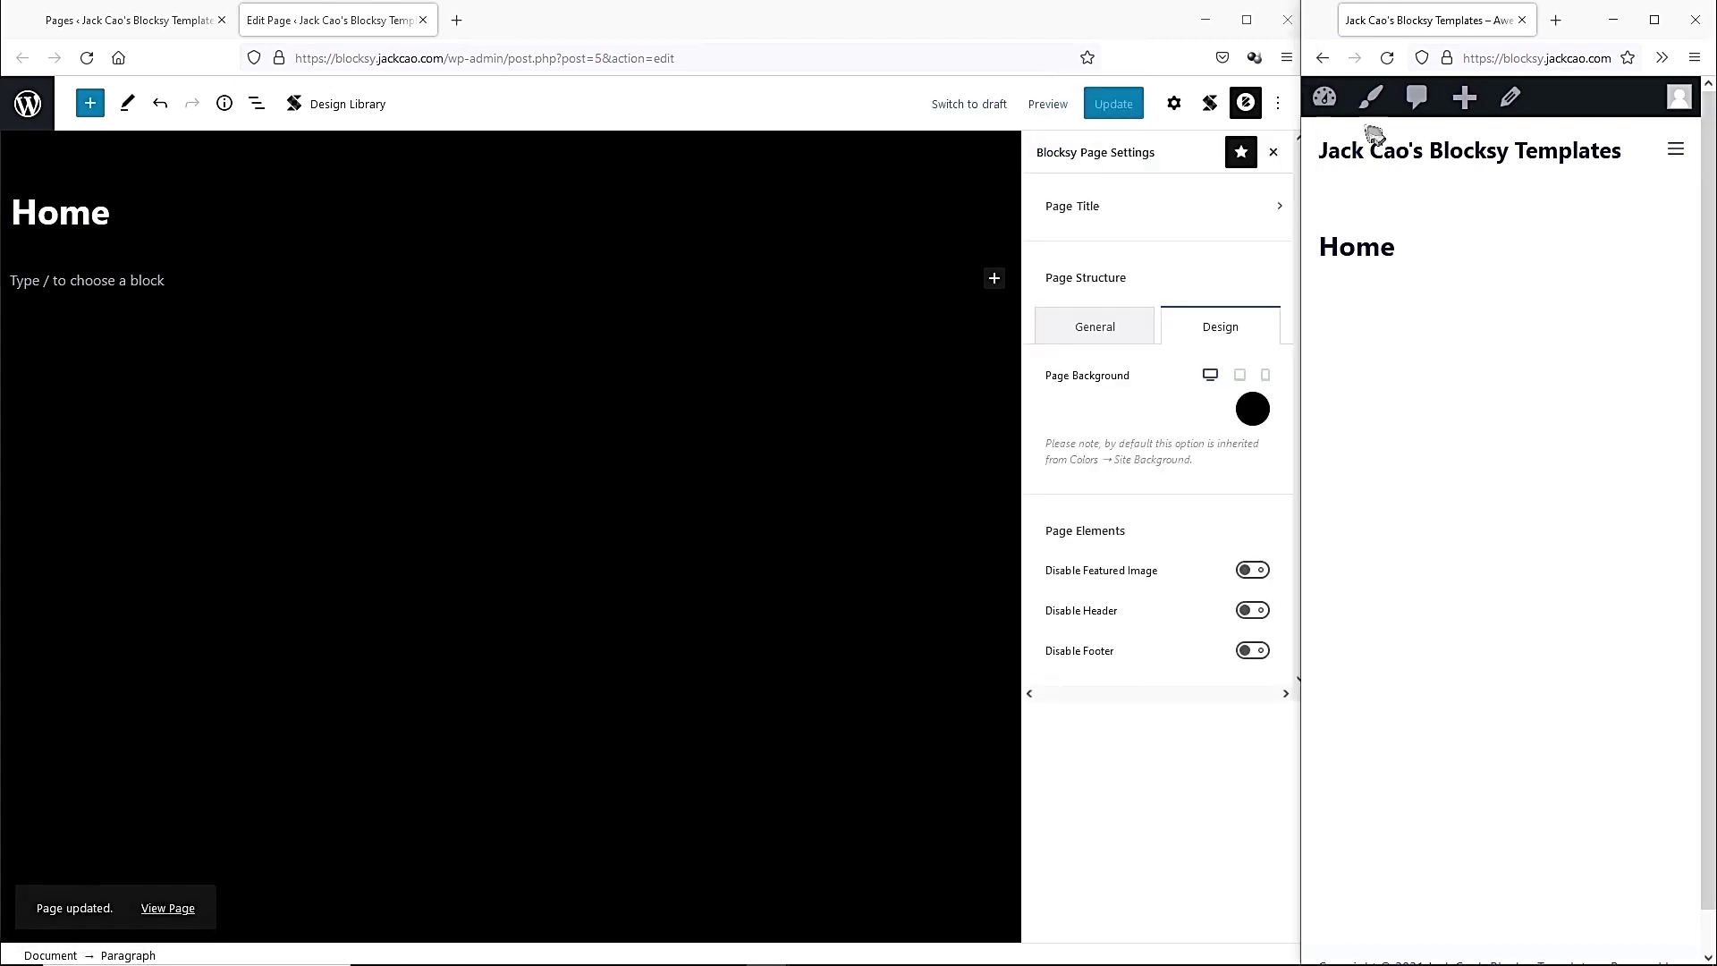
click(1387, 58)
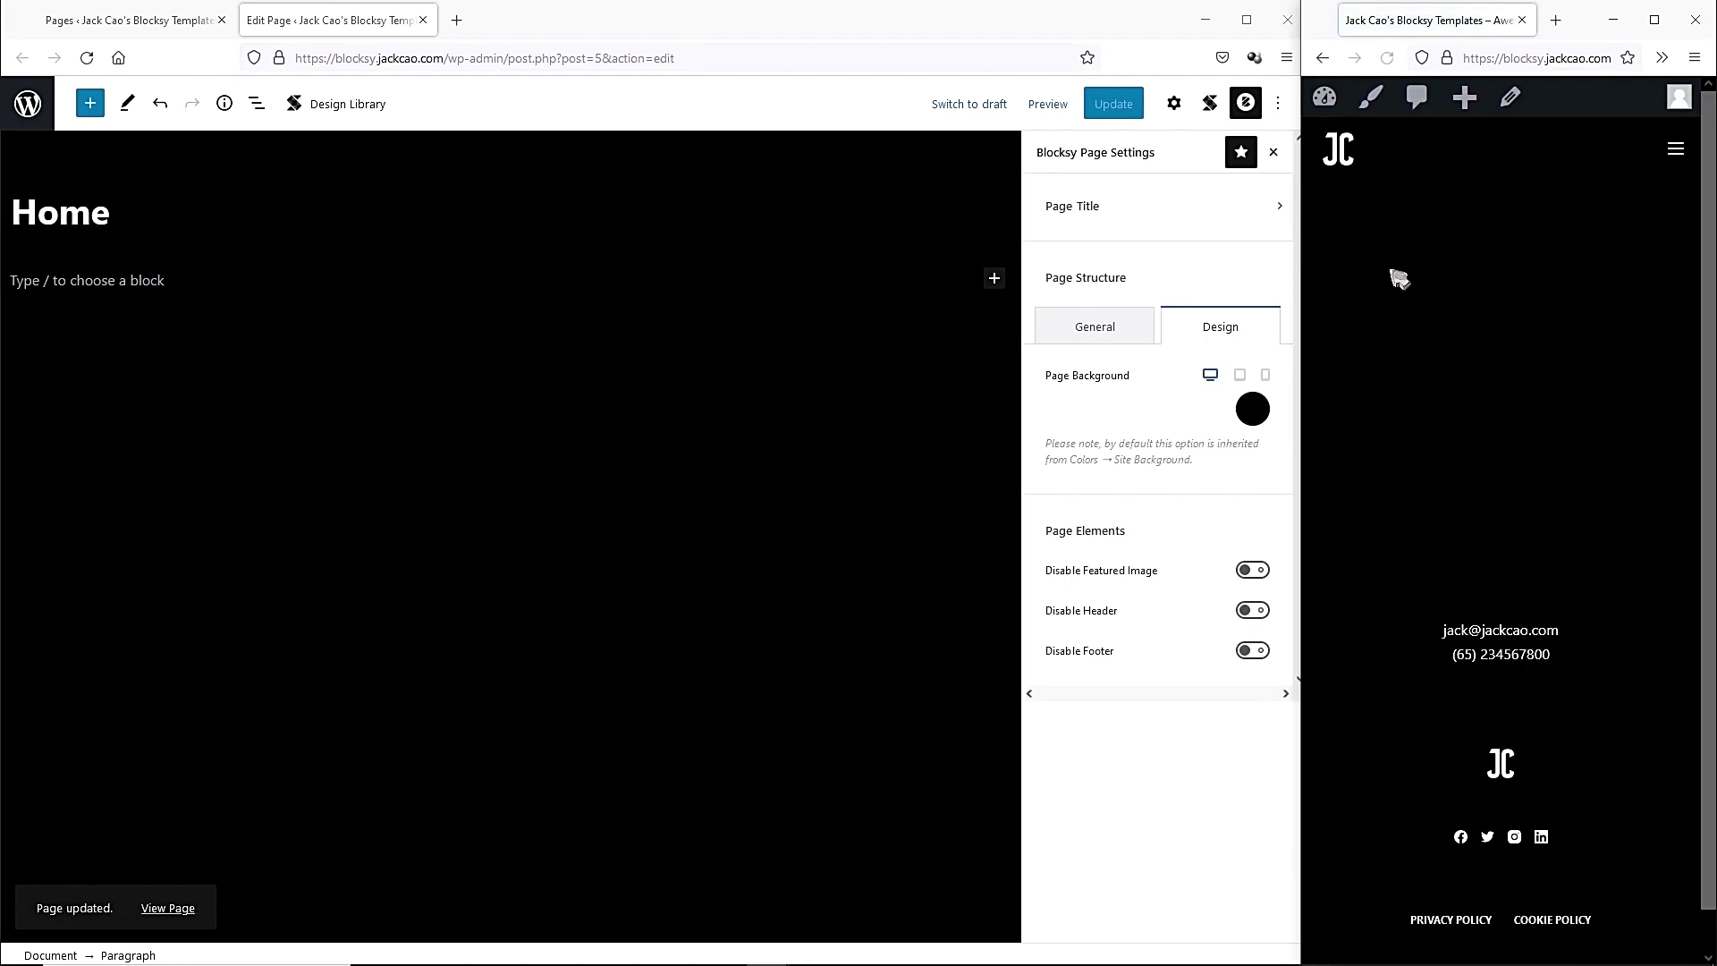
drag(1307, 301, 153, 314)
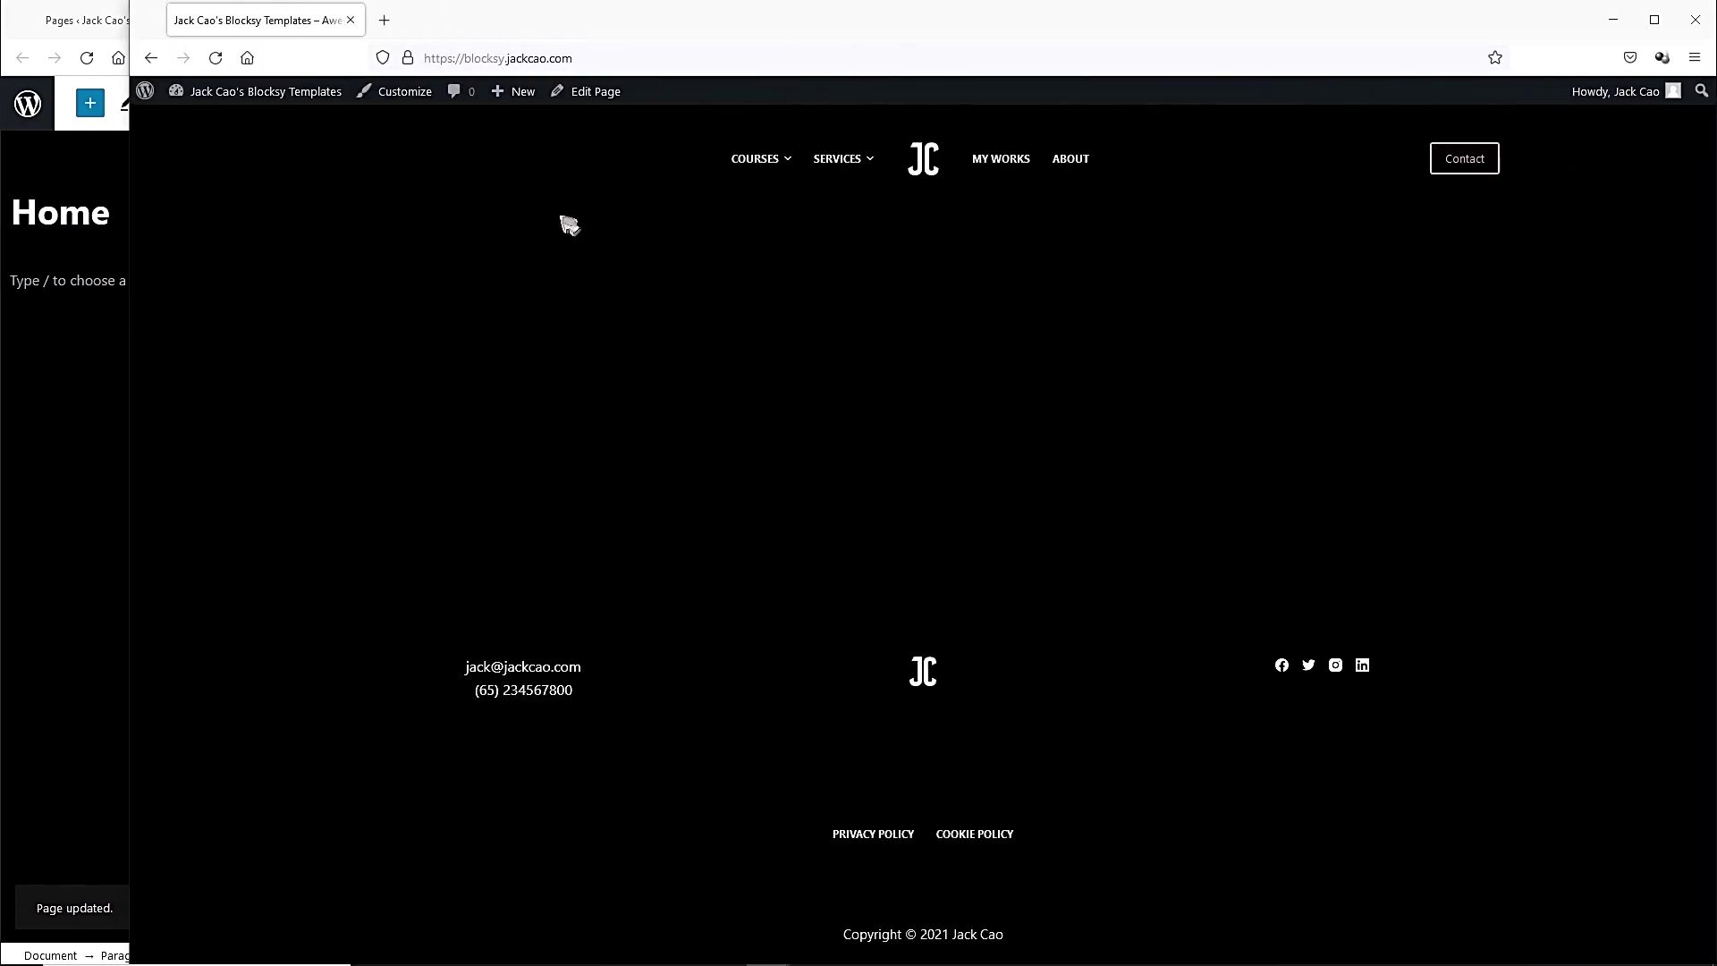
drag(142, 435, 1307, 349)
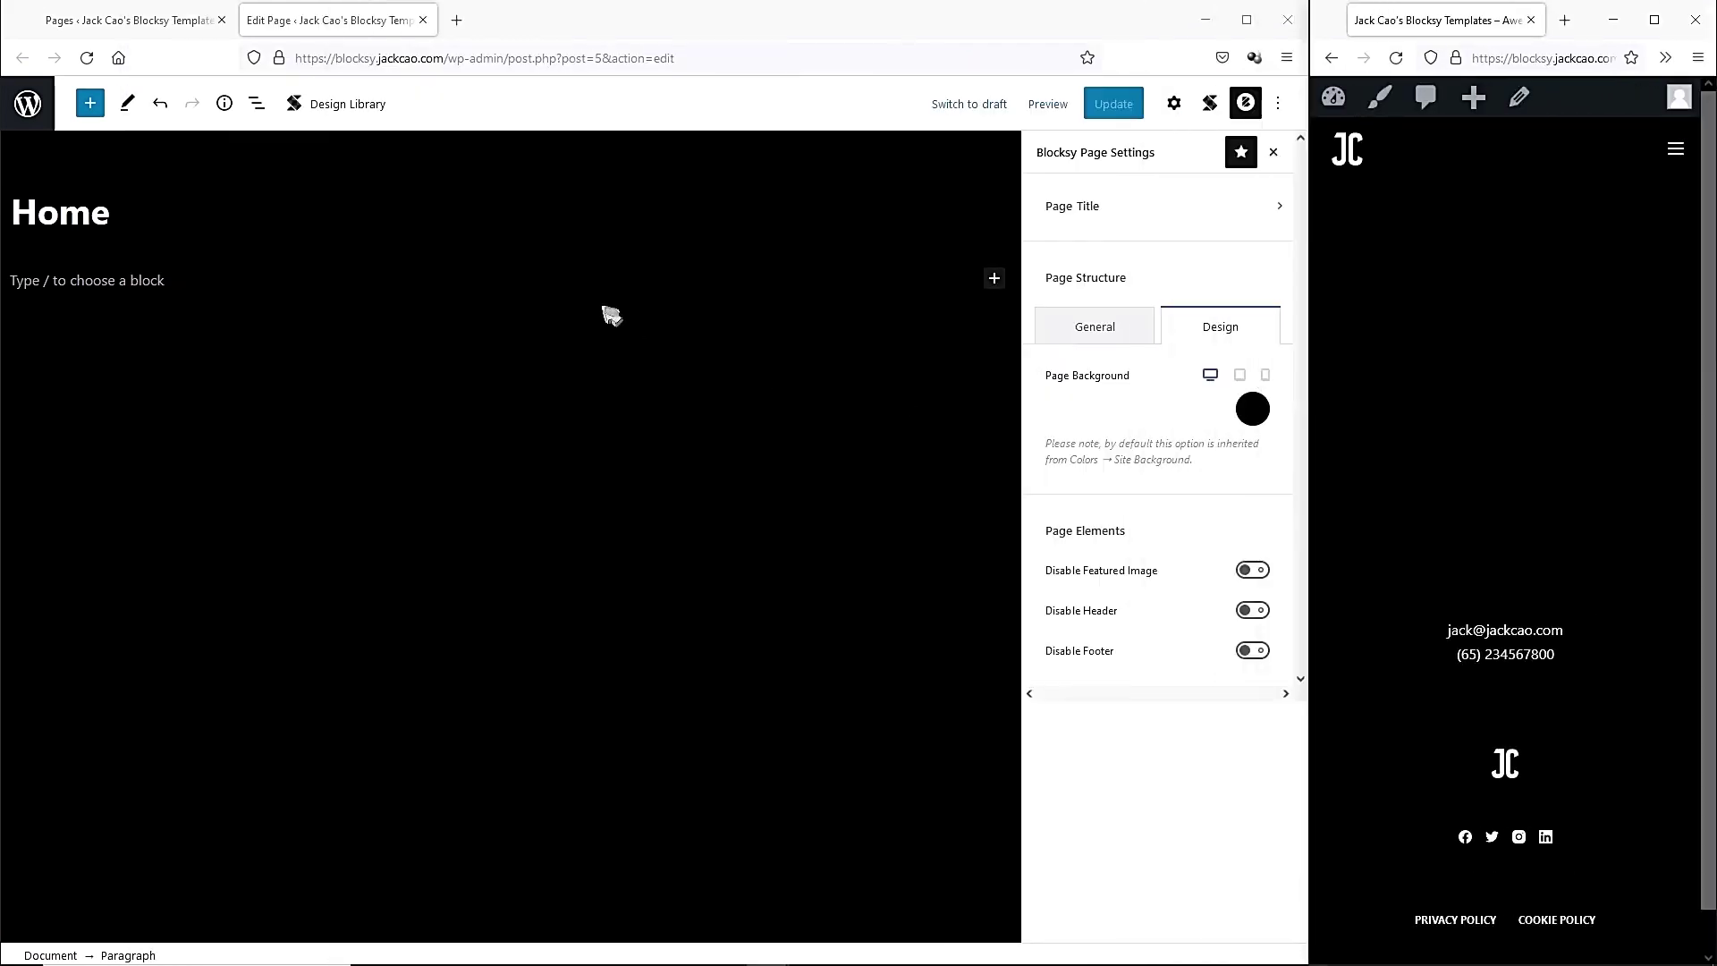
Insert a Hero block set to Full width with the Default variation.
click(996, 282)
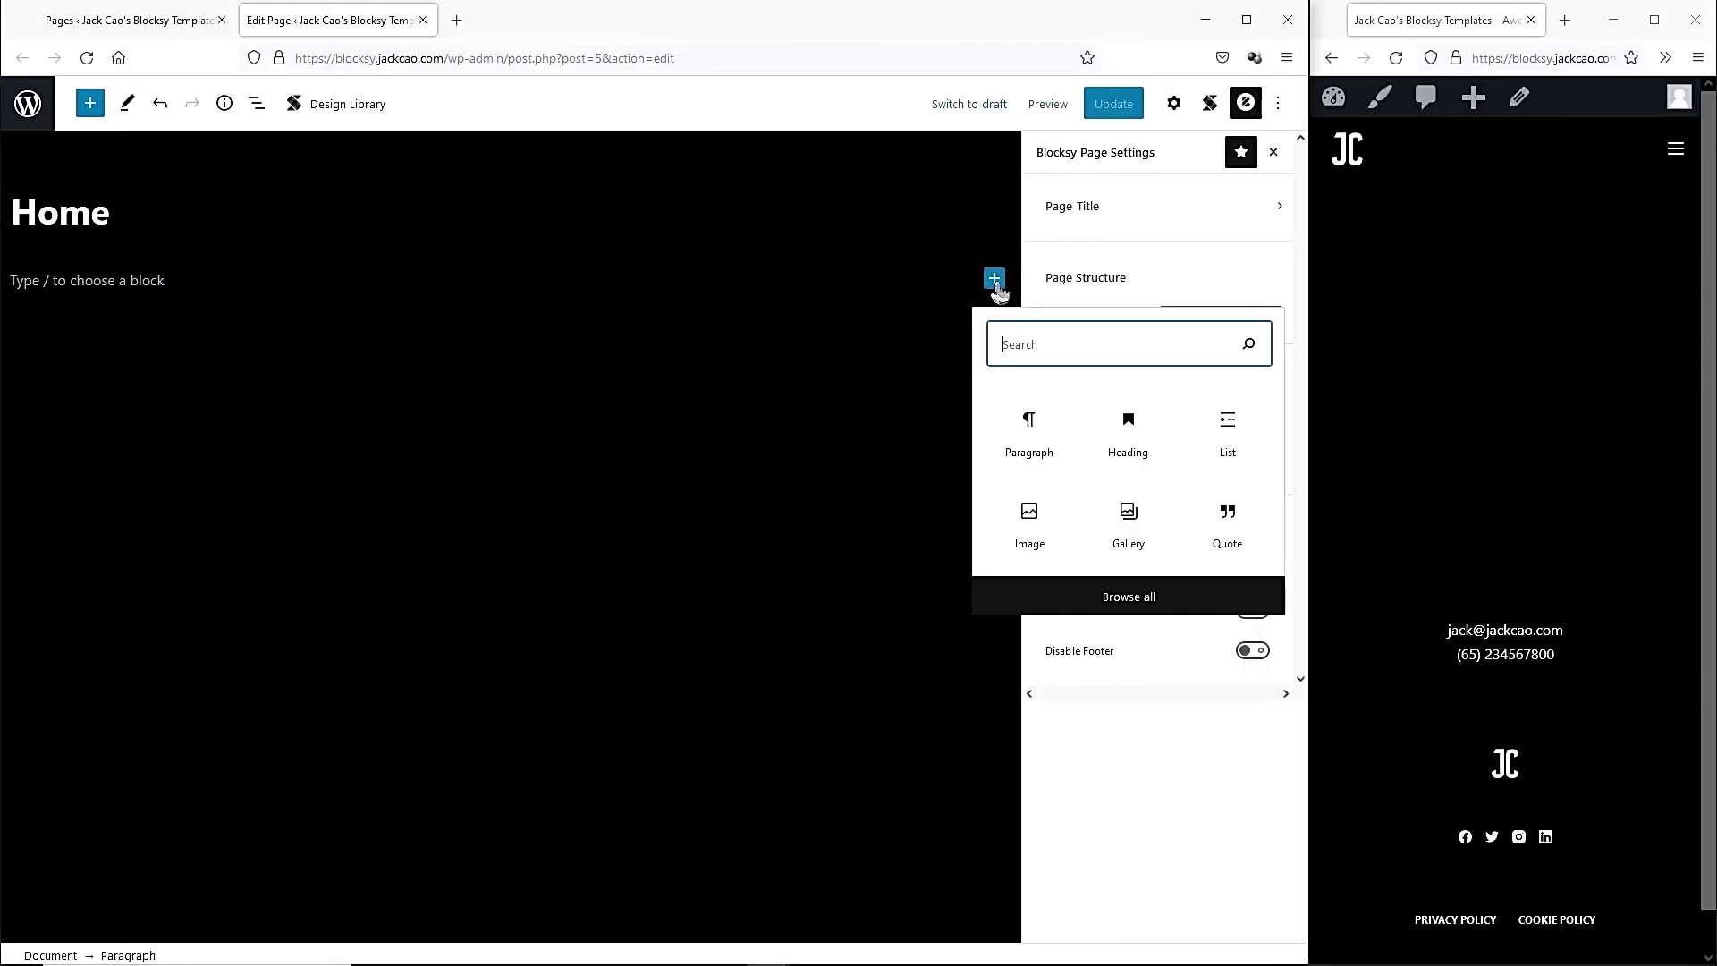
click(1115, 606)
drag(307, 202, 308, 515)
drag(294, 767, 313, 803)
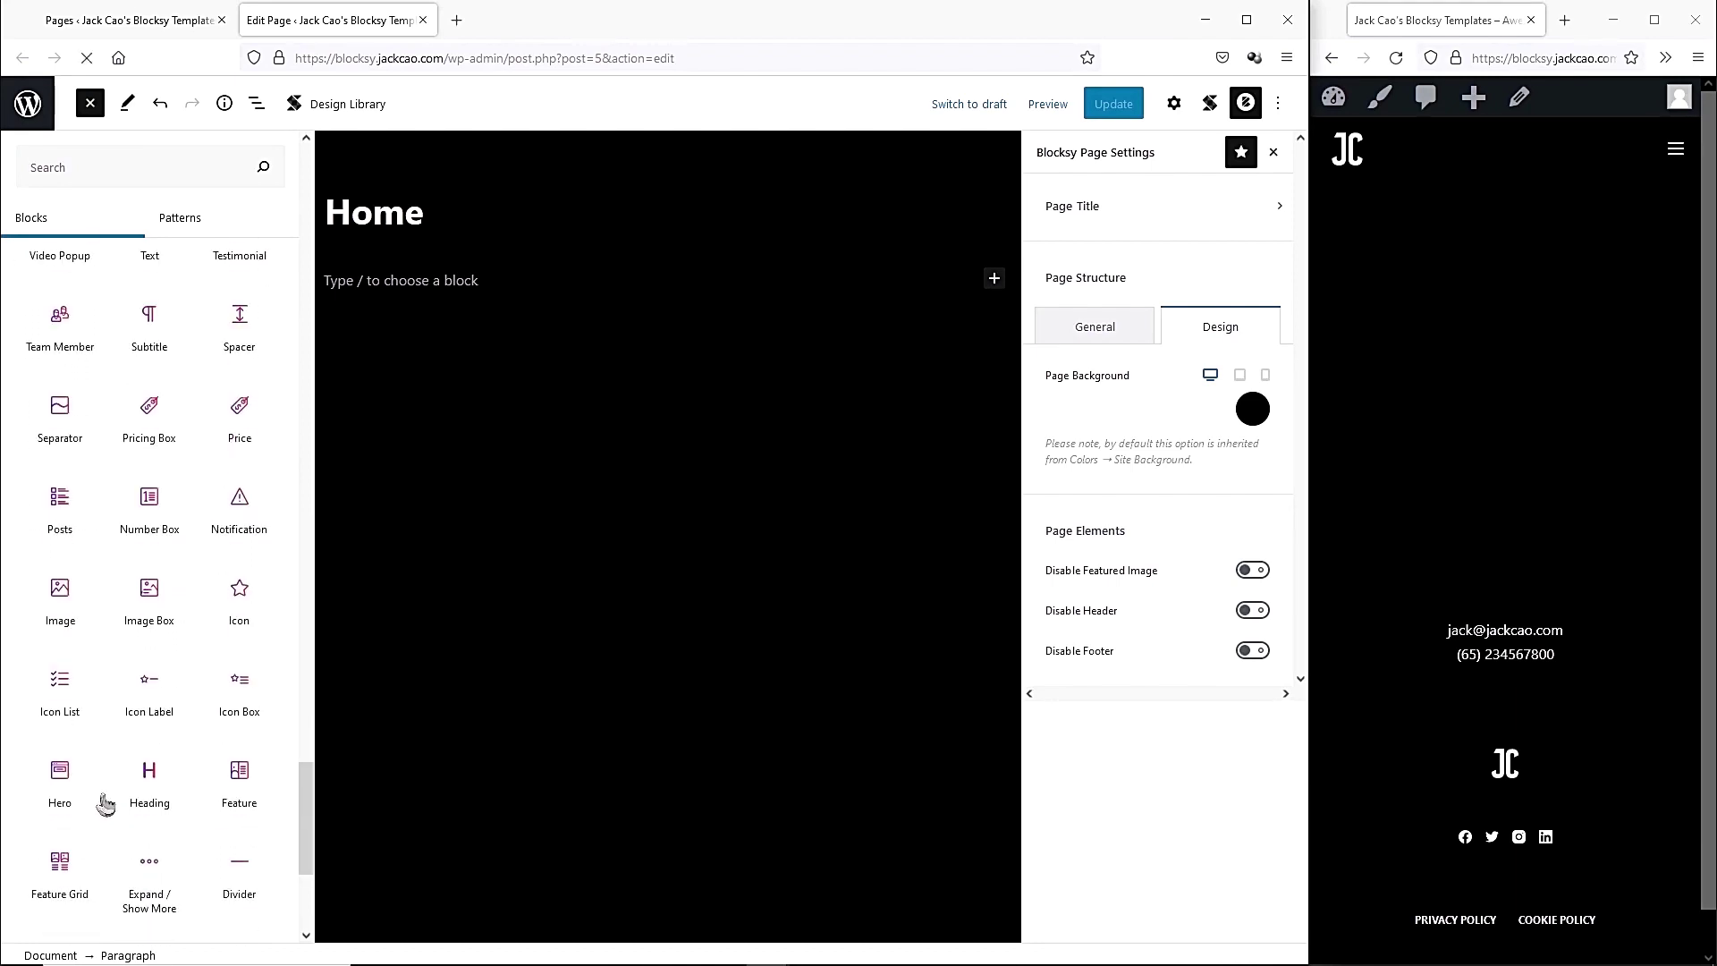
click(60, 785)
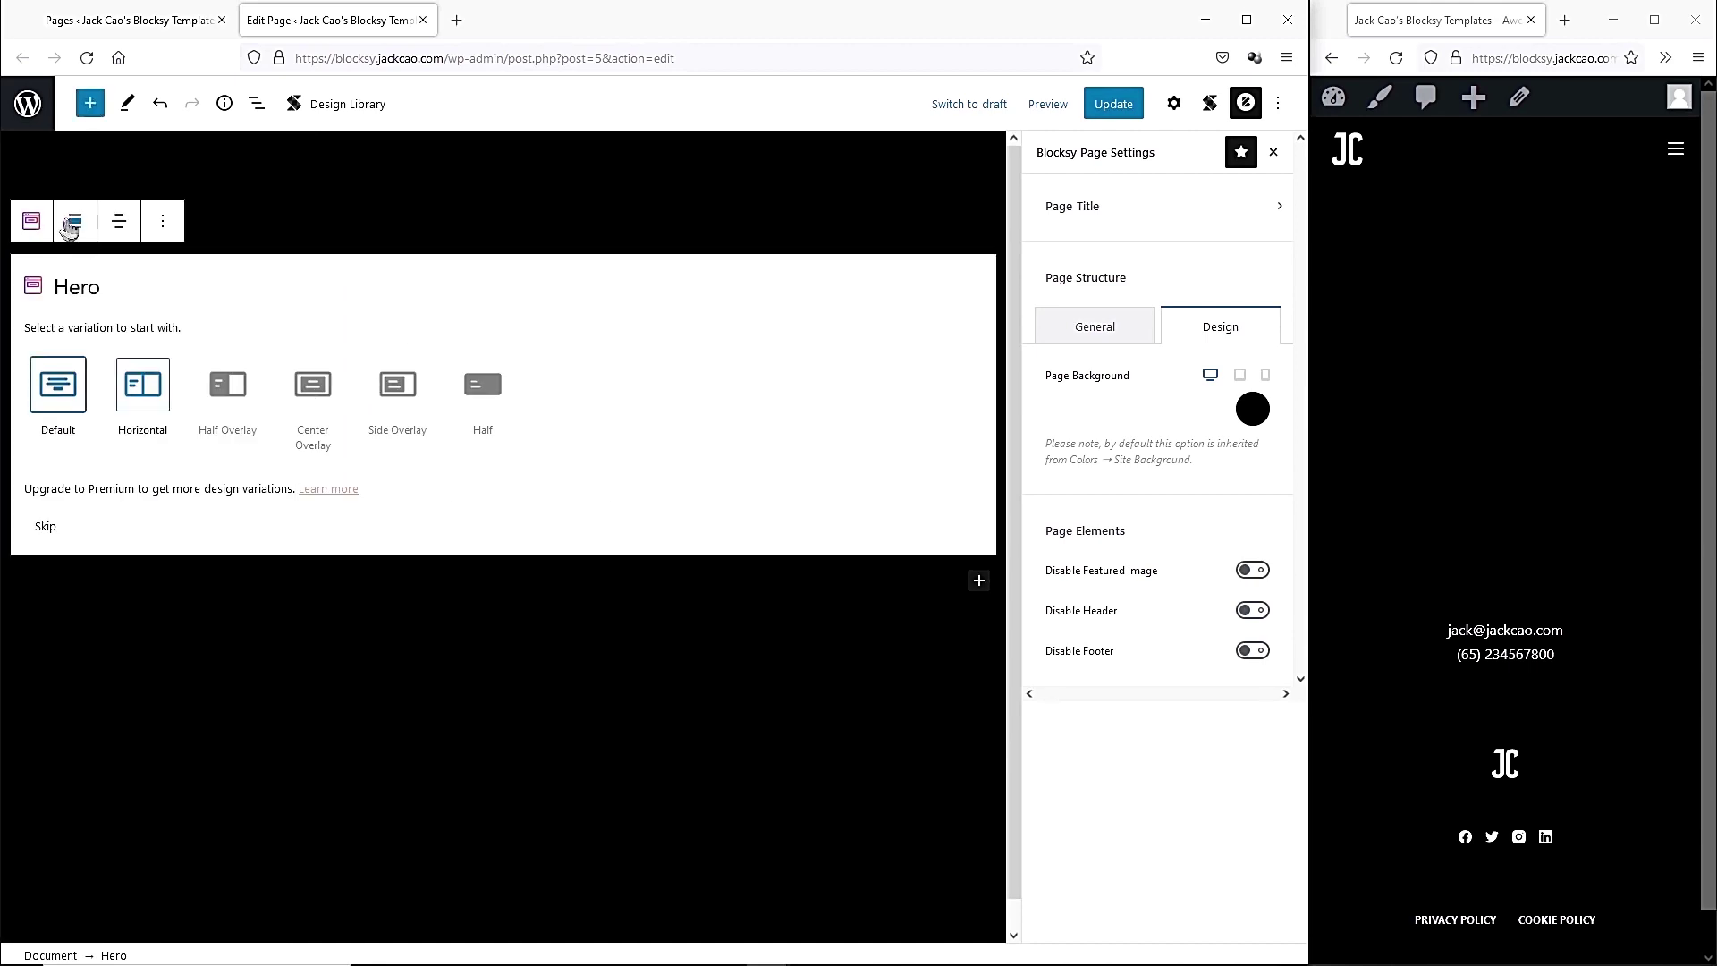
click(75, 220)
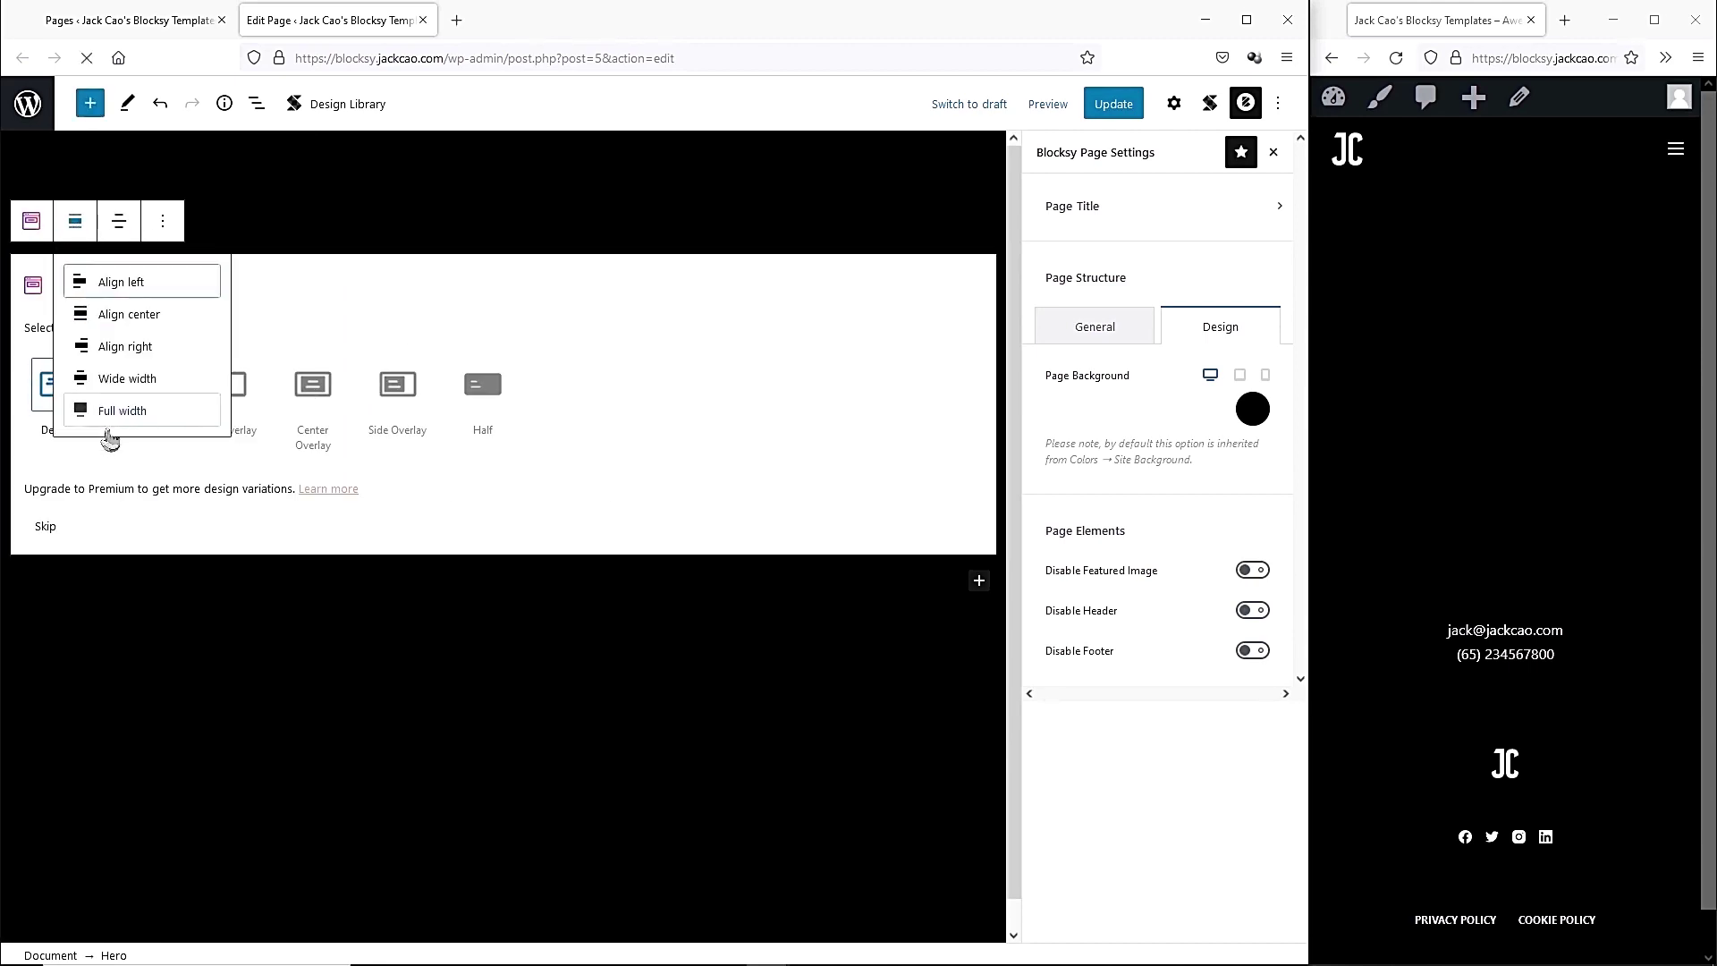
click(105, 414)
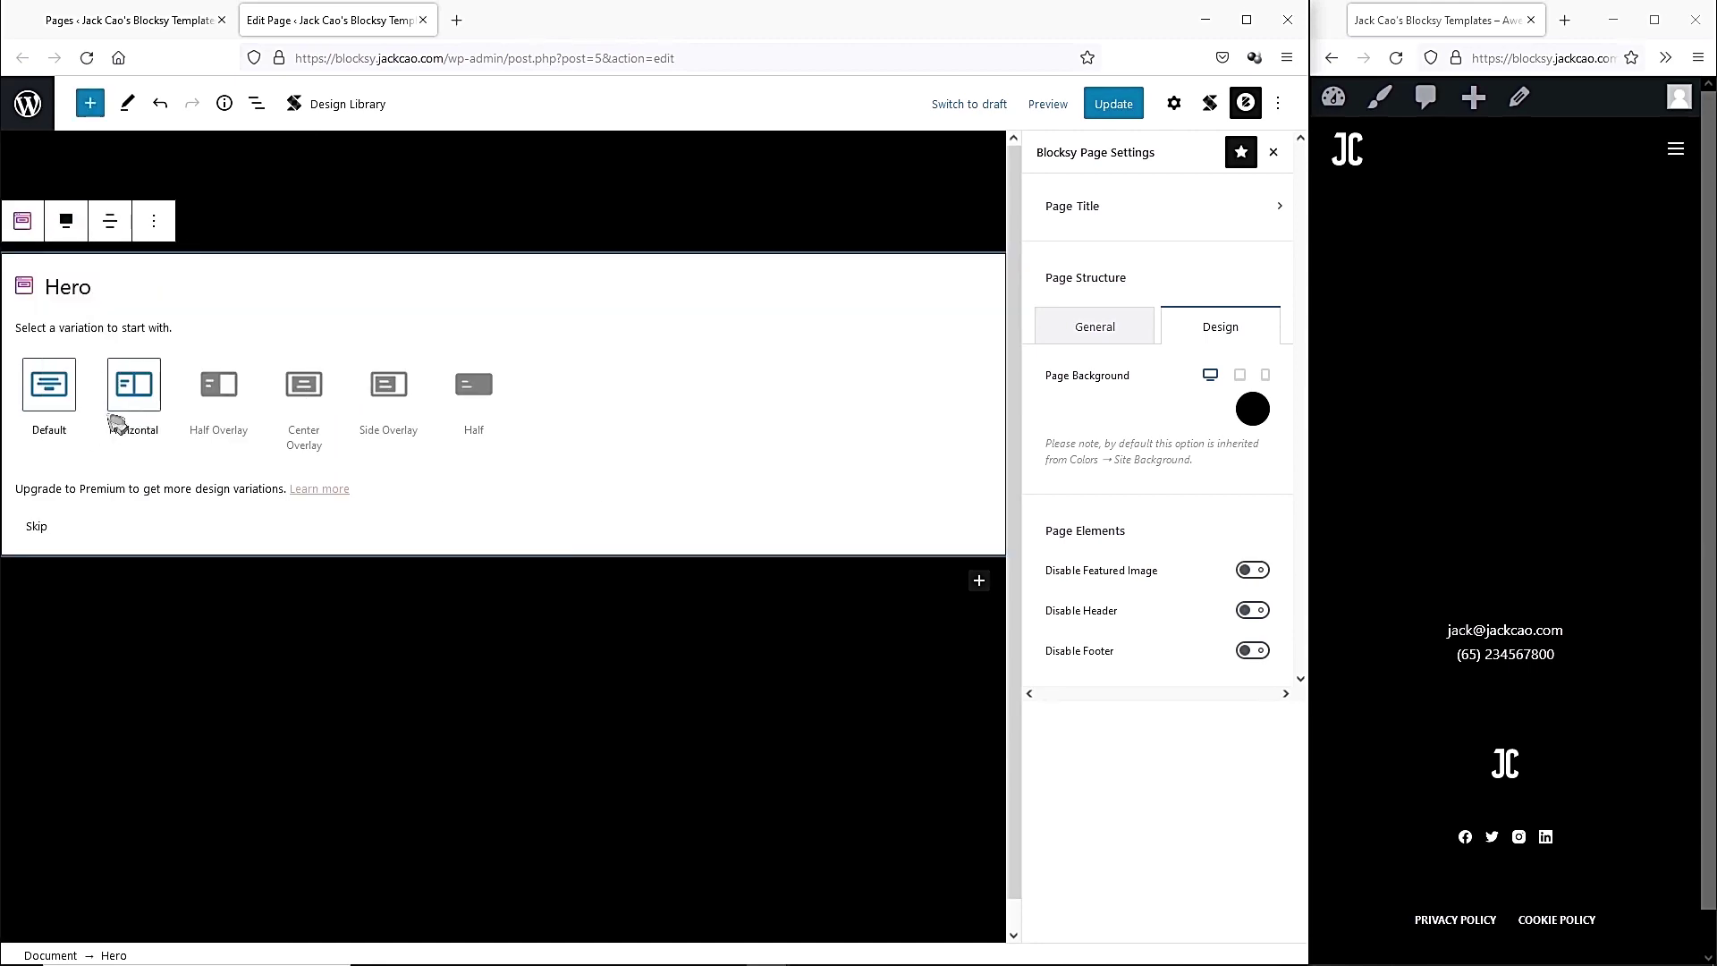
click(49, 391)
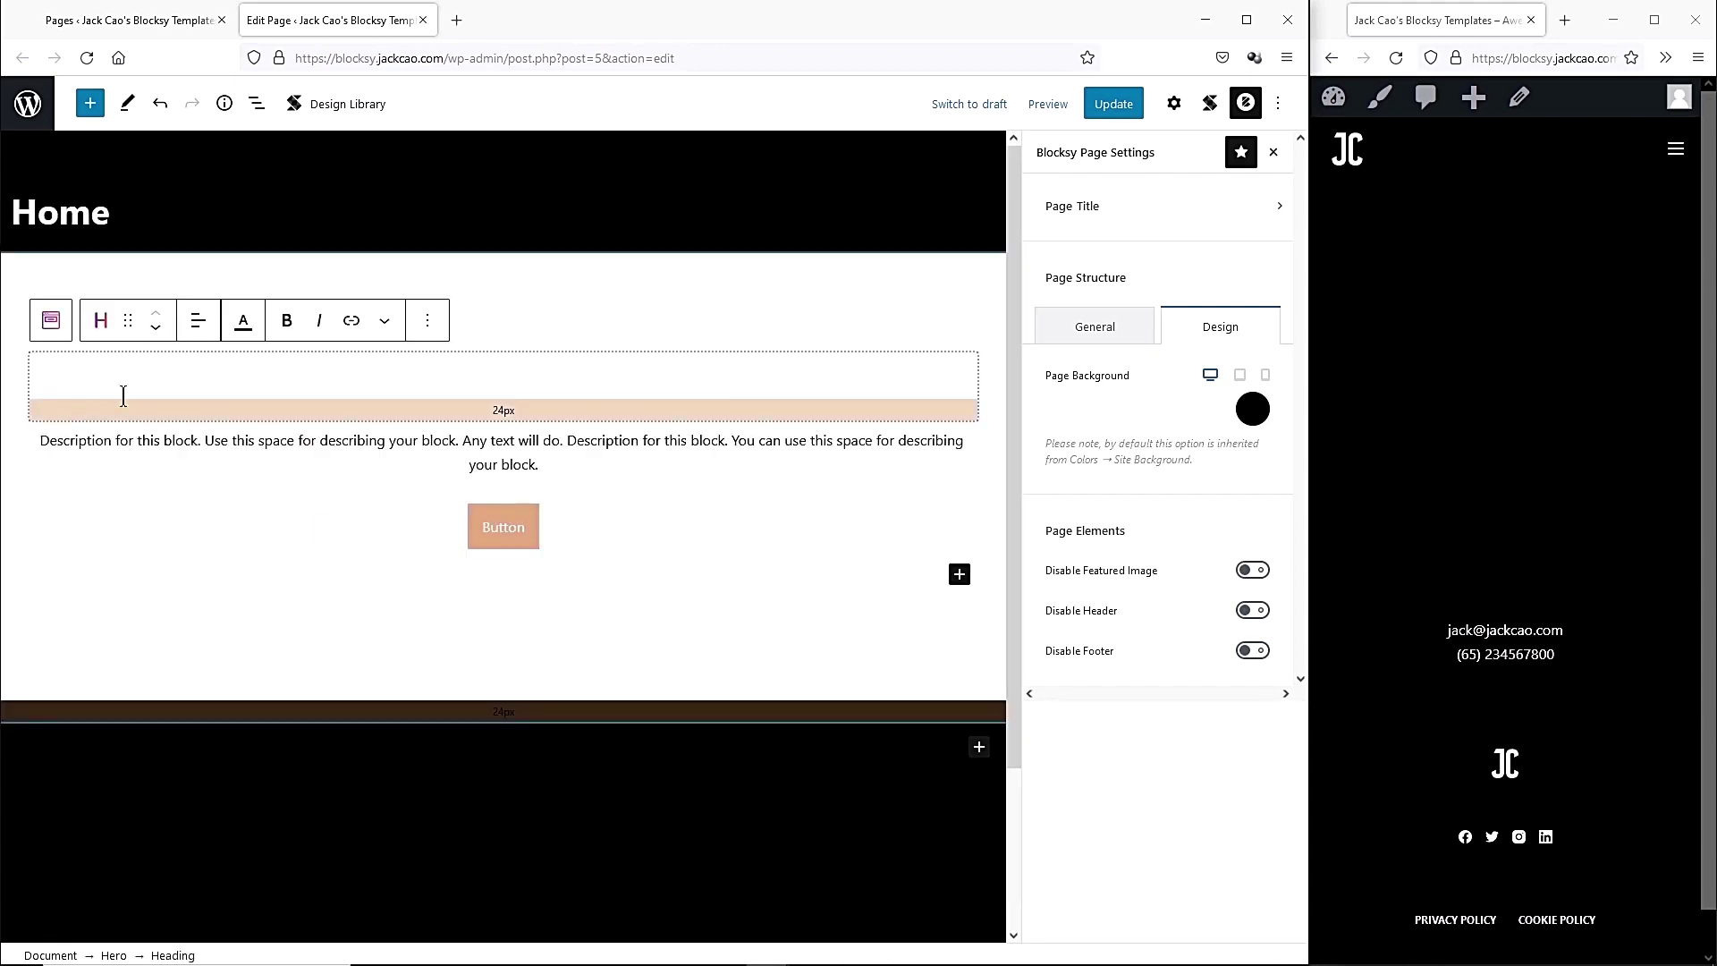
Re-apply Full width to the Hero through List View and update the page.
click(345, 297)
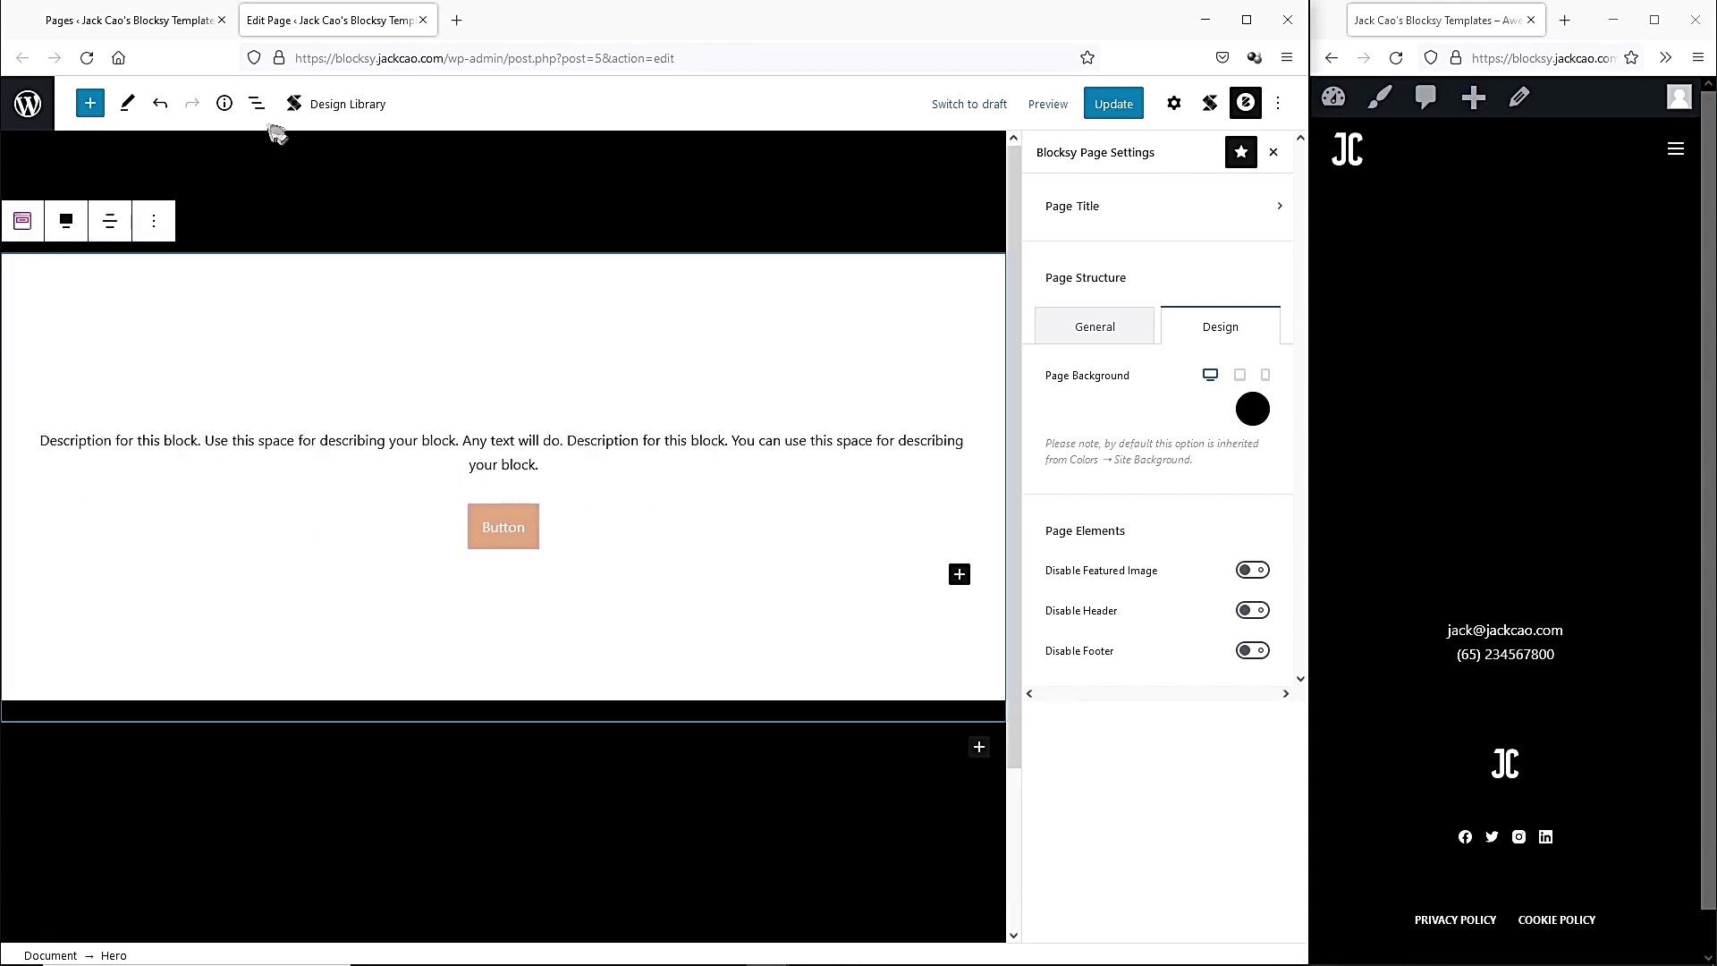
click(257, 105)
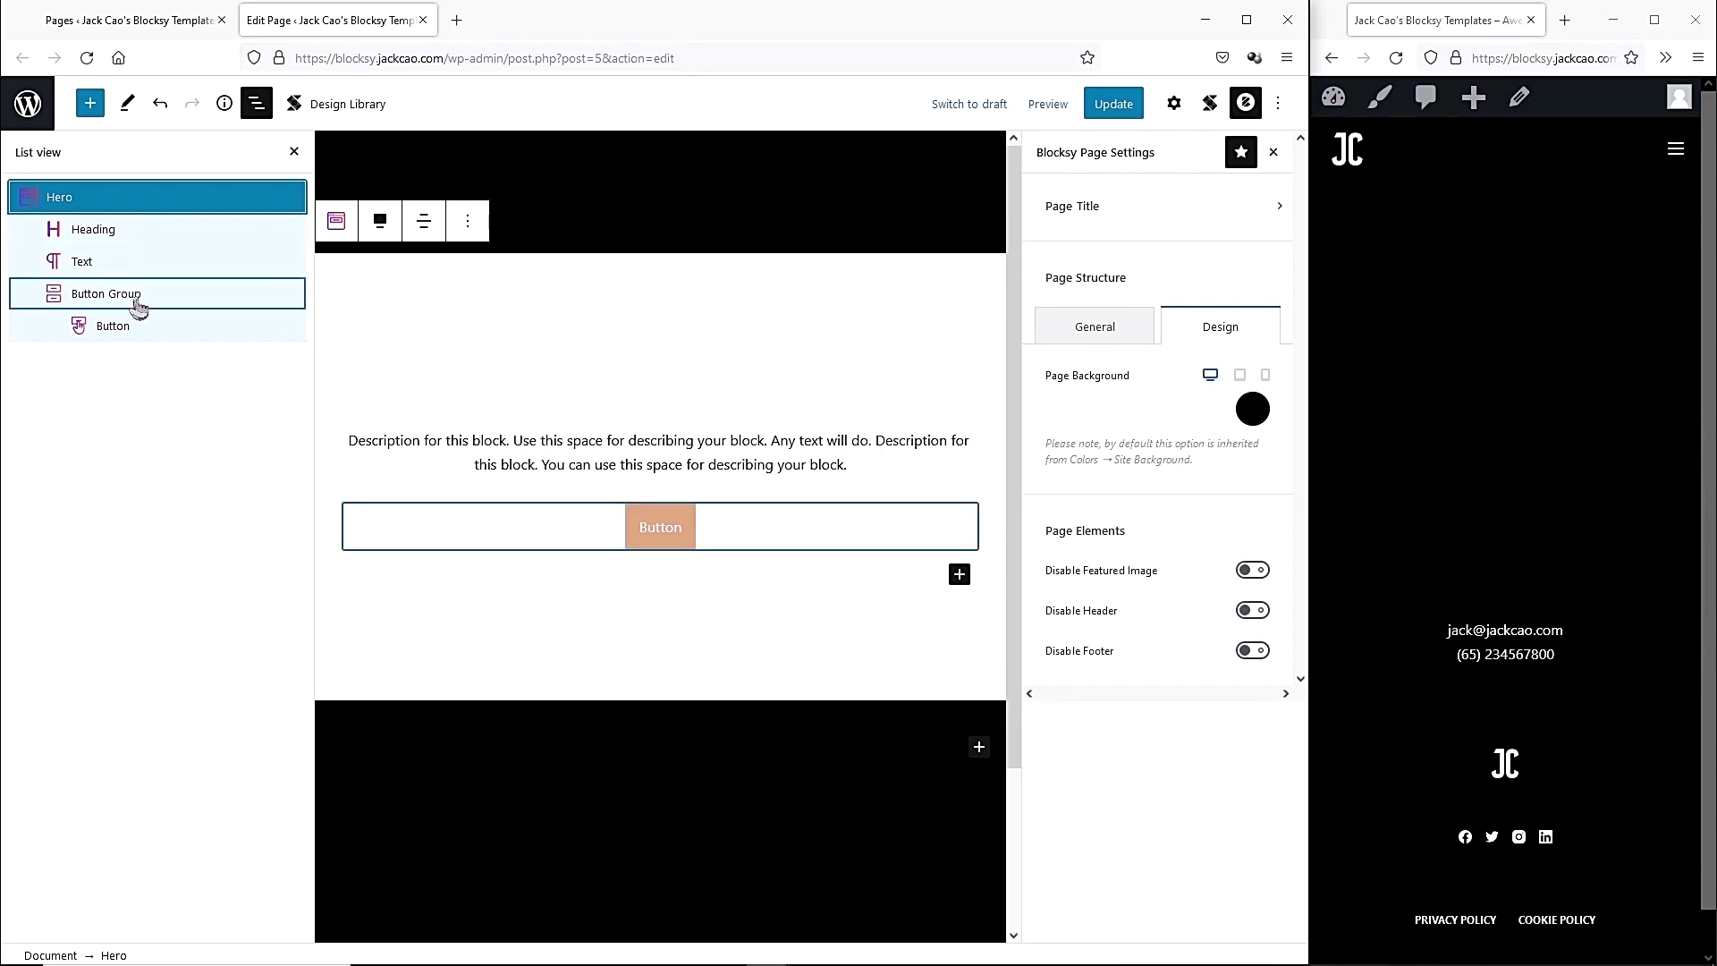
click(380, 224)
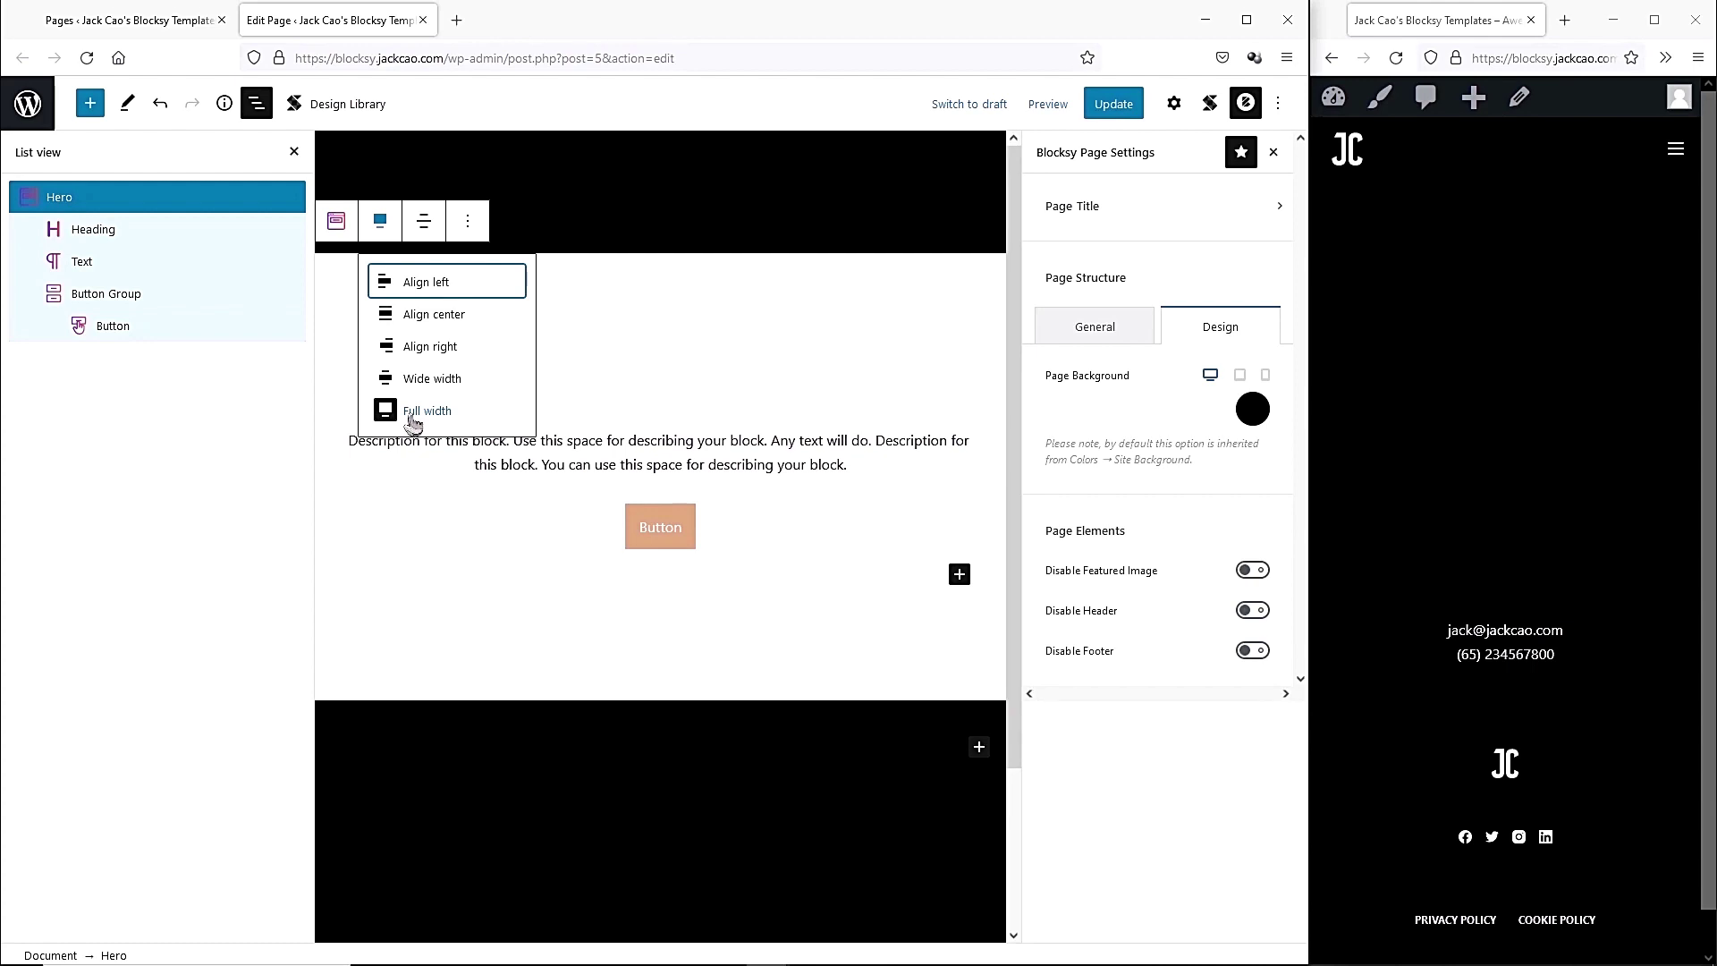
click(411, 413)
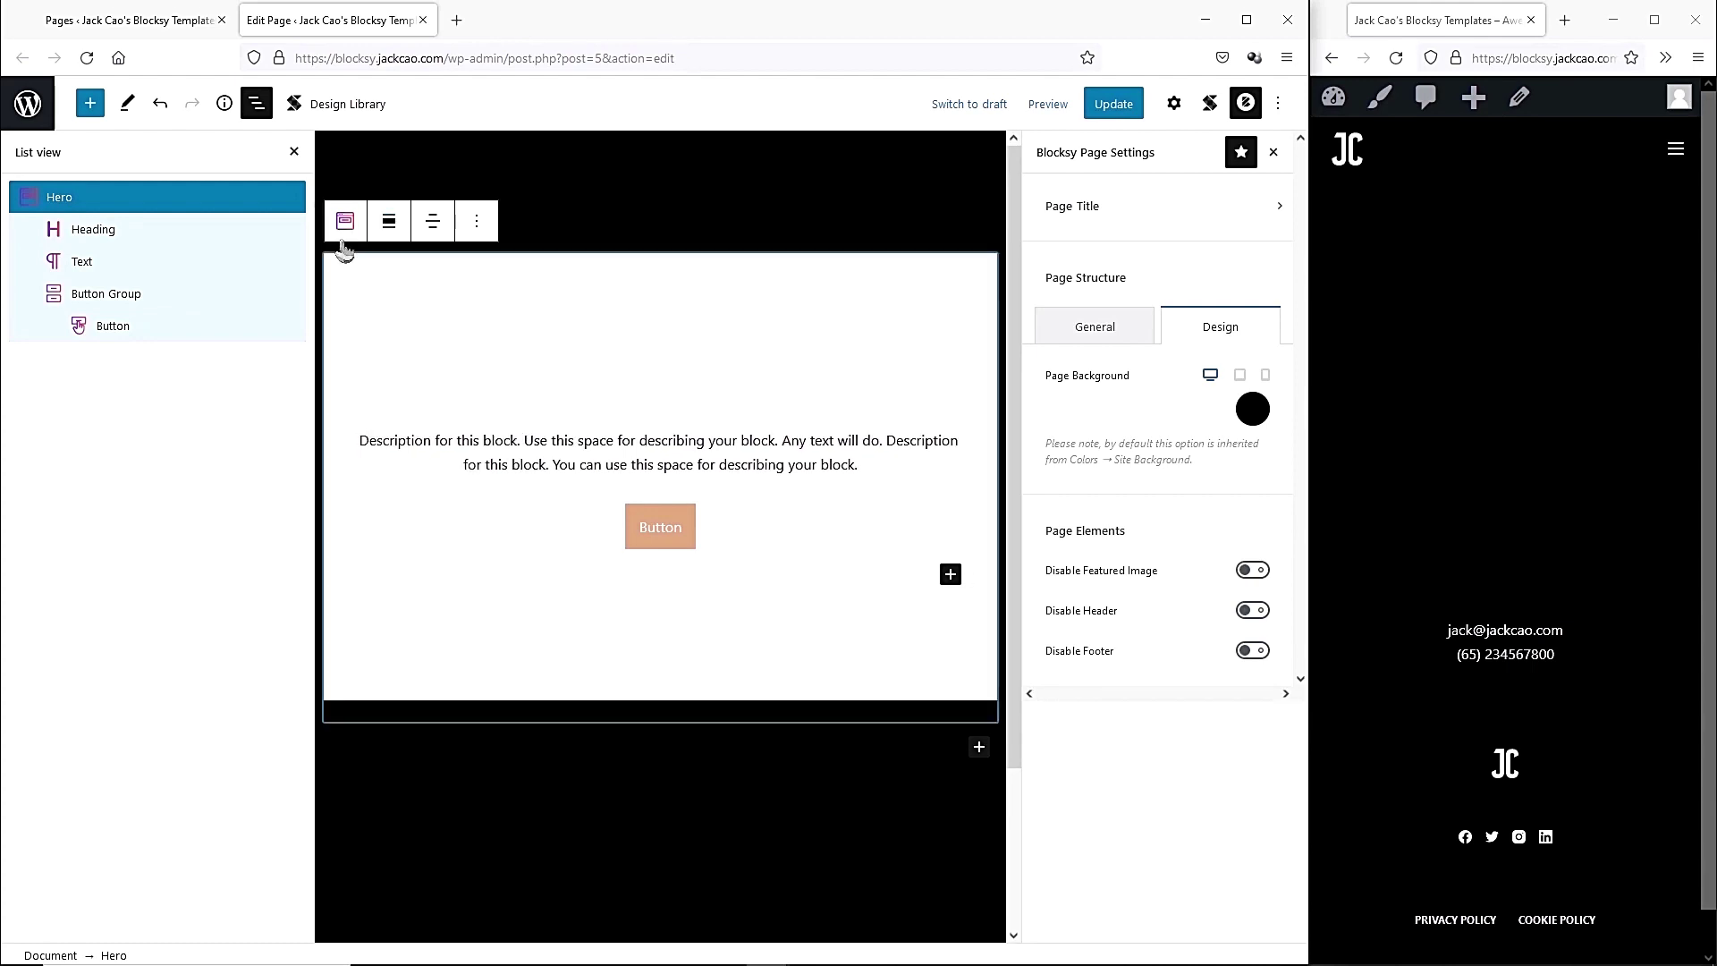
click(1113, 103)
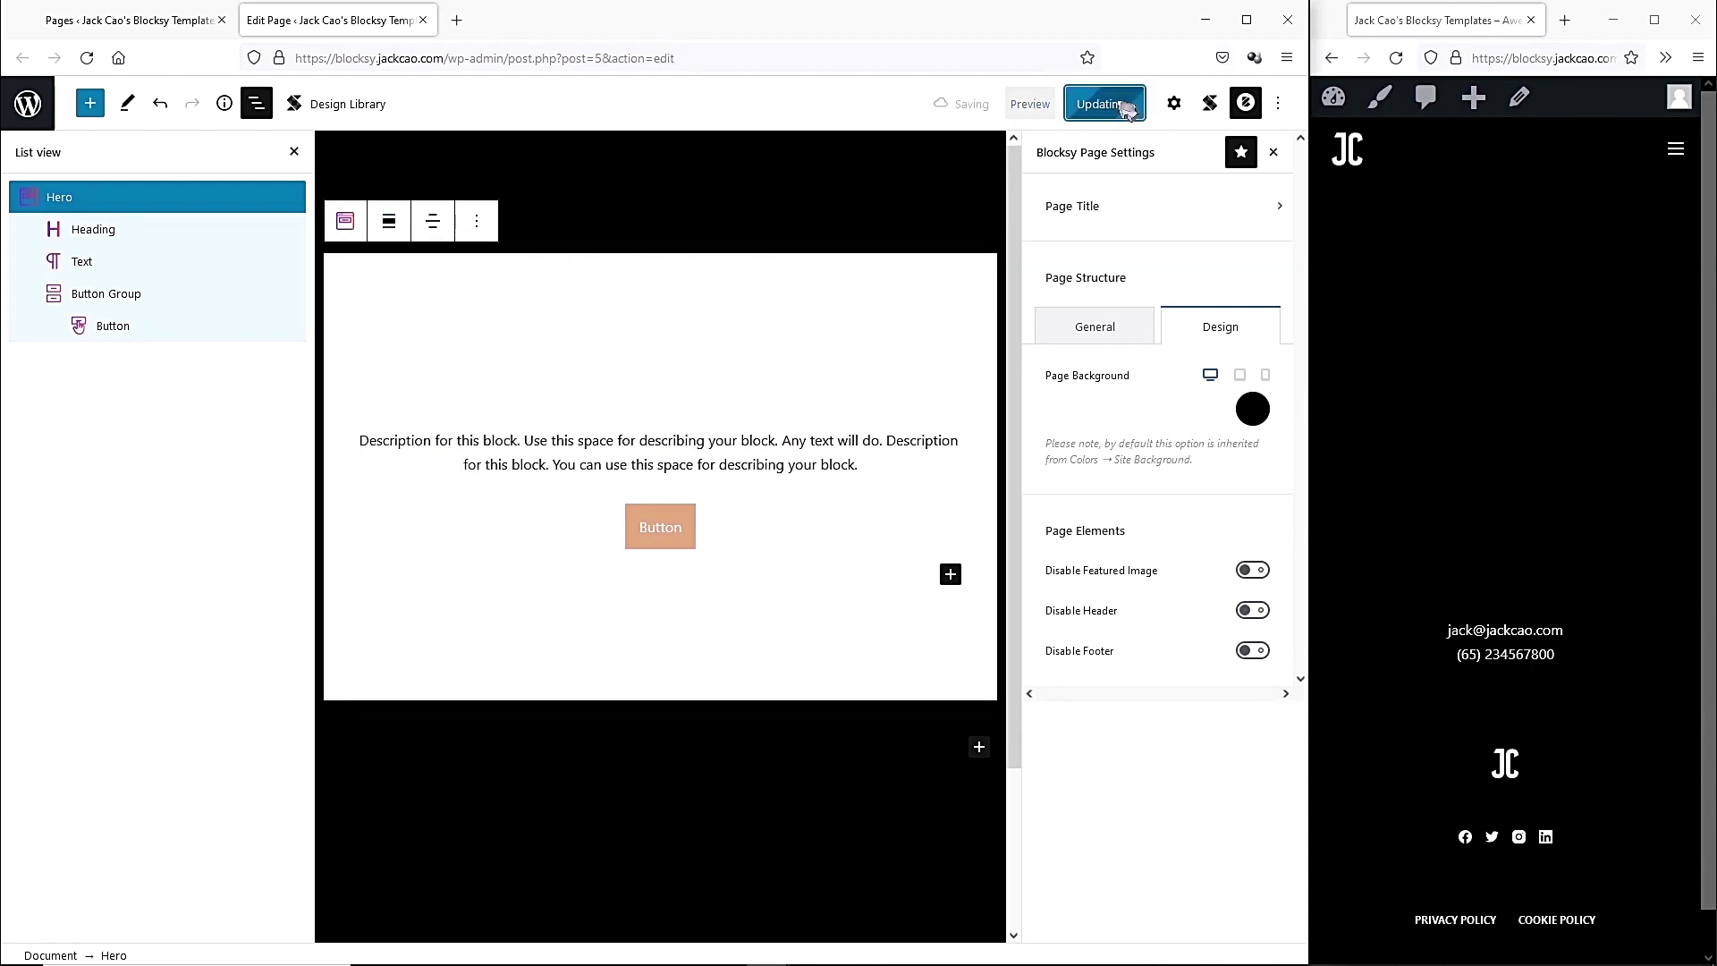
Reload the preview, set the Hero to Full width again, and update the page.
click(1396, 57)
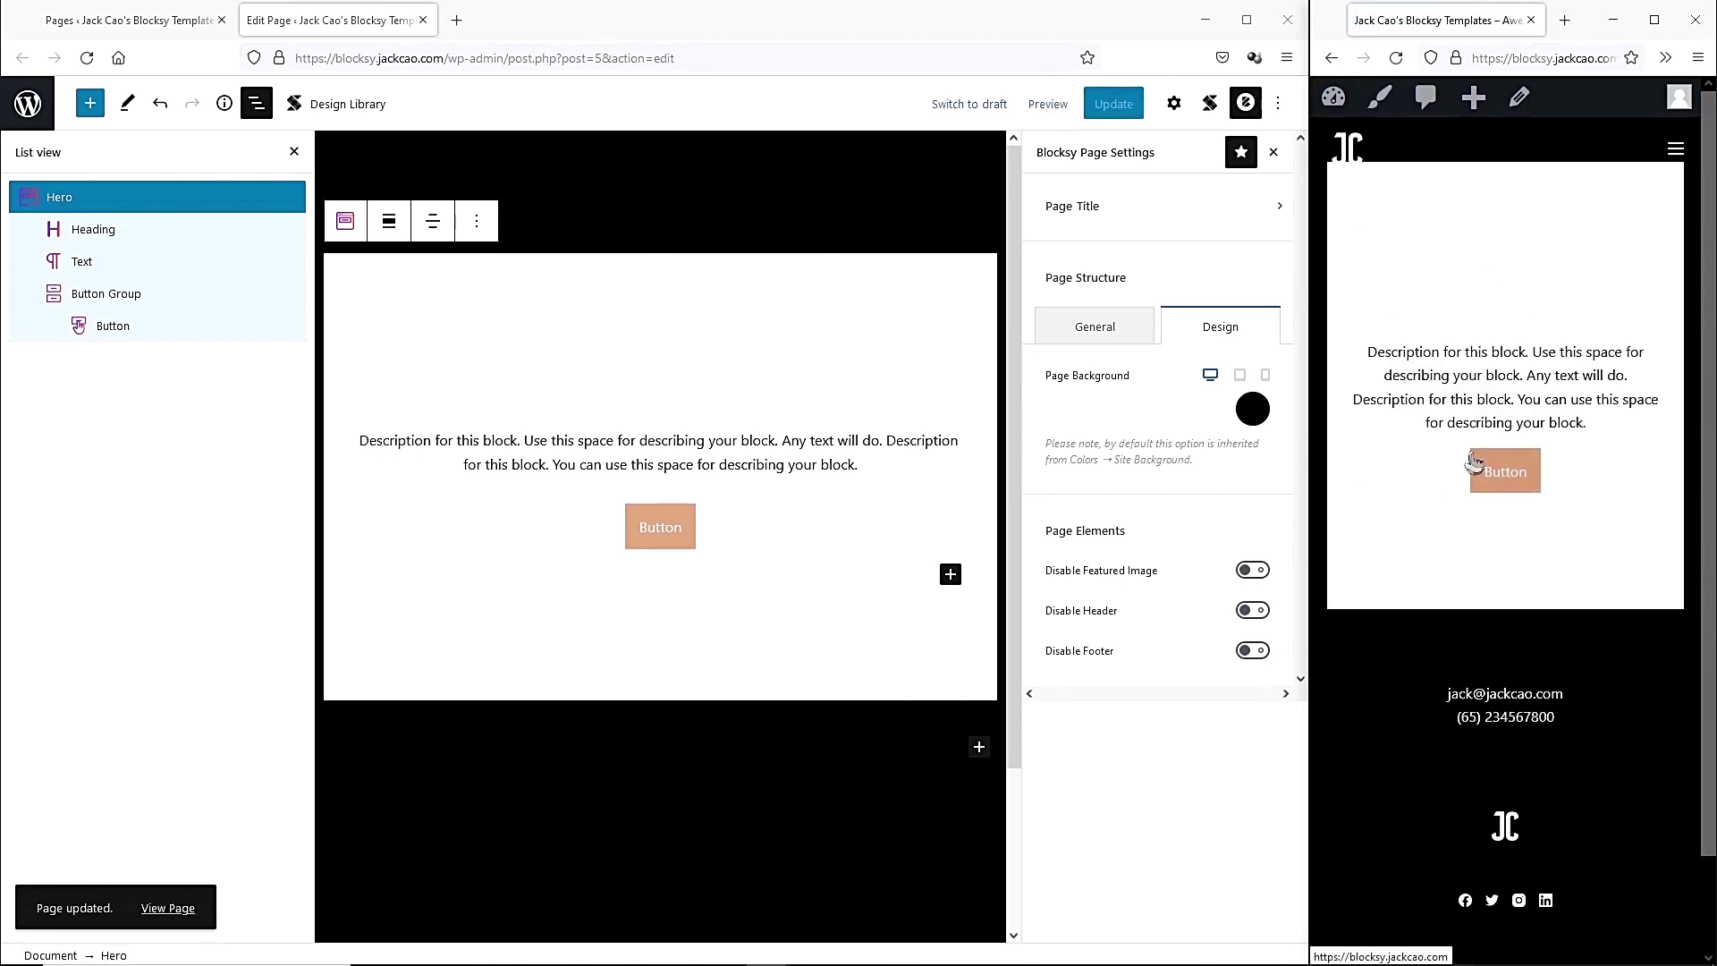
click(389, 224)
click(439, 412)
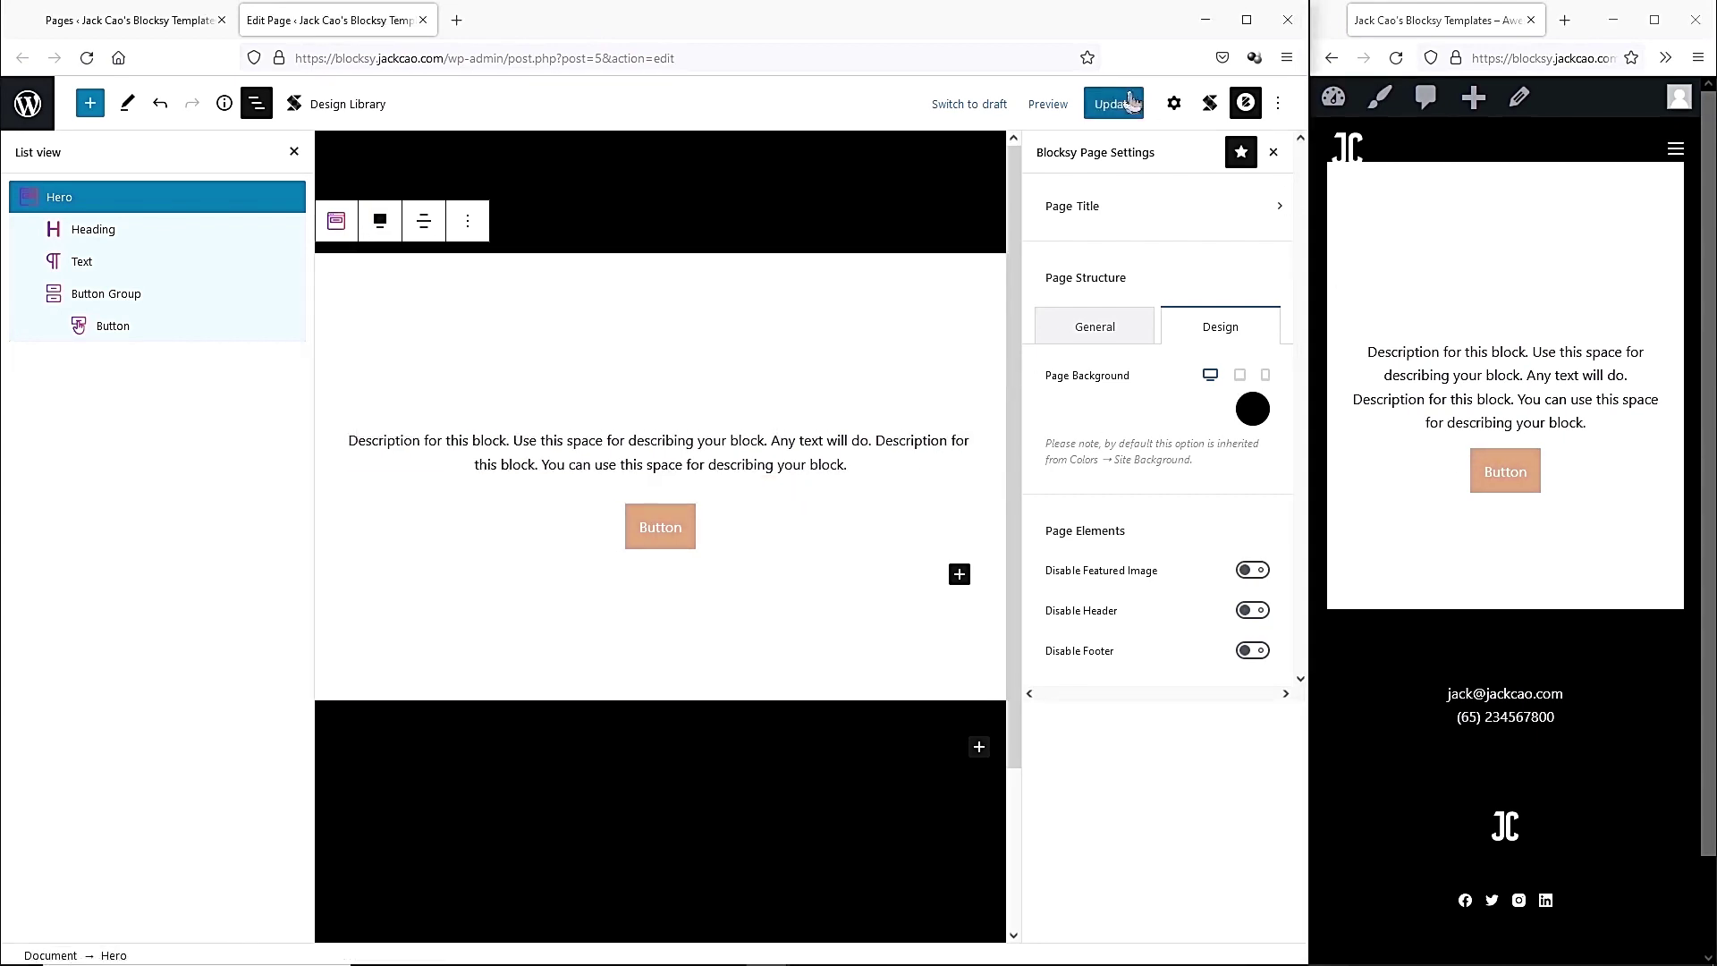
click(1114, 104)
Reload the live preview and resize it to desktop width and back.
click(1395, 57)
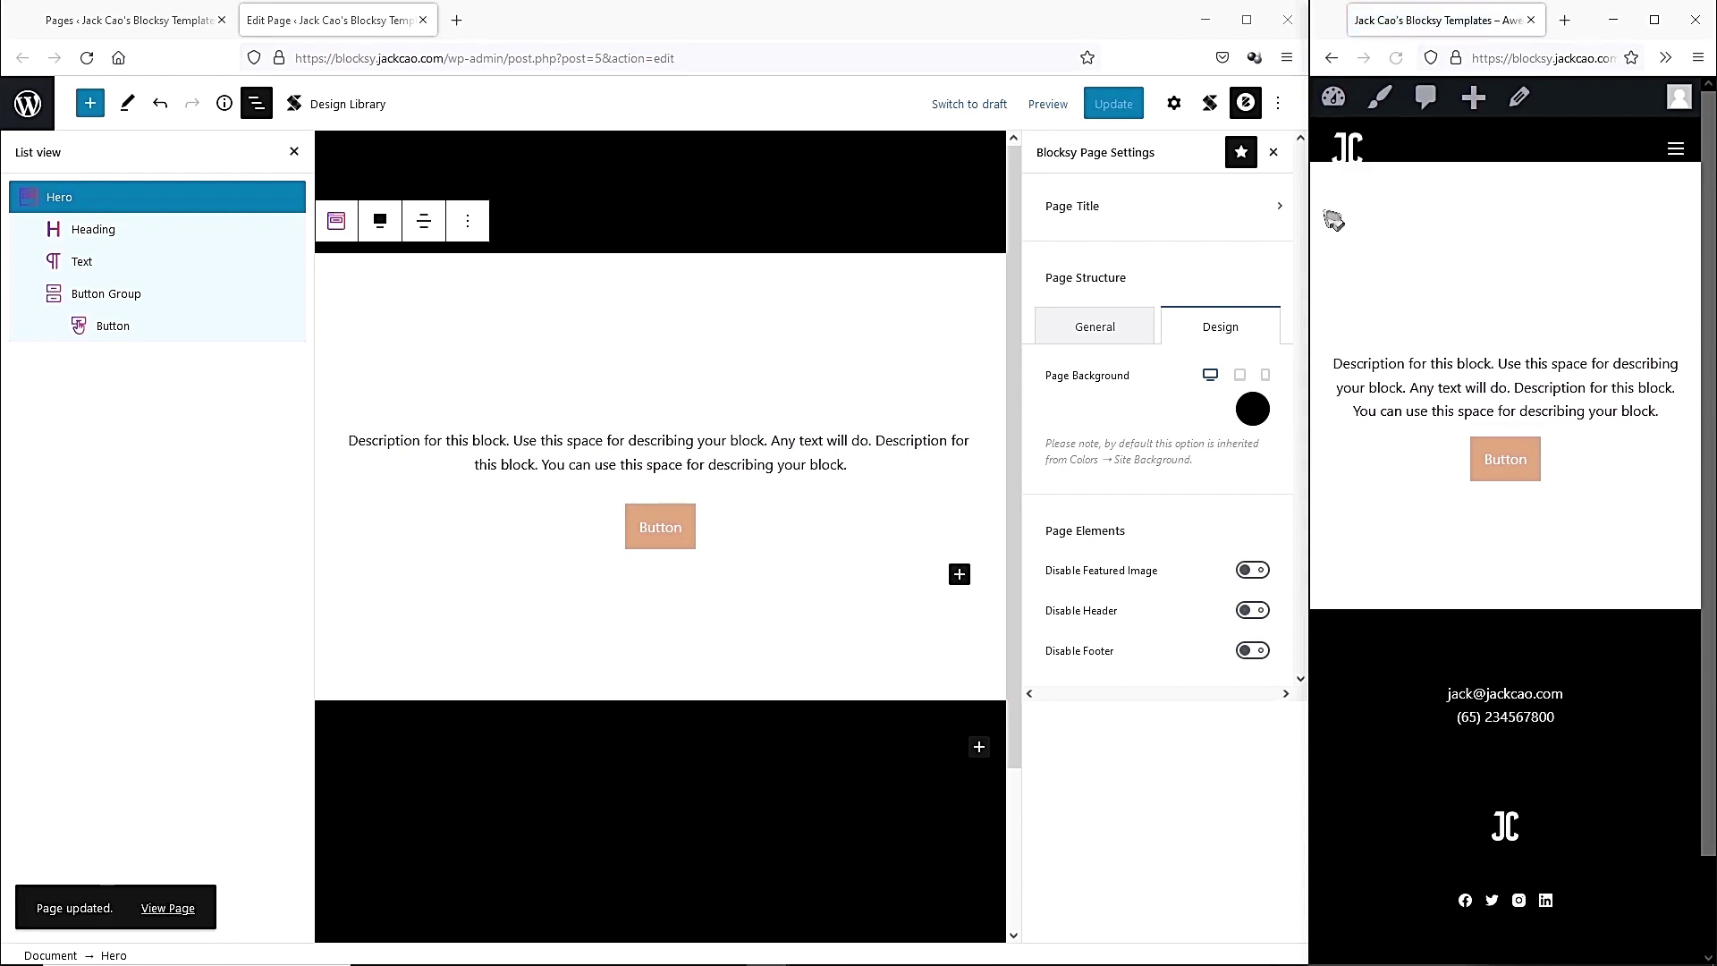
drag(1324, 224, 428, 209)
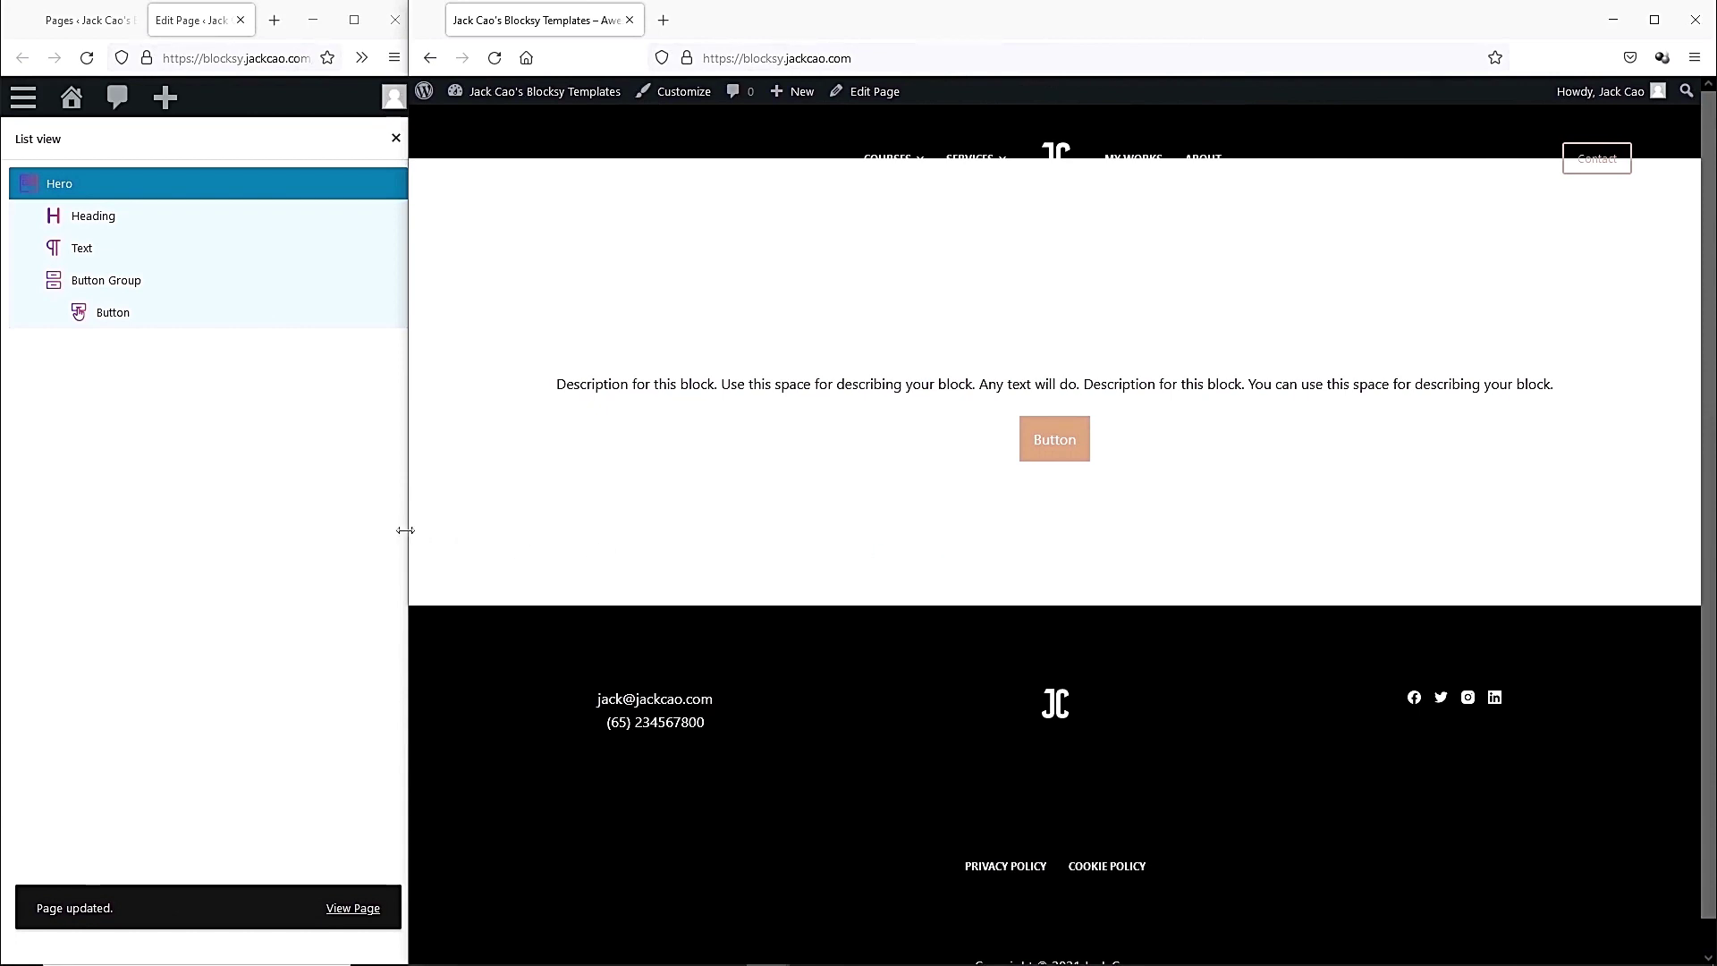
drag(405, 530, 1306, 526)
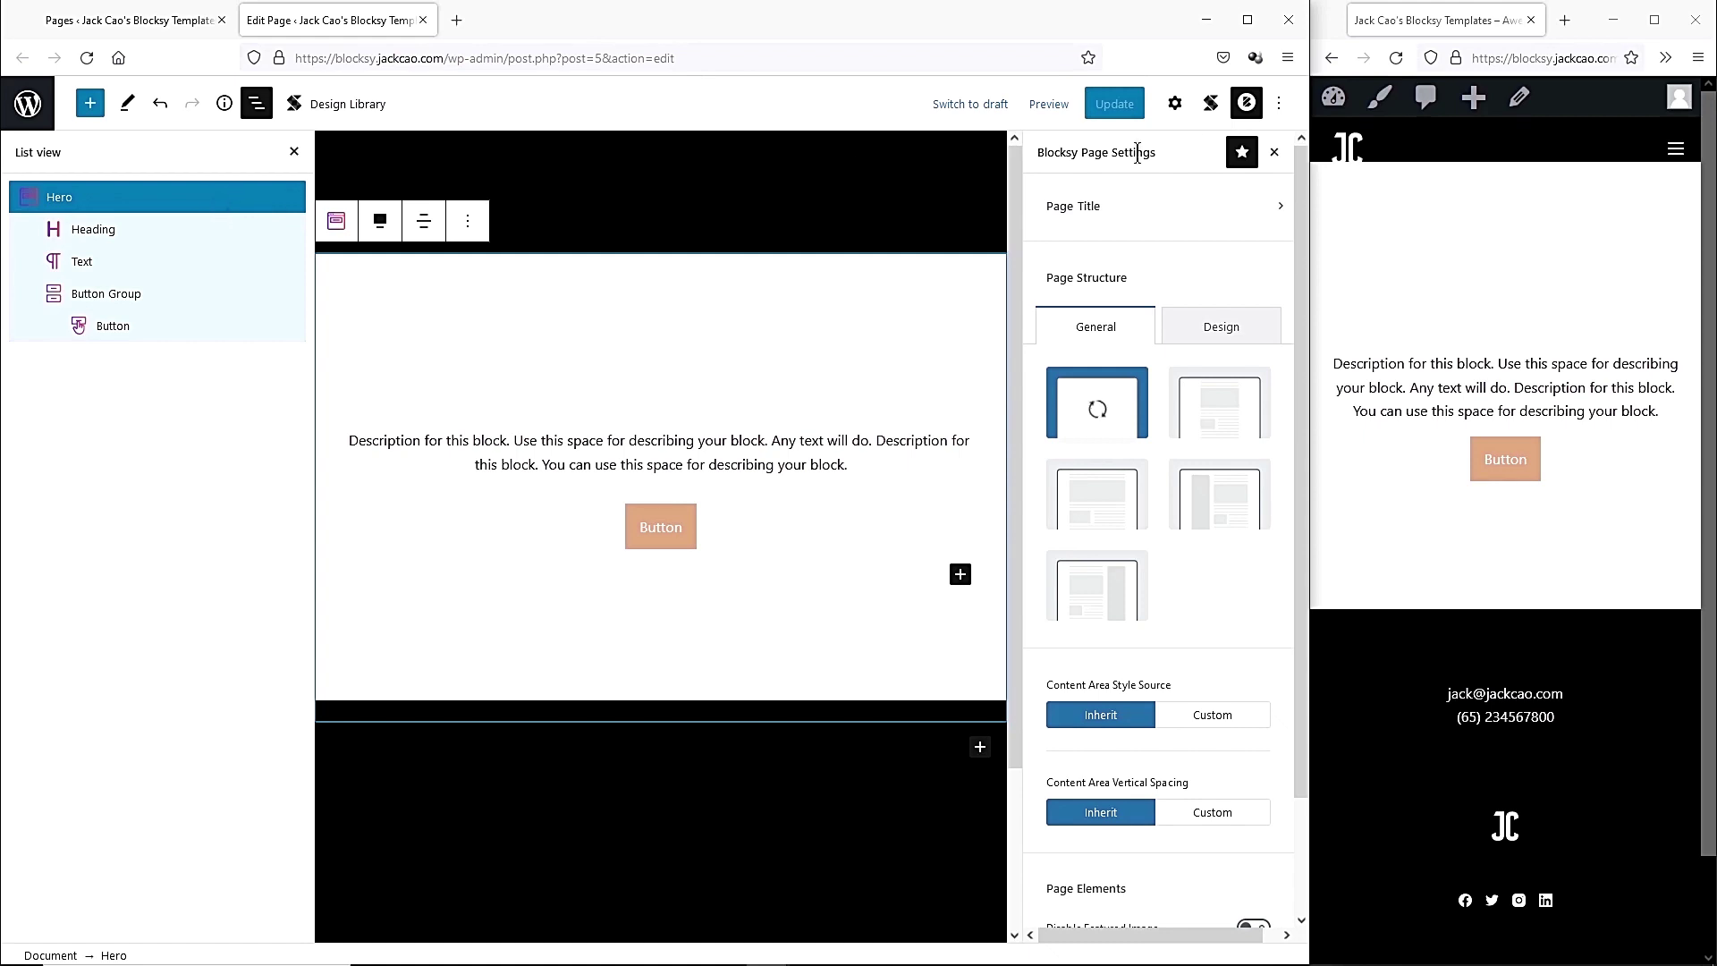
Set the Hero's container background to black.
click(1175, 103)
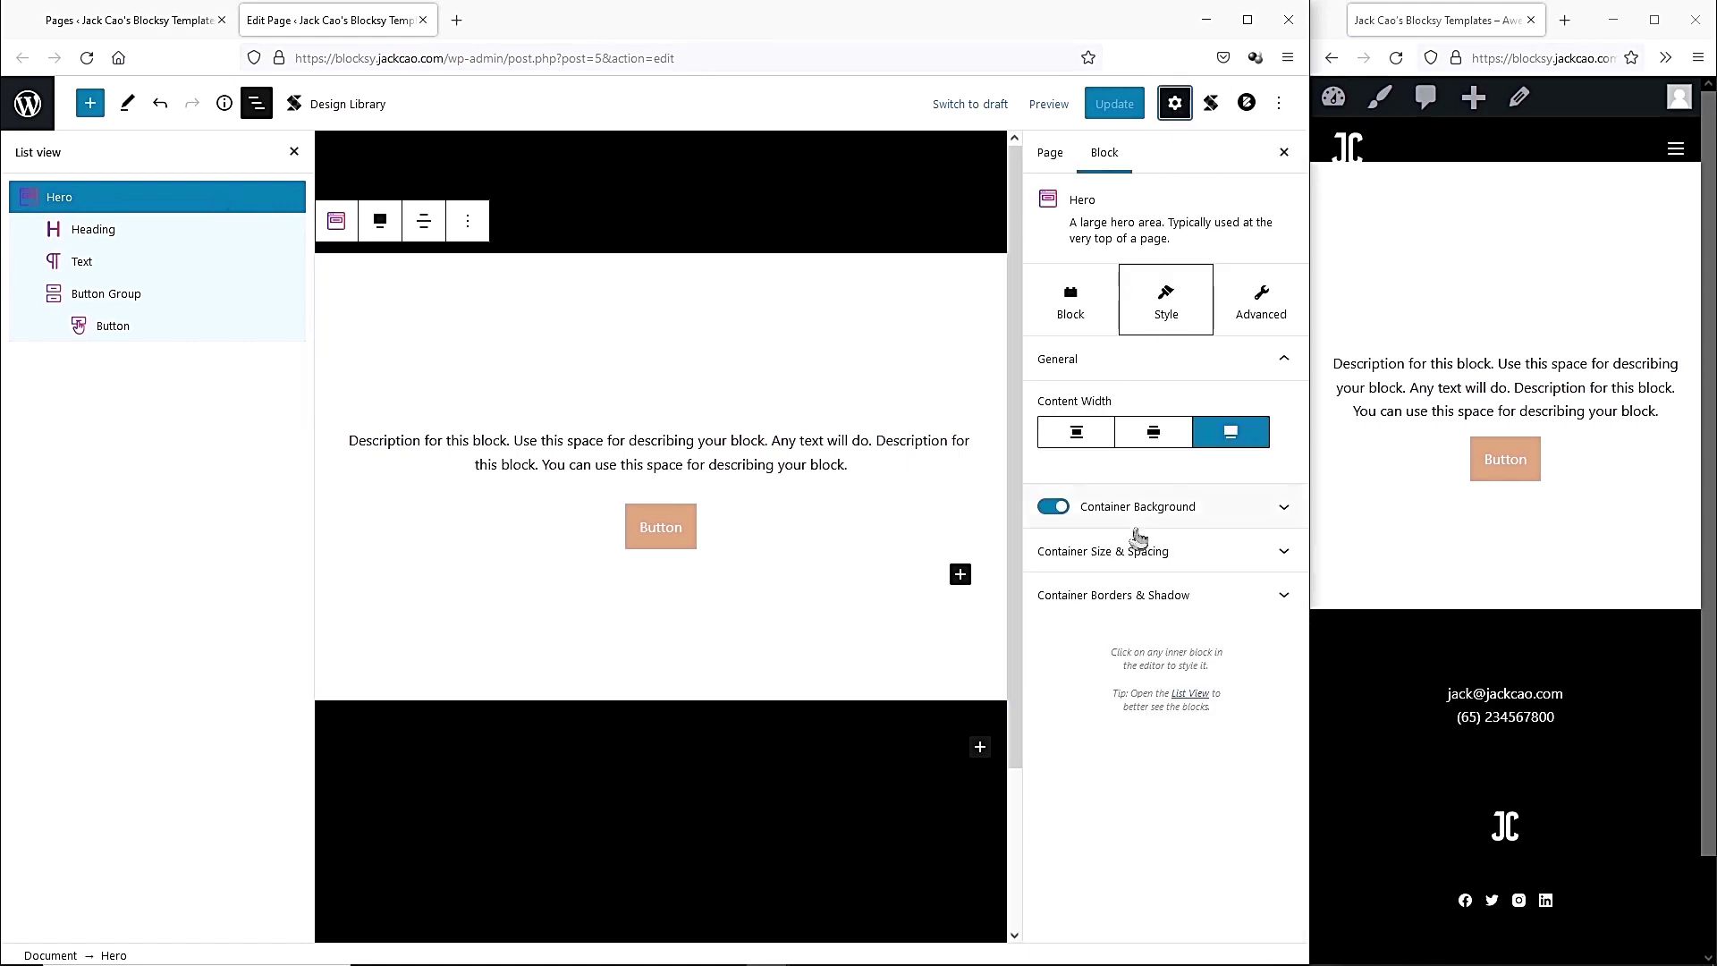
click(1135, 508)
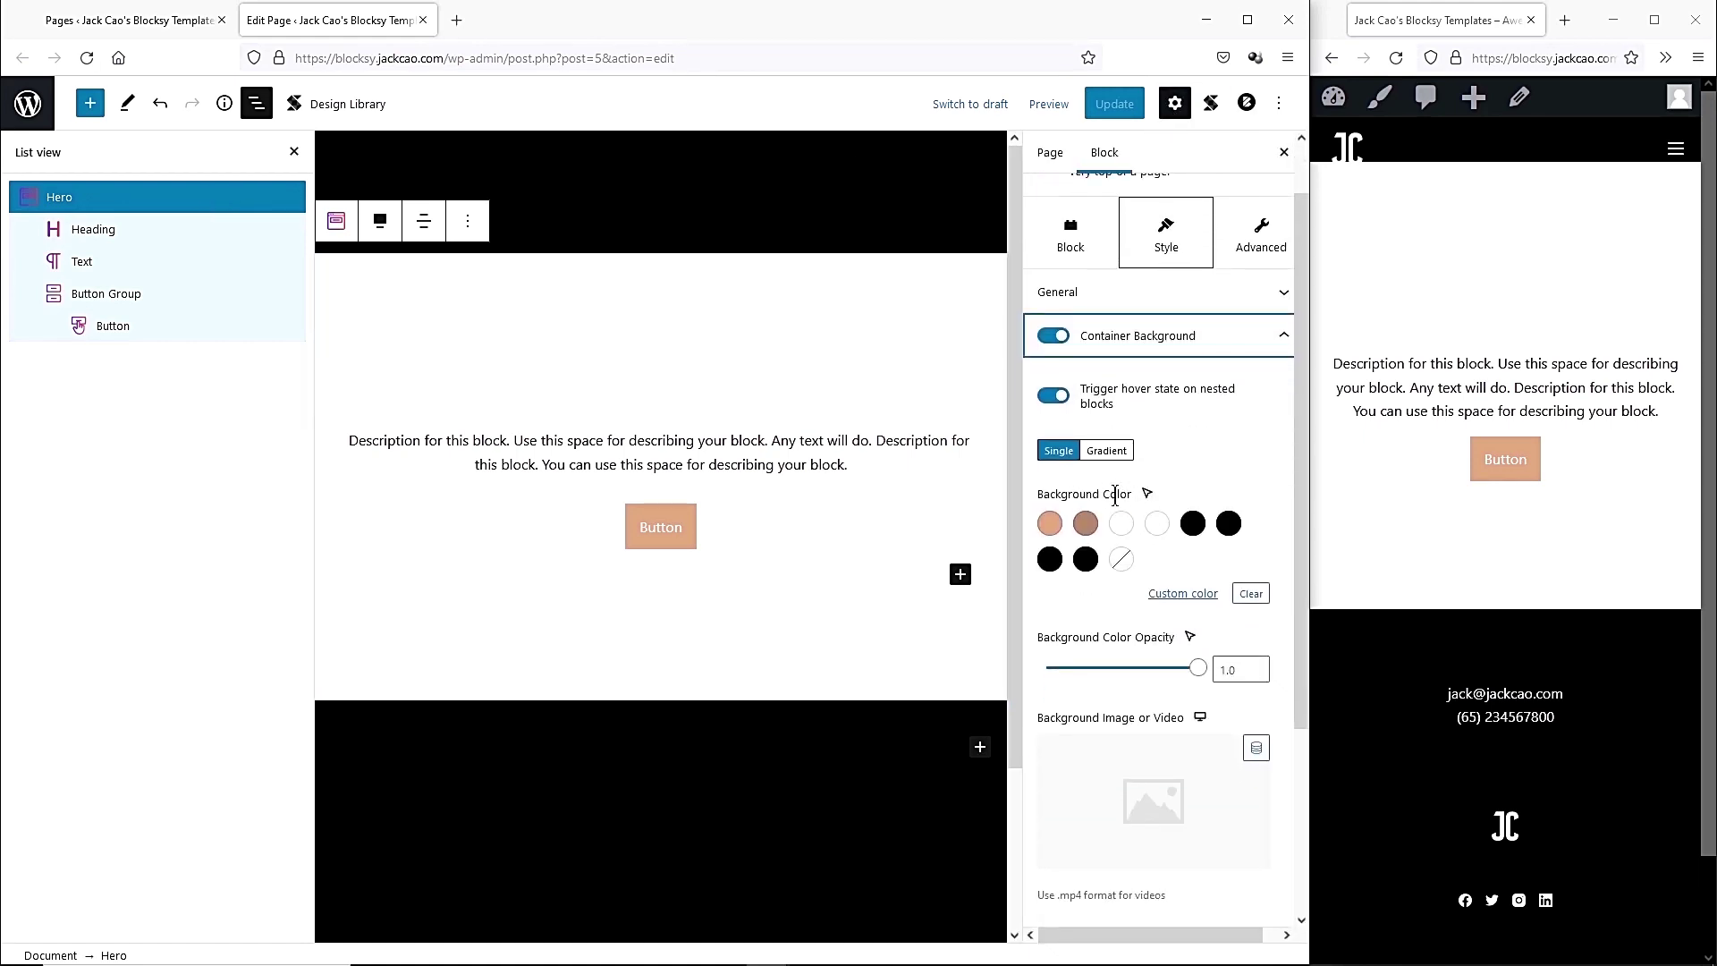
click(1085, 560)
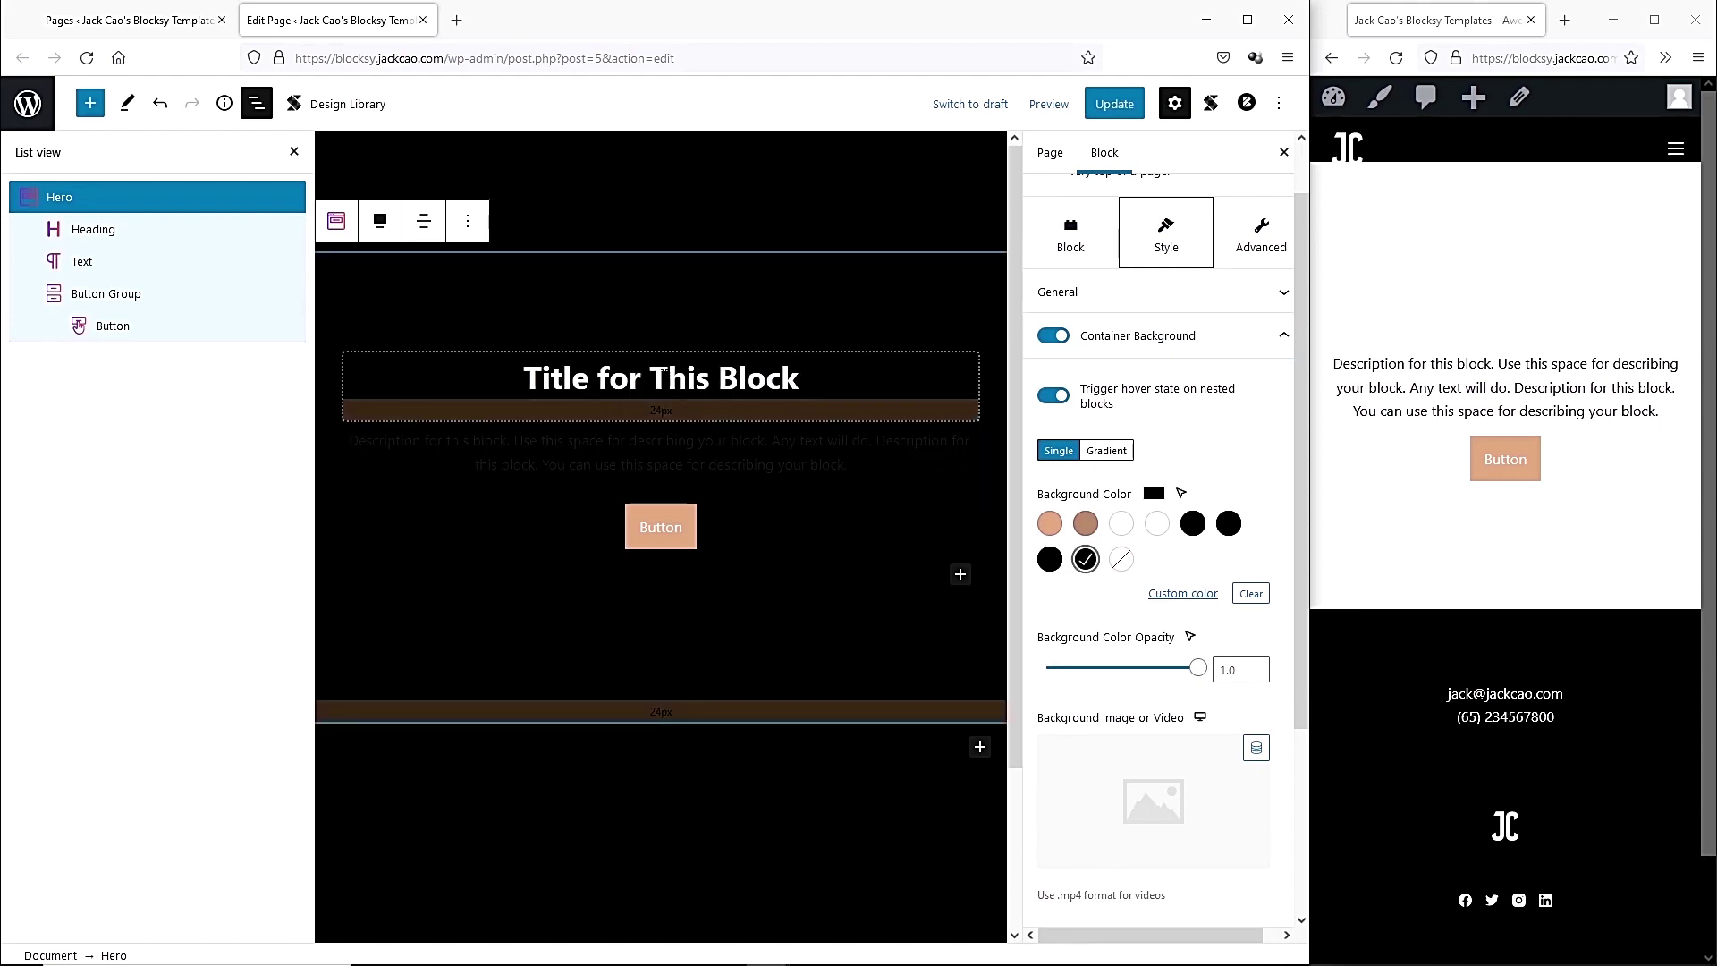
Change the Hero heading to 'VOCALS . GUITAR . STUDIO RECORDING'.
click(598, 379)
key(ctrl+a)
text(VOCALS. GUITAR. STUDIO RECORDING)
click(633, 378)
key(BackSpace)
text(.)
click(500, 378)
key(BackSpace)
text(.)
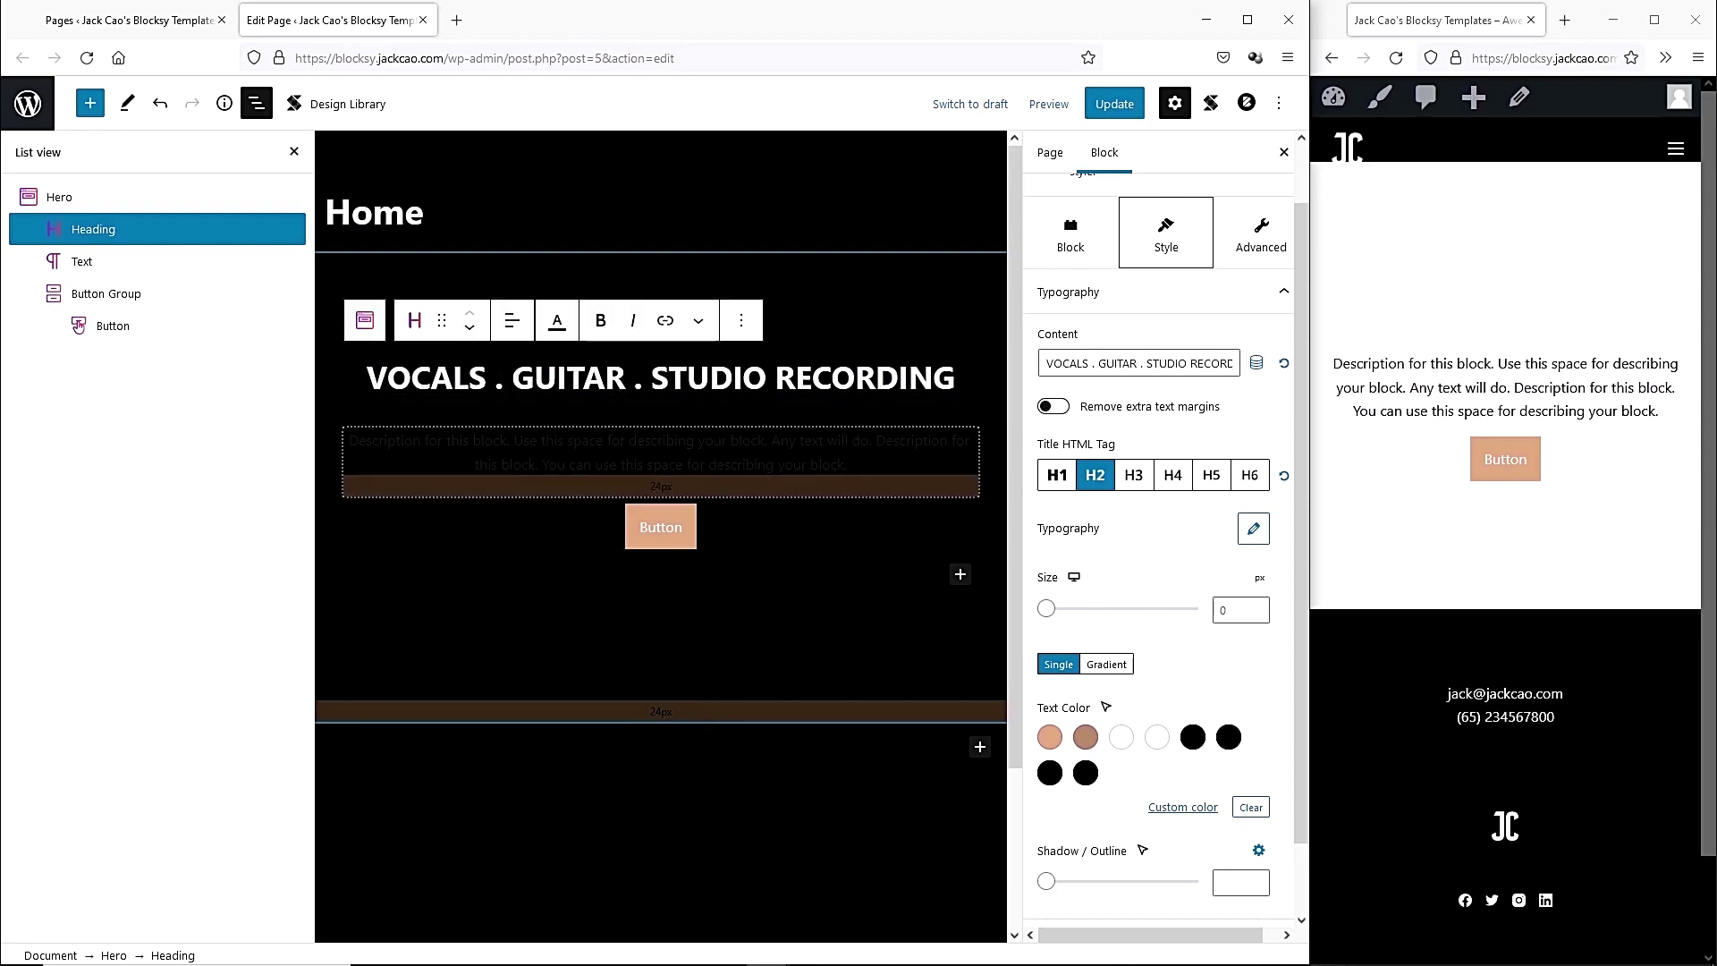
Remove the Hero's placeholder description paragraph.
click(463, 441)
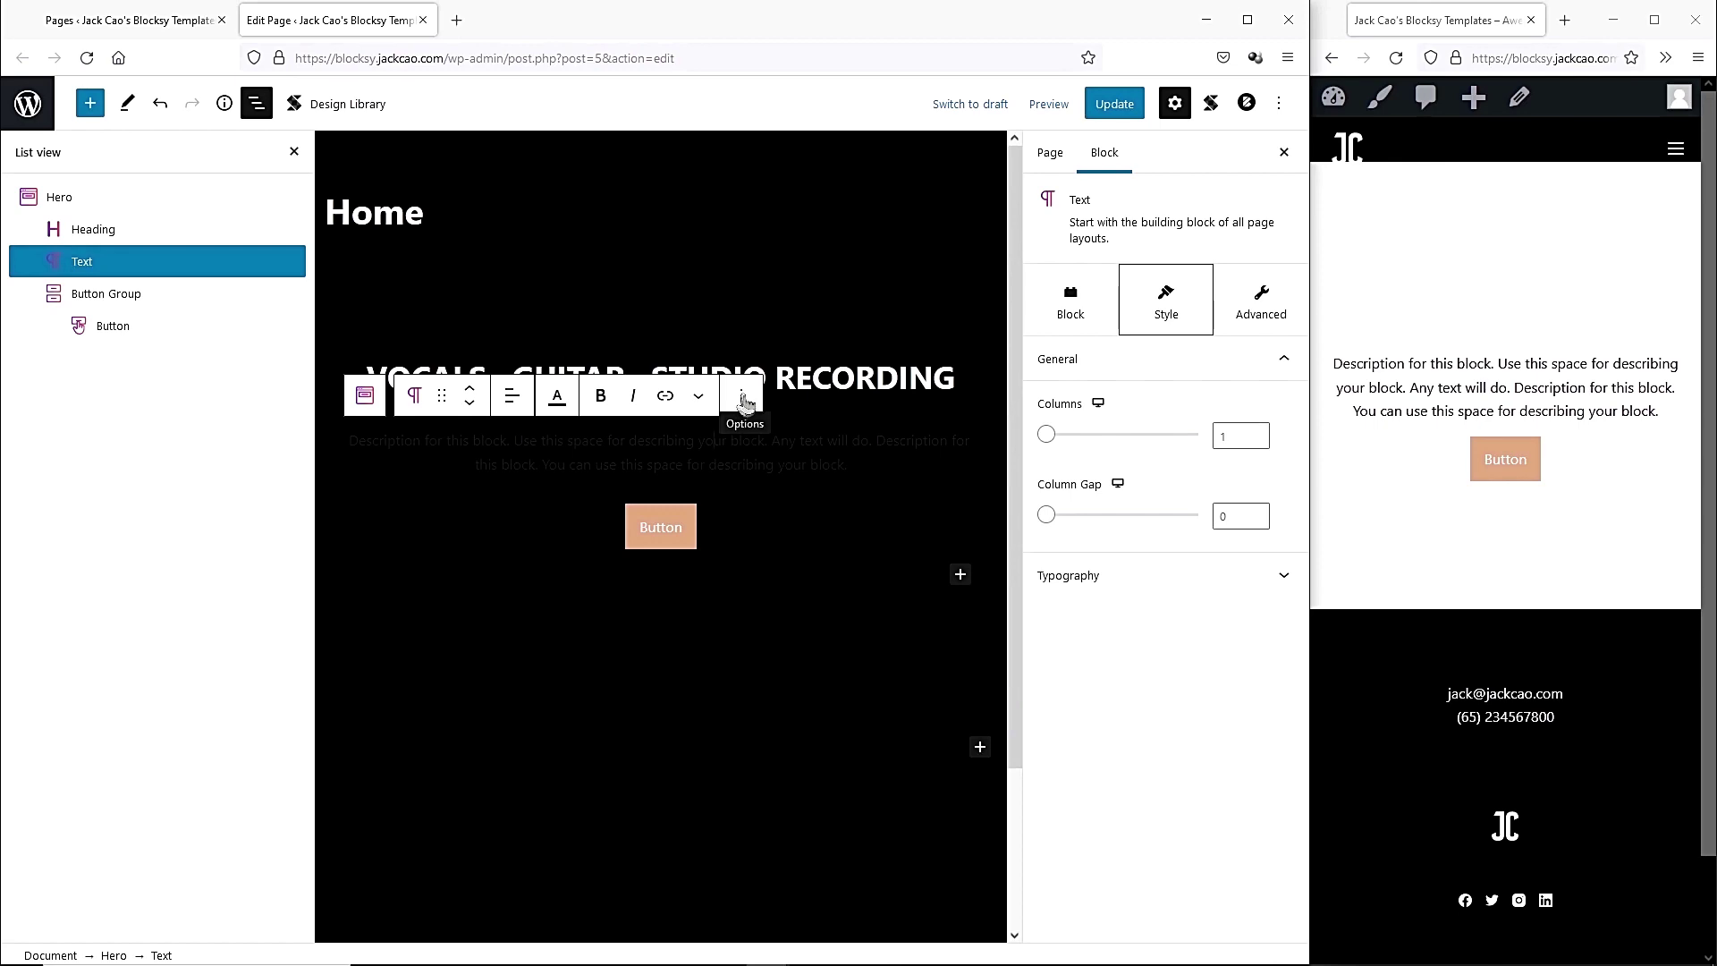
click(744, 397)
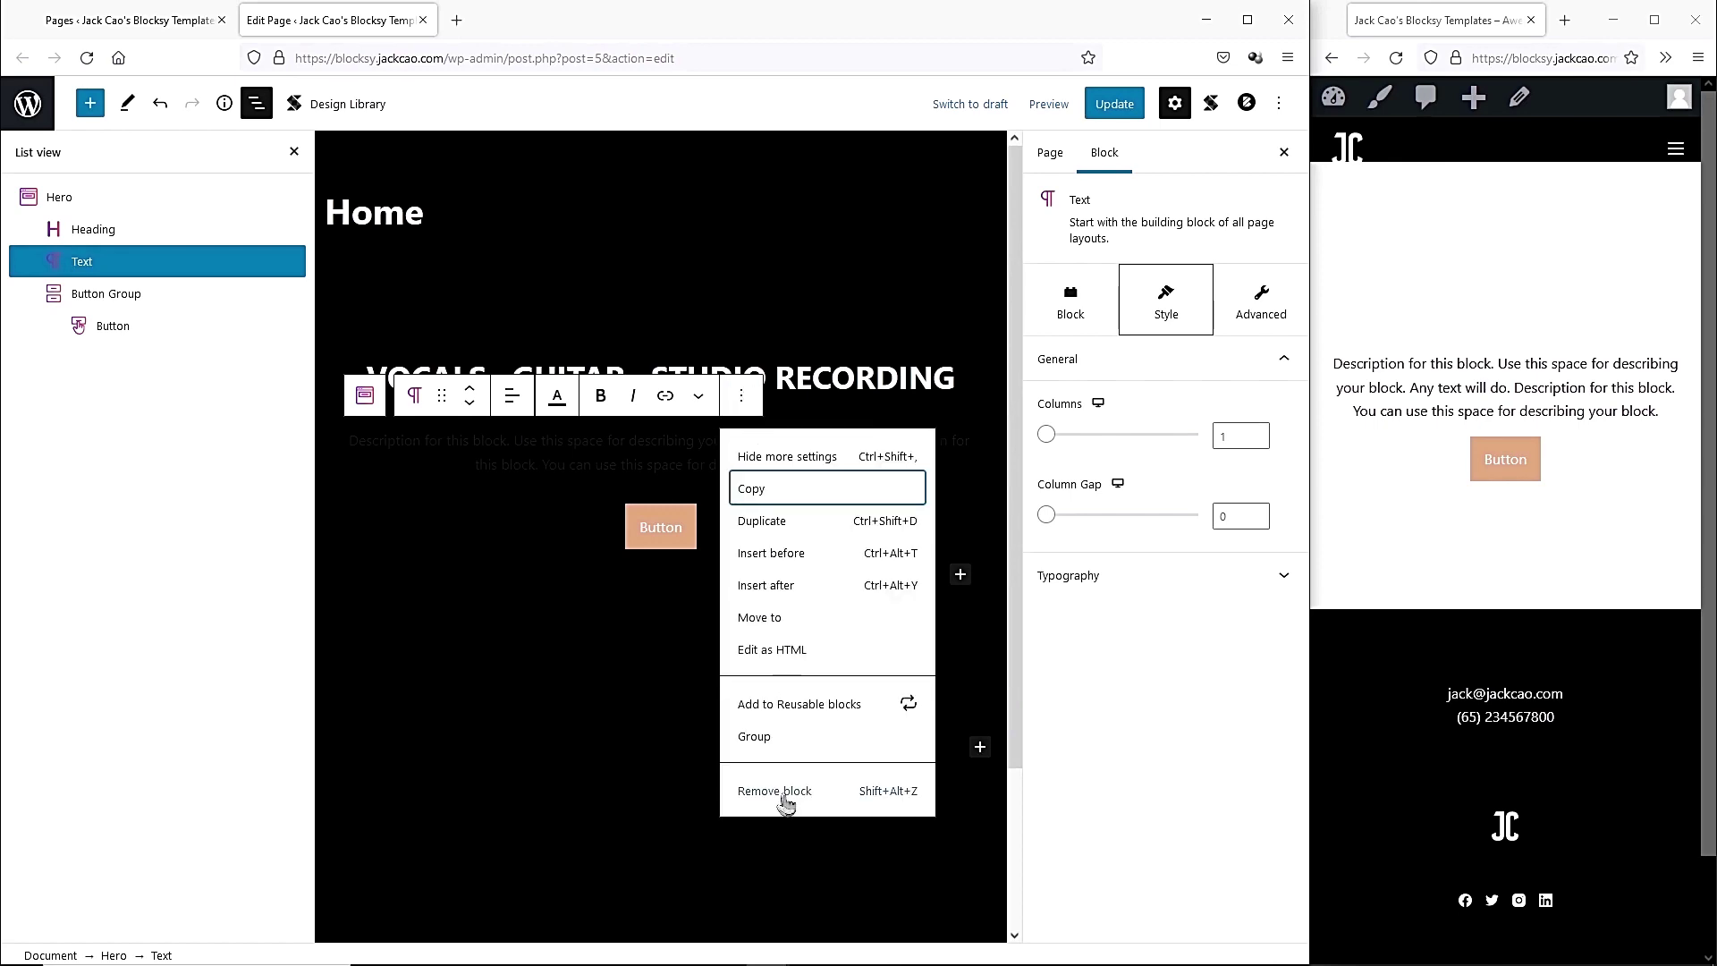
click(784, 793)
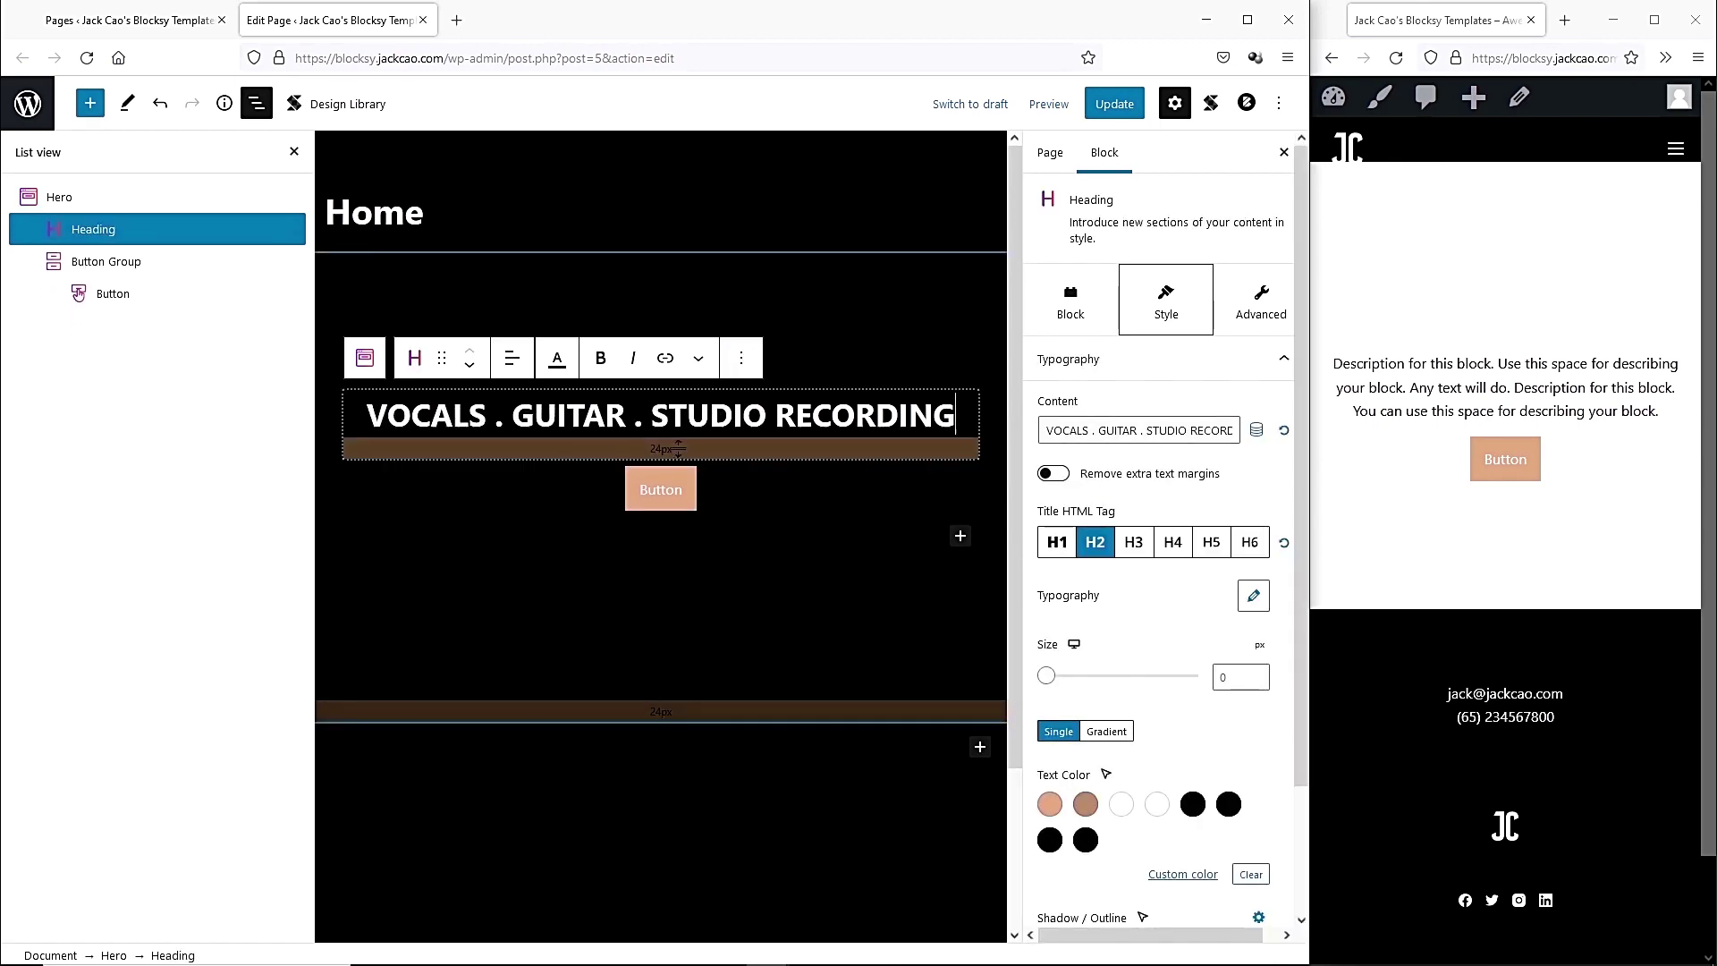
Make the Hero button Ghost style and relabel it CONTACT ME.
click(660, 489)
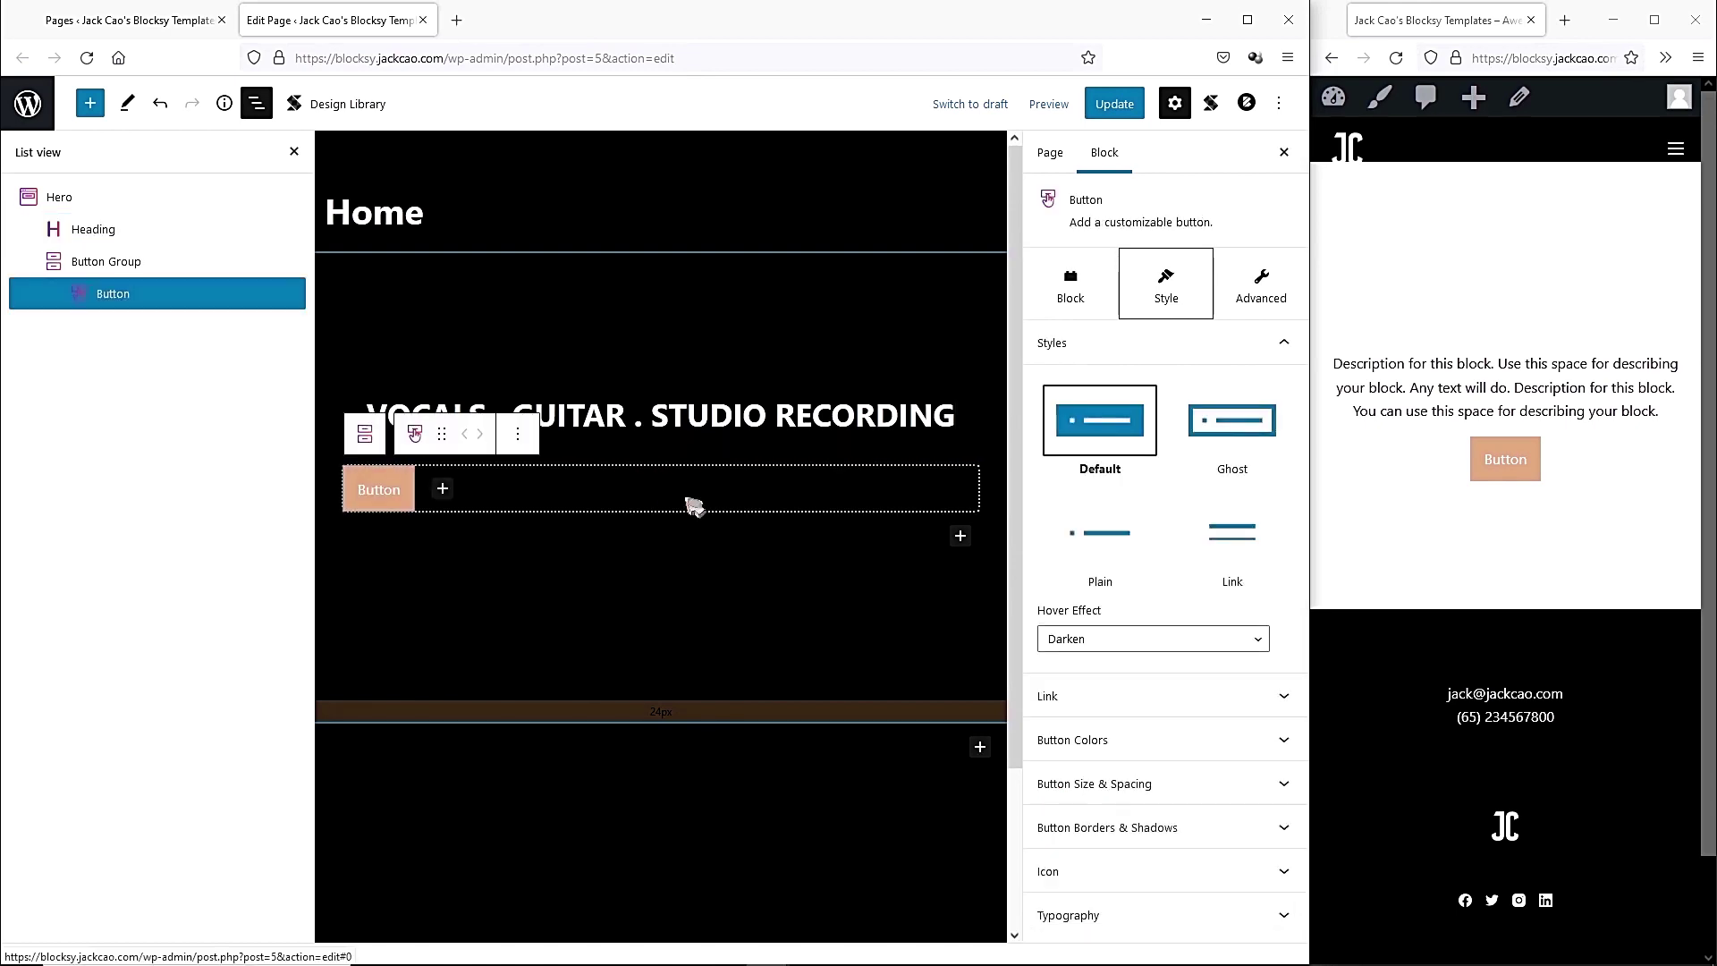
click(1238, 447)
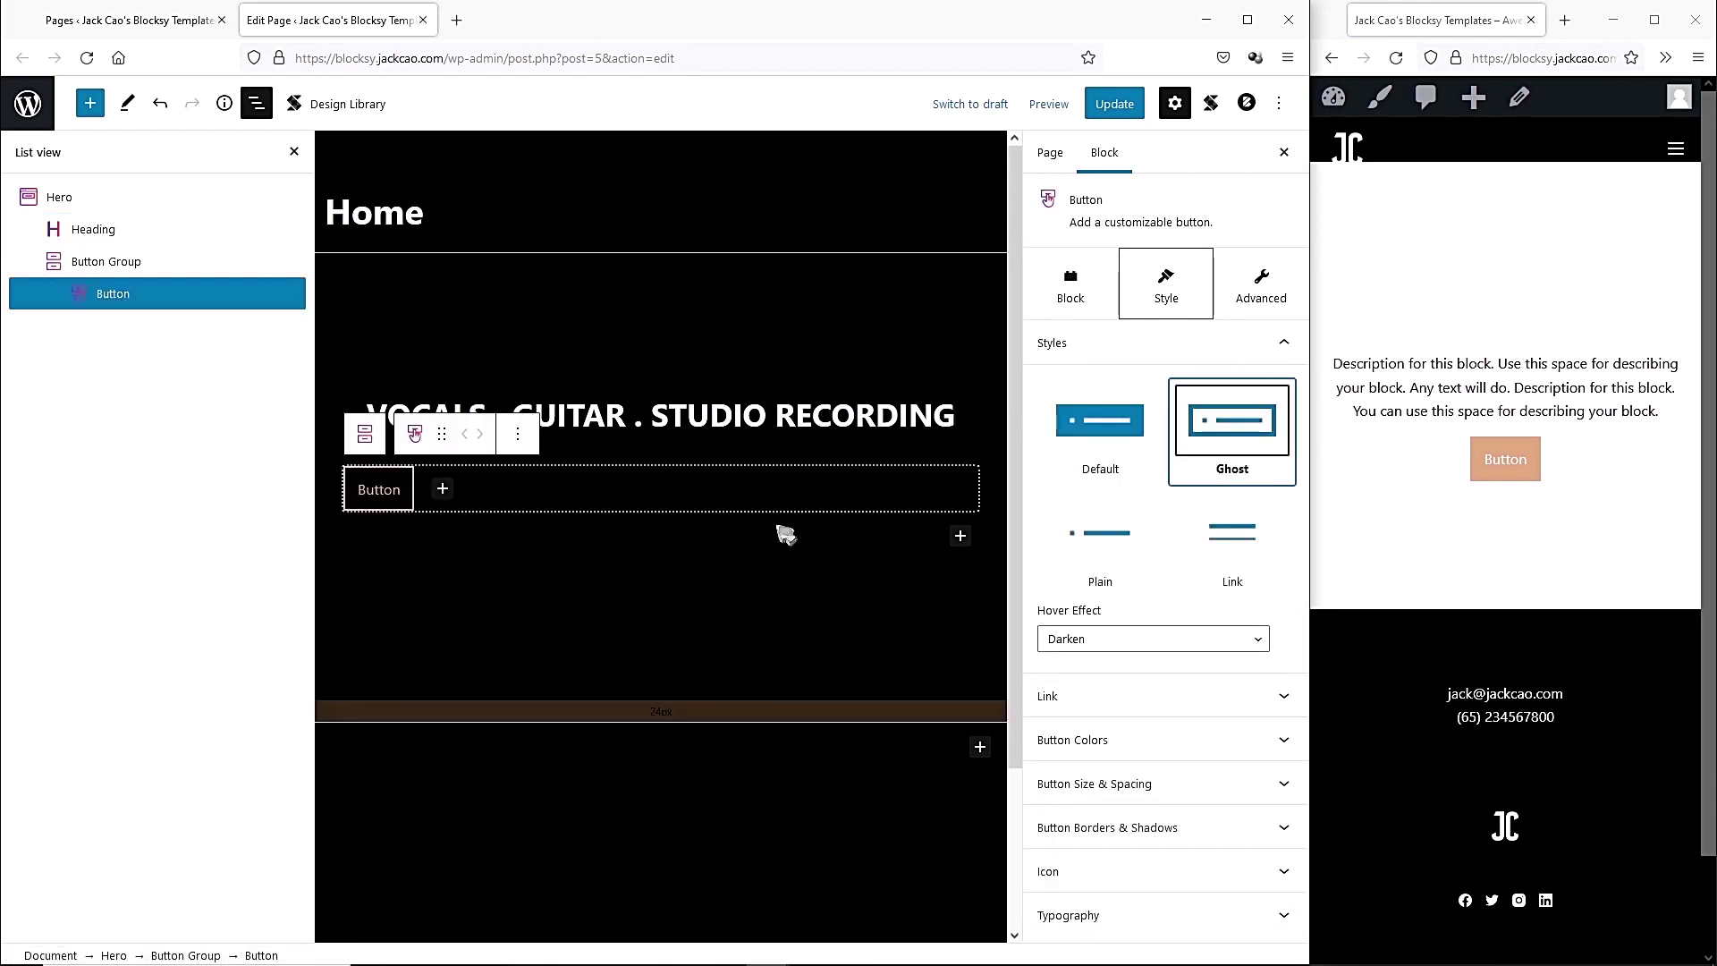
click(689, 579)
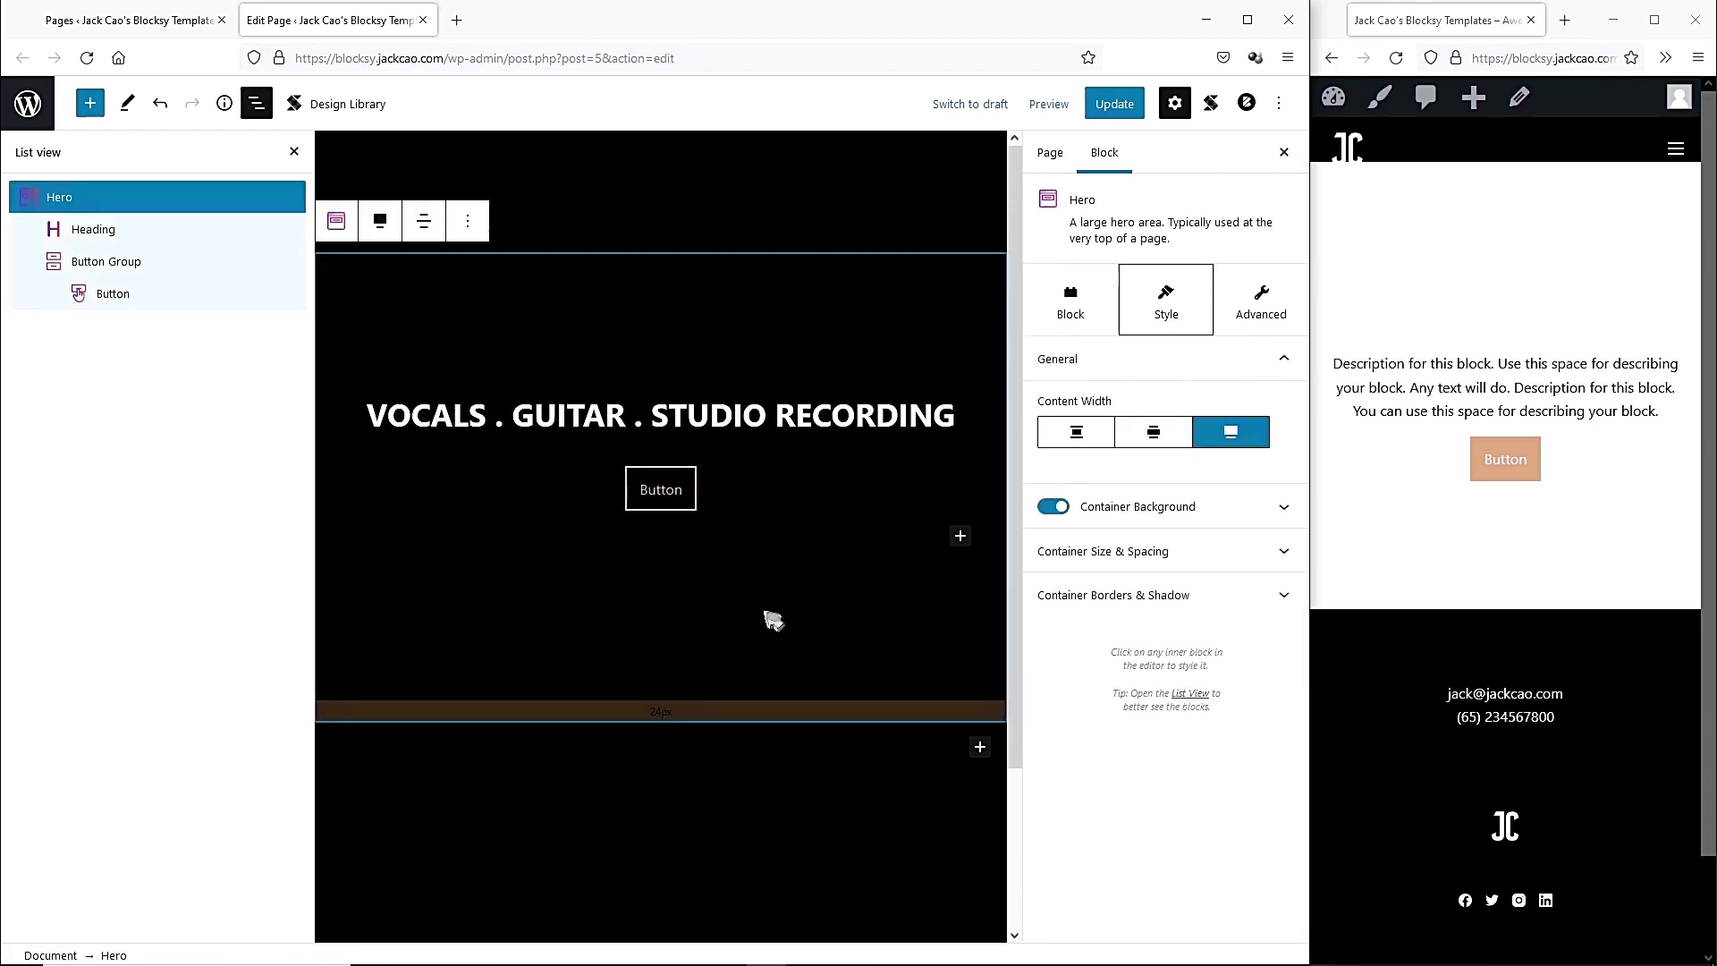
click(660, 489)
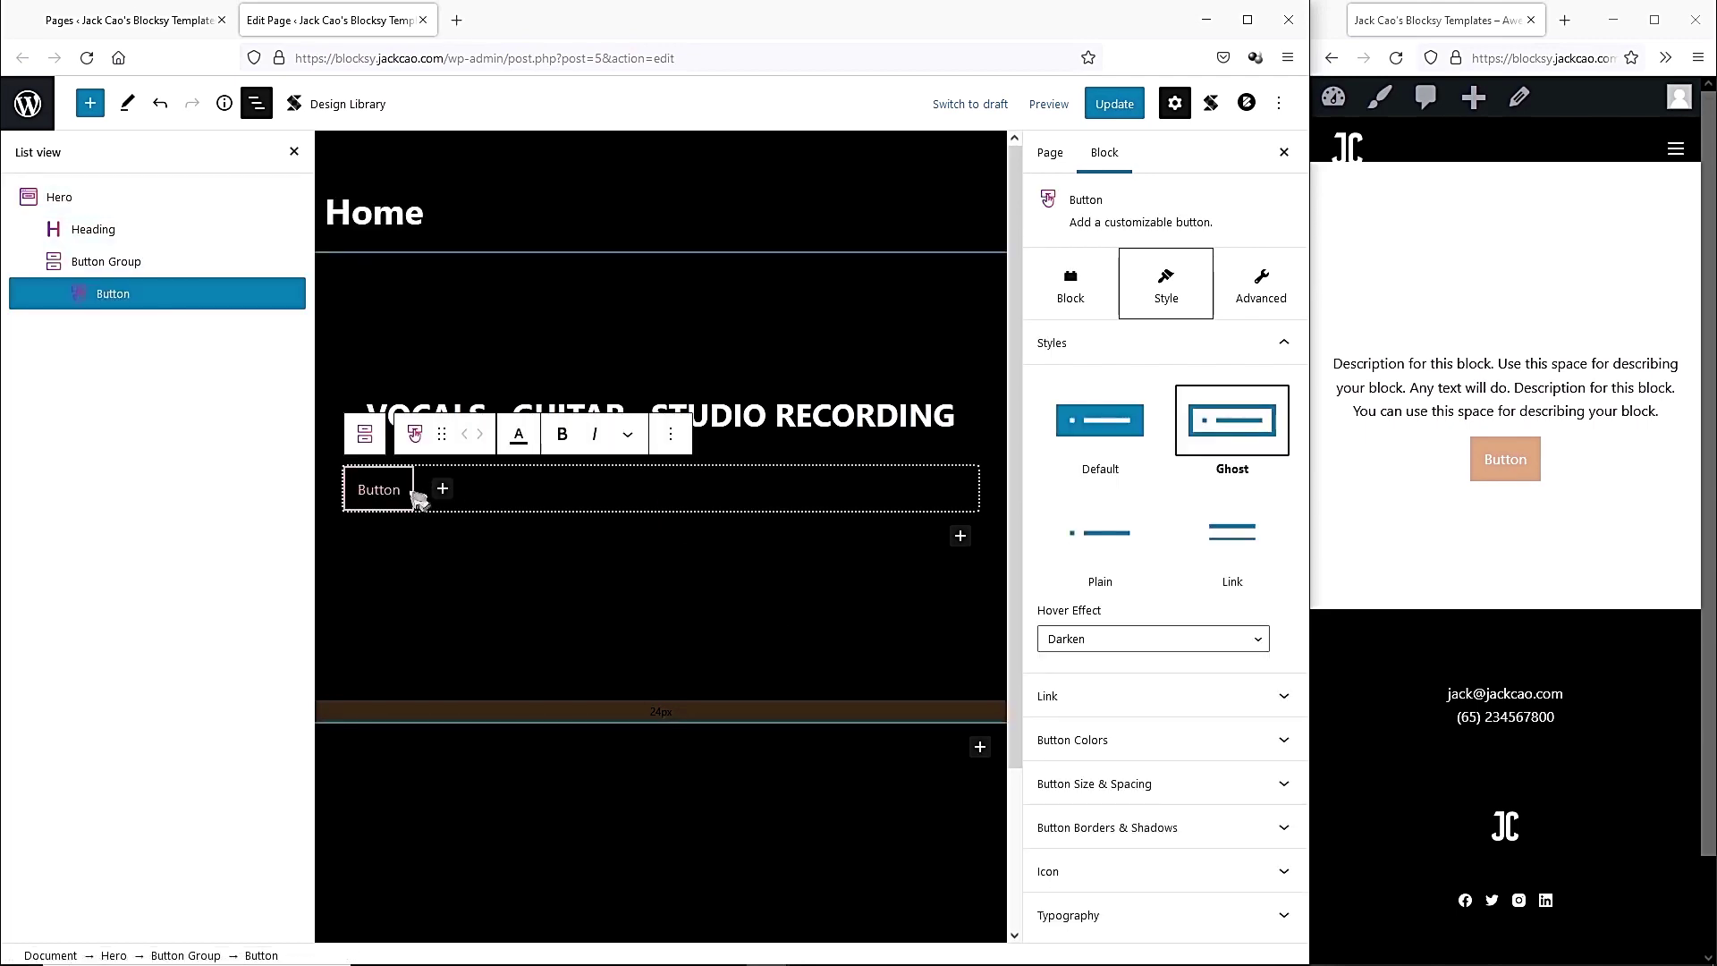
text(CONTACT MEn)
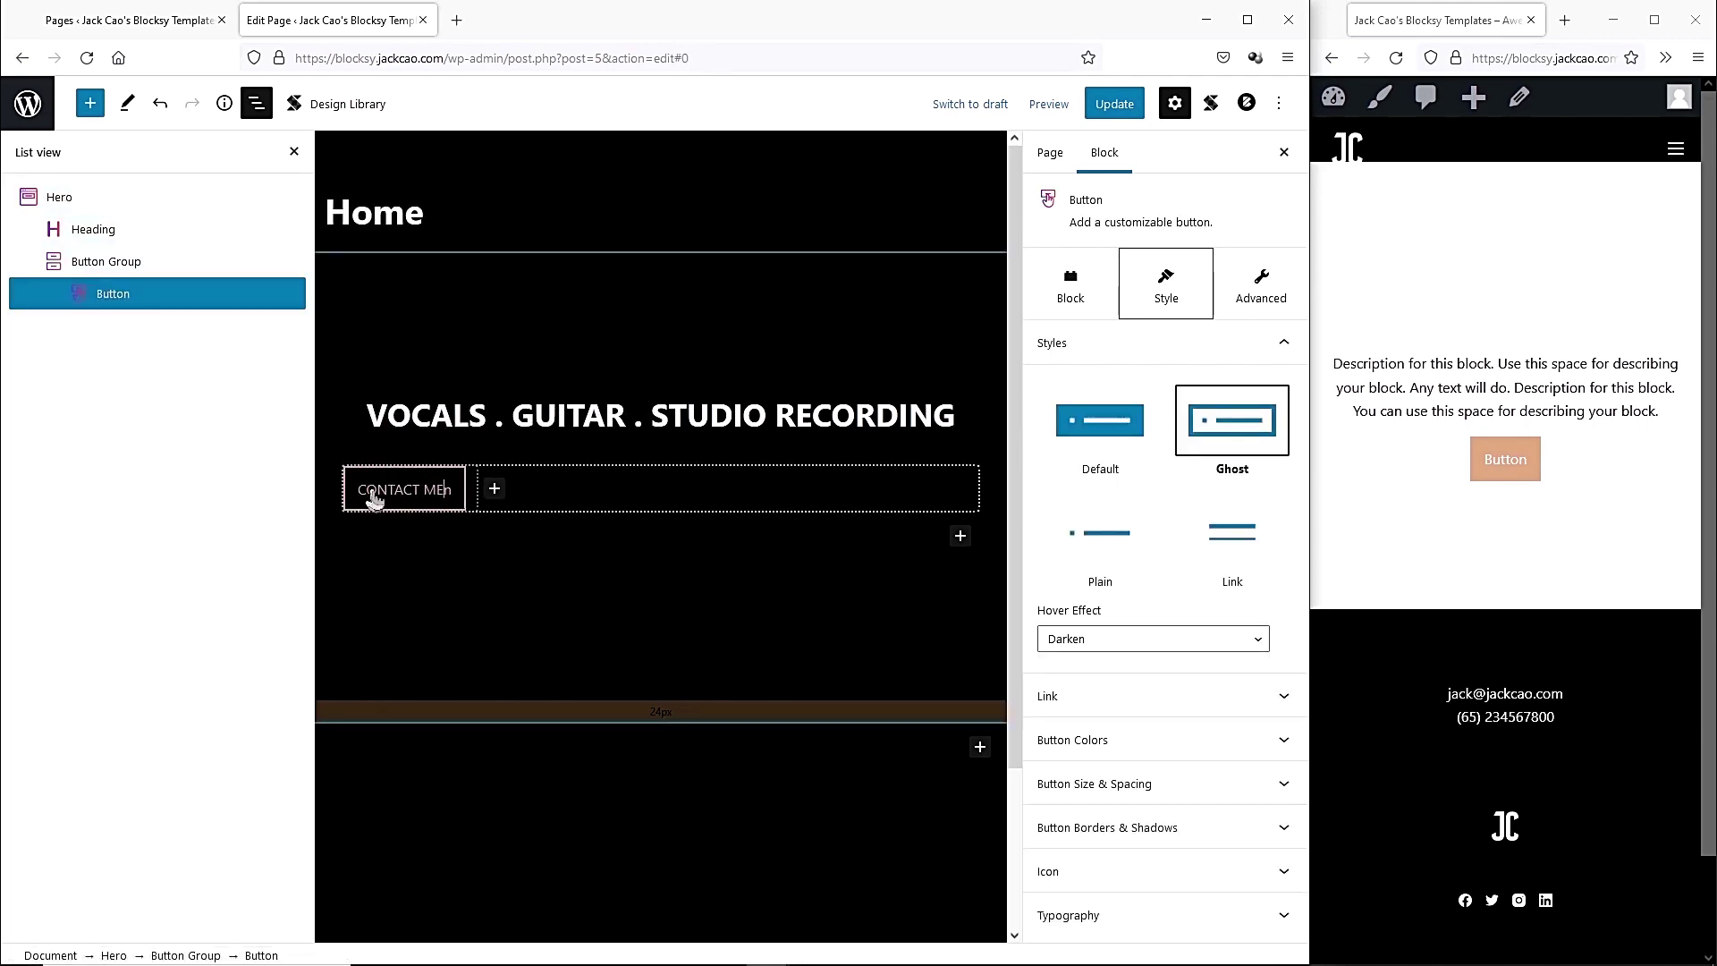
click(569, 570)
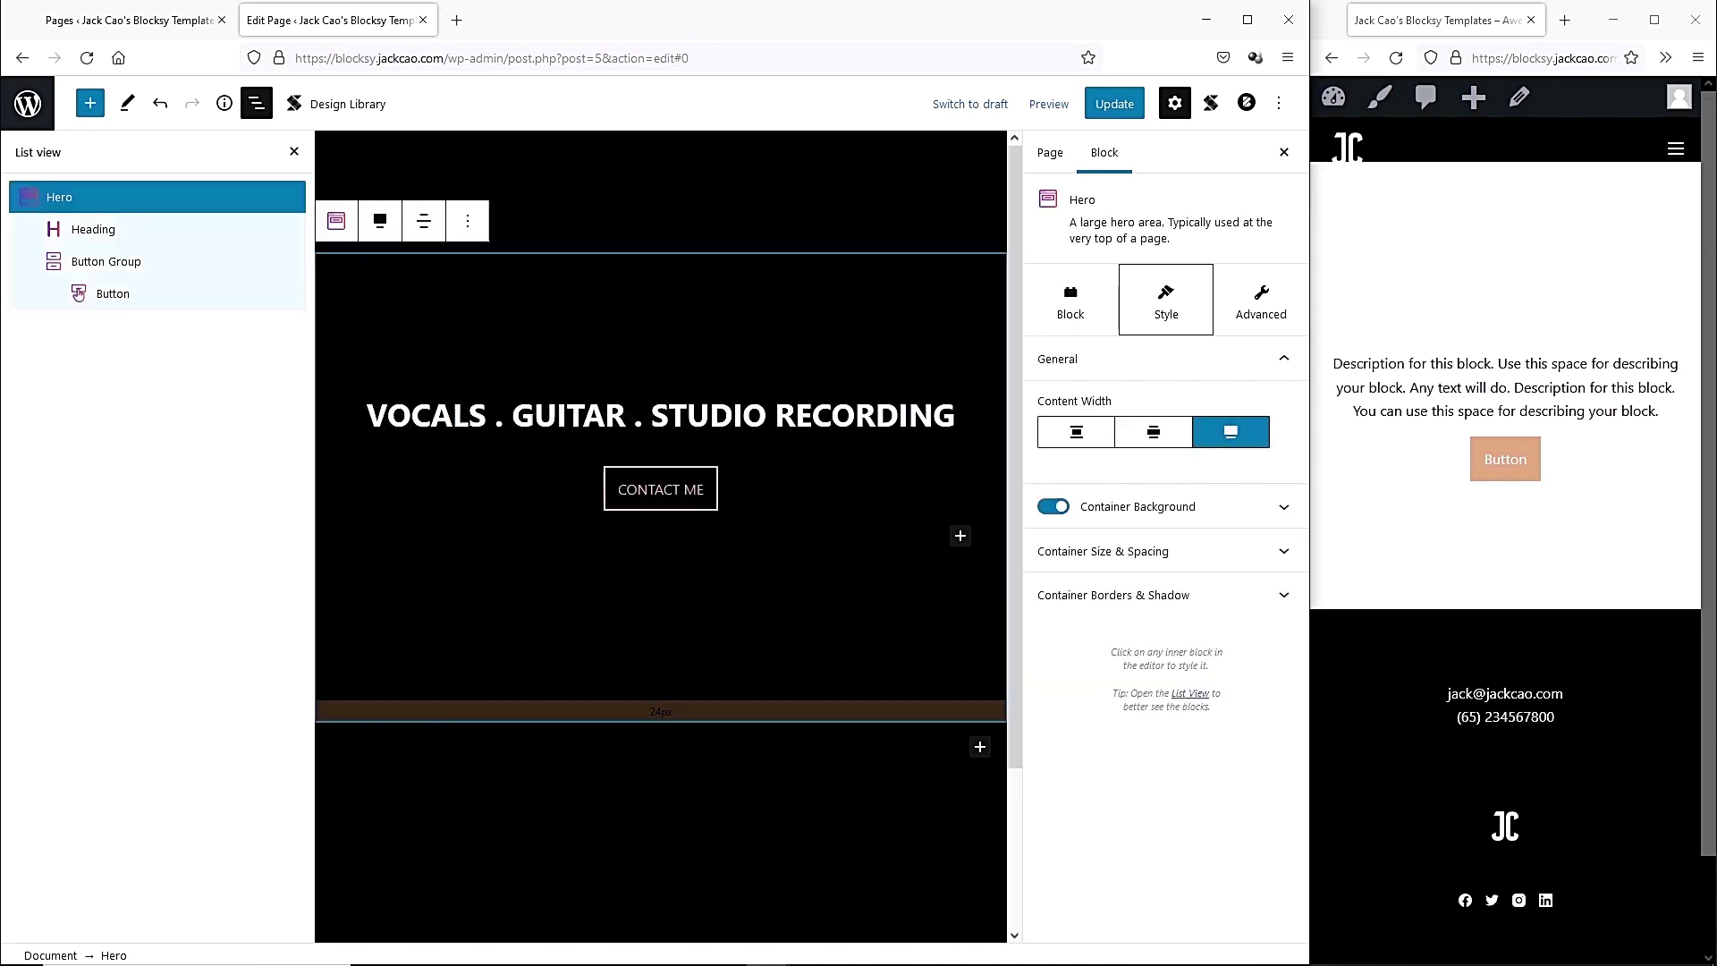
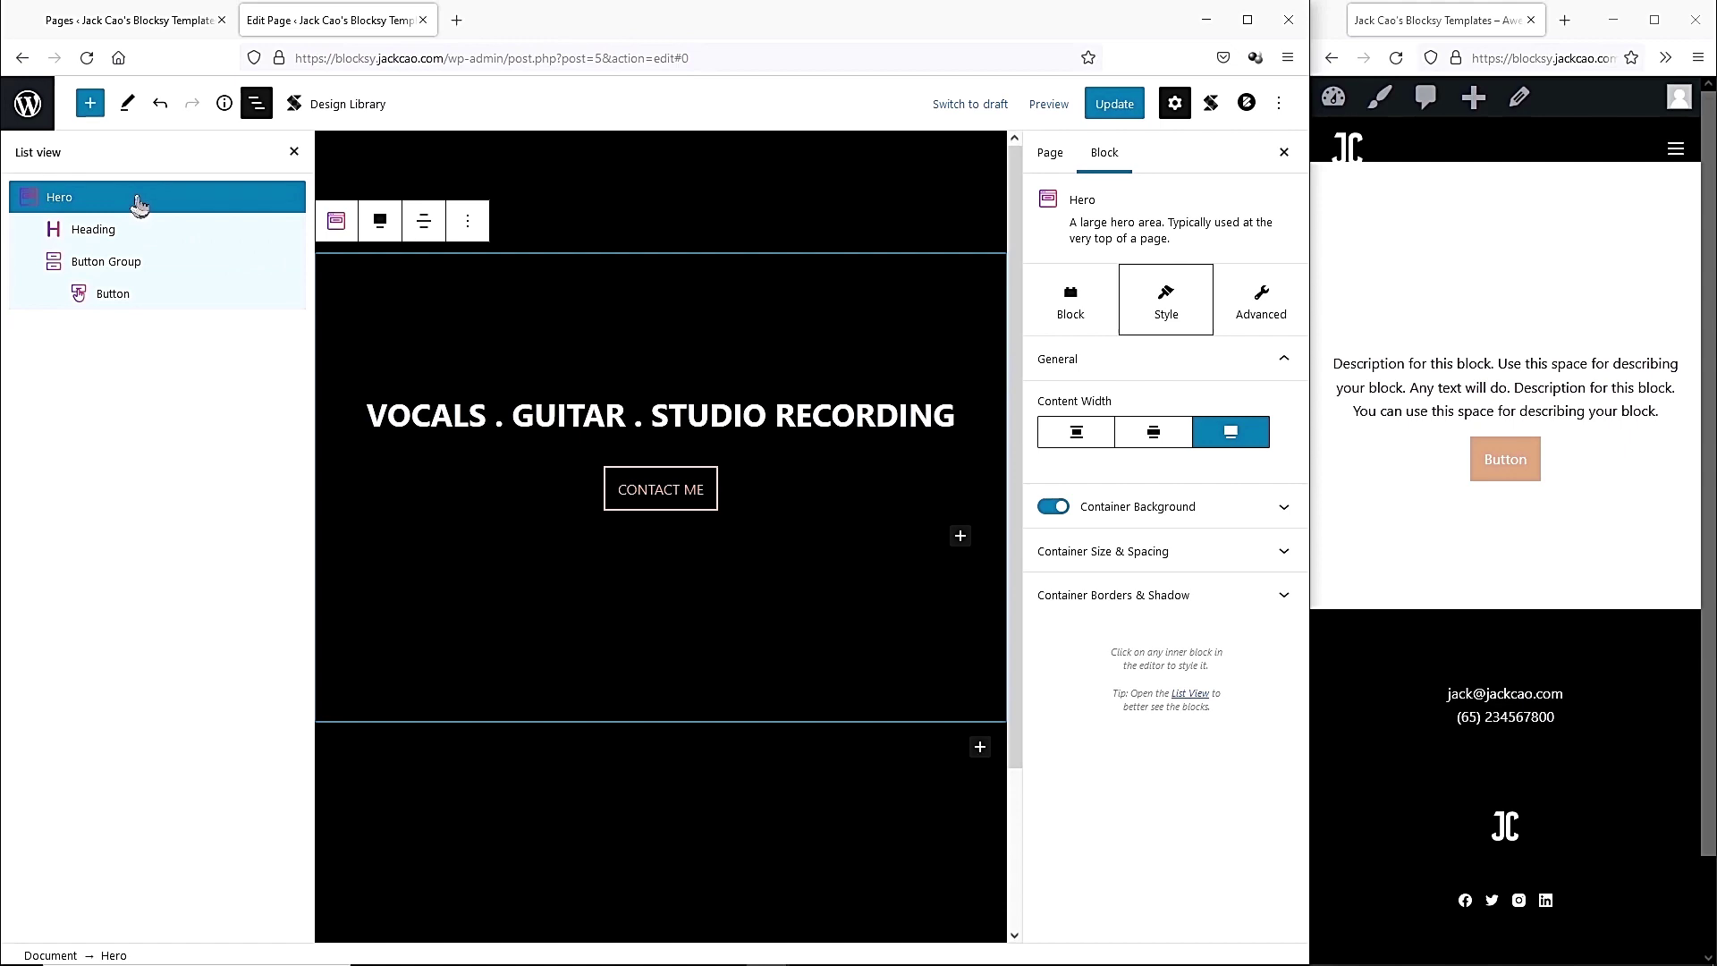
Upload '4- Personal Portfolio Website Video.webm' as the Hero's container background video and update the page.
click(136, 198)
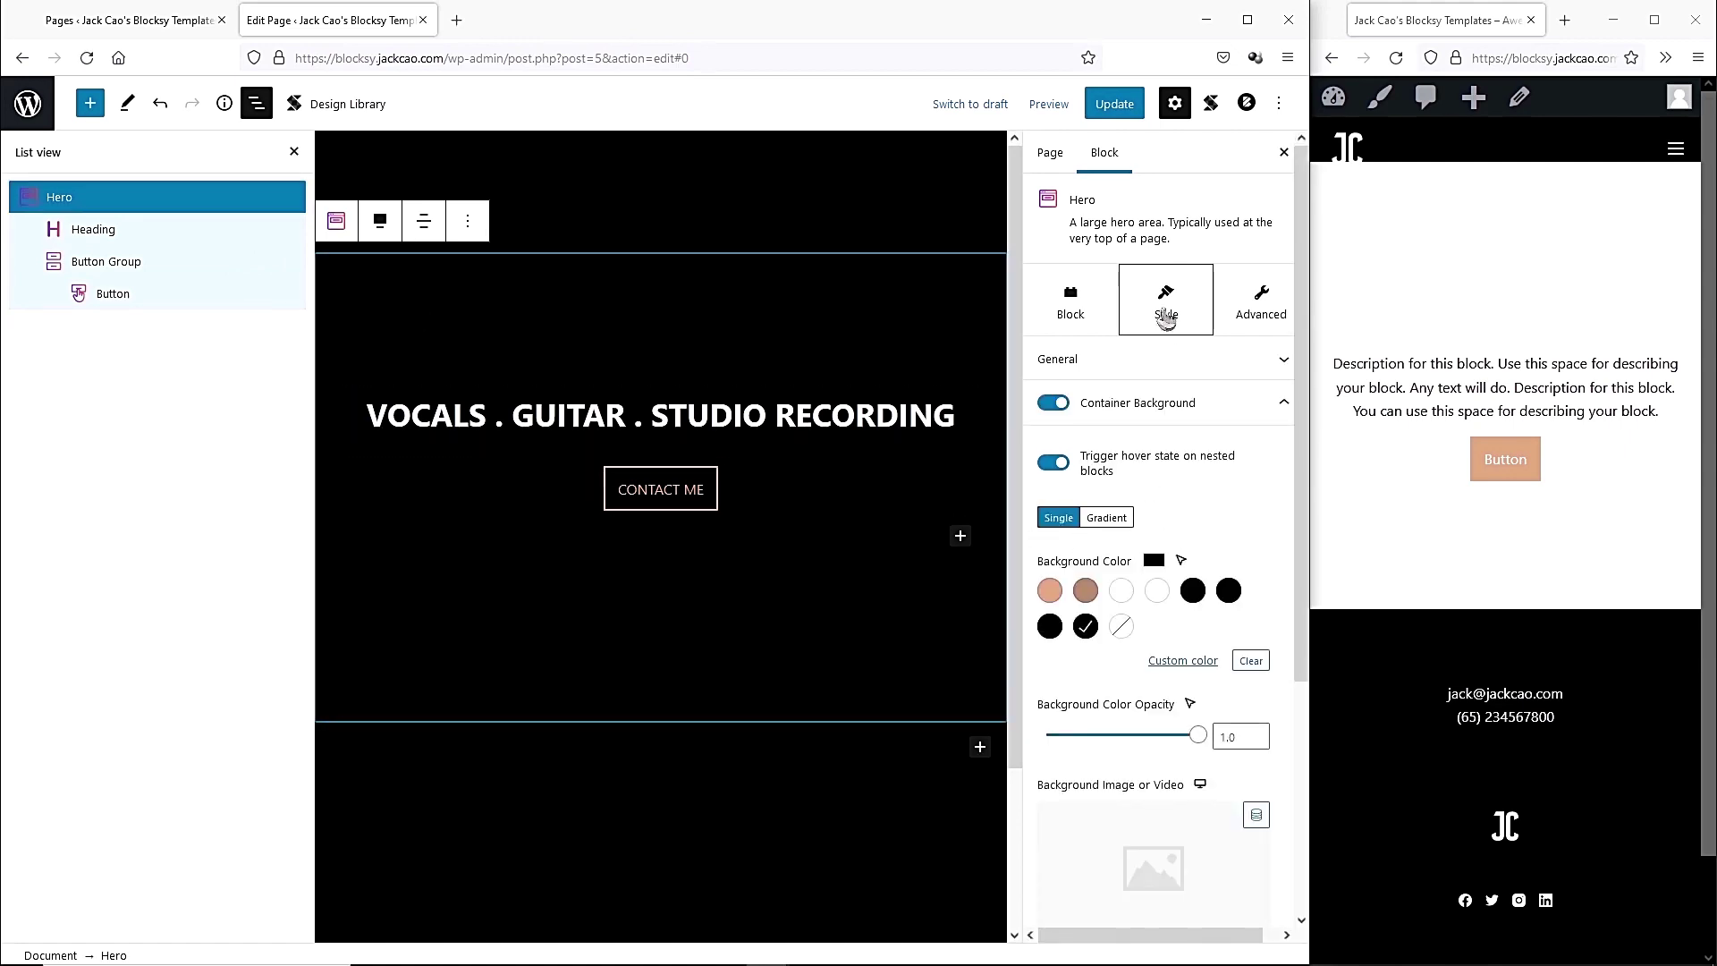
scroll(1177, 590, down, 3)
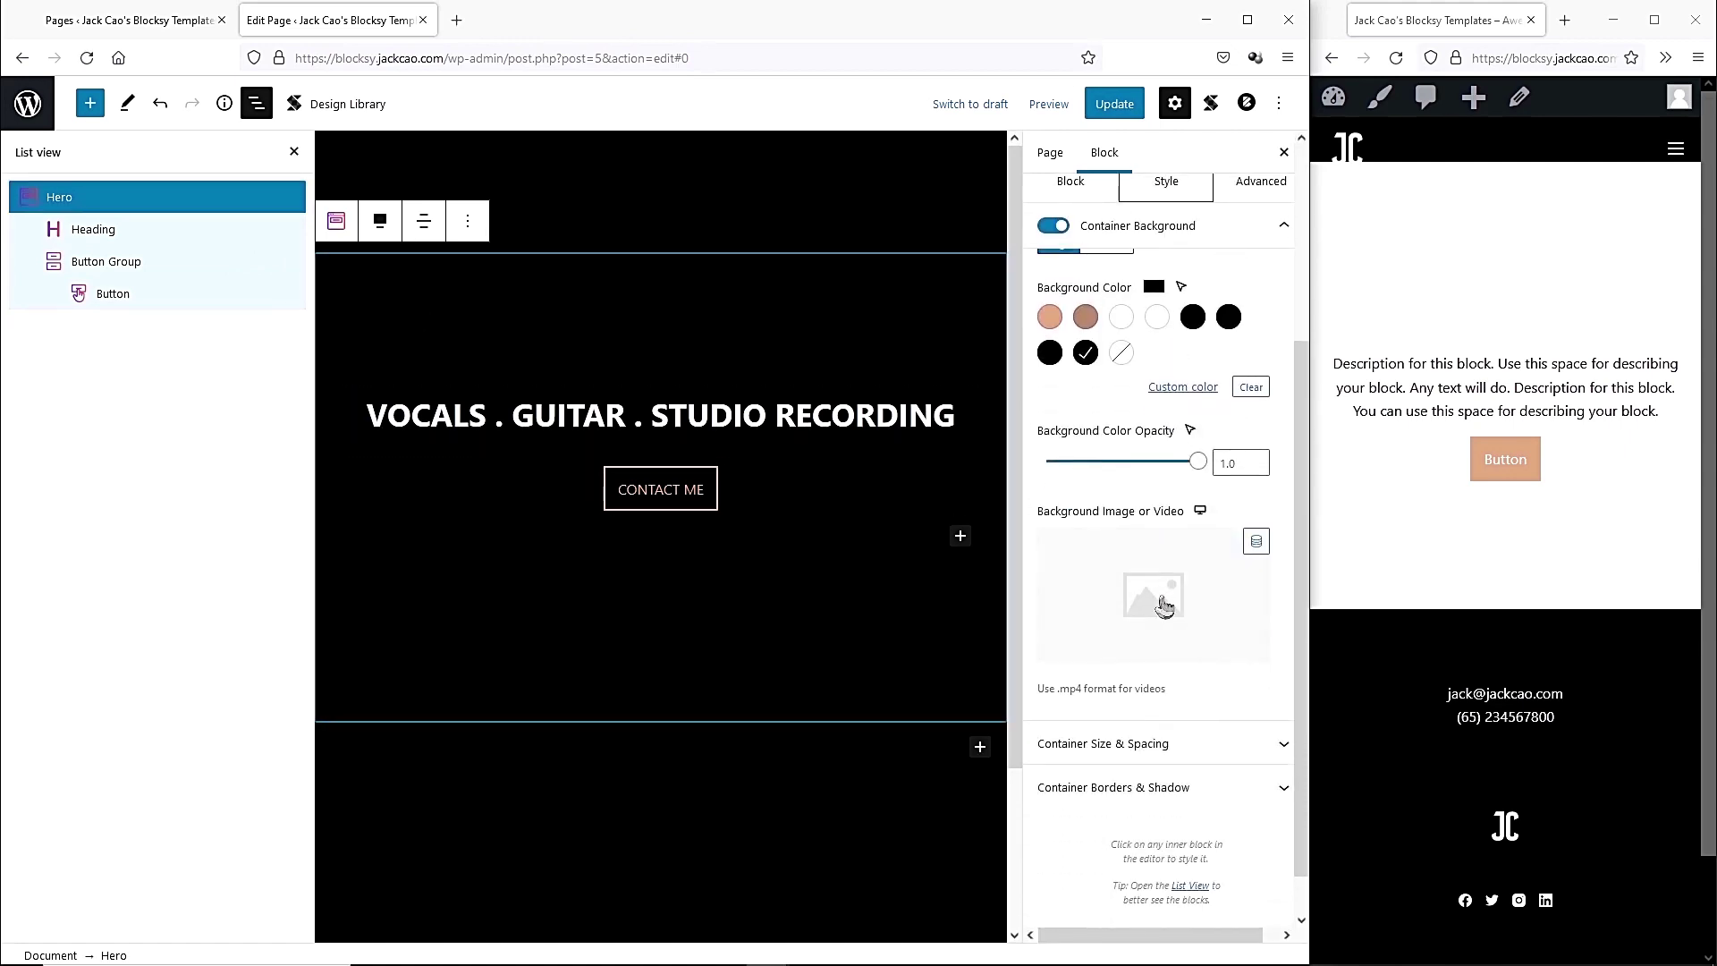
click(1153, 594)
click(76, 167)
click(657, 490)
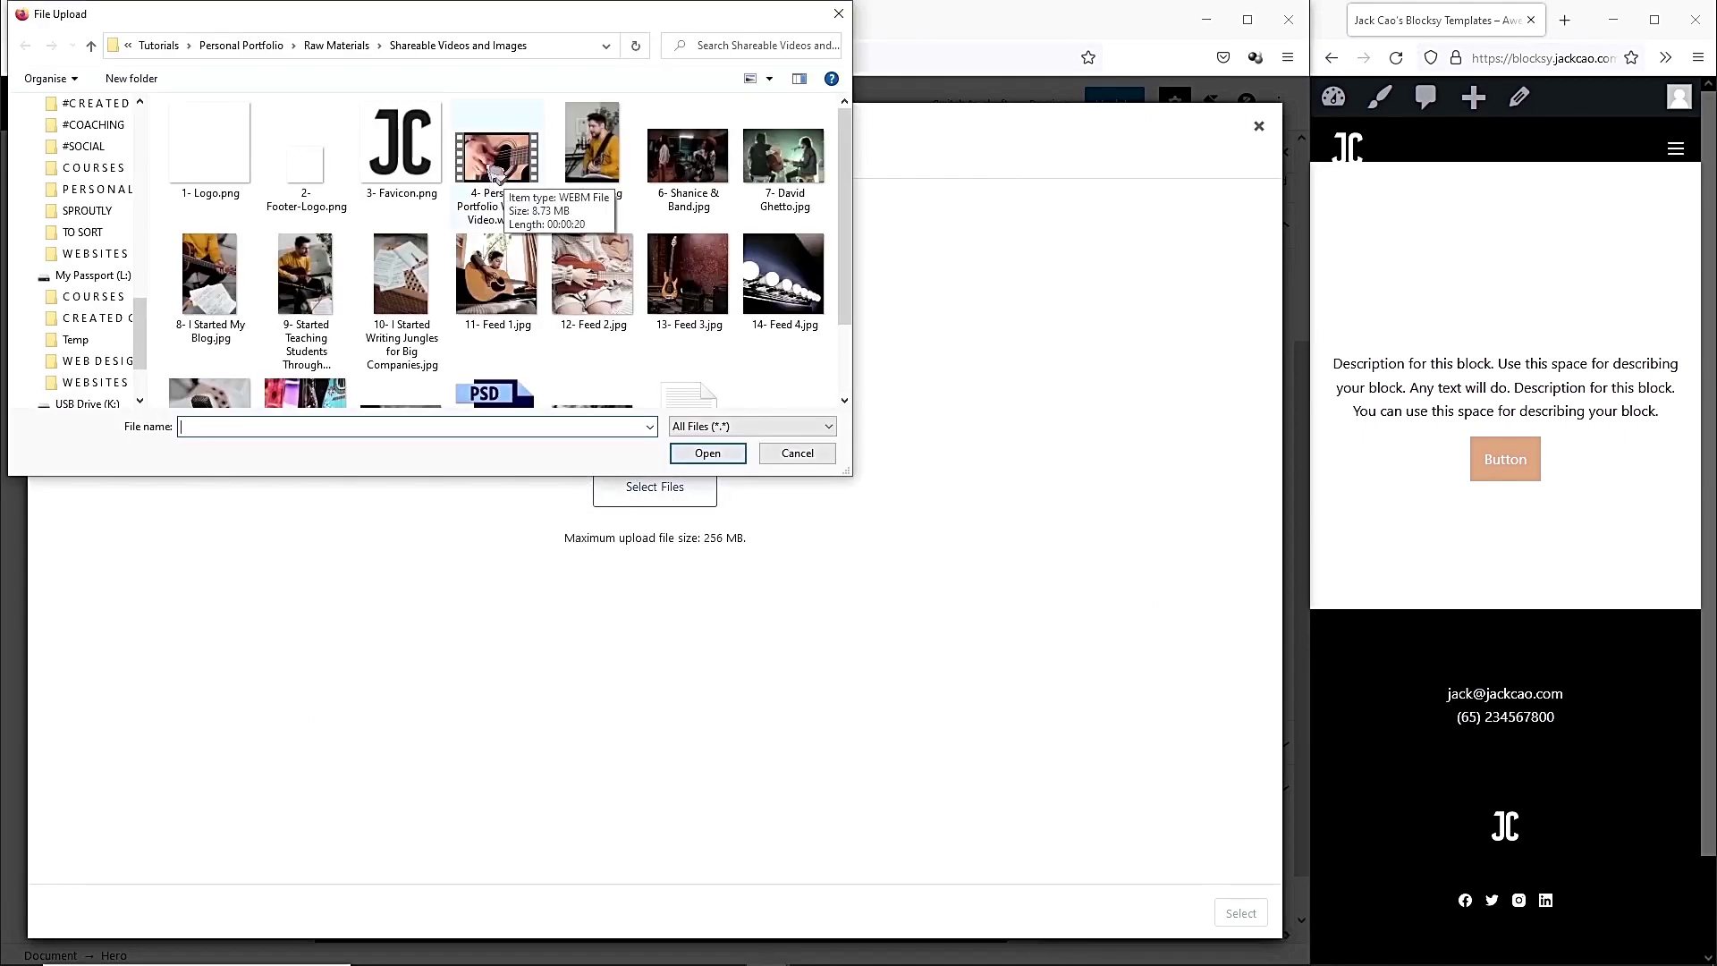
click(497, 173)
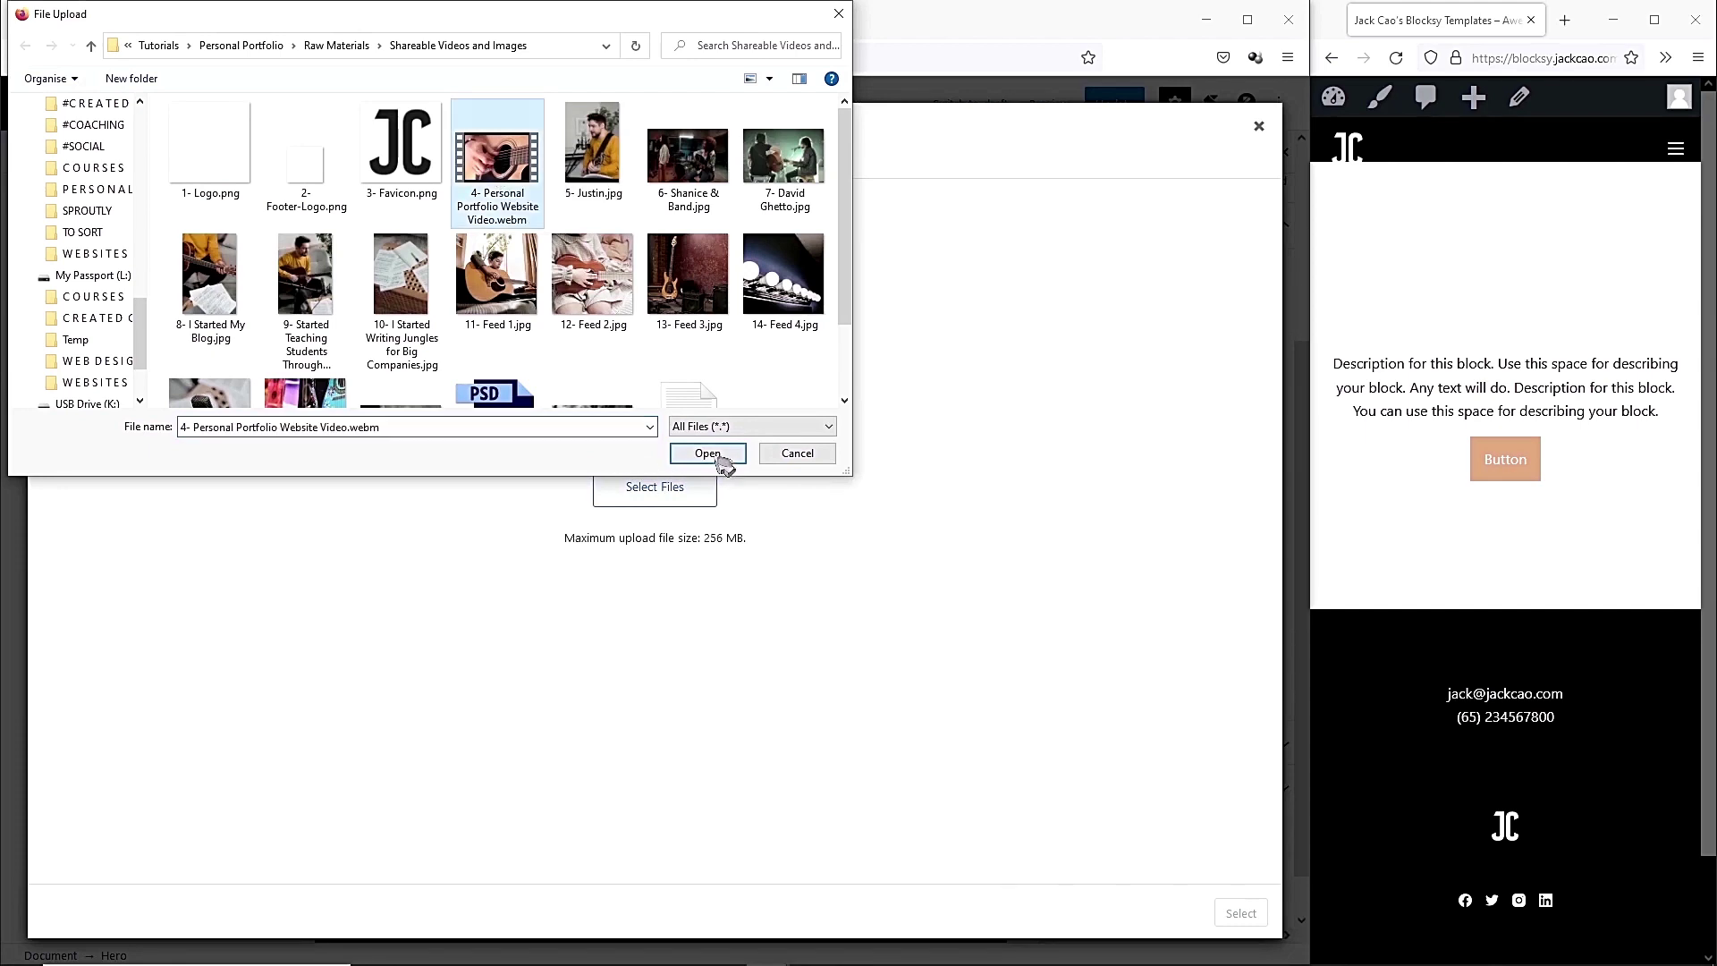
click(707, 455)
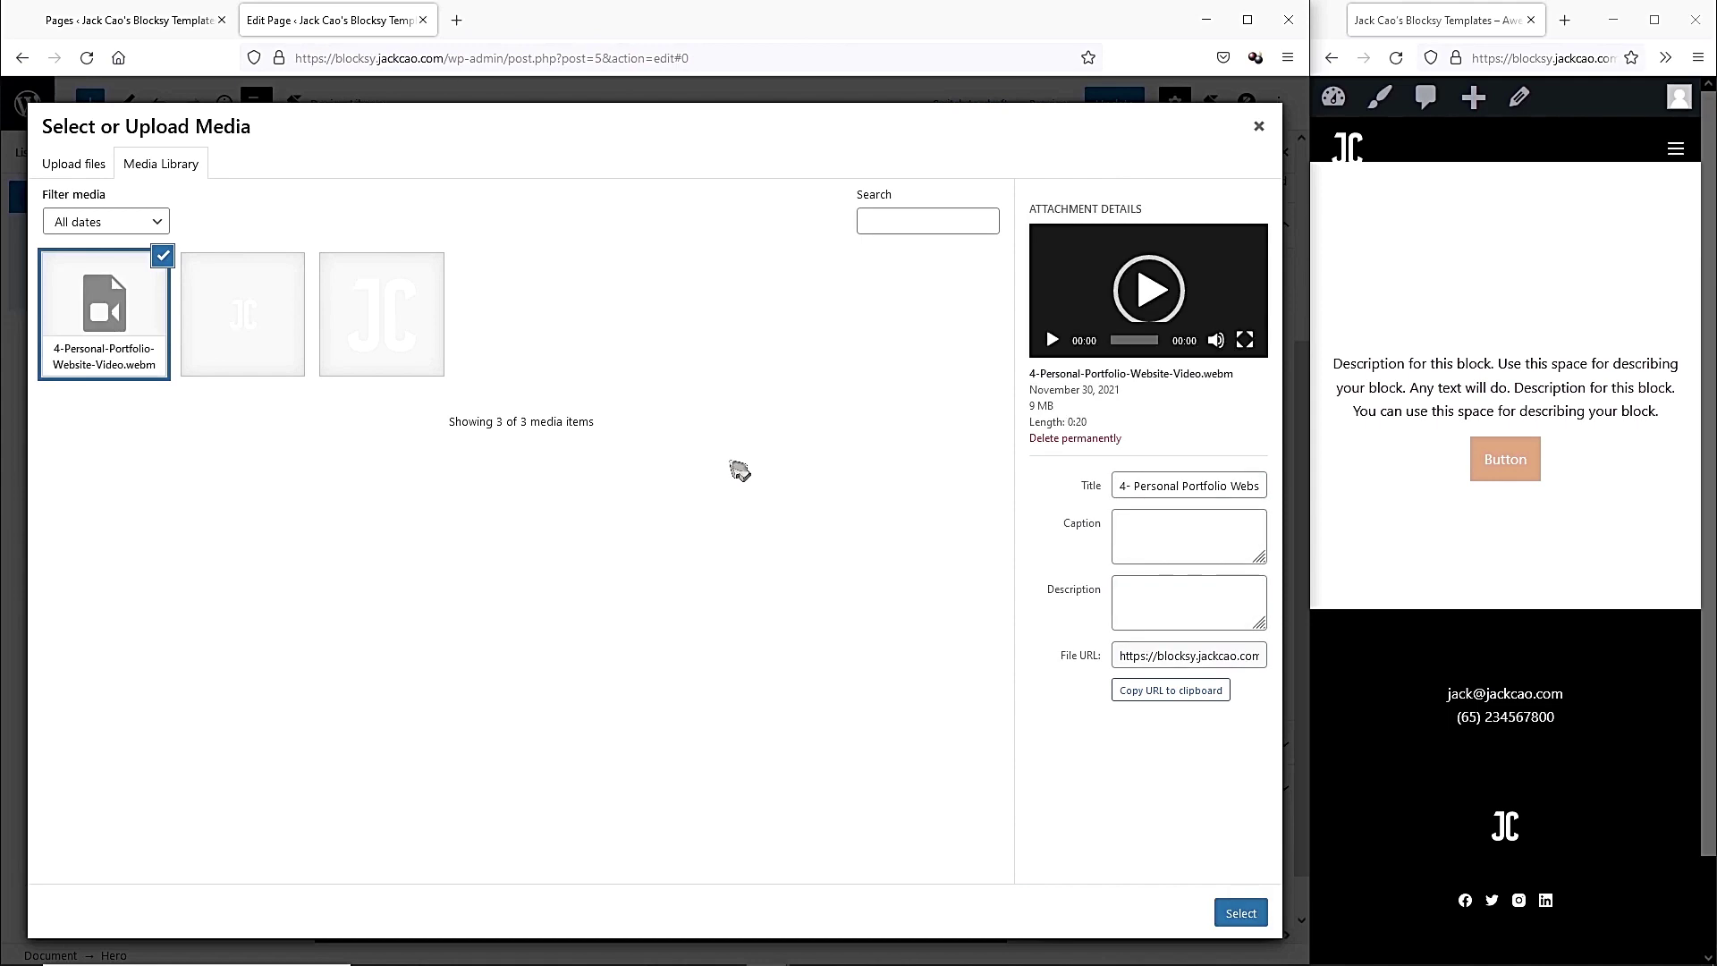
click(1240, 913)
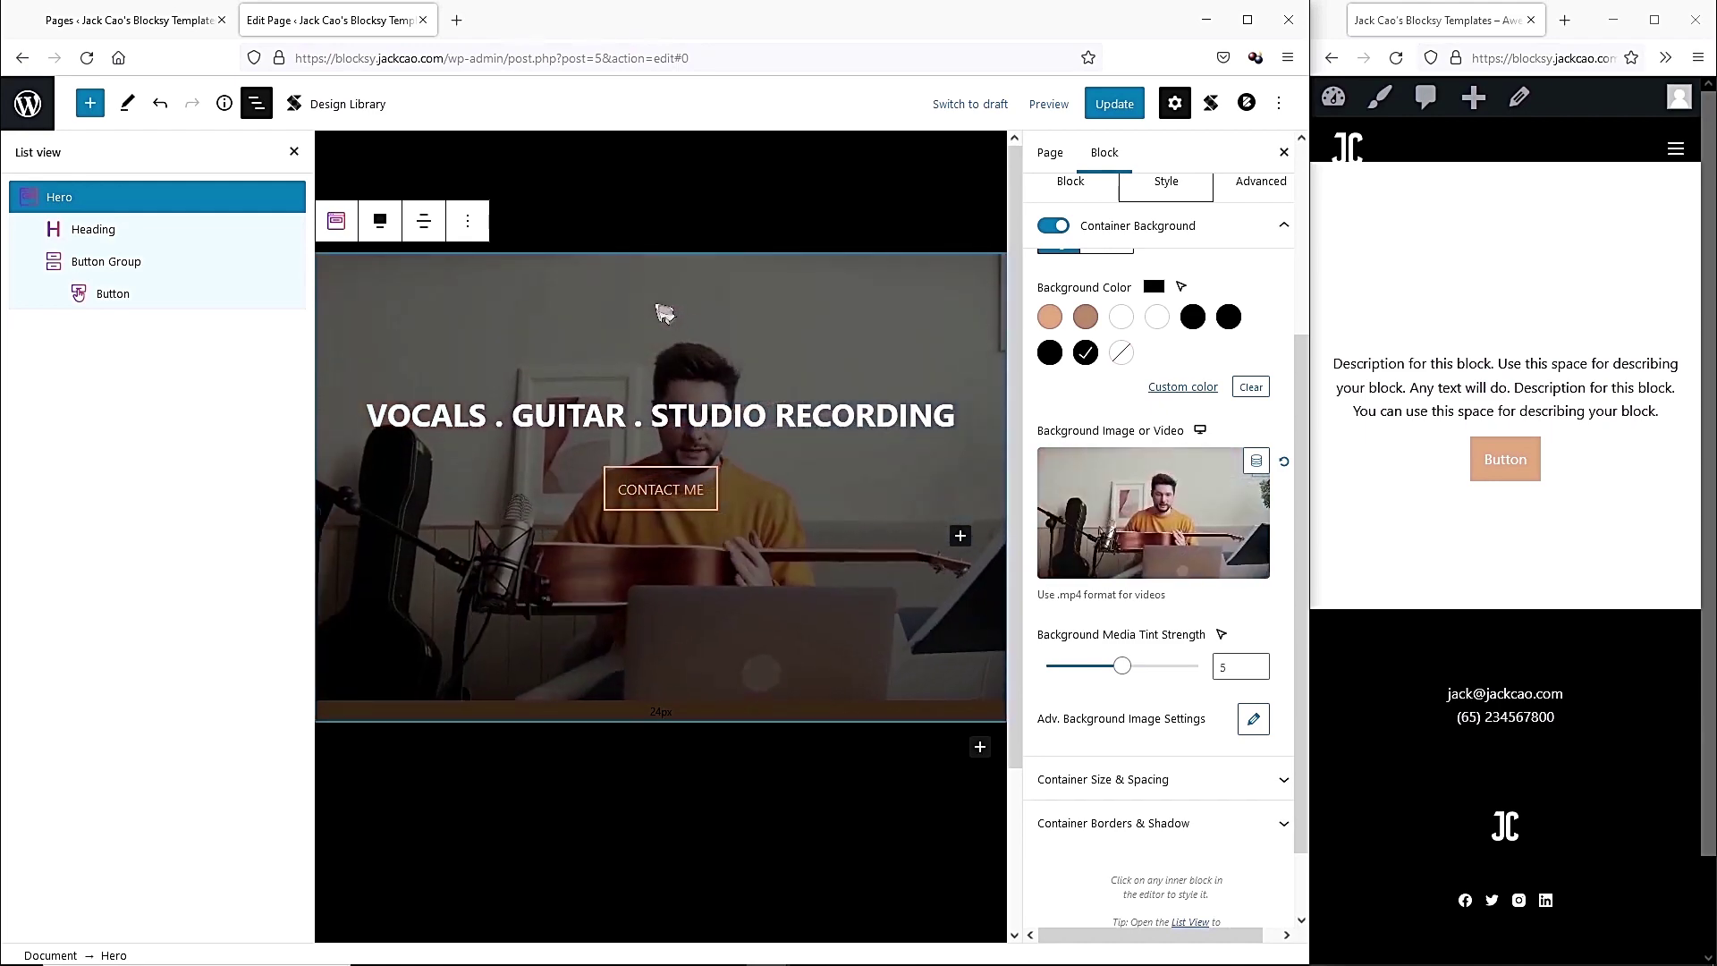
click(1114, 104)
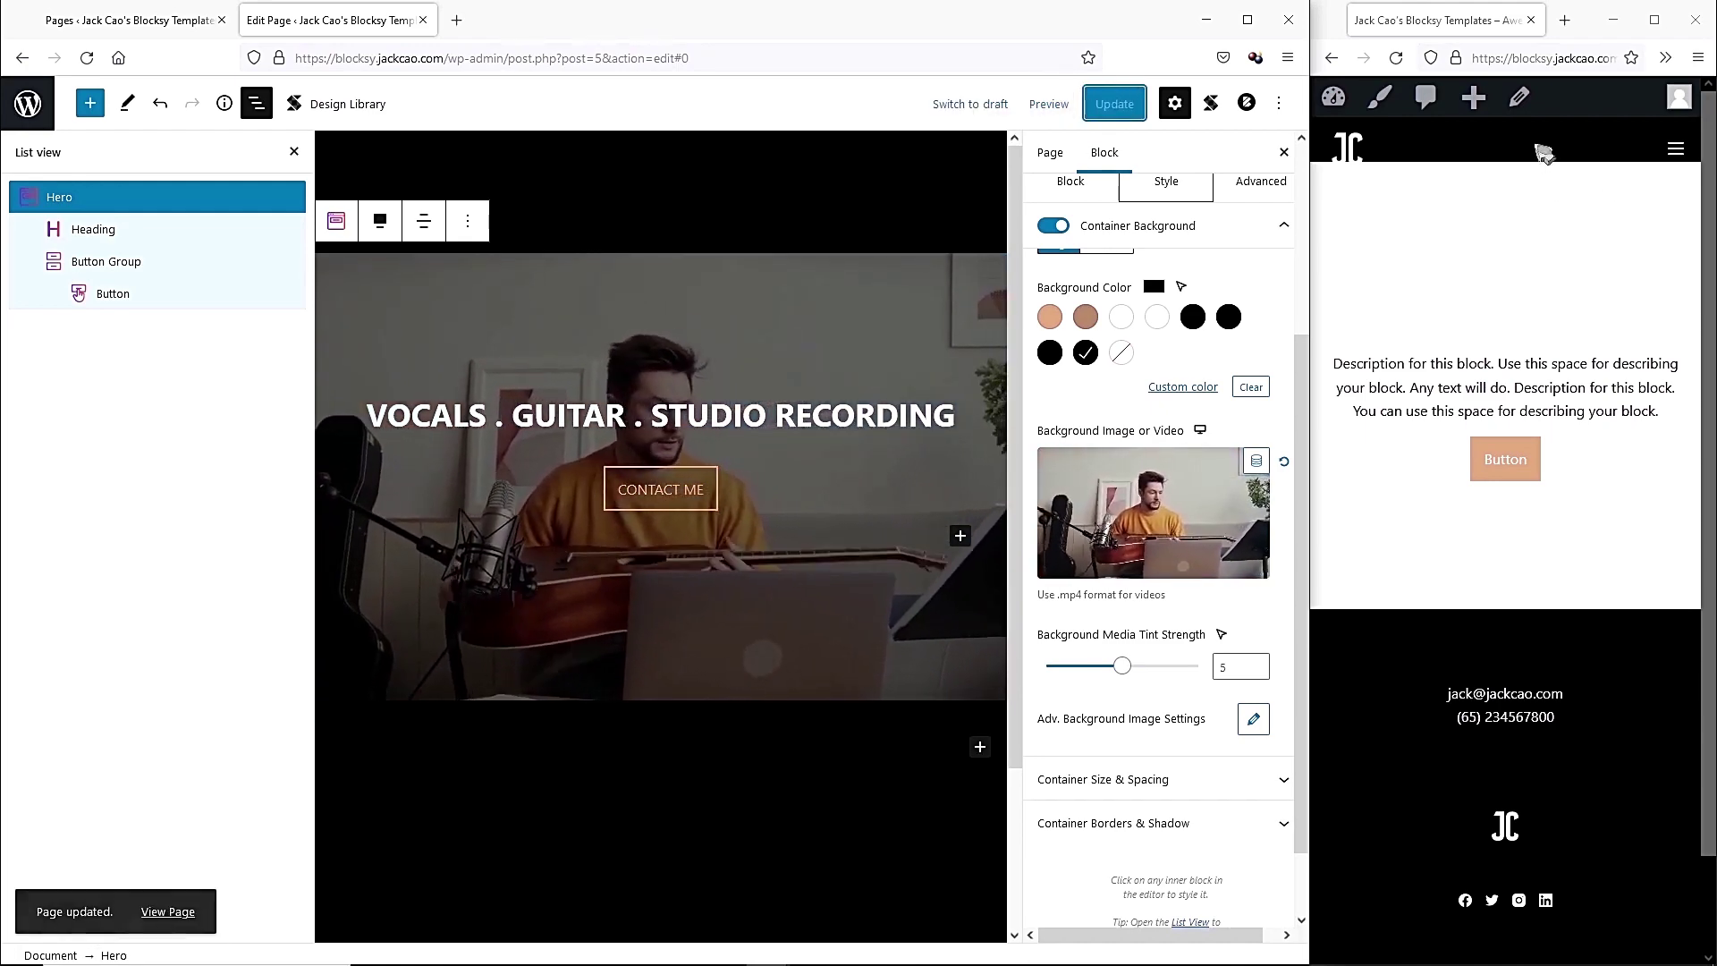
Reload the live site and preview the video hero at desktop and mobile widths.
click(1395, 58)
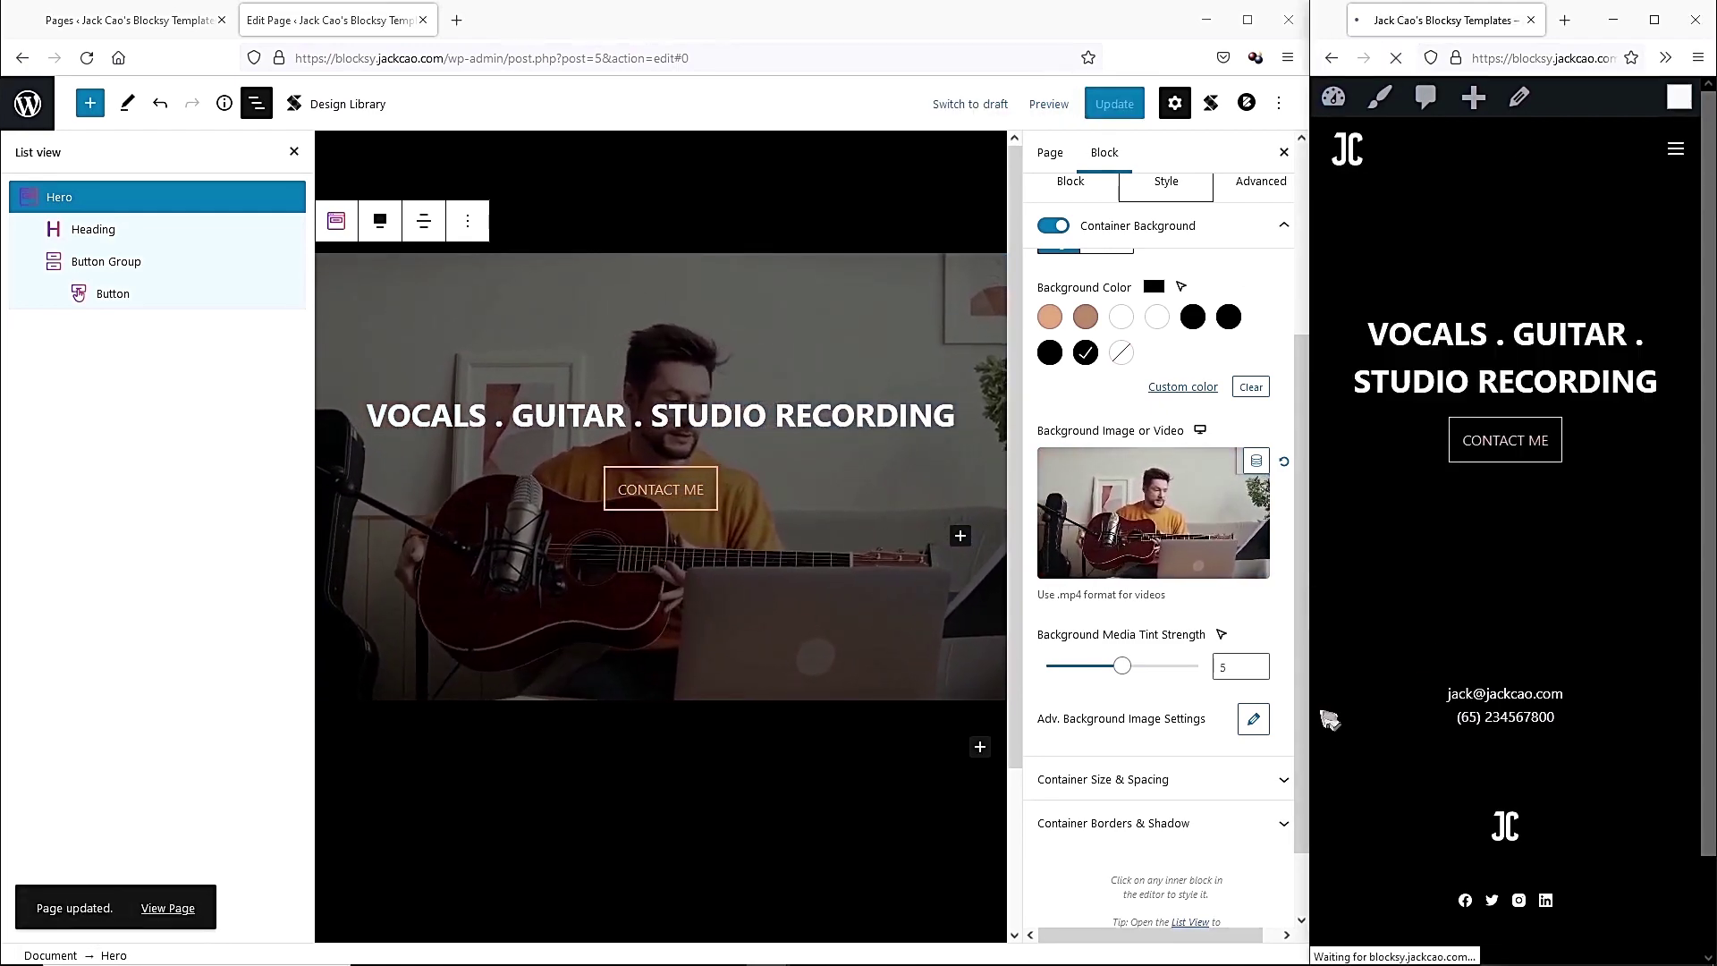
drag(1309, 709, 409, 630)
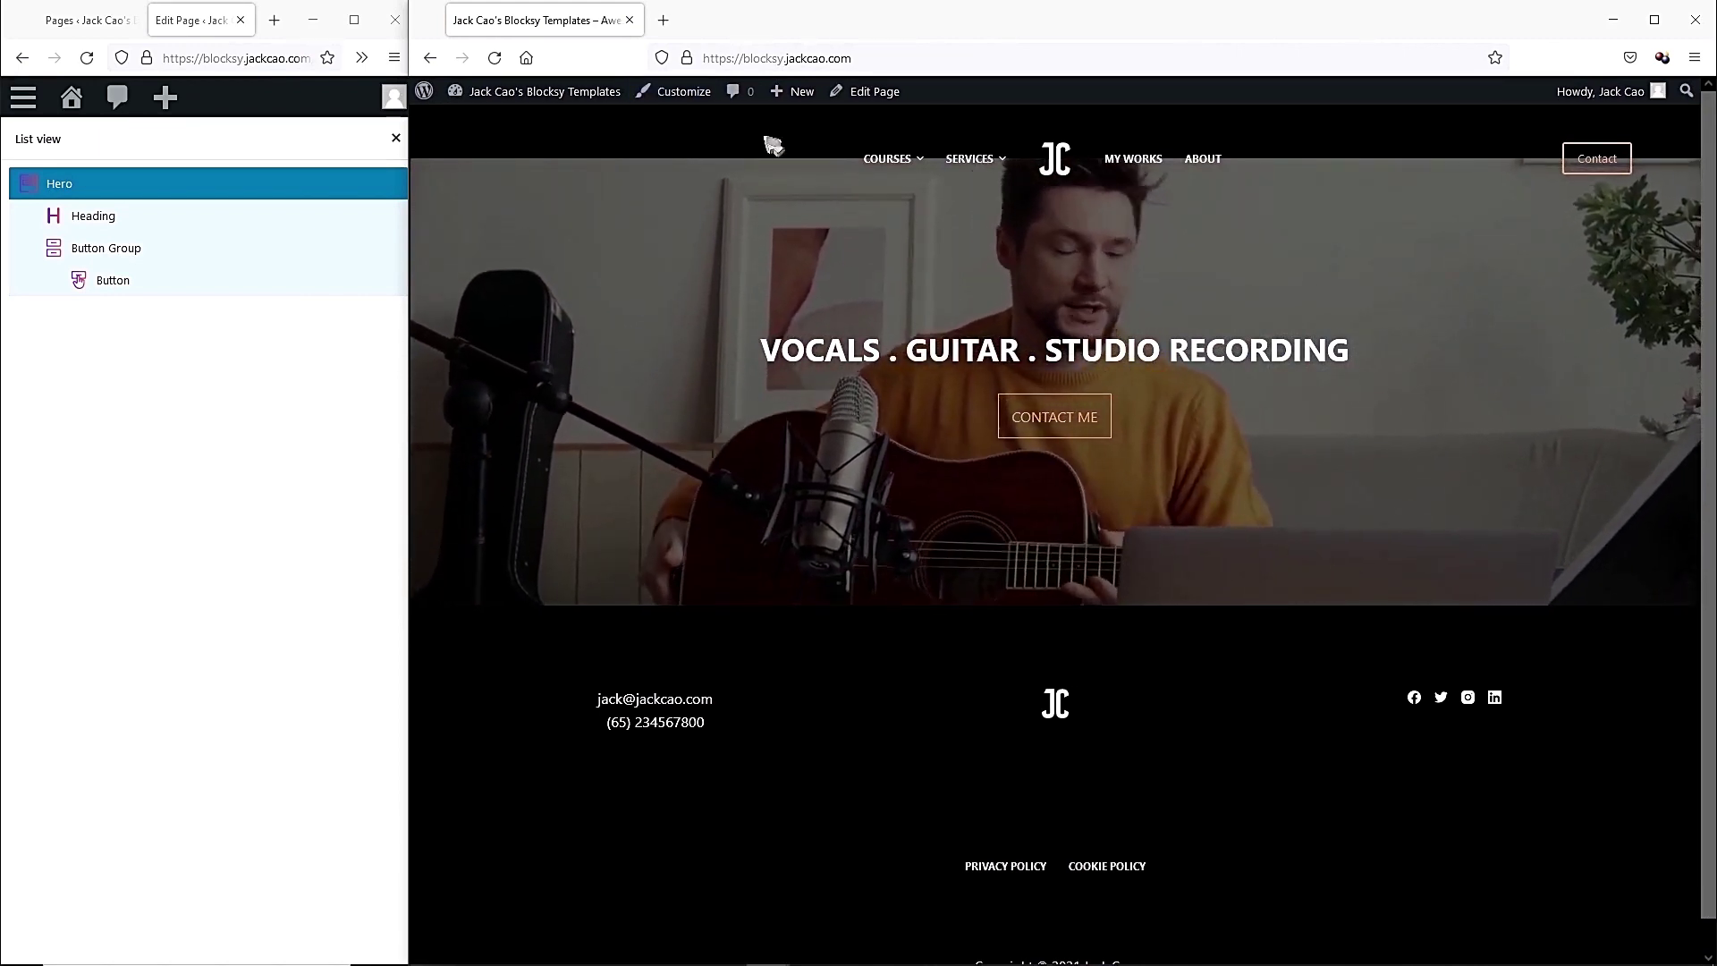
drag(410, 371, 1350, 372)
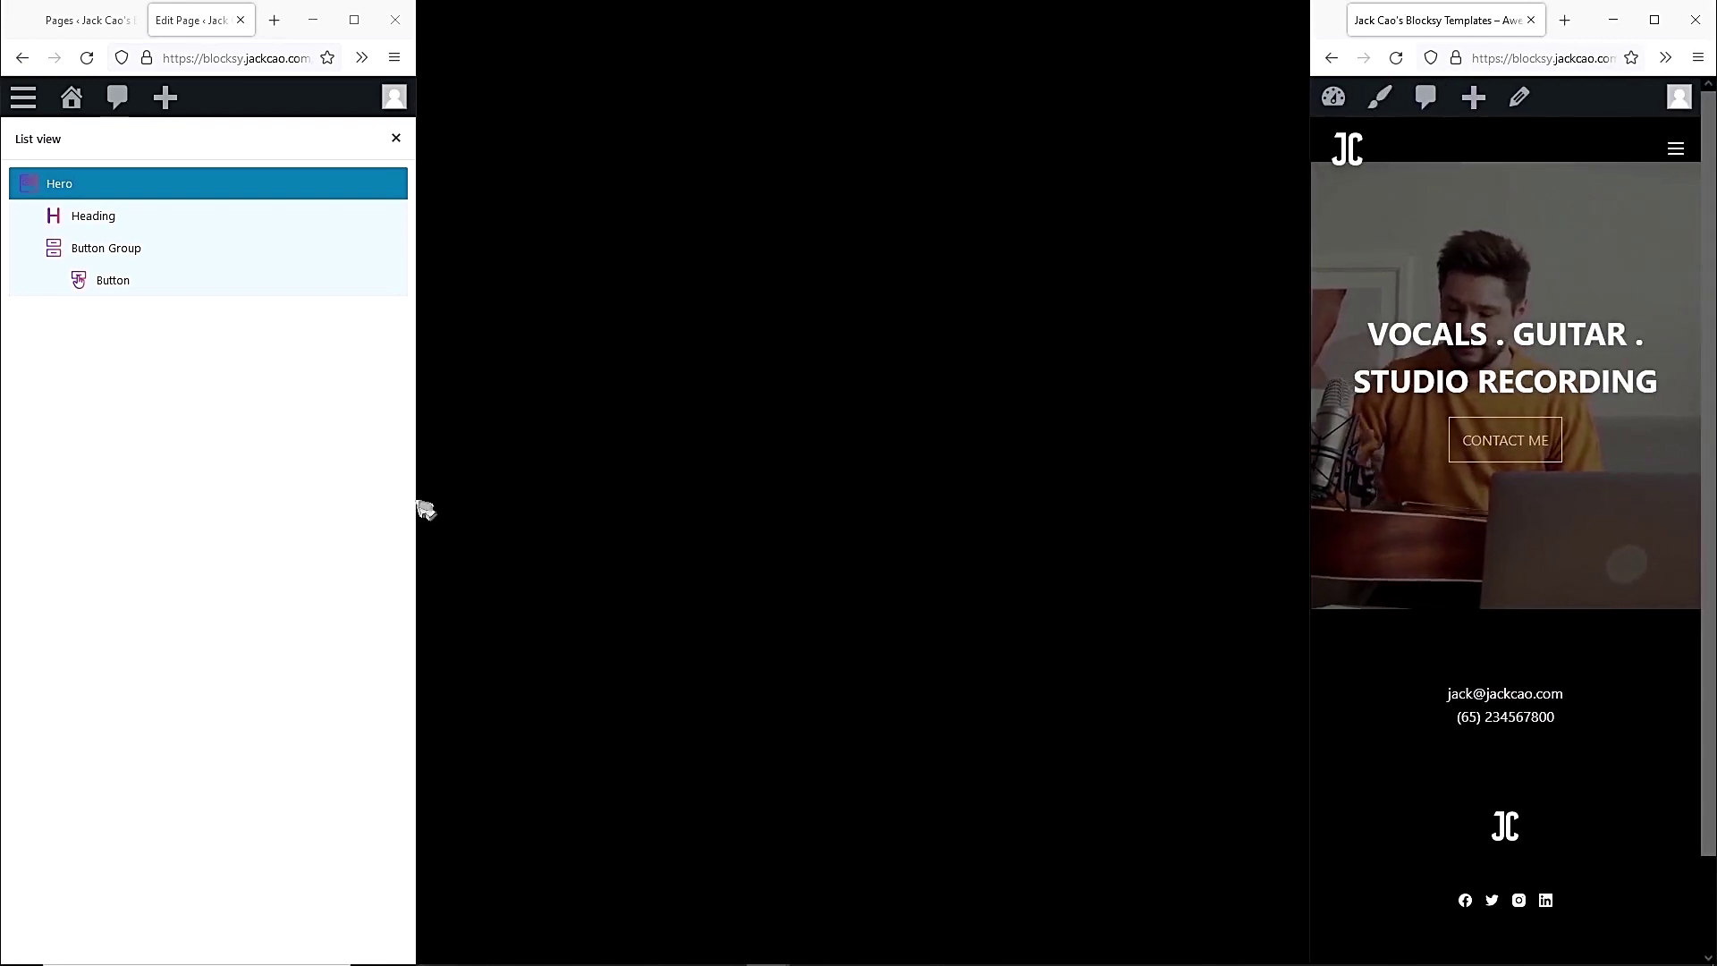
drag(417, 502, 1314, 501)
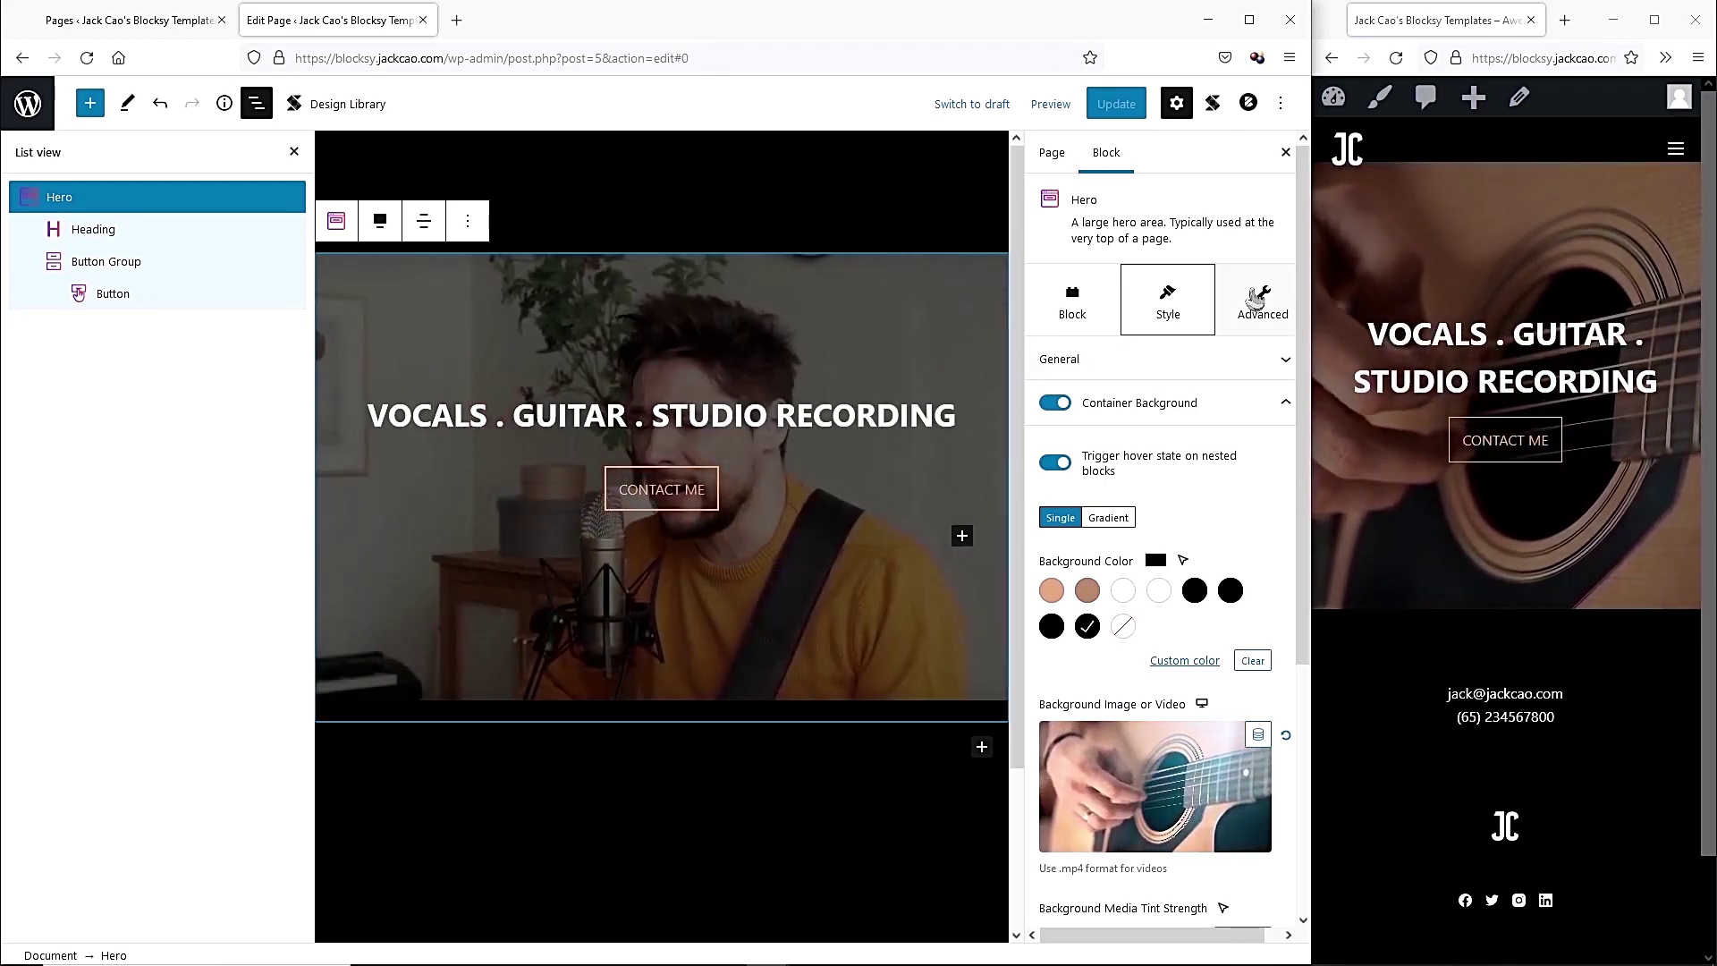
In the Hero's Advanced Position settings, set the top offset to -150 and save.
click(1258, 295)
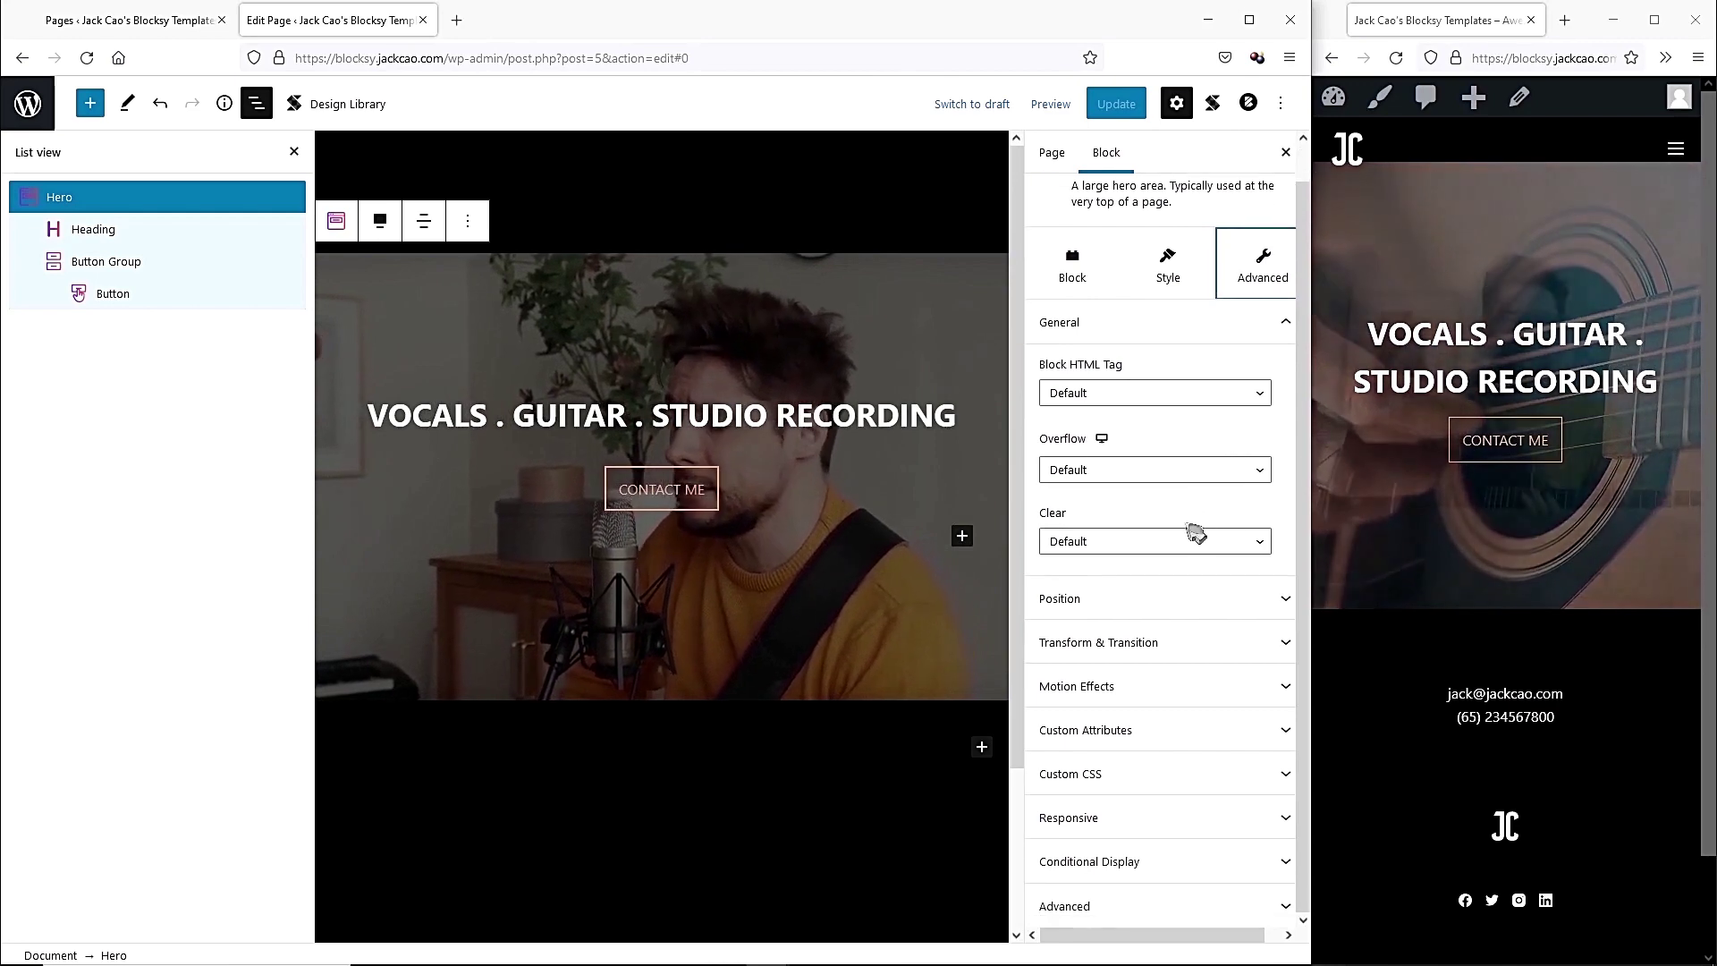
click(1139, 593)
scroll(1134, 590, down, 2)
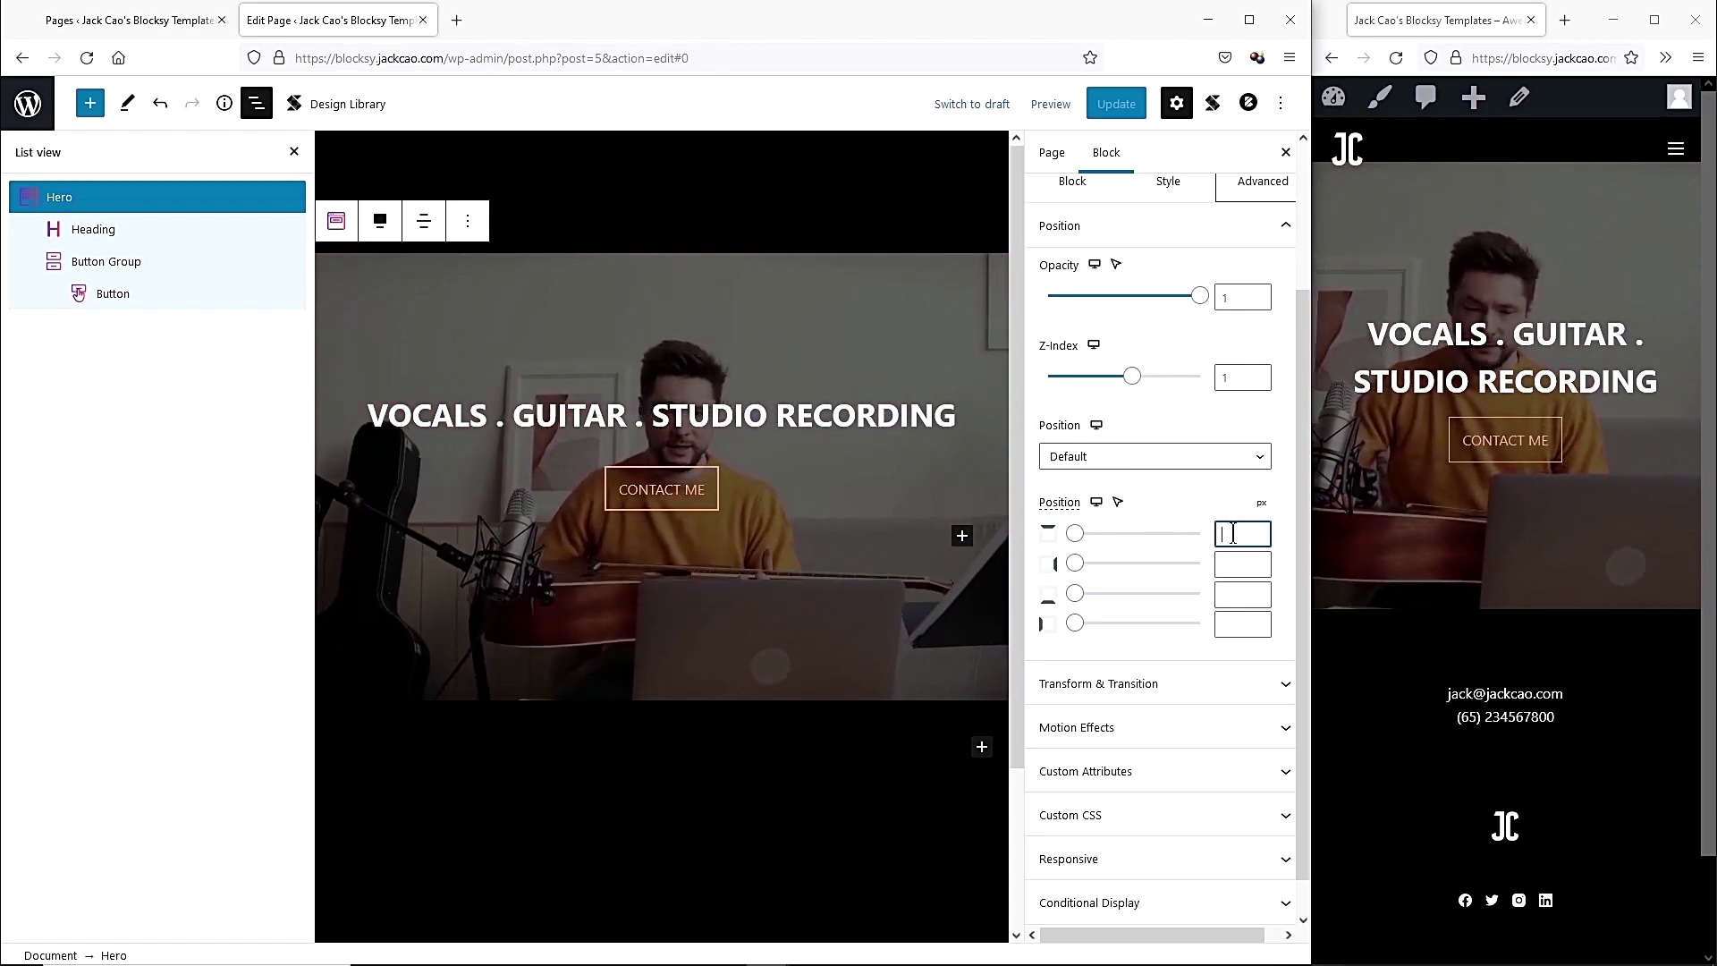
text(20)
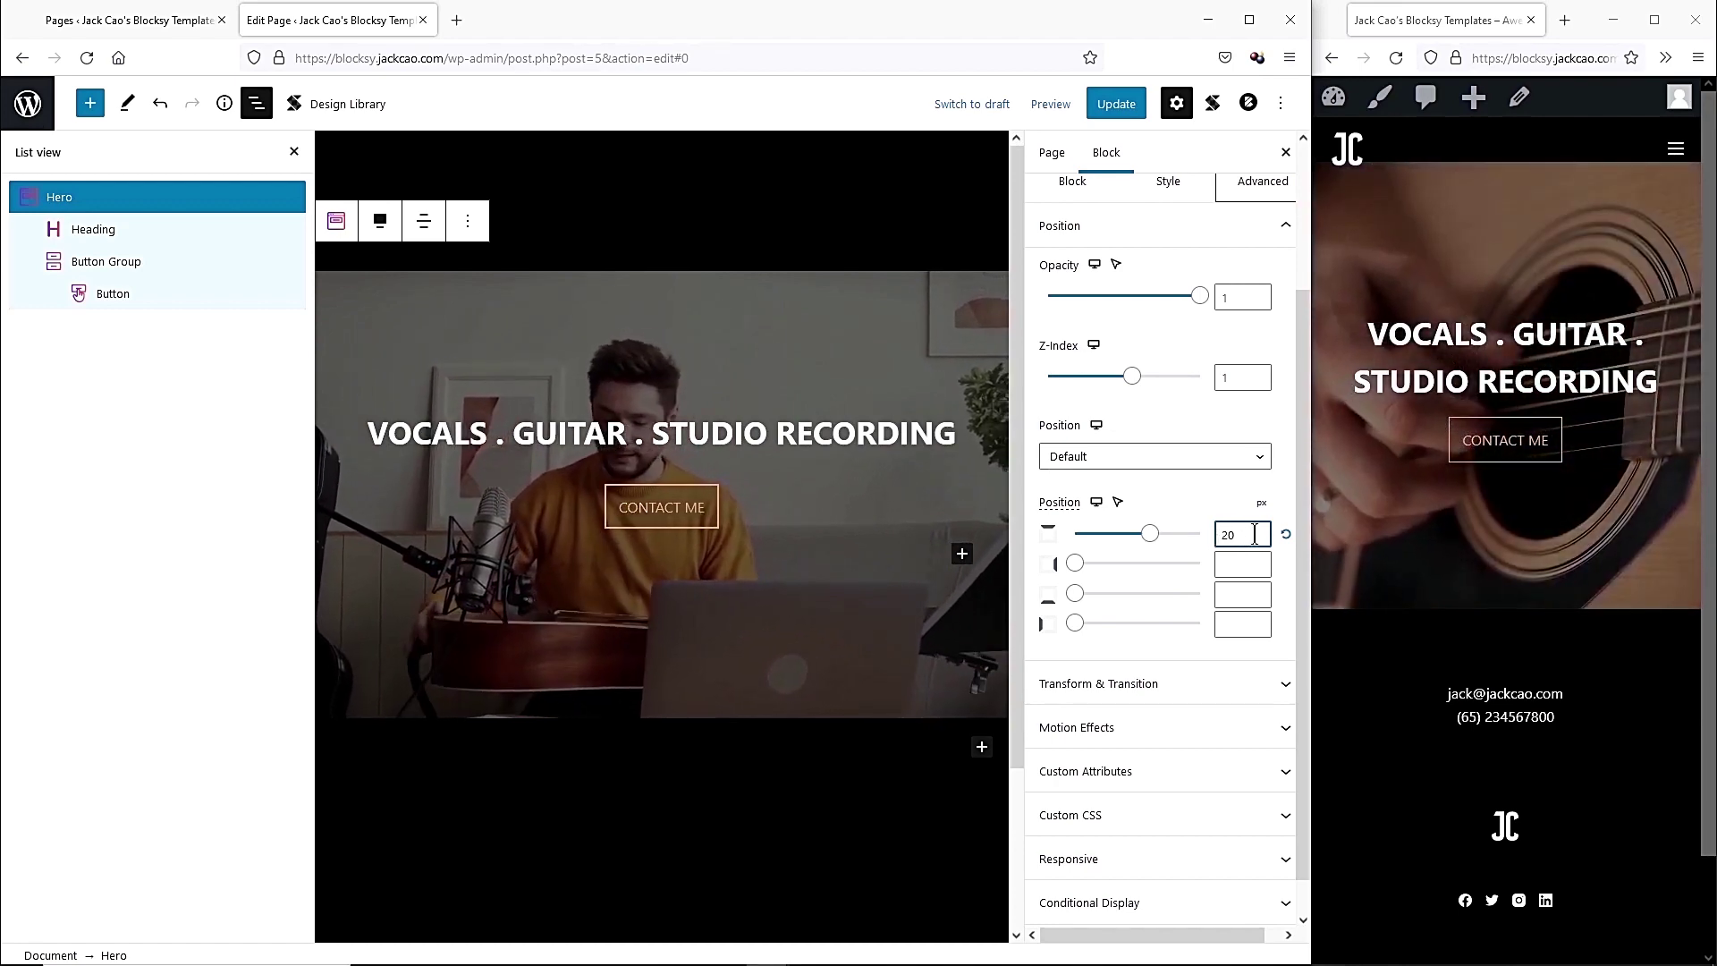
key(BackSpace)
key(BackSpace)
text(-)
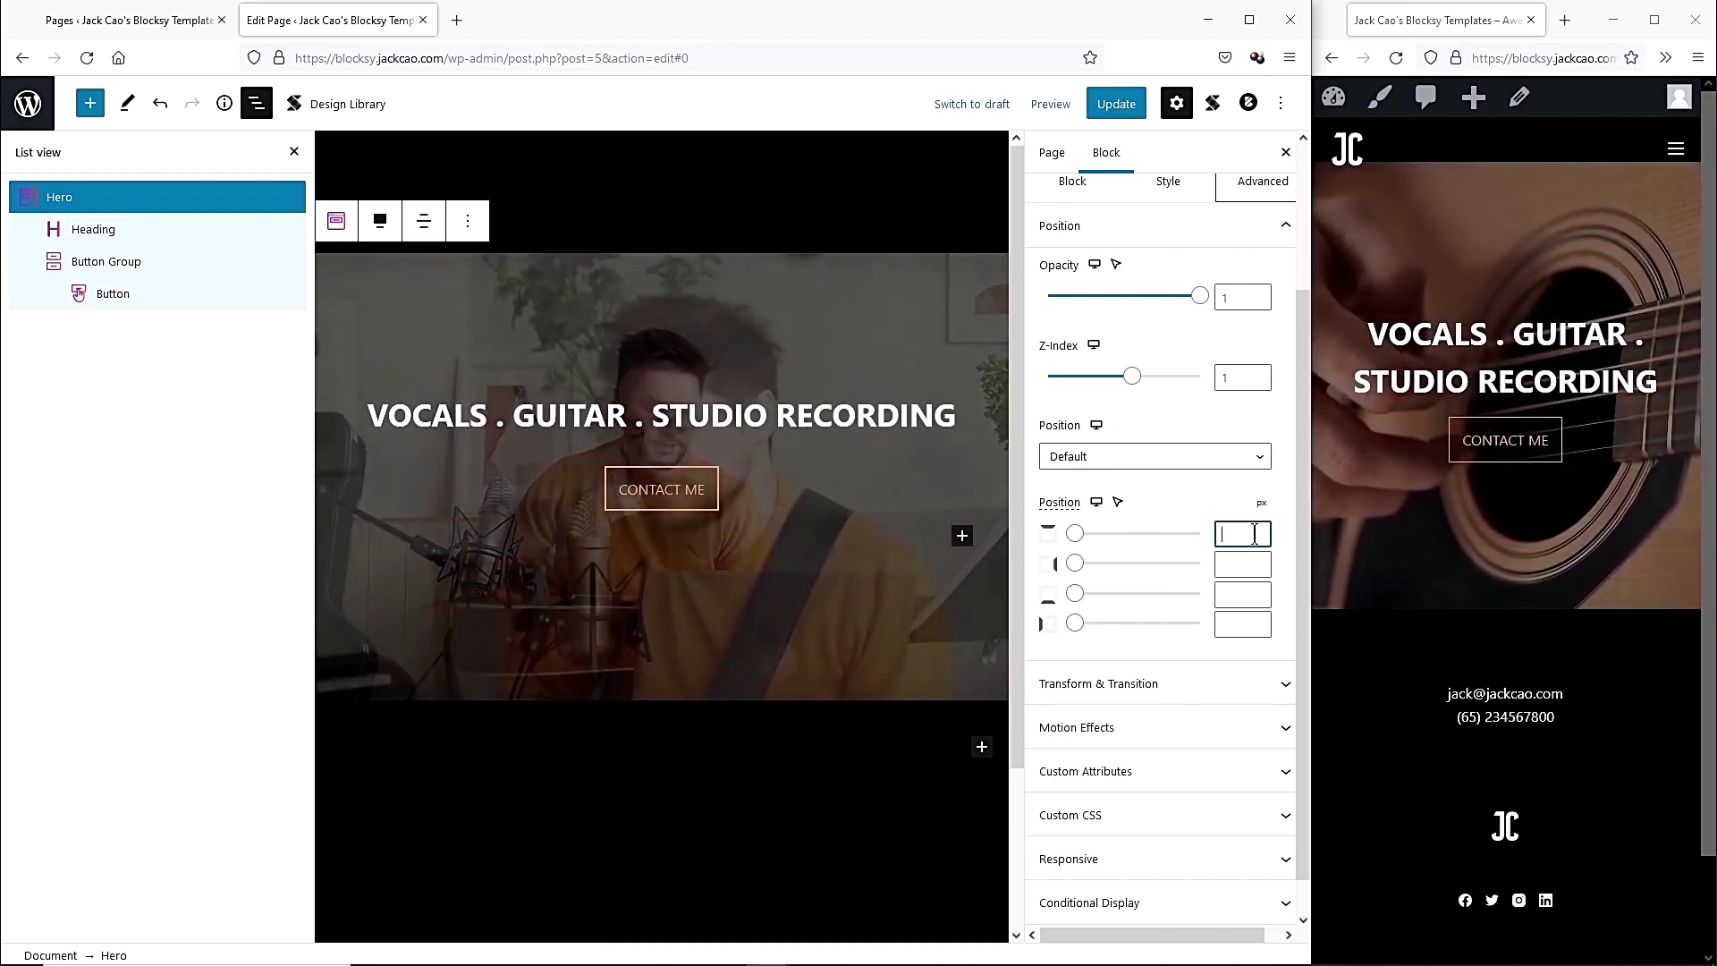
text(150)
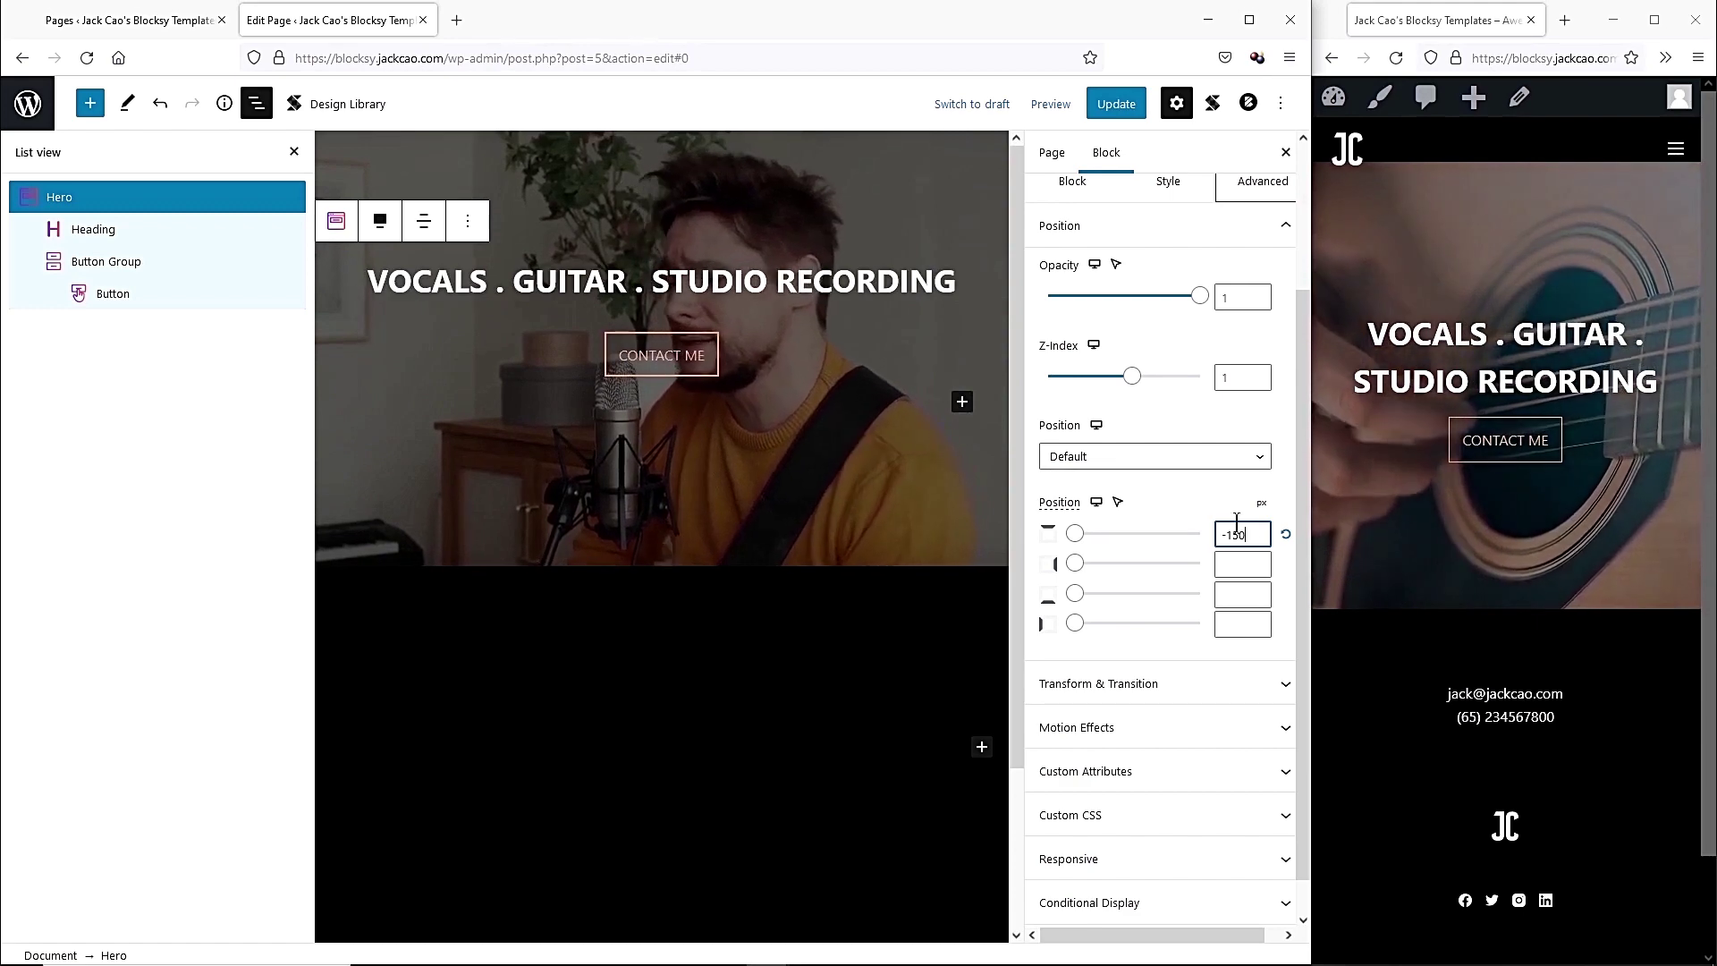
click(1116, 104)
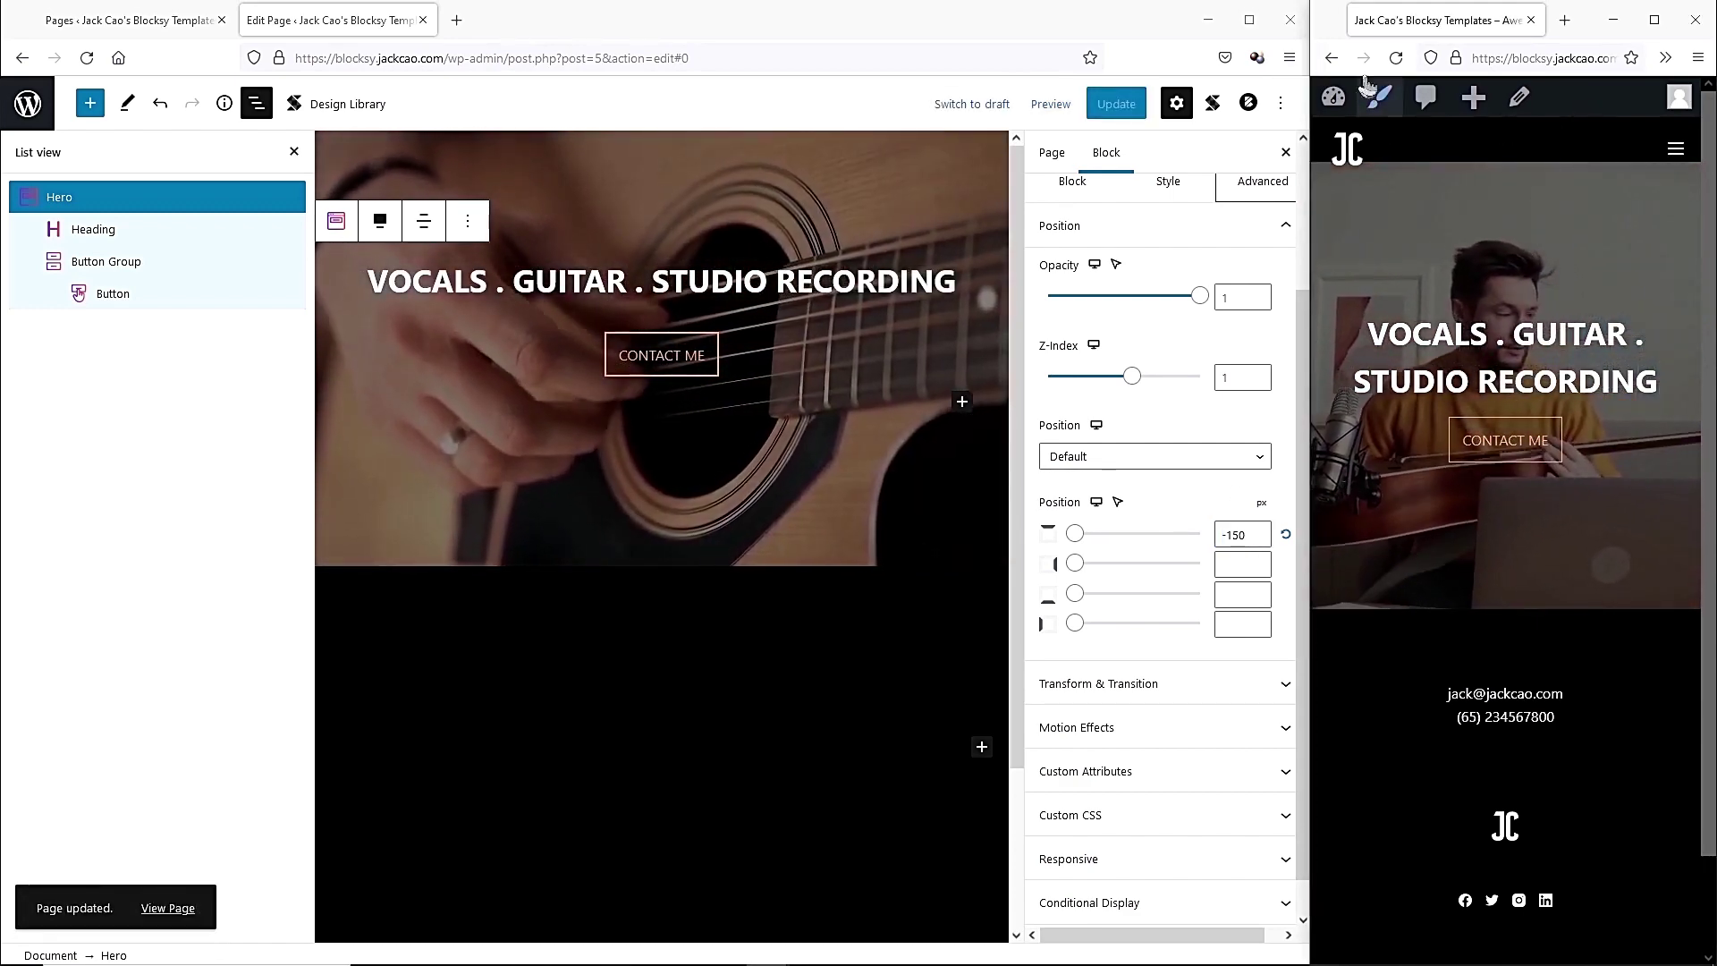
Check the live site, then change the top offset to -100, save and re-check.
click(1396, 57)
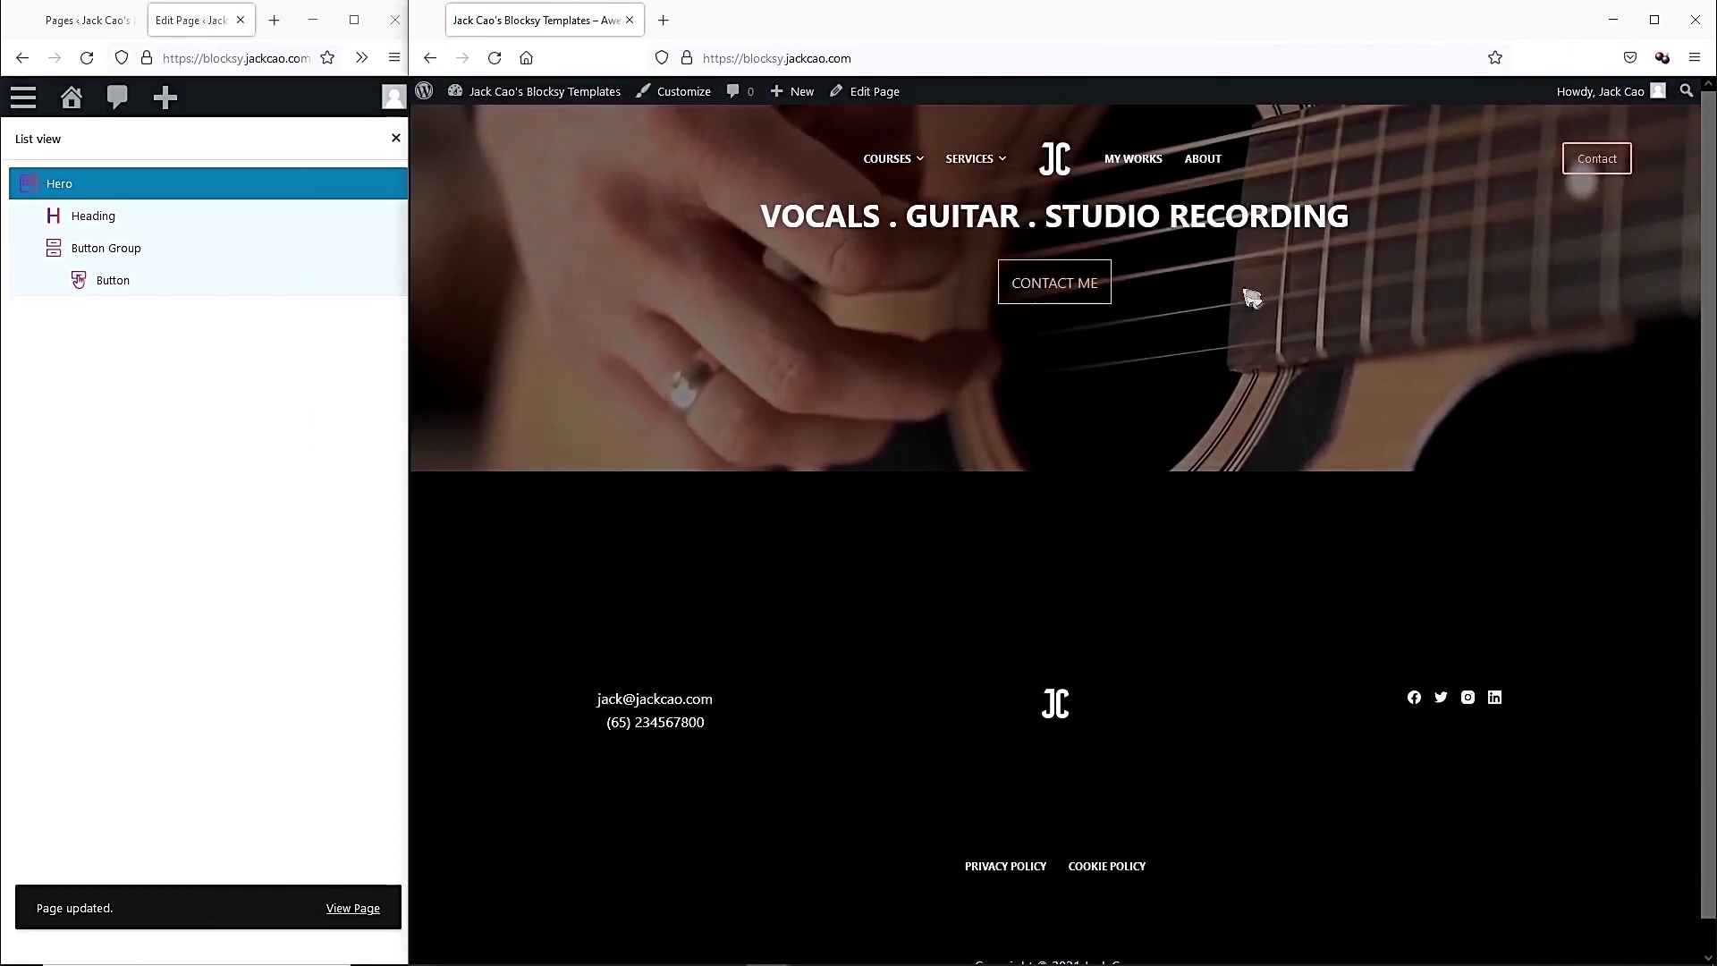
drag(408, 546, 1285, 531)
drag(414, 620, 1279, 621)
click(1204, 721)
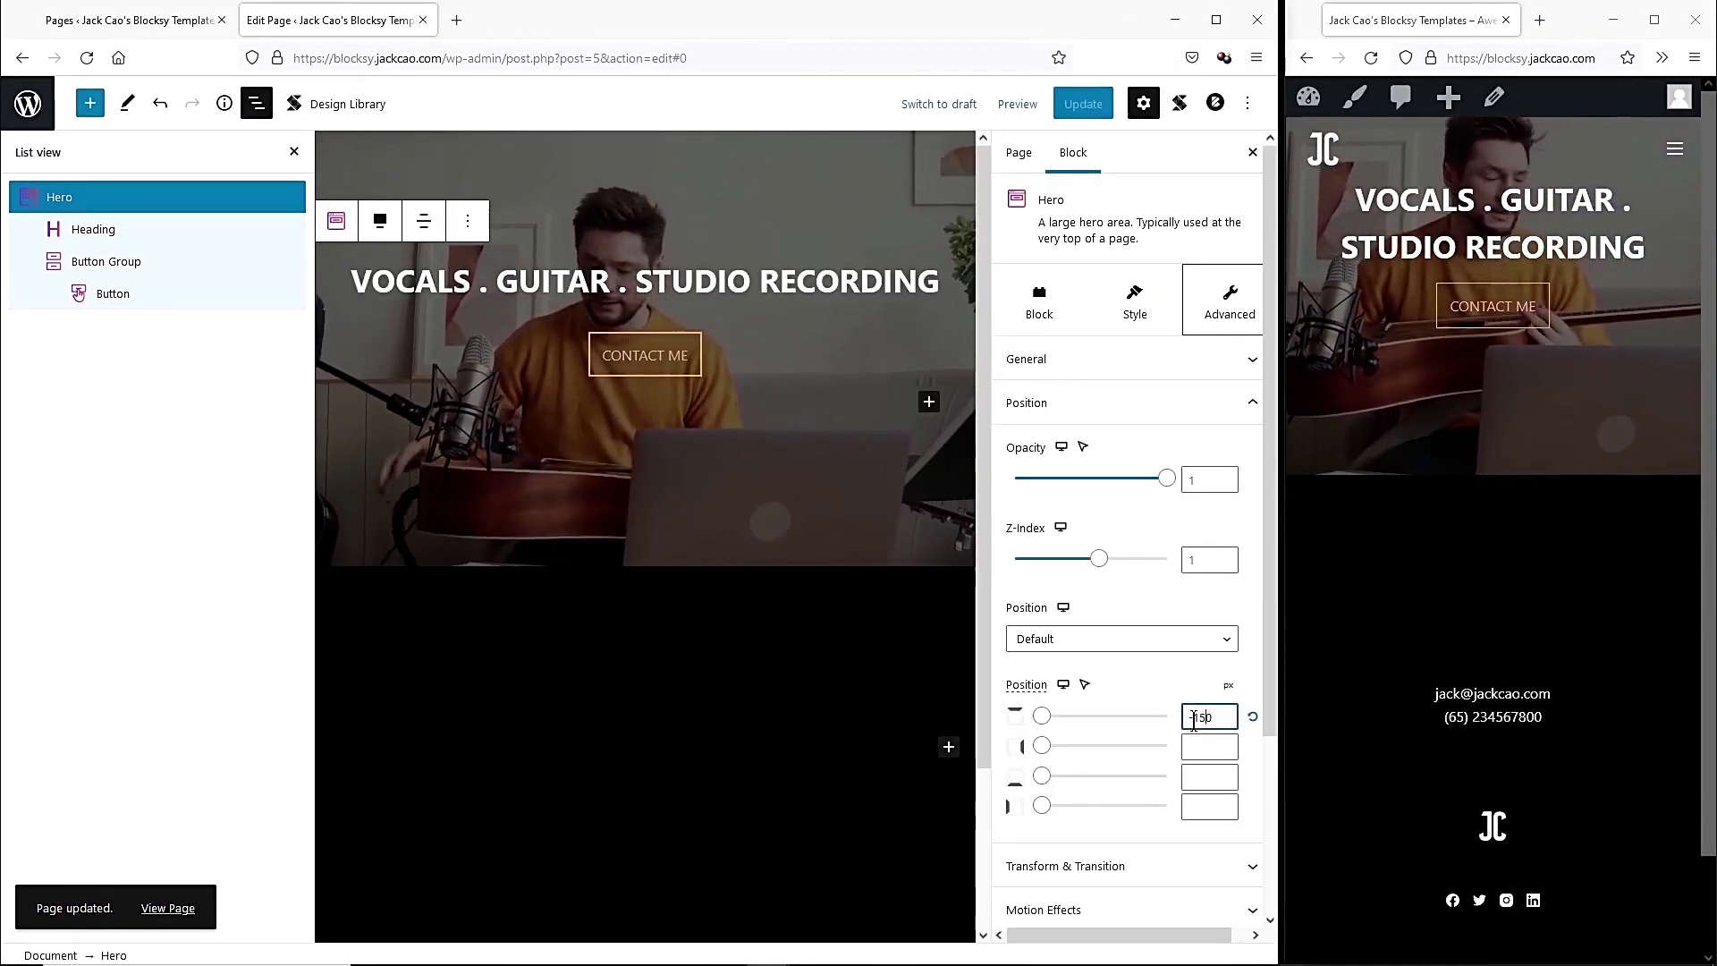
drag(1205, 719, 1209, 719)
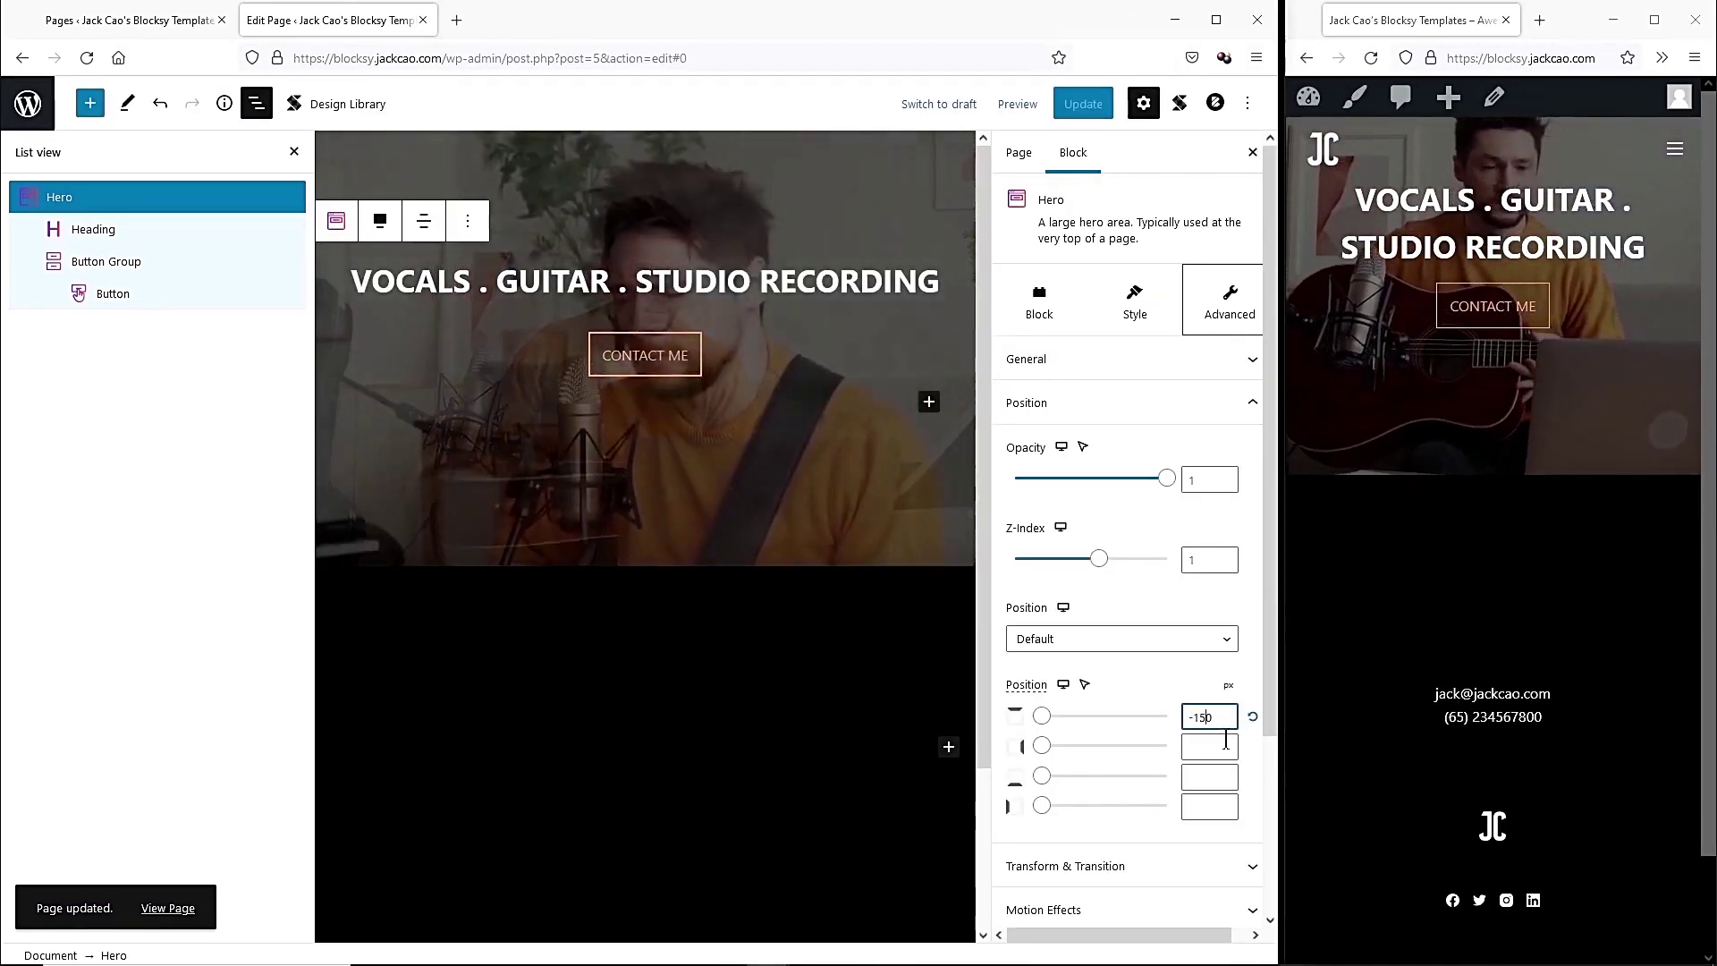
text(100)
click(1083, 104)
click(1371, 58)
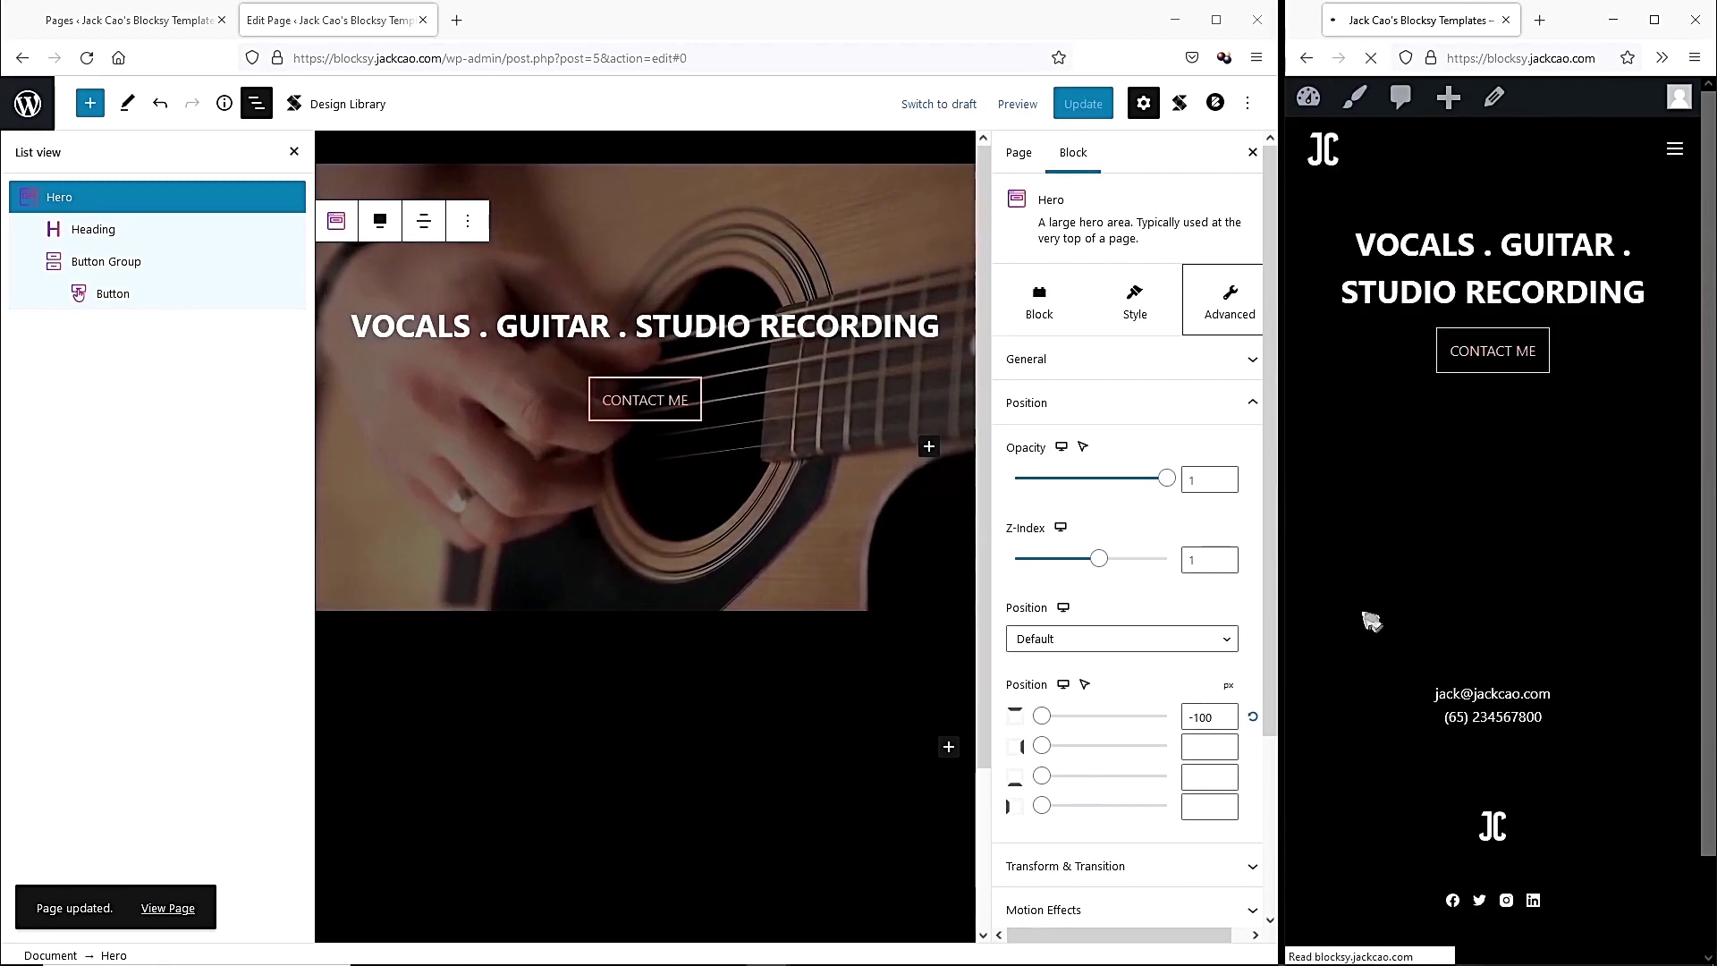
drag(1280, 660, 1285, 707)
Settle on a -80 px top offset and save the page.
double_click(1209, 718)
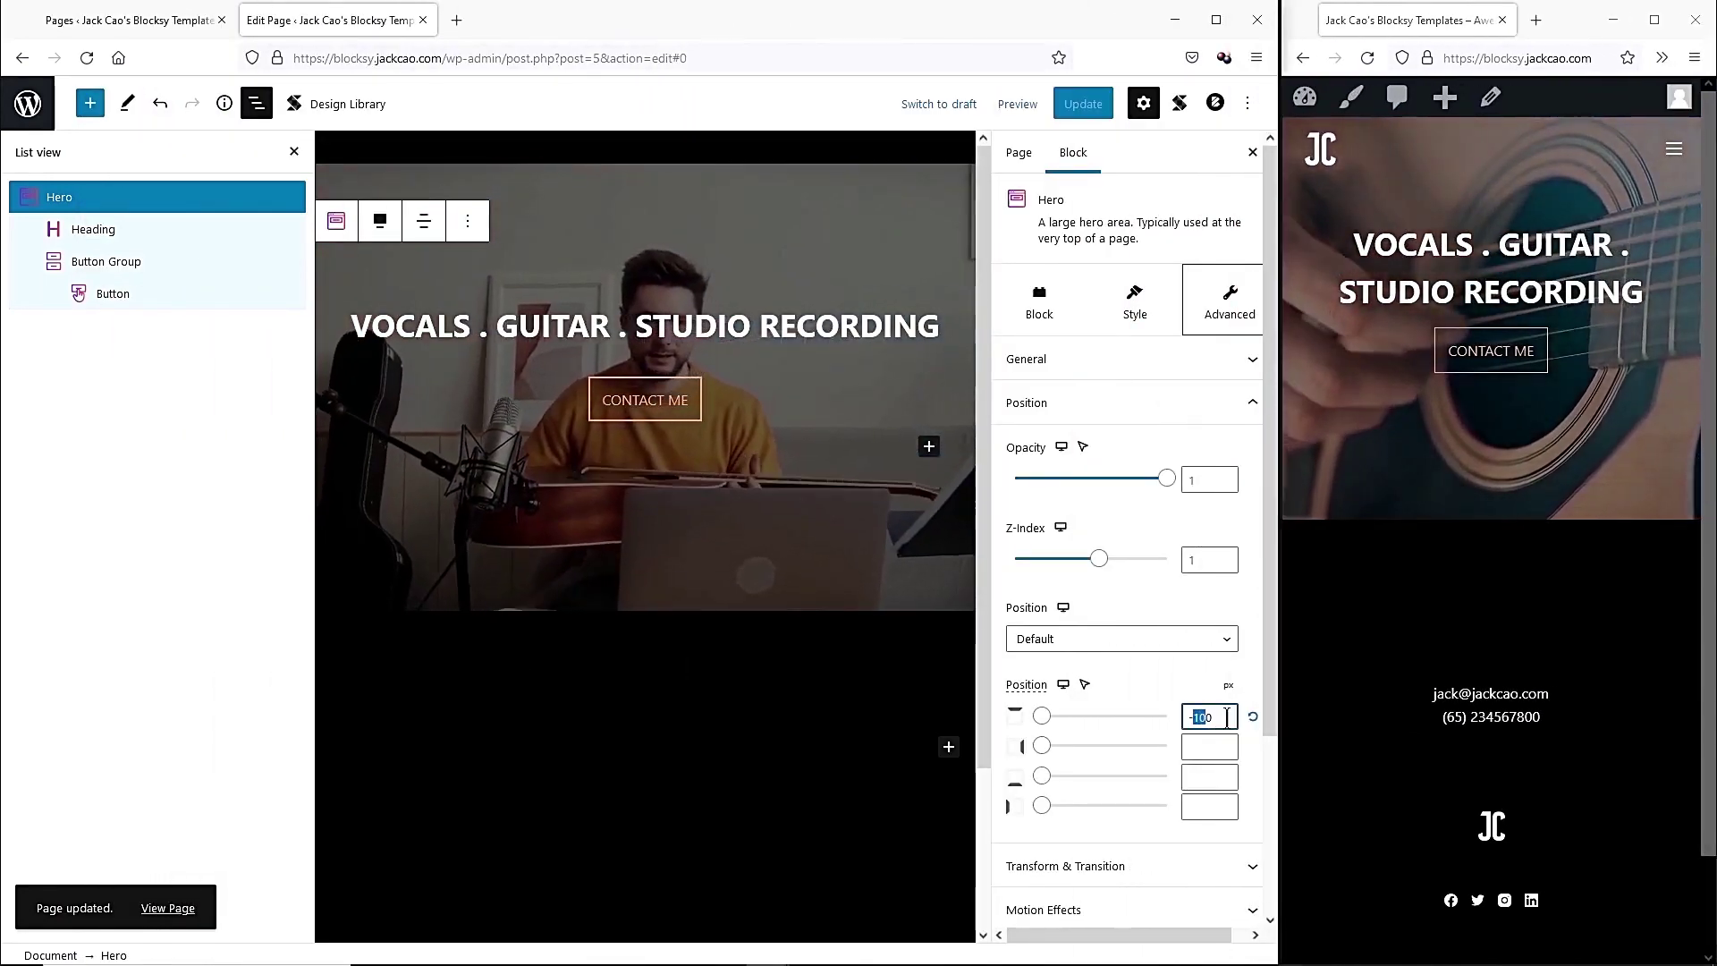
text(0)
key(BackSpace)
text(80)
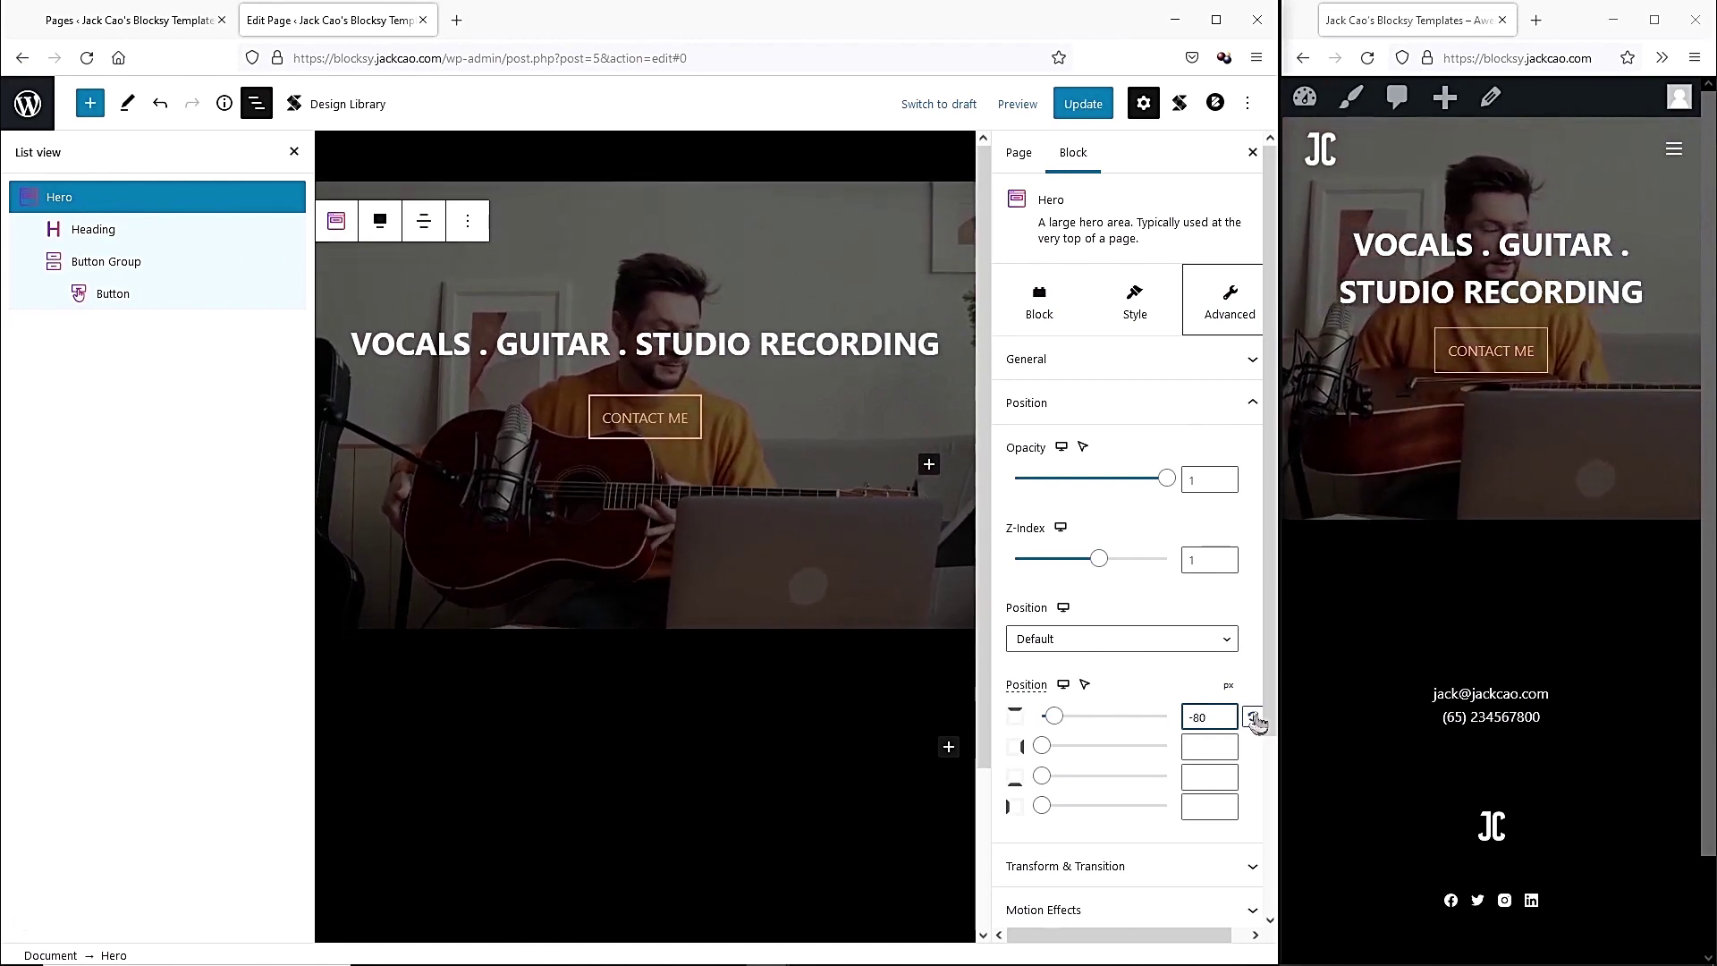
click(1082, 103)
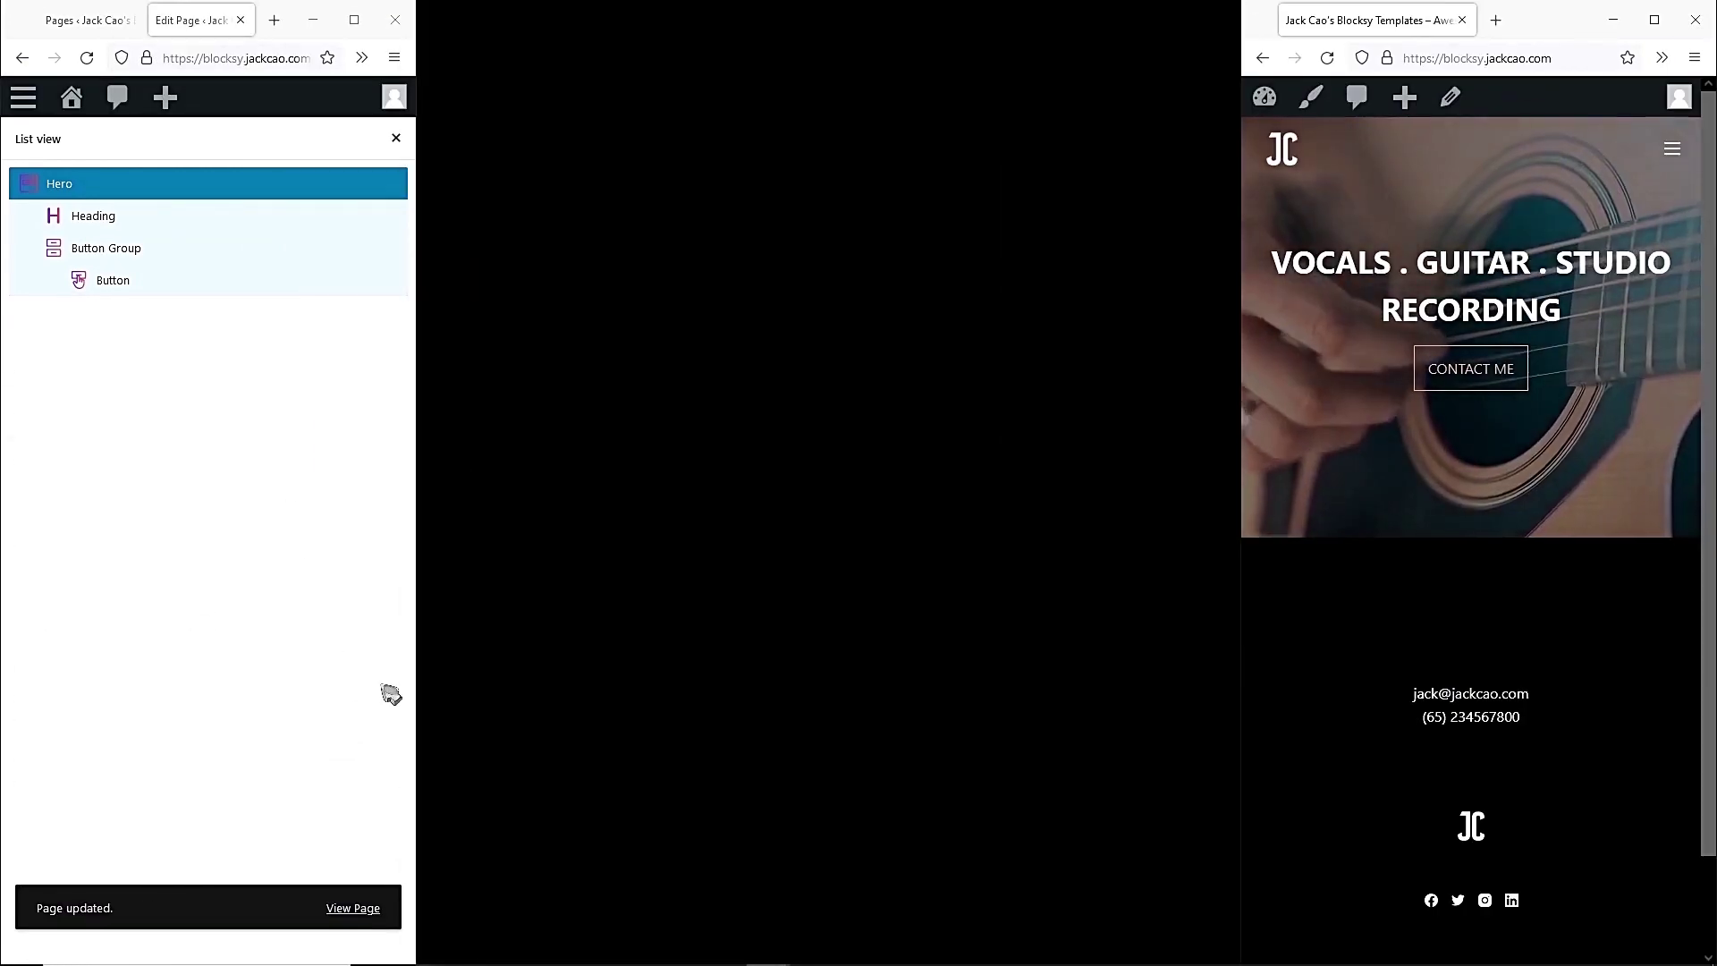
drag(421, 677, 1240, 679)
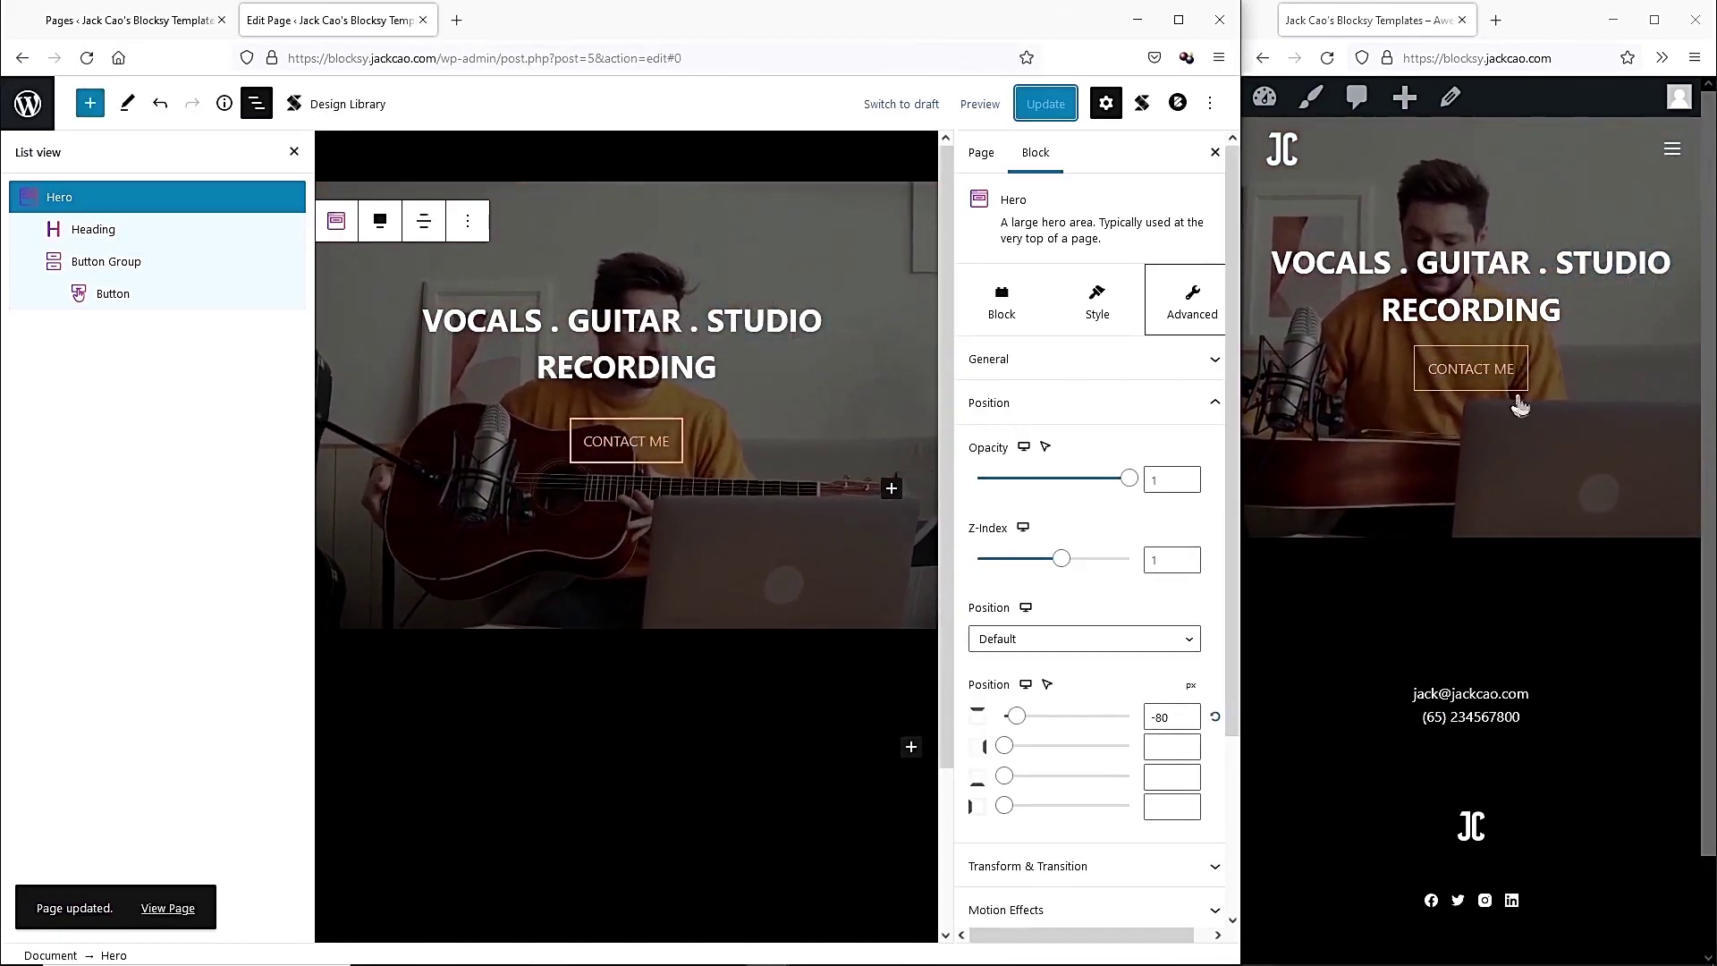
Set the Hero's Min. Height to 650 px and save the page.
scroll(989, 566, down, 3)
scroll(1065, 375, up, 3)
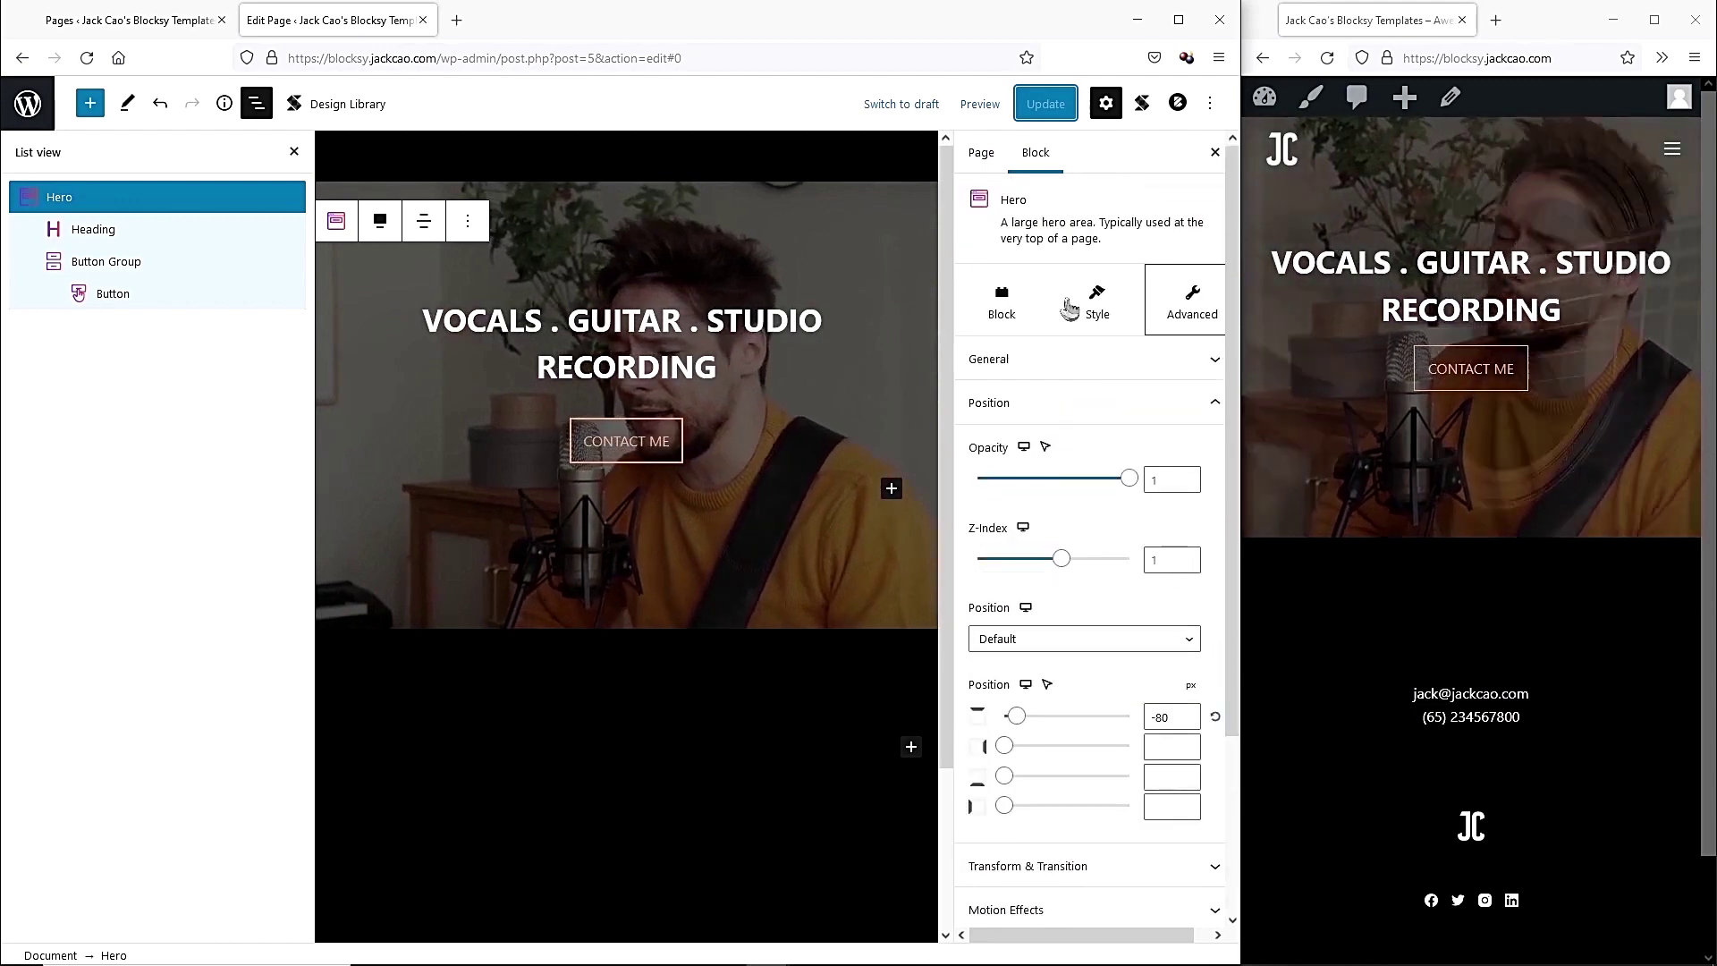
click(1091, 318)
scroll(1091, 537, down, 5)
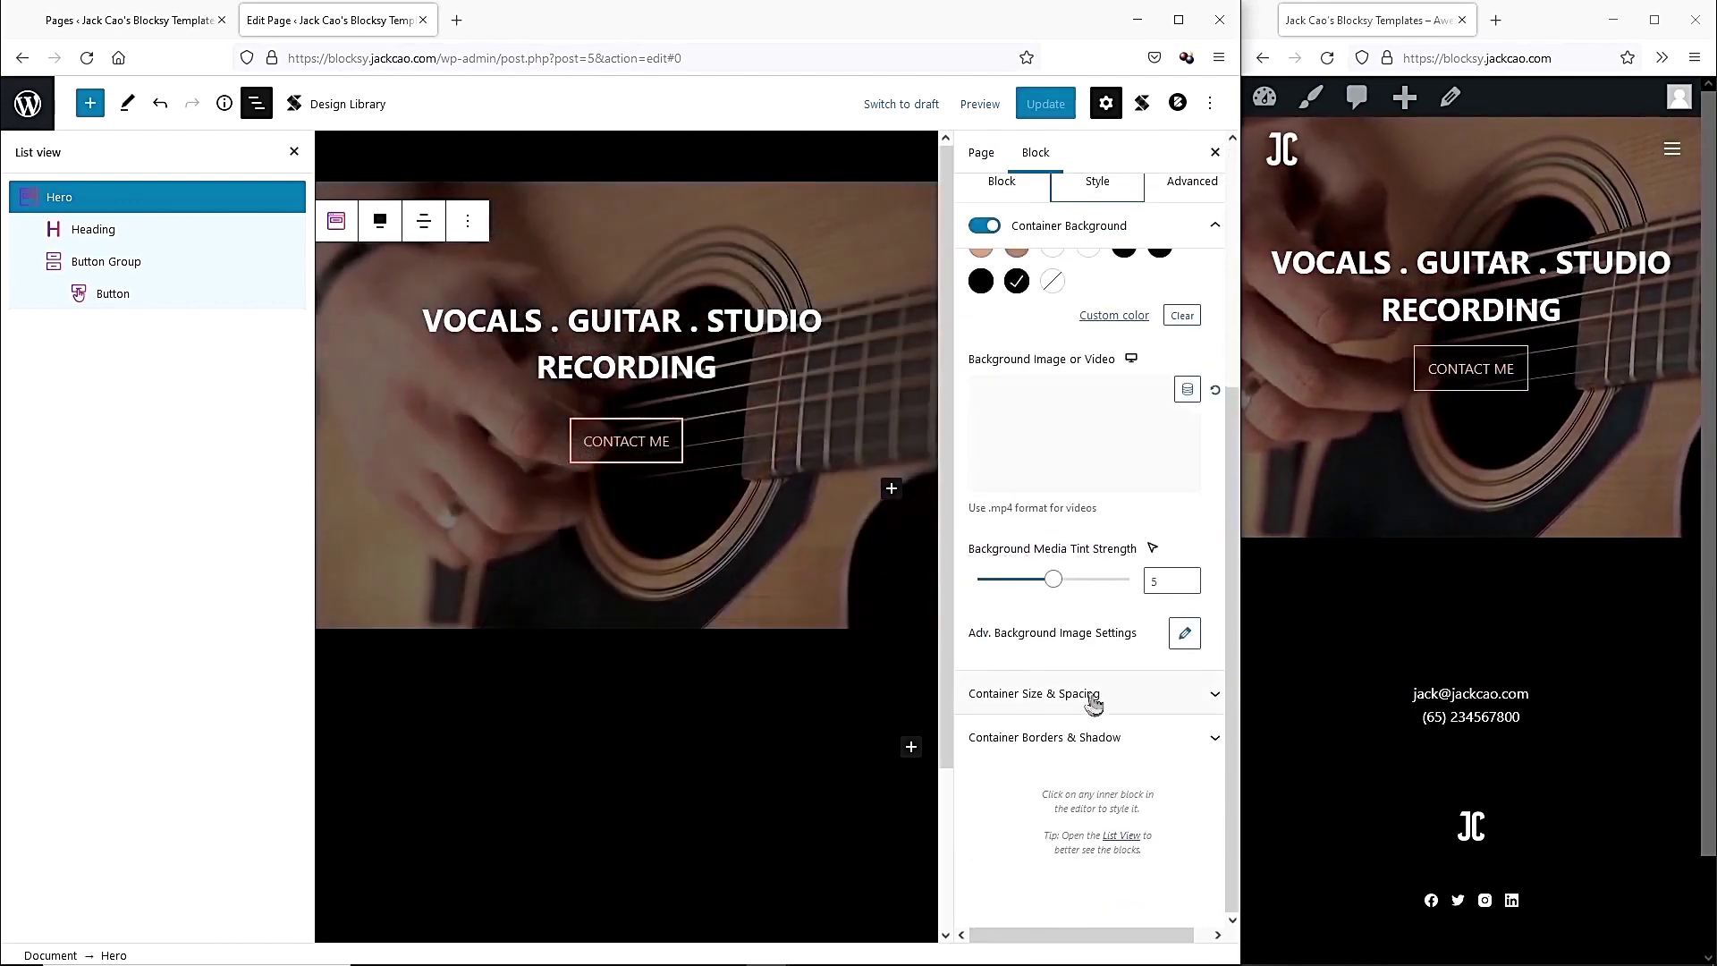
click(1077, 707)
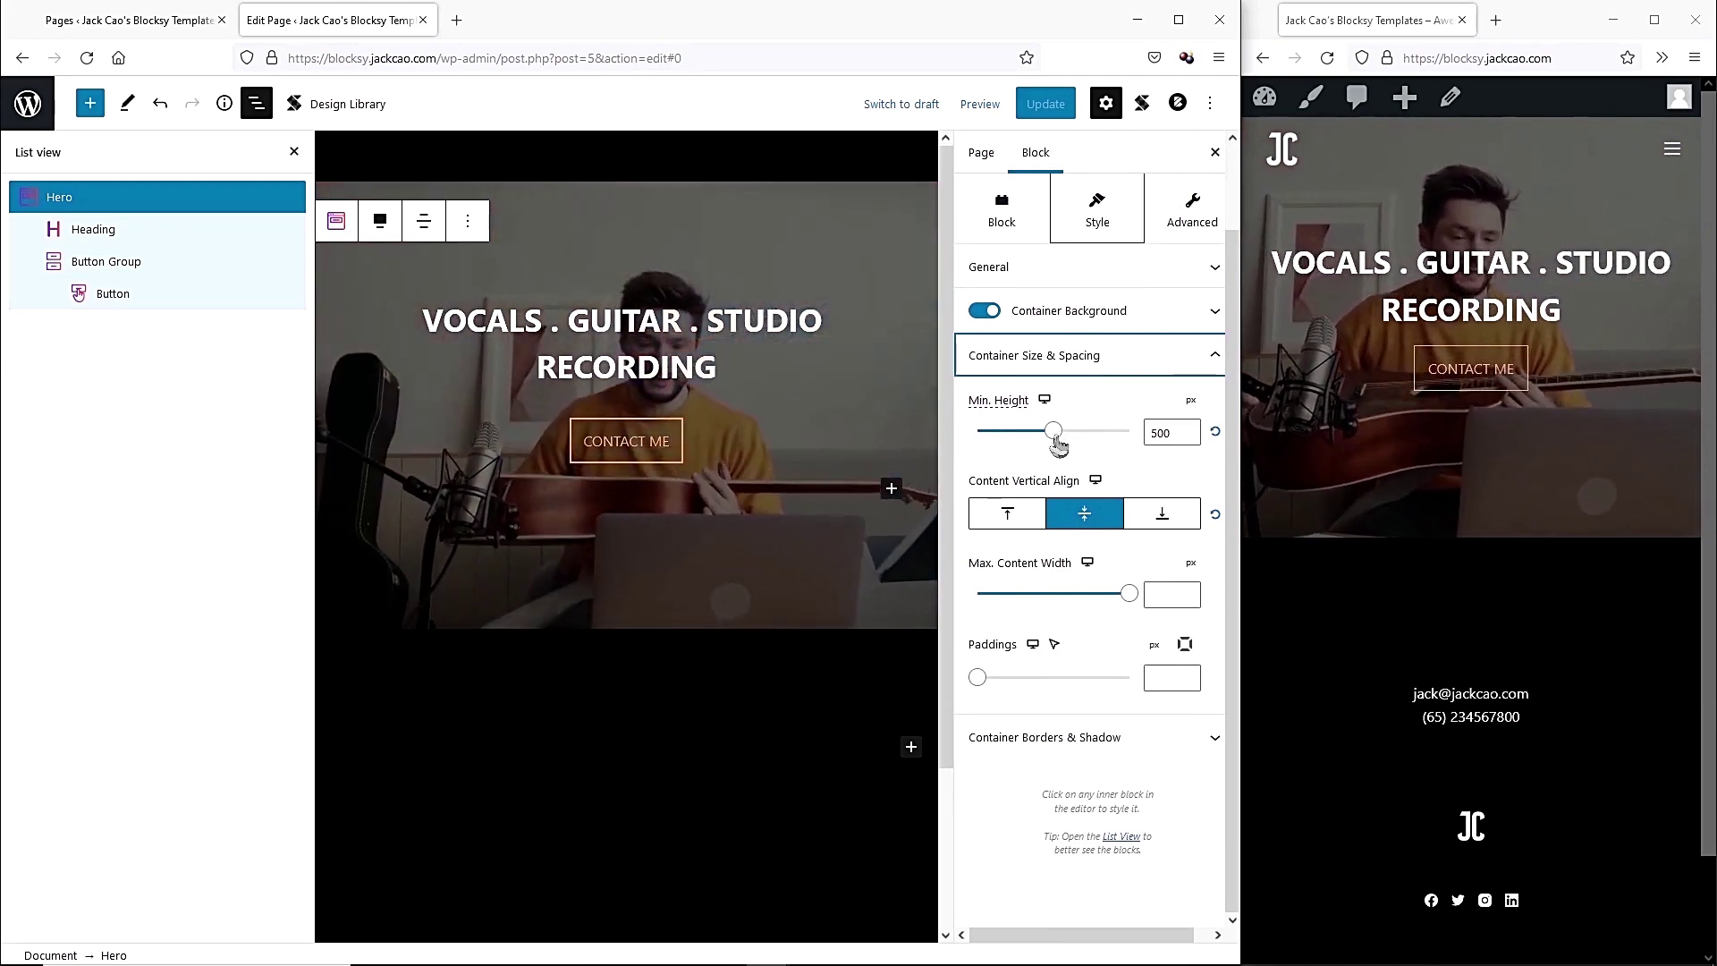
drag(1056, 437, 1058, 438)
drag(1084, 441, 1072, 433)
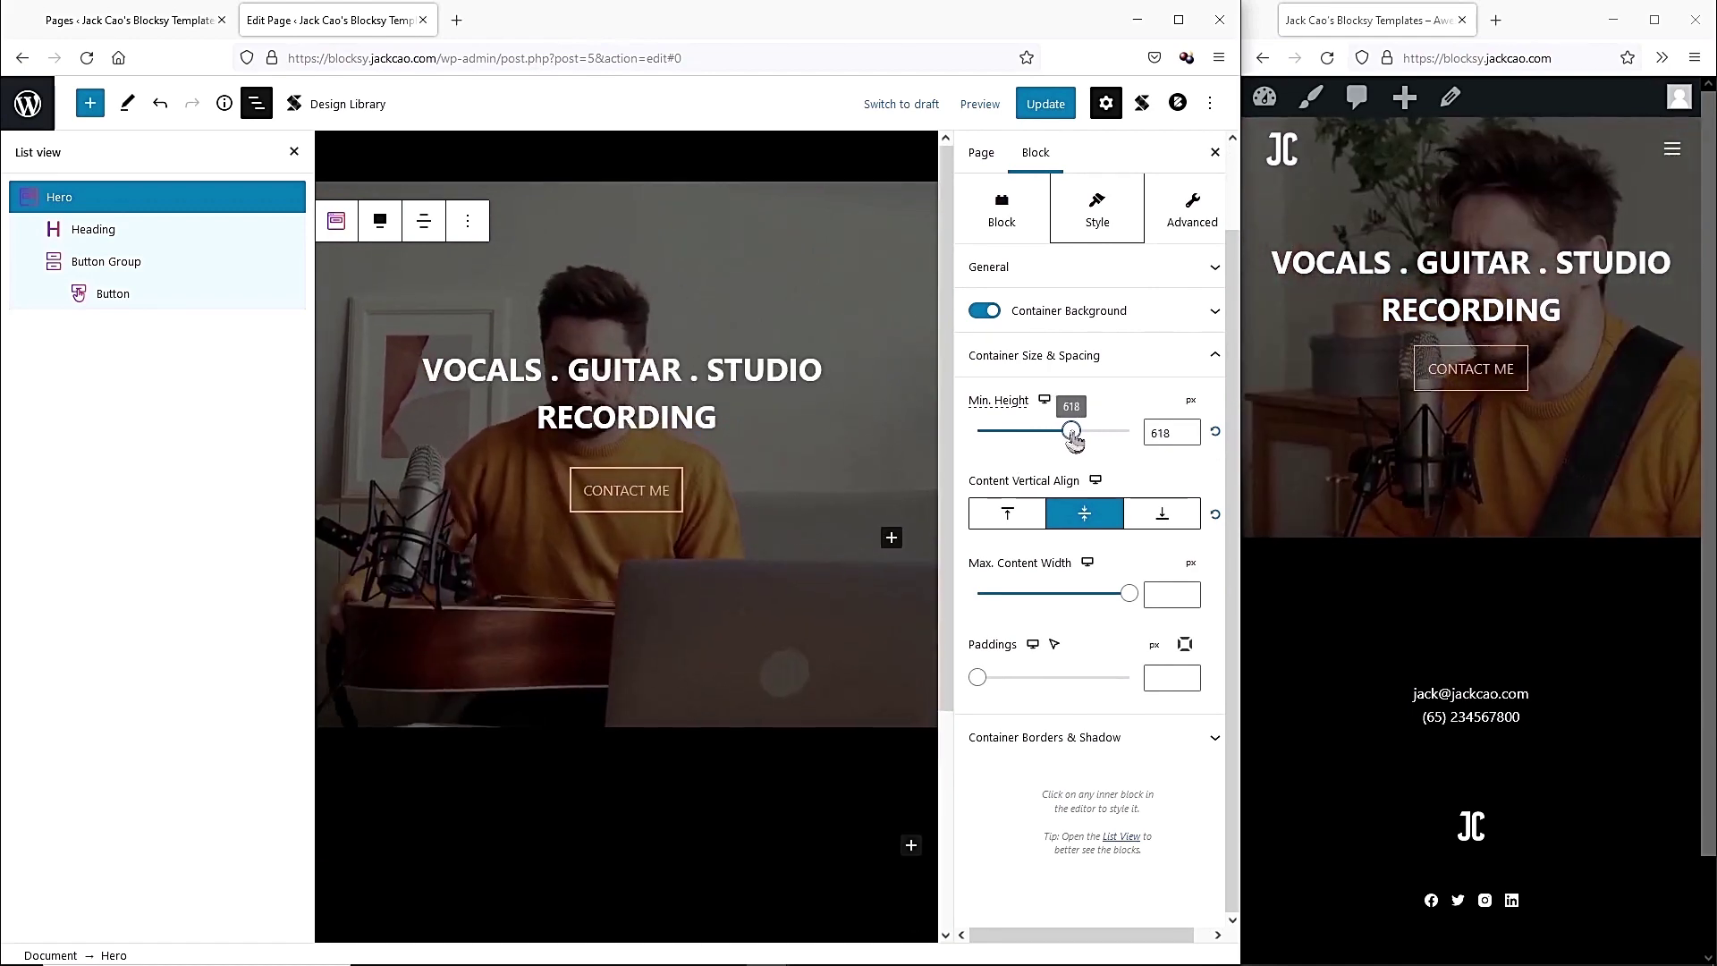
click(1153, 432)
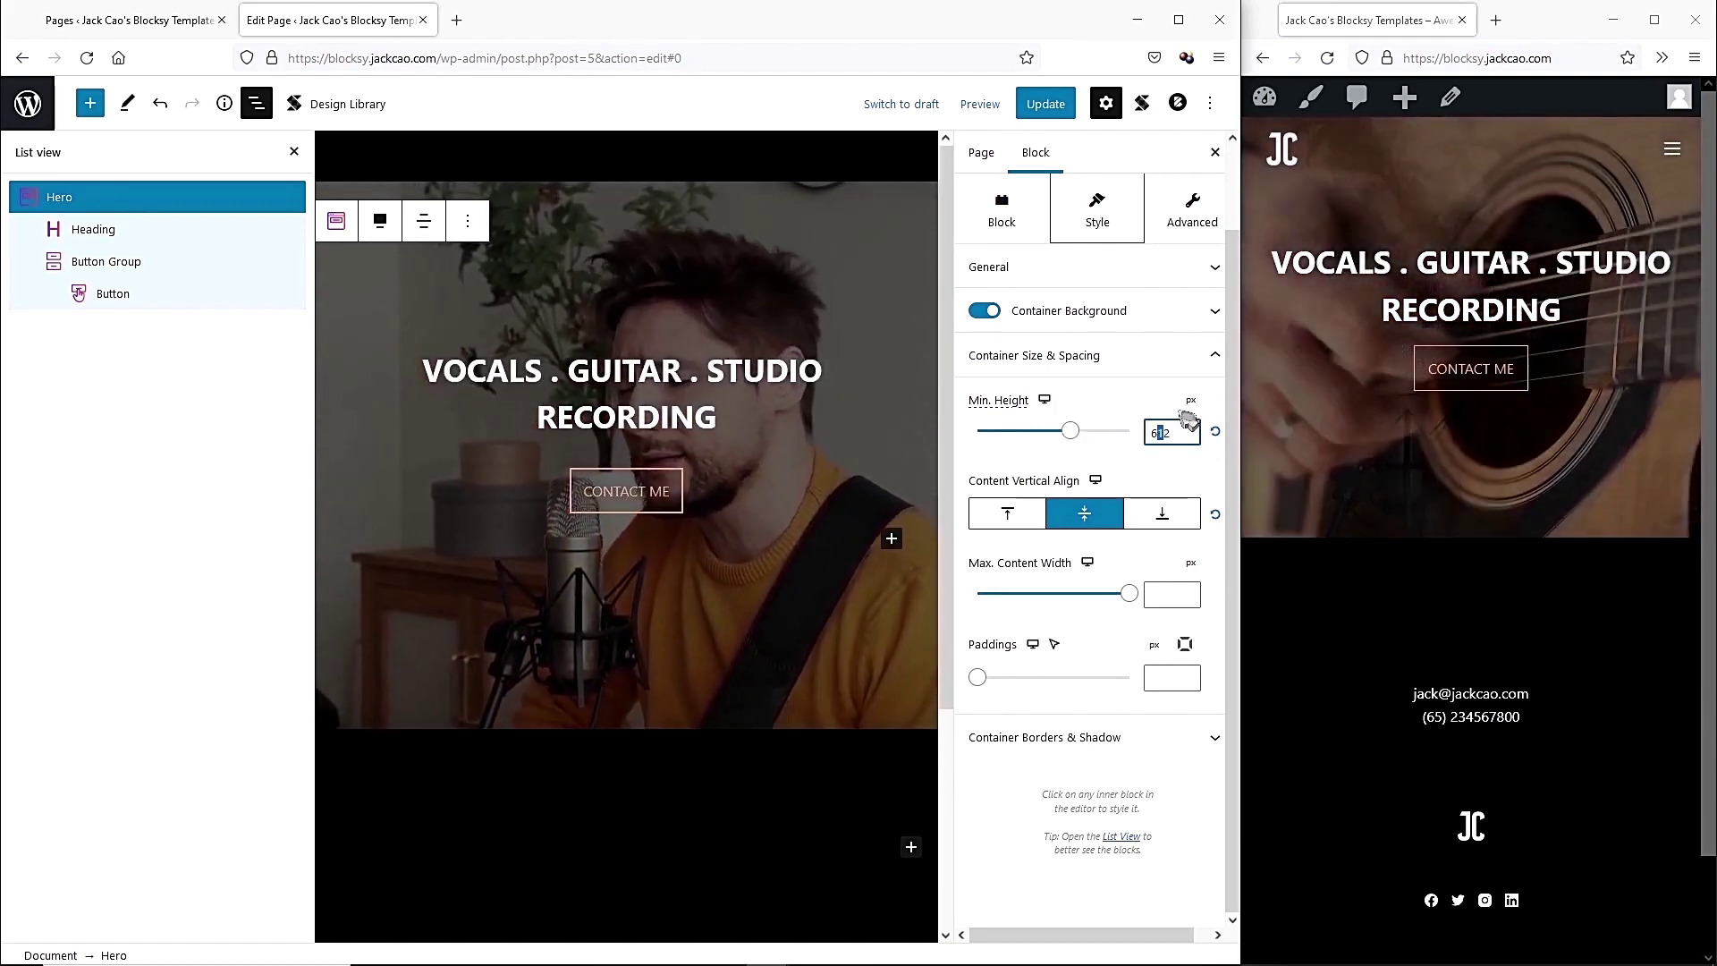
text(650)
key(ctrl+s)
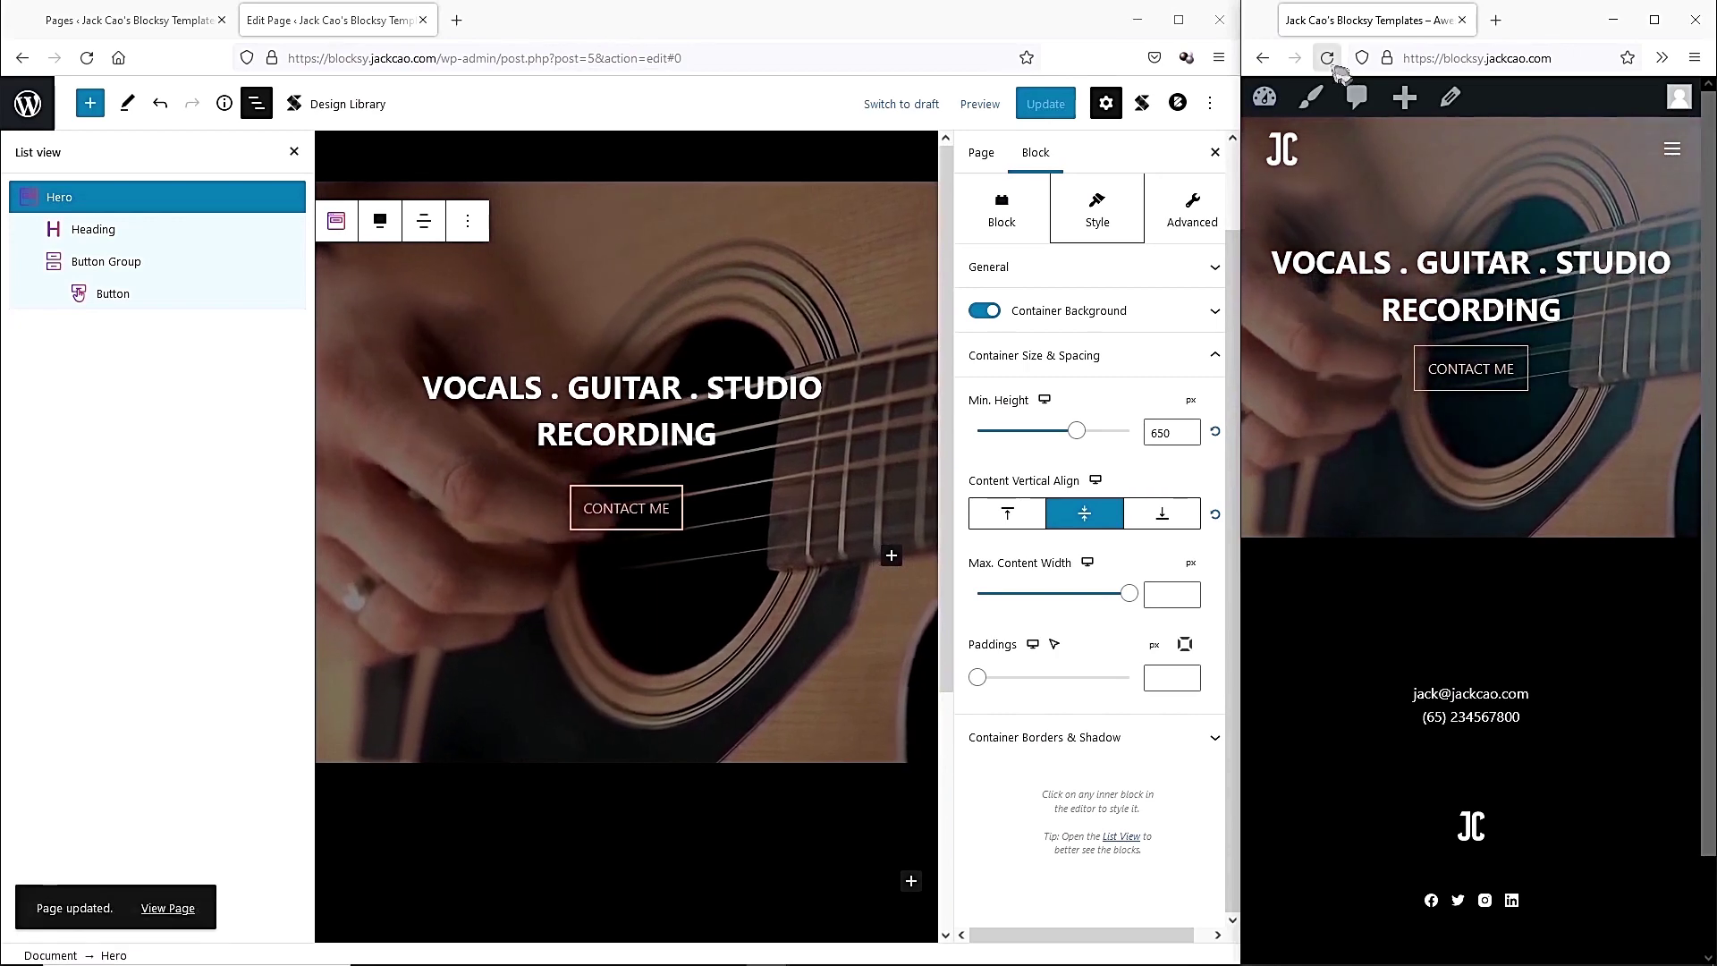
Reload the live site and view the taller hero at desktop and mobile widths.
click(1332, 64)
drag(1240, 823, 172, 762)
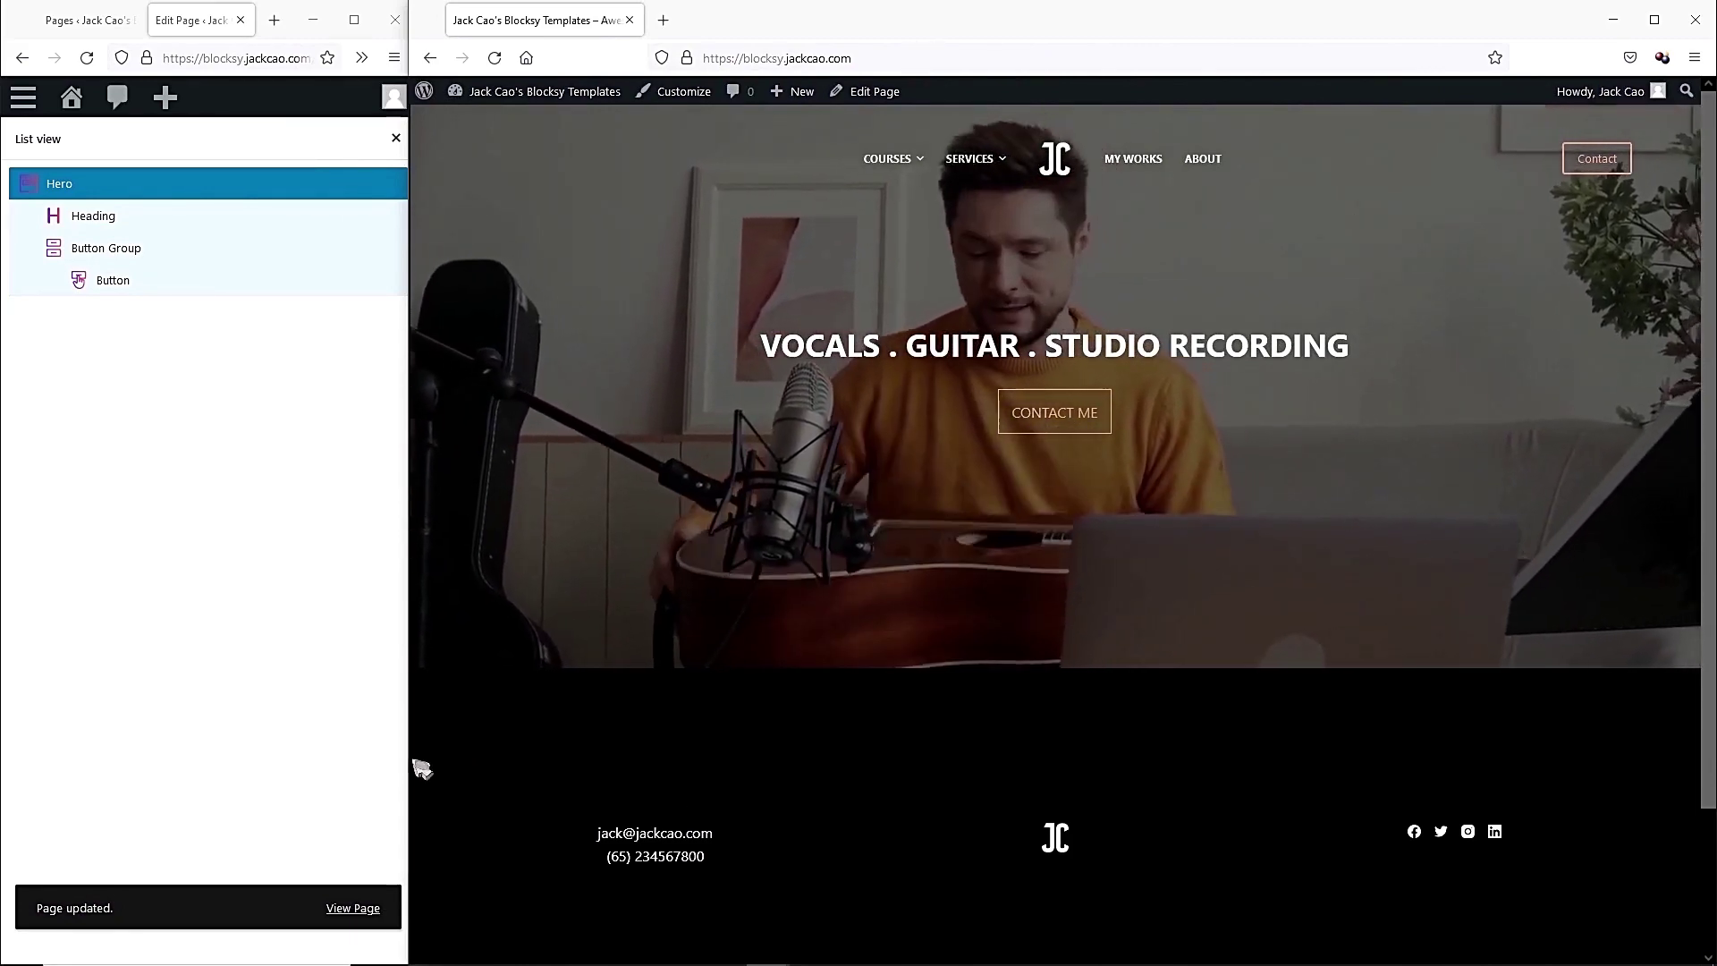
drag(409, 770, 448, 769)
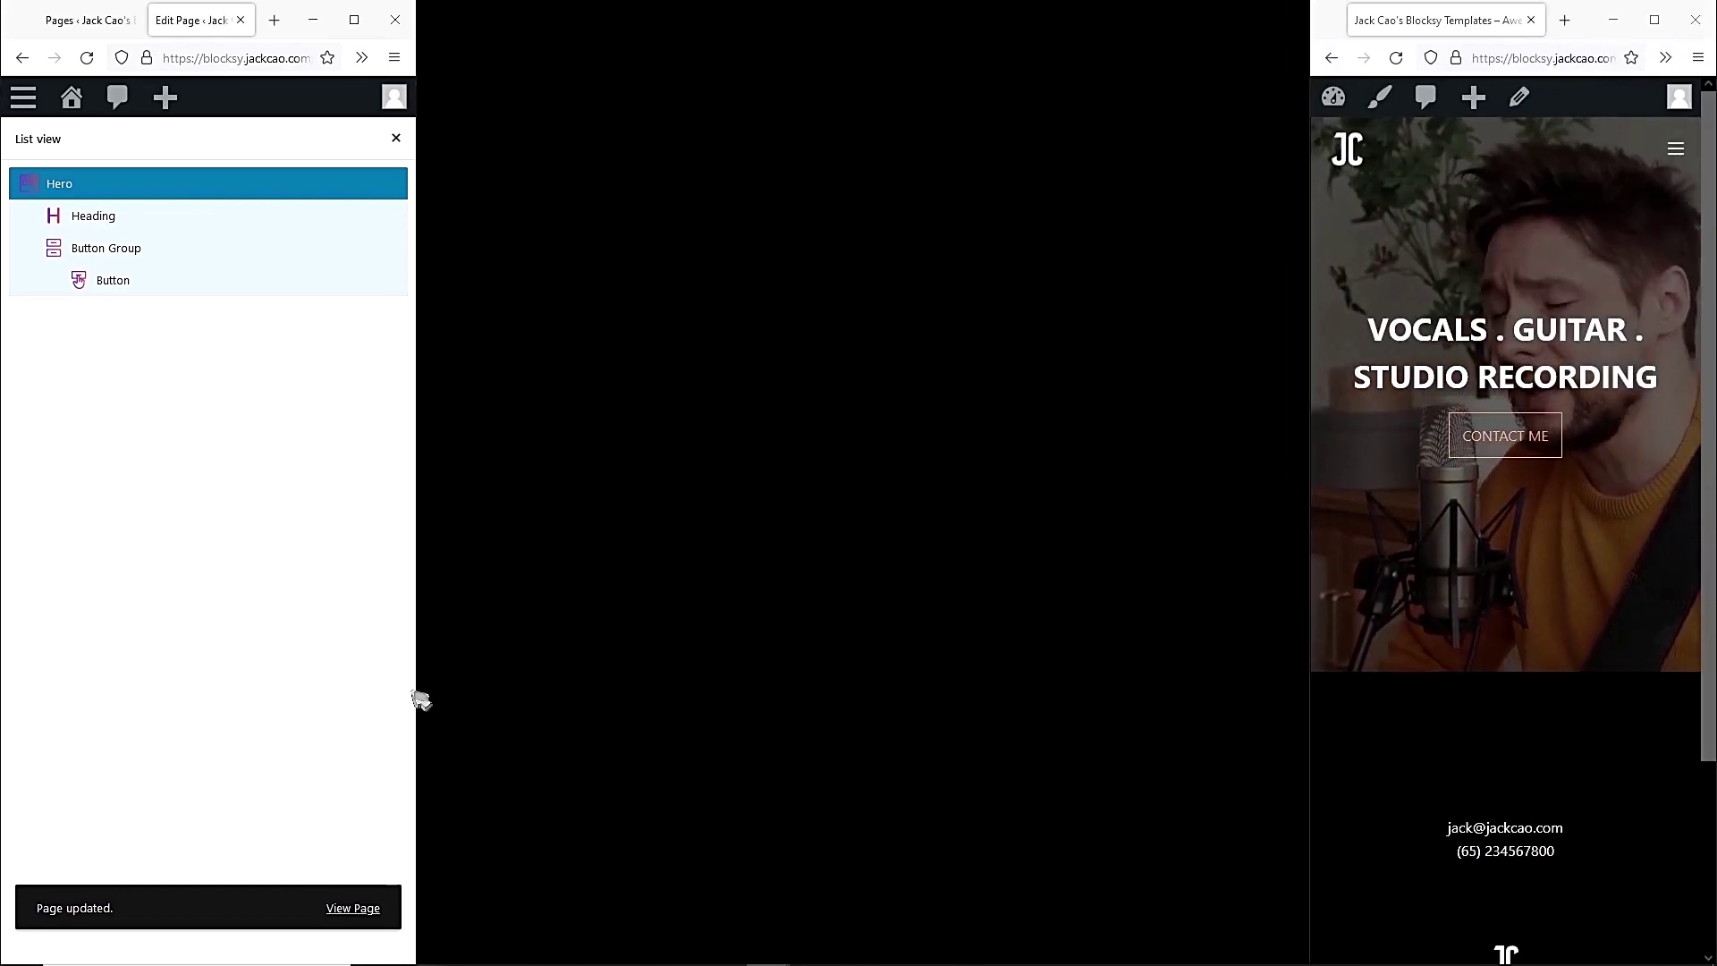
drag(420, 700, 1307, 689)
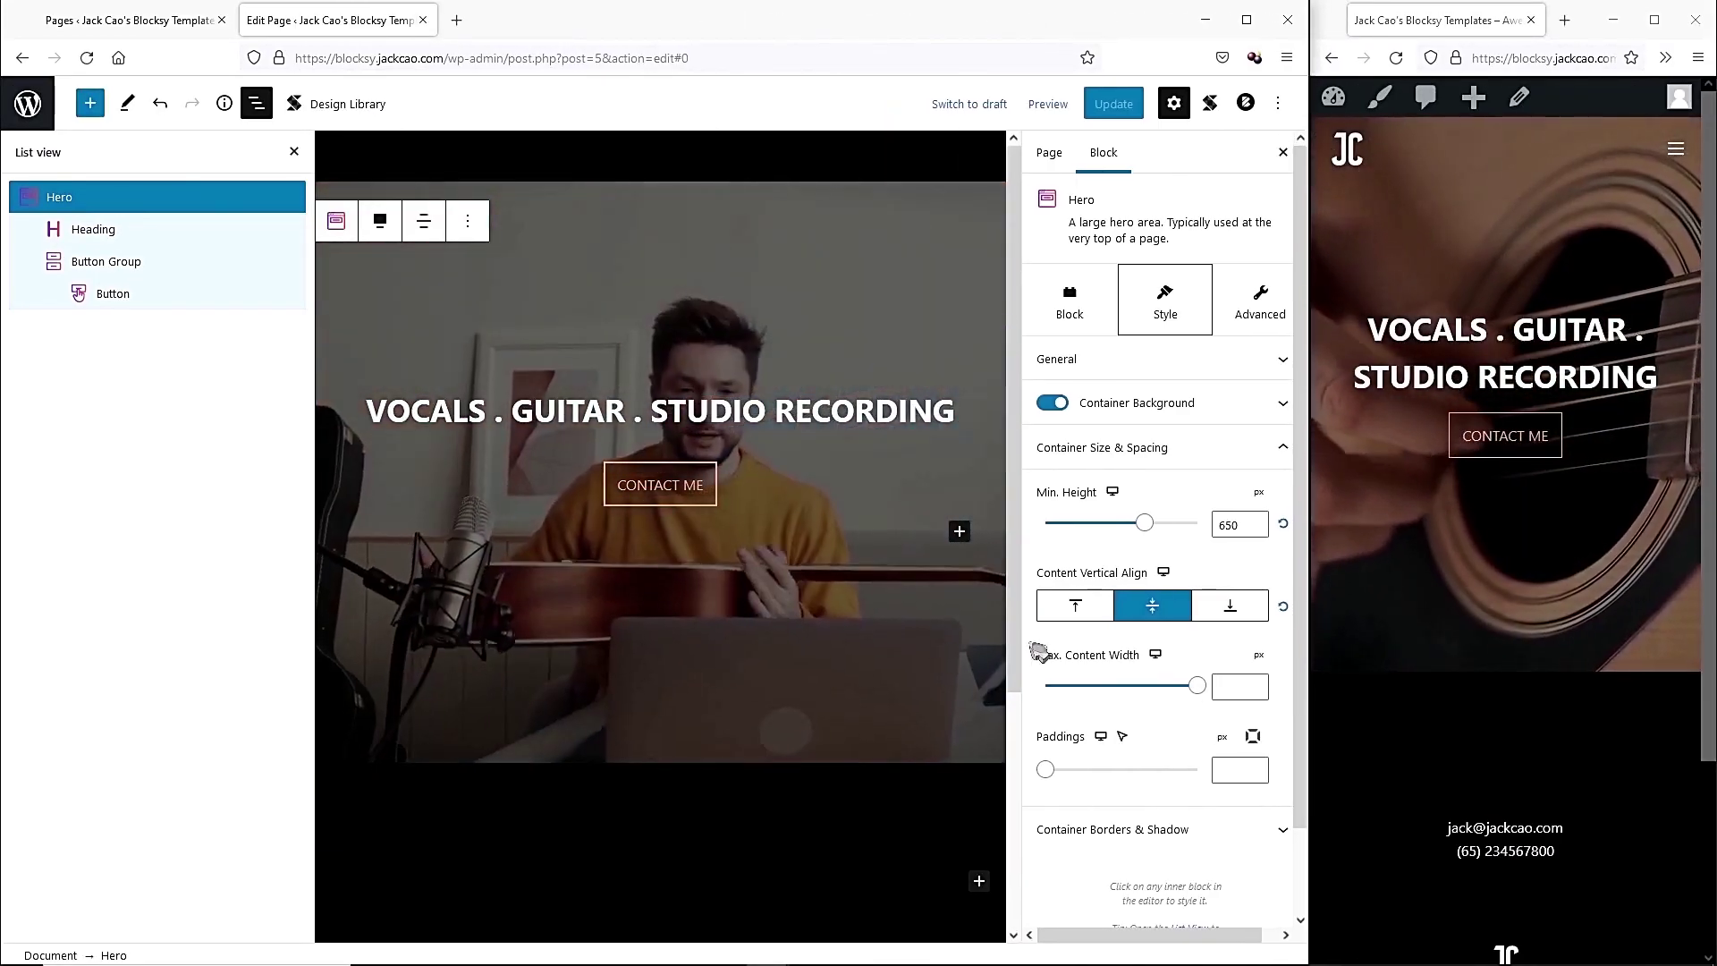
Insert a Default Layout Feature block below the hero from the full block library.
scroll(672, 638, down, 3)
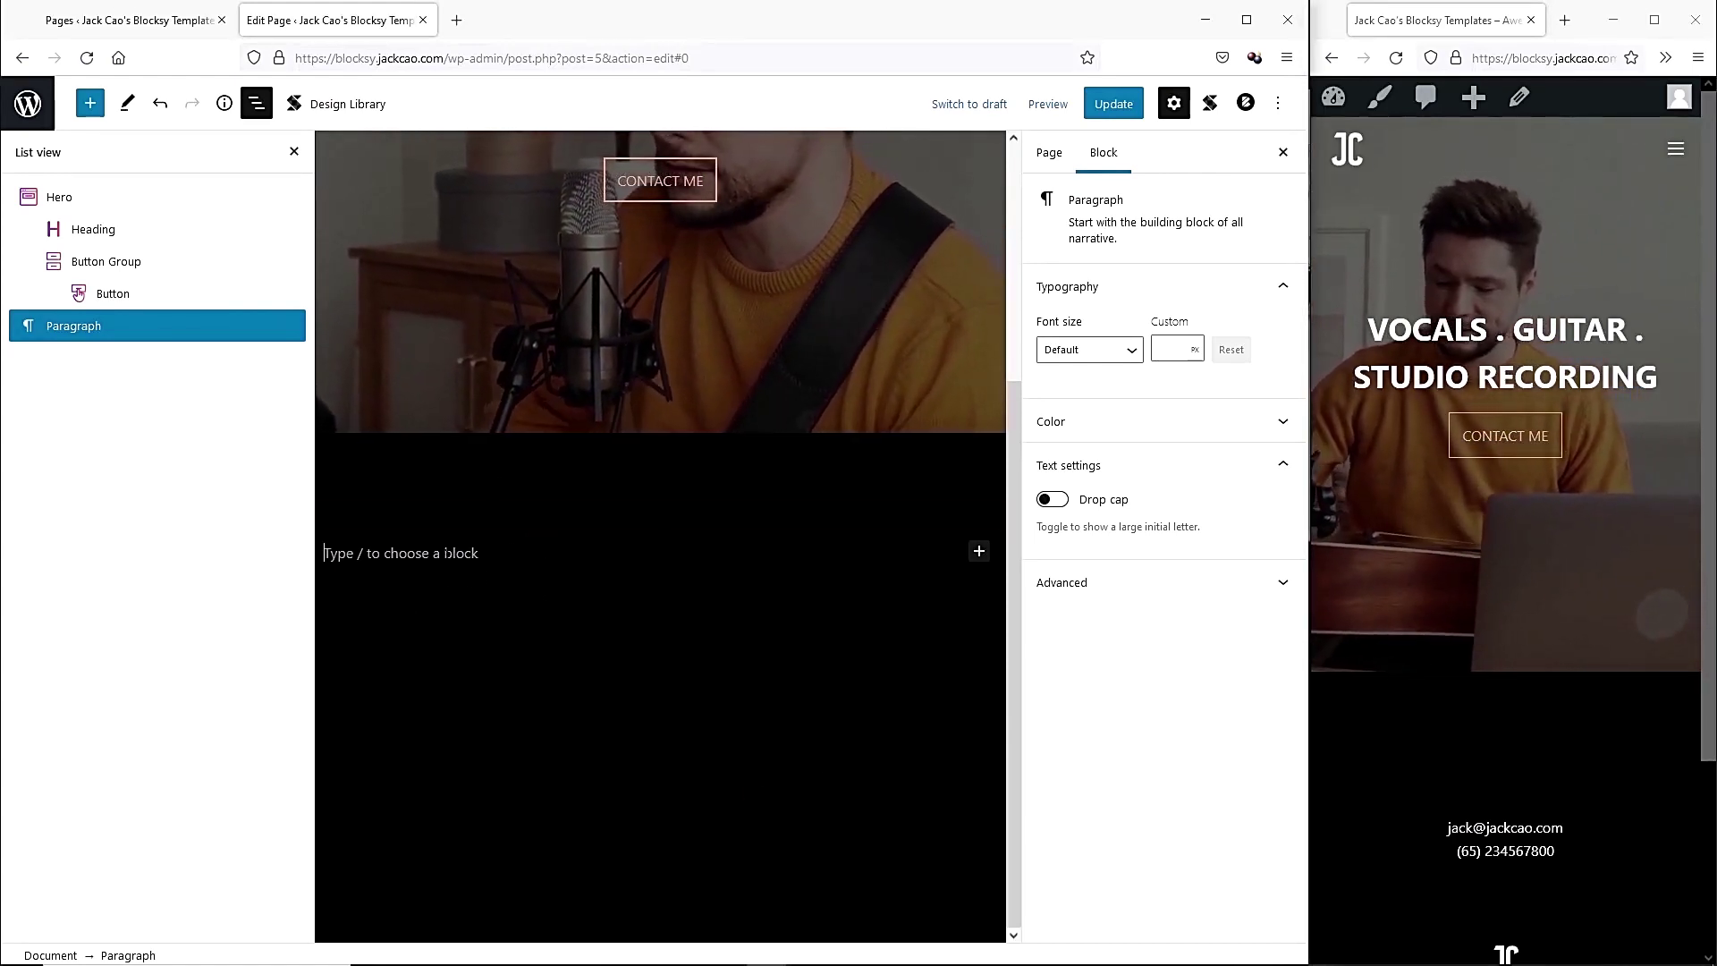
click(978, 550)
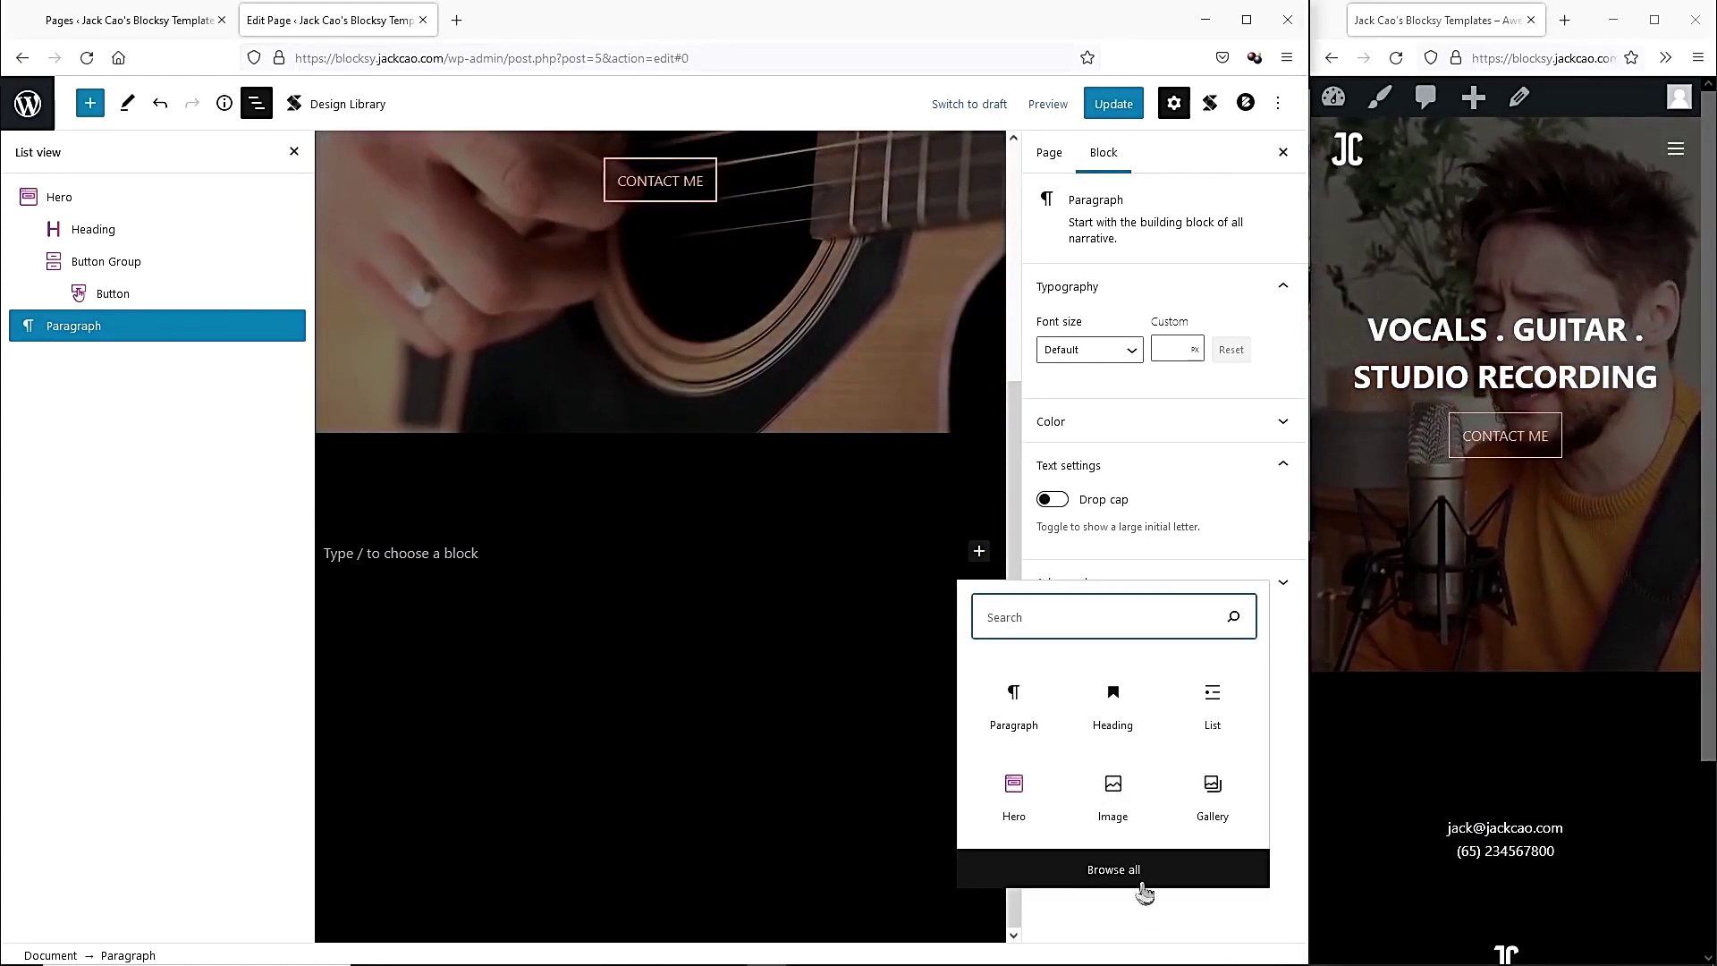
click(1082, 866)
drag(305, 210, 295, 849)
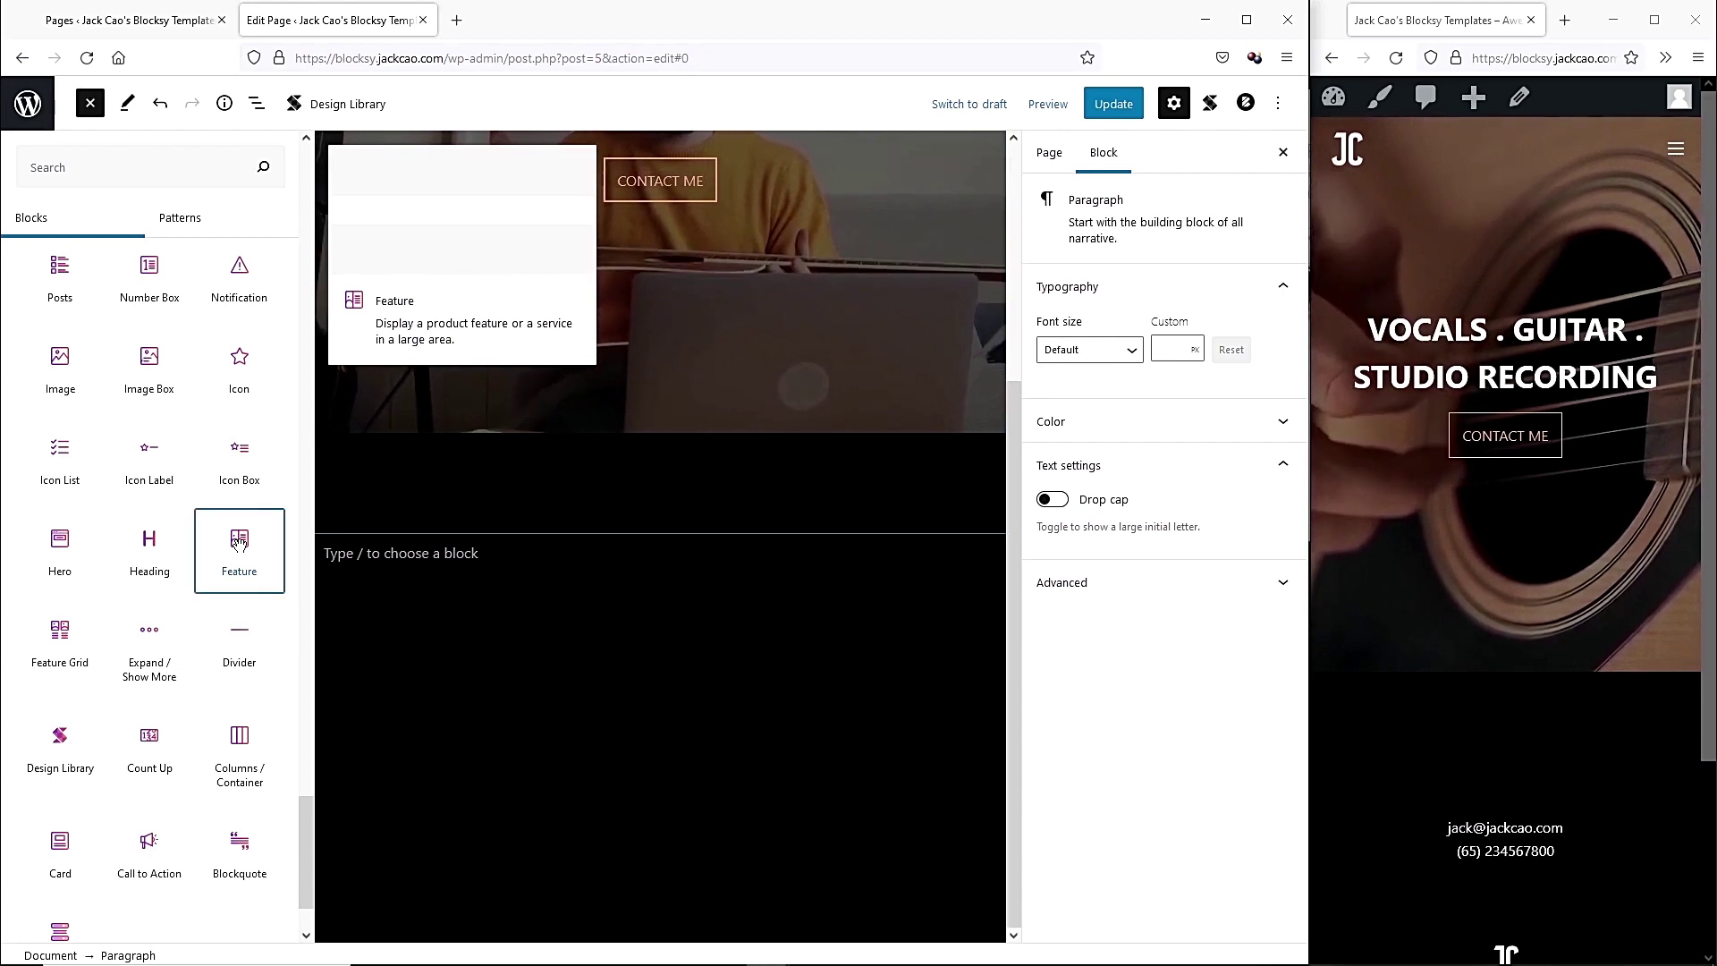
click(239, 542)
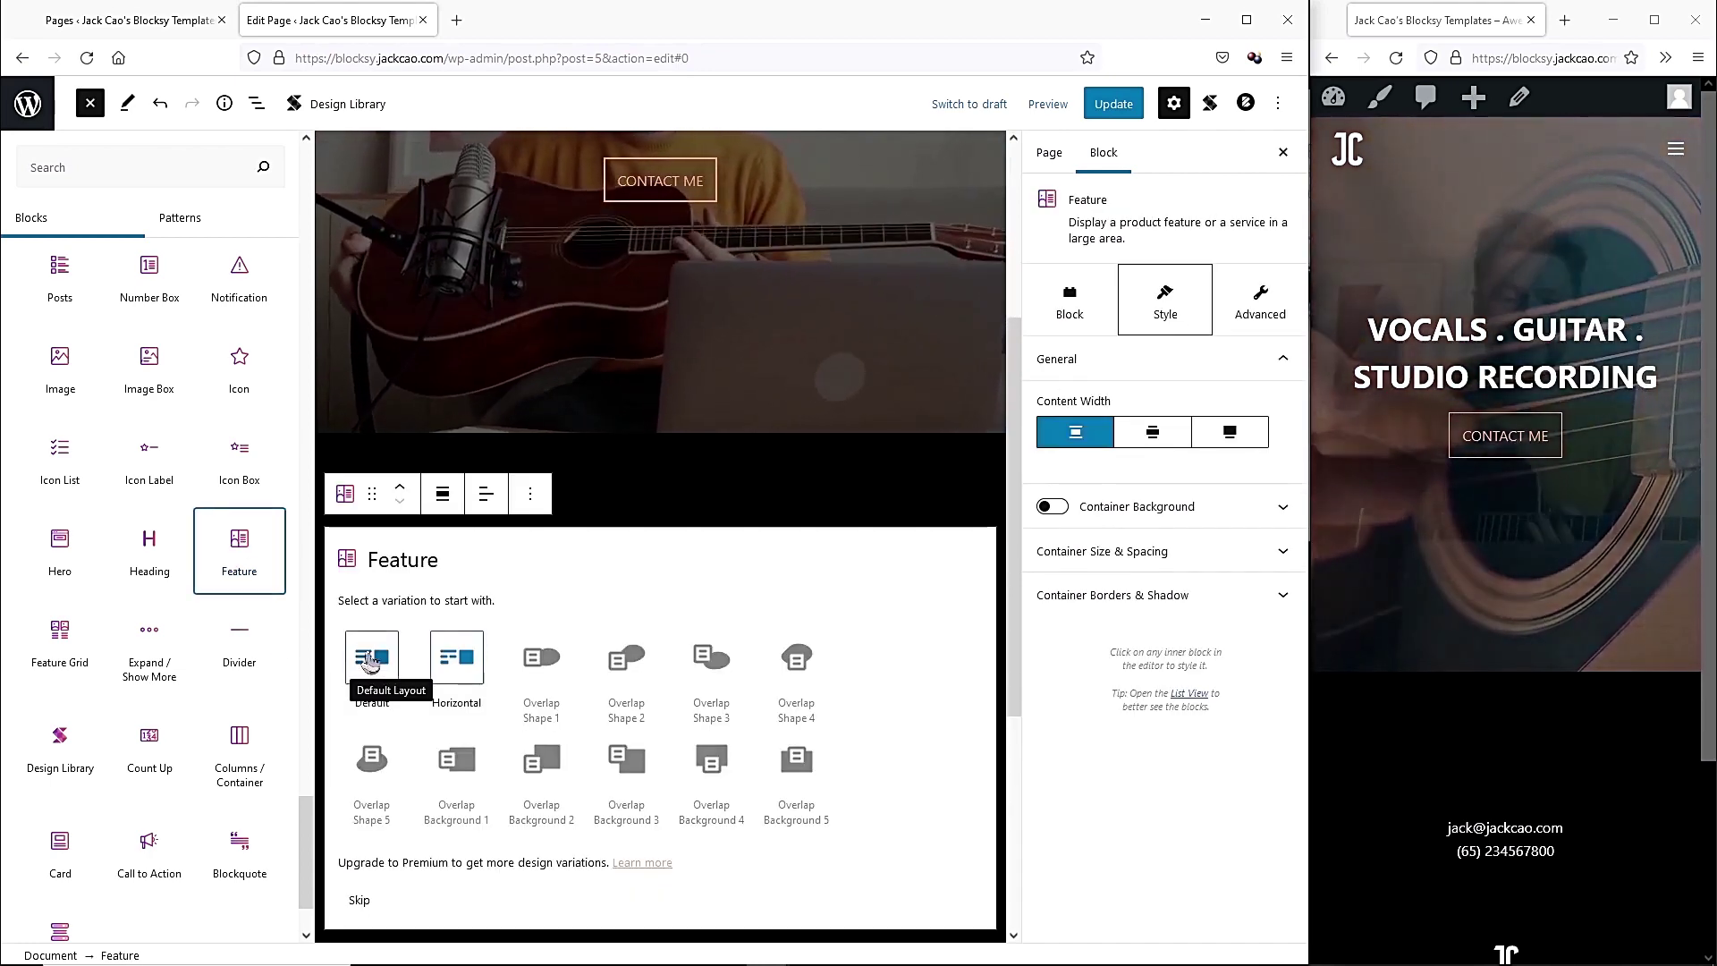
click(372, 660)
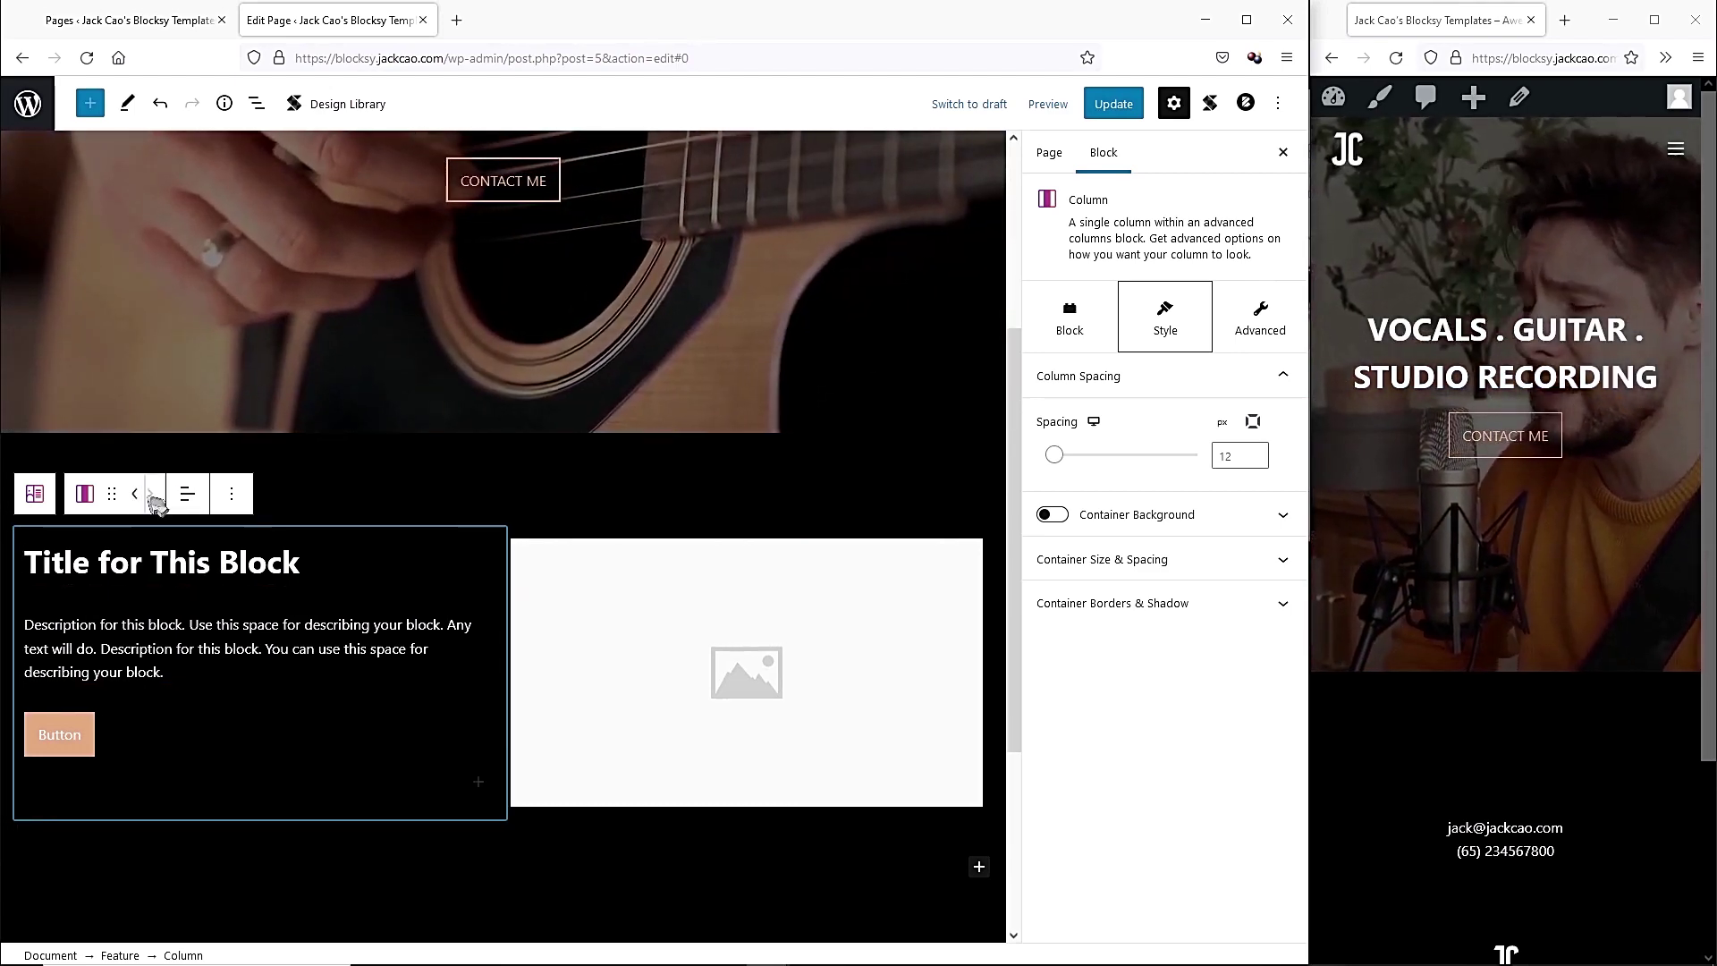
Move the Feature text to the image's right and paste the new singer-coaching heading.
click(148, 494)
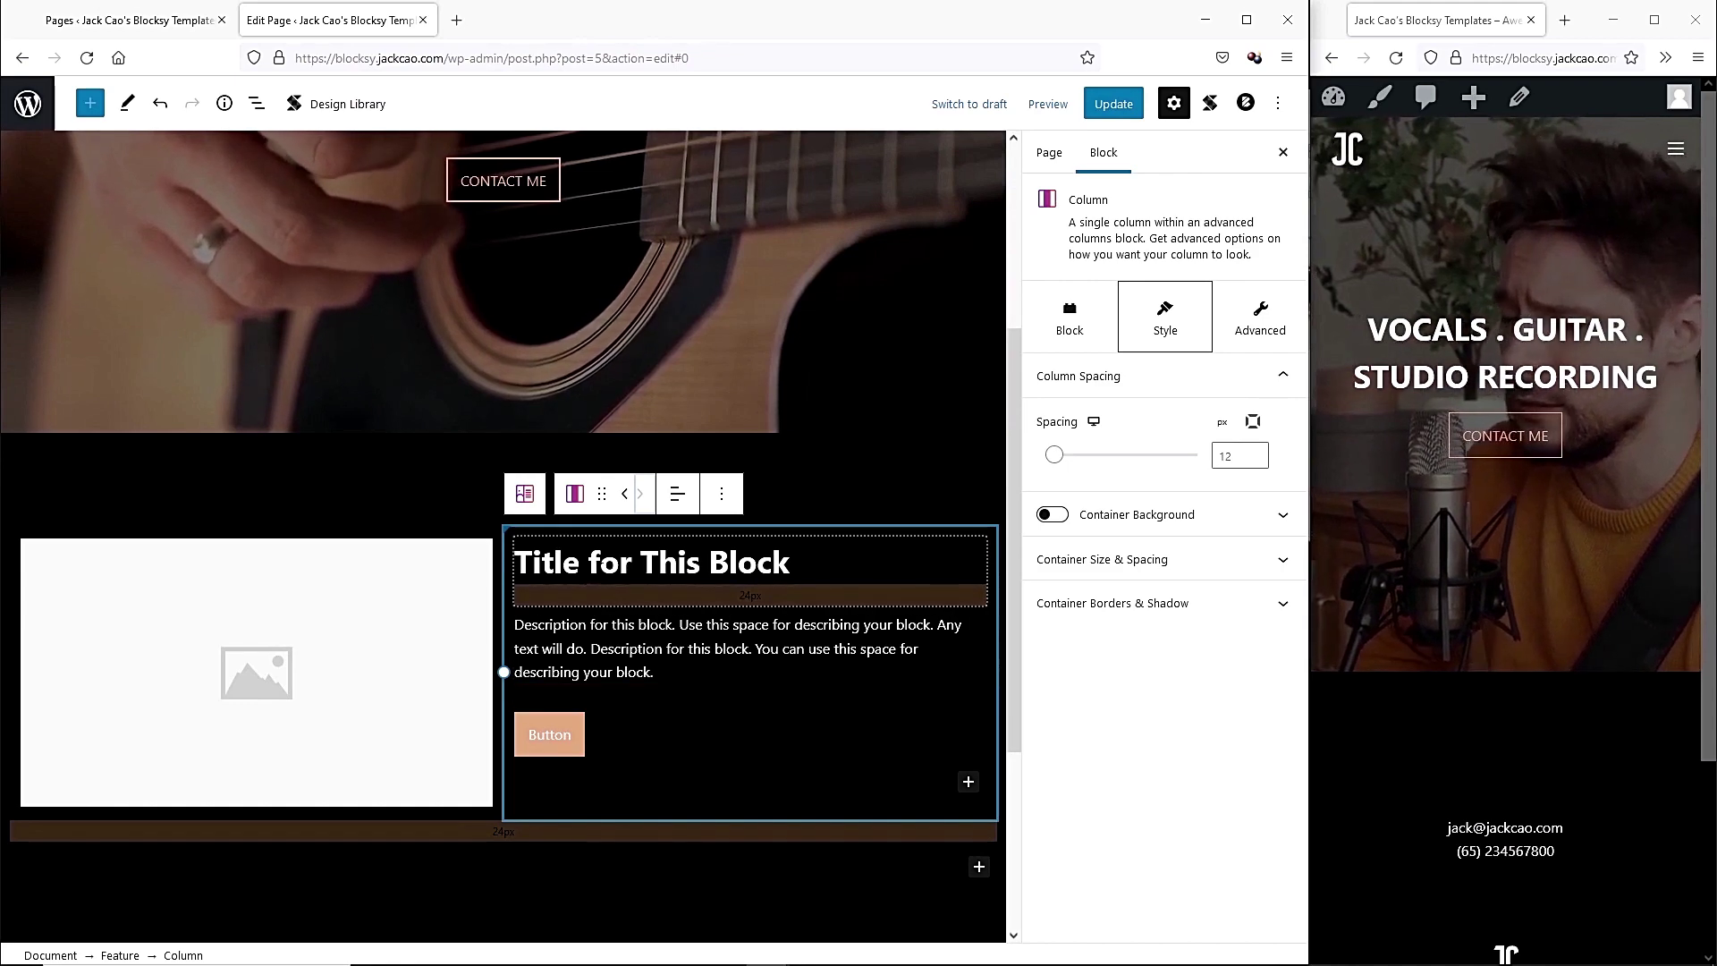
click(653, 563)
triple_click(600, 561)
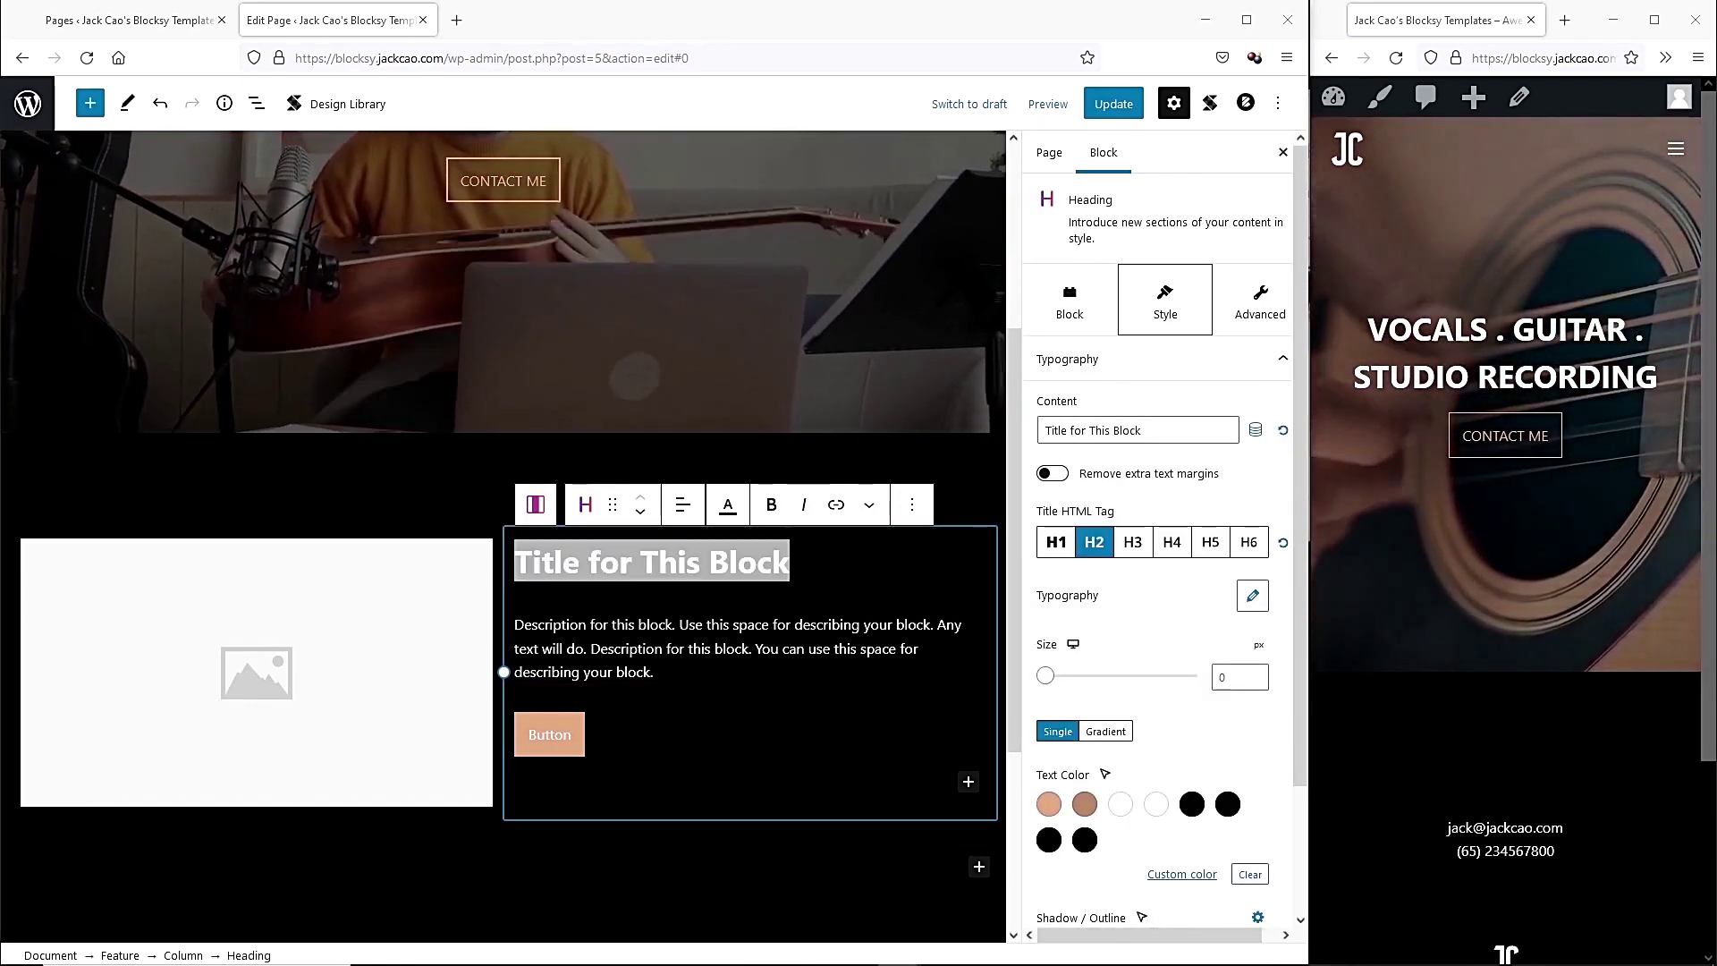
drag(790, 562, 515, 562)
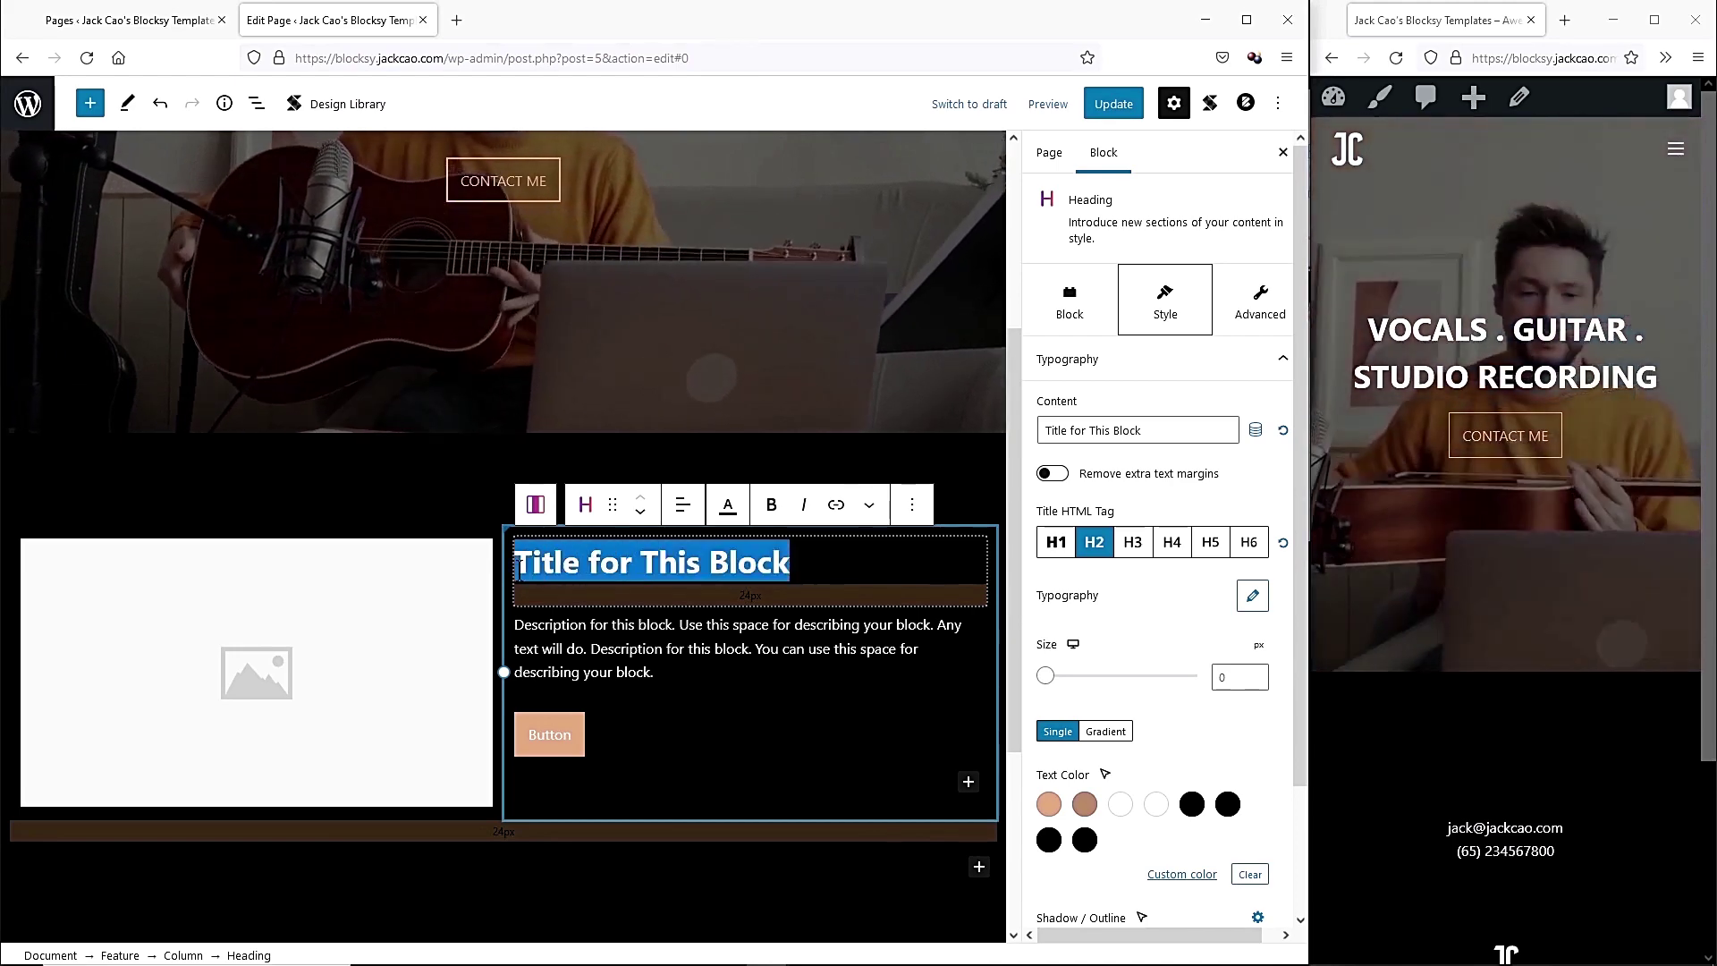
text(My passion and focus is nuturing singers and song writers)
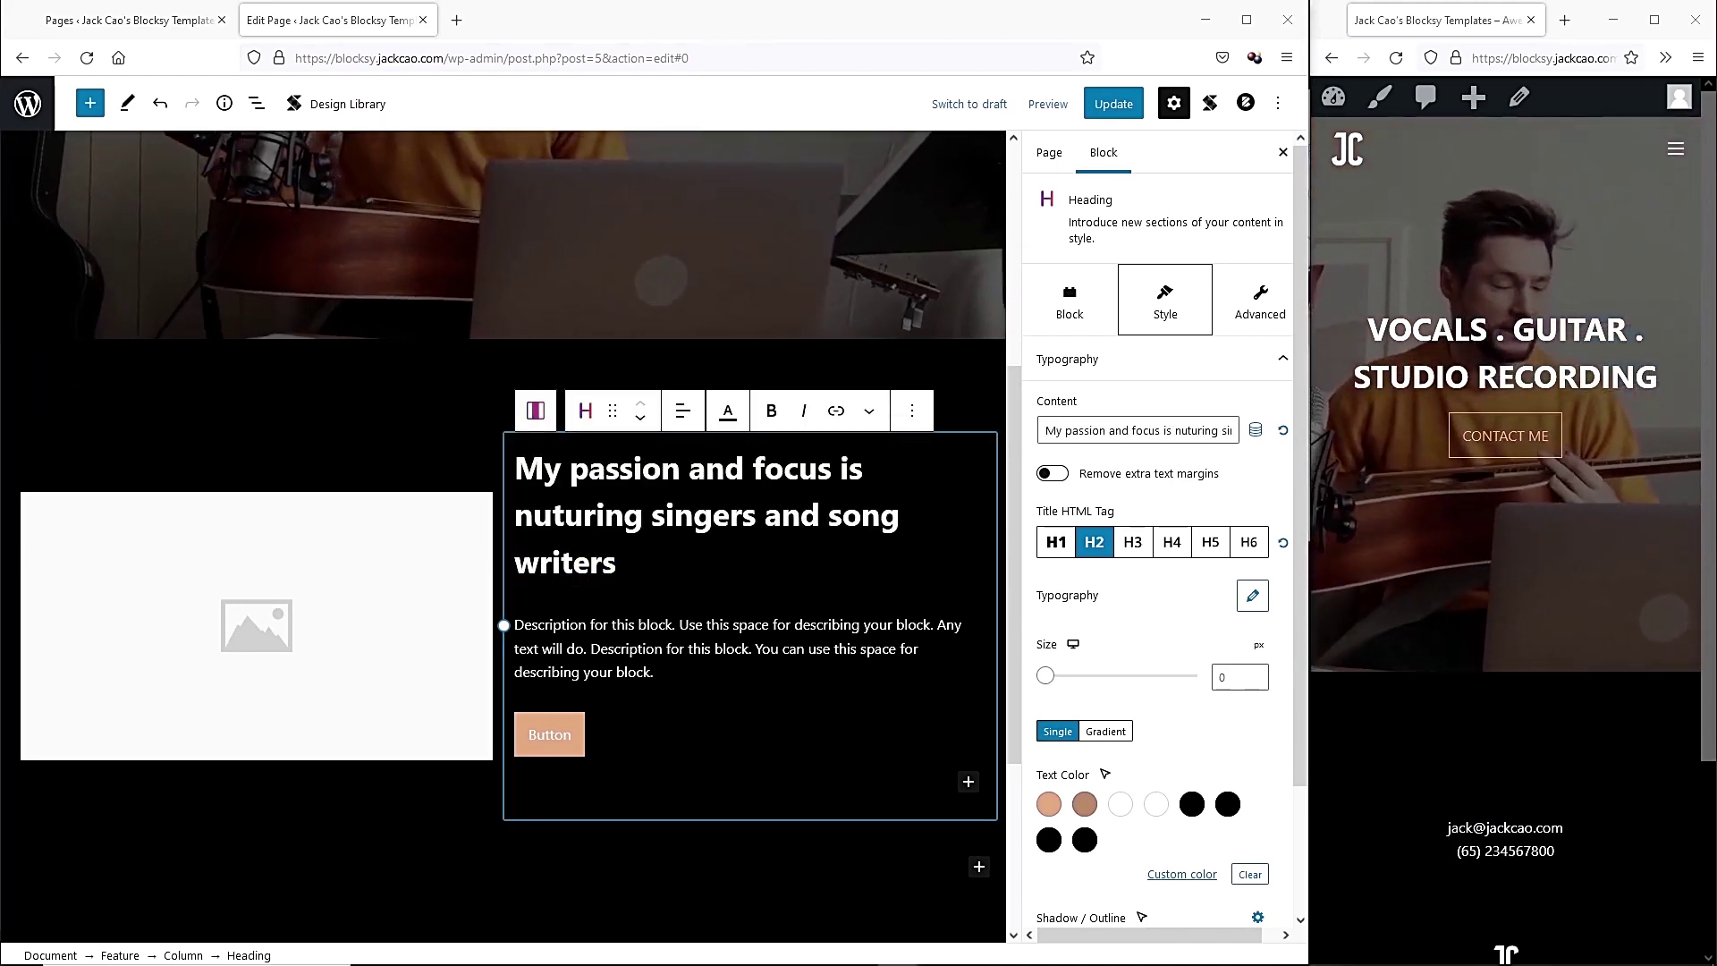
Replace the placeholder description with the pasted singer-coaching paragraph.
click(689, 685)
key(ctrl+a)
text(Let's be honest, to be a professional singer and song writer is tough, you need to know someone in the industry who has the passion and connection to point you towards the right direction for success. The bottom line, that's what I do, I am the guide. And if you want to learn more about working with me, connect with me today.)
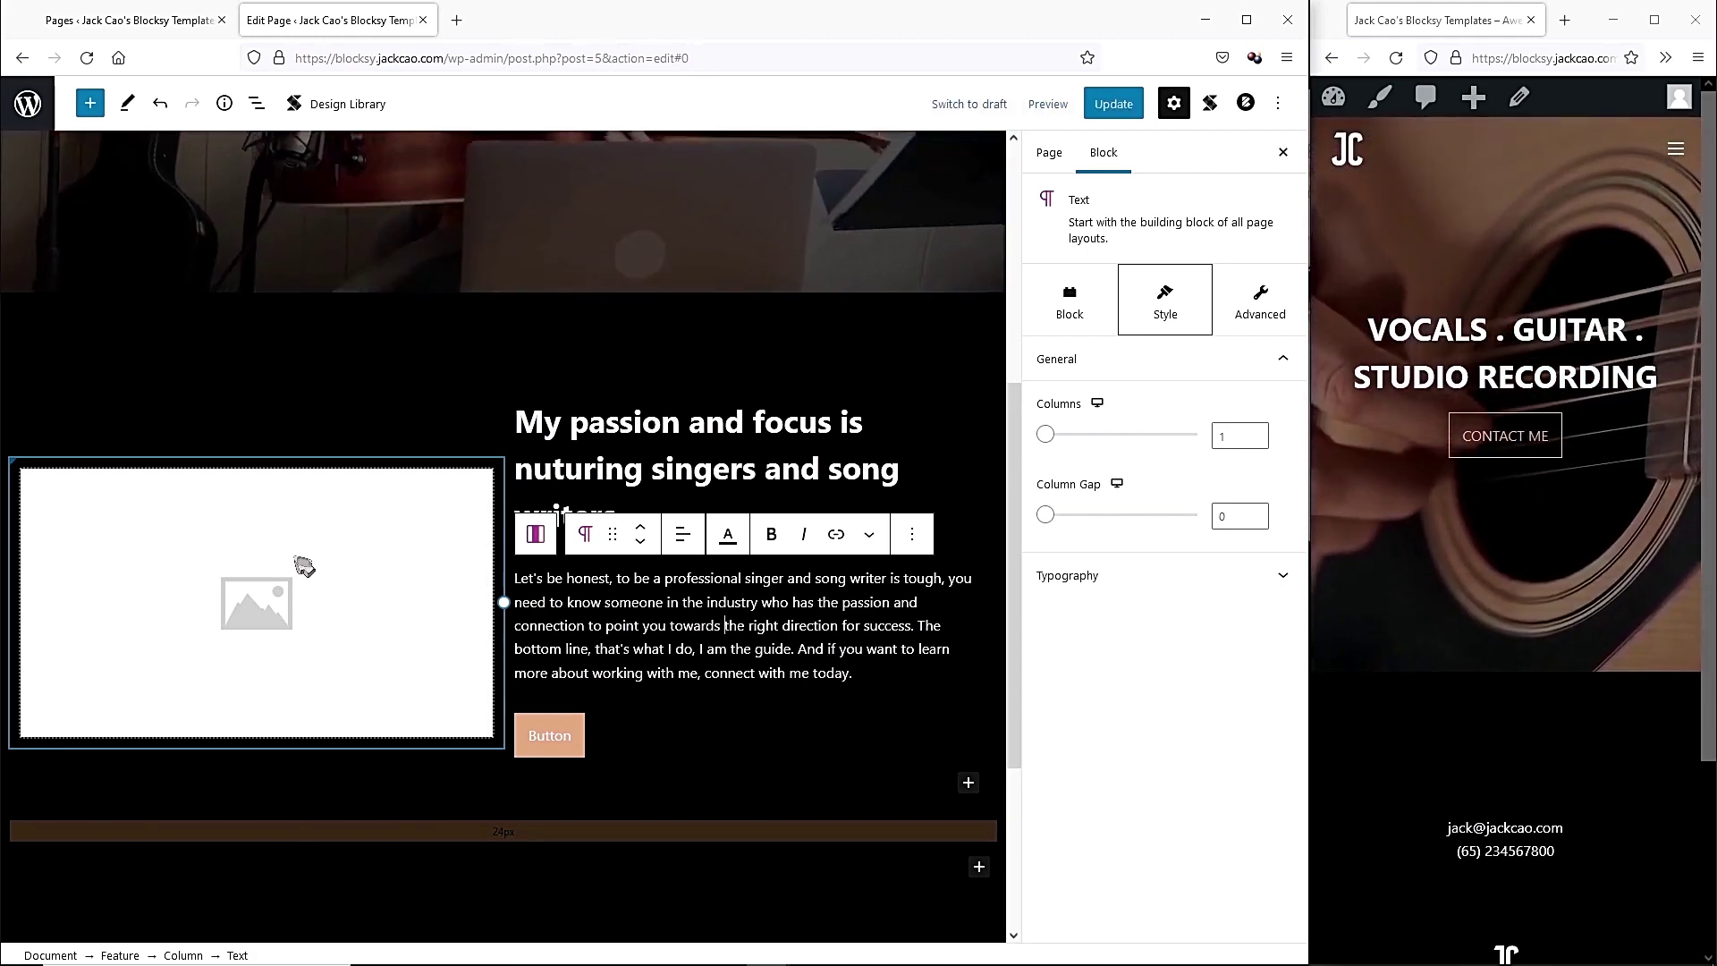
Upload 5- Justin.jpg and insert it into the Feature's image placeholder.
click(304, 566)
click(286, 537)
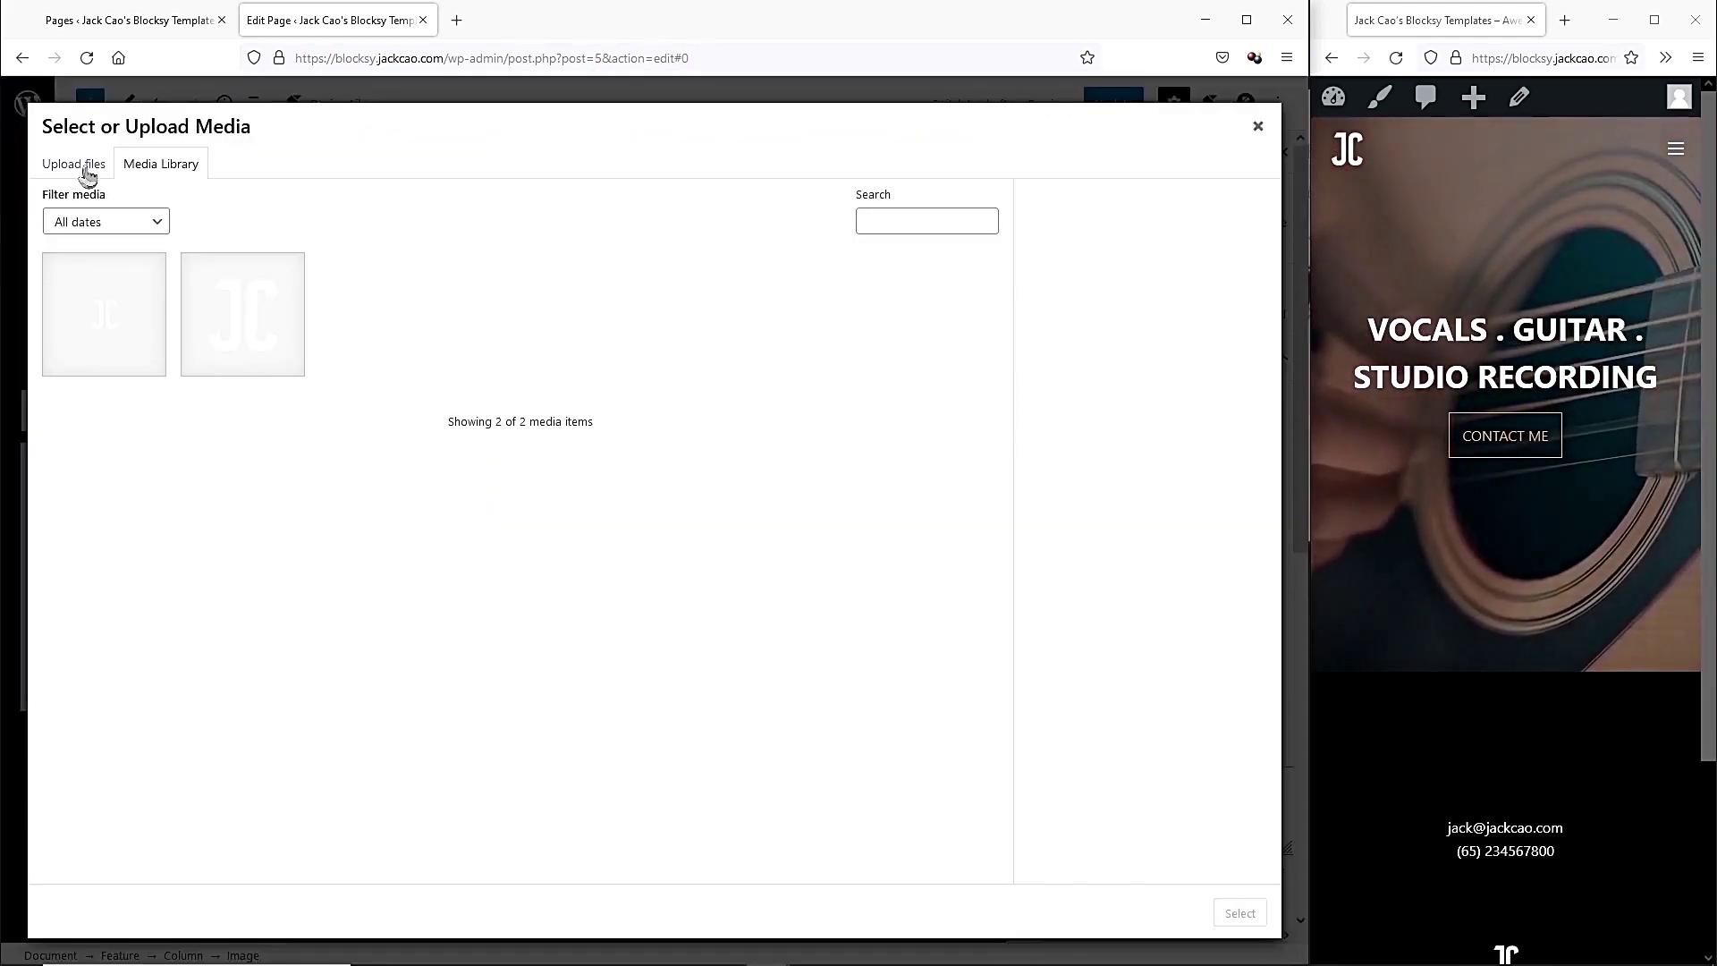
click(88, 173)
click(645, 495)
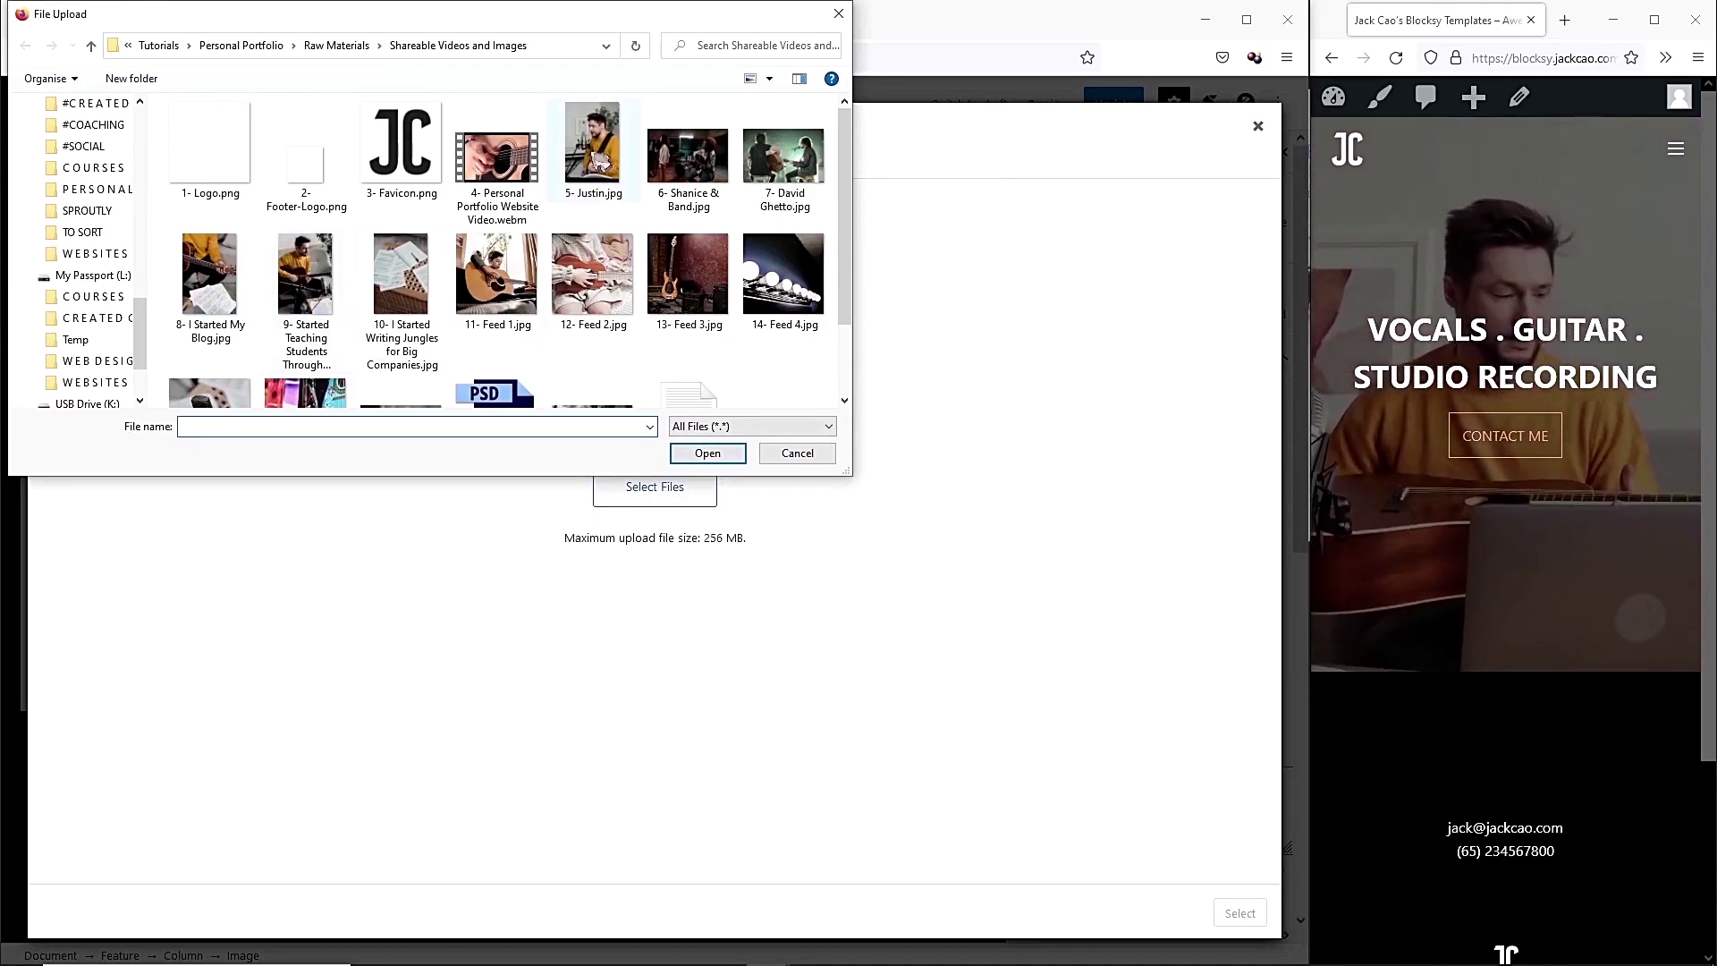
click(596, 151)
click(680, 456)
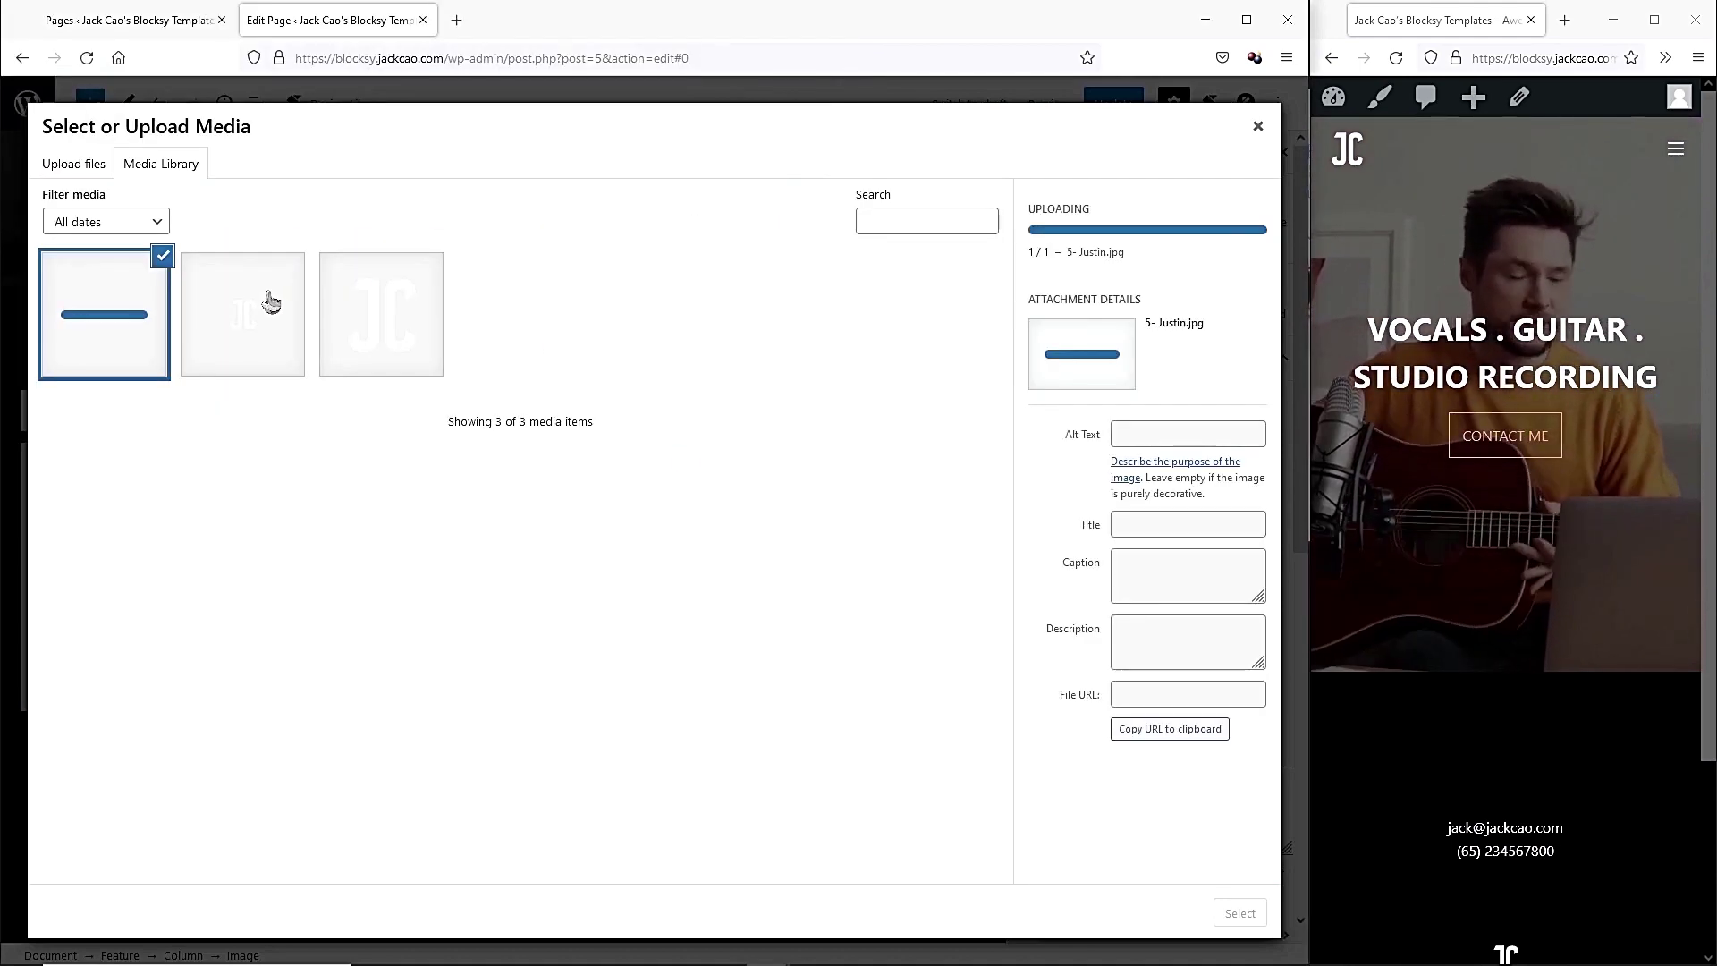
click(1240, 912)
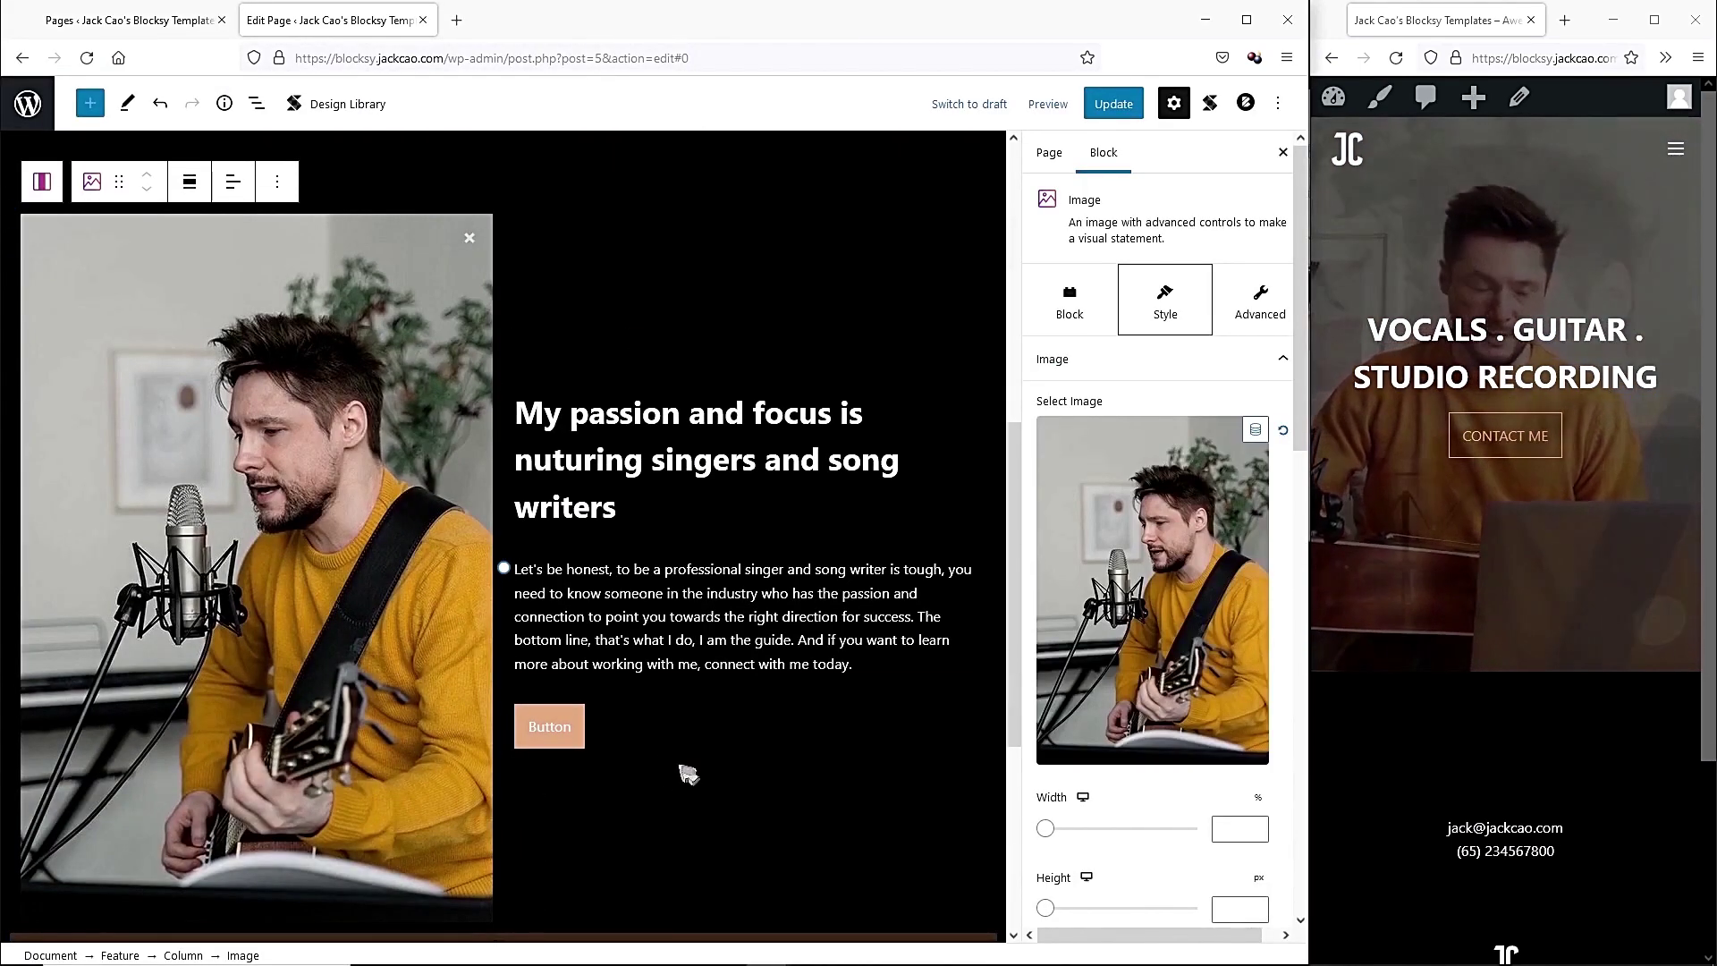
click(563, 729)
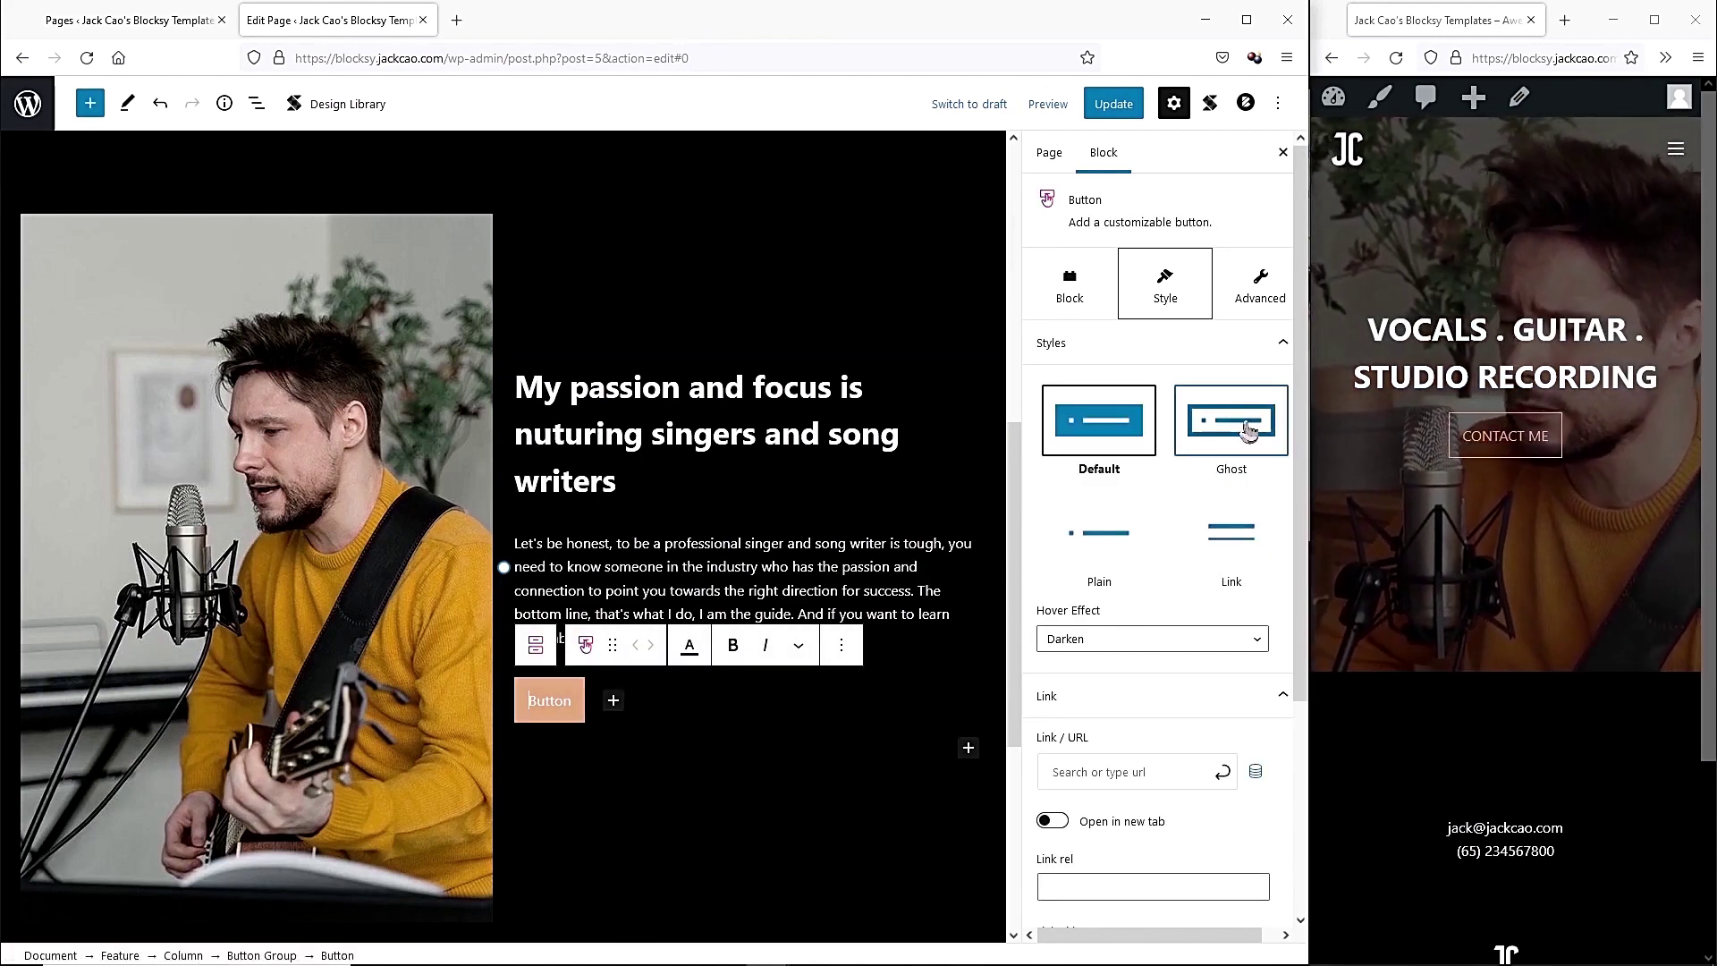
Give the Feature button the Ghost style and relabel it CONTACT ME.
click(1250, 430)
click(536, 706)
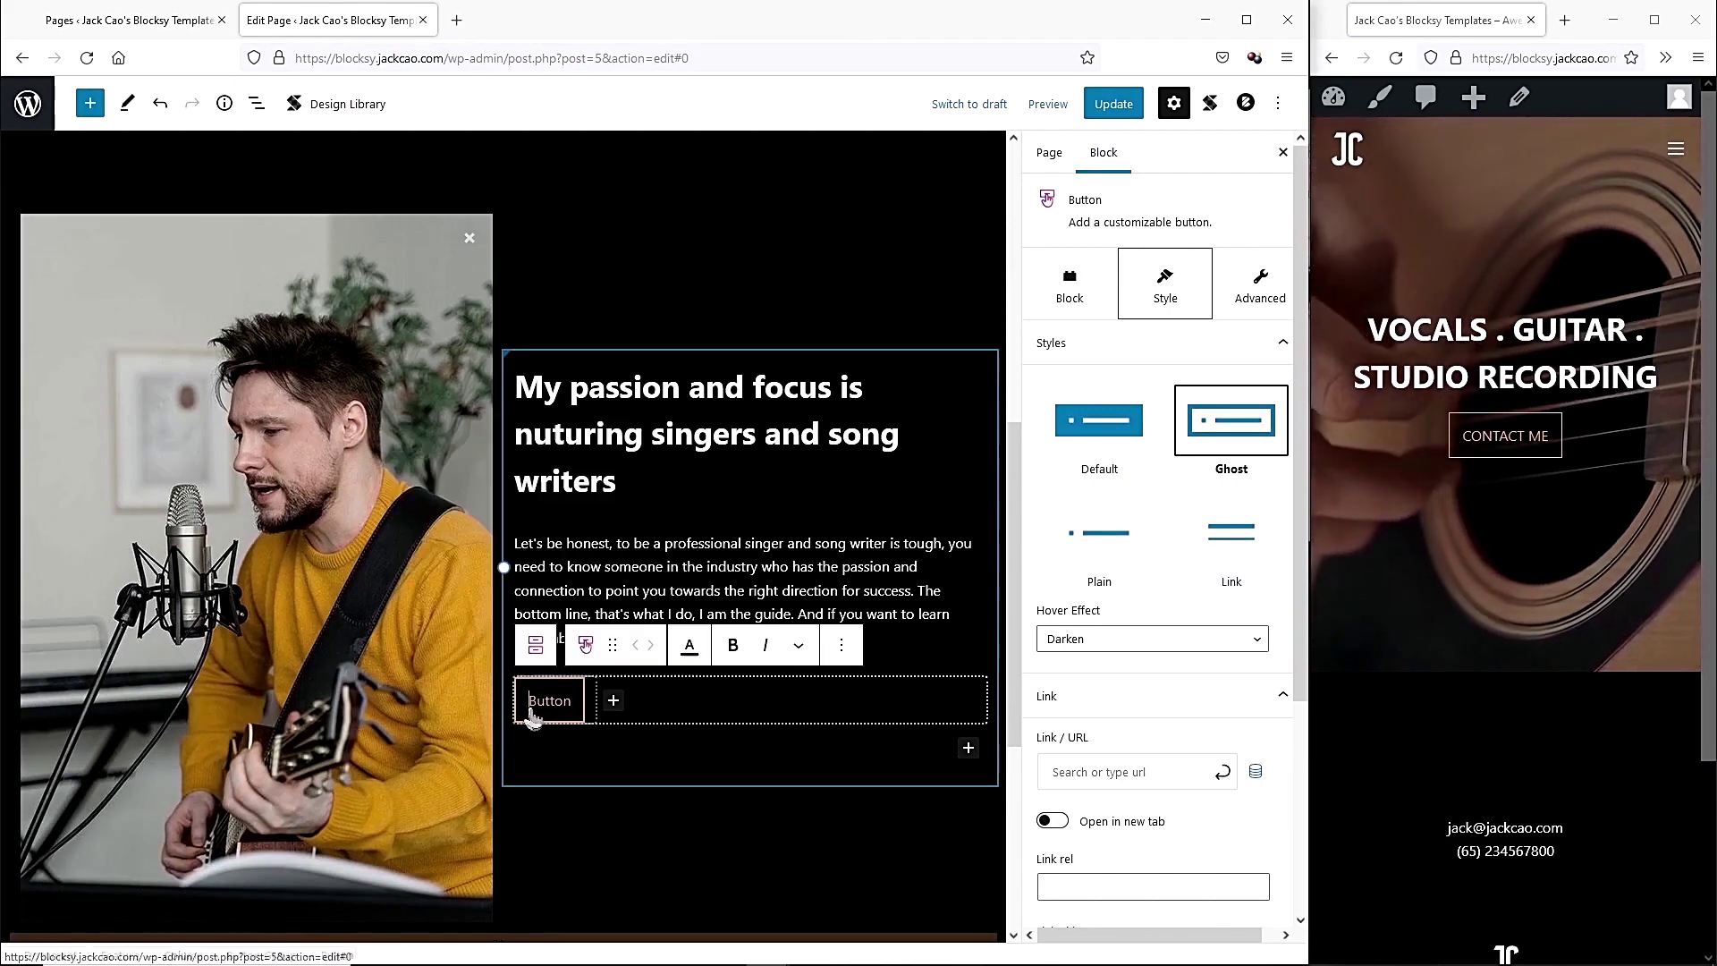
click(532, 712)
click(535, 711)
click(535, 710)
click(533, 708)
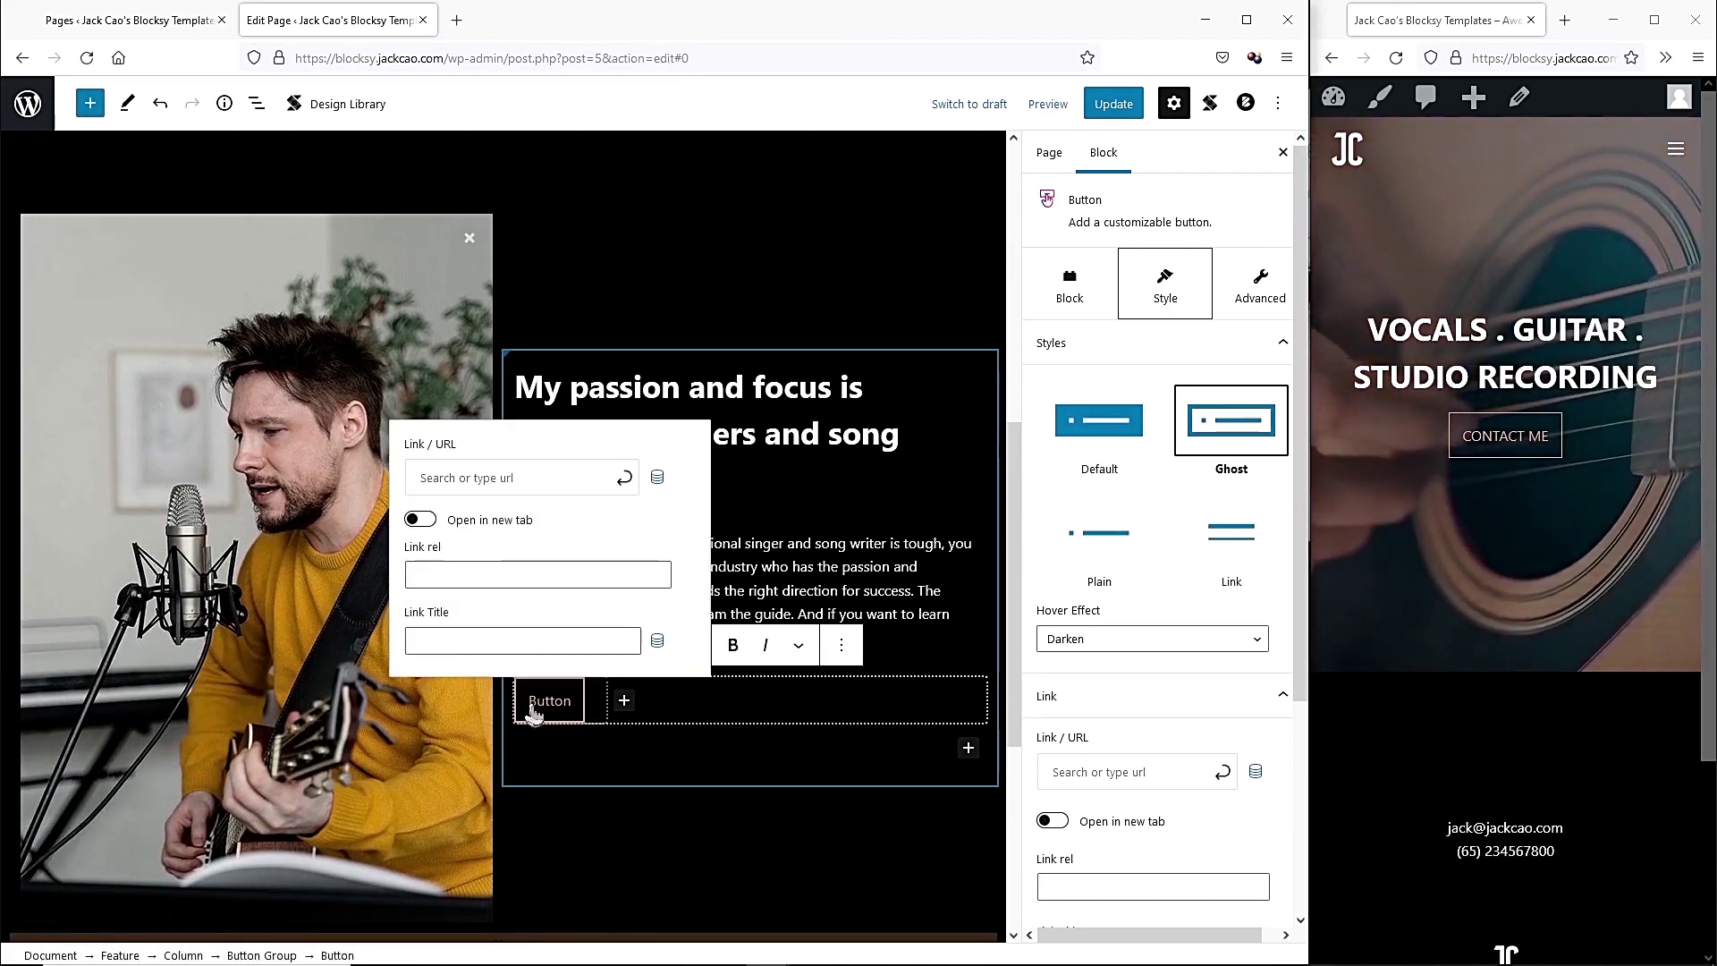
text(CONTACT ME)
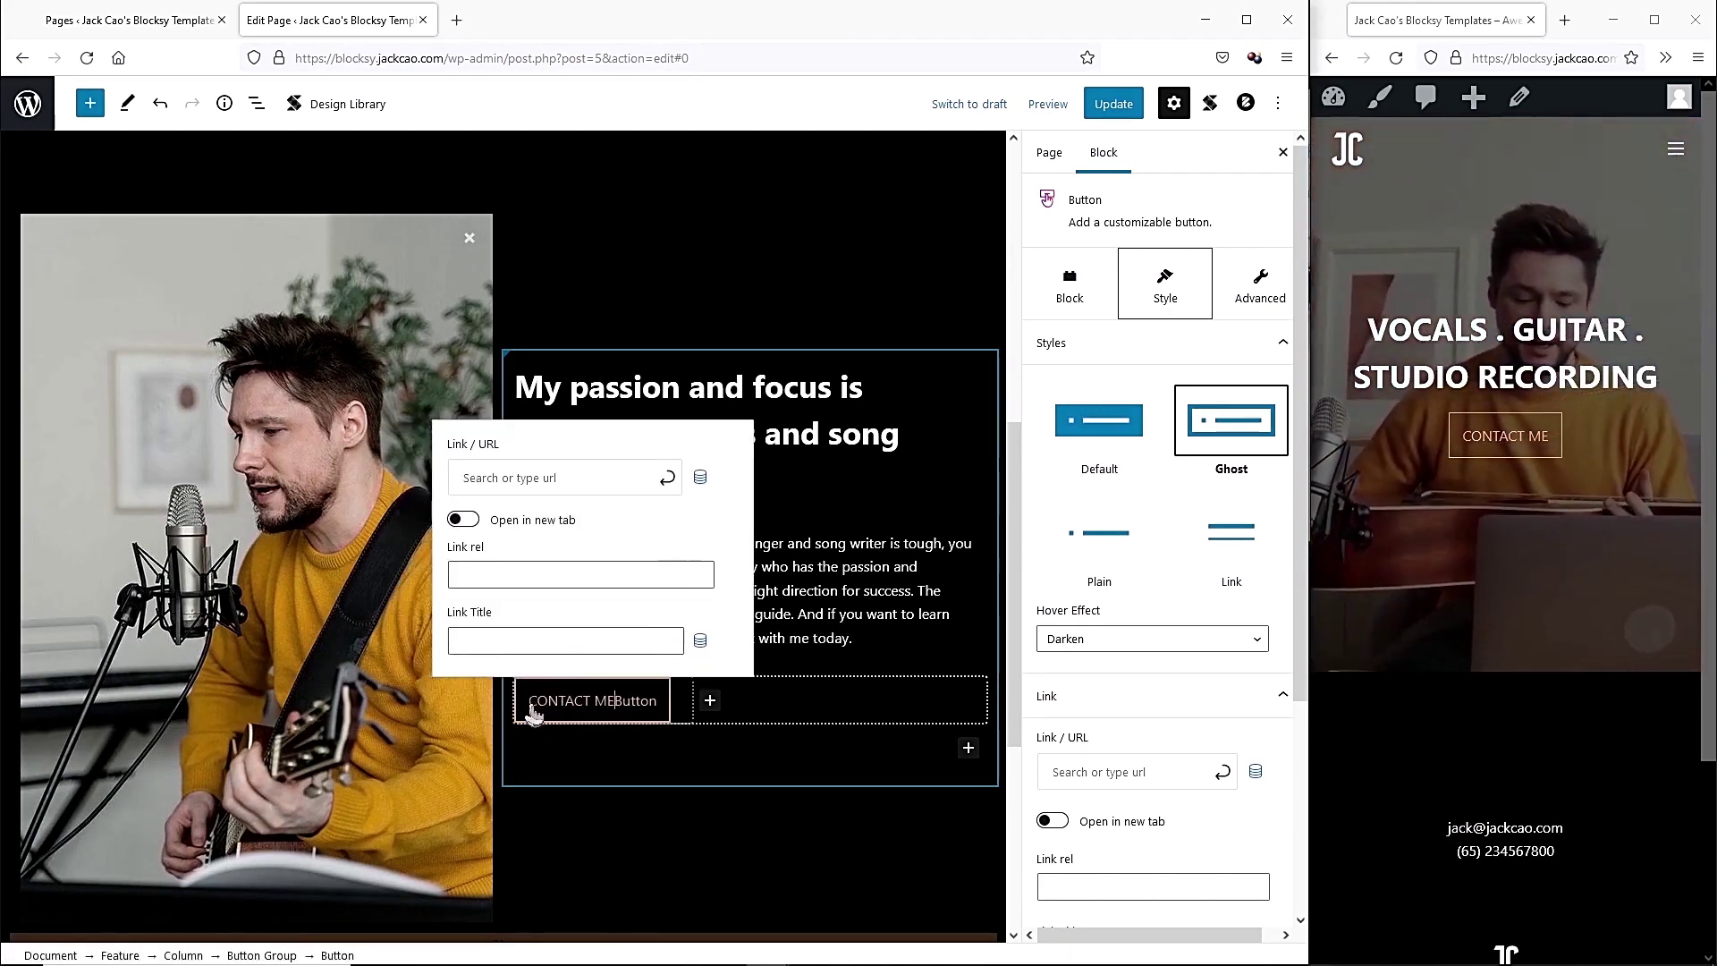
key(Delete)
key(Delete)
key(Delete)
key(Delete)
key(Delete)
key(Delete)
Select the whole Feature block and update the page.
click(678, 561)
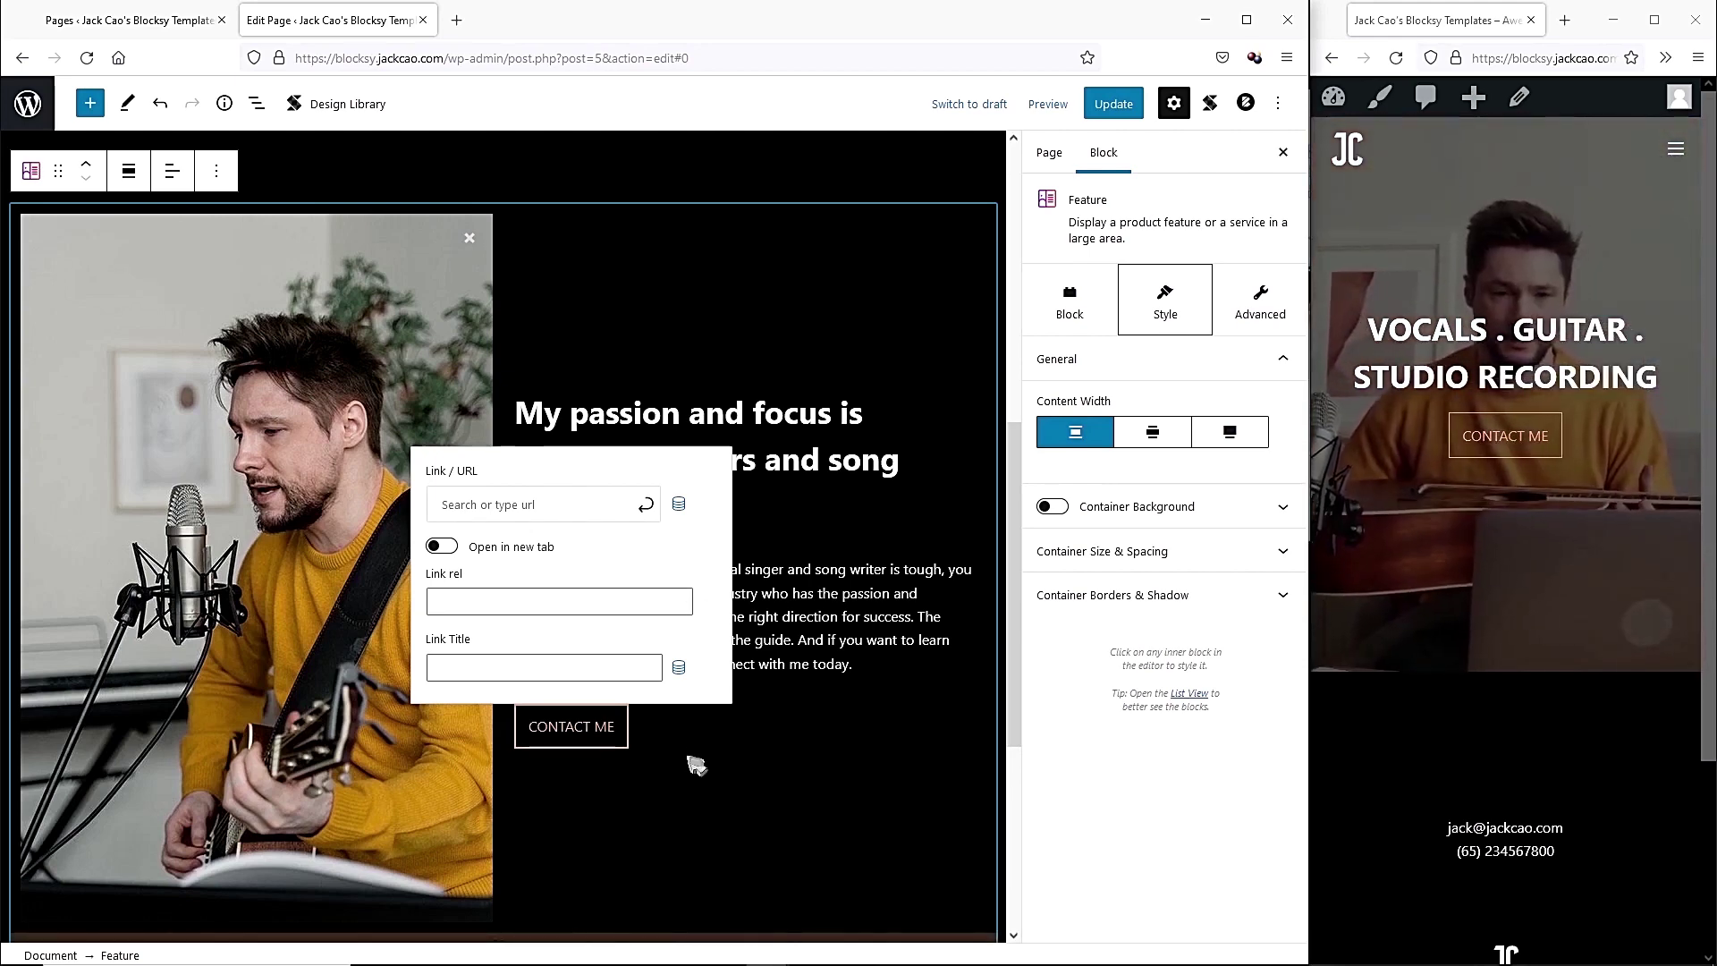
click(698, 775)
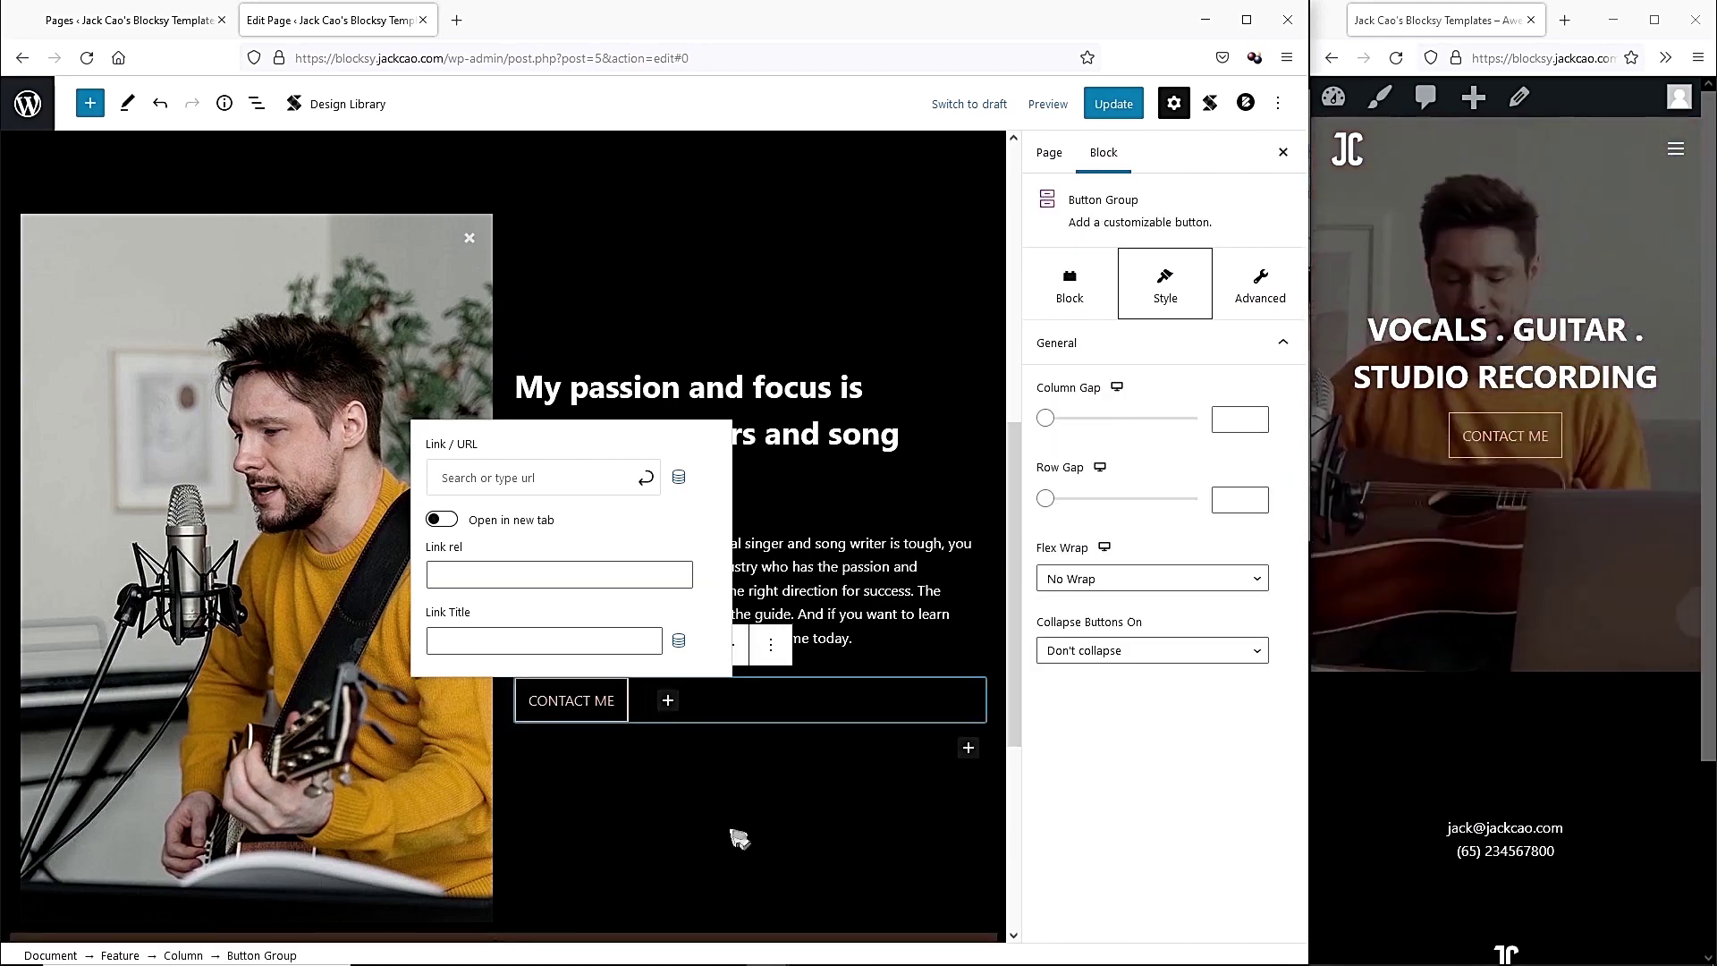
click(739, 832)
scroll(487, 284, down, 3)
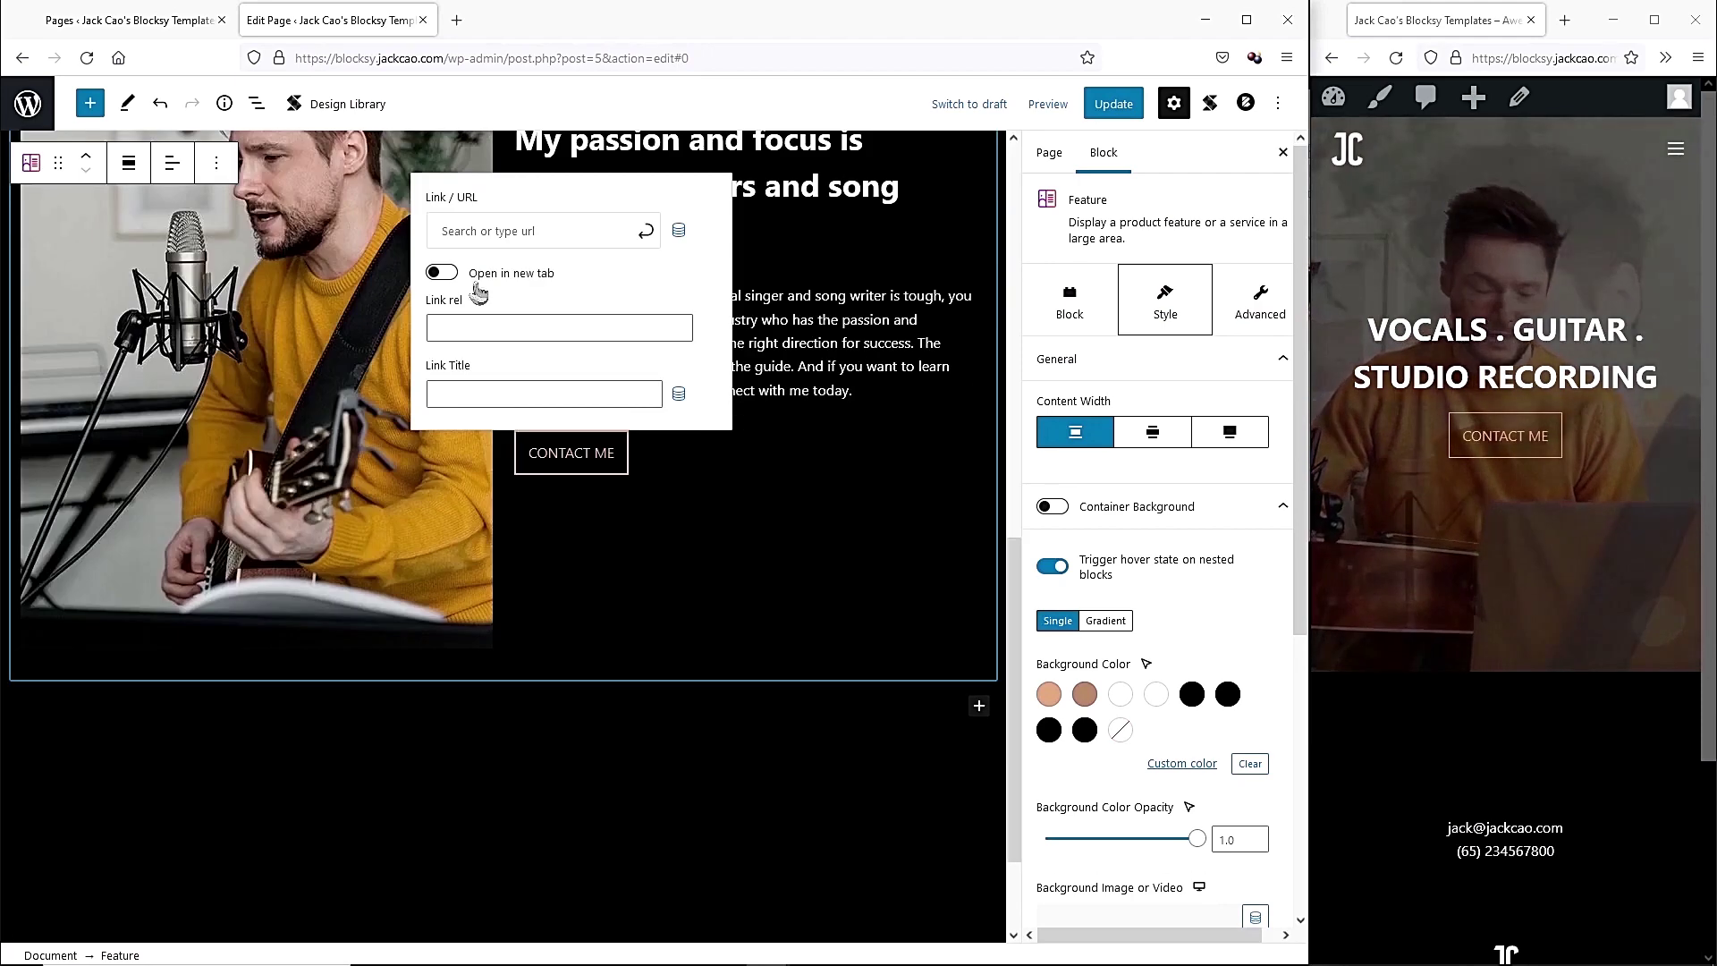
scroll(735, 548, up, 4)
click(1108, 105)
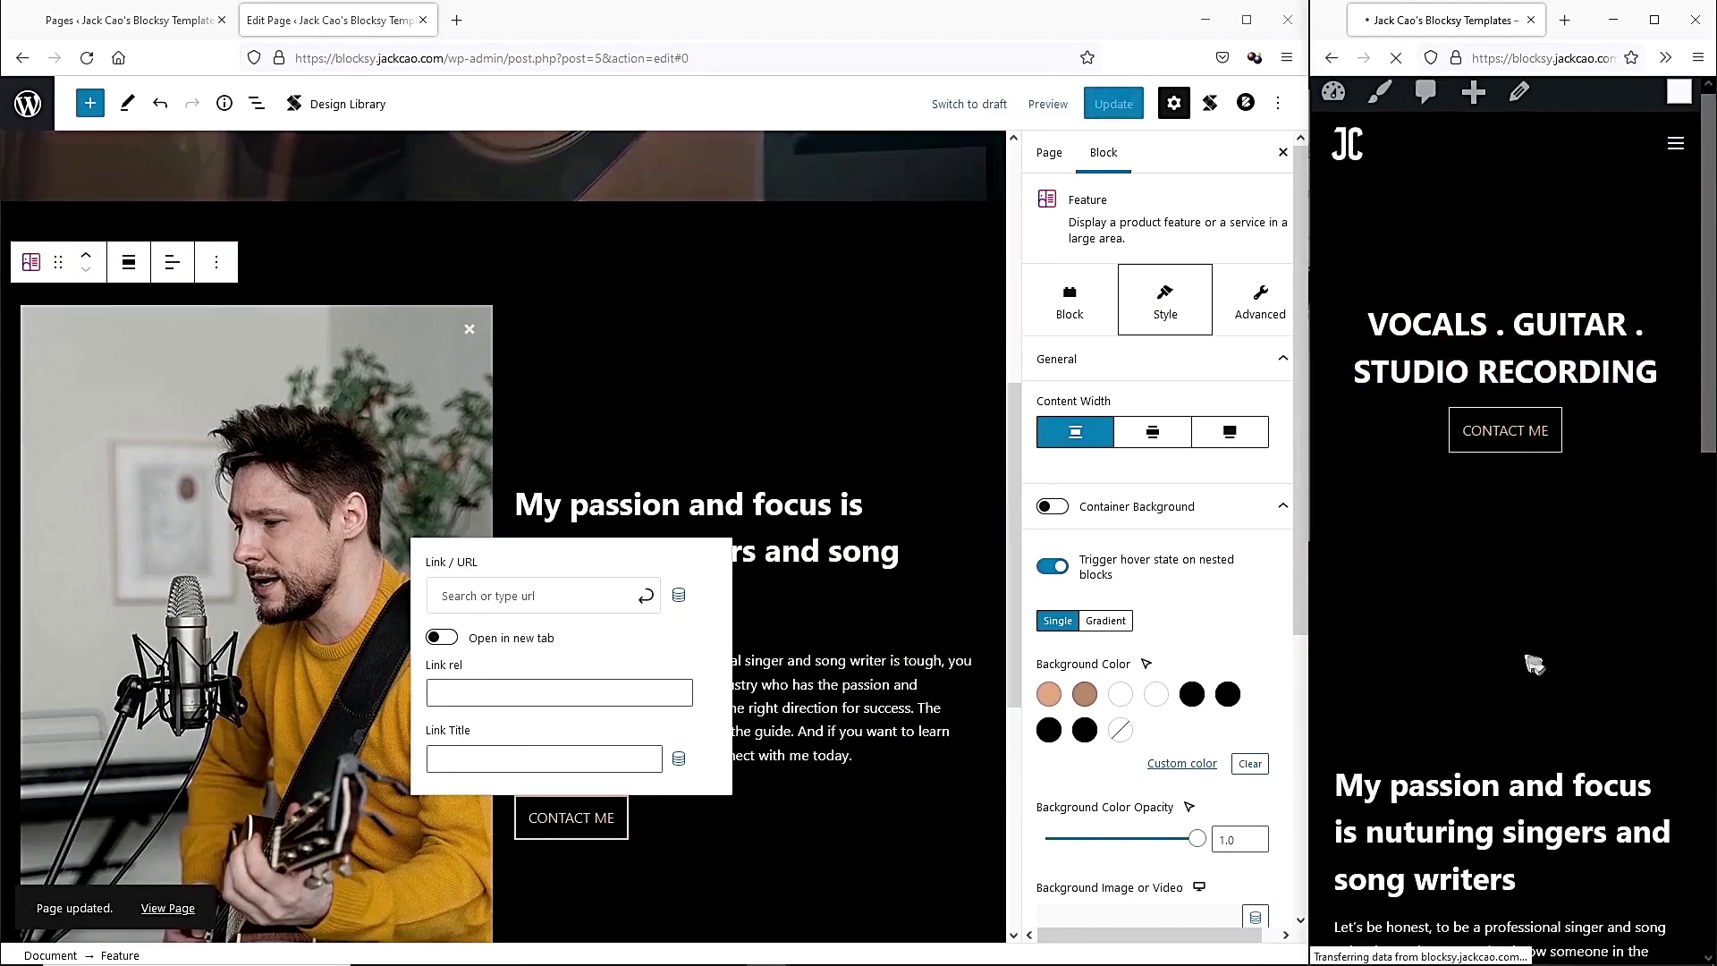
Expand the live site window and scroll through the new Feature section beneath the hero.
drag(1308, 357, 464, 355)
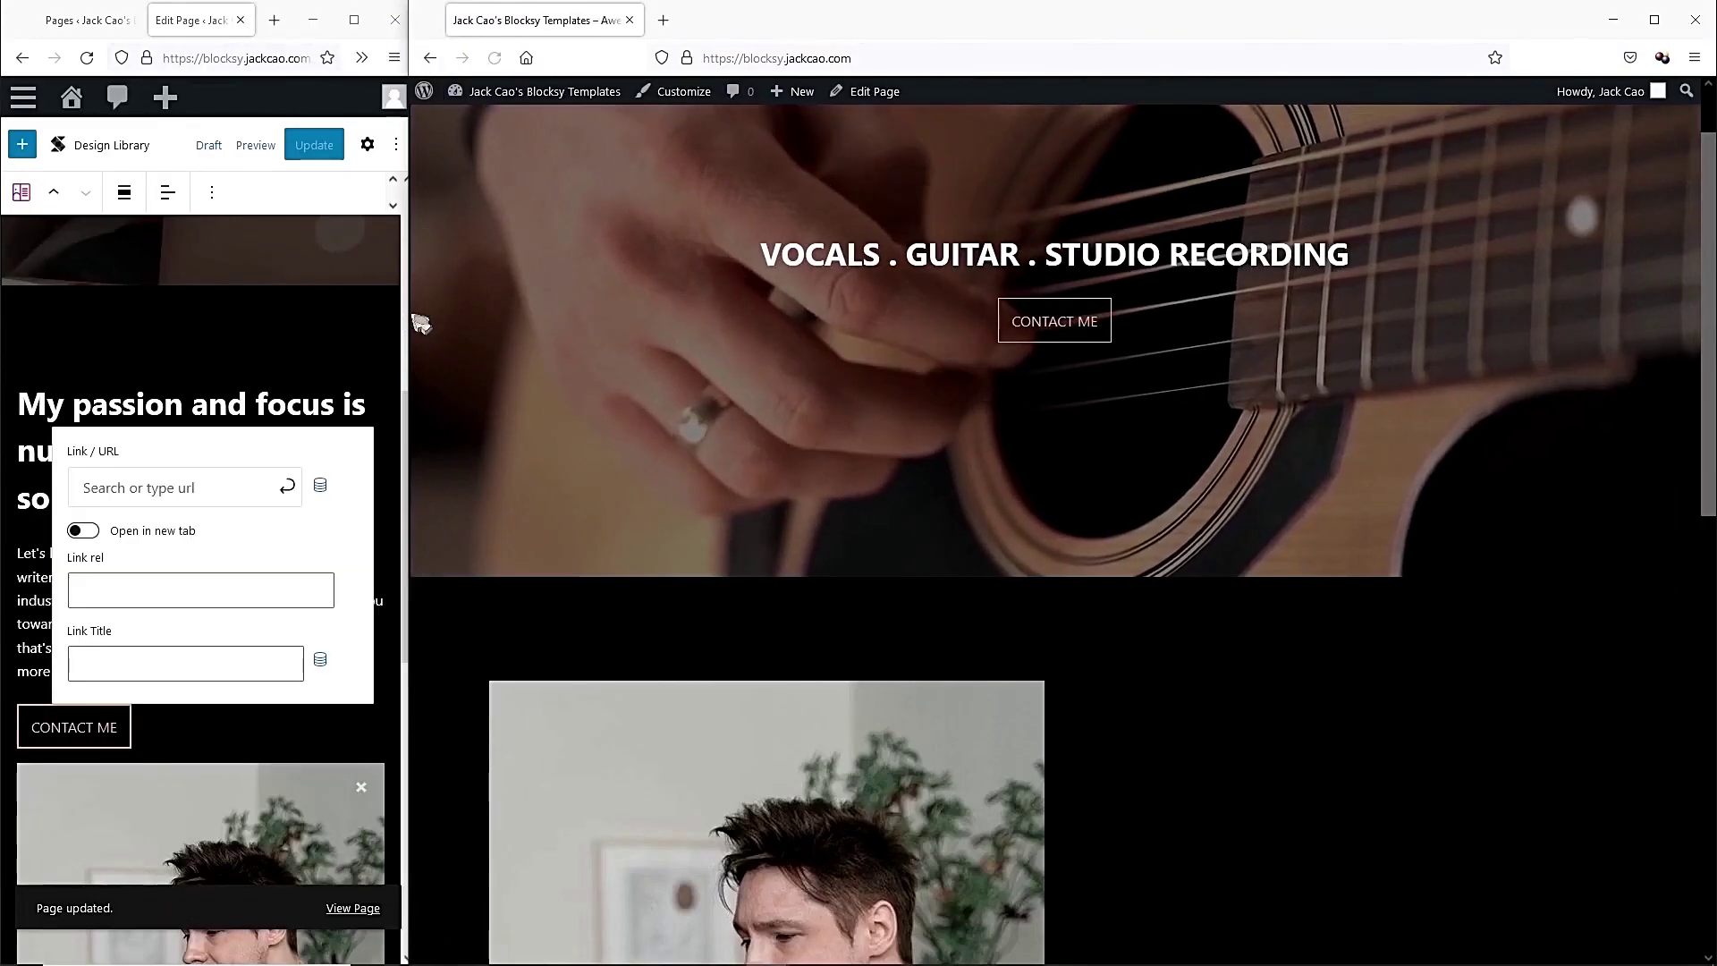
drag(410, 543, 9, 542)
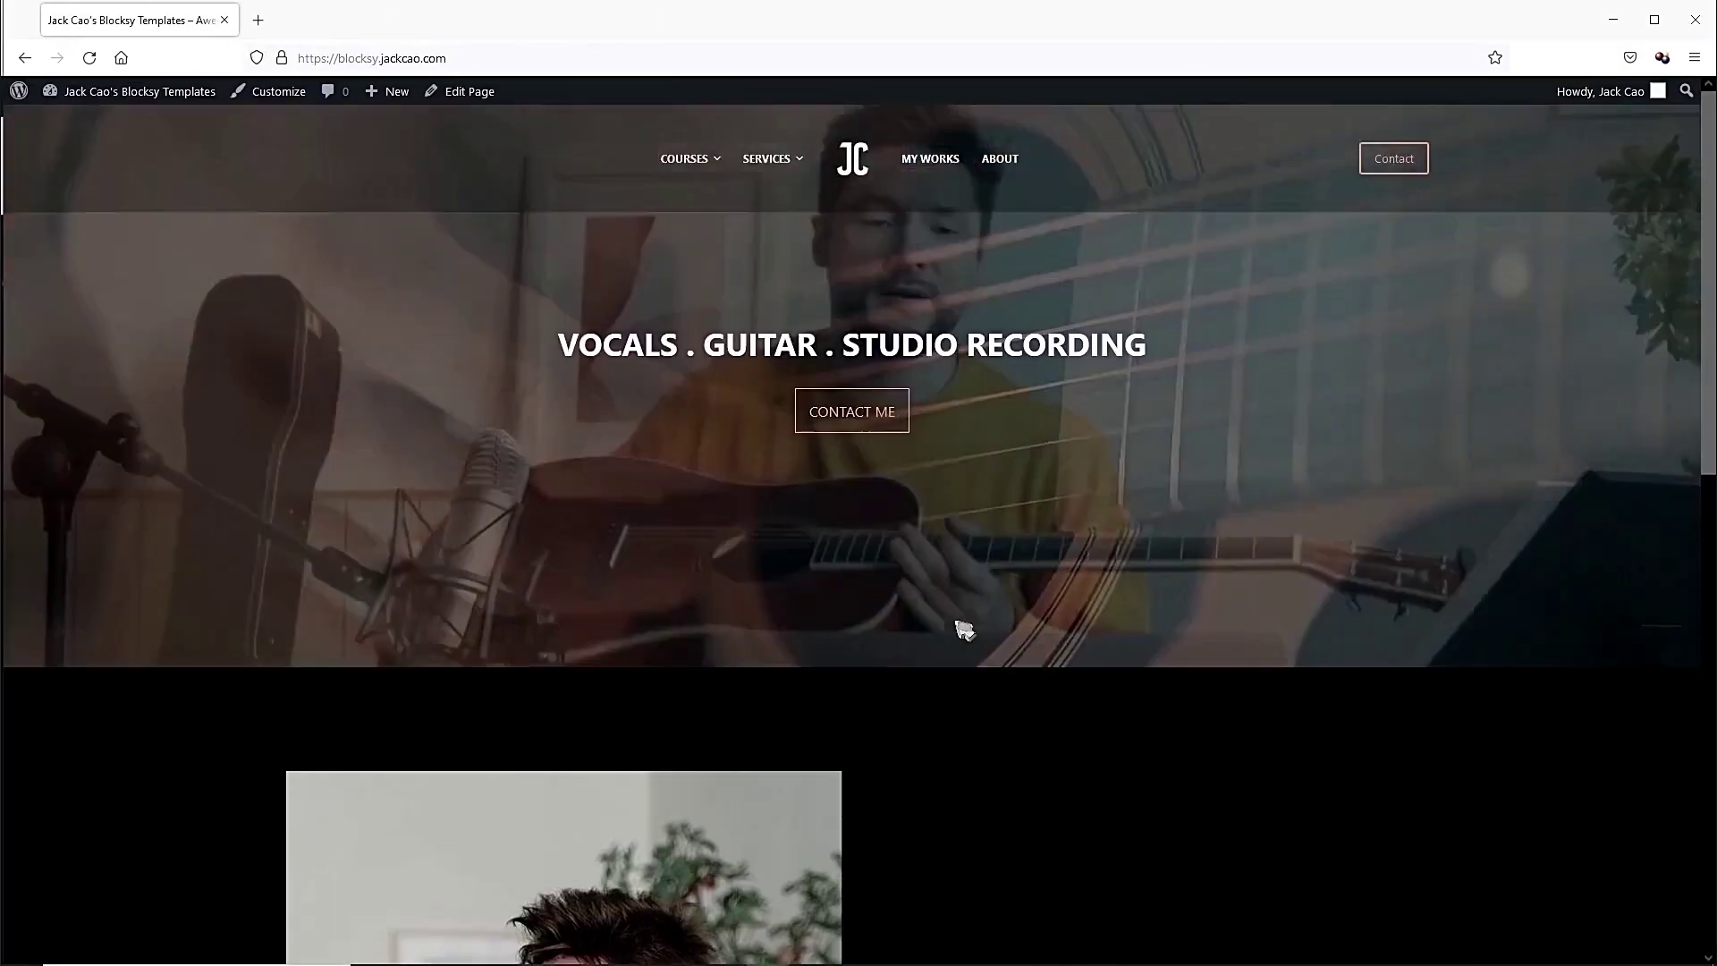
scroll(1441, 484, down, 4)
scroll(1438, 483, down, 7)
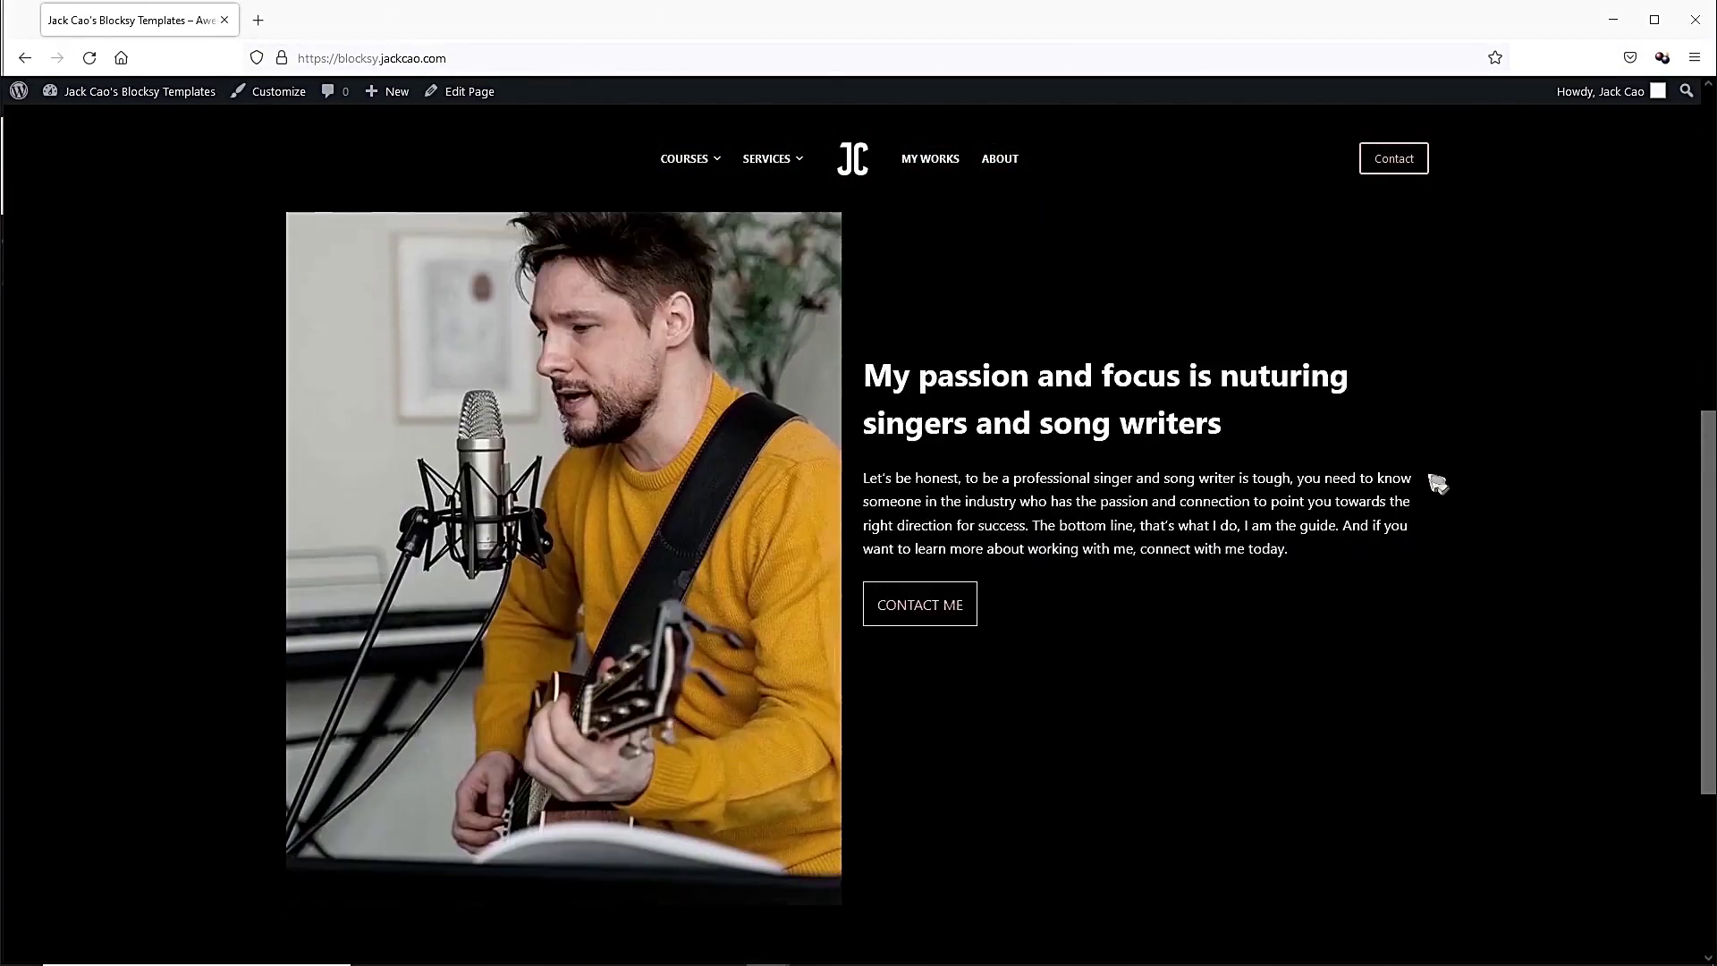
scroll(1431, 483, up, 9)
scroll(1433, 488, down, 2)
scroll(1432, 490, down, 3)
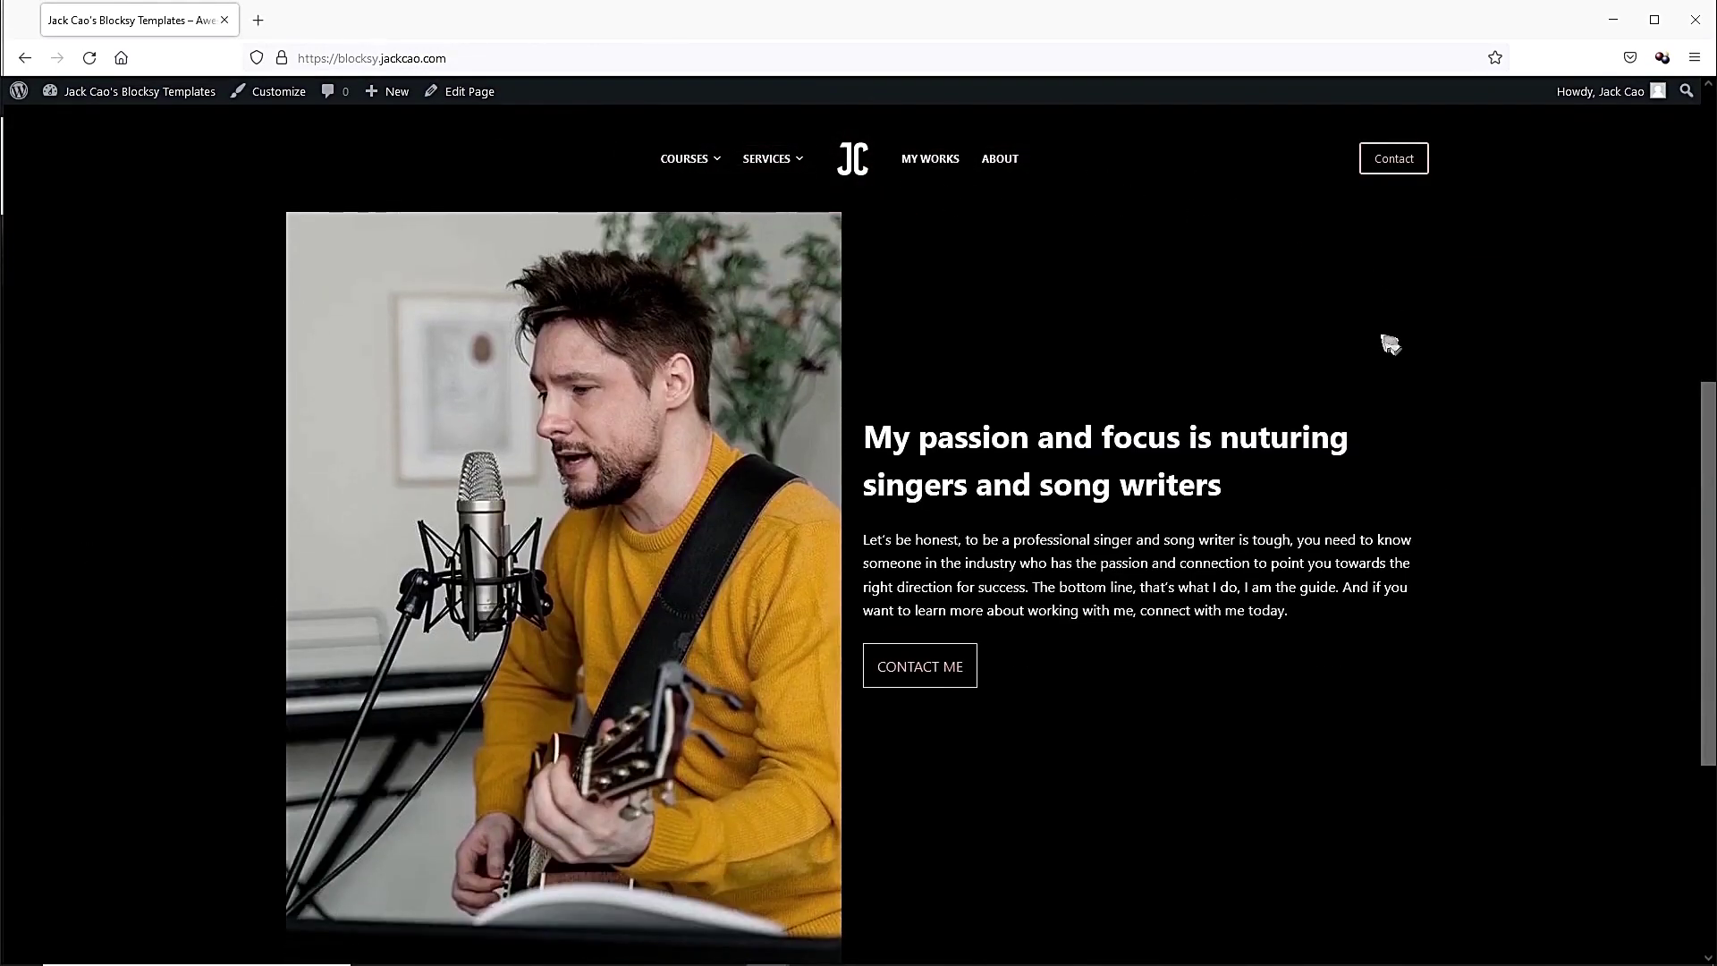
scroll(1306, 396, up, 7)
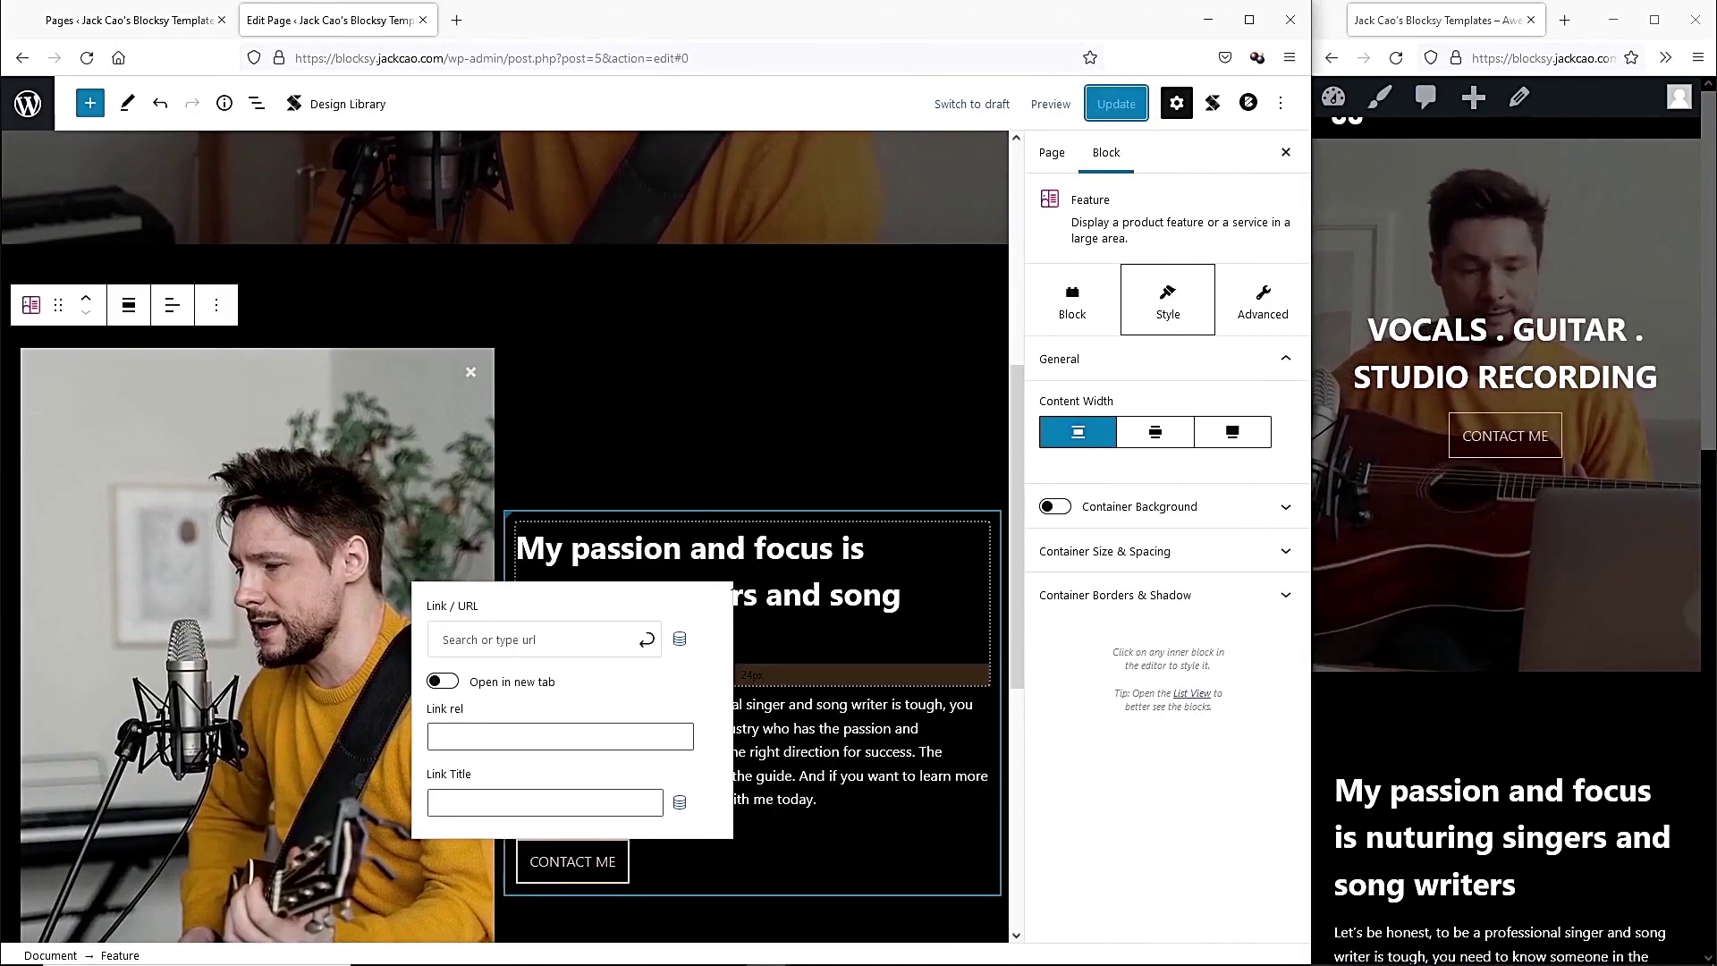
Add an empty line below the Feature section and insert a Feature Grid from the block library.
scroll(724, 495, down, 3)
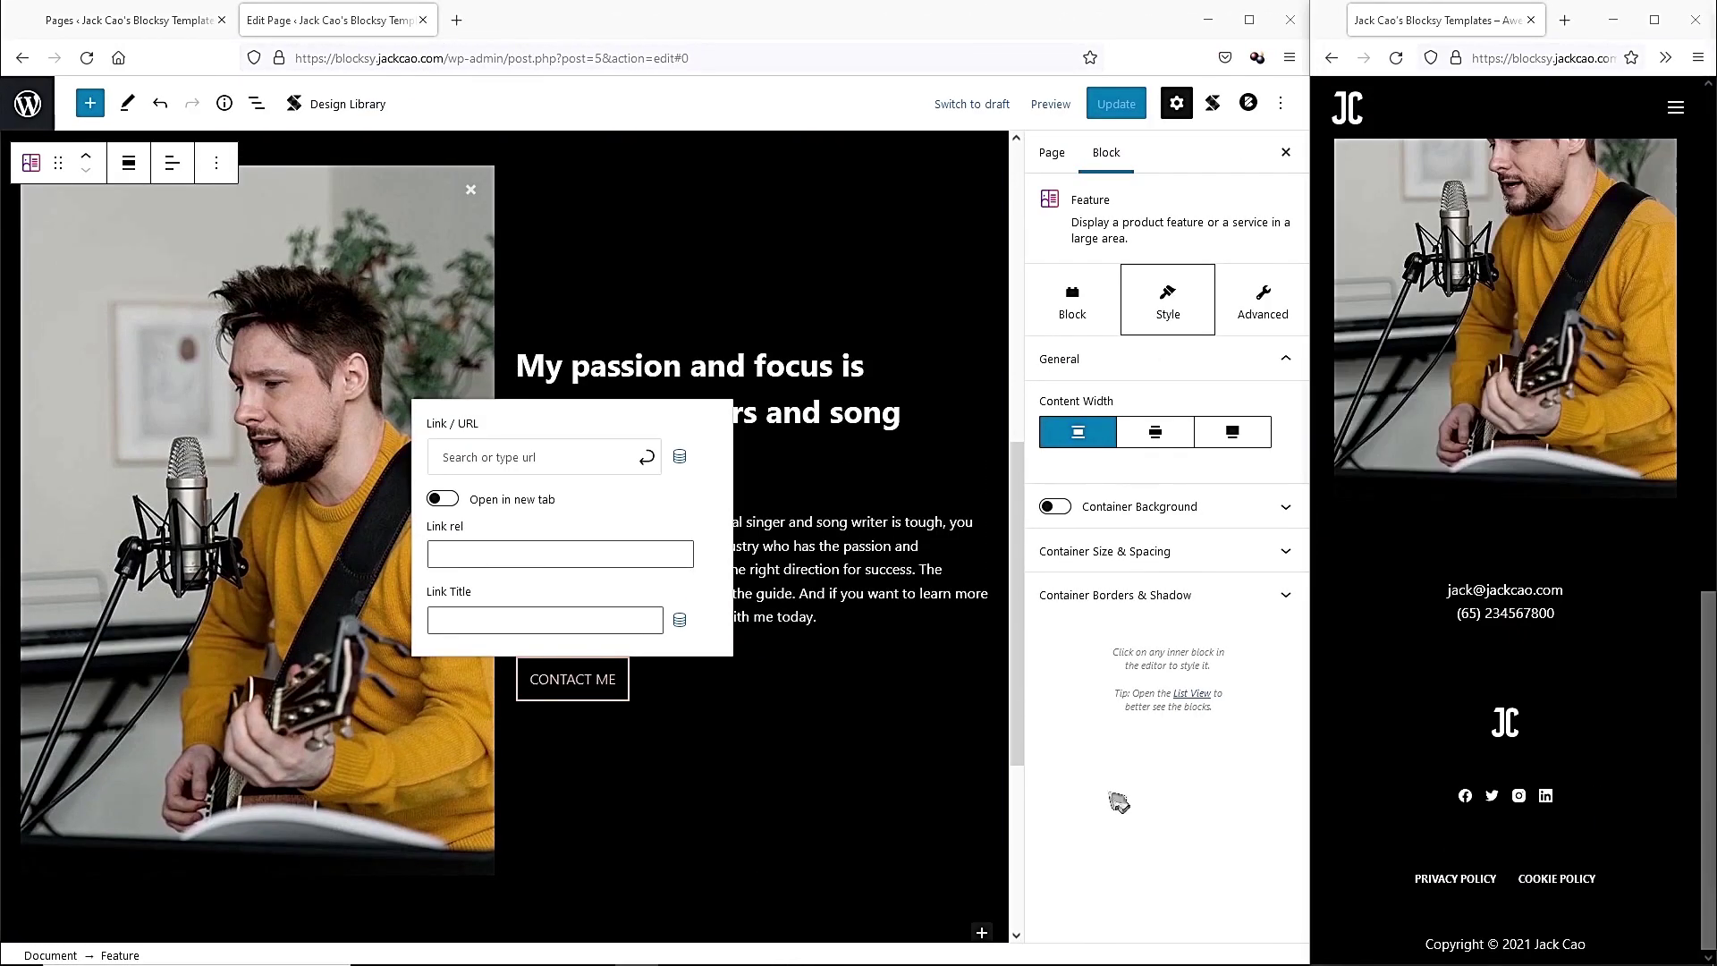
scroll(407, 763, down, 3)
click(403, 574)
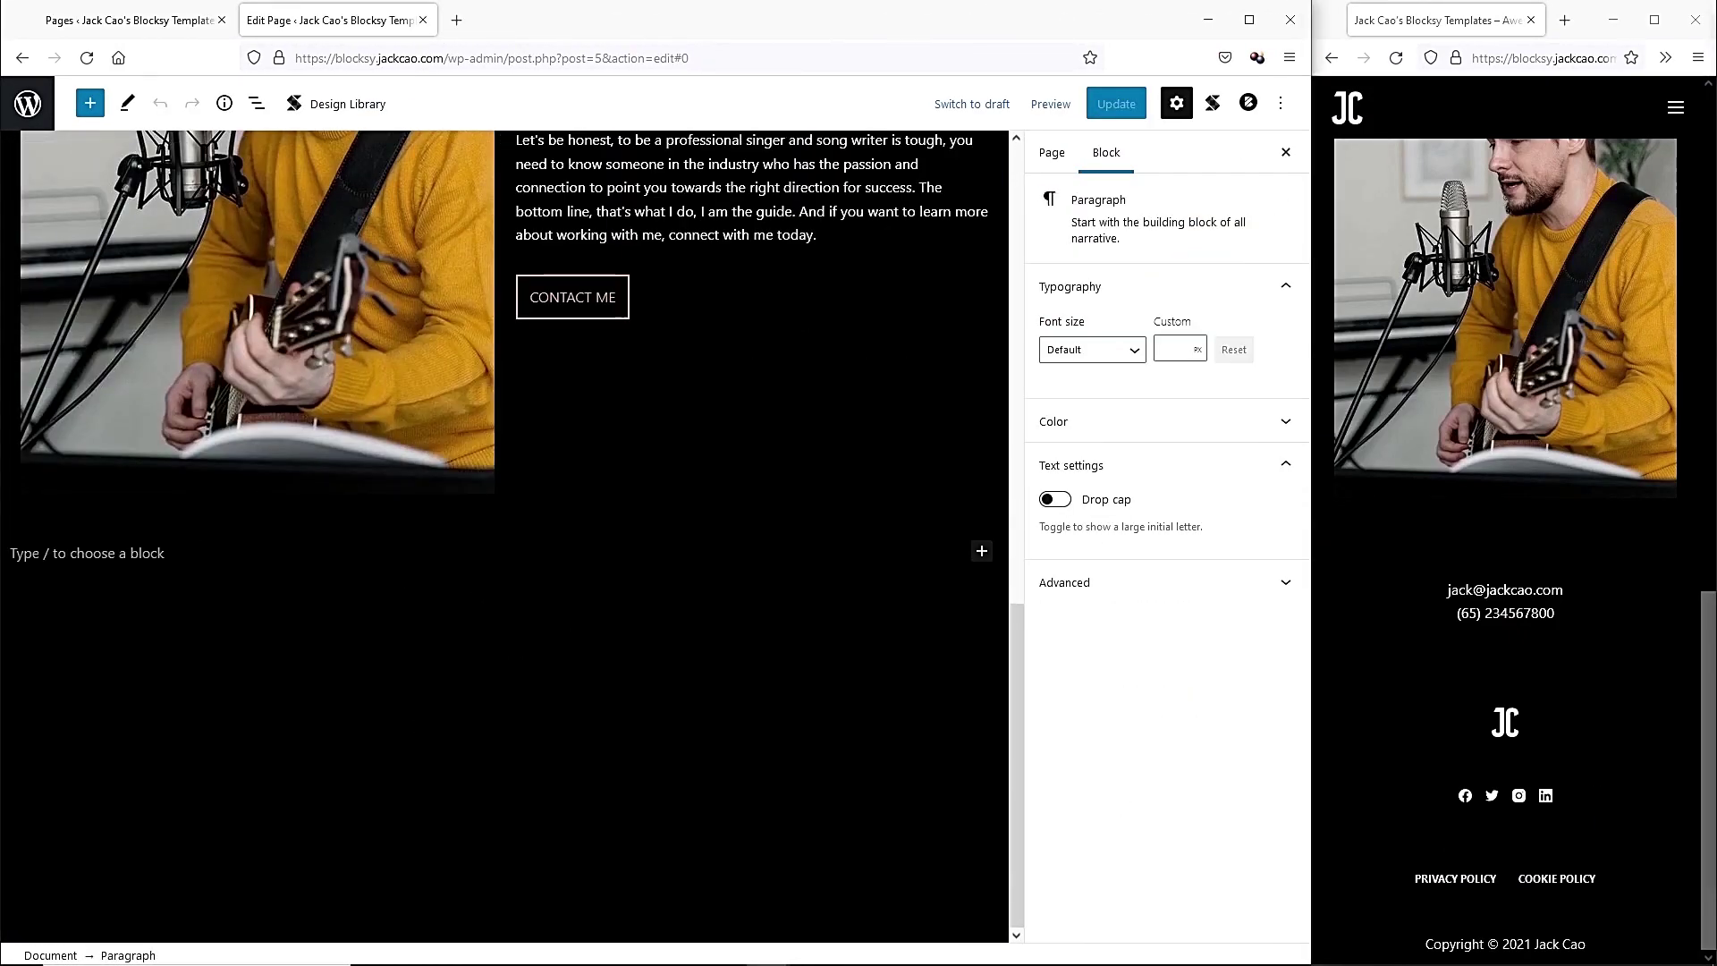
click(982, 551)
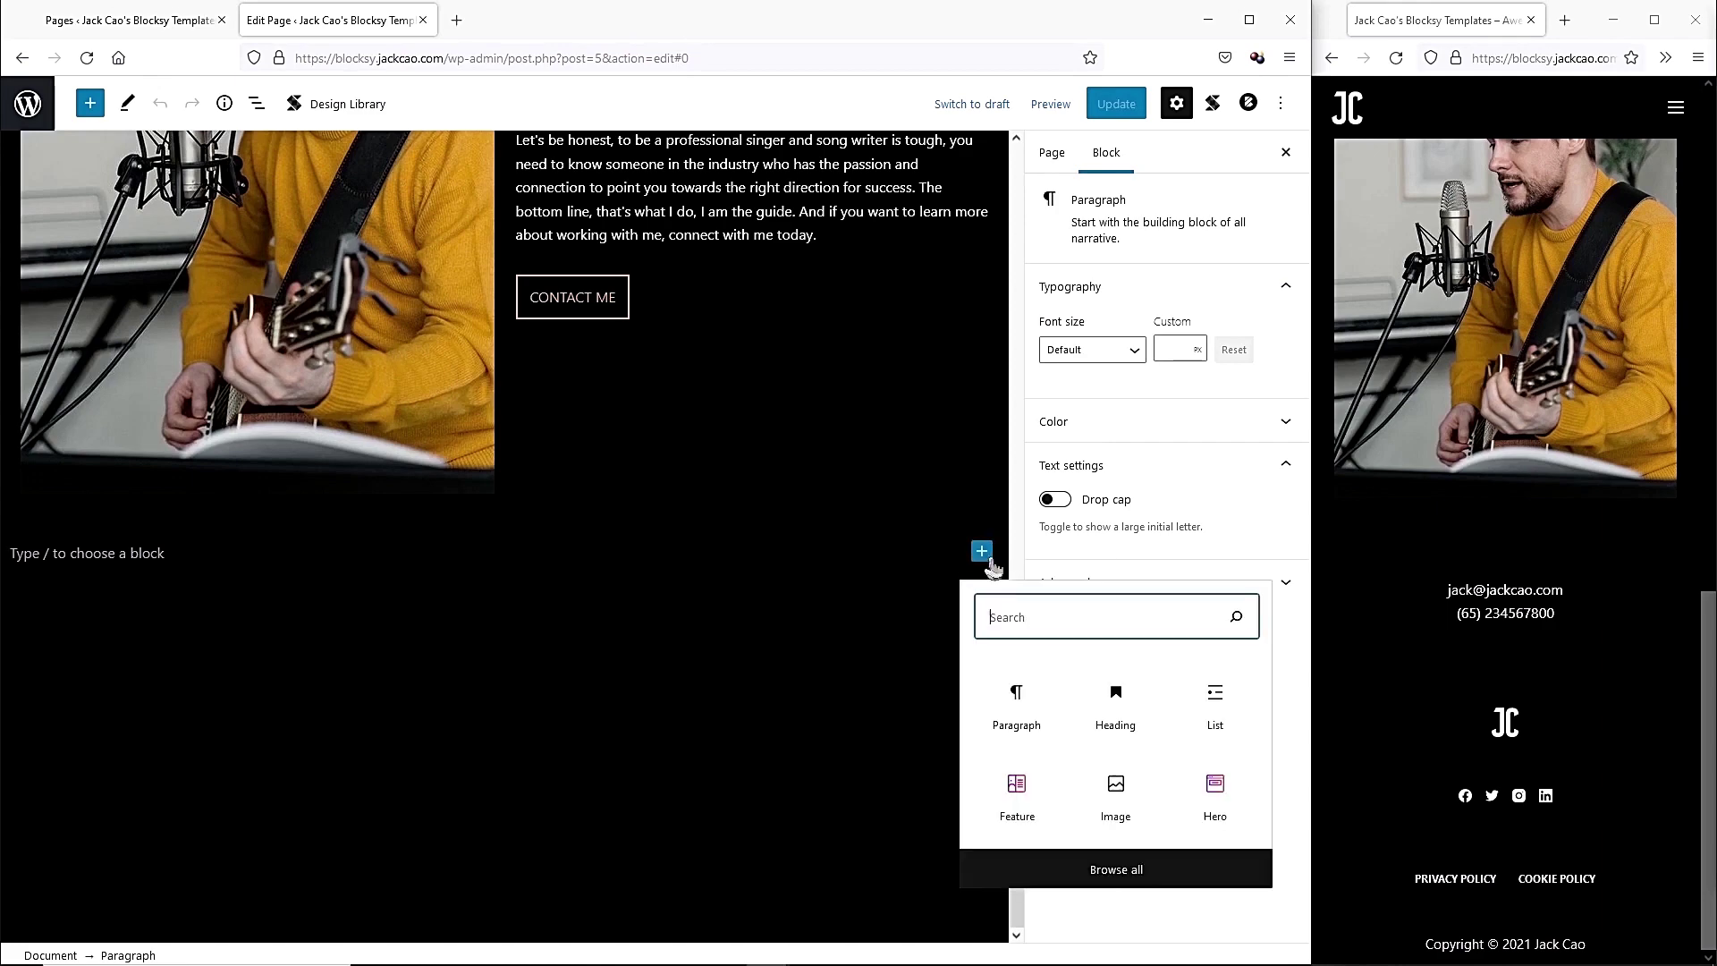
click(1099, 867)
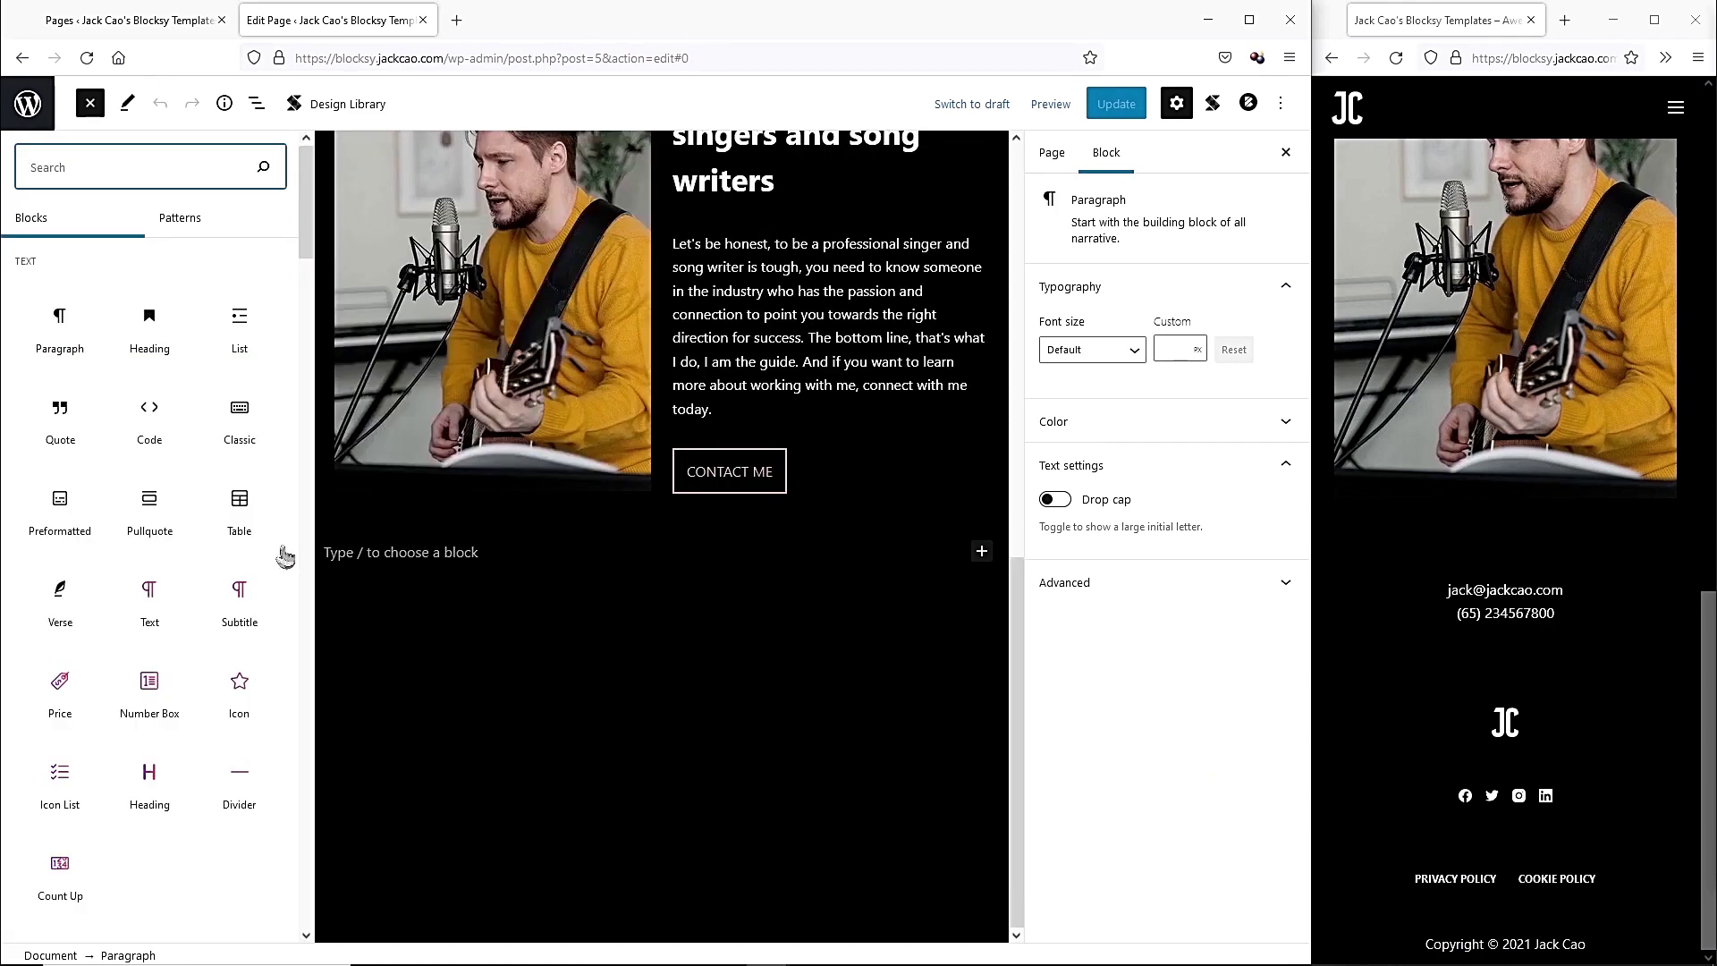
drag(306, 242, 286, 824)
scroll(219, 749, down, 1)
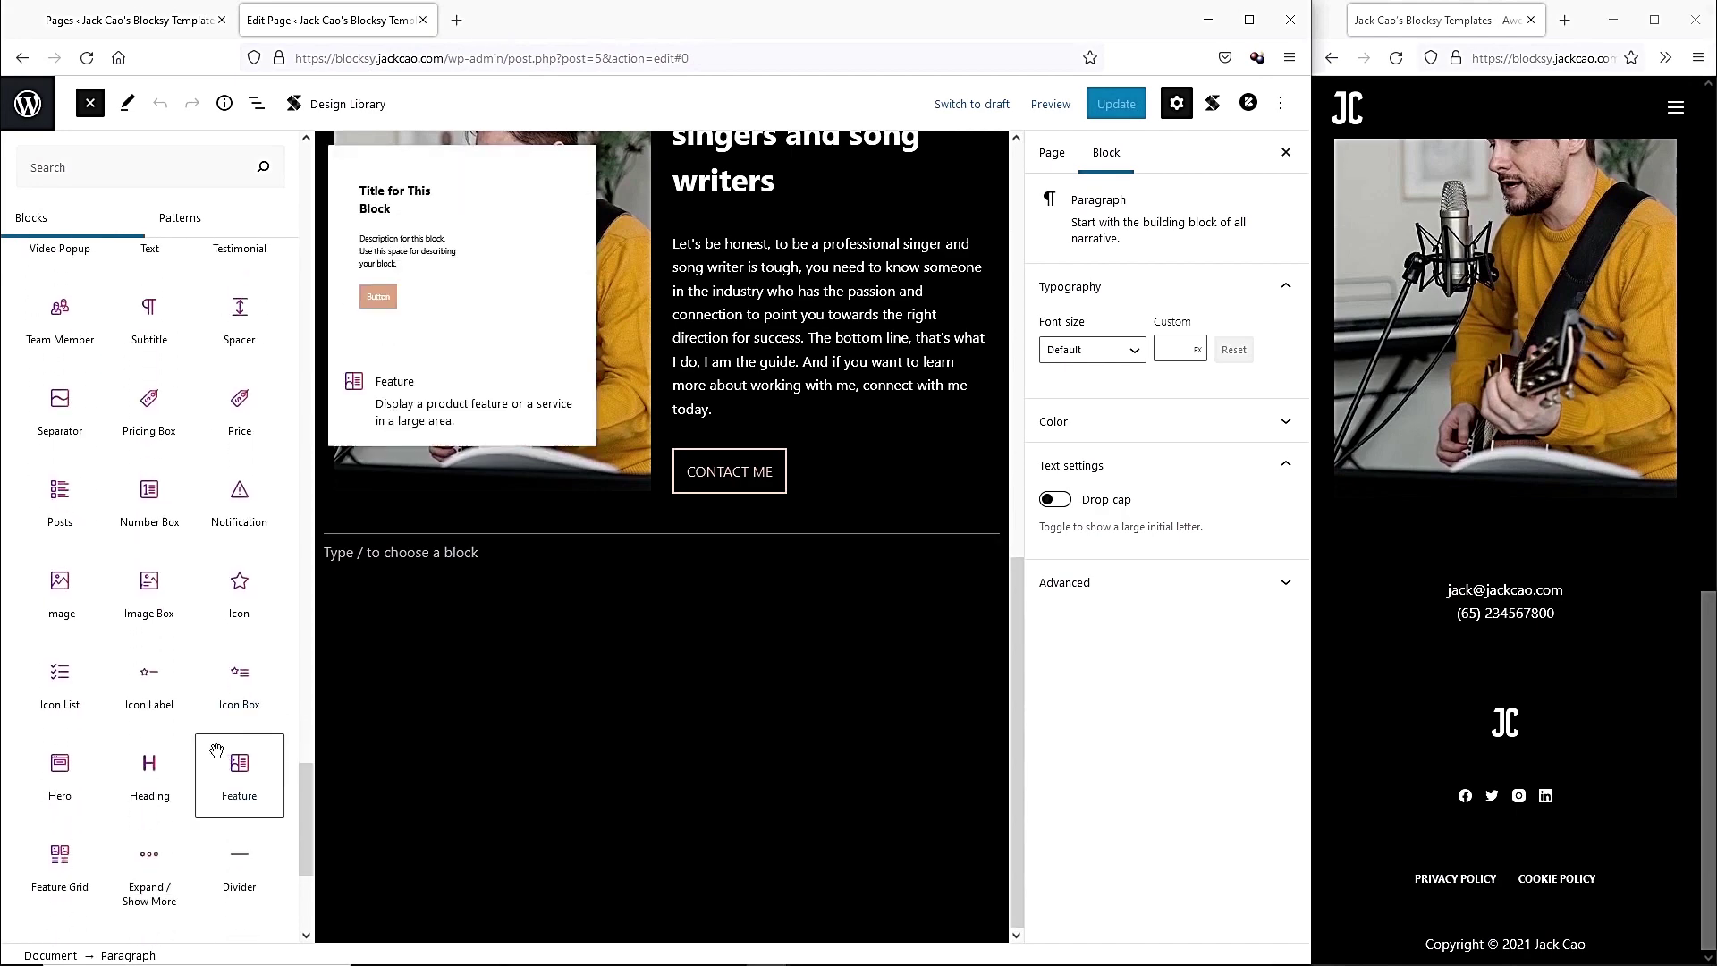
click(59, 860)
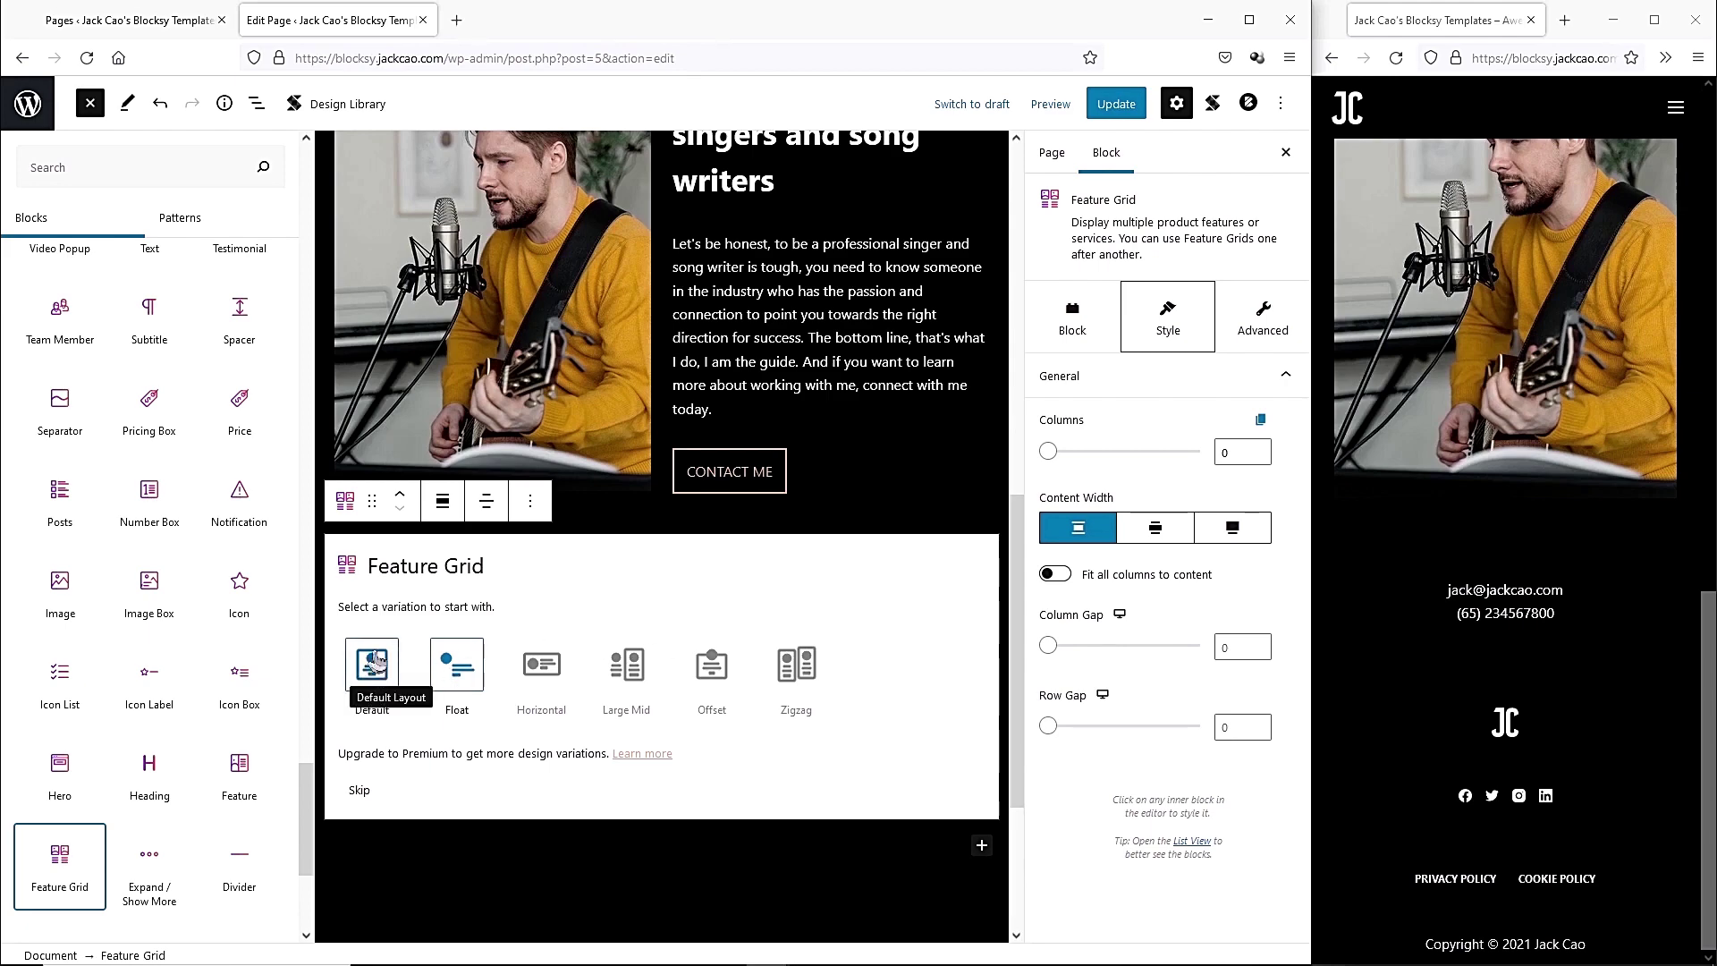
Start the Feature Grid with its Default layout and reduce its number of columns.
click(374, 666)
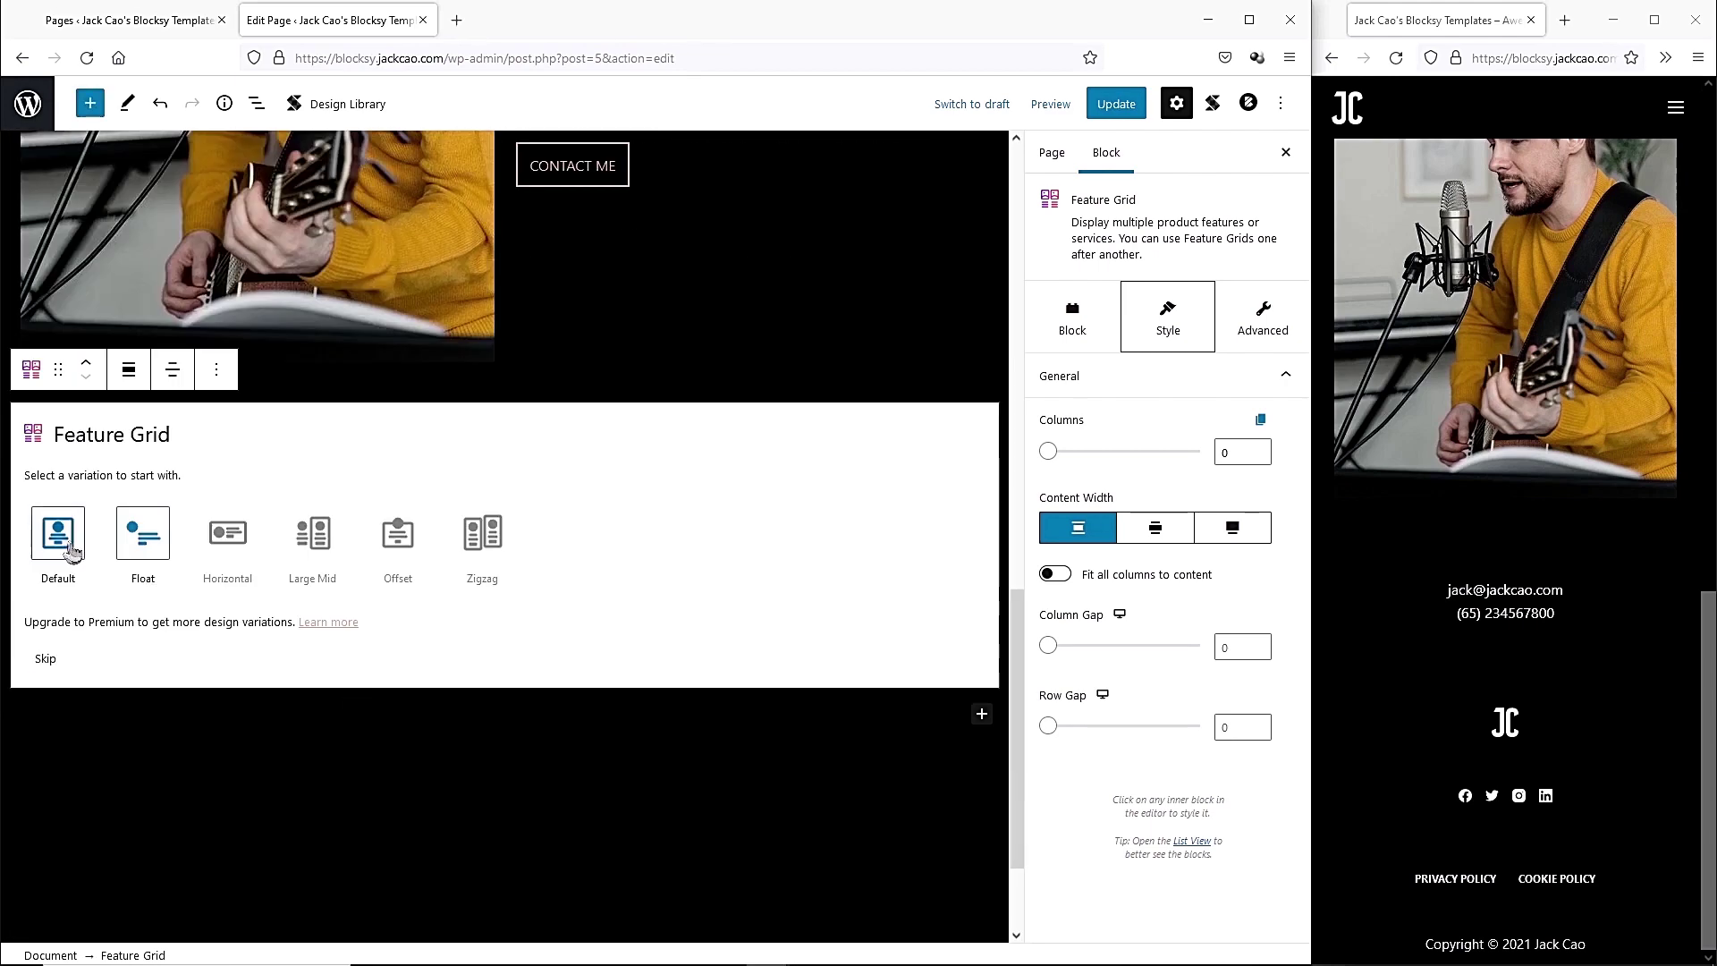
click(75, 547)
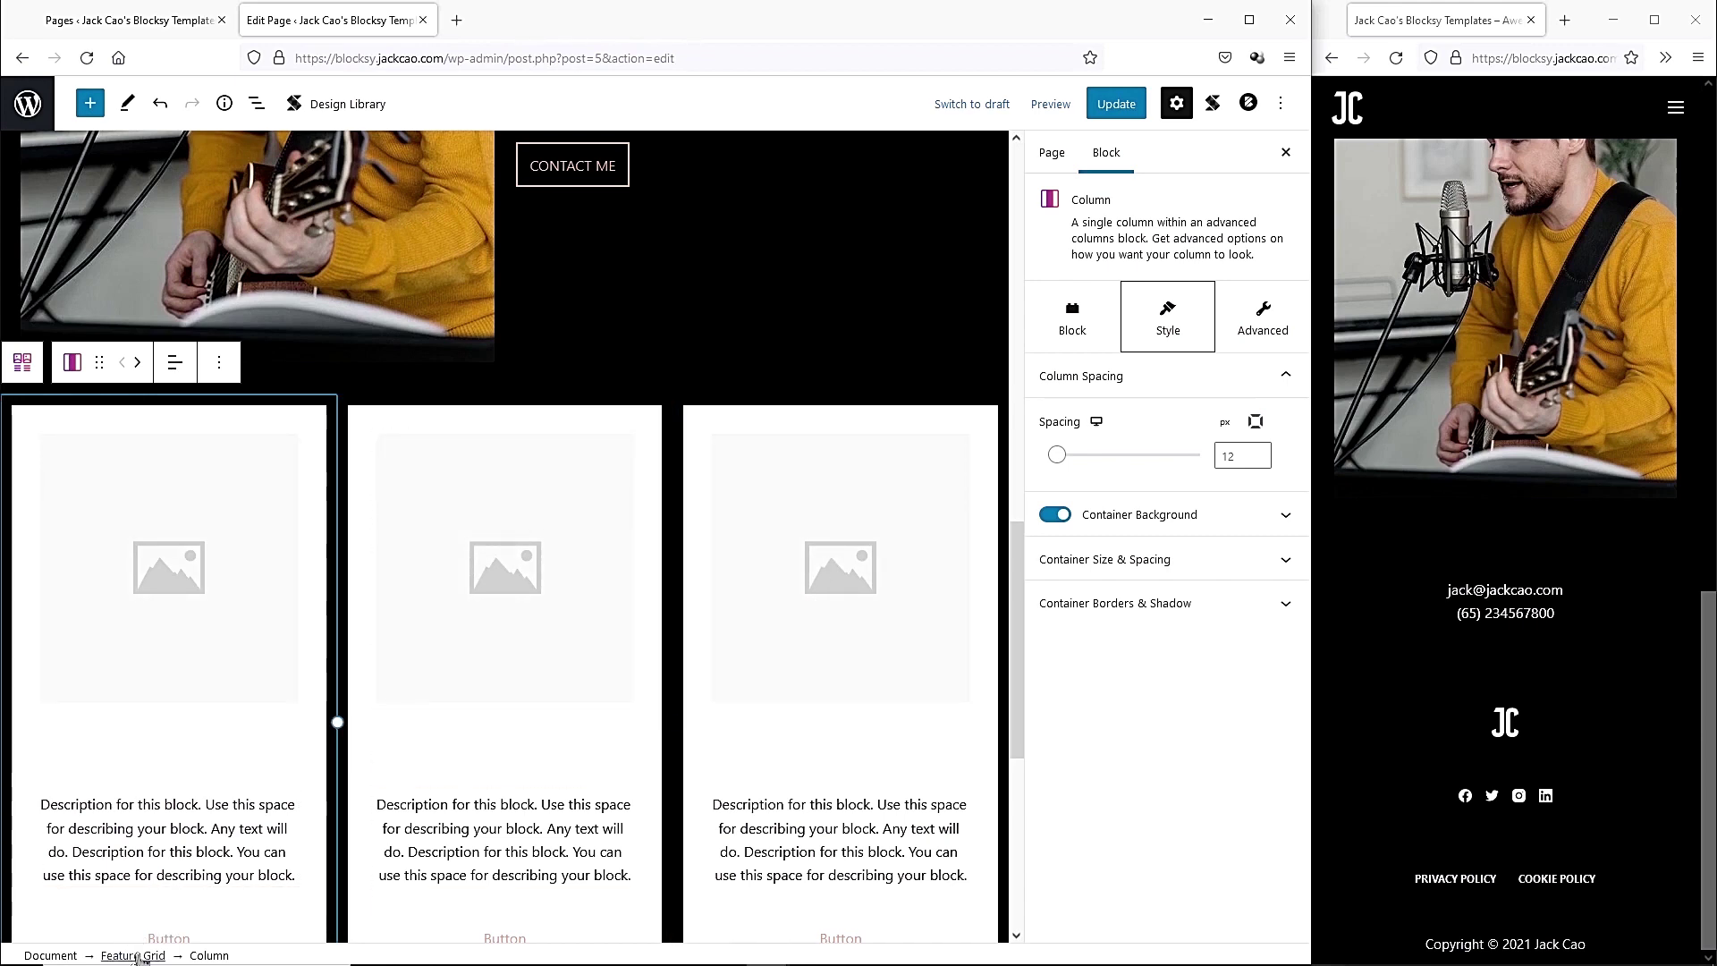
click(146, 956)
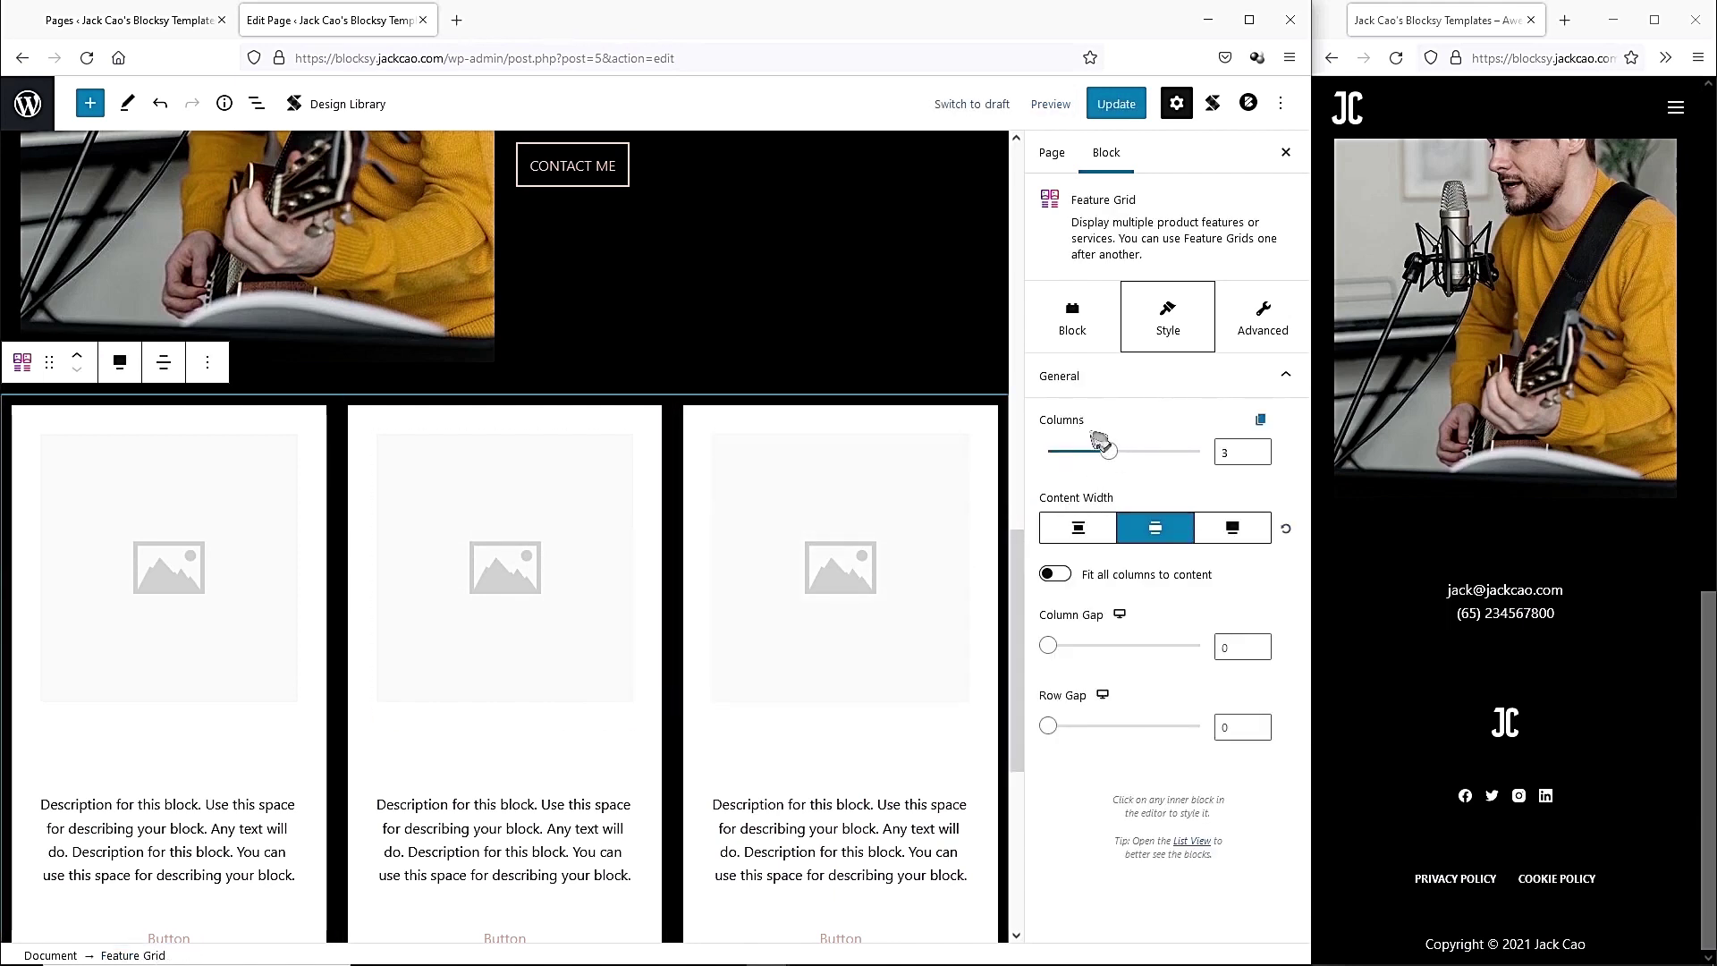
click(1108, 454)
drag(1089, 461, 1108, 455)
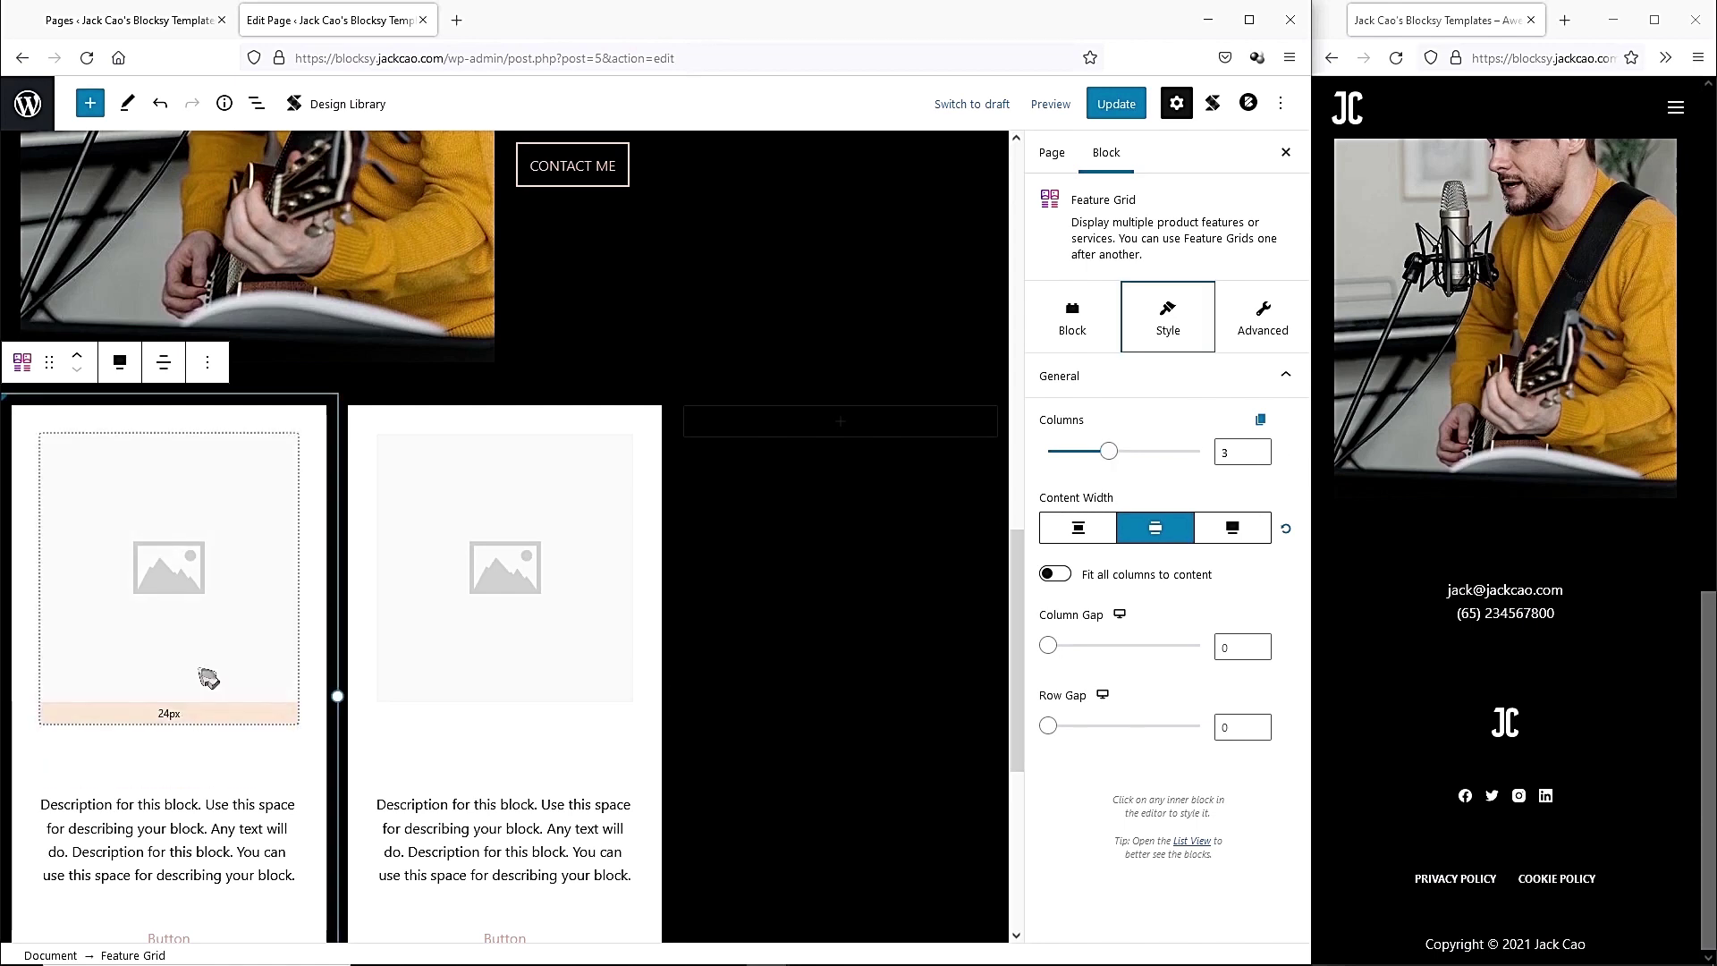
Dismiss the first card's image picker without choosing an image, then show the List View outline.
click(220, 644)
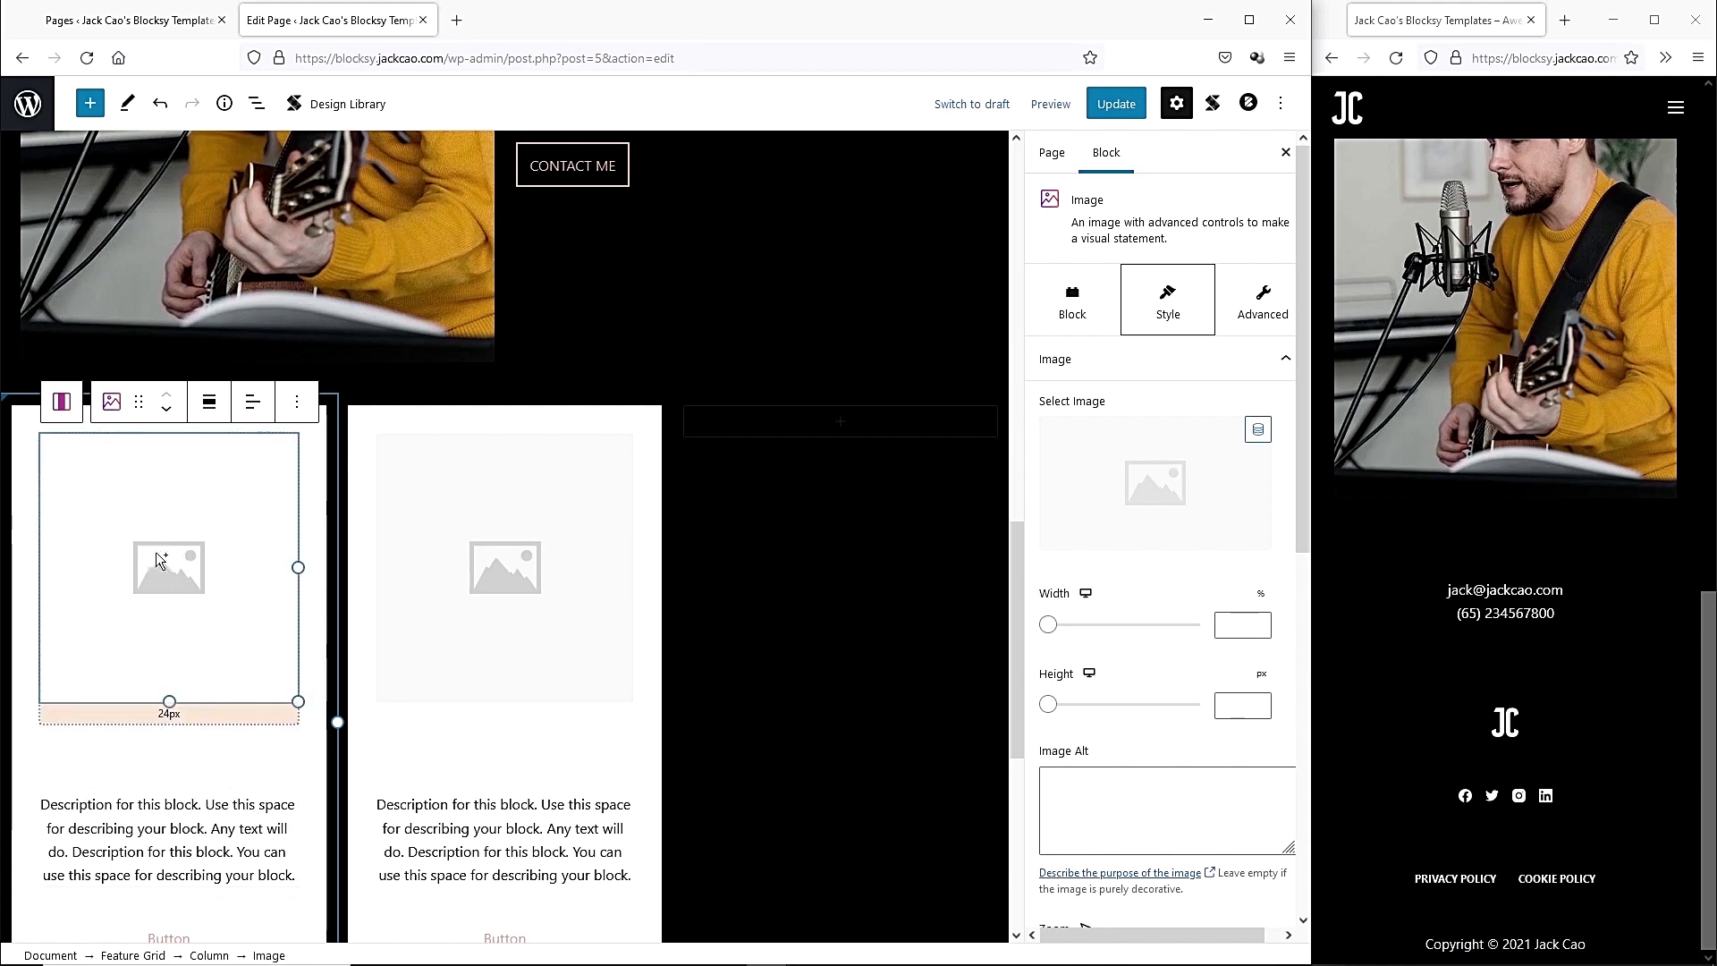
click(284, 456)
click(1264, 127)
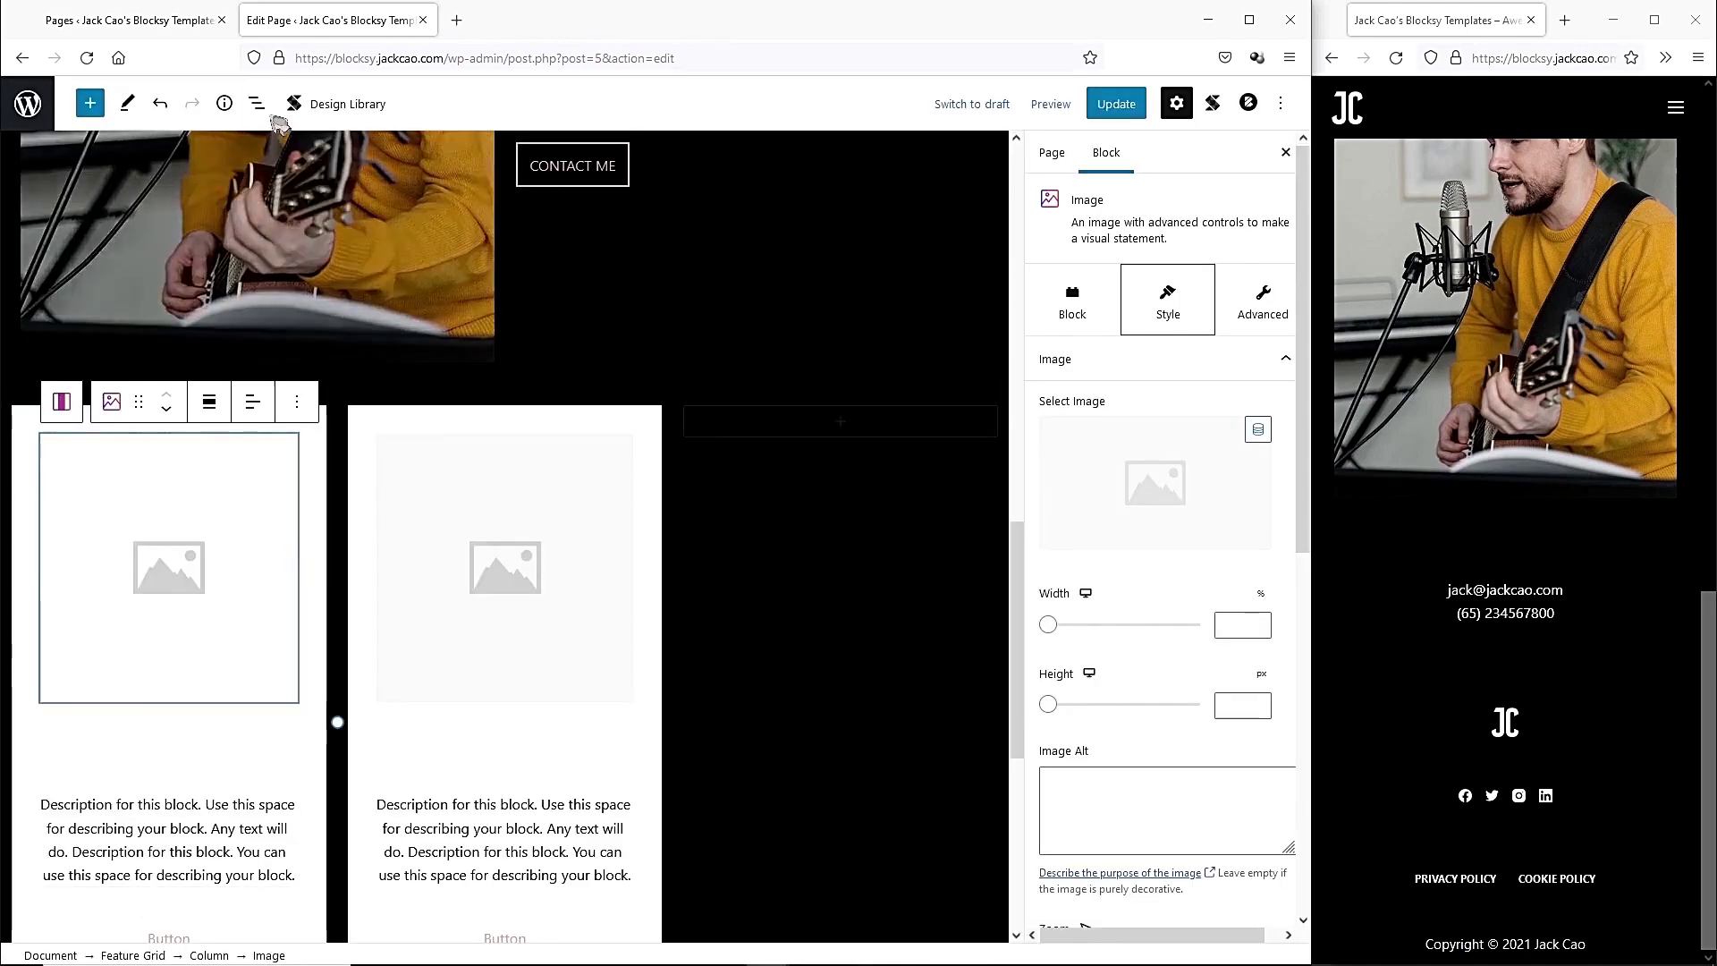
click(257, 104)
Delete the first card's image and turn off its white column background.
click(150, 652)
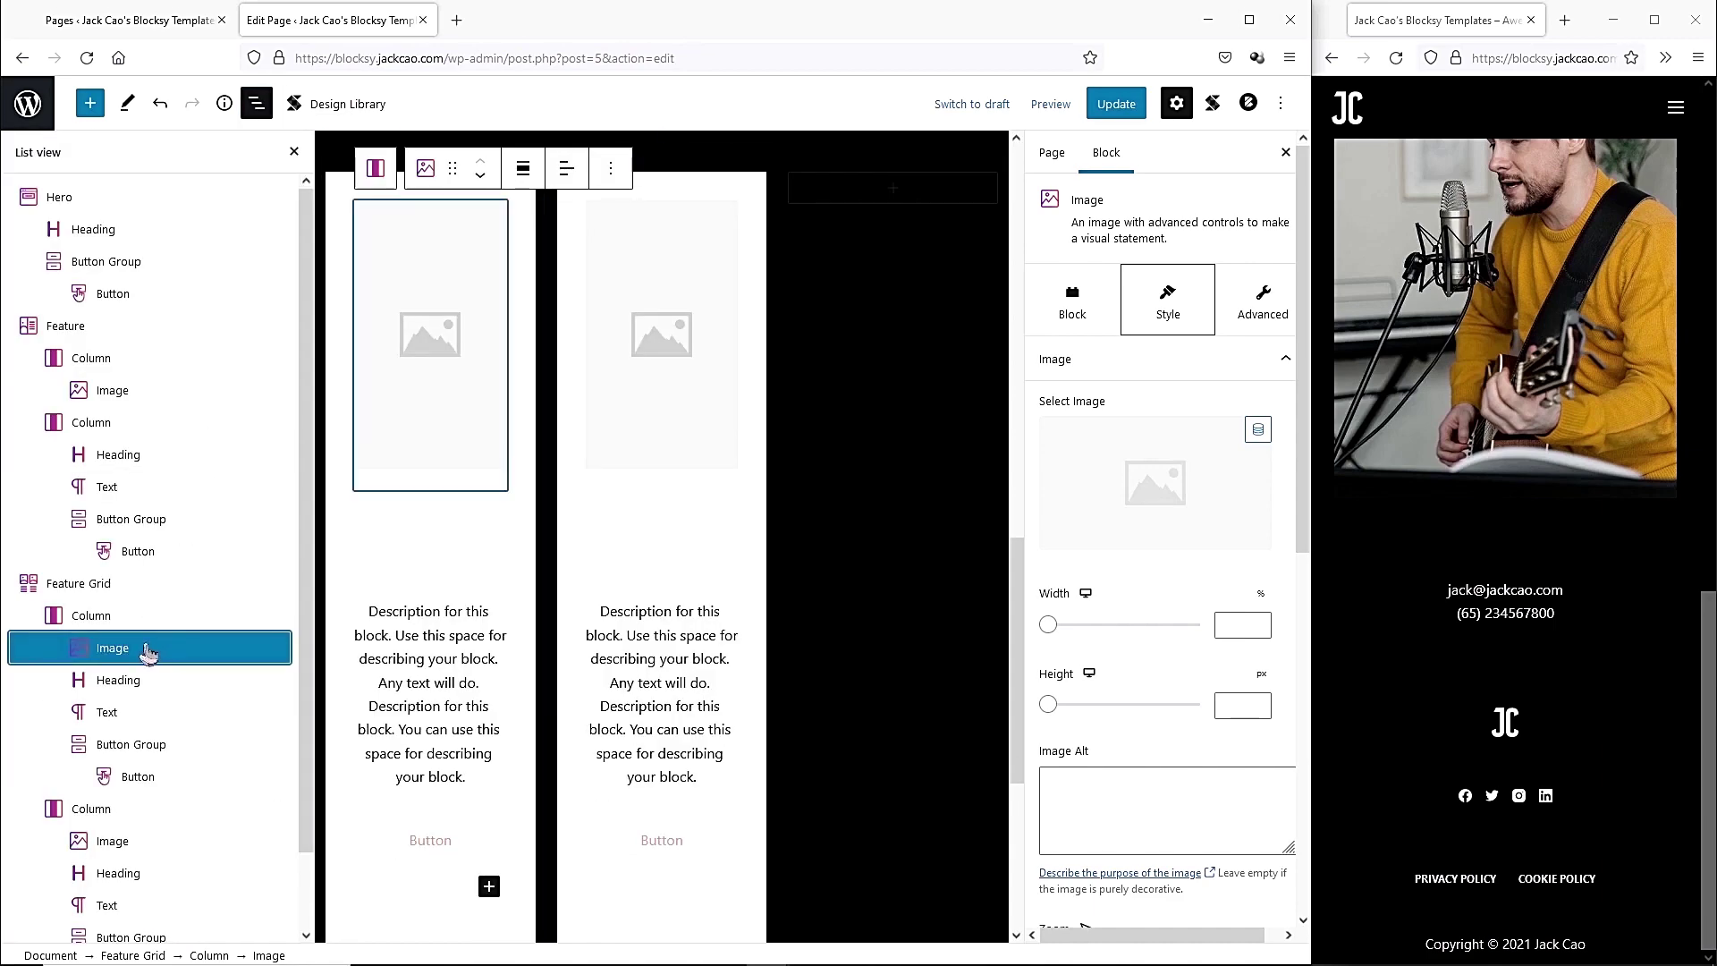
click(611, 169)
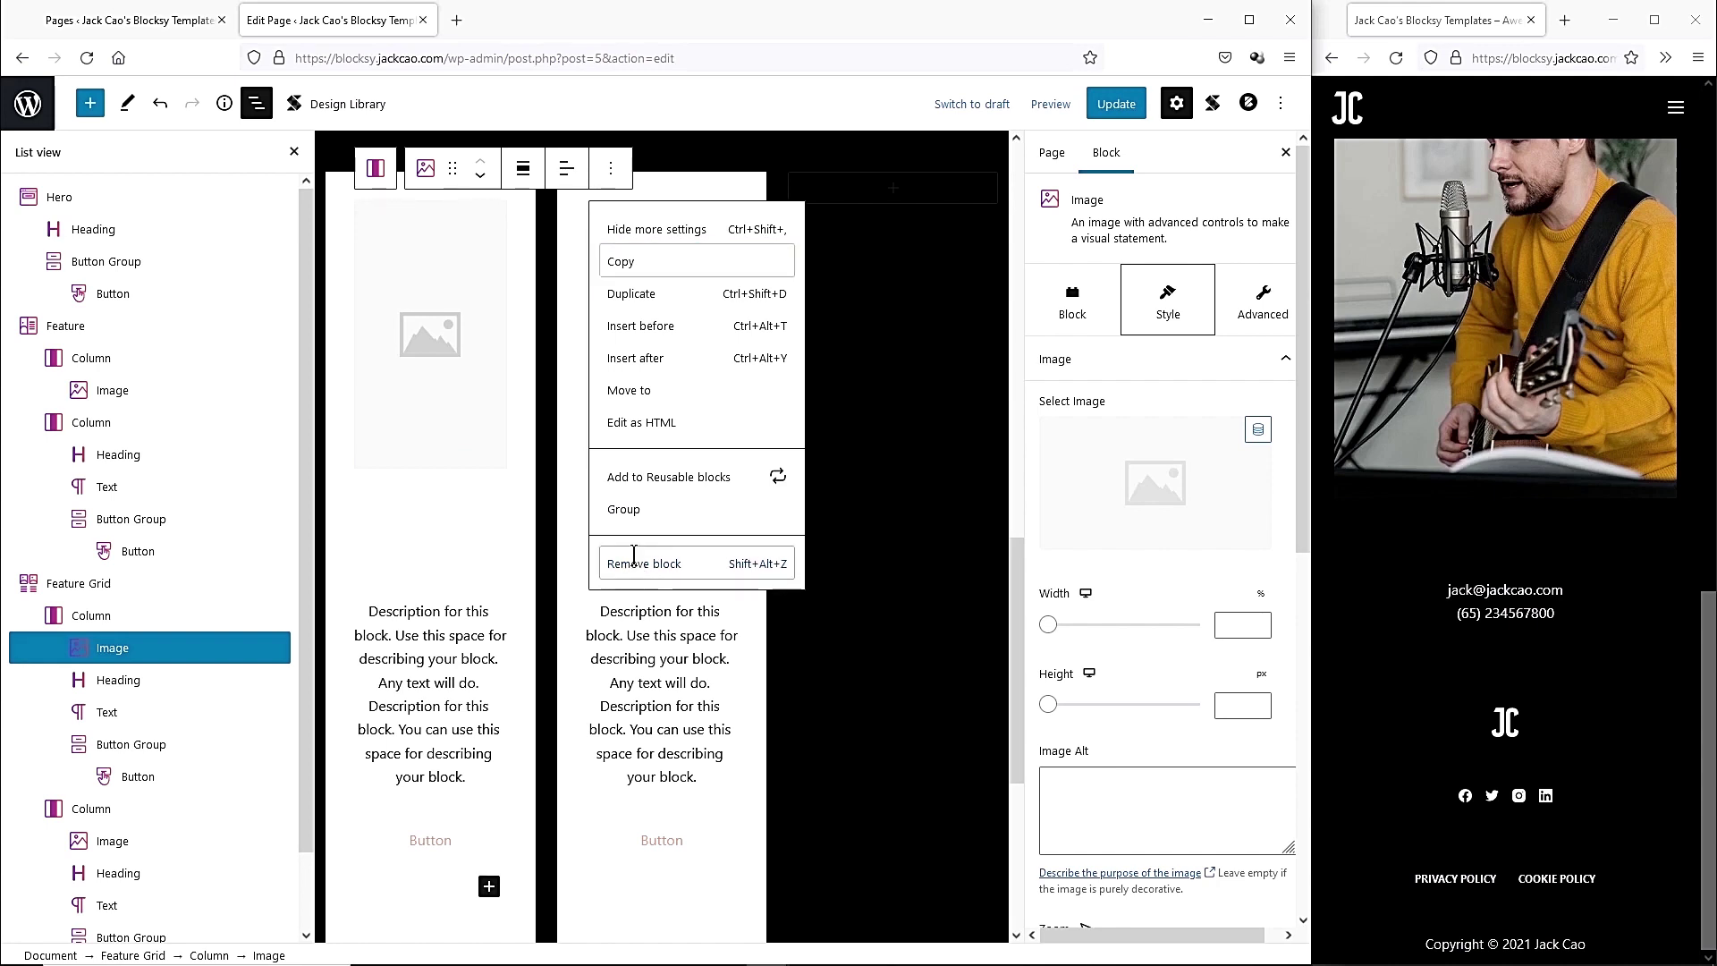
click(637, 565)
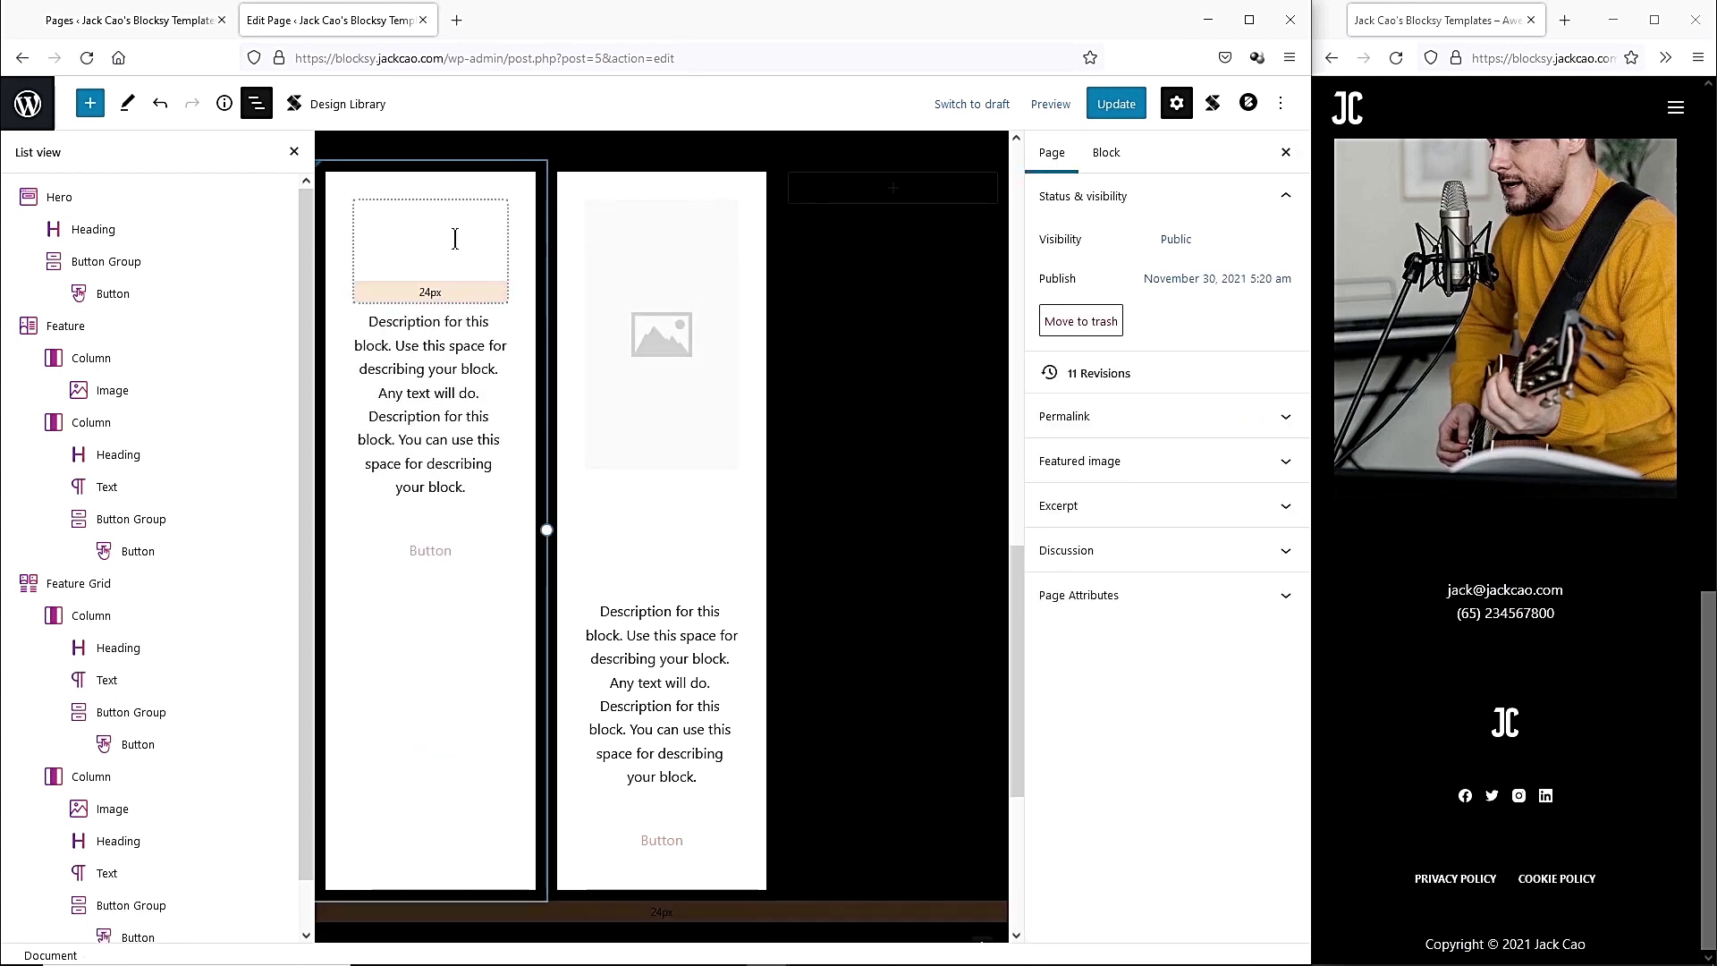
click(446, 247)
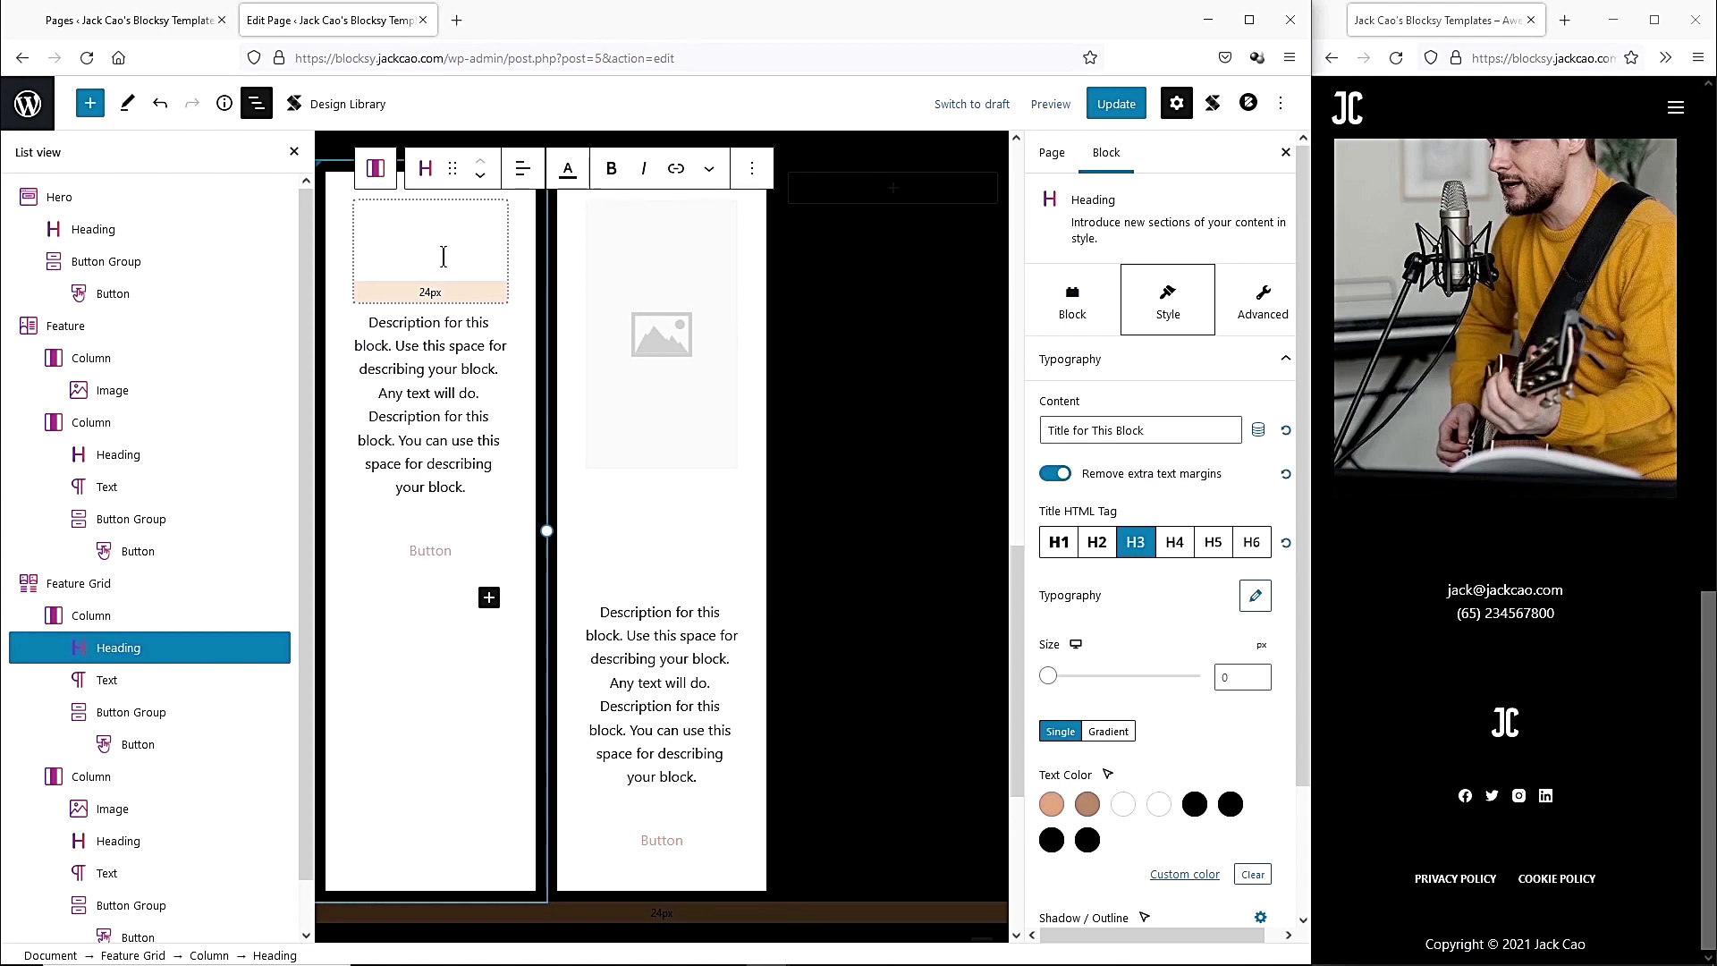
click(108, 617)
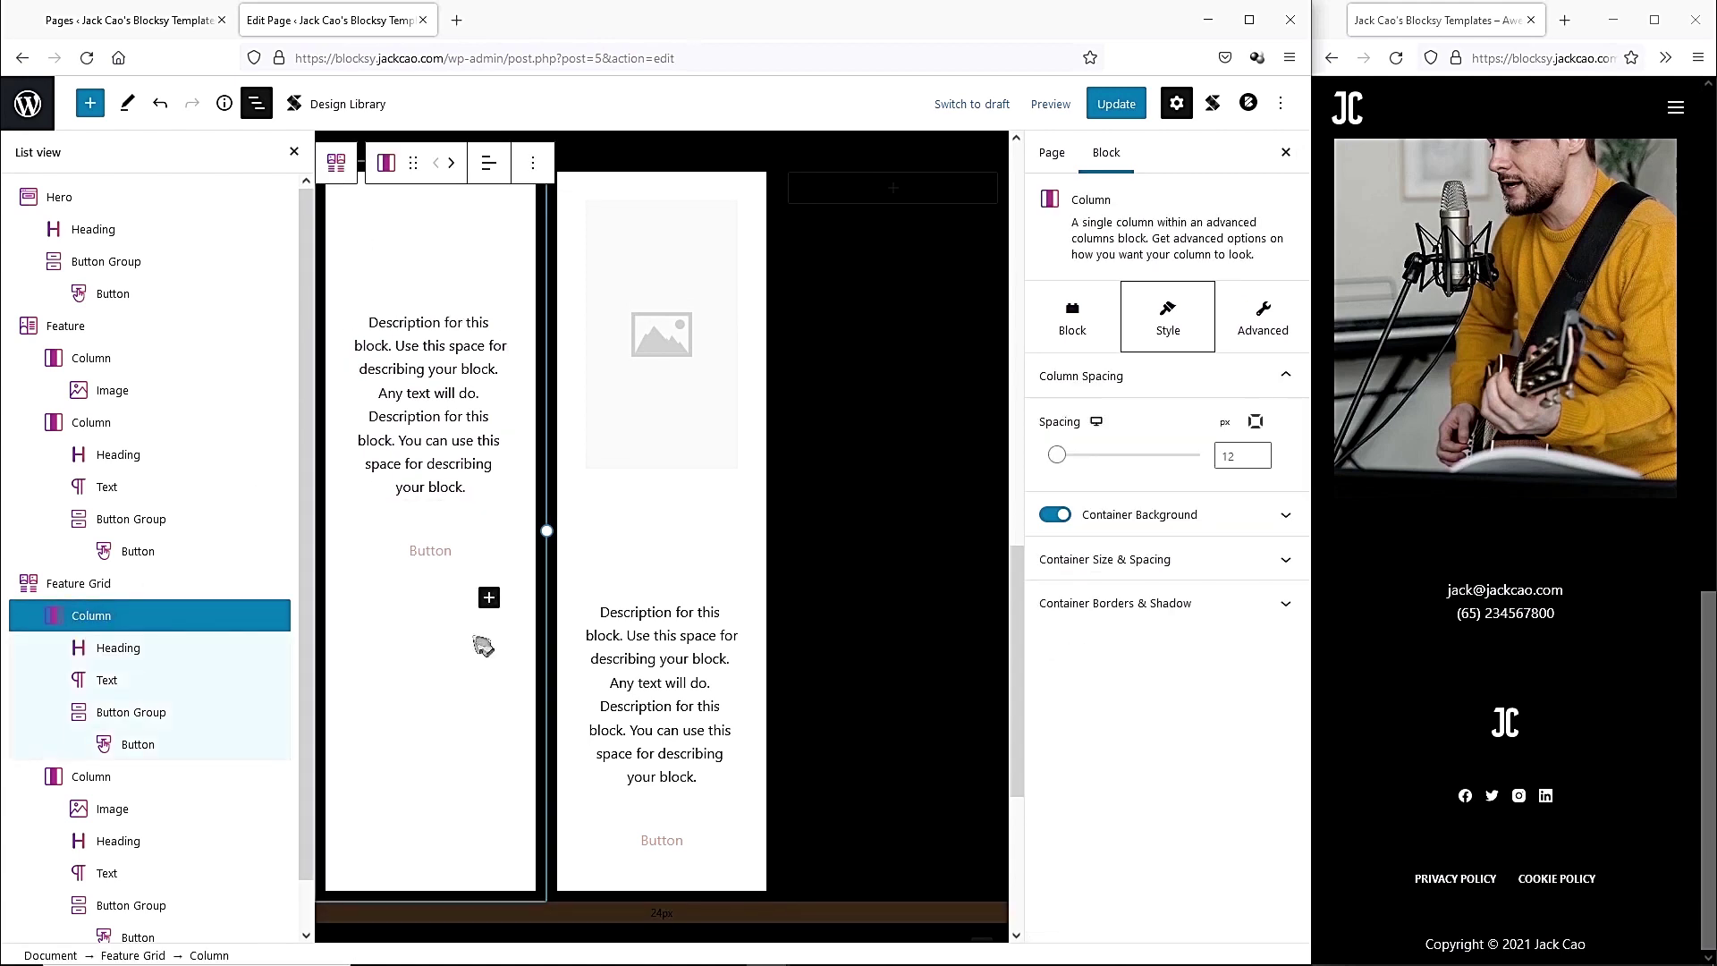
click(1279, 516)
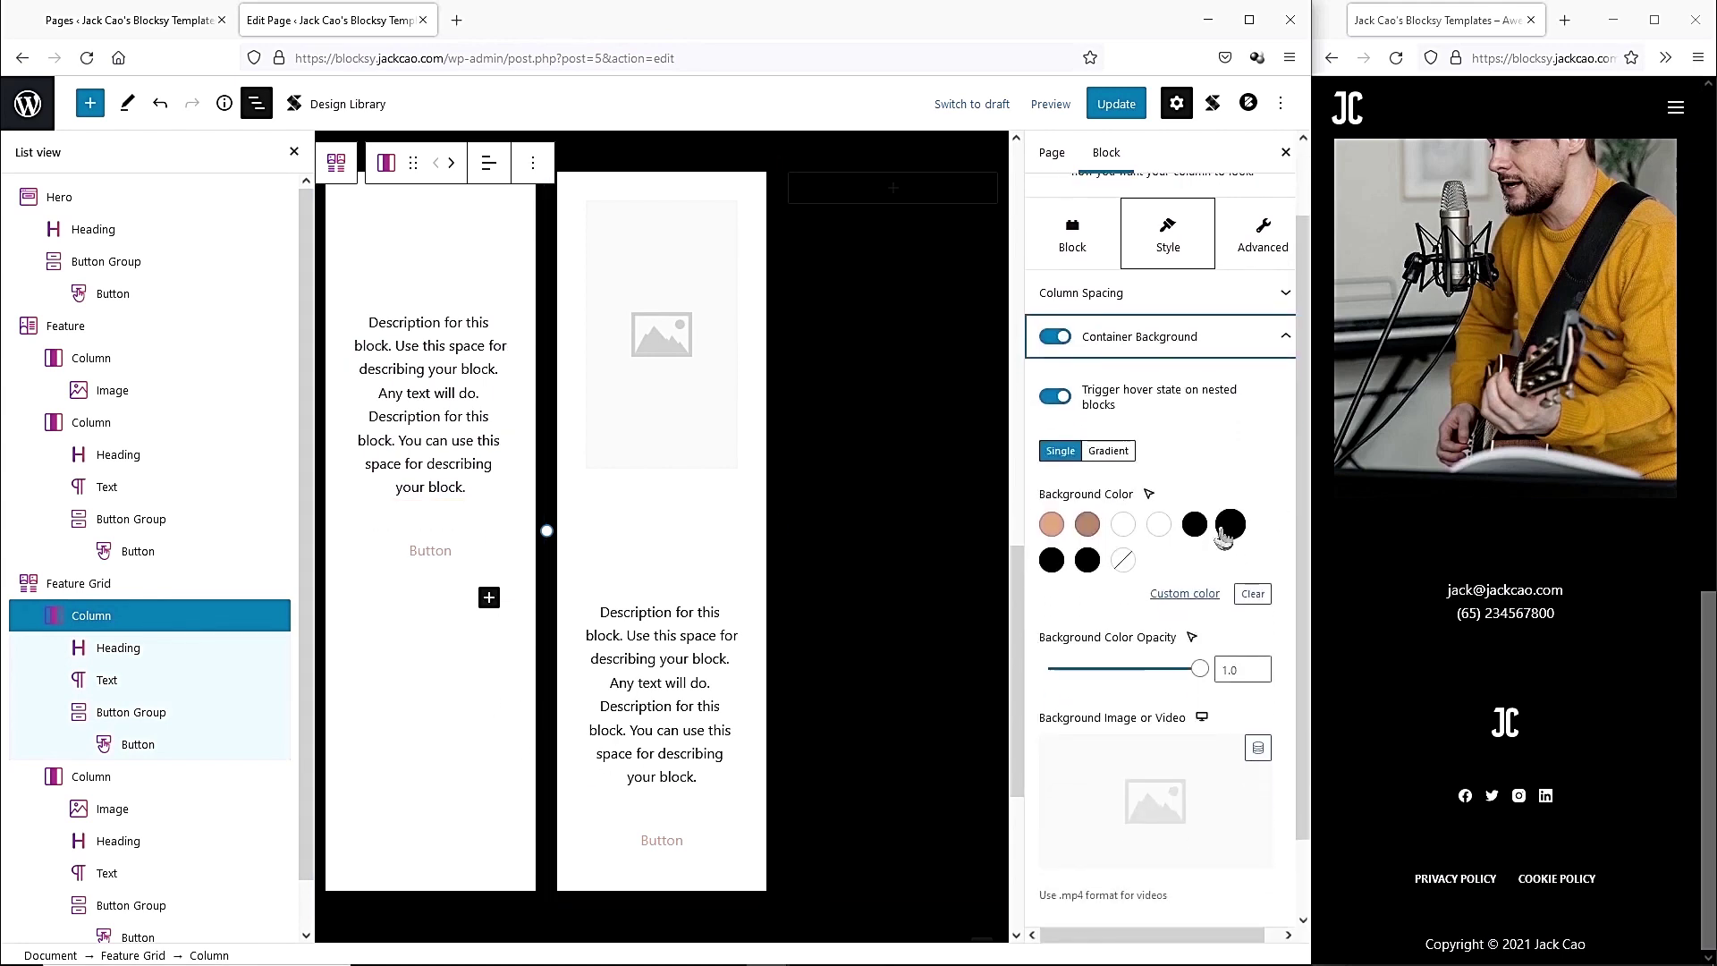
click(1053, 337)
scroll(459, 510, up, 3)
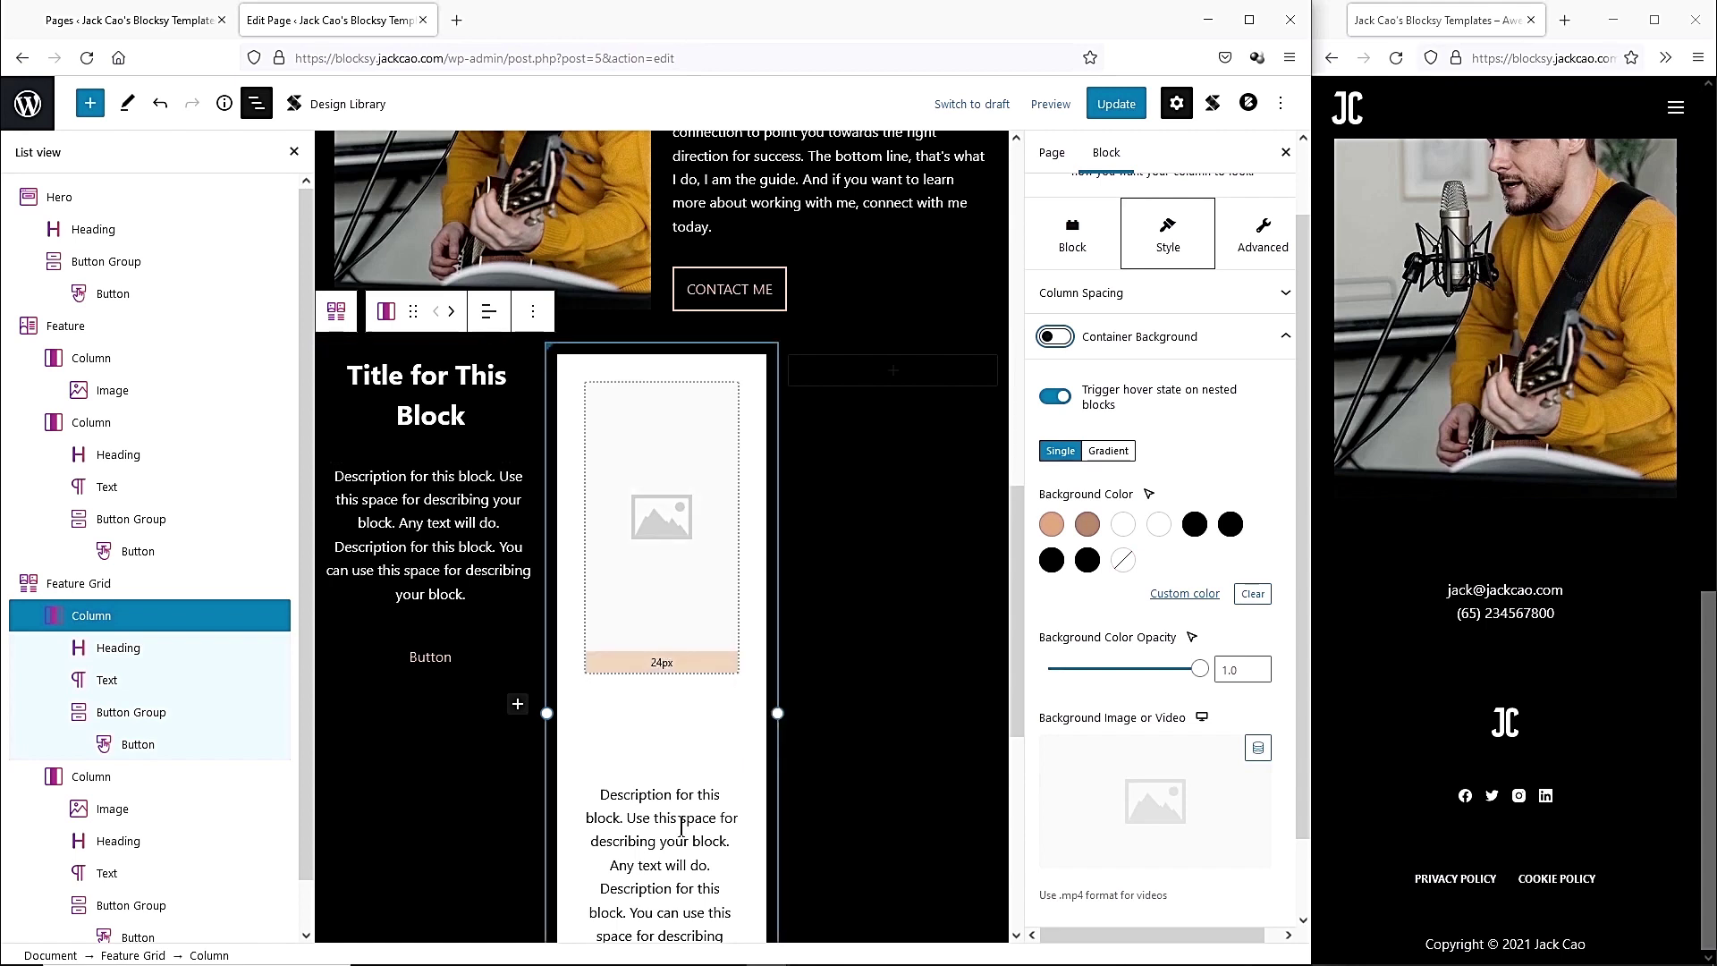
Delete the second card column and duplicate the first card into its place.
click(762, 383)
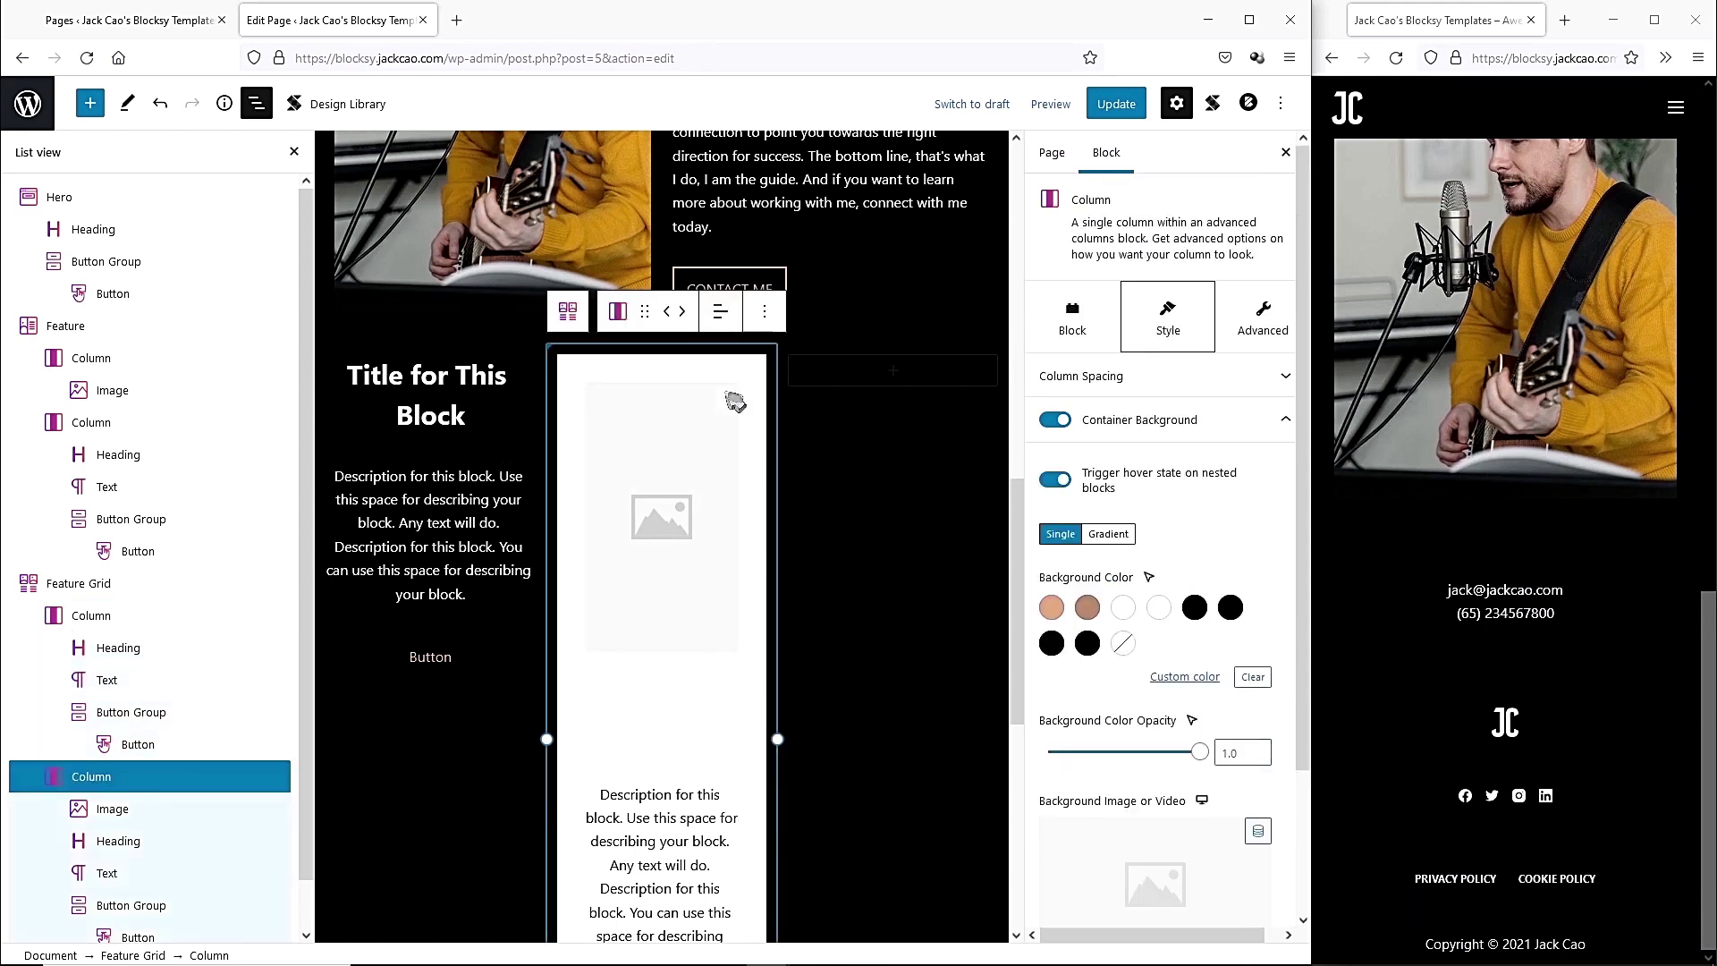
click(764, 312)
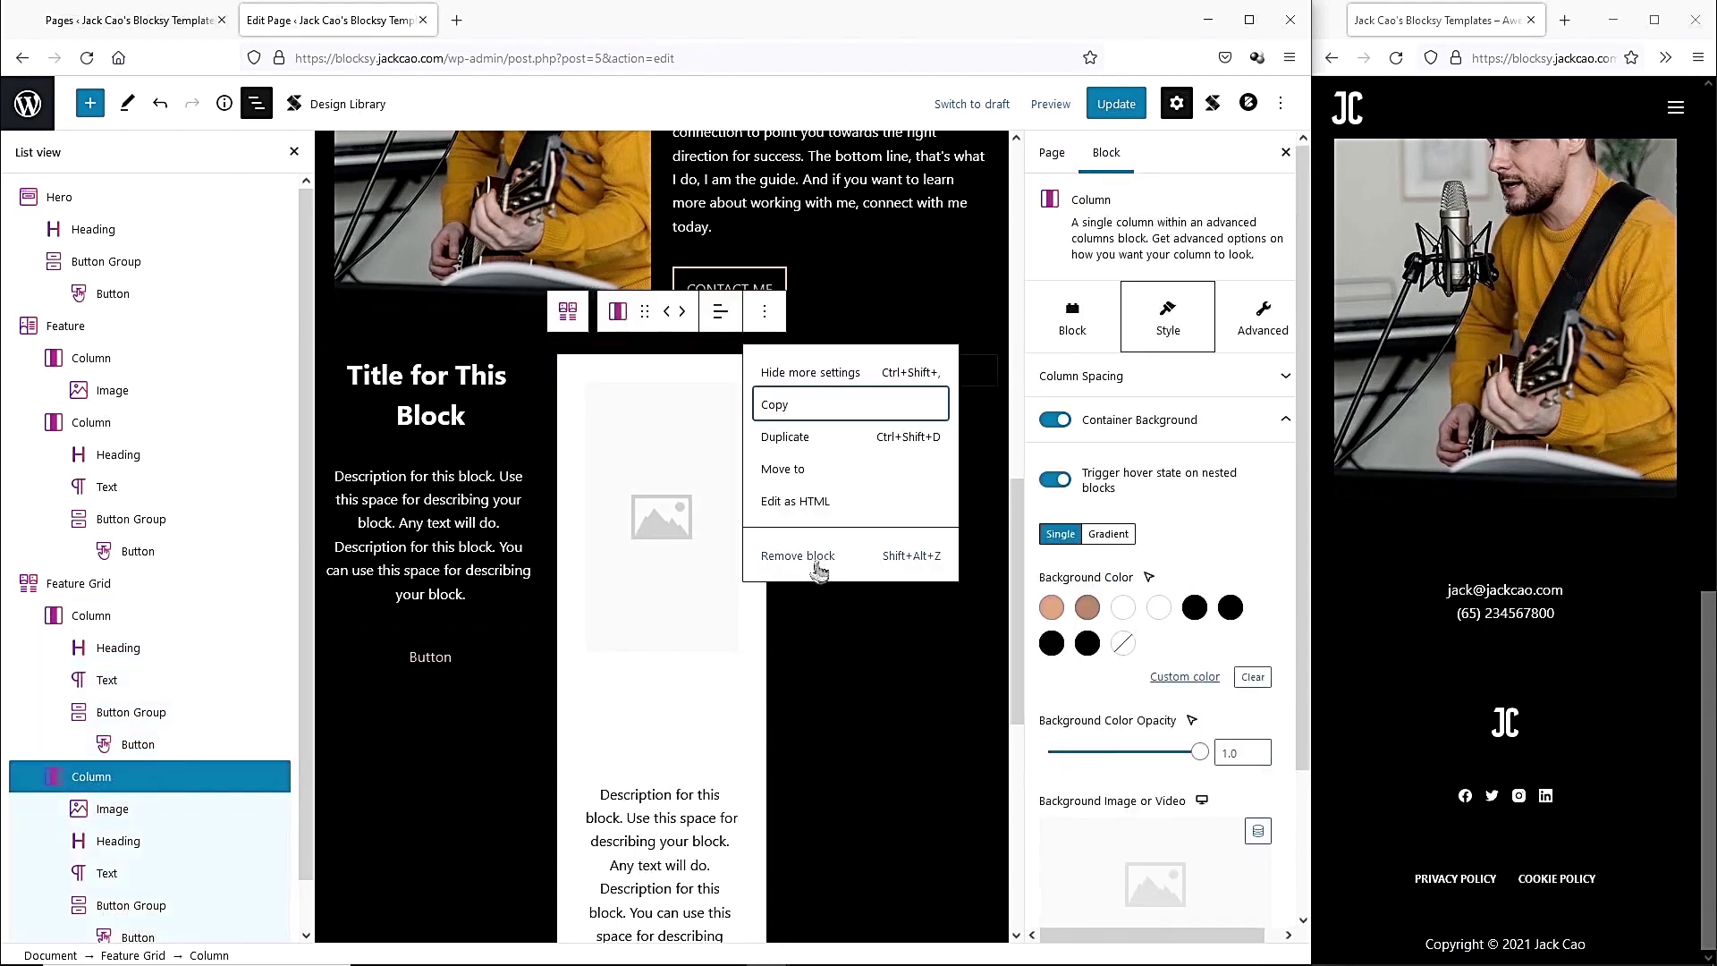
click(809, 559)
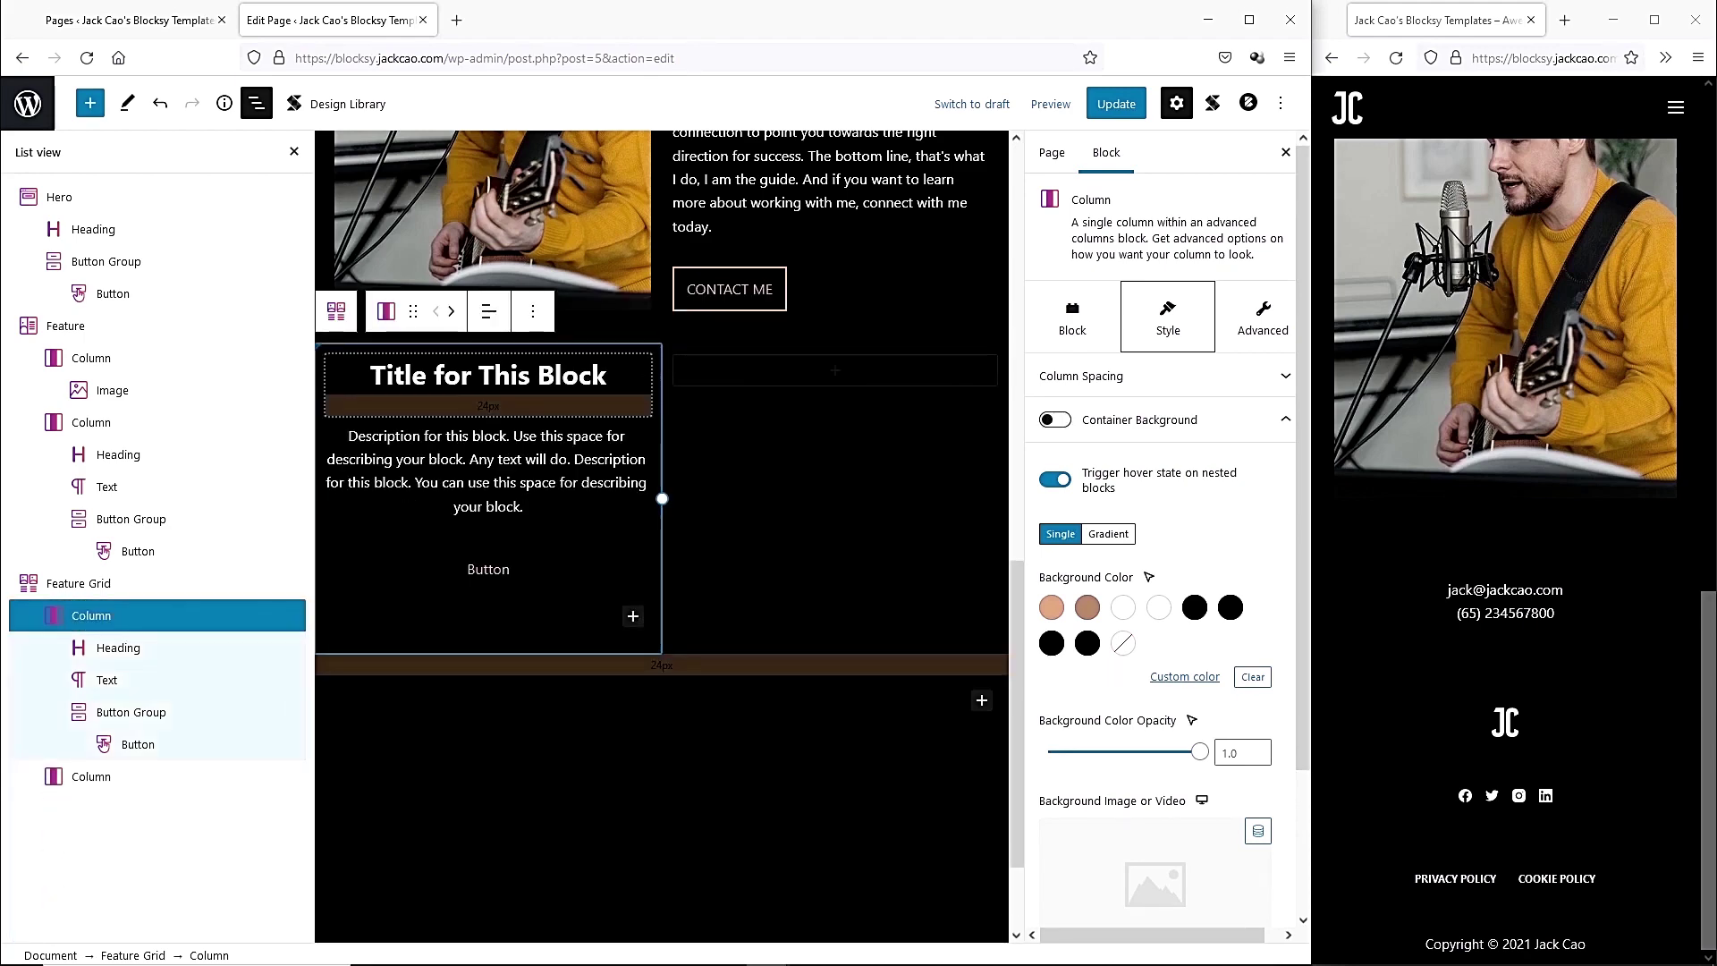
click(500, 377)
click(132, 616)
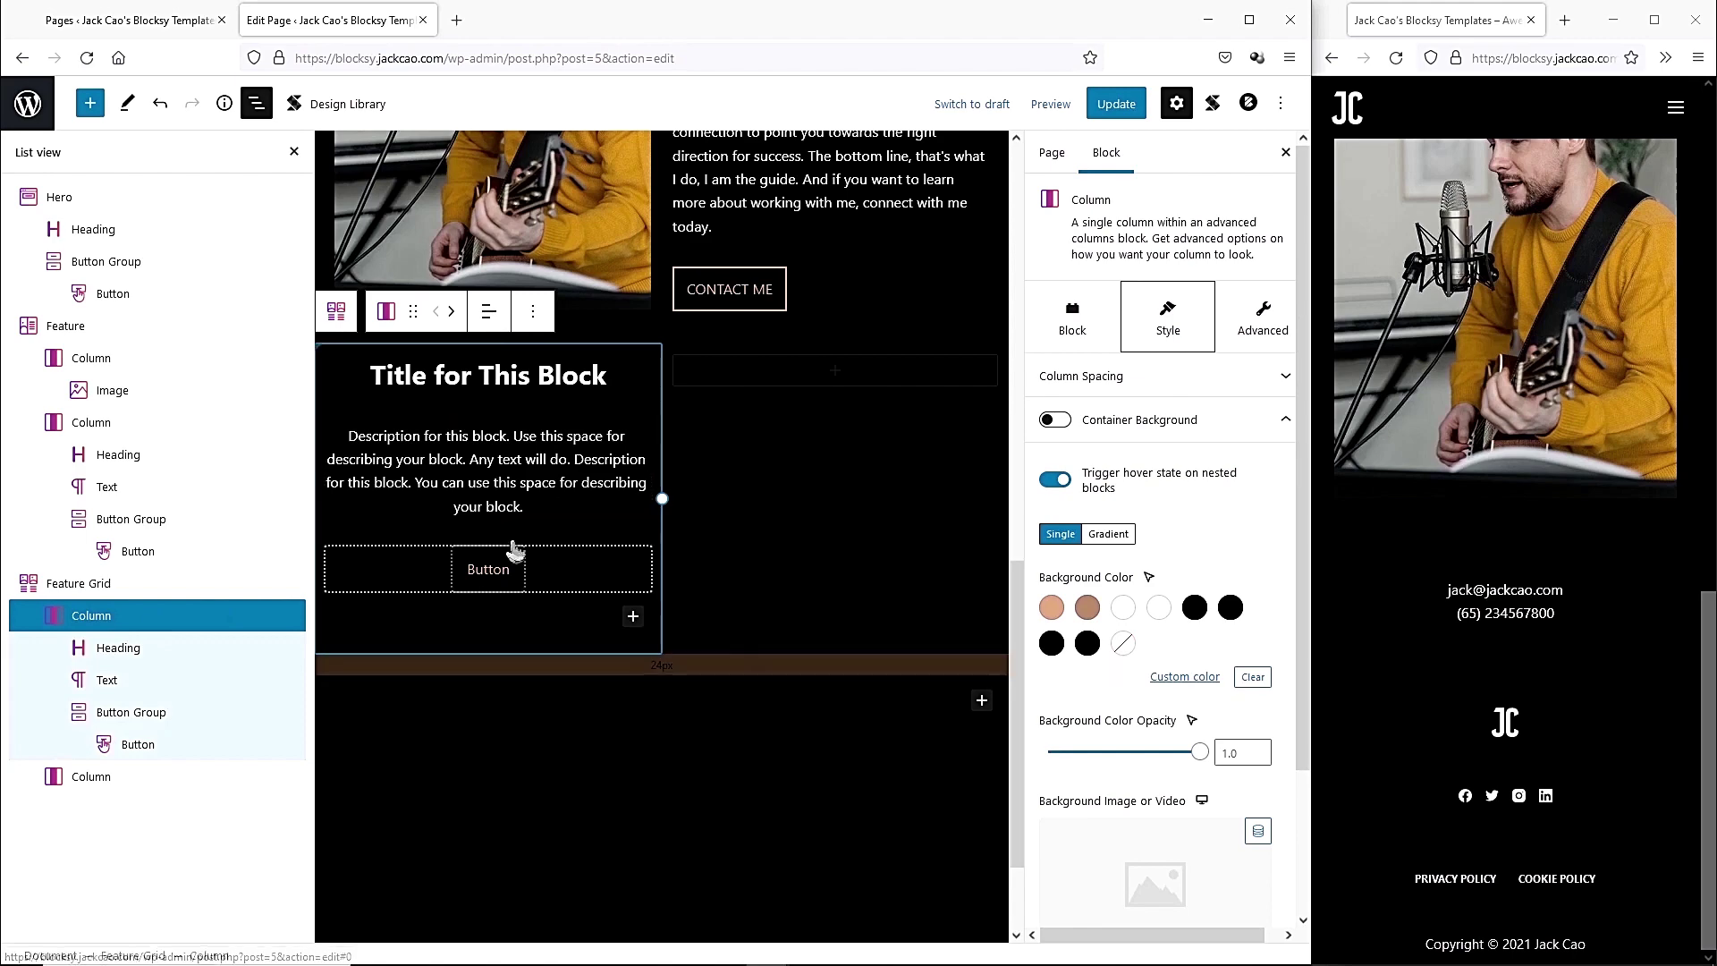
click(533, 311)
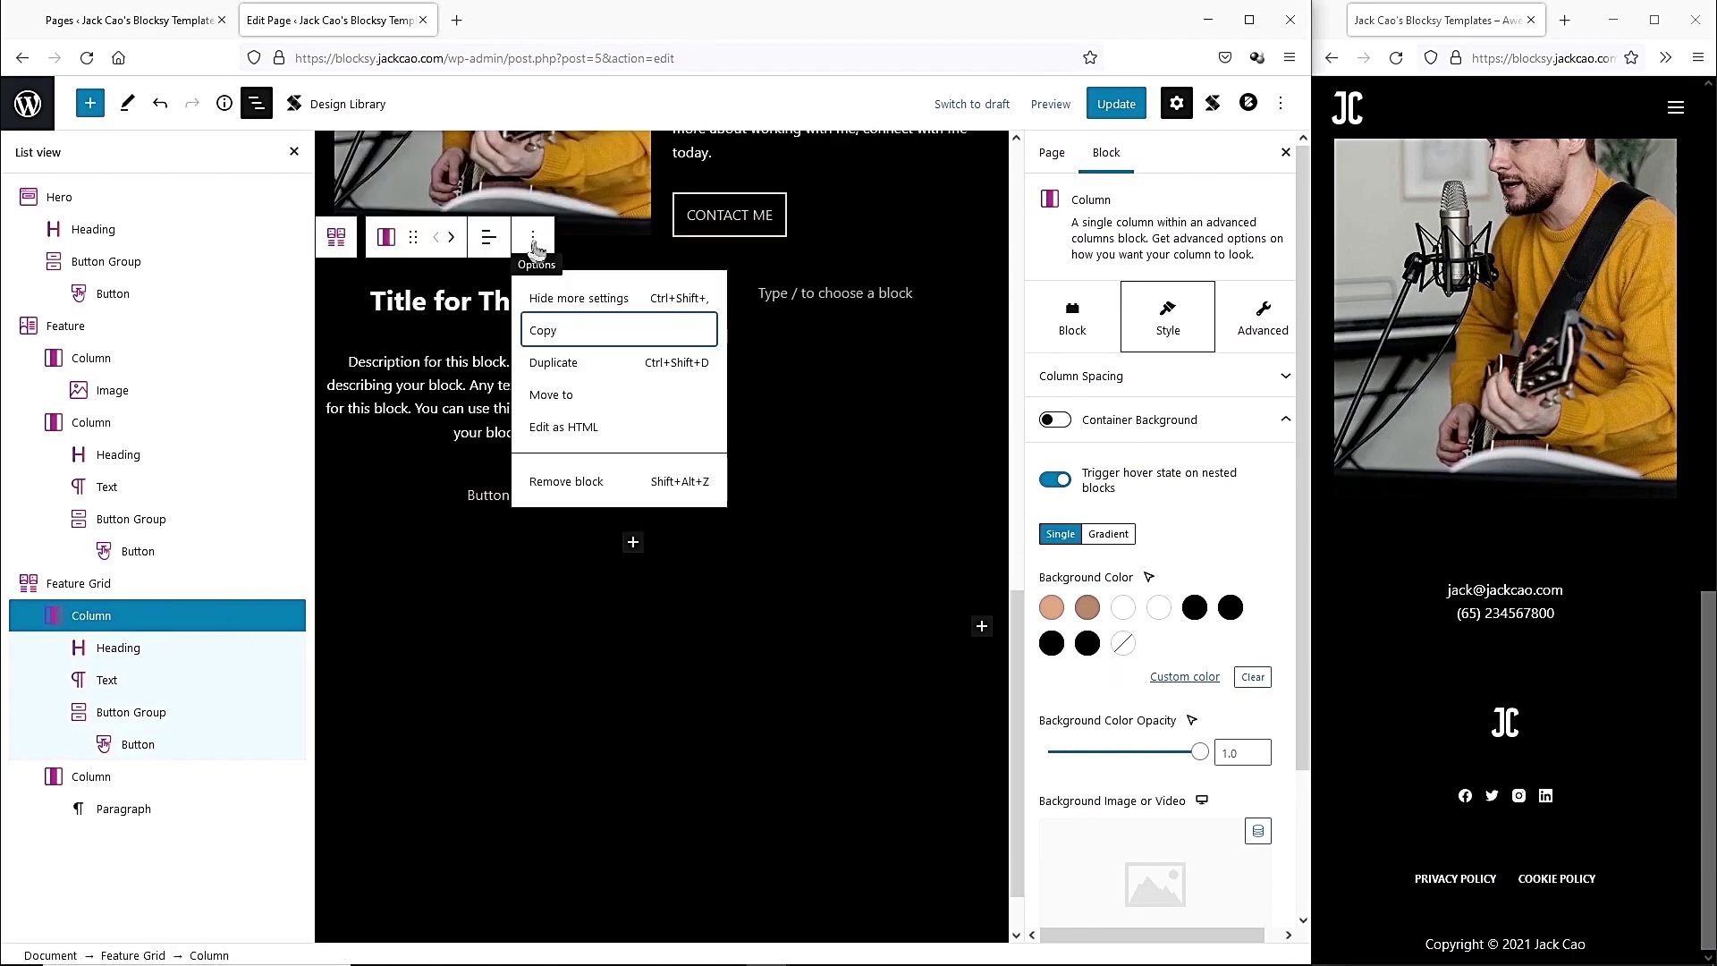
click(540, 367)
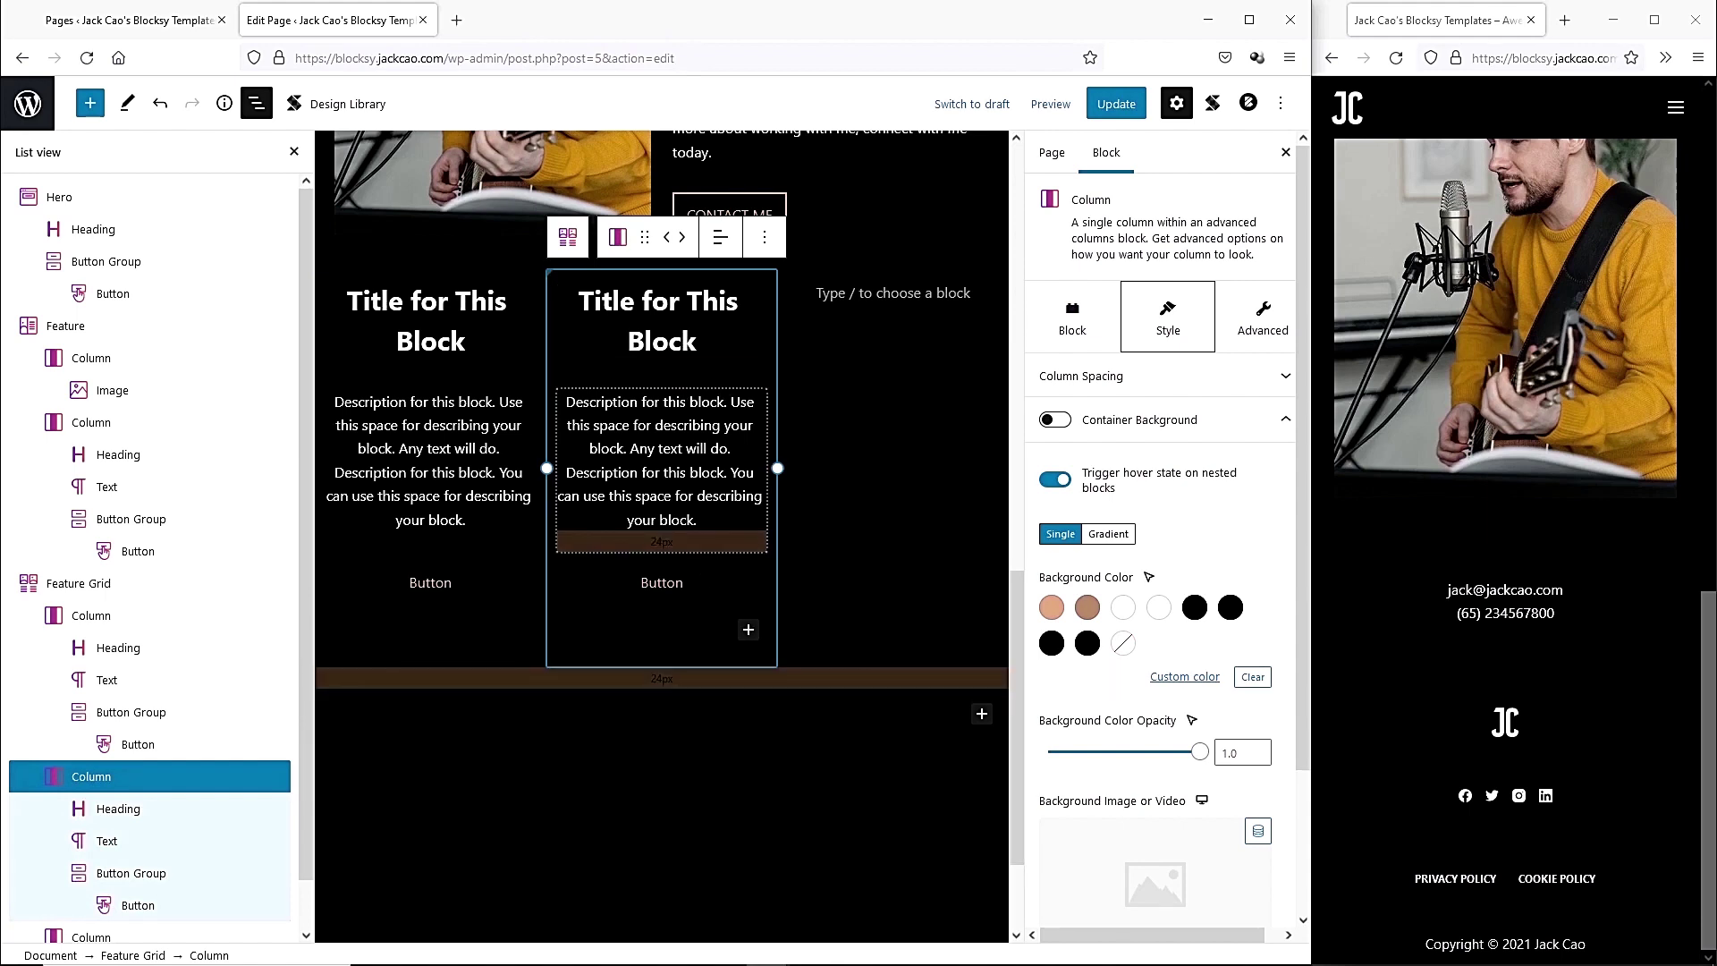
Duplicate a third card, remove the empty fourth column, and paste 'Online Courses' as the first heading.
scroll(126, 729, down, 1)
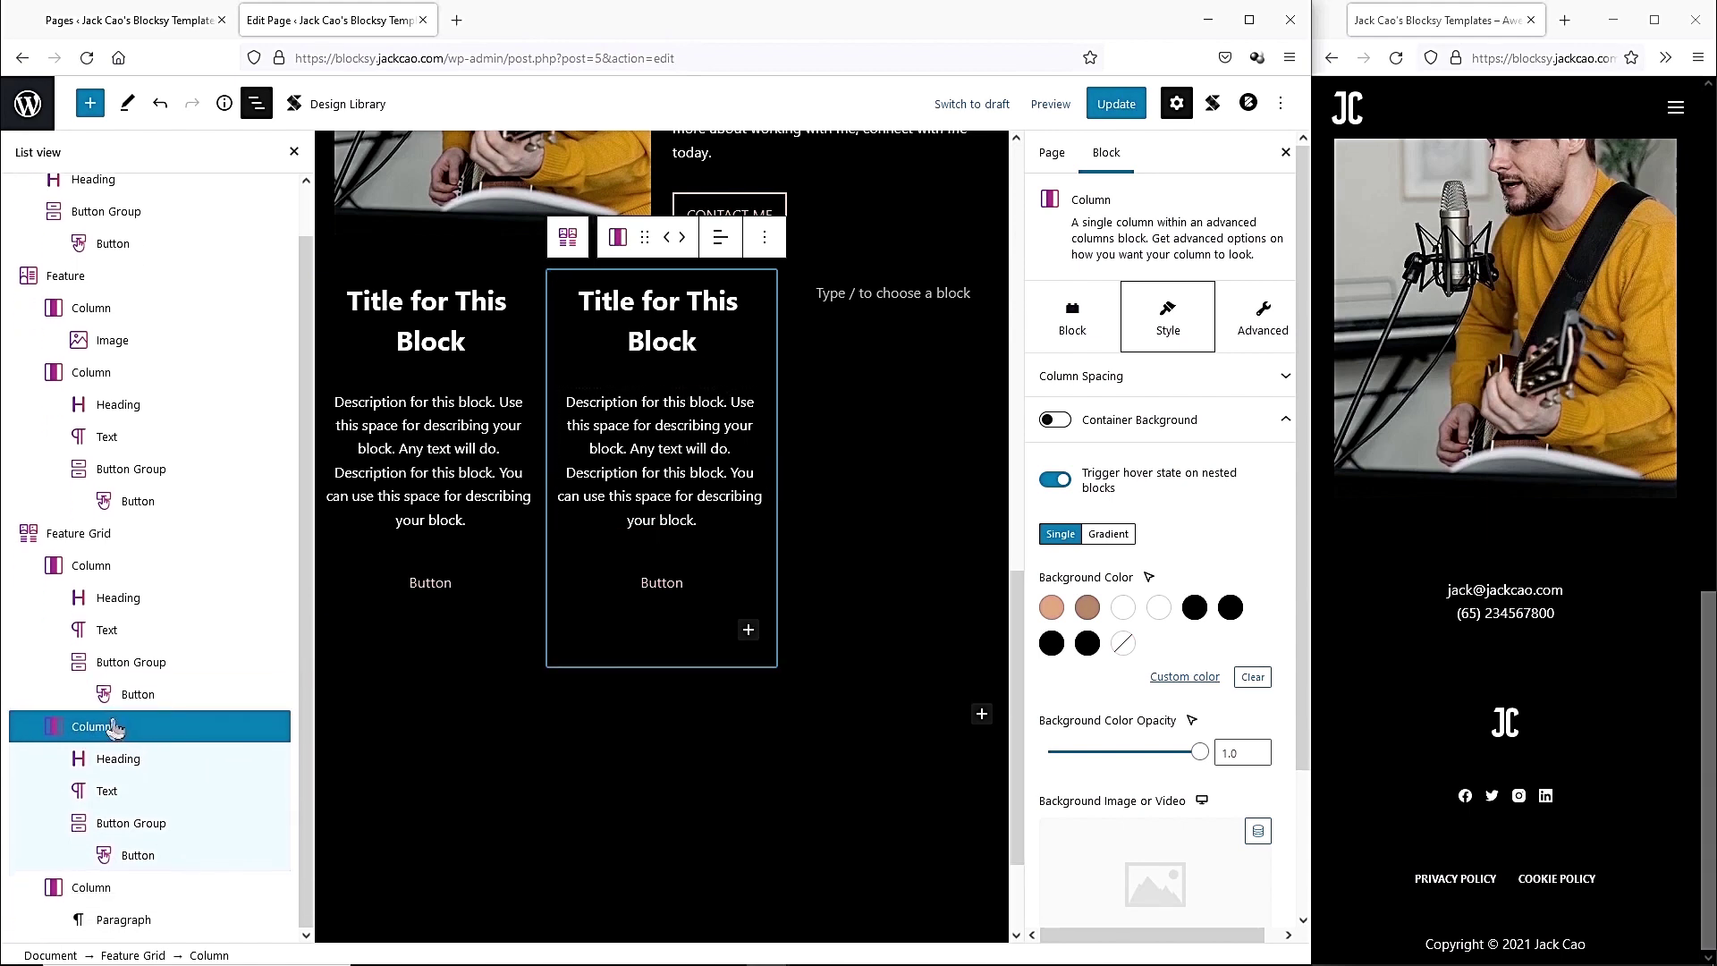
click(765, 237)
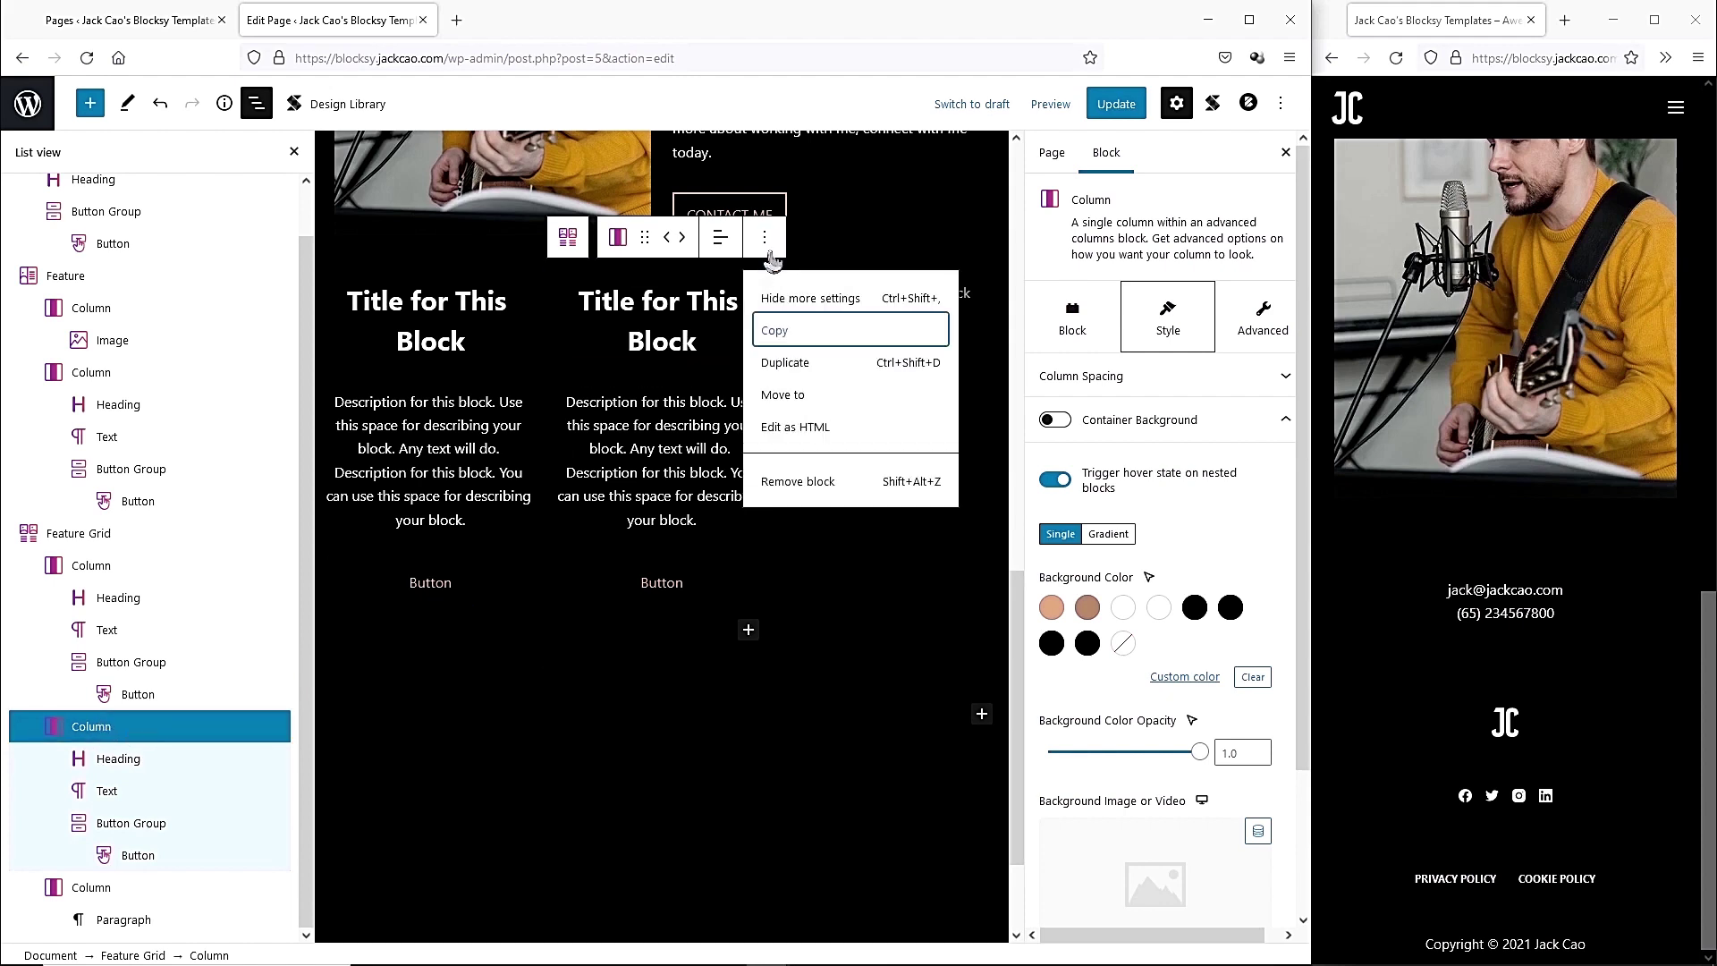
click(782, 362)
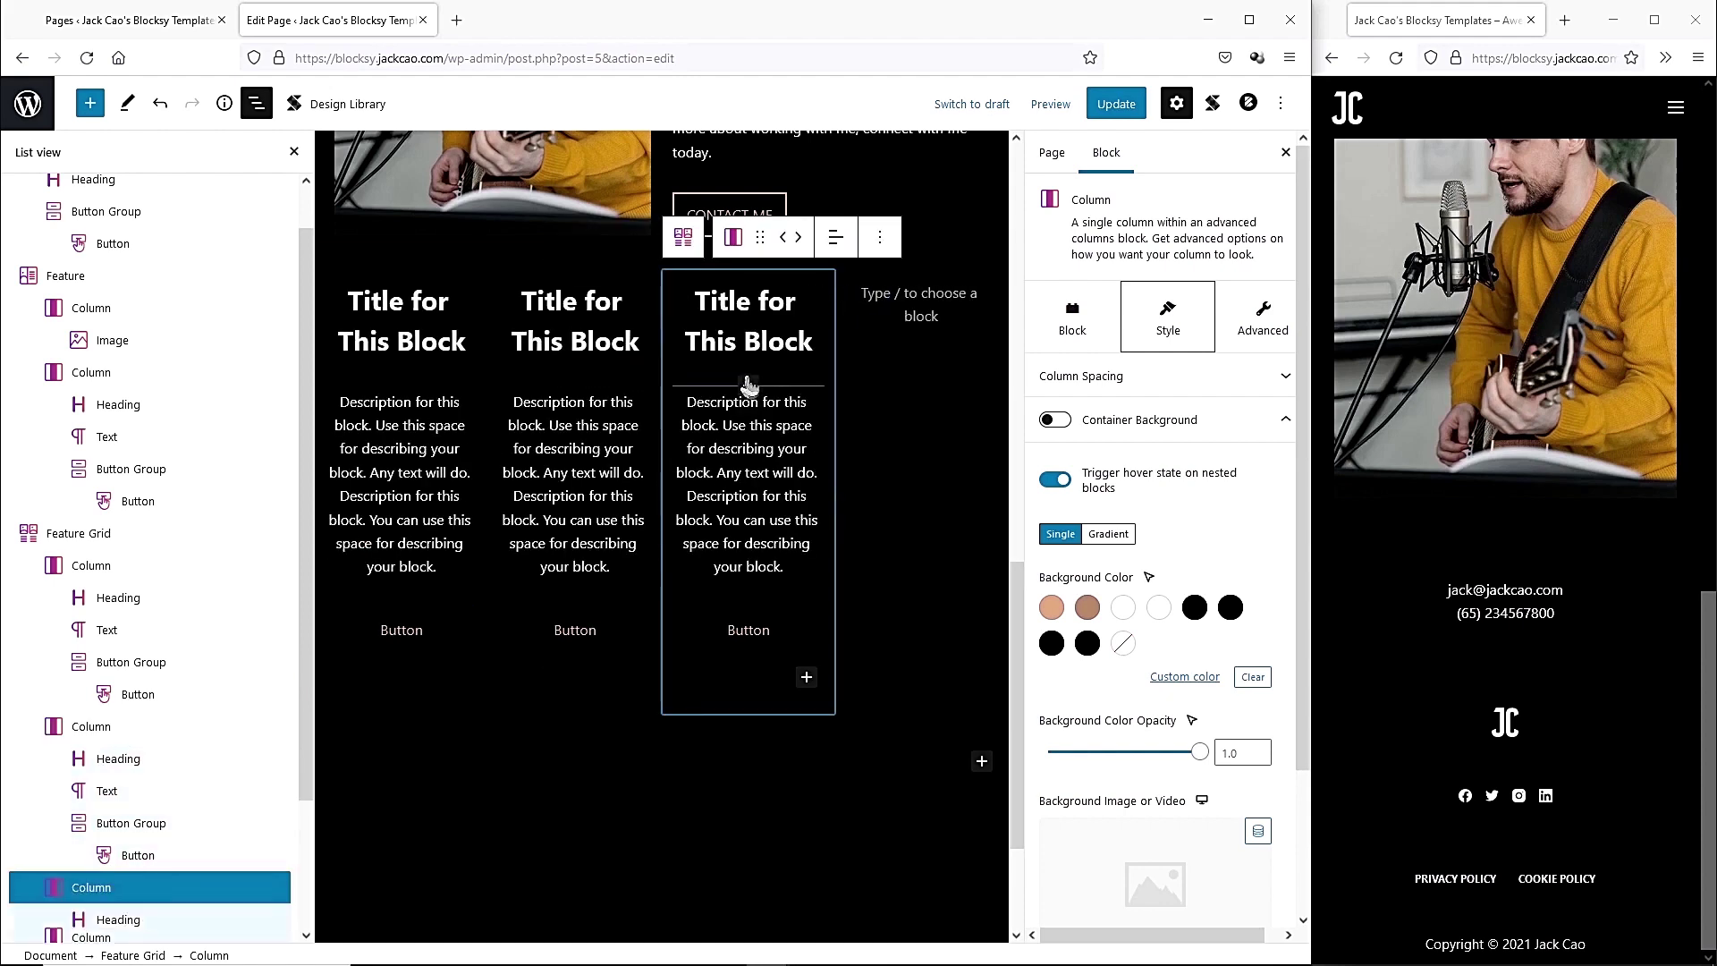
click(860, 283)
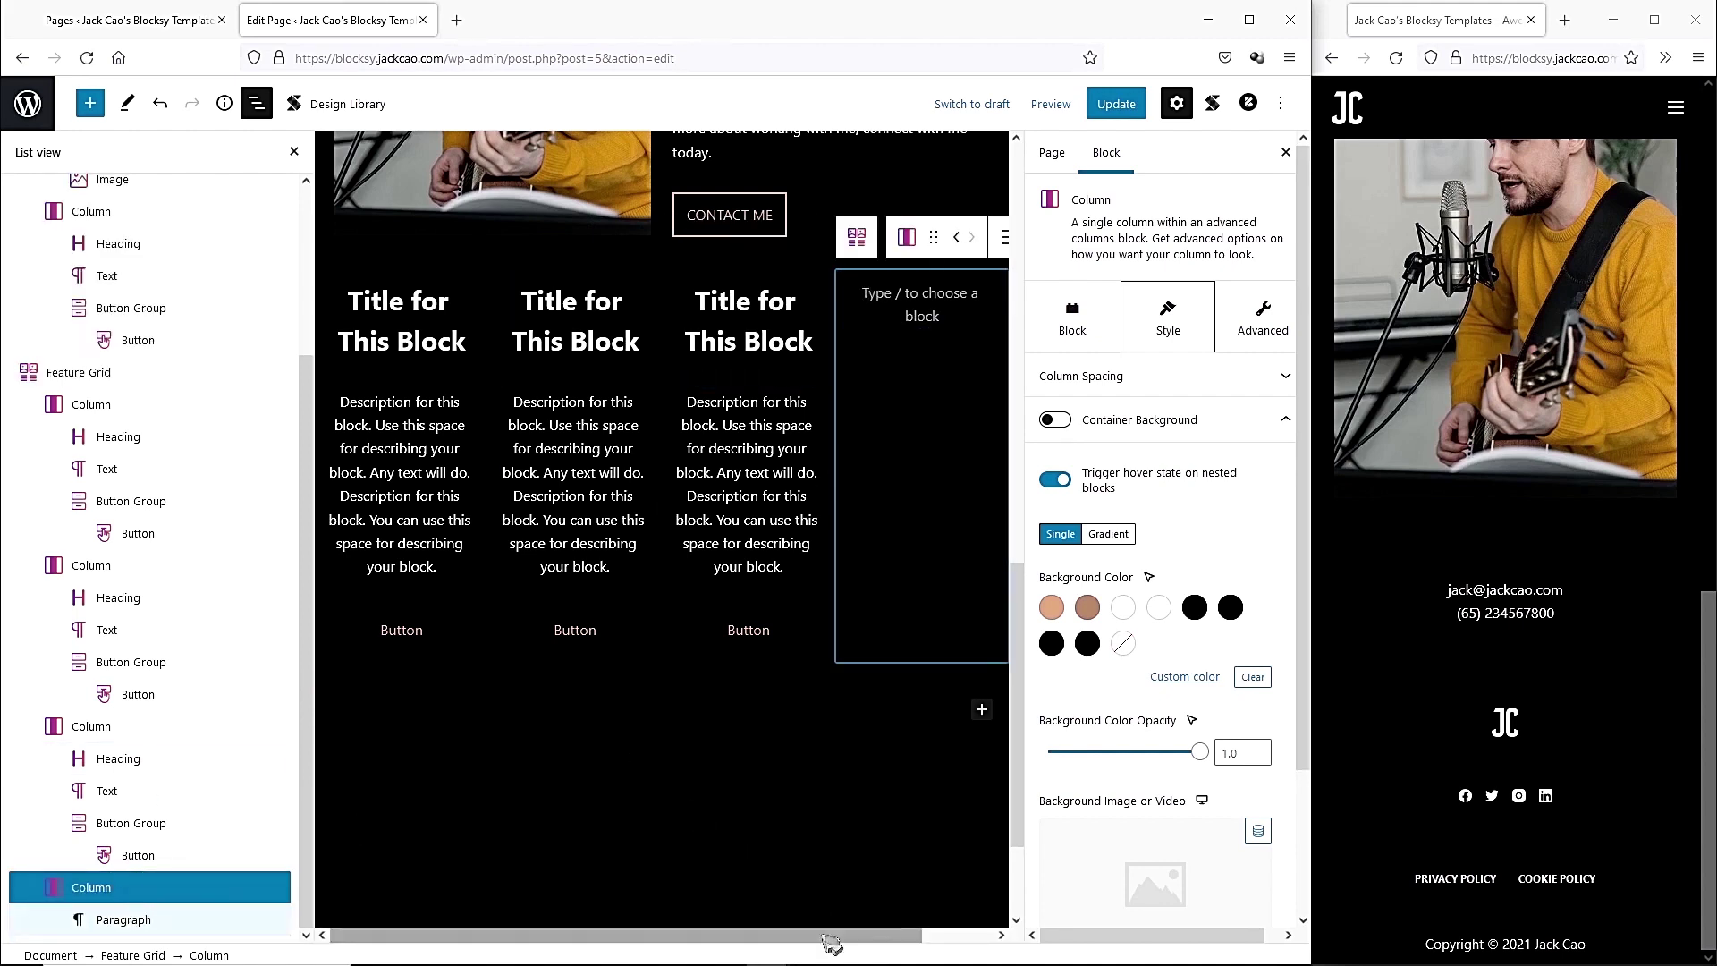
drag(832, 935, 903, 935)
click(987, 237)
click(1019, 486)
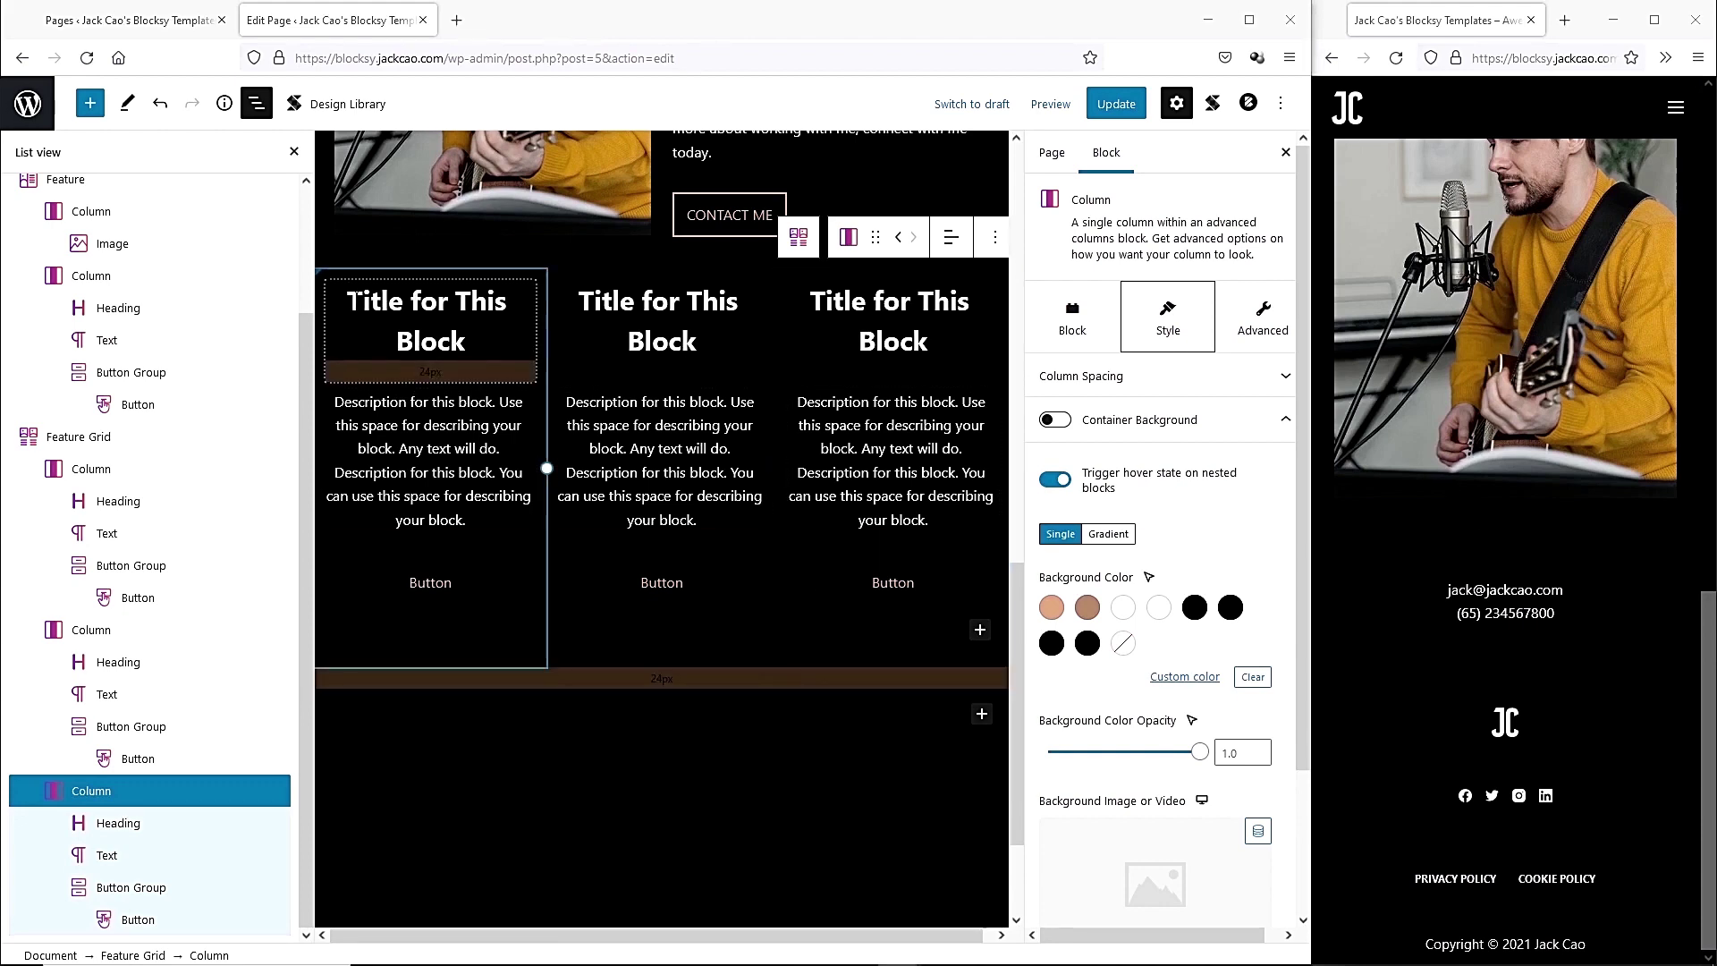
drag(349, 297, 471, 335)
text(Online Courses)
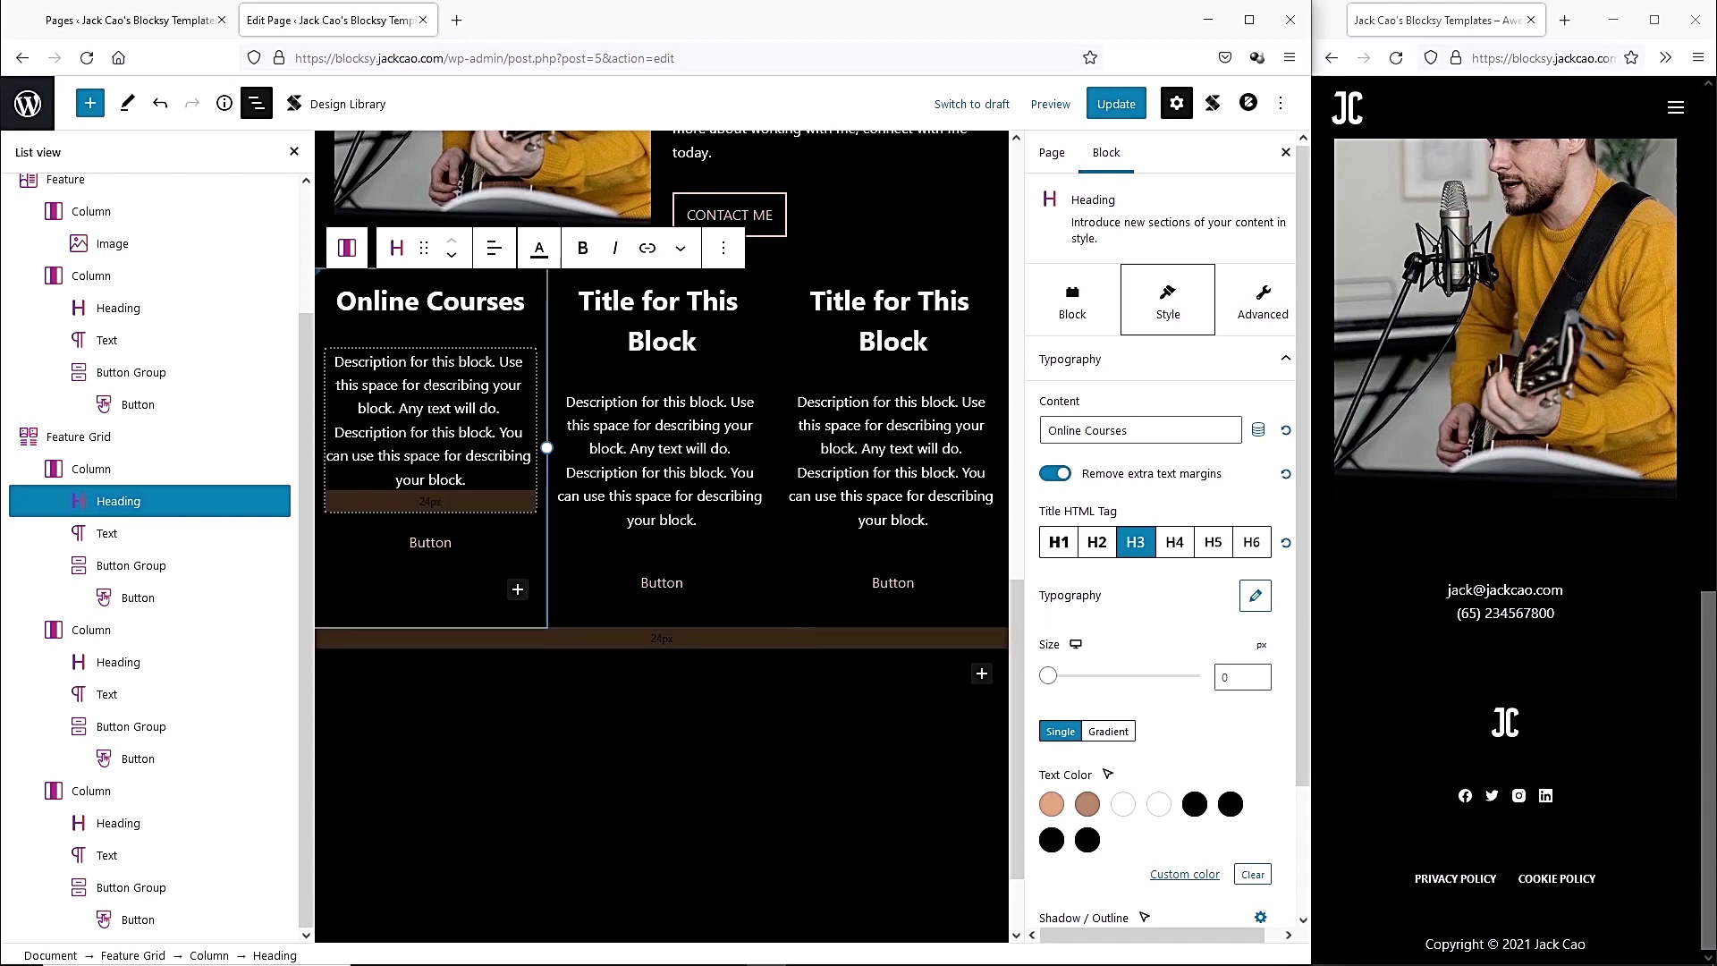
Paste the Online Courses description, remove the cards' button groups, and select the whole Feature Grid.
triple_click(428, 396)
text(Take a look at my self-paced online guitar and vocal courses. Created to help you become the performer you always wanted to be.)
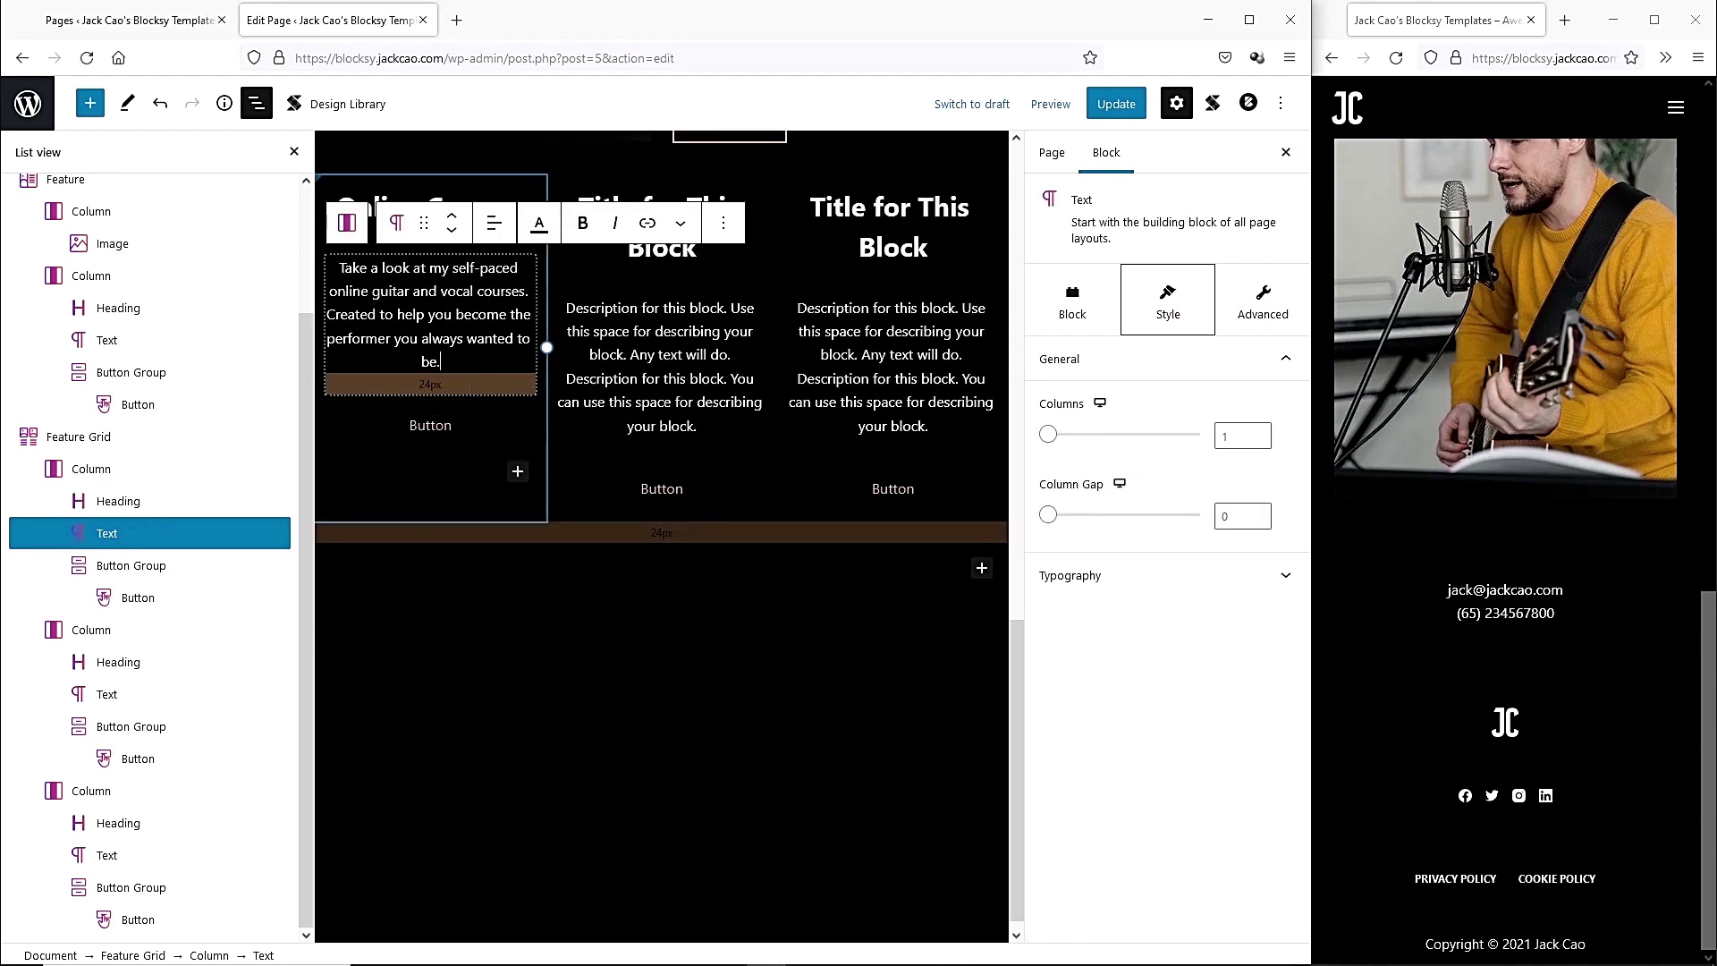
click(501, 424)
click(582, 369)
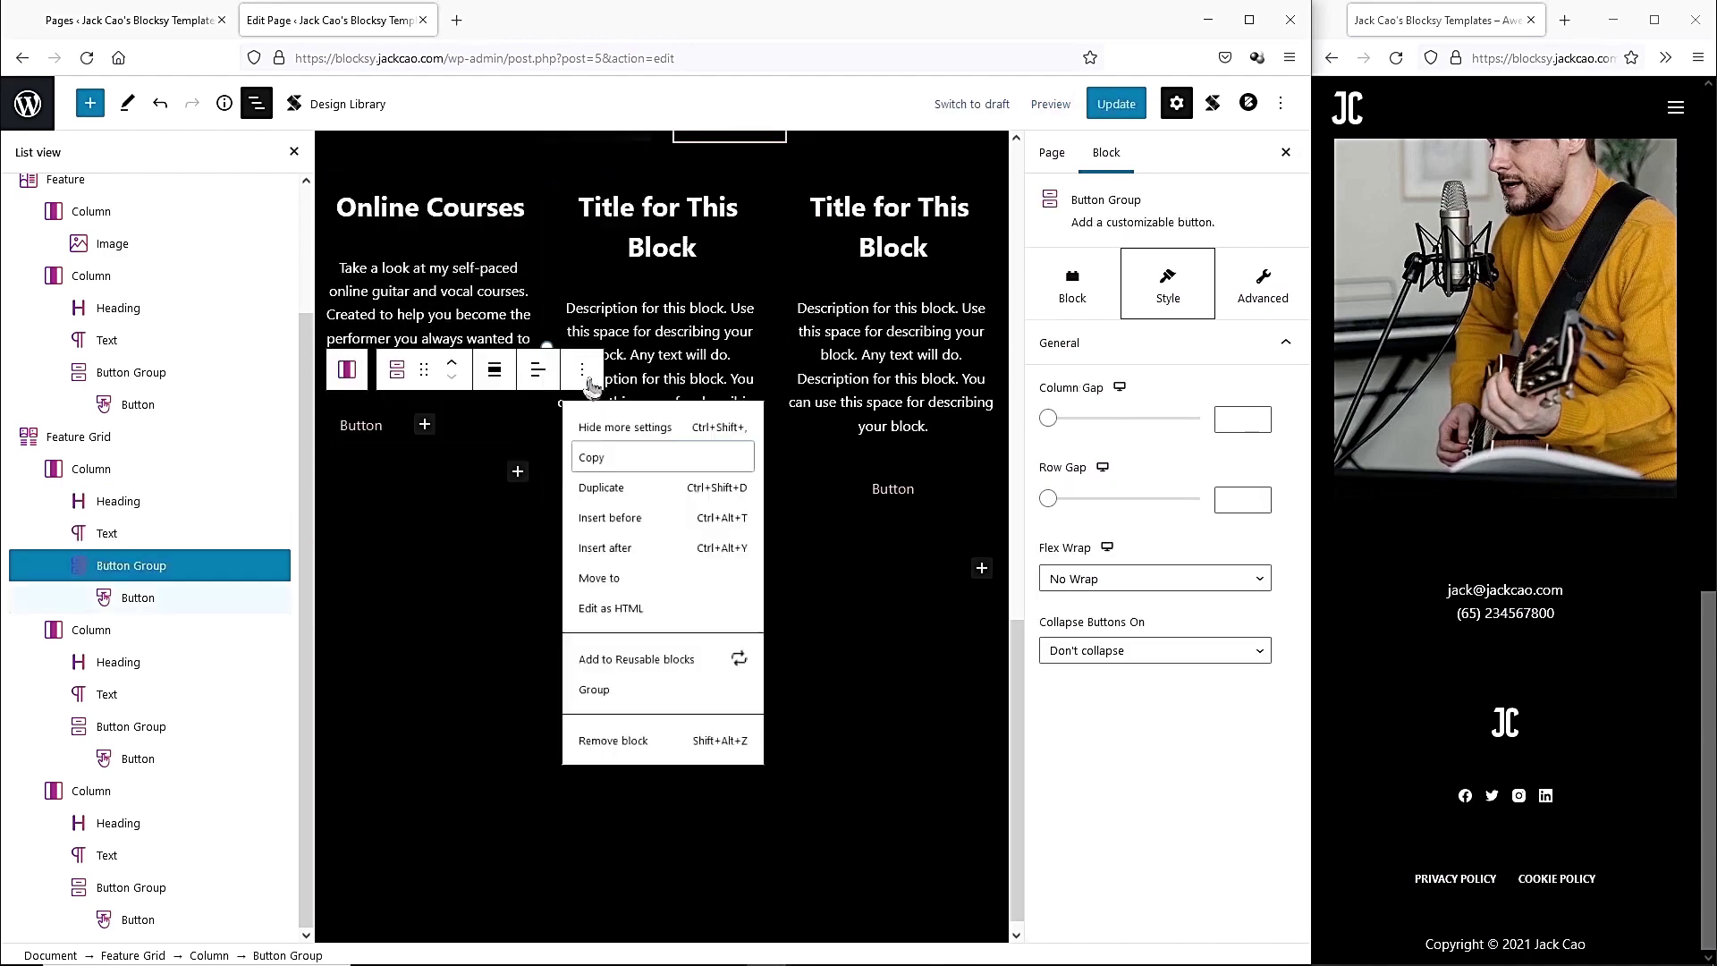
click(623, 756)
scroll(509, 471, up, 3)
click(512, 480)
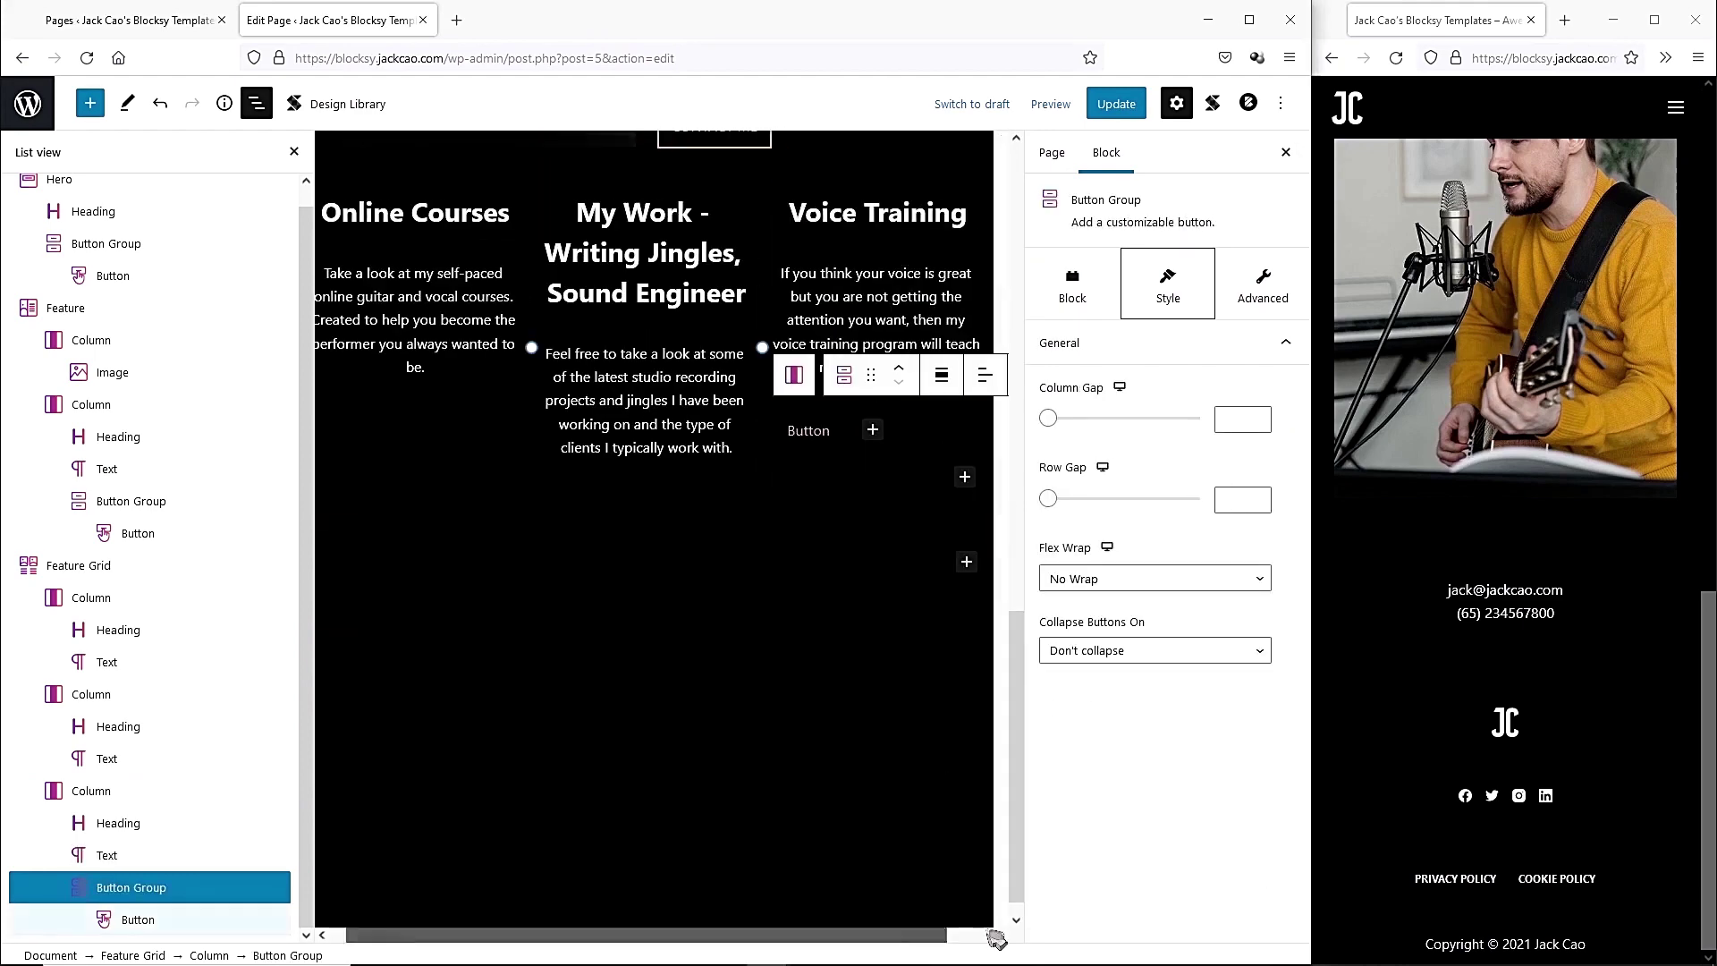
click(933, 758)
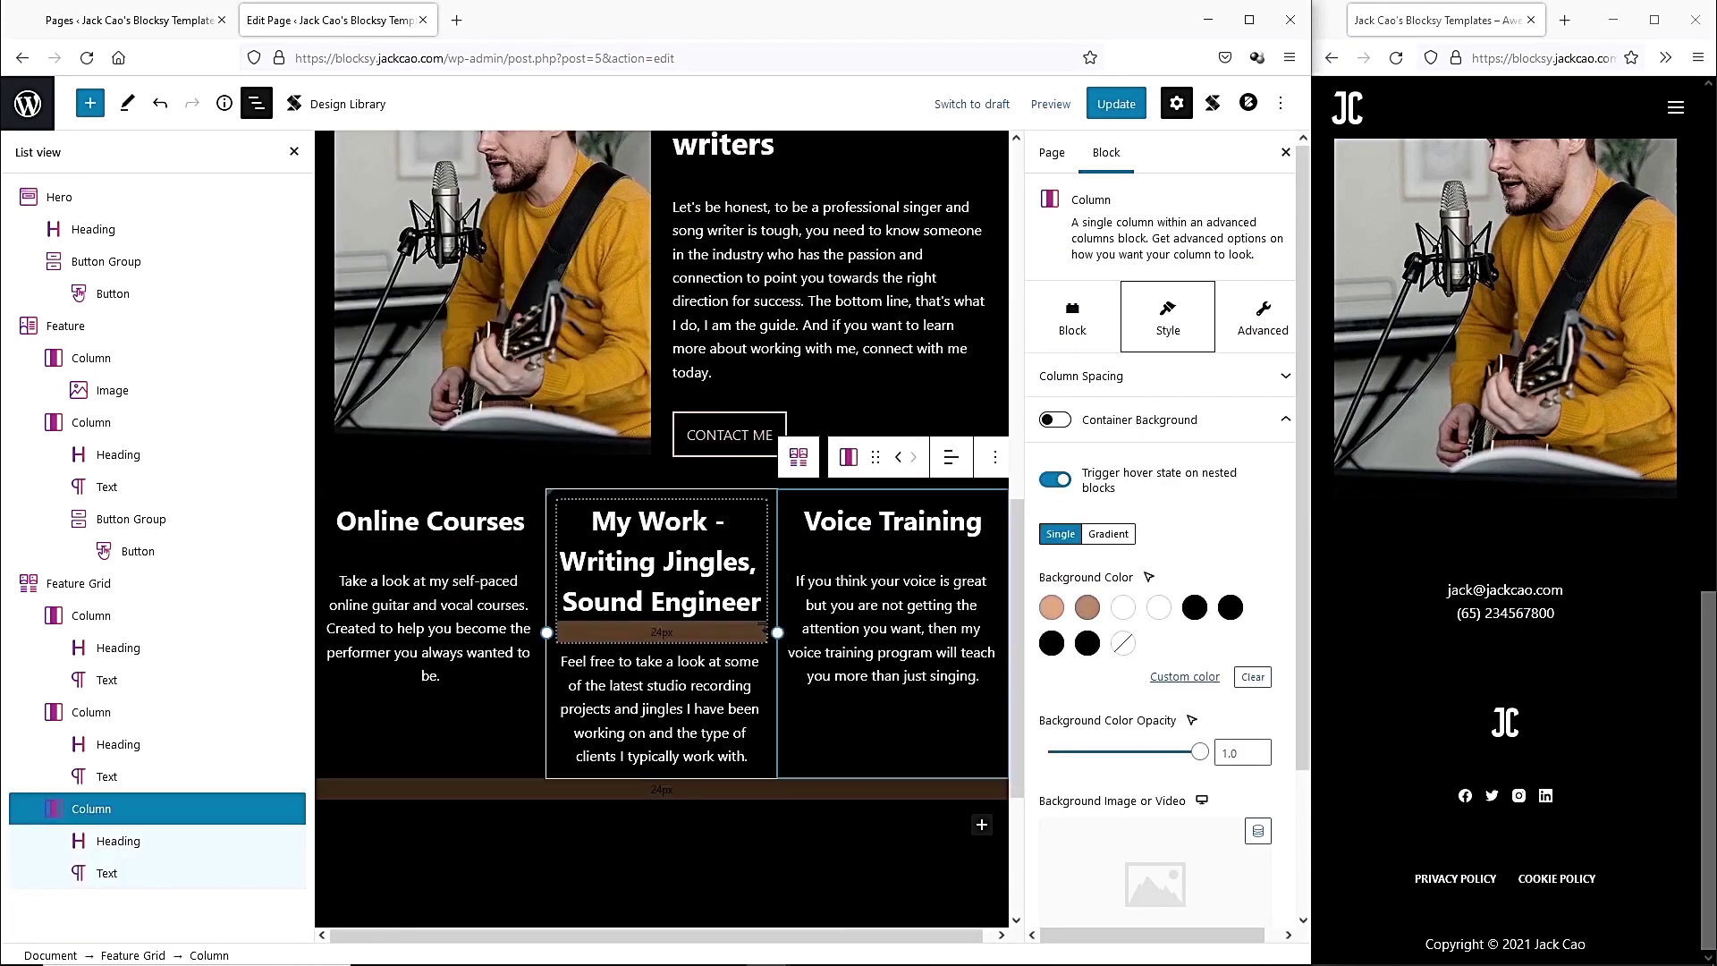
click(103, 590)
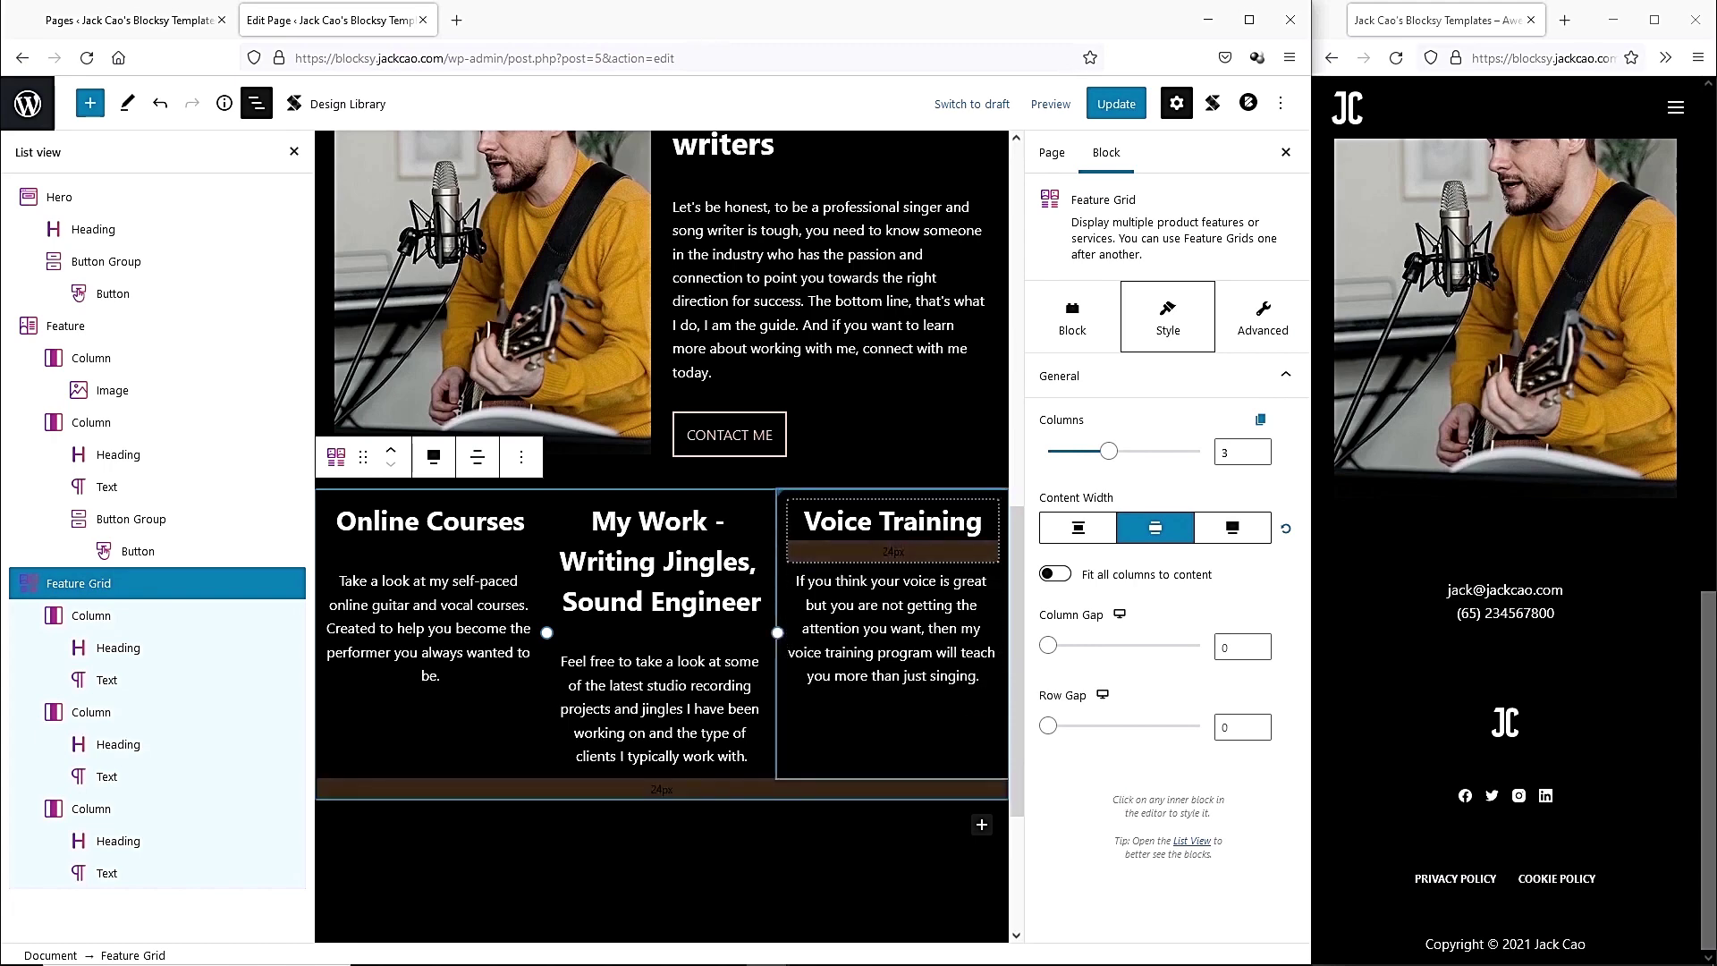
Duplicate the Feature Grid and retitle the copy's first card 'Studio Recording' with its description.
click(520, 457)
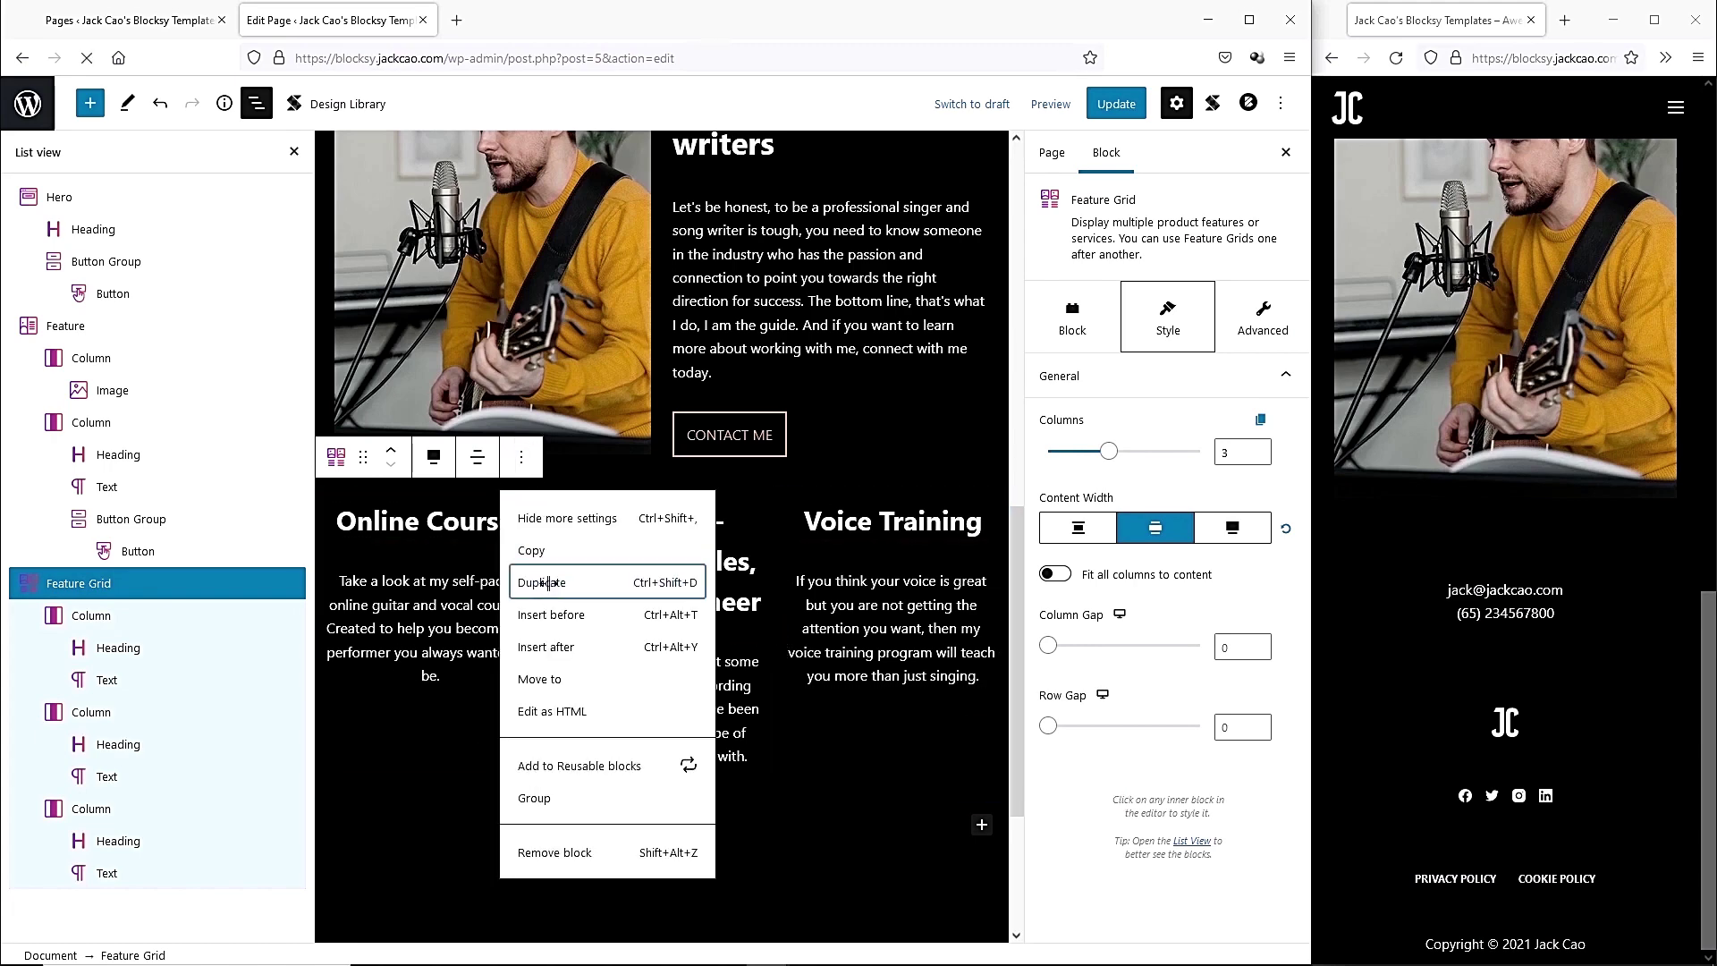
click(549, 587)
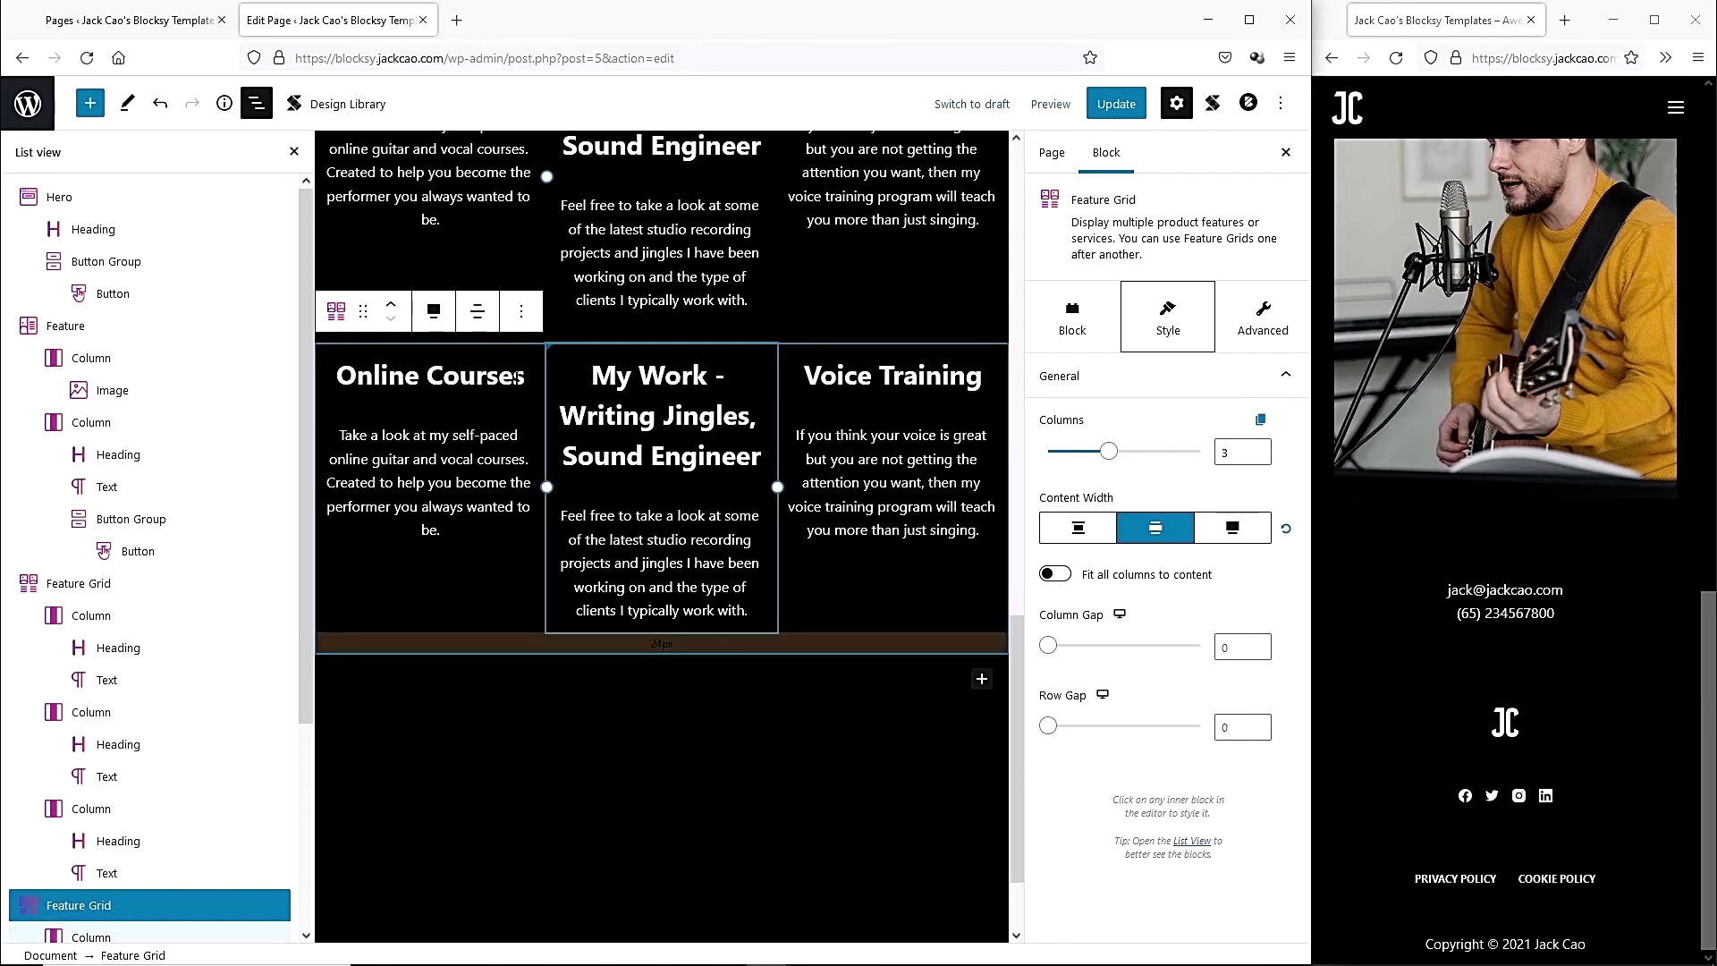
triple_click(368, 375)
text(Studio Recording)
triple_click(429, 456)
text(Built by an expert, I provide high-quality studio recording facility for your next best hits. Check out the rates and fees of my studio.)
Retitle the other copied cards 'Consulting' and 'Reach Out' and paste their descriptions.
triple_click(660, 251)
text(Consulting)
triple_click(660, 393)
click(908, 288)
triple_click(907, 287)
text(Reach Out)
triple_click(891, 395)
text(Looking to hire a sound engineer, a guitar coach, a vocal coach, or you want to rent my recording studio? Maybe you just want a general question answered? Reach out.)
click(678, 487)
scroll(680, 531, up, 5)
scroll(680, 530, down, 1)
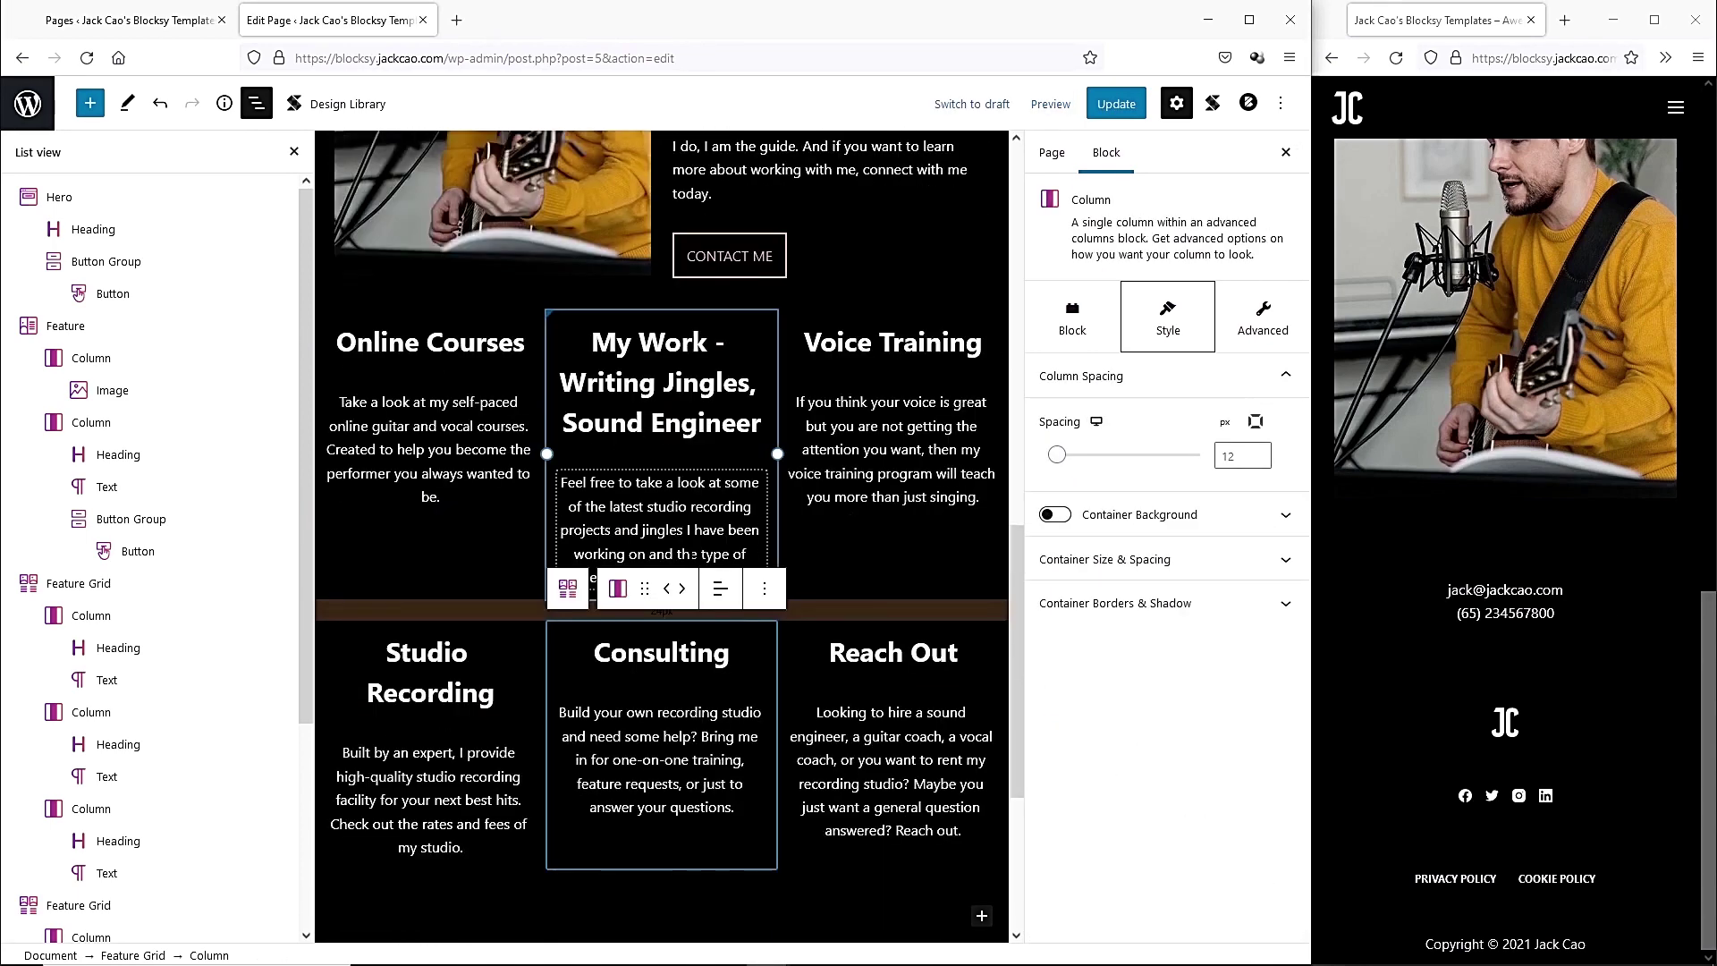
scroll(894, 715, down, 2)
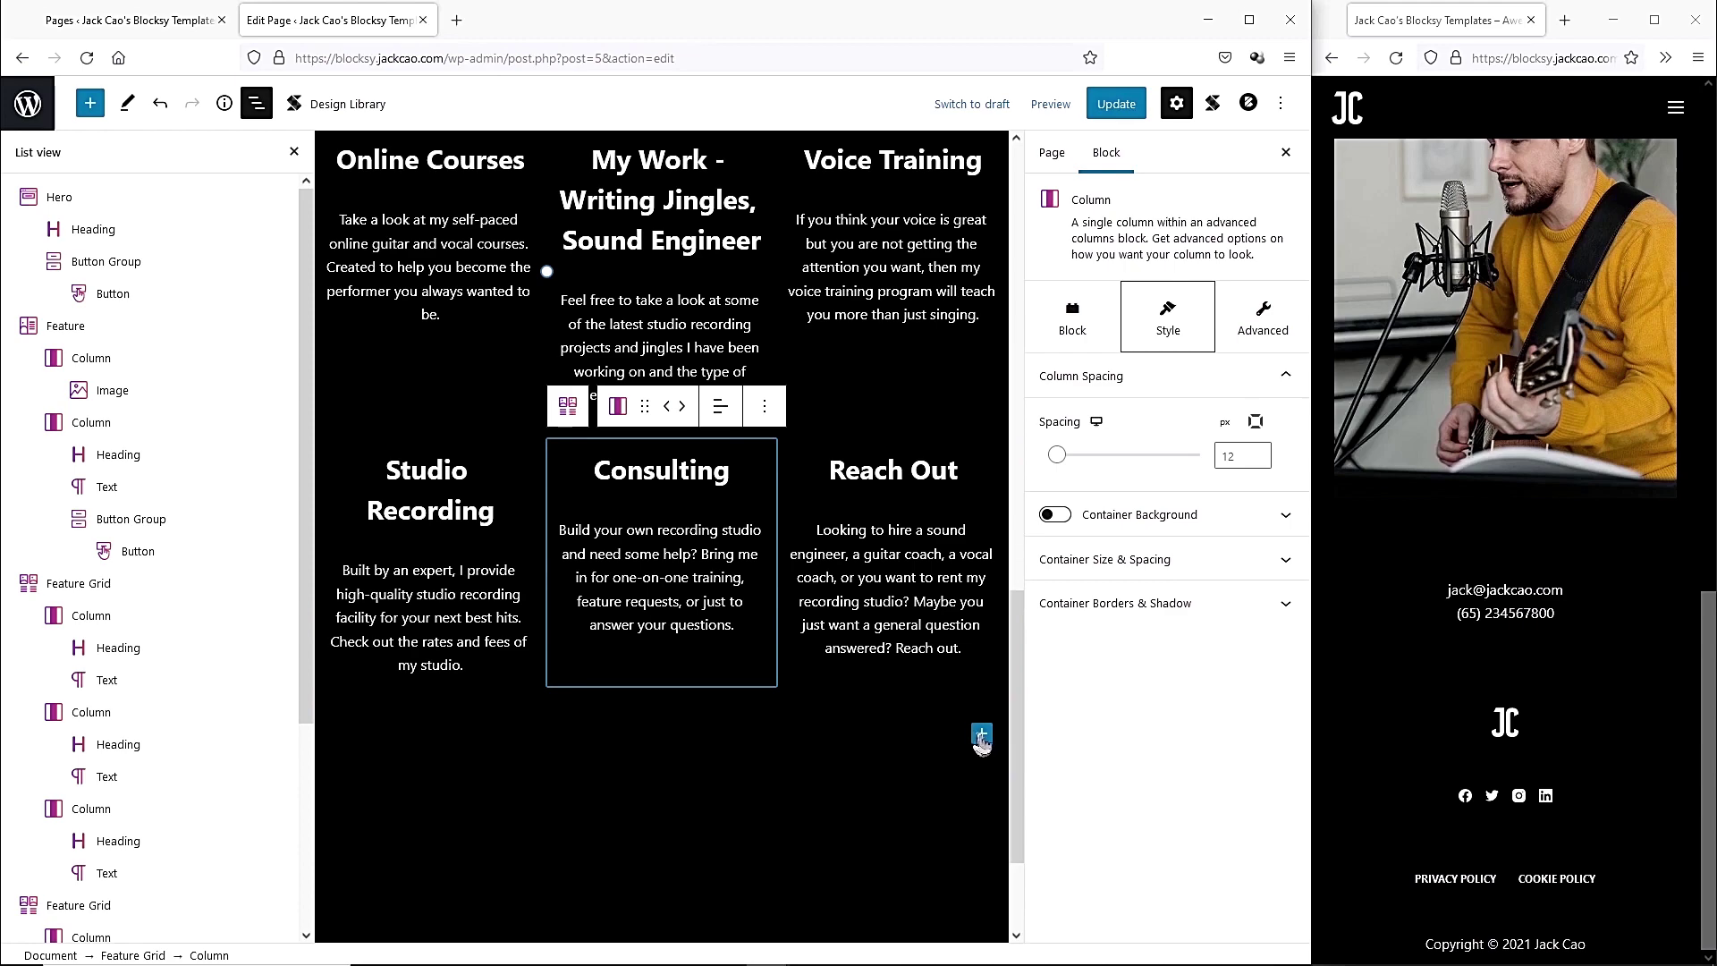
scroll(683, 689, up, 4)
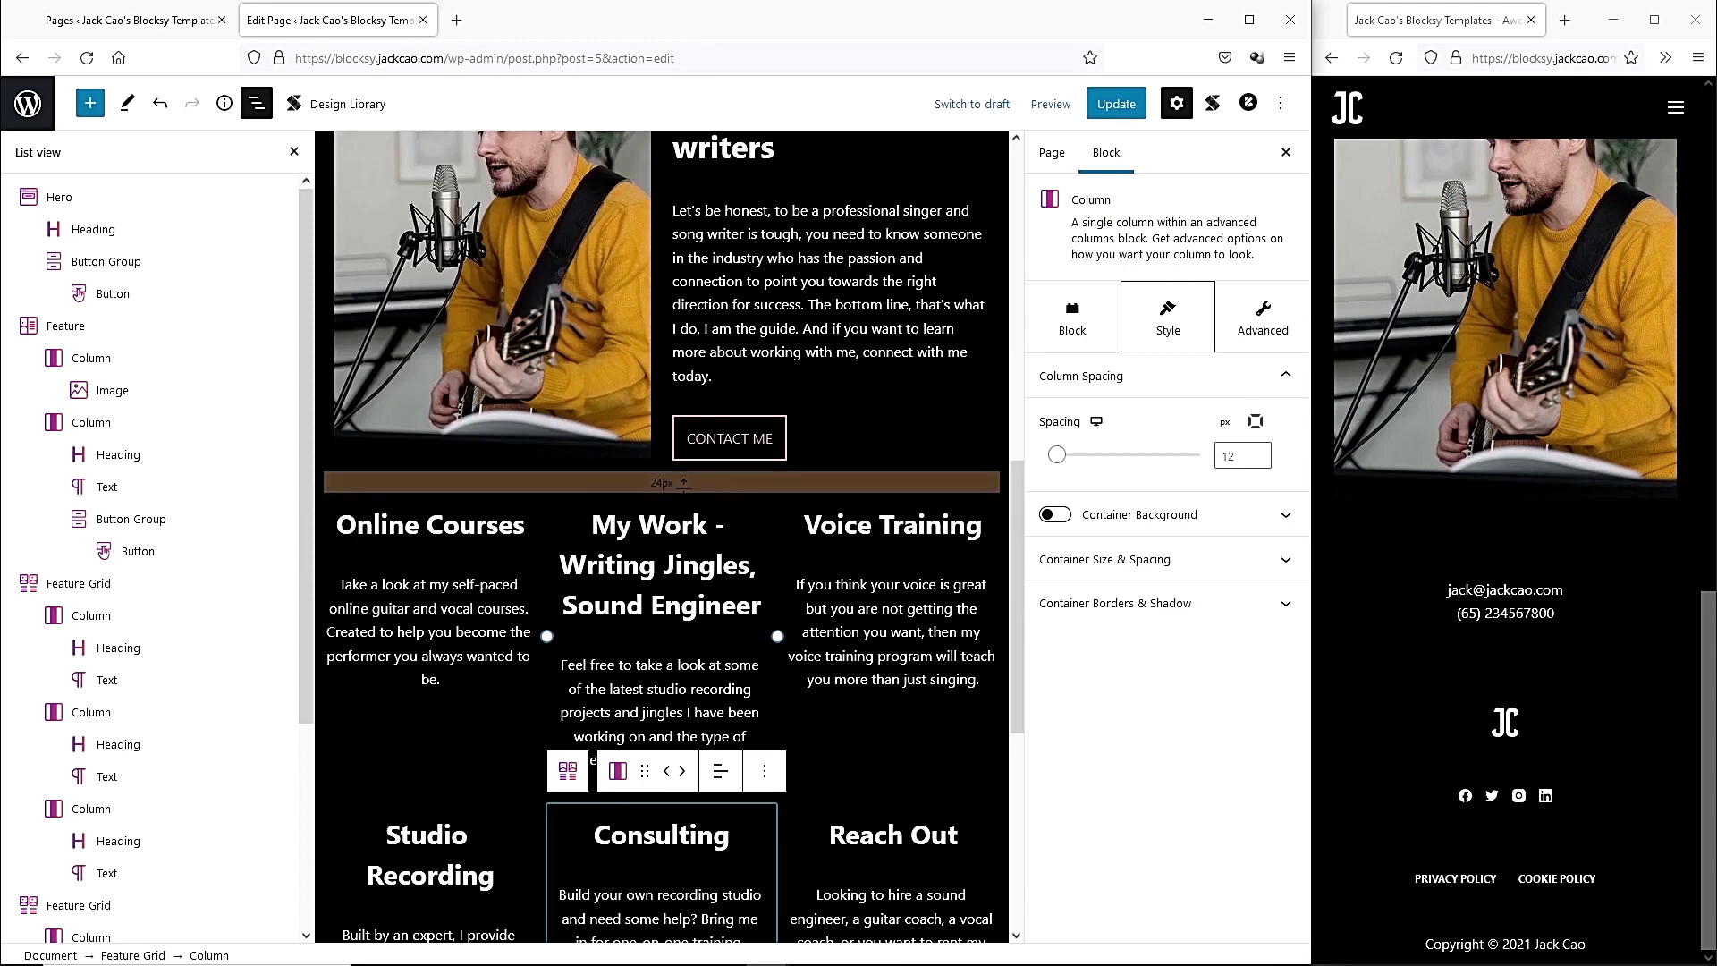
scroll(693, 736, down, 3)
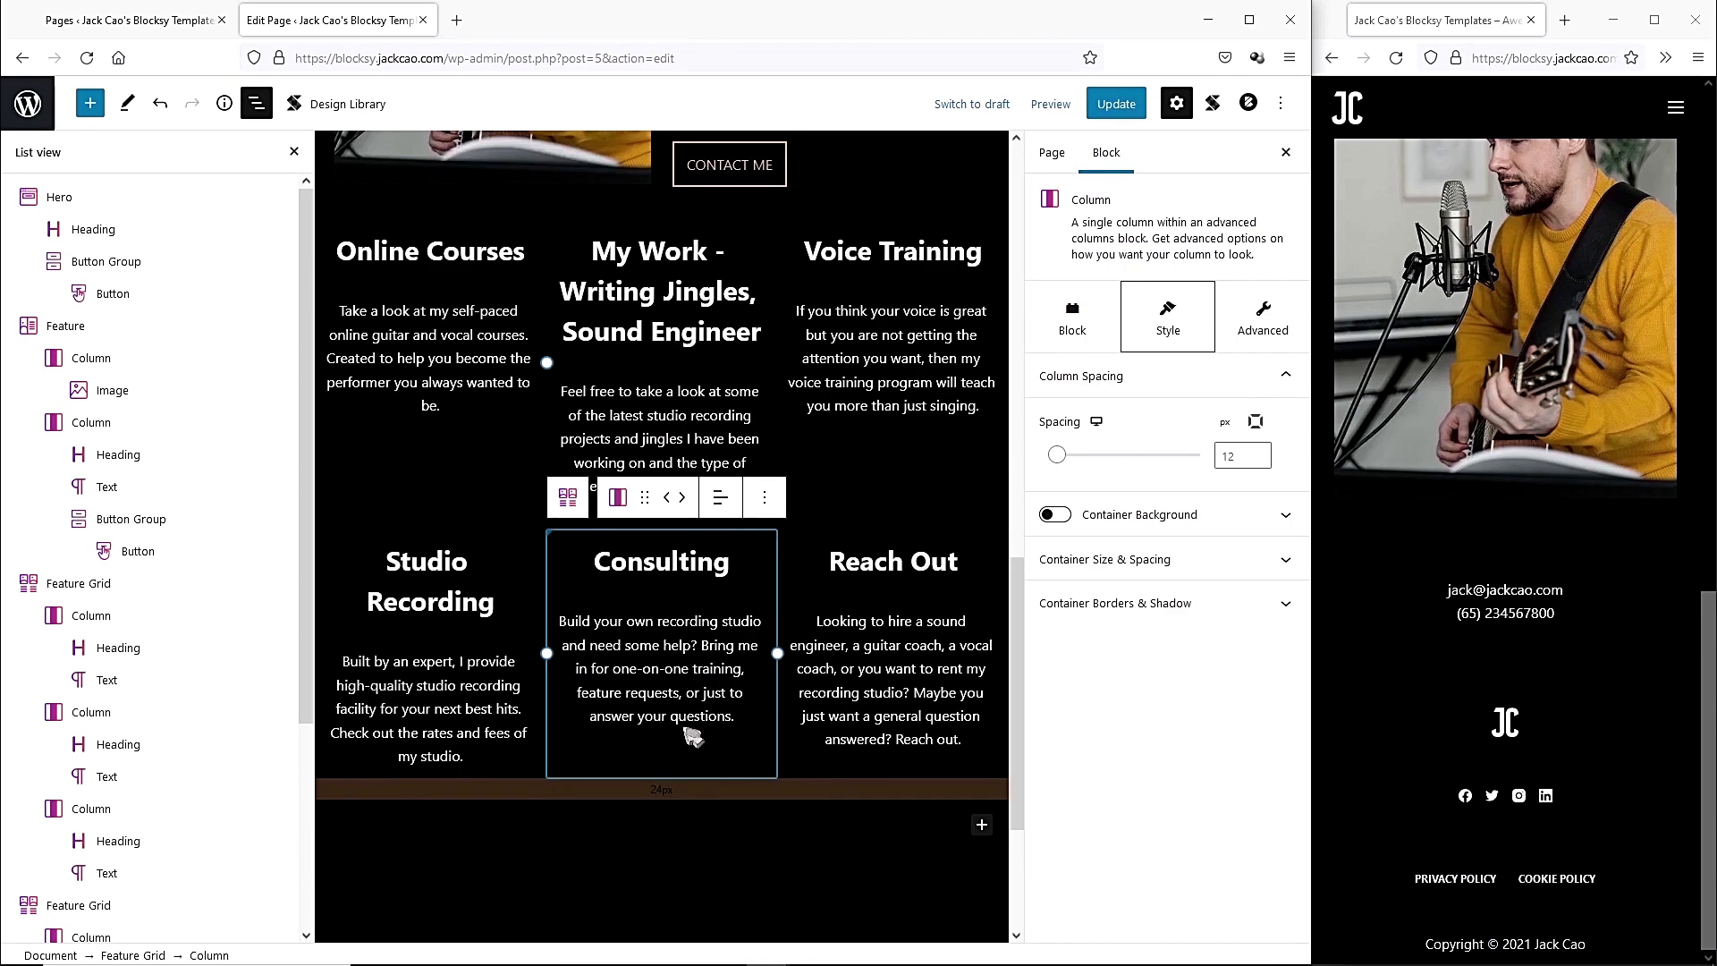
scroll(693, 736, down, 1)
Add a centred 'My Services' heading and move it above the service grids.
click(982, 734)
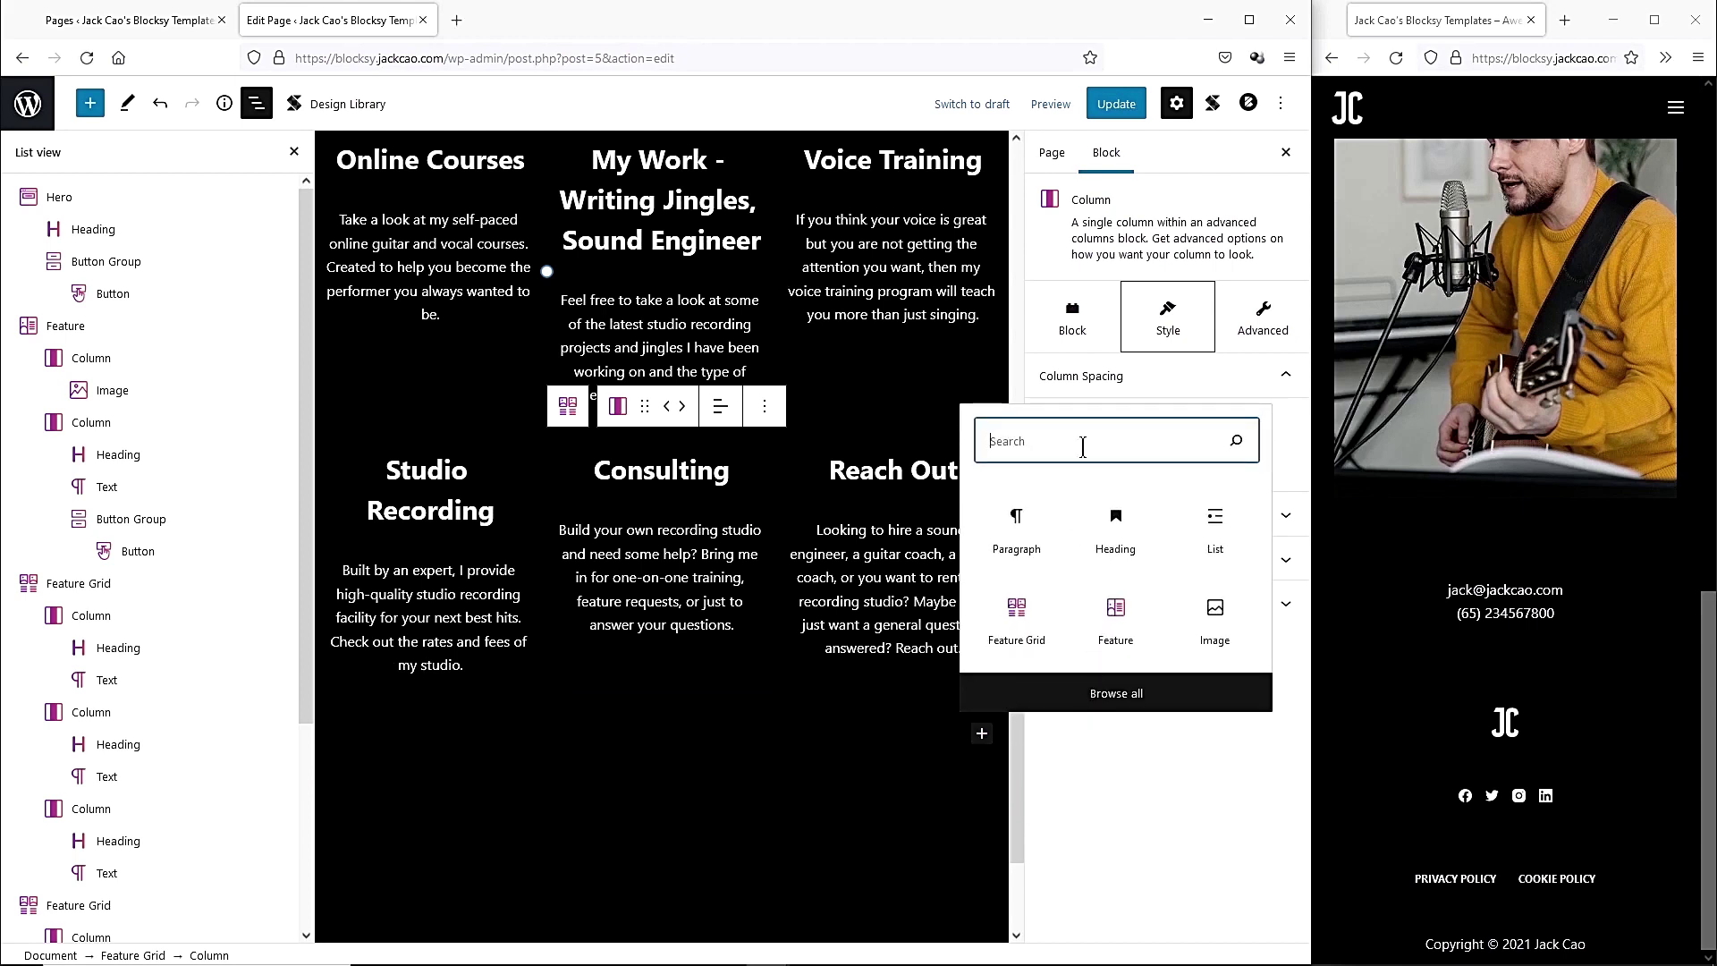
text(header)
key(BackSpace)
click(1015, 447)
click(442, 683)
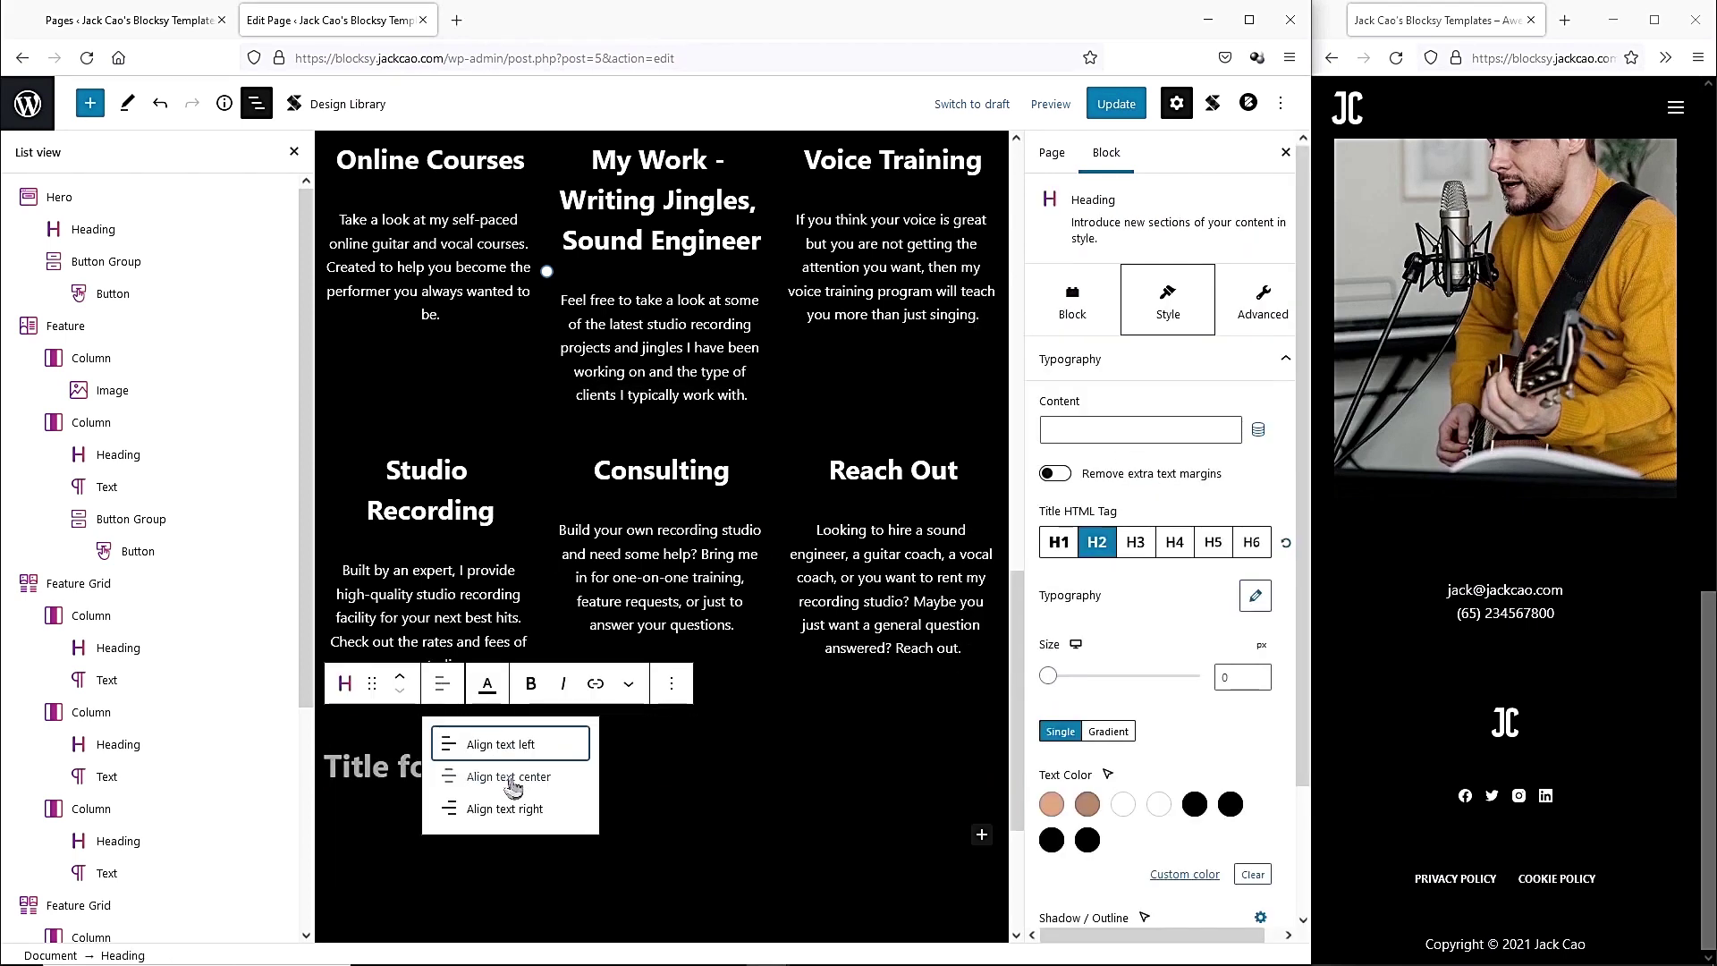
click(508, 777)
text(My Serviuce)
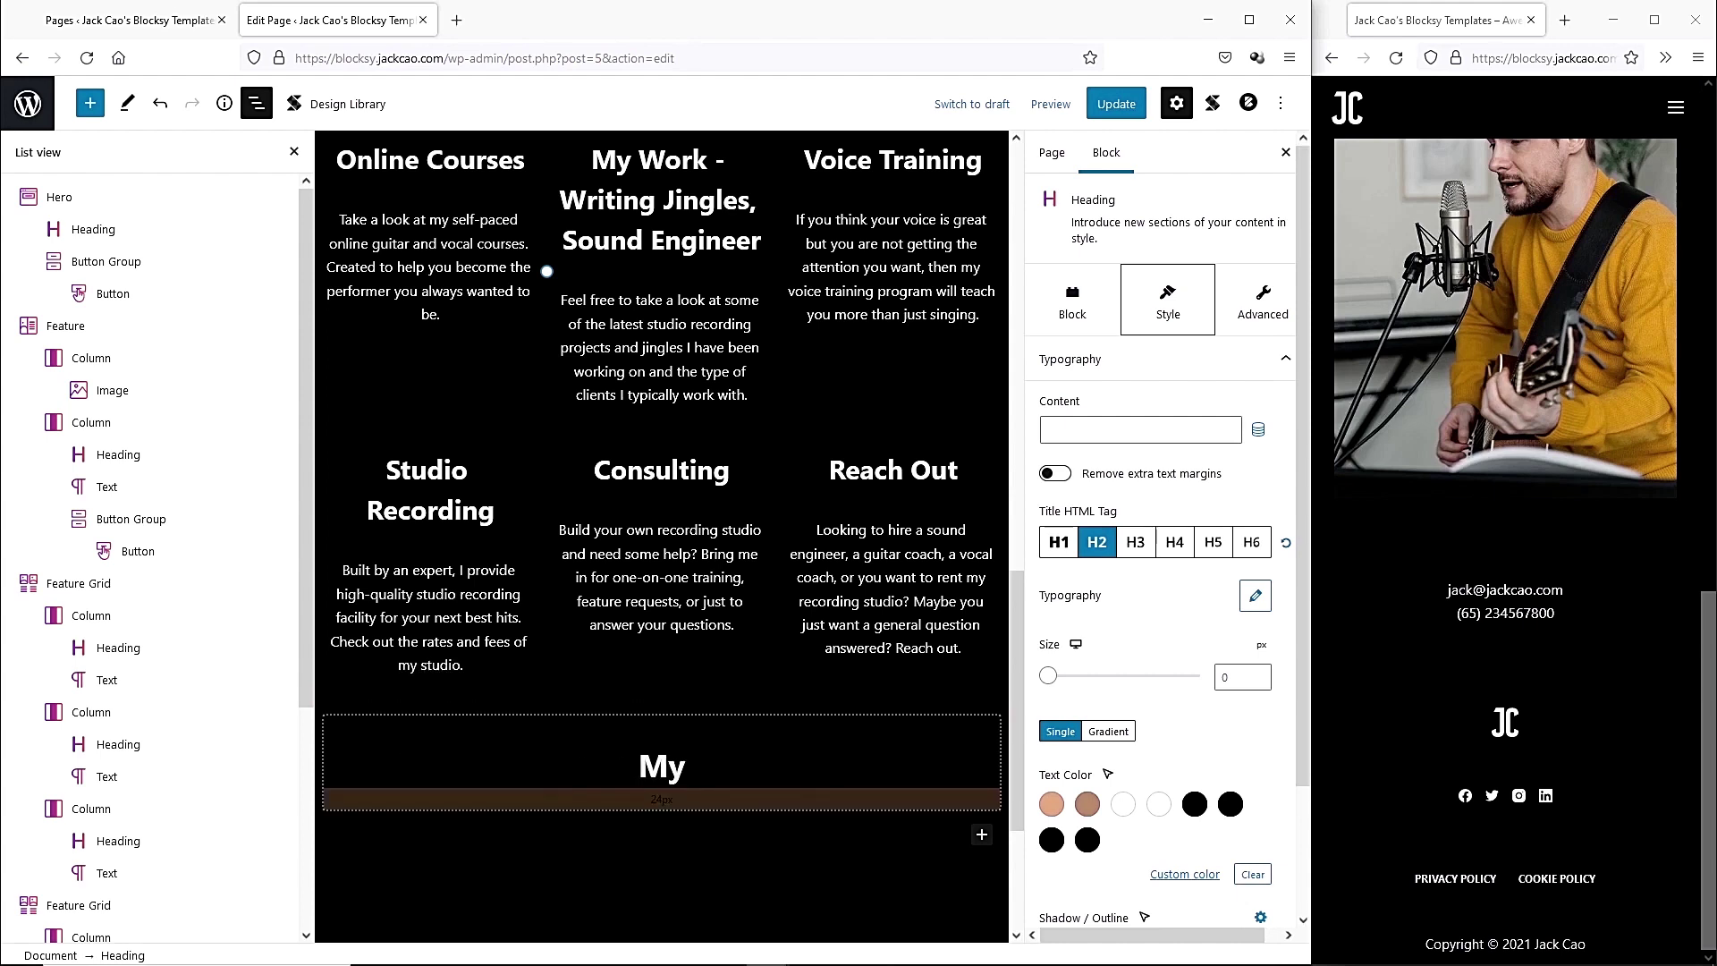
key(BackSpace)
key(BackSpace)
key(BackSpace)
text(ces)
click(704, 766)
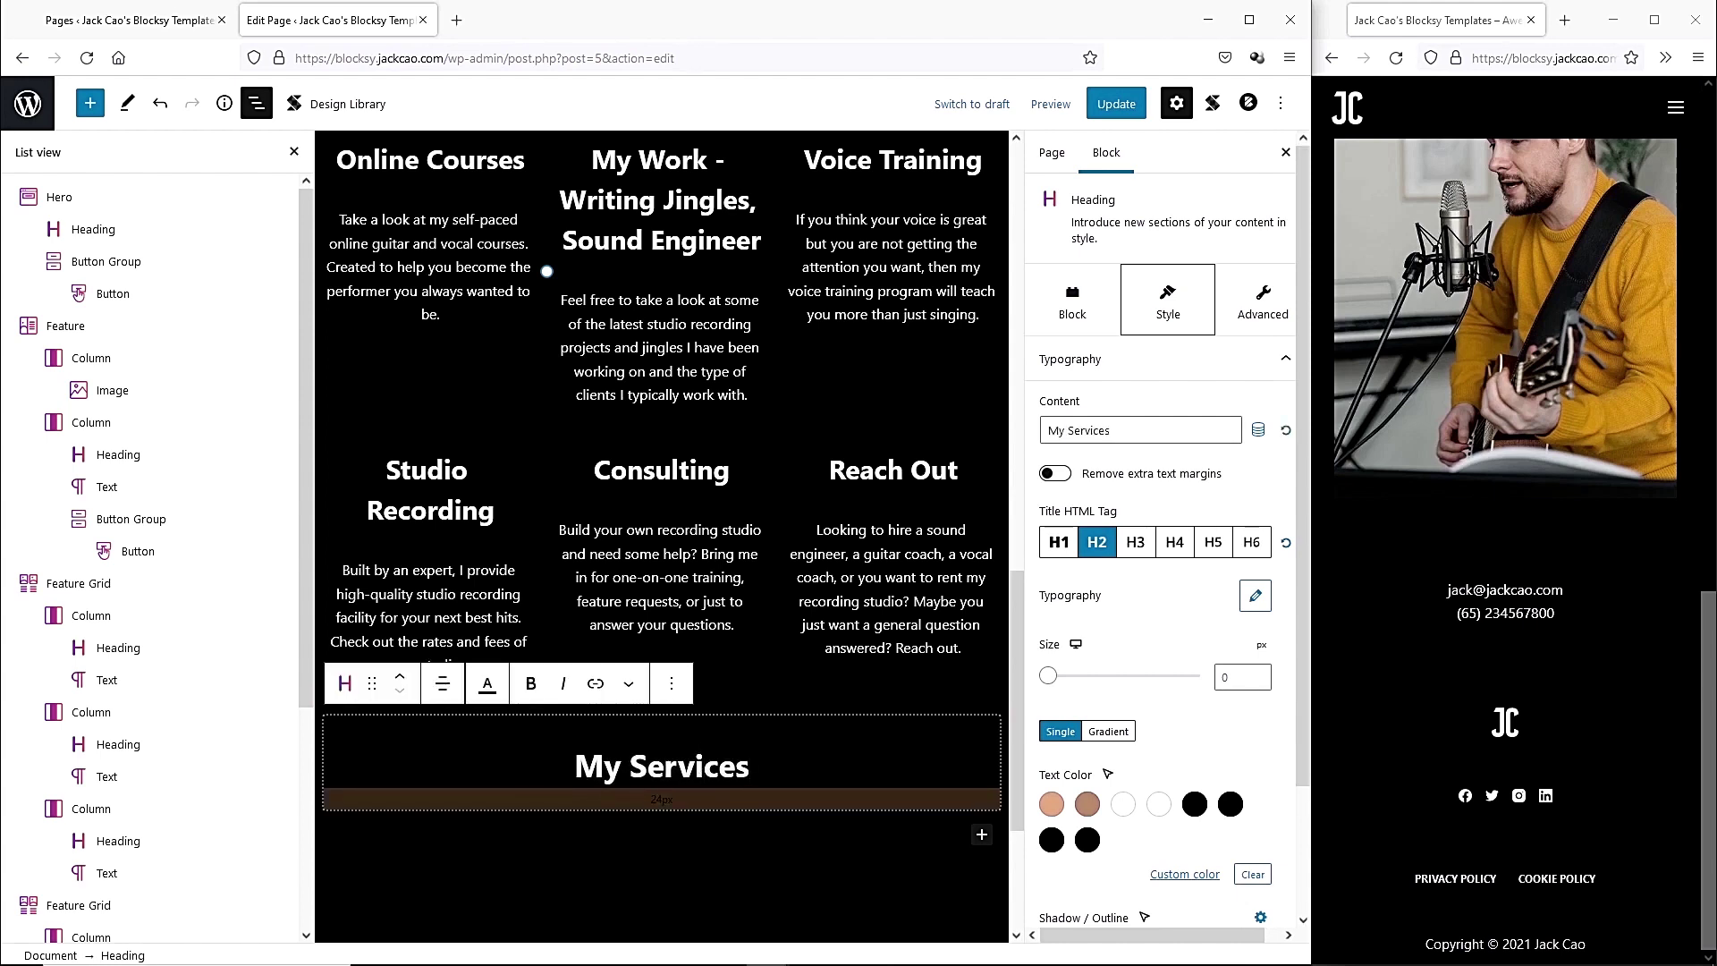
click(400, 684)
click(401, 684)
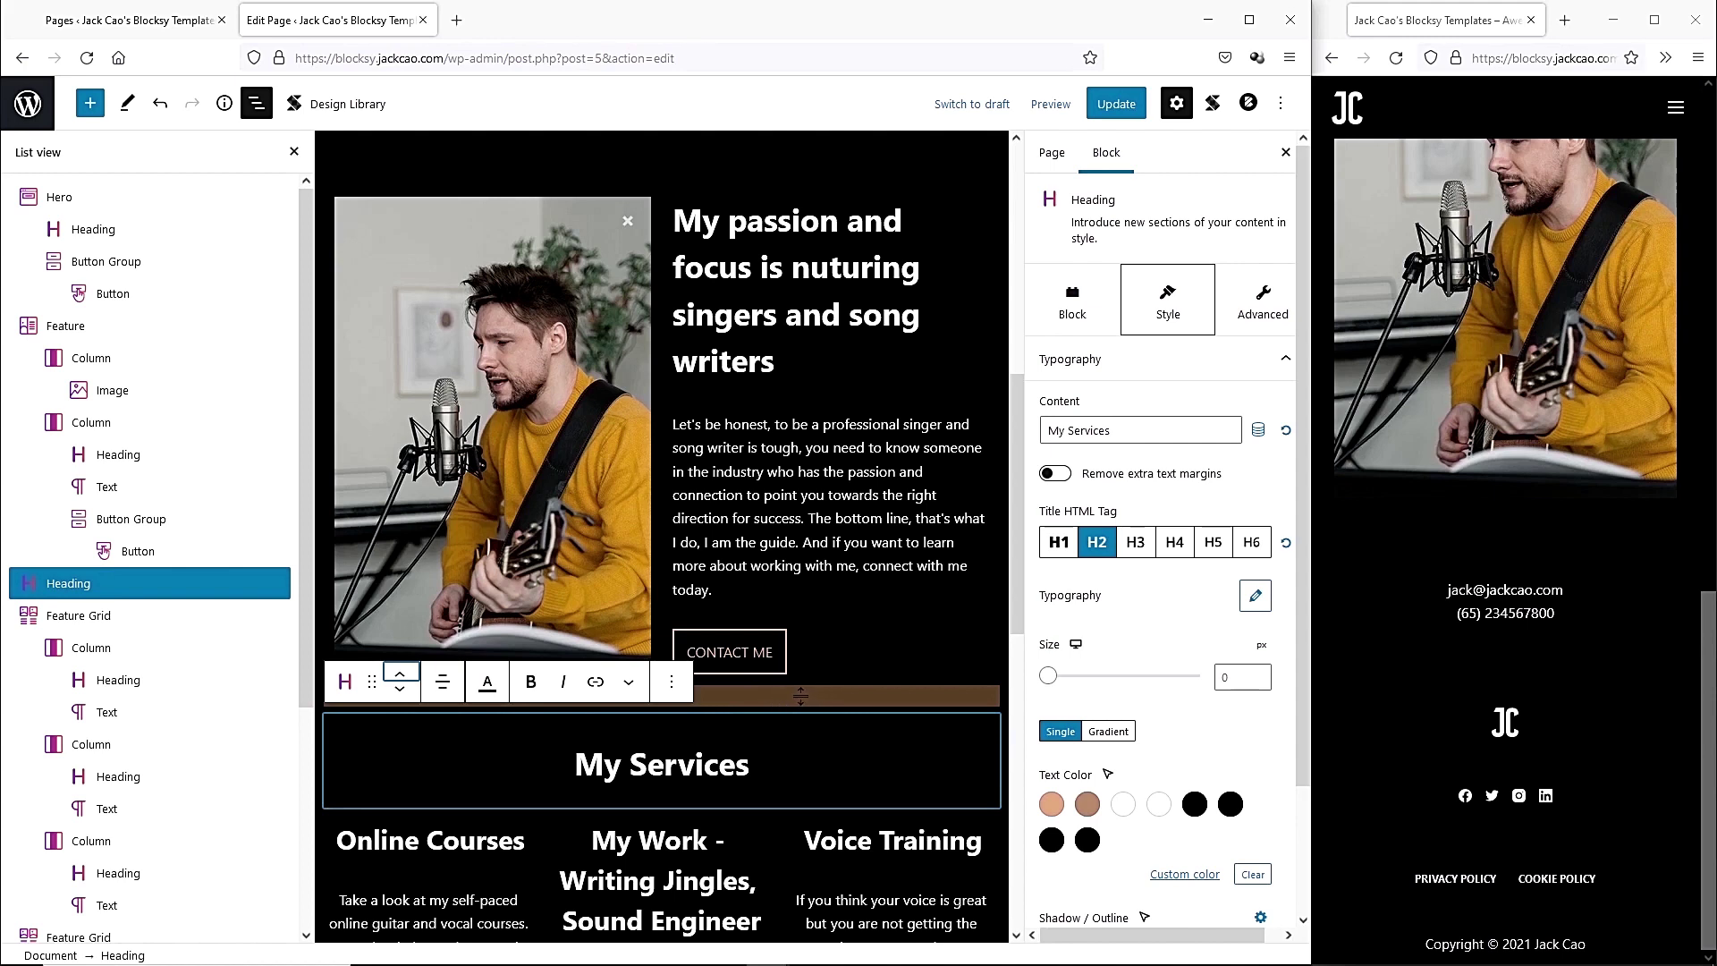
Increase the Feature section's bottom spacing to 170px and save the page.
drag(801, 696, 806, 817)
scroll(702, 606, down, 2)
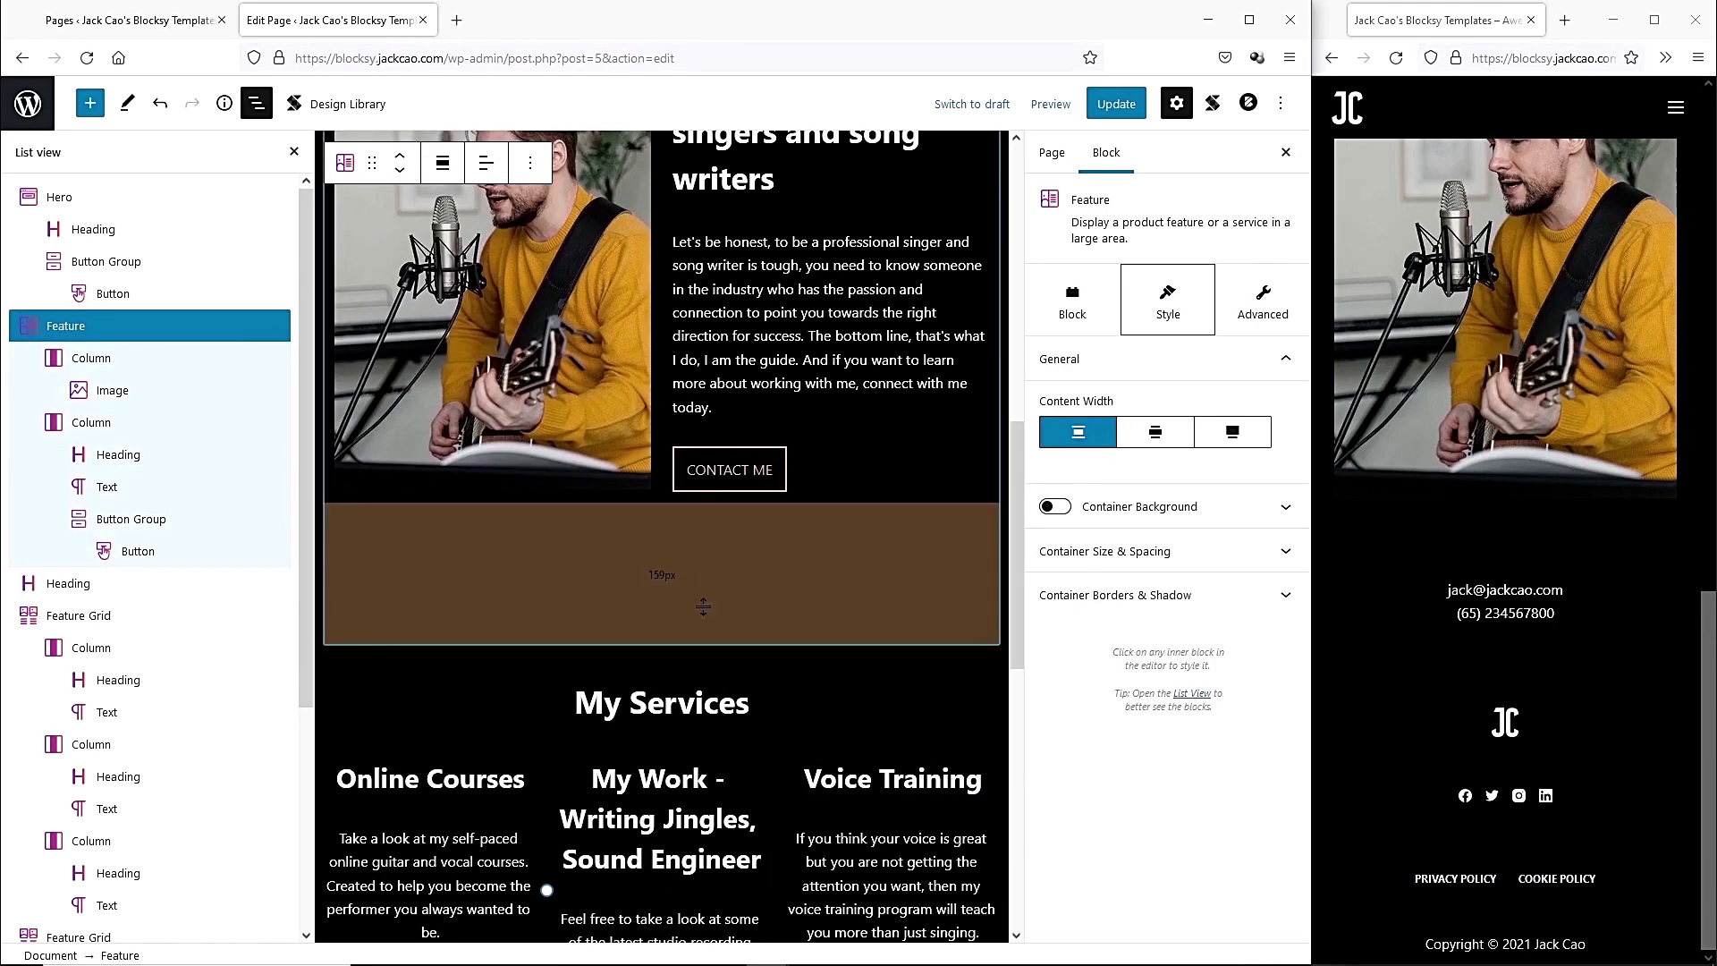
drag(757, 607, 756, 636)
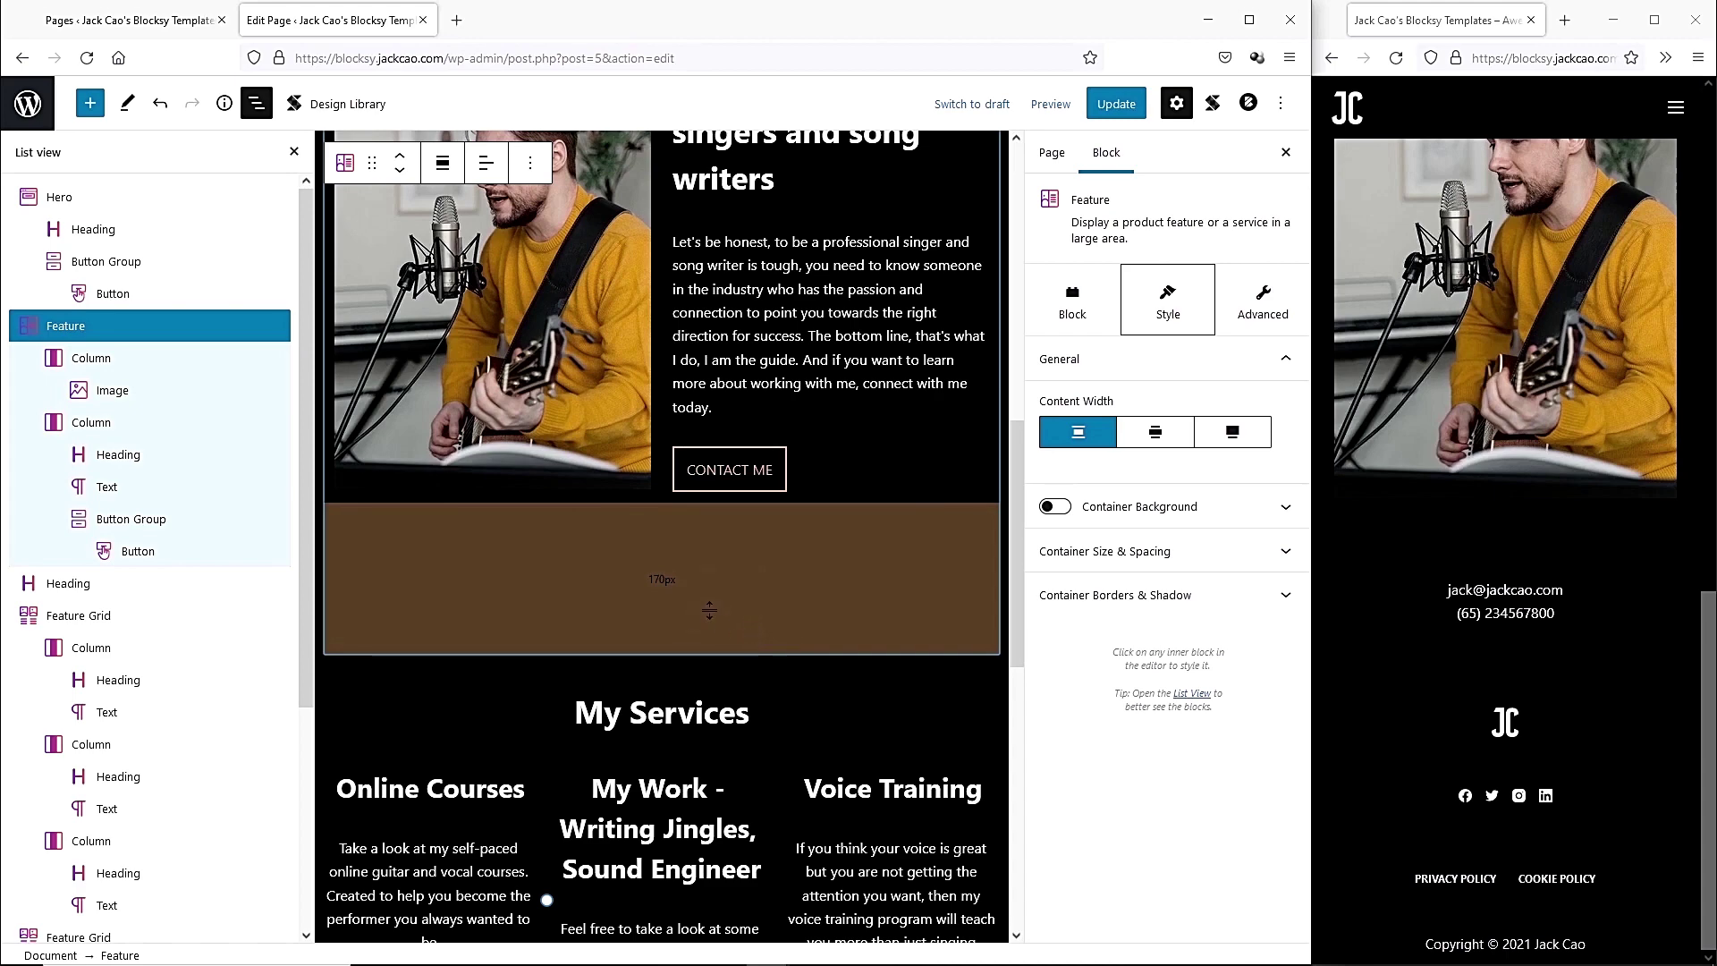
click(1115, 103)
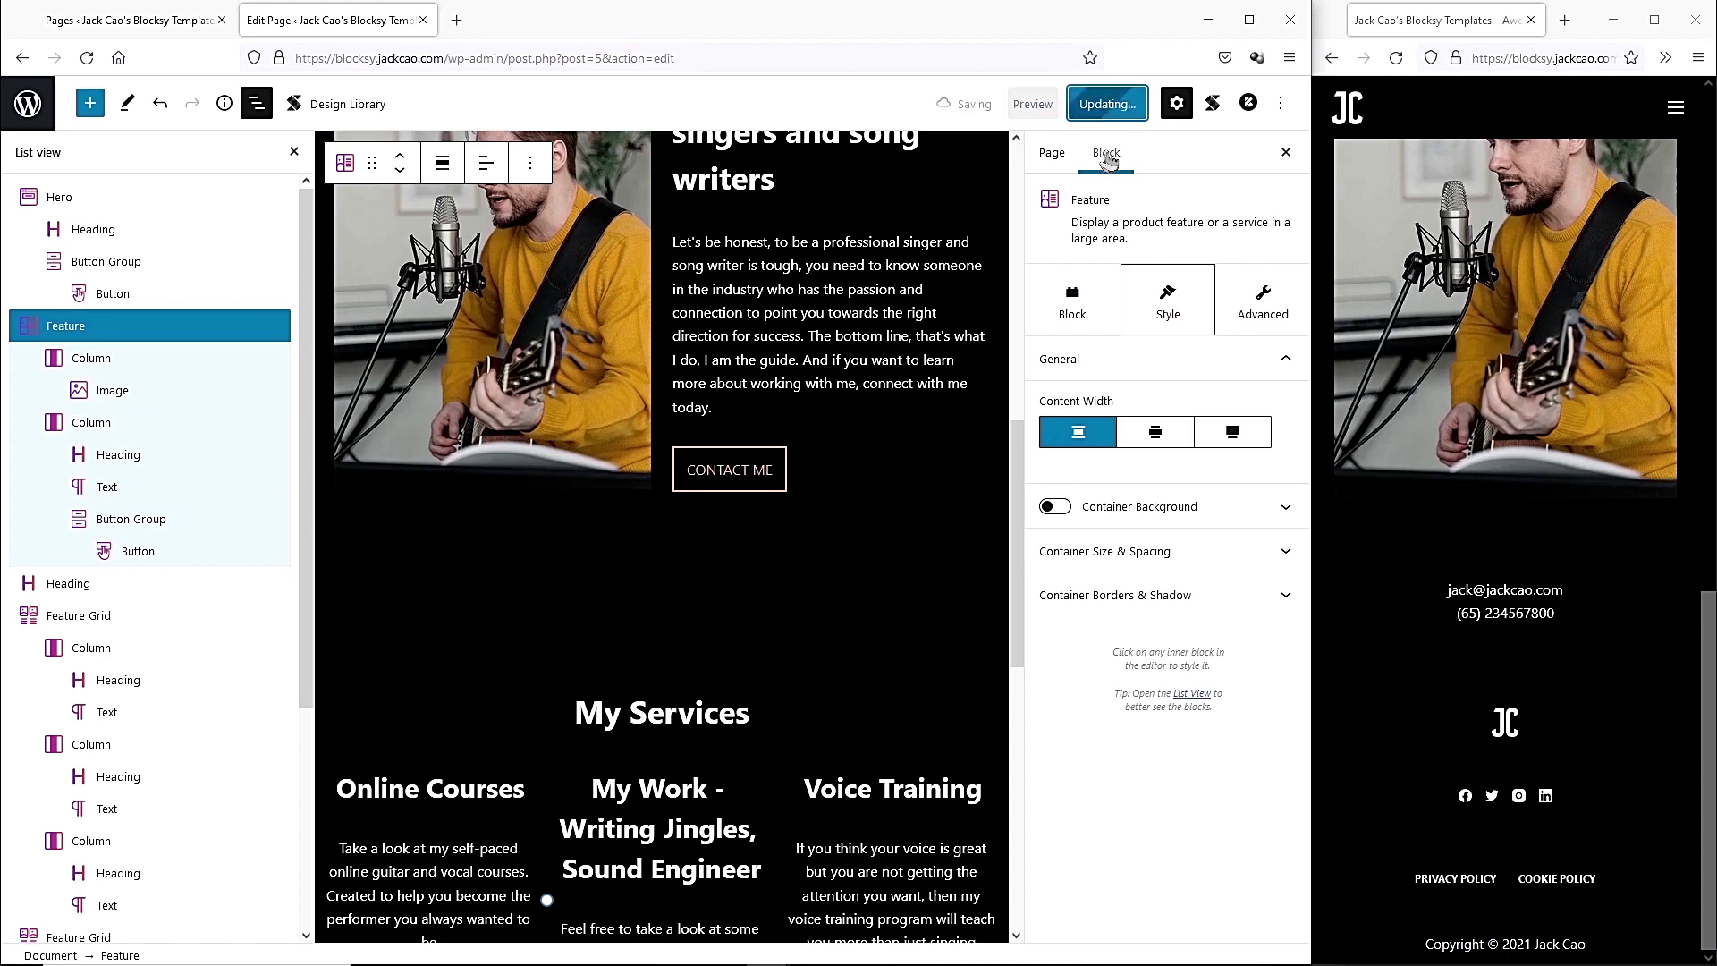
click(1397, 59)
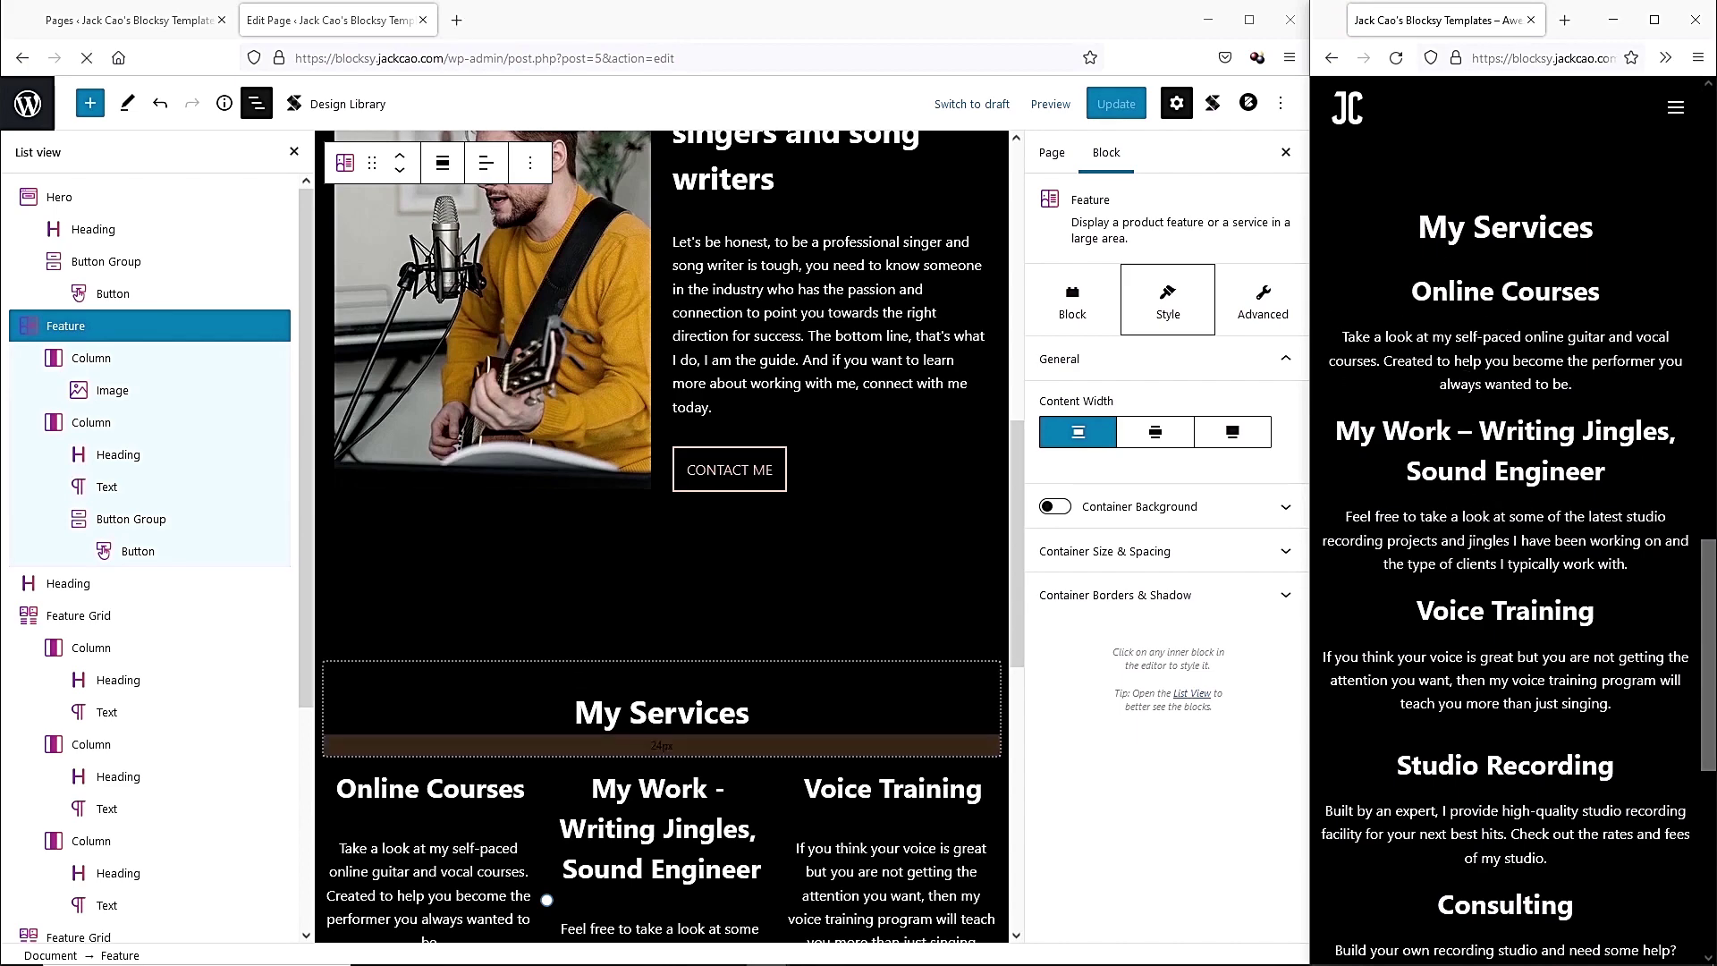
scroll(661, 716, down, 2)
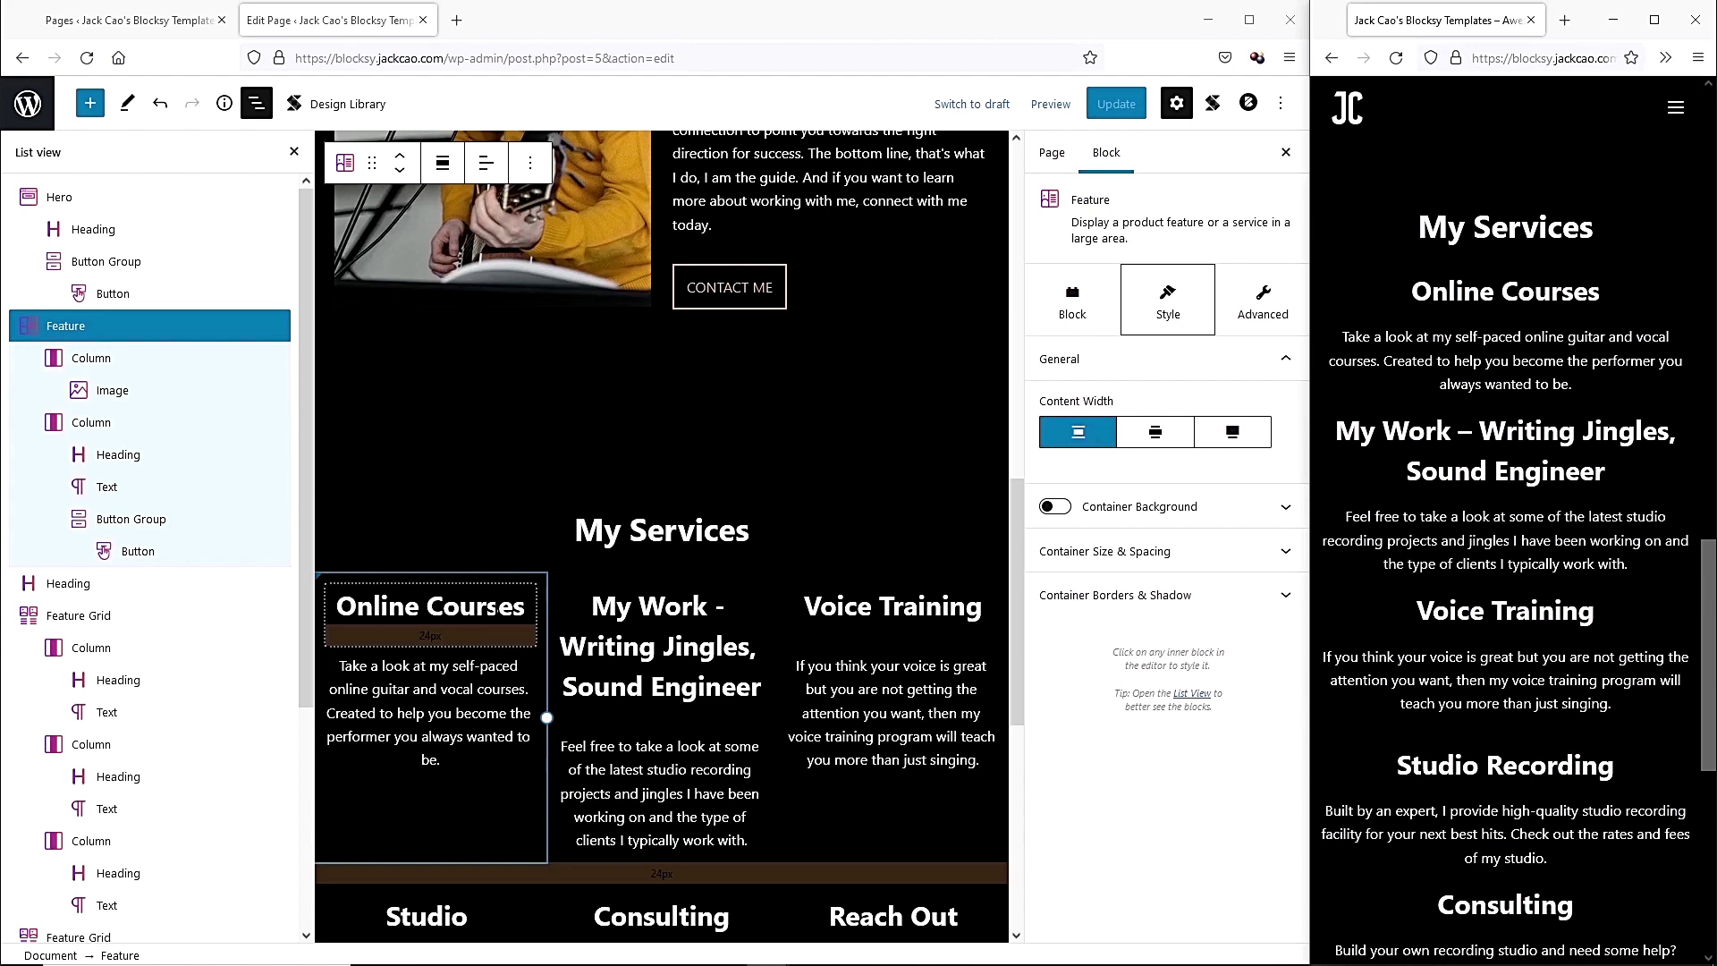
Give the Online Courses column a solid 1px border and 20 padding.
click(481, 585)
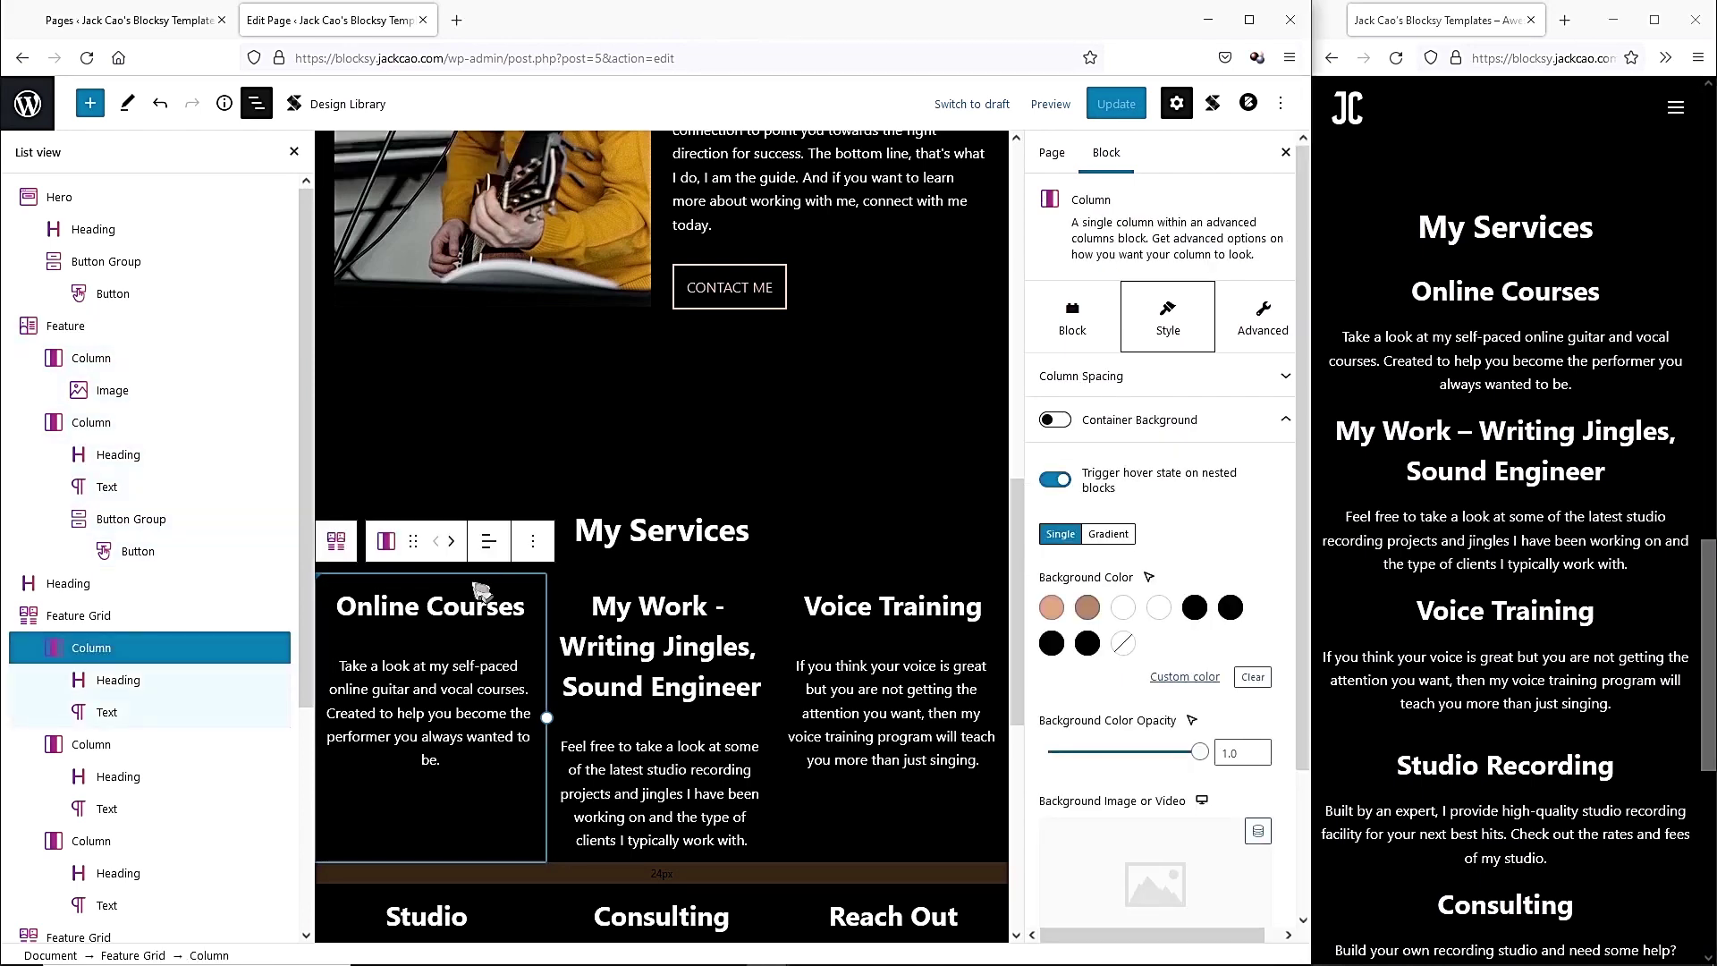
scroll(1154, 599, down, 2)
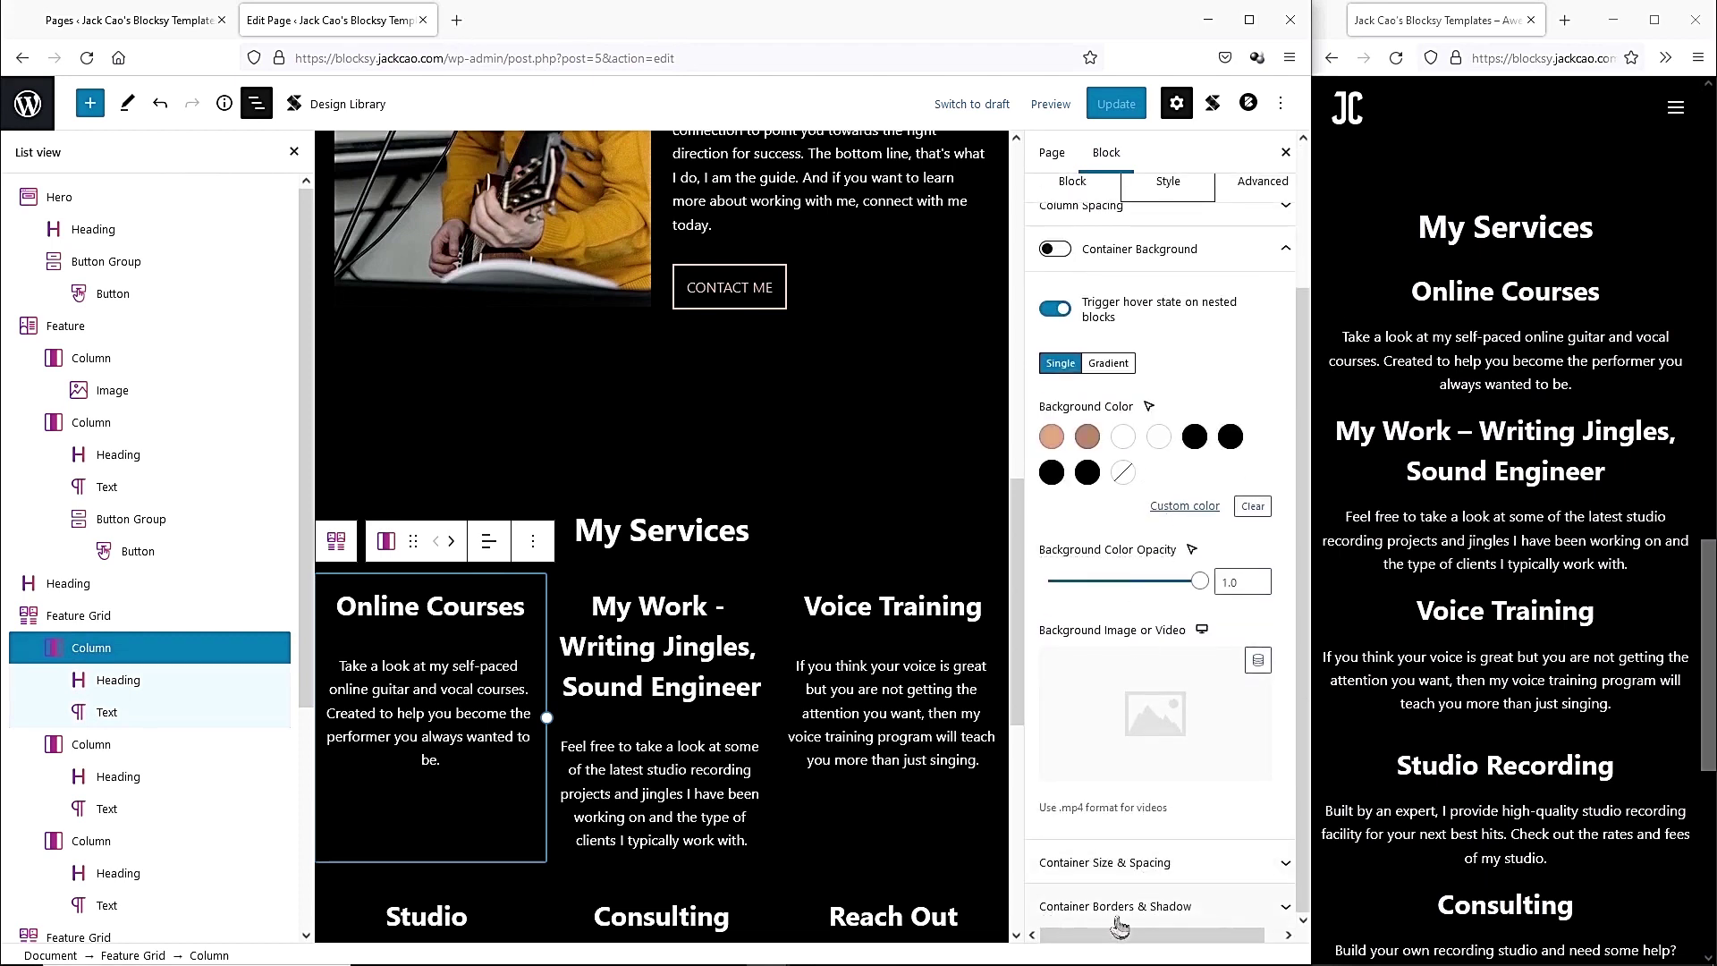
click(1177, 908)
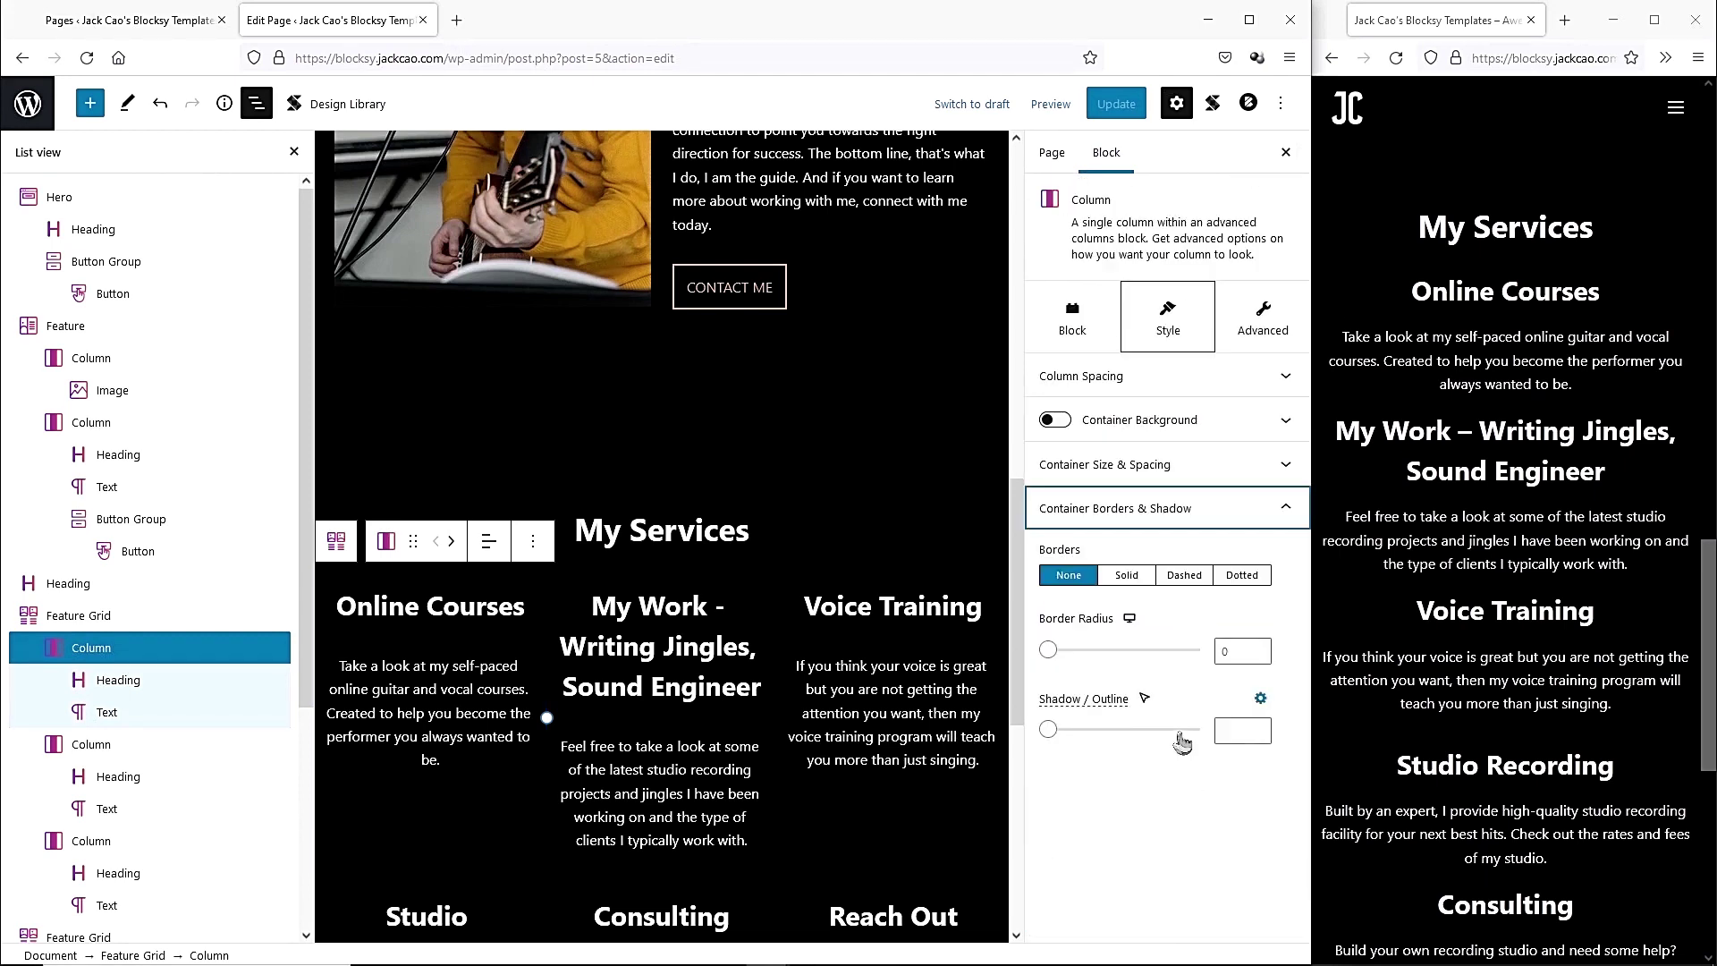
click(1131, 579)
click(1238, 654)
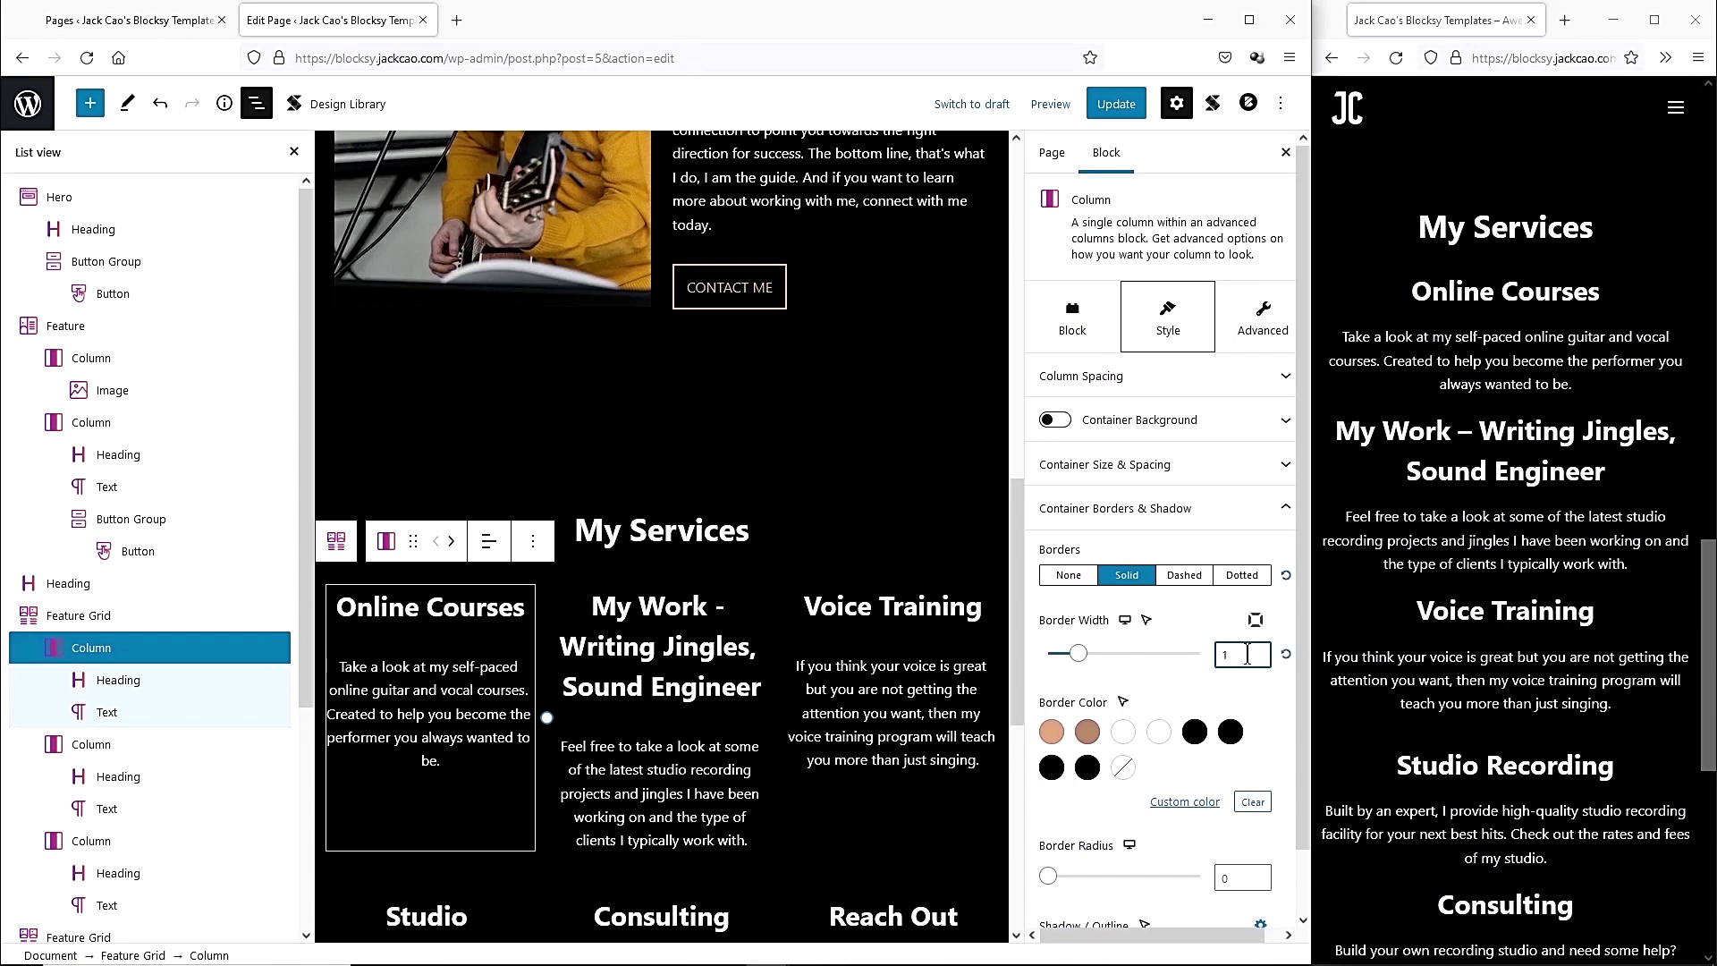
key(BackSpace)
text(5)
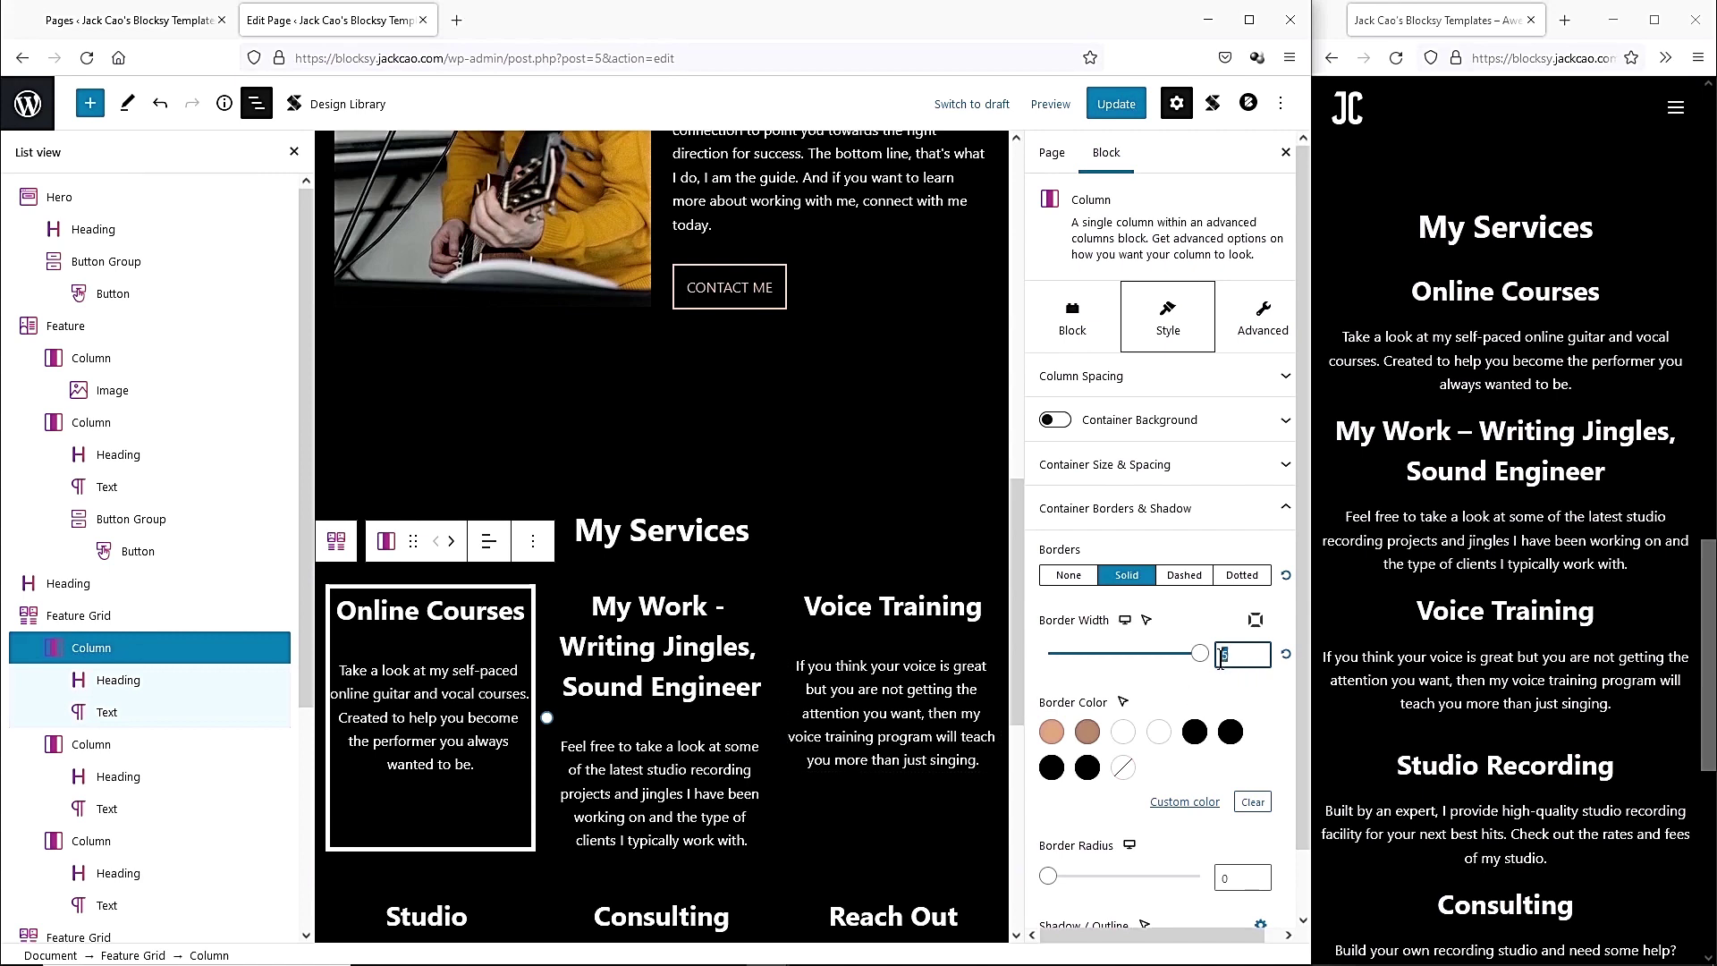
text(3)
key(Down)
key(Down)
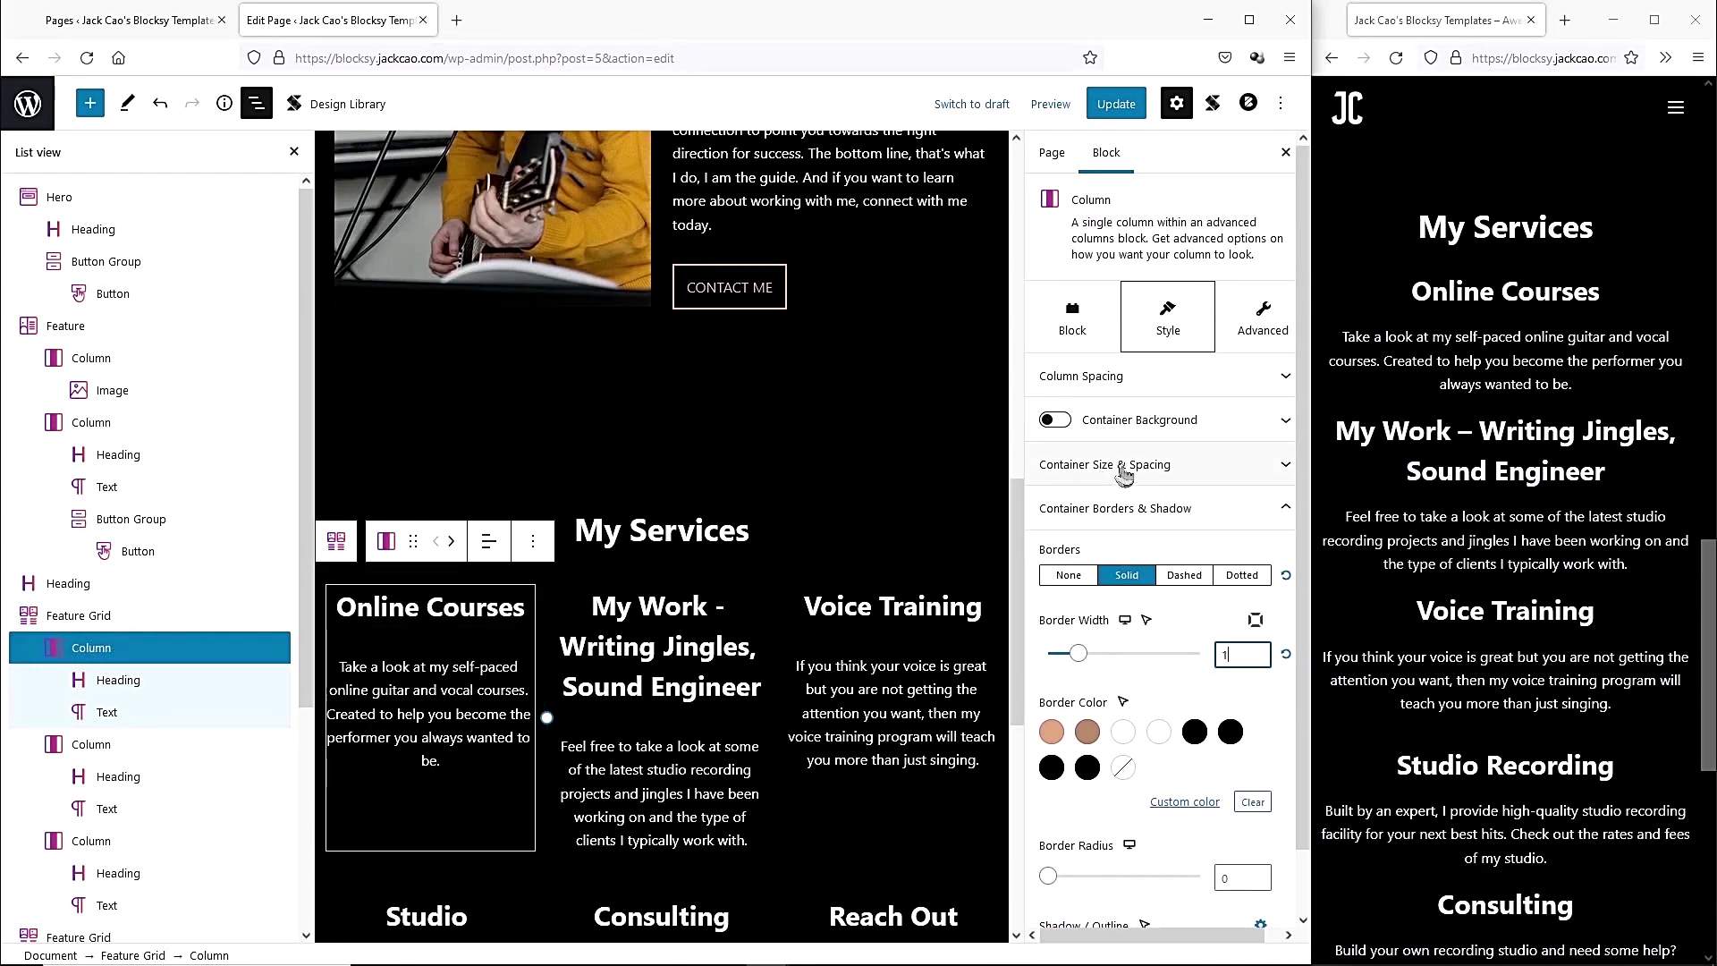
click(1154, 466)
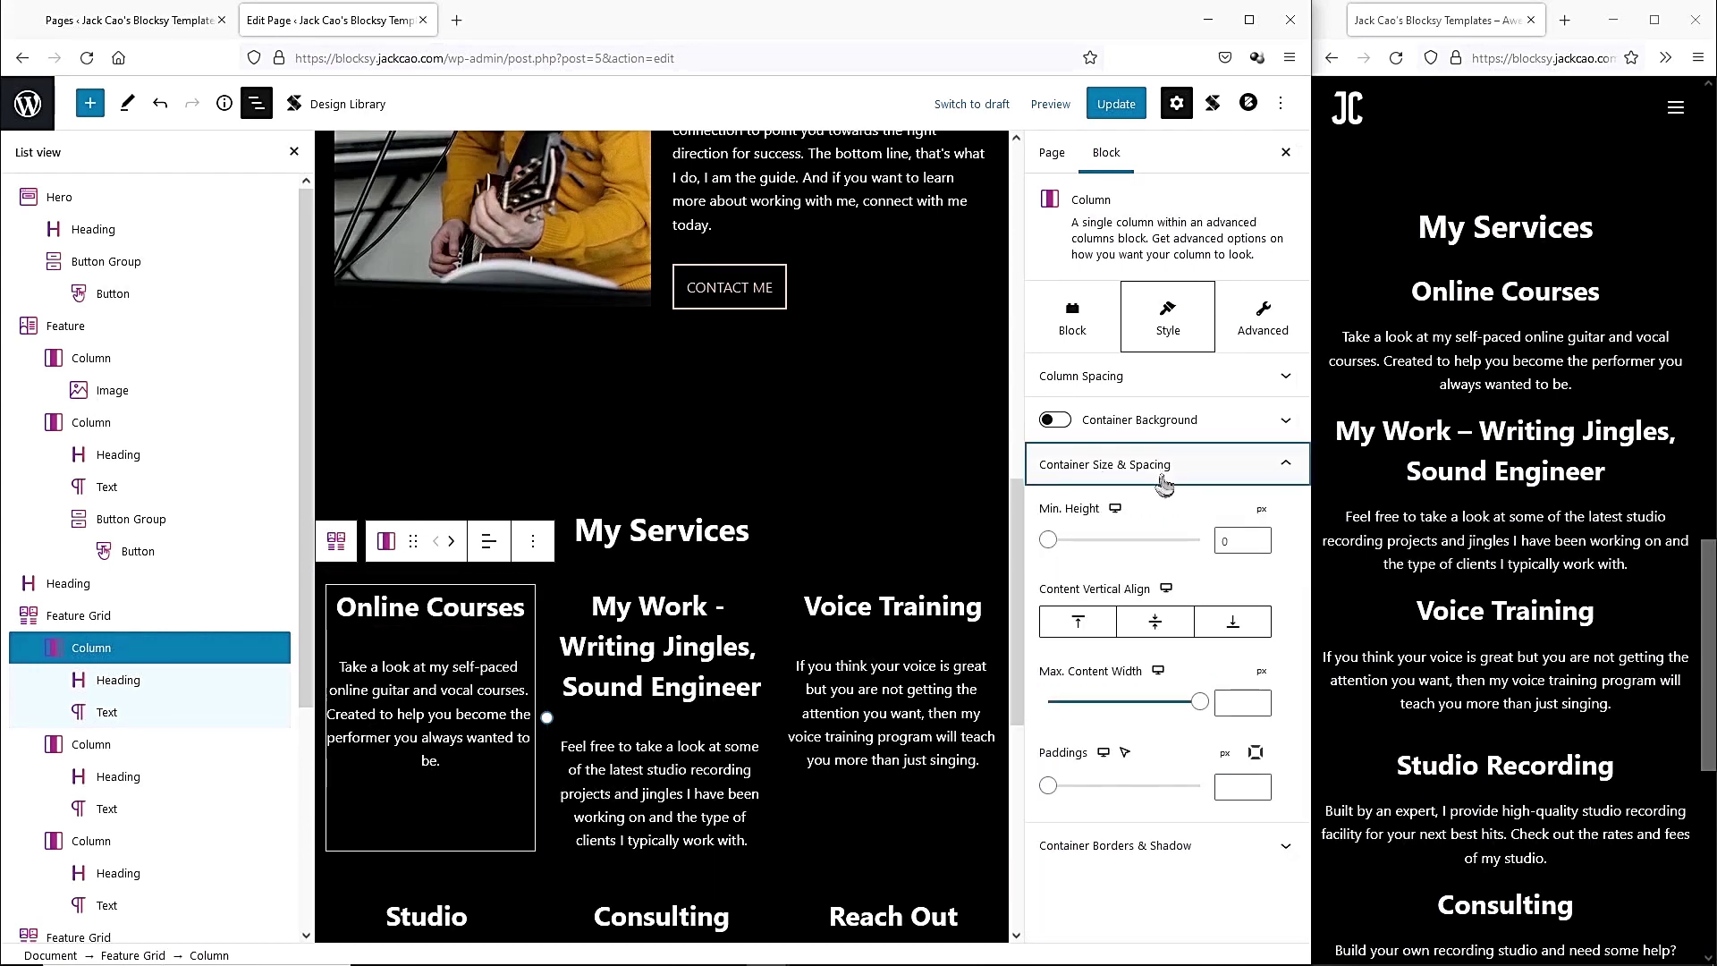
click(1255, 753)
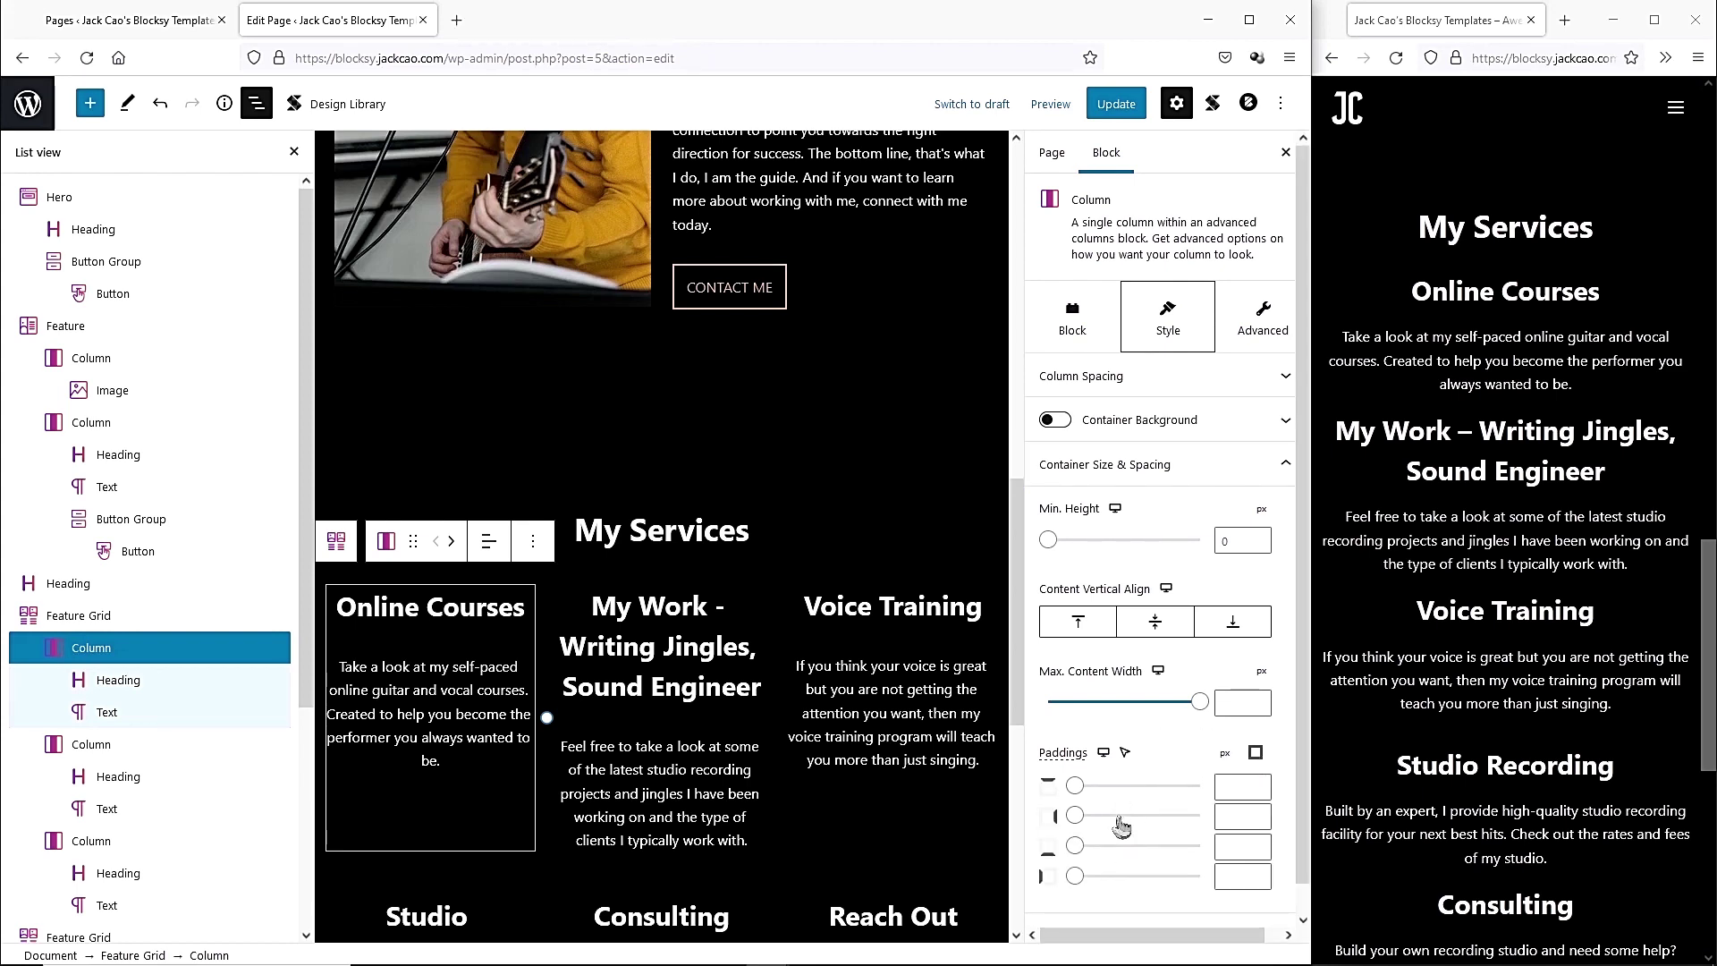
click(1256, 753)
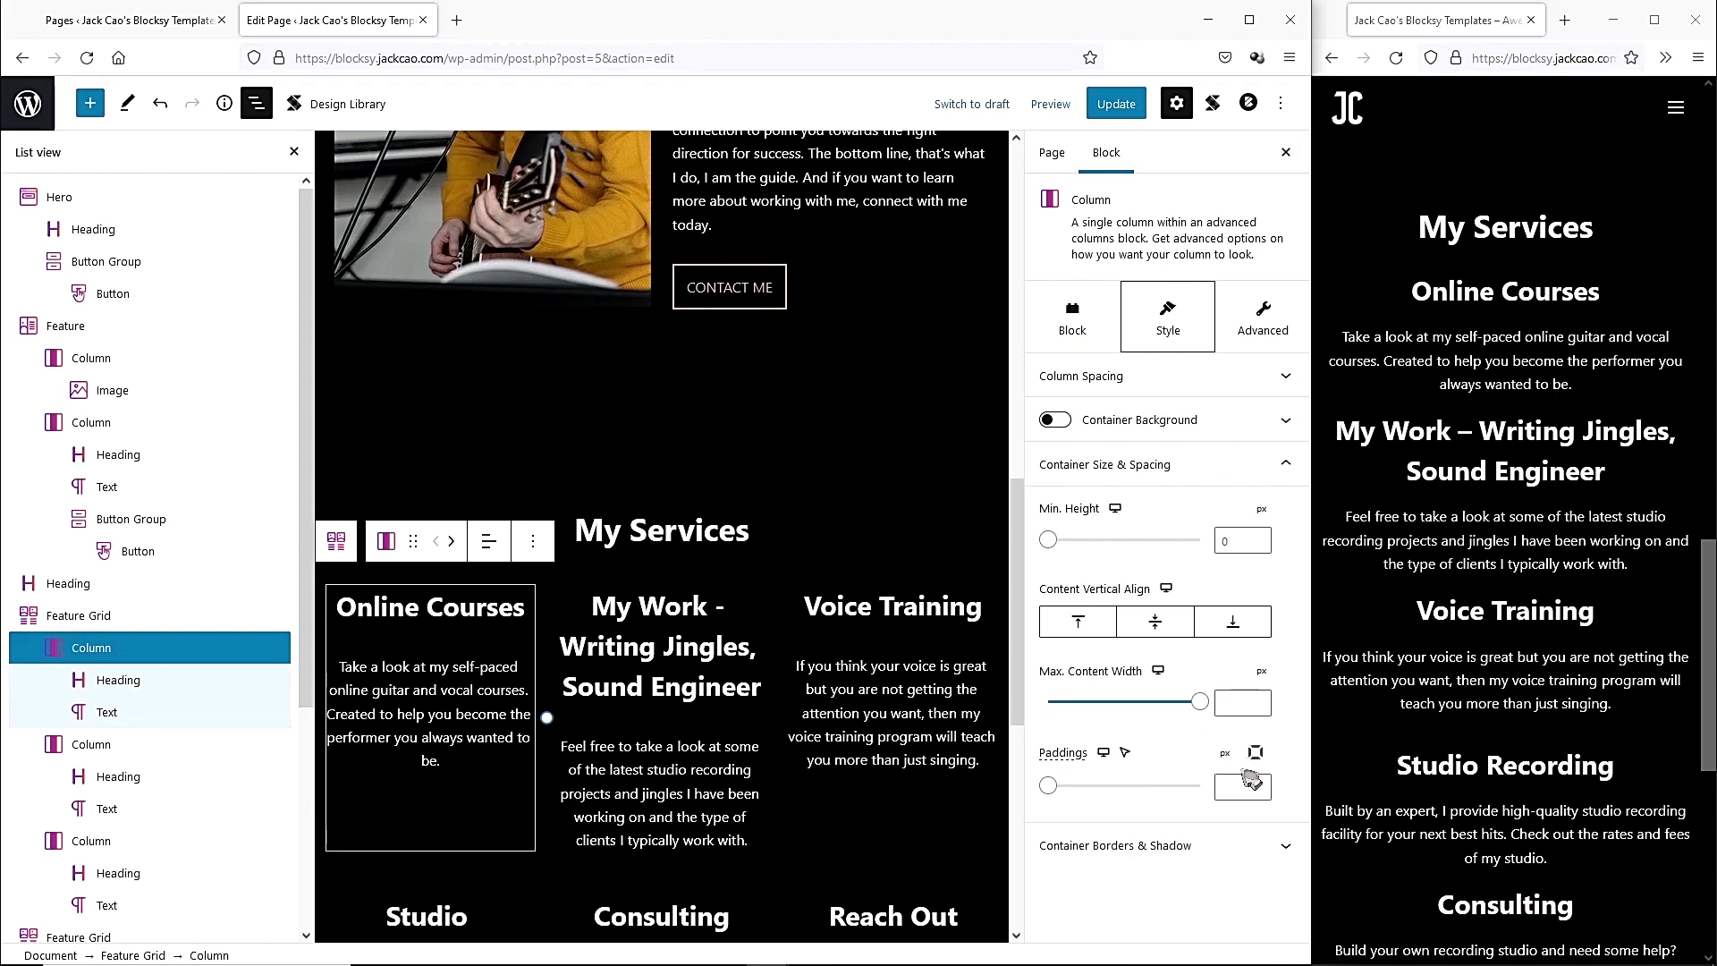
click(1235, 788)
text(10)
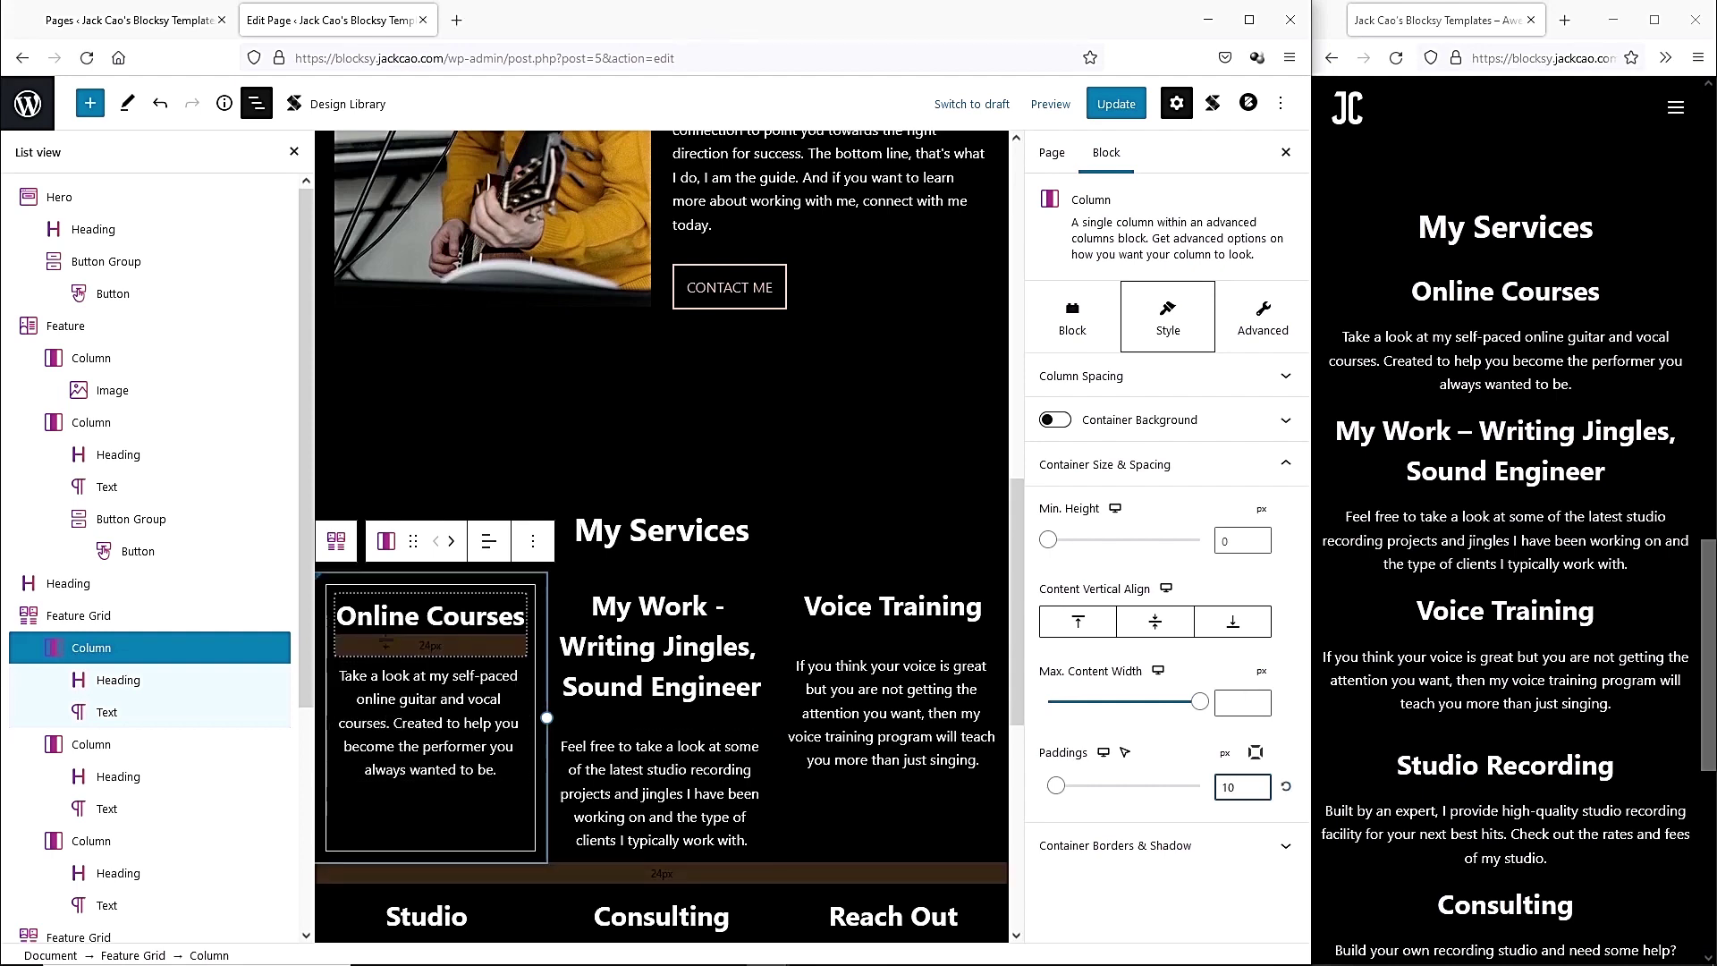
text(2)
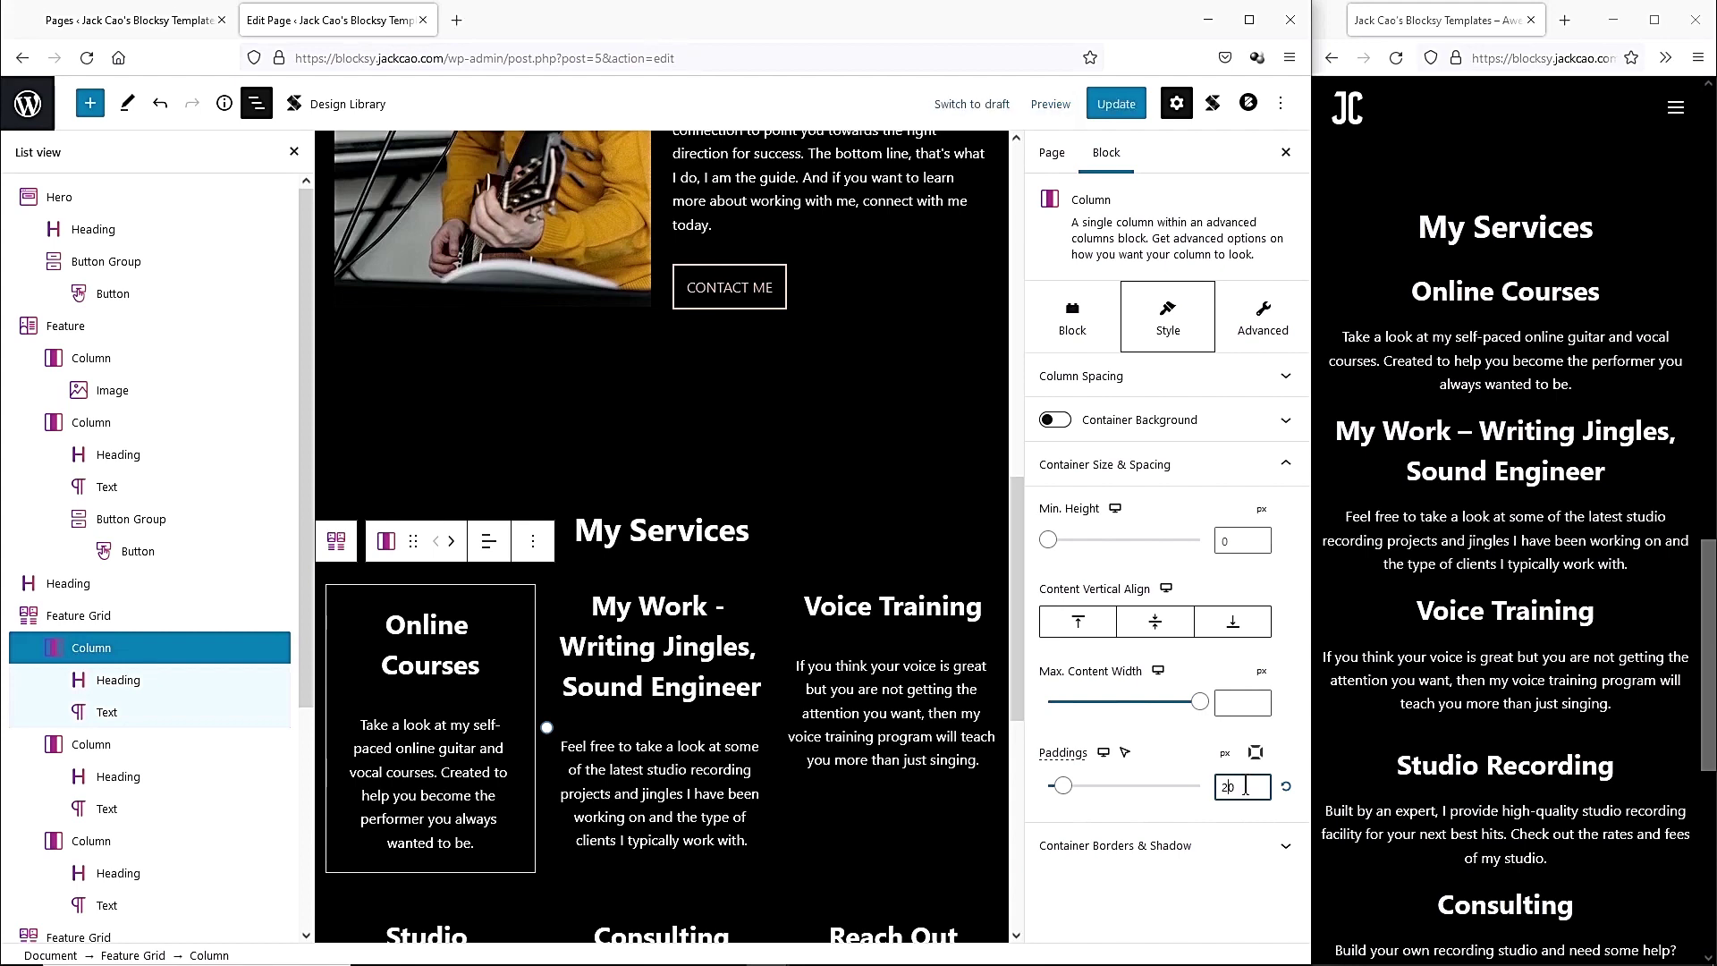
Give the My Work column a solid 1px border and 20 padding.
click(662, 733)
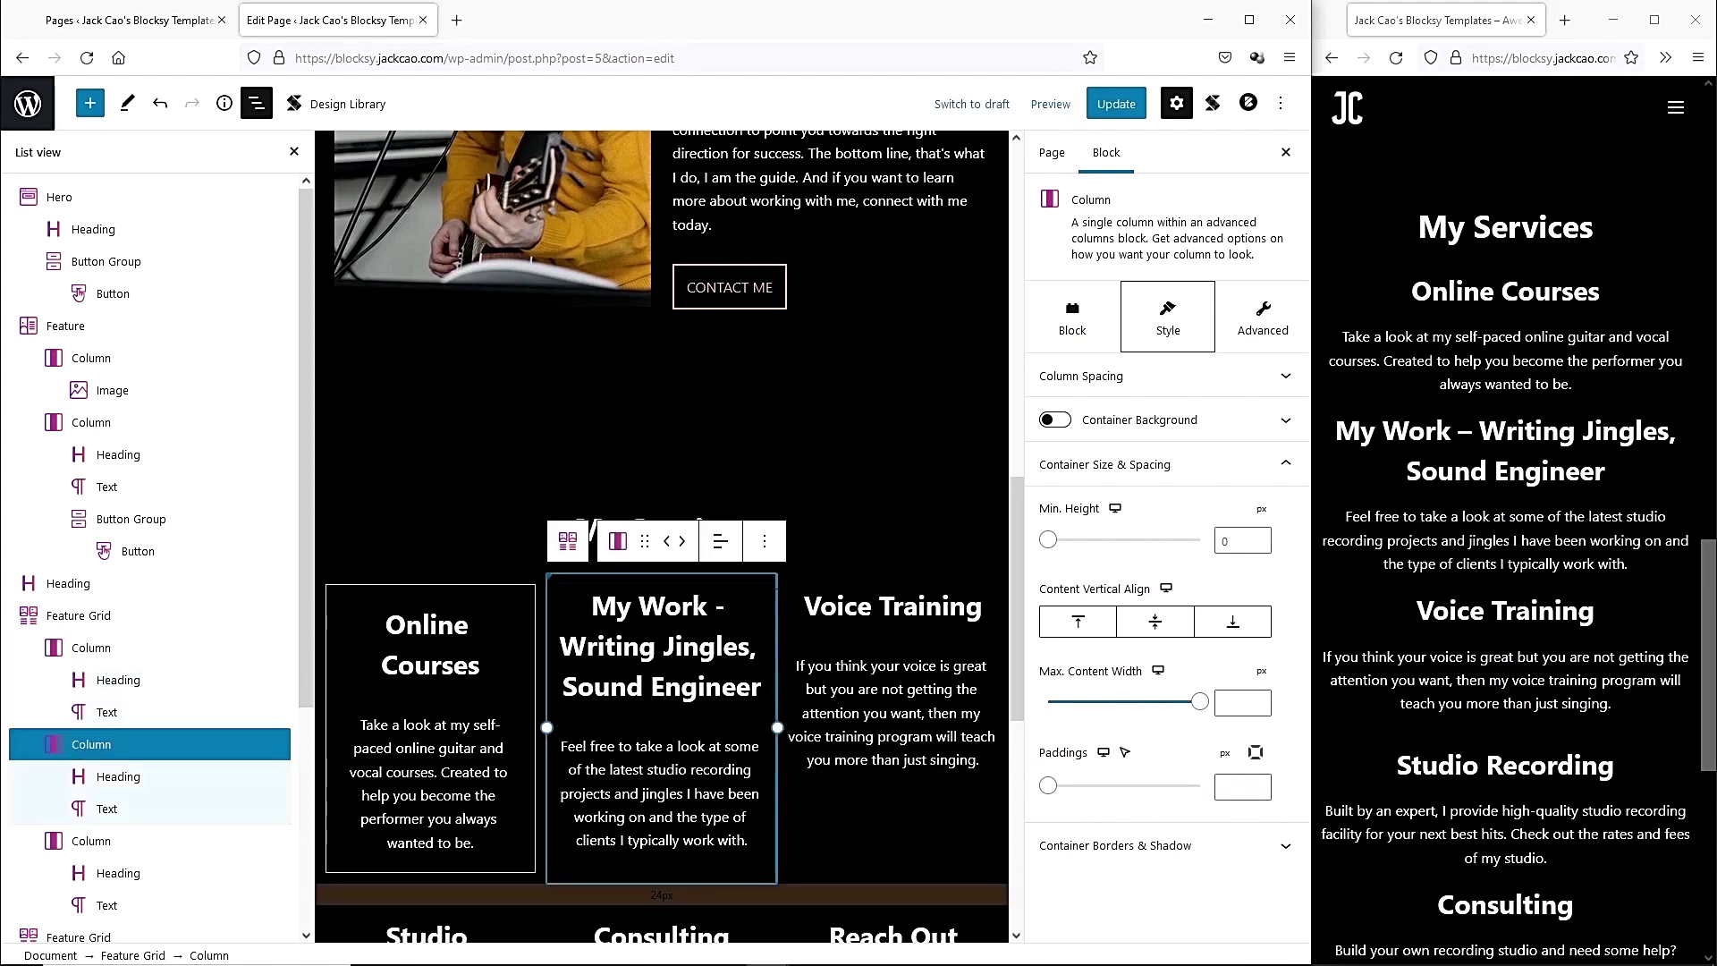
click(1177, 847)
click(1125, 575)
click(1244, 655)
text(1)
click(1191, 464)
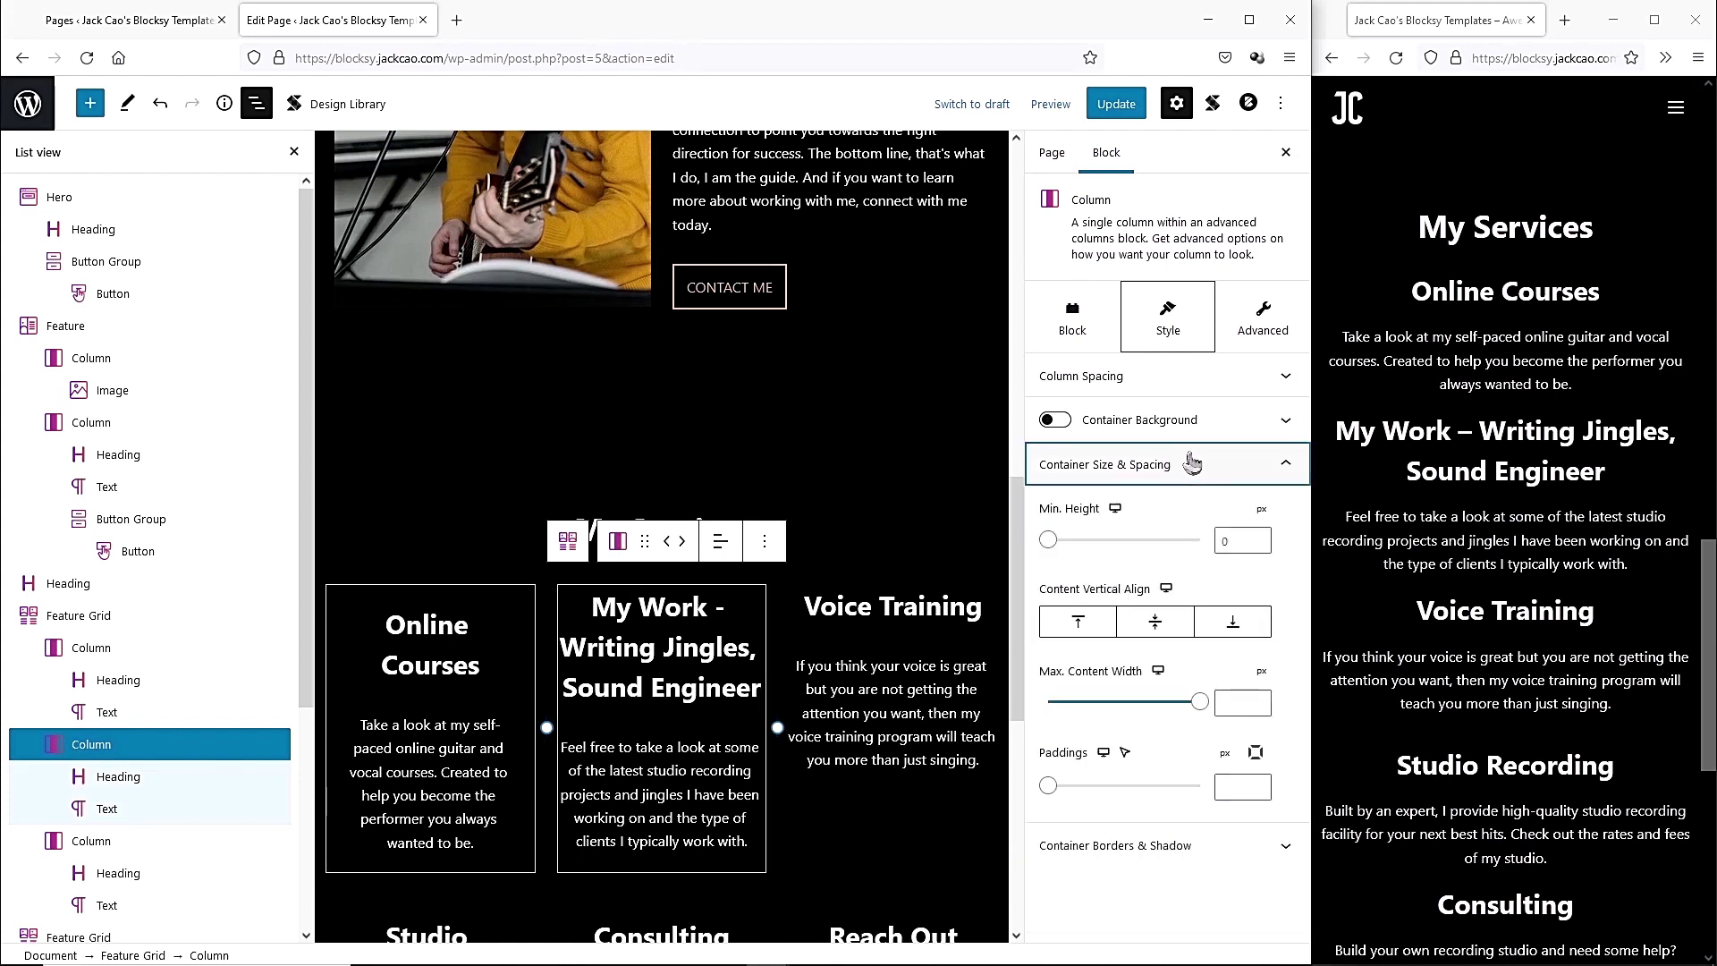
click(1233, 786)
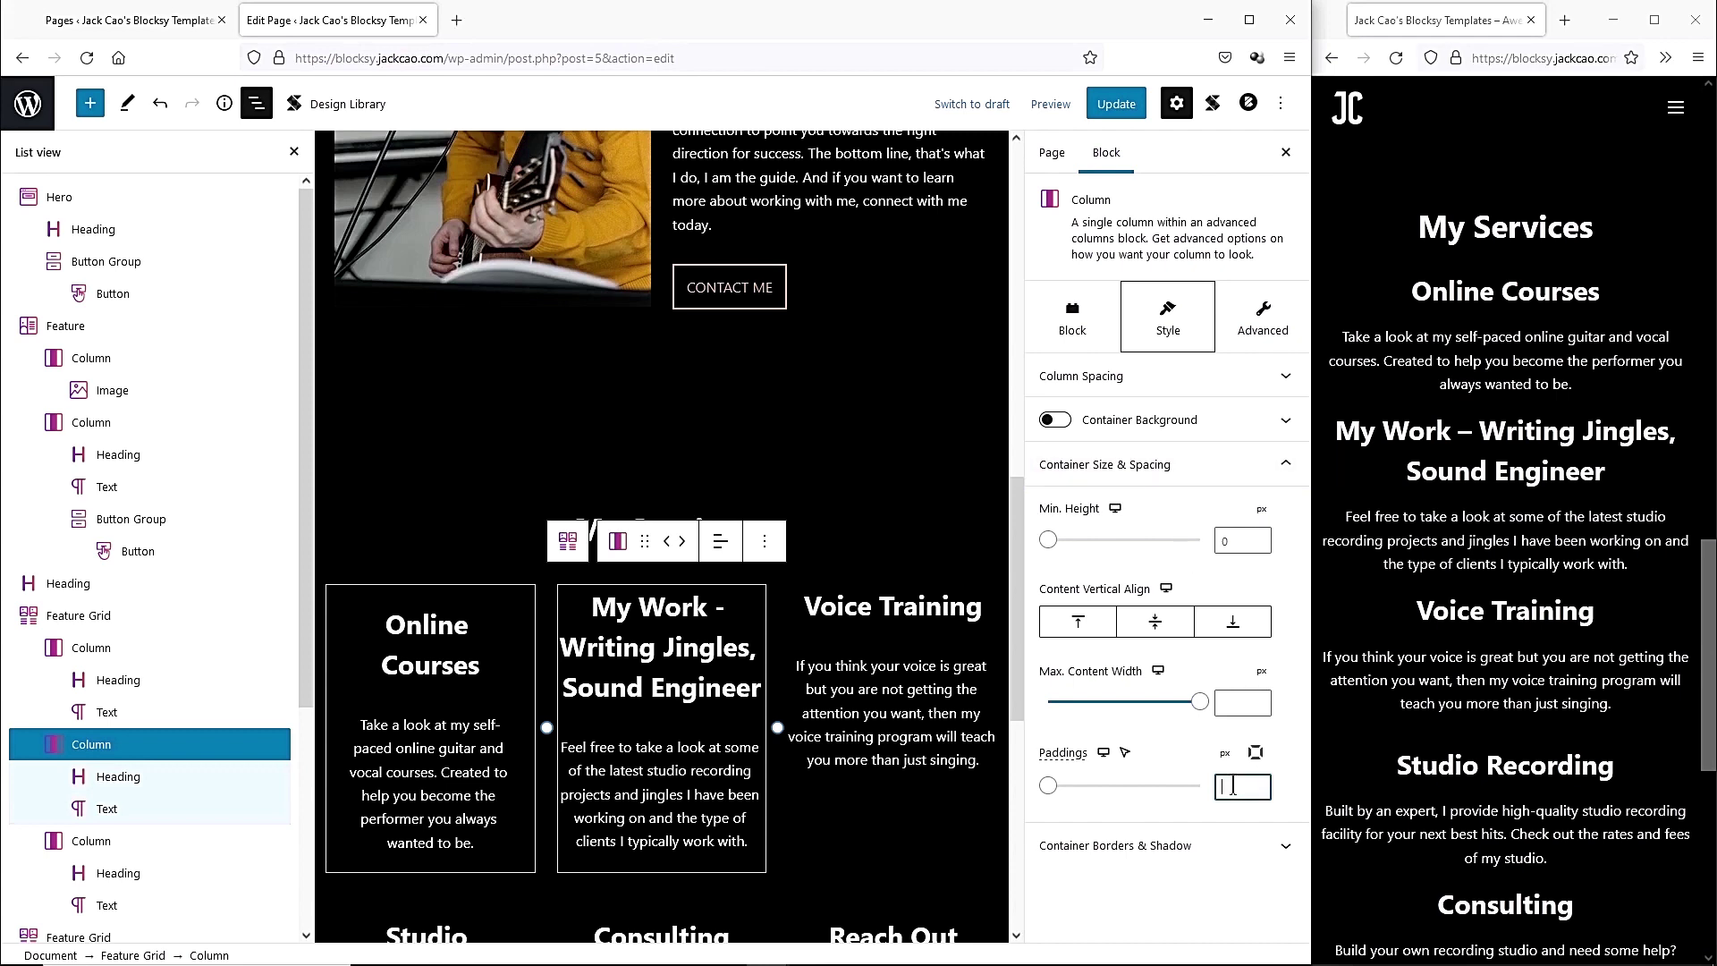
text(20)
scroll(903, 573, down, 1)
Select the Voice Training column to style it the same way.
click(902, 547)
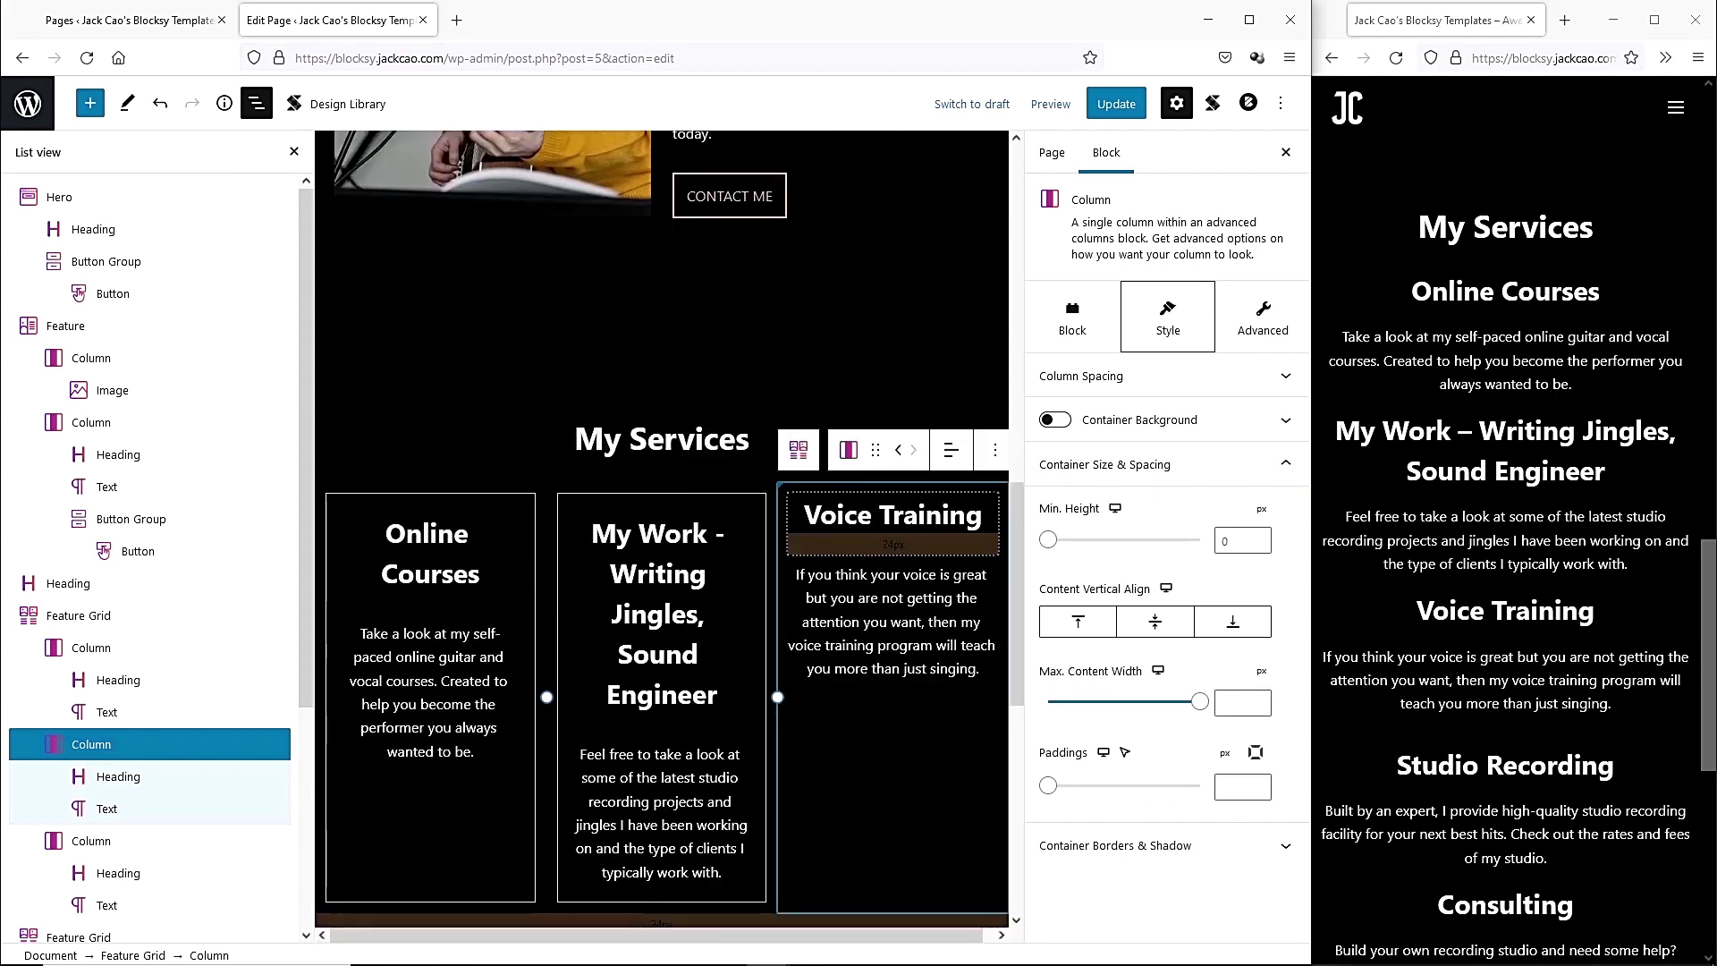
mouse_move(1058, 526)
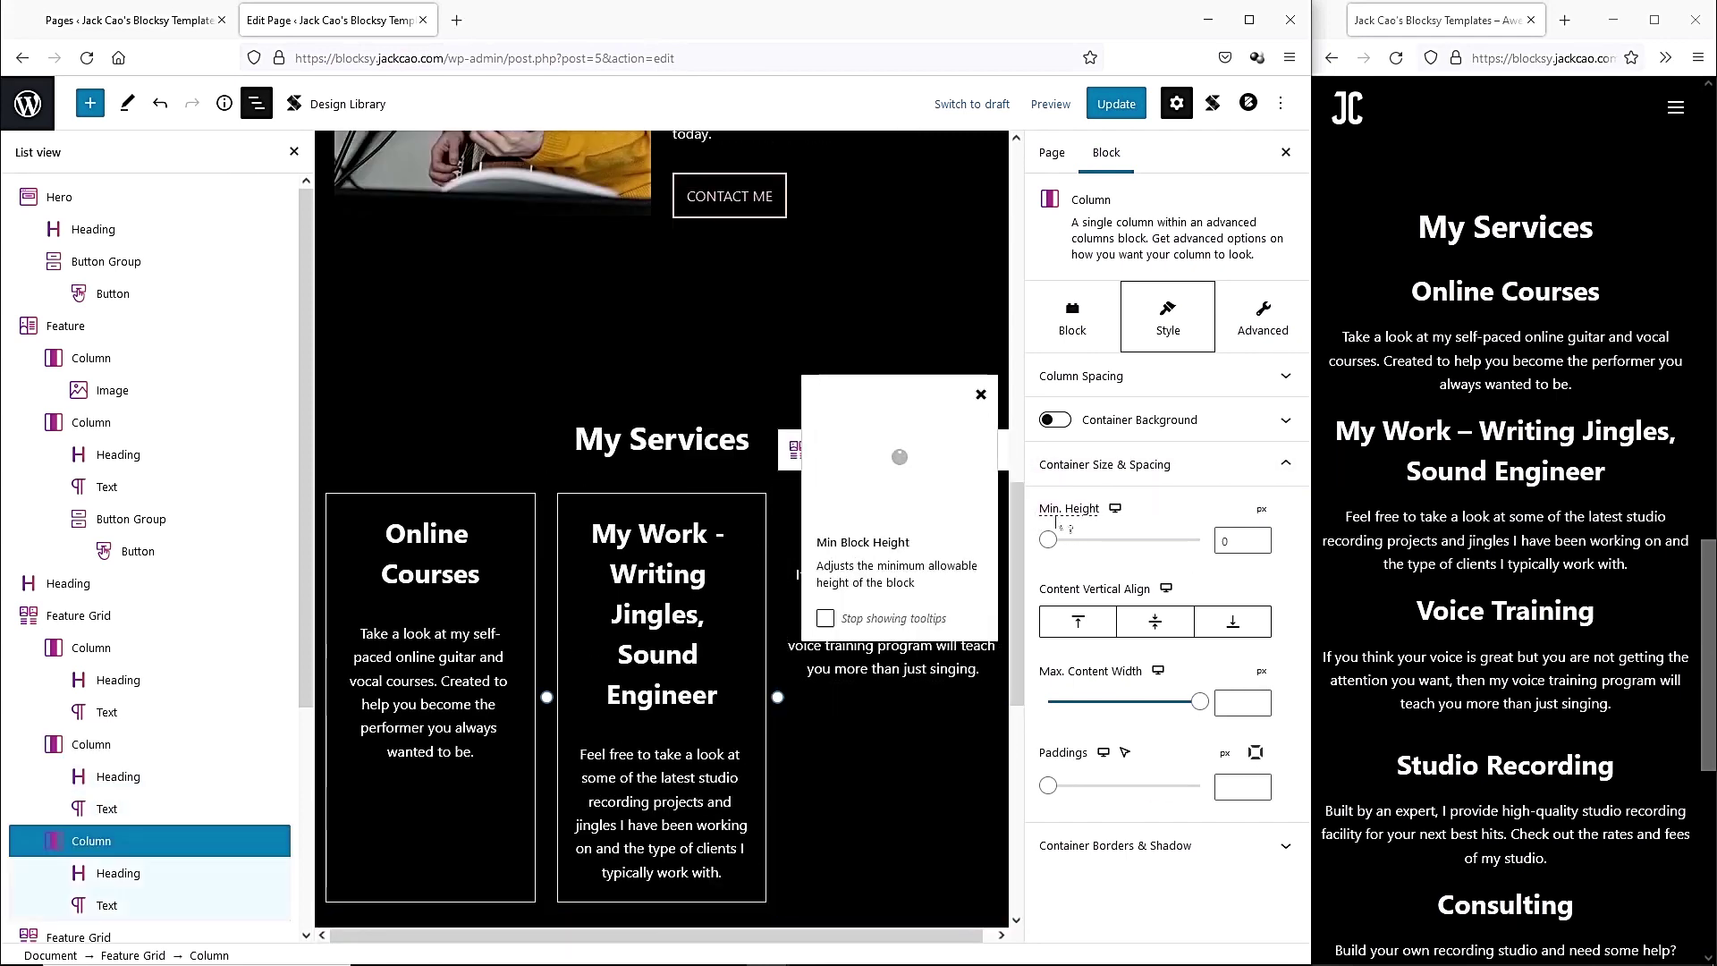
scroll(894, 536, down, 5)
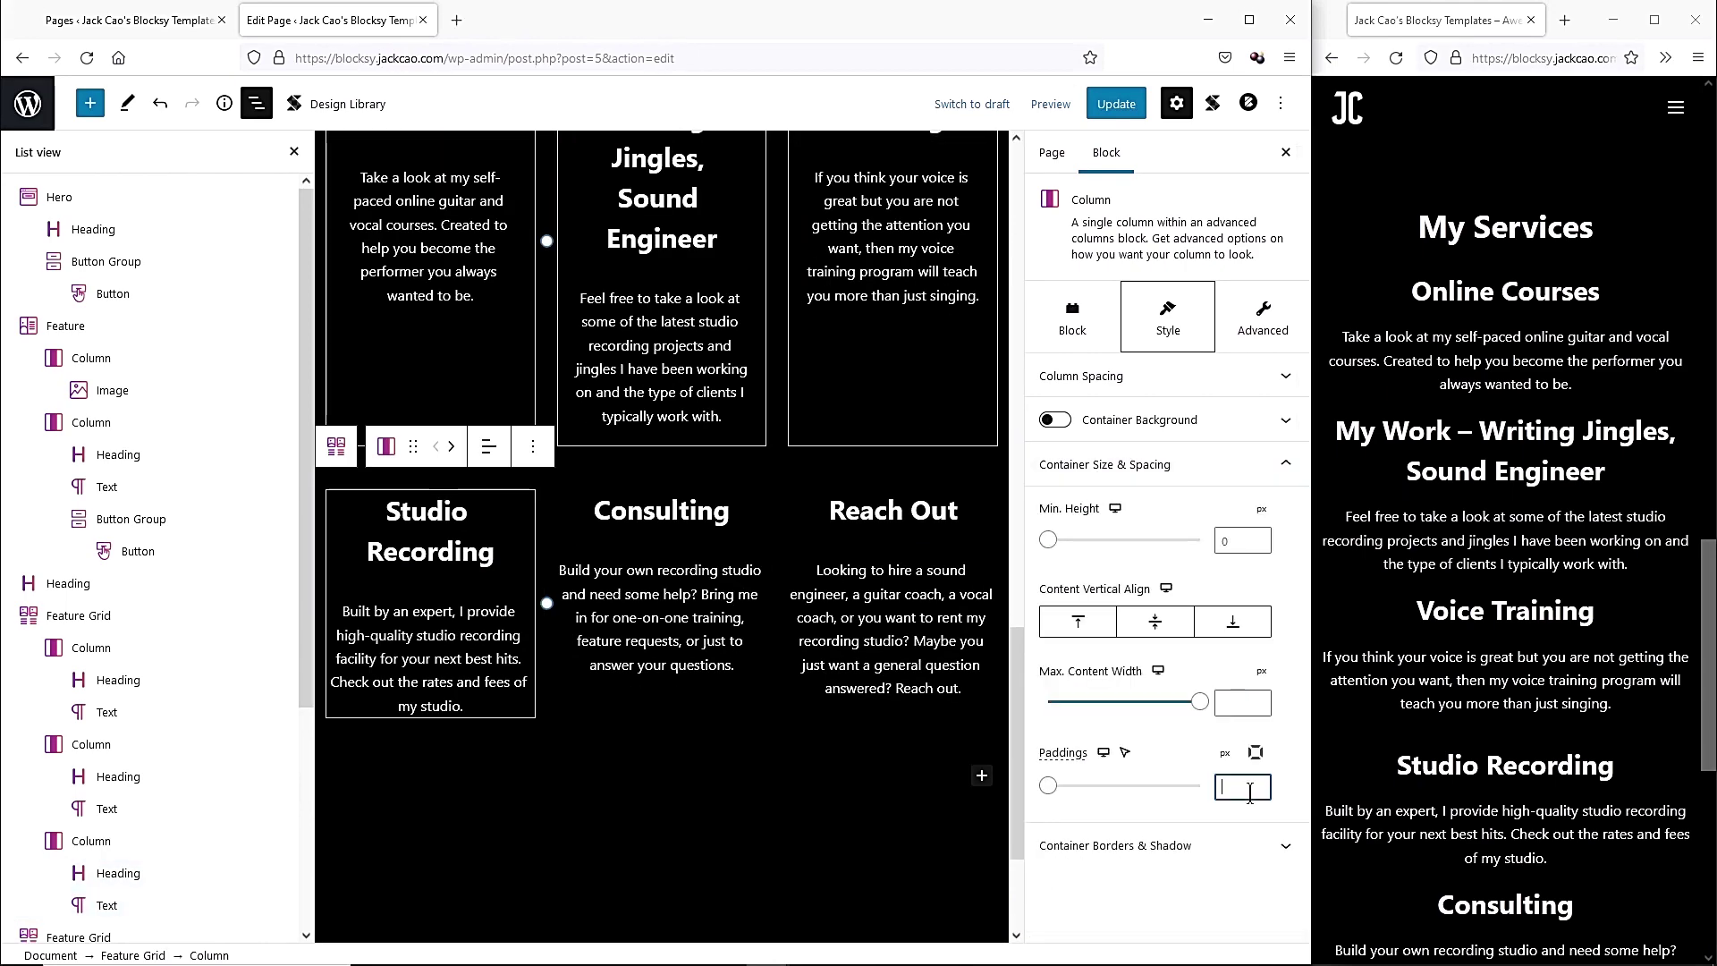
scroll(847, 839, up, 5)
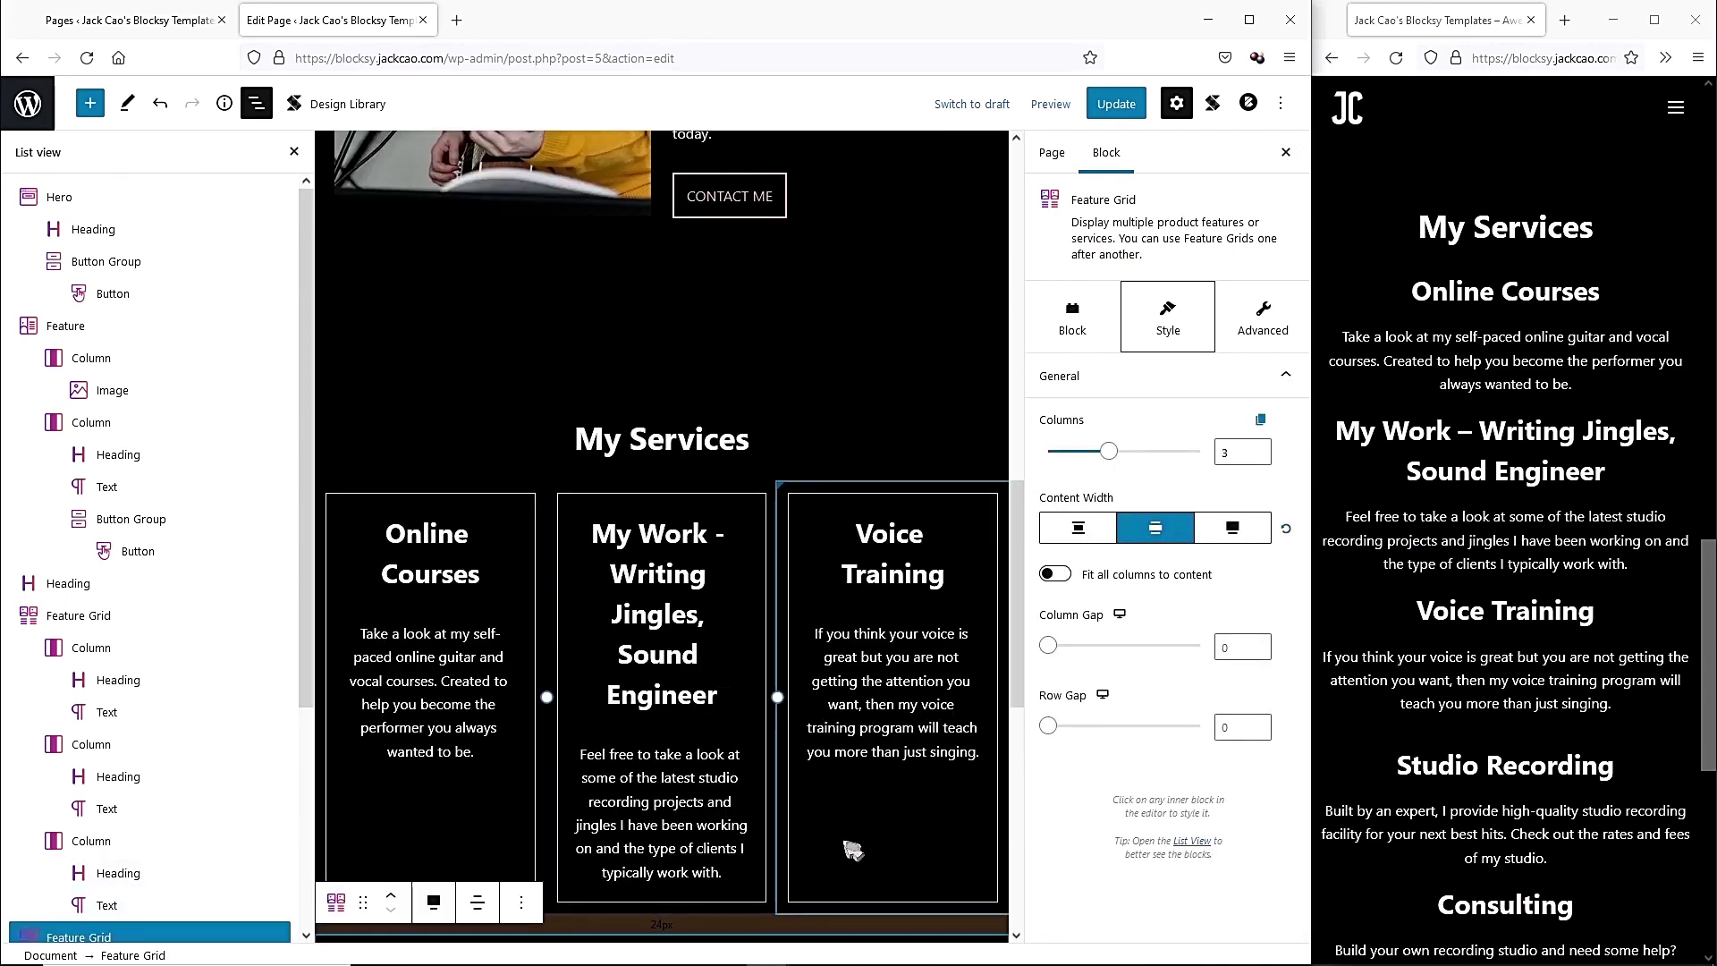
scroll(847, 840, down, 4)
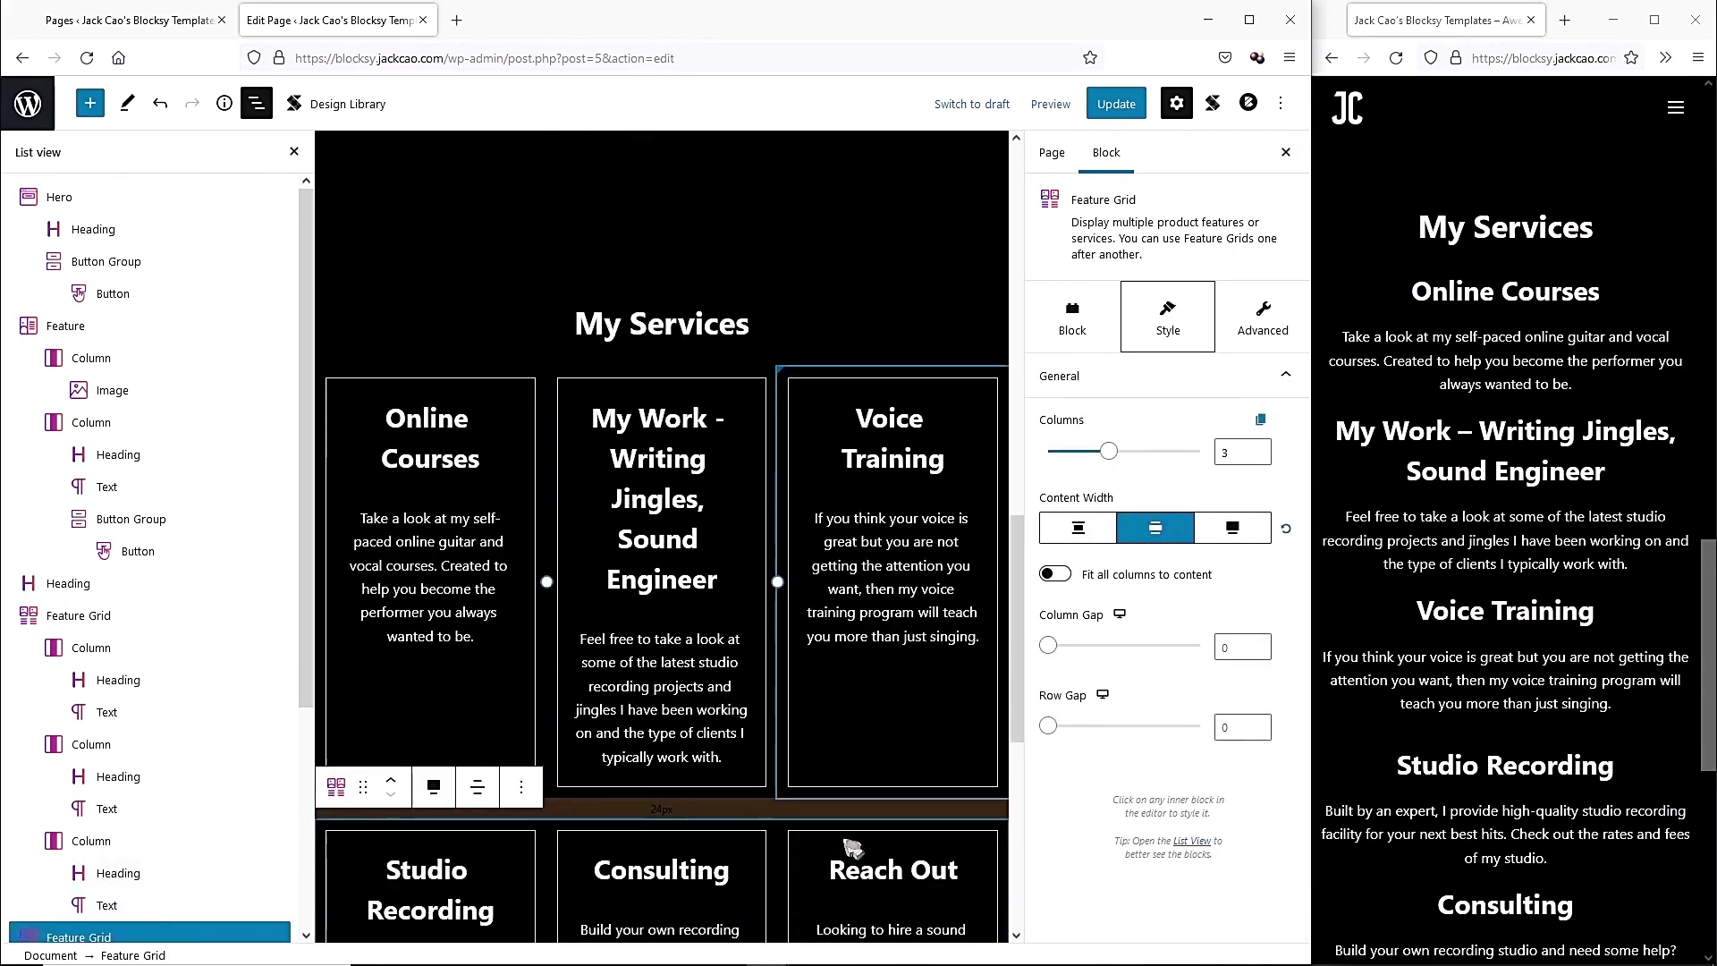
scroll(846, 839, up, 4)
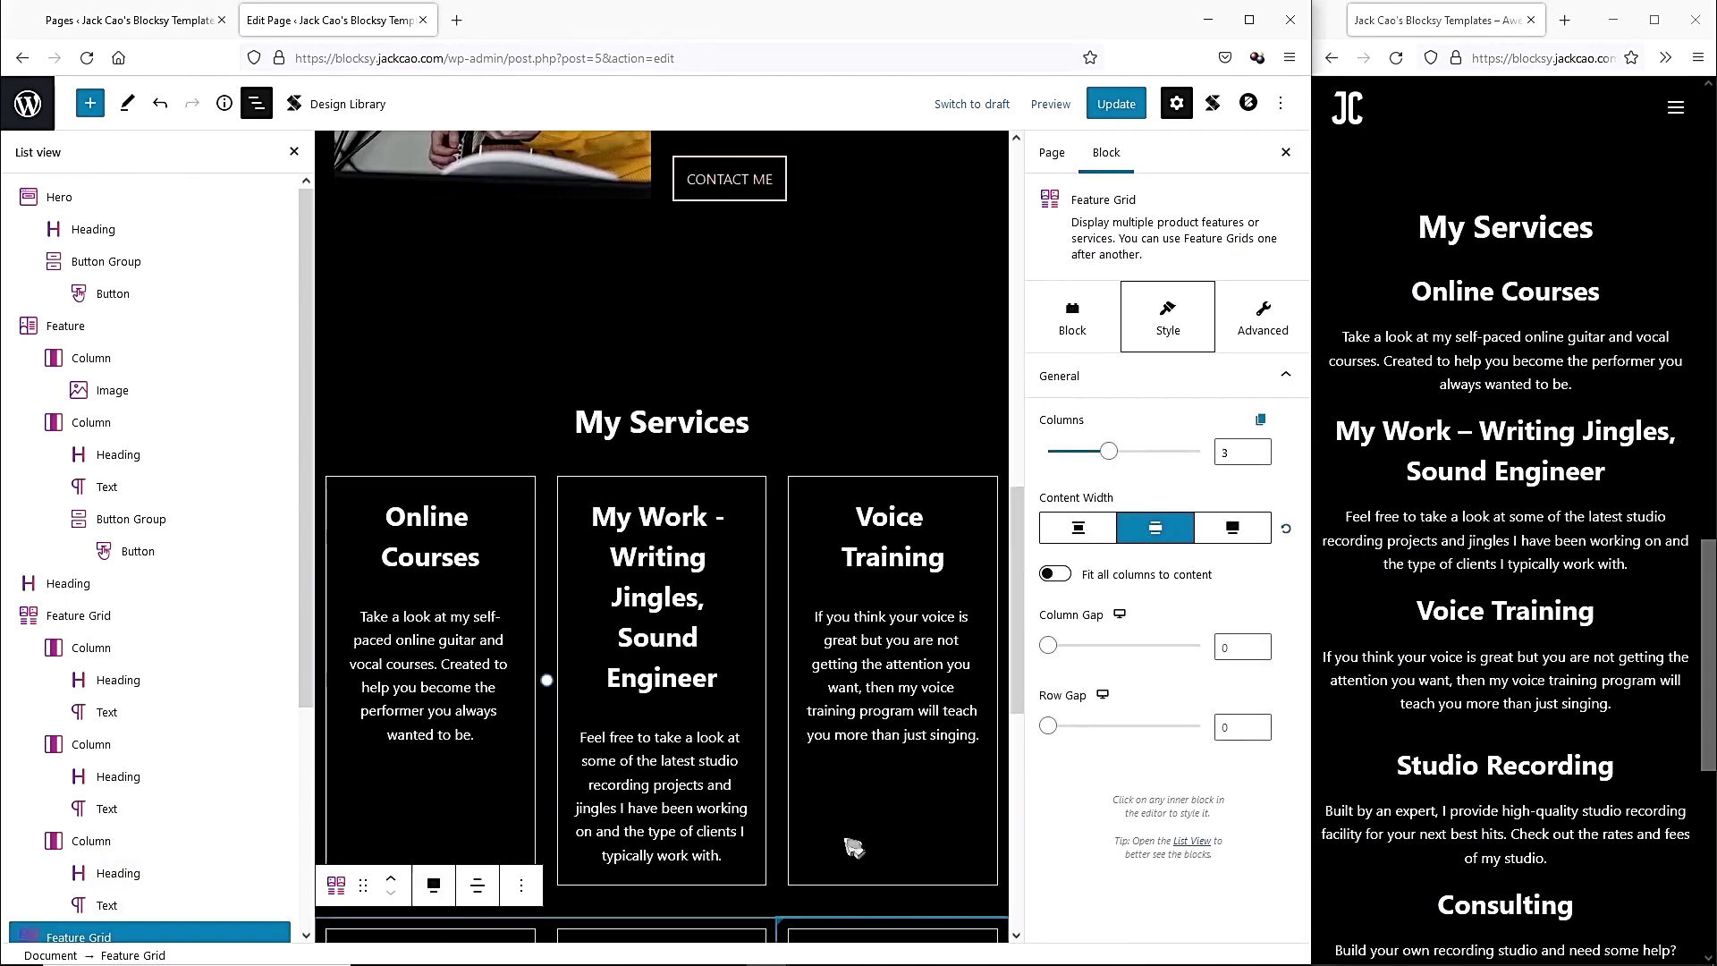
Set the My Services heading's font size to 55 and save the page.
click(713, 440)
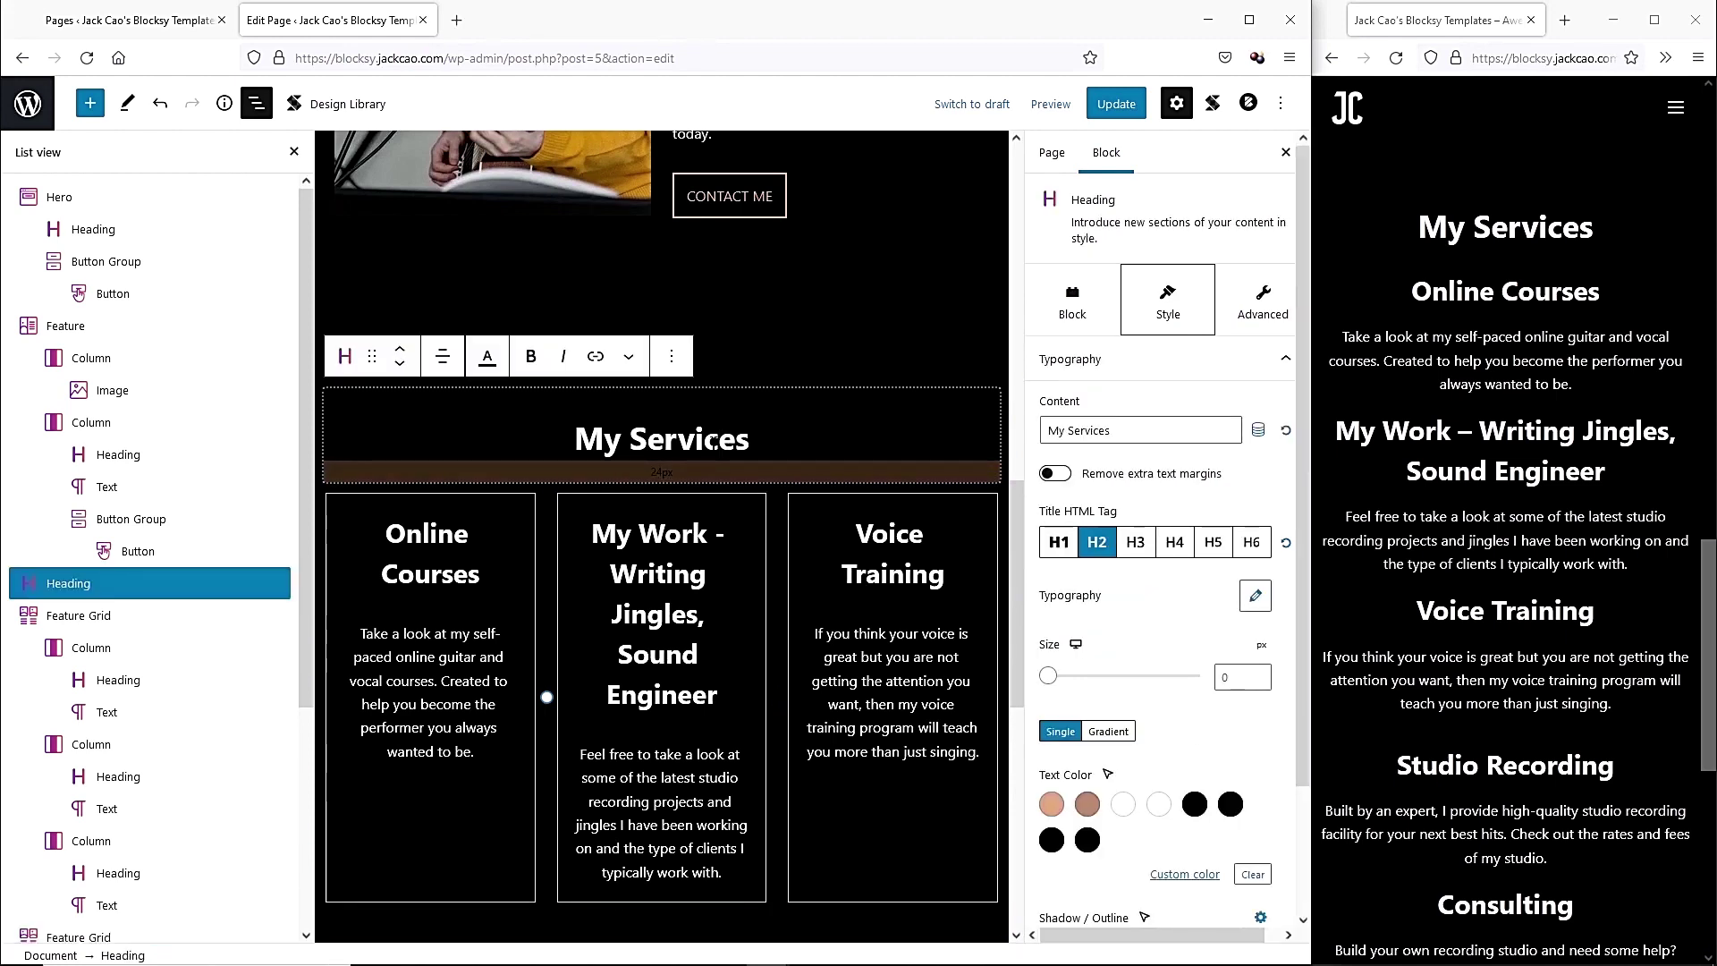
click(1220, 676)
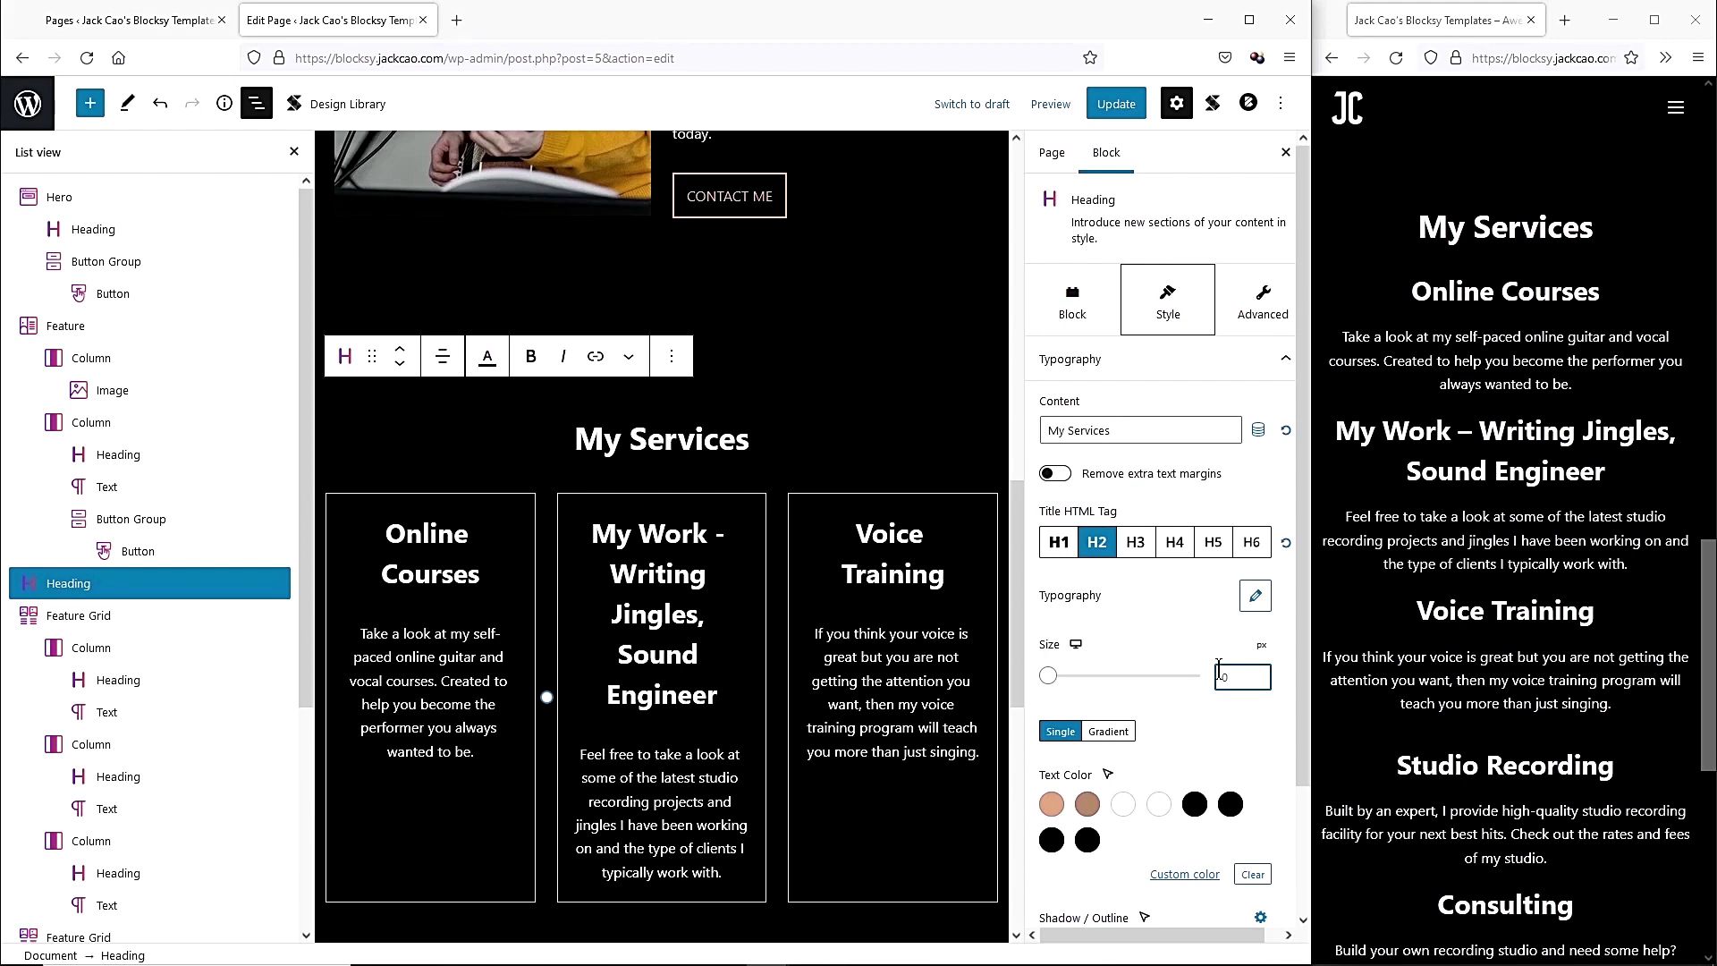
text(55)
click(1115, 104)
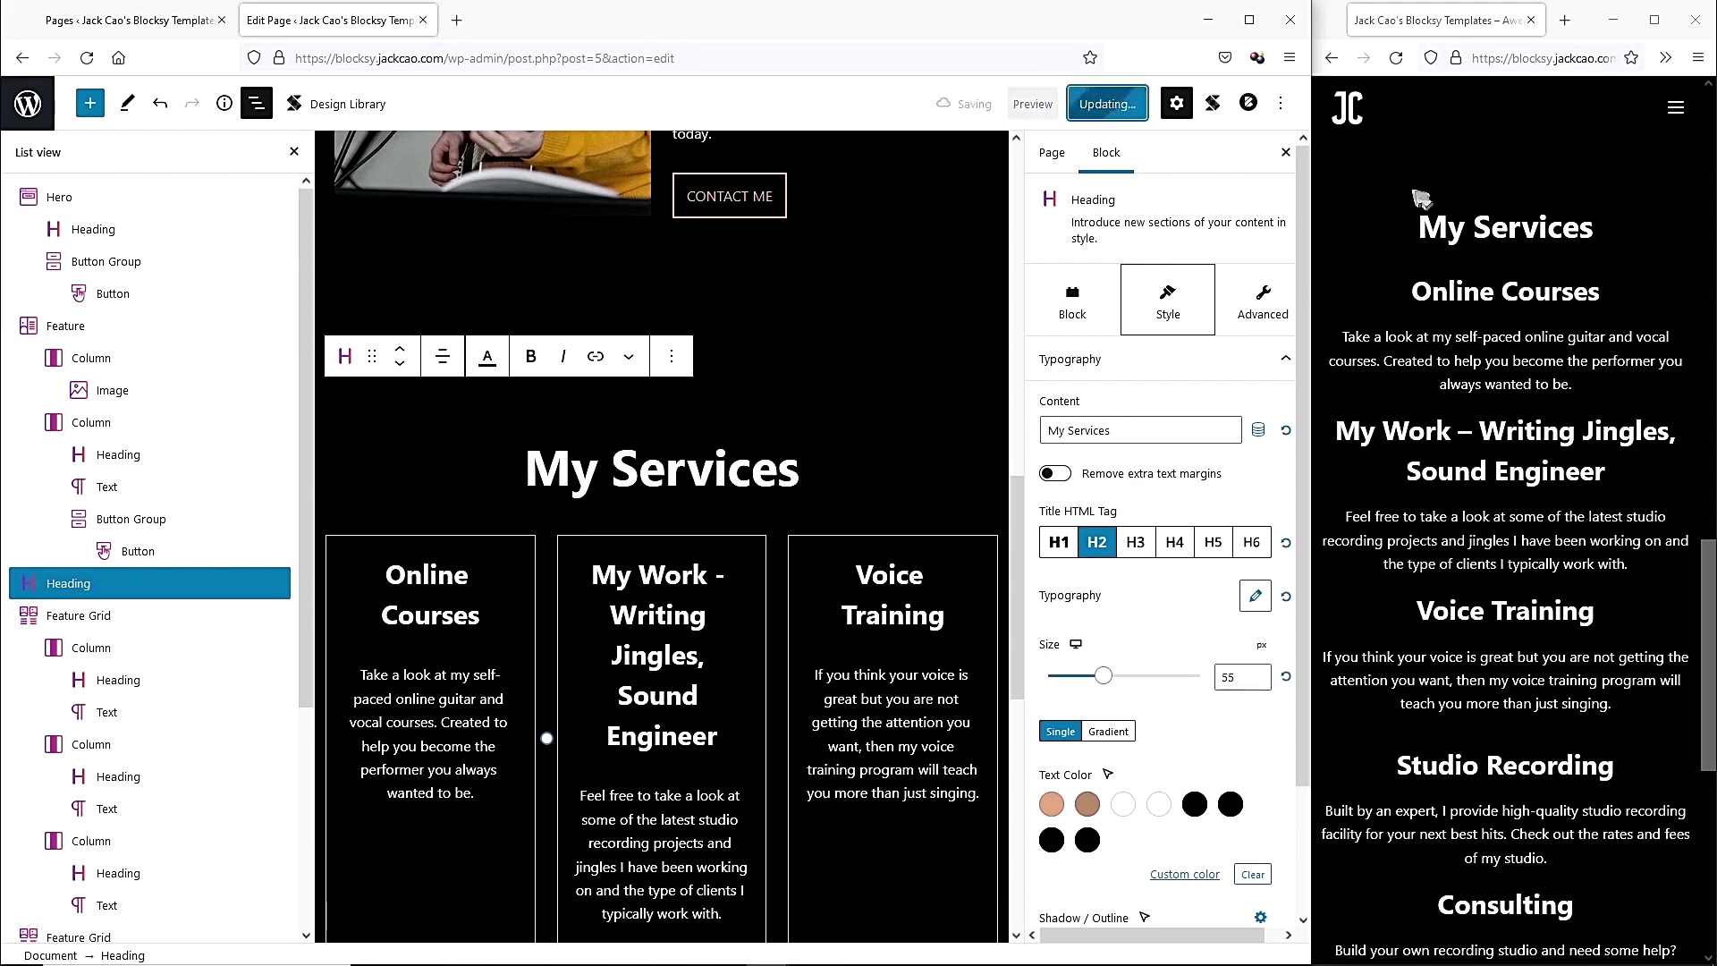
Check the bordered service cards in the live preview, then add an empty block below them.
click(1396, 59)
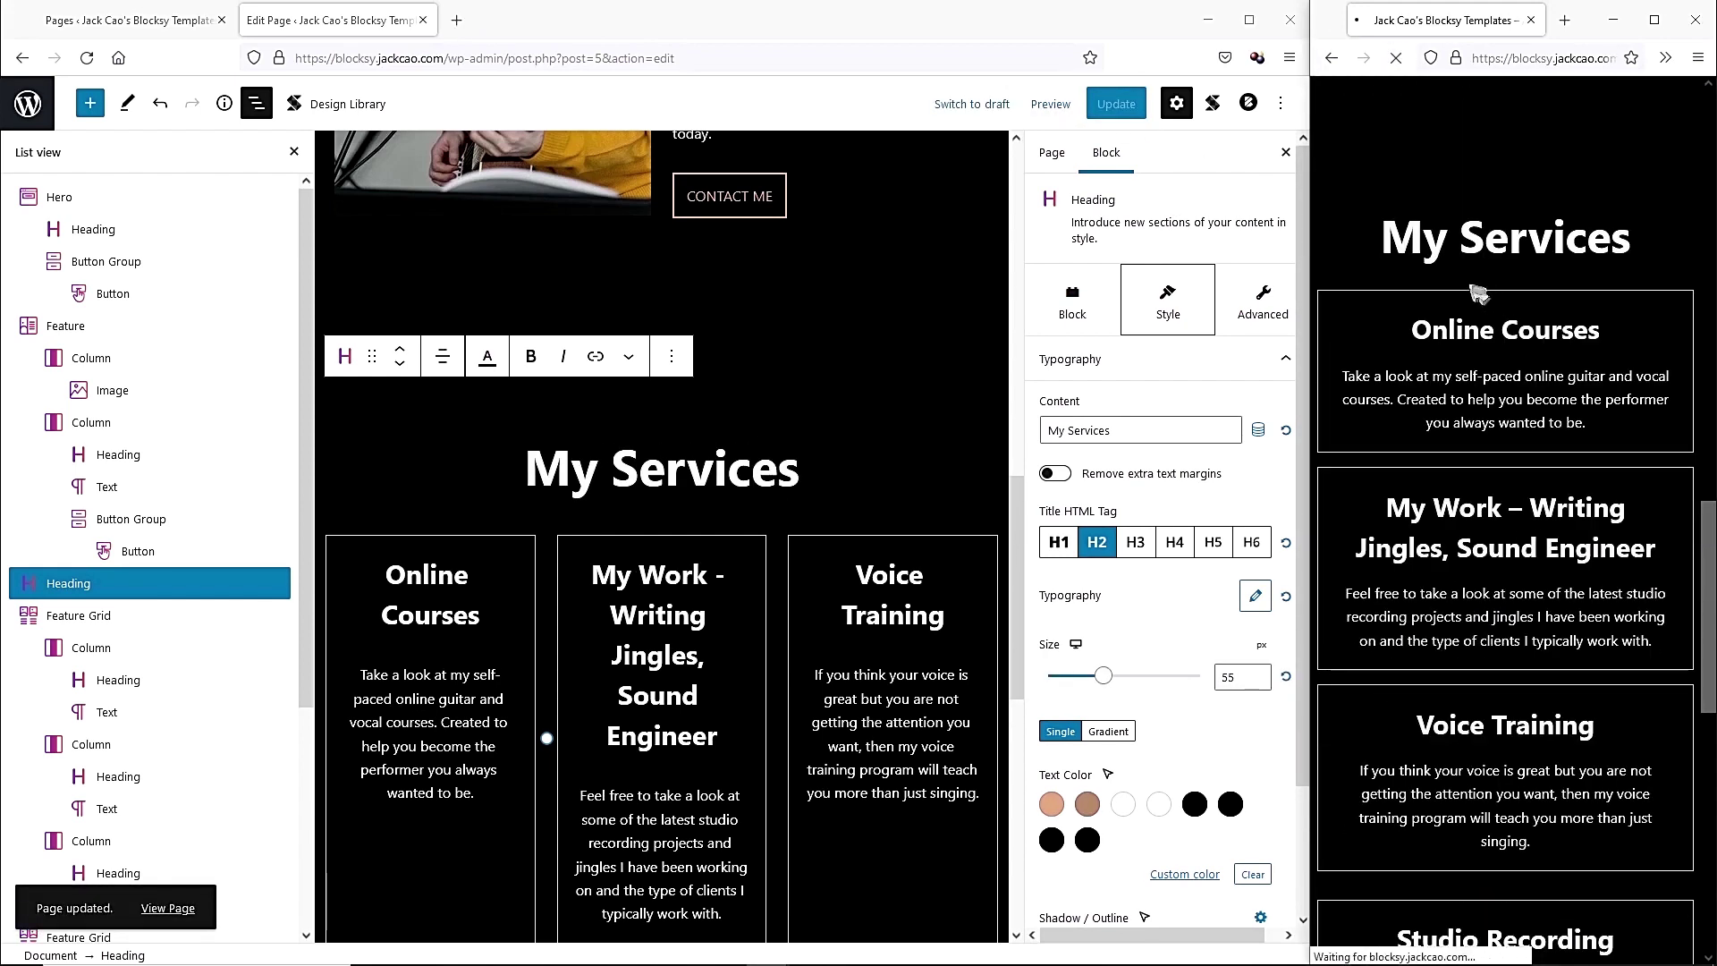
scroll(1524, 482, down, 2)
scroll(1524, 483, down, 5)
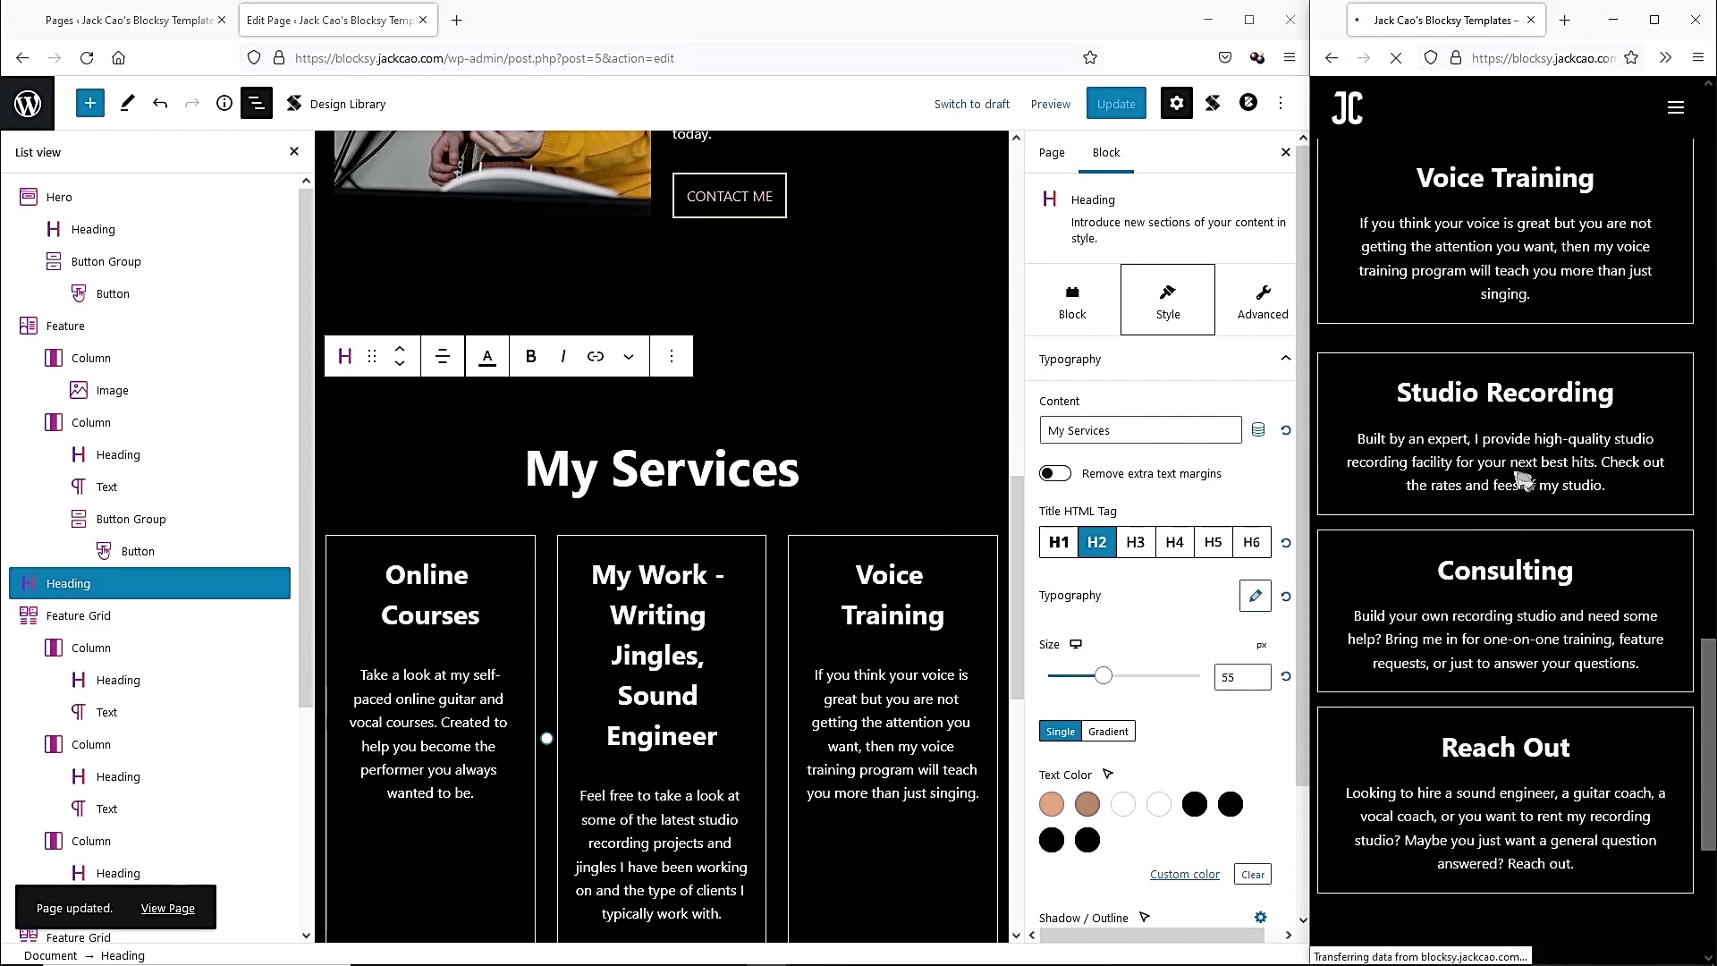
scroll(1524, 483, up, 4)
scroll(1371, 418, up, 6)
scroll(1370, 418, down, 3)
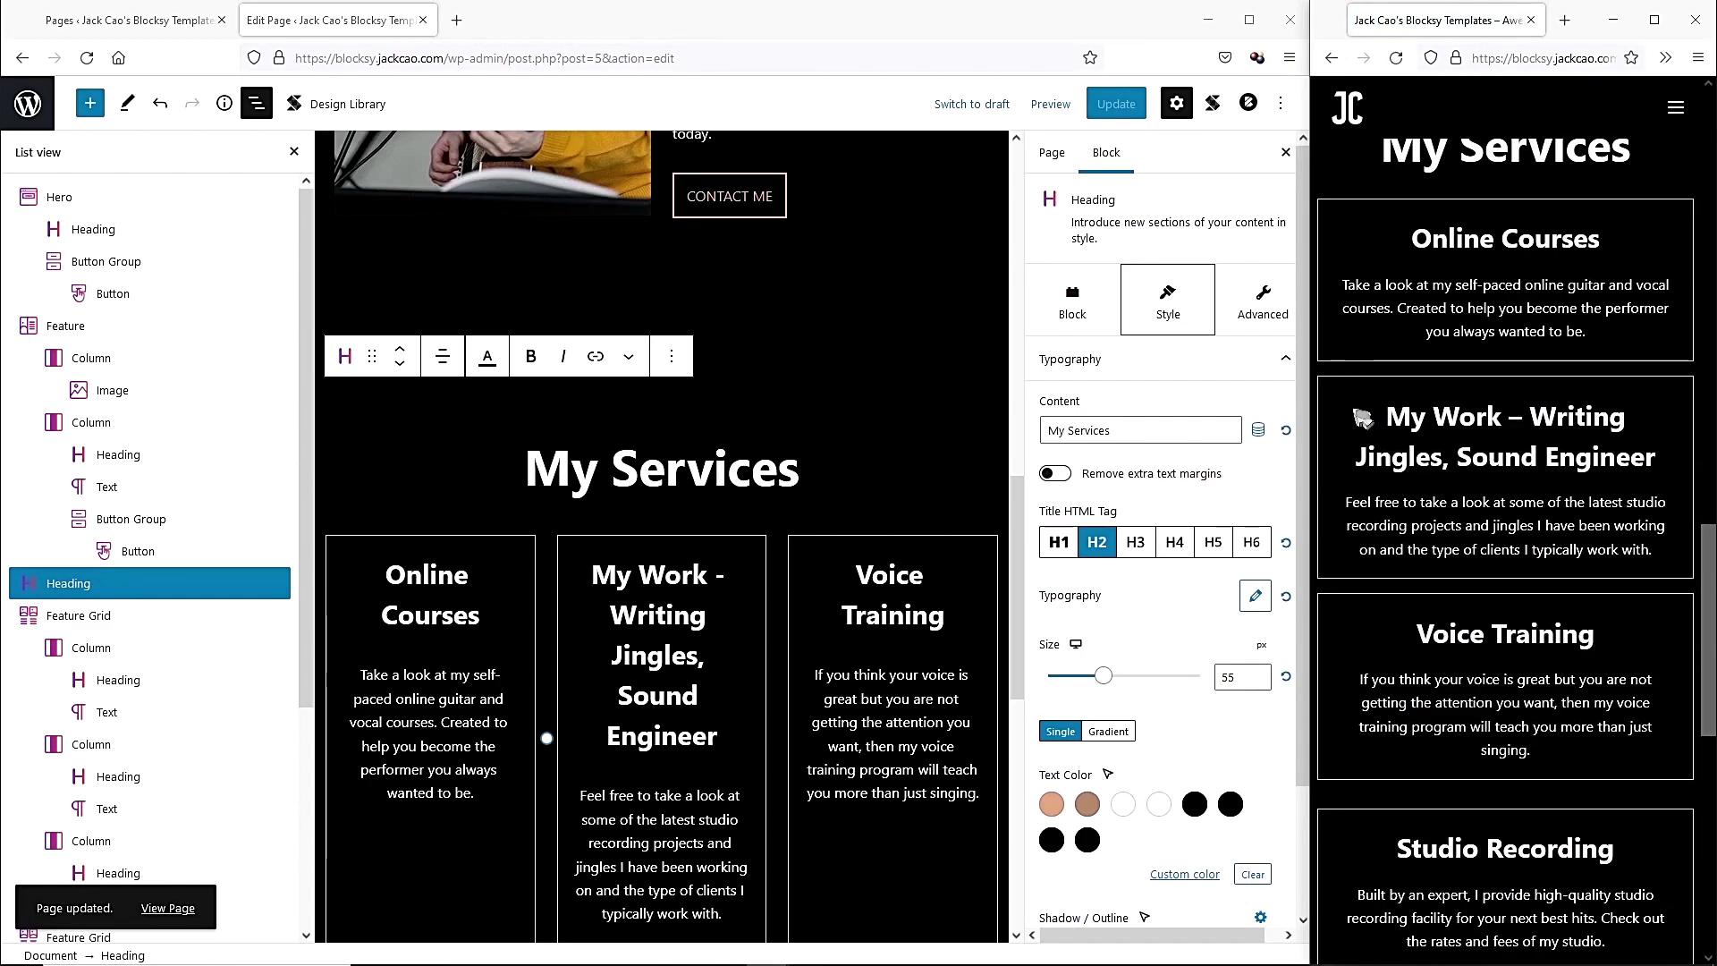
drag(1320, 412, 74, 349)
scroll(882, 414, down, 3)
scroll(886, 415, up, 10)
scroll(287, 333, down, 6)
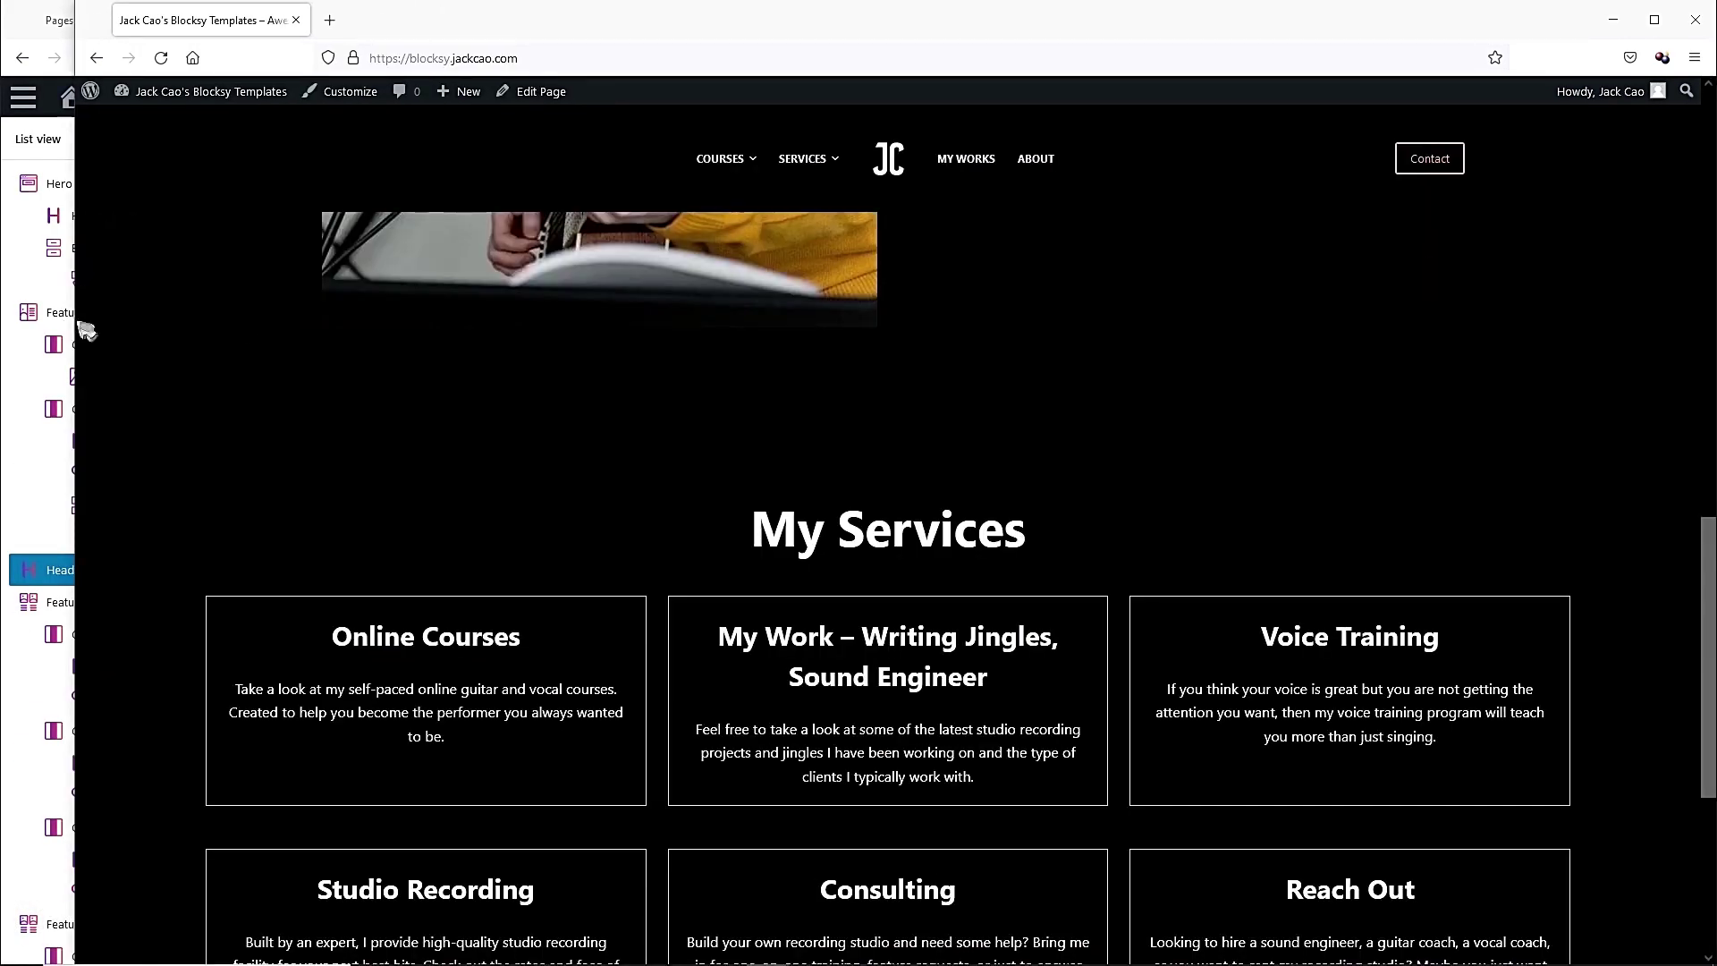
scroll(451, 501, down, 5)
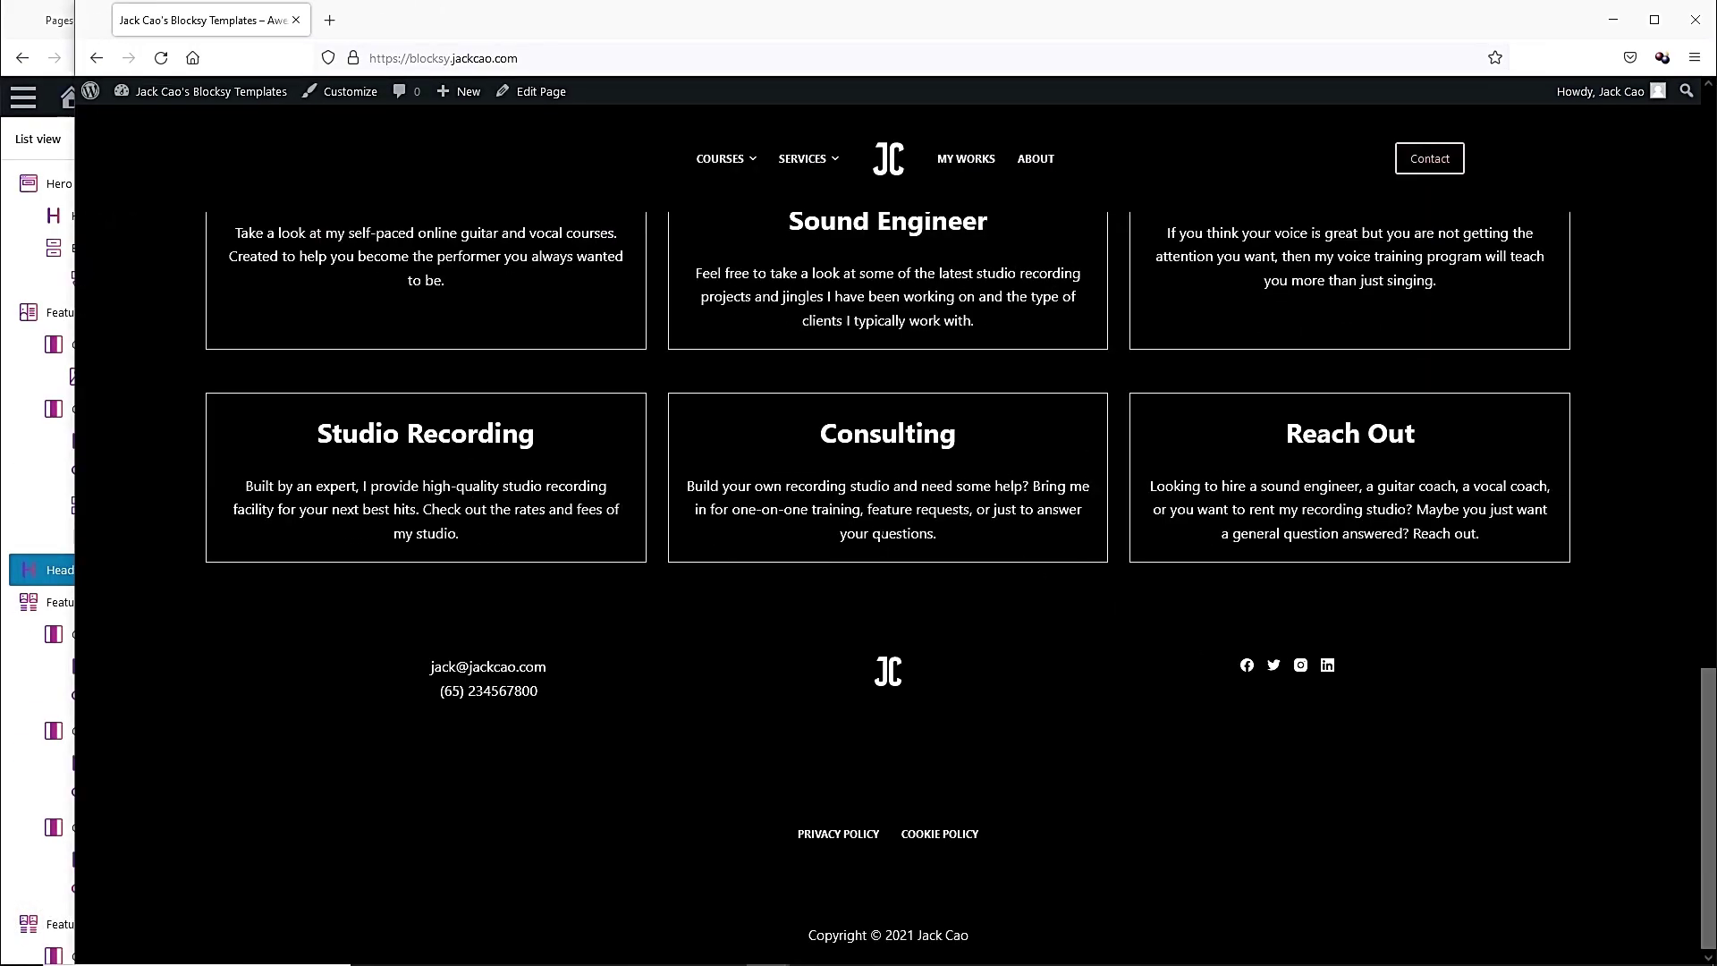
drag(71, 437, 1311, 451)
click(850, 580)
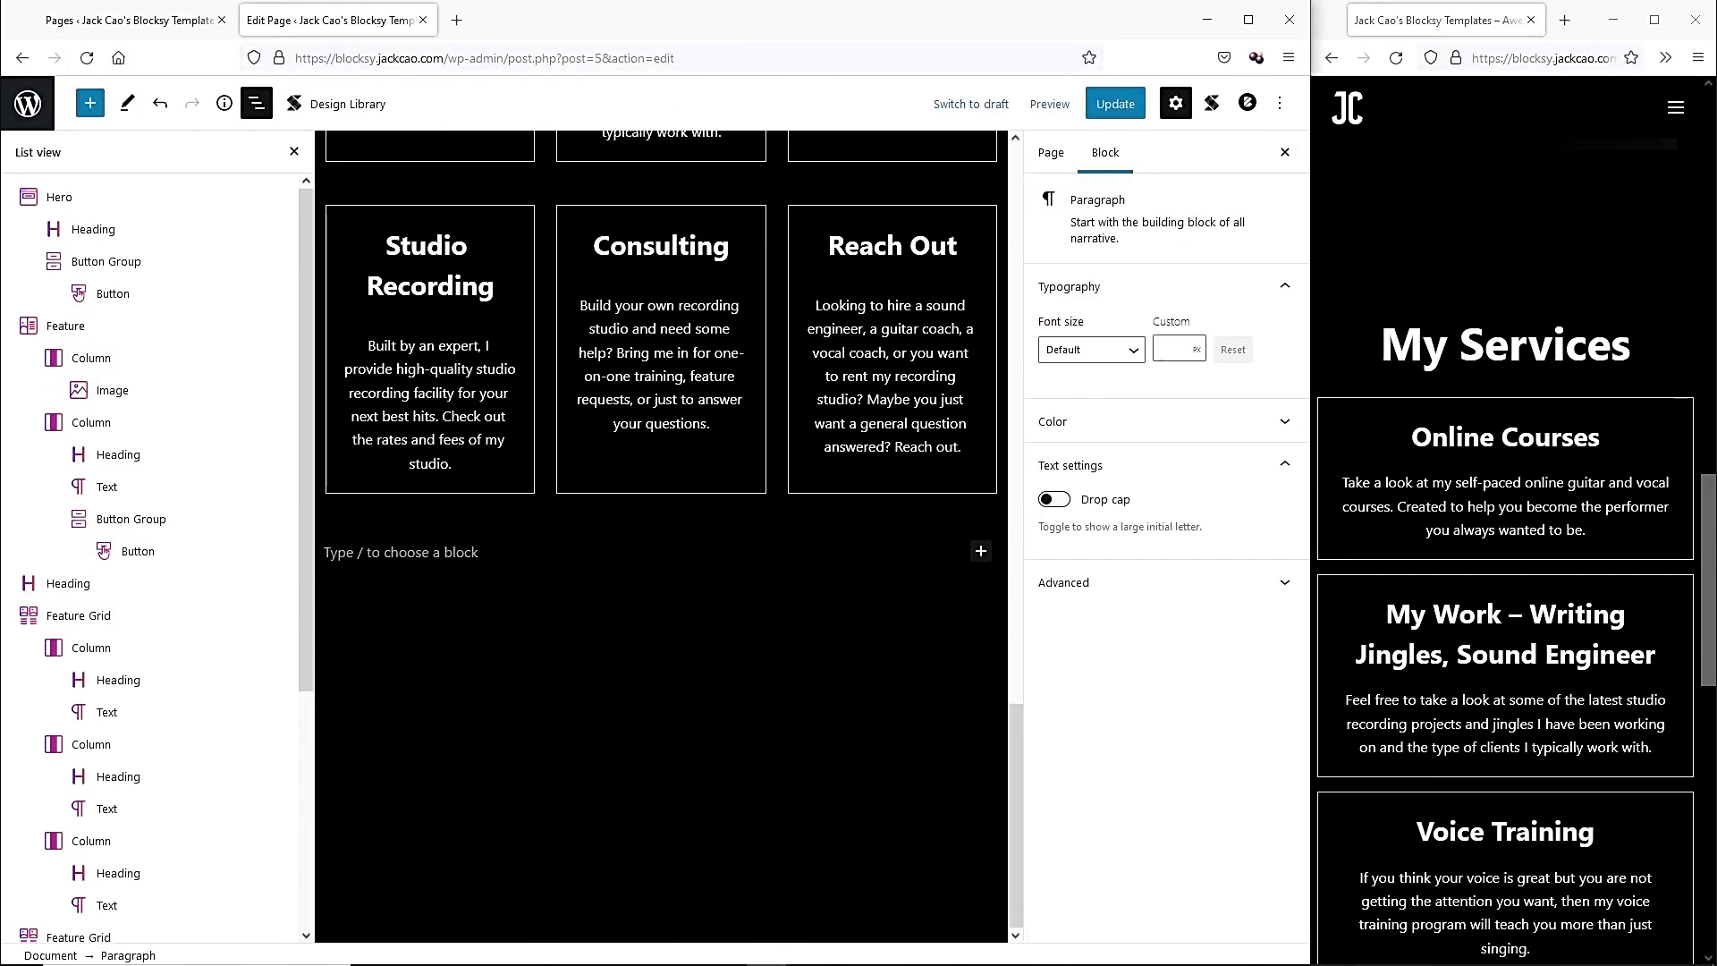
Insert a separator block below the service cards from the full block library.
click(981, 550)
click(1015, 869)
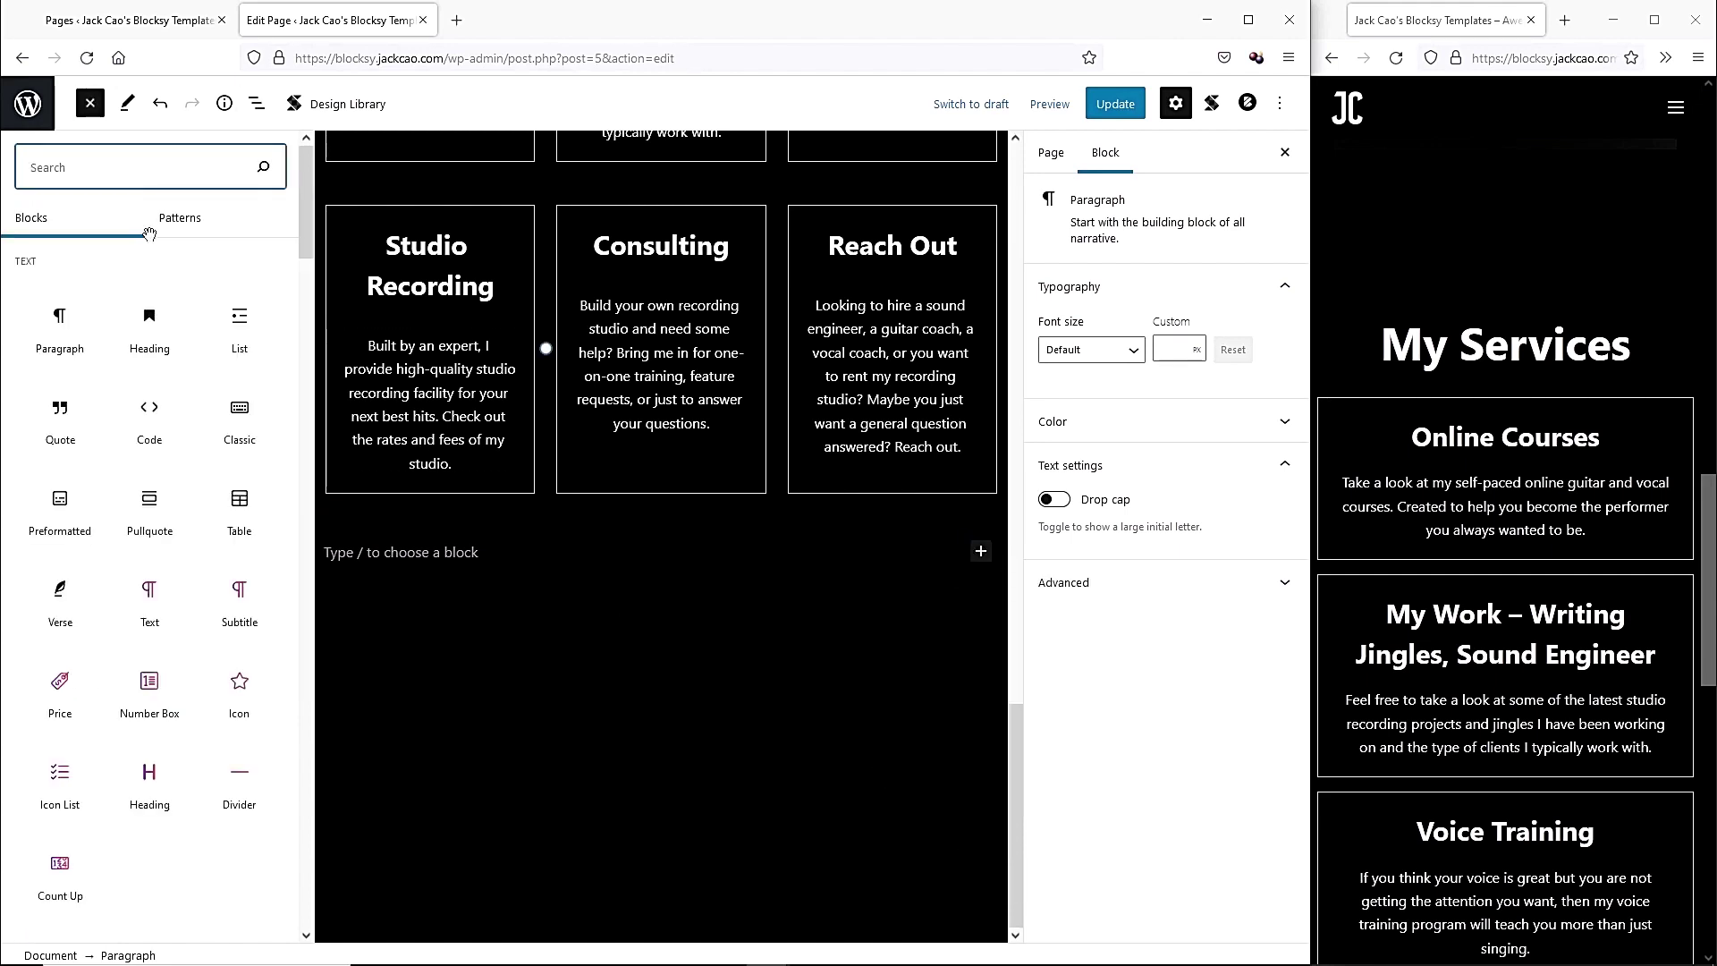
drag(305, 205, 304, 809)
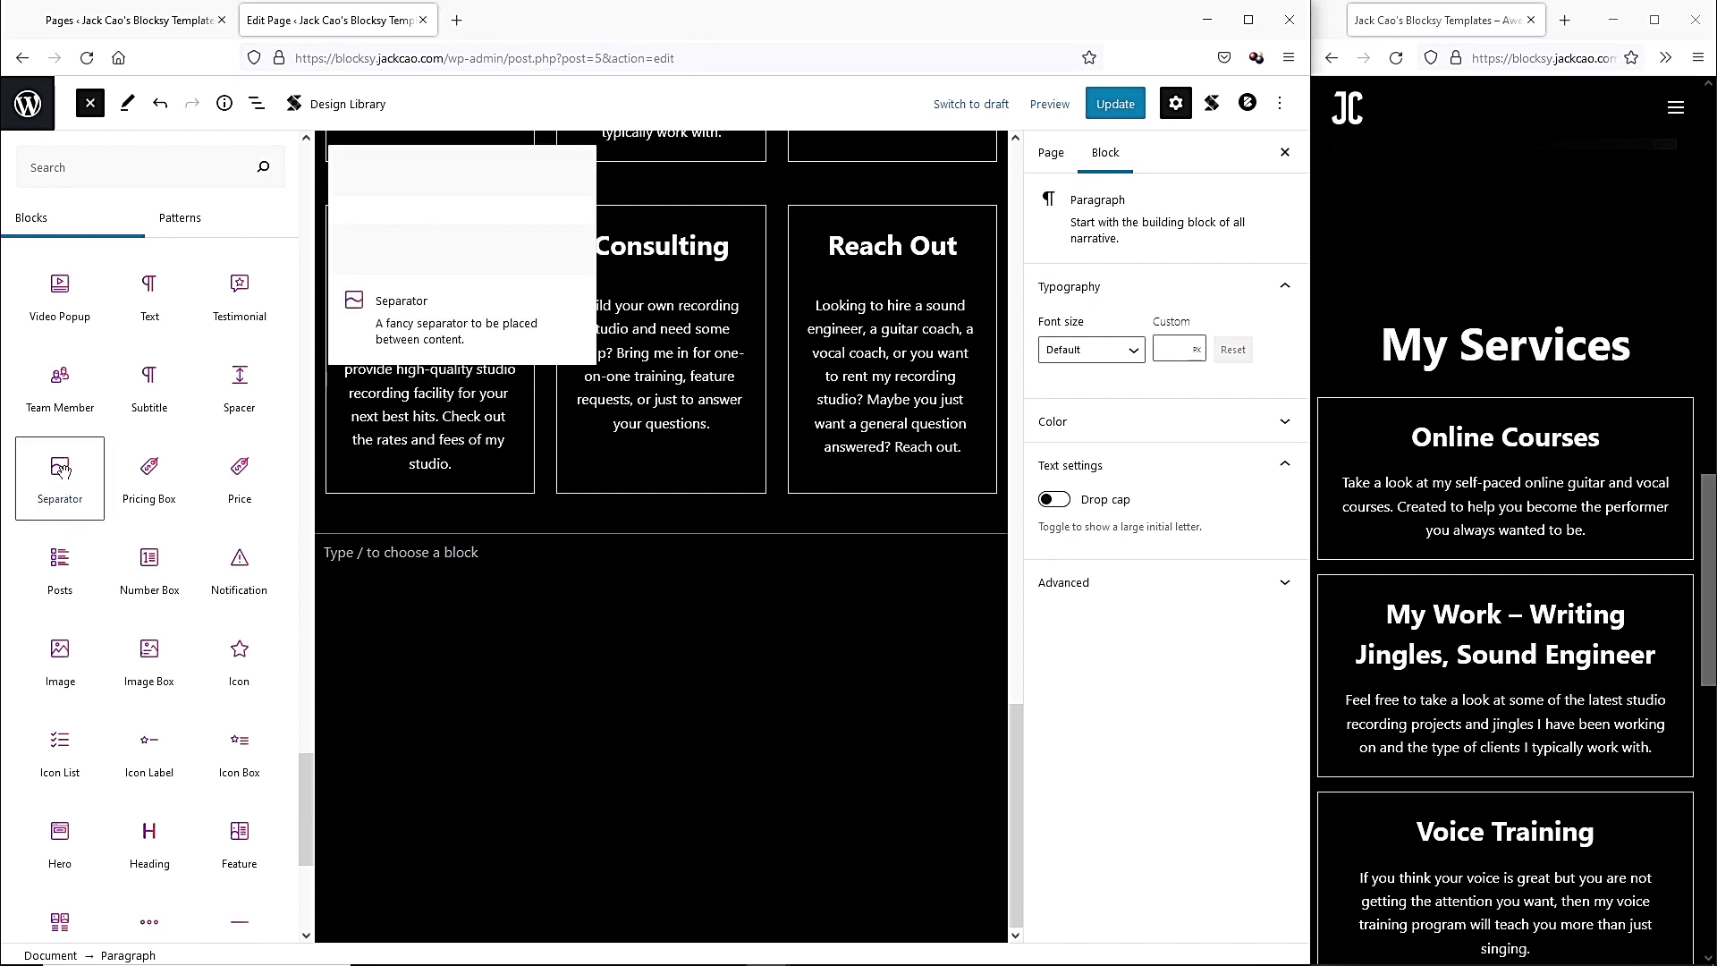
click(59, 469)
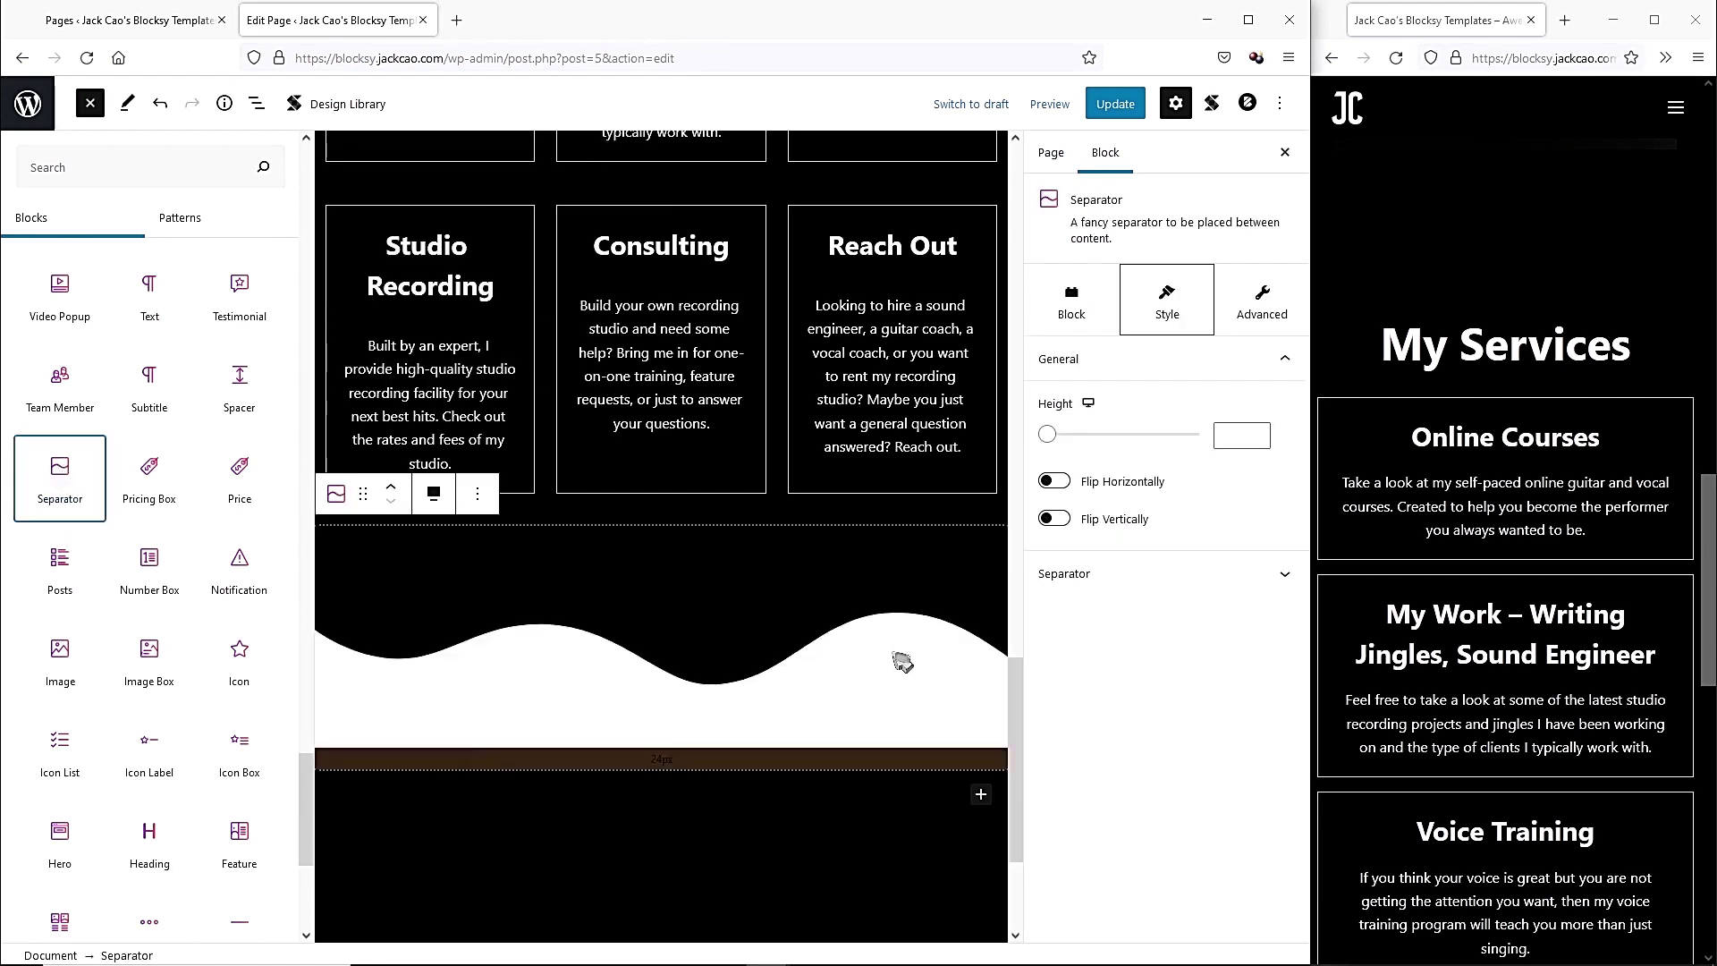
click(724, 731)
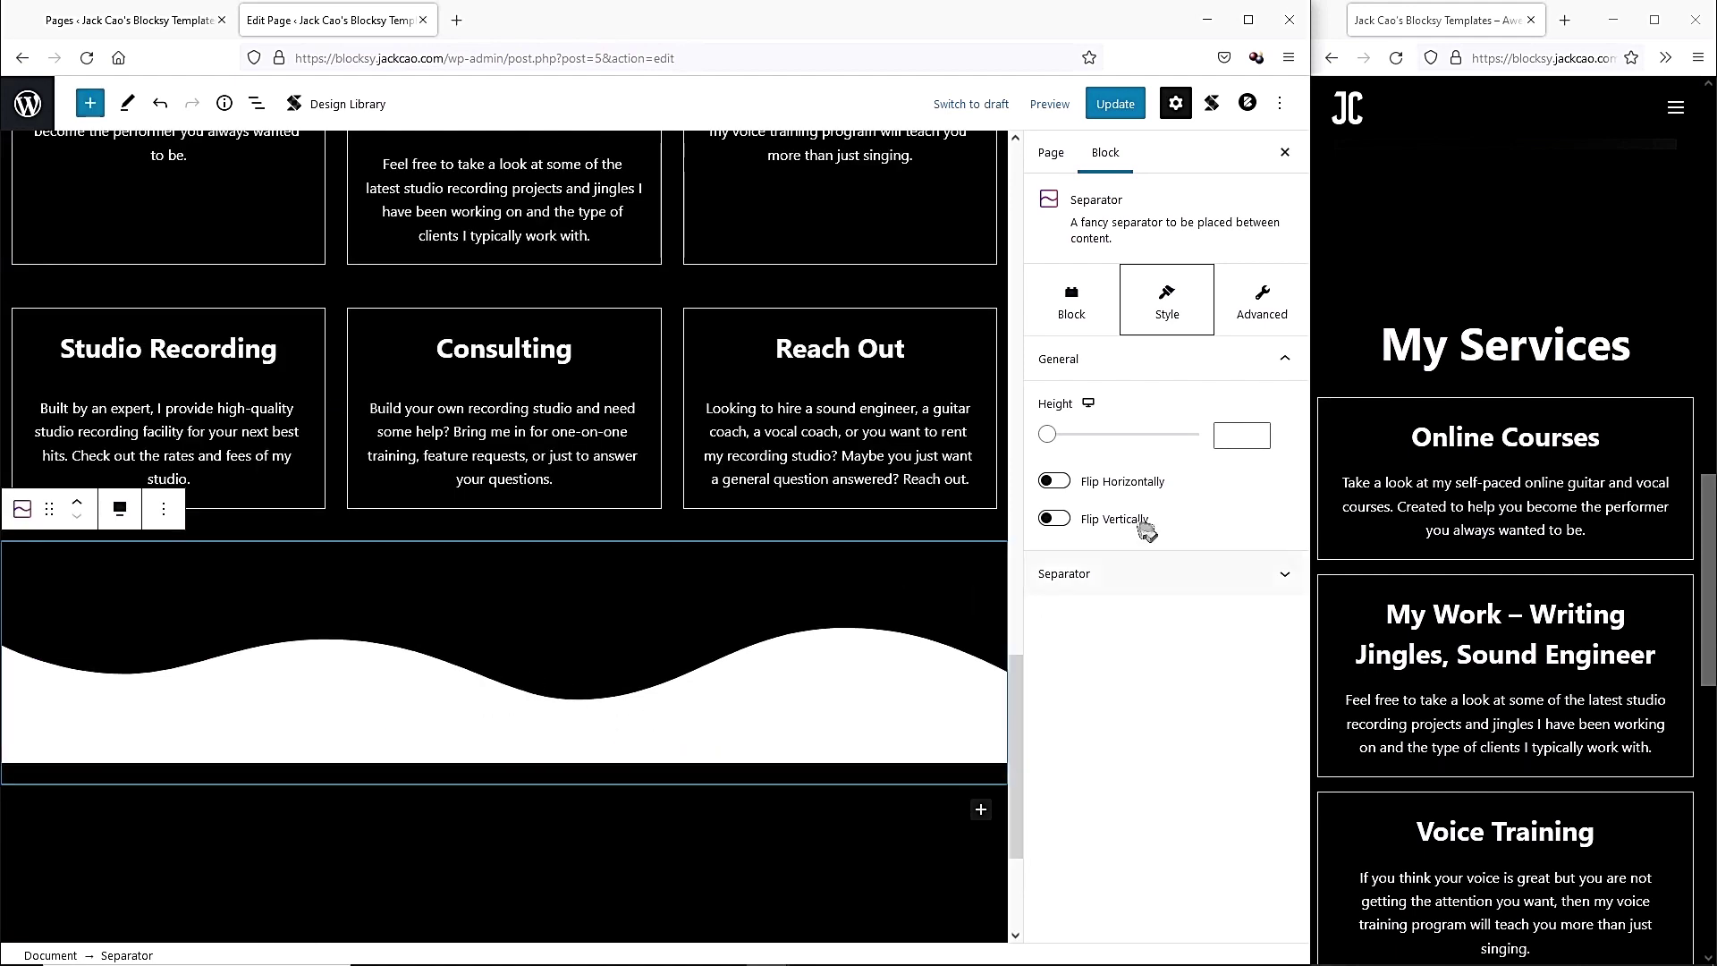
Set the separator design to Wave 1 after trying other shapes, and remove its bottom spacing.
click(1156, 576)
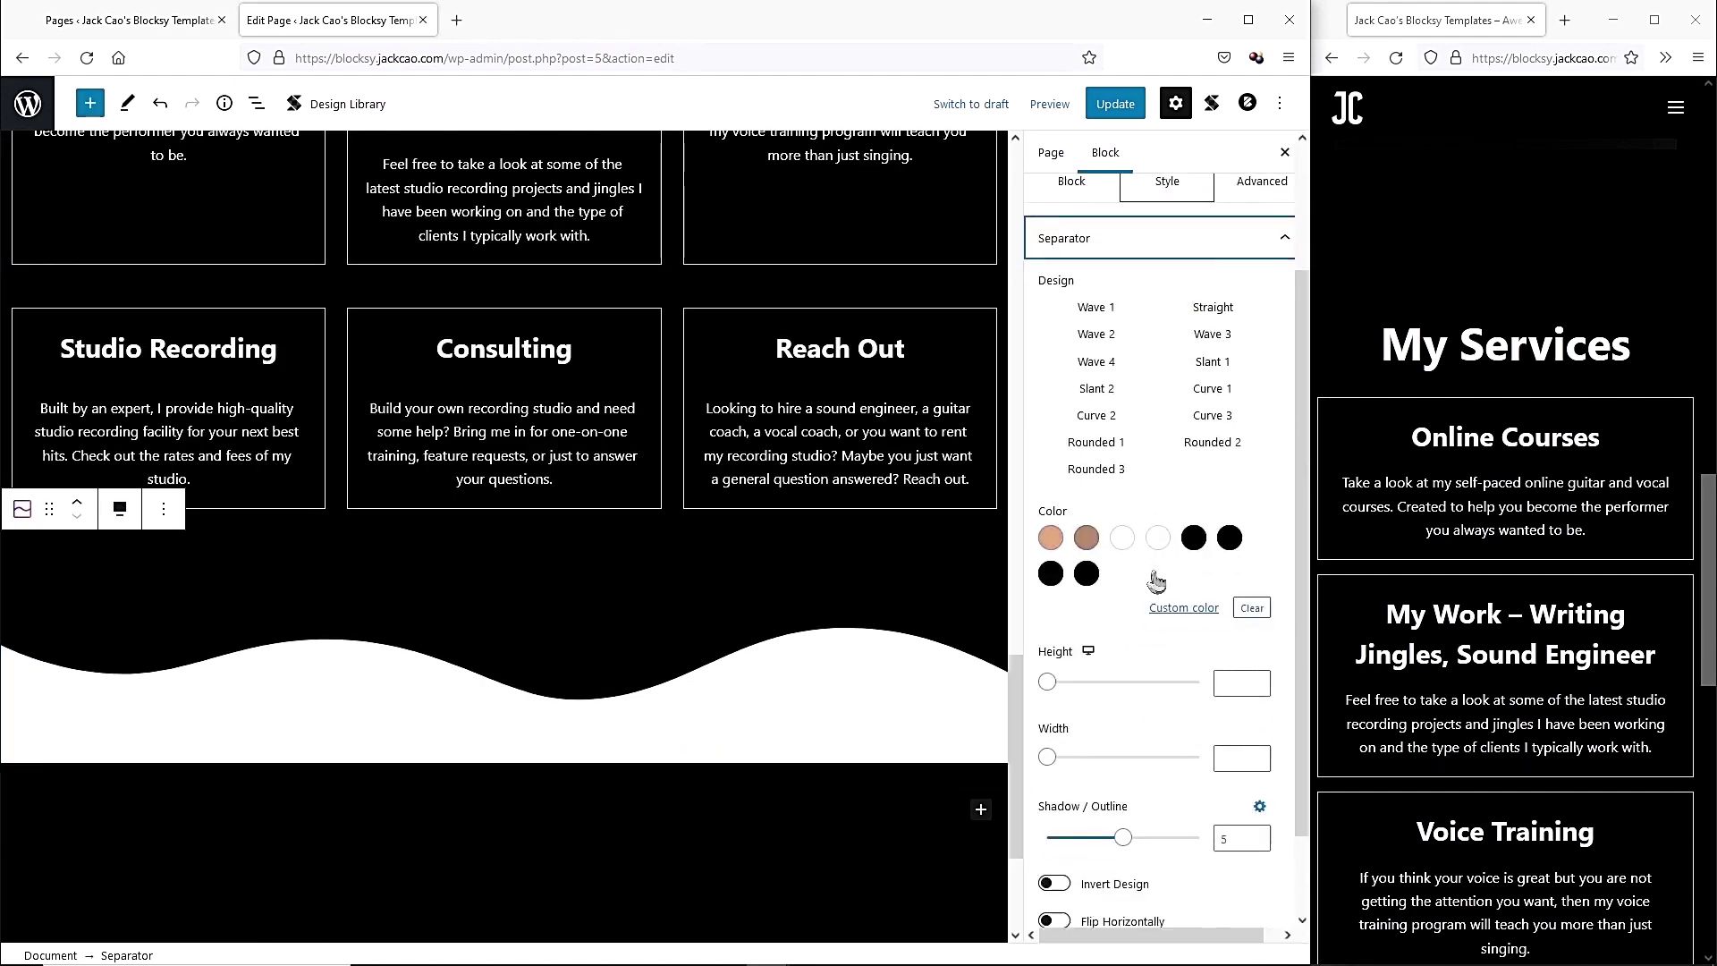
drag(1273, 417, 1274, 613)
scroll(1211, 483, up, 1)
click(1207, 488)
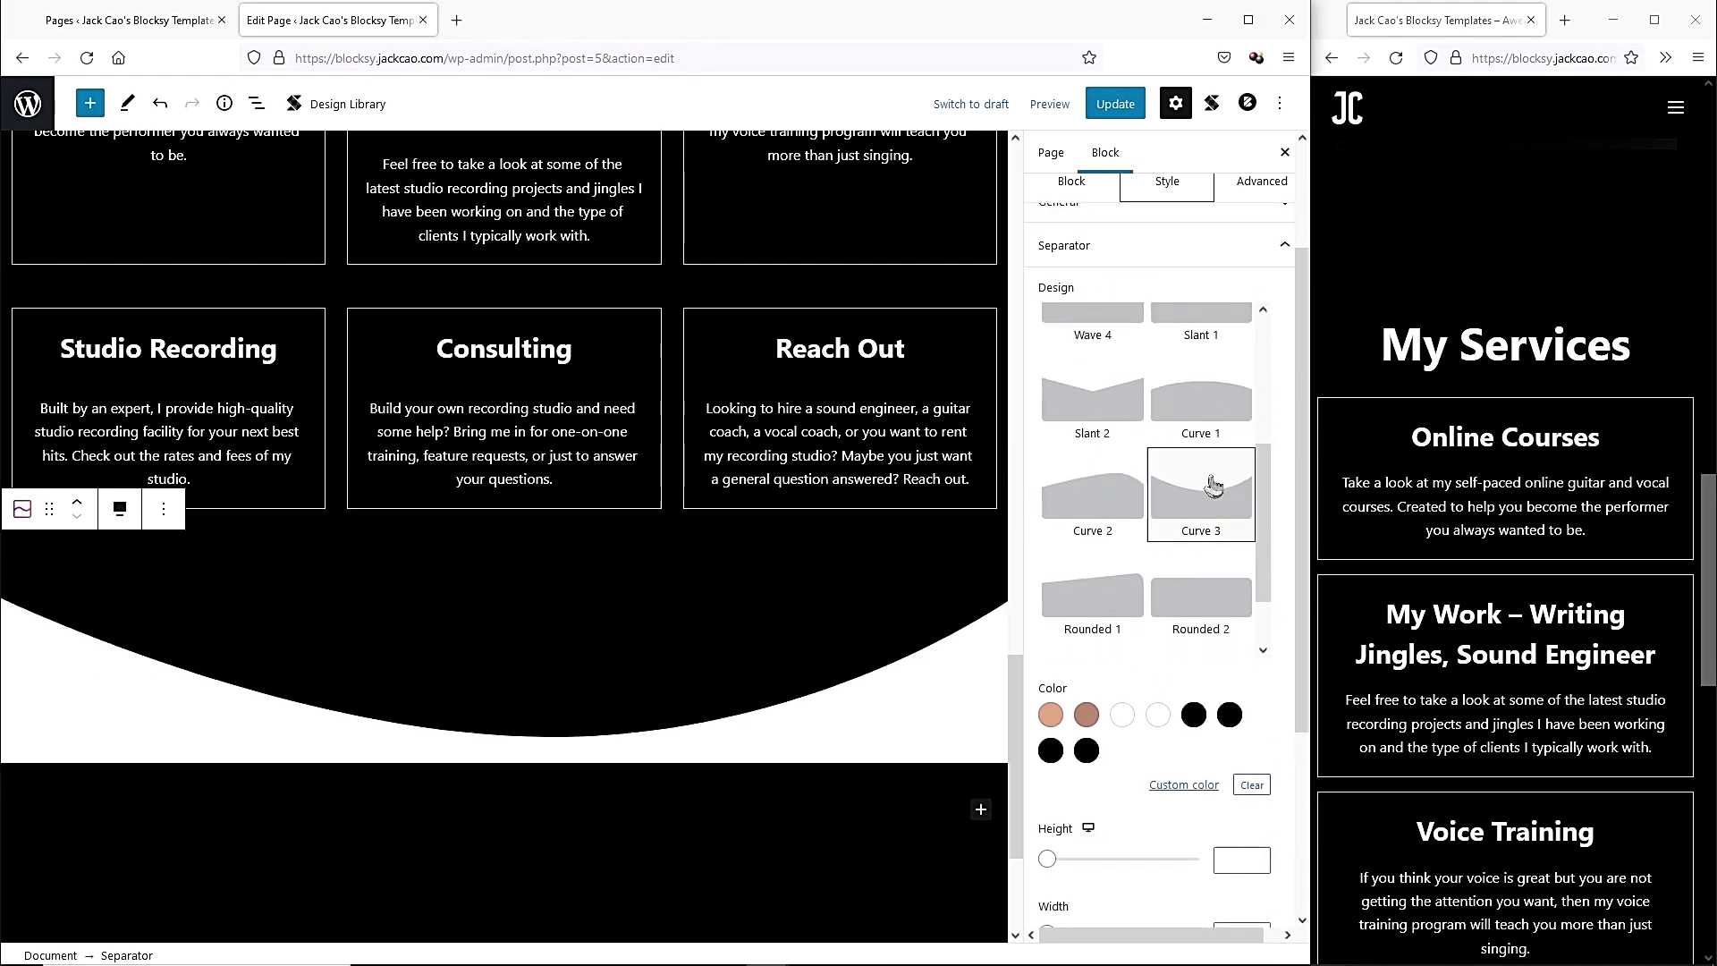
click(1124, 490)
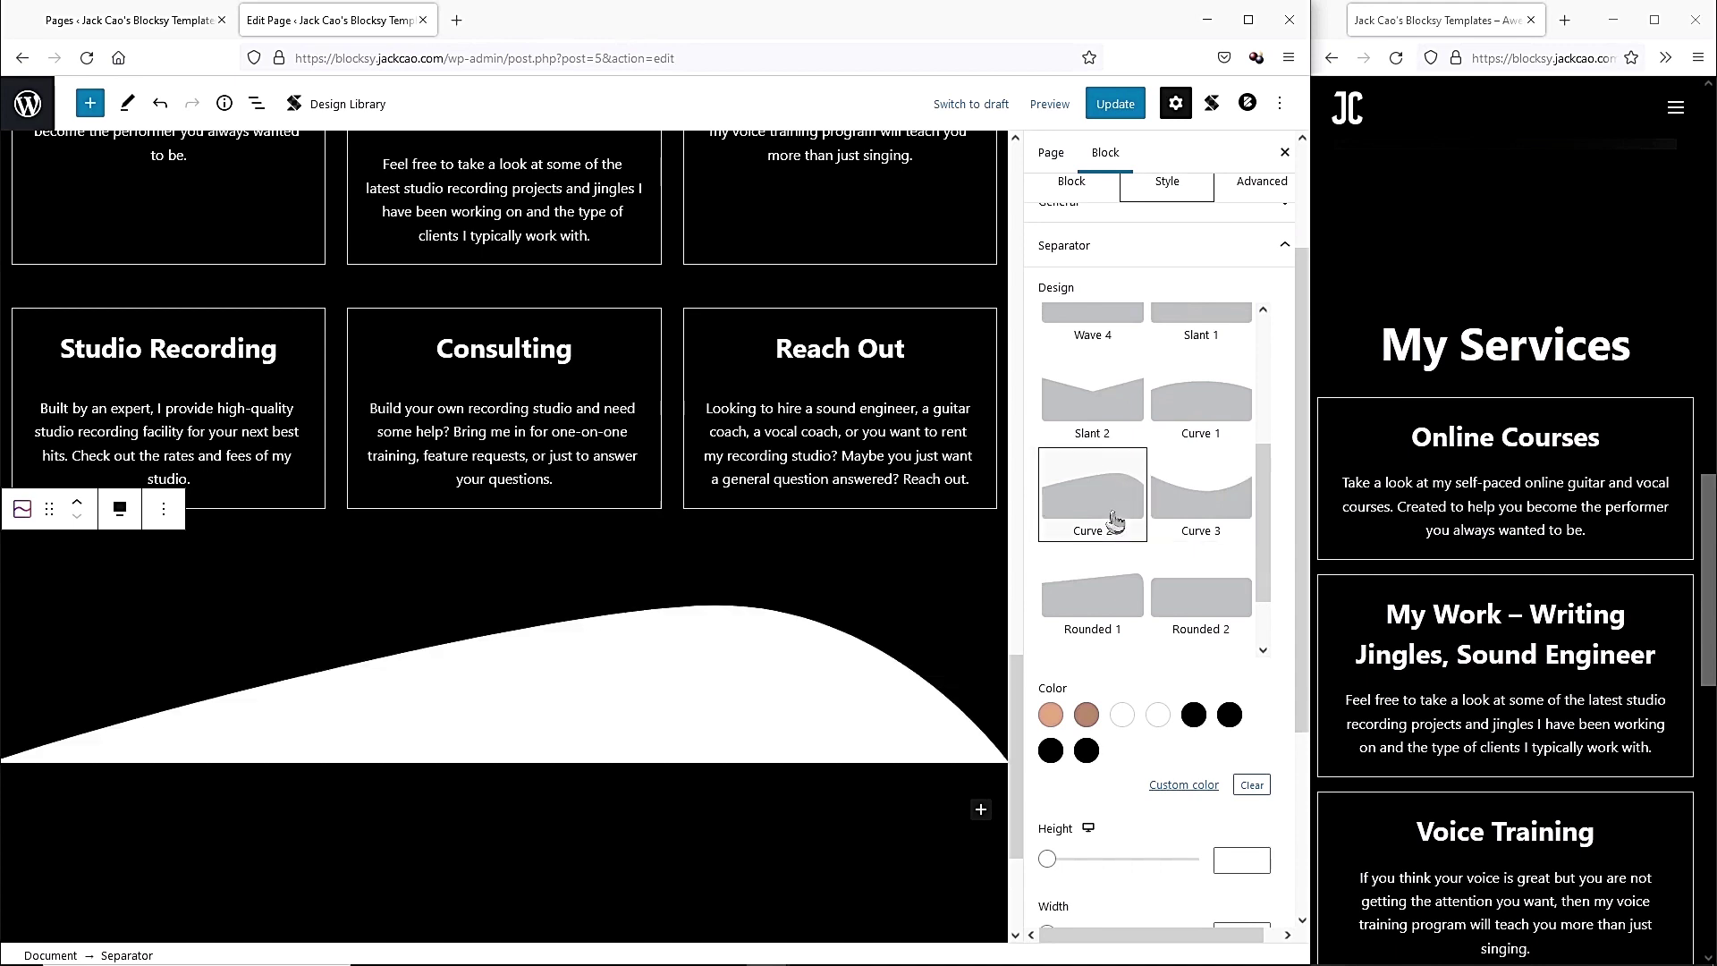
click(1095, 407)
scroll(1101, 447, up, 2)
click(1086, 484)
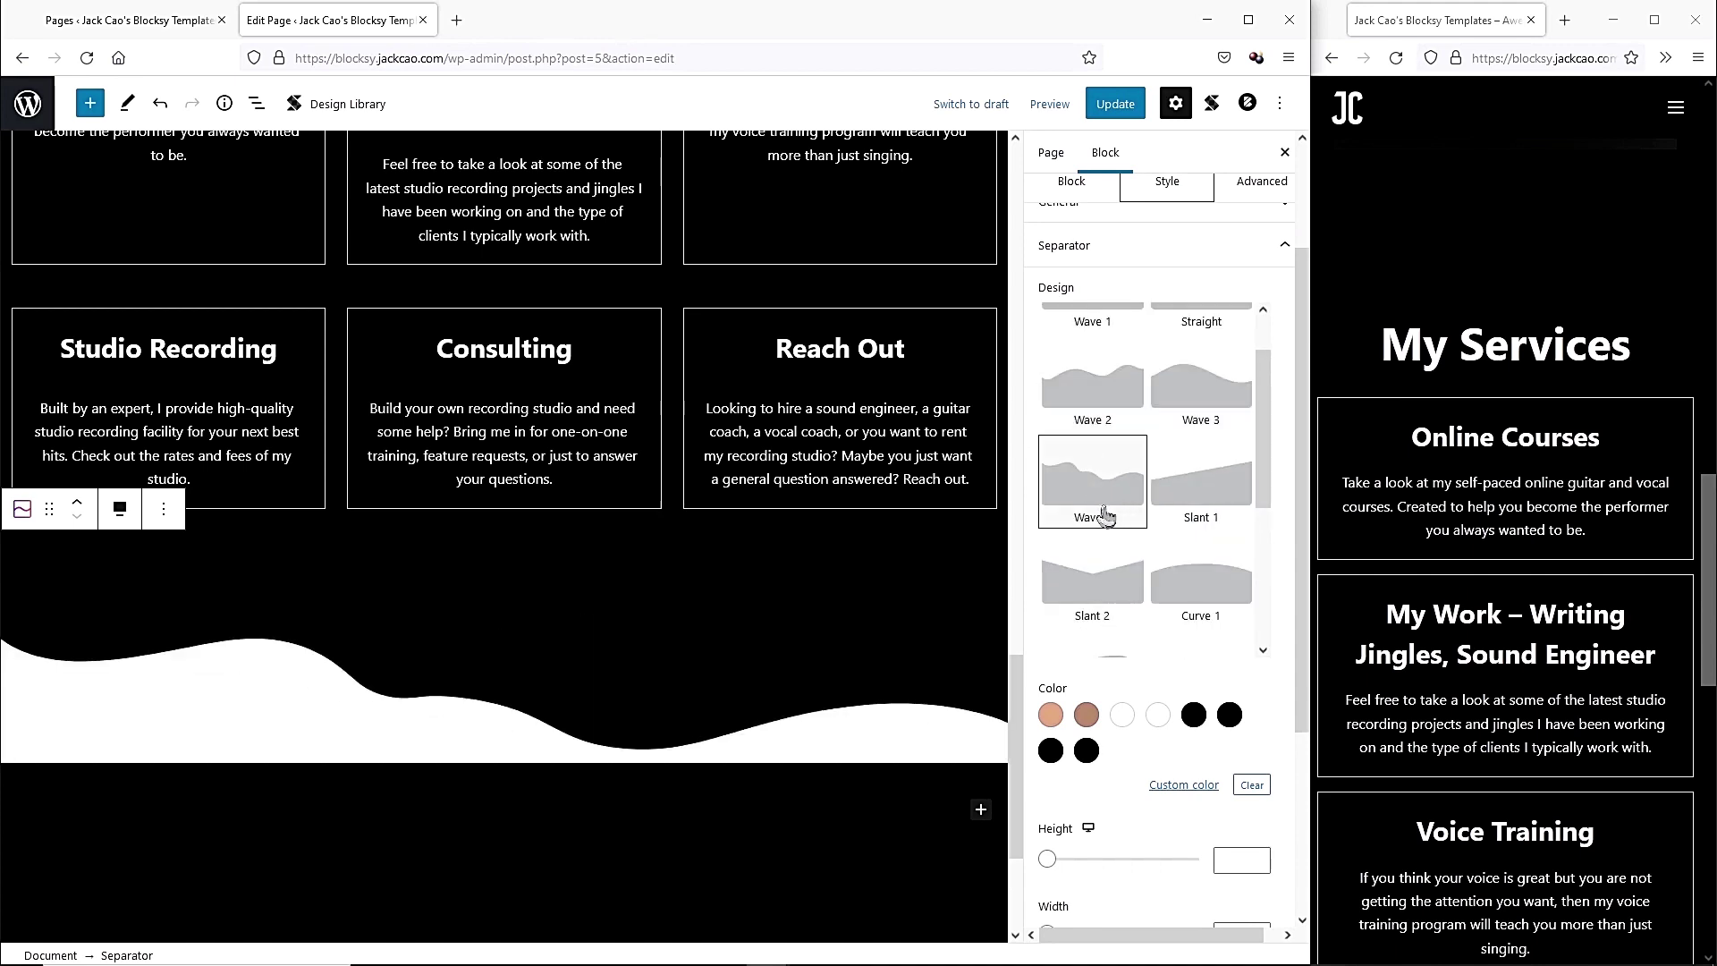
scroll(1098, 496, up, 1)
click(1082, 351)
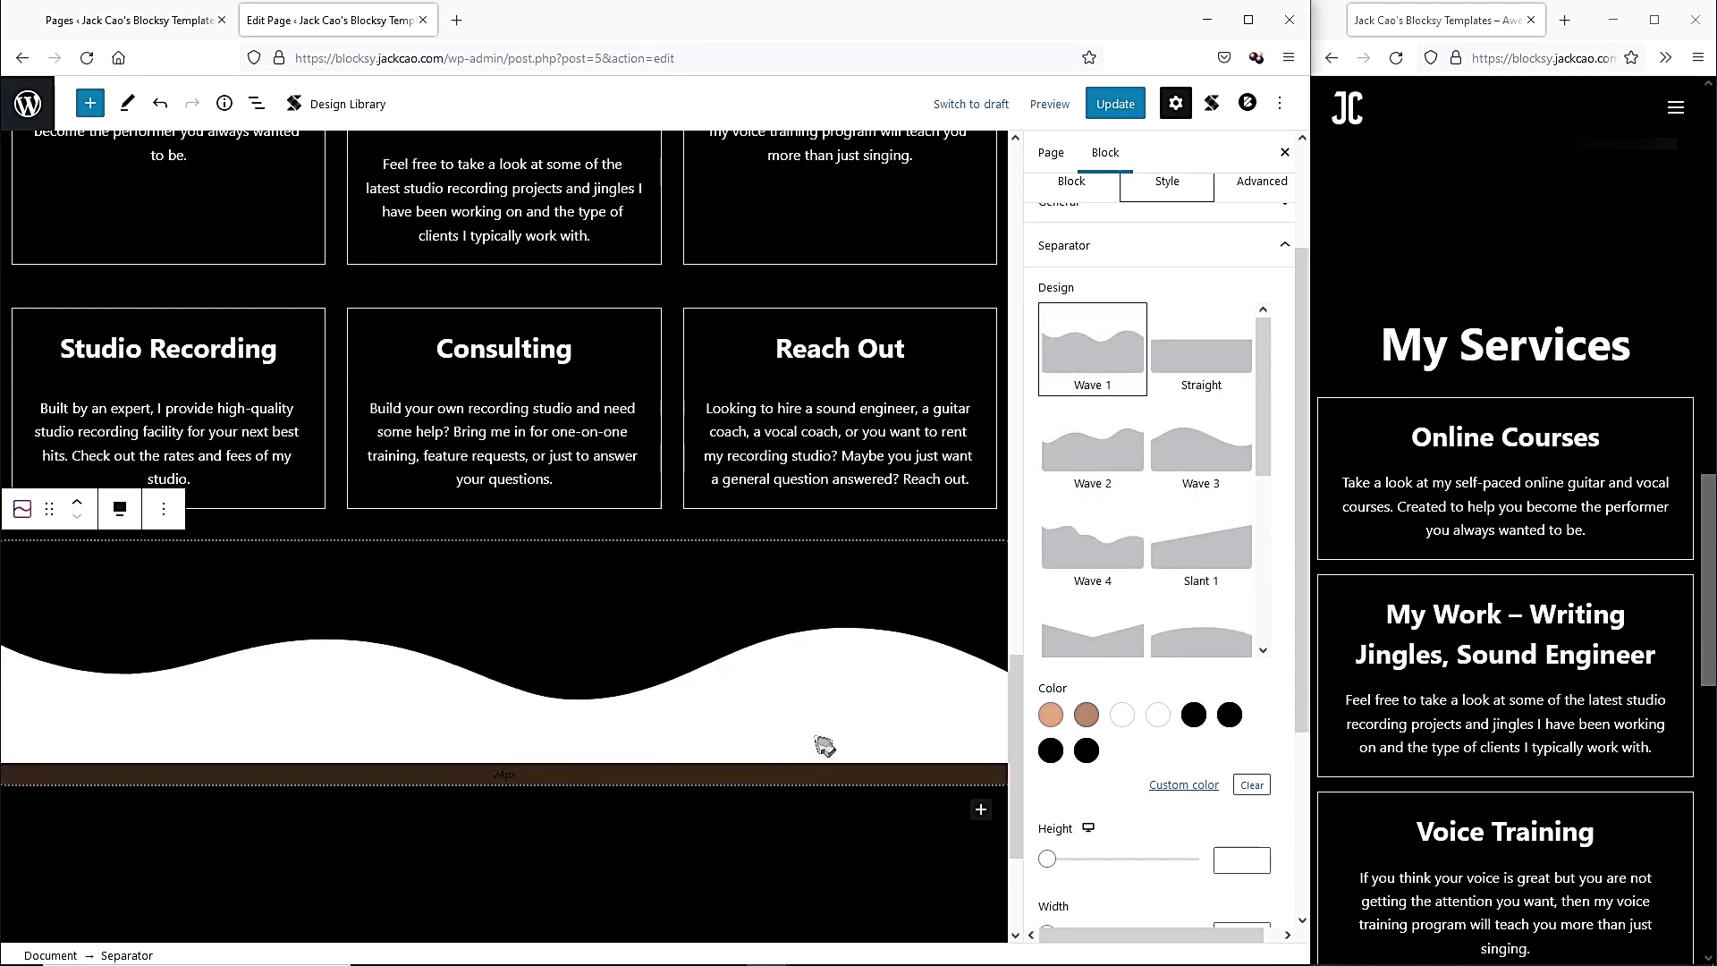
drag(524, 774, 534, 749)
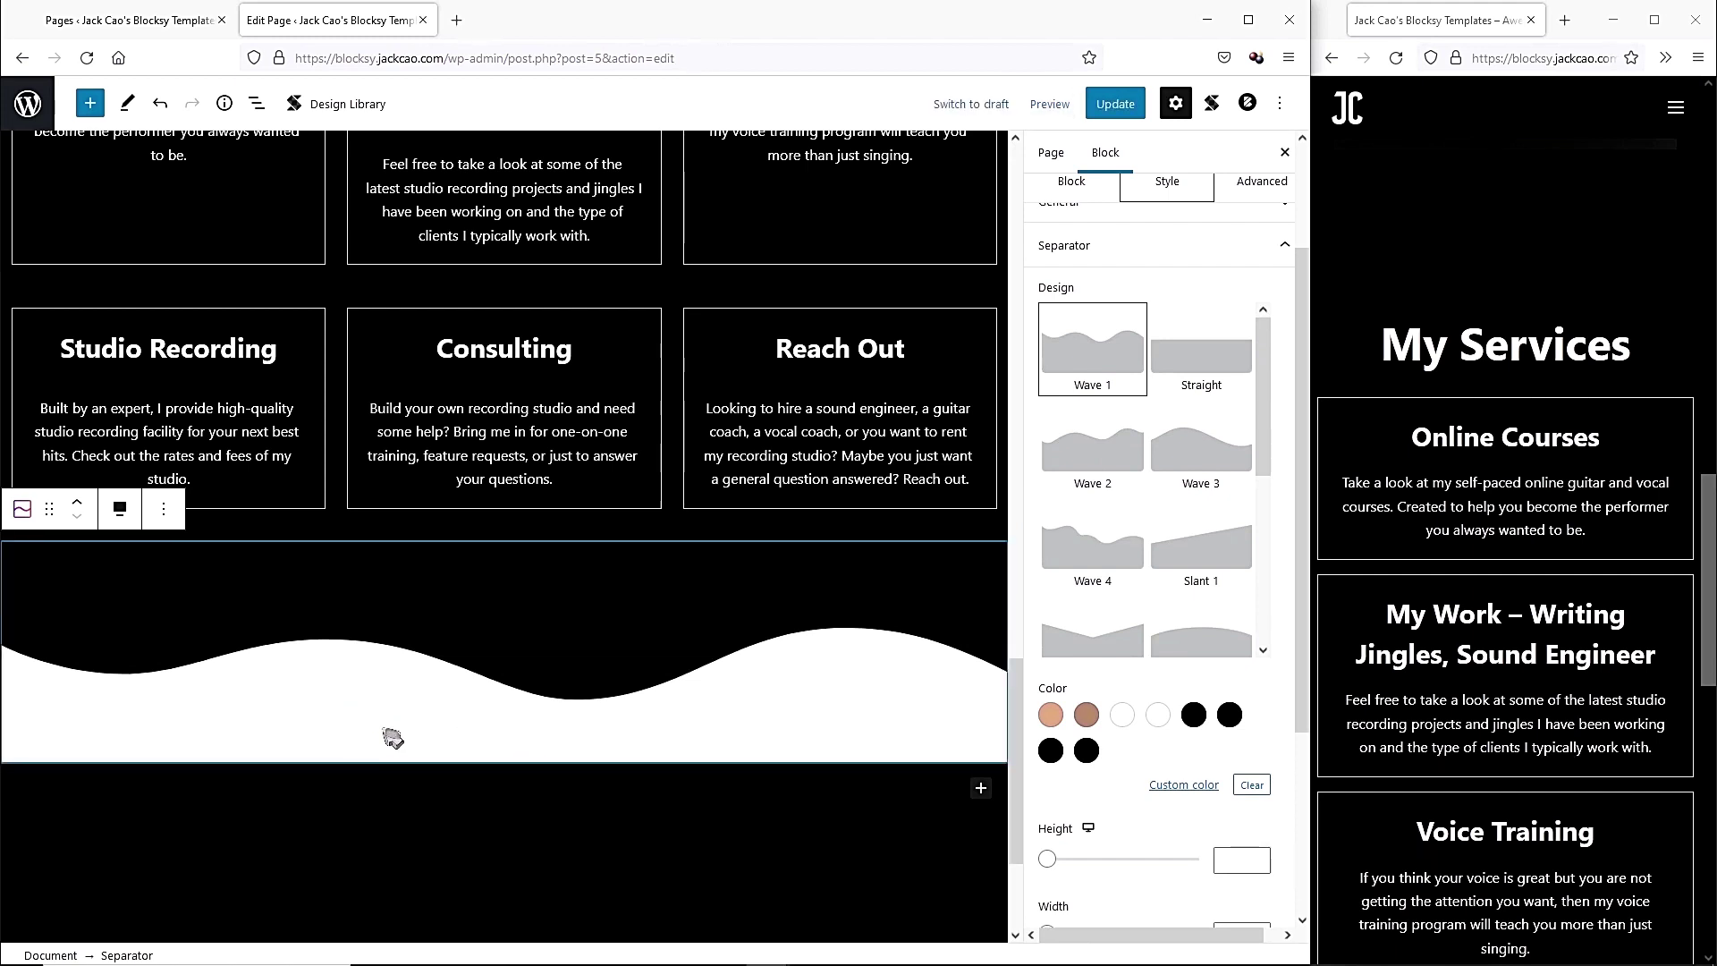
Insert Stackable's Elevate Image Gallery 1 design, with two image boxes, from the Design Library.
click(981, 788)
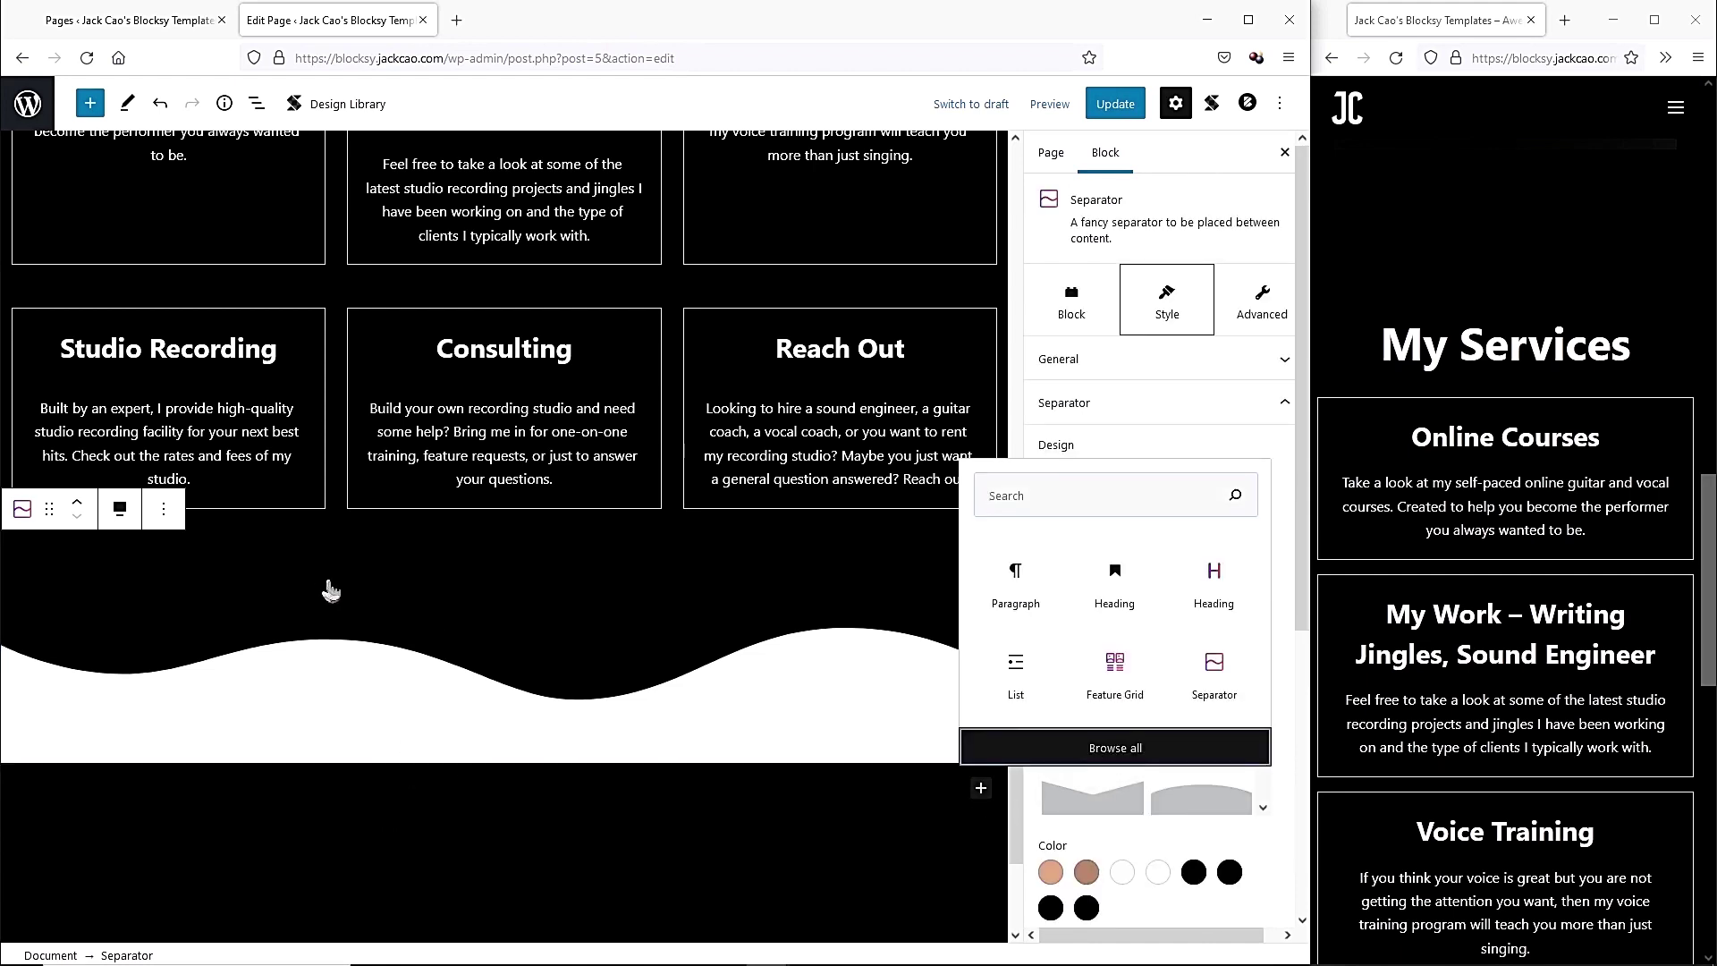
drag(307, 206, 291, 876)
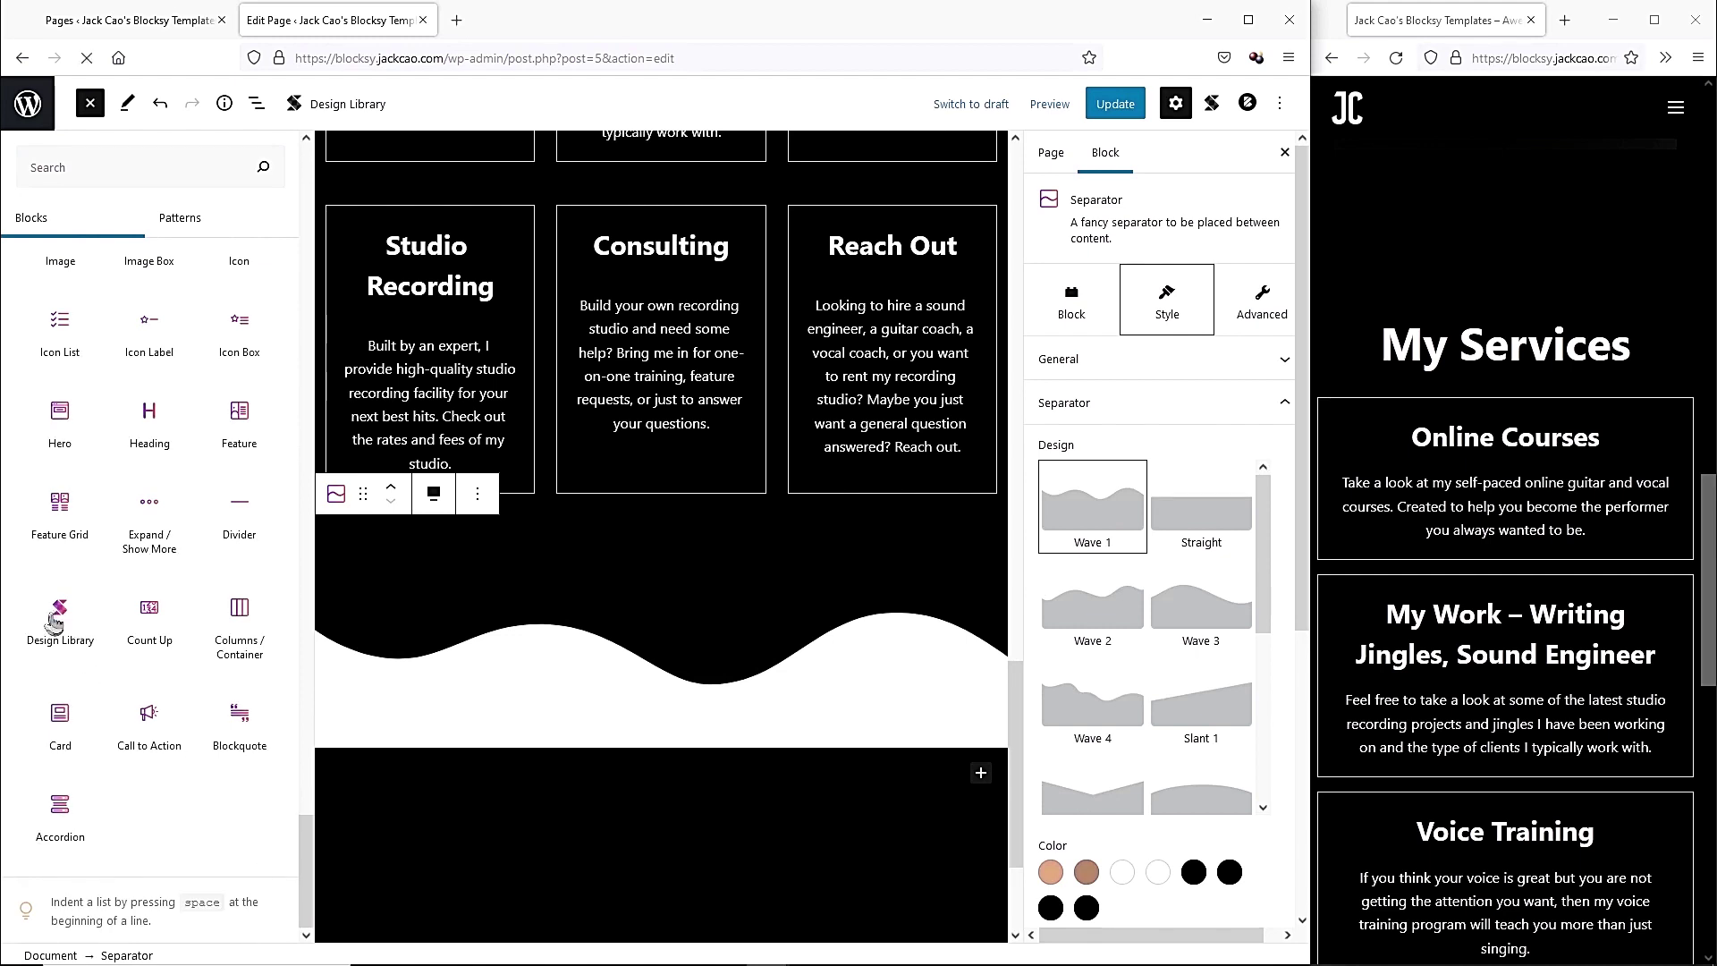
click(357, 112)
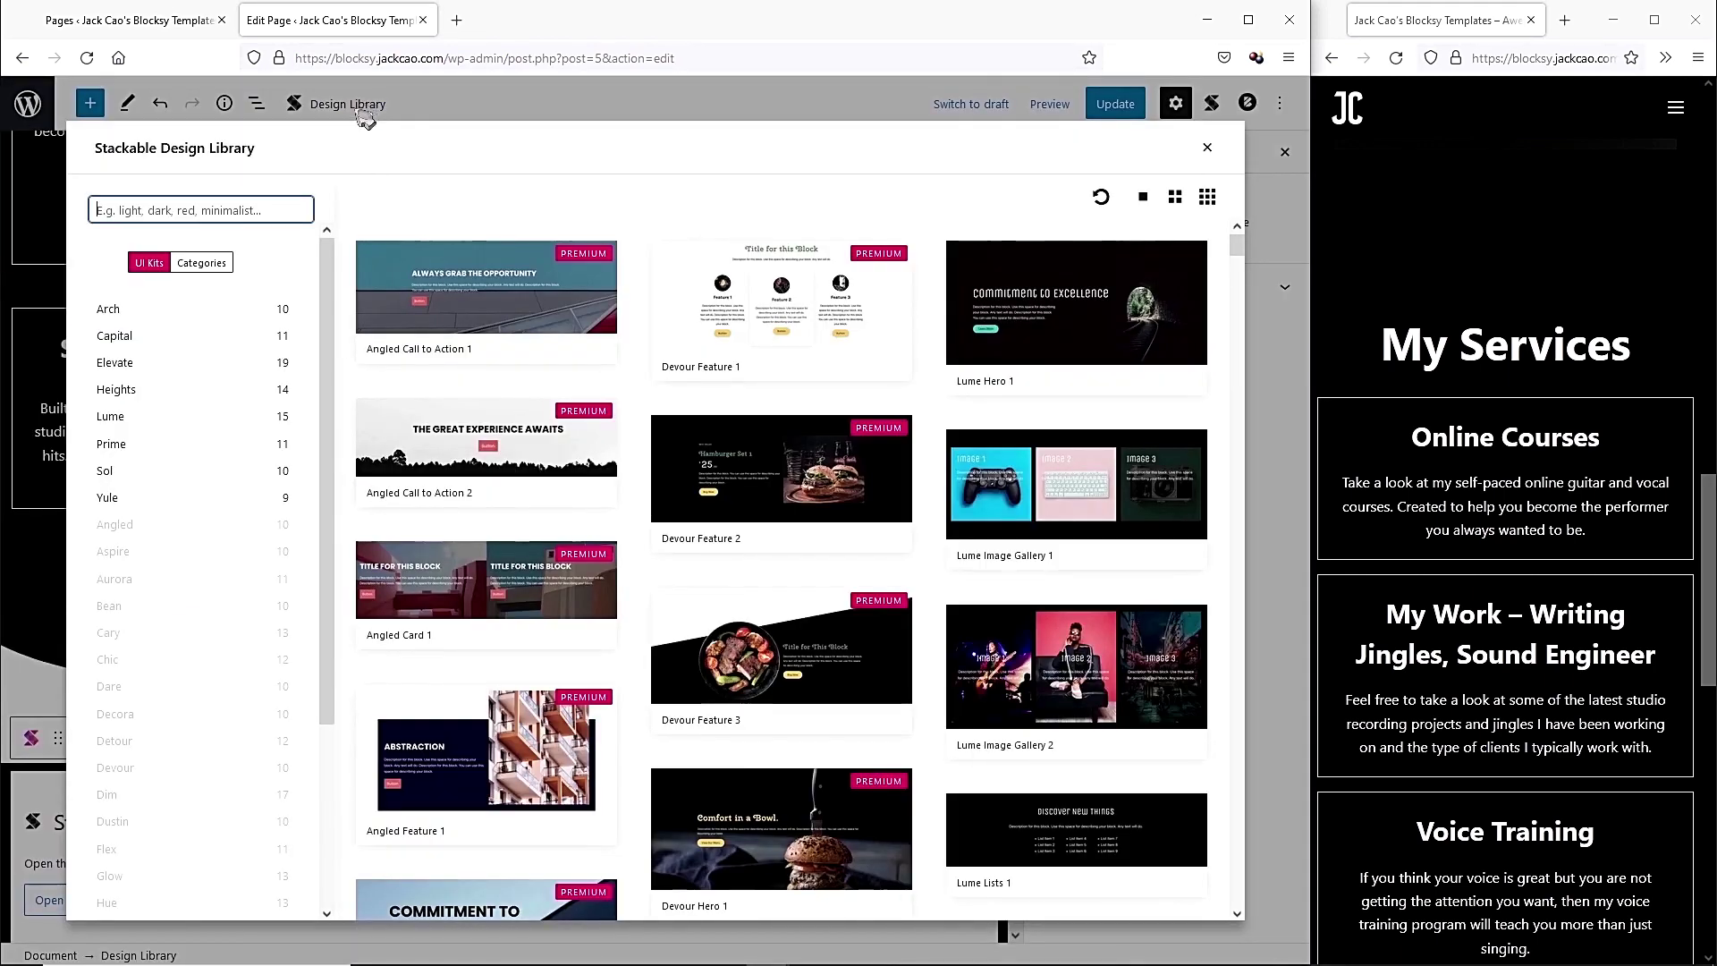
scroll(1010, 427, down, 10)
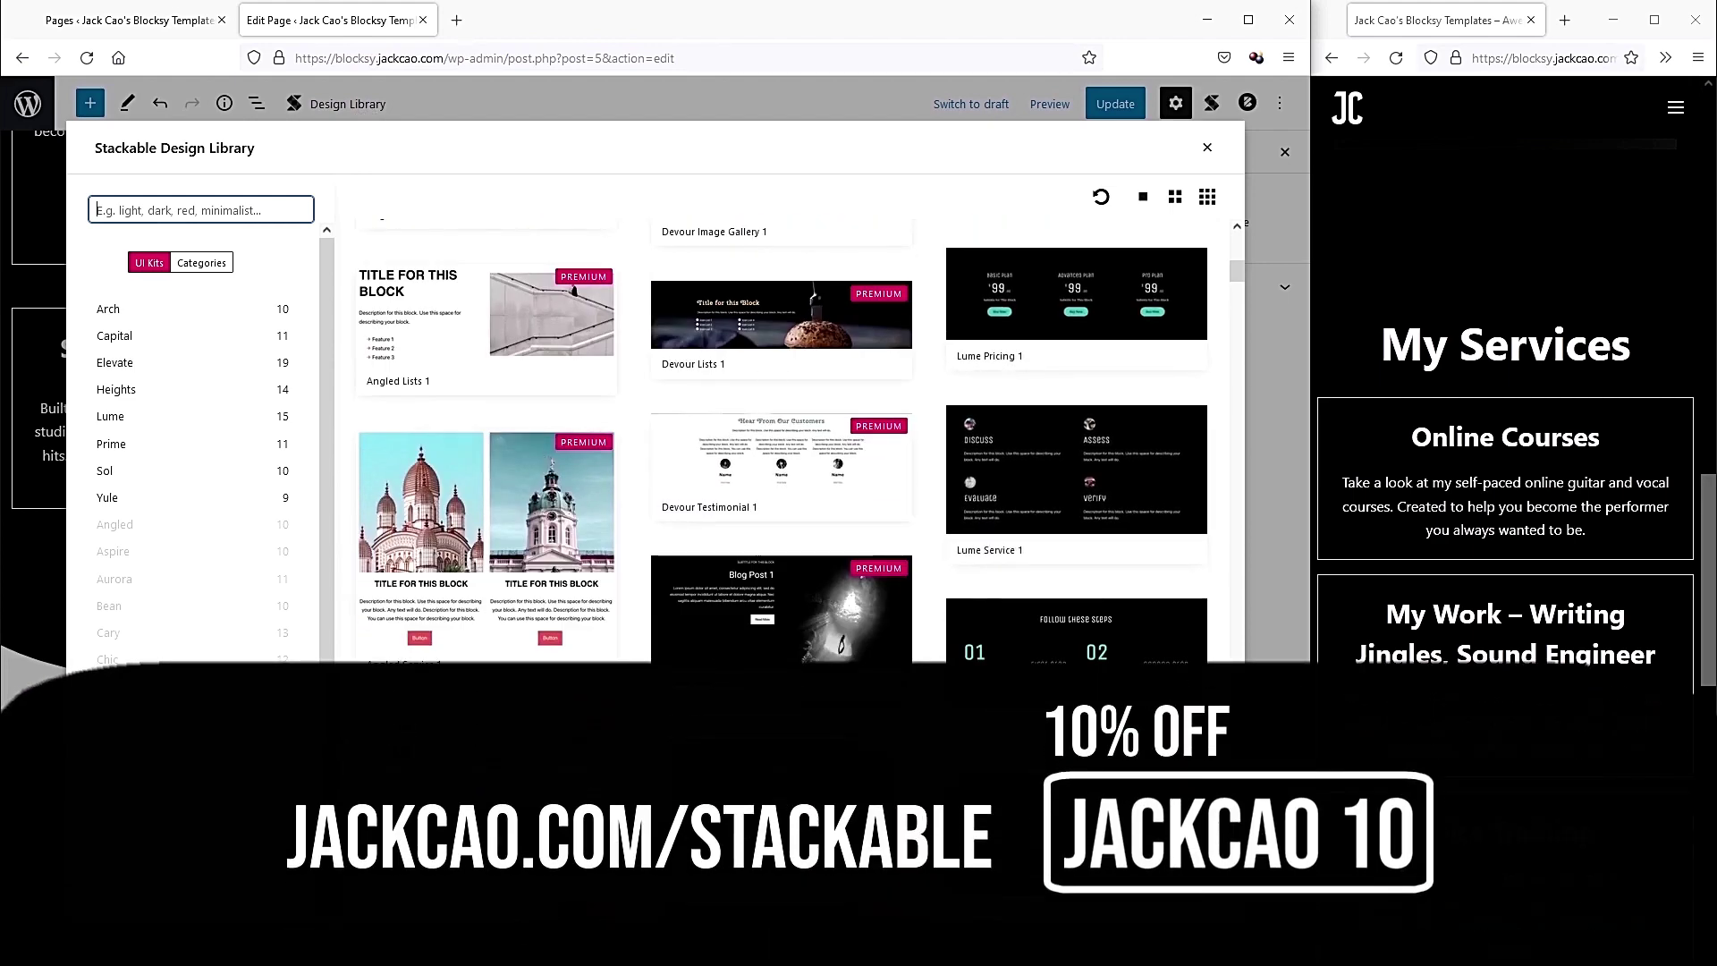
scroll(1034, 730, down, 2)
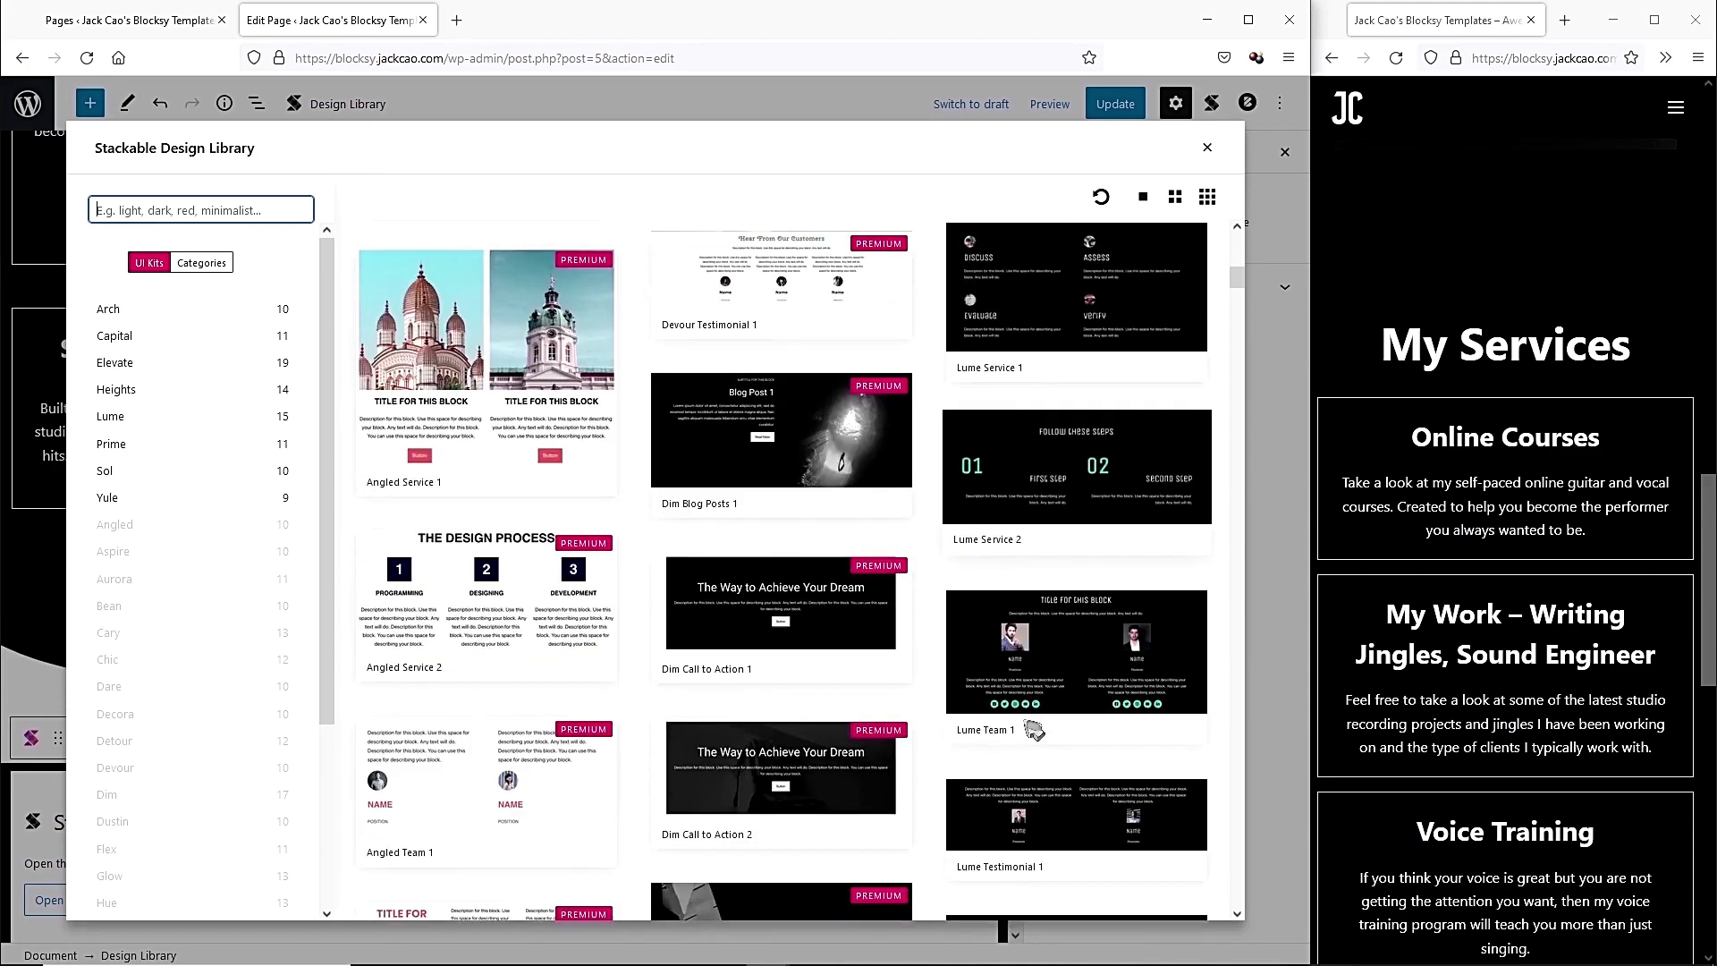
scroll(1034, 731, down, 6)
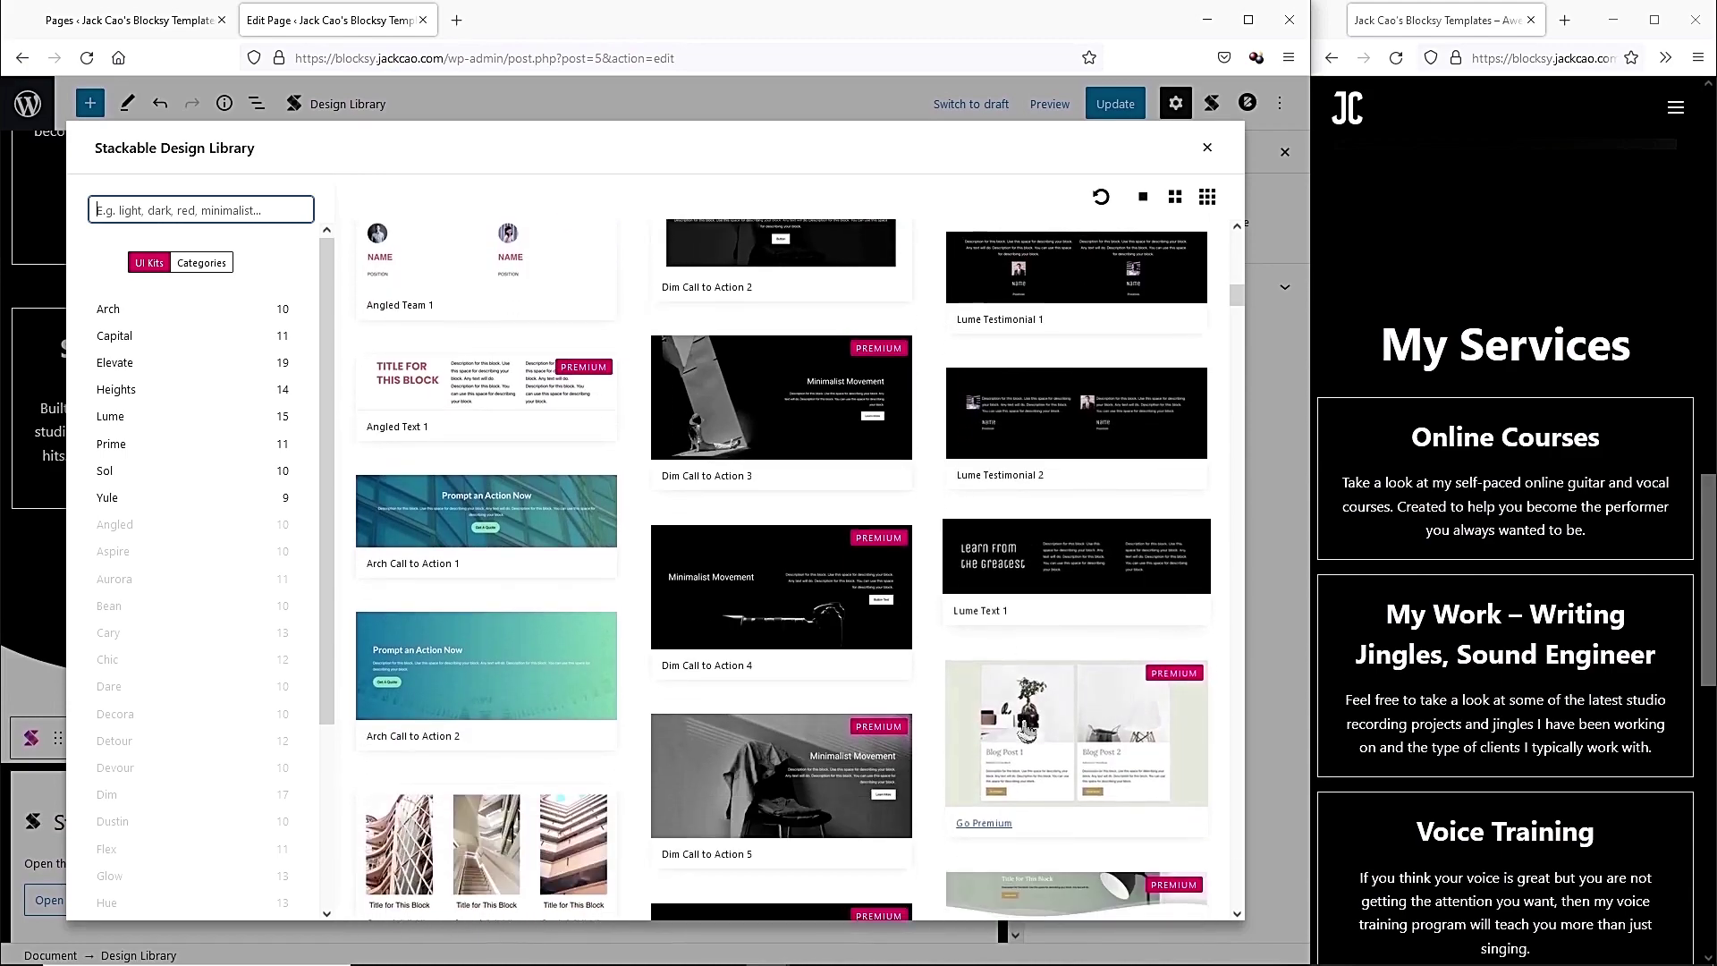
scroll(1026, 730, down, 10)
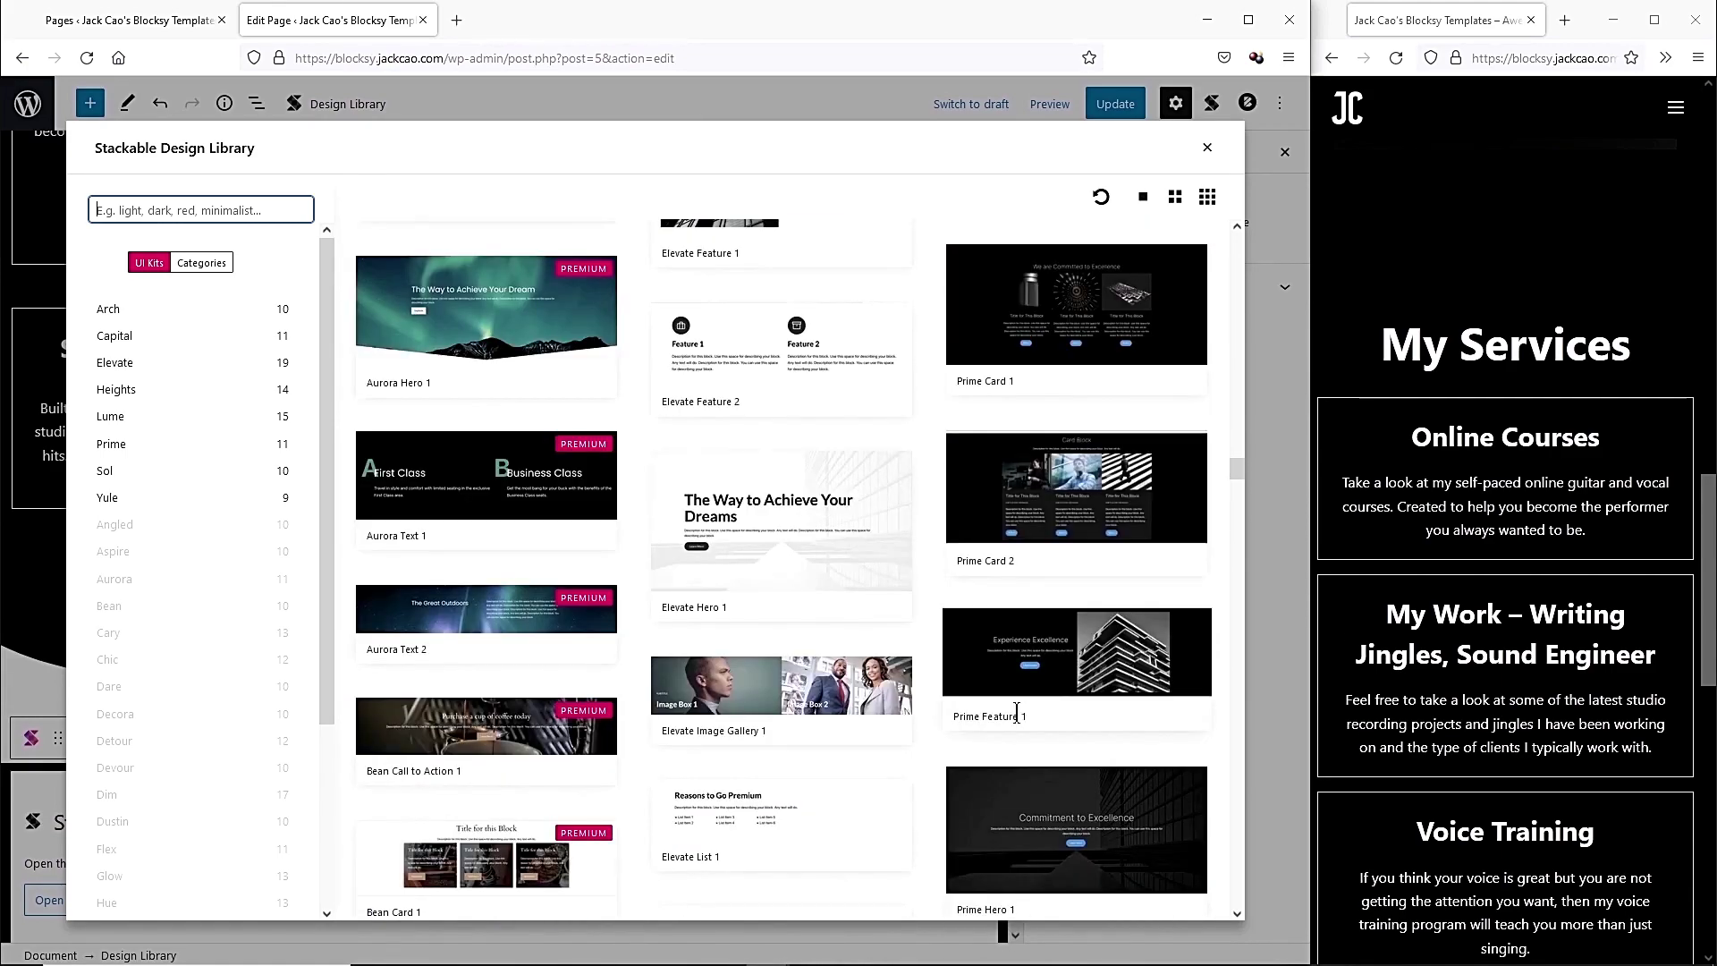
click(751, 706)
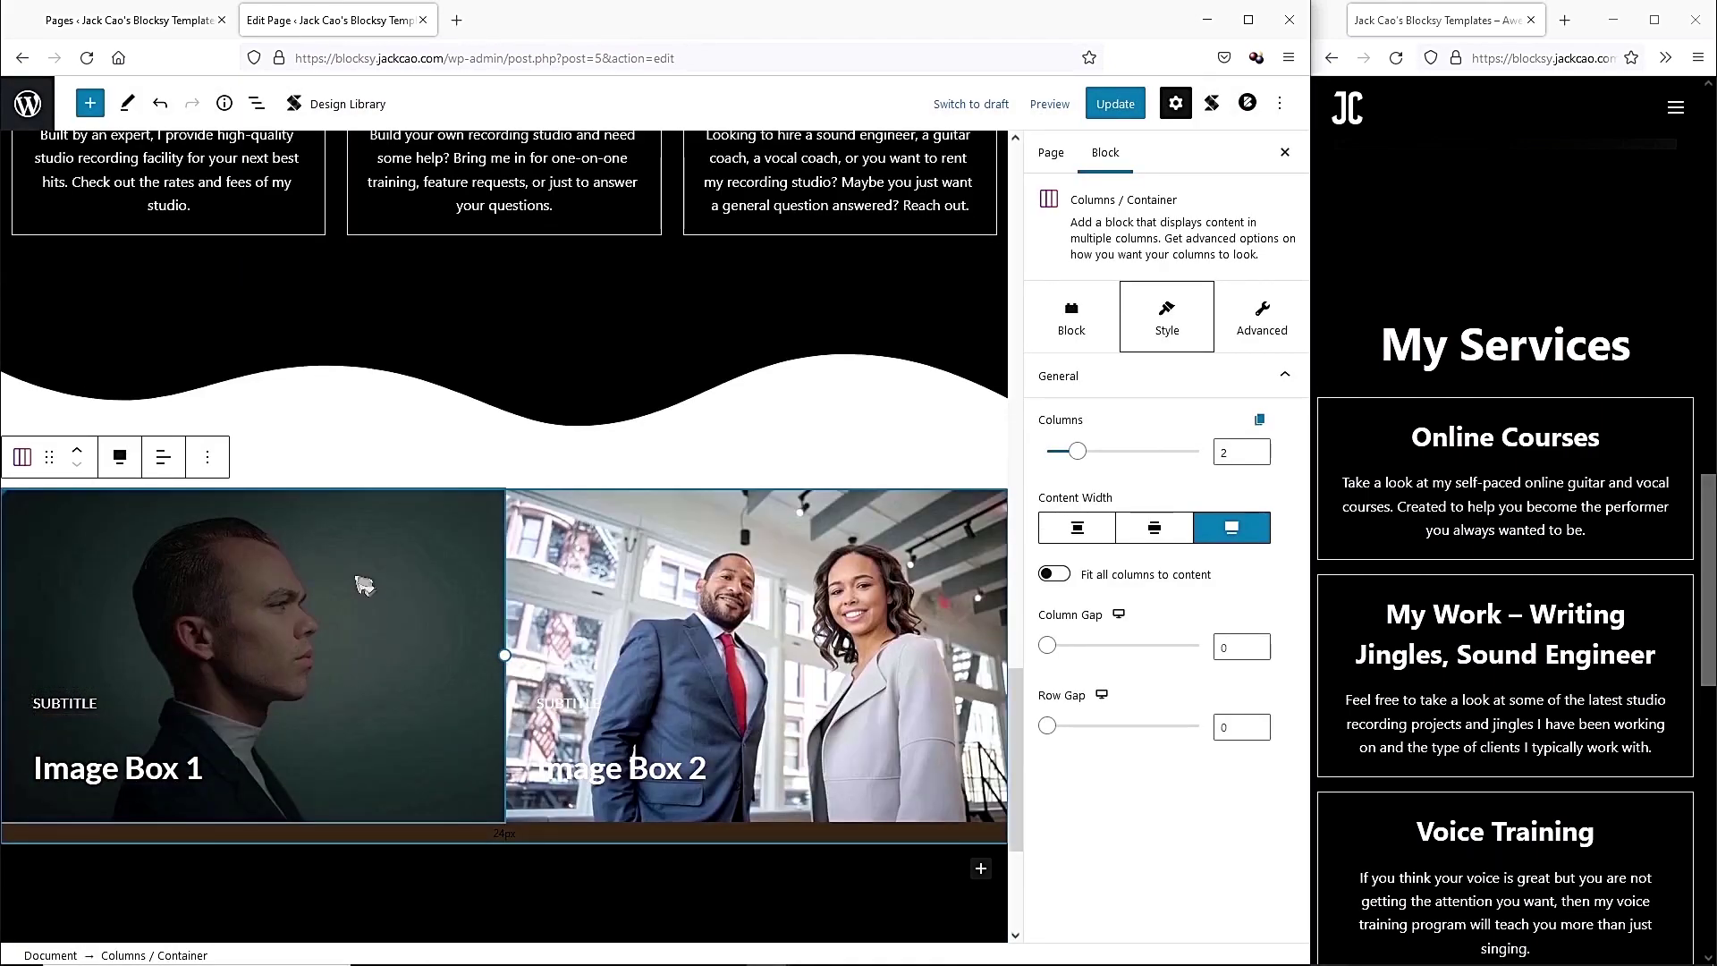
Give the first image box an uploaded Shanice & Band background photo and a new subtitle.
click(364, 577)
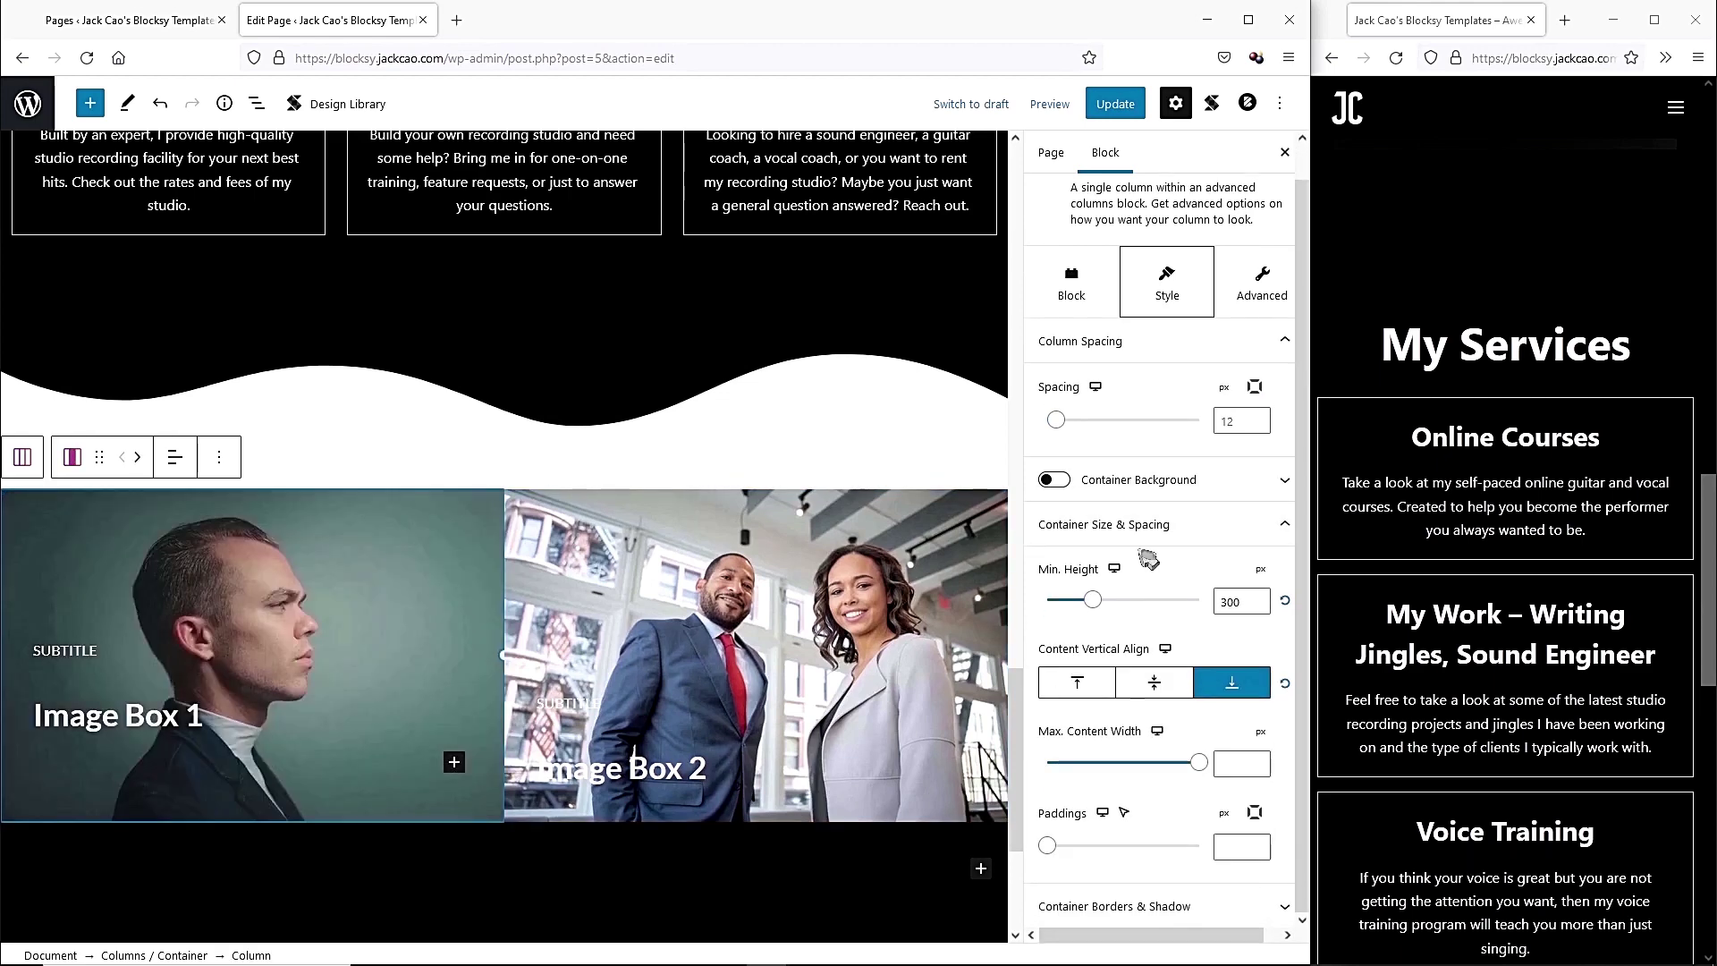
click(1090, 309)
click(1160, 420)
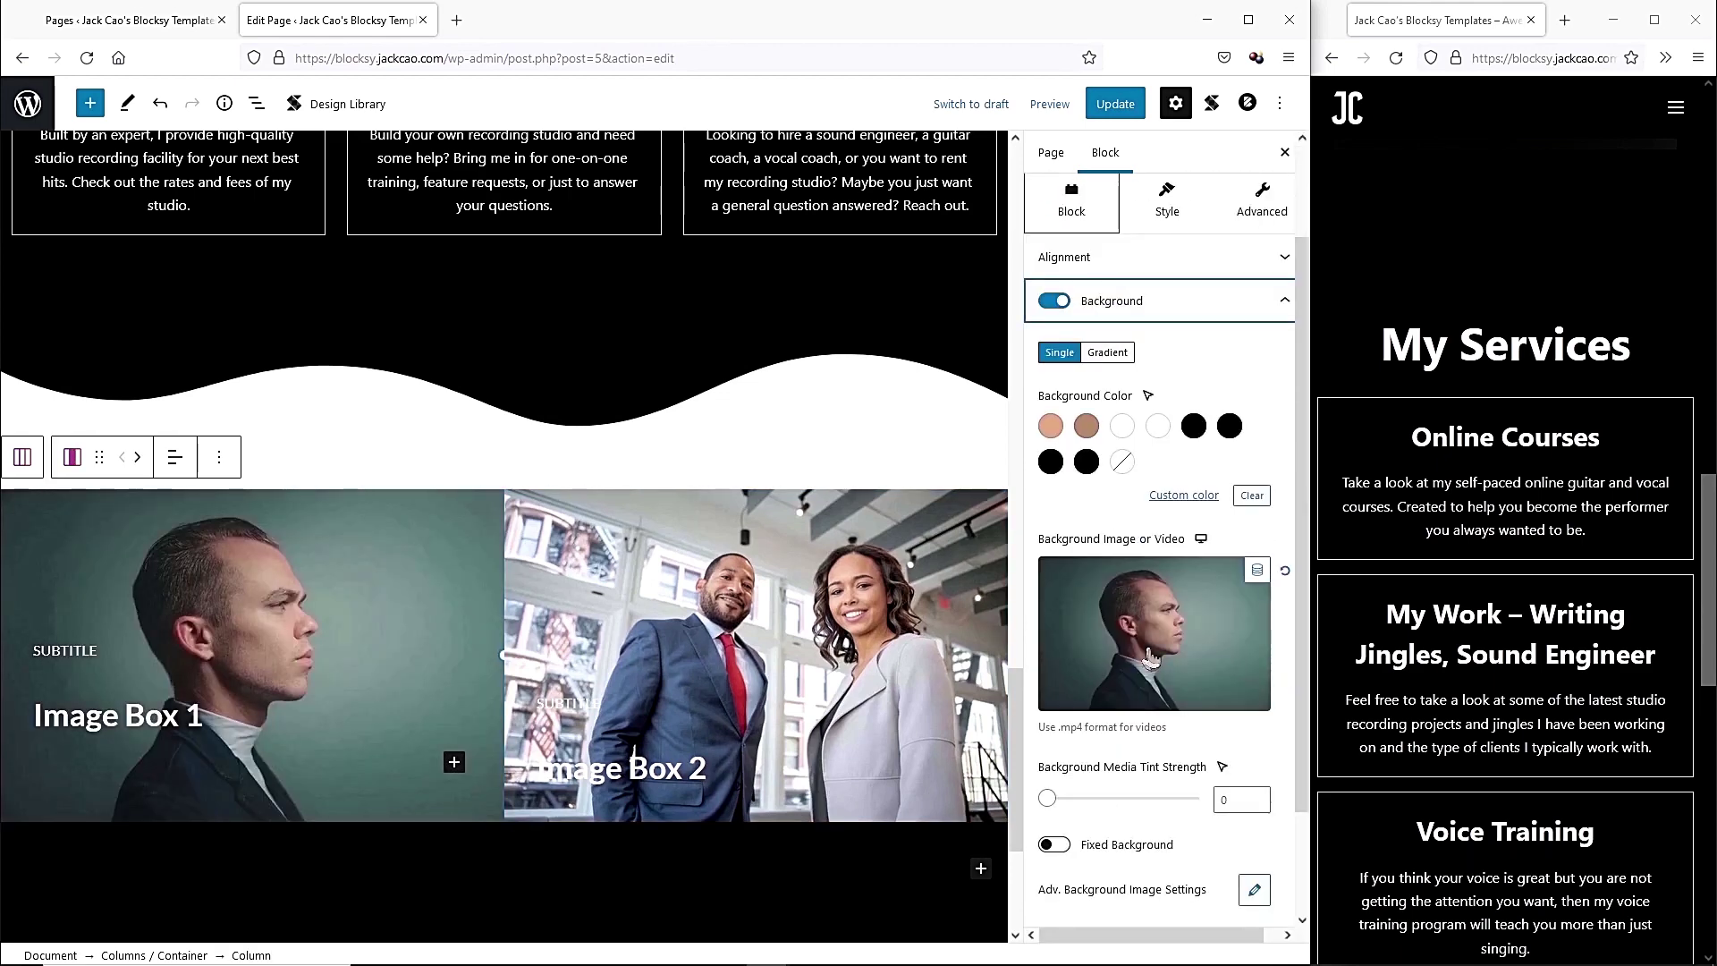
click(1115, 610)
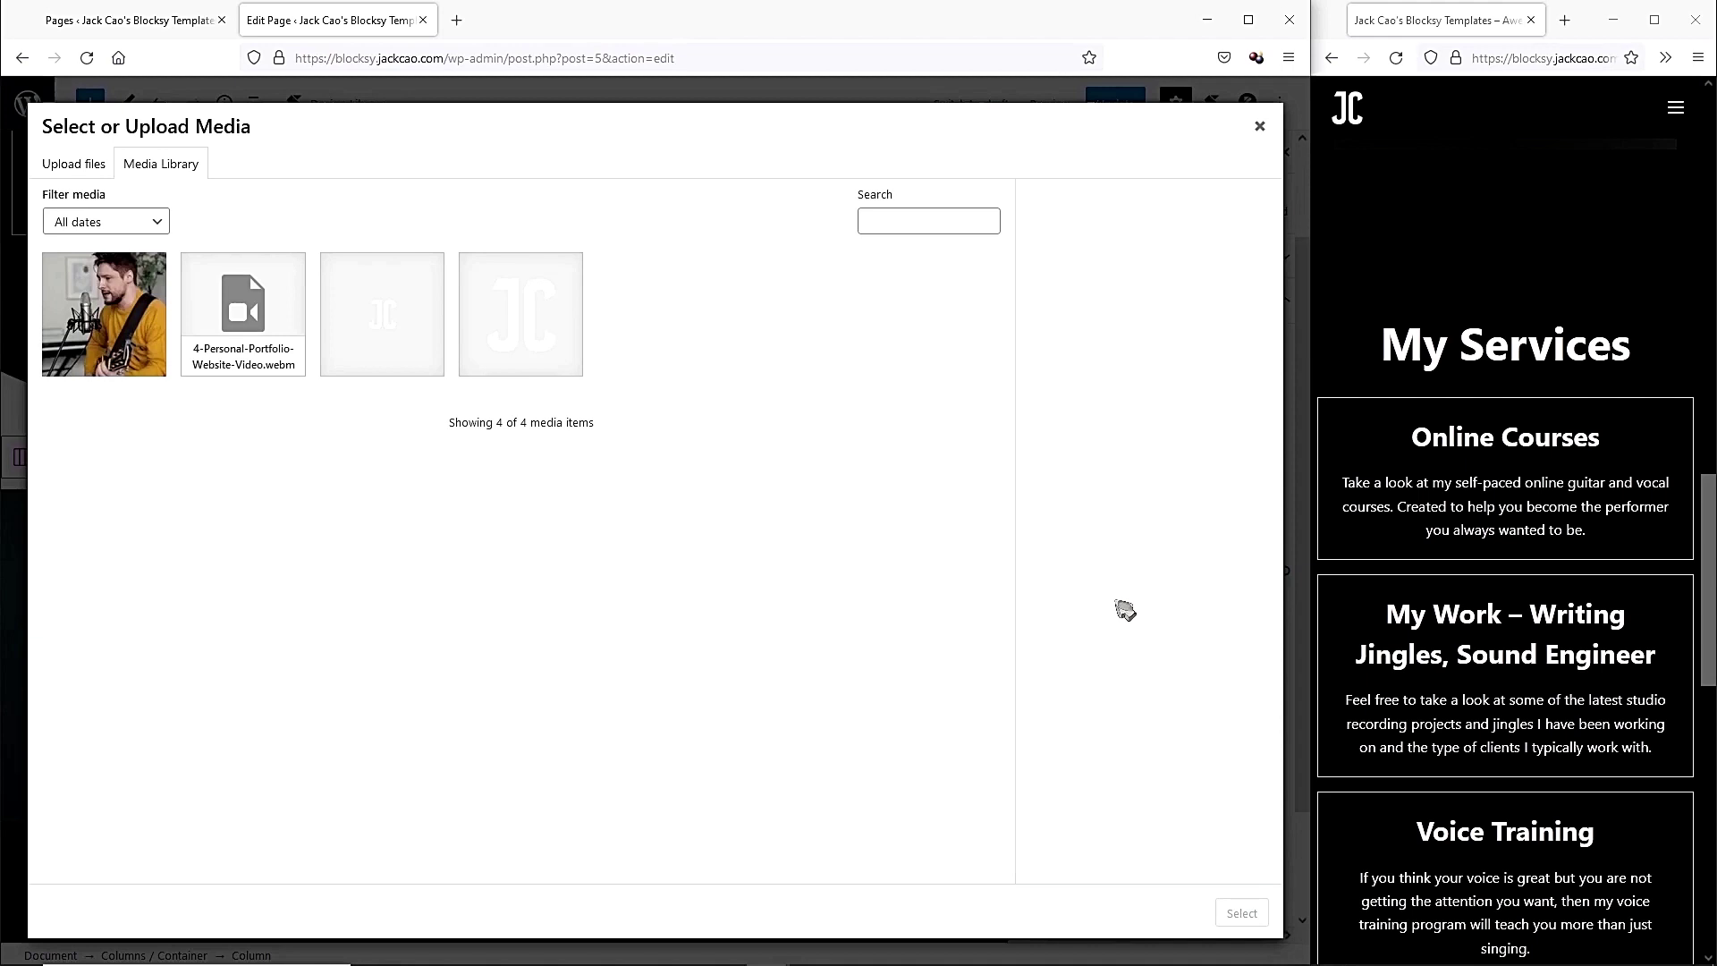
click(89, 166)
click(656, 488)
click(688, 161)
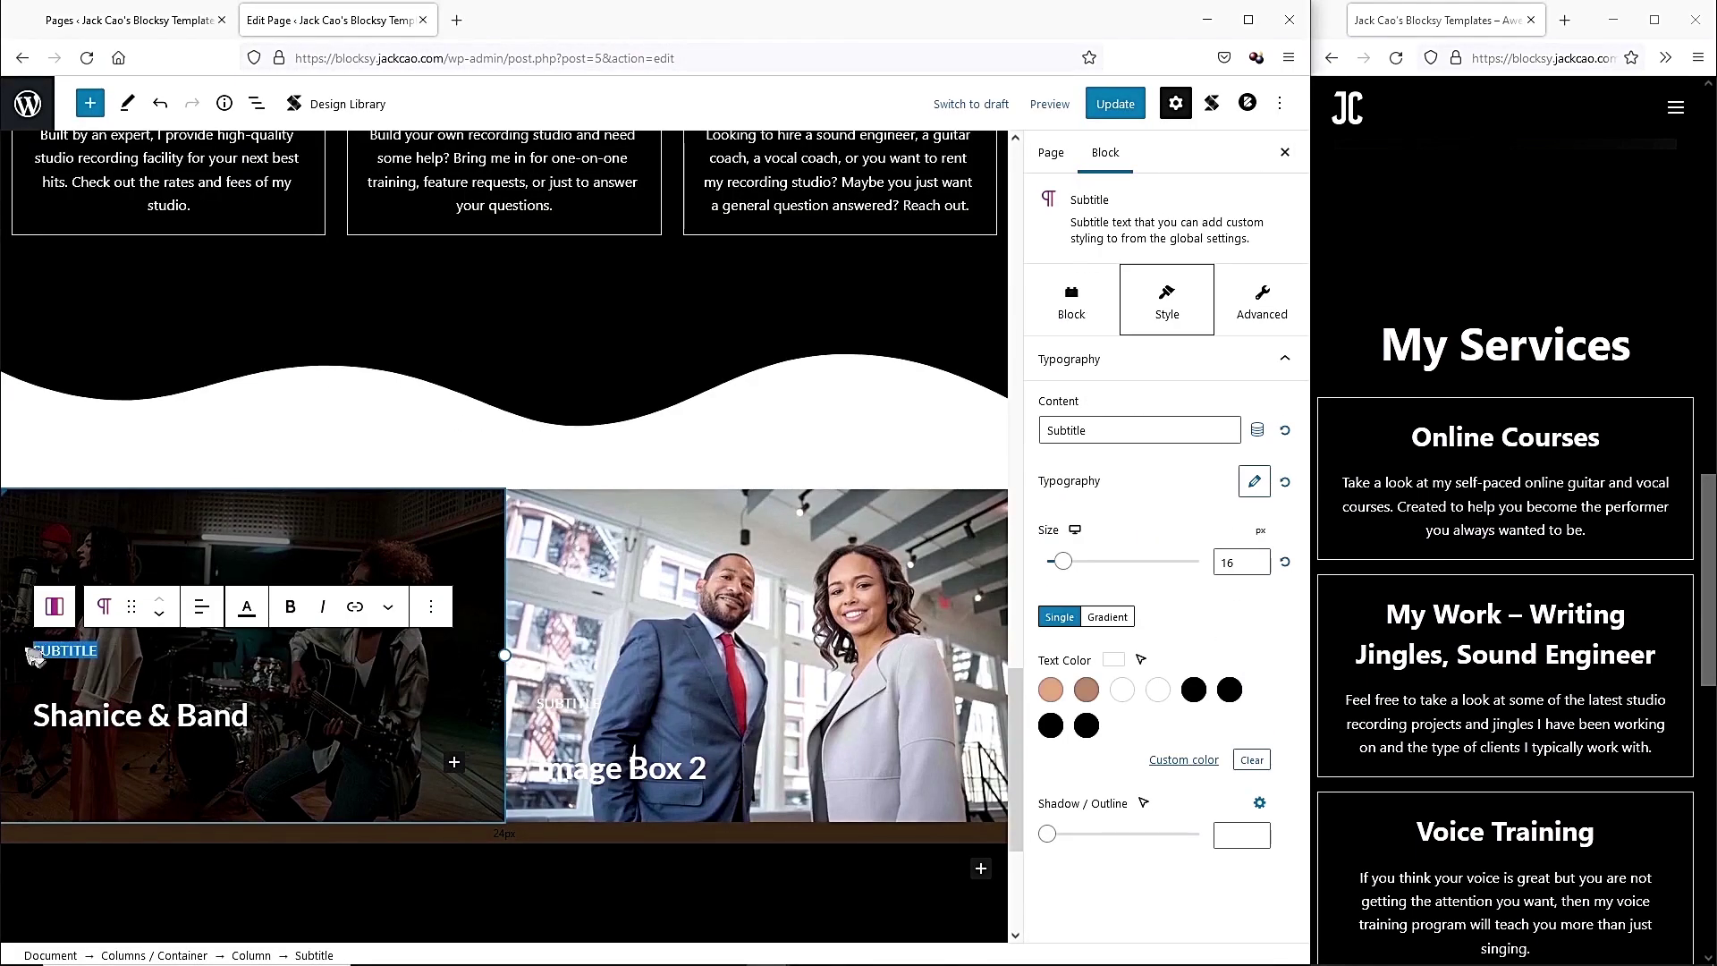
double_click(107, 651)
text(New Song in the making)
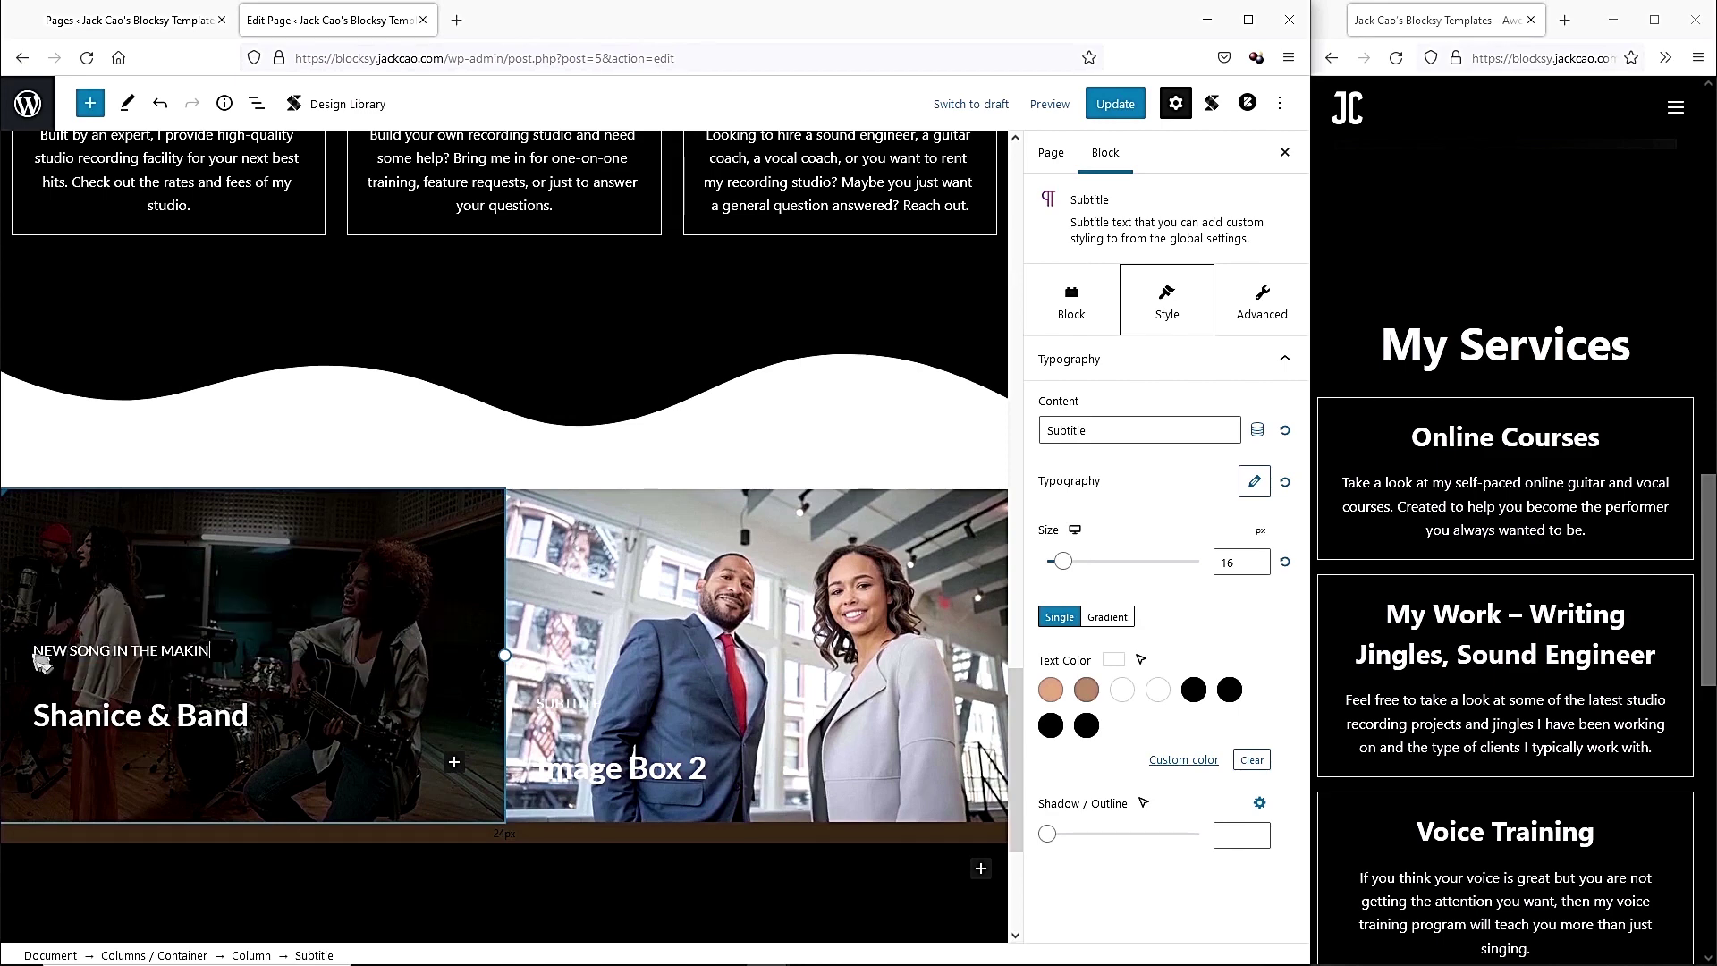
click(754, 546)
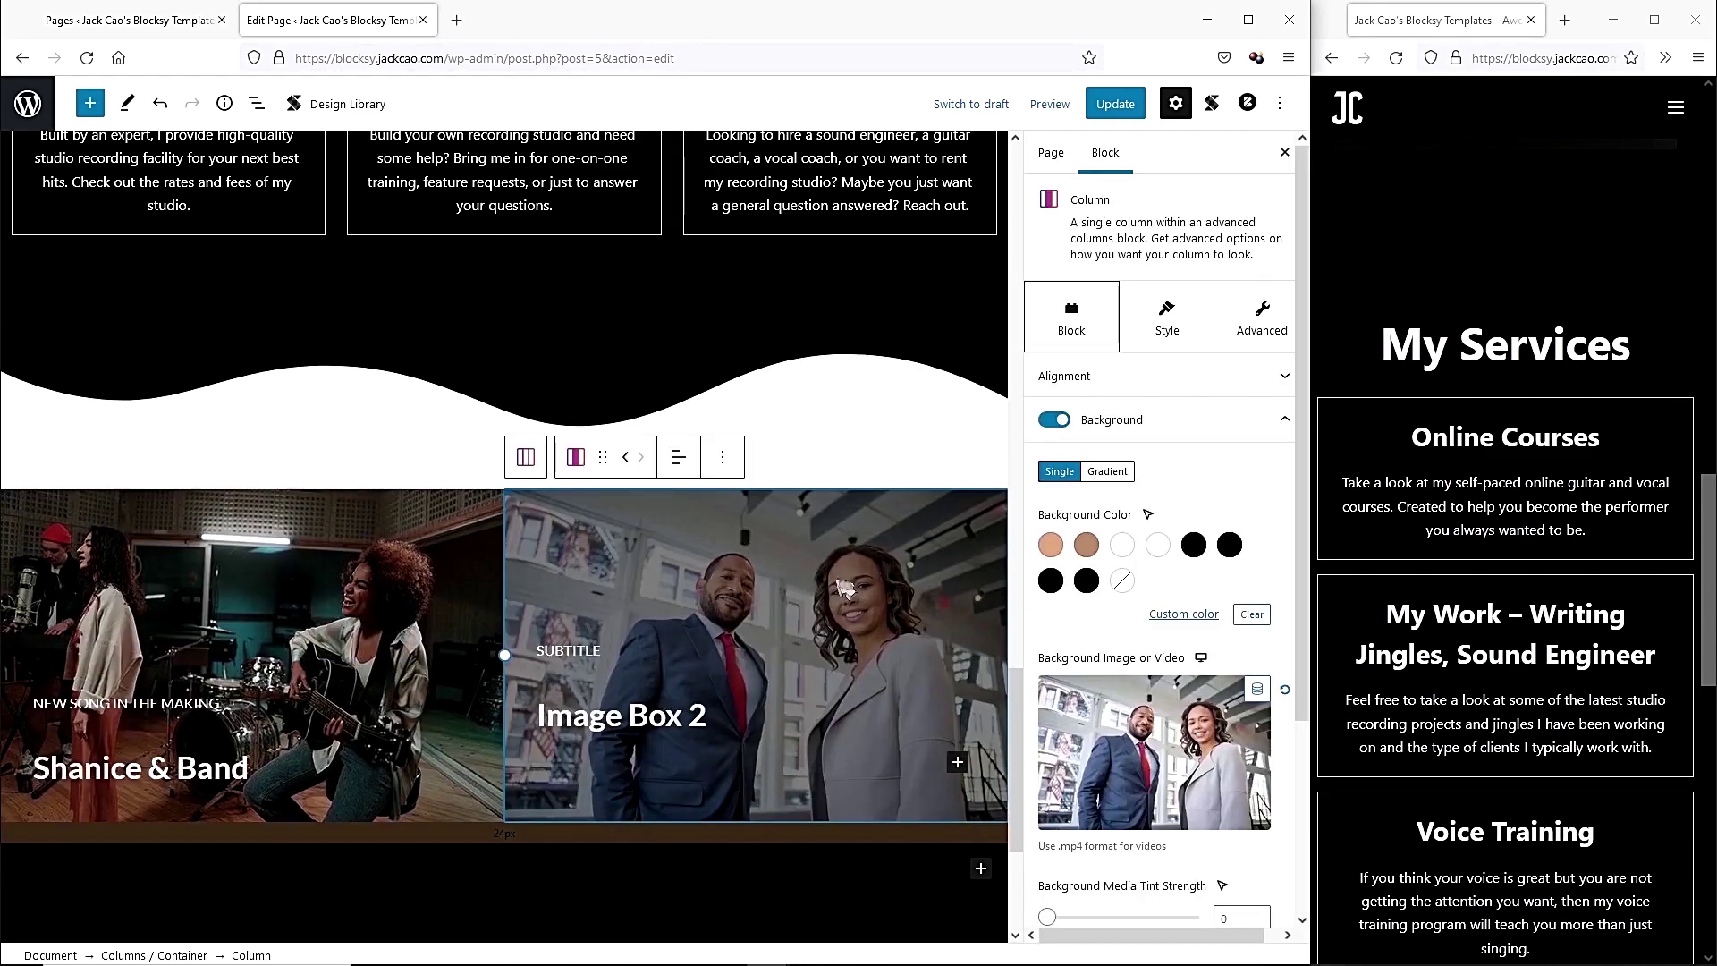
click(1225, 749)
click(655, 486)
click(793, 170)
click(713, 456)
drag(1205, 450, 1131, 450)
click(1241, 912)
click(573, 652)
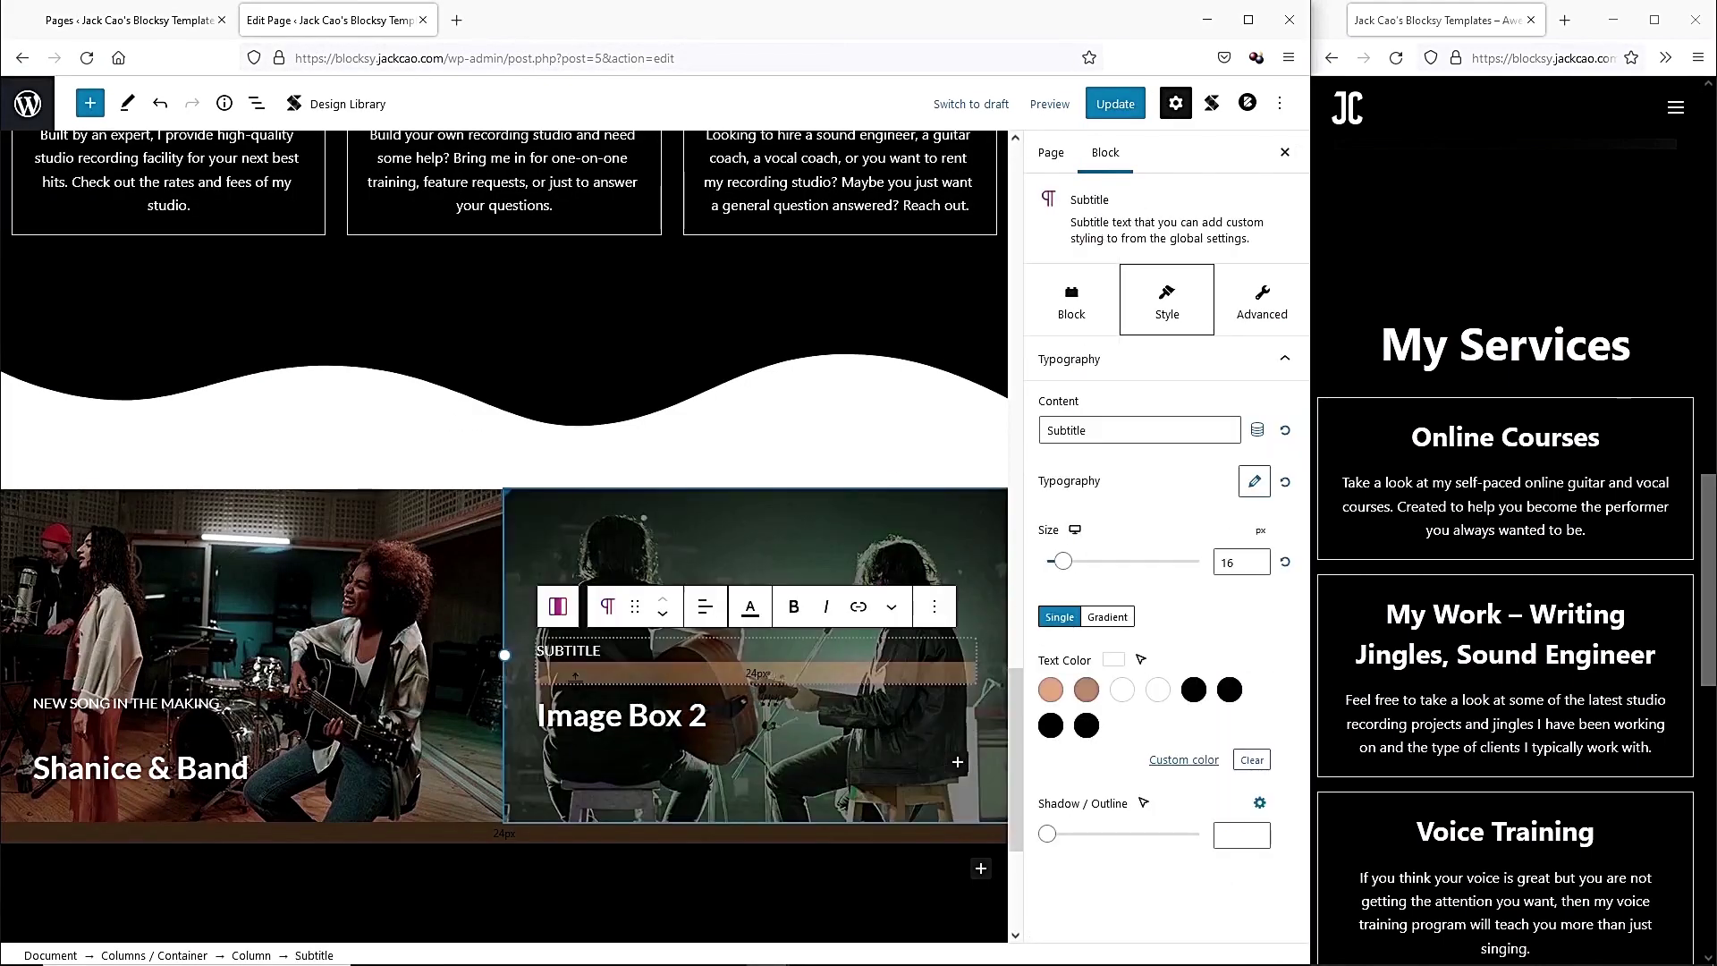
text(Live performance recording)
click(530, 824)
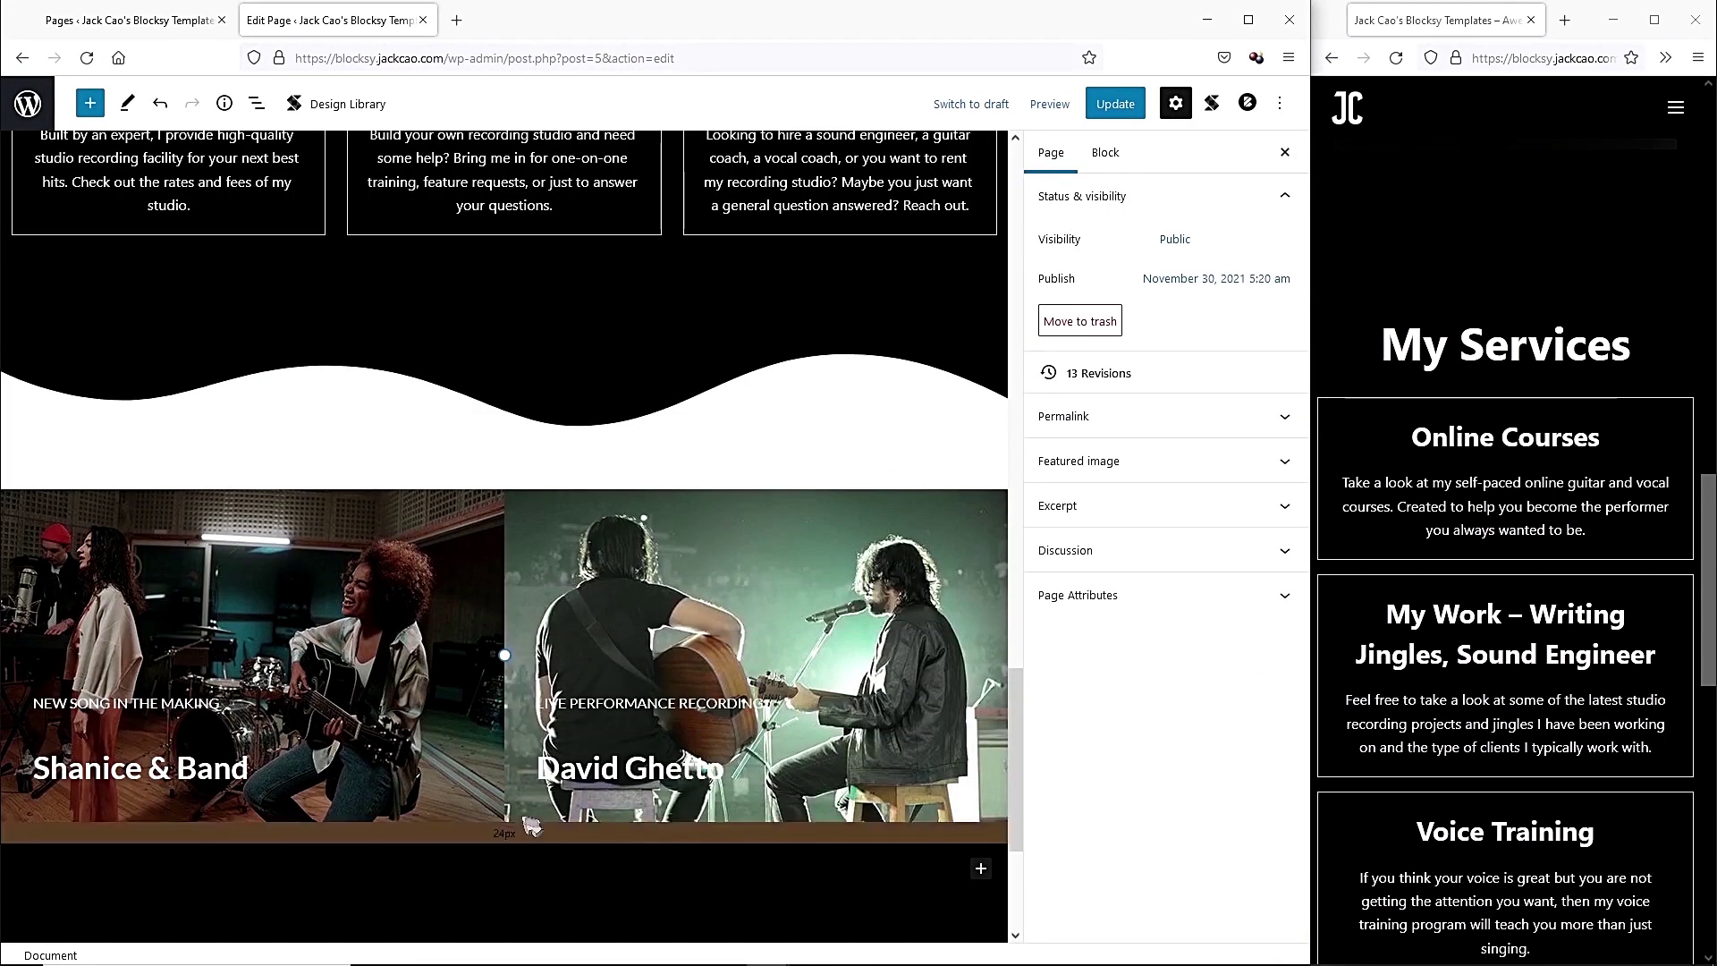
click(1115, 104)
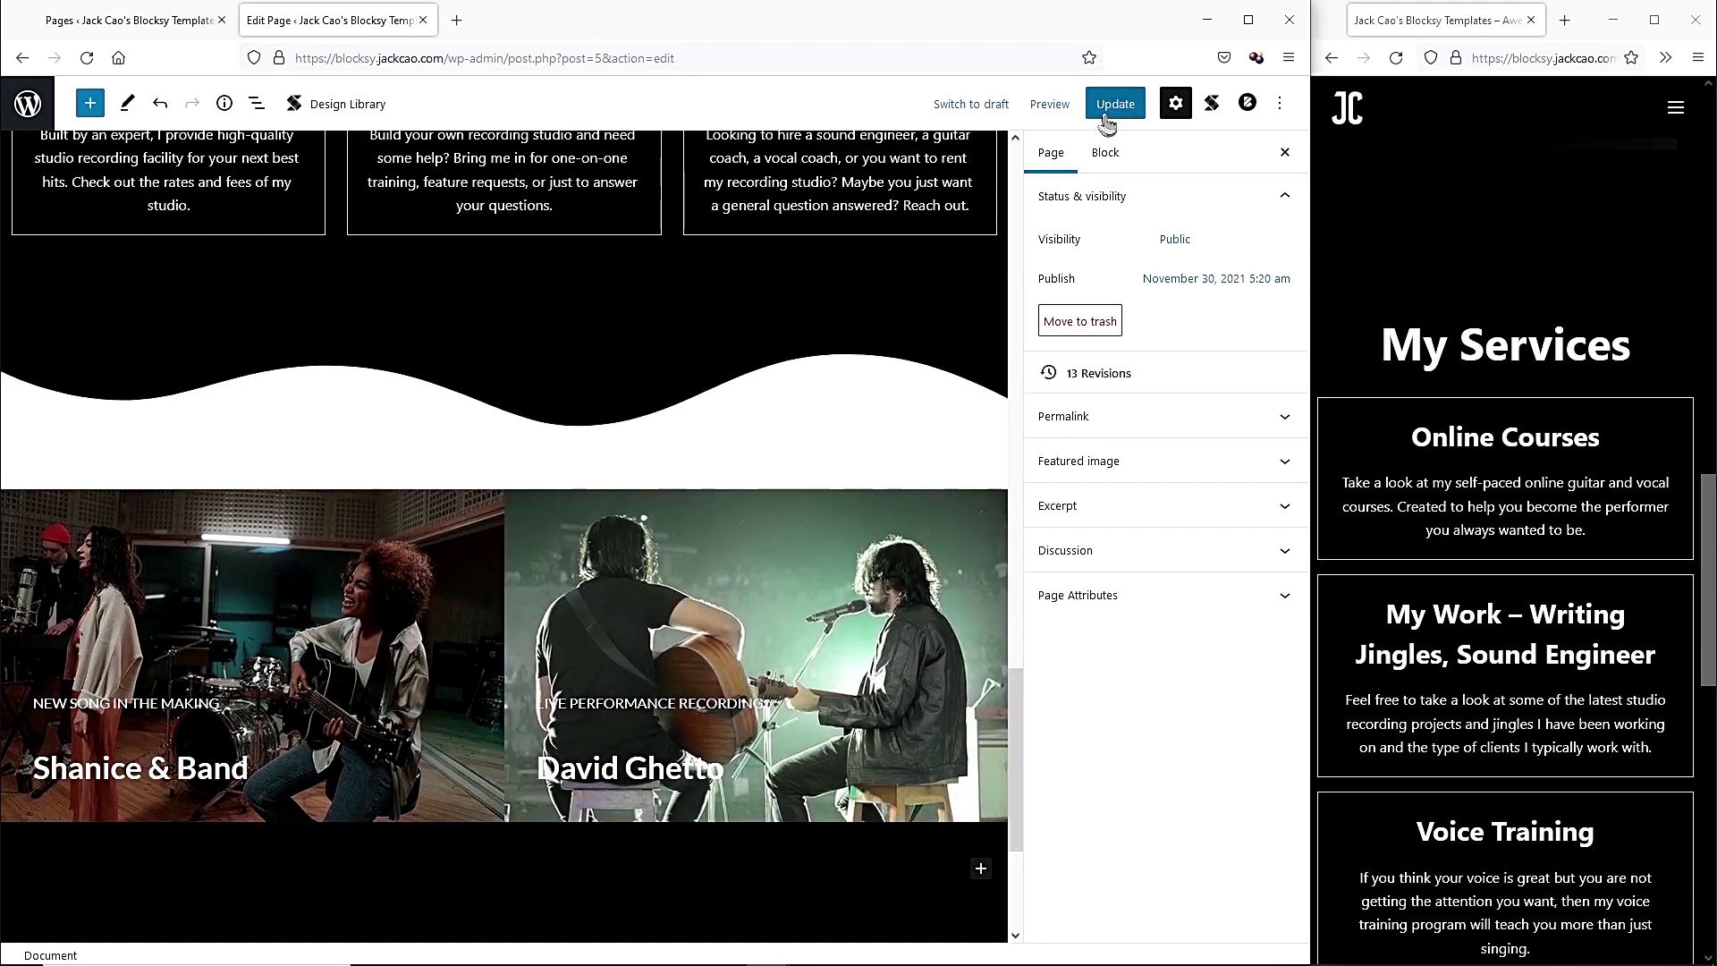
Reload the live page, rearrange the windows, and remove the wave separator block.
click(1396, 58)
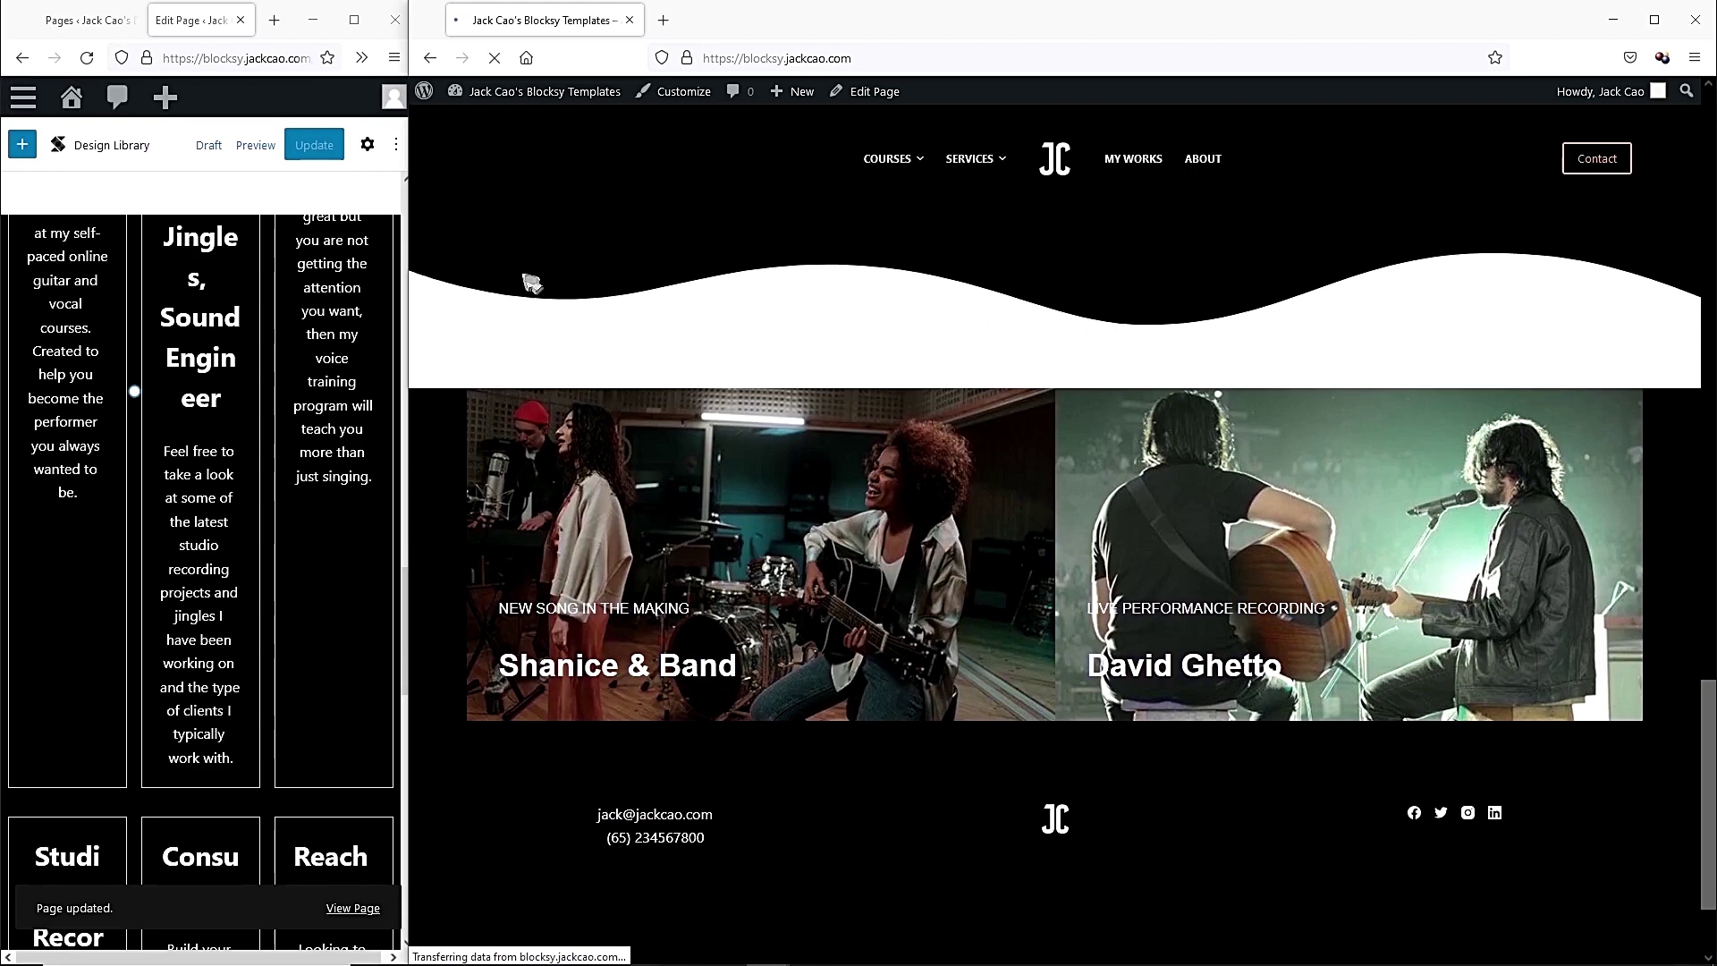
drag(405, 281, 1396, 291)
drag(413, 341, 1308, 341)
click(894, 352)
scroll(876, 353, up, 3)
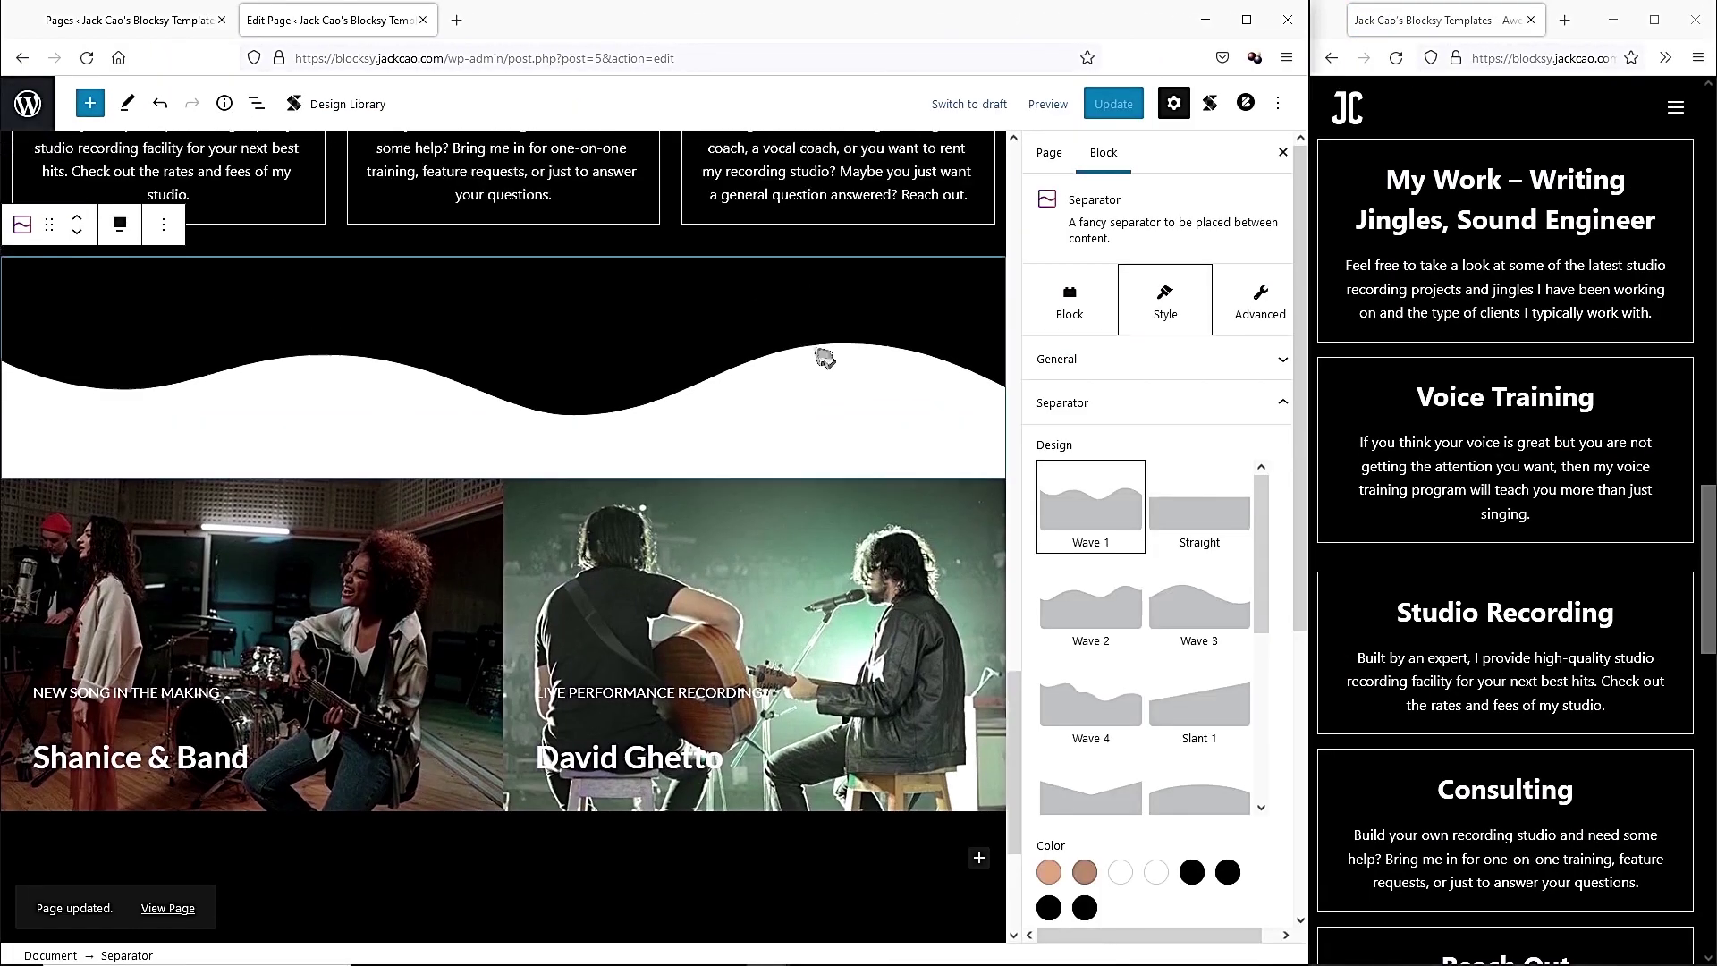
click(158, 349)
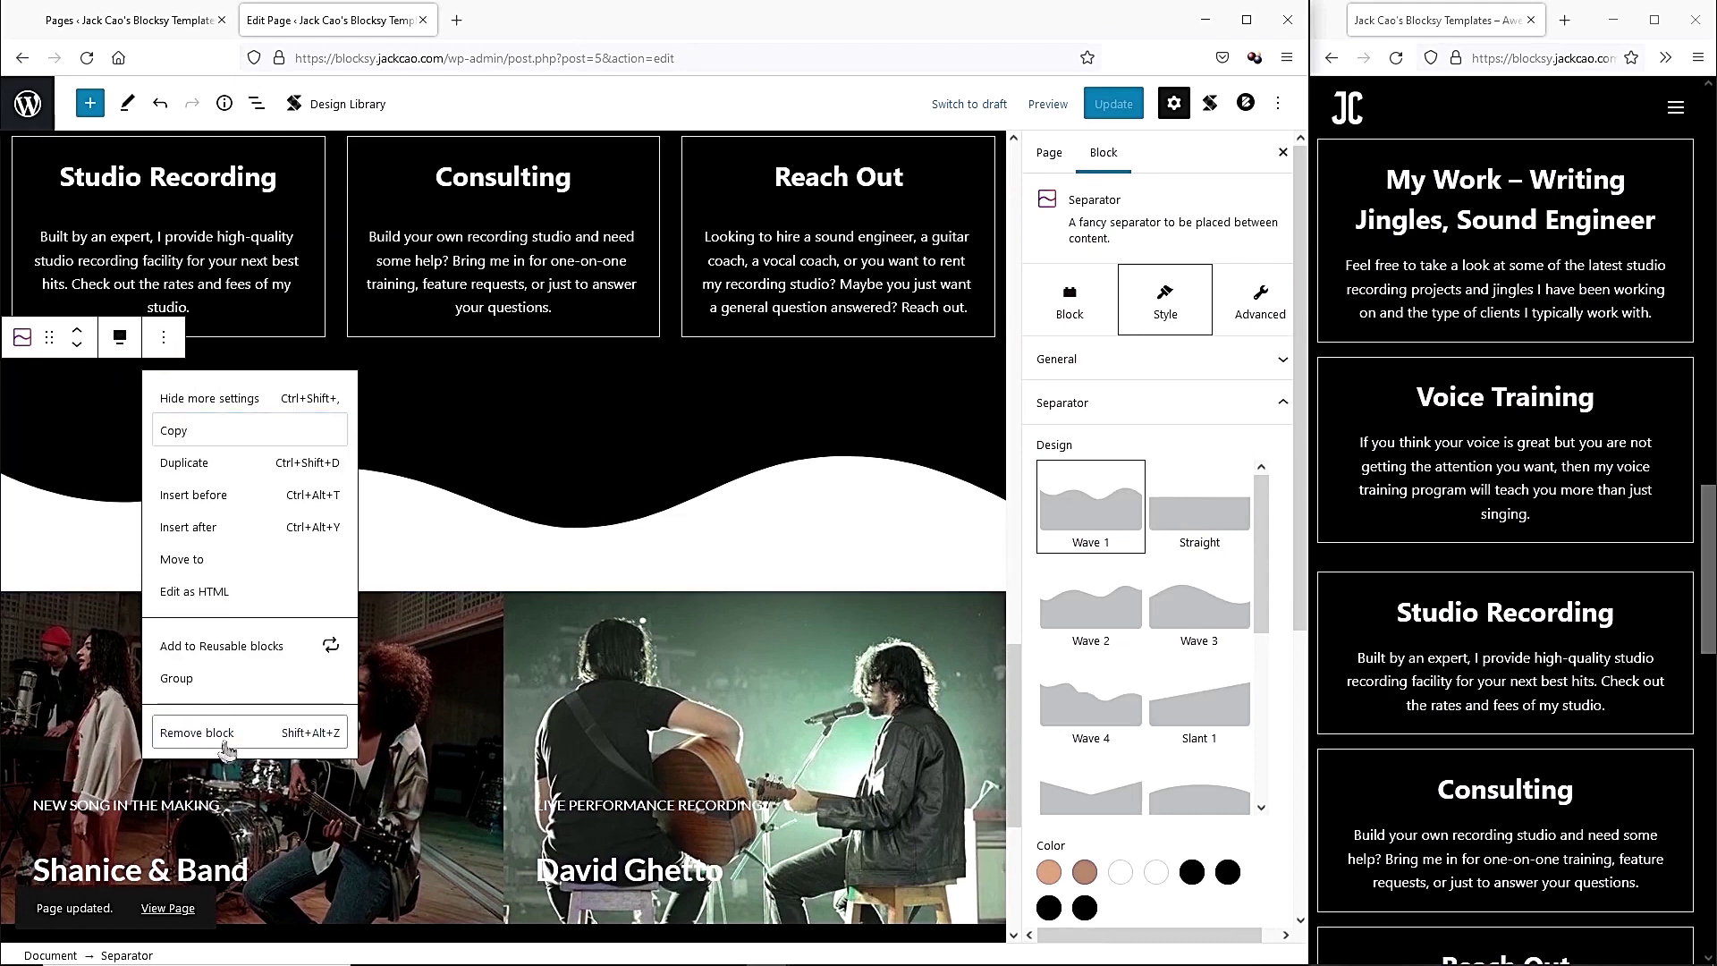
click(229, 740)
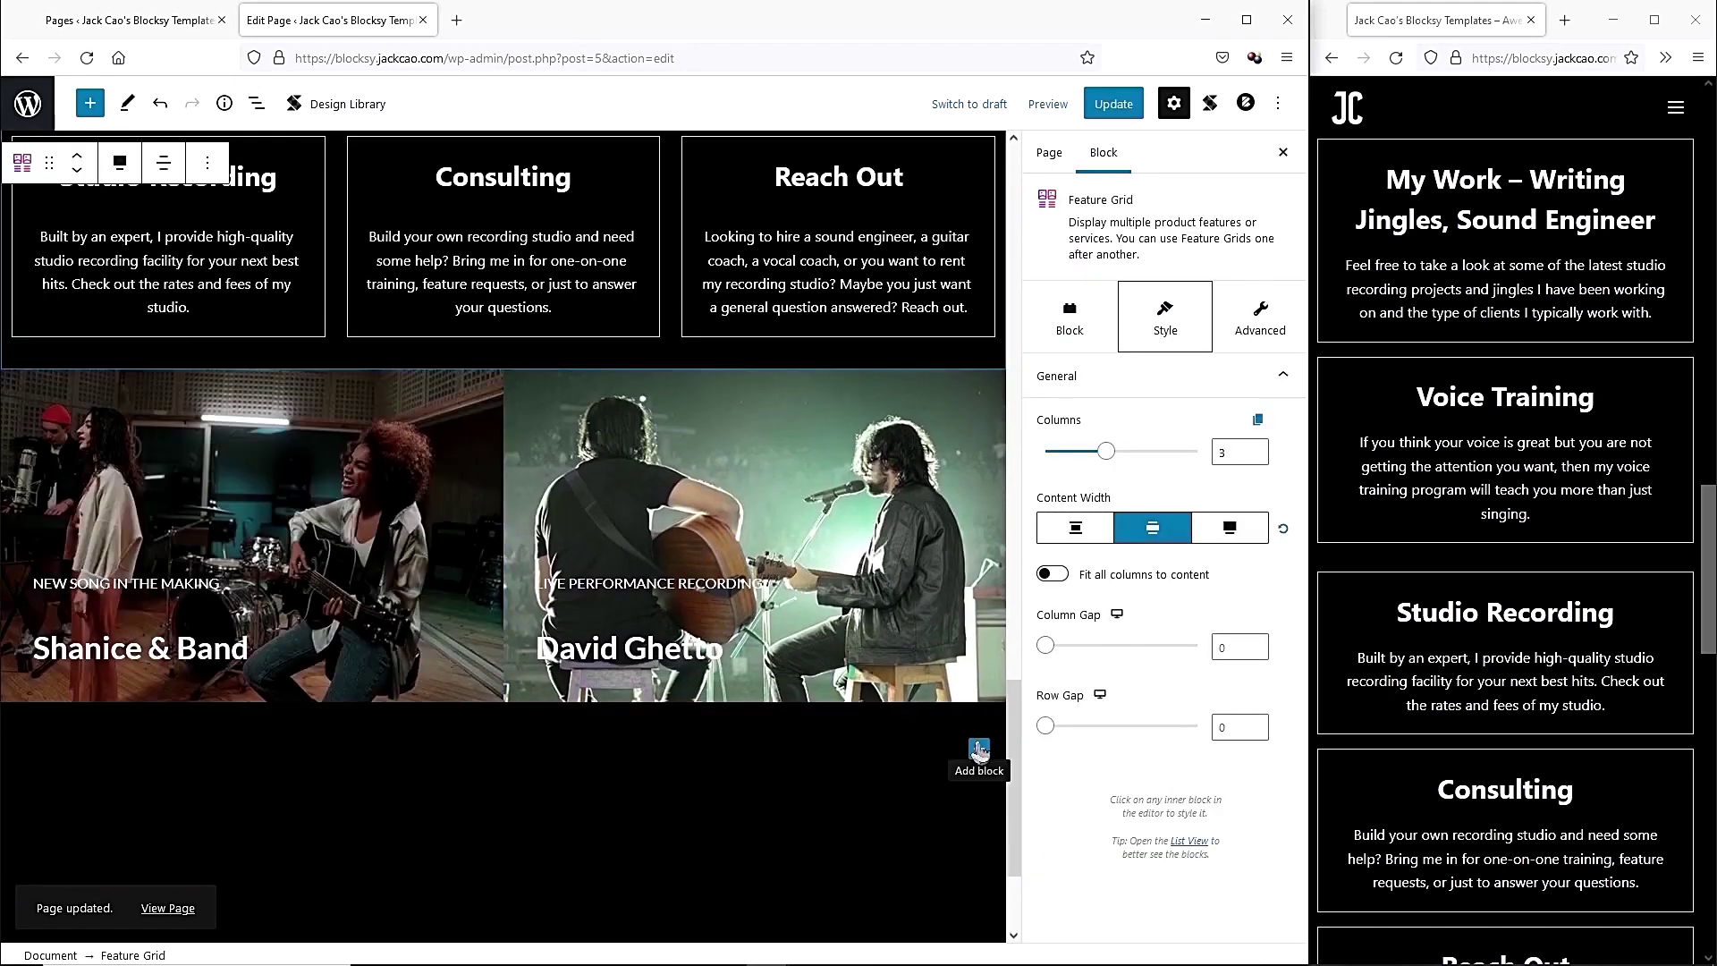
Add a 'Latest Studio Project' heading and move it above the image gallery.
click(979, 749)
click(1212, 541)
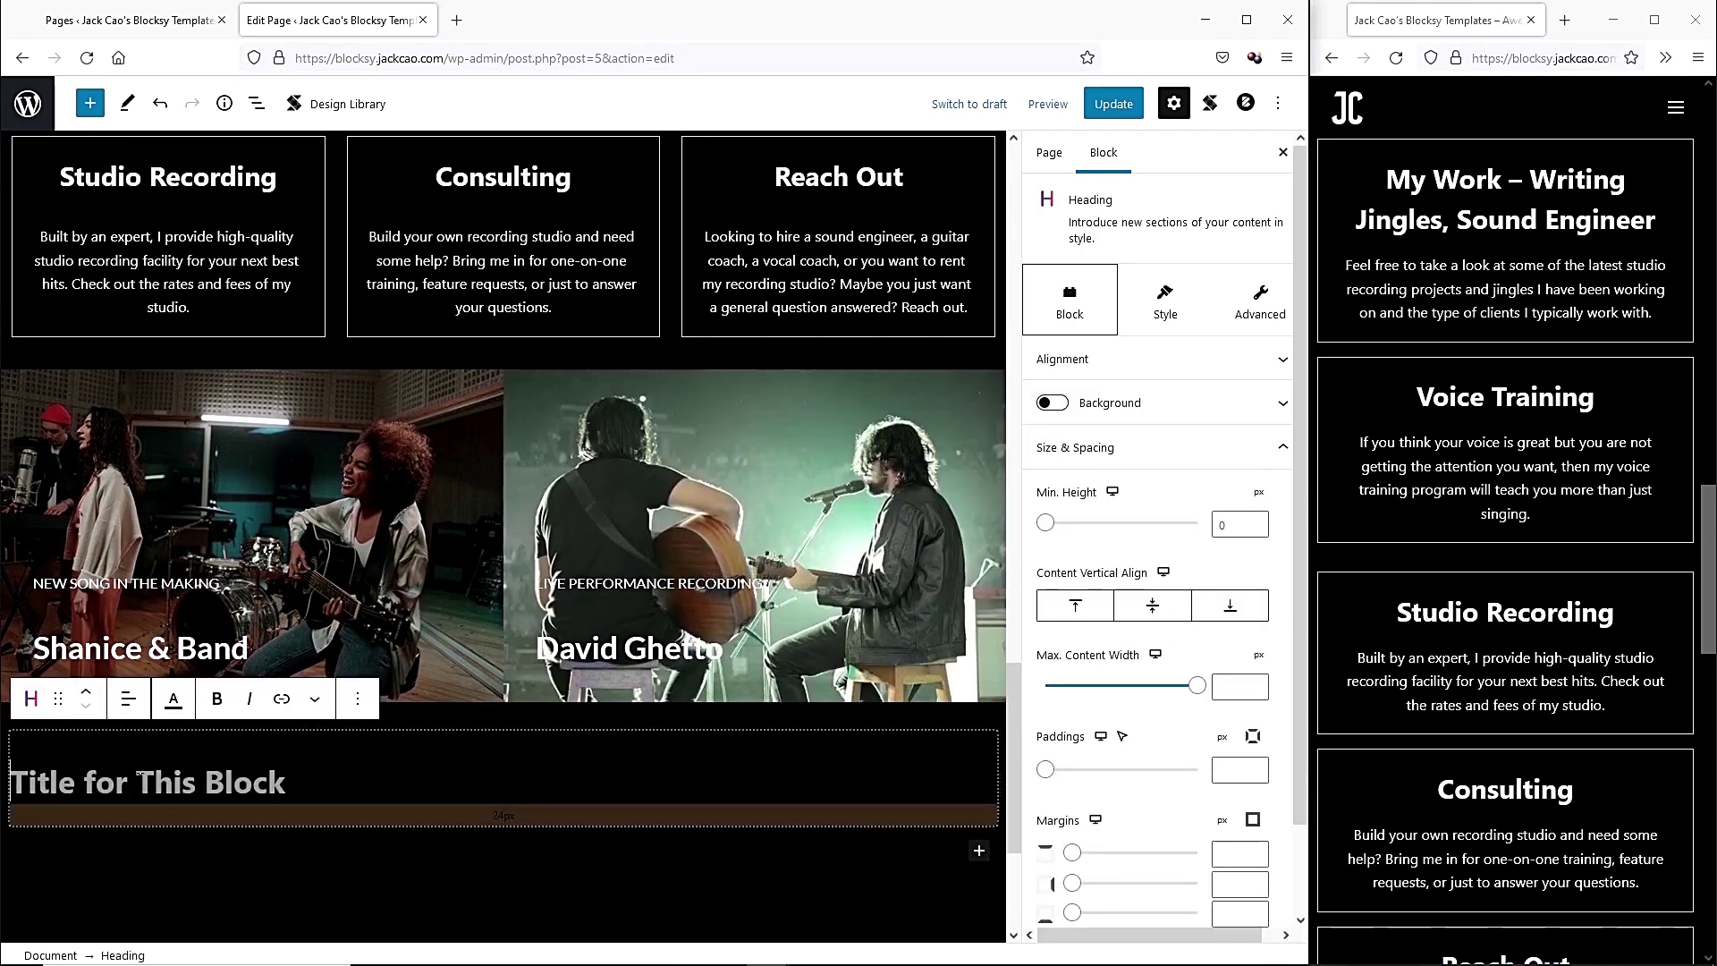
text(Latest Studio Project)
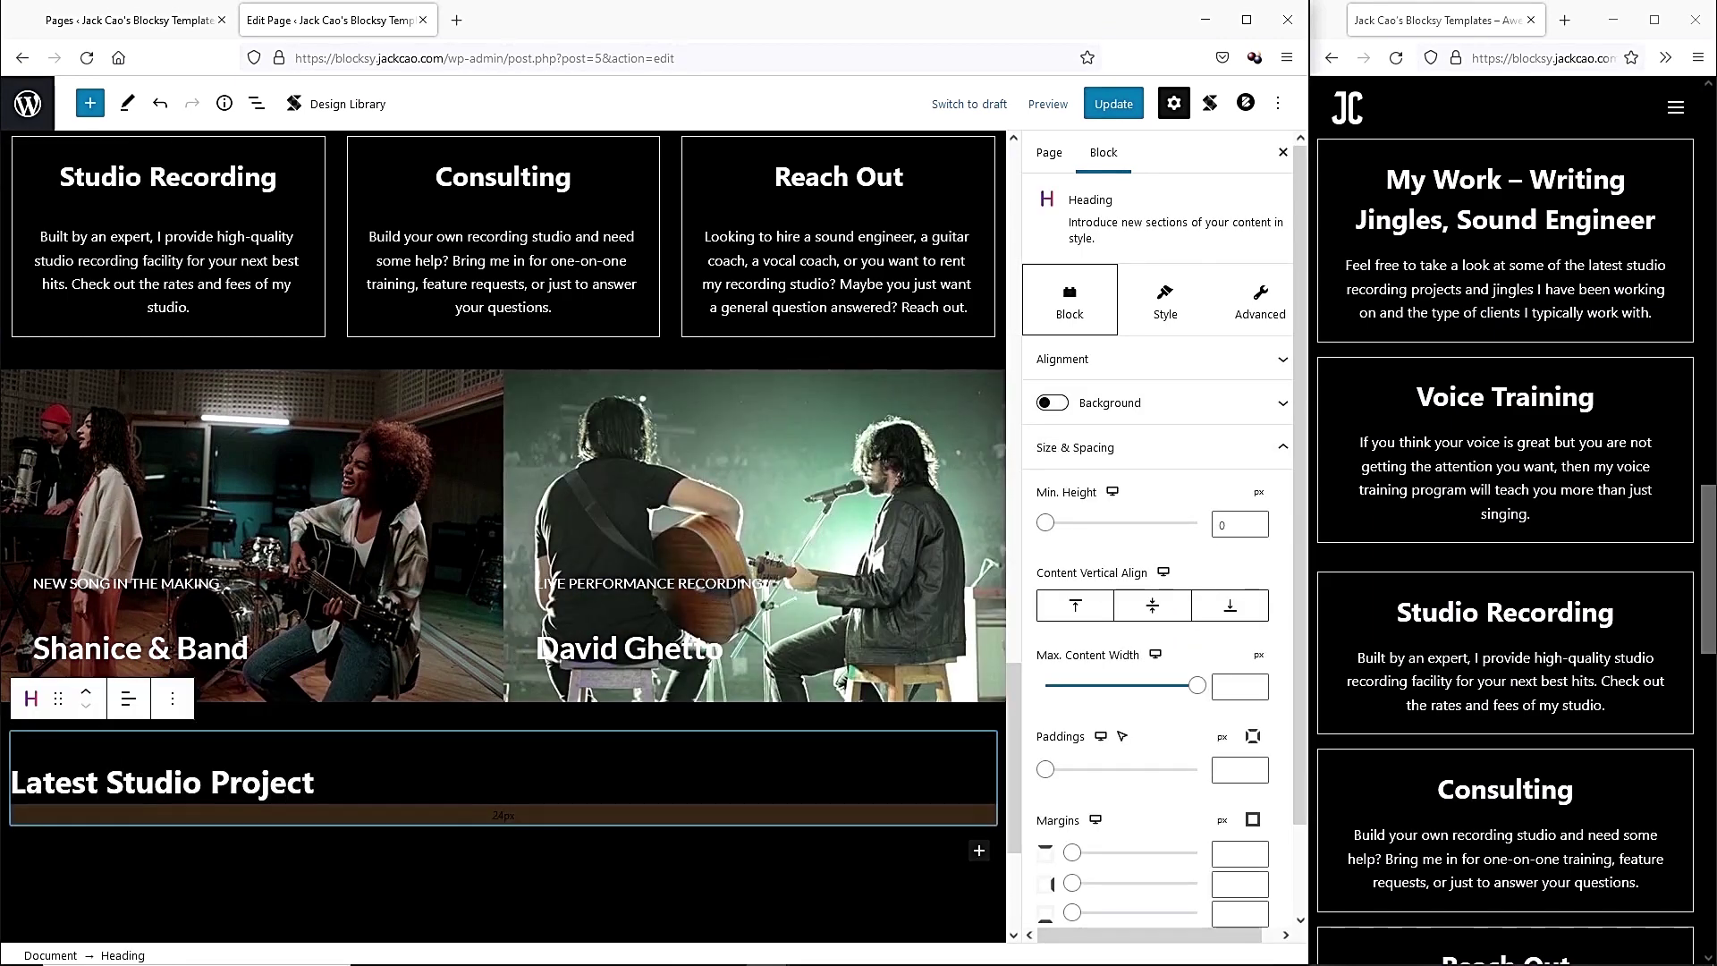
click(86, 690)
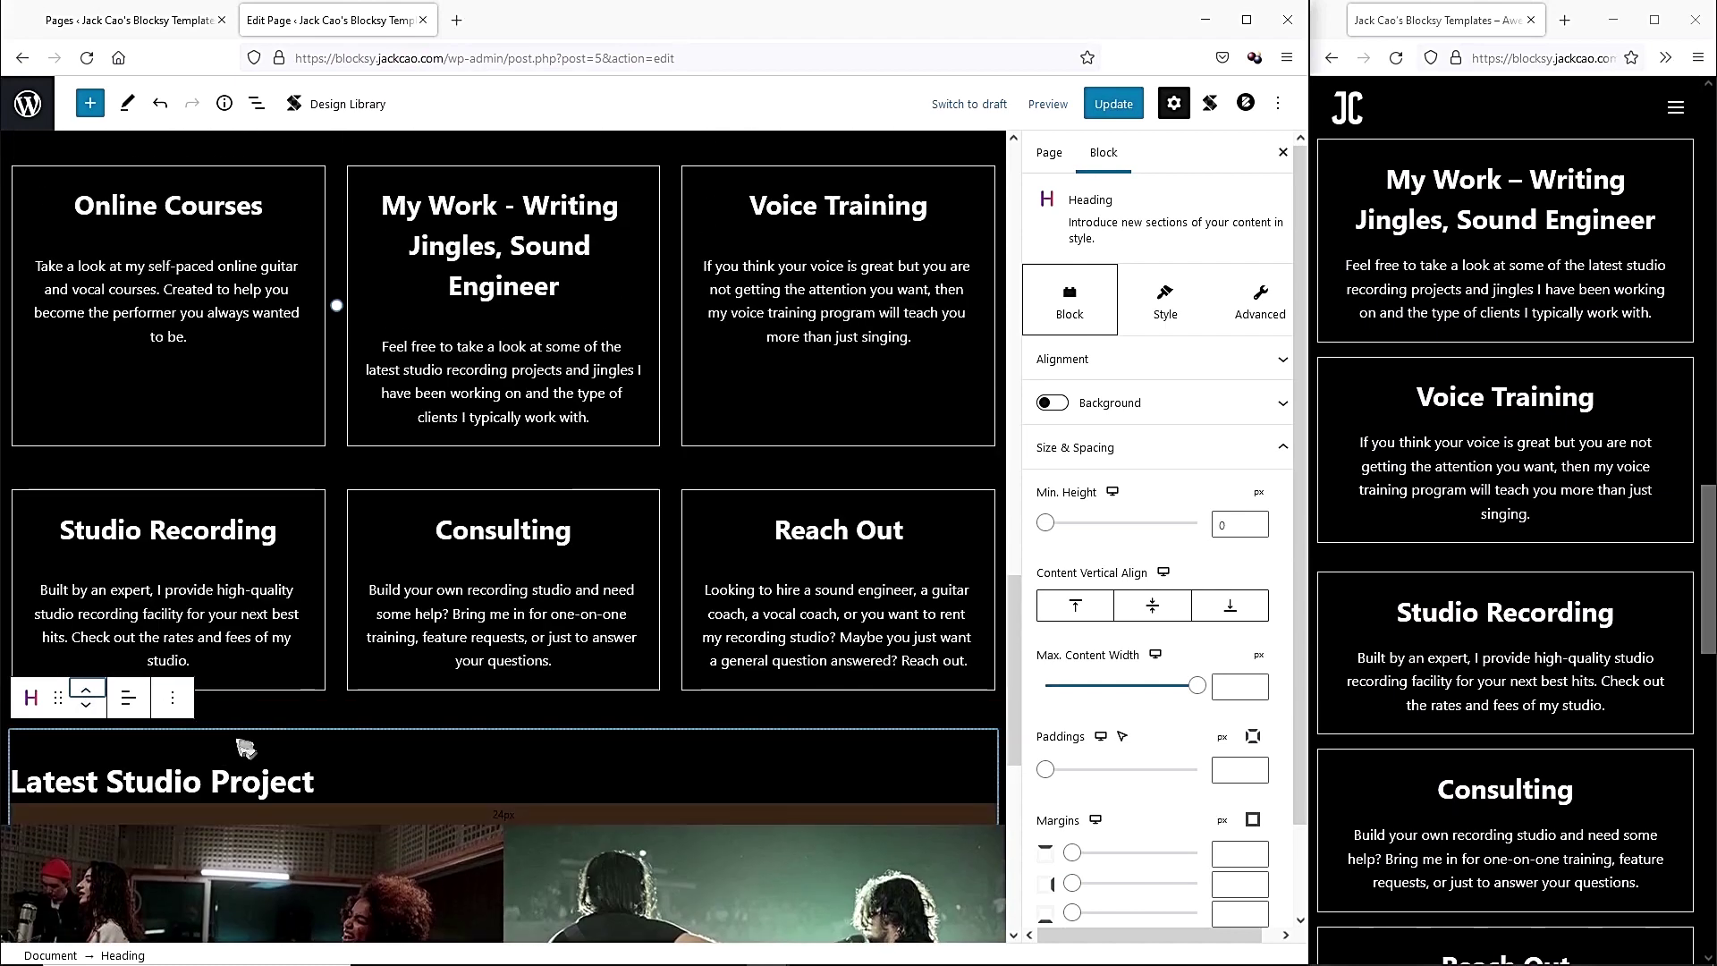
drag(503, 714, 502, 856)
Centre the Latest Studio Project heading and set its font size to 55.
scroll(503, 626, down, 4)
click(358, 574)
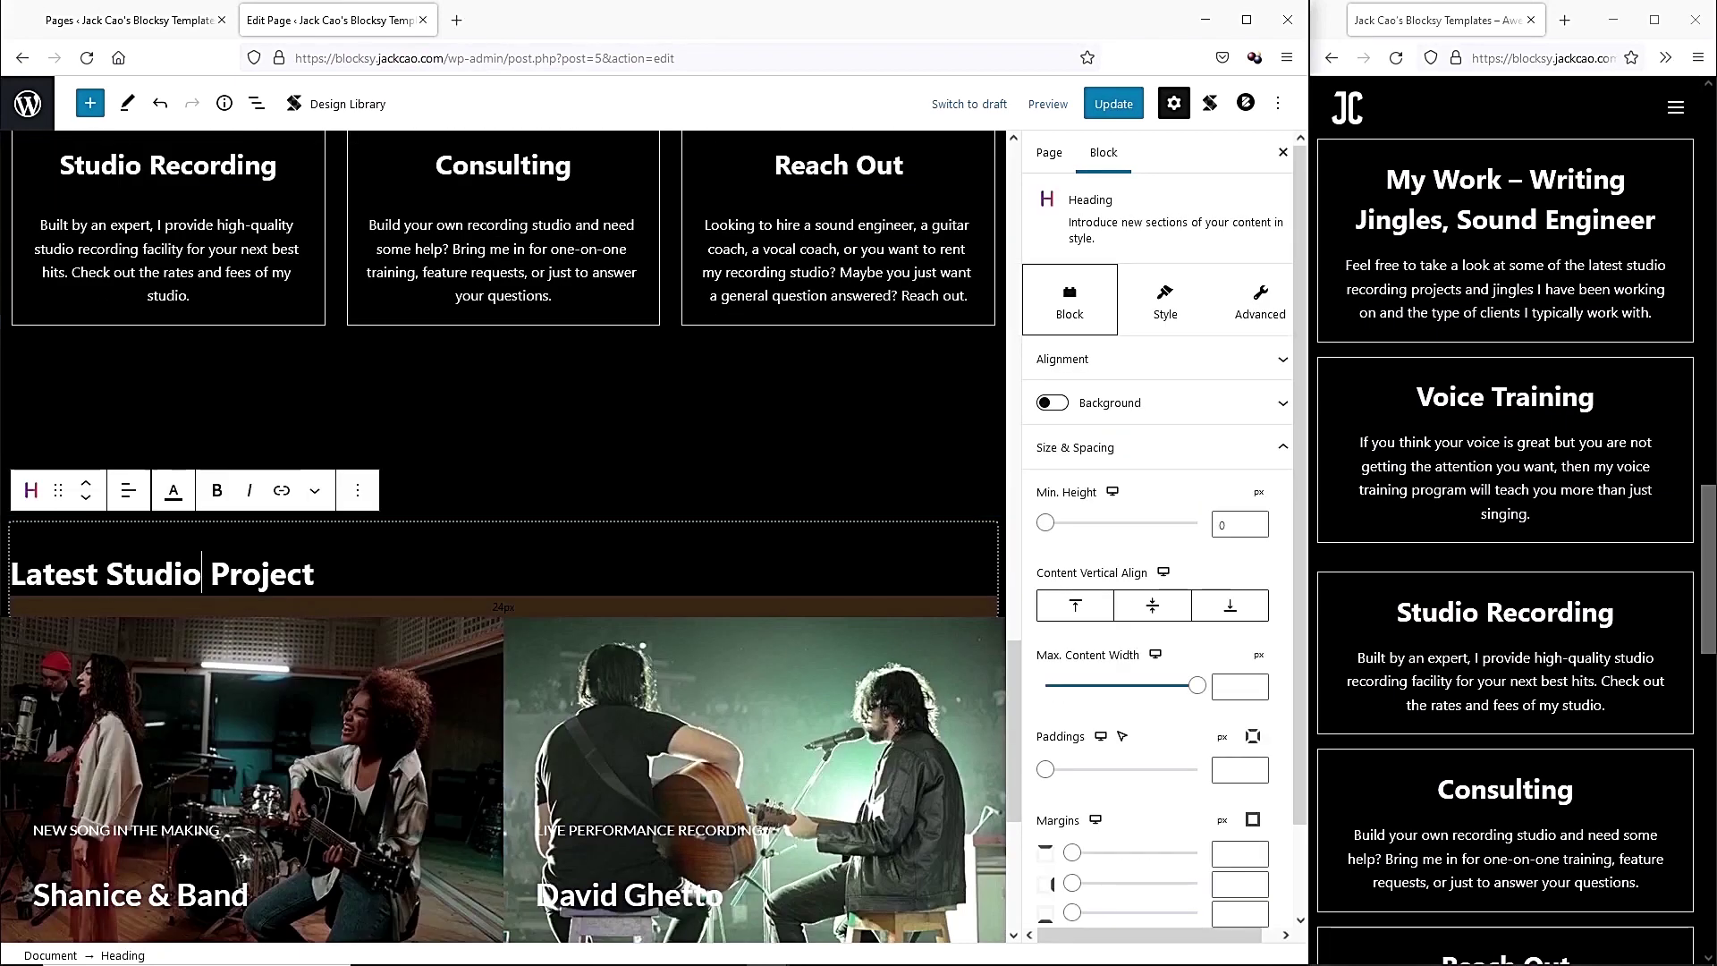
click(128, 490)
click(180, 579)
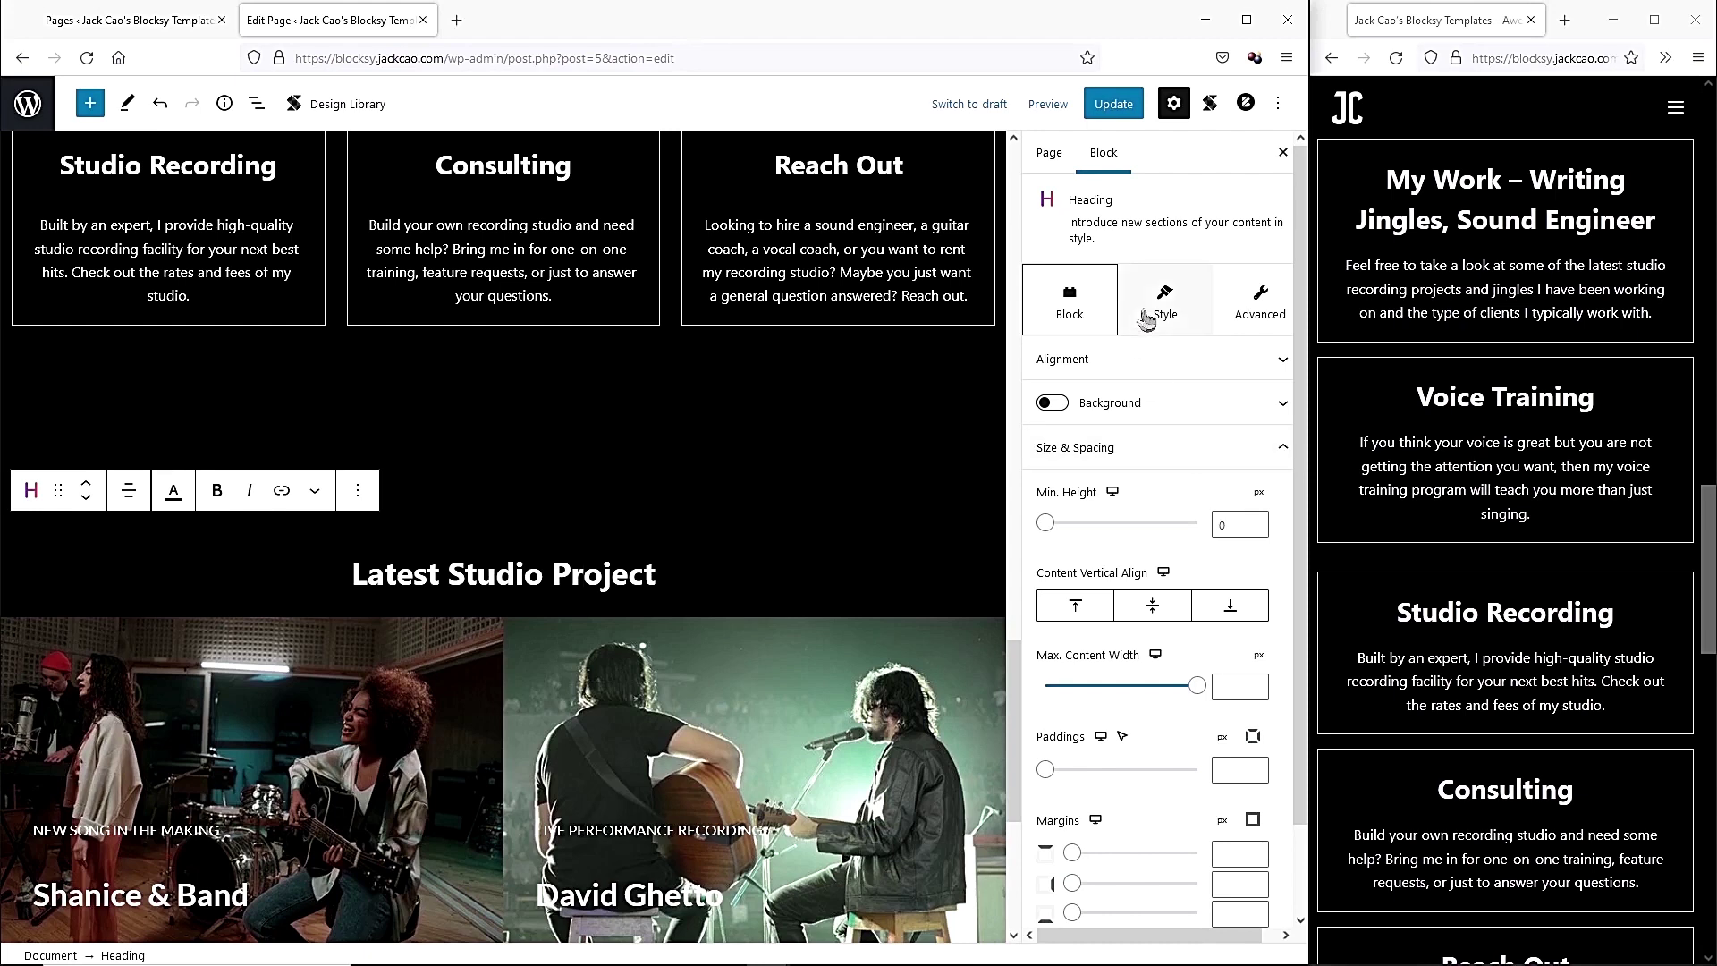
click(1170, 333)
click(1234, 677)
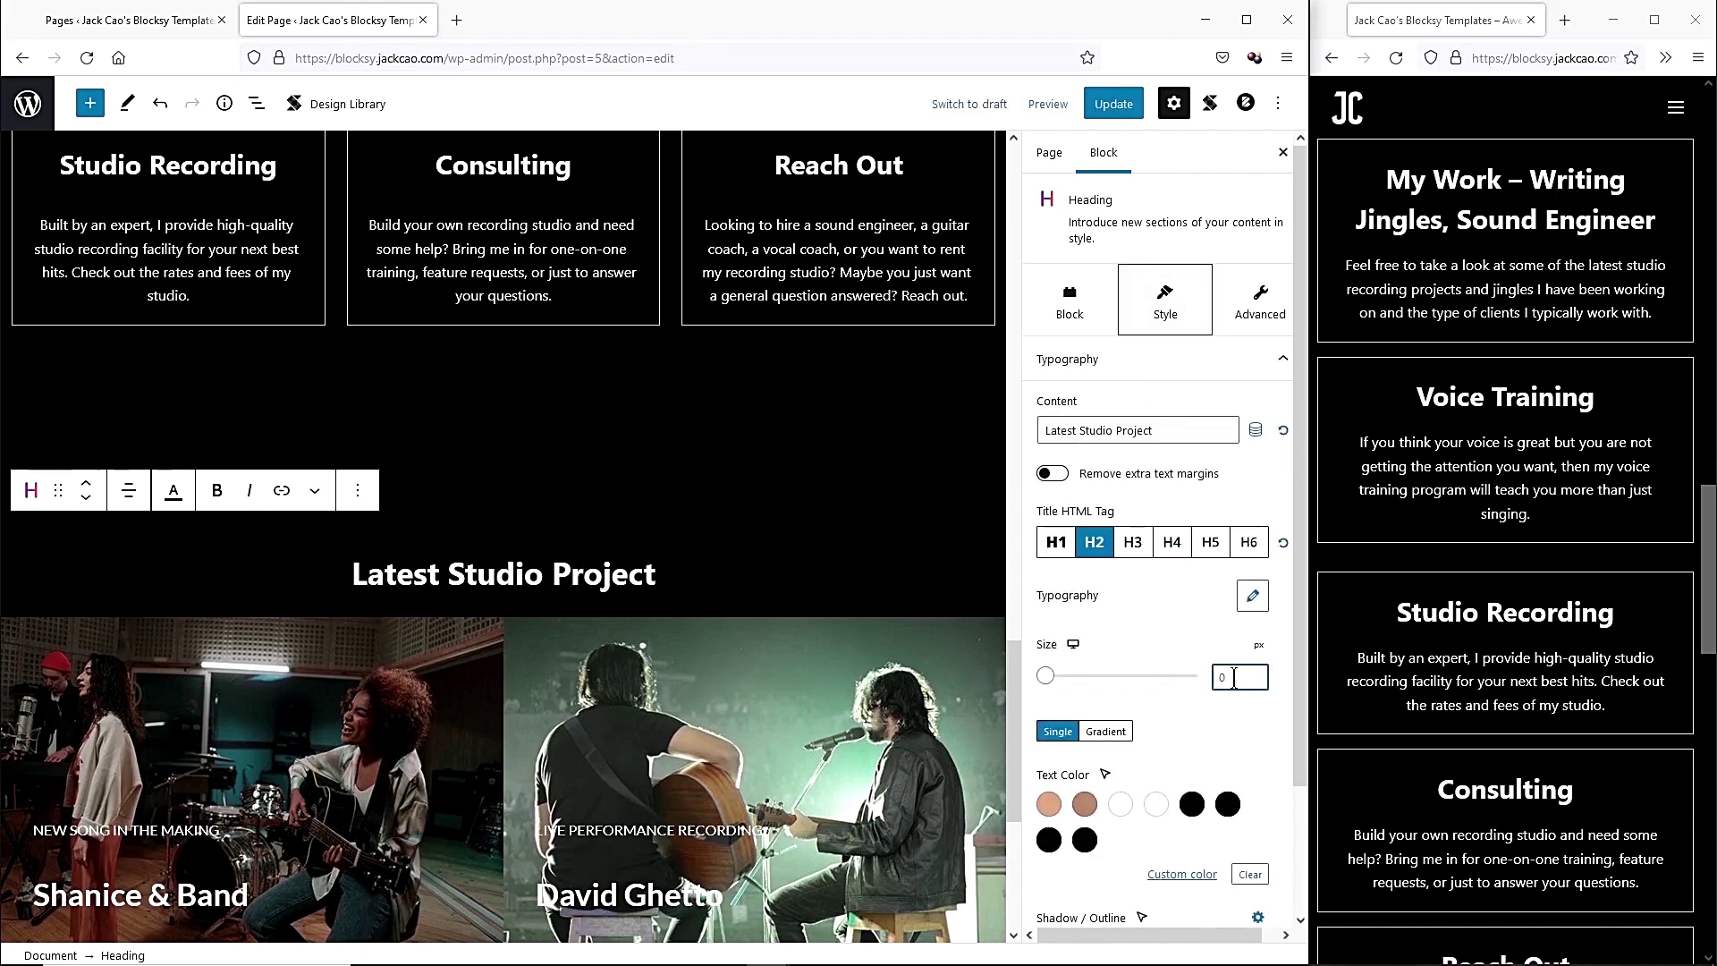
text(55)
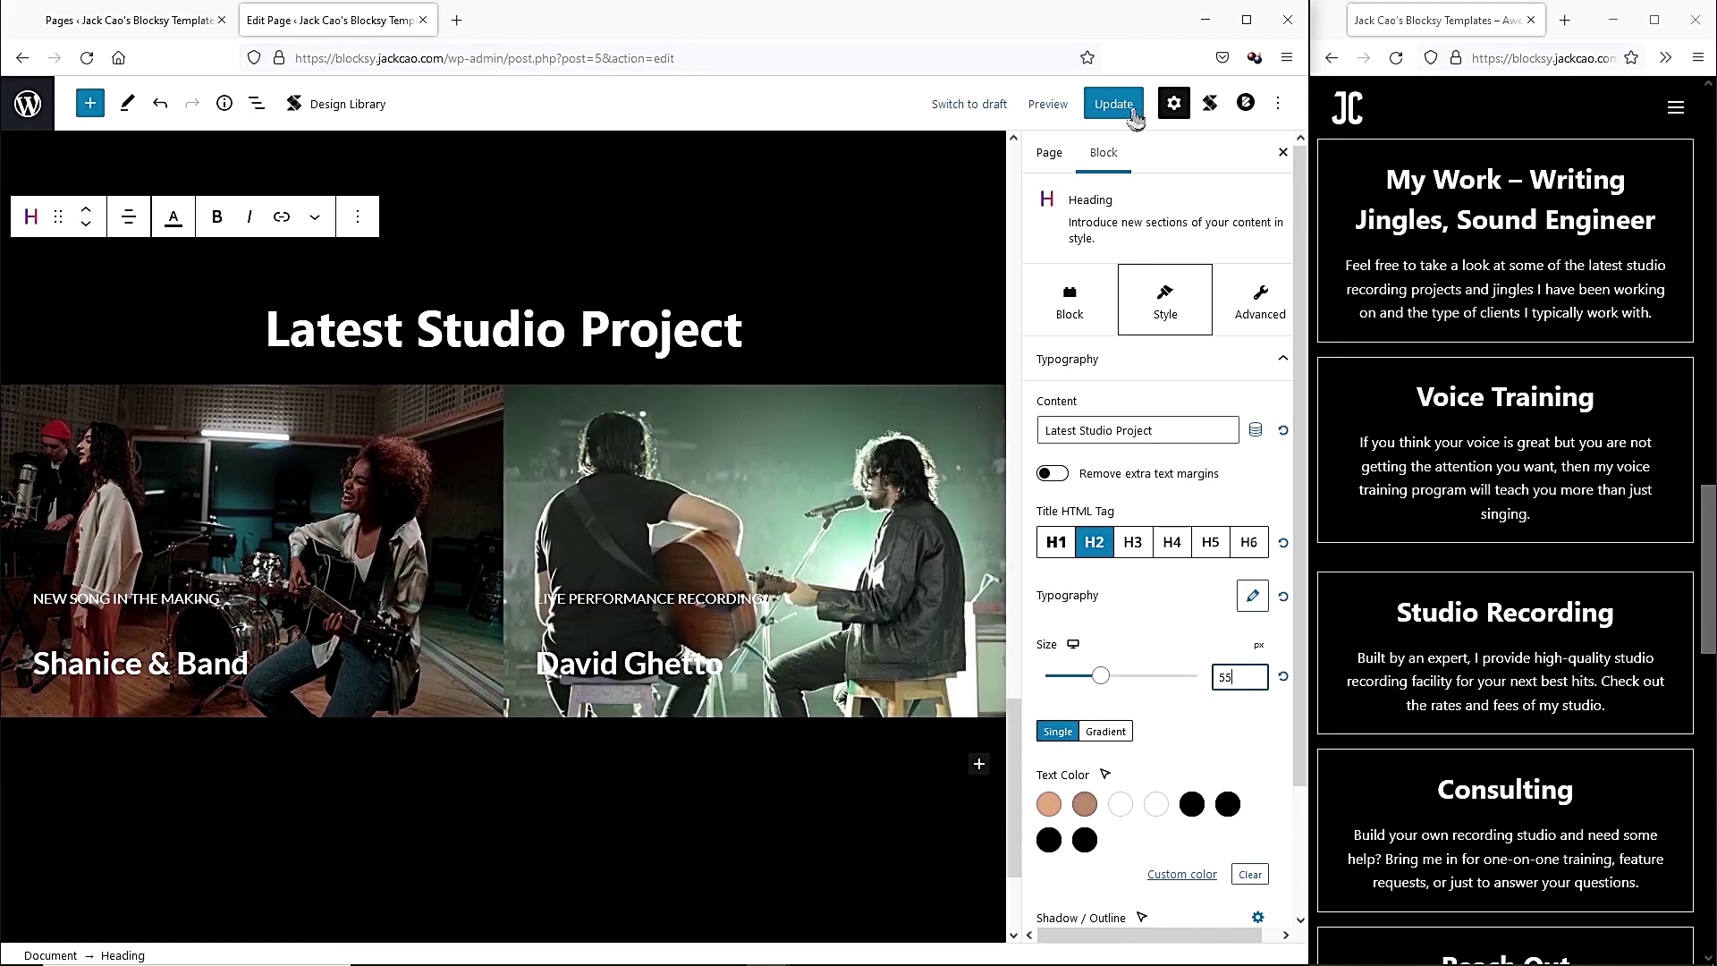
Save the page, reload, and widen the live site preview.
click(1131, 107)
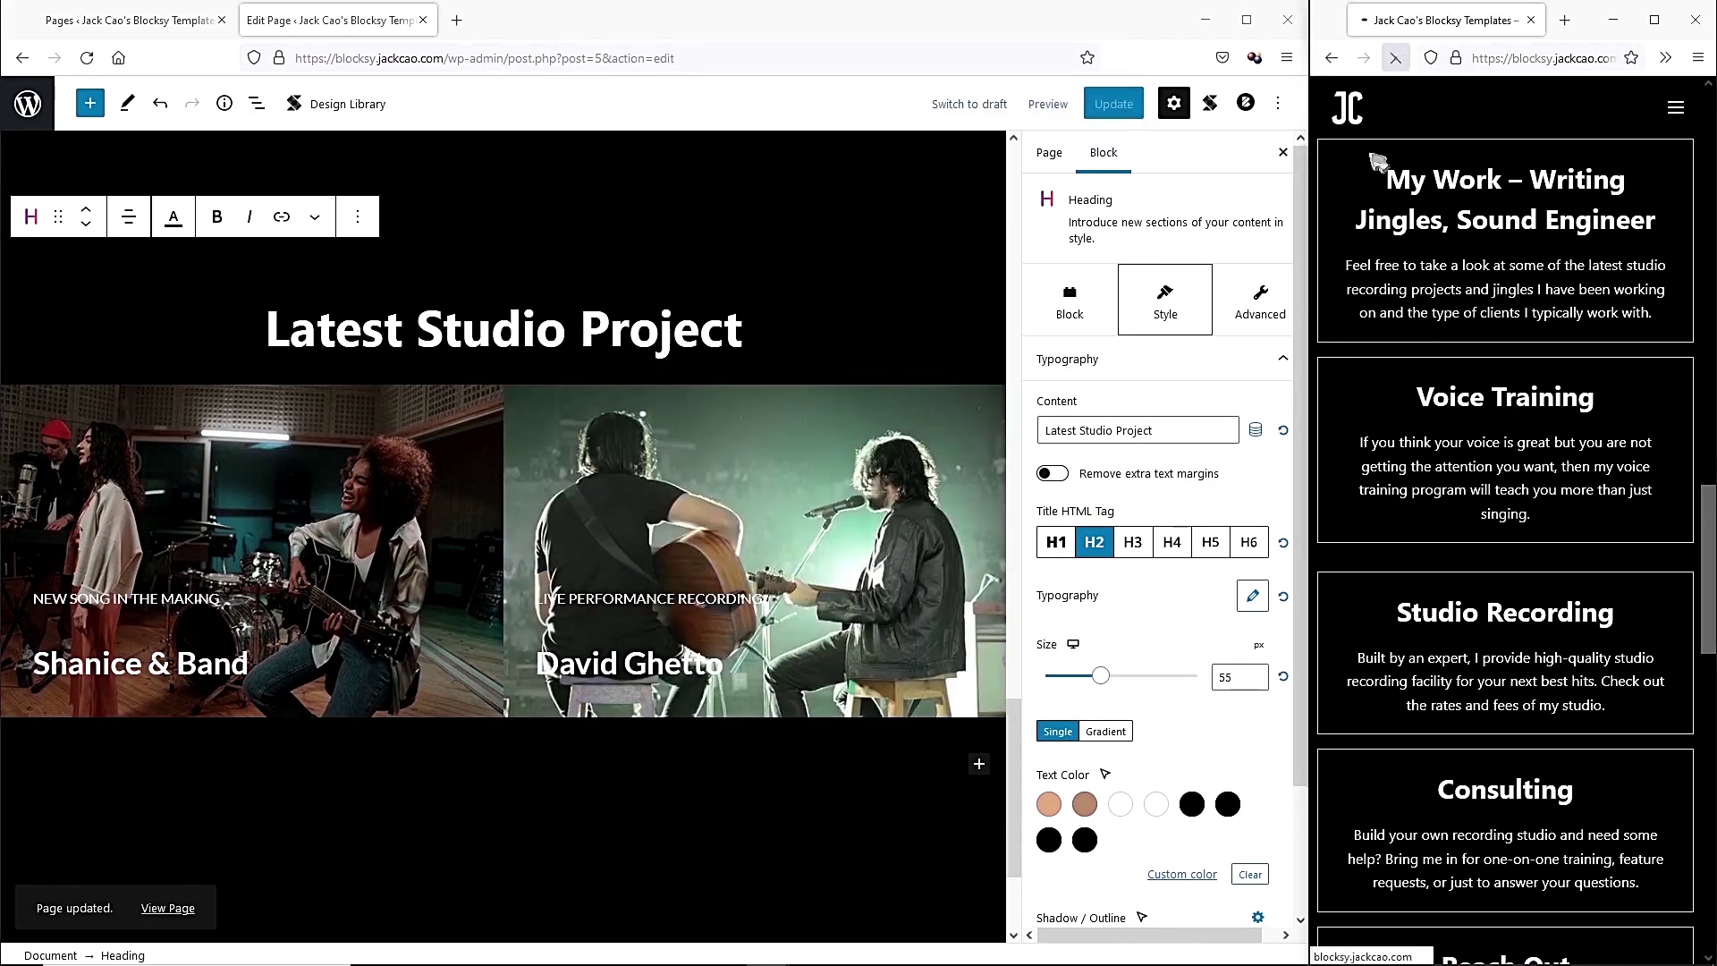
key(F5)
drag(1311, 228, 410, 232)
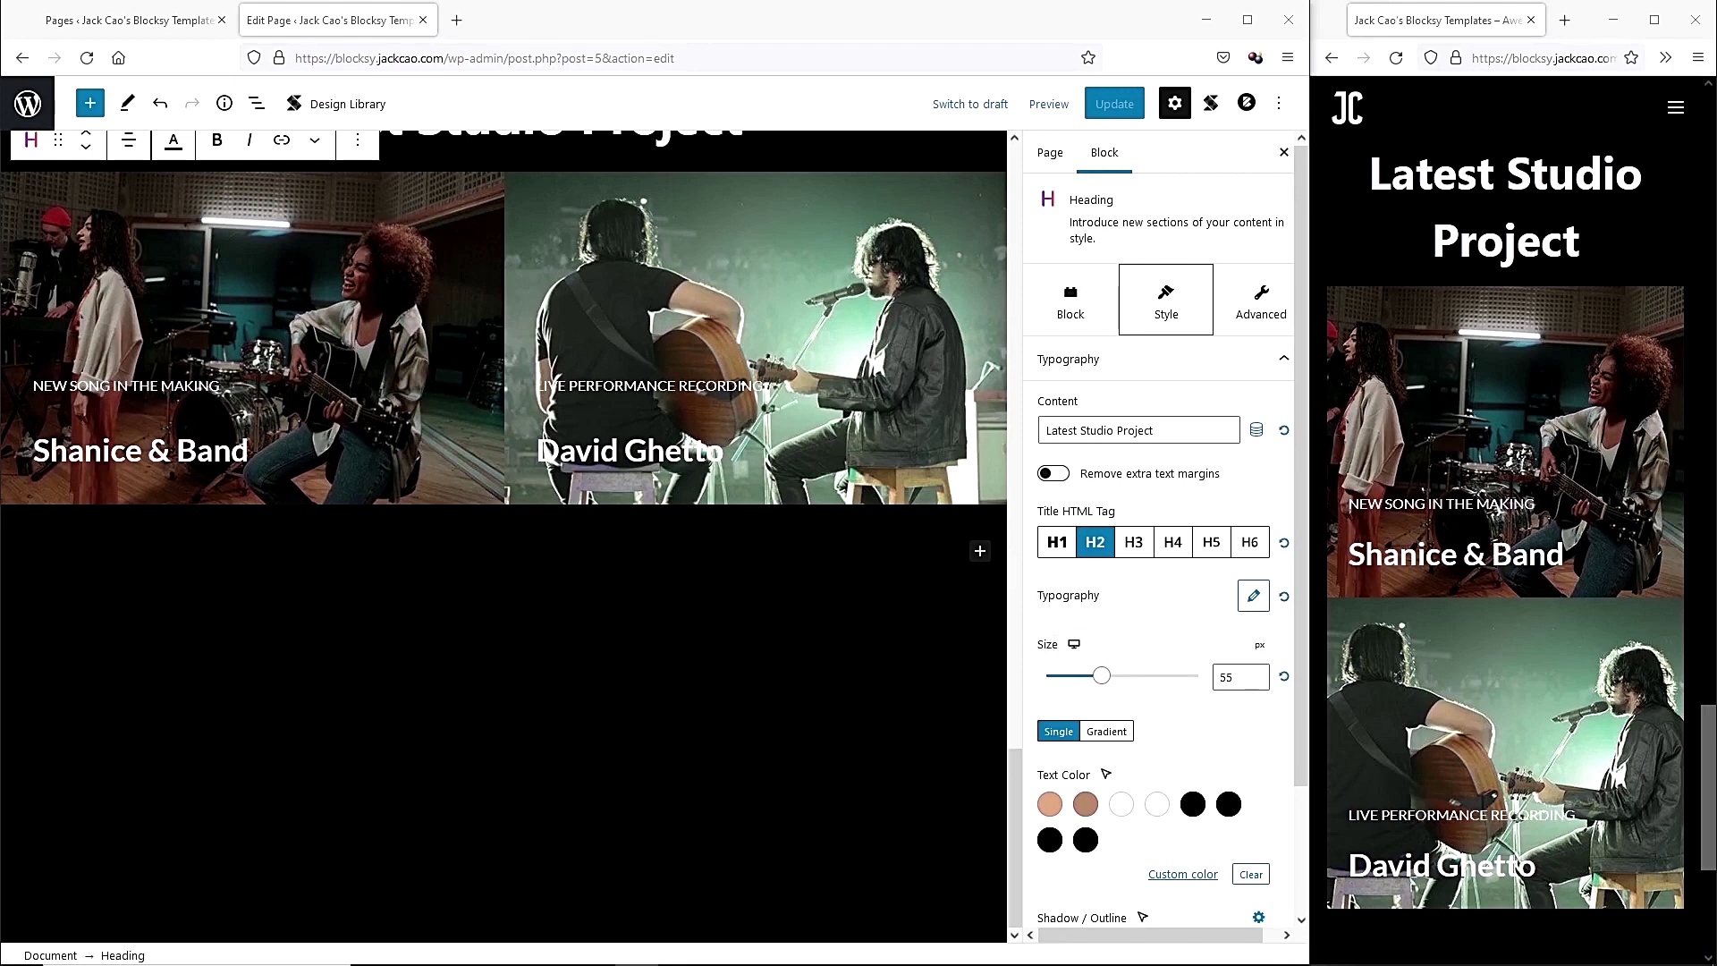
Add a centred 'Frequently Asked Questions' heading at size 55 below the photos.
click(979, 551)
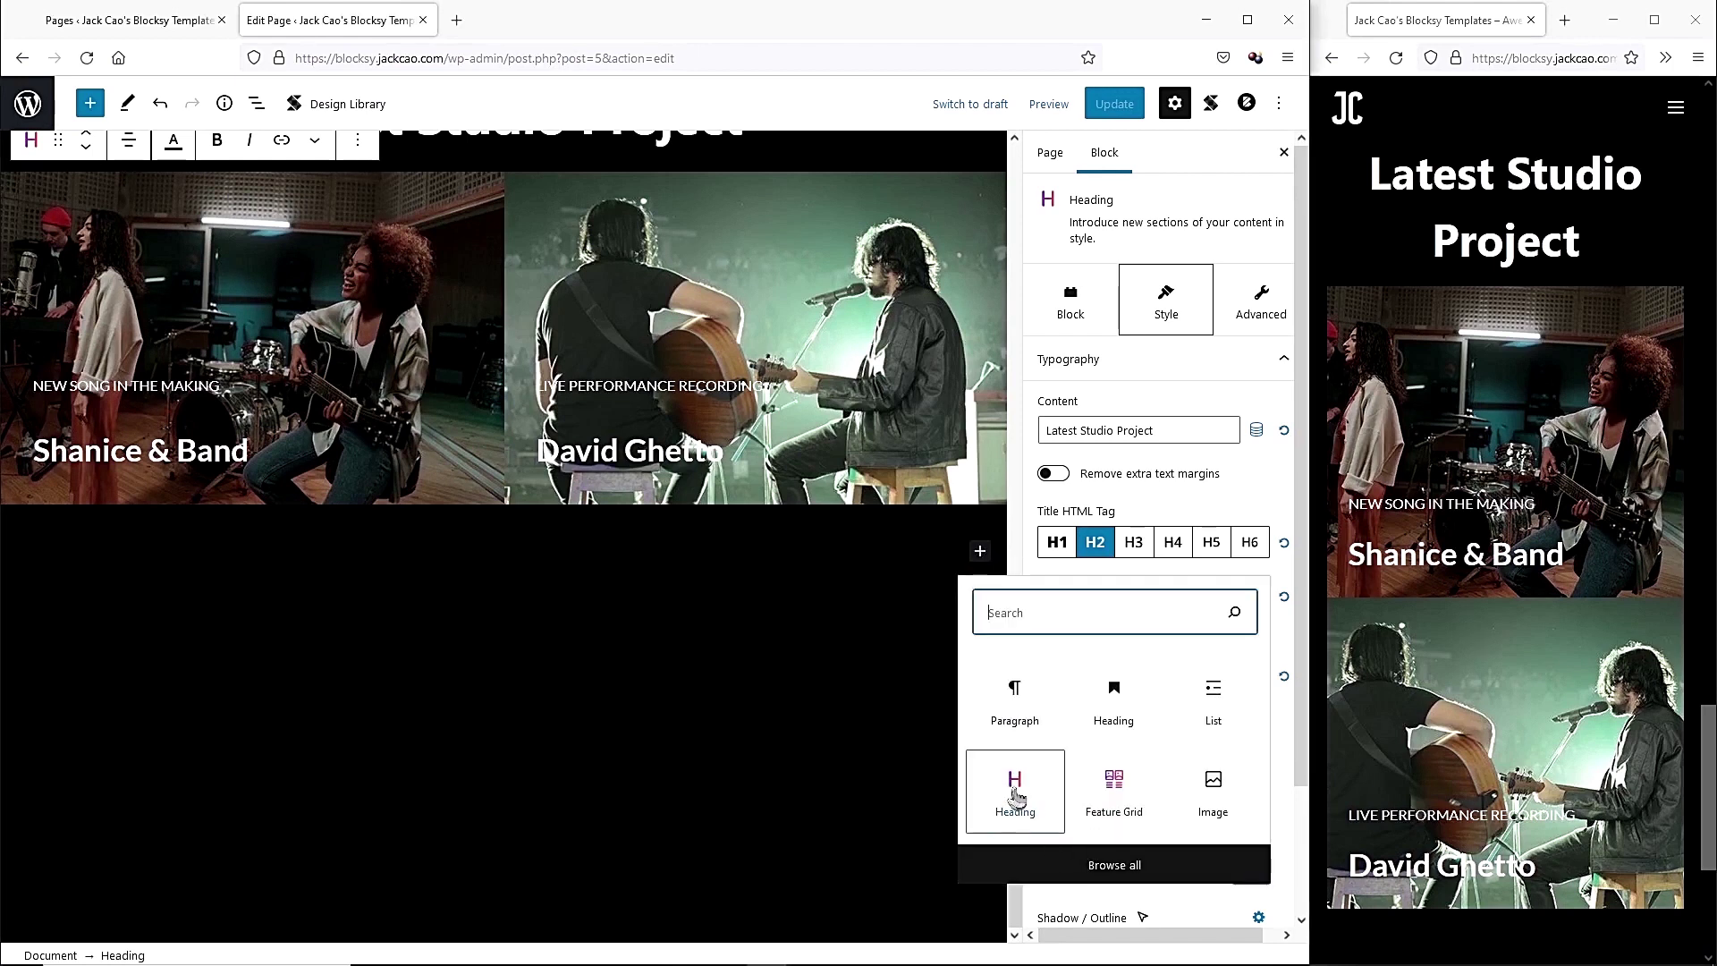
click(1015, 799)
text(F)
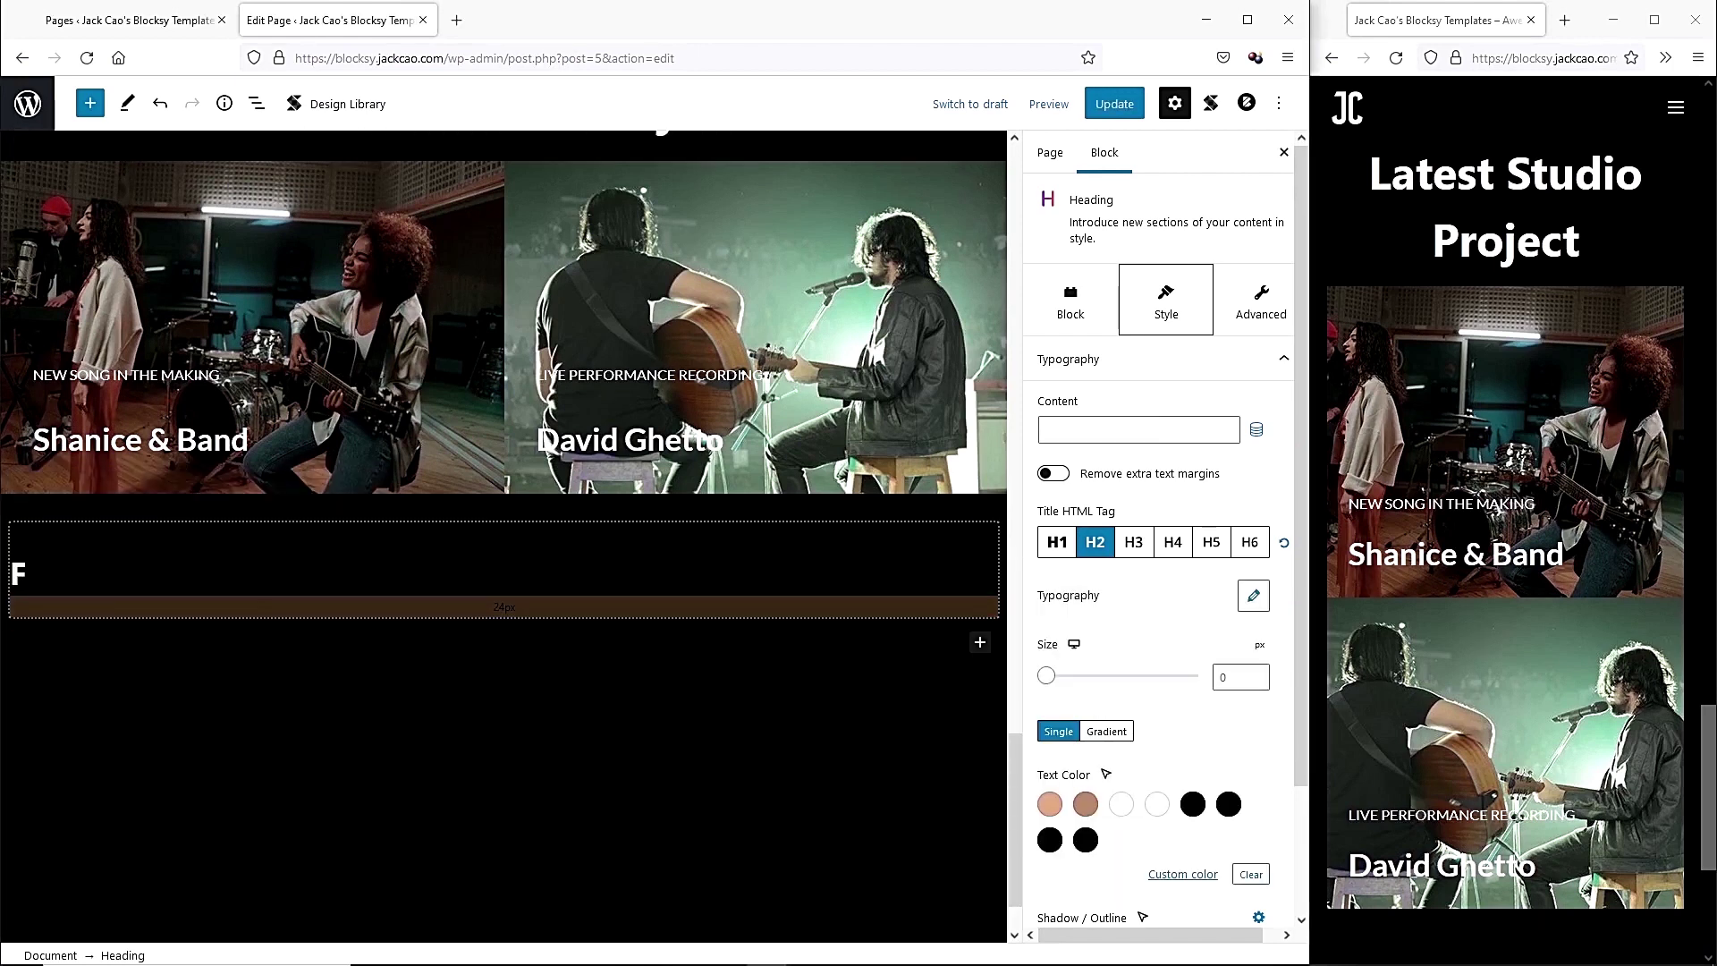
text(requently Asked Questions)
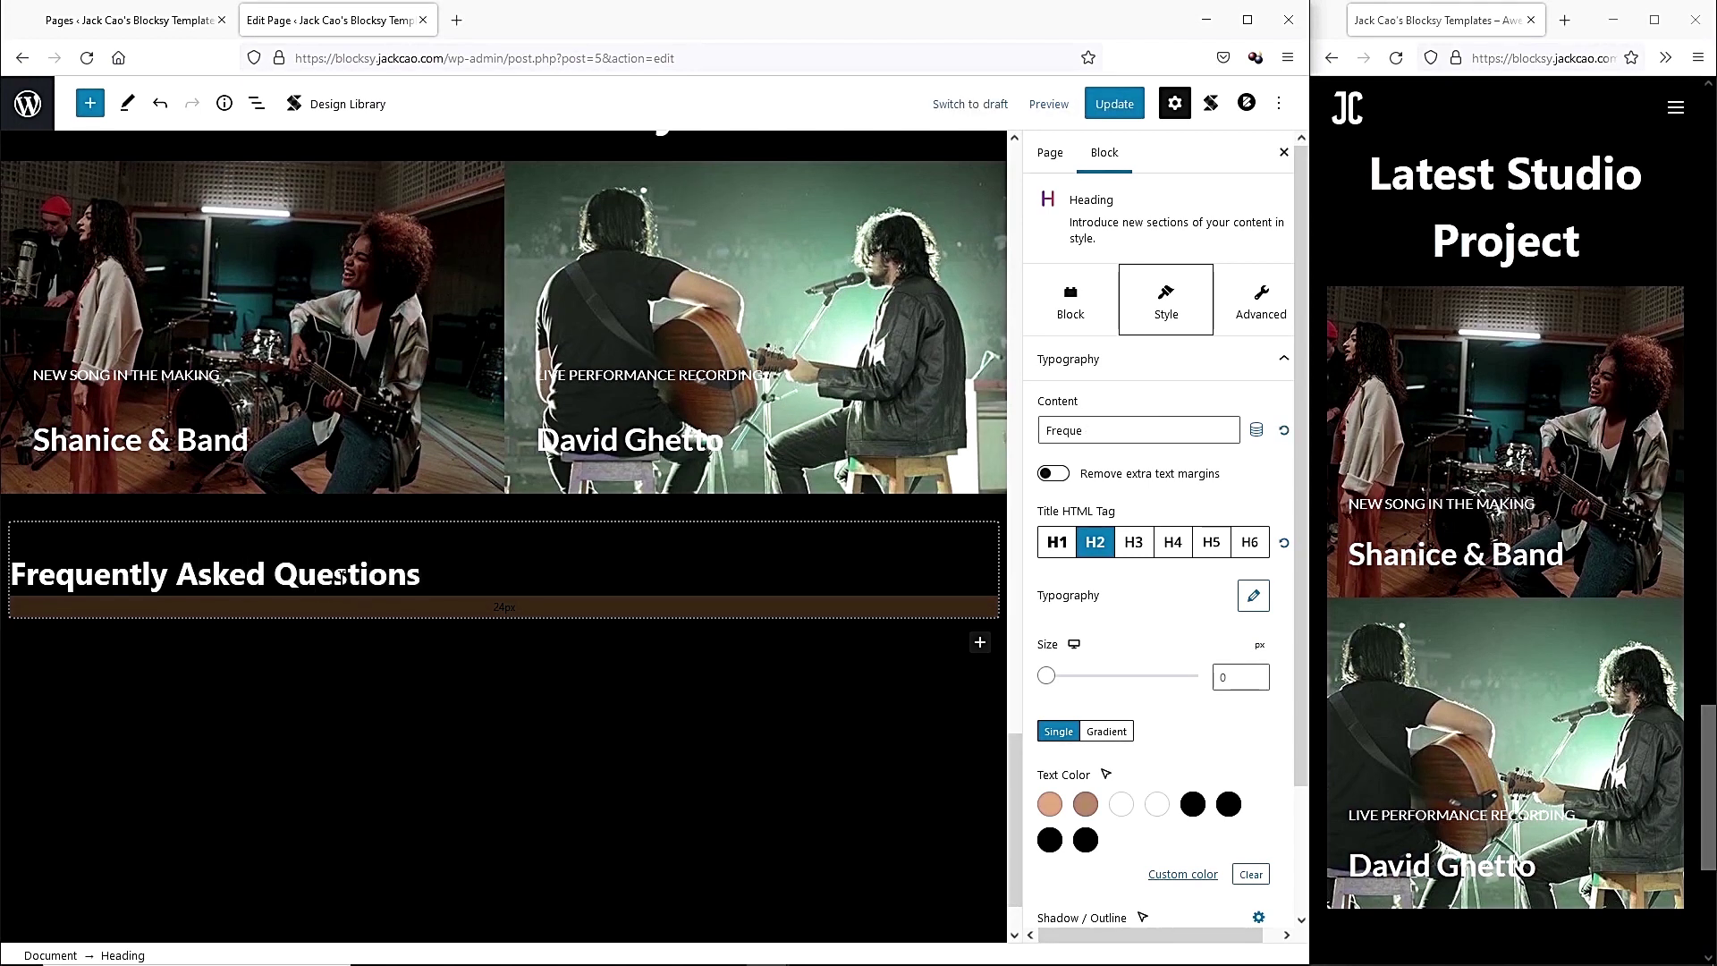
click(132, 499)
click(185, 586)
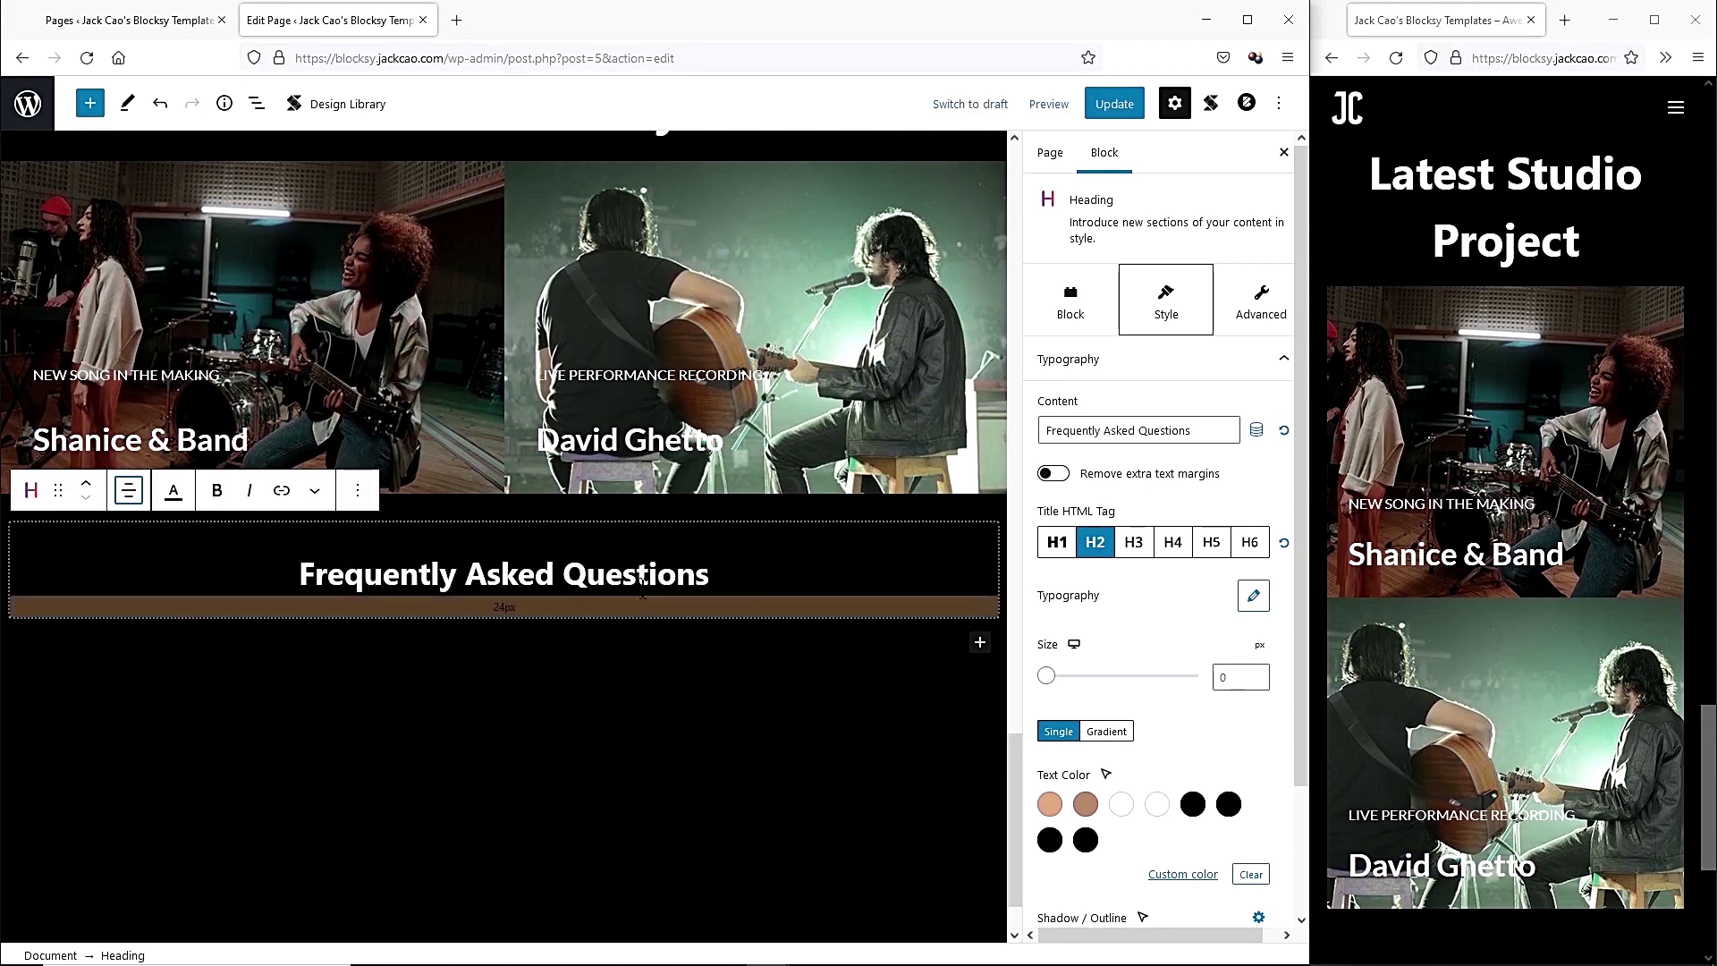
click(1244, 677)
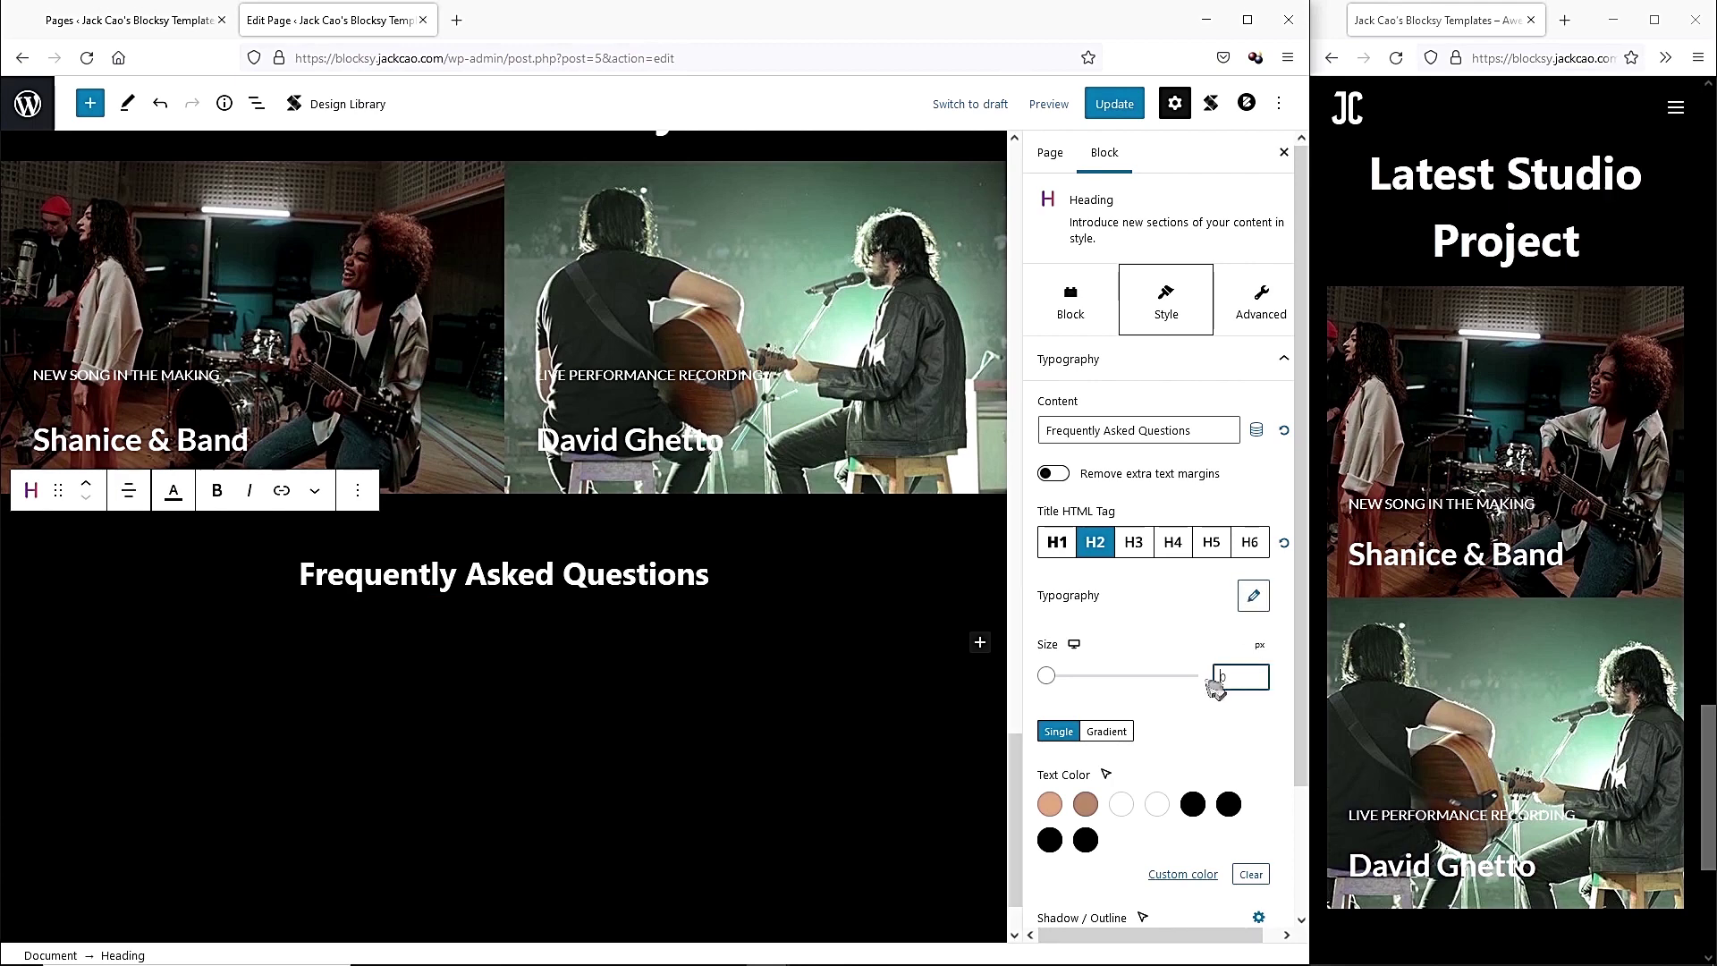
text(55)
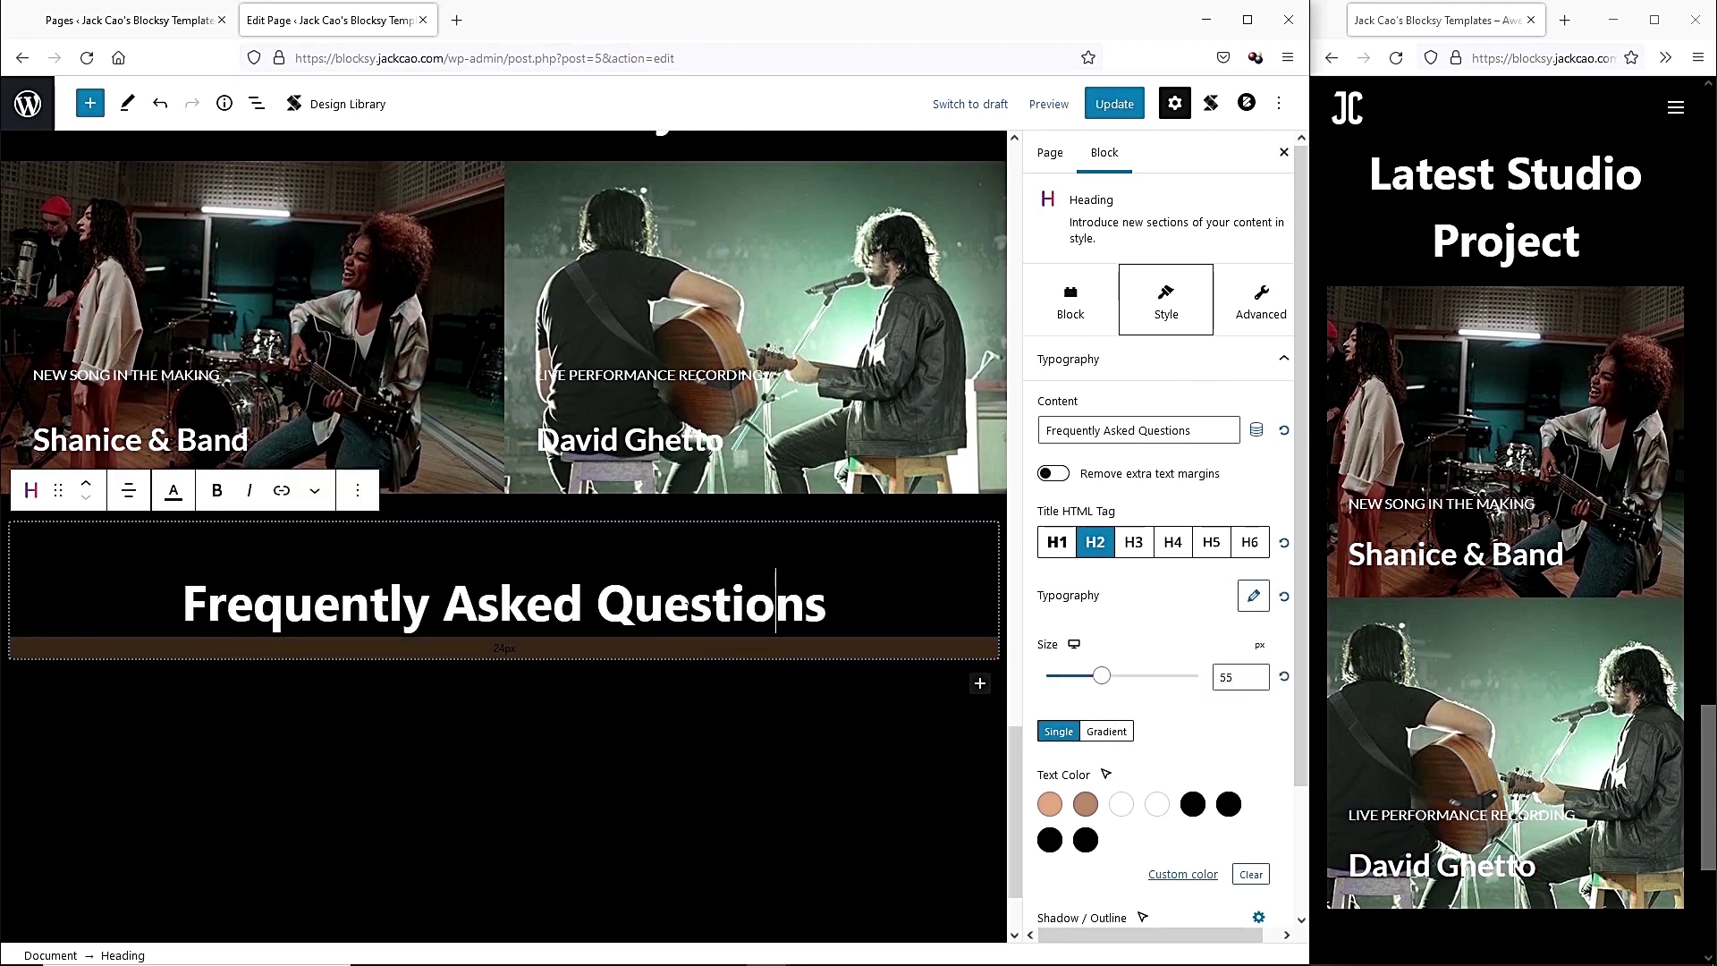
Increase the photo section's bottom spacing to add space above the heading.
click(667, 504)
drag(661, 549, 667, 631)
scroll(745, 601, down, 2)
click(738, 595)
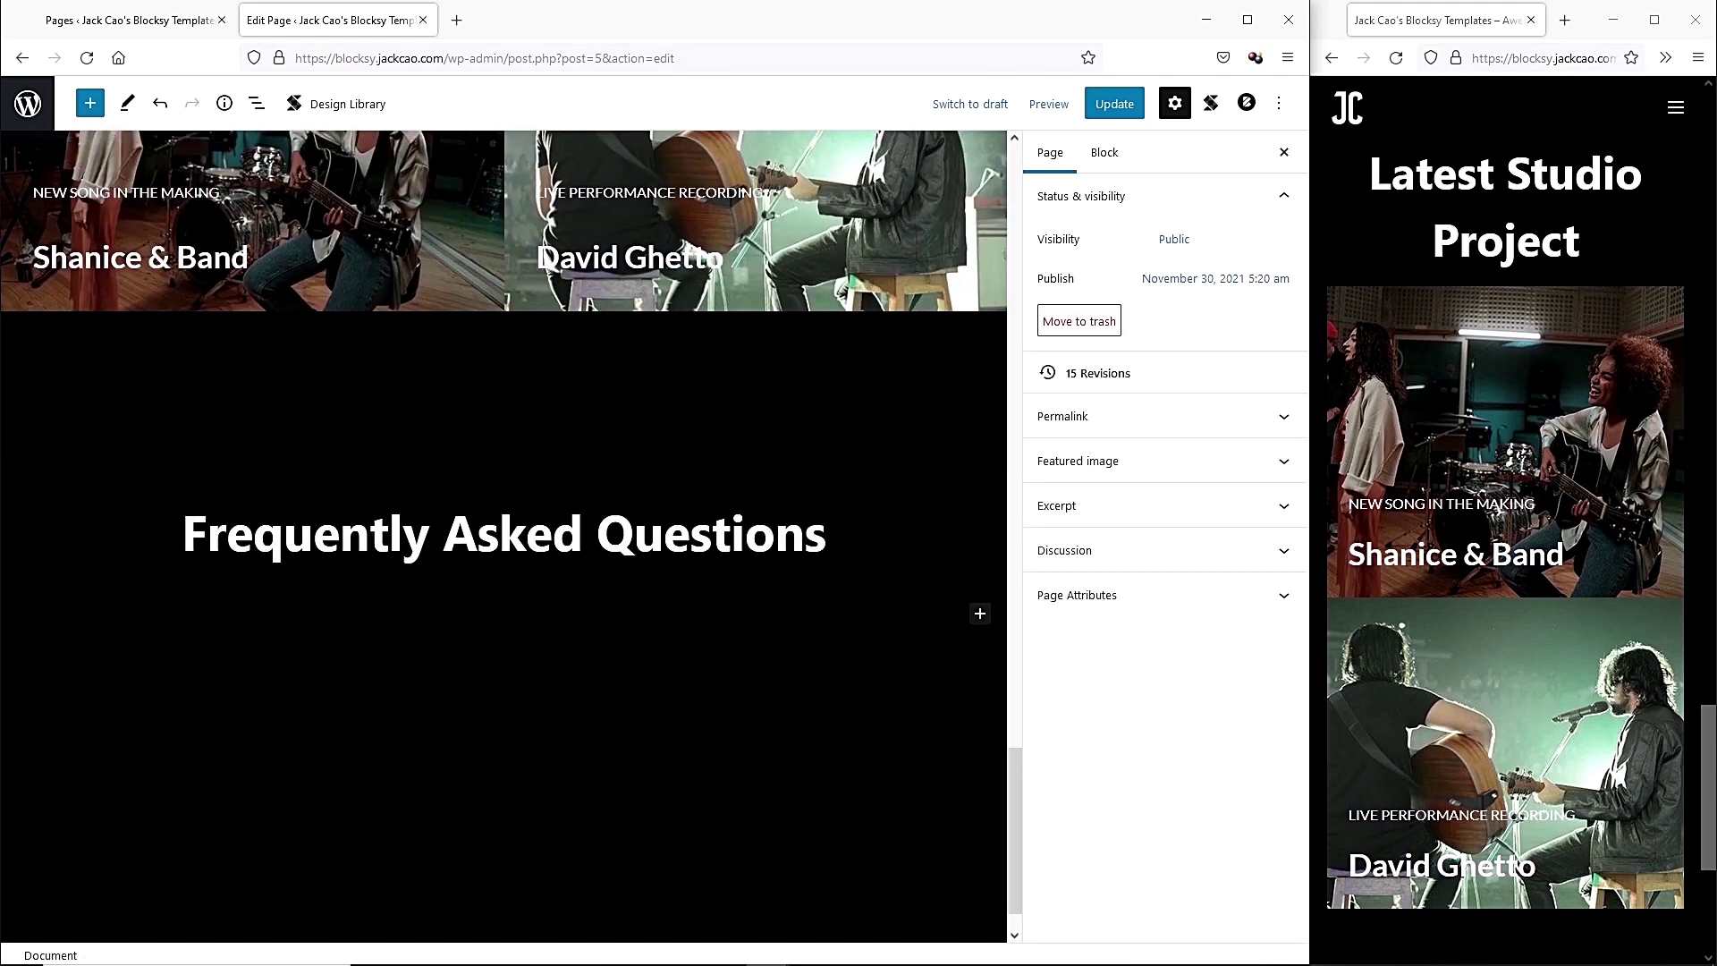
click(980, 614)
Insert an Accordion block with the Default style under the FAQ heading.
click(1150, 932)
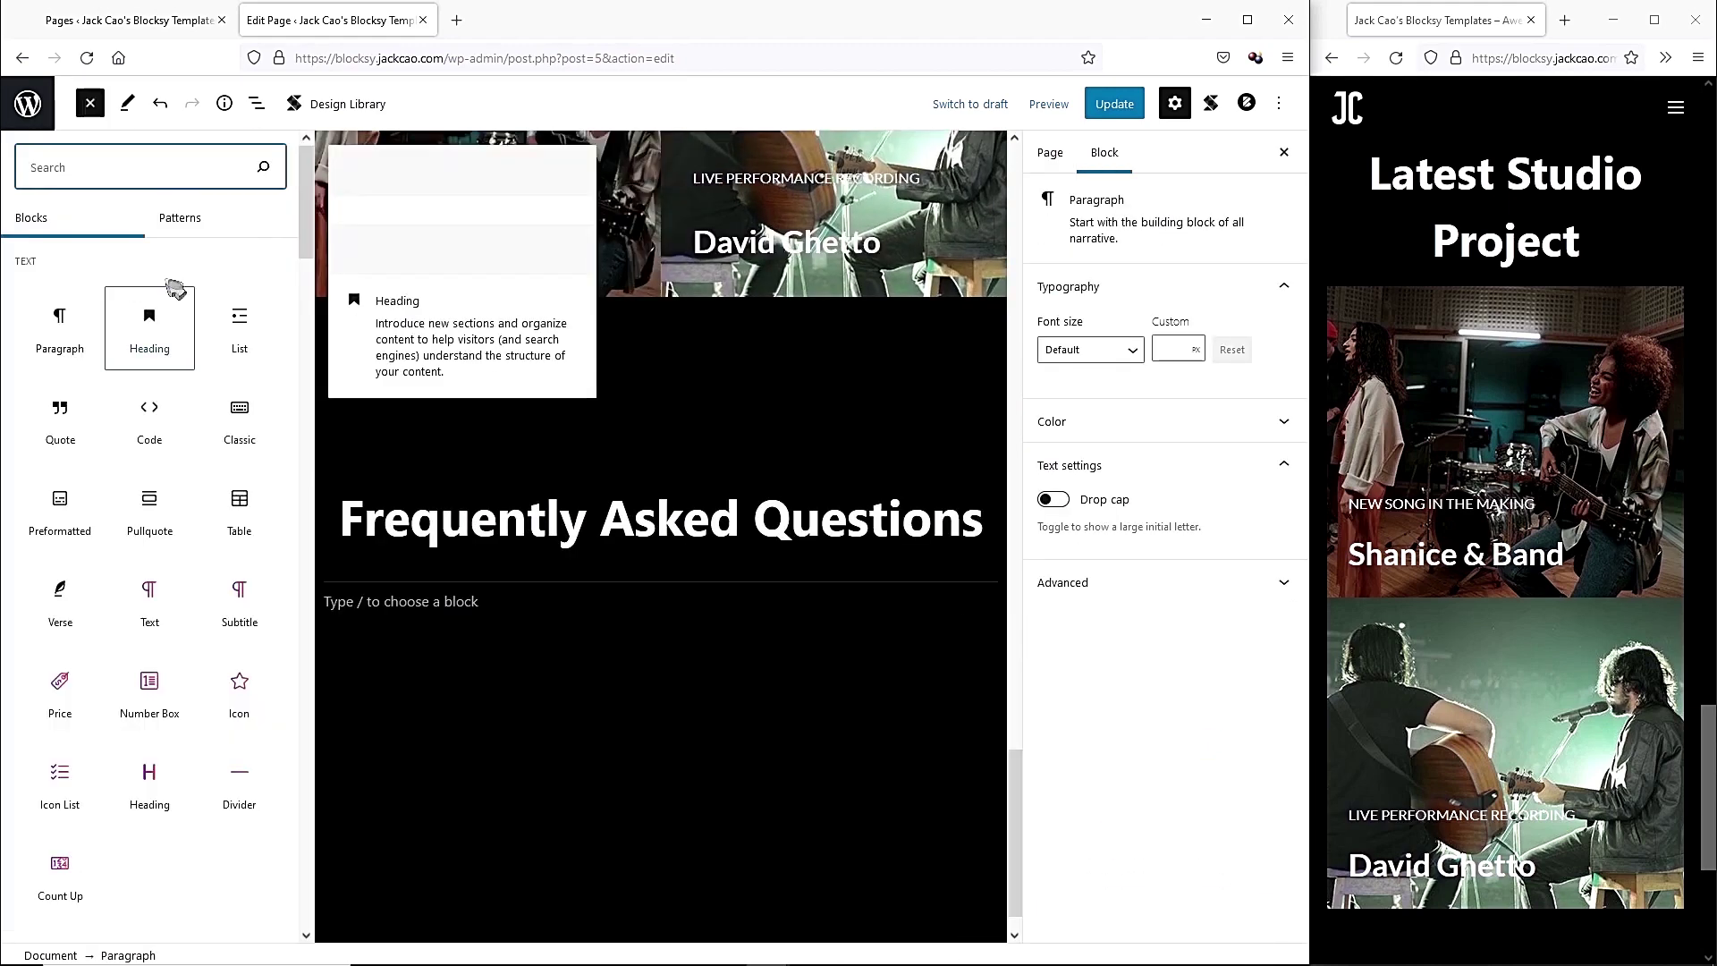
drag(307, 214, 302, 858)
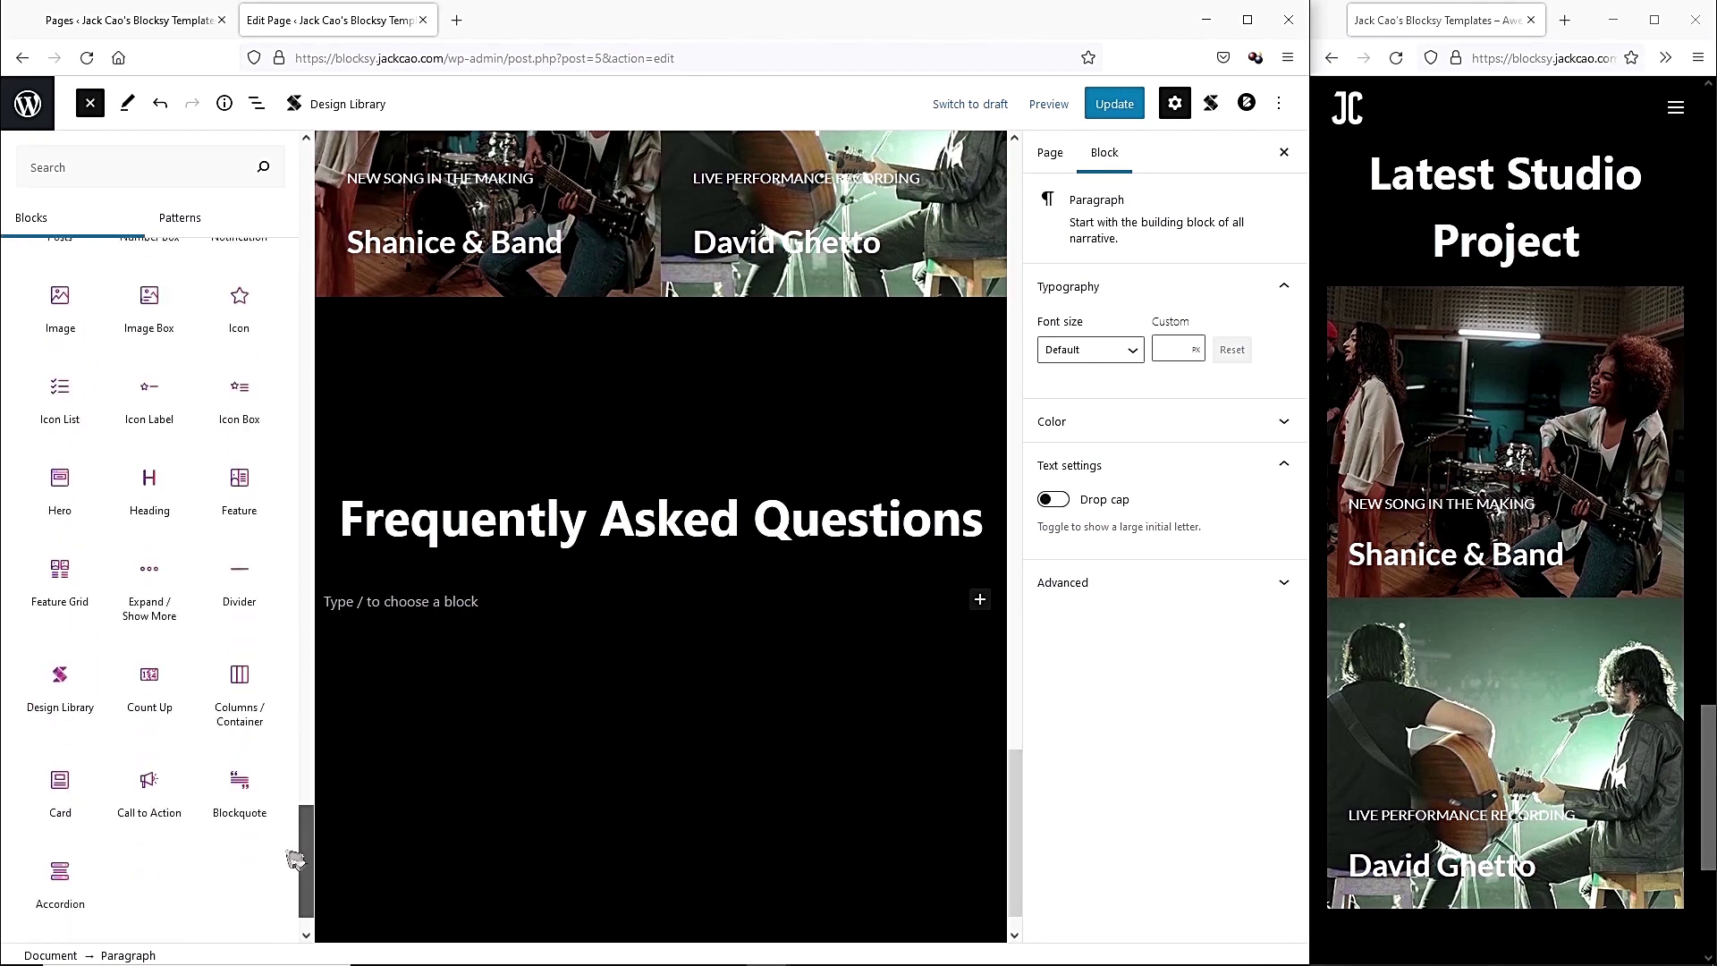
click(60, 881)
scroll(376, 733, down, 2)
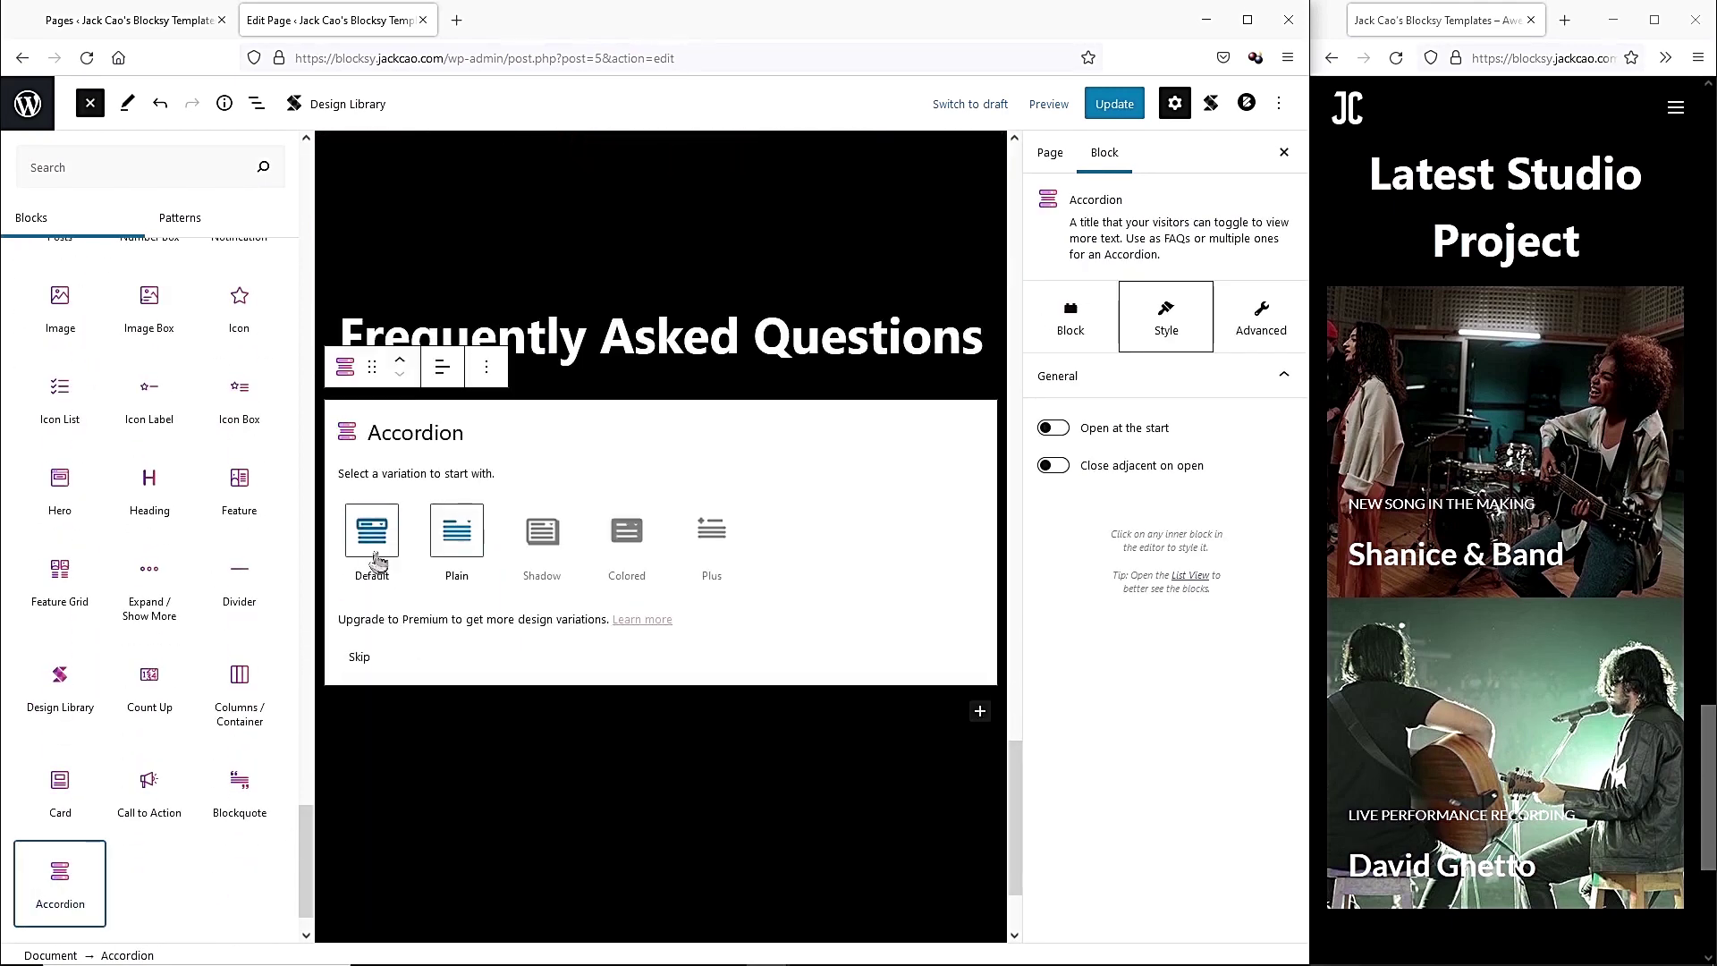
click(463, 532)
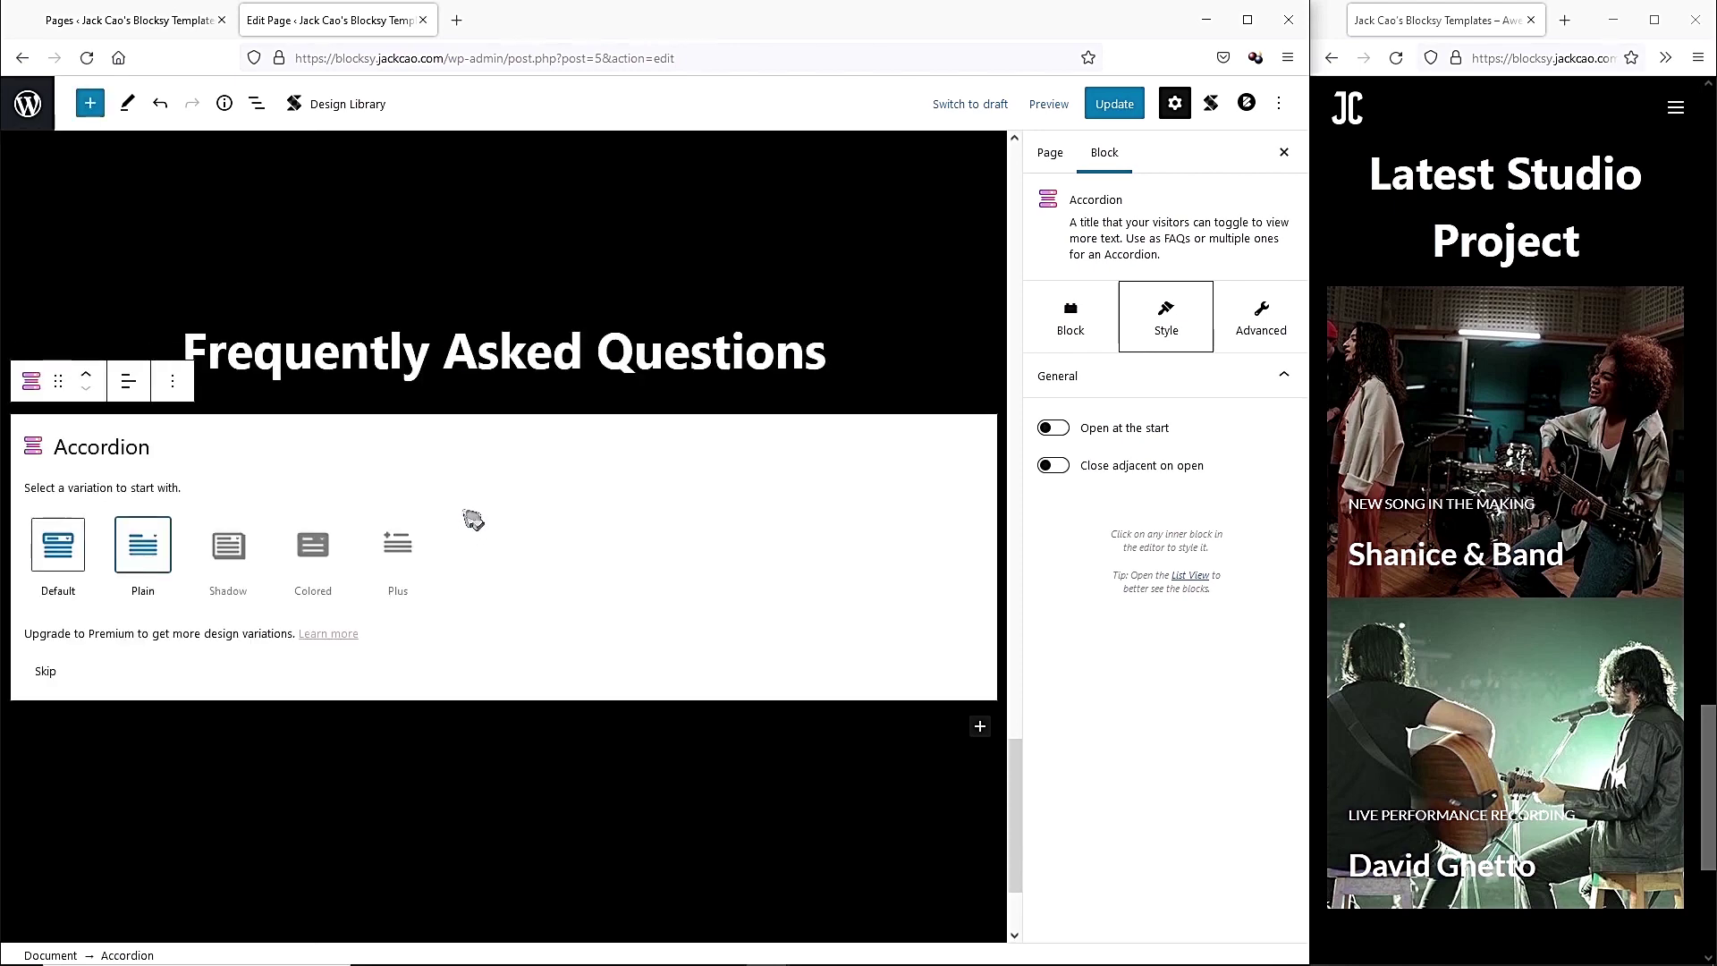
click(79, 559)
Title the accordion 'Why You Should Hire Me?' and paste in its answer.
triple_click(153, 453)
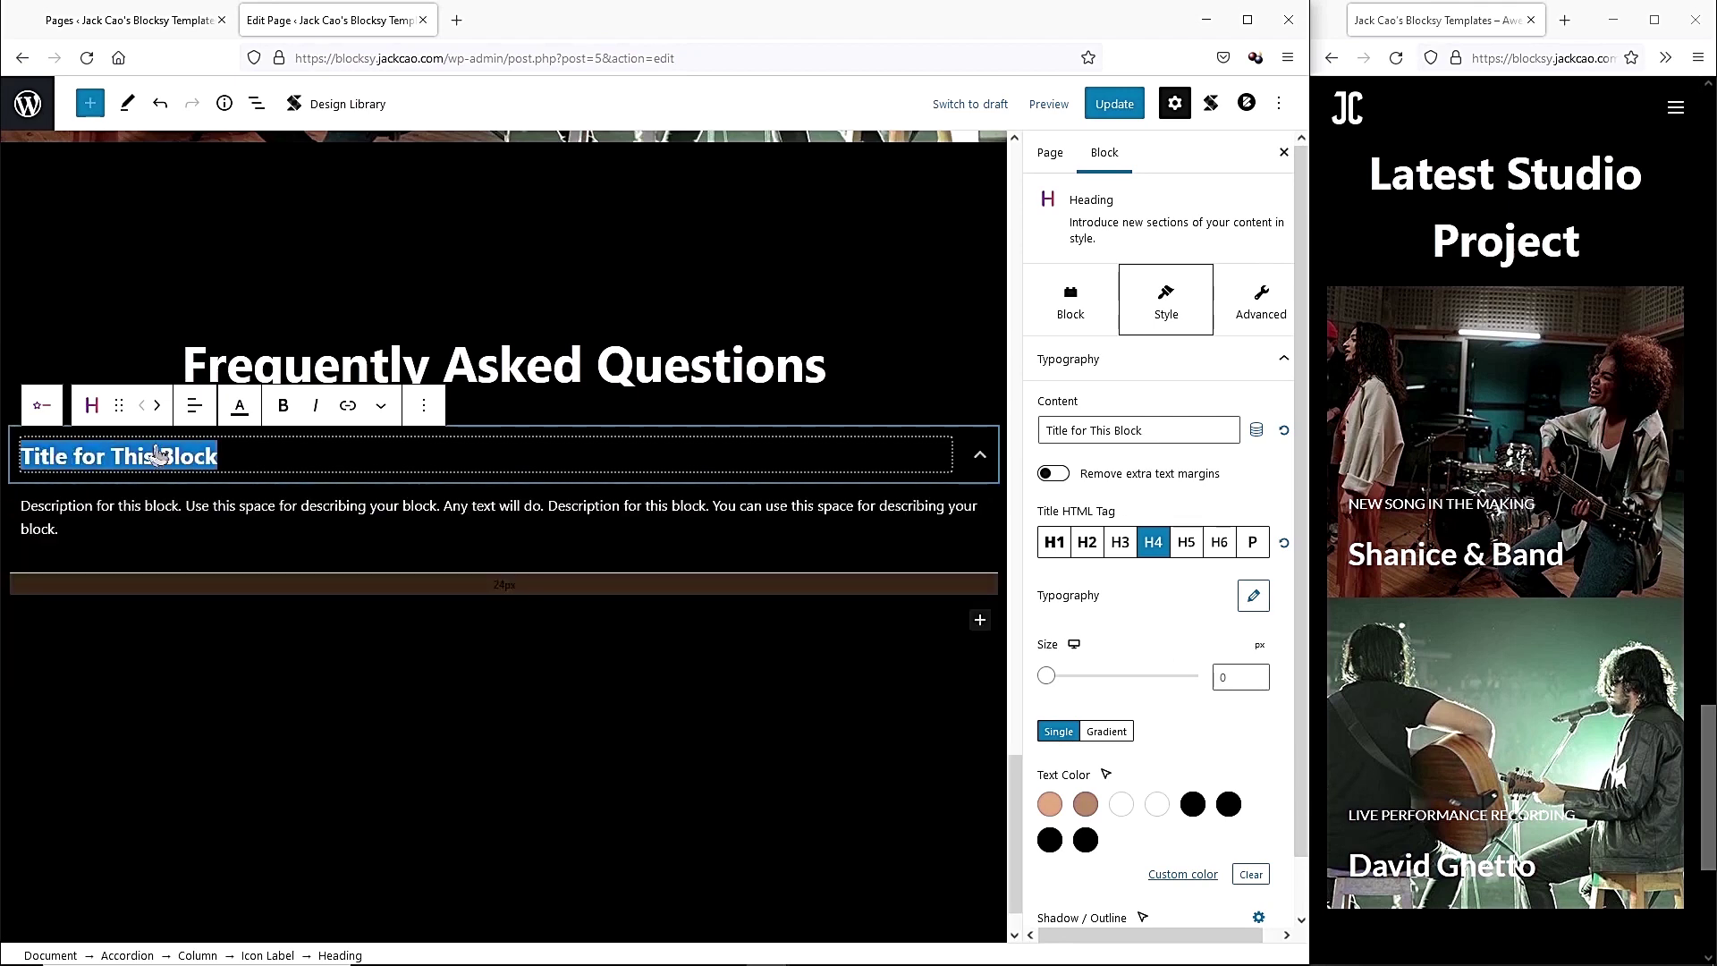
text(Why Should)
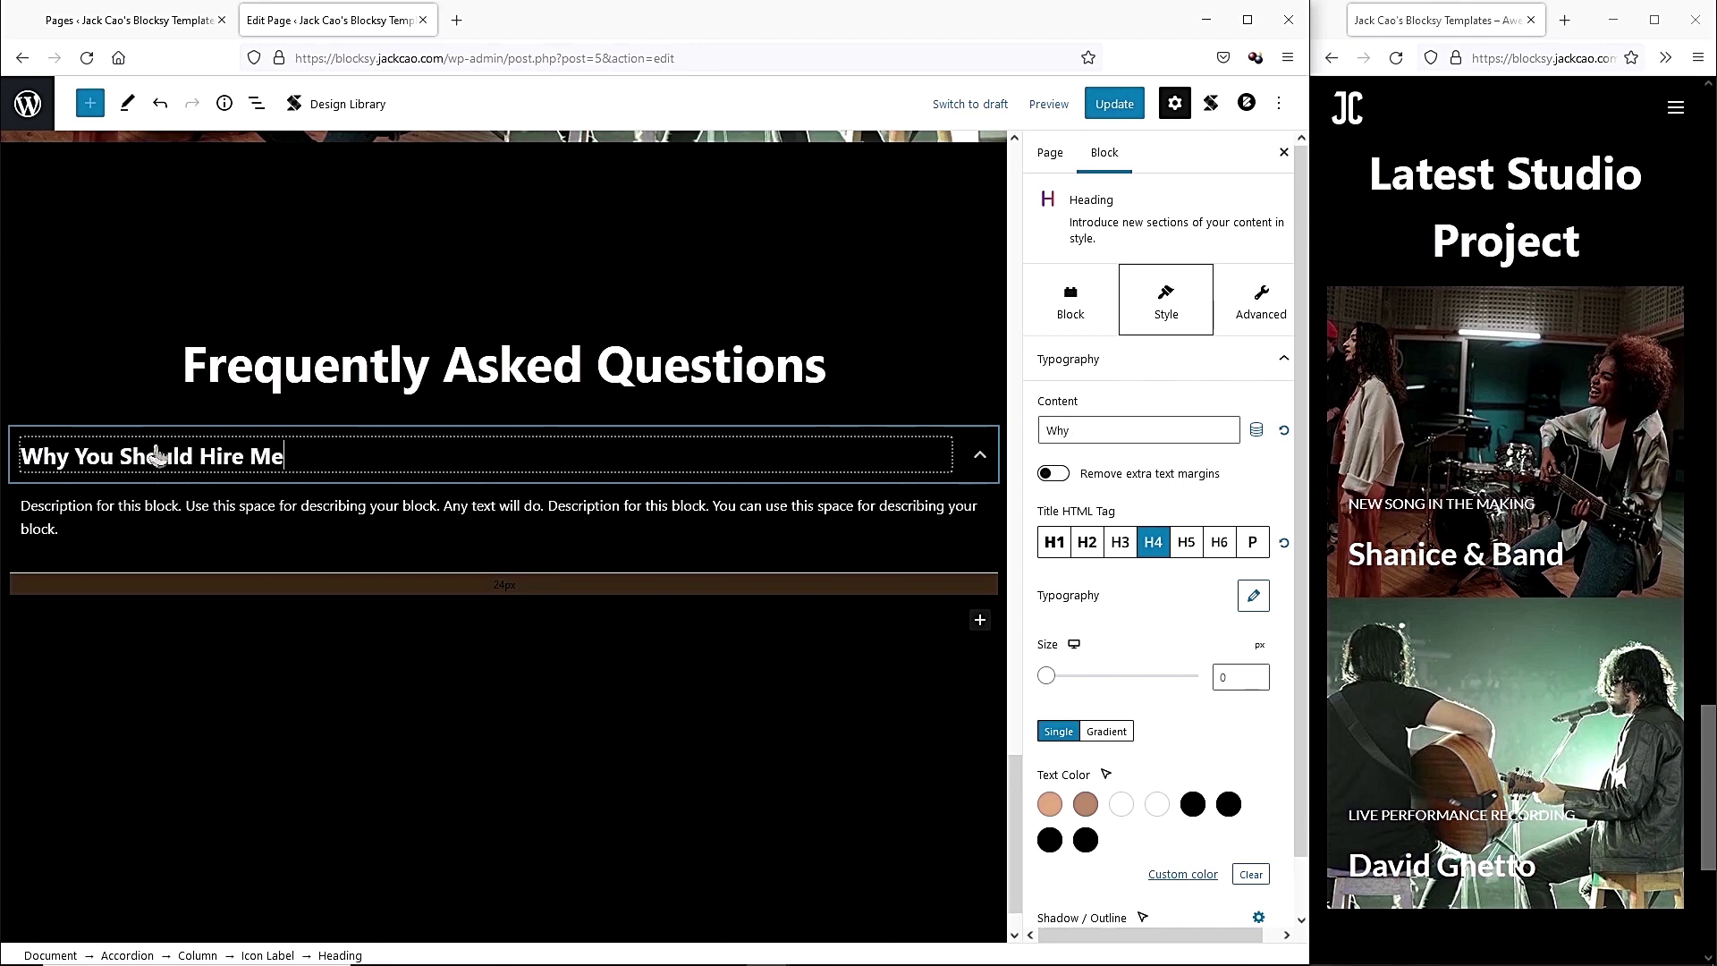
triple_click(221, 506)
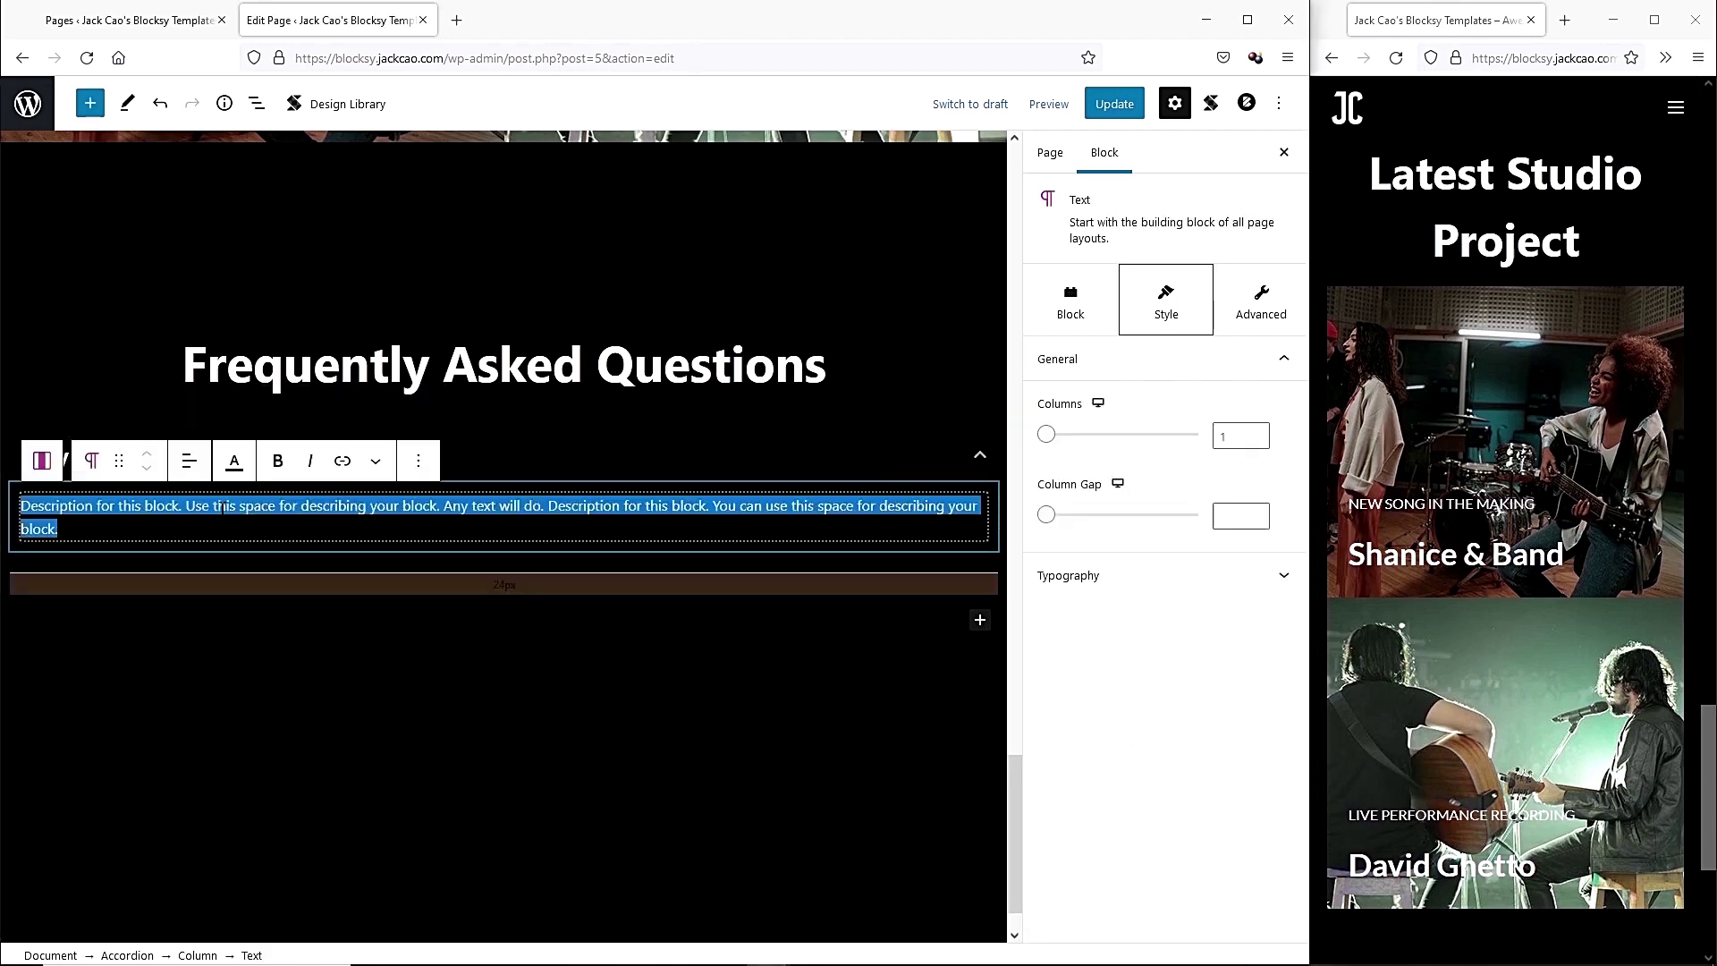
text(I have single-handedly created a dozen of successful students who are now famous, and I am happy to be a part of their journey. You could be the next superstar.)
click(299, 536)
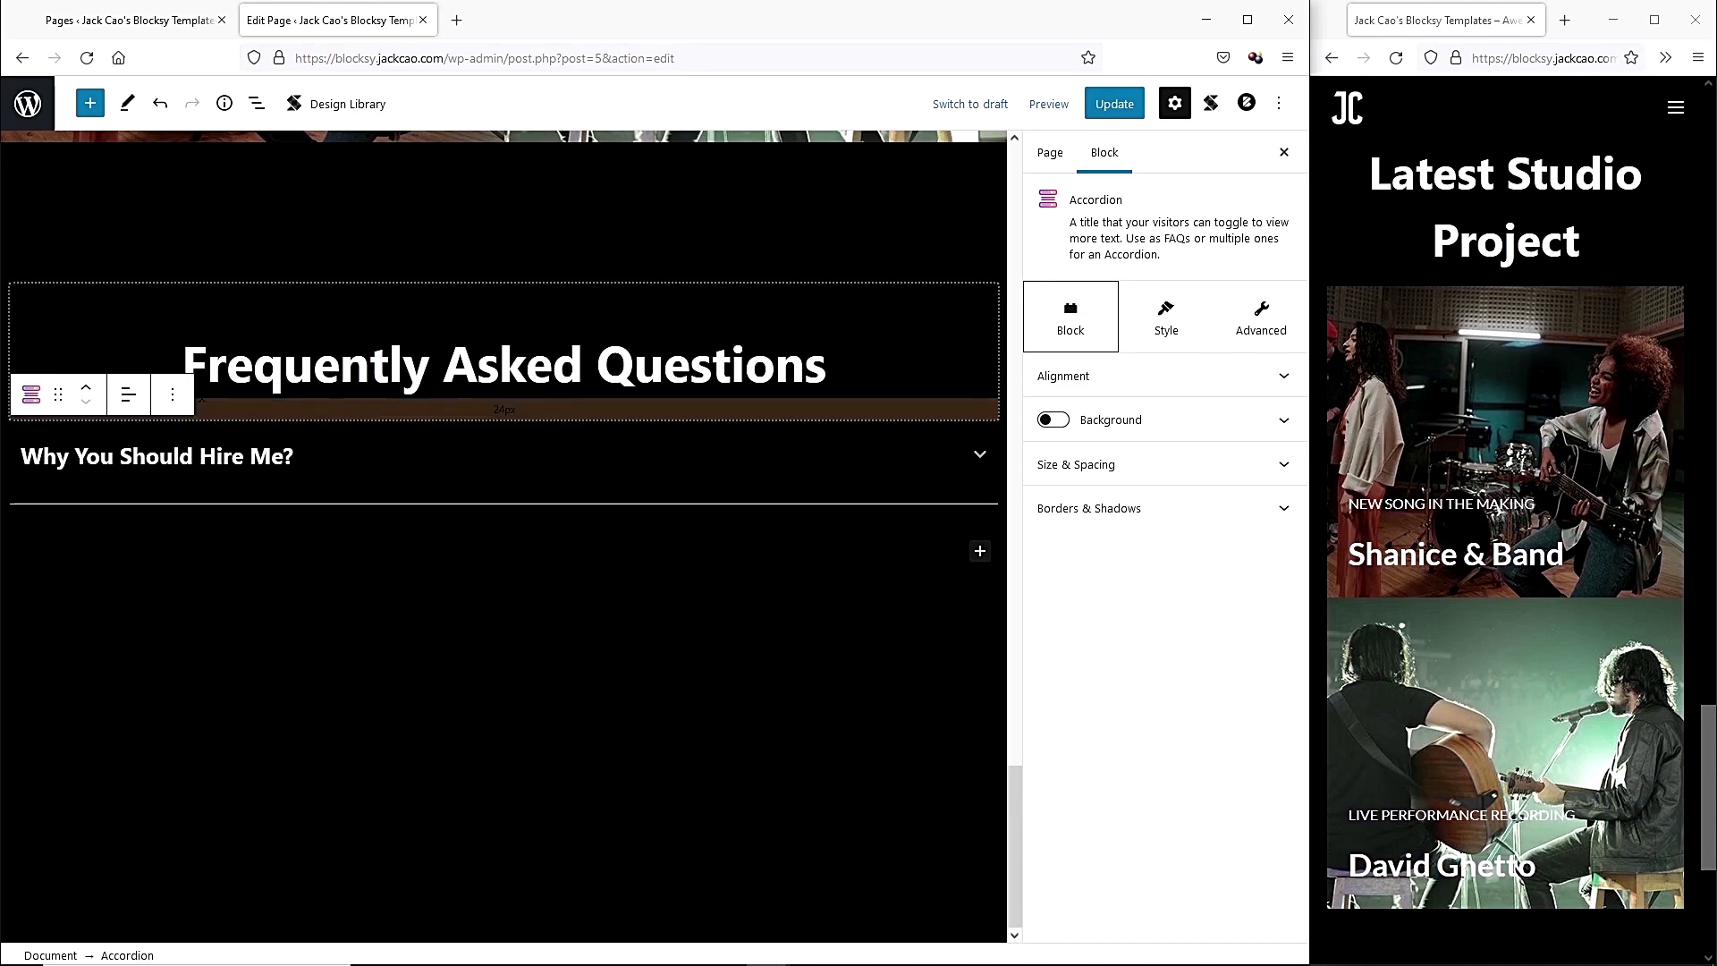
click(257, 104)
Duplicate the accordion and change the copy to the 'How much does it cost to hire me?' question and answer.
scroll(202, 809, down, 3)
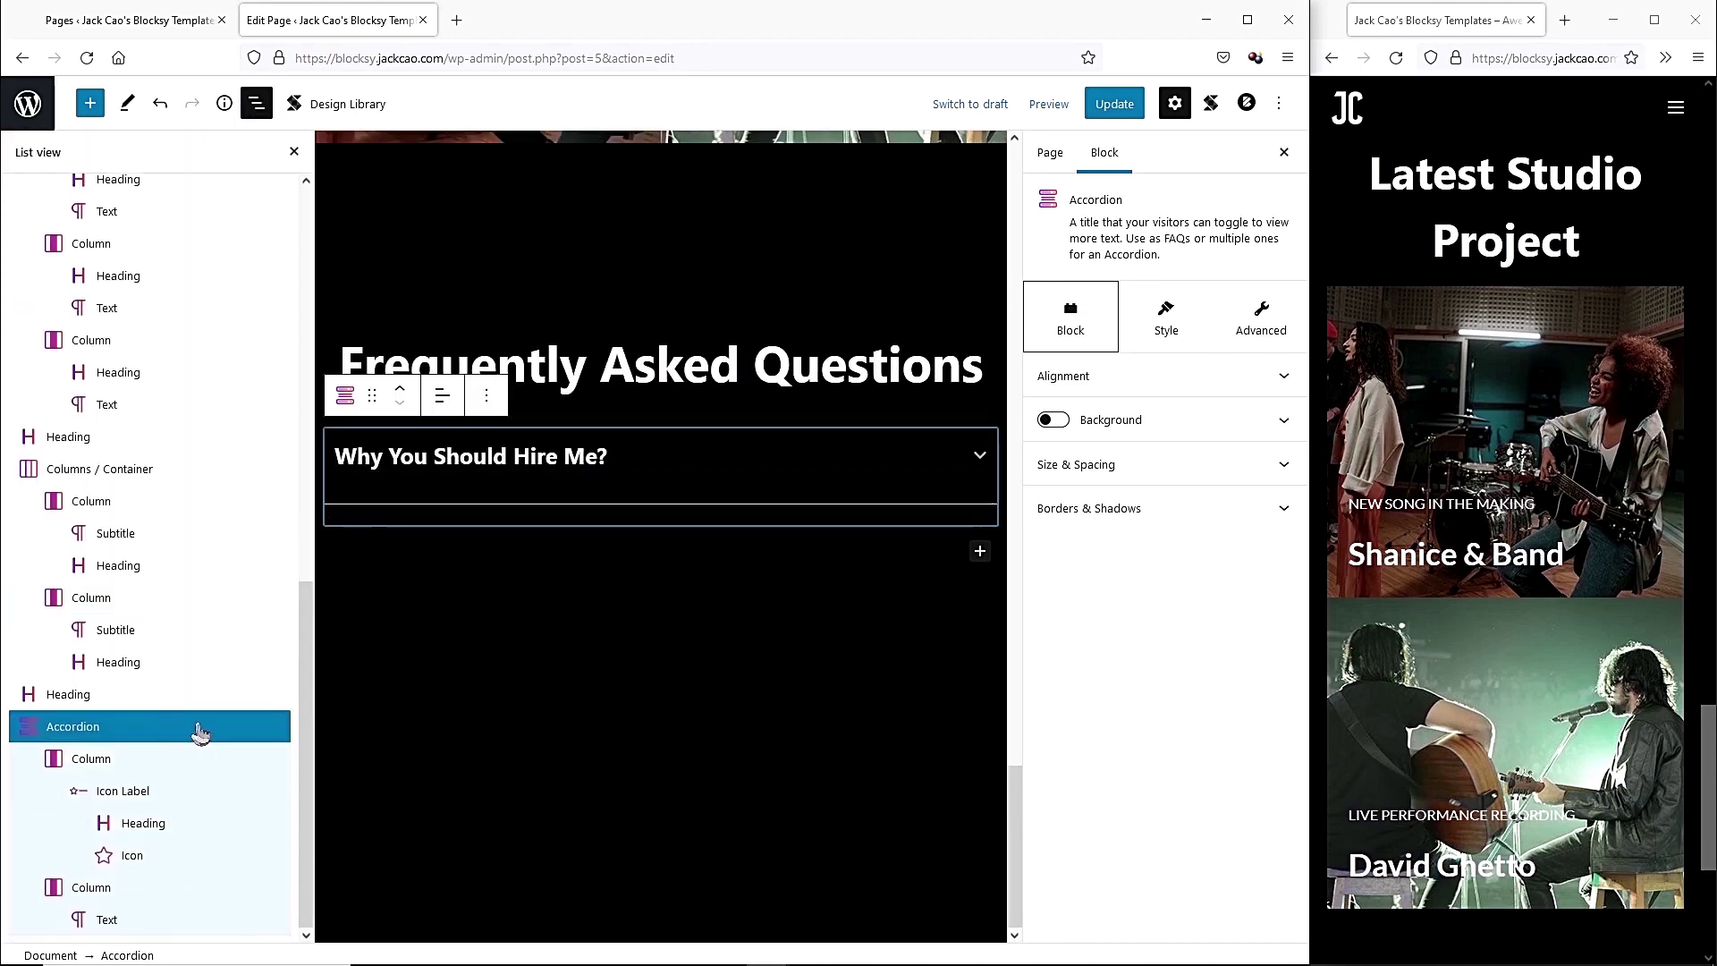
click(485, 394)
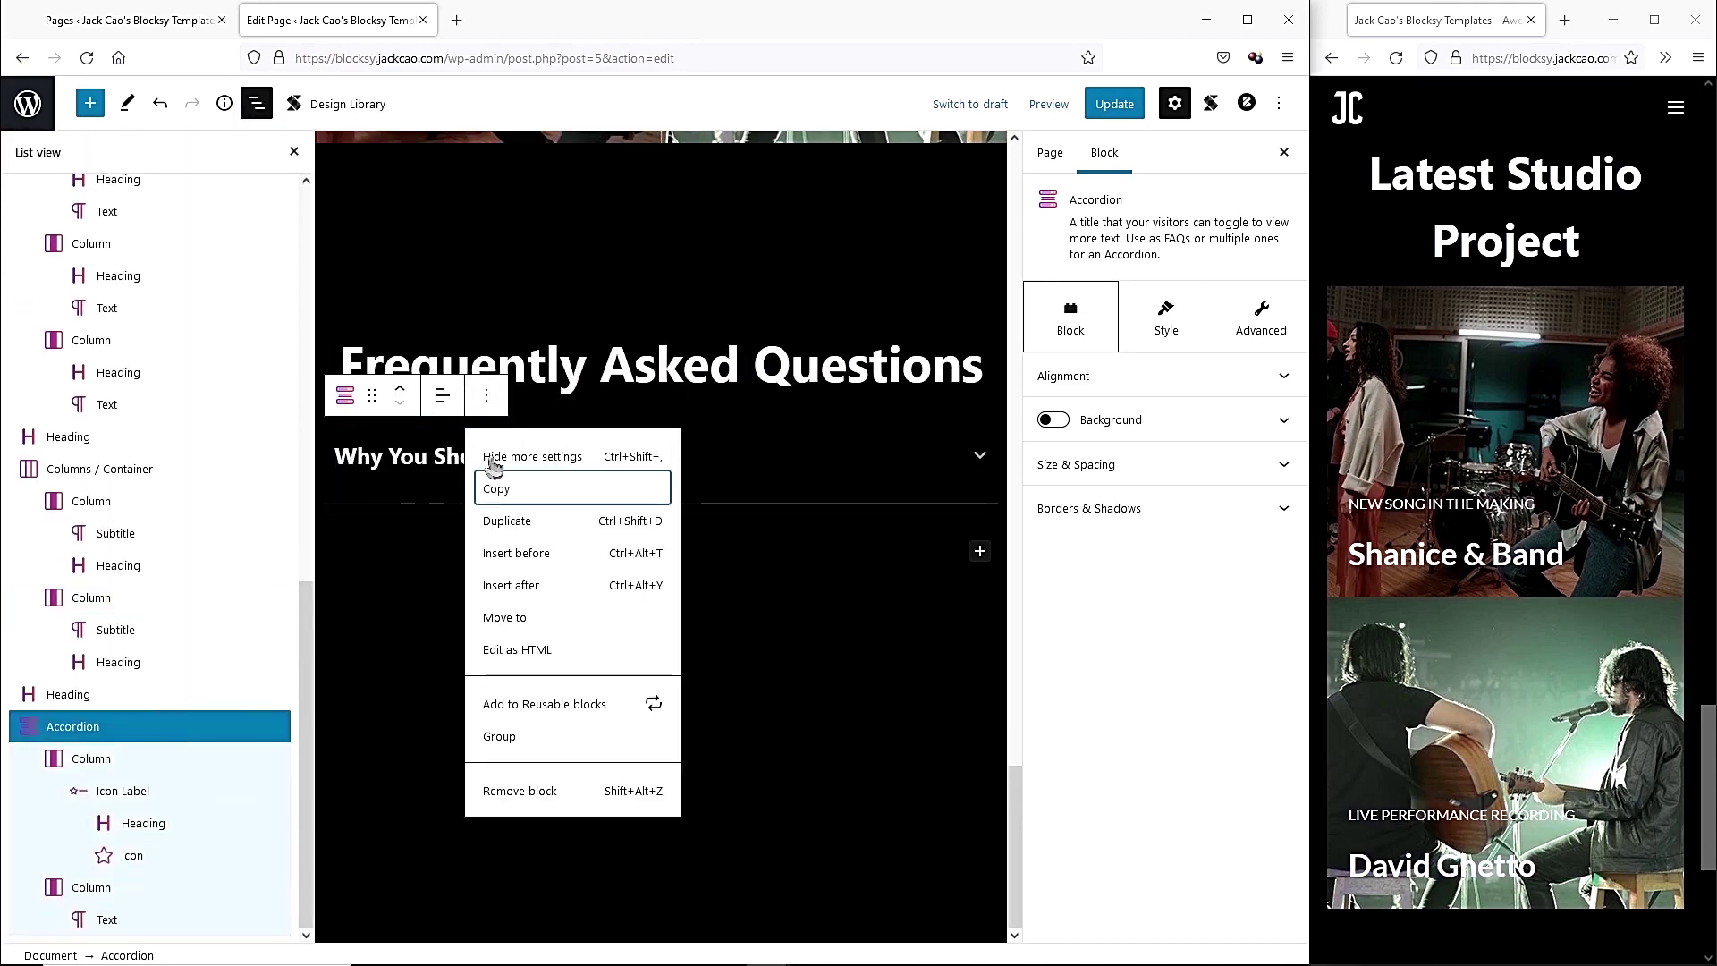
click(508, 521)
click(587, 570)
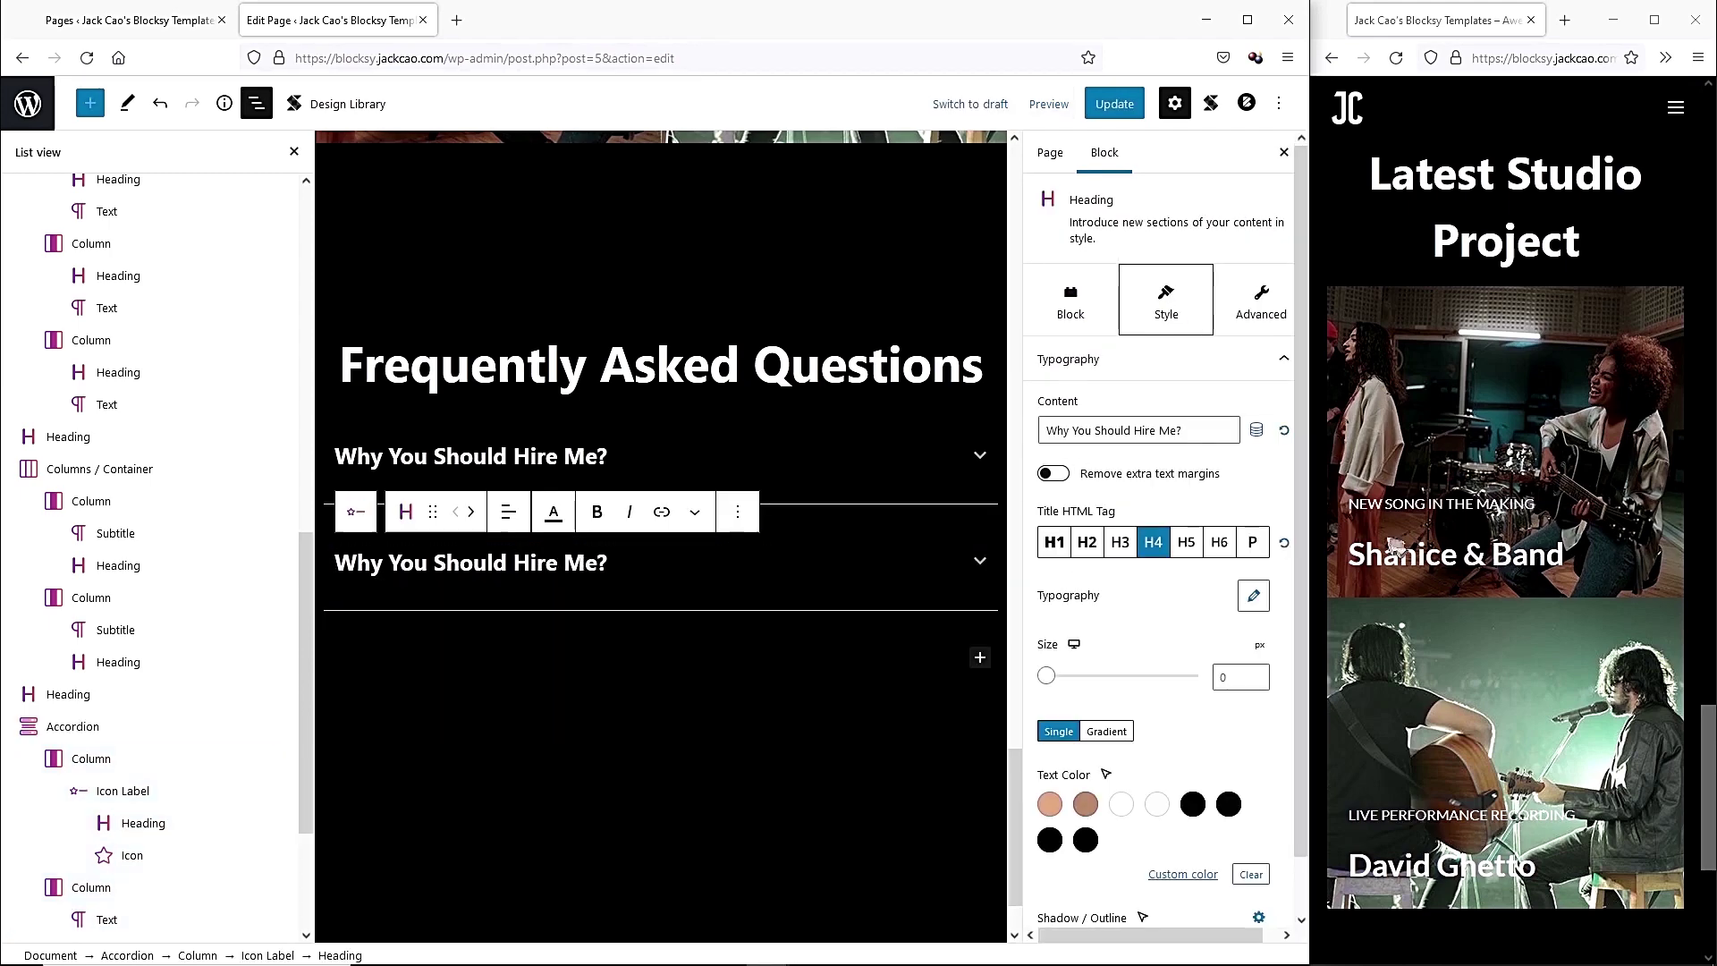
triple_click(542, 573)
text(How much does it cost to hire me?)
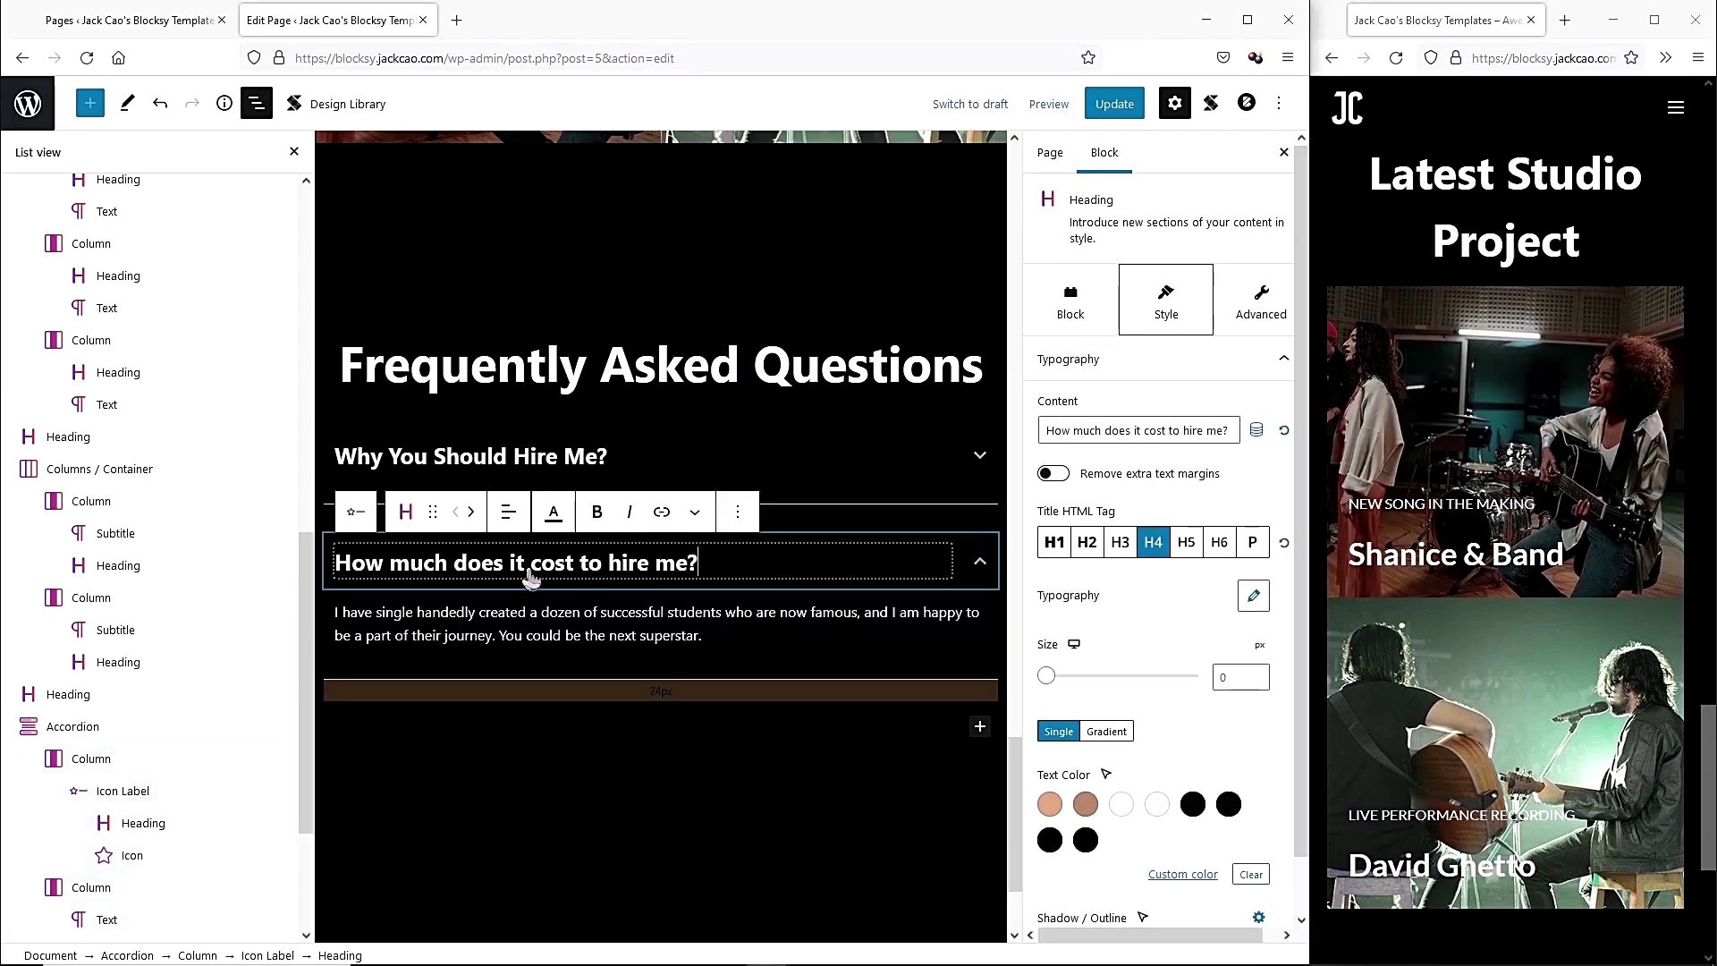
click(676, 635)
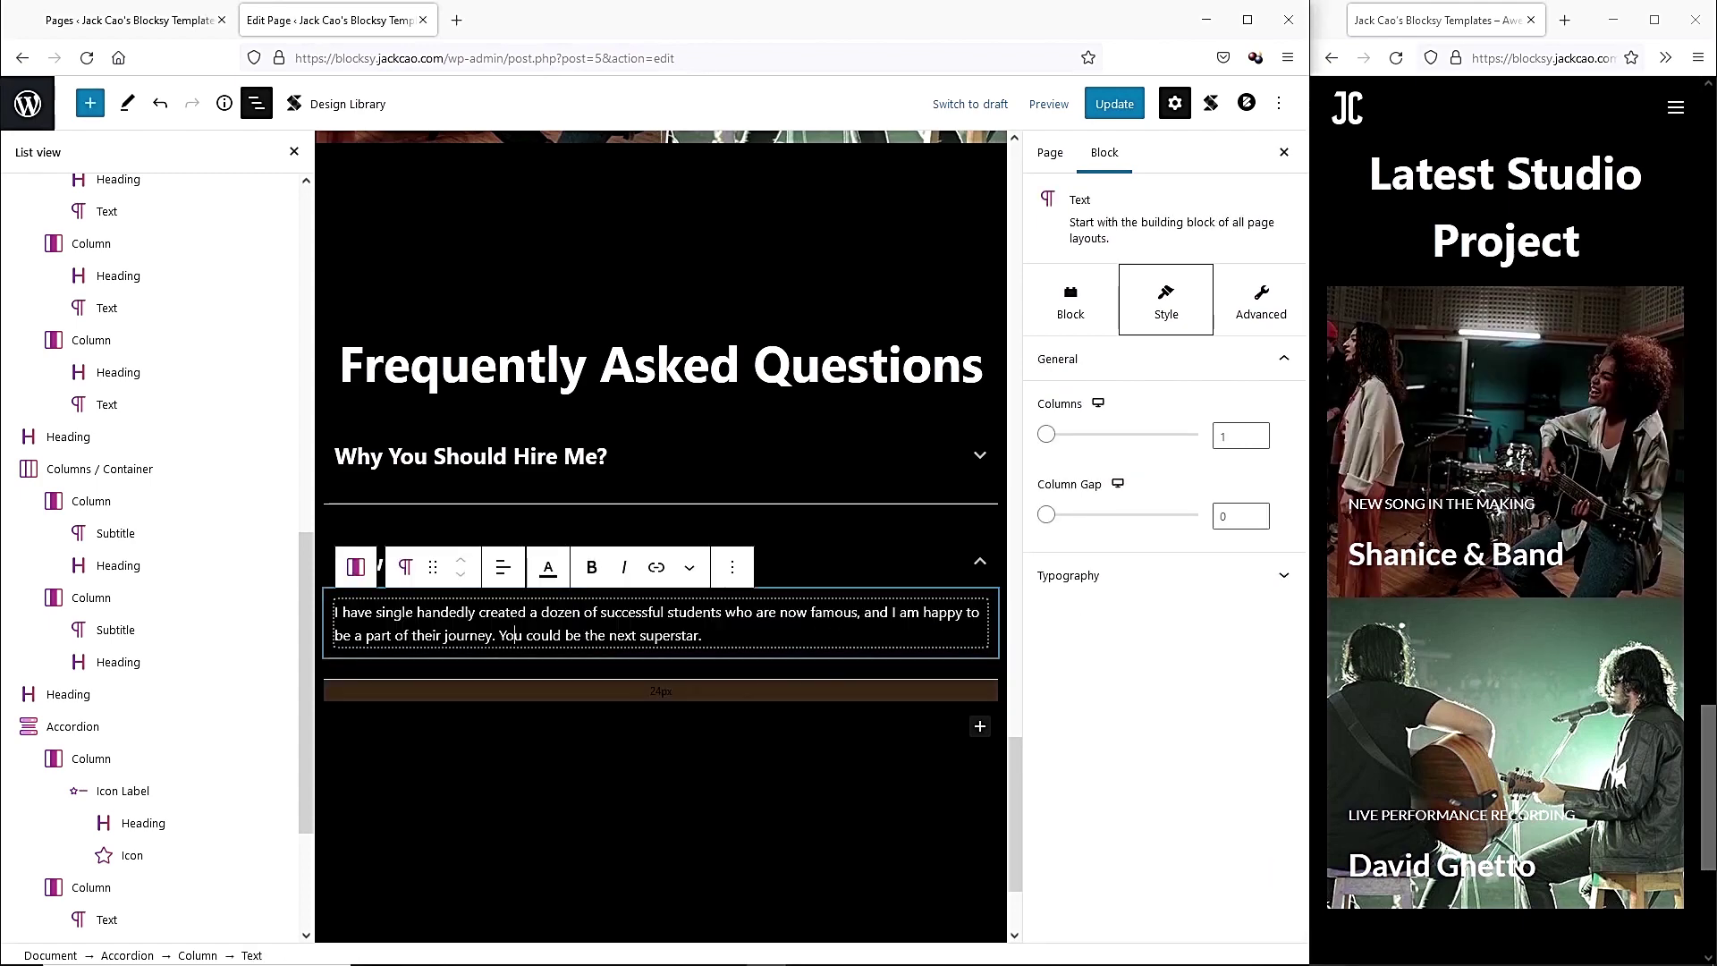
drag(703, 635, 333, 612)
text(It depends on your level. Contact me and let's have a free session to see which level you are at.)
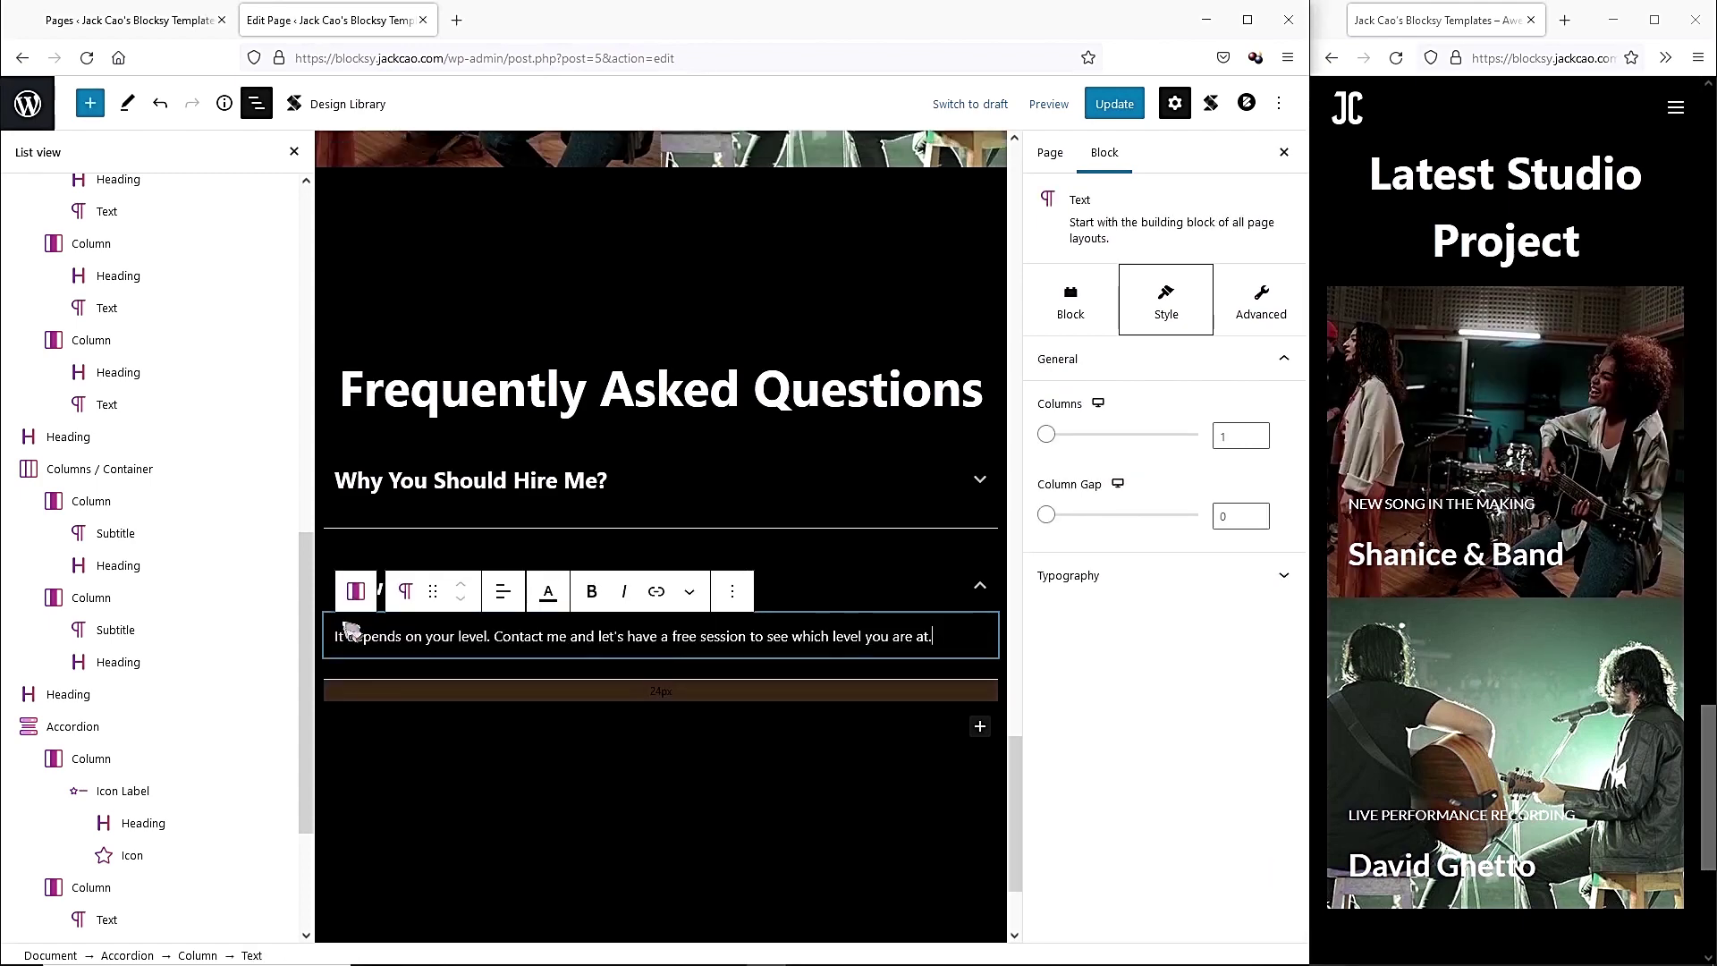
click(776, 593)
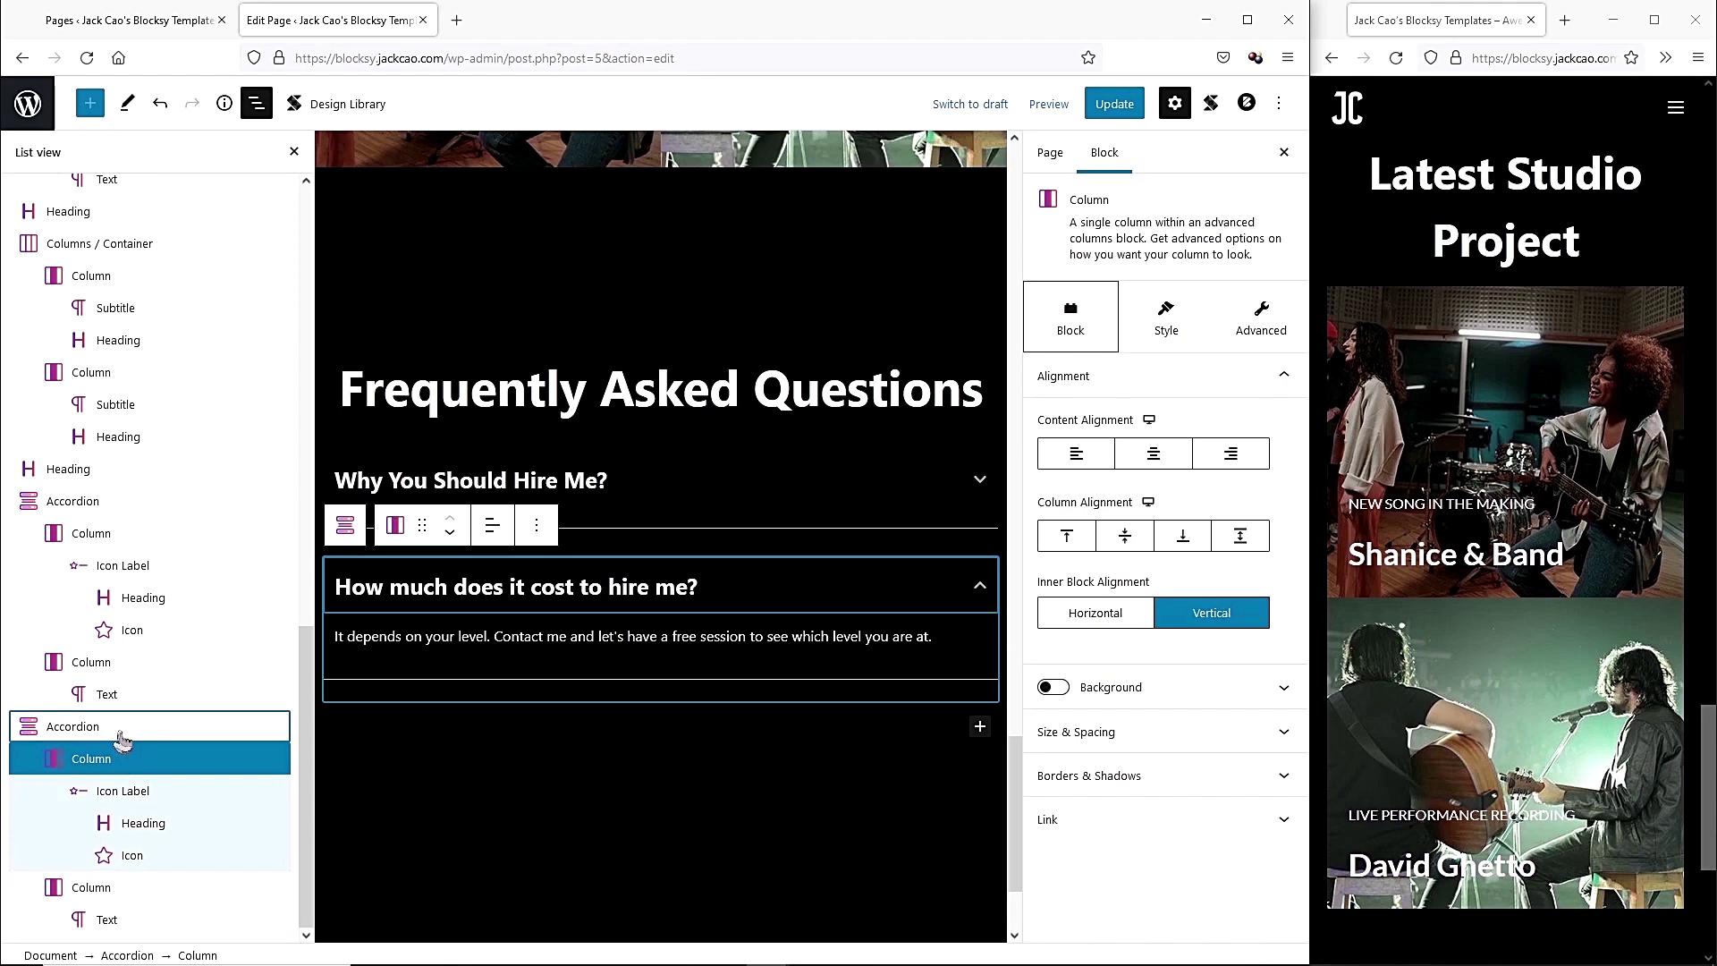
click(524, 551)
Duplicate again for 'Do you sell the Online Courses Separately?' with its answer.
click(143, 734)
click(486, 528)
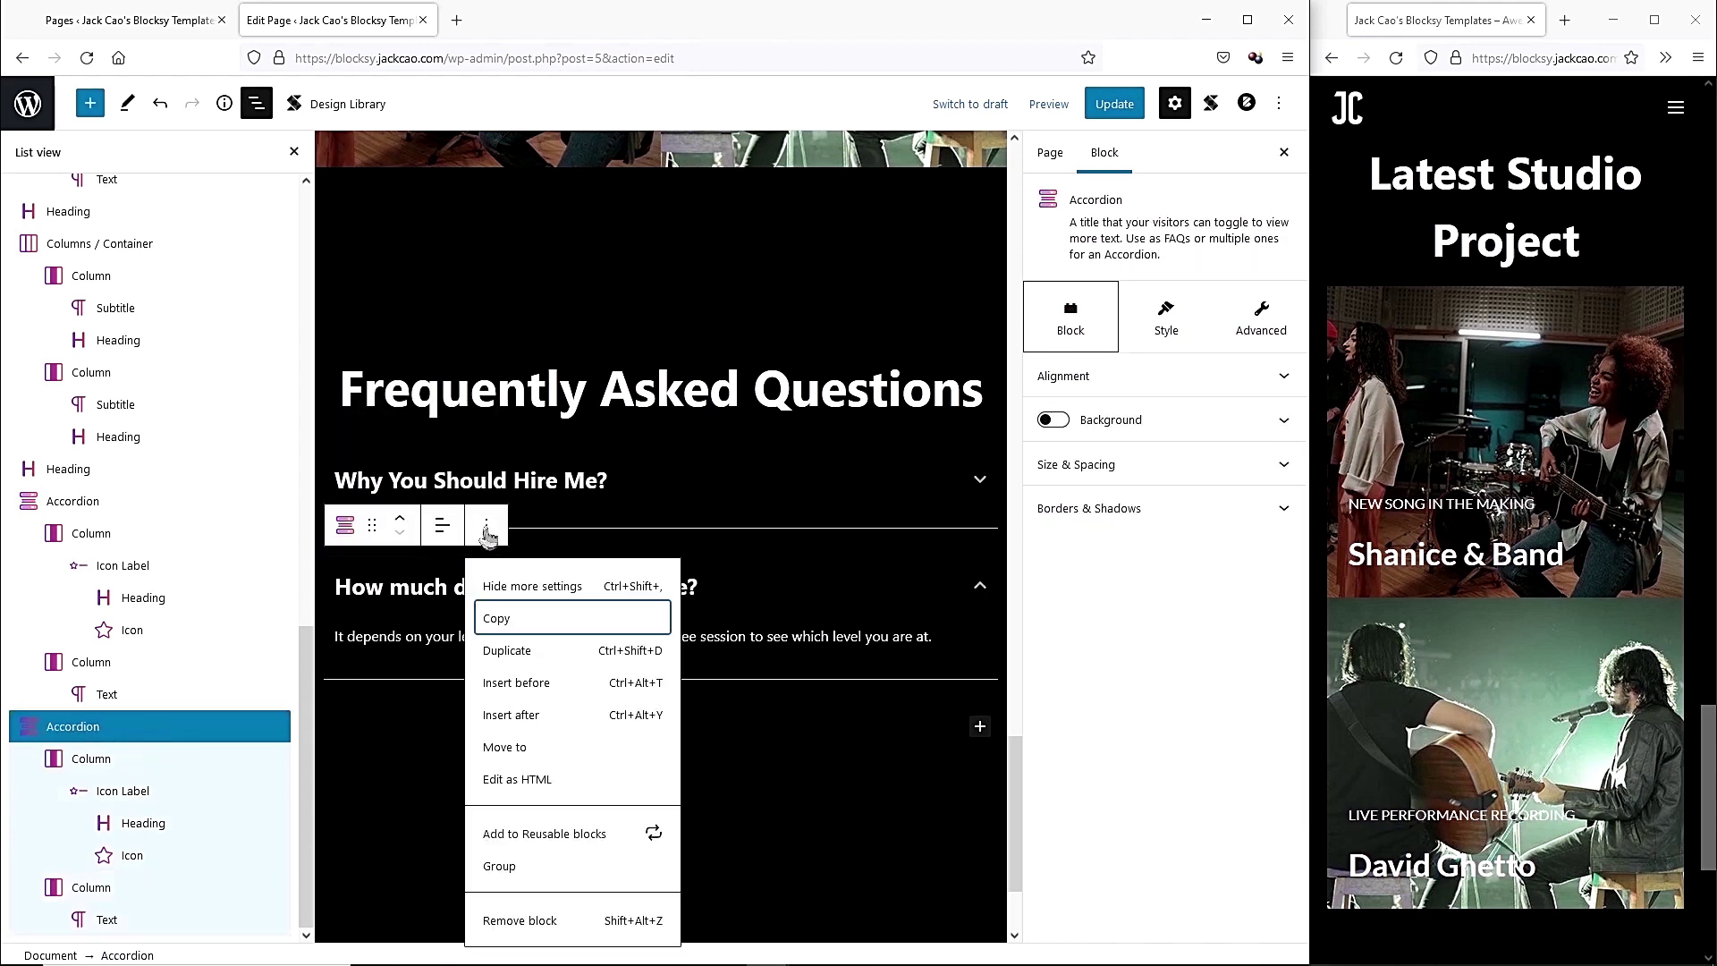
click(536, 662)
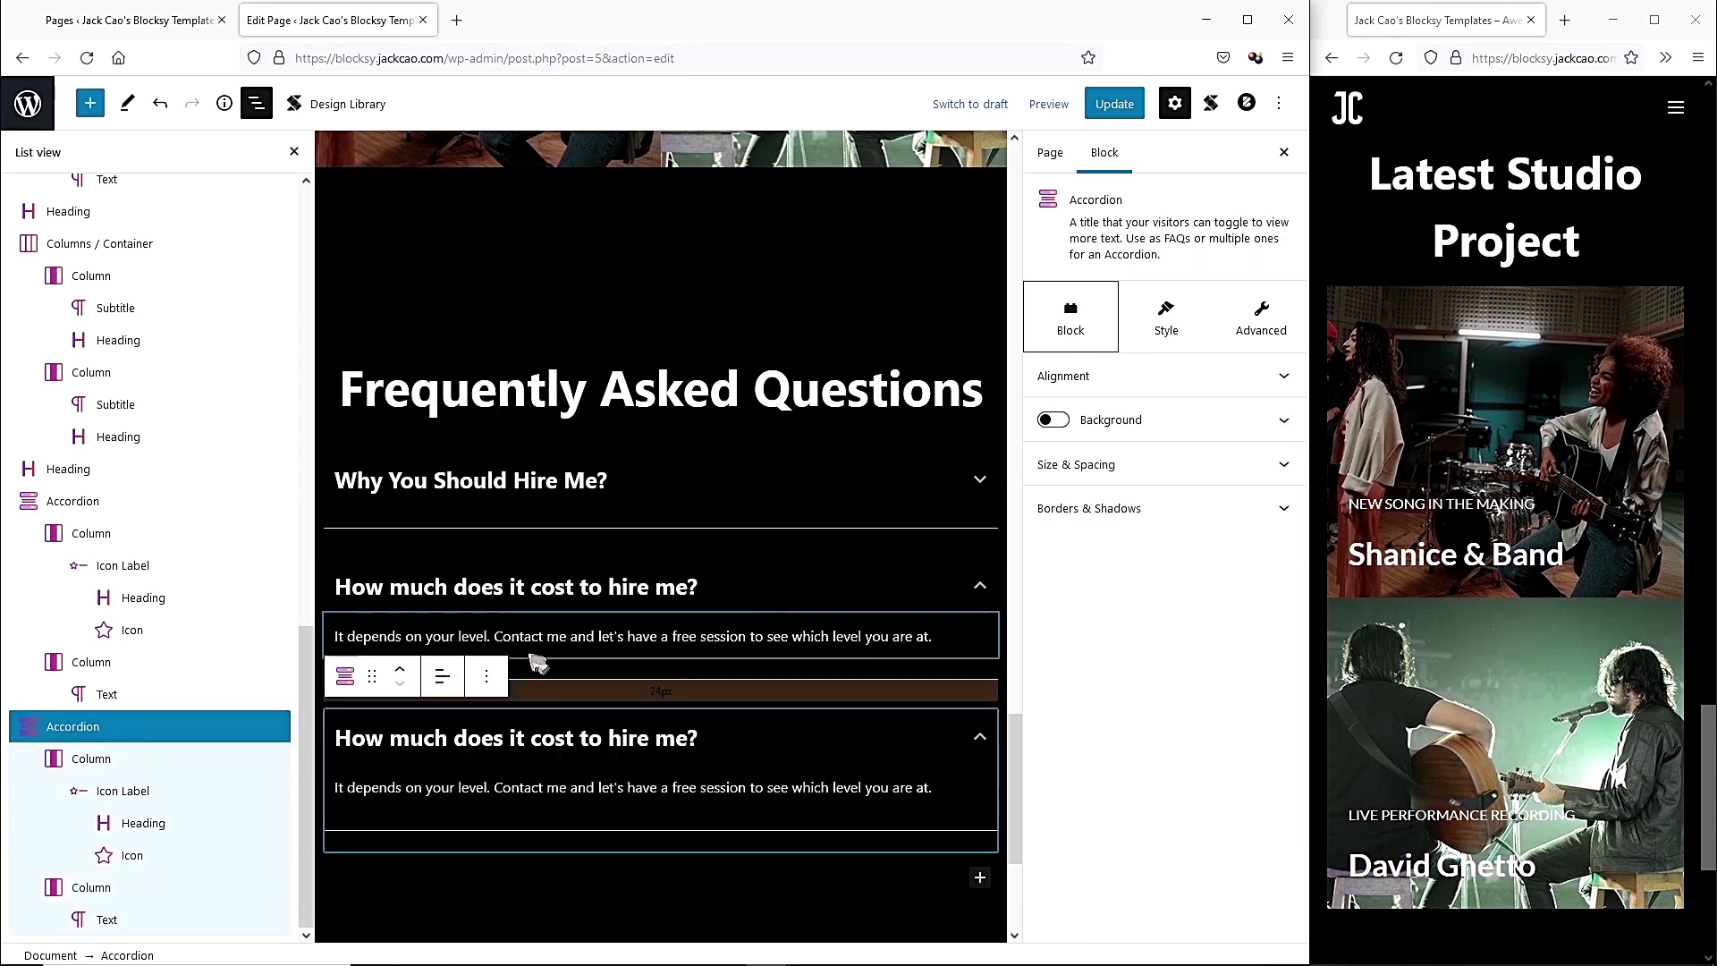
click(464, 739)
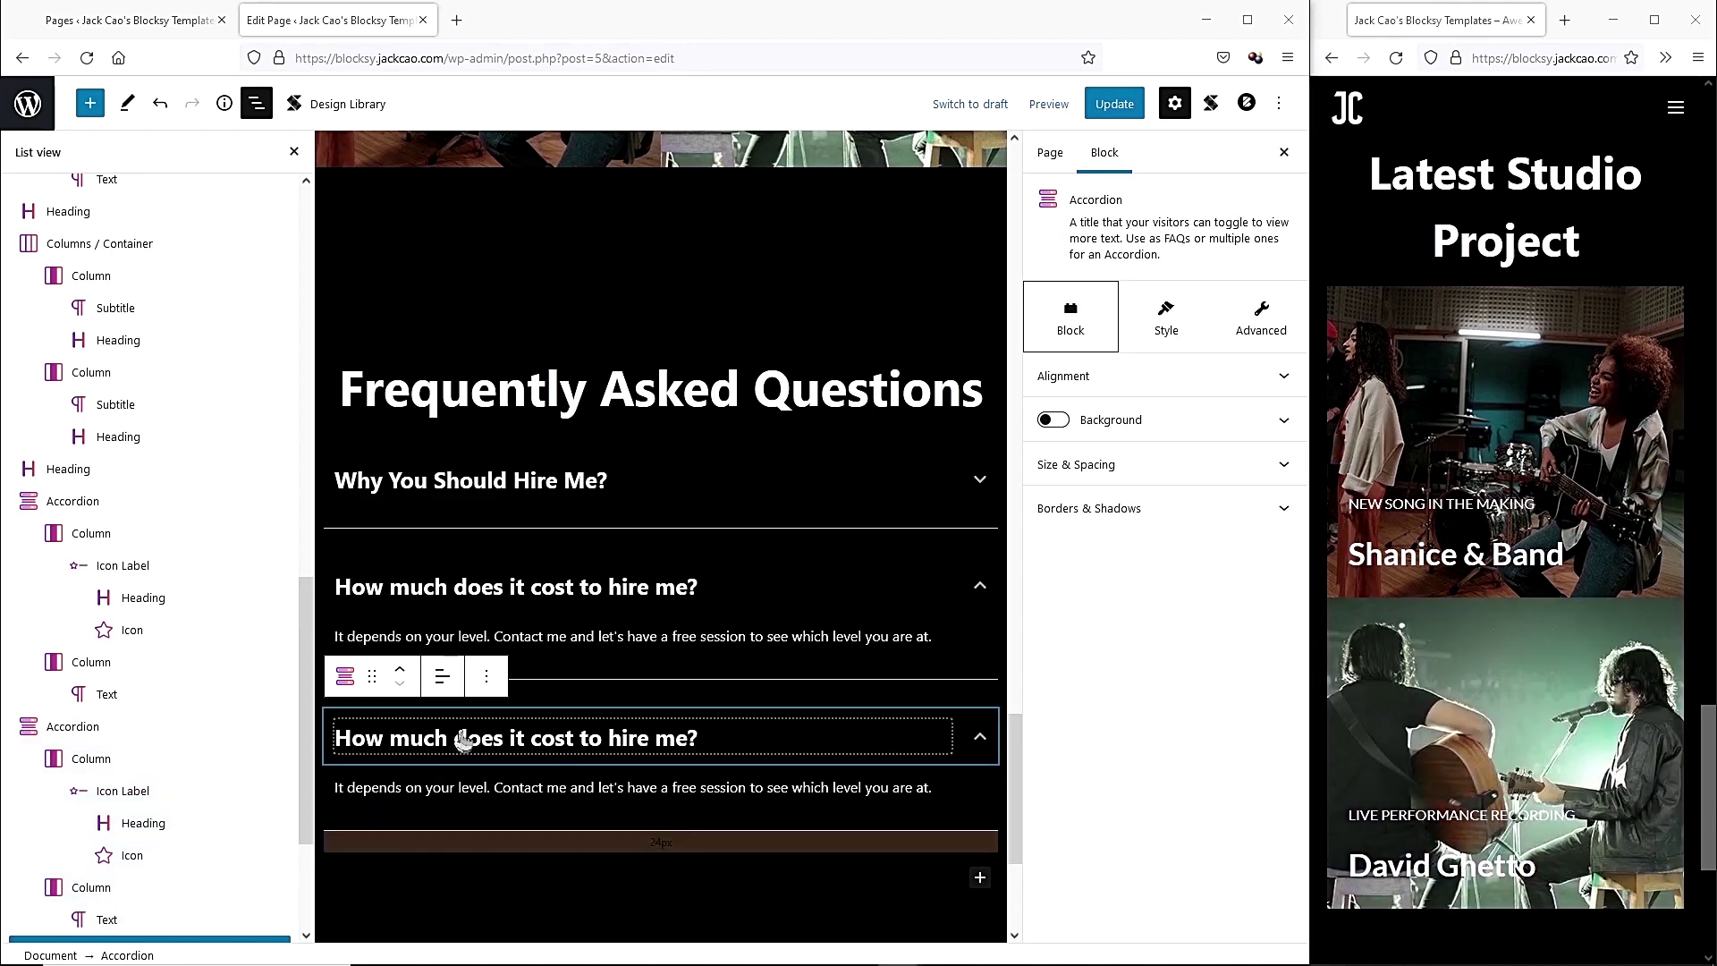
triple_click(463, 738)
text(Do you sell the Online Courses Separately?)
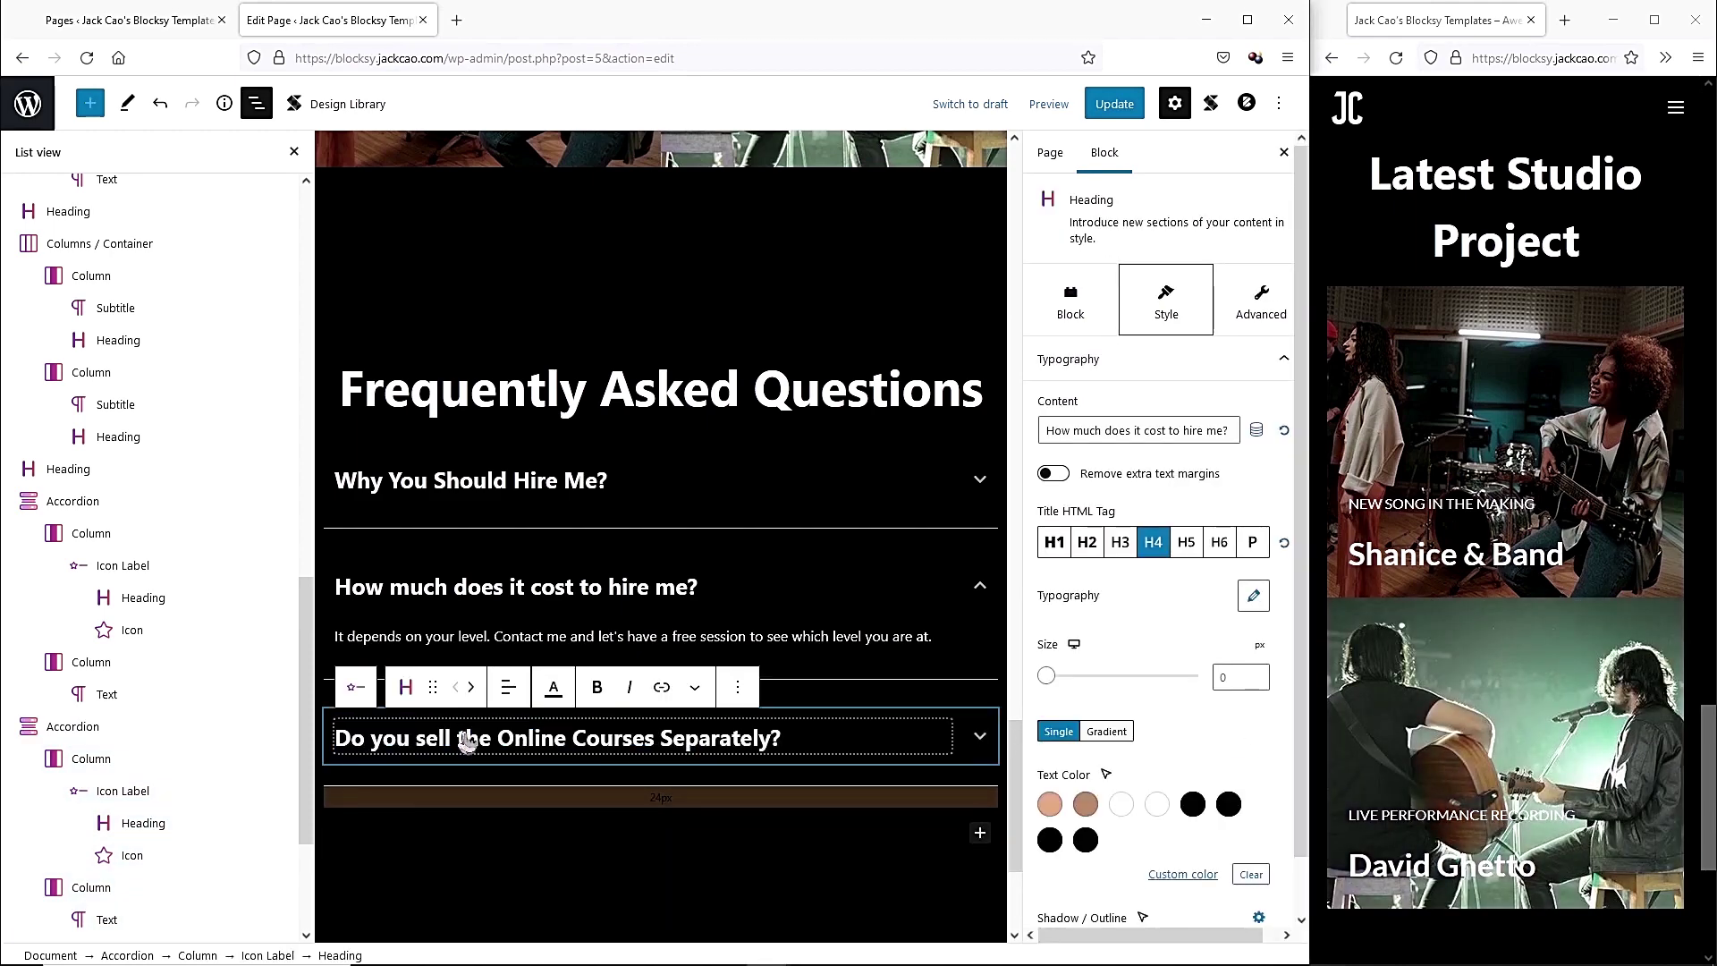
click(828, 751)
double_click(810, 787)
triple_click(810, 787)
text(No. The online courses are exclusively for my clients. They are created for the purpose of self-practice, and they are included in the consultation package to be revealed after our first session.)
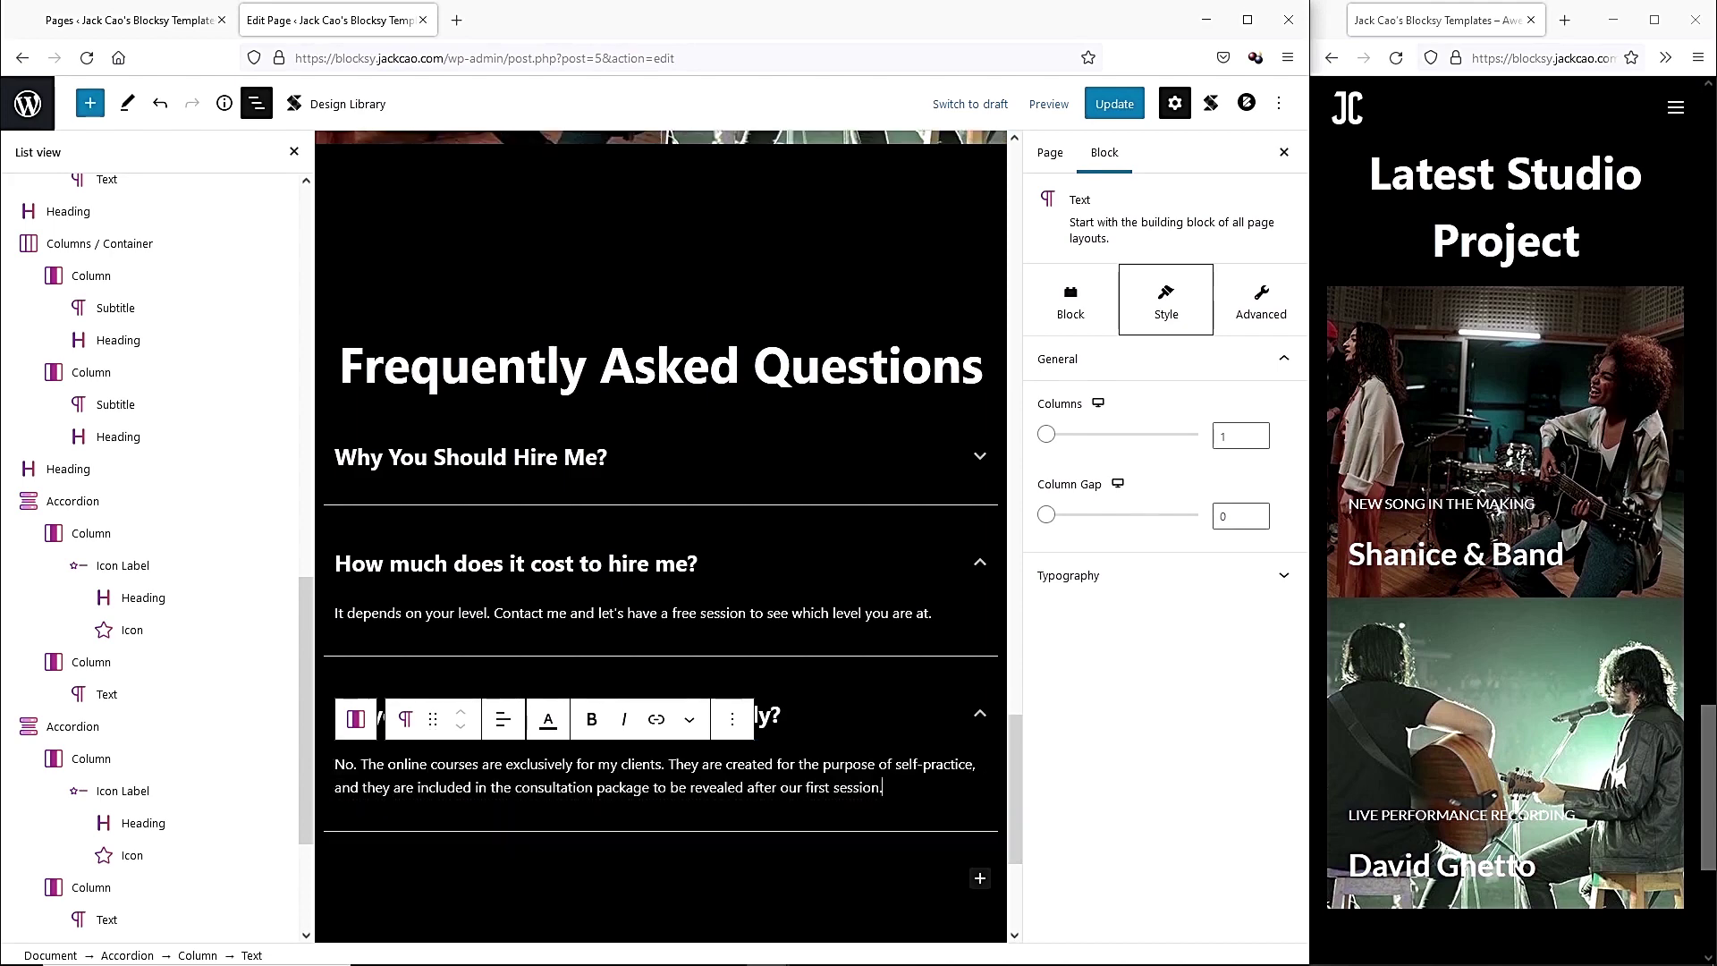
click(402, 879)
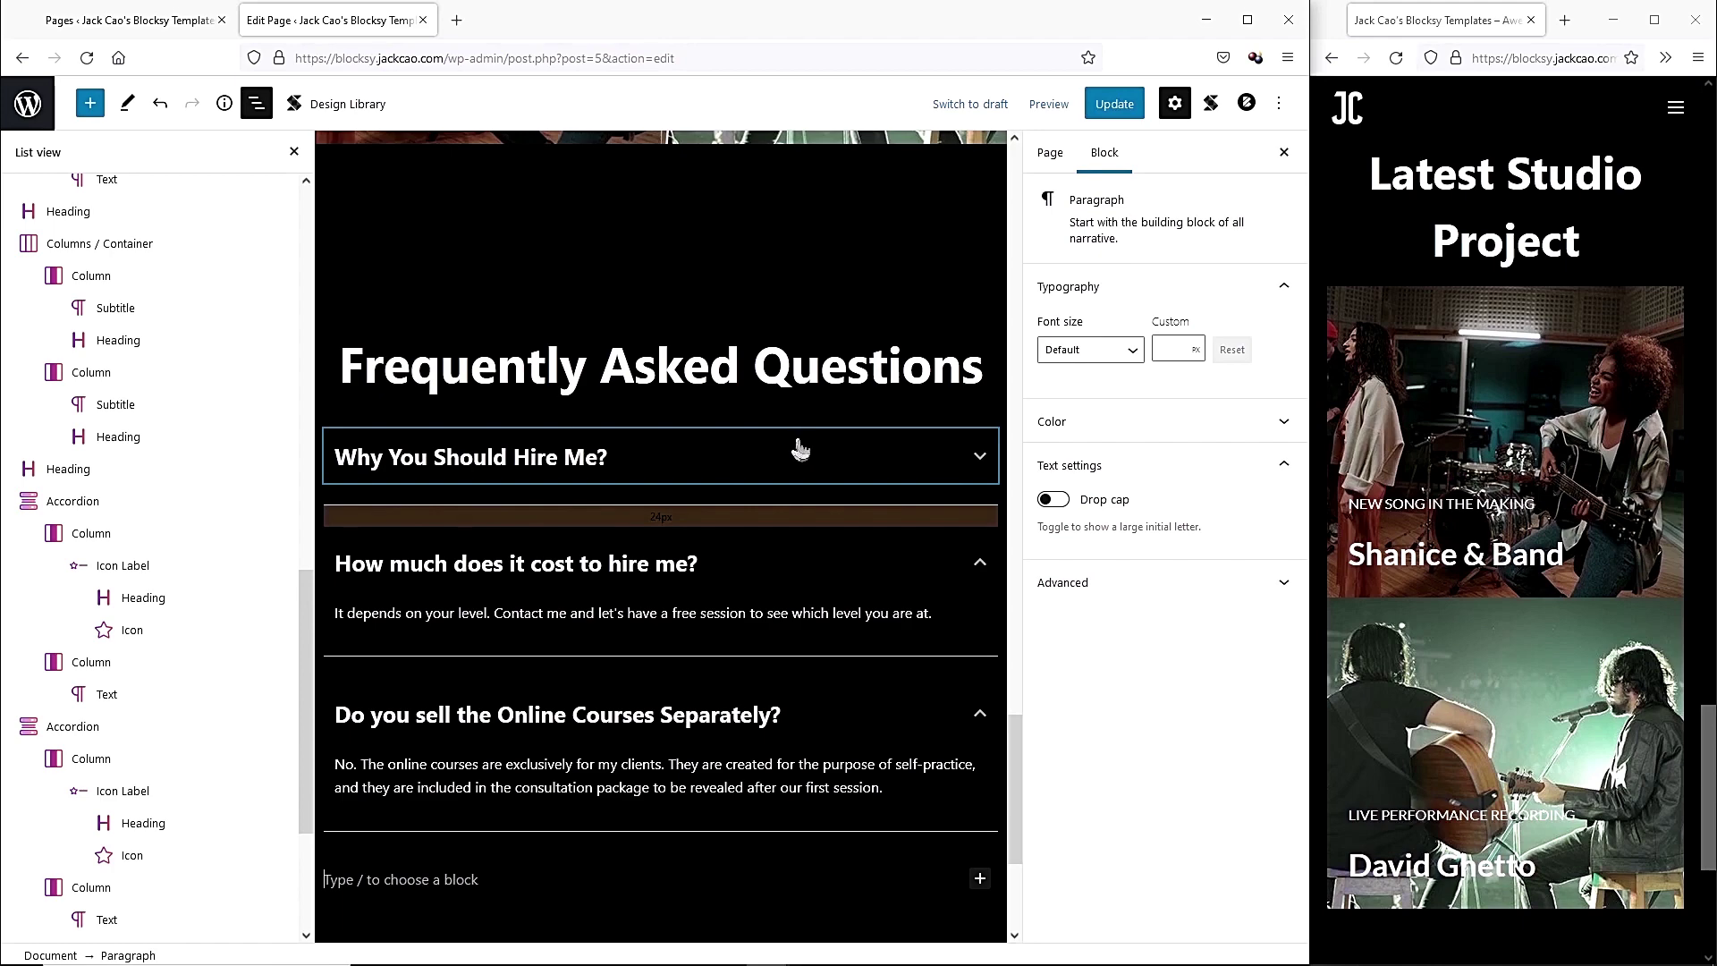
Centre the content of the first FAQ column and update the page.
click(801, 450)
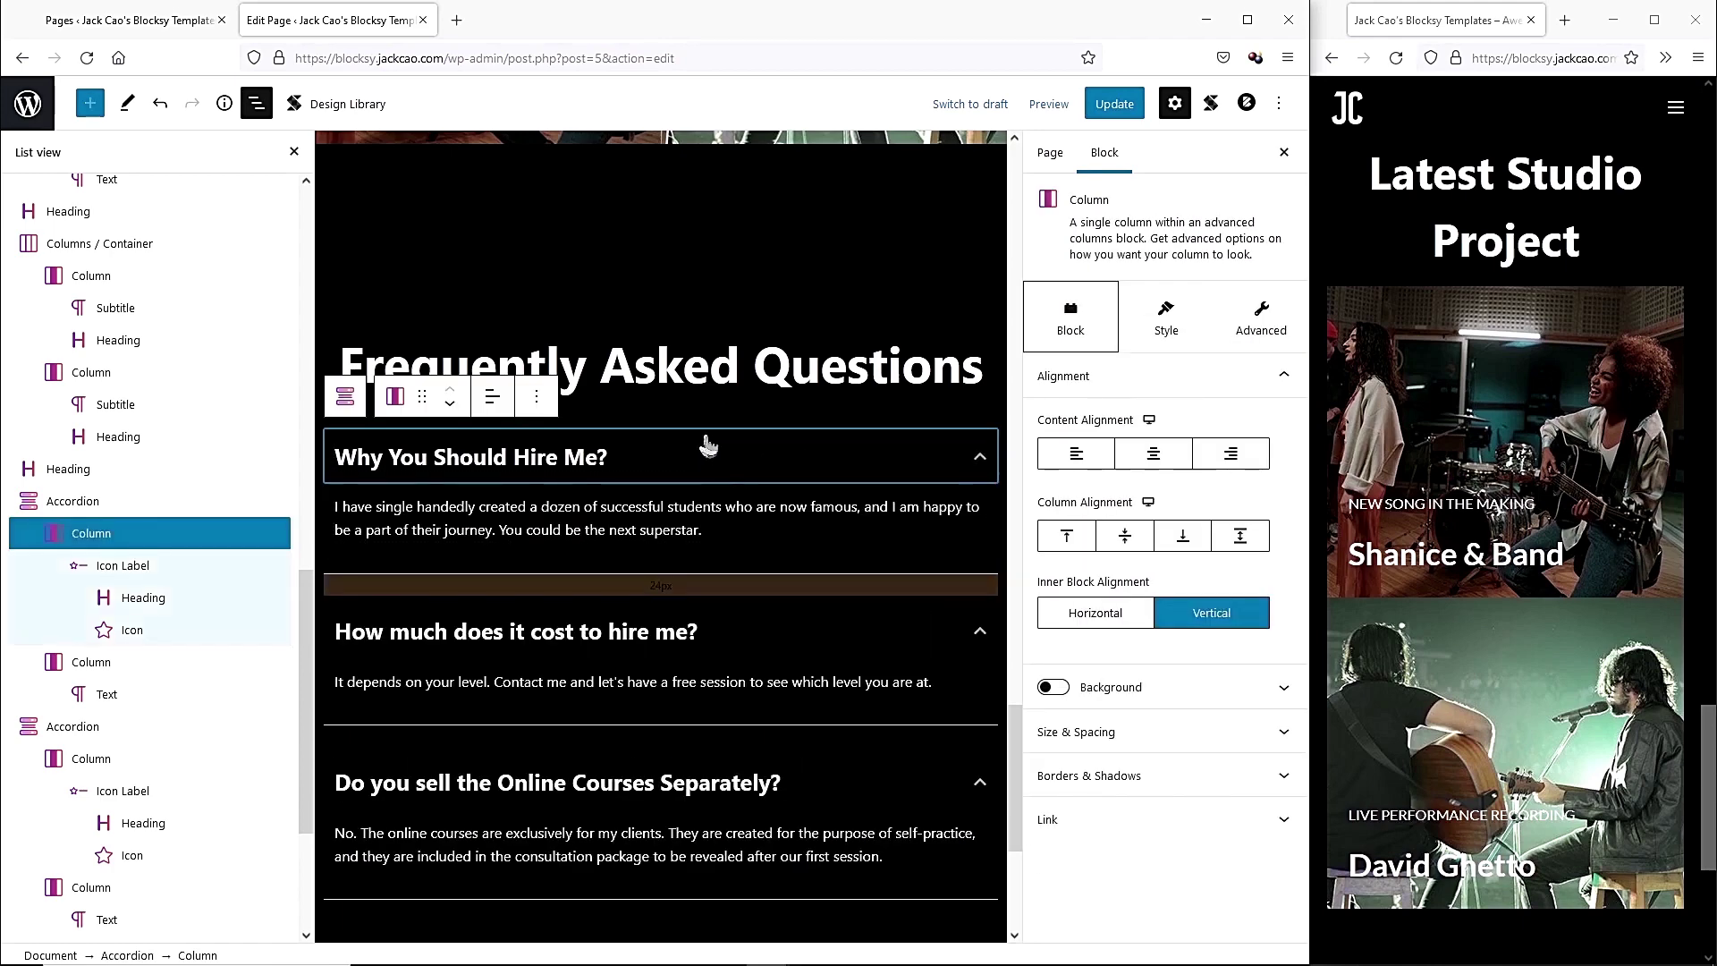
click(1172, 456)
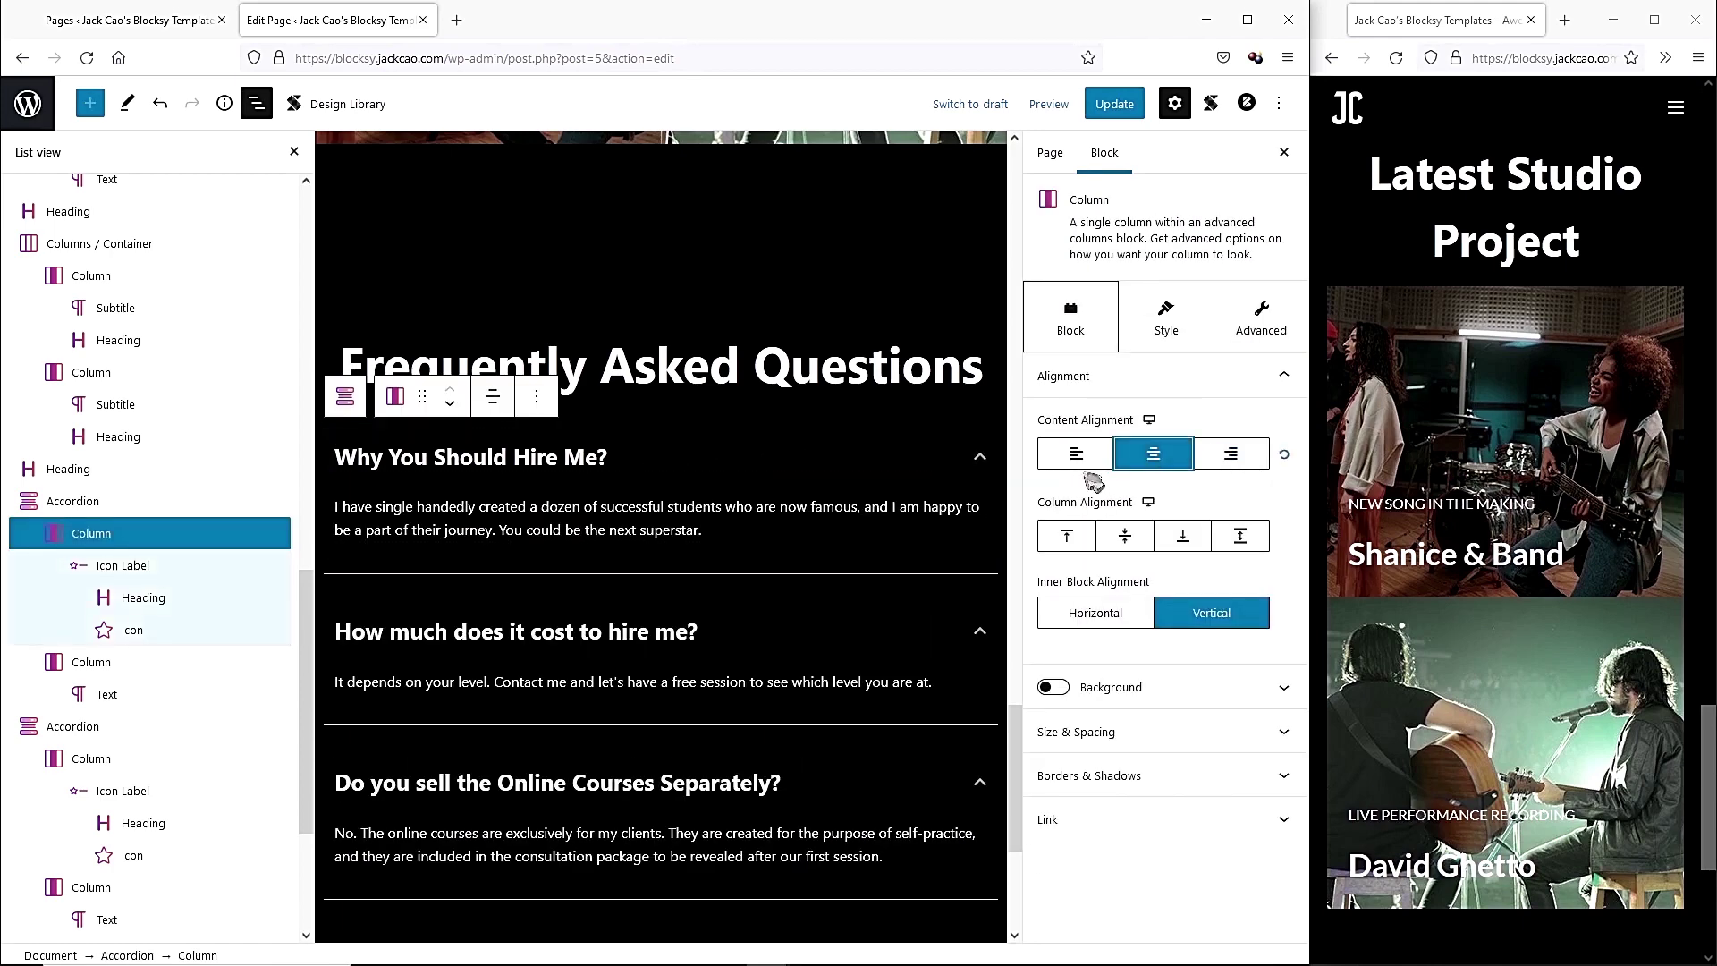
click(979, 457)
click(980, 457)
click(99, 502)
click(1114, 103)
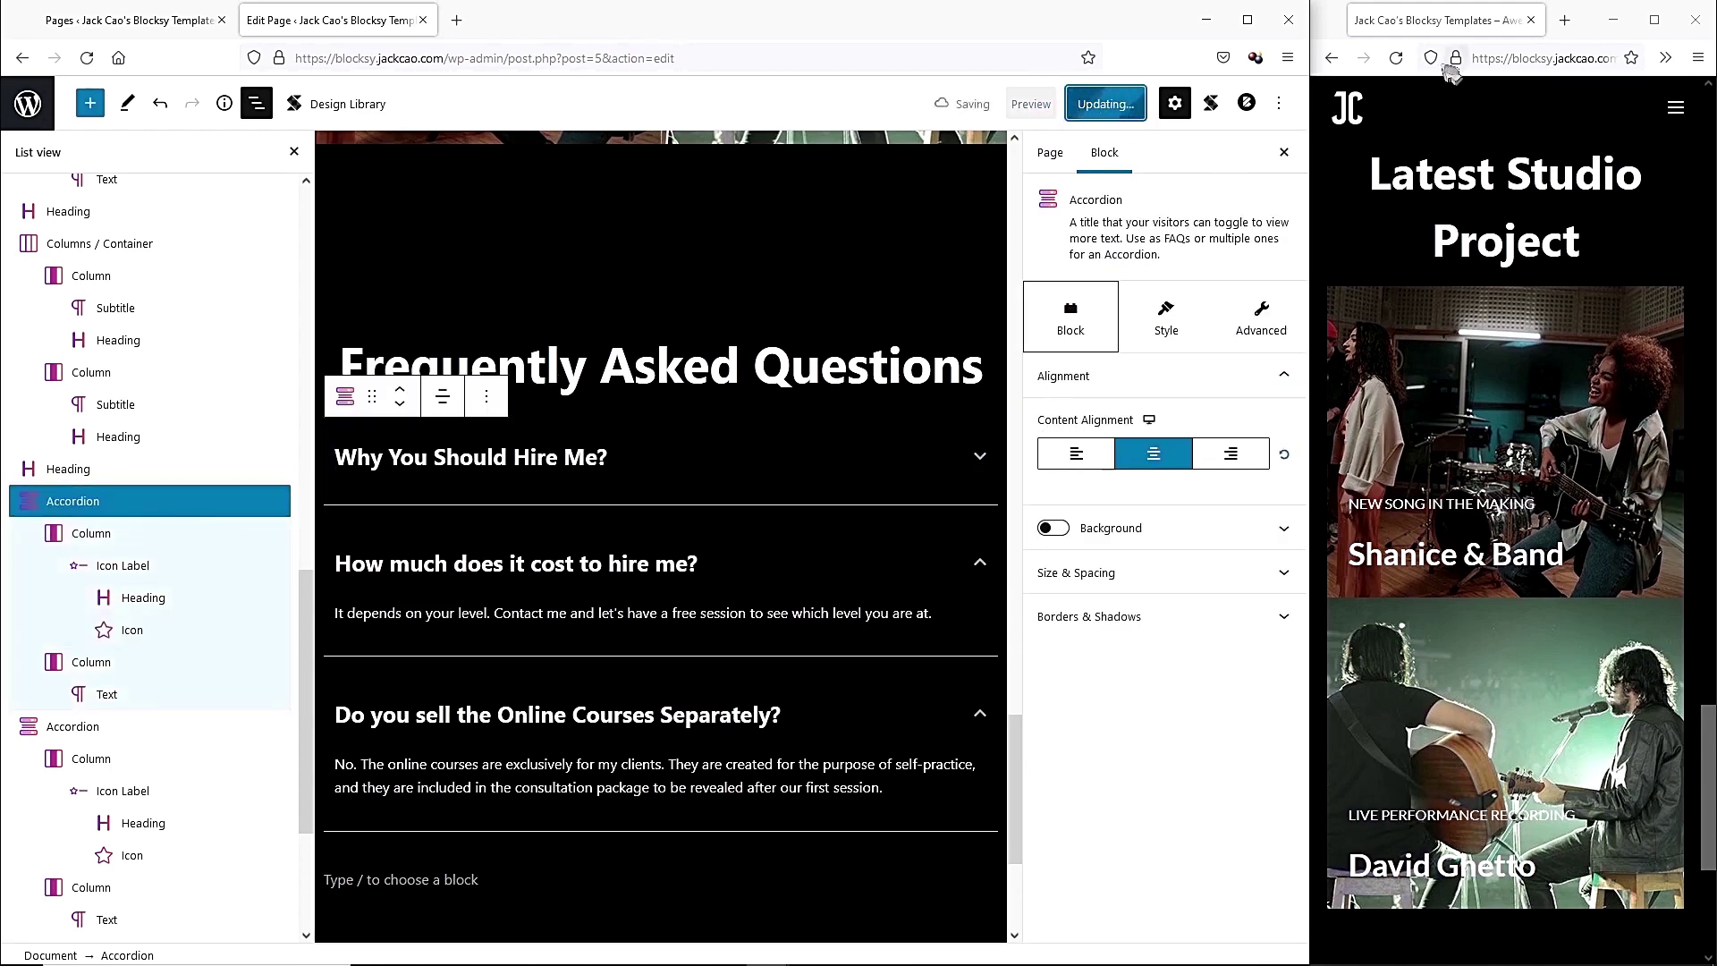
Reload the live site and expand and collapse the first FAQ item to check it.
click(1396, 58)
mouse_move(1308, 282)
mouse_down()
mouse_move(408, 282)
mouse_move(1309, 251)
mouse_up()
scroll(1099, 421, down, 3)
click(1614, 362)
click(1596, 371)
Centre the third FAQ question heading and save the page again.
click(790, 480)
click(496, 429)
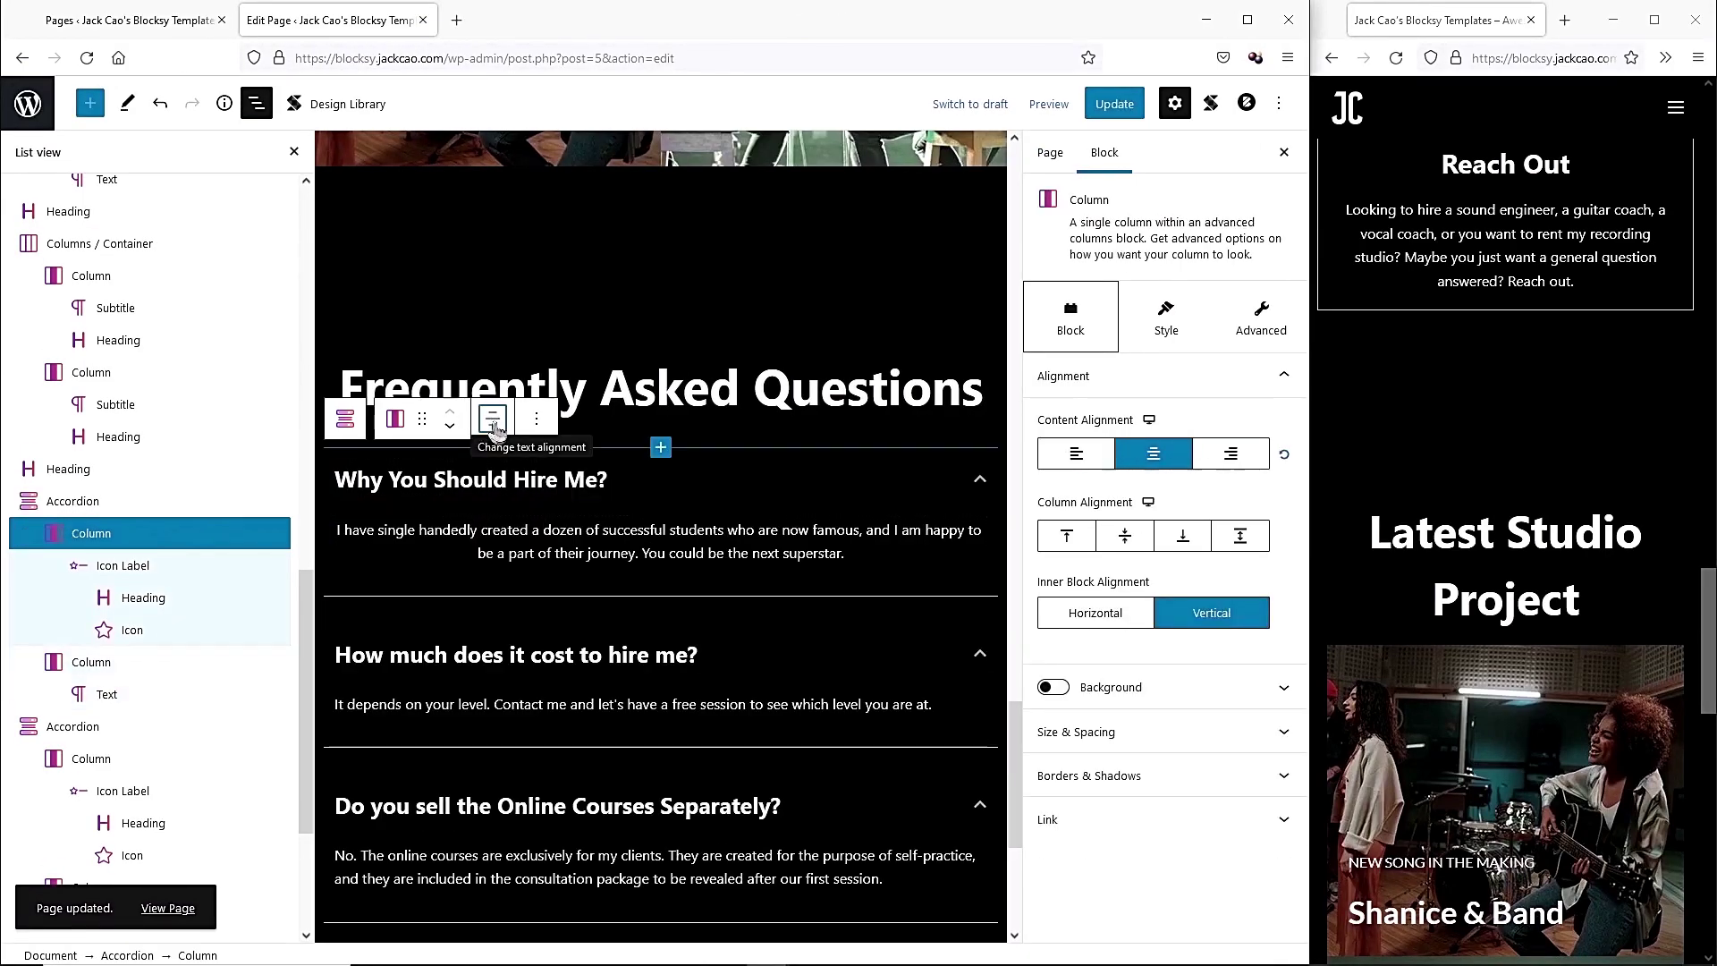
click(198, 599)
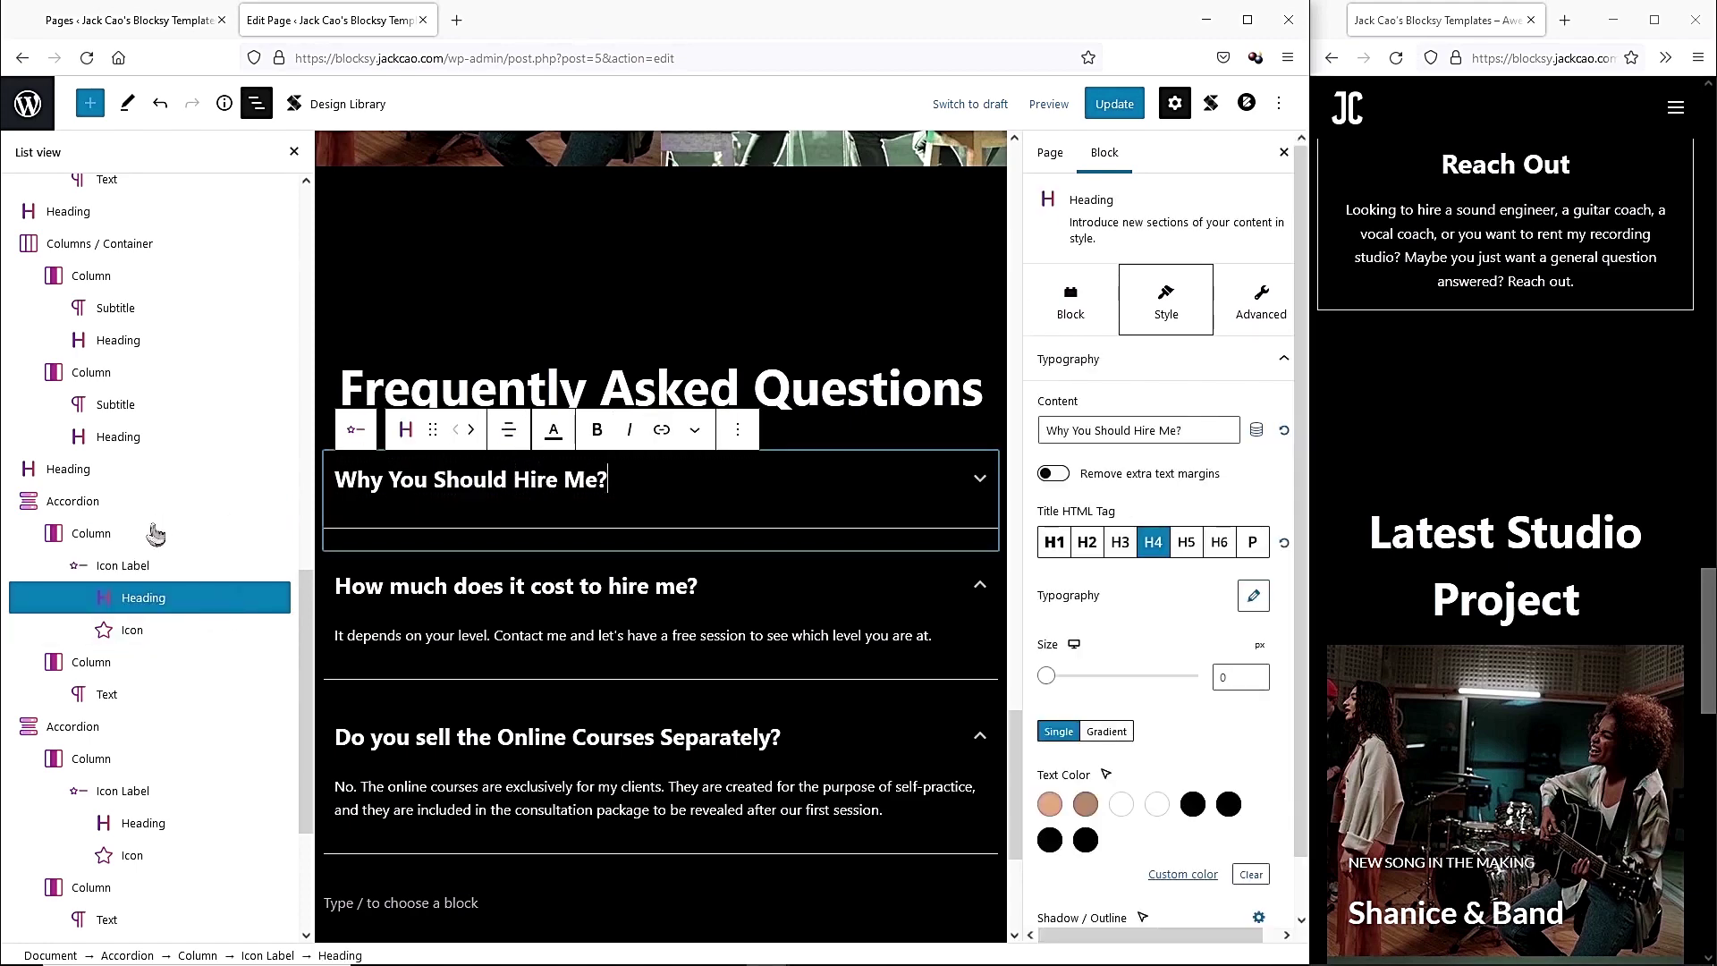
click(98, 502)
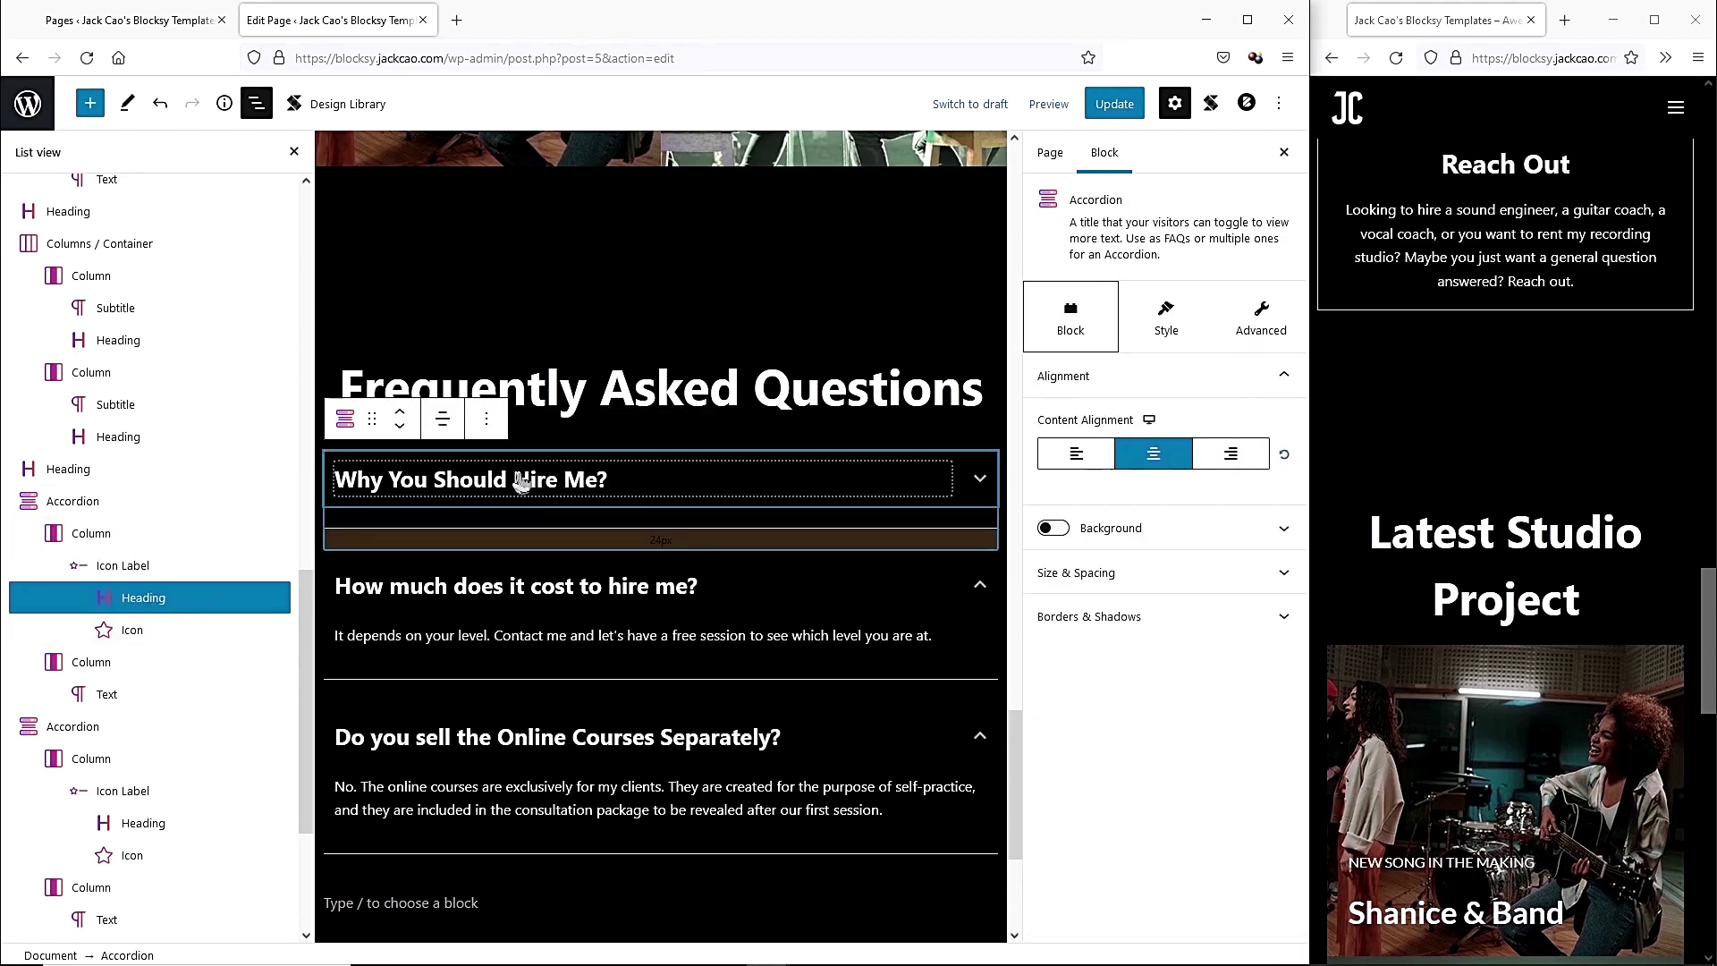
click(1180, 331)
click(1158, 397)
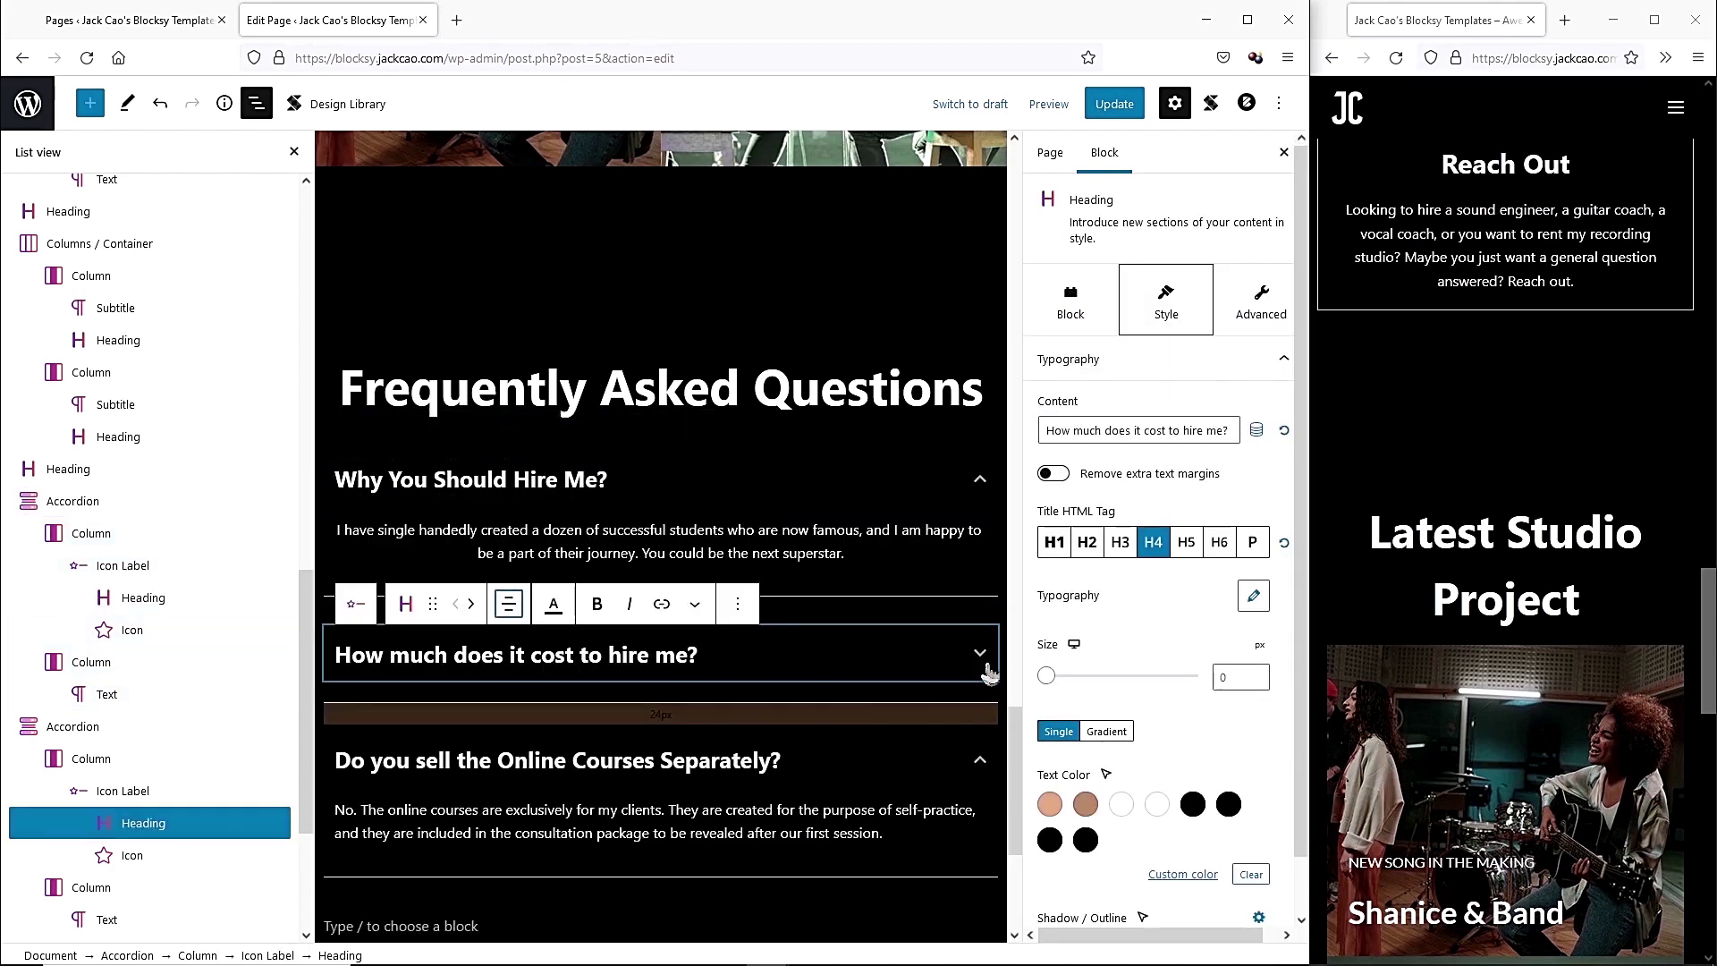
drag(872, 855, 926, 878)
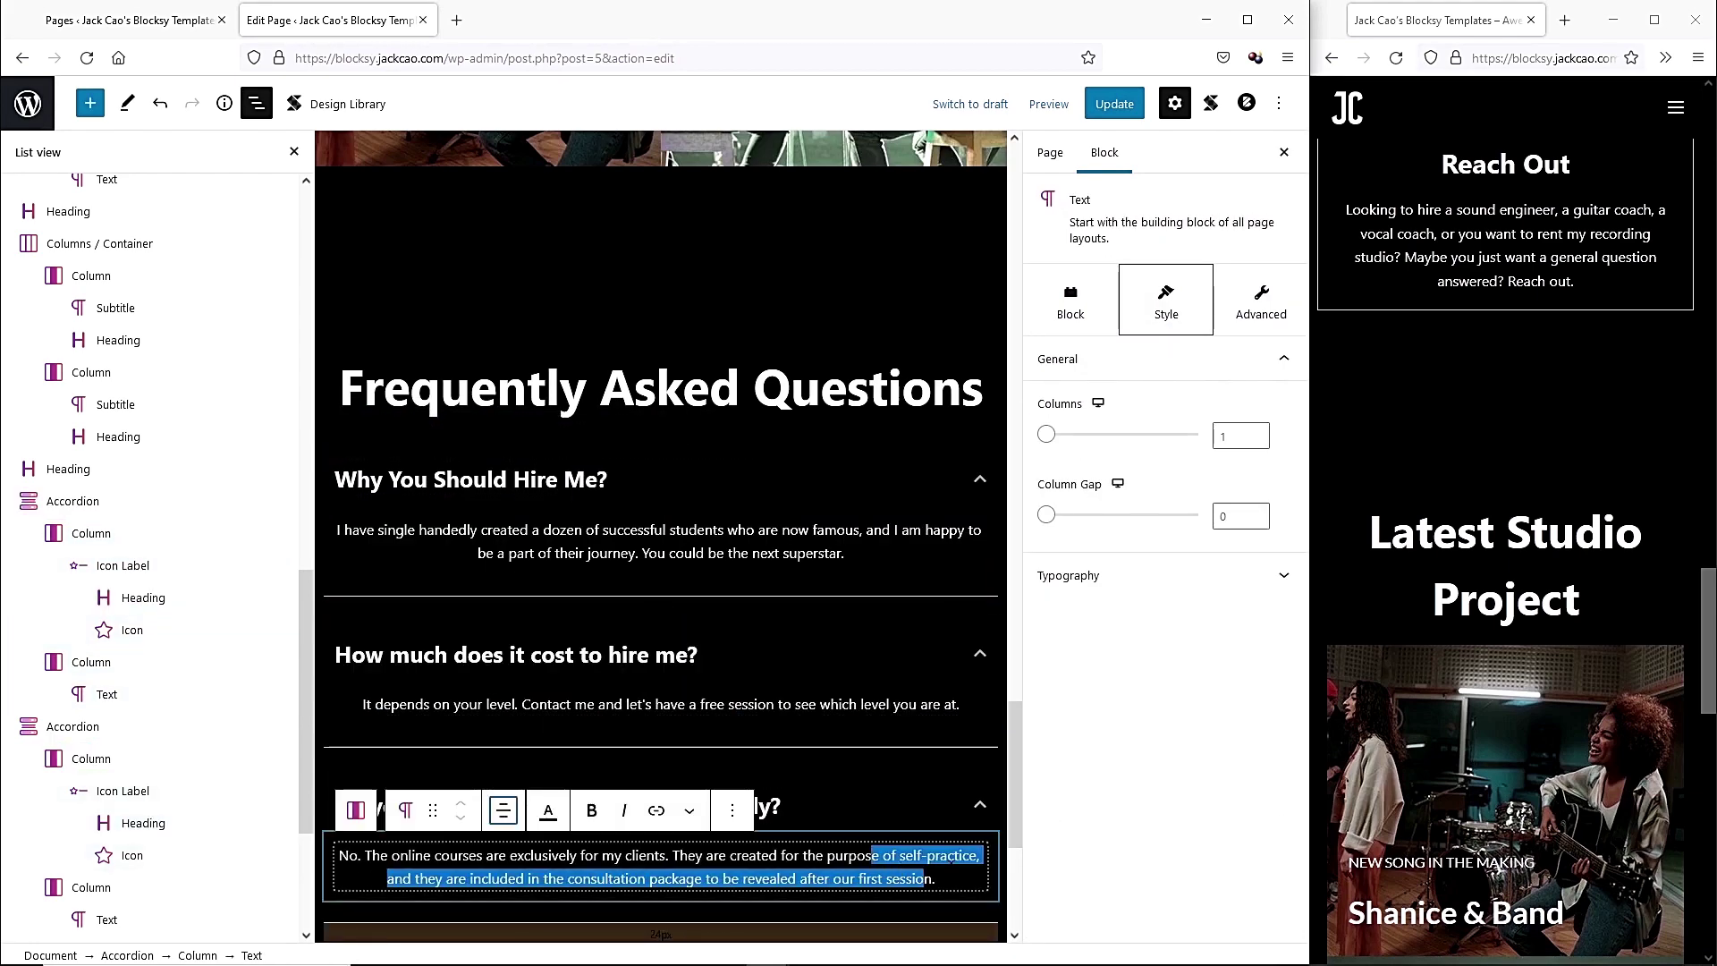
click(950, 878)
click(854, 809)
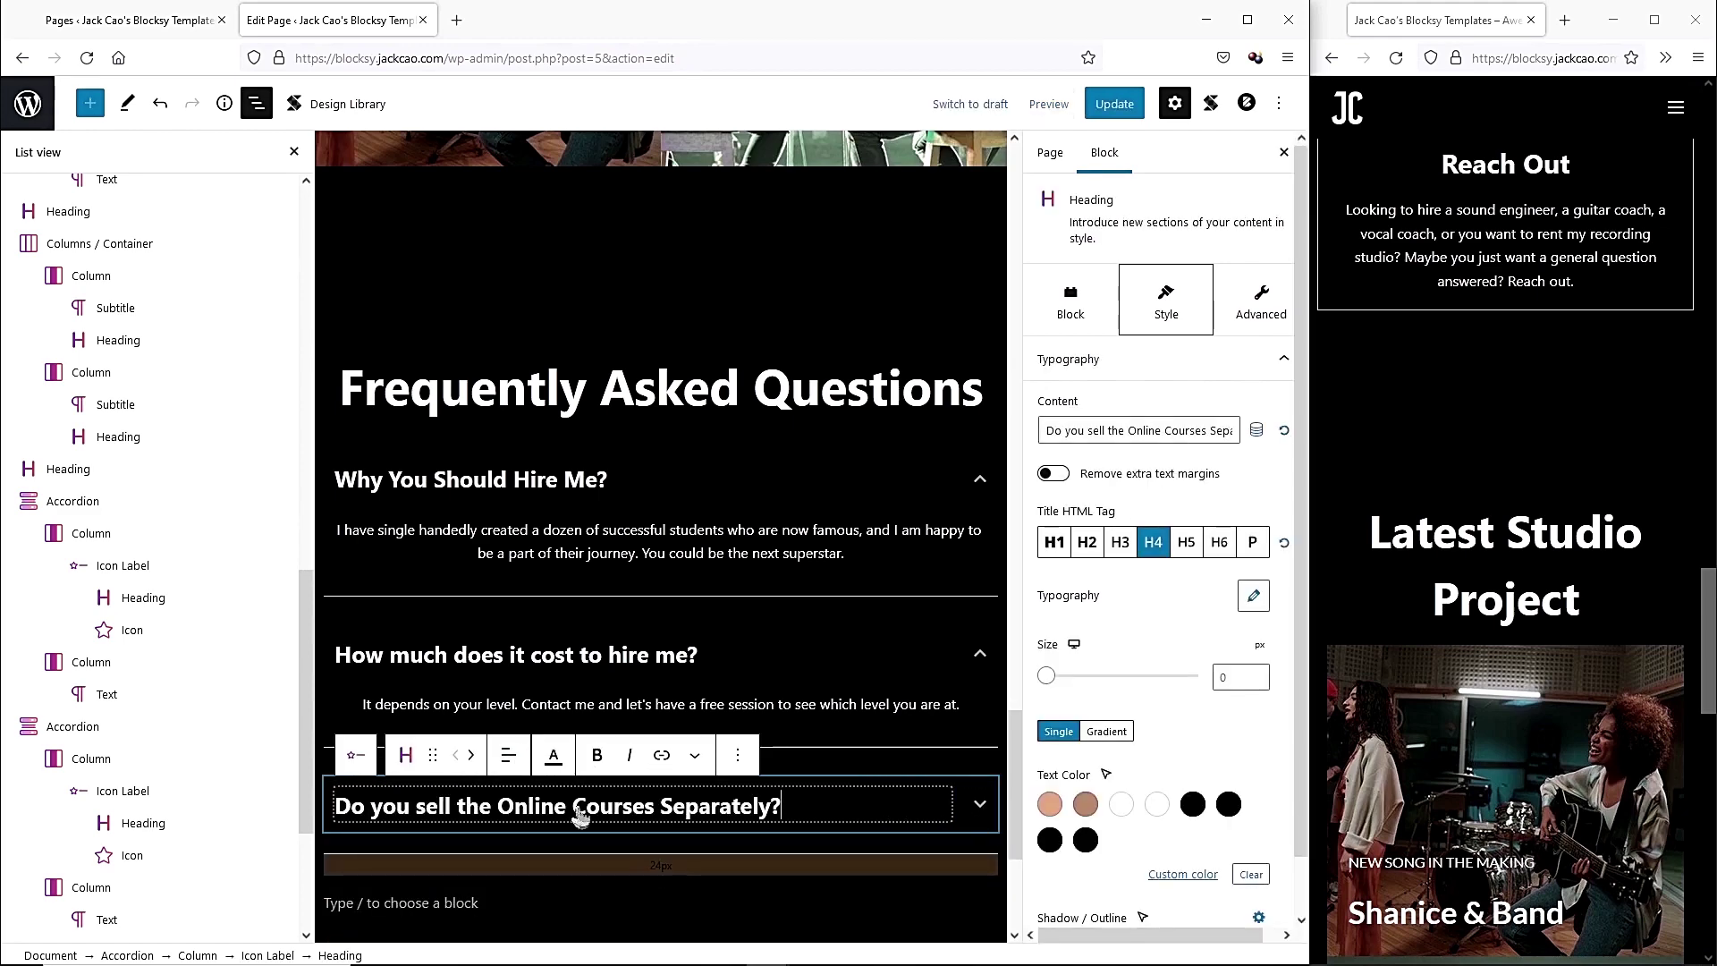
click(509, 755)
click(552, 845)
click(1113, 109)
Reload the live page, widen it, and expand the first FAQ item.
click(1498, 445)
key(F5)
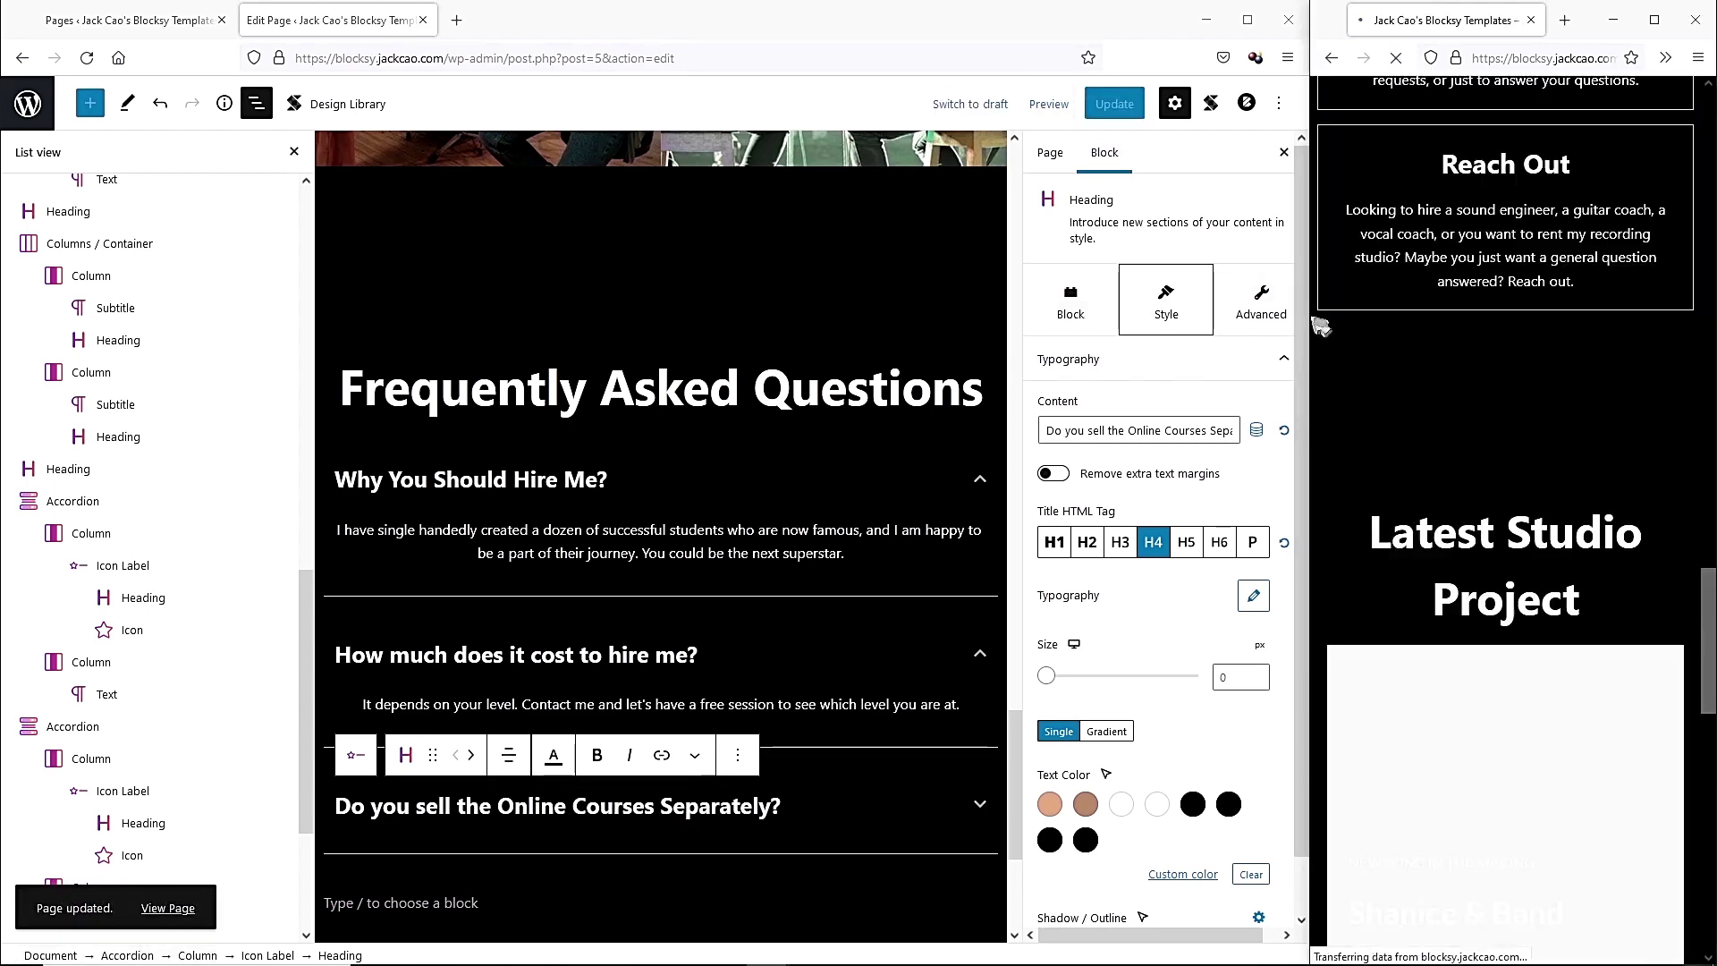
drag(1310, 322, 9, 325)
click(1614, 453)
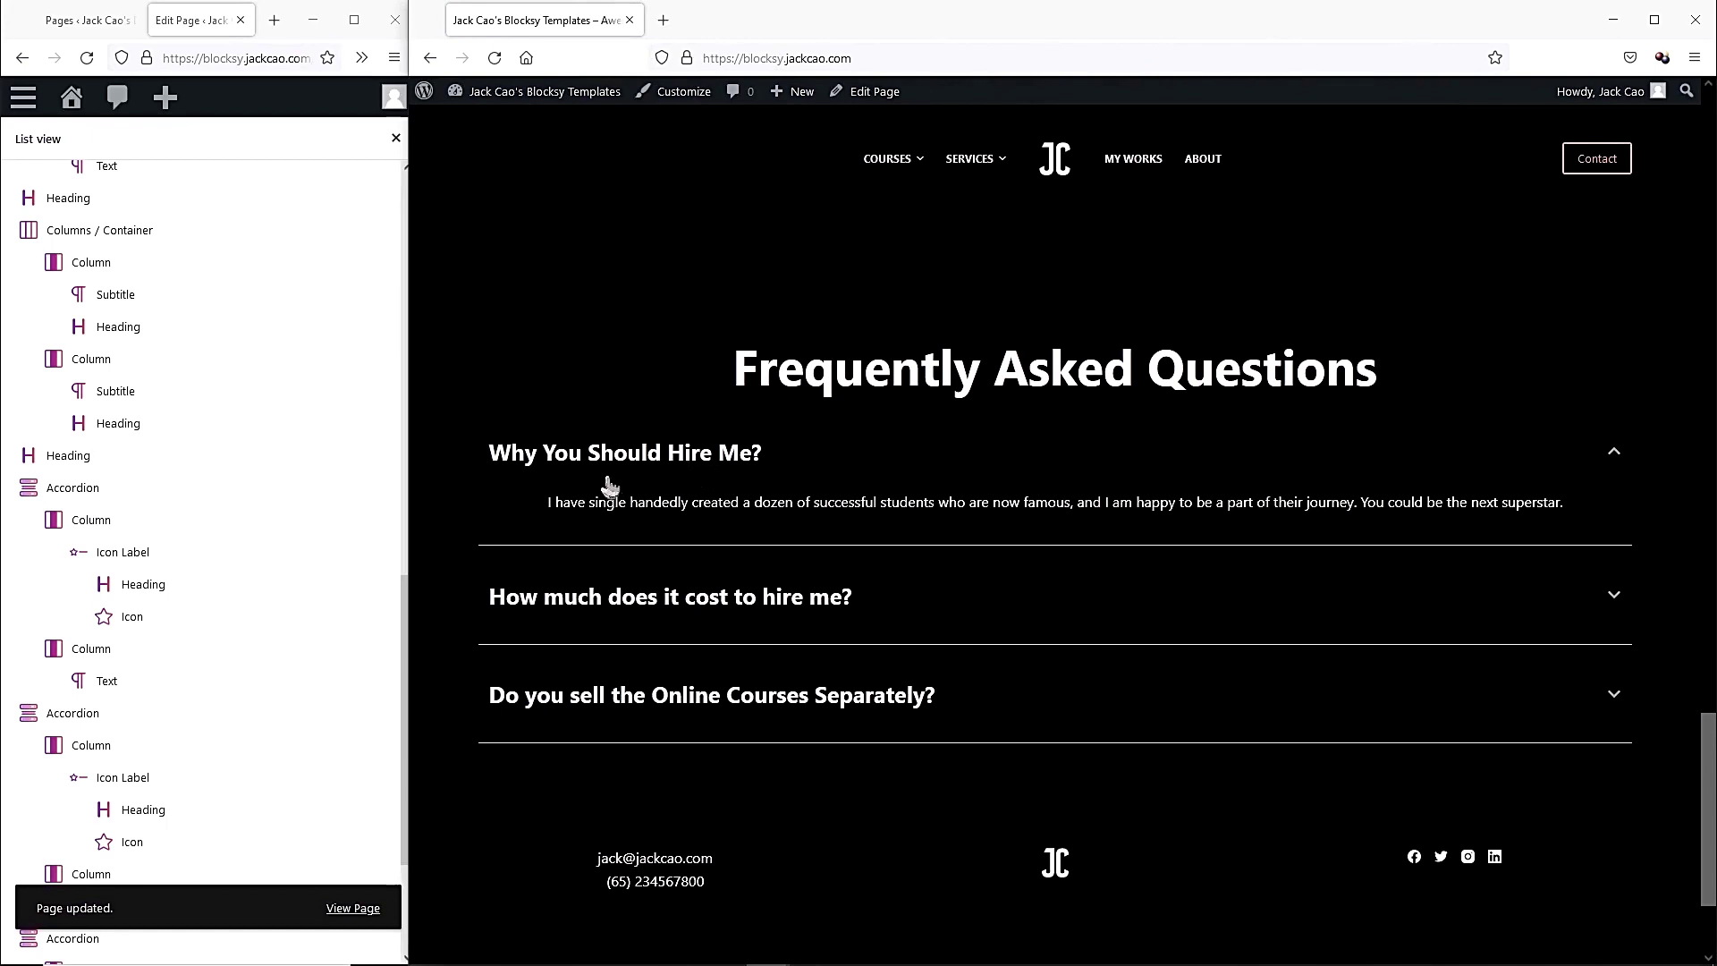
Widen the editor and expand the third FAQ item to check its answer alignment.
drag(402, 498, 1317, 498)
click(626, 561)
click(988, 687)
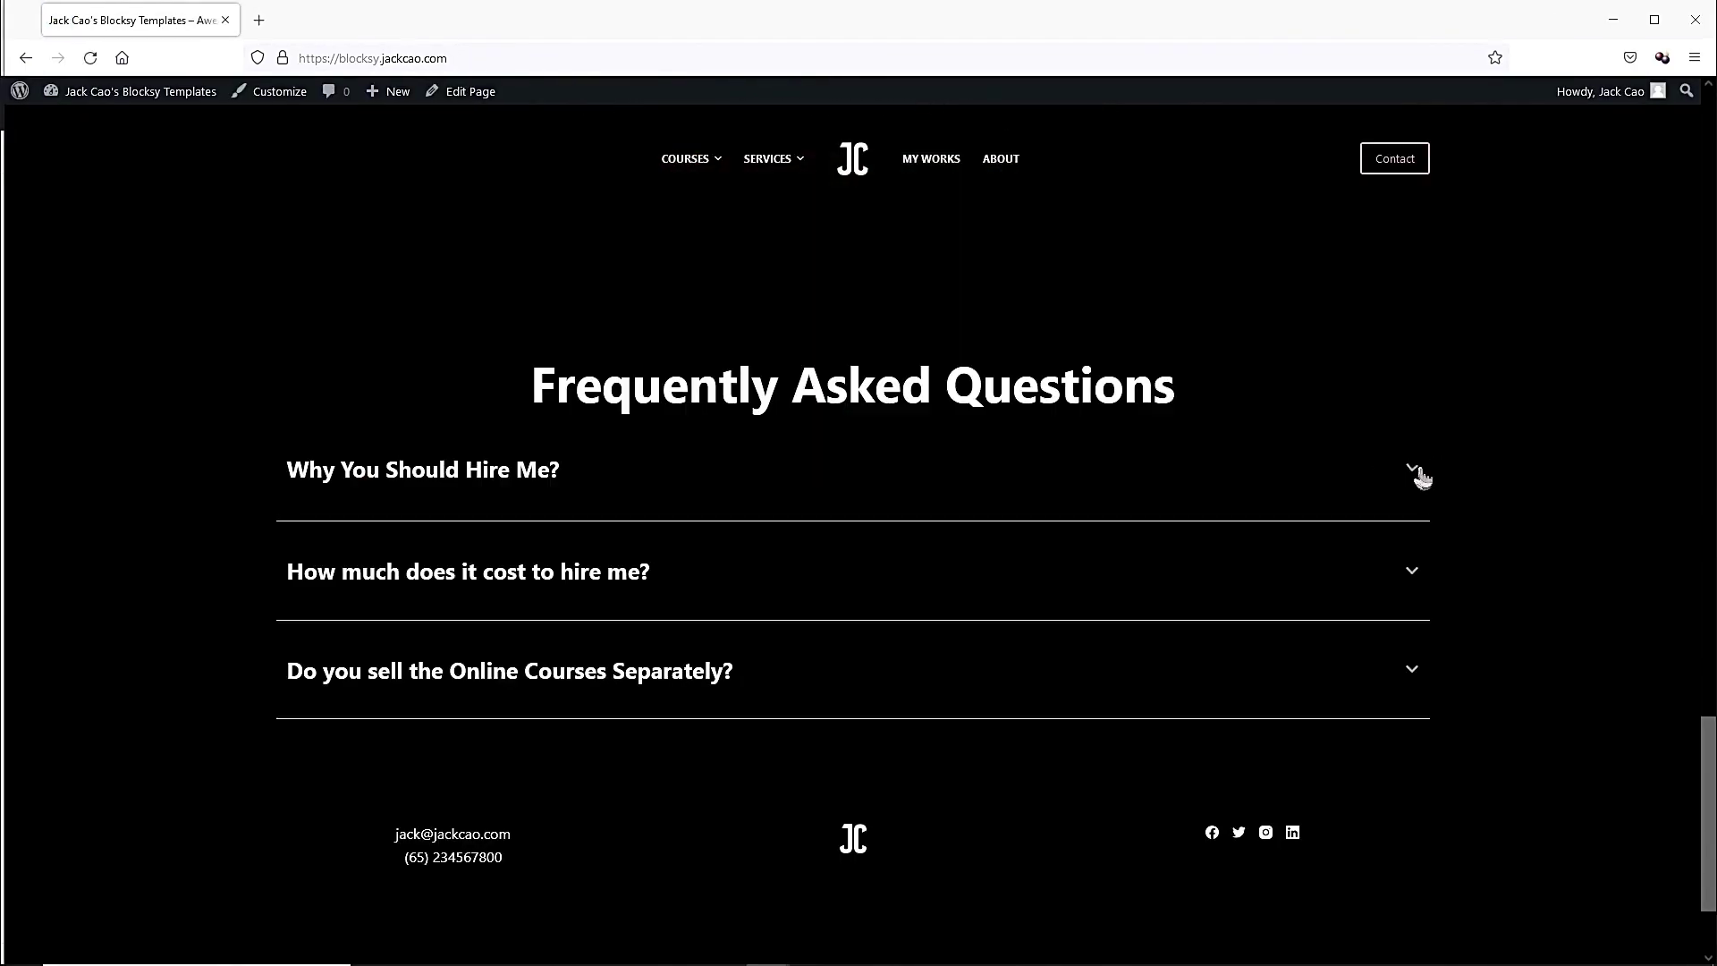
Test the three FAQ accordions on the live page, including 'How much does it cost'.
click(1418, 472)
scroll(1440, 536, down, 1)
click(1411, 534)
click(1412, 667)
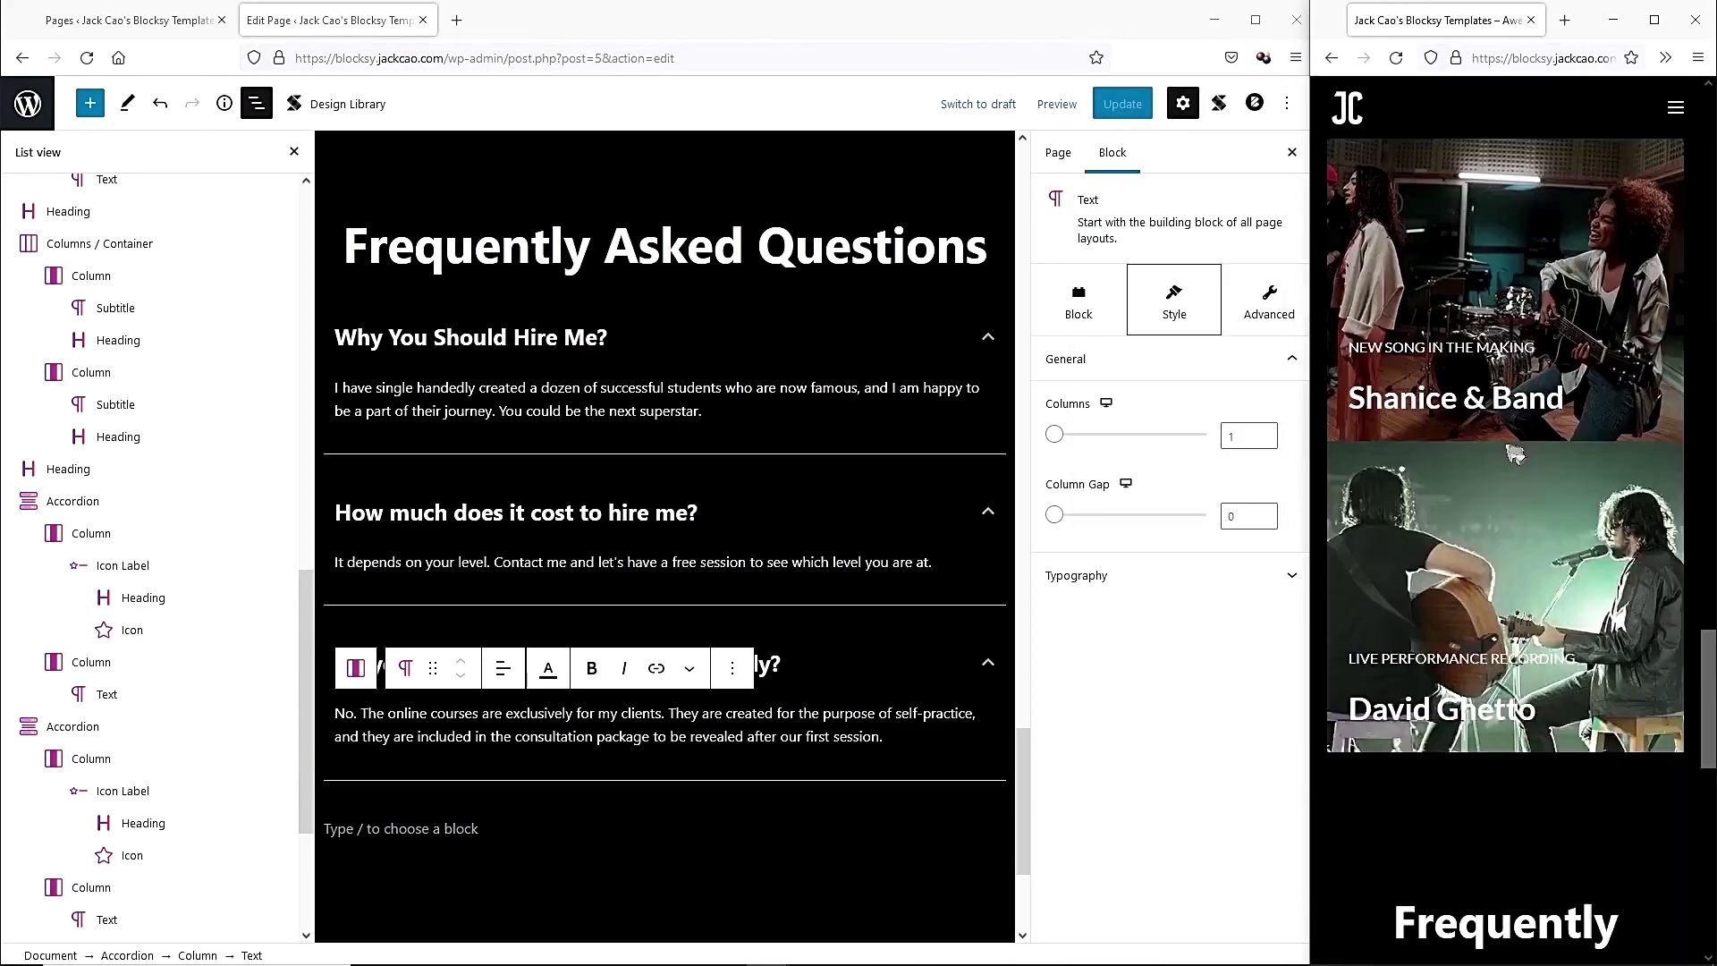
scroll(1513, 453, down, 10)
scroll(593, 787, down, 3)
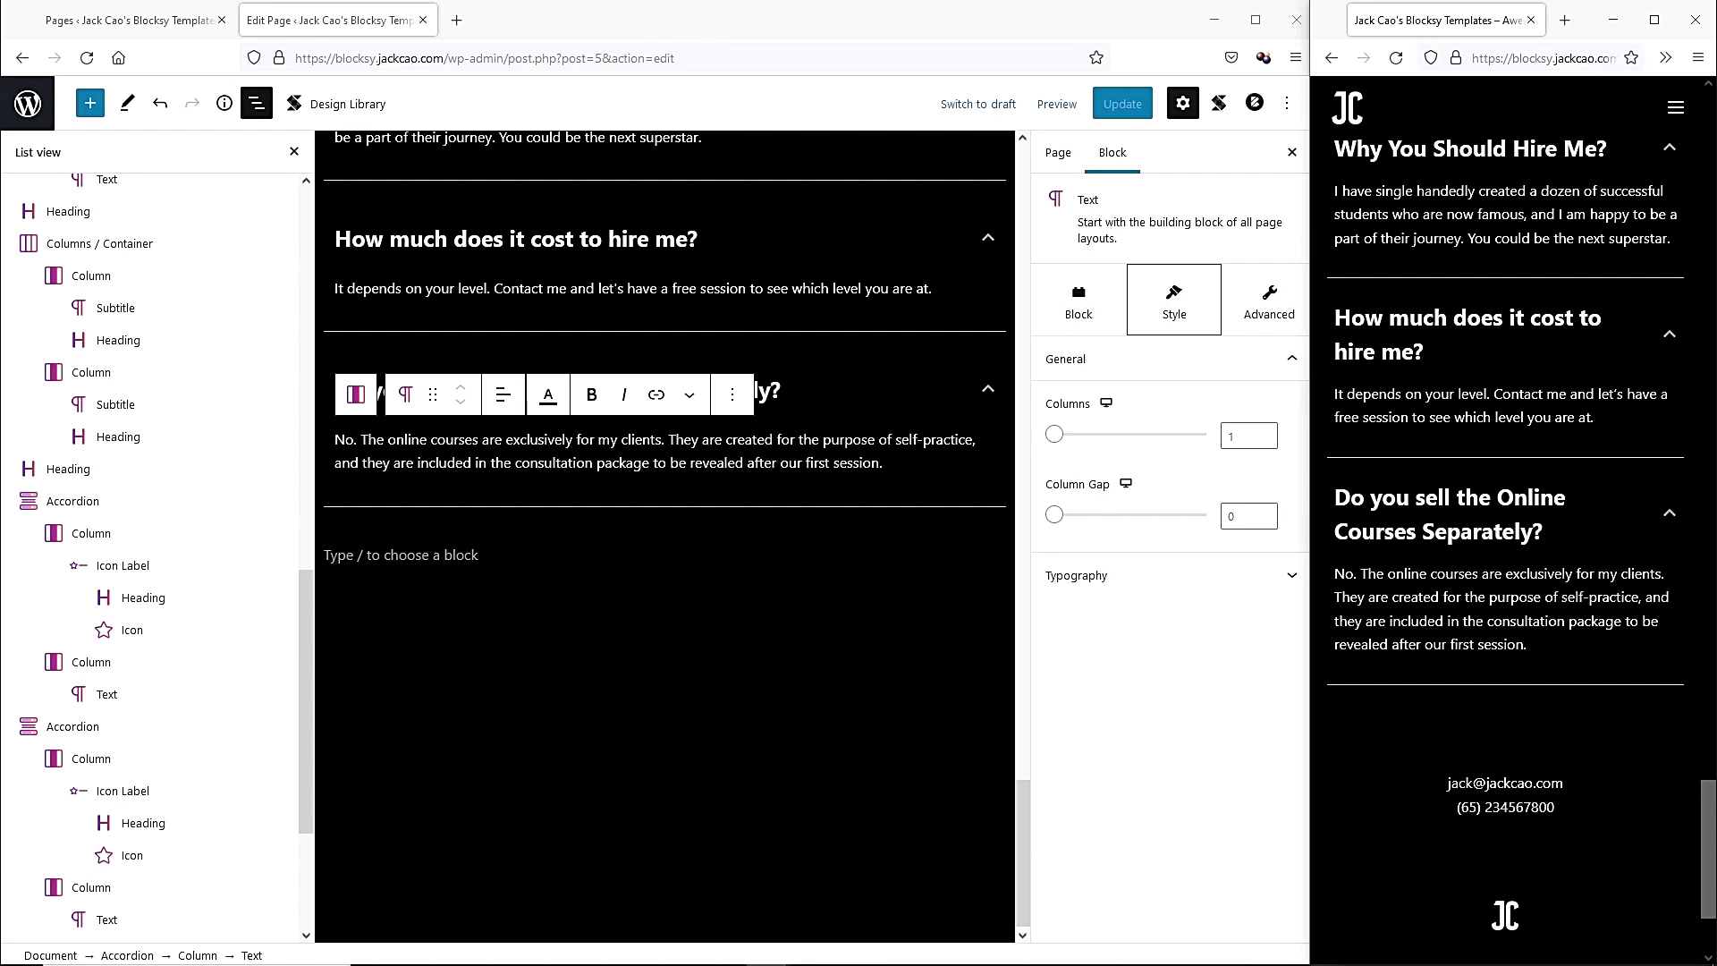
Insert a Heading block below the FAQ reading 'Contact Me' with font size 55.
click(471, 549)
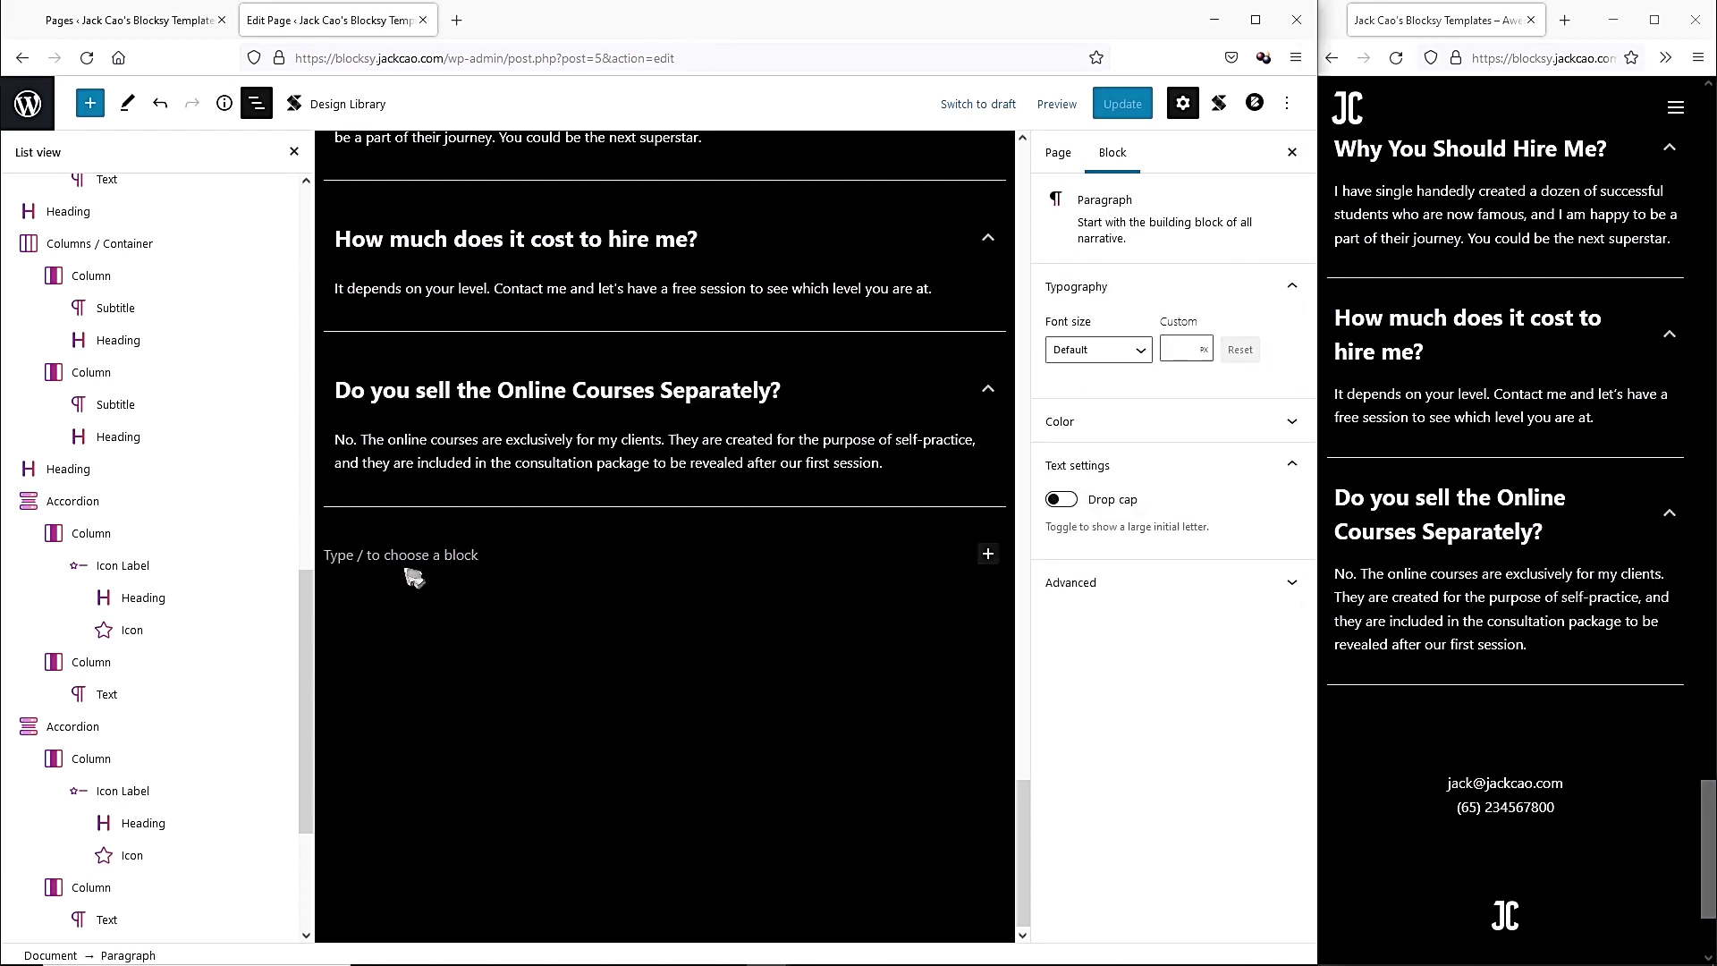
click(988, 556)
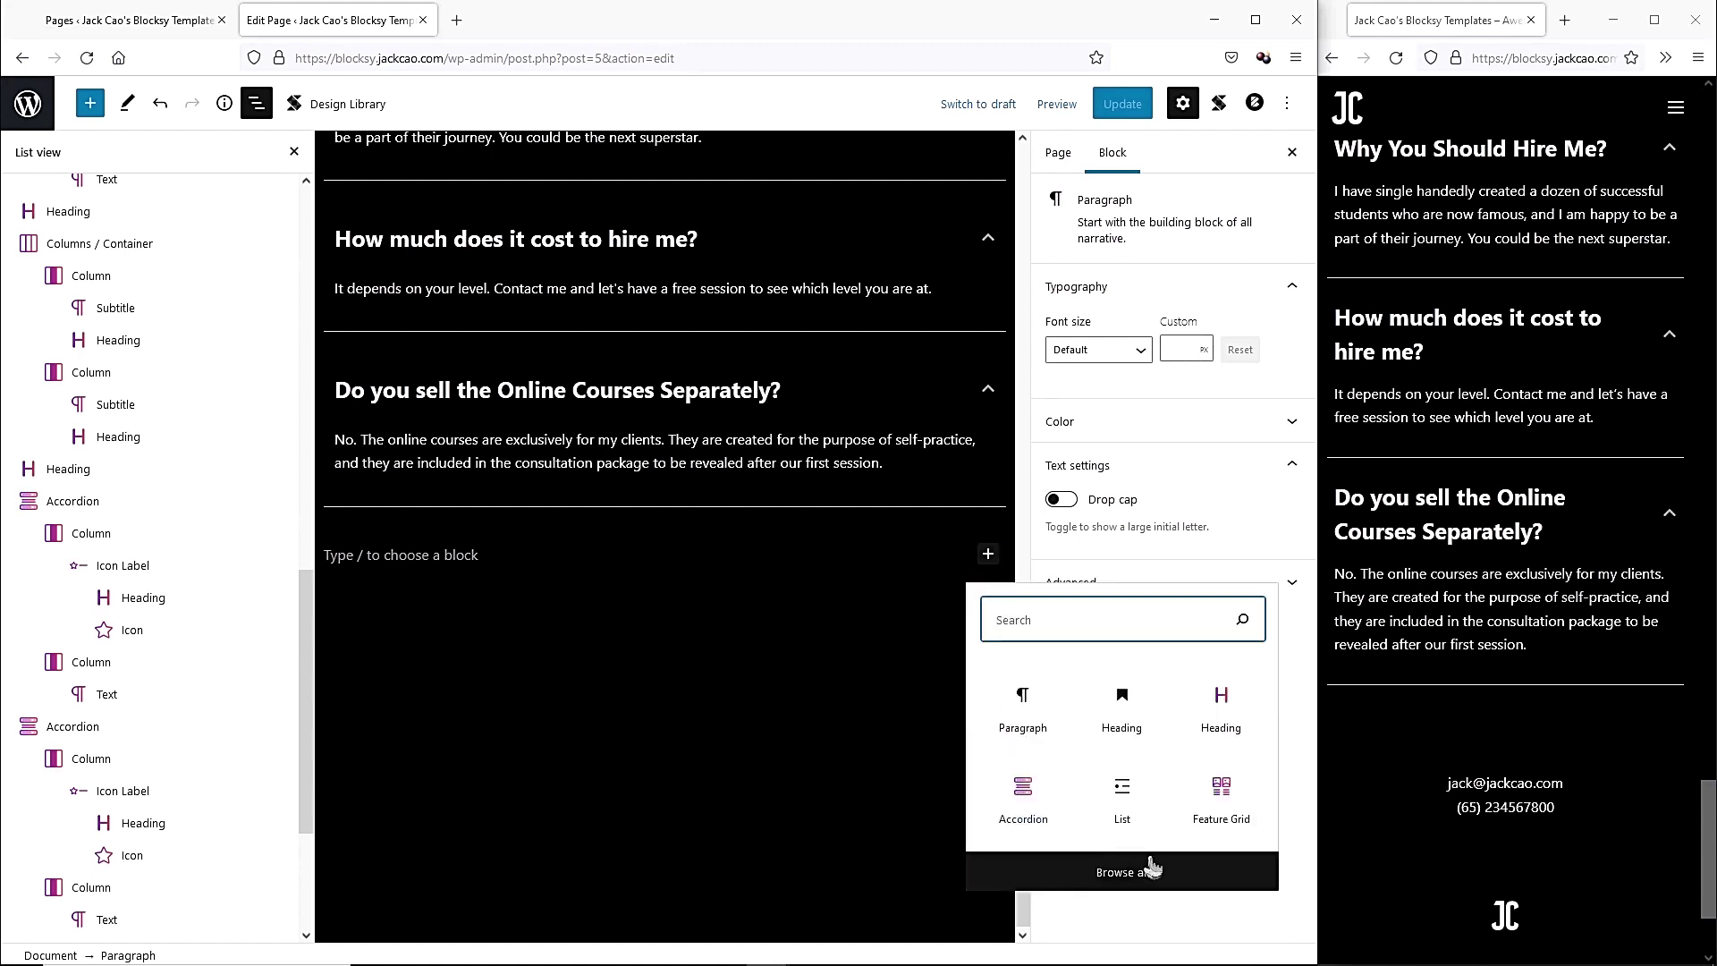
click(1098, 698)
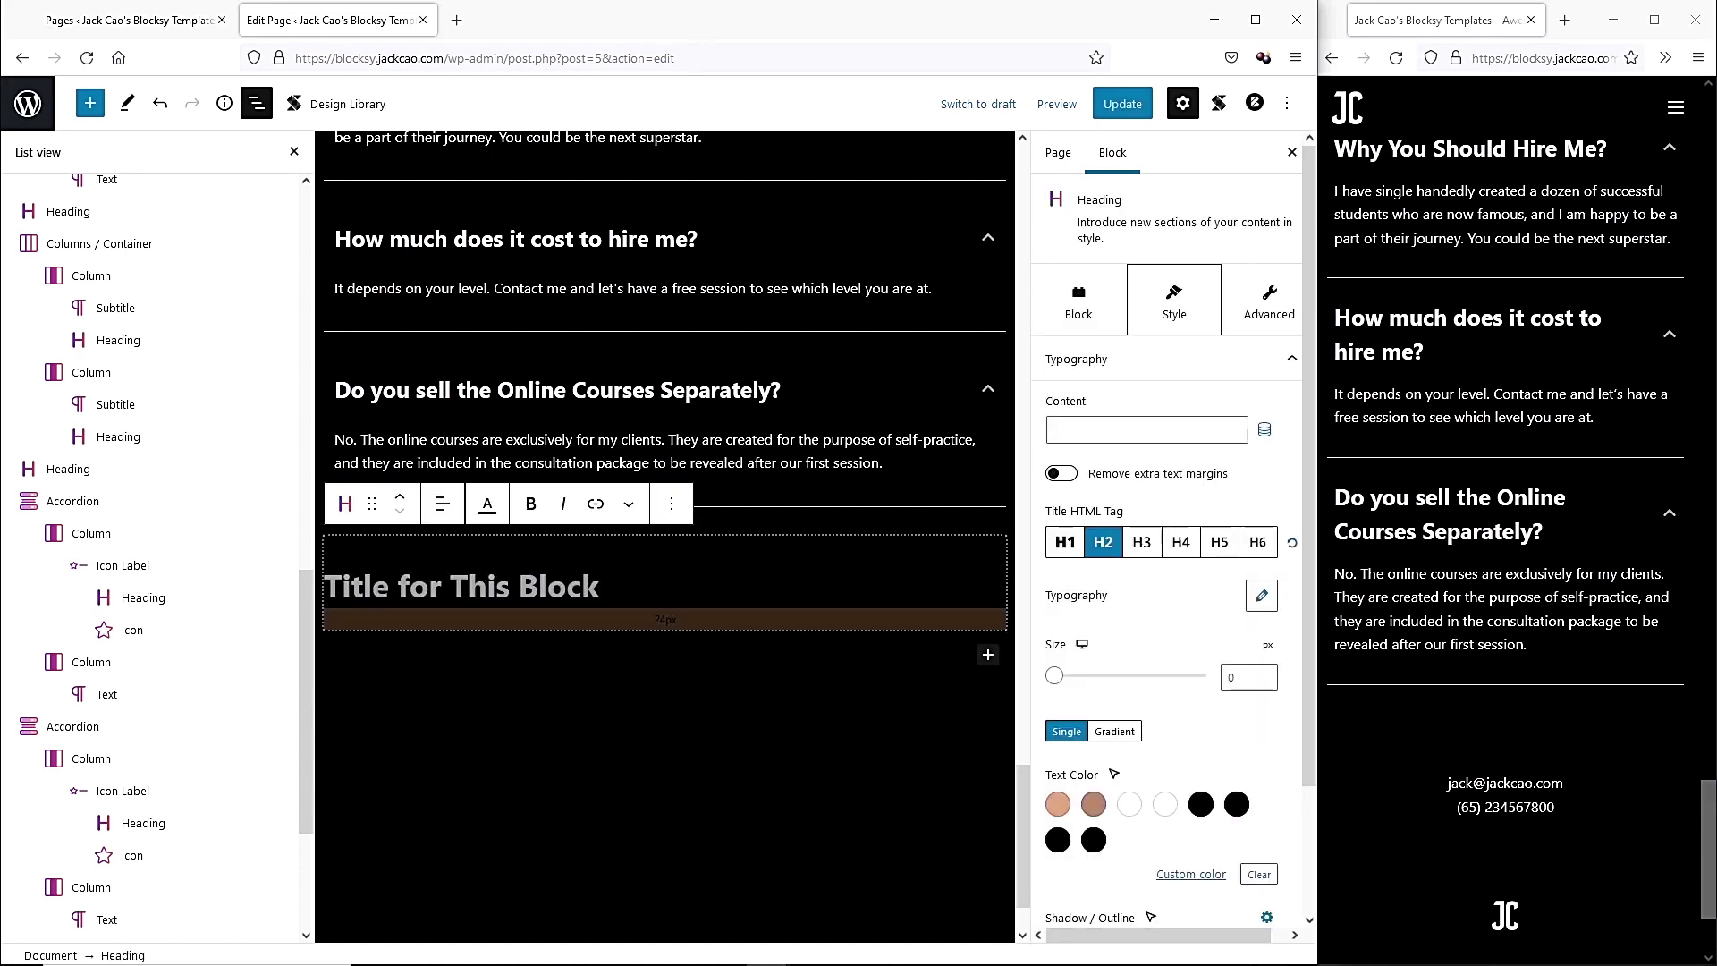
text(Contact Me)
click(1222, 677)
text(55)
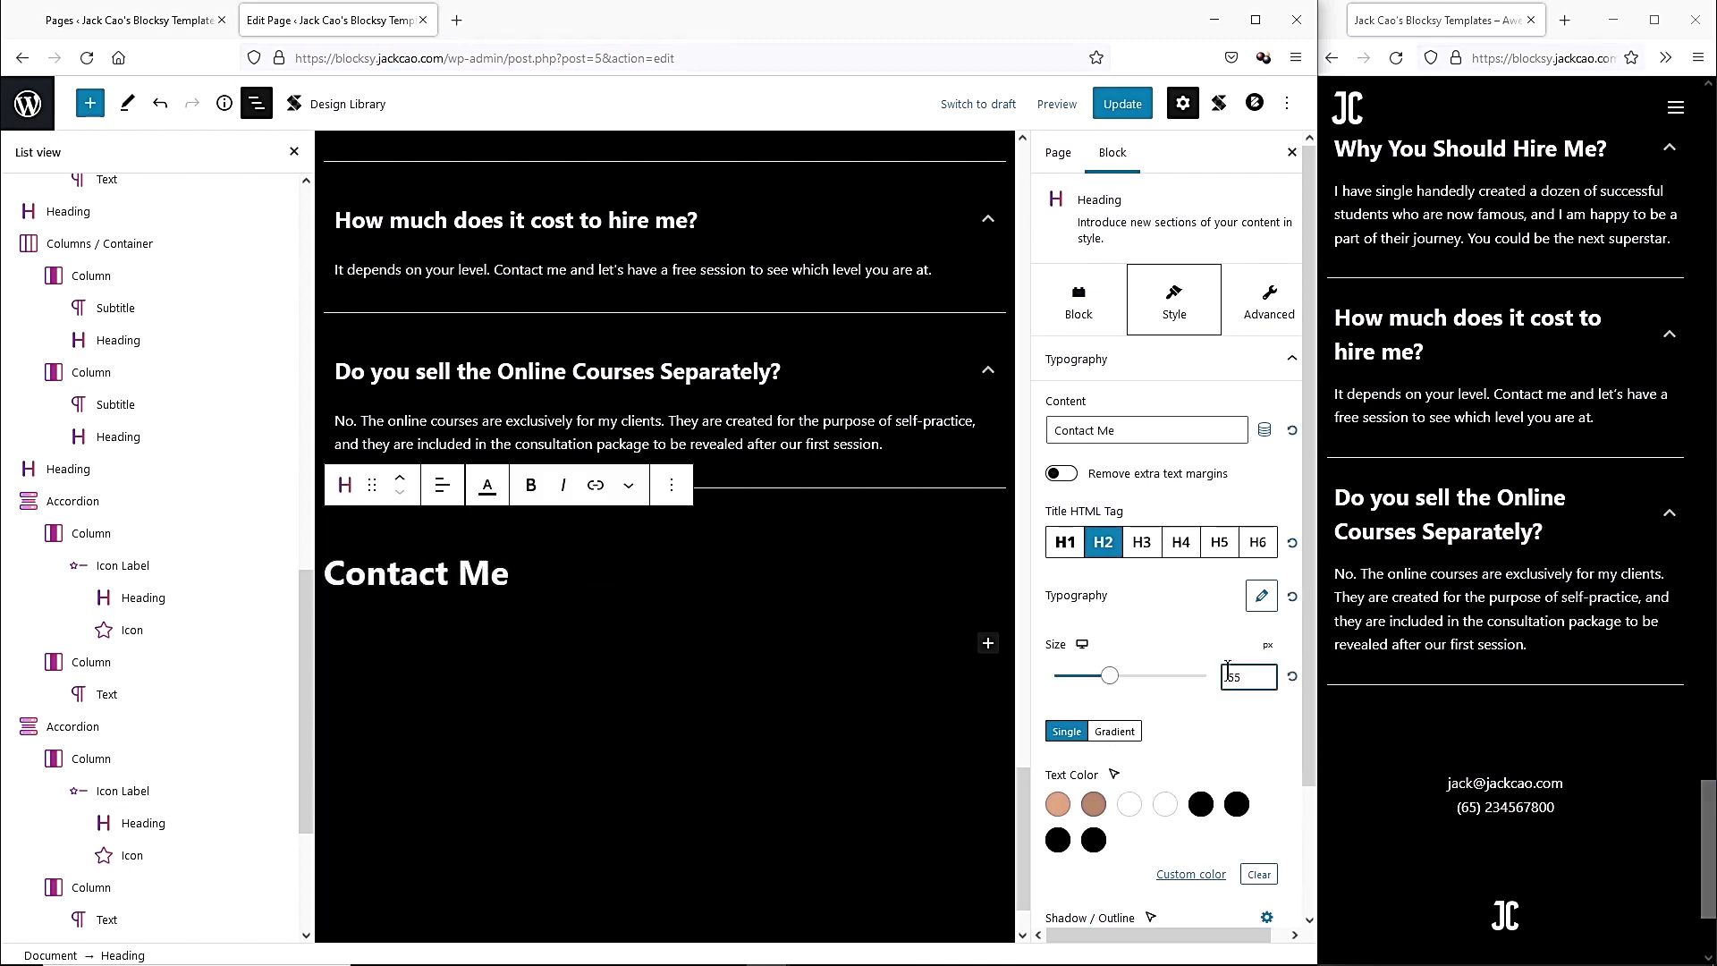
Set the accordion's bottom margin to 155px, centre the heading, and add an empty block beneath.
drag(718, 509, 712, 618)
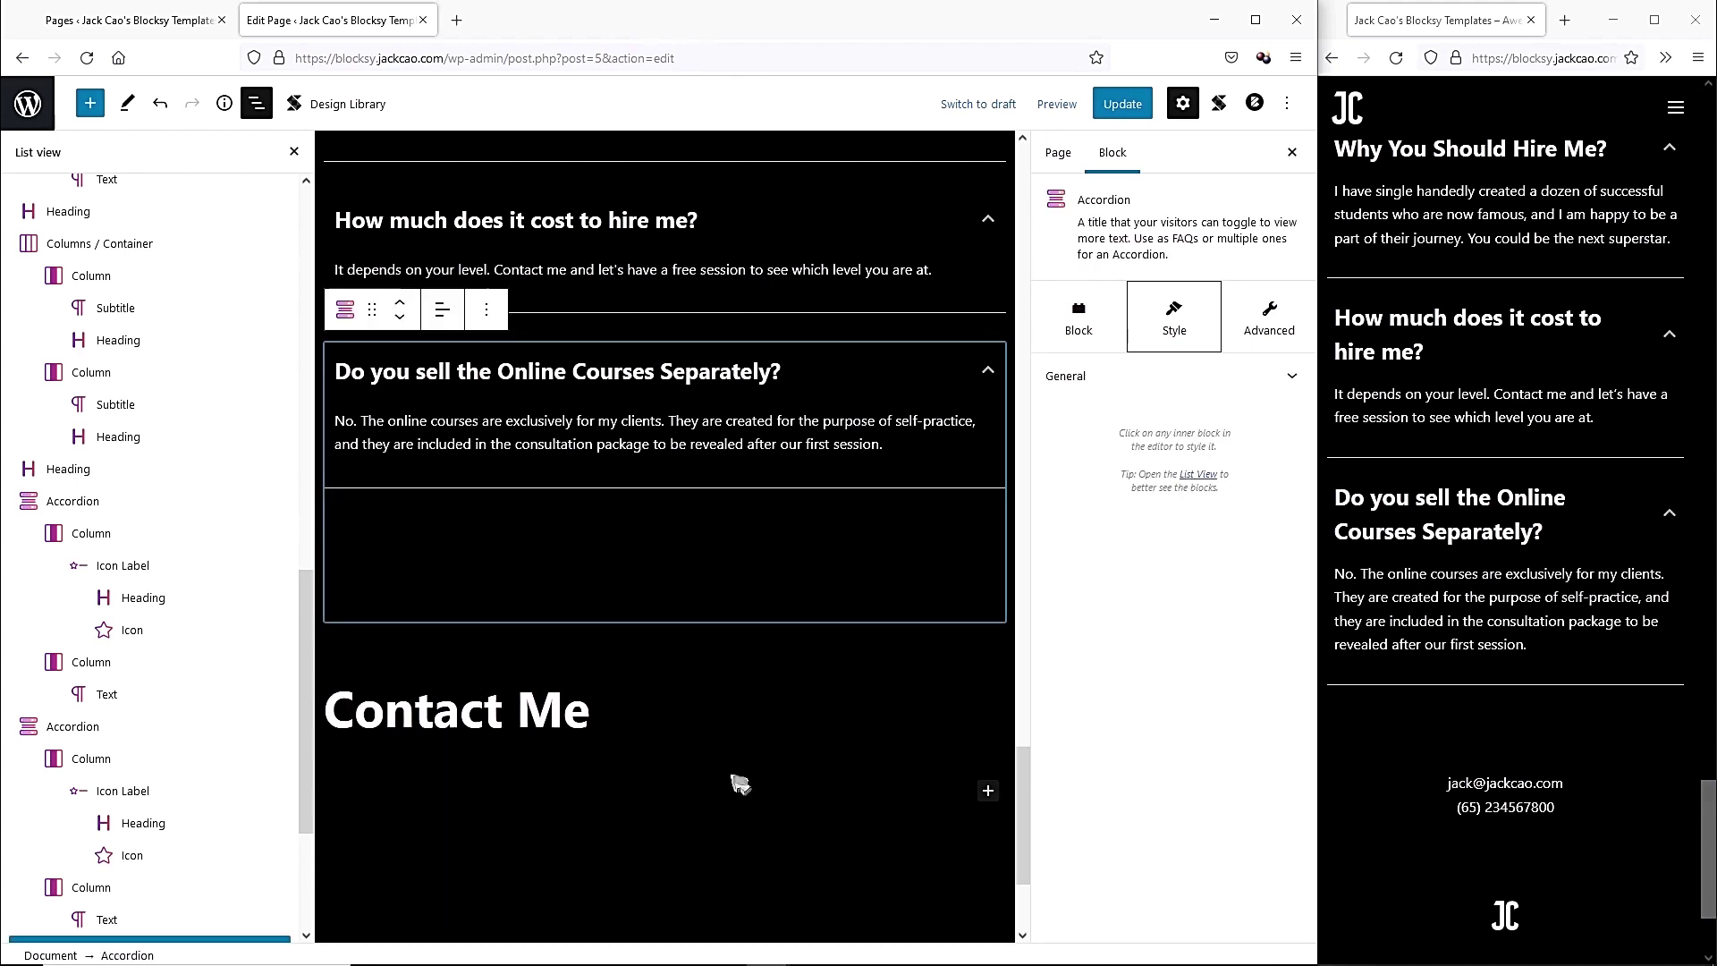
click(501, 716)
click(442, 597)
click(501, 690)
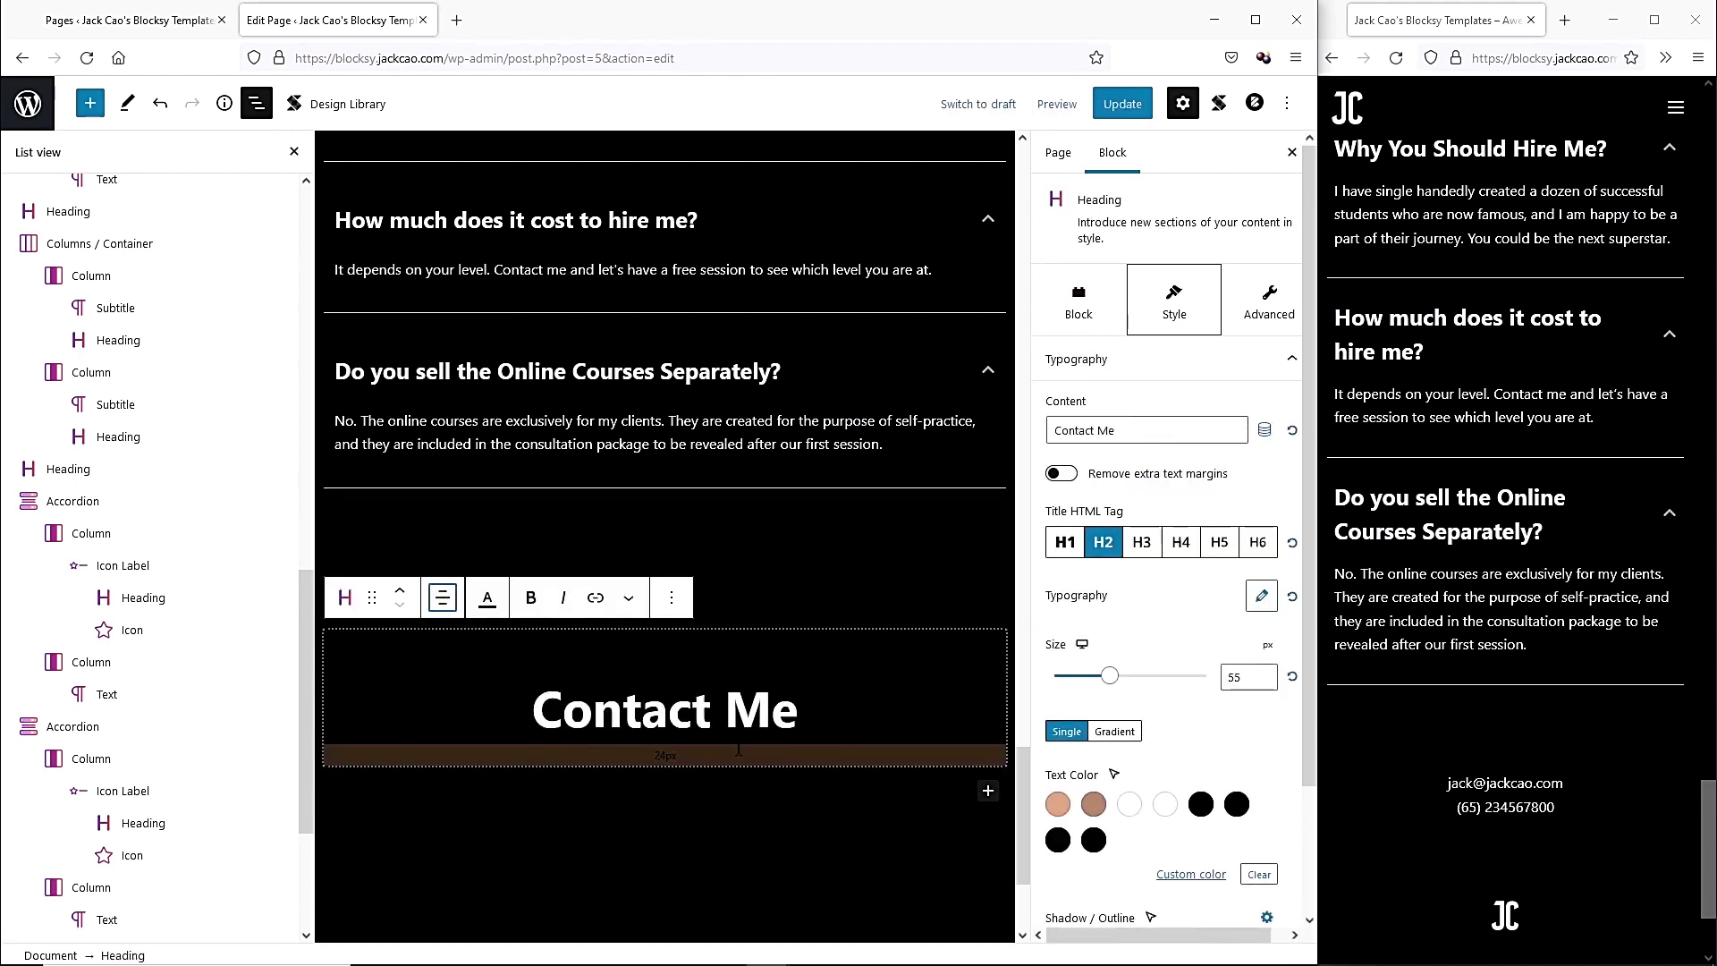
click(977, 792)
scroll(879, 760, down, 3)
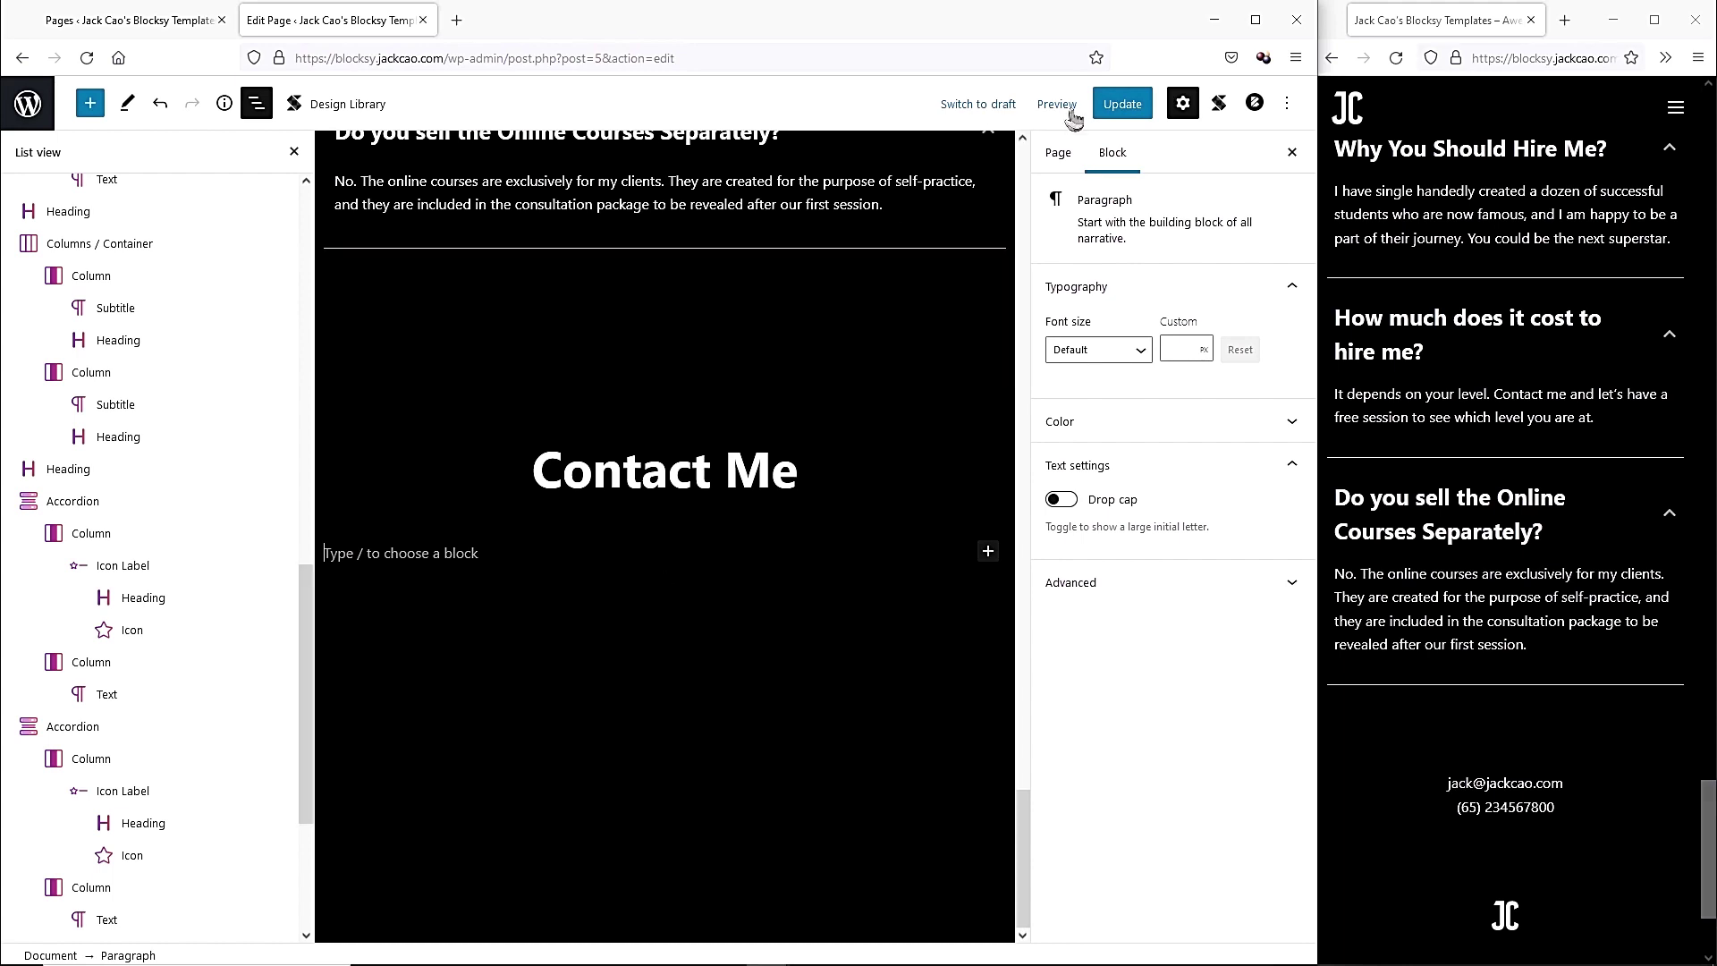
Update the Home page, then install and activate the 'Gutenberg Blocks by Kadence Blocks' plugin.
click(1128, 113)
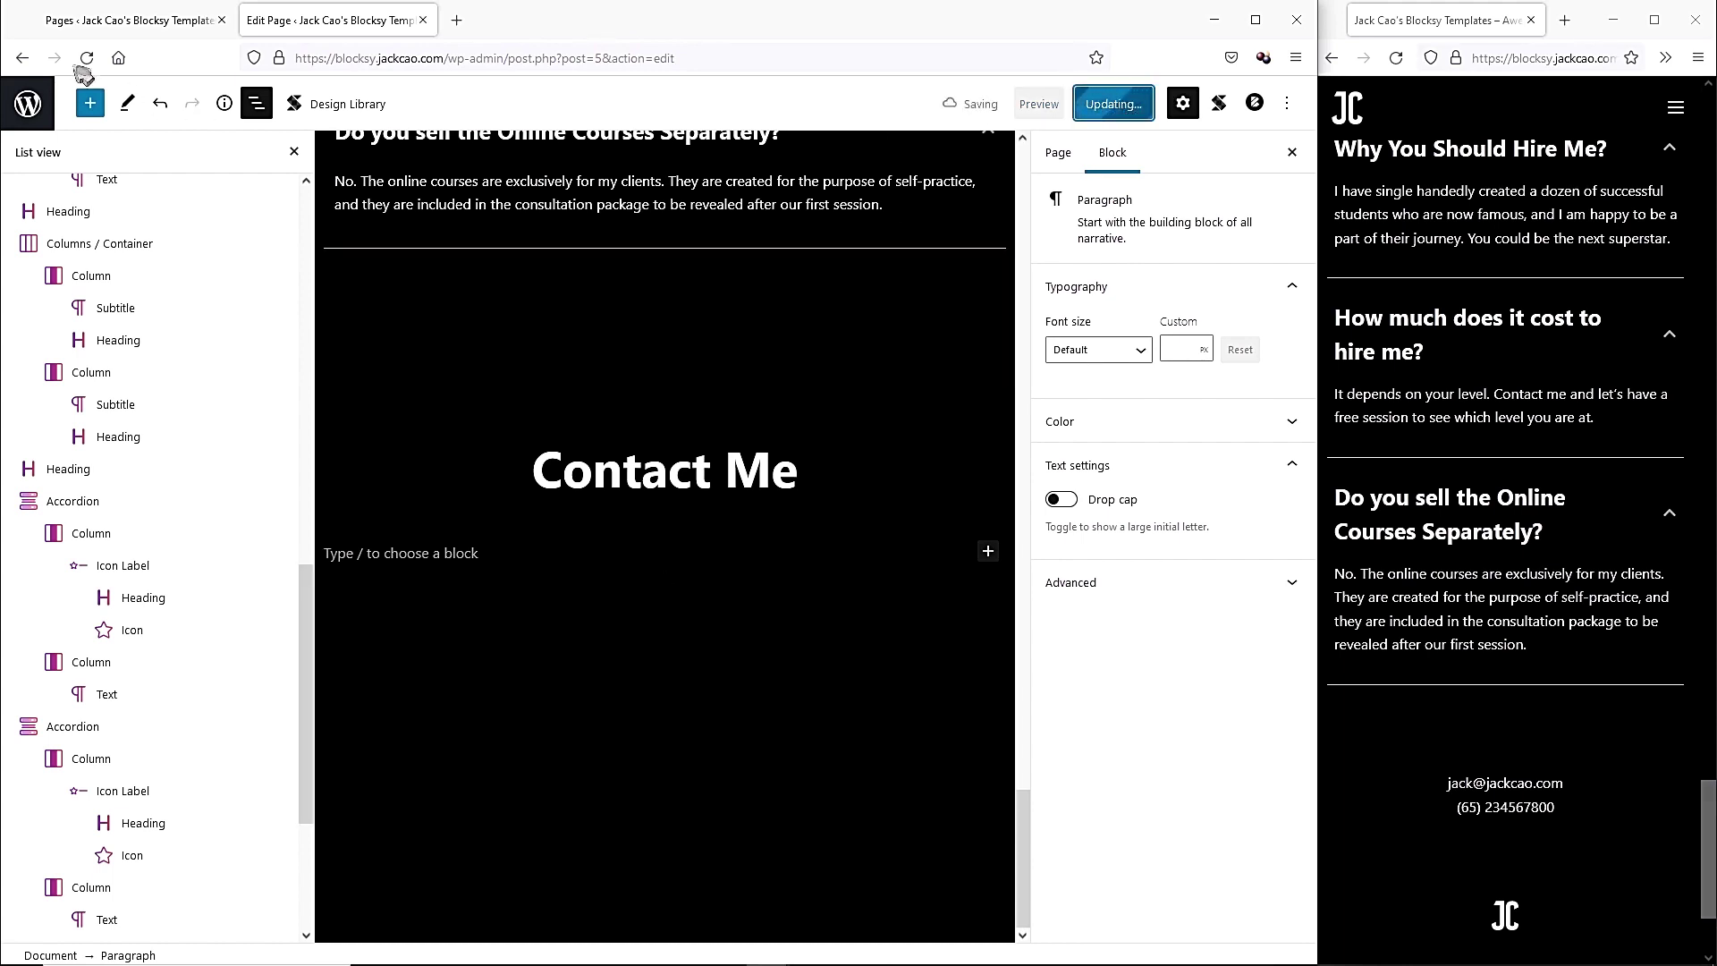
click(97, 23)
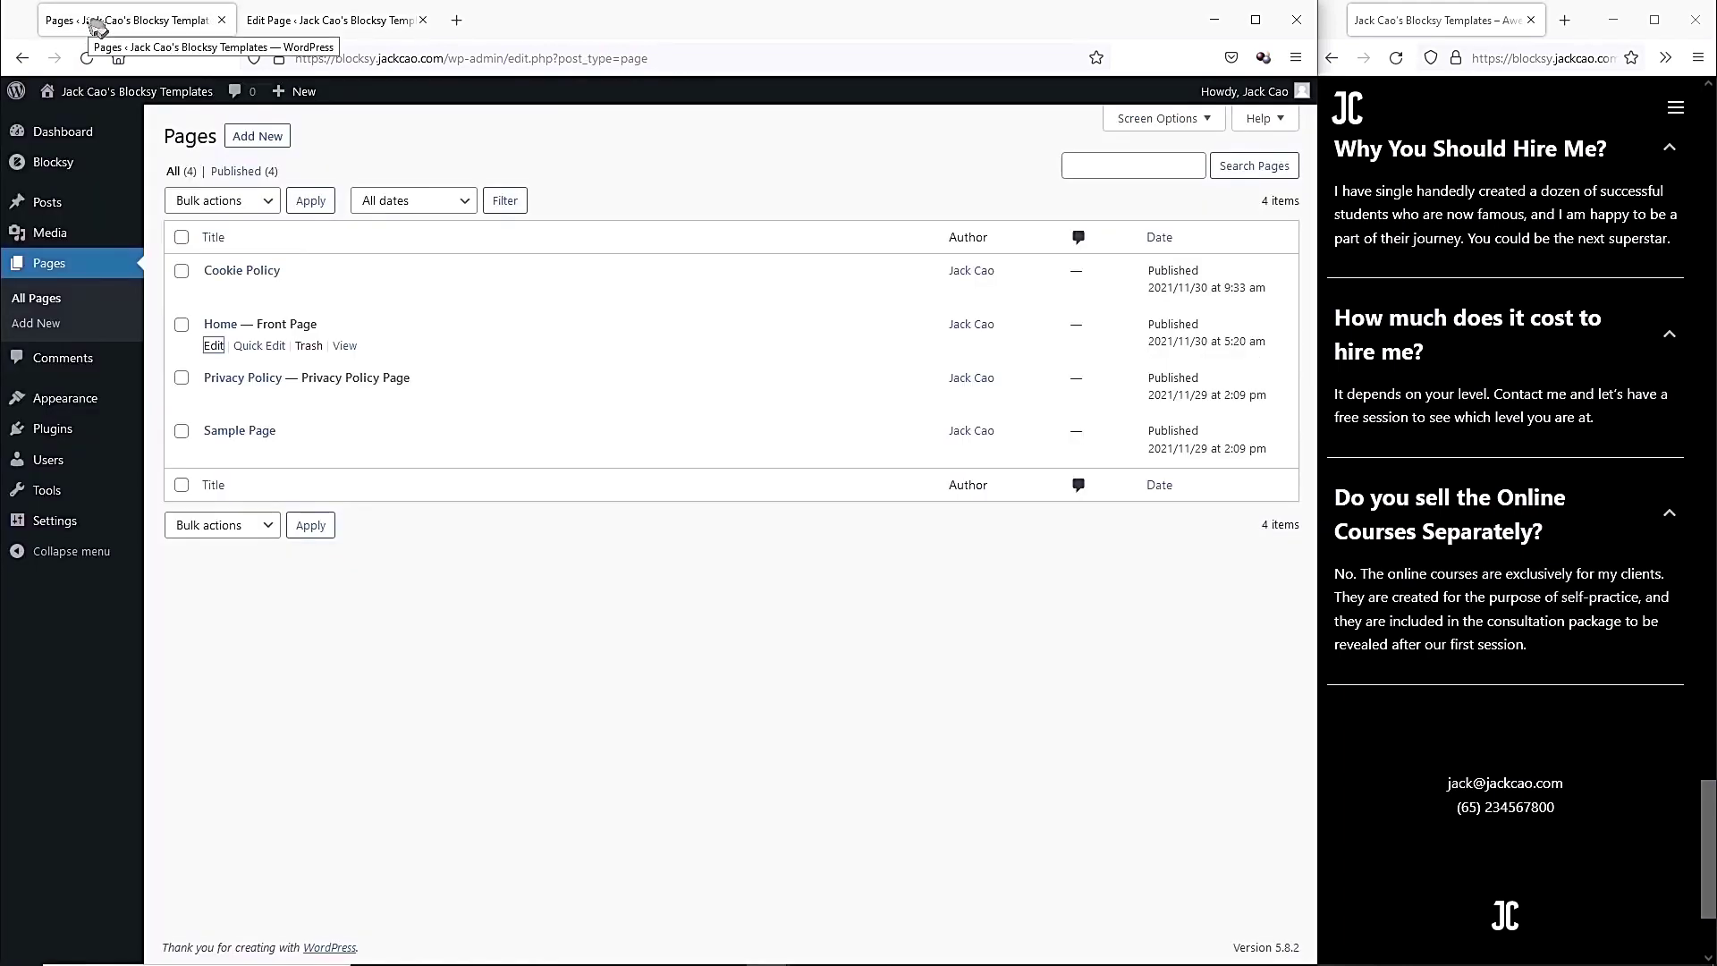
mouse_move(85, 431)
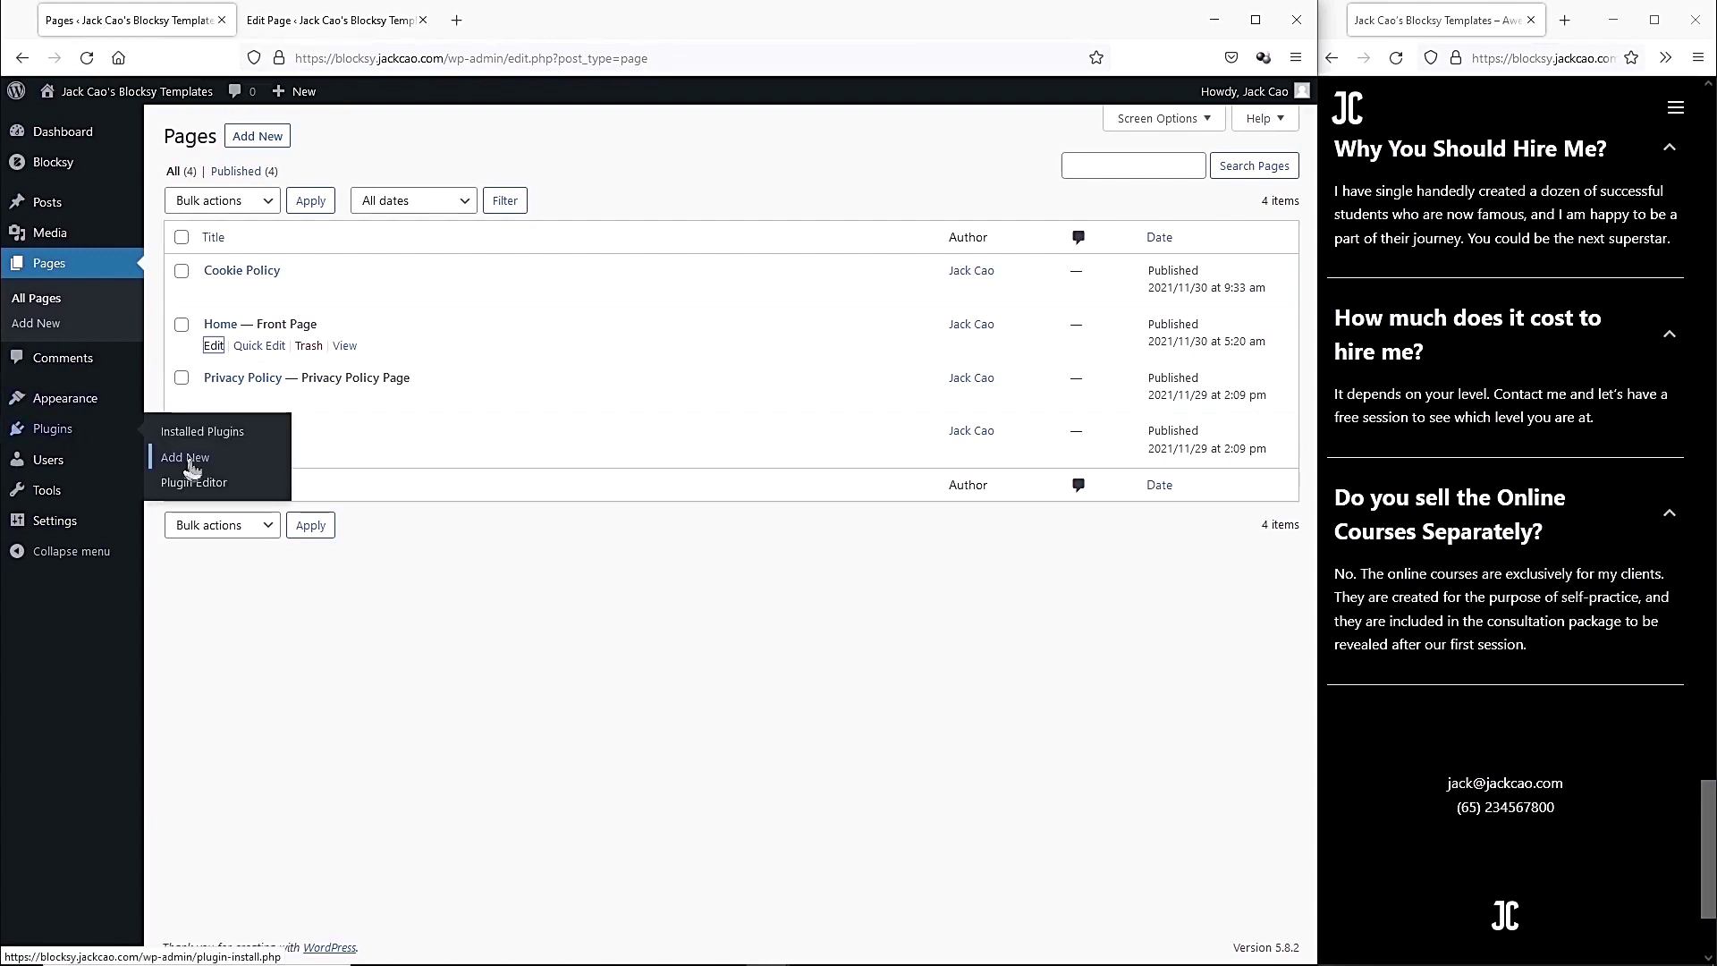
click(1115, 187)
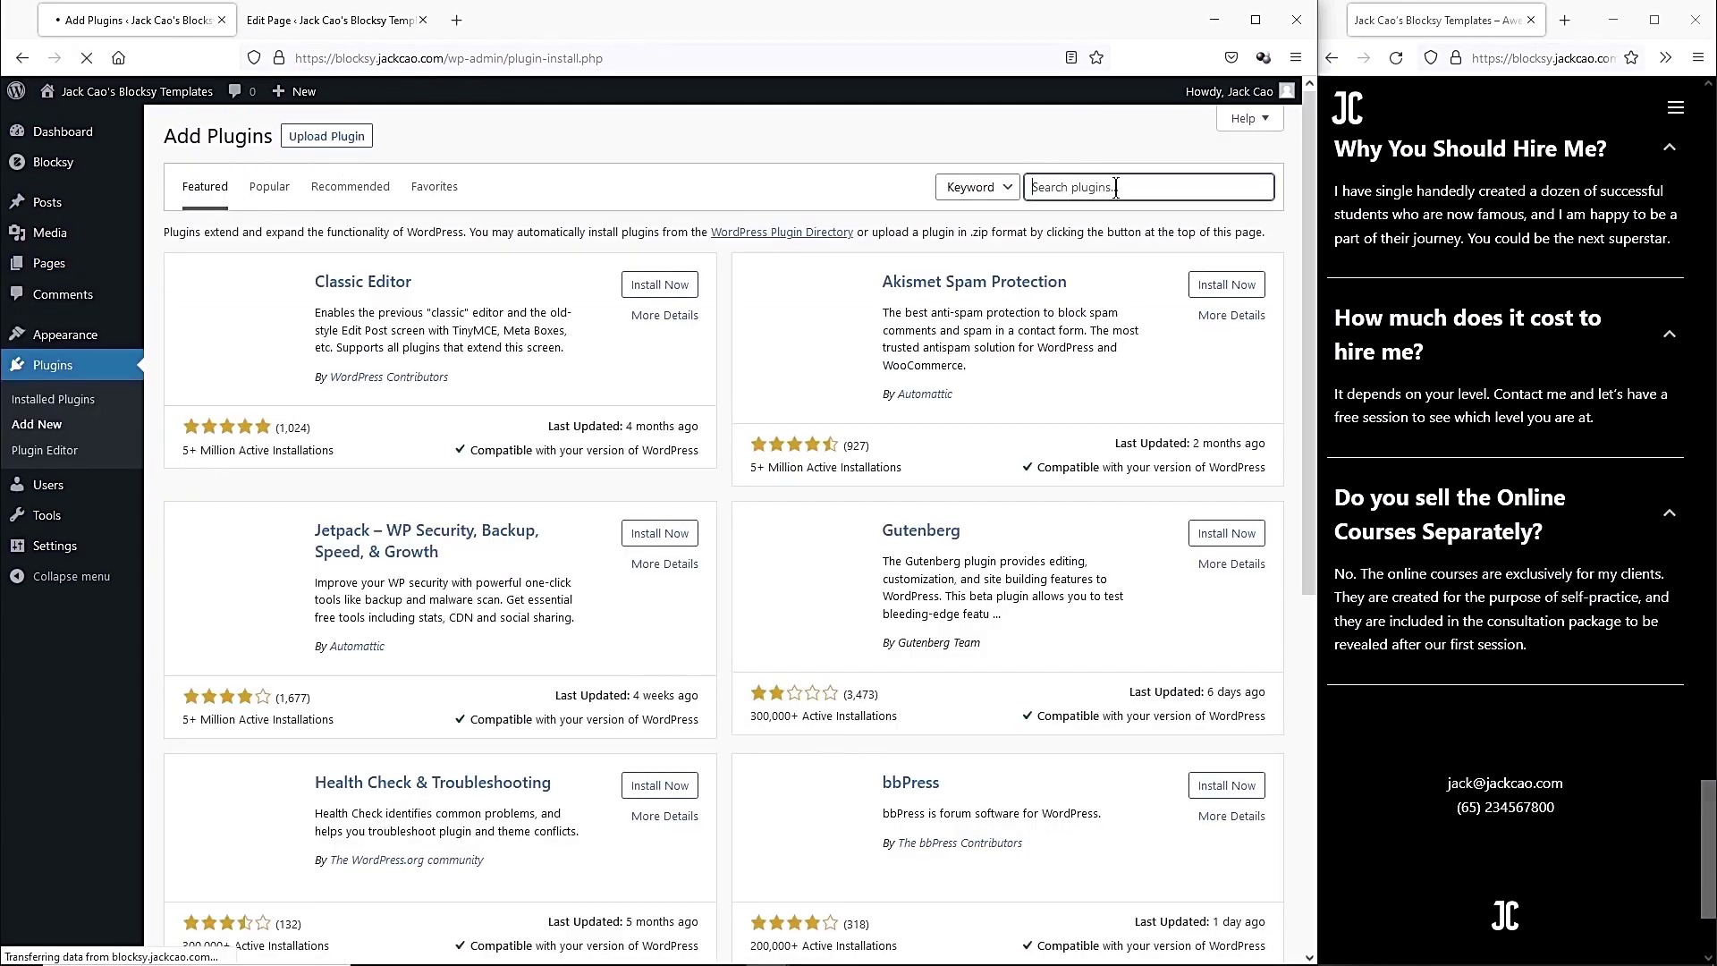
text(kadence)
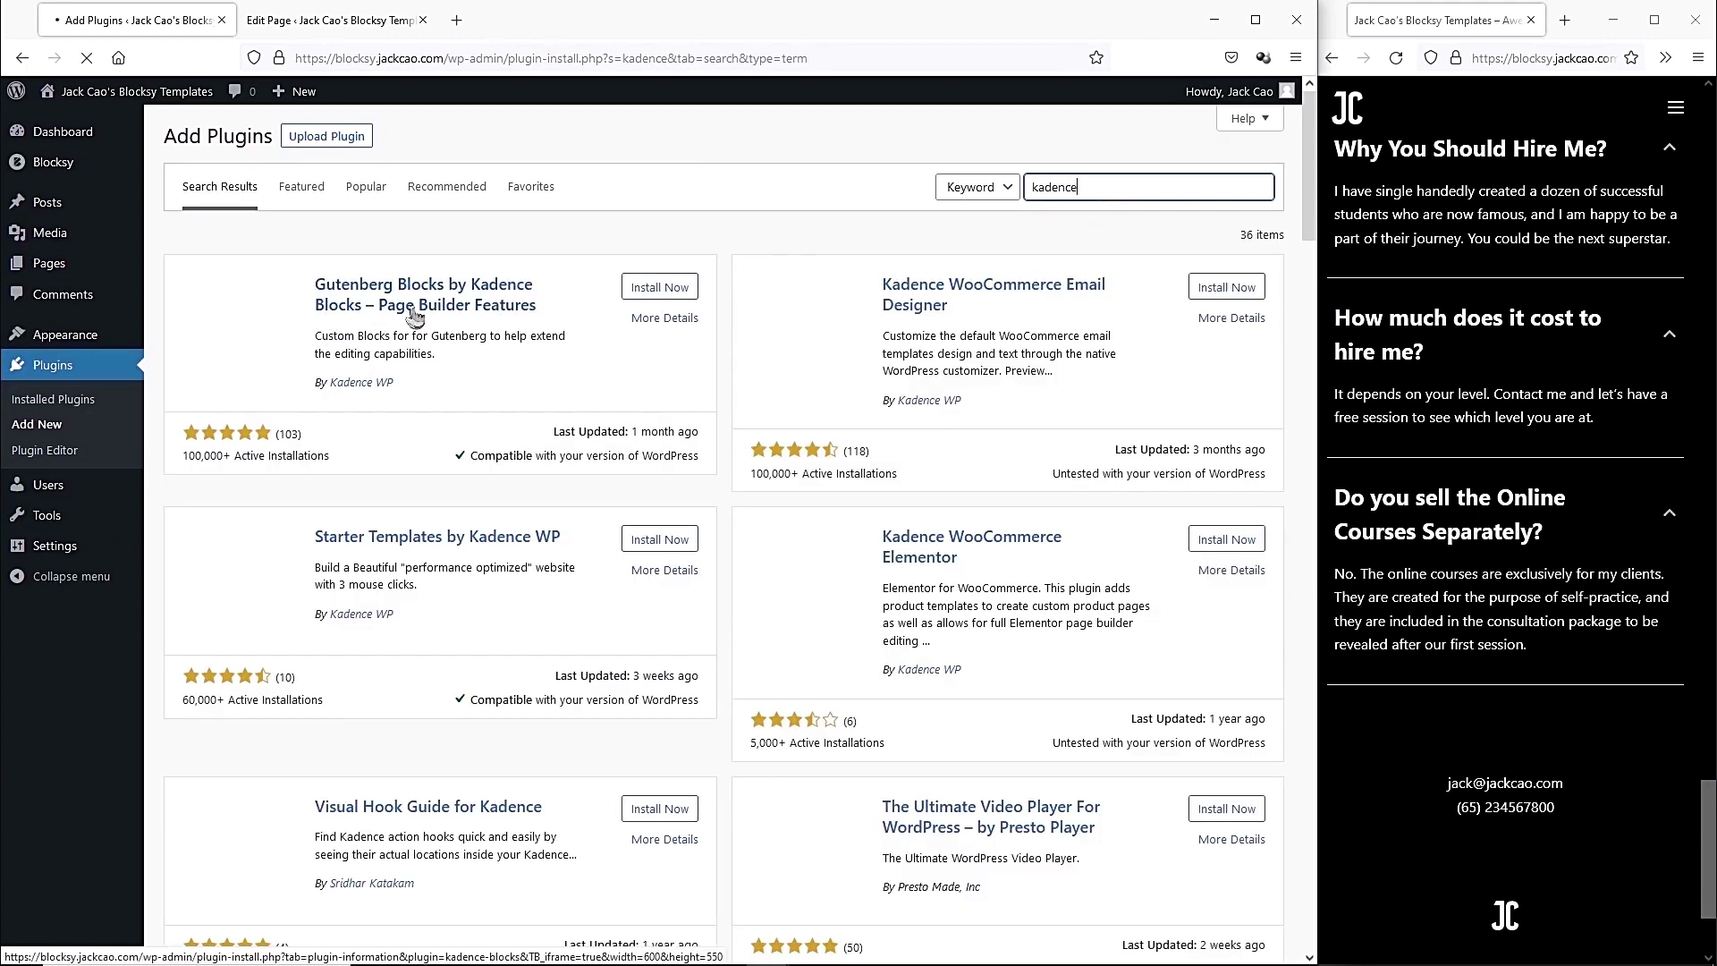
click(650, 293)
click(650, 293)
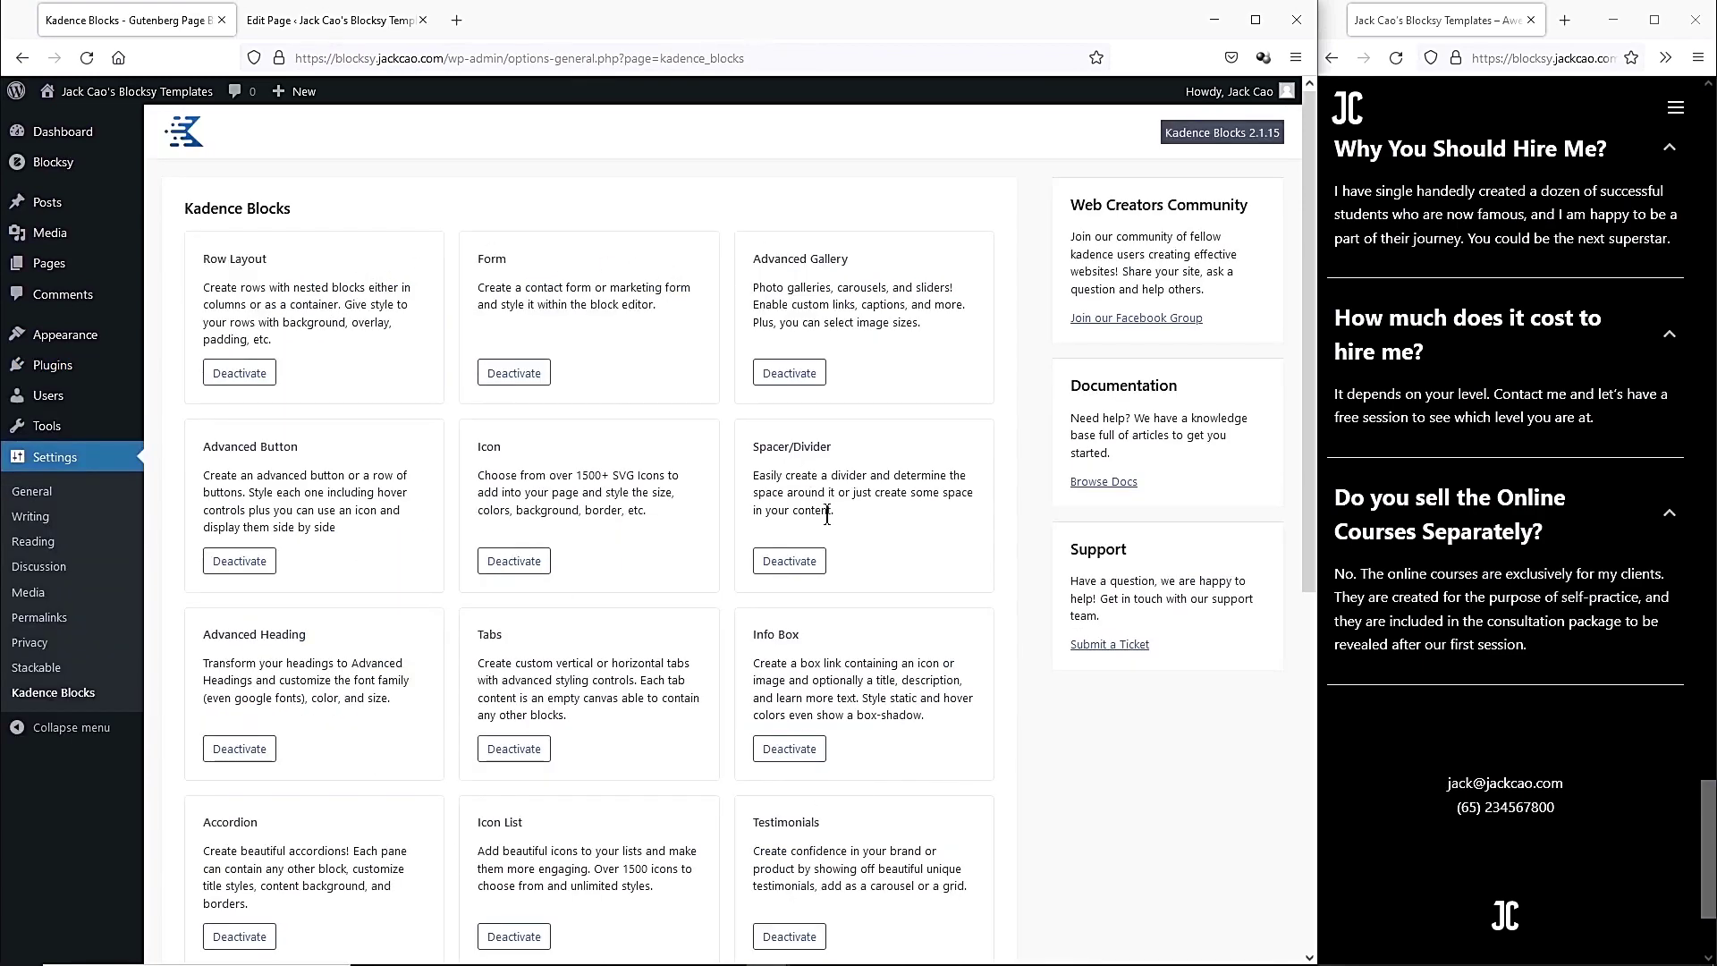
Deactivate Row Layout, Advanced Gallery, Advanced Button, Icon and Spacer/Divider, keeping Form, and save.
click(240, 373)
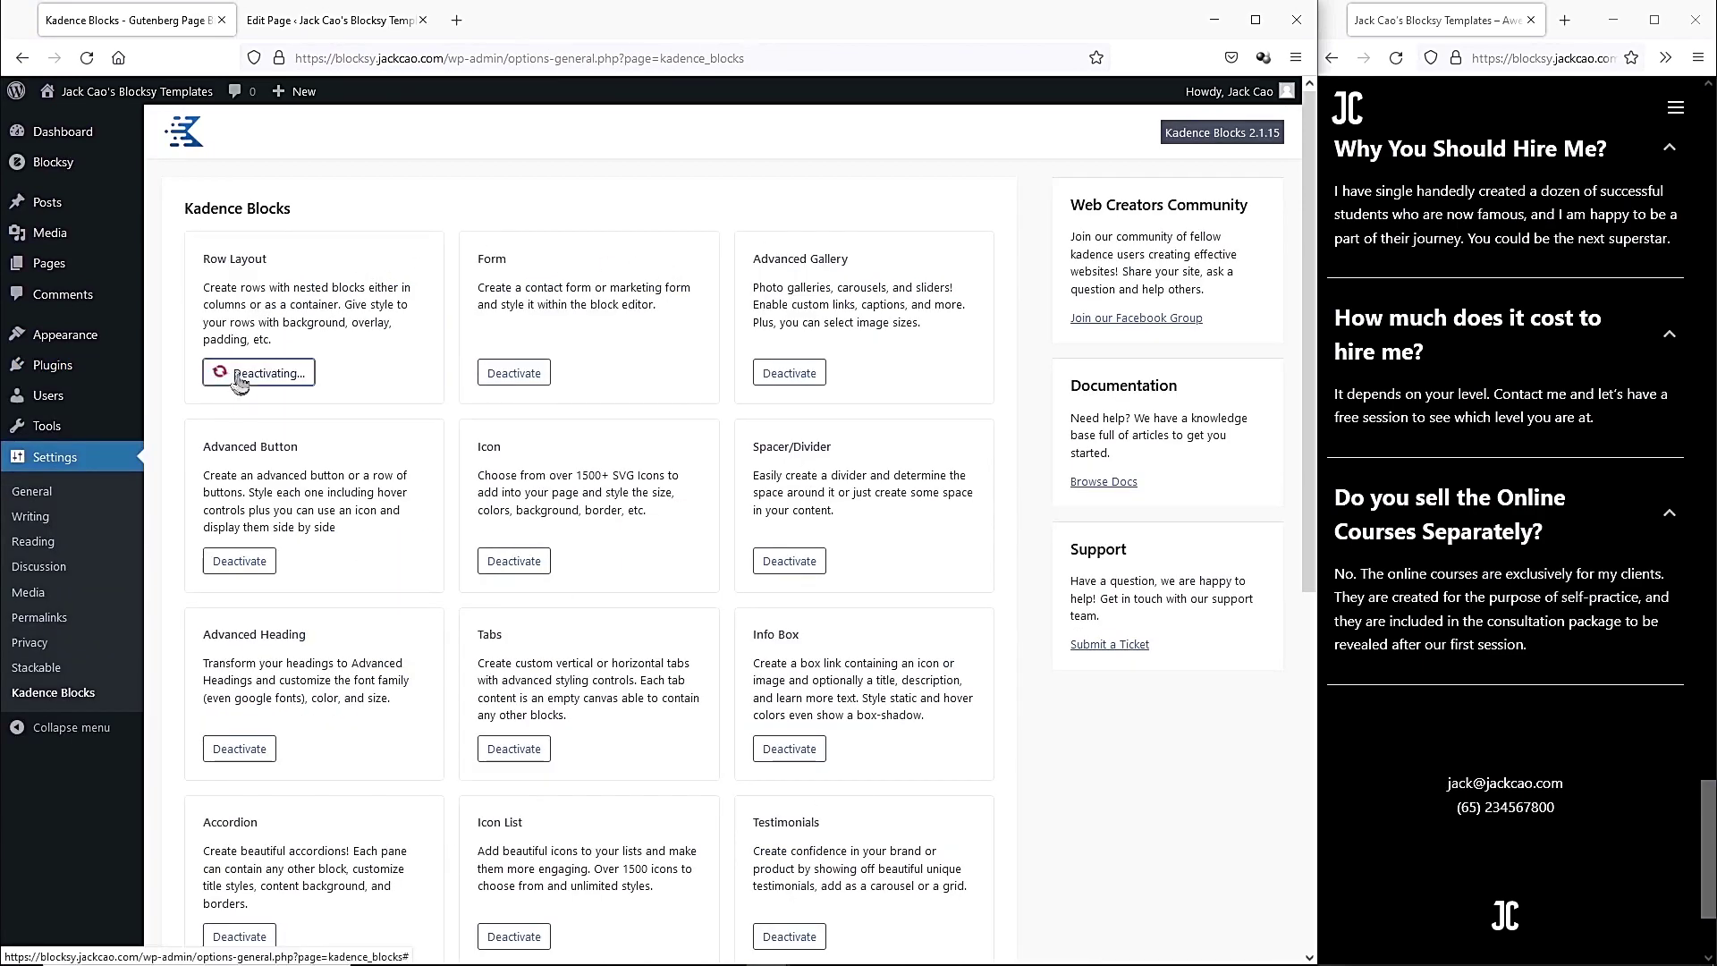
click(780, 374)
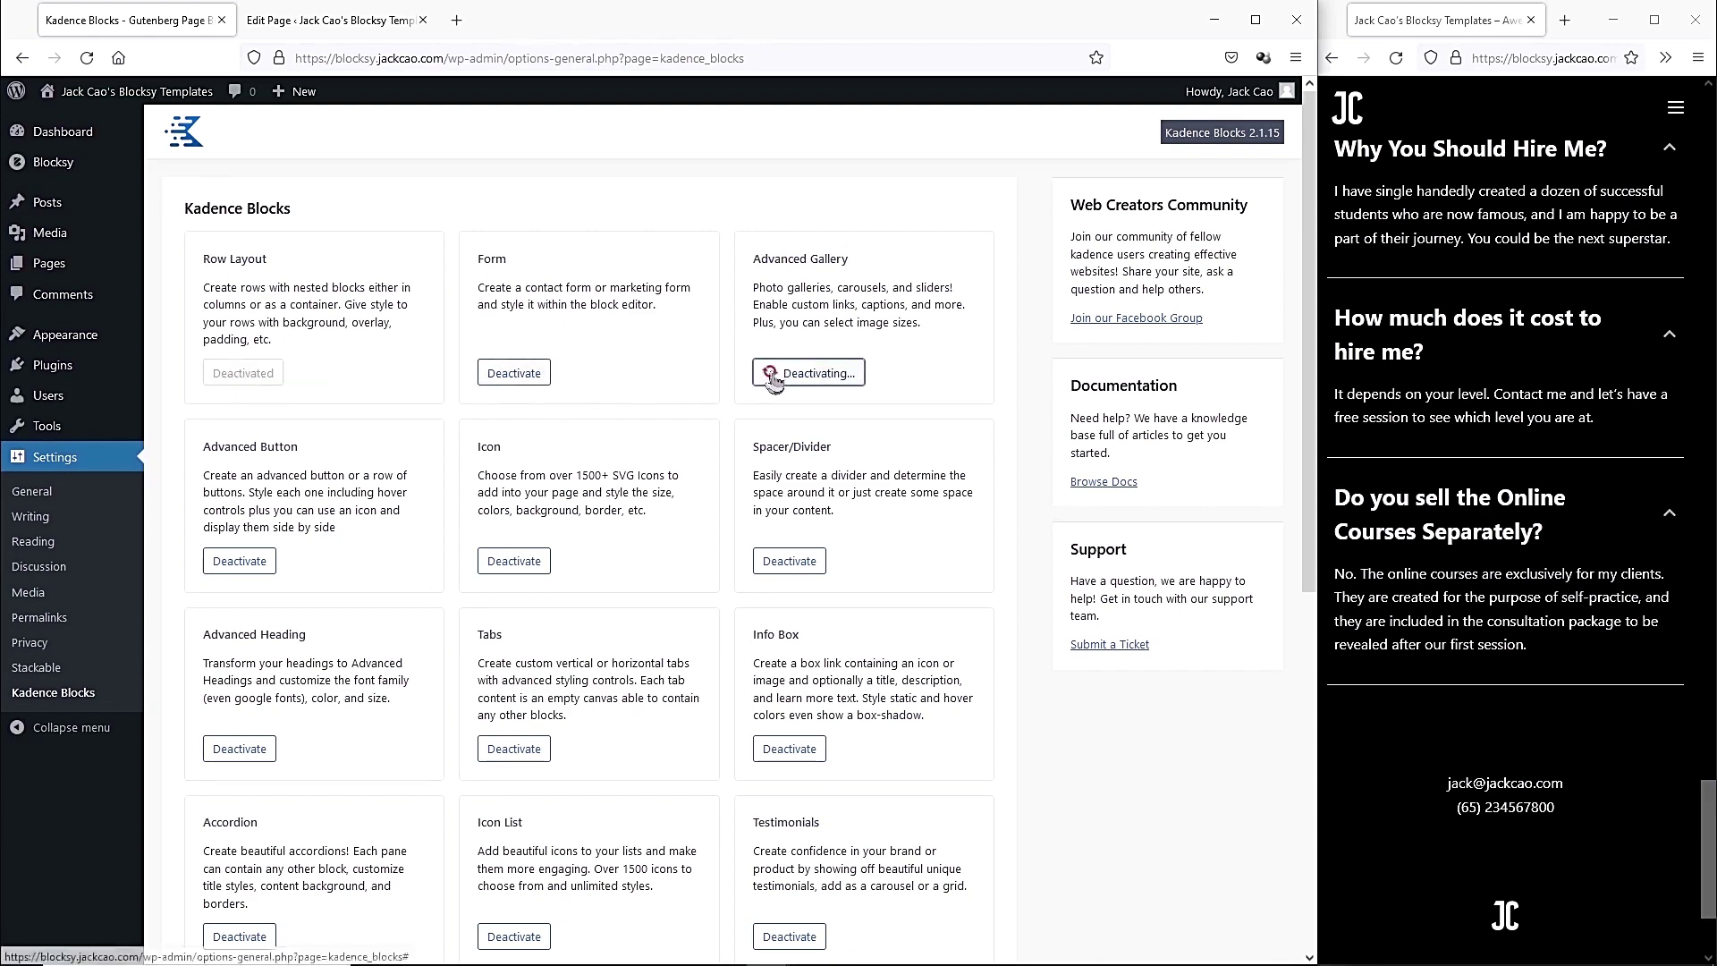
click(259, 562)
click(514, 560)
click(789, 560)
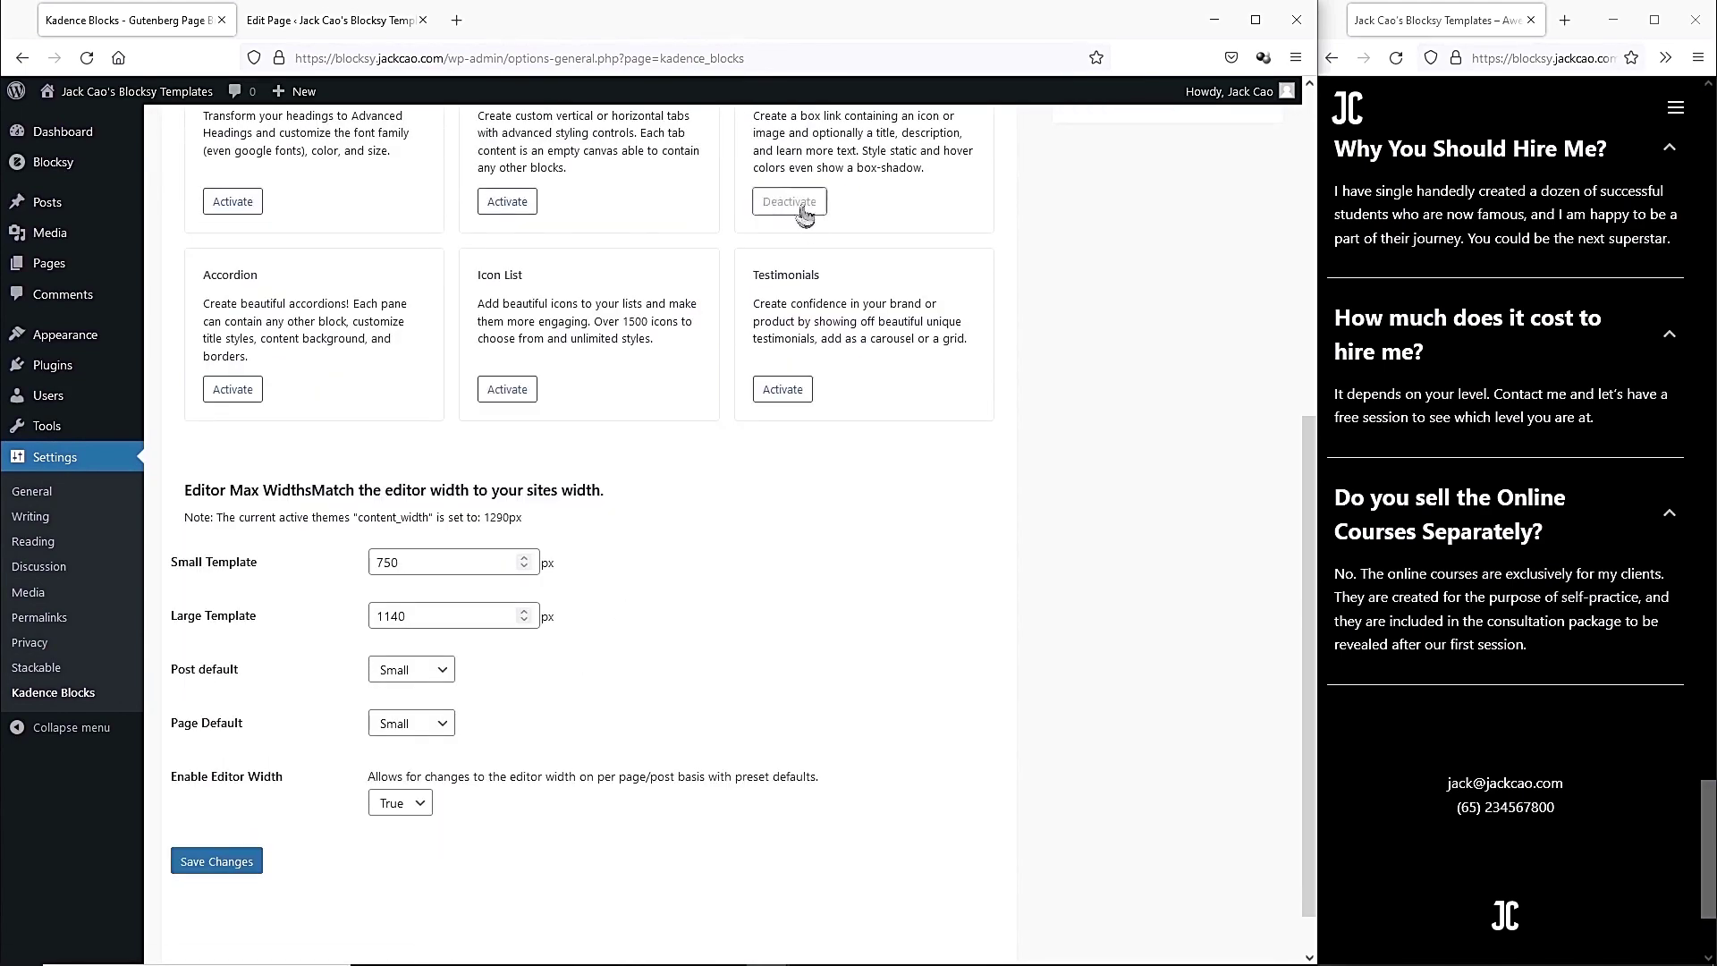
scroll(843, 529, down, 2)
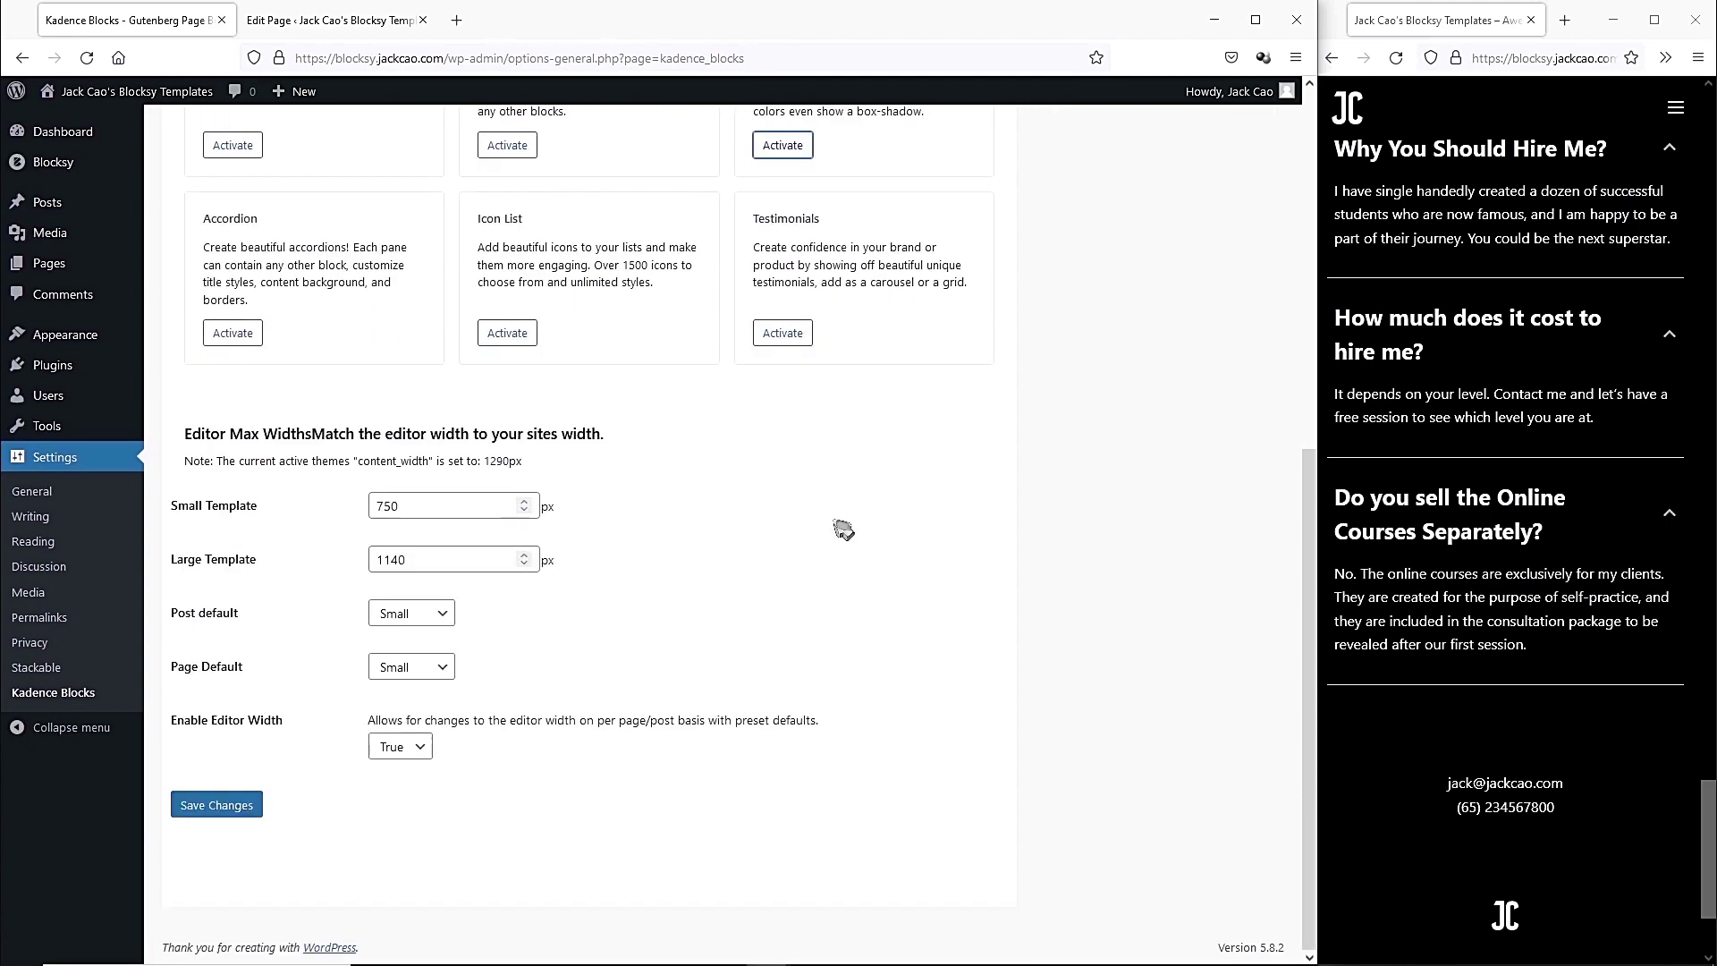
scroll(740, 525, up, 6)
scroll(564, 577, down, 3)
scroll(565, 577, down, 4)
click(216, 804)
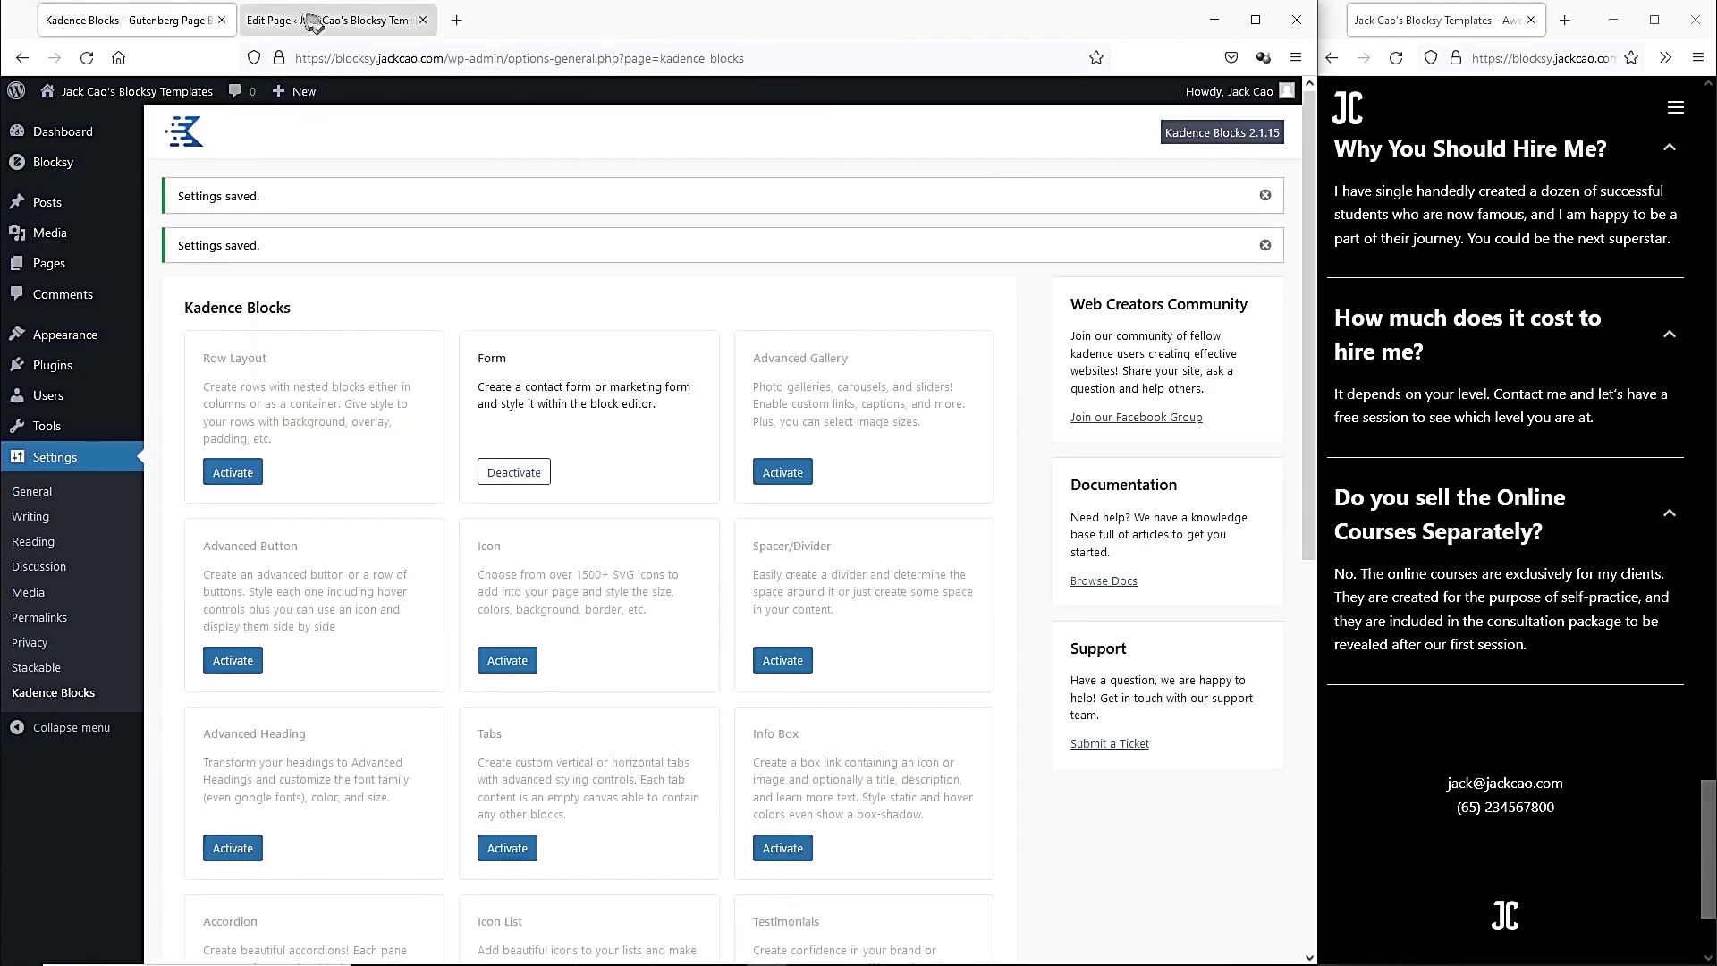
click(288, 34)
Insert a Kadence Form block with Name, Email, Message fields and Submit button below Contact Me.
click(87, 58)
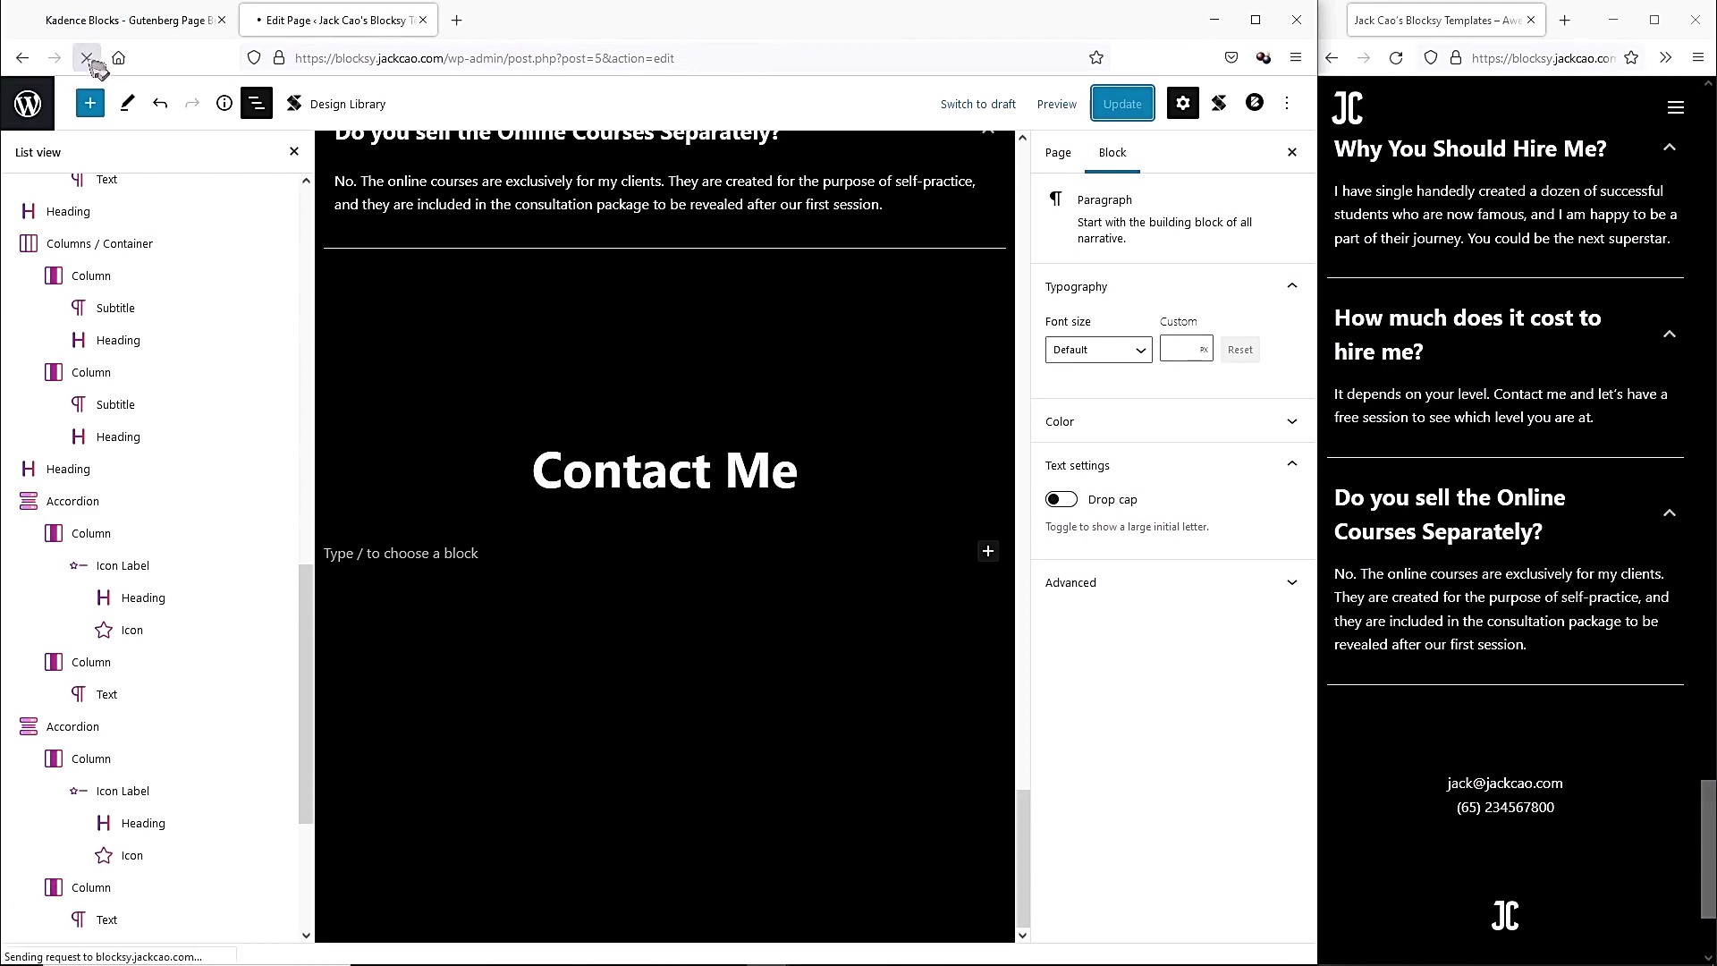
scroll(537, 537, down, 20)
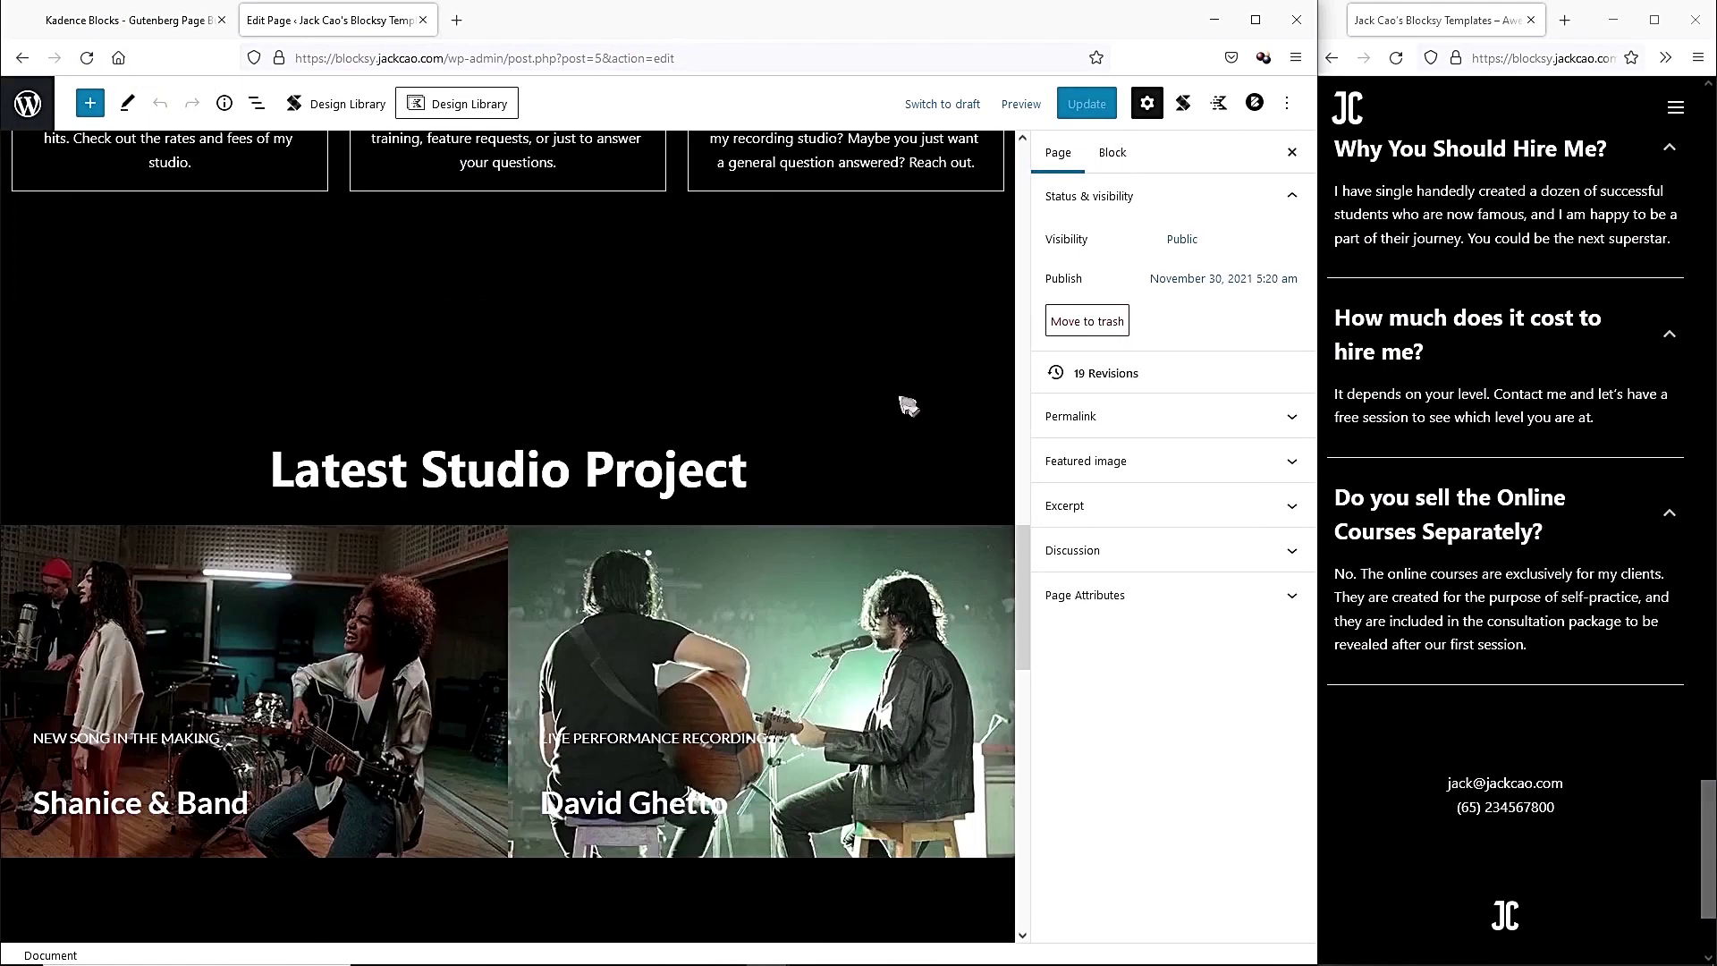
click(567, 674)
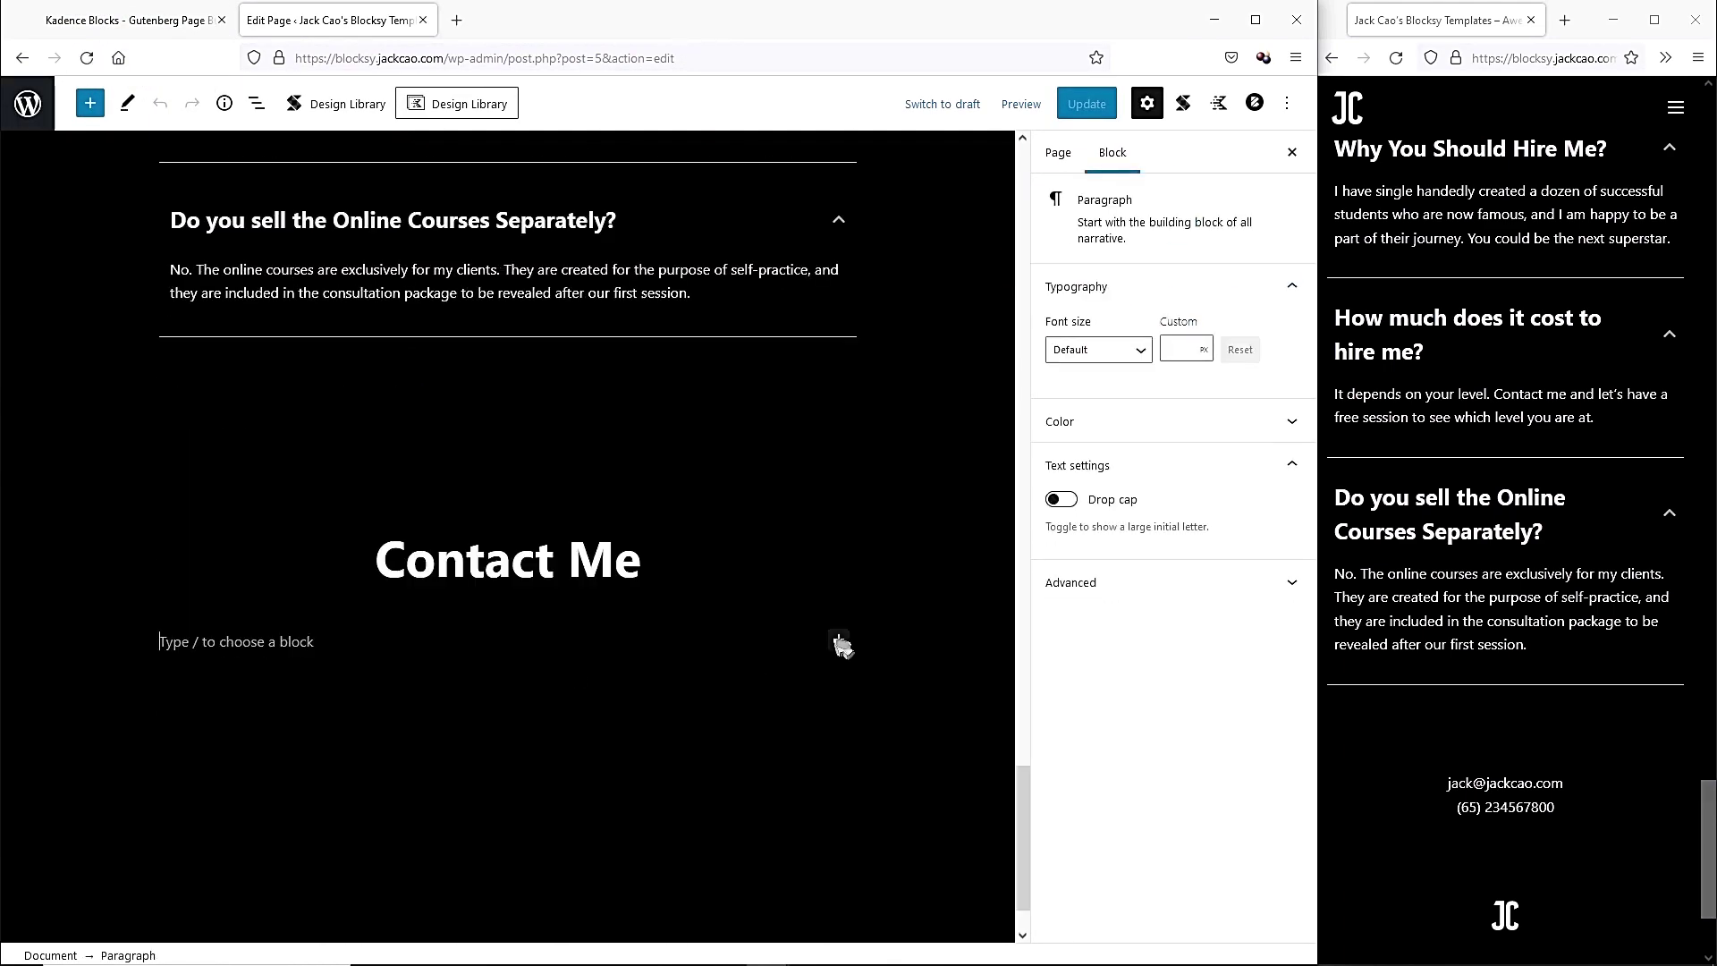
click(840, 640)
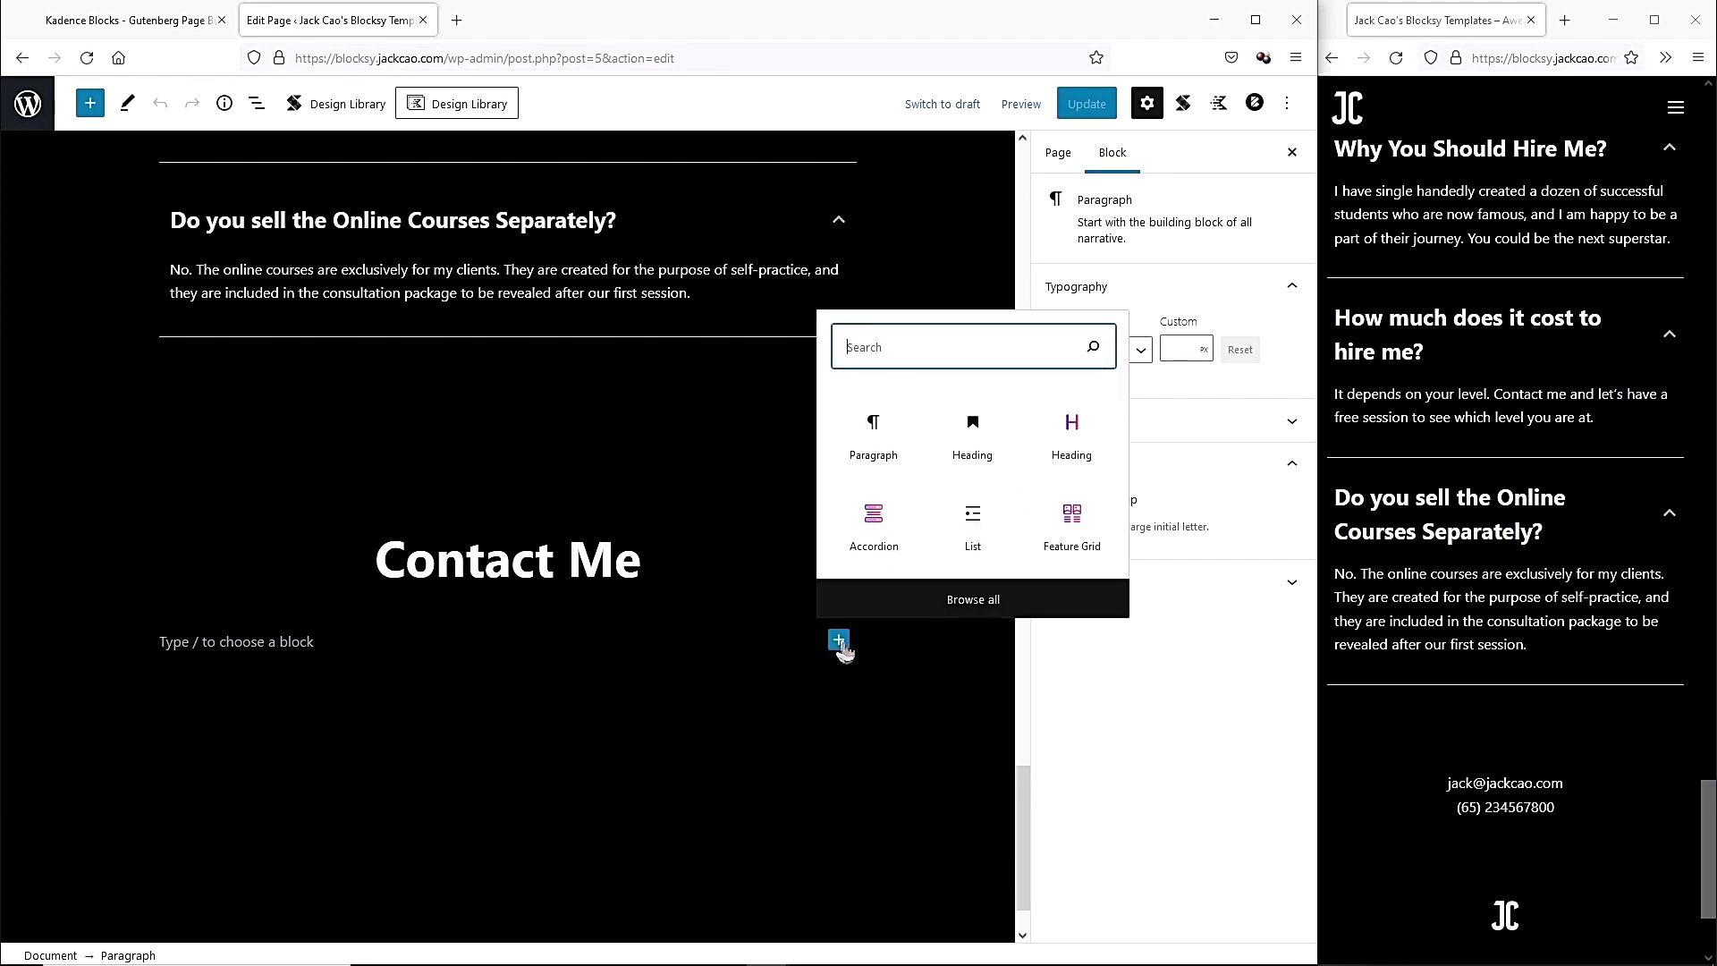
click(972, 599)
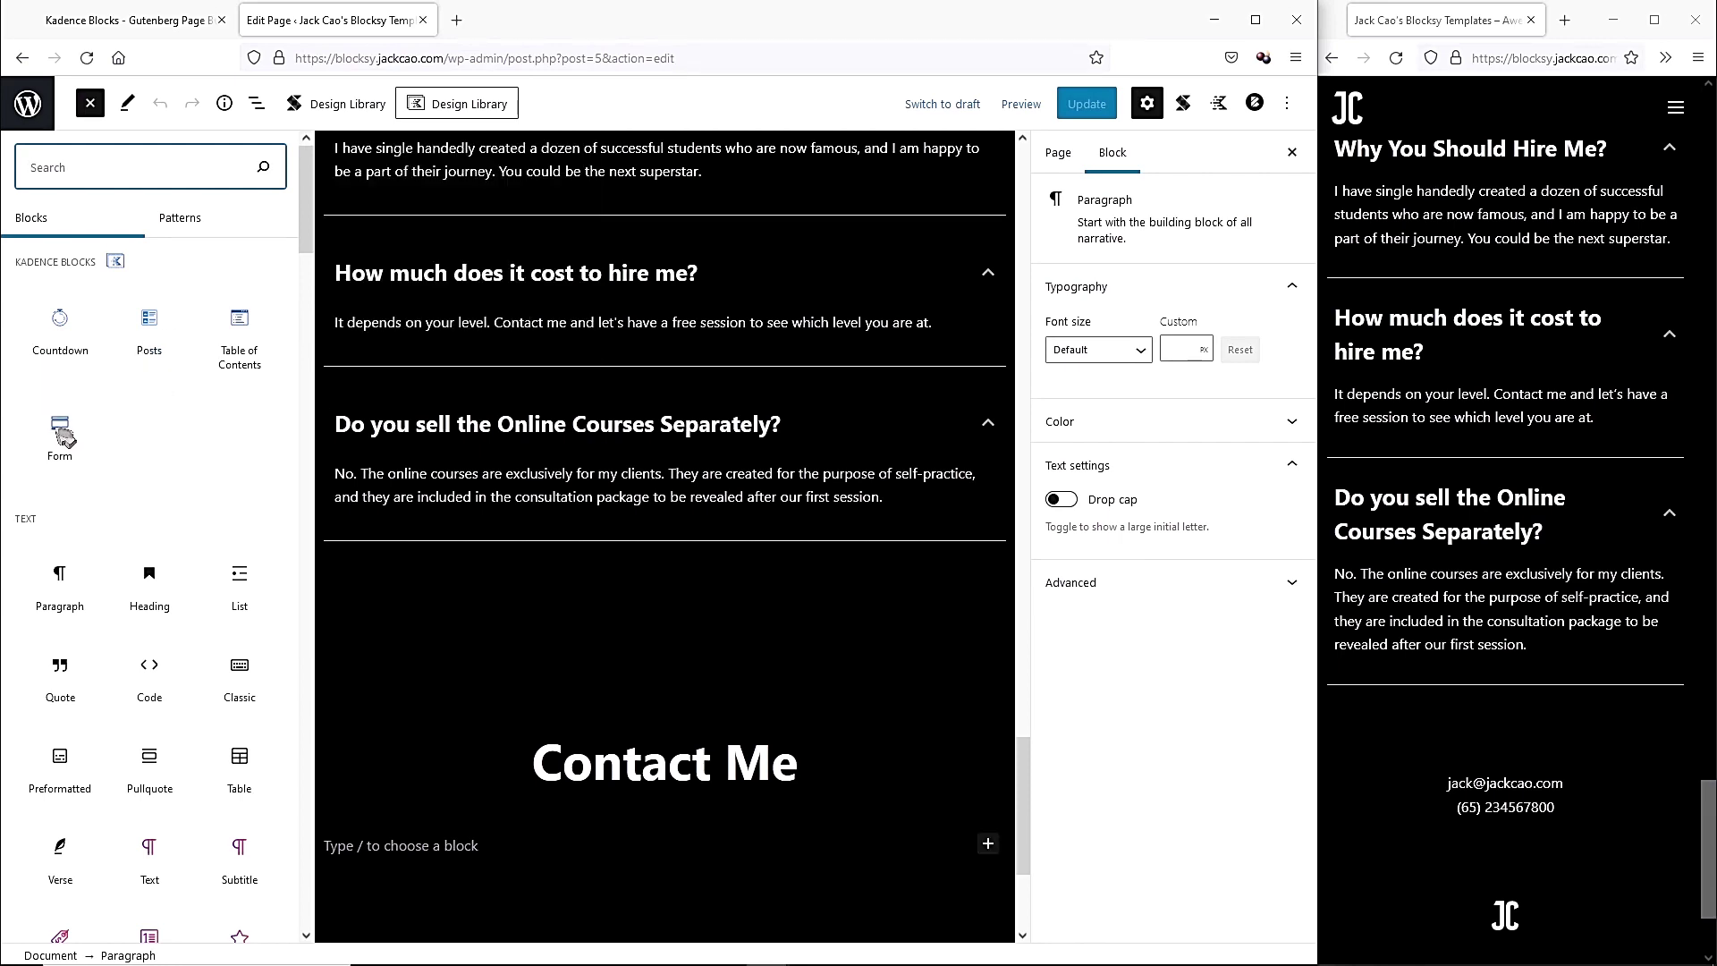
click(64, 434)
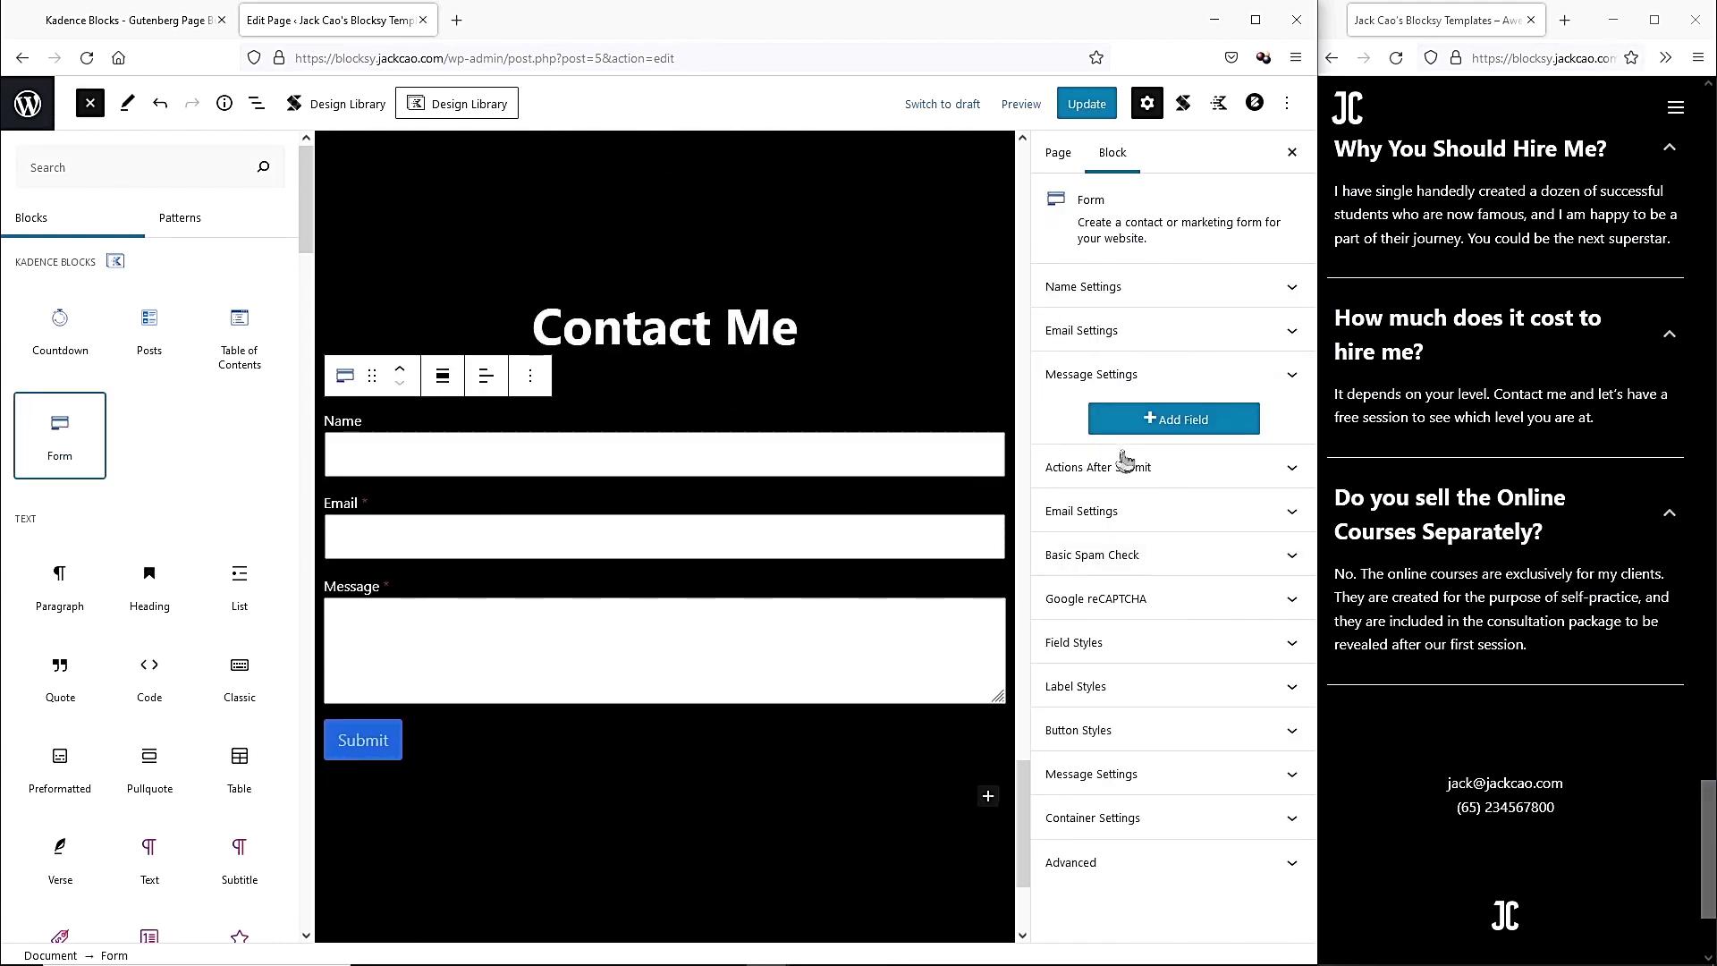
Make the Name field required, hide its label, and give it a 'First Name' placeholder.
click(1203, 287)
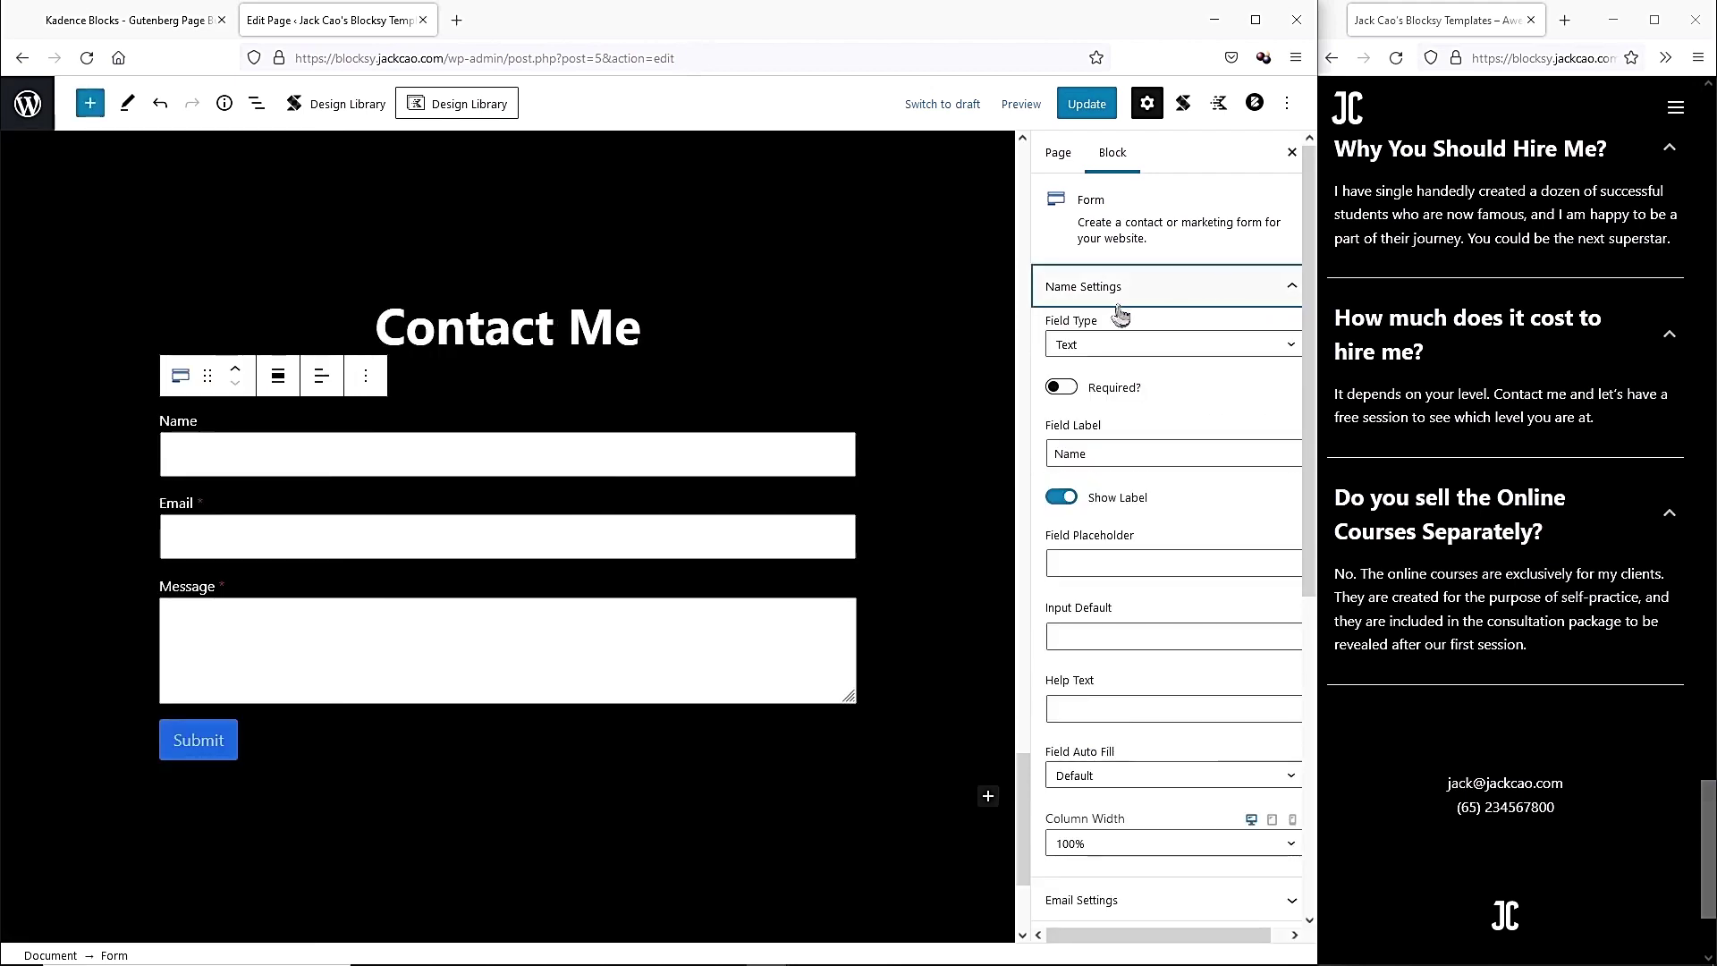
click(238, 440)
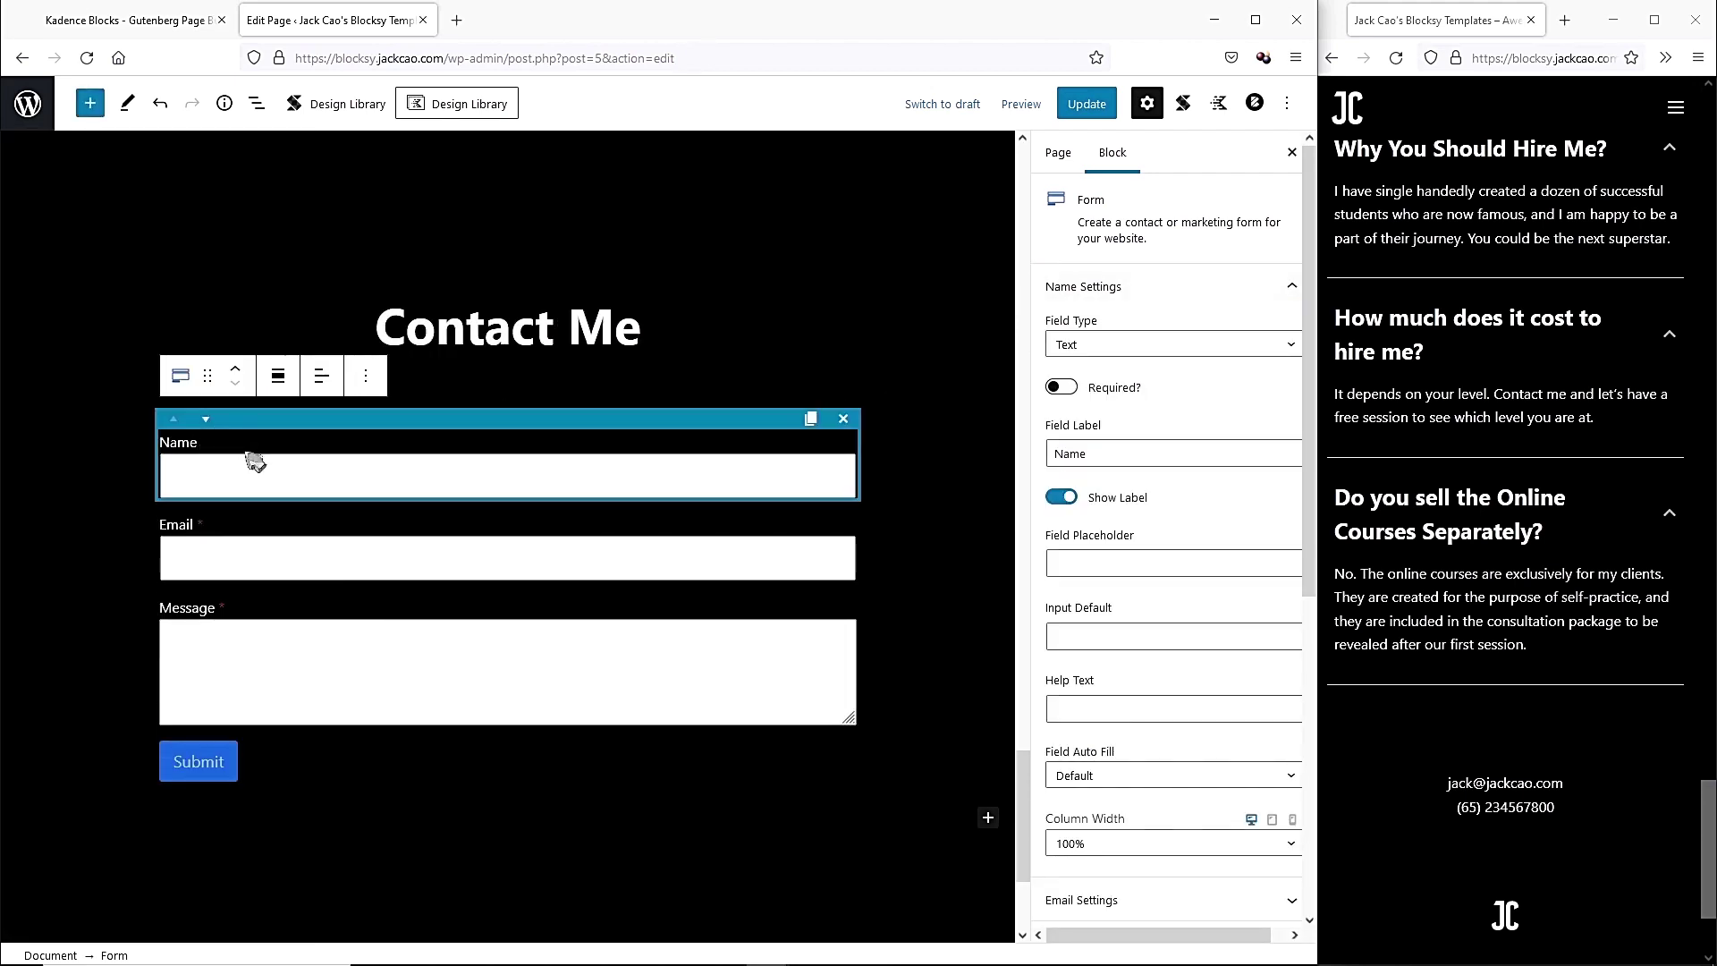
click(1066, 390)
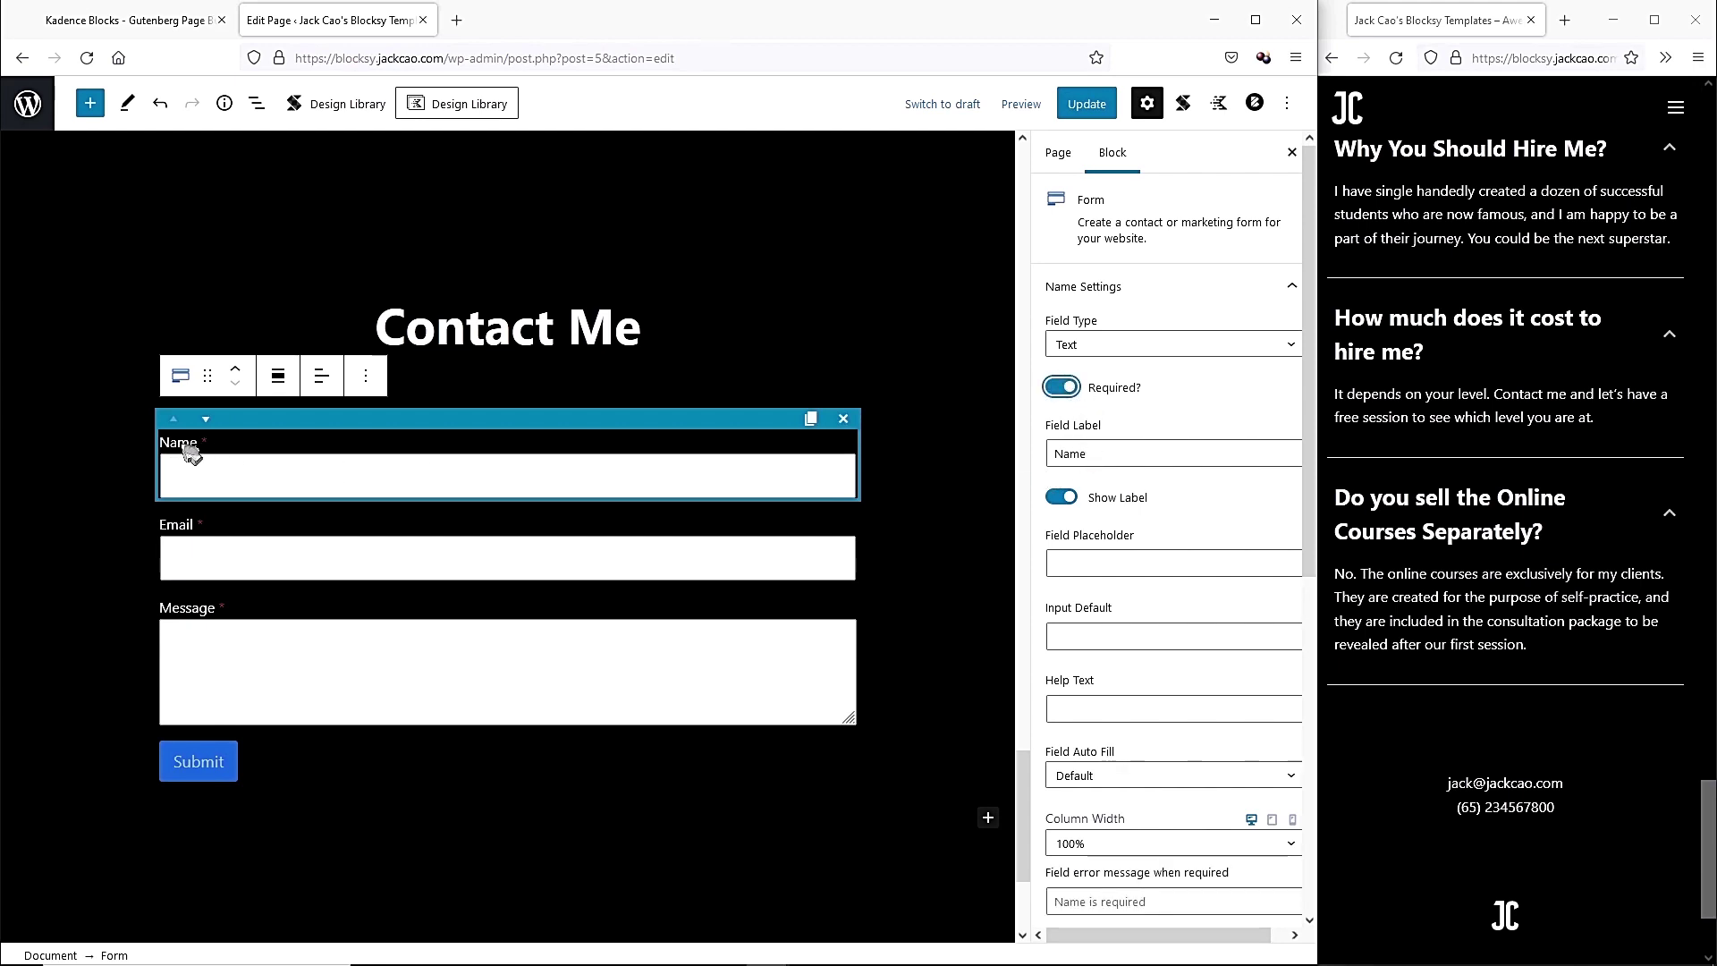
click(1062, 498)
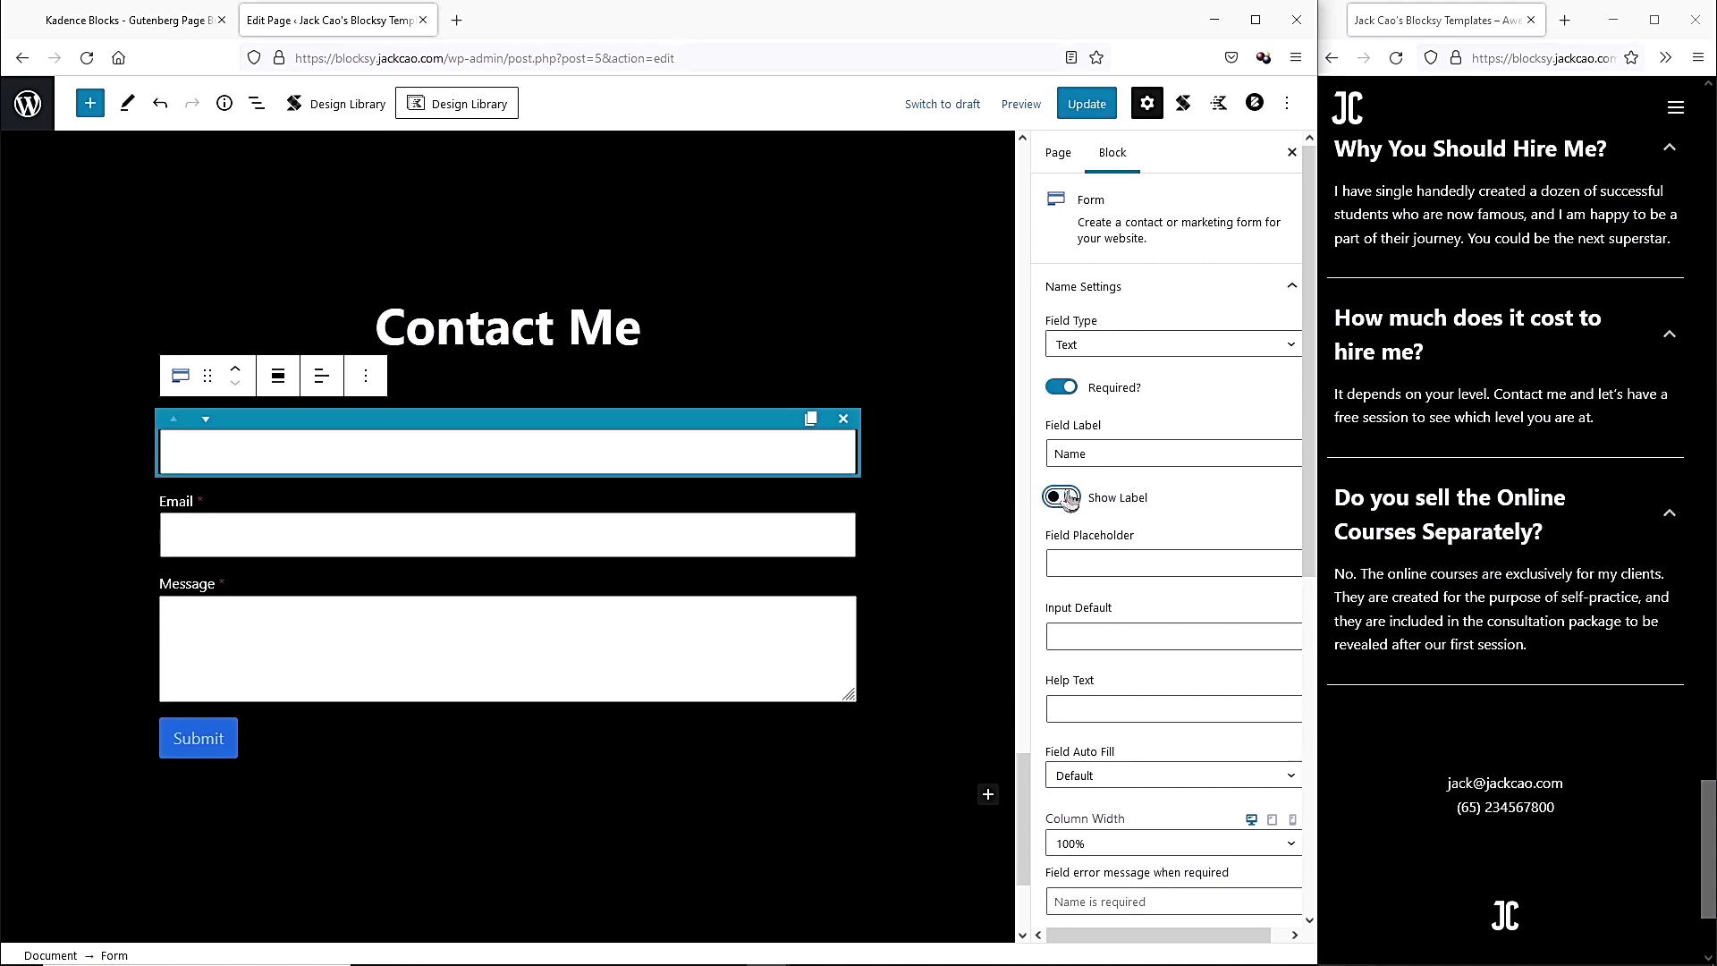
click(1116, 560)
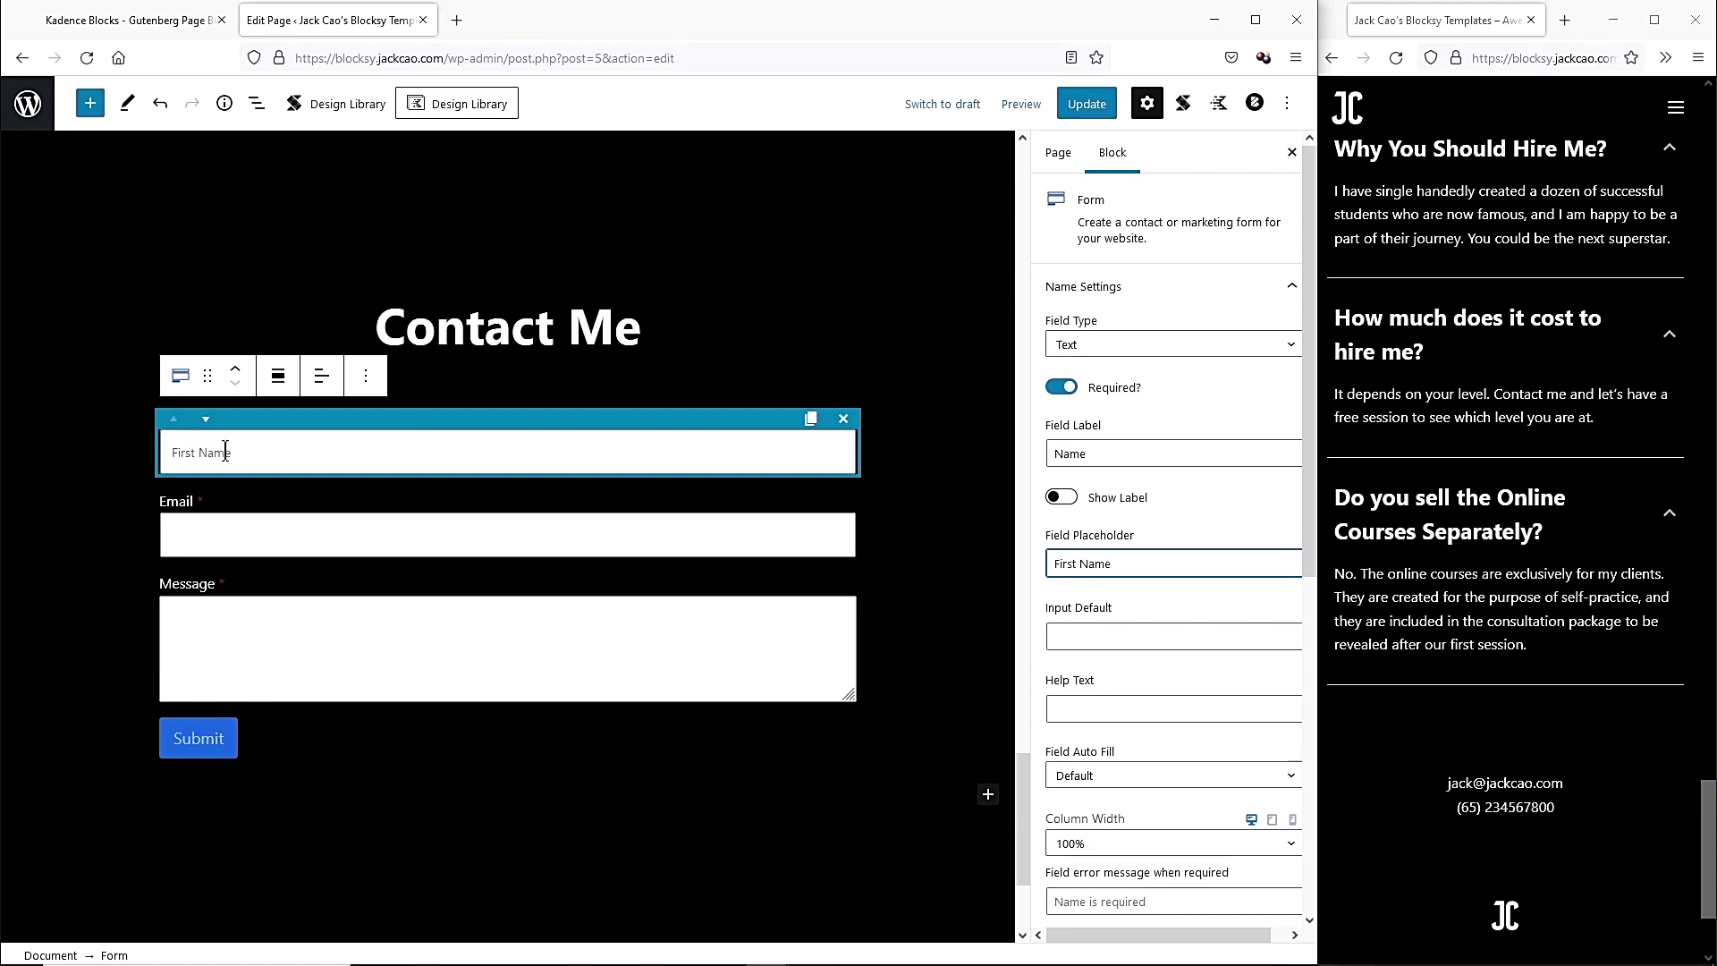
scroll(1198, 533, down, 3)
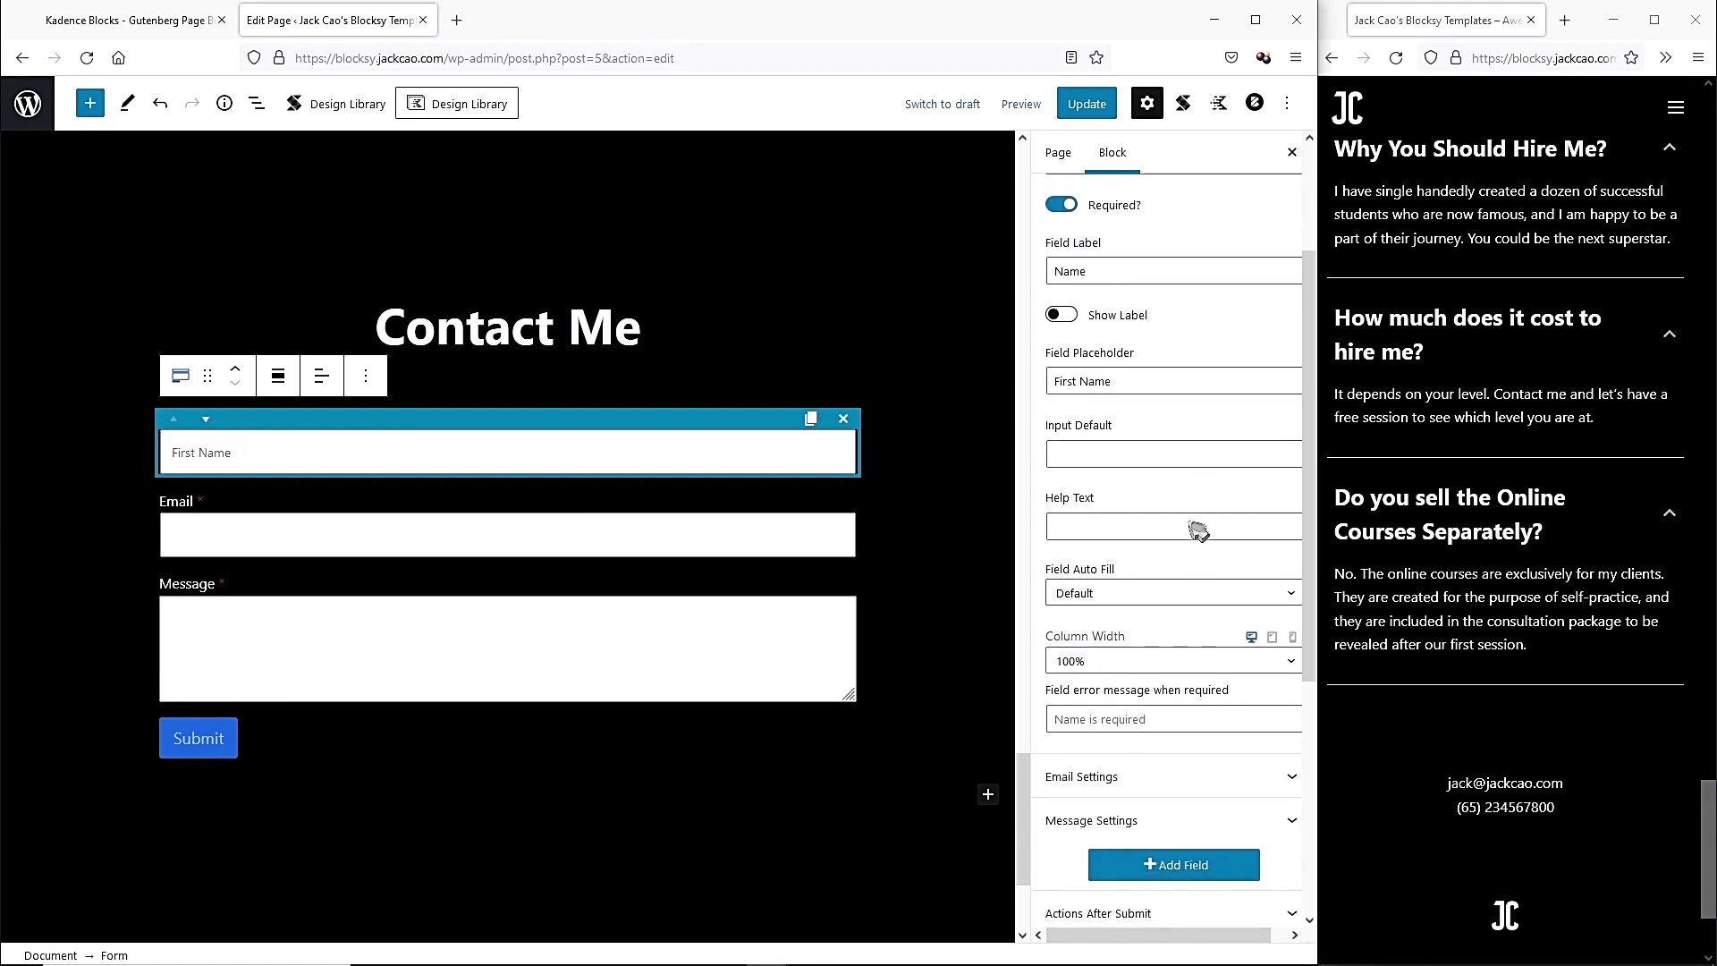
Hide the Email field's label and set its placeholder to 'Your Best Email Address'.
click(1161, 694)
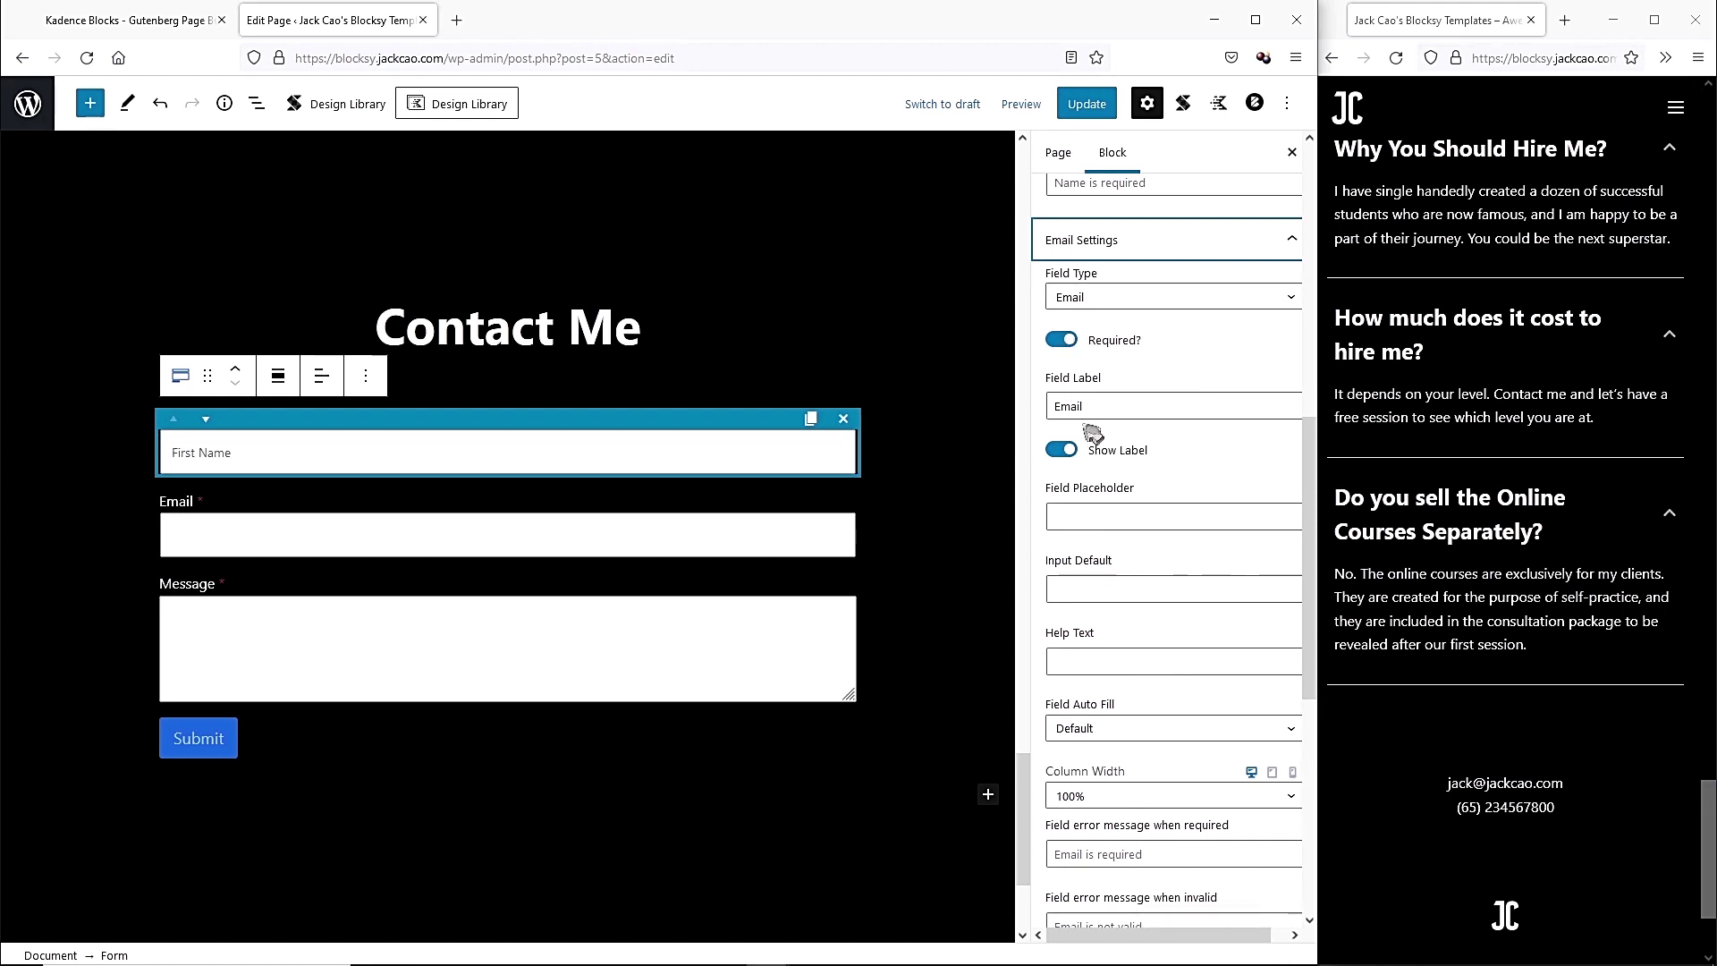
click(1066, 452)
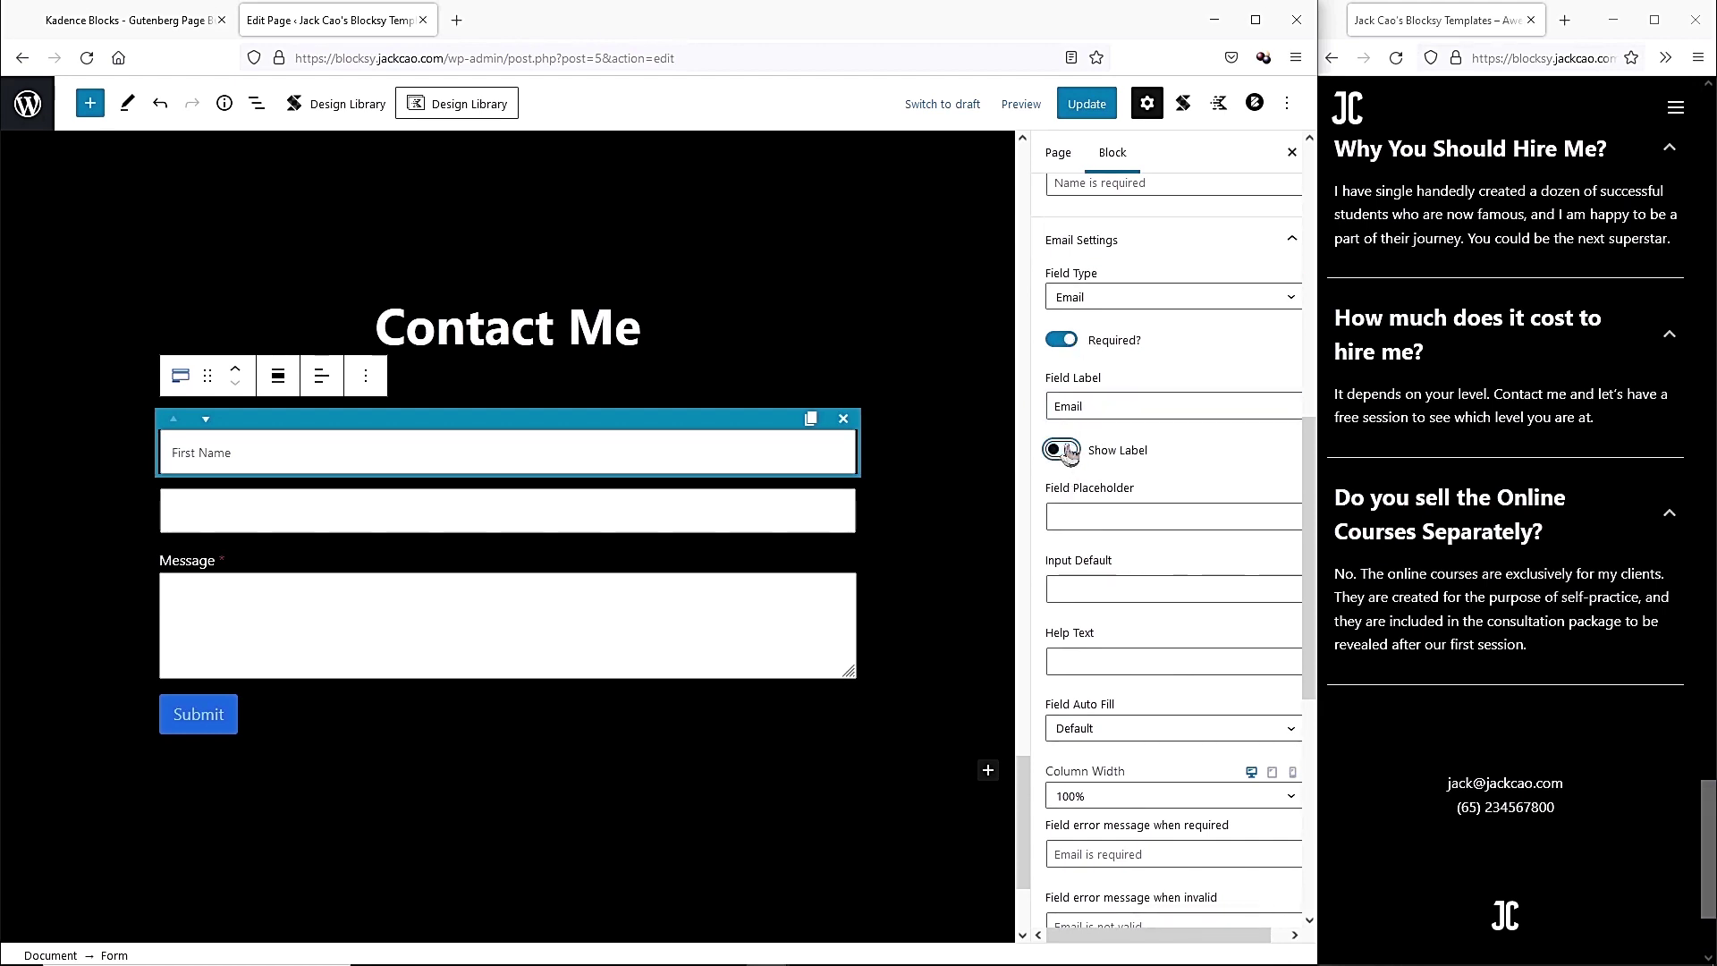
click(1088, 521)
text(Your )
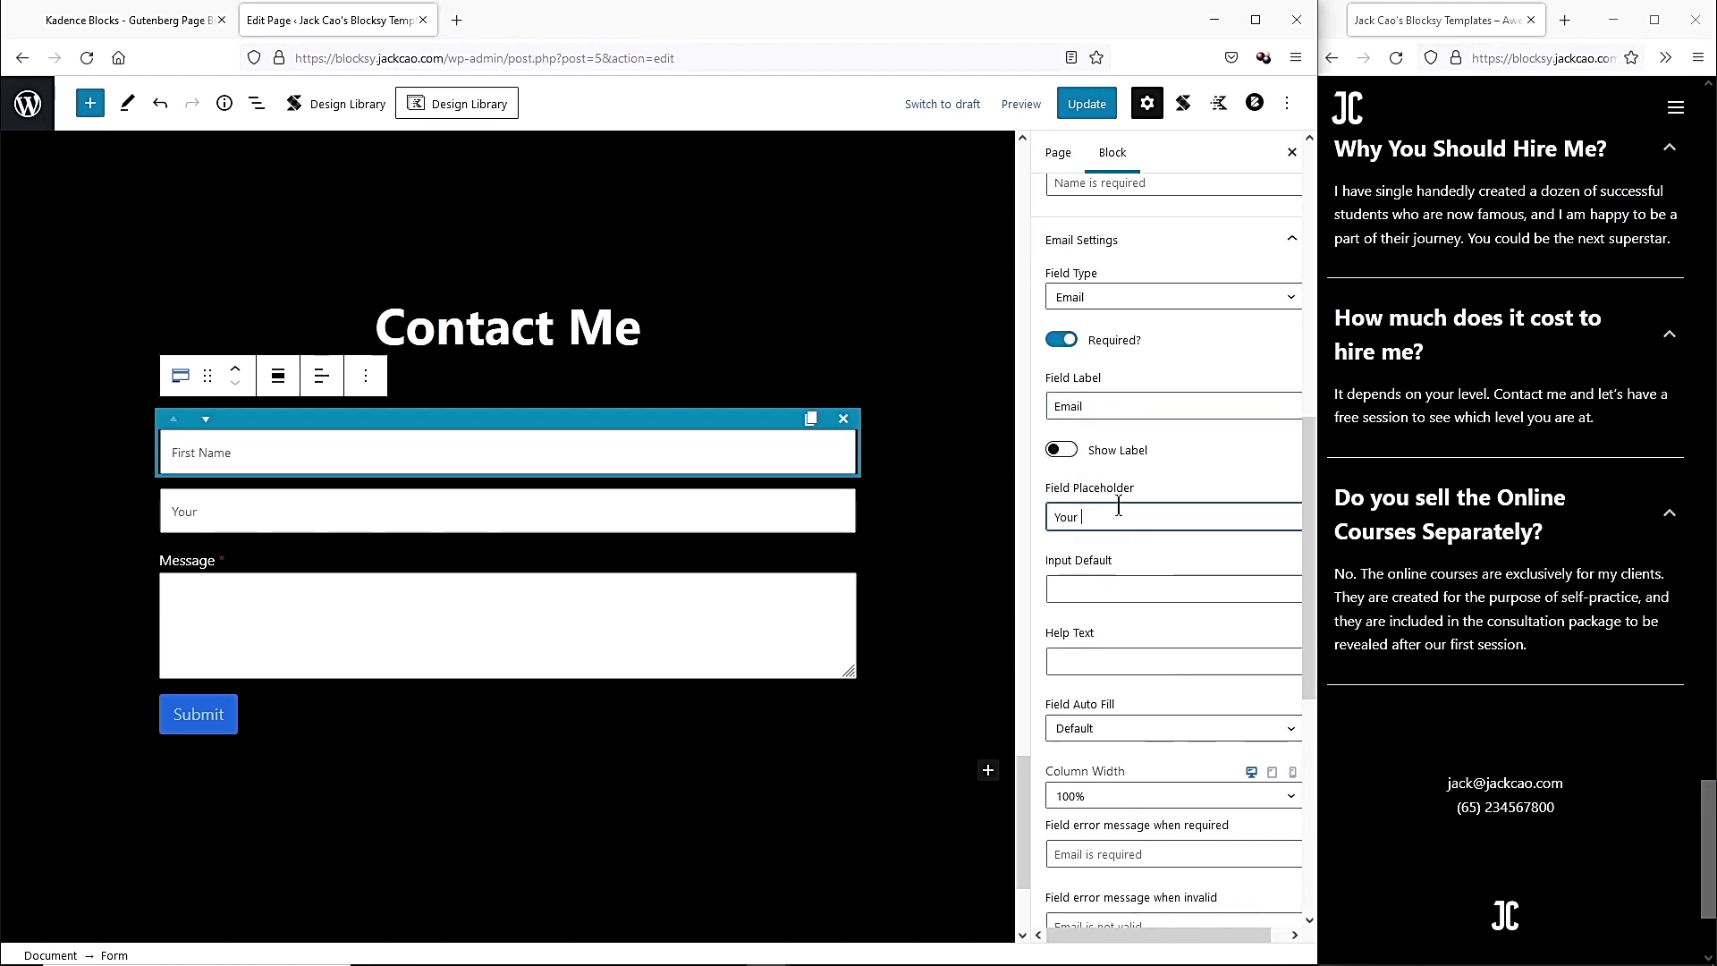
text(Best Email Address)
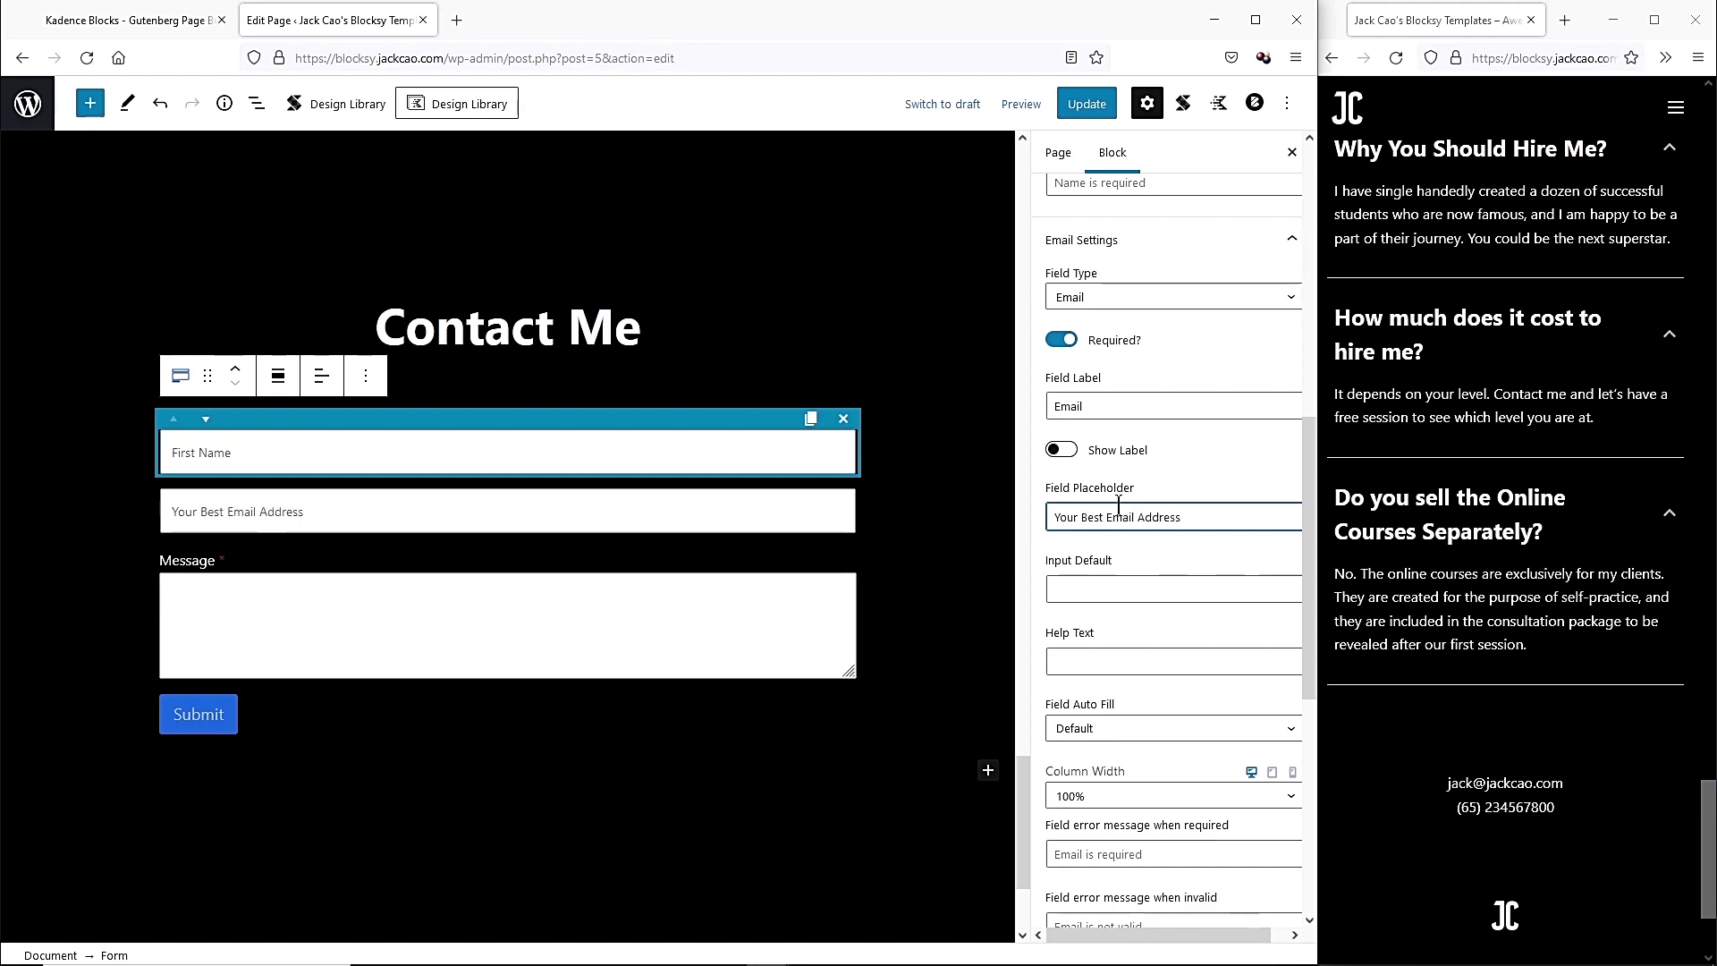
scroll(1167, 572, down, 2)
scroll(1166, 572, down, 5)
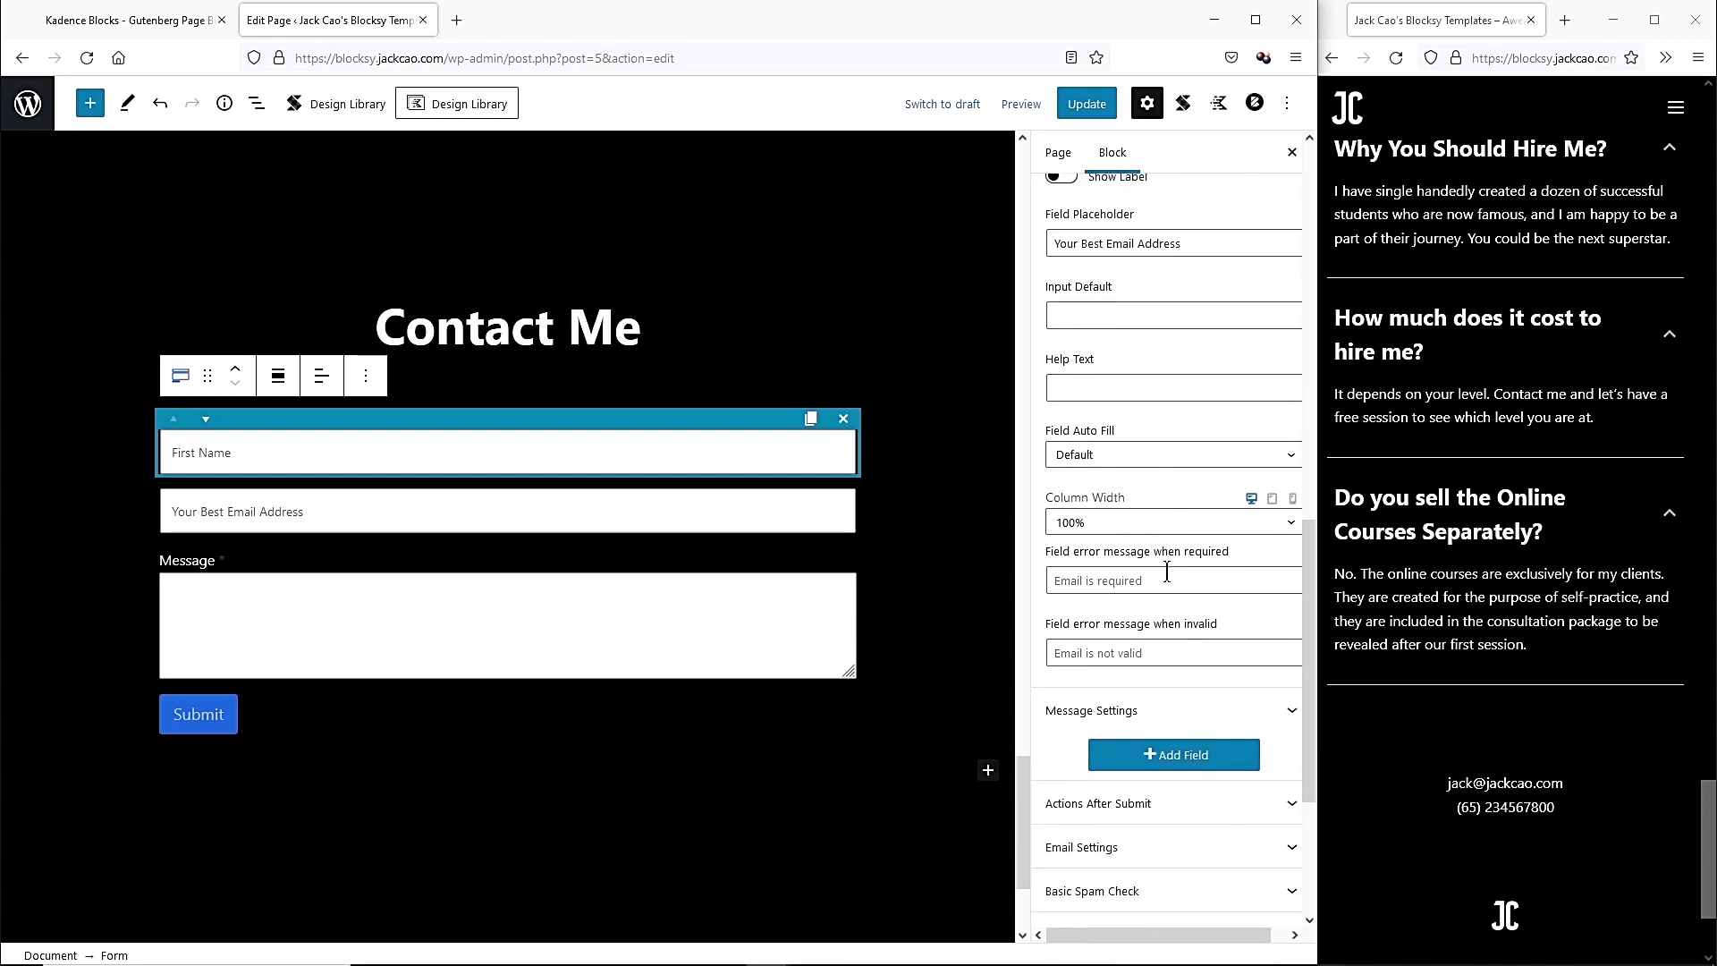
scroll(1170, 580, down, 1)
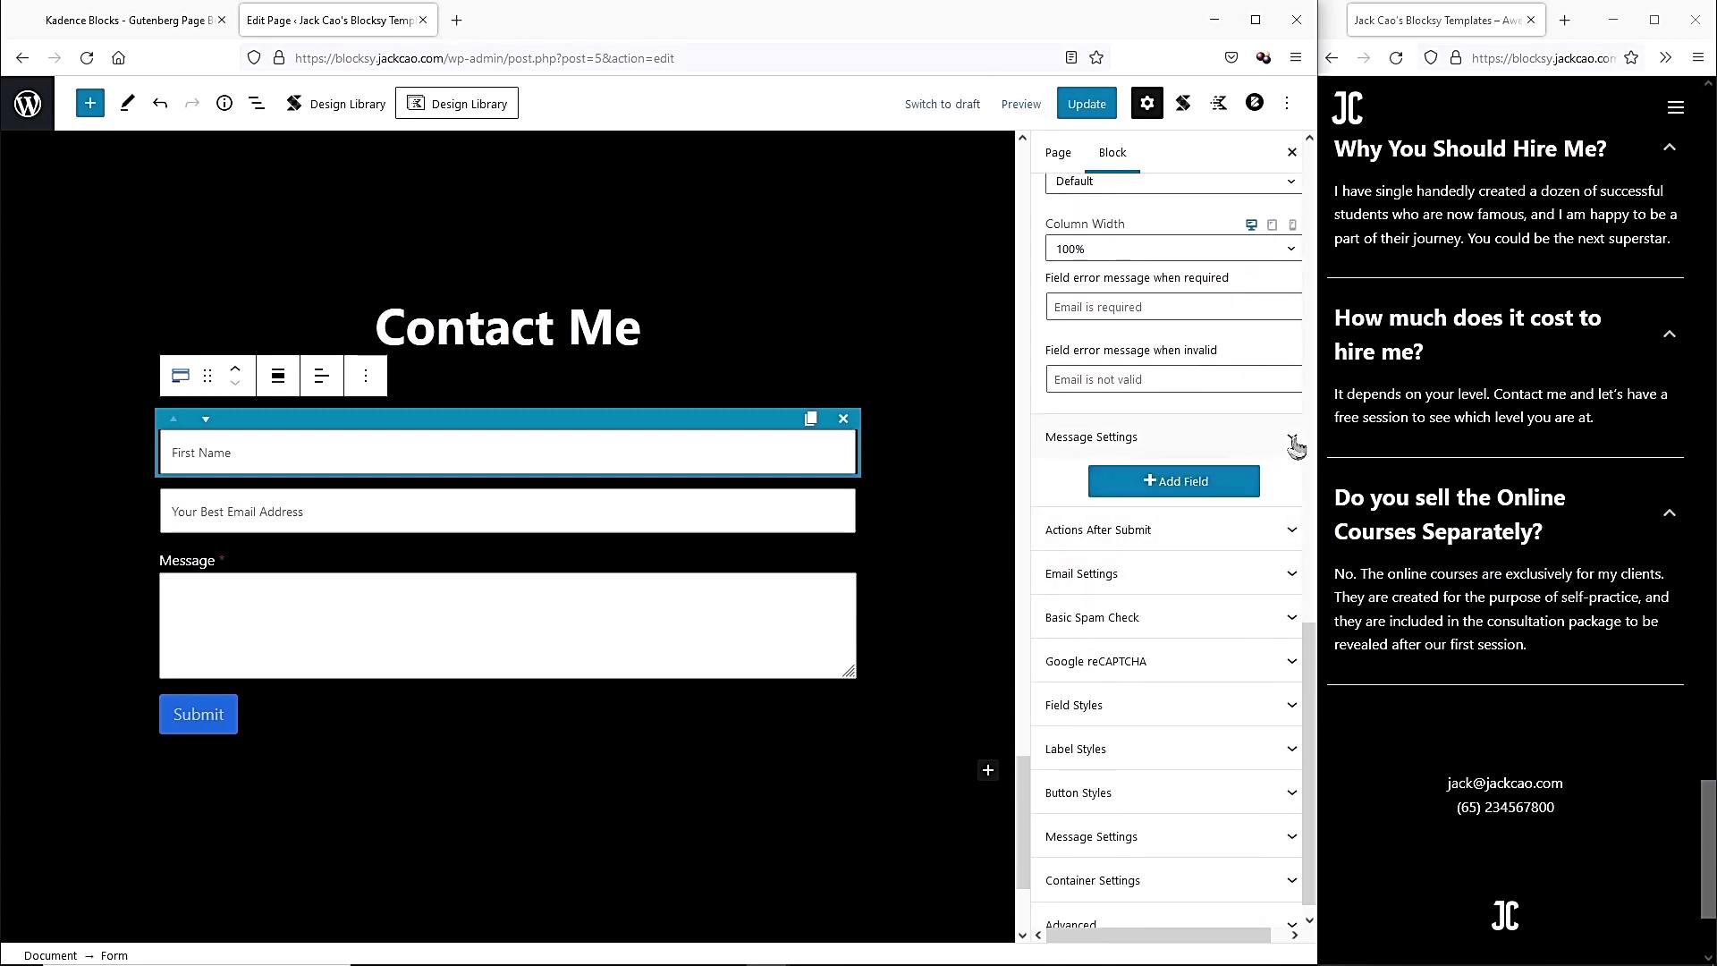
Hide the Message field's label and set its placeholder to 'How can I help you?'.
click(1189, 436)
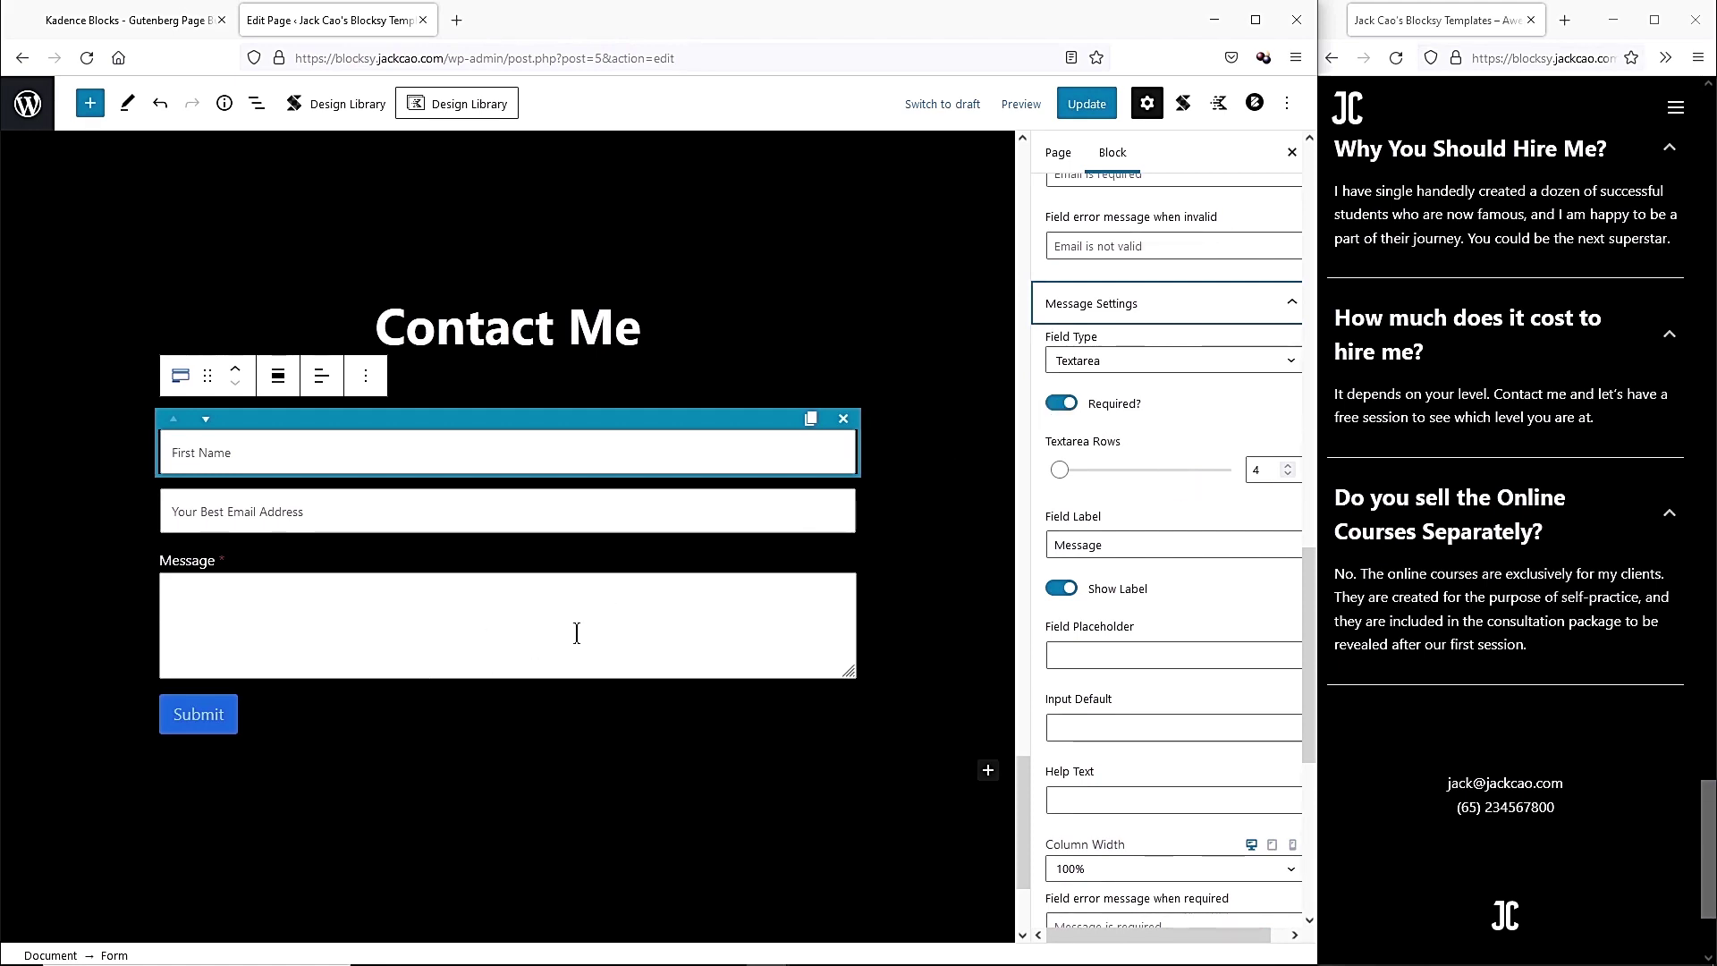
click(1061, 588)
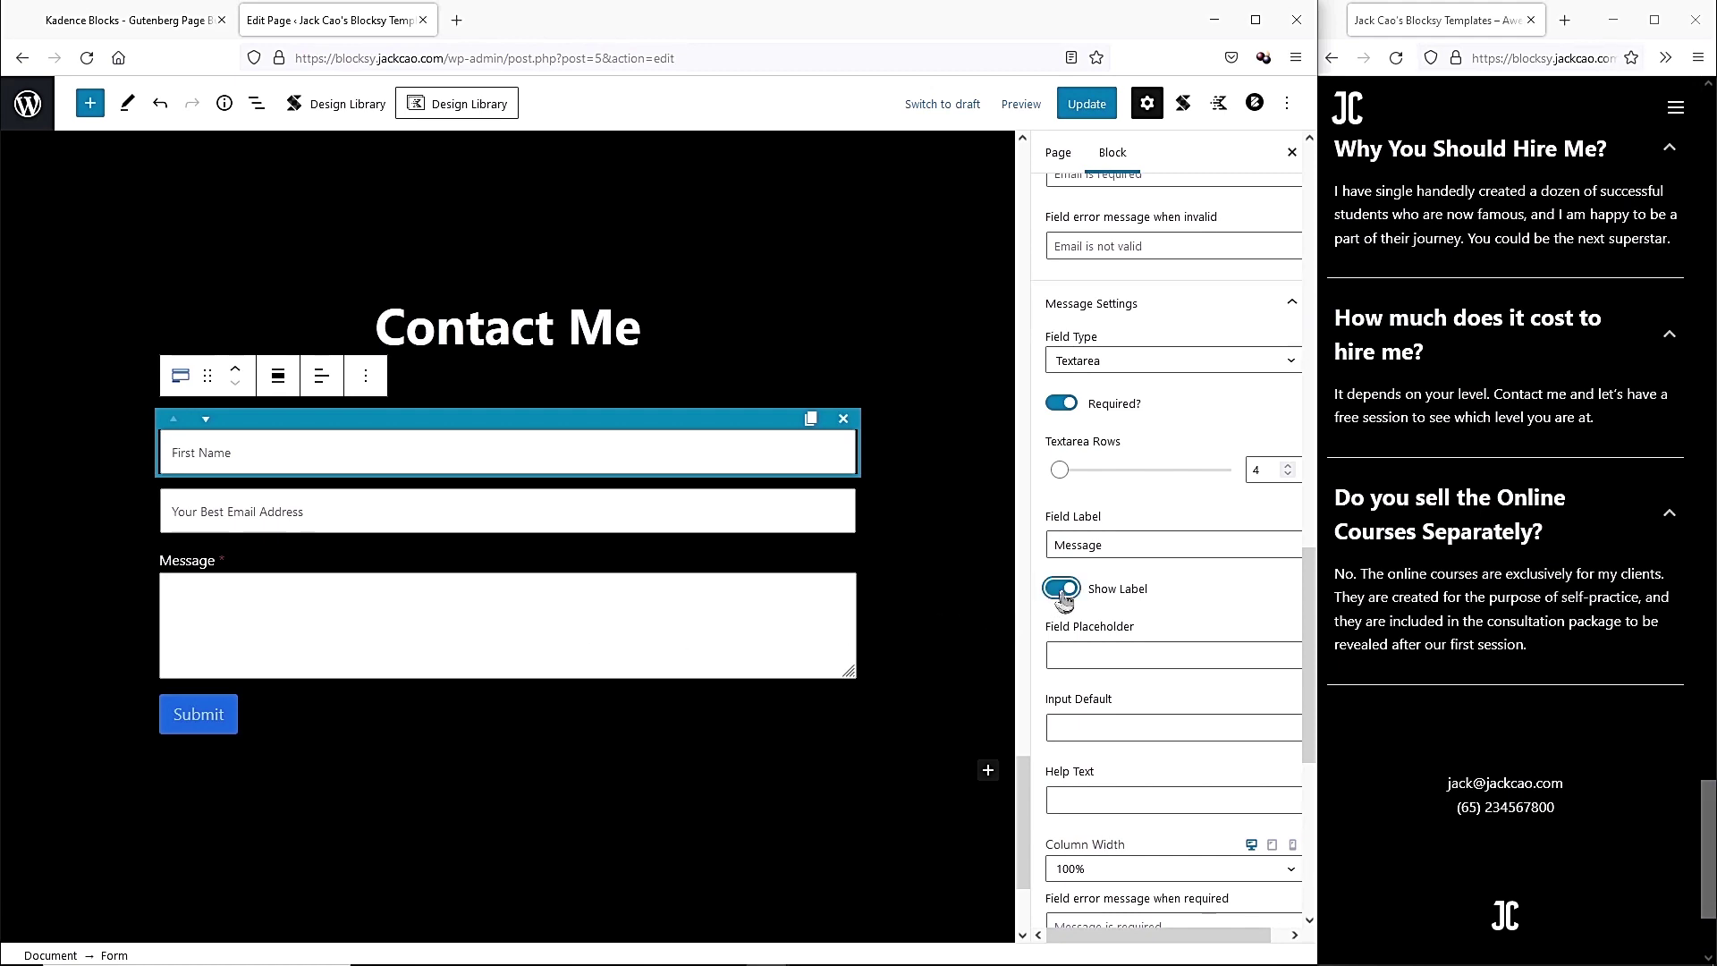
click(1124, 655)
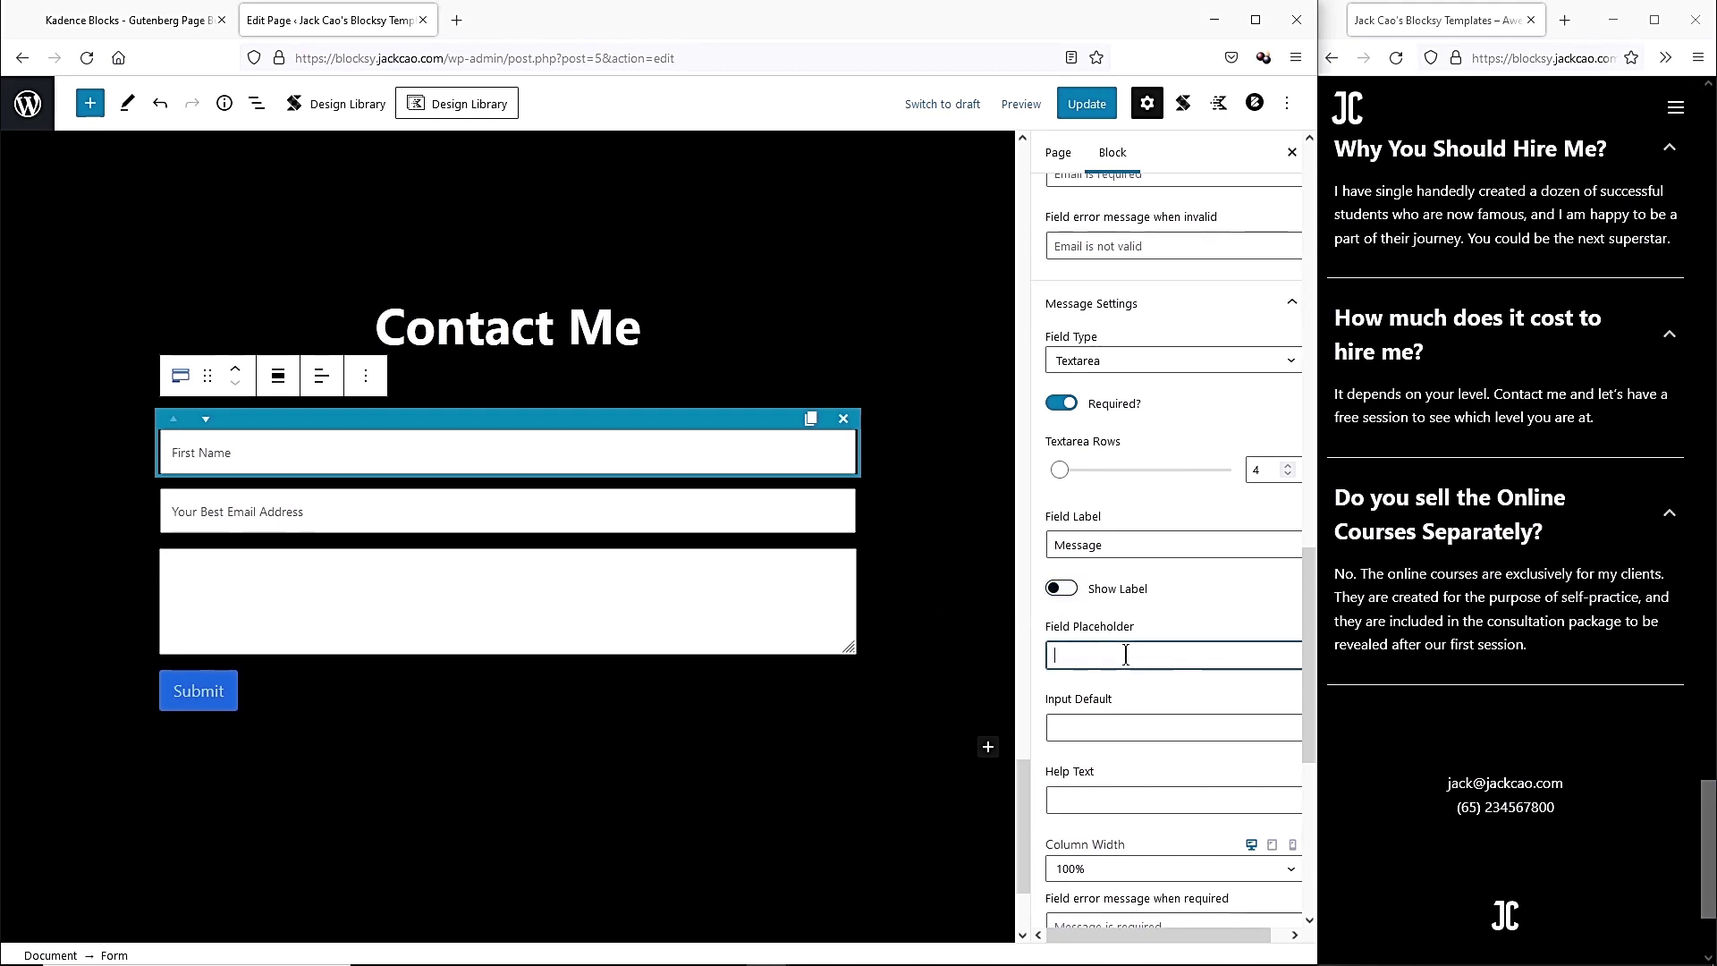
text(How can I help you?)
scroll(1178, 694, down, 5)
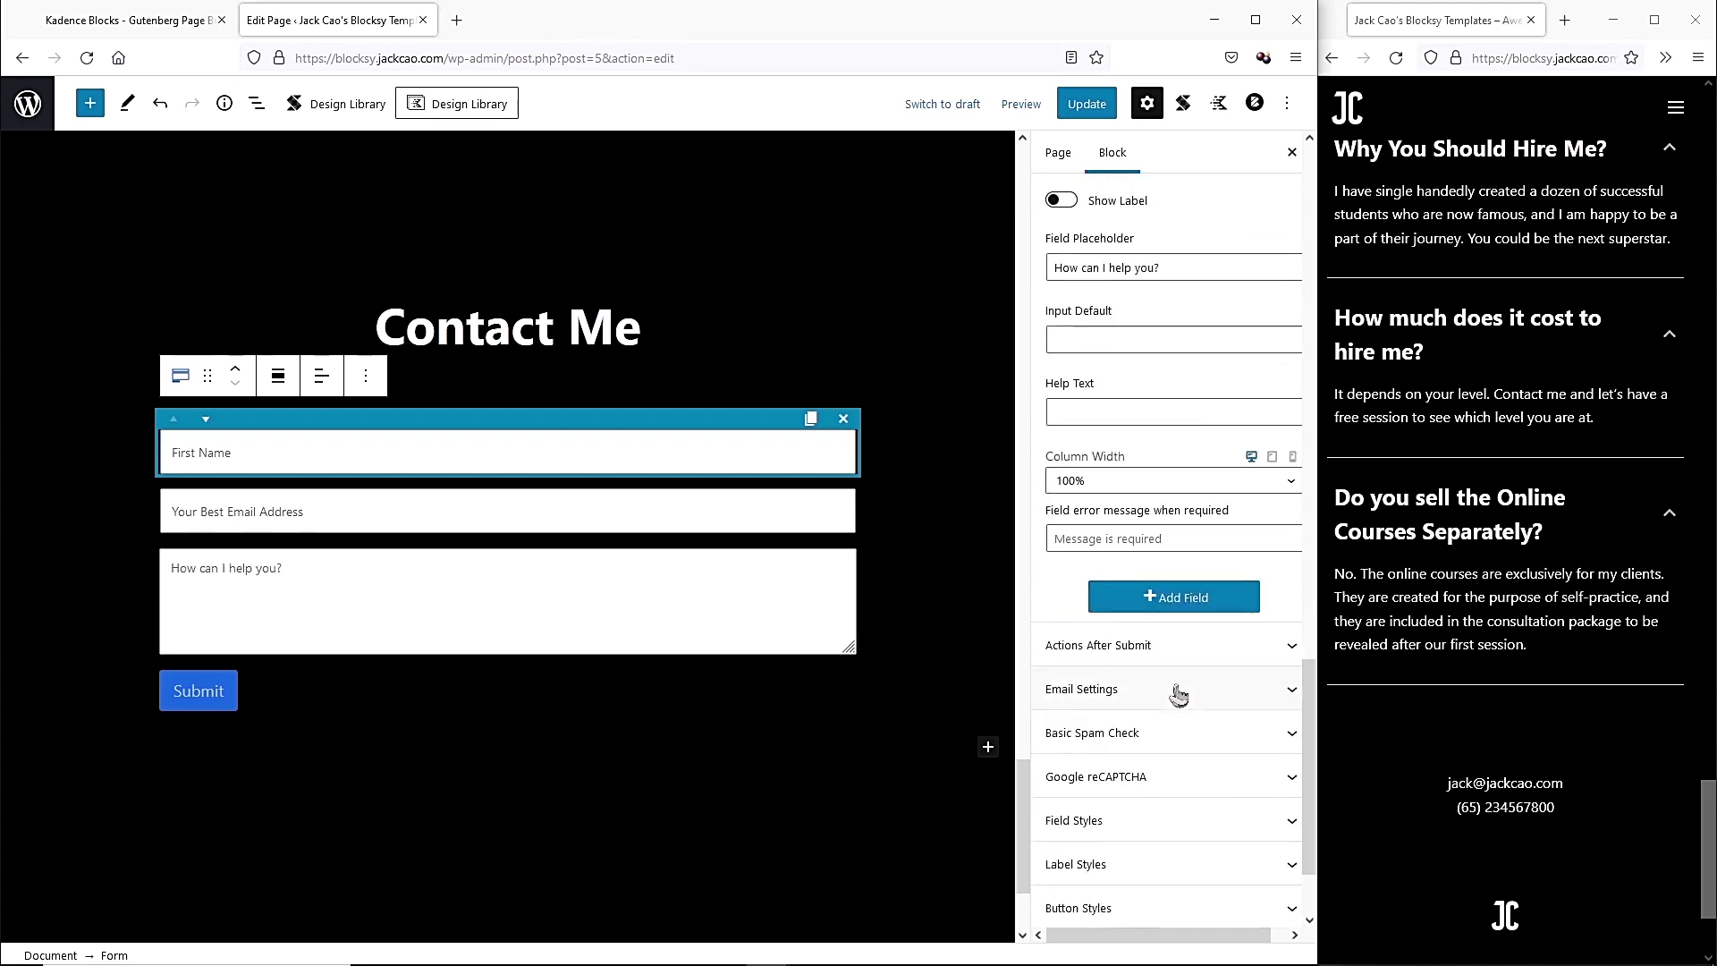
click(1196, 585)
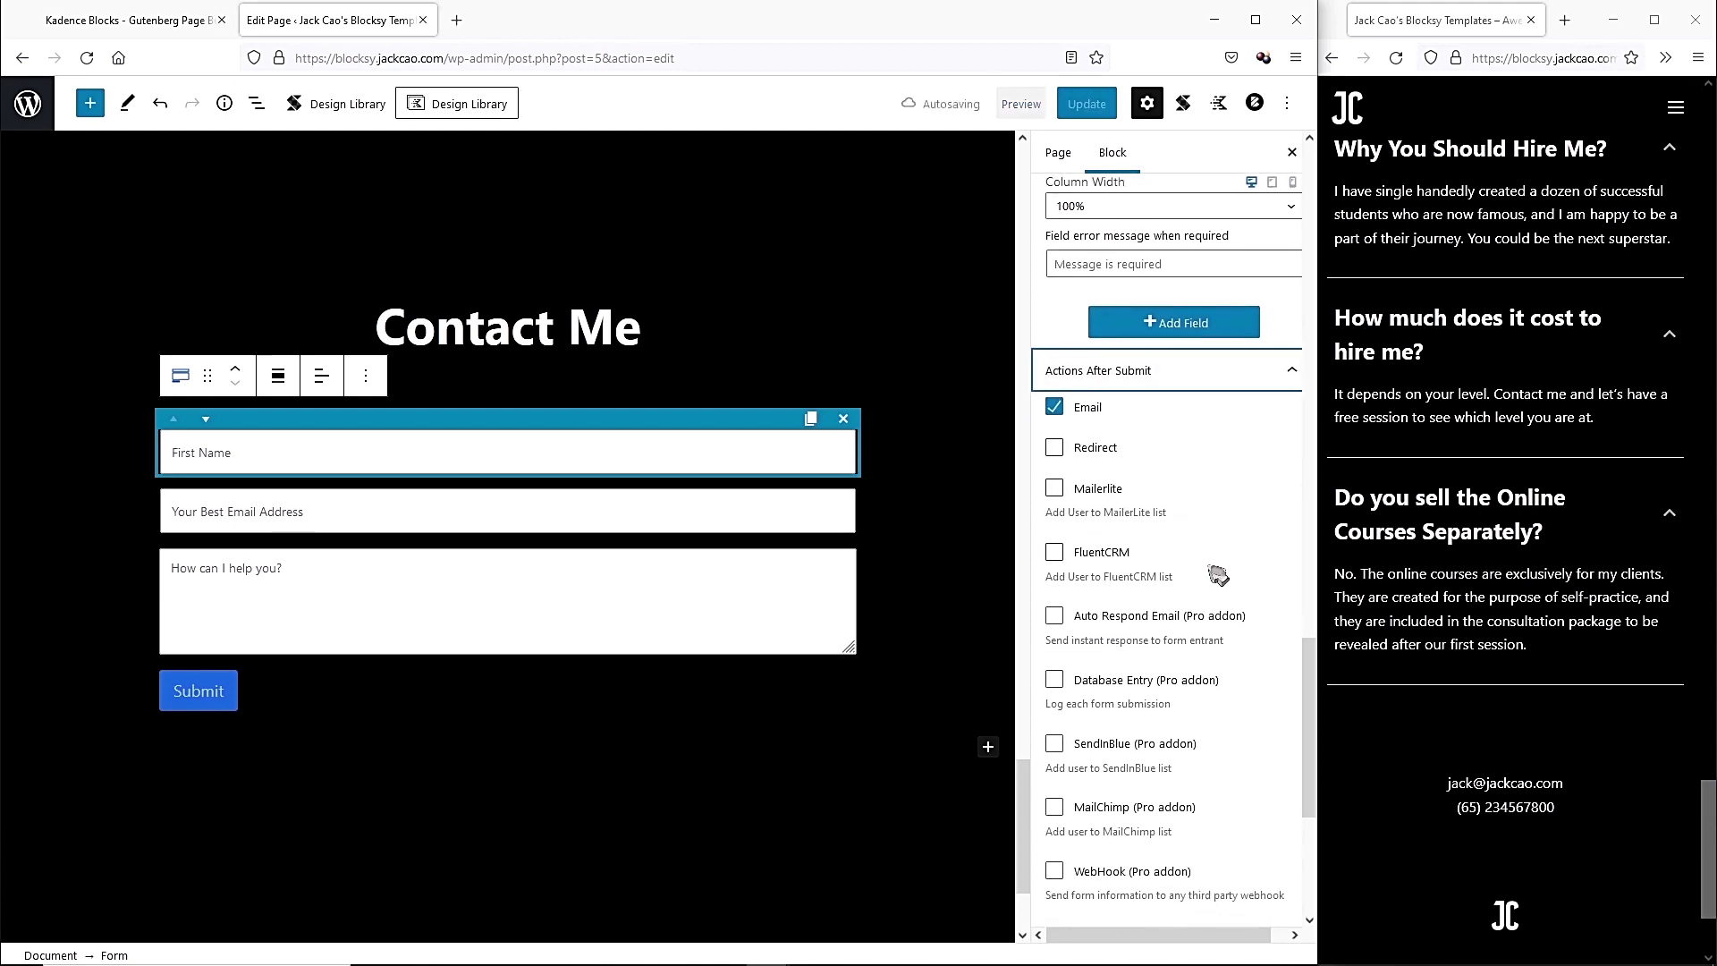
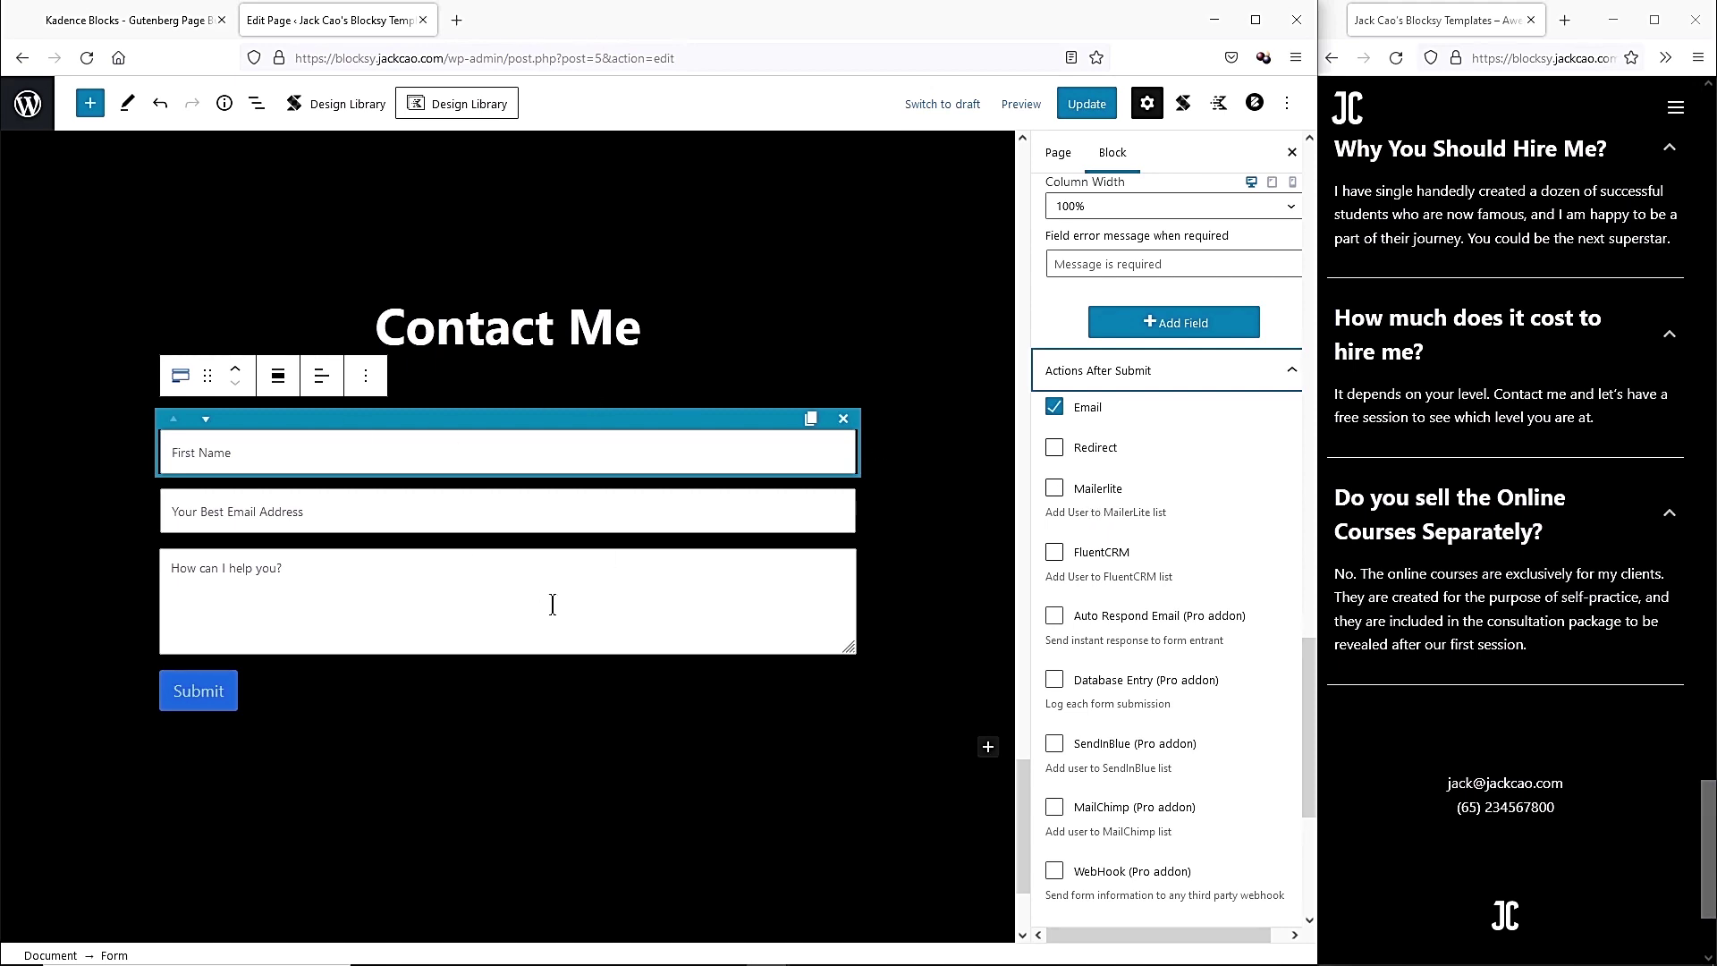
Set the form fields' font size to 20 and input size to M.
scroll(1086, 577, down, 5)
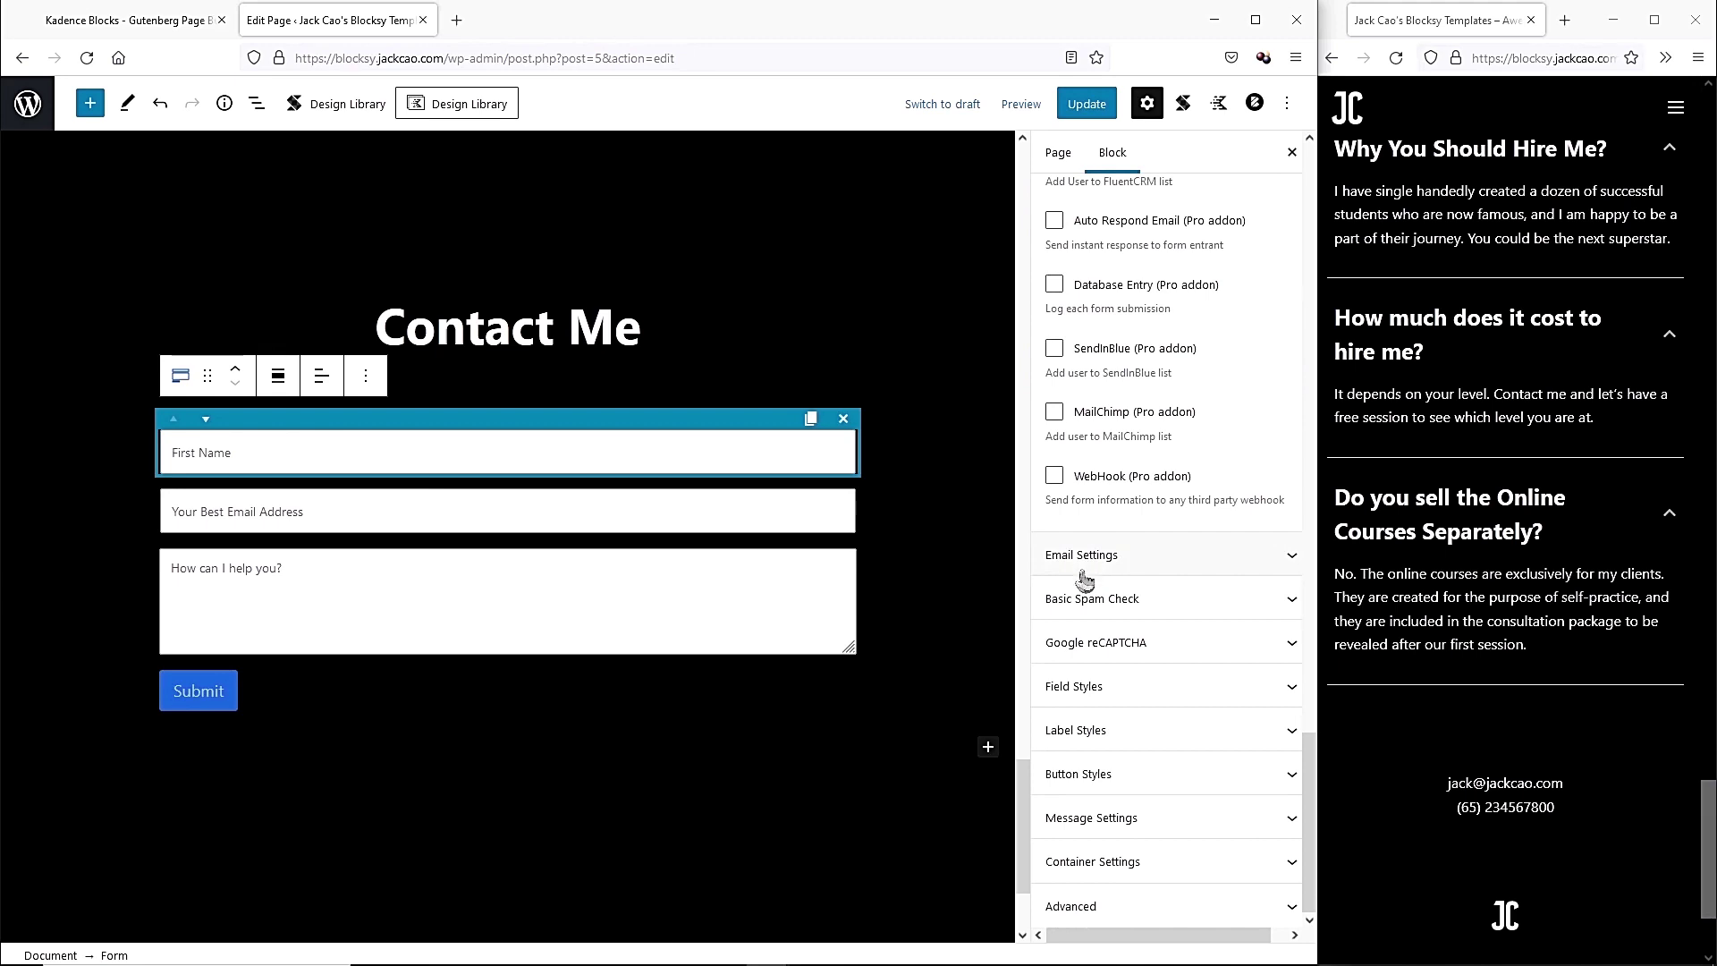
click(1099, 686)
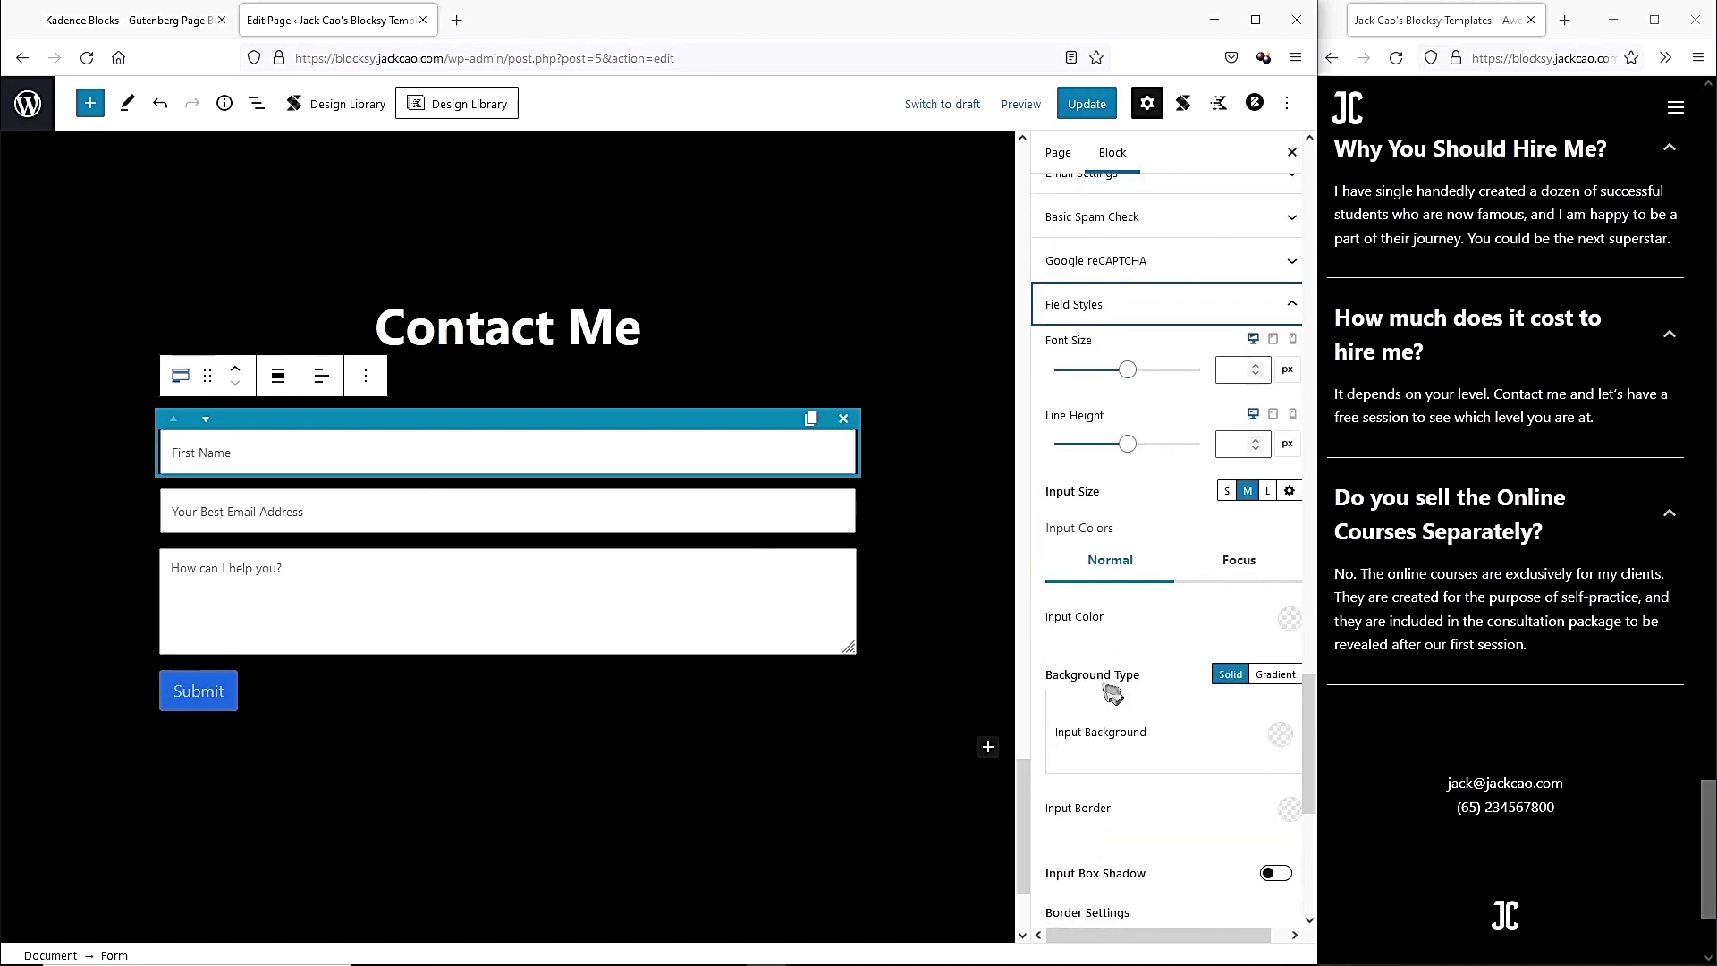
click(1230, 369)
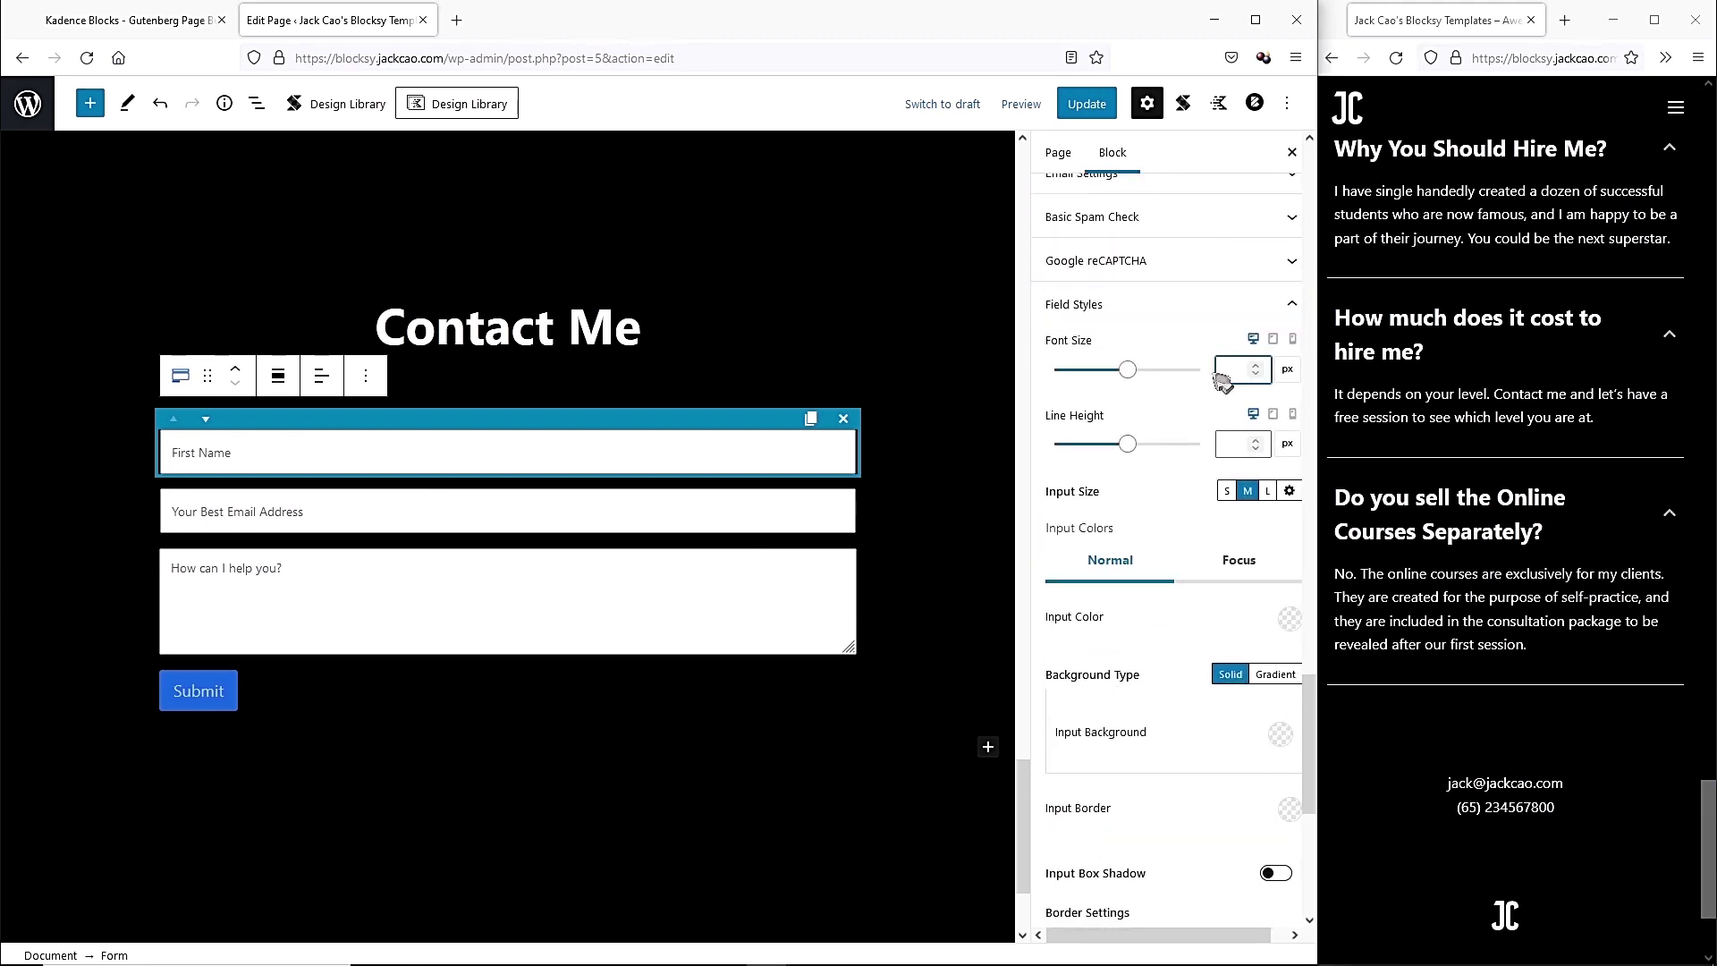
text(20)
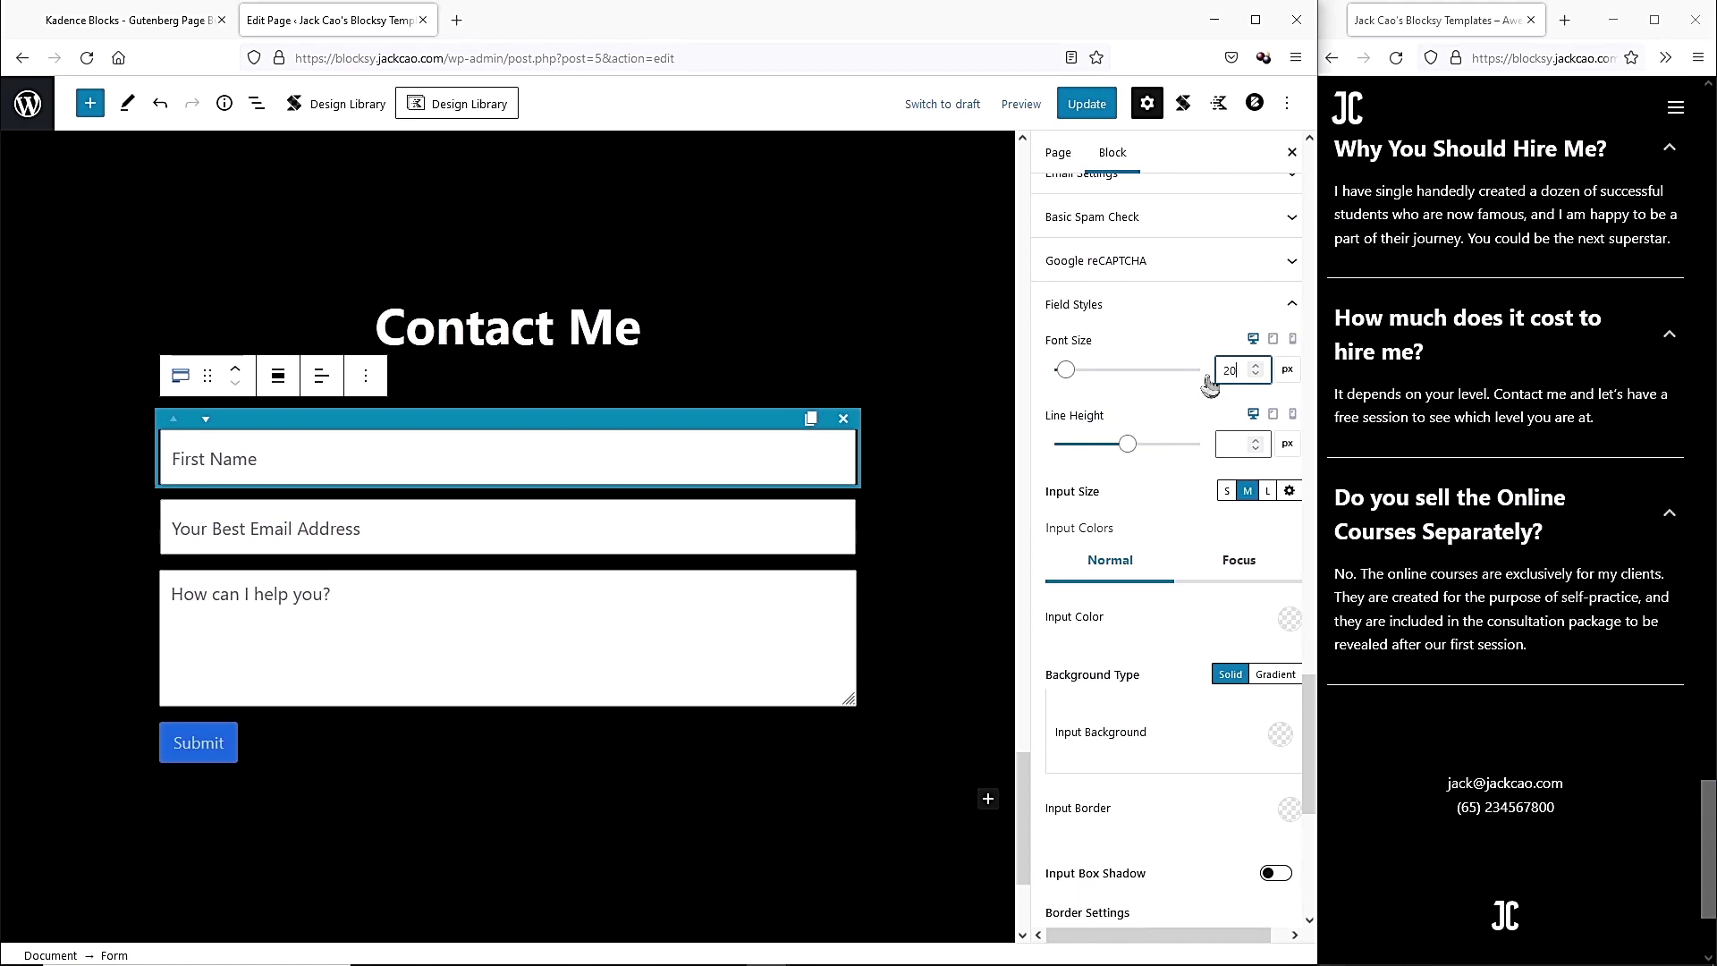
click(1228, 491)
click(1268, 492)
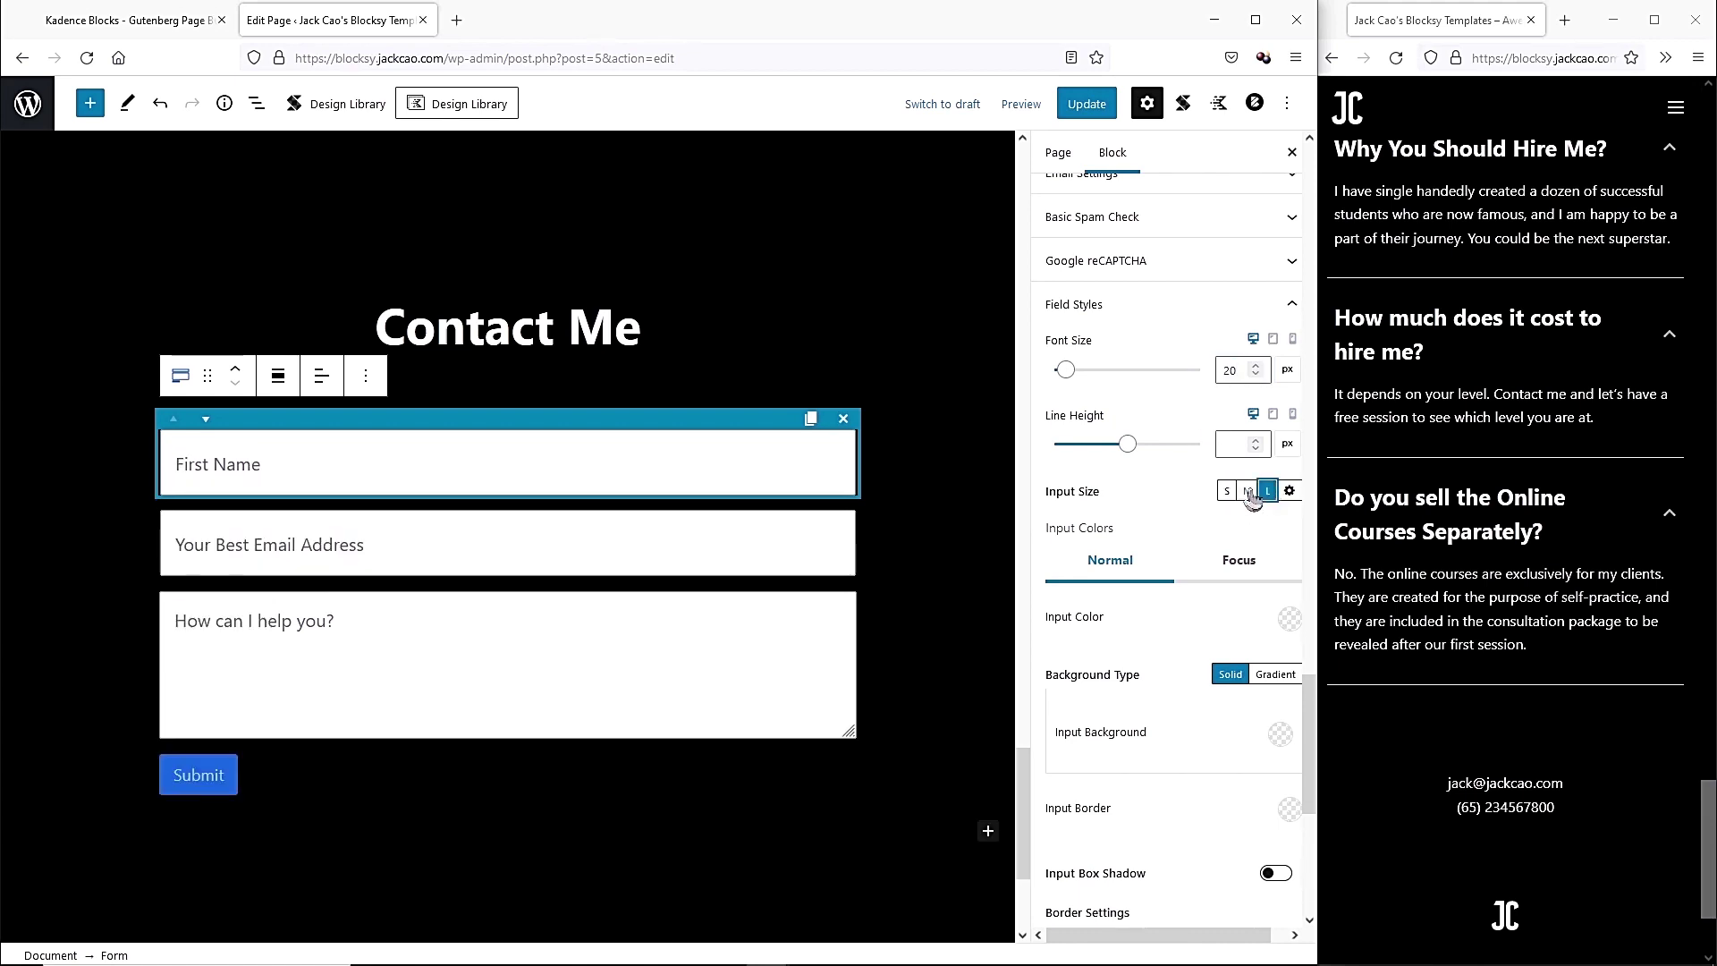
click(1247, 492)
scroll(1109, 429, down, 3)
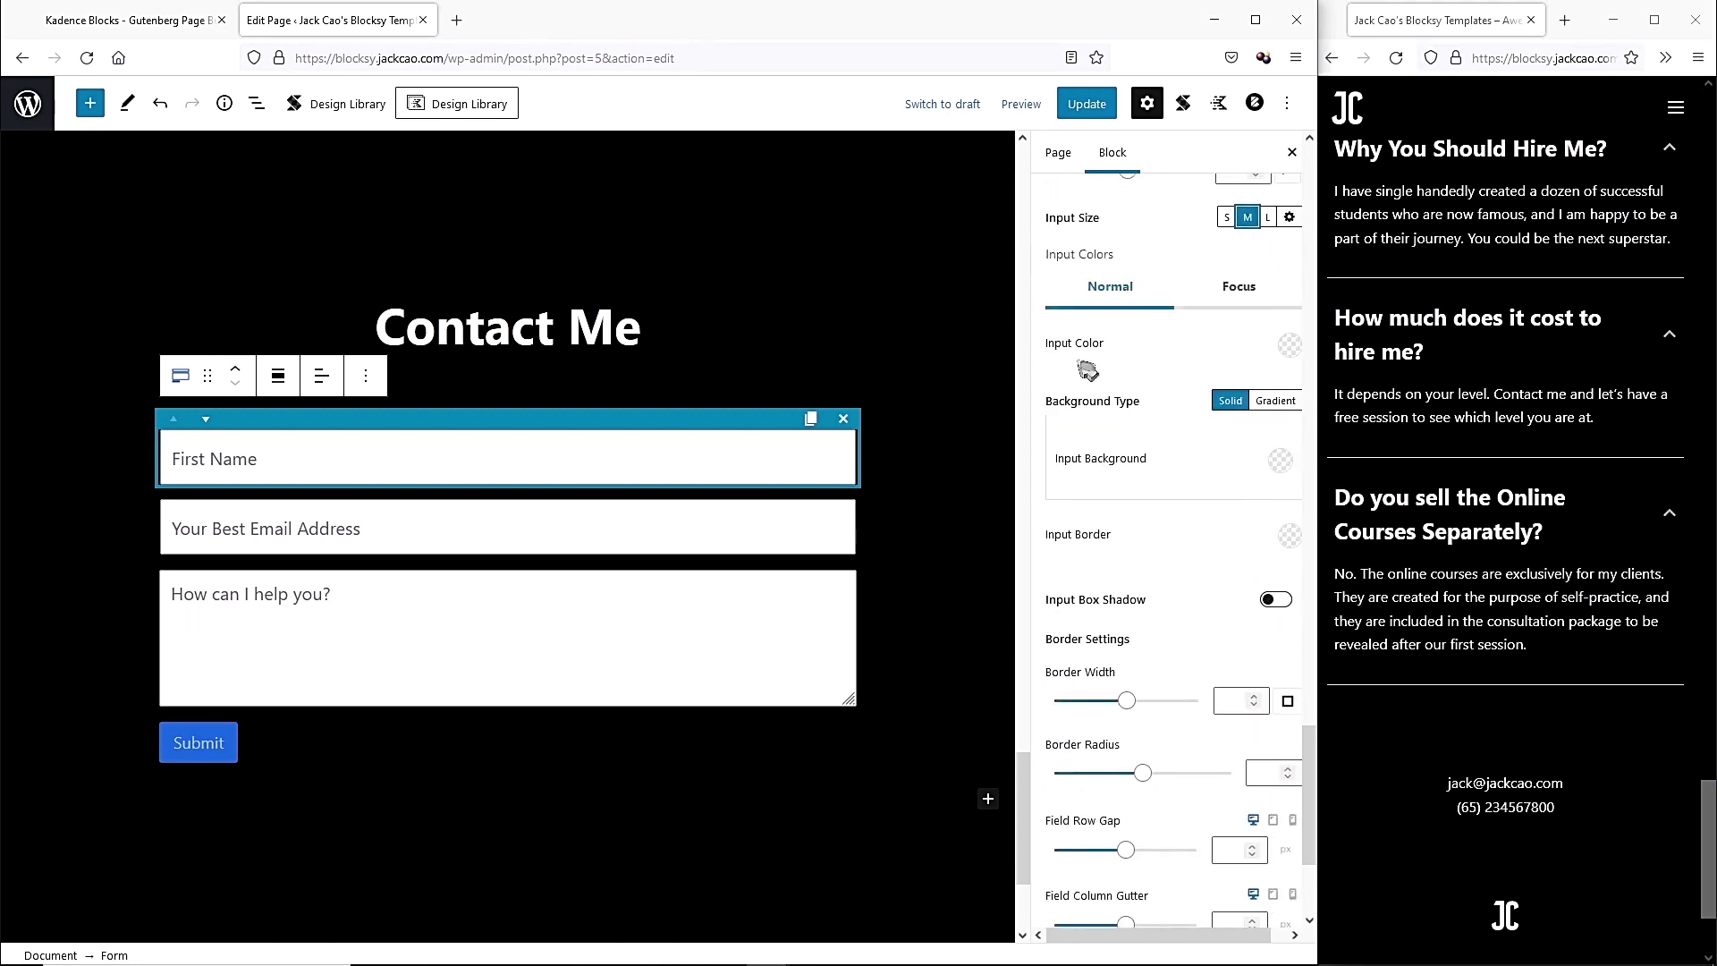
Make the field text white, the background transparent, and the borders peach.
click(1285, 348)
drag(1054, 399, 1044, 367)
click(1280, 461)
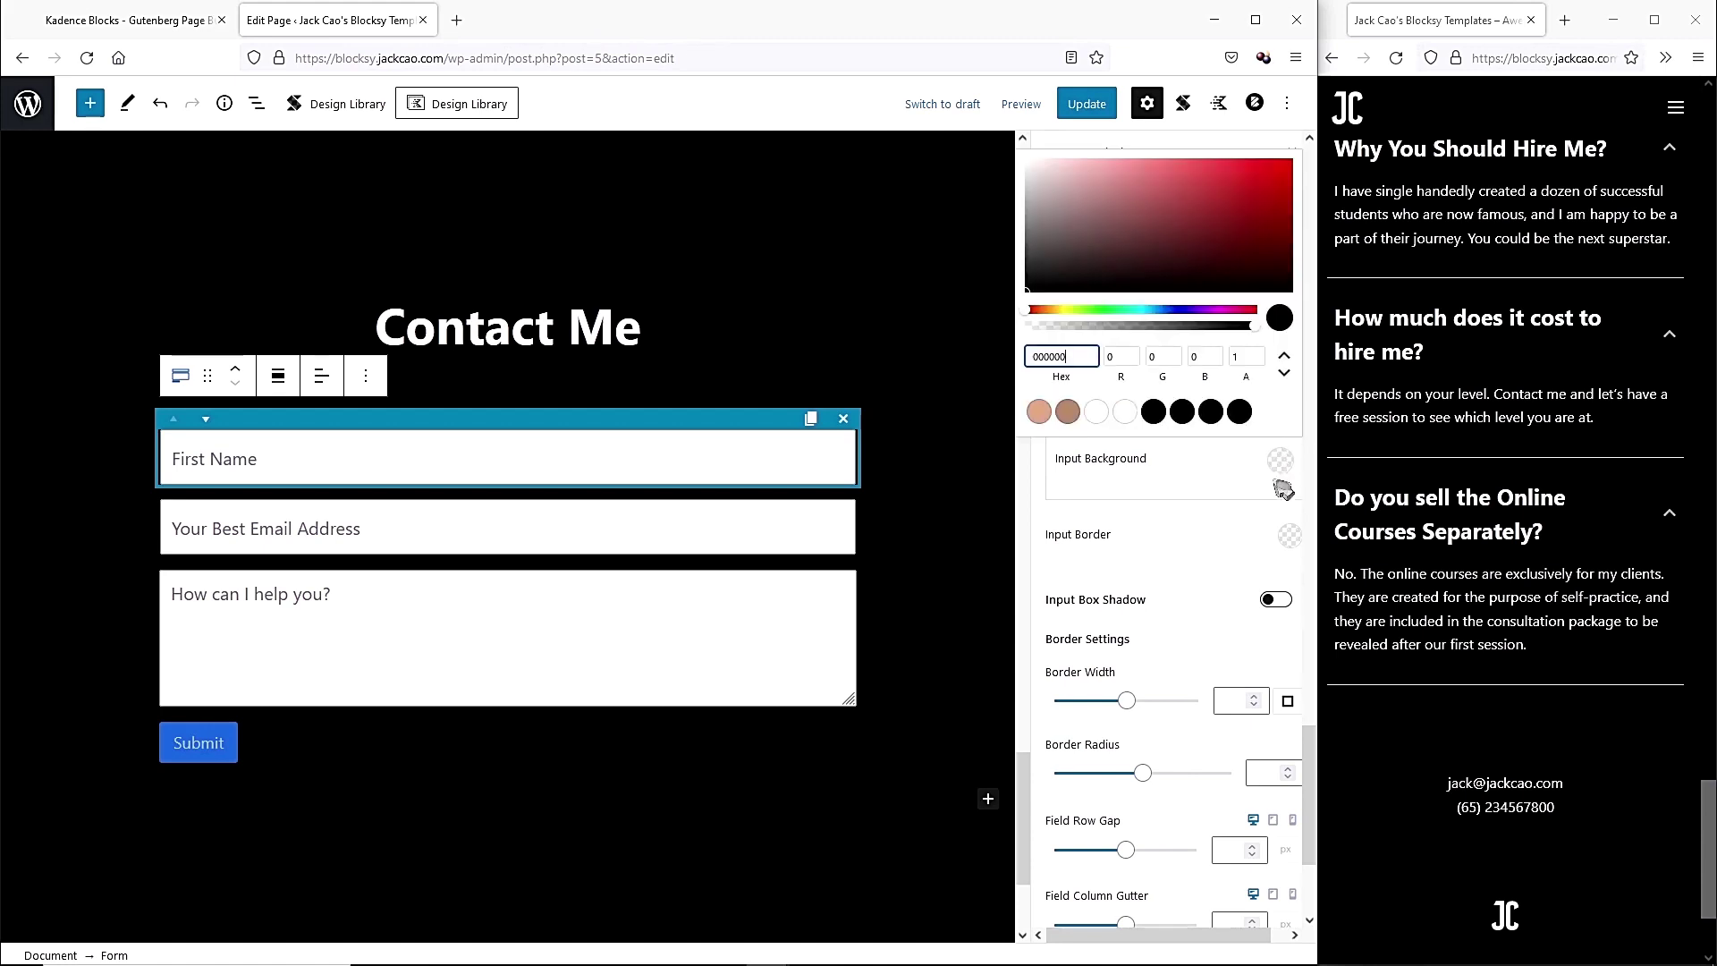
drag(1261, 338, 1033, 336)
click(1147, 495)
click(1289, 534)
click(1048, 487)
click(1171, 548)
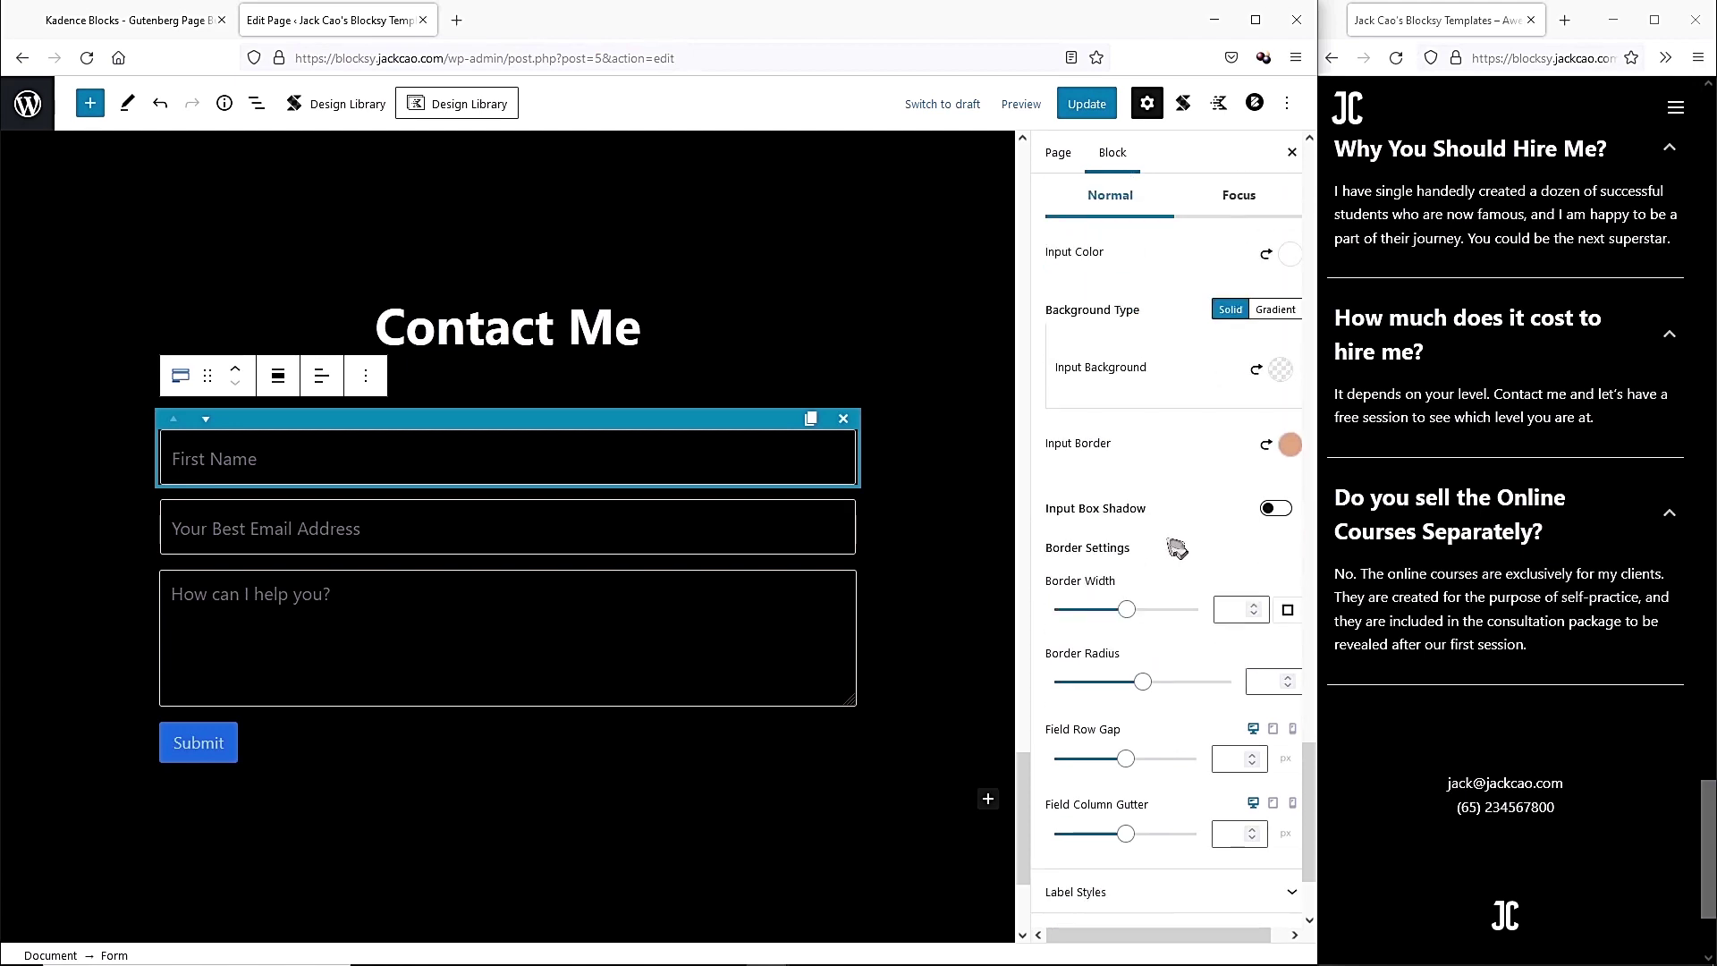
Set the field border width to 1 and the corner radius to 10.
click(1225, 609)
text(5)
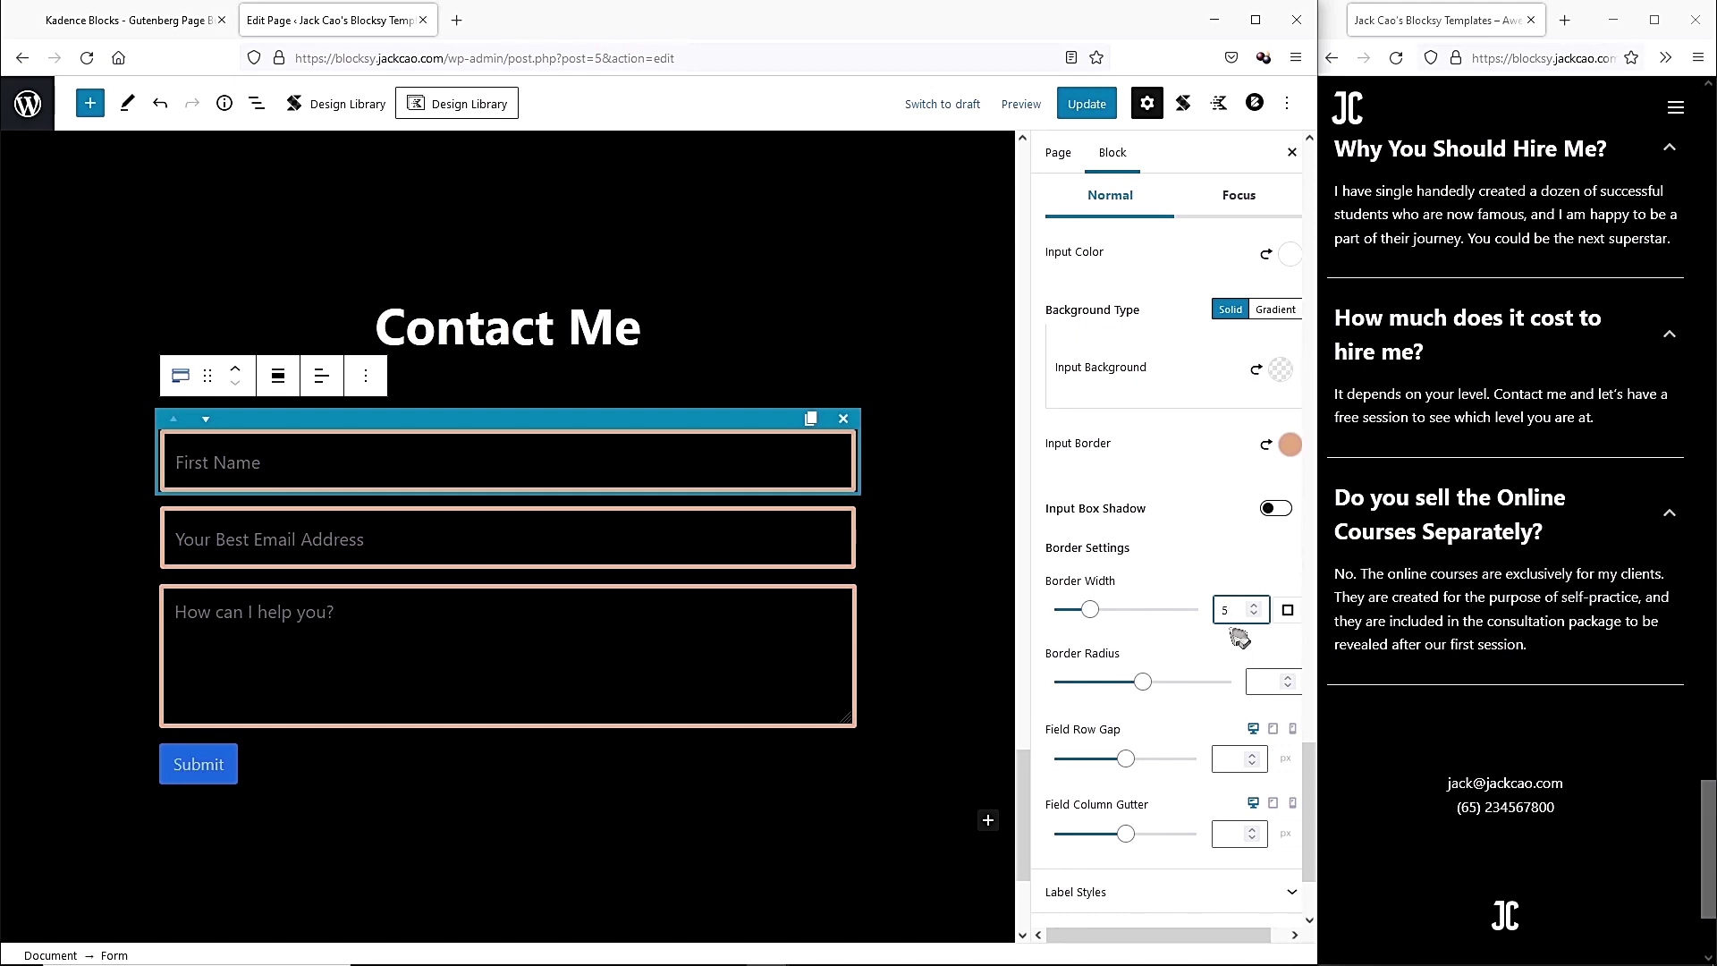
key(BackSpace)
text(1)
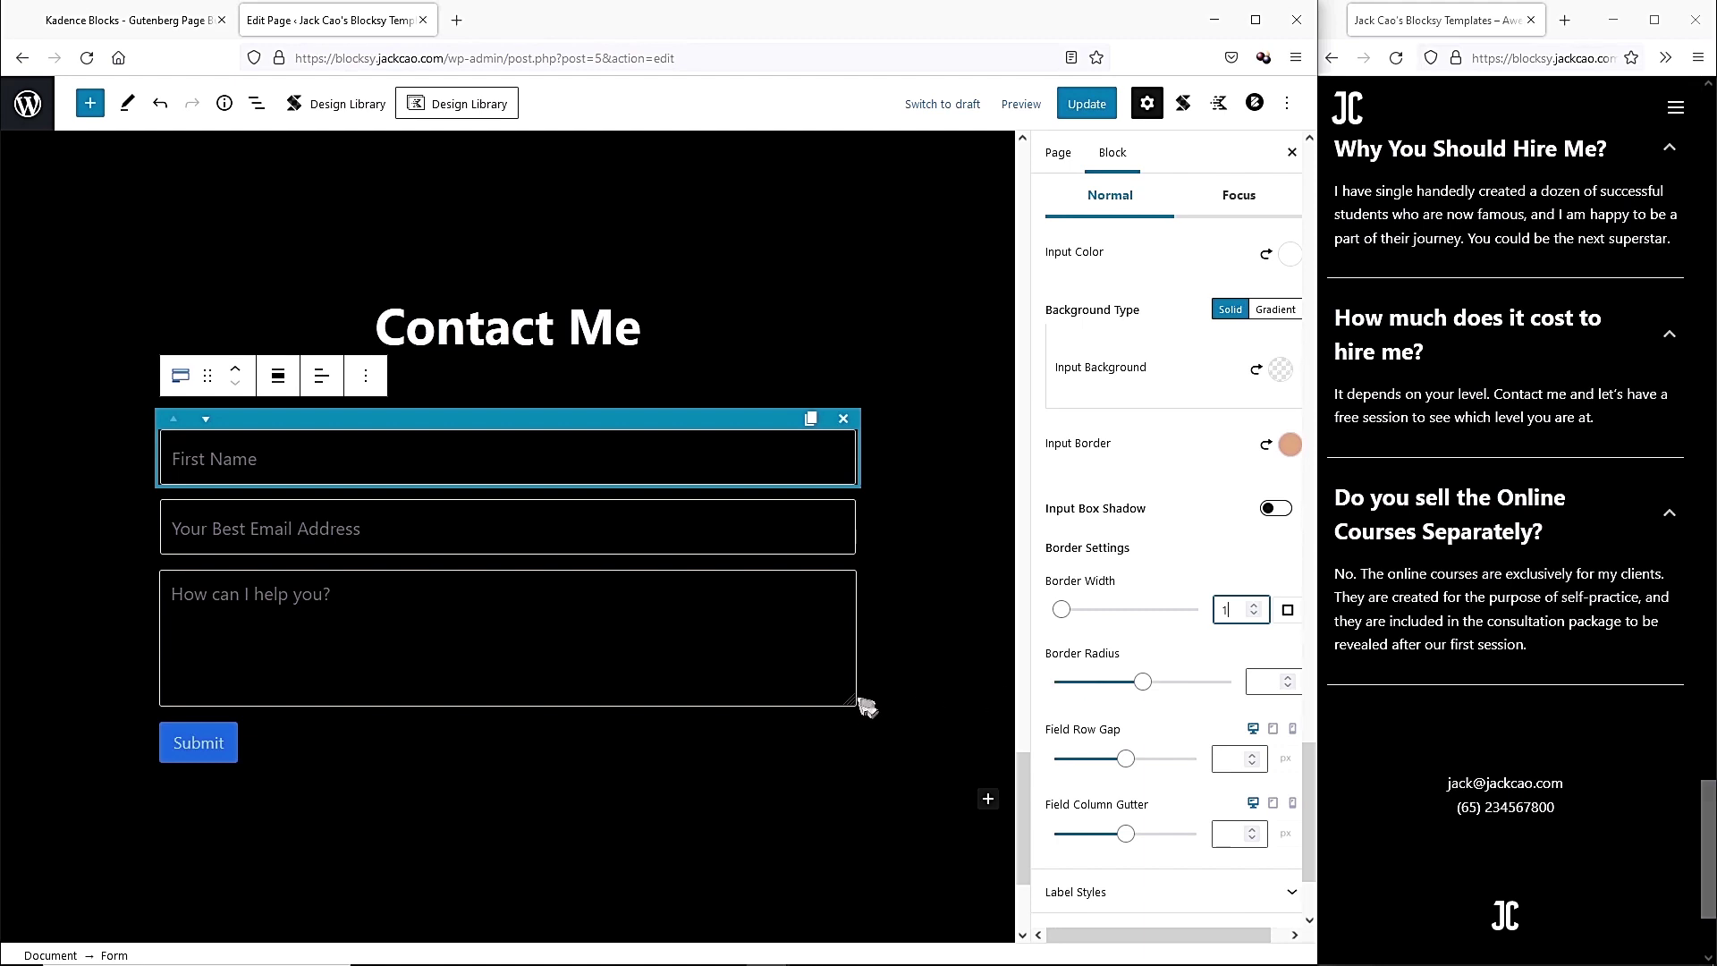
click(1274, 677)
text(15)
key(BackSpace)
text(0)
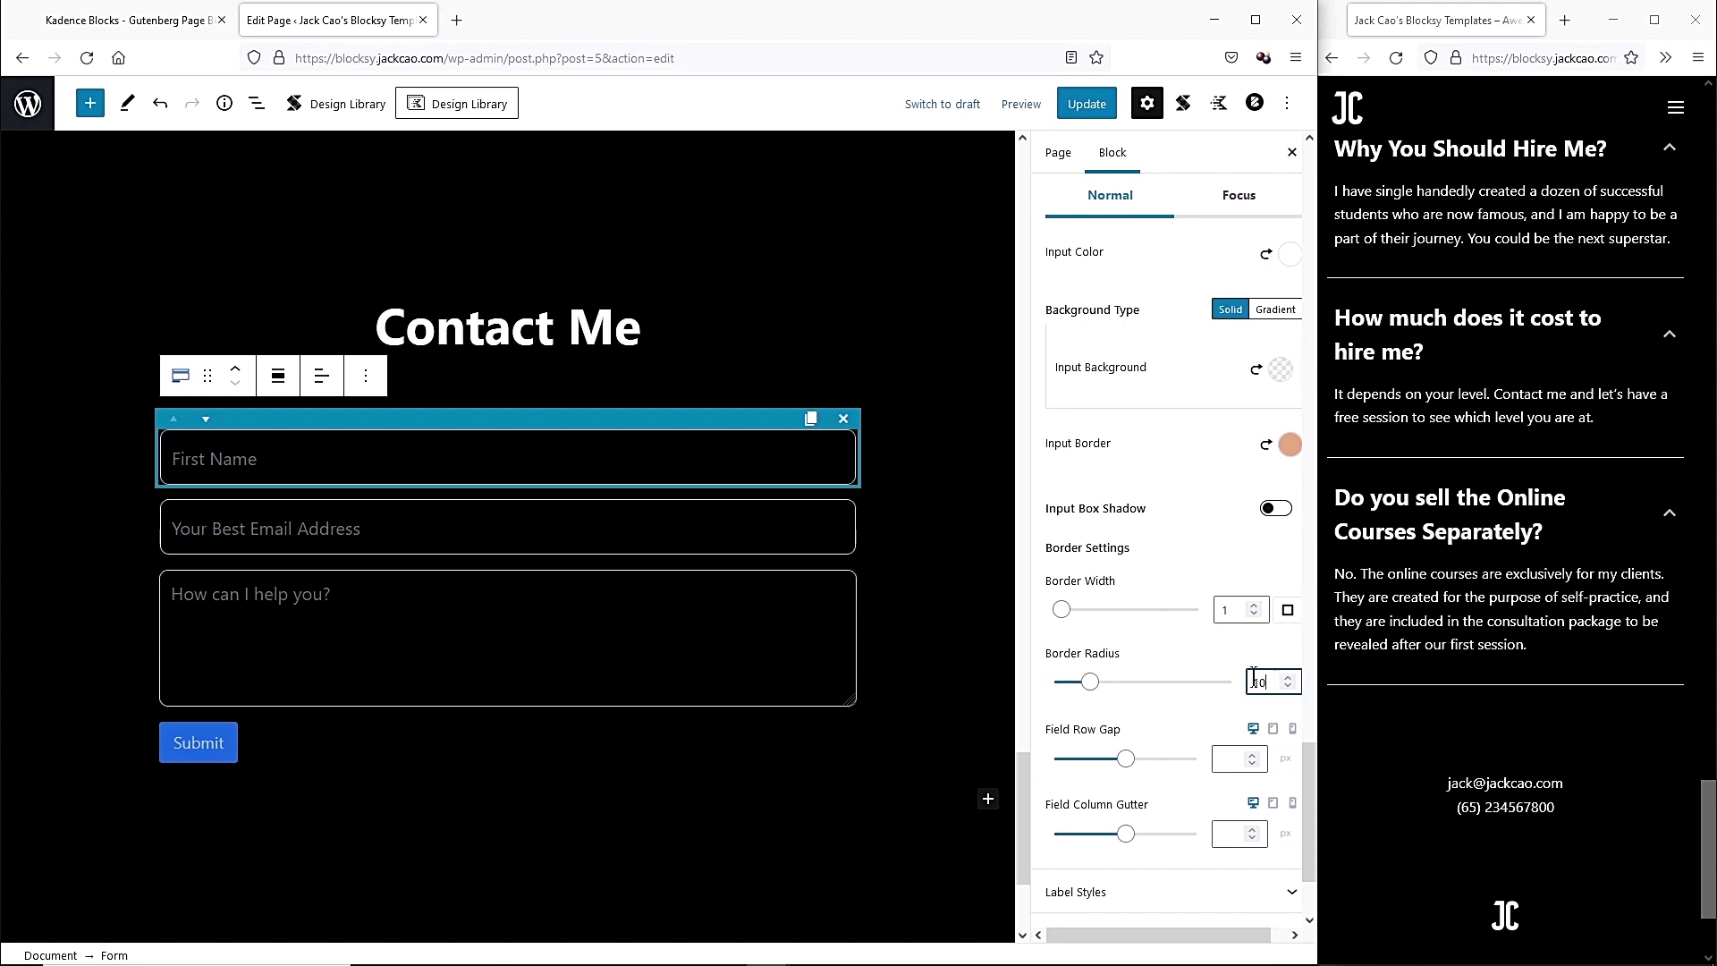
scroll(1171, 711, down, 3)
Turn off Show Required in Label Styles to hide the asterisks.
click(1158, 677)
scroll(1162, 626, down, 2)
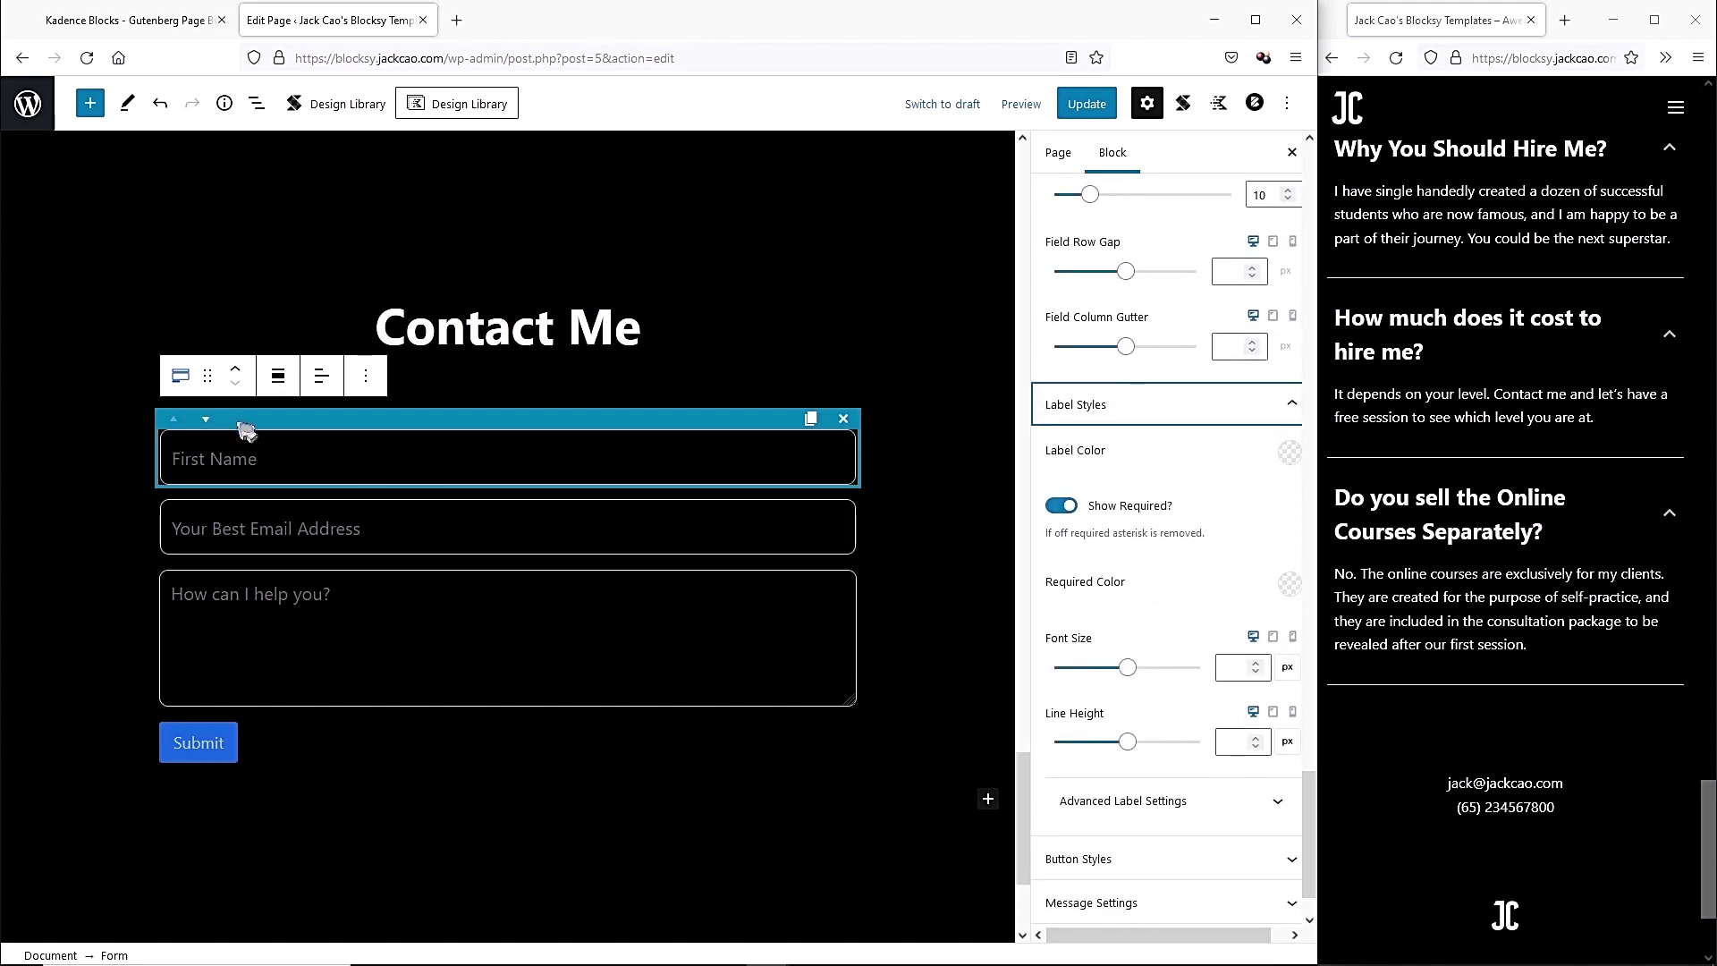
click(1056, 506)
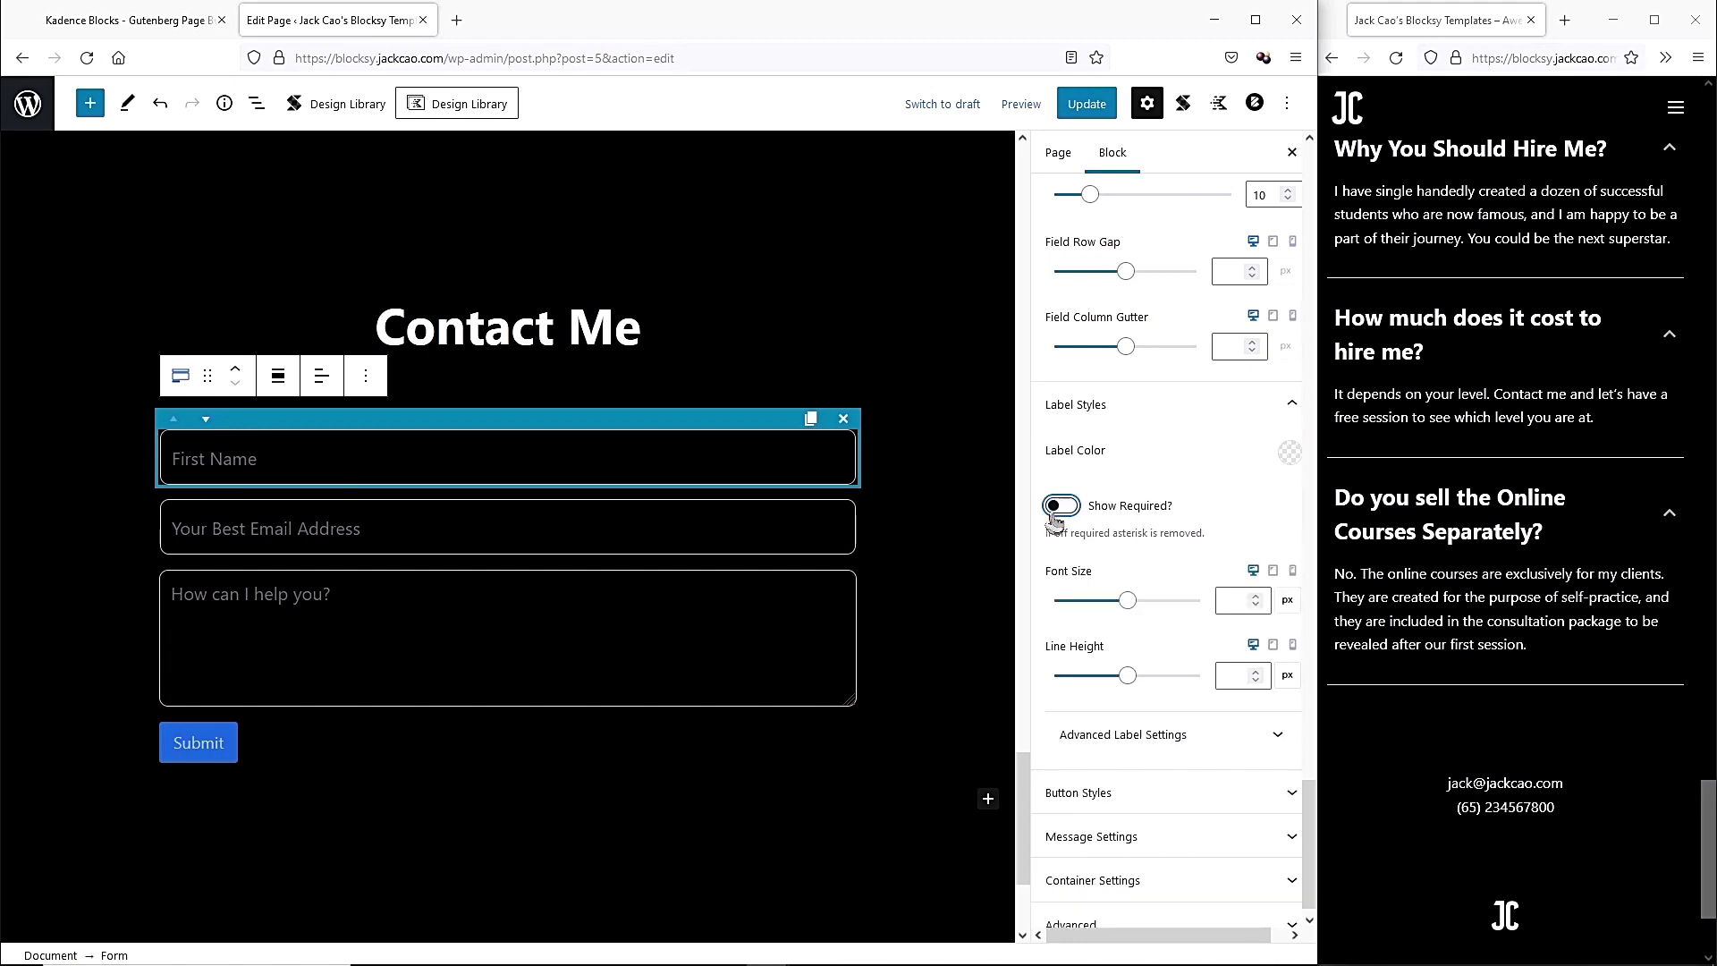
scroll(1098, 519, down, 3)
click(1098, 503)
scroll(1099, 805, down, 3)
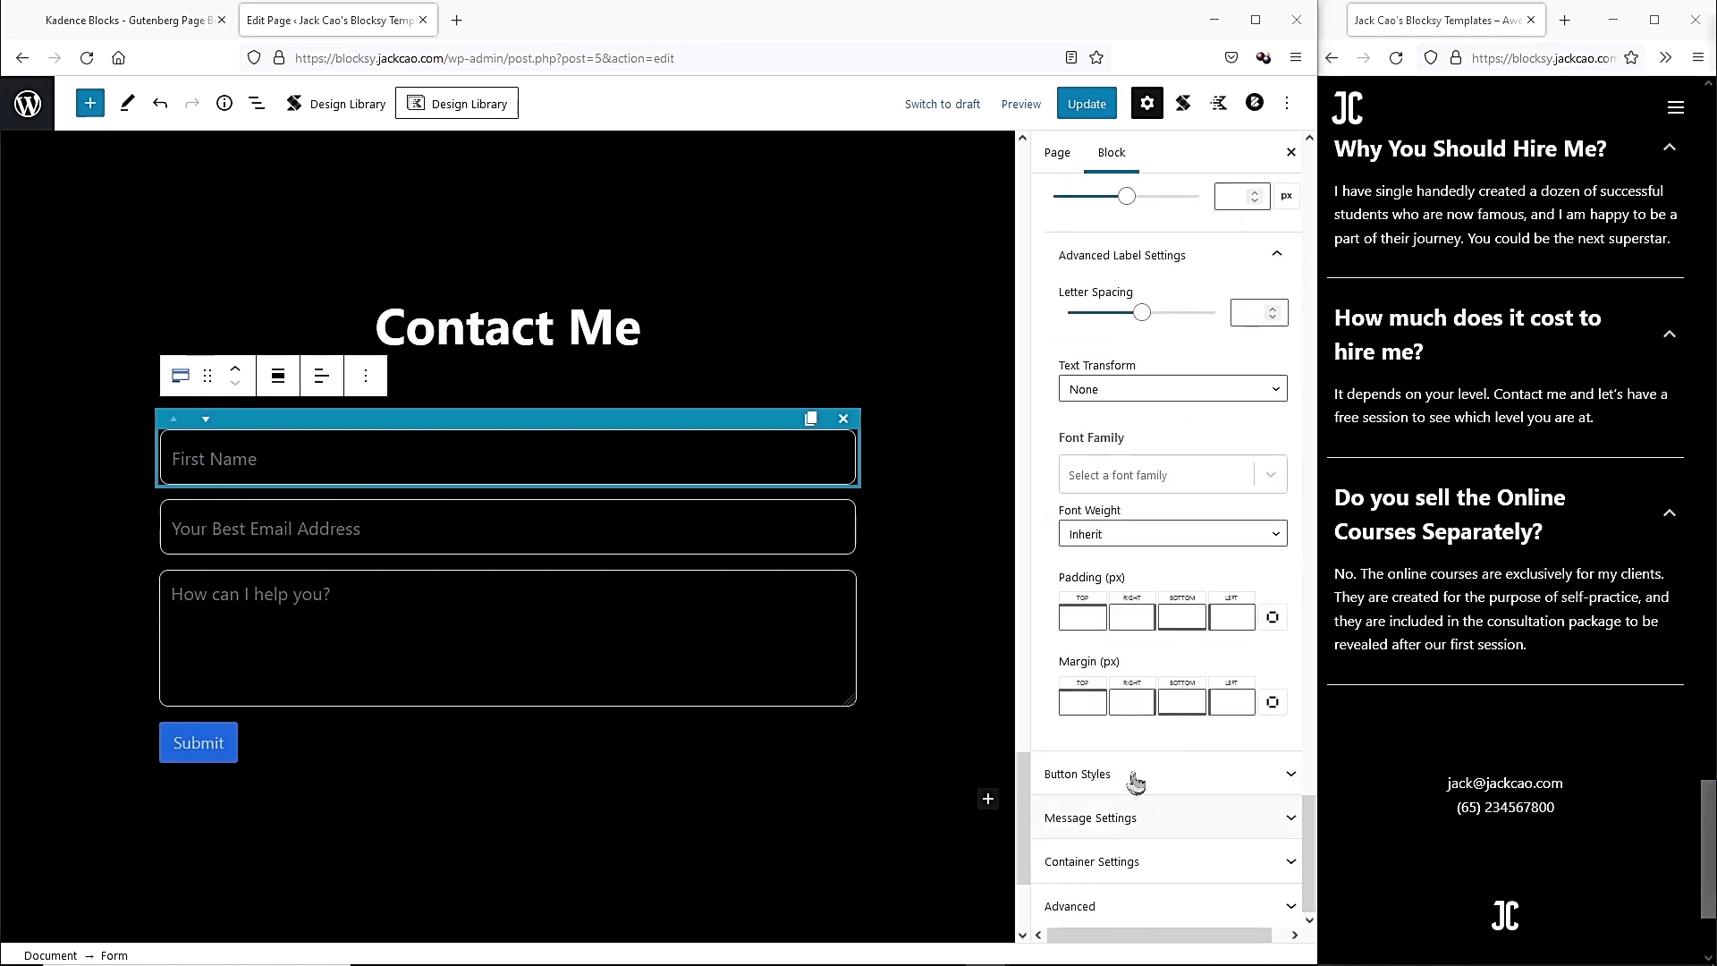
Make the submit button peach with near-white text and size L.
click(1136, 775)
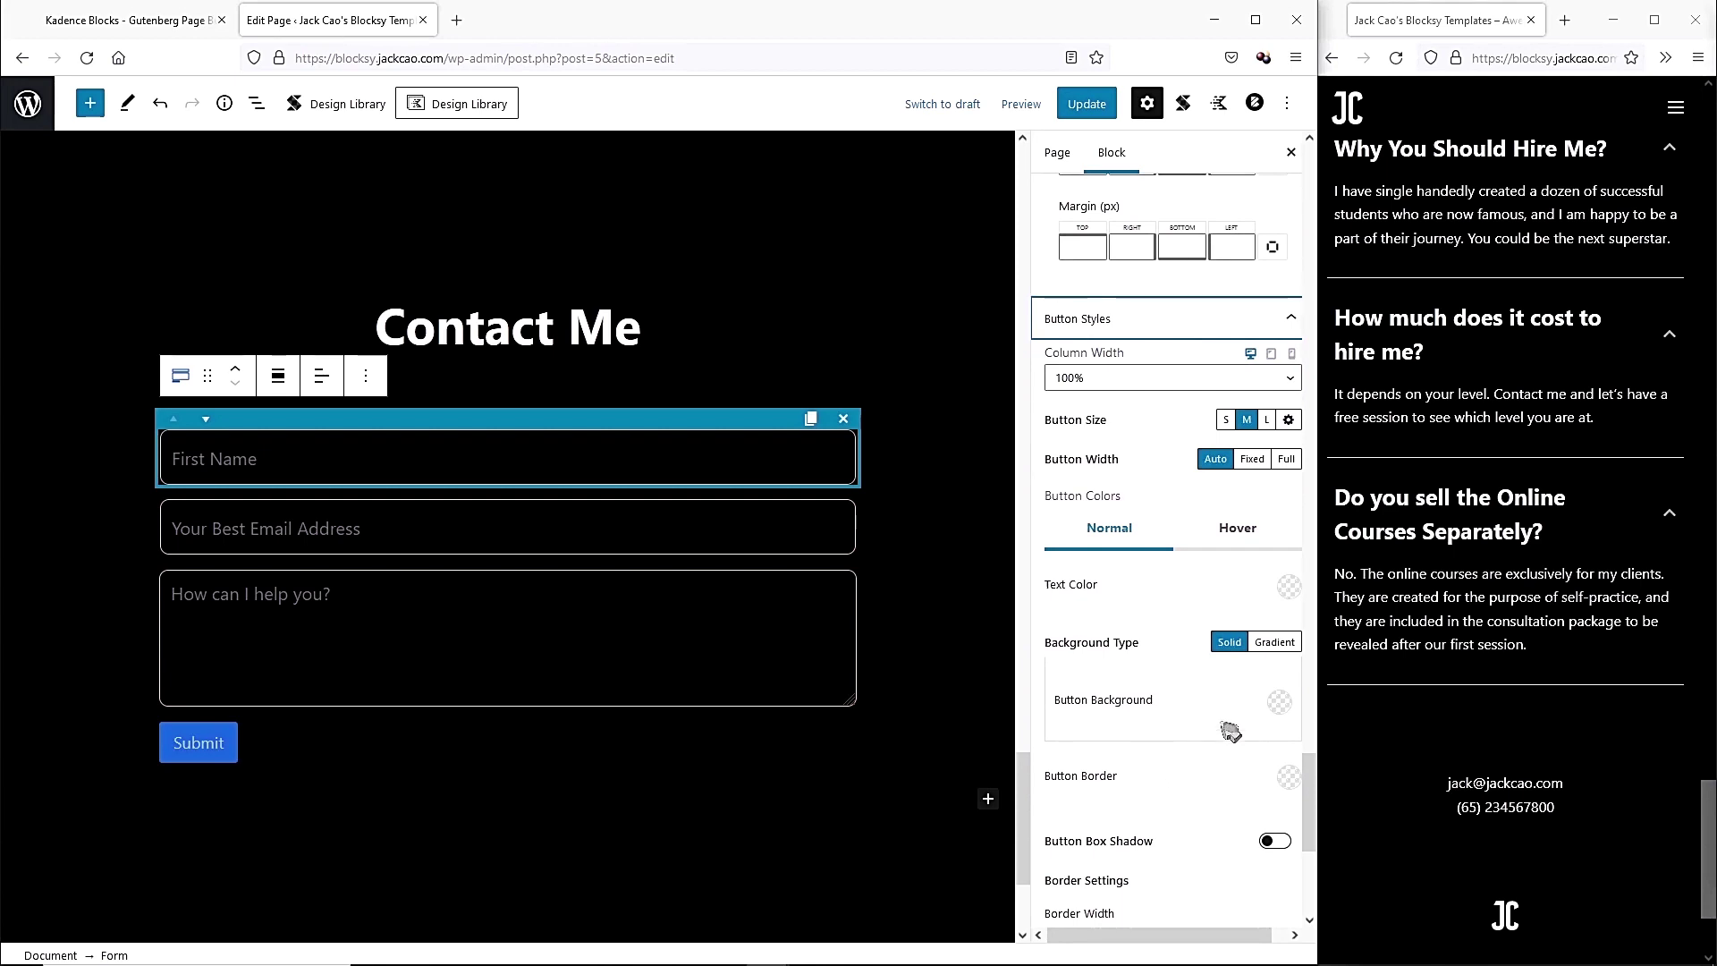
click(1280, 706)
click(1039, 657)
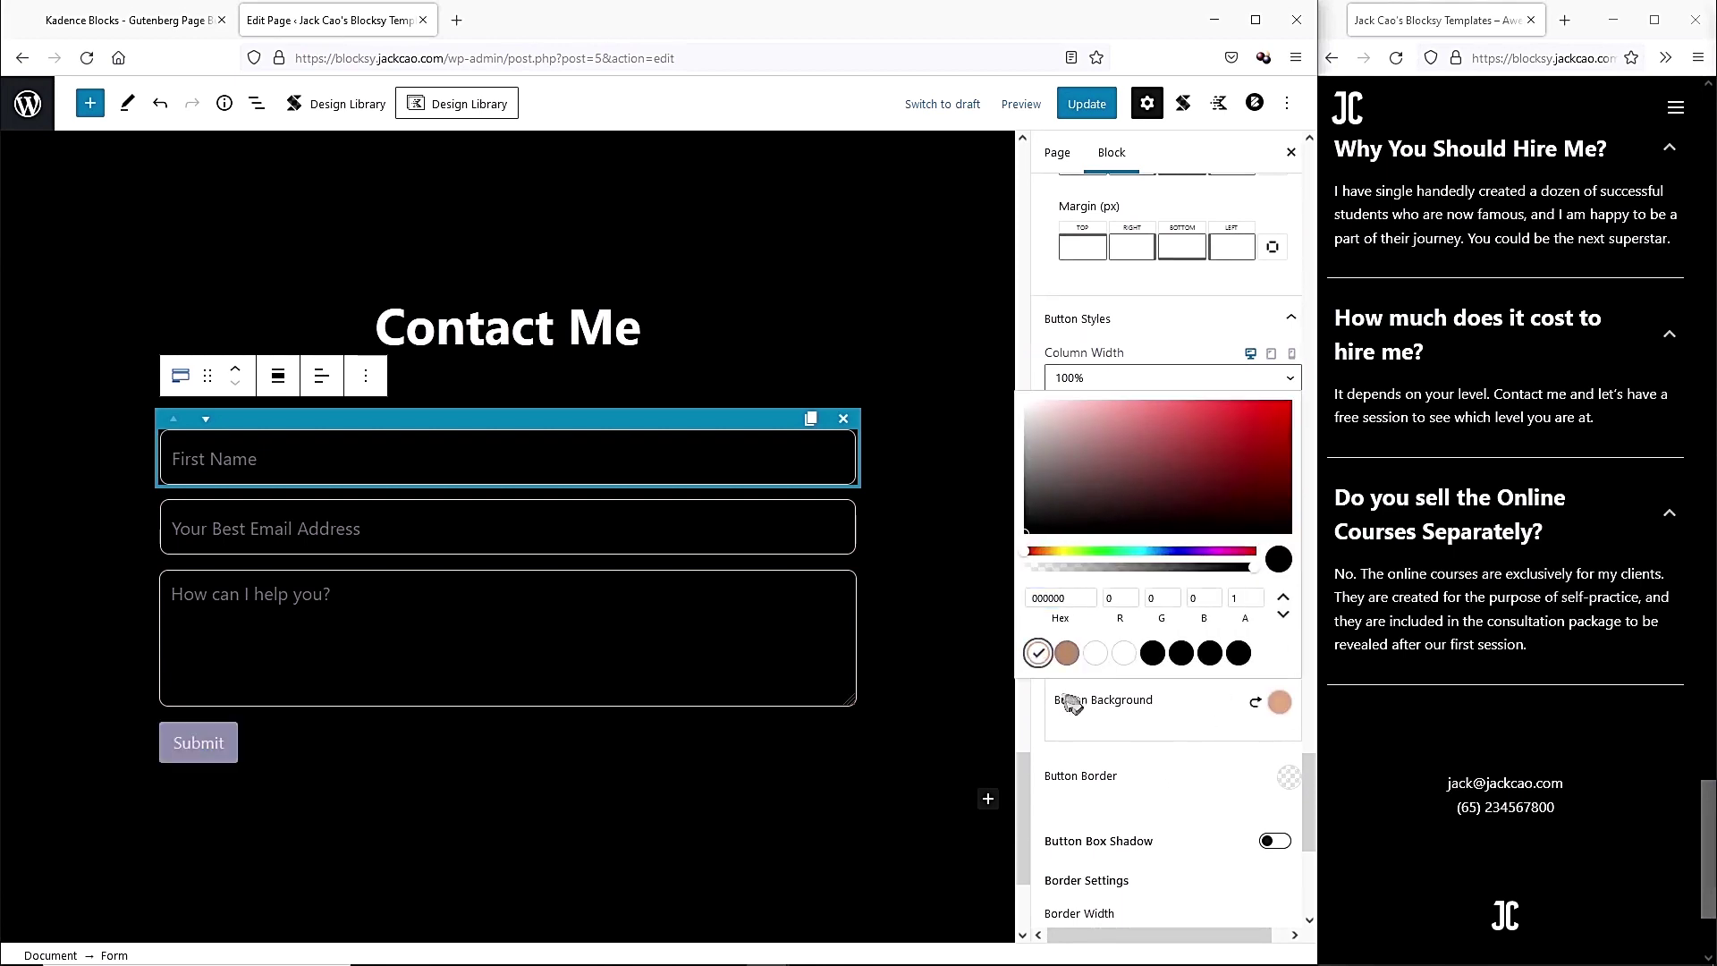
drag(1053, 318, 1037, 273)
click(1038, 293)
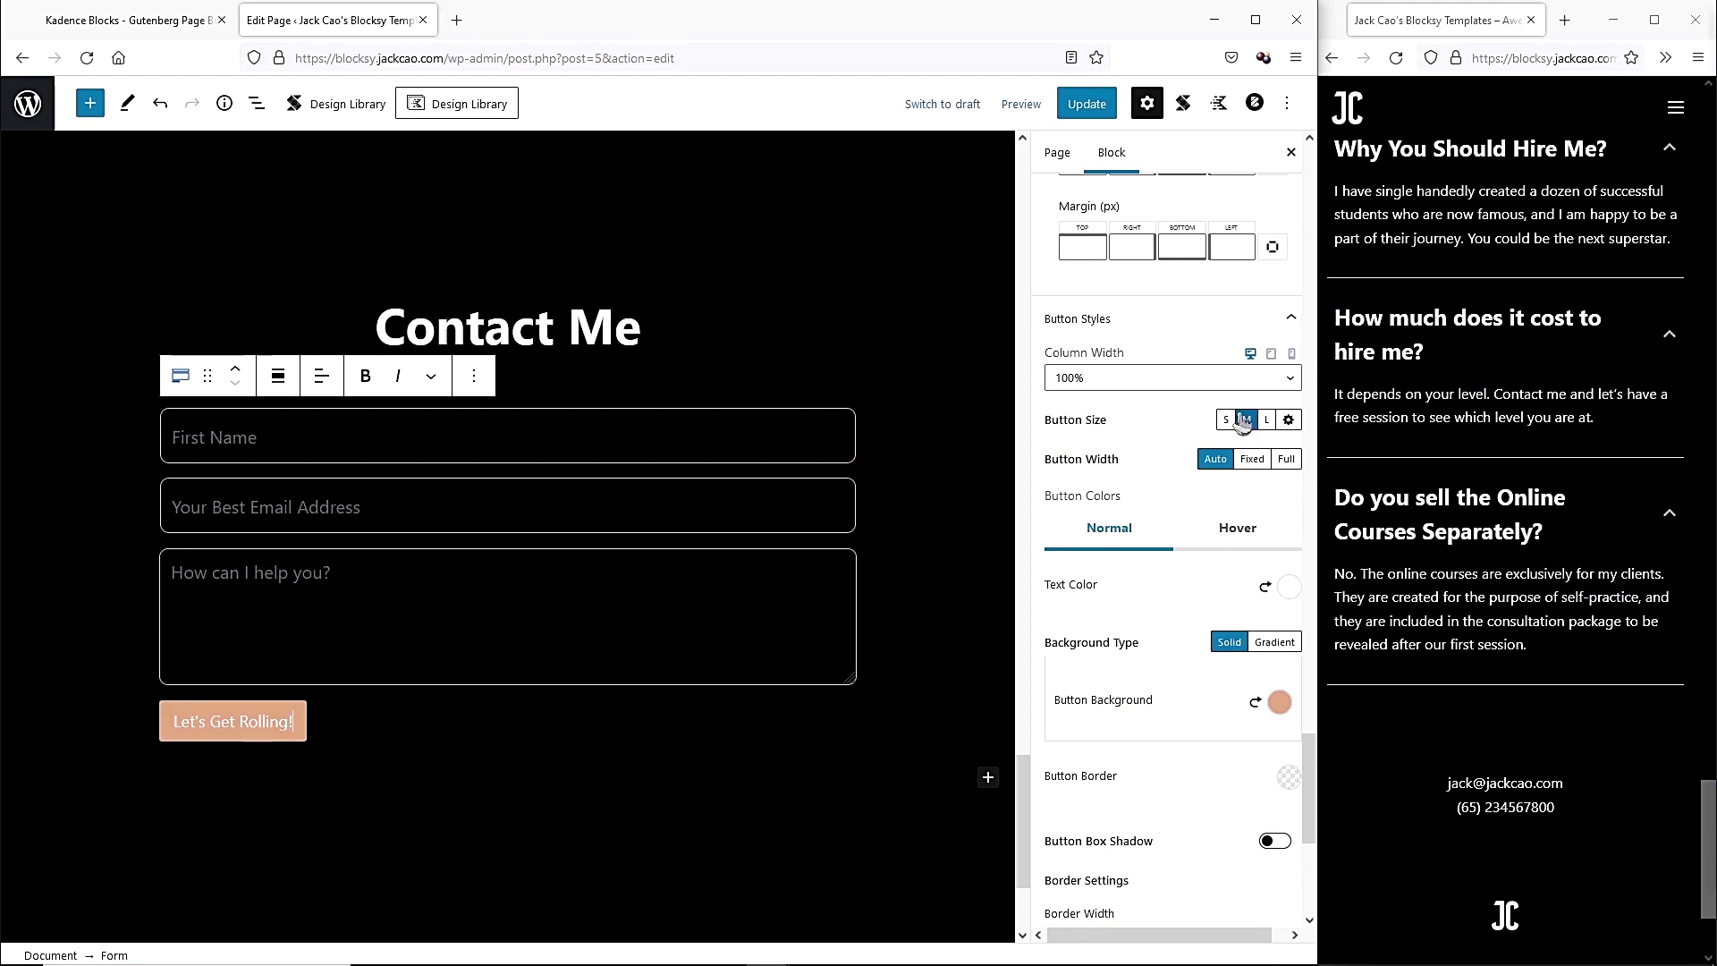
click(1268, 424)
Give the submit button a Palette Color 2 hover background.
click(1236, 534)
click(1288, 586)
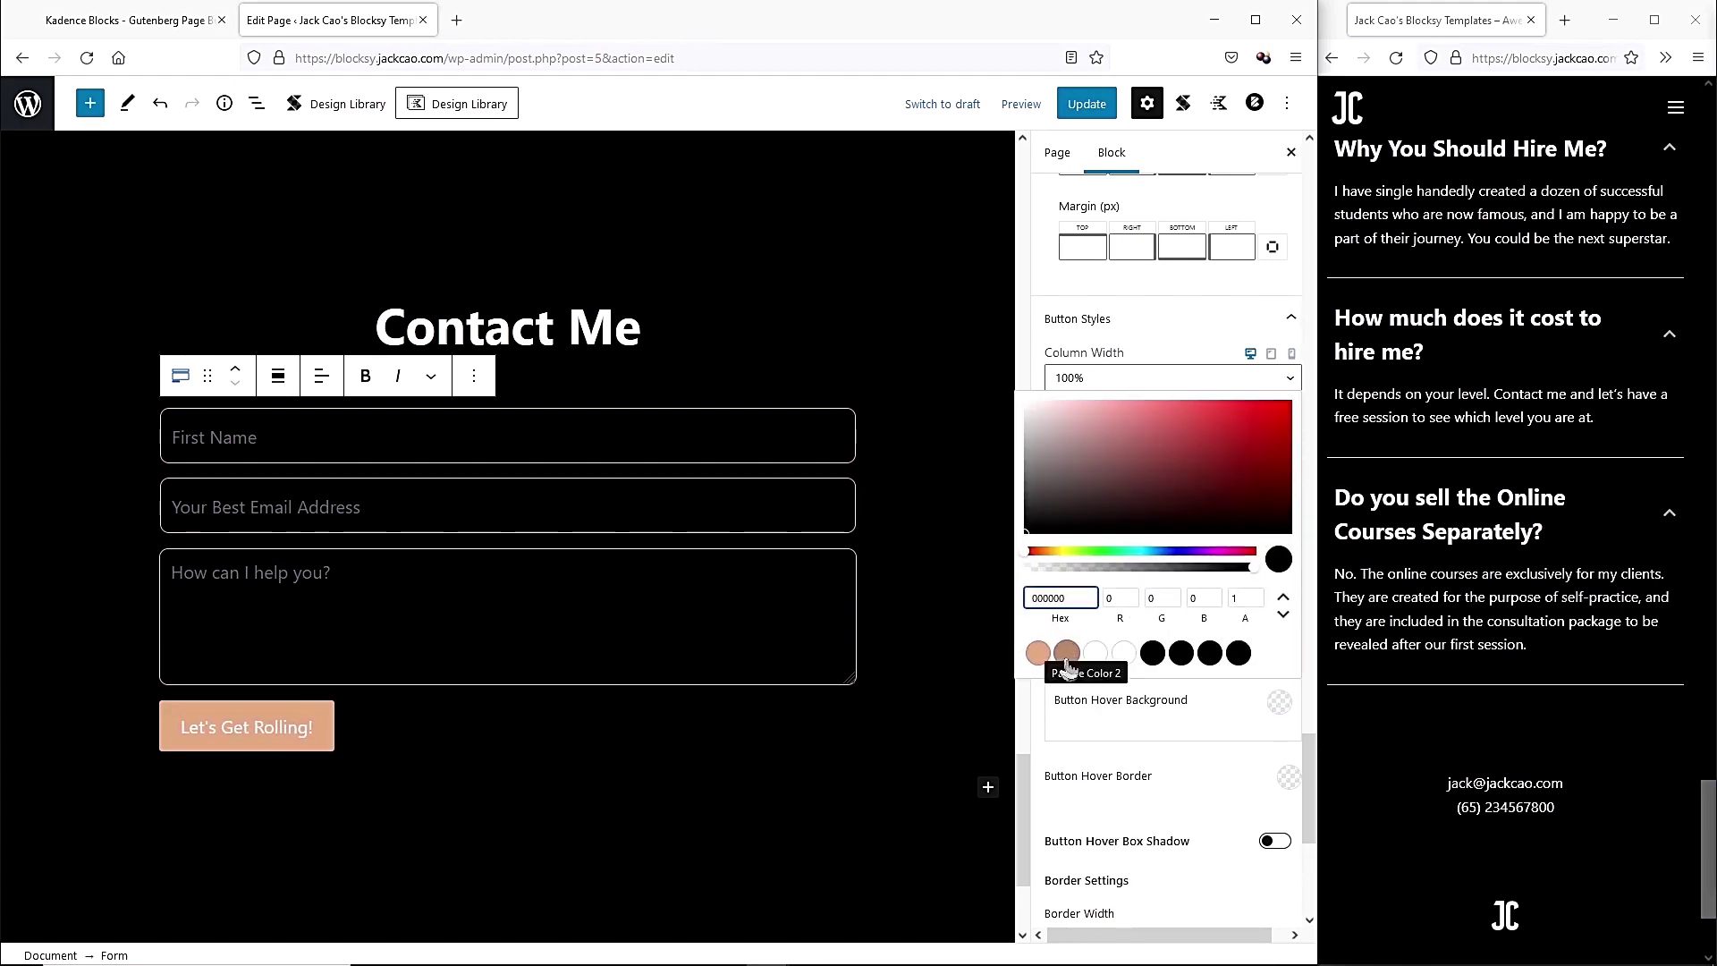
click(1065, 656)
click(1140, 735)
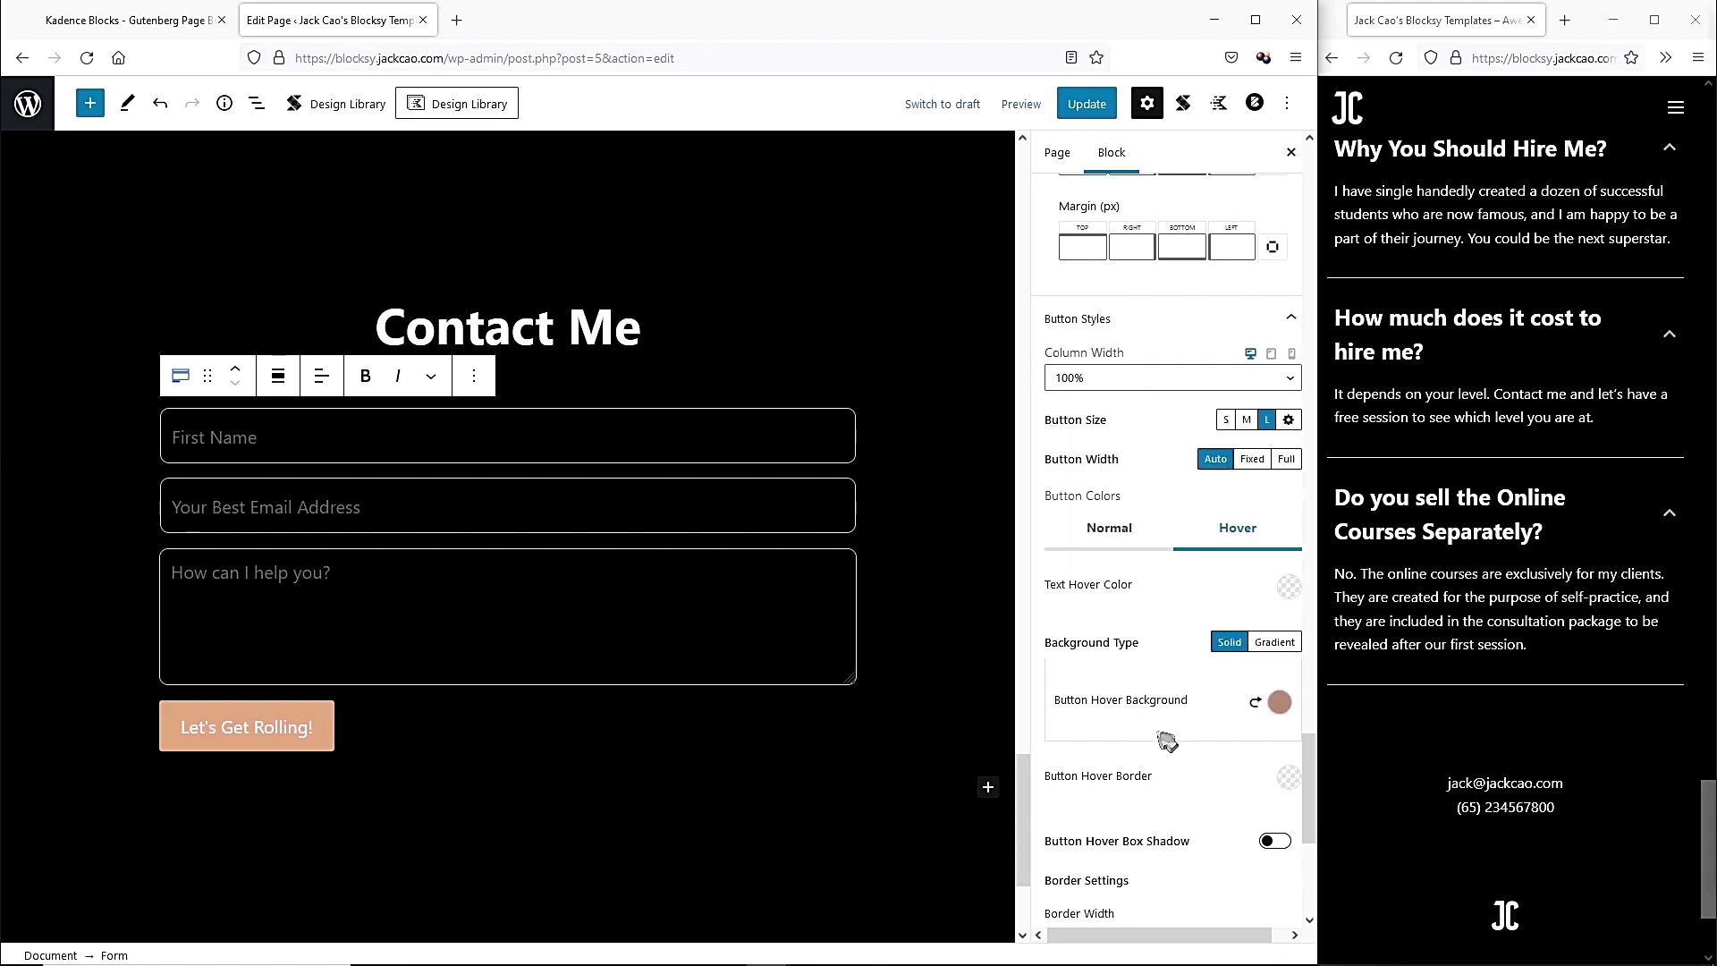
scroll(1139, 738, down, 5)
click(1138, 756)
scroll(1138, 753, down, 5)
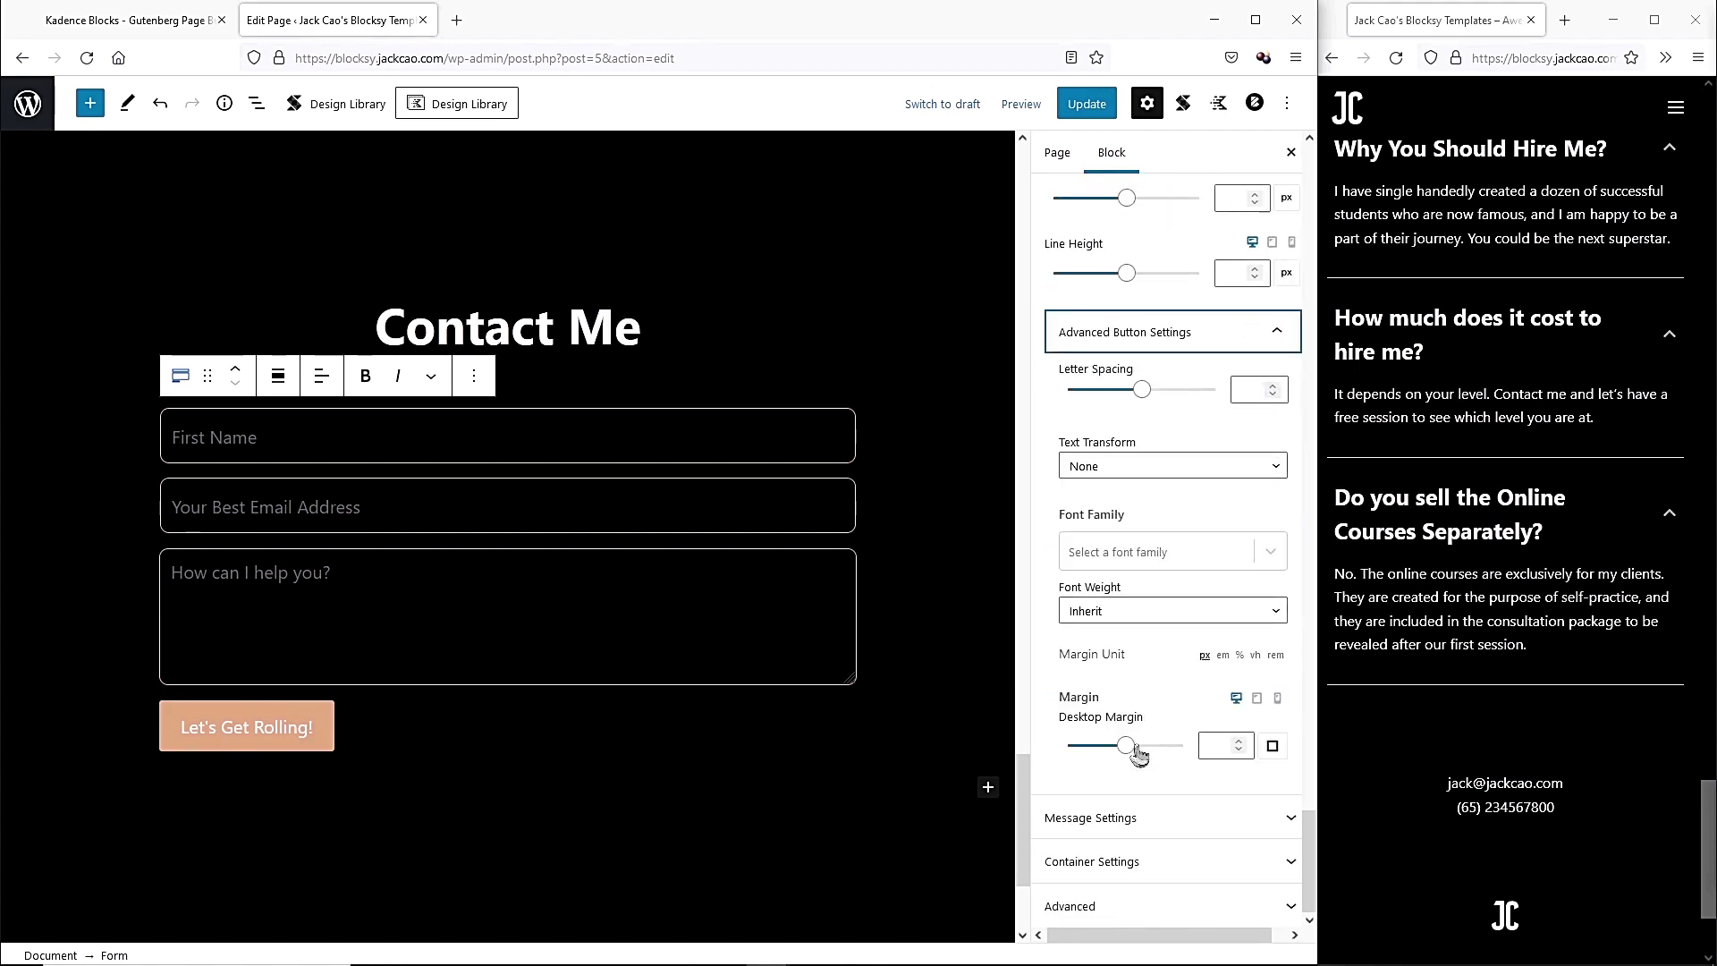
scroll(985, 825, up, 1)
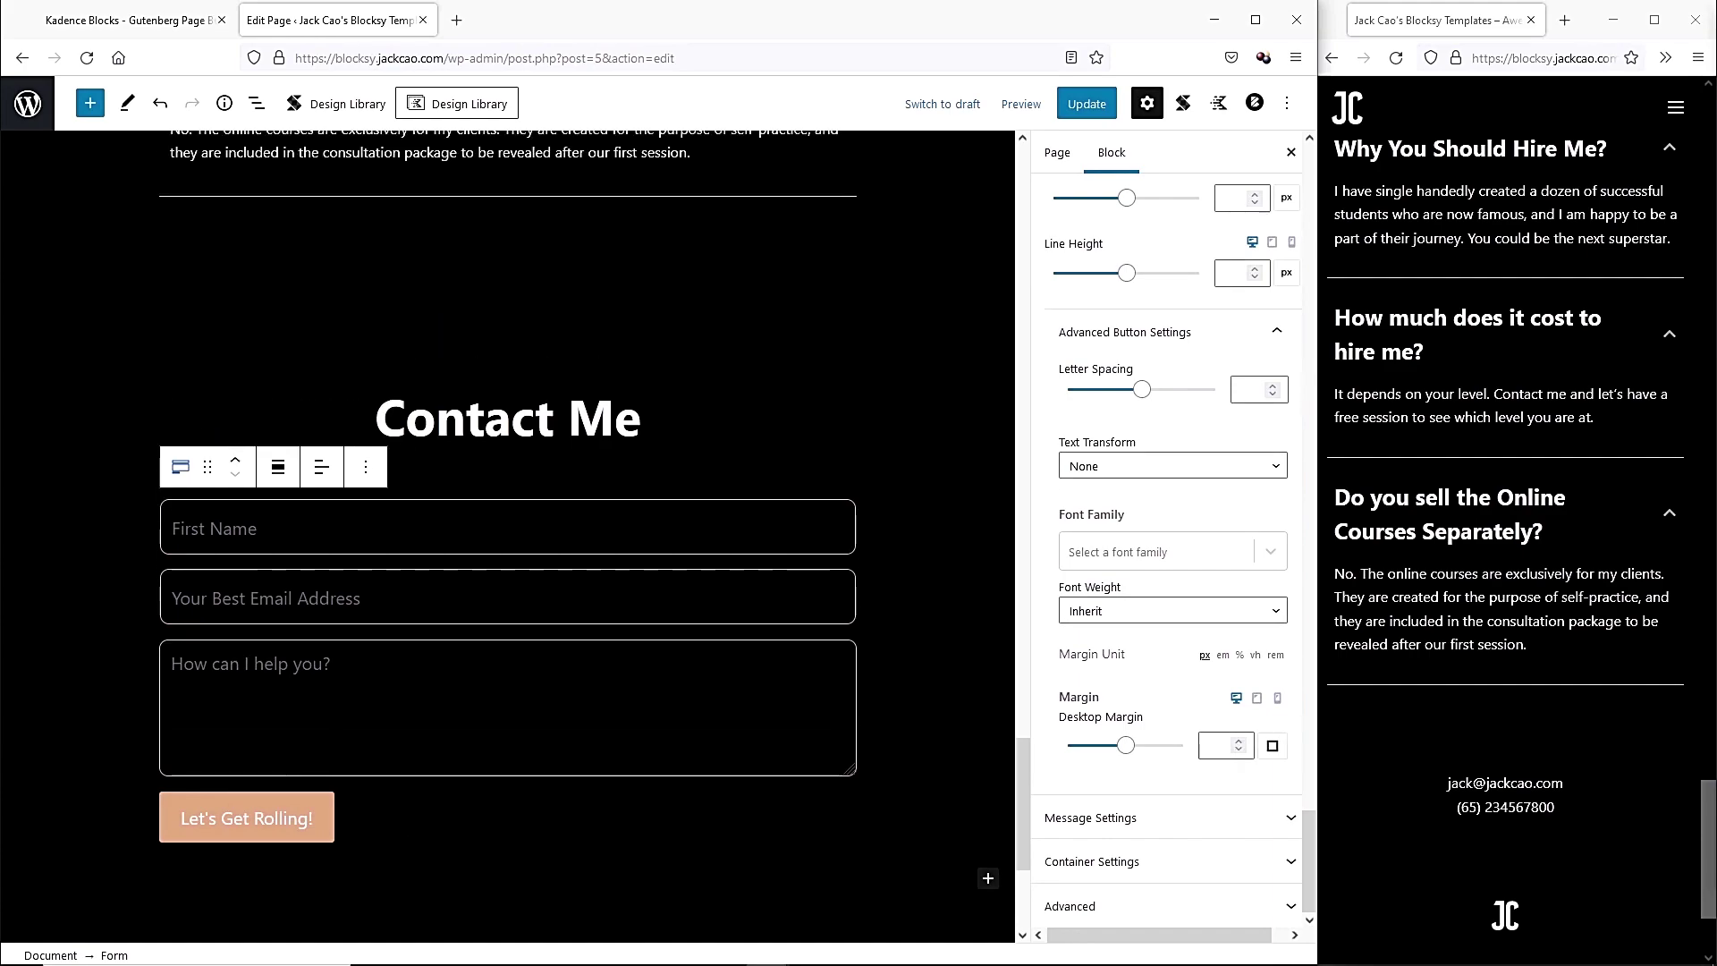
scroll(986, 825, down, 3)
scroll(1028, 765, up, 5)
drag(1028, 765, 1033, 859)
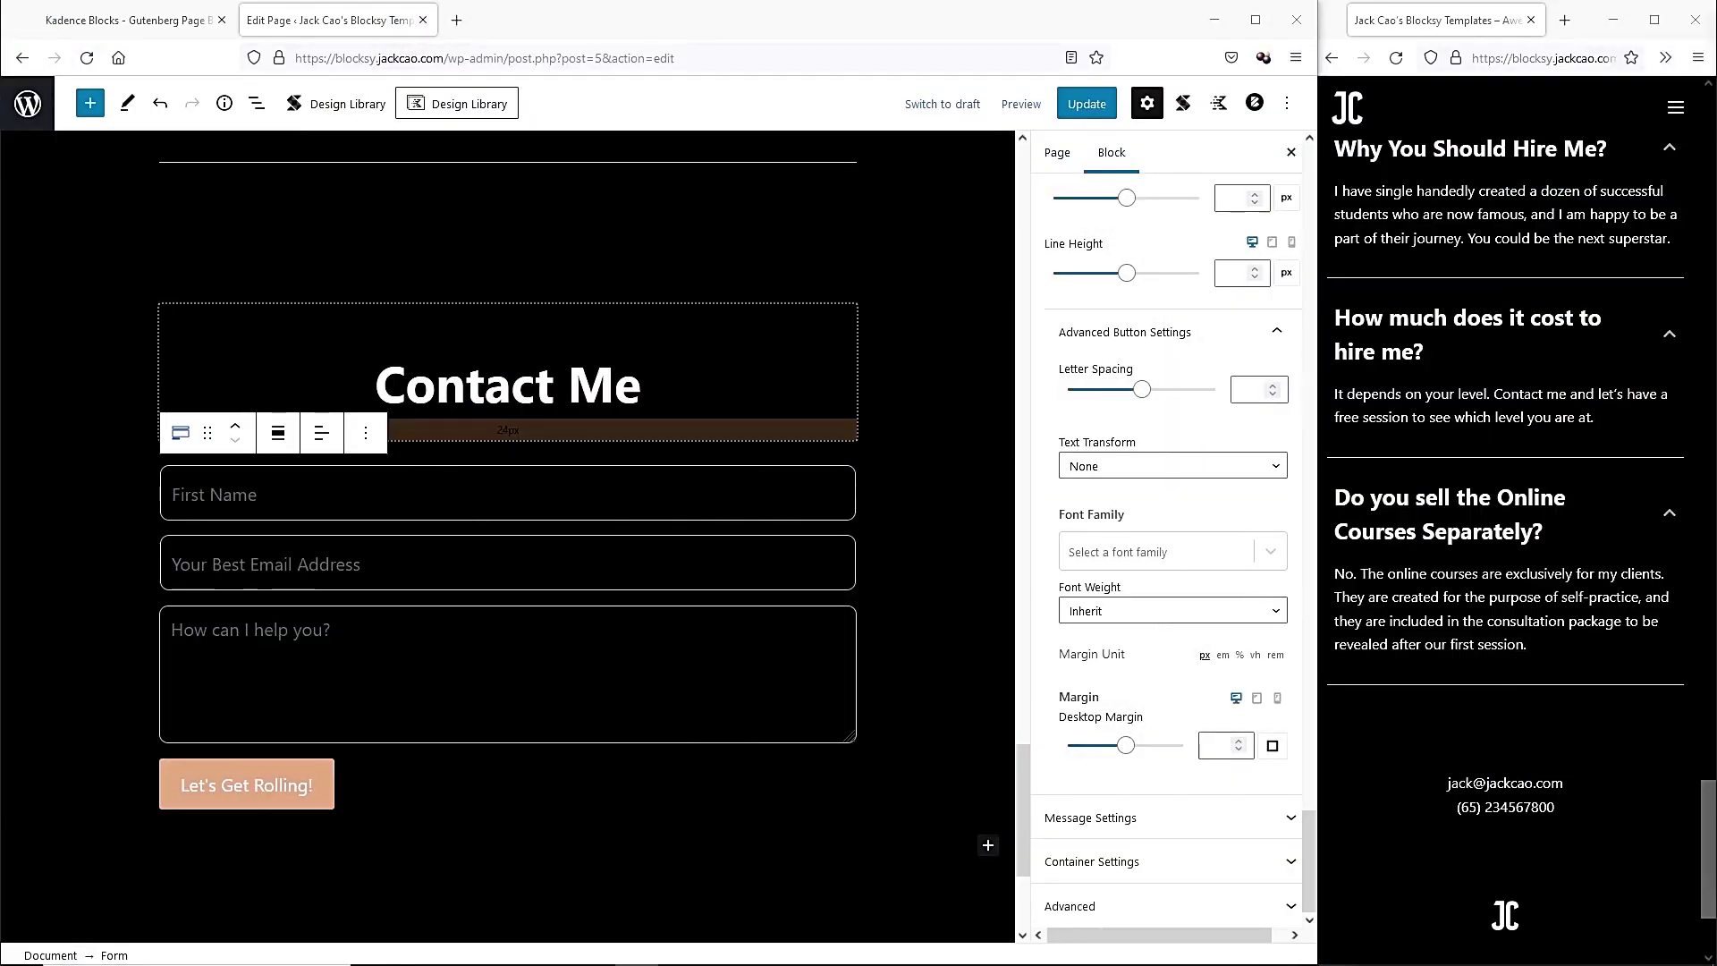
Give the Contact Me heading the HTML anchor 'contact' and update the page.
click(640, 386)
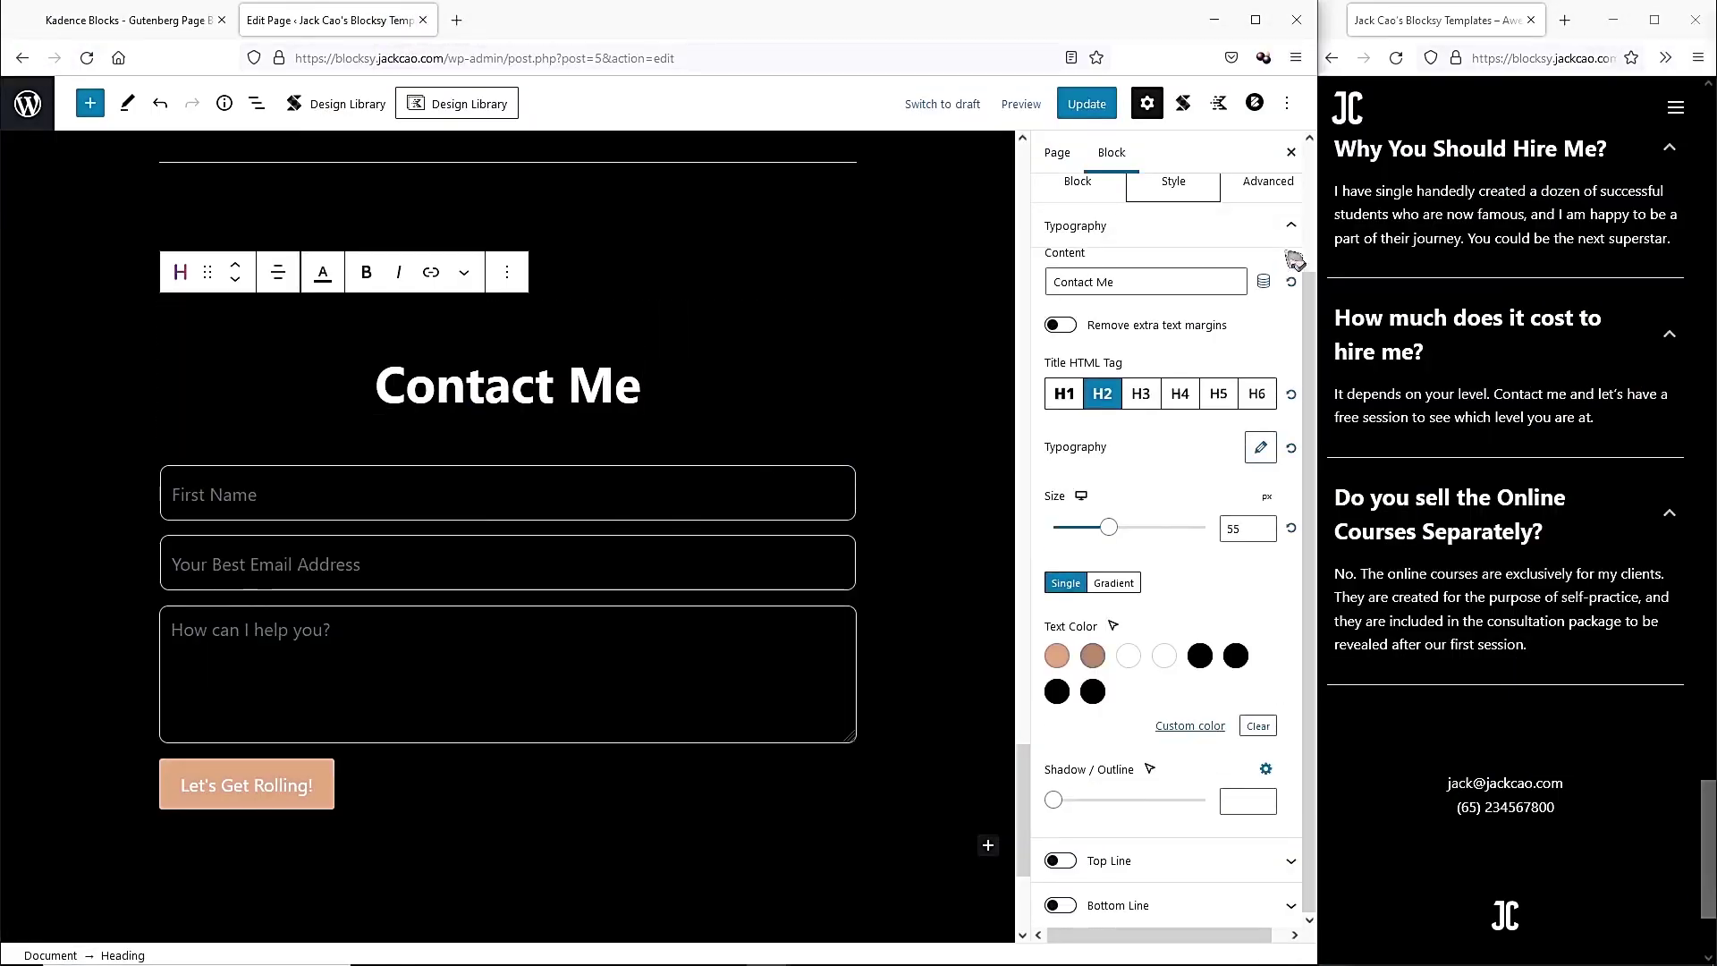
click(1270, 182)
click(1172, 708)
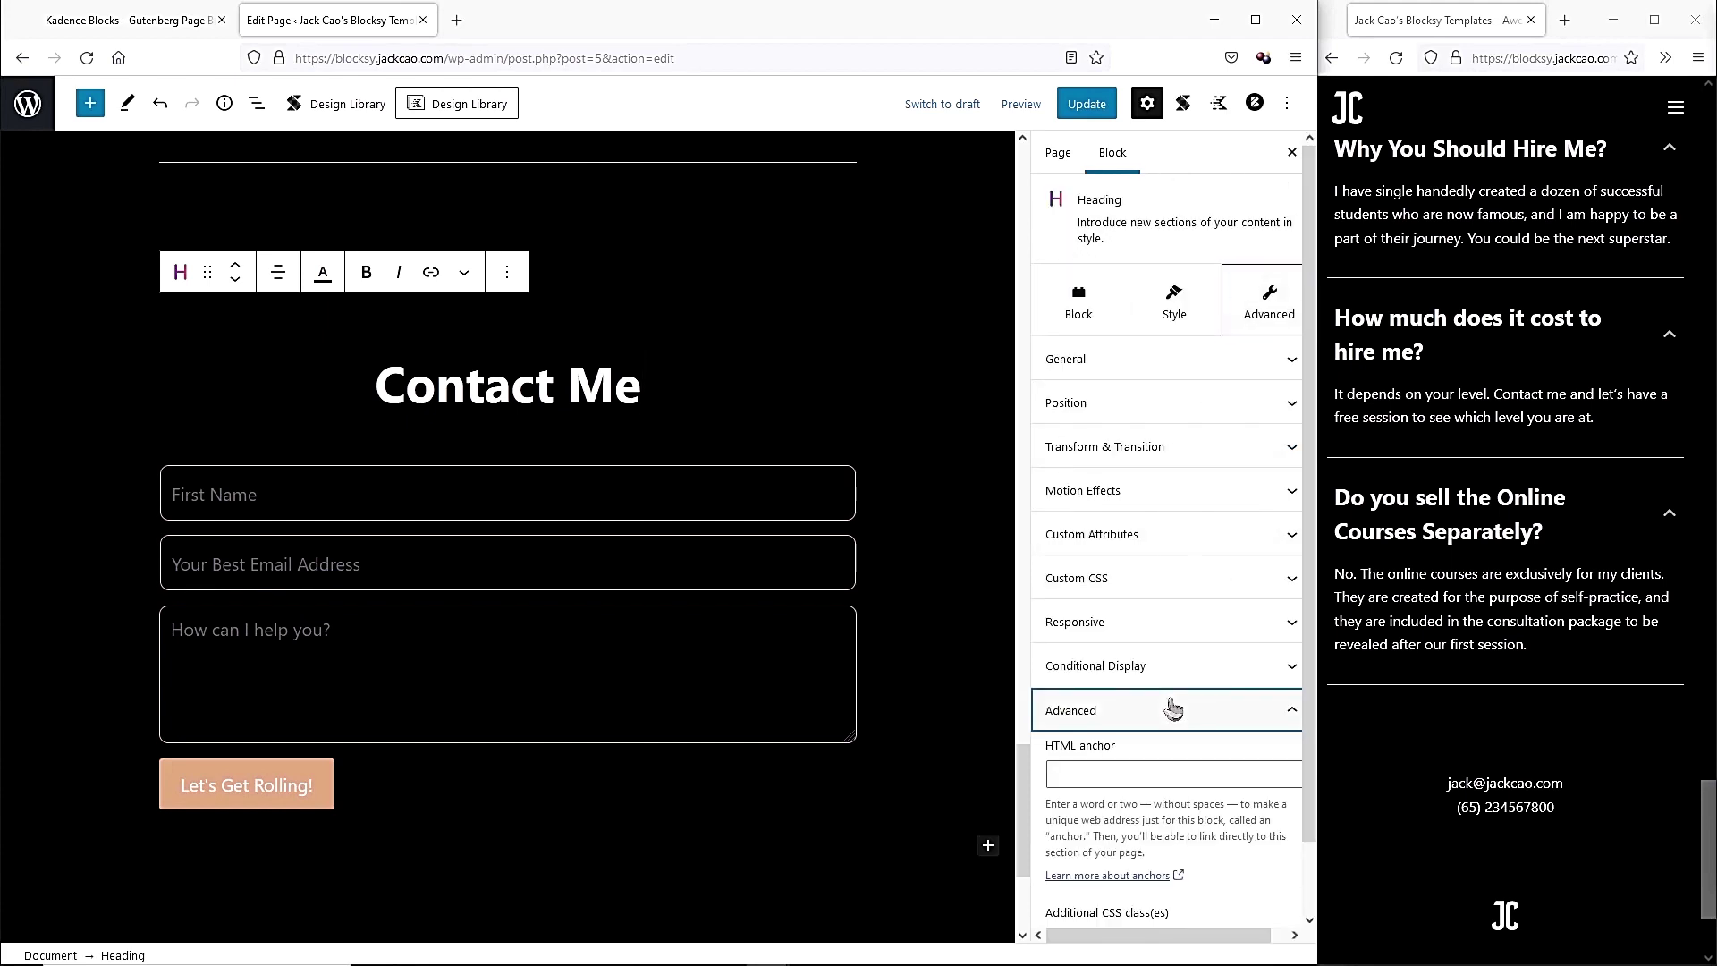
scroll(1160, 713, down, 2)
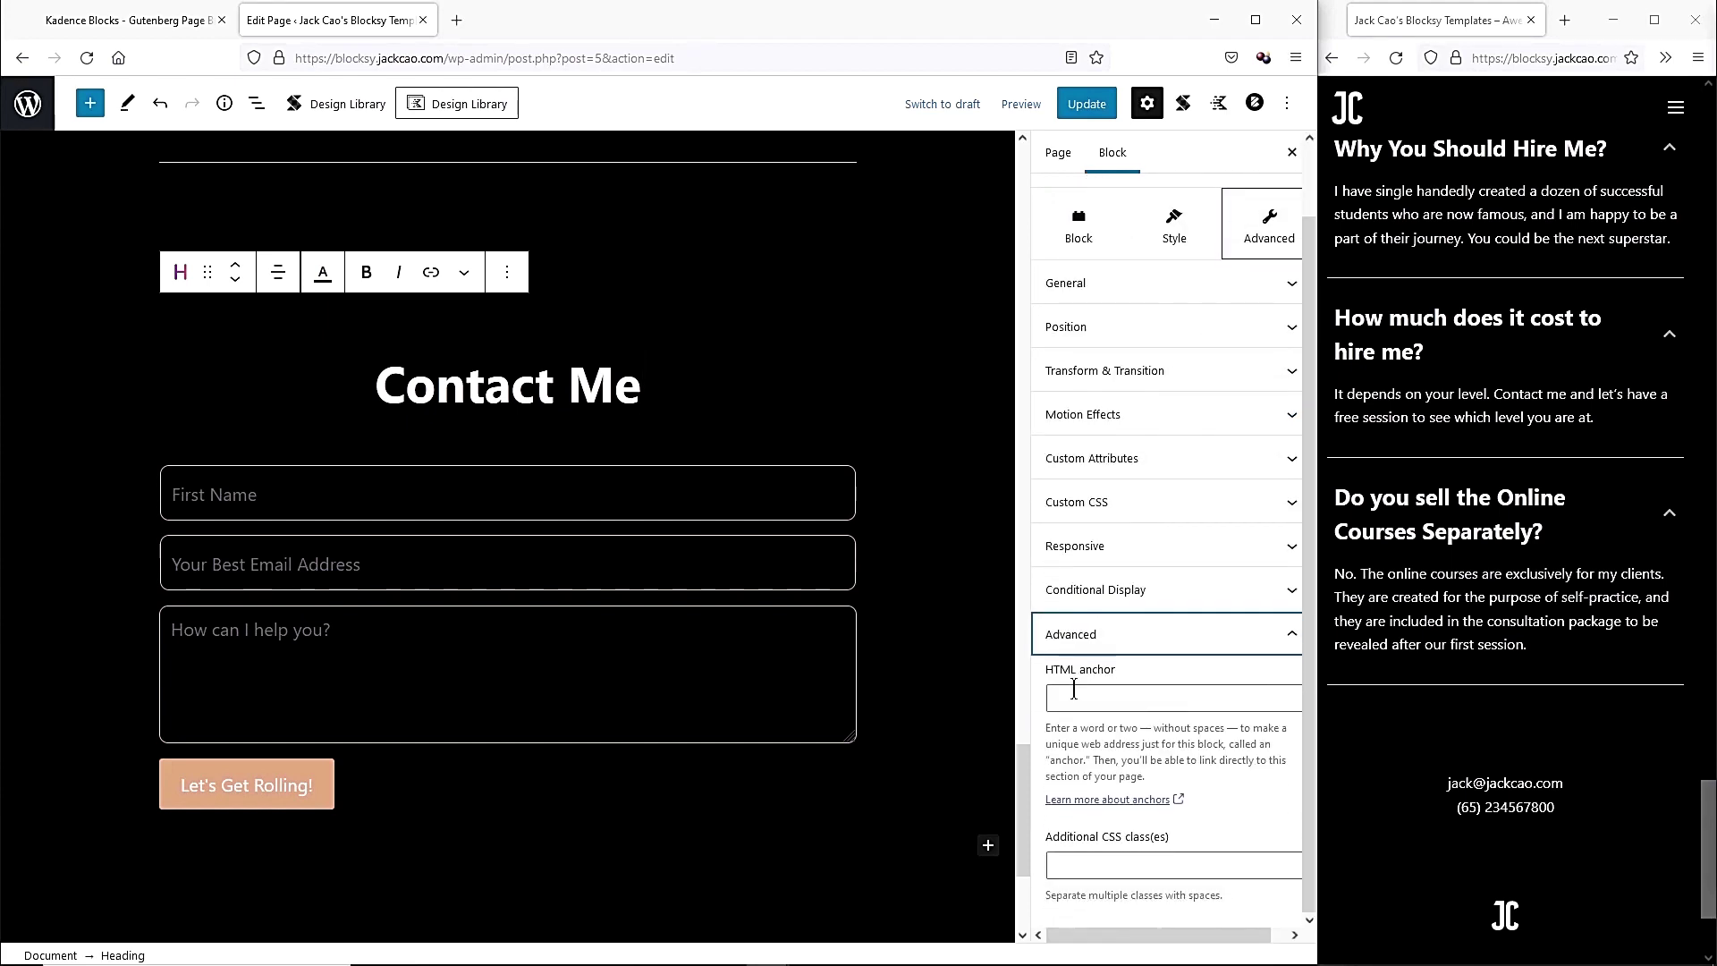
click(1133, 699)
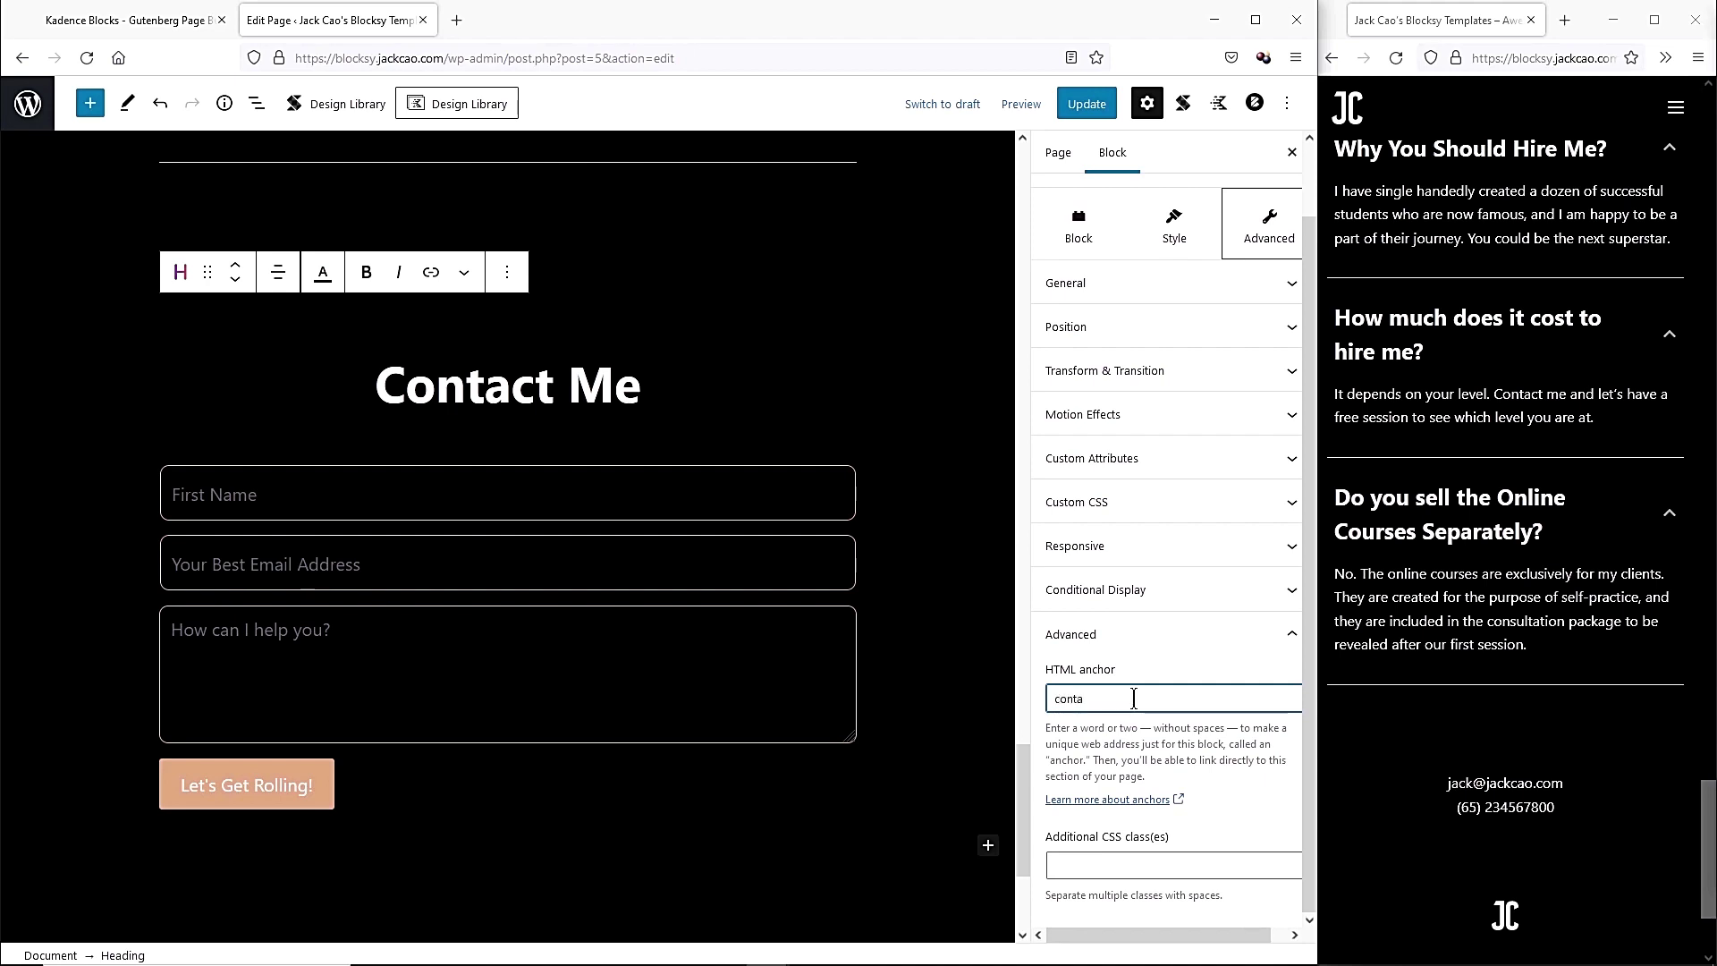
click(1086, 104)
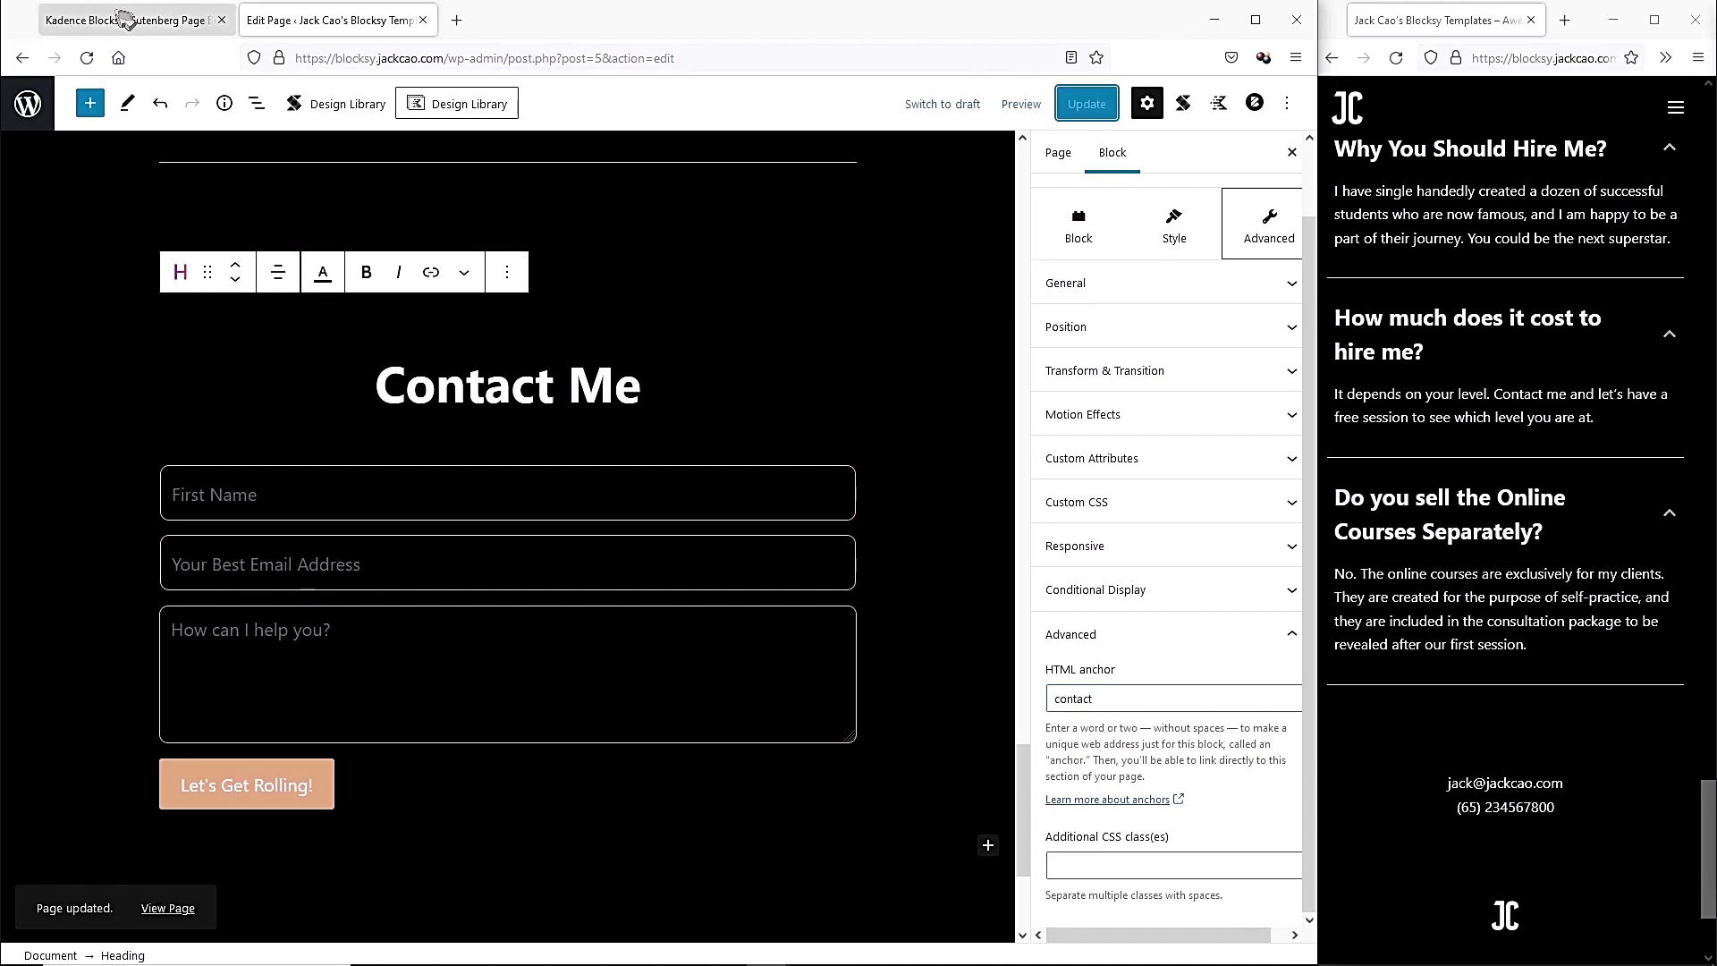
click(125, 20)
Open the Customizer in a new tab placed beside the editor.
mouse_move(89, 332)
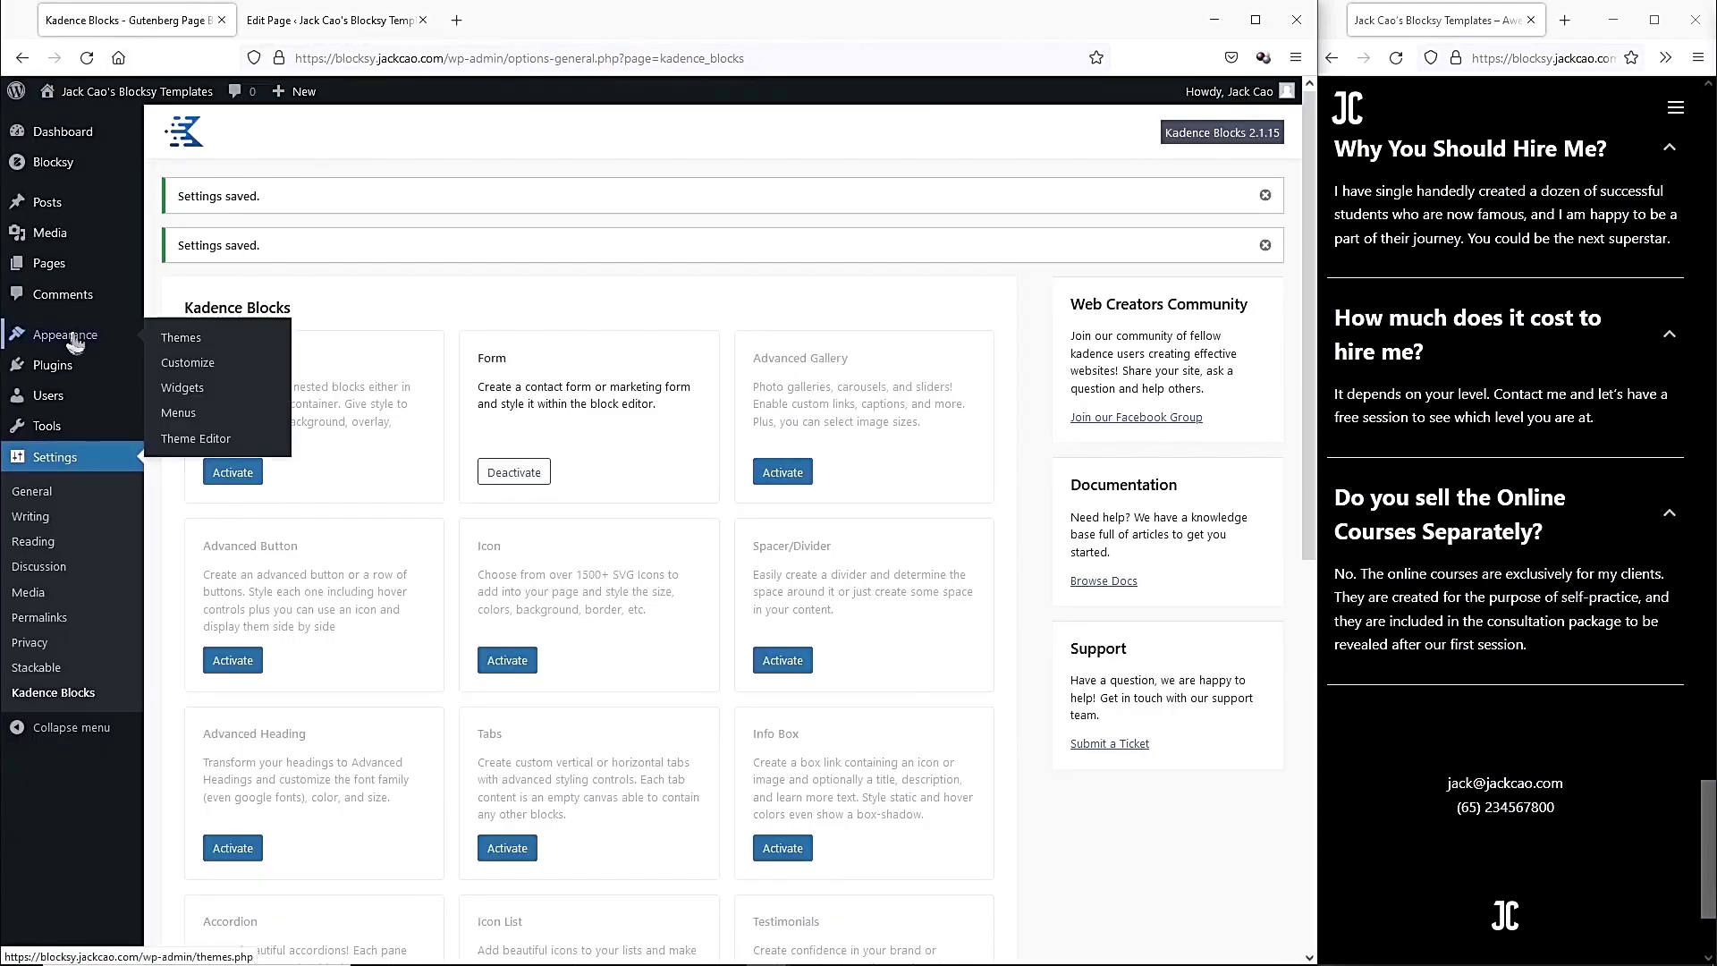
right_click(181, 361)
click(234, 380)
drag(406, 23, 617, 11)
Set the header button's link to #contact, publish, and view the live site full screen.
click(103, 436)
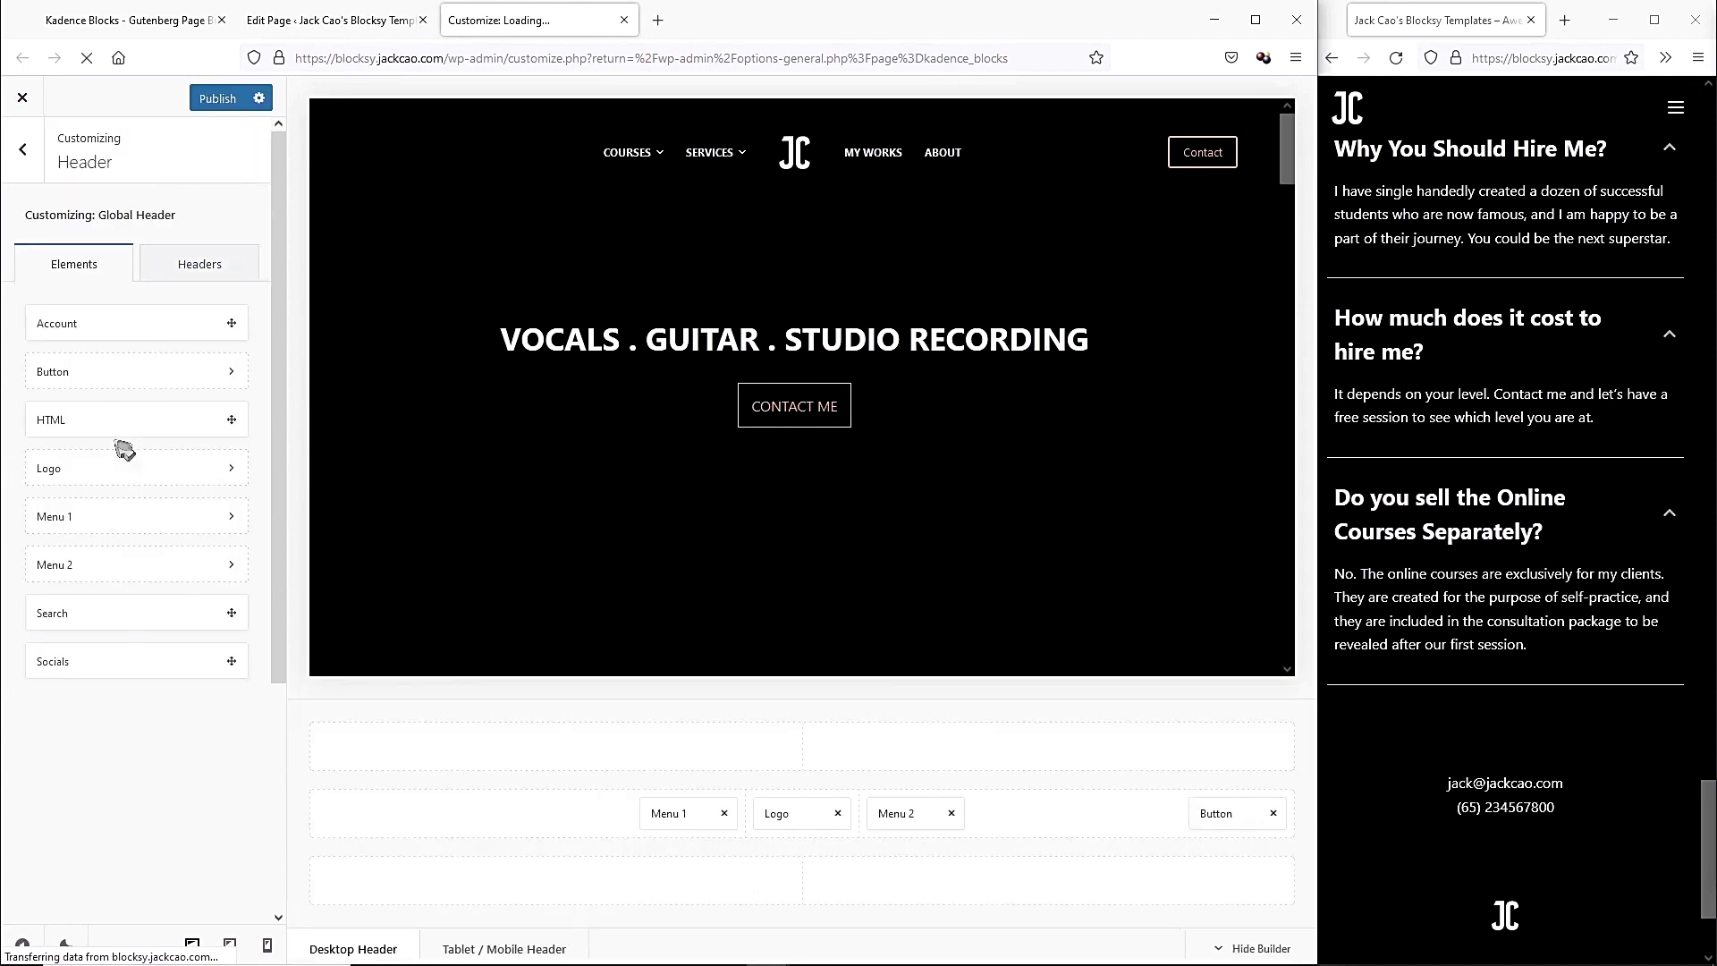
click(1205, 810)
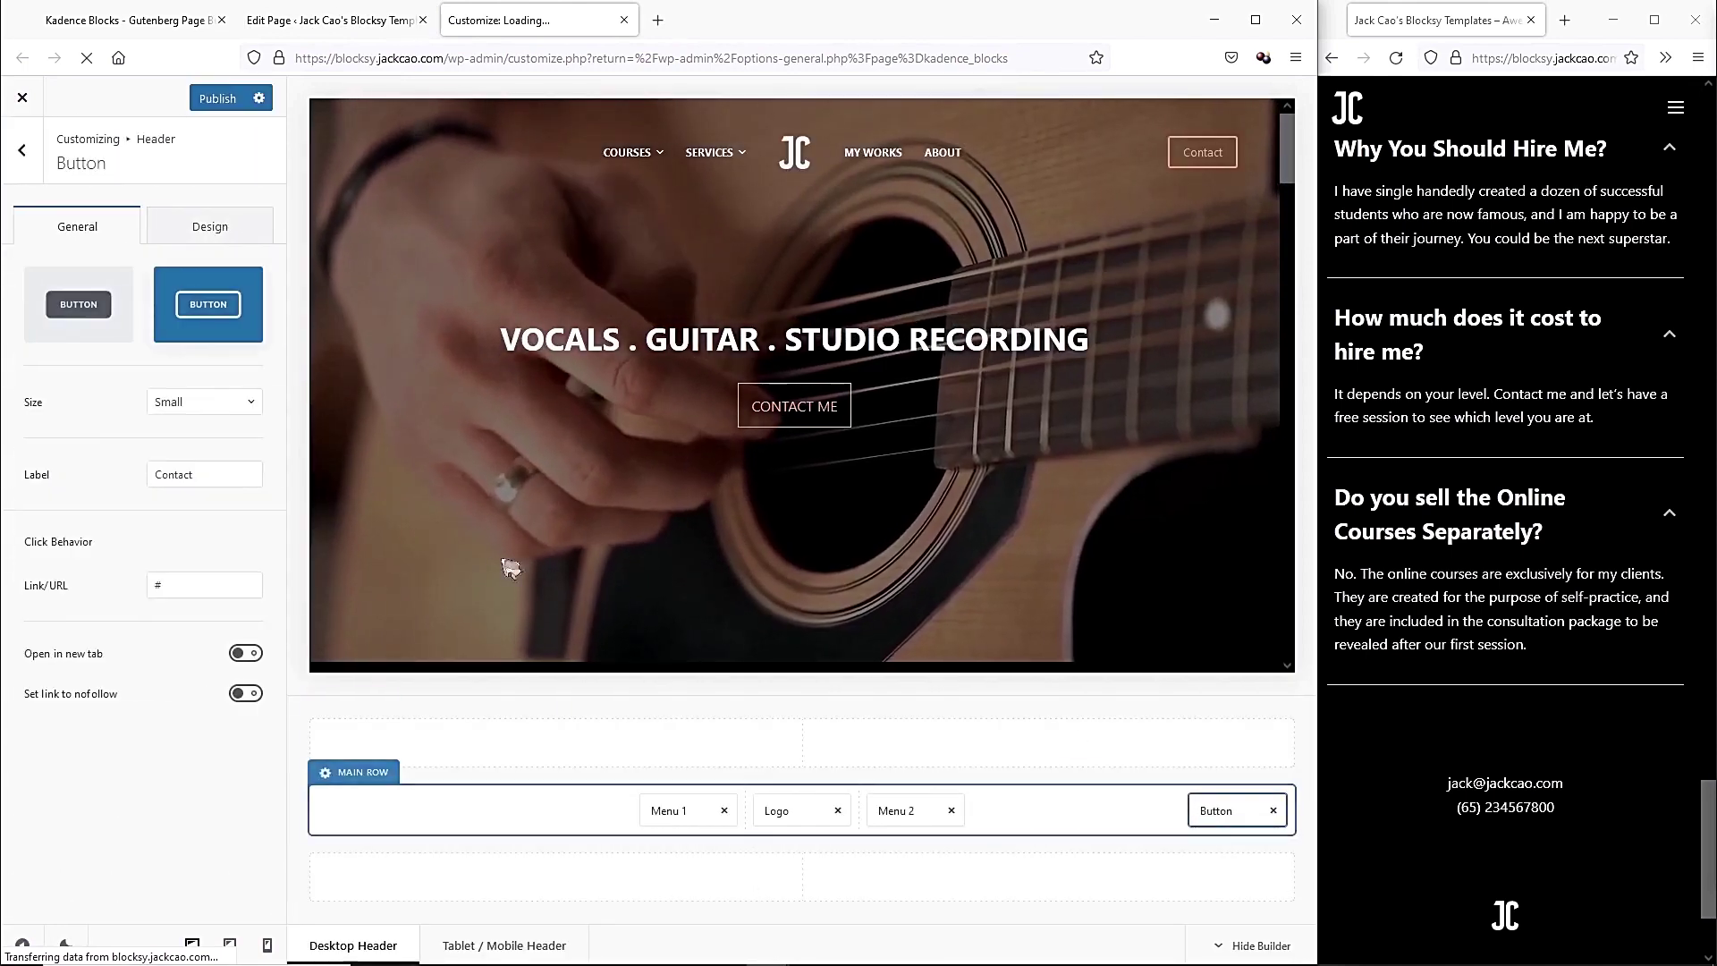
click(177, 587)
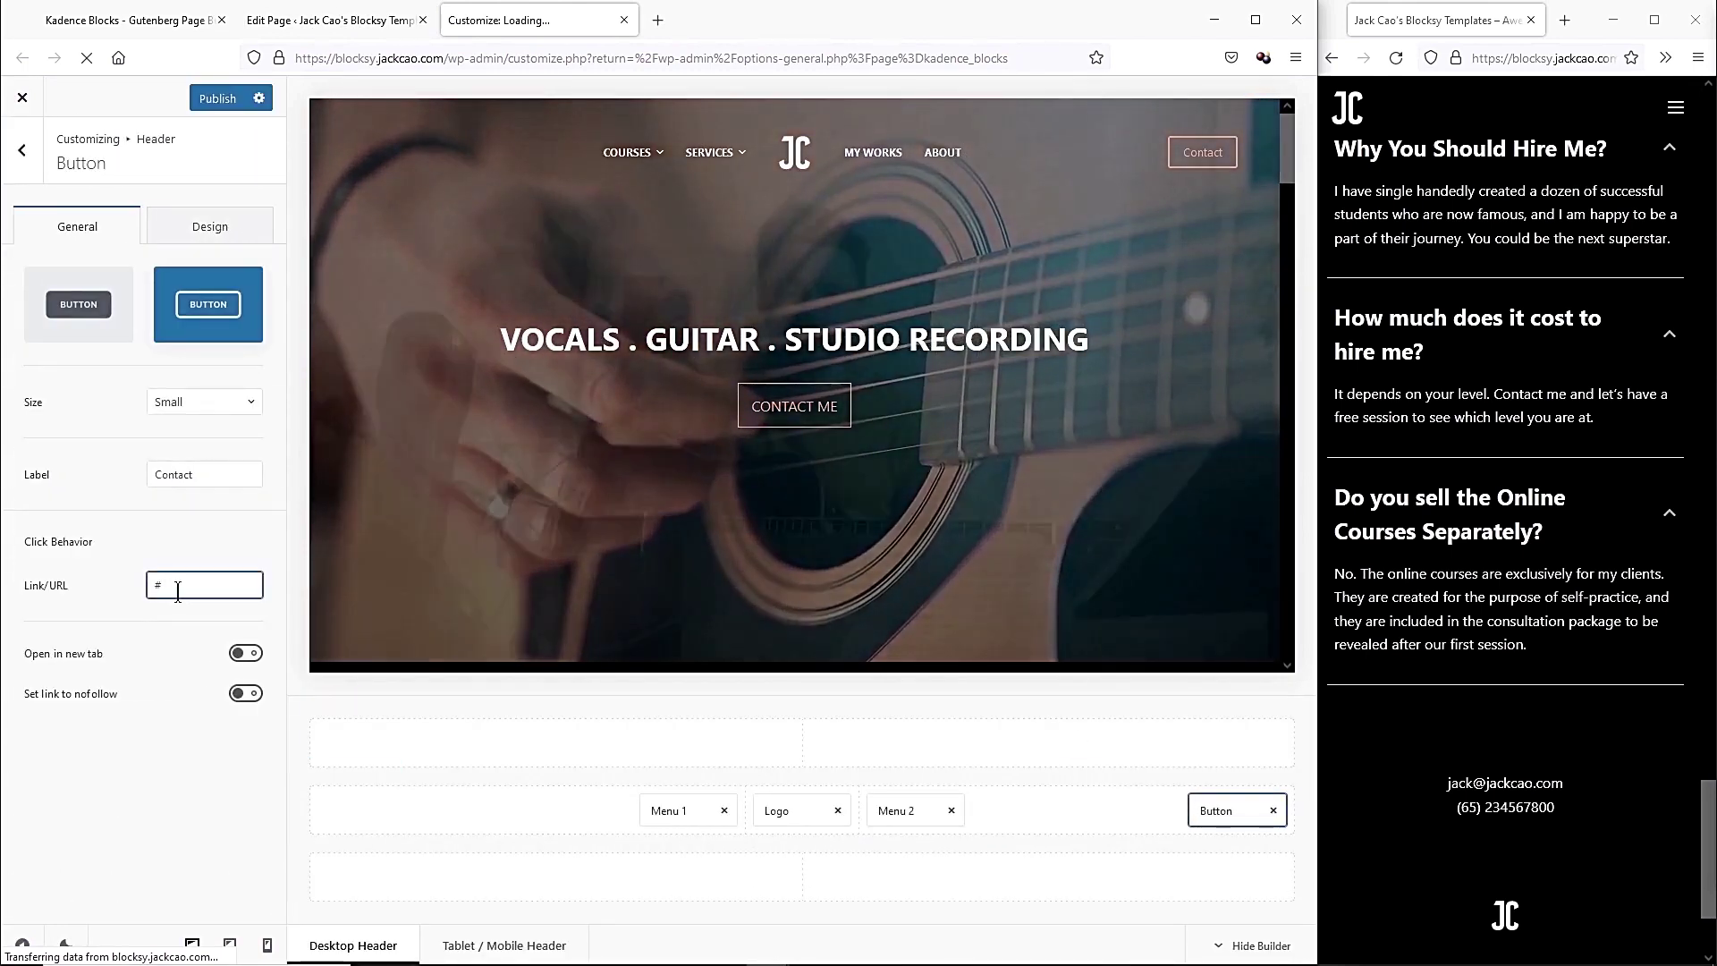
text(contact)
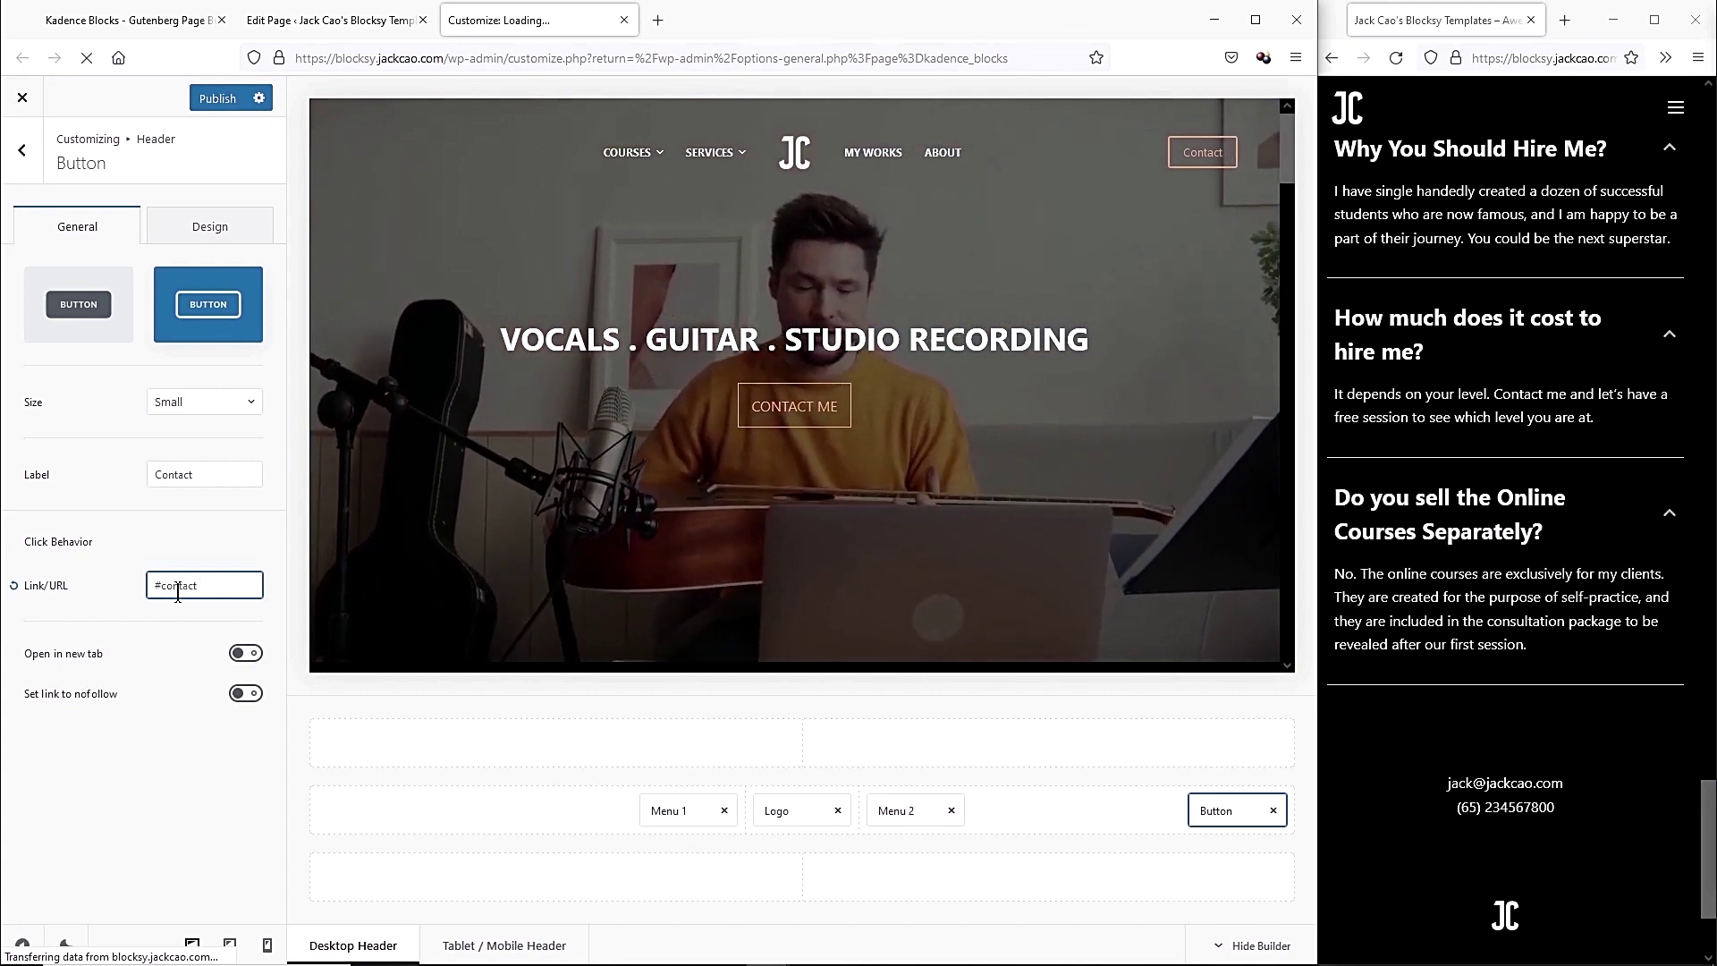
click(226, 102)
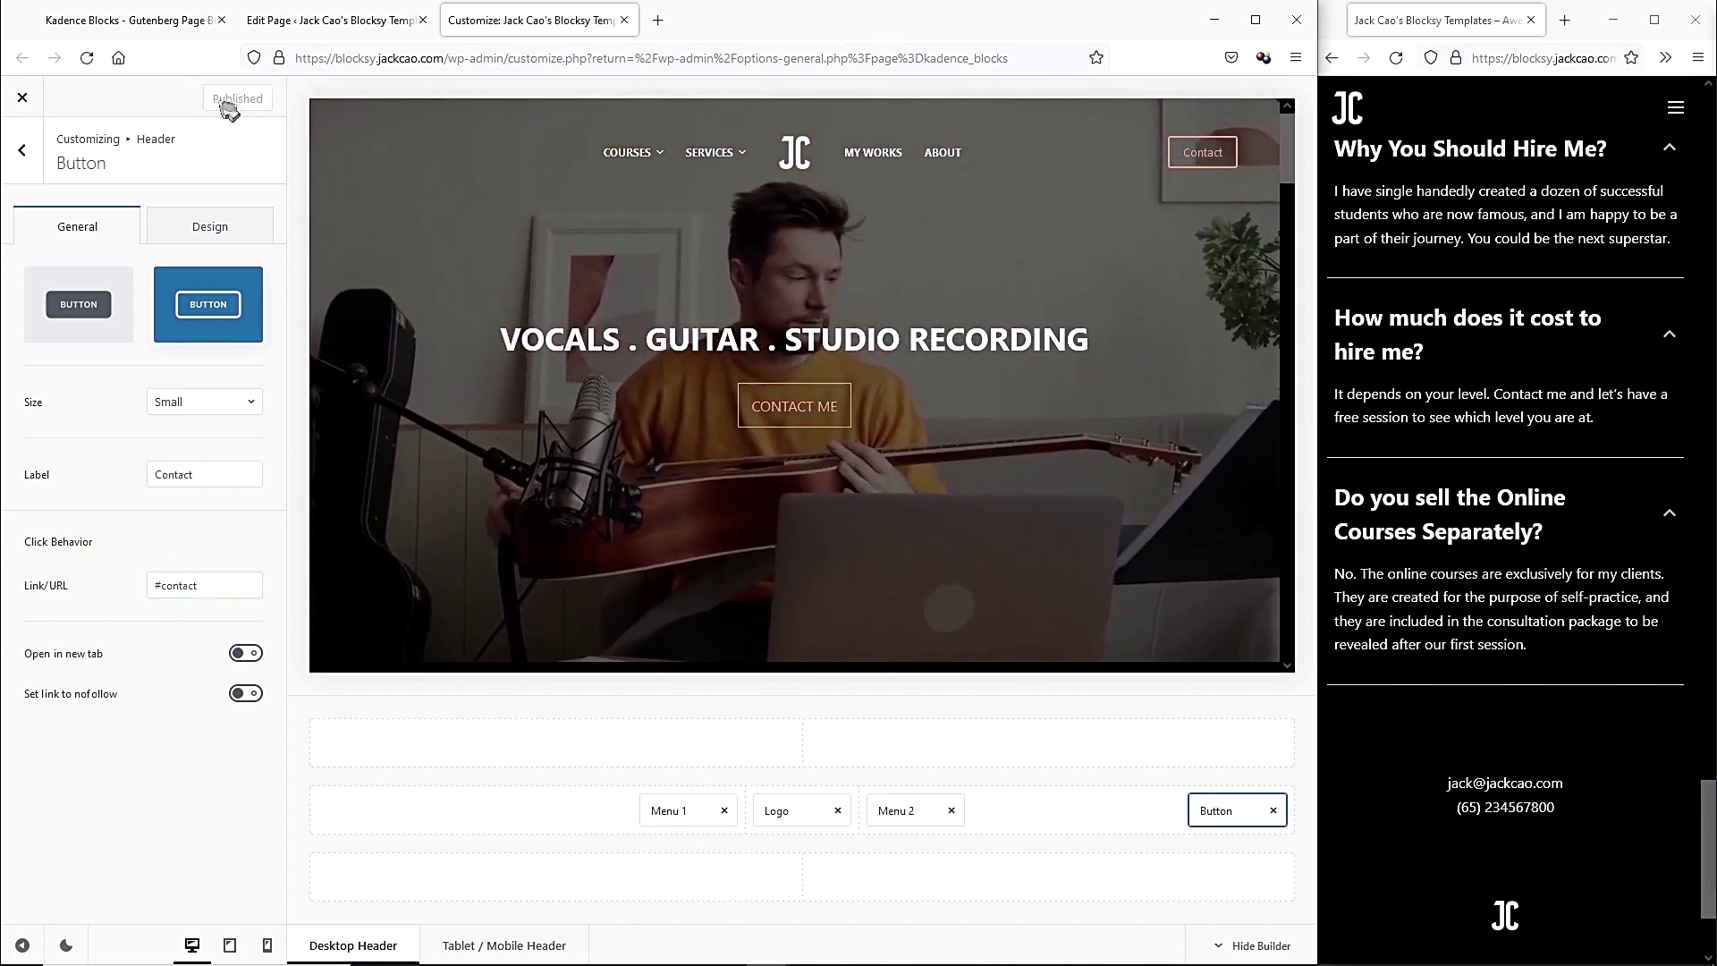
click(1395, 57)
click(1655, 20)
Reload the live site and confirm the header Contact button jumps to the Contact Me form.
scroll(1518, 536, up, 5)
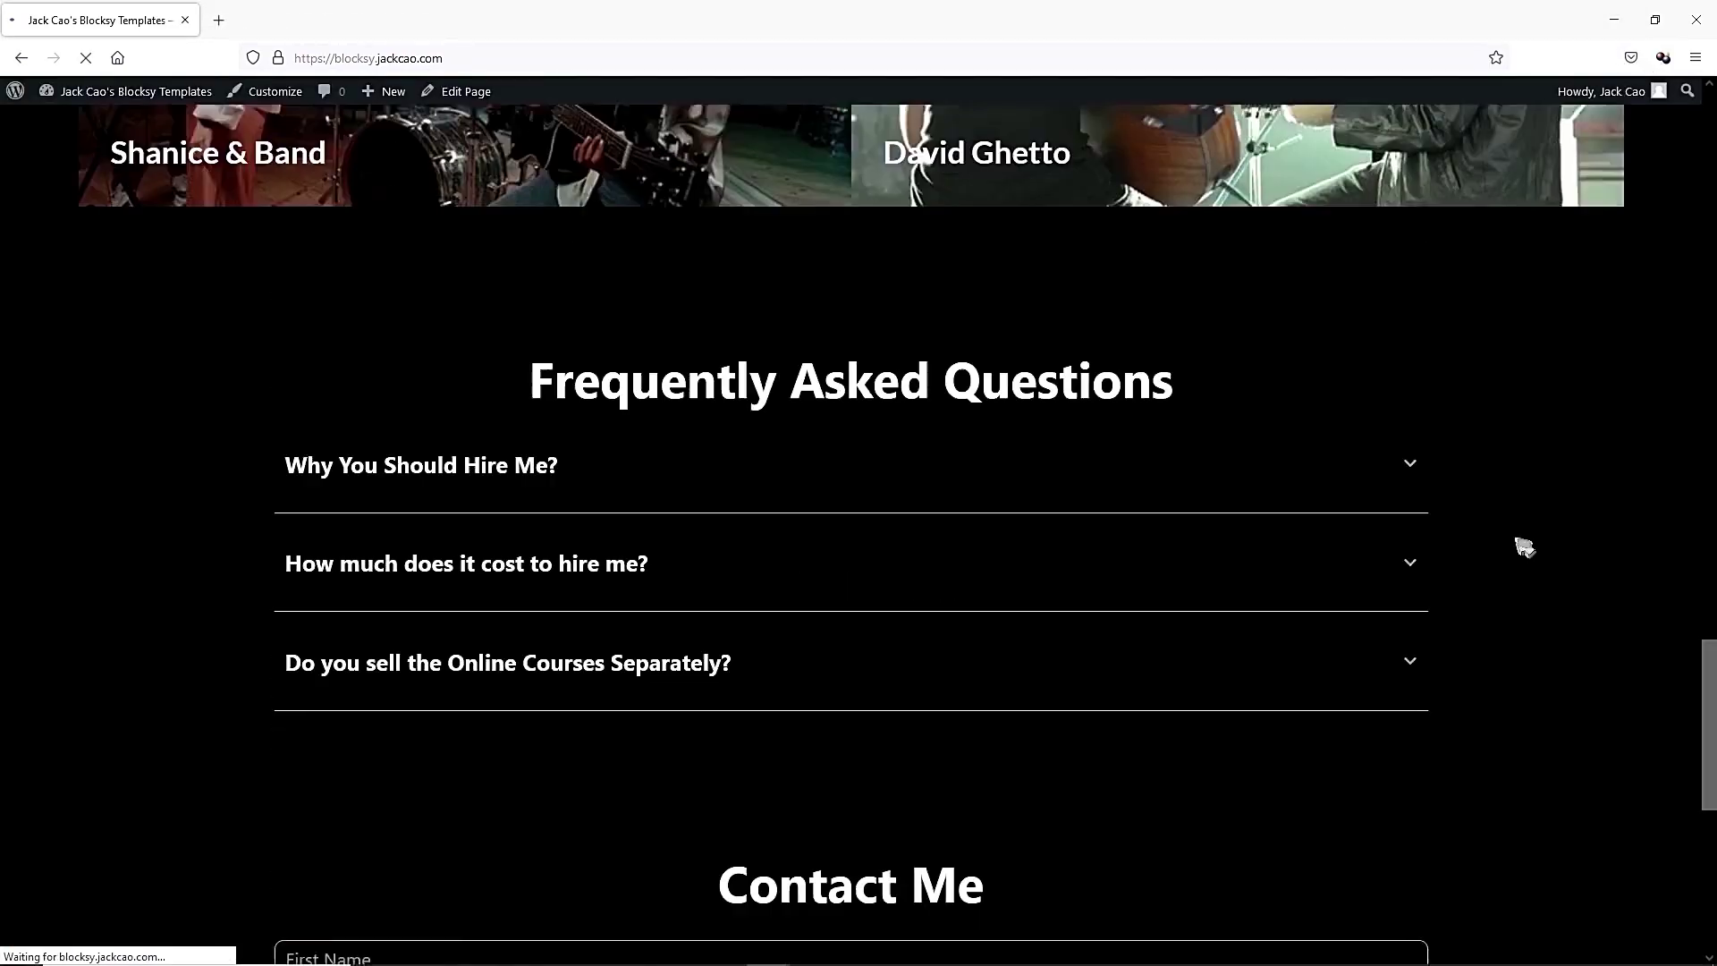
drag(1708, 683, 1709, 622)
drag(1709, 622, 1709, 152)
click(87, 59)
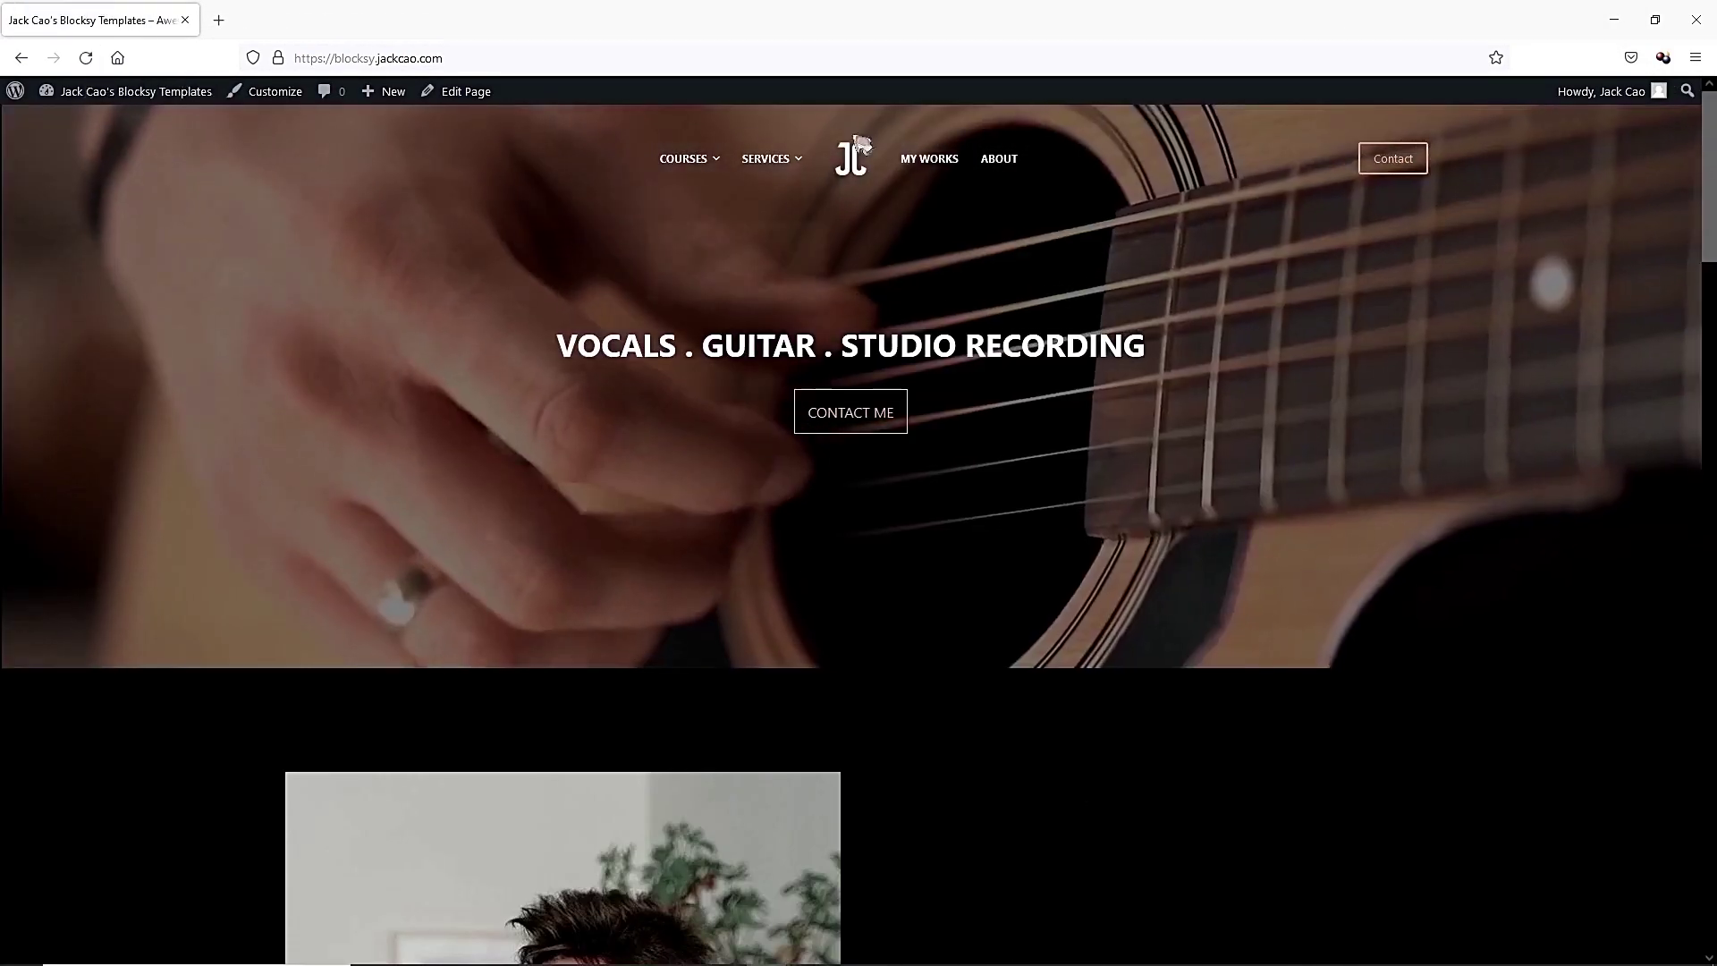
click(1394, 170)
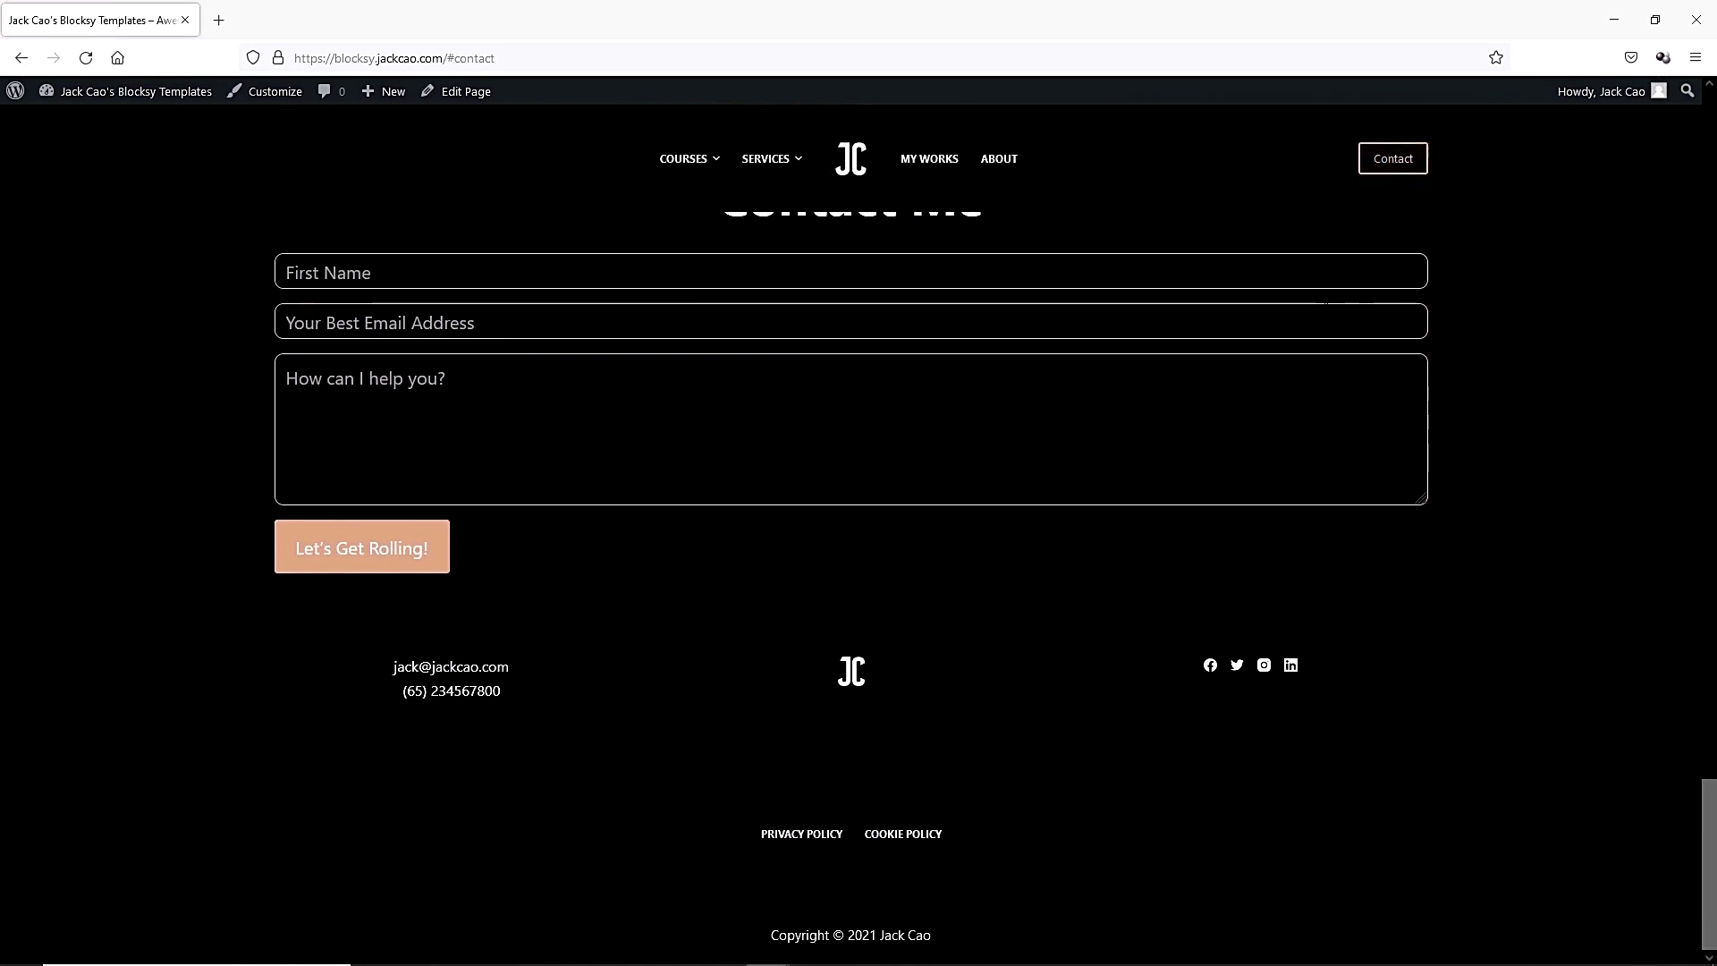
scroll(634, 294, up, 2)
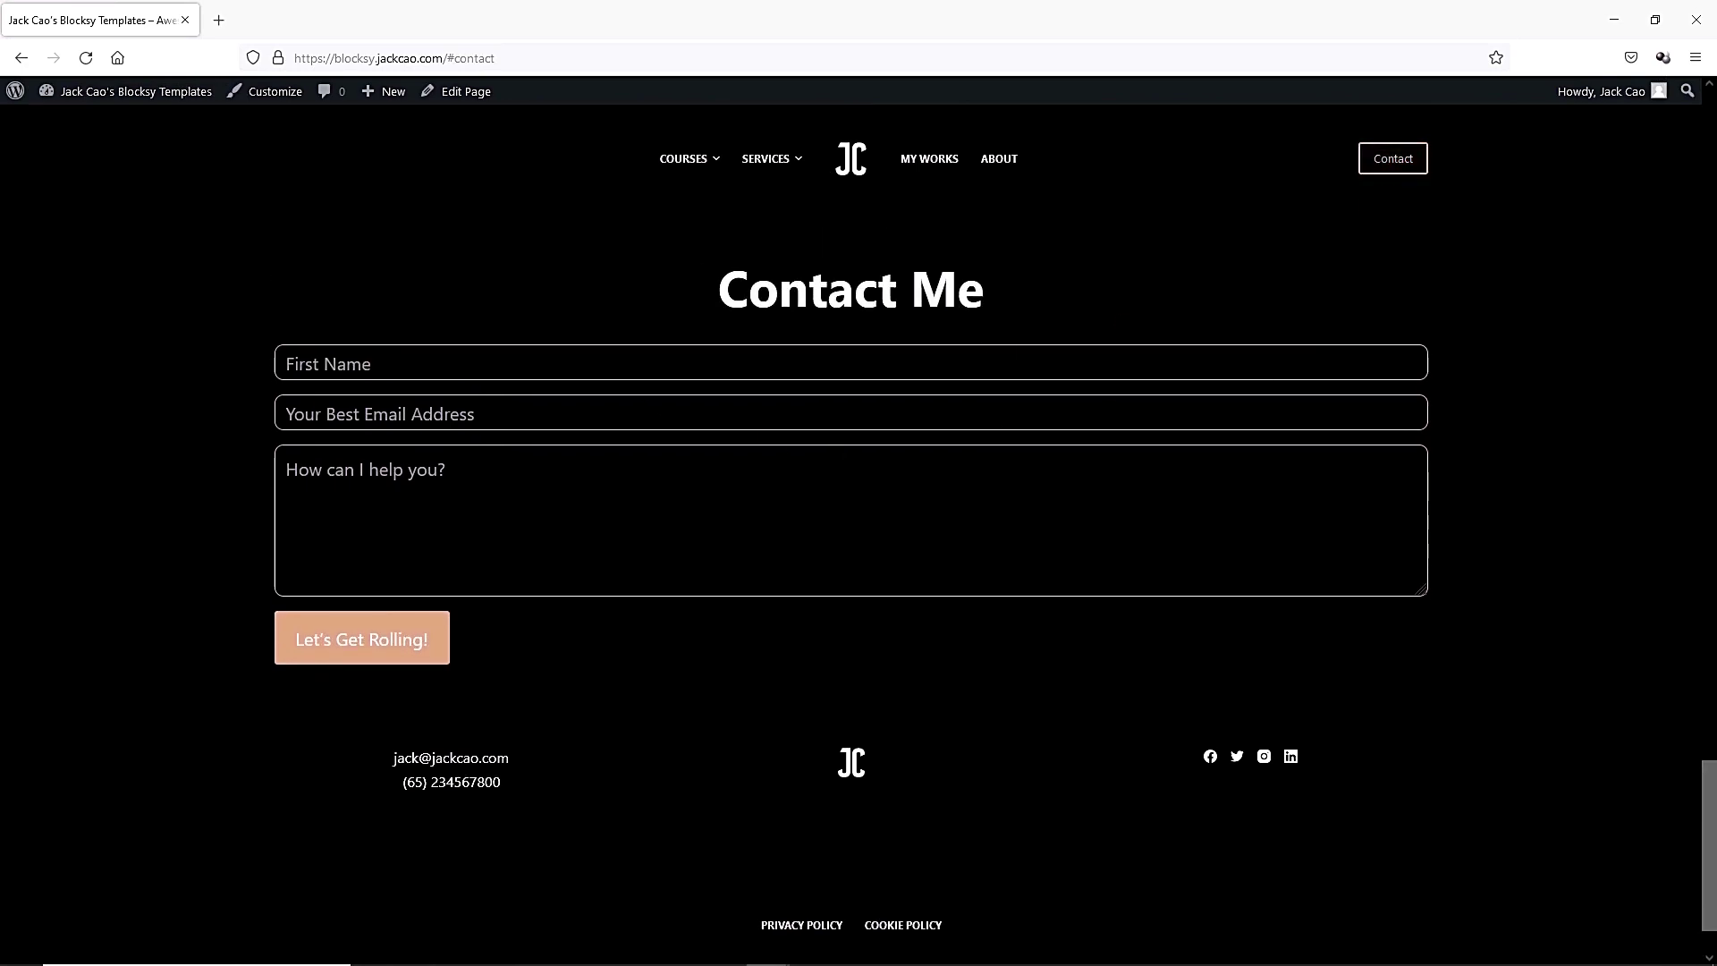
Shrink the live site window and return to the page editor.
click(1655, 20)
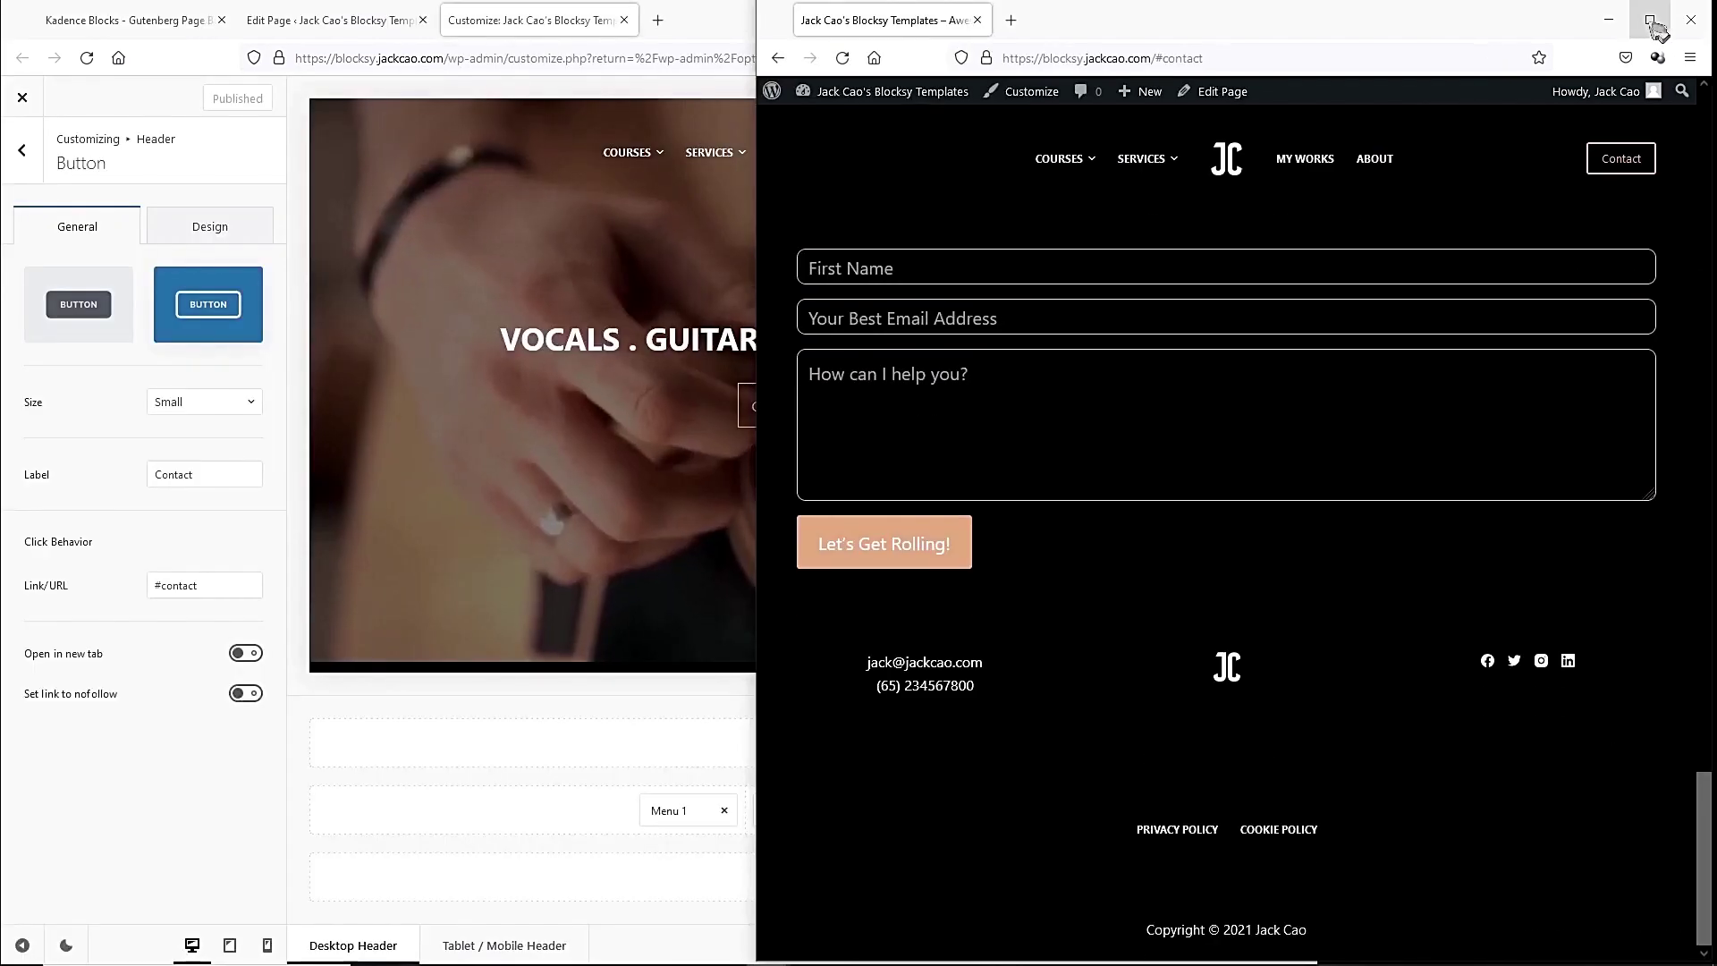
drag(756, 483, 1318, 483)
click(331, 19)
Enter HTML anchors for the Frequently Asked Questions and Latest Studio Project headings.
scroll(507, 537, up, 1)
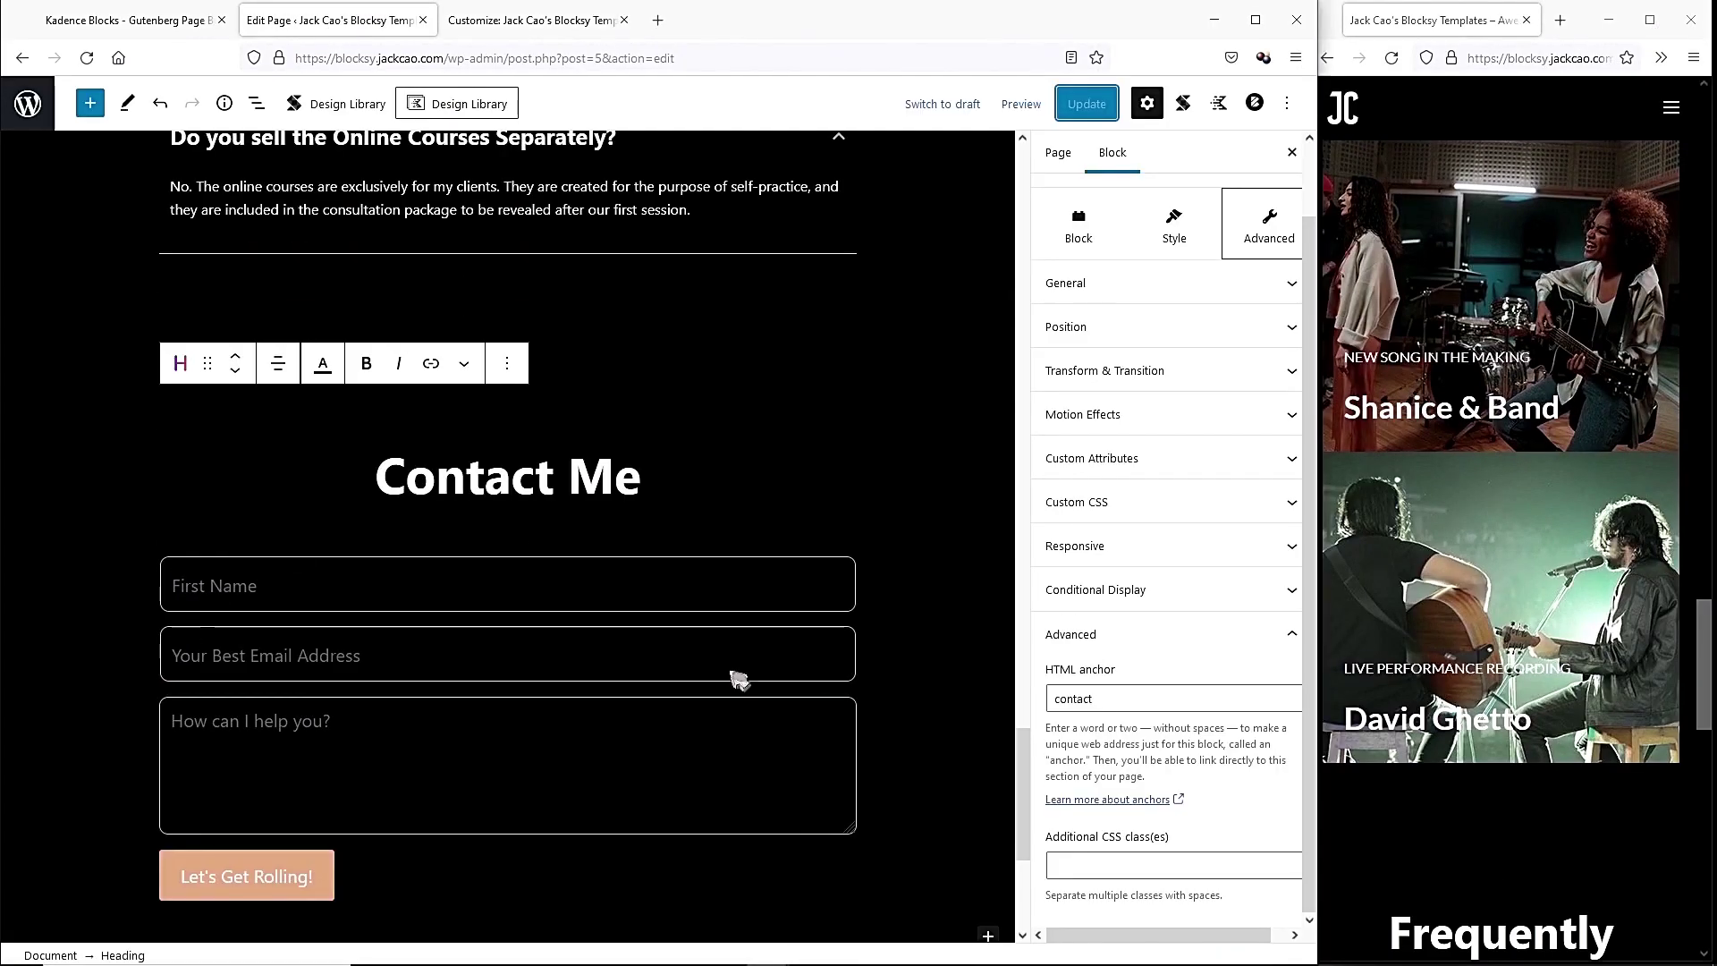
scroll(623, 462, up, 8)
click(623, 463)
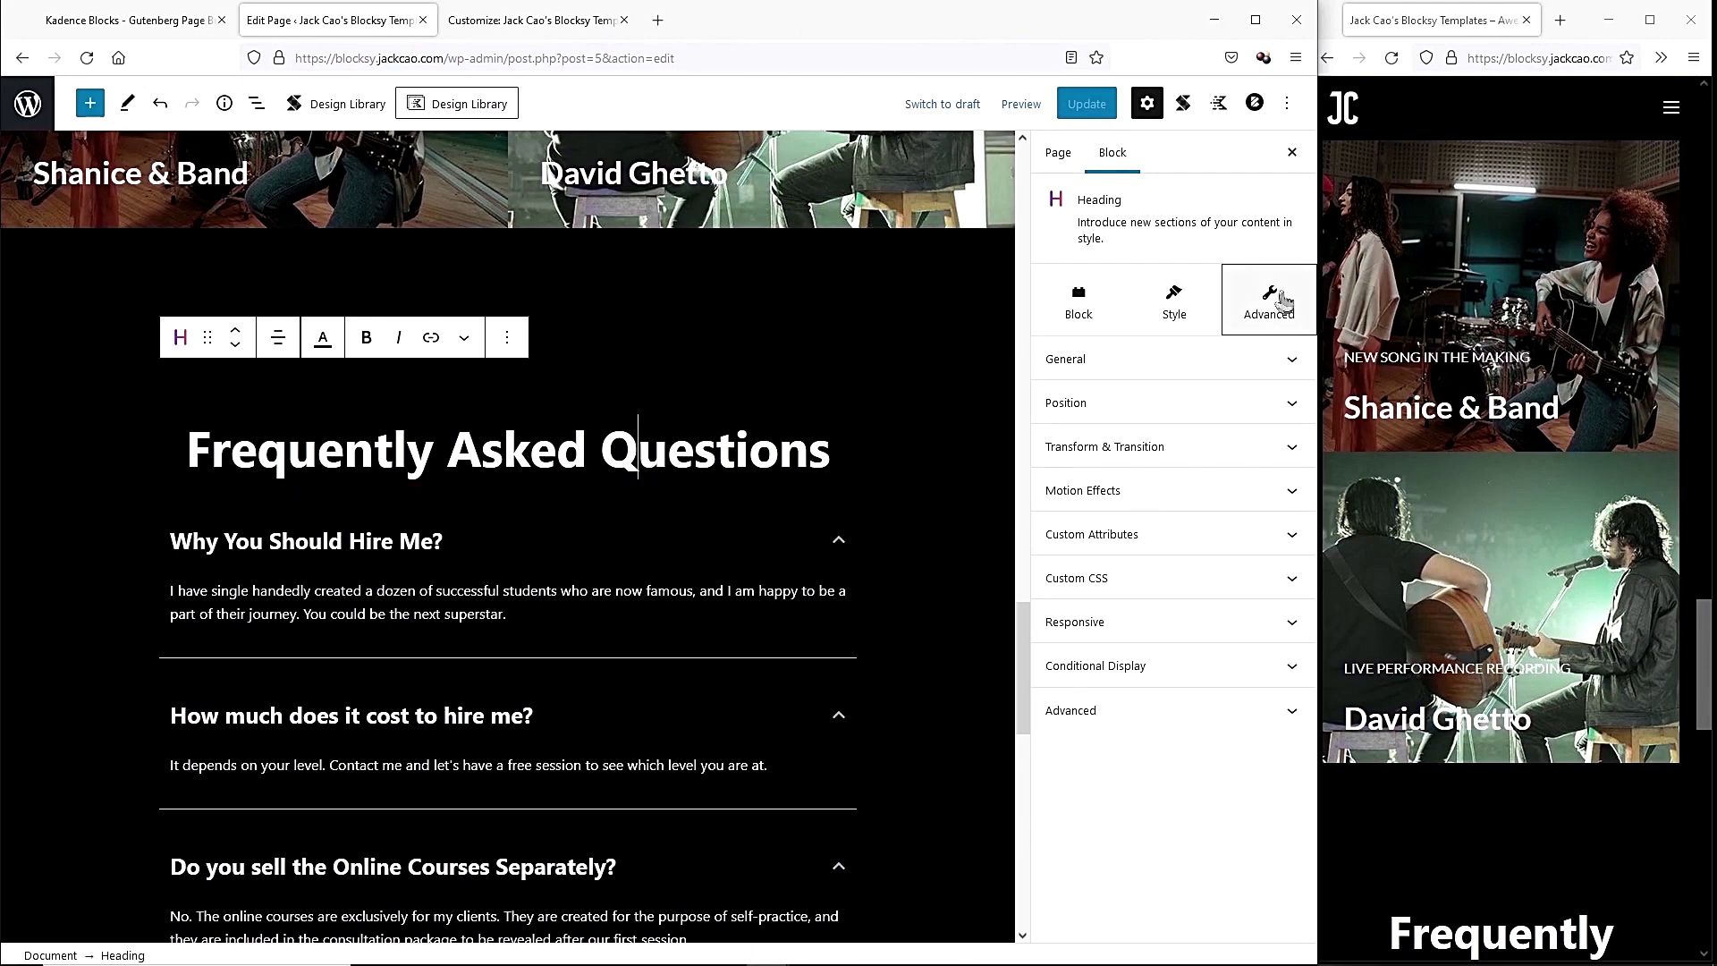
click(1106, 713)
click(1141, 772)
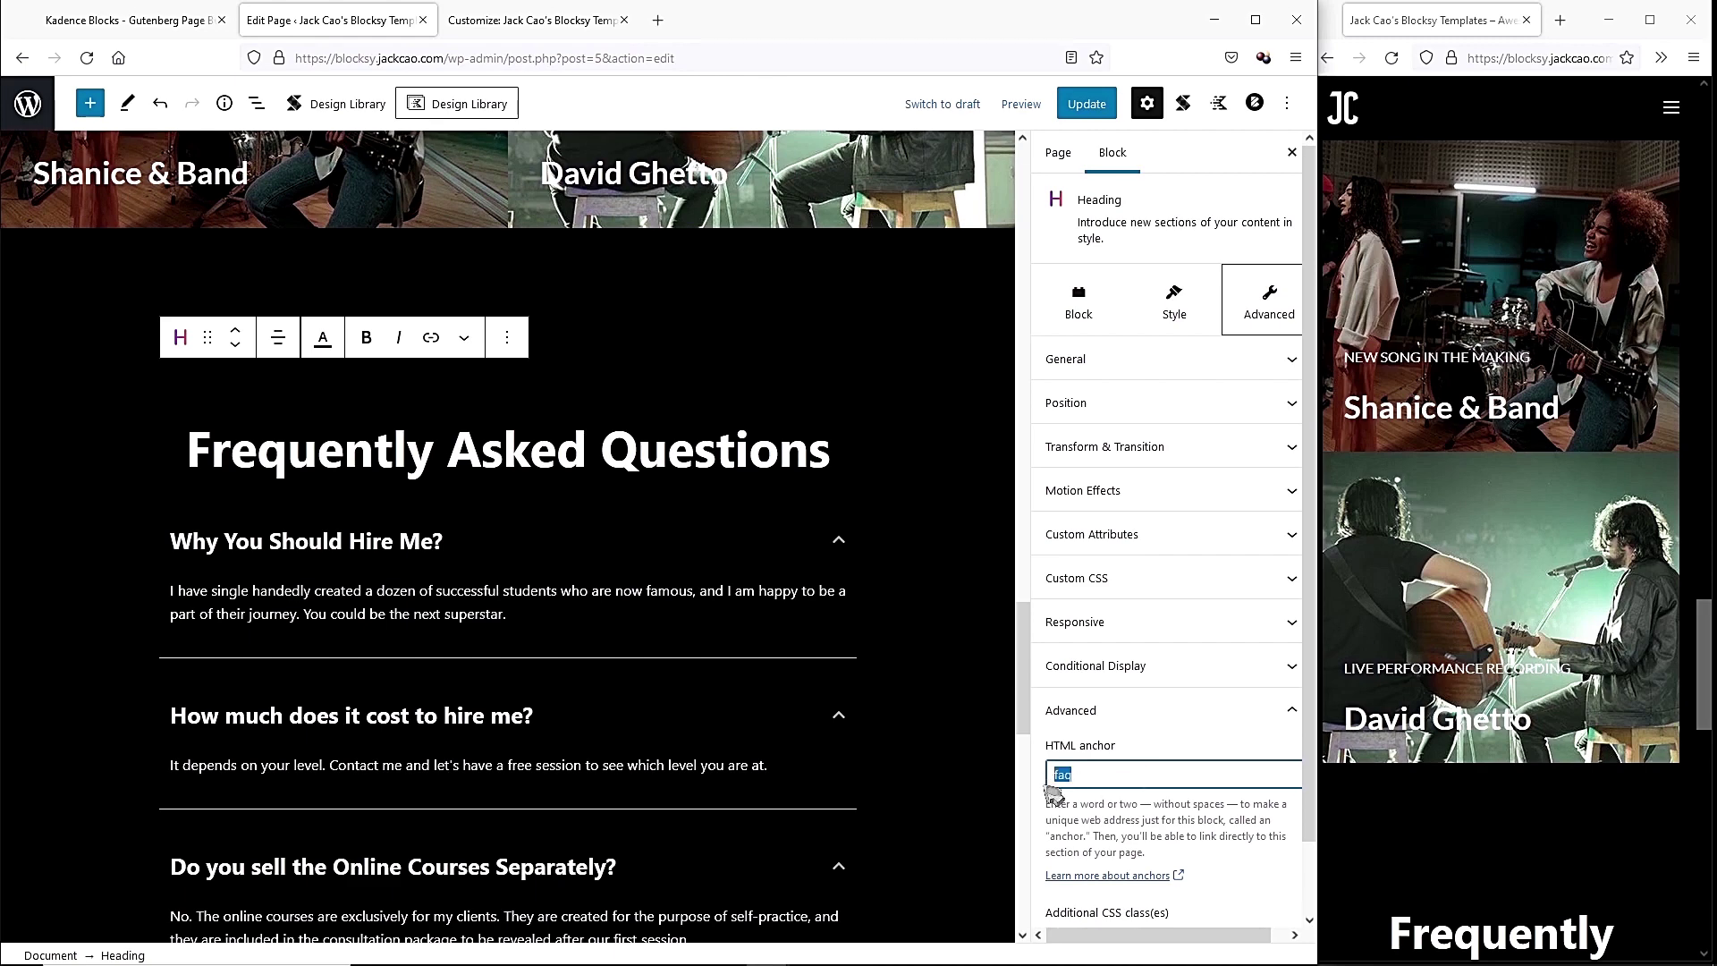
scroll(785, 751, up, 8)
click(654, 592)
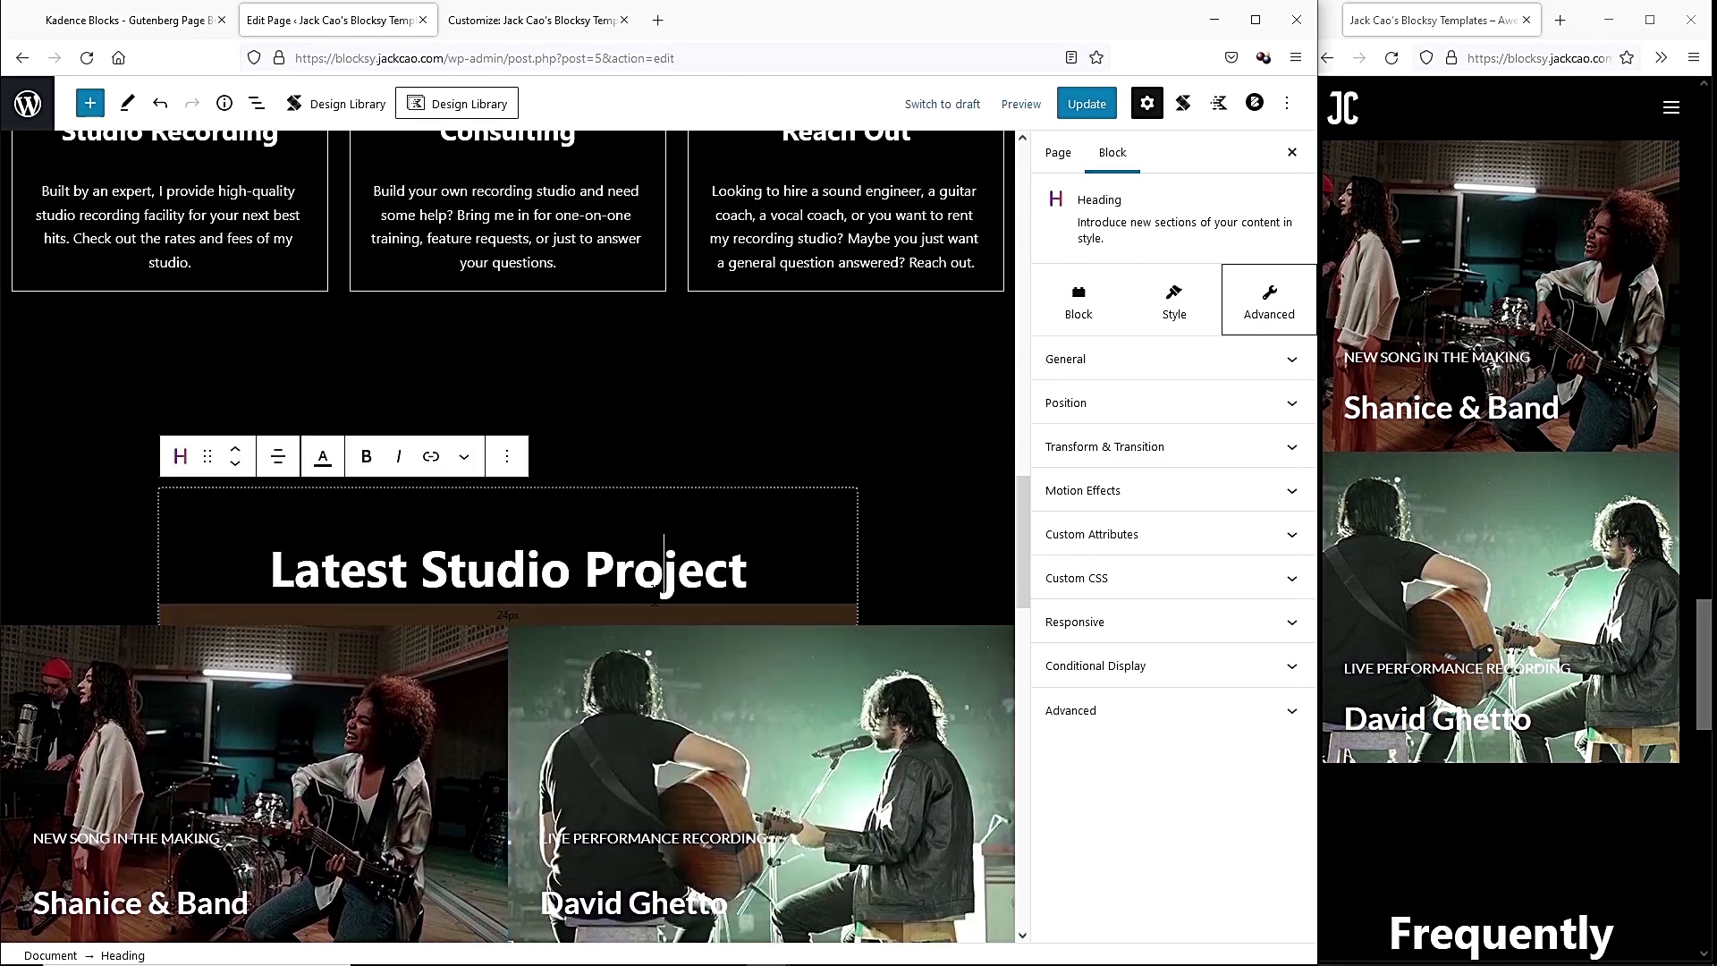
click(1132, 772)
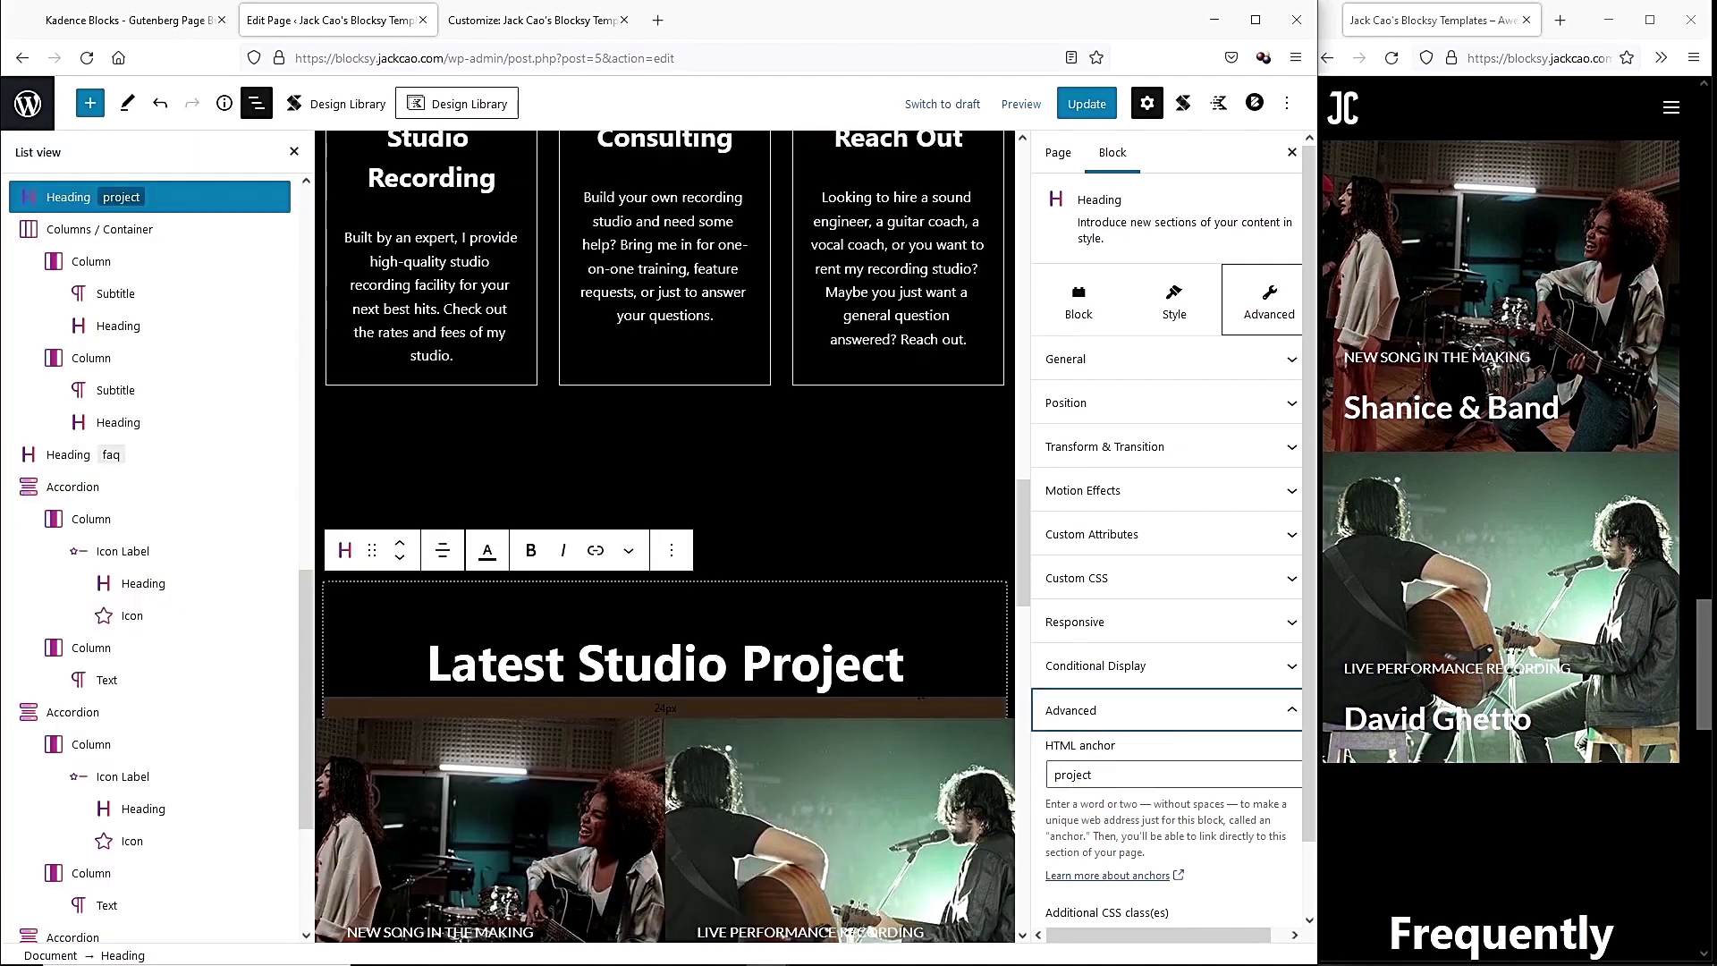
Give the My Services heading the HTML anchor 'services'.
scroll(781, 601, up, 9)
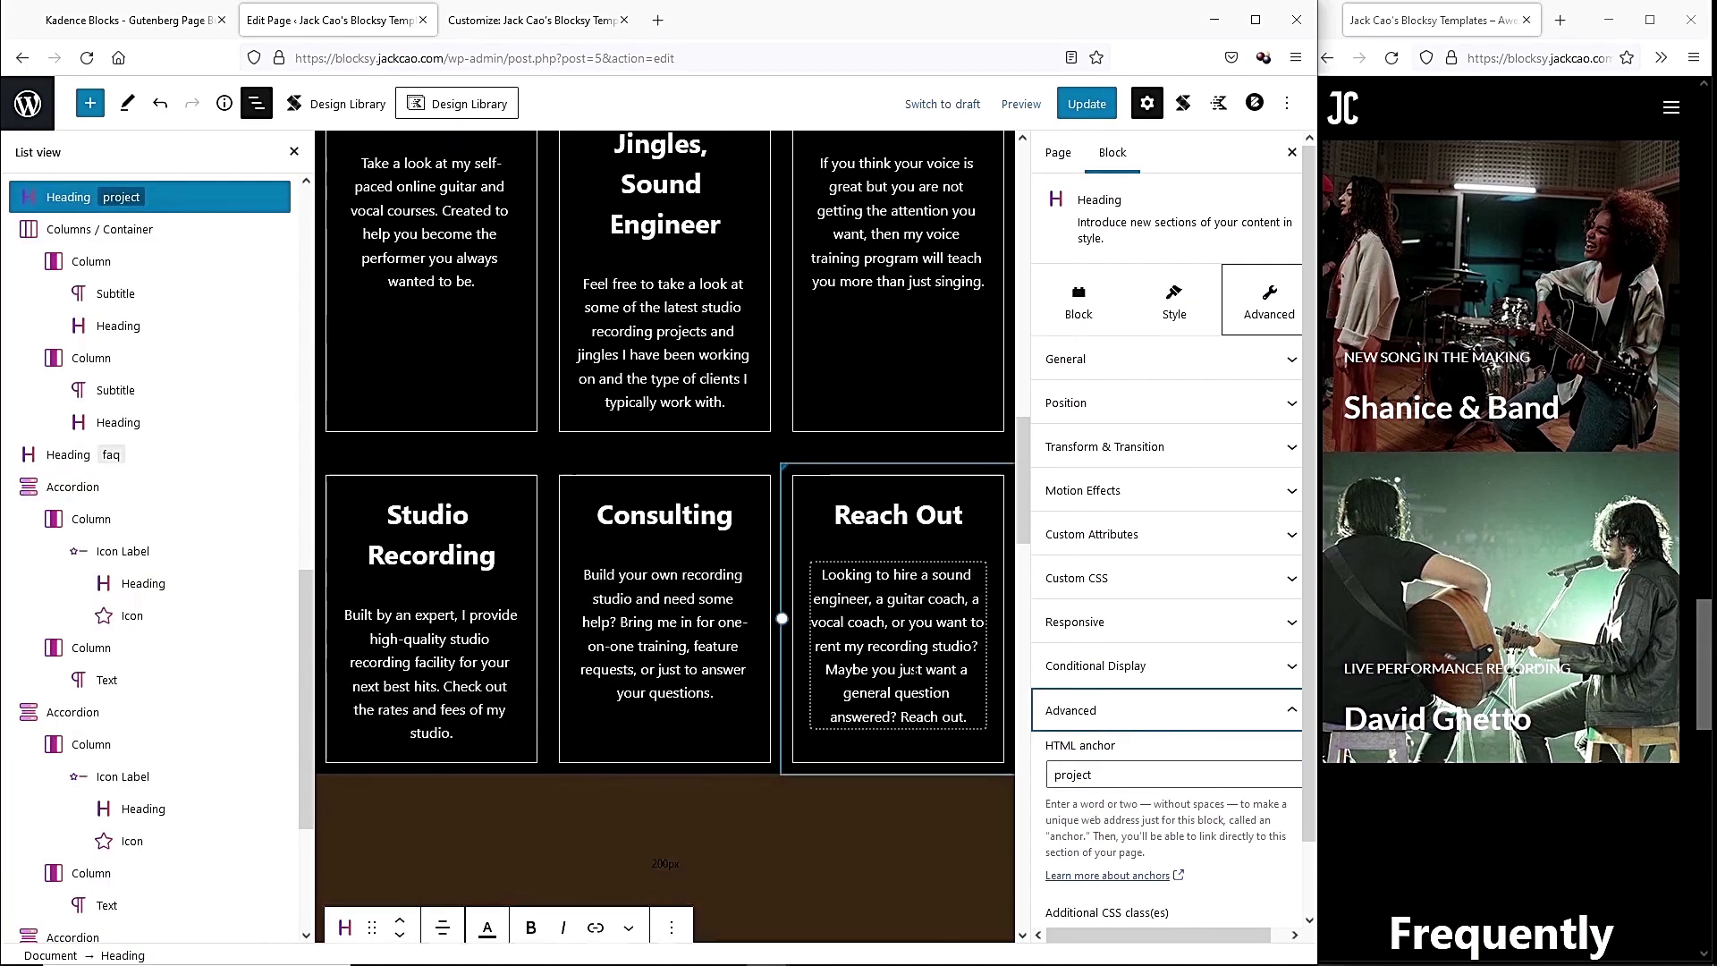
click(753, 407)
click(1208, 719)
click(1141, 775)
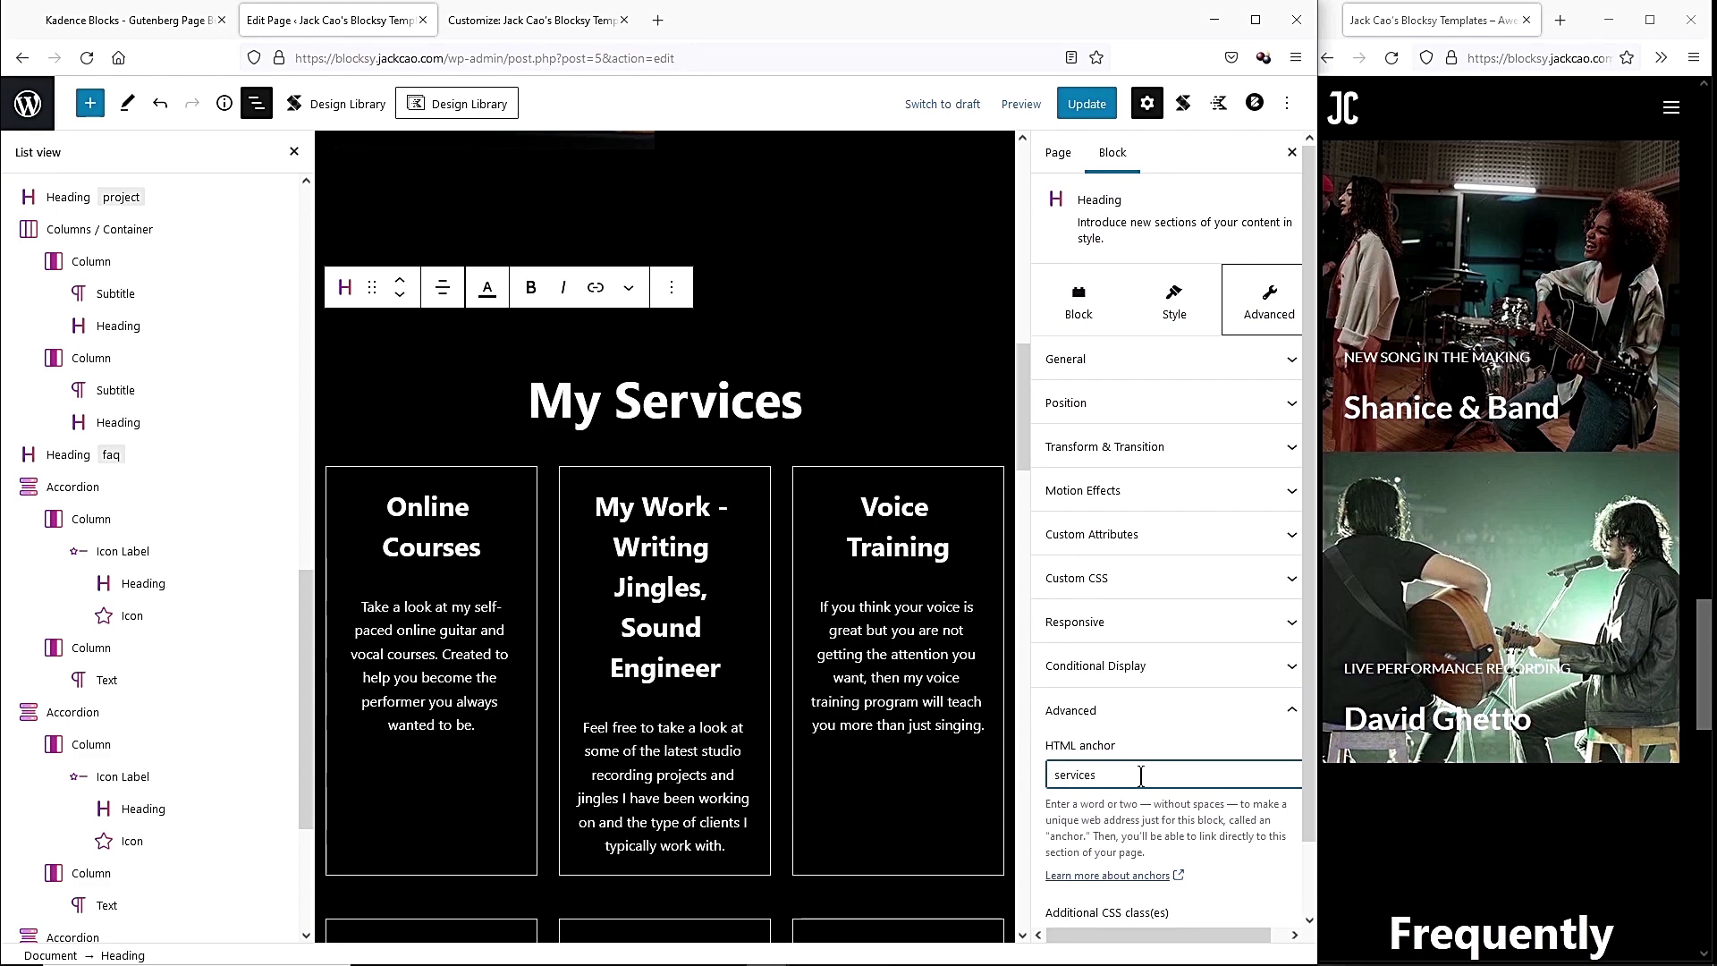
scroll(680, 328, up, 7)
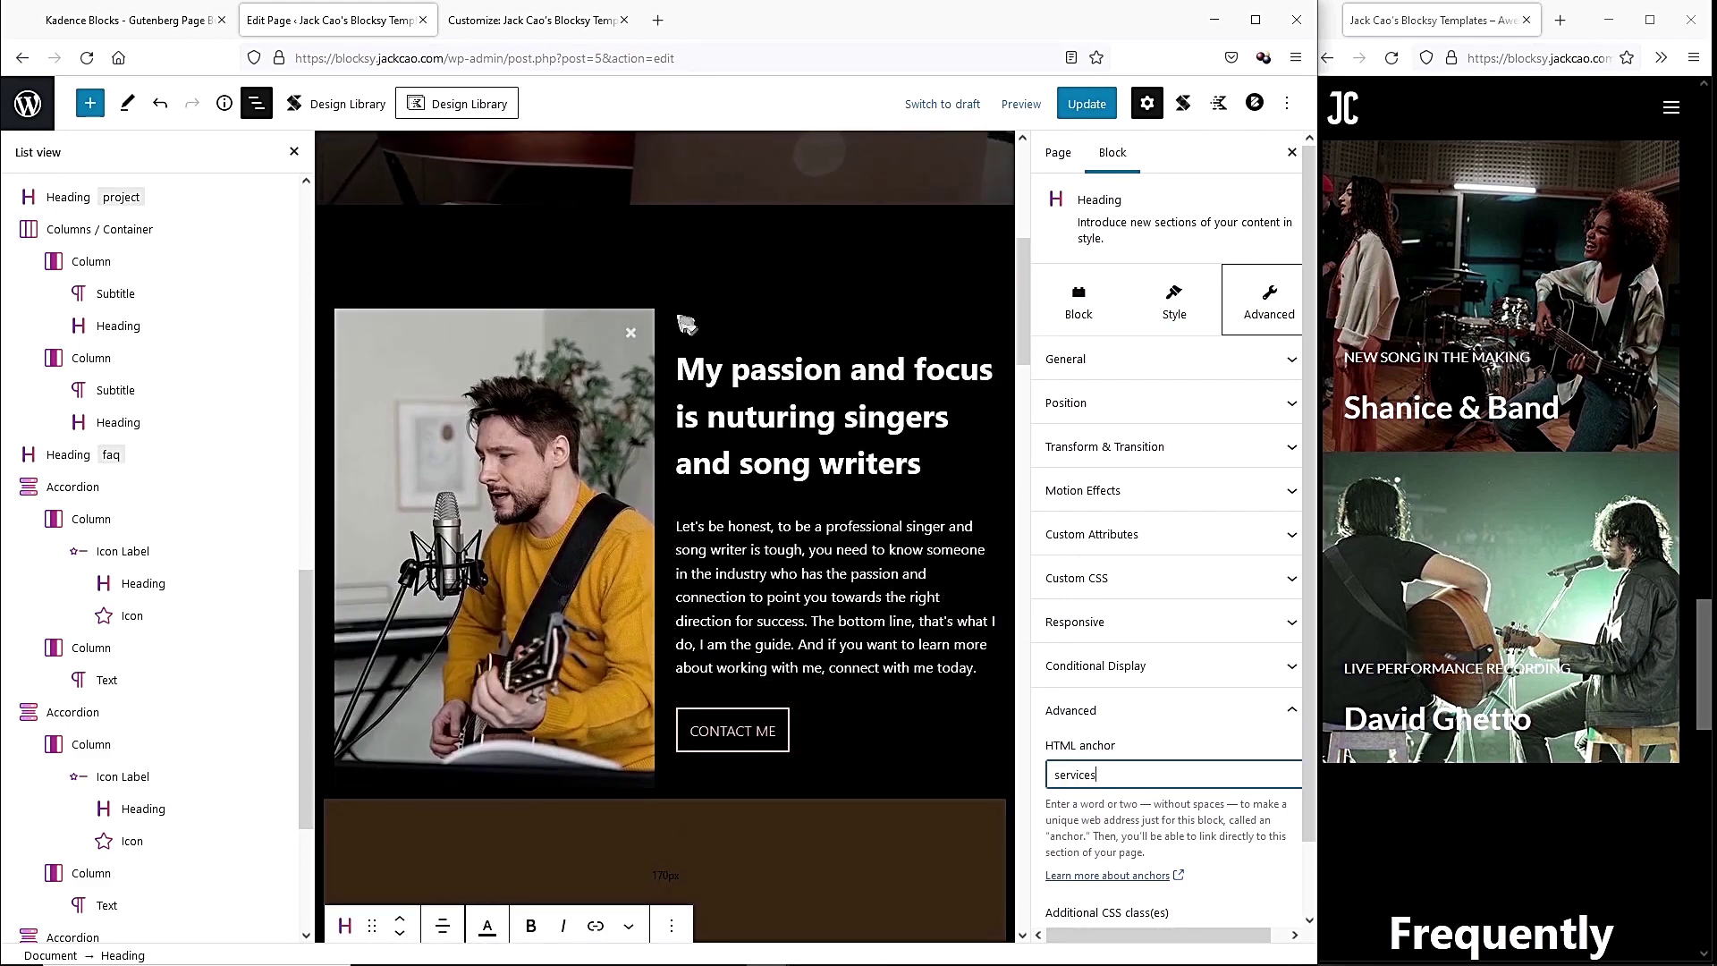
Give the Feature section around the passion image the anchor 'about' and update the page.
click(511, 352)
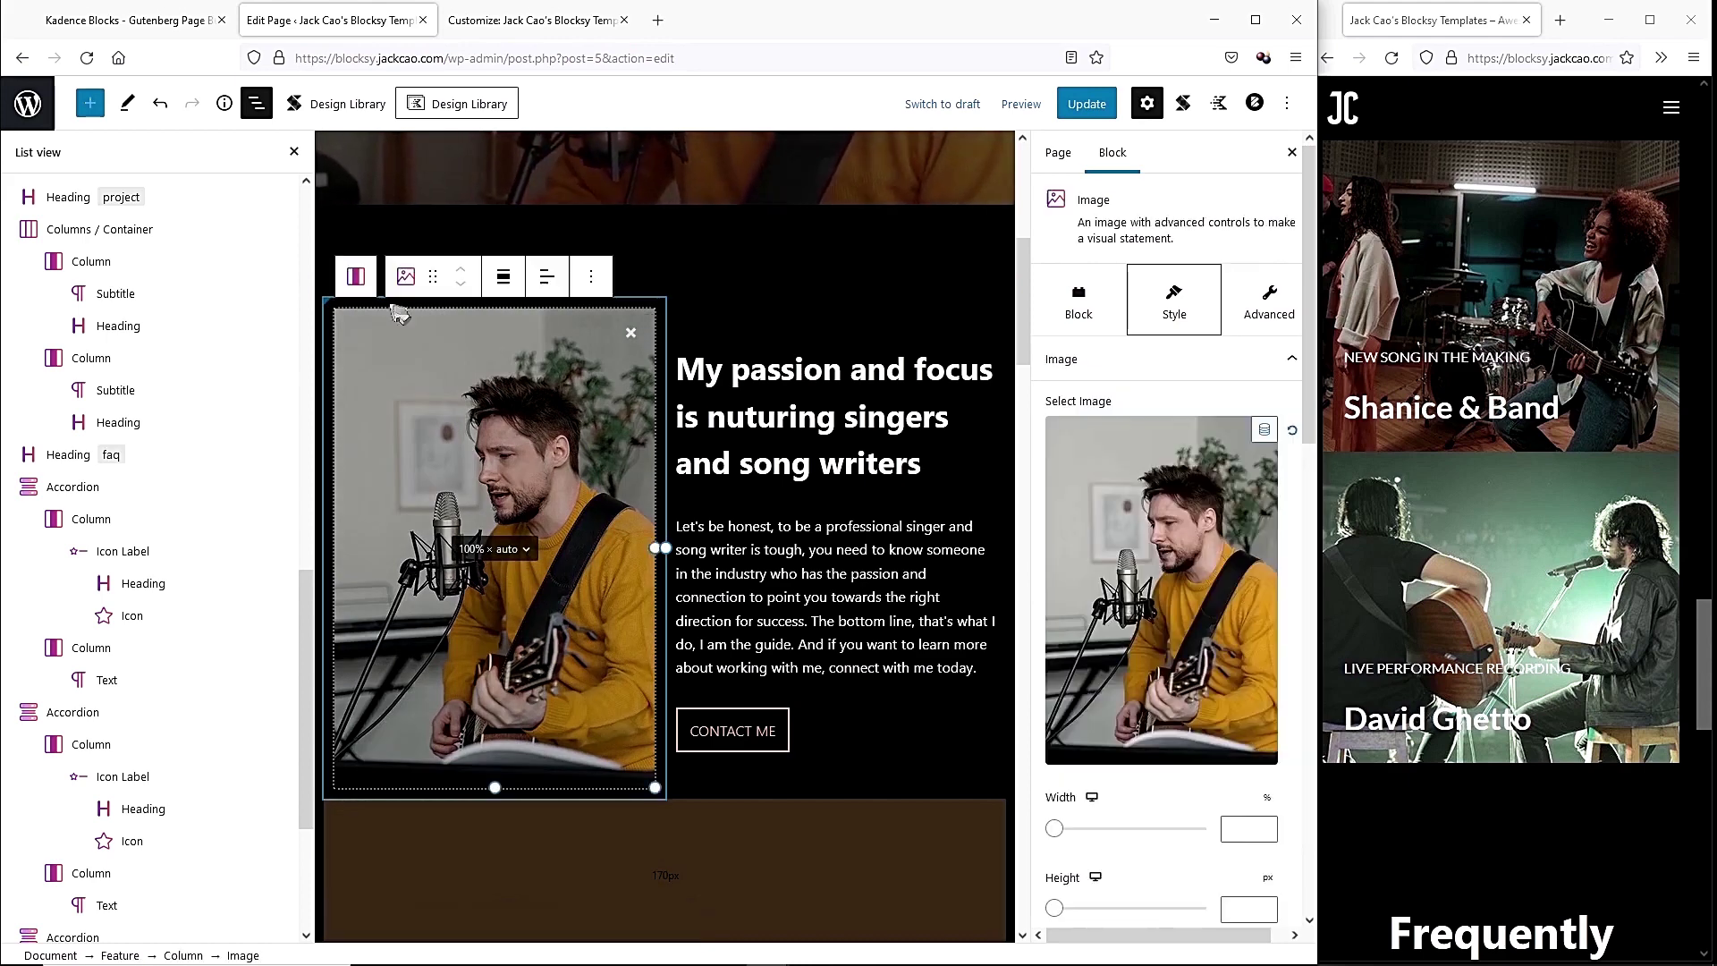
scroll(77, 372, up, 8)
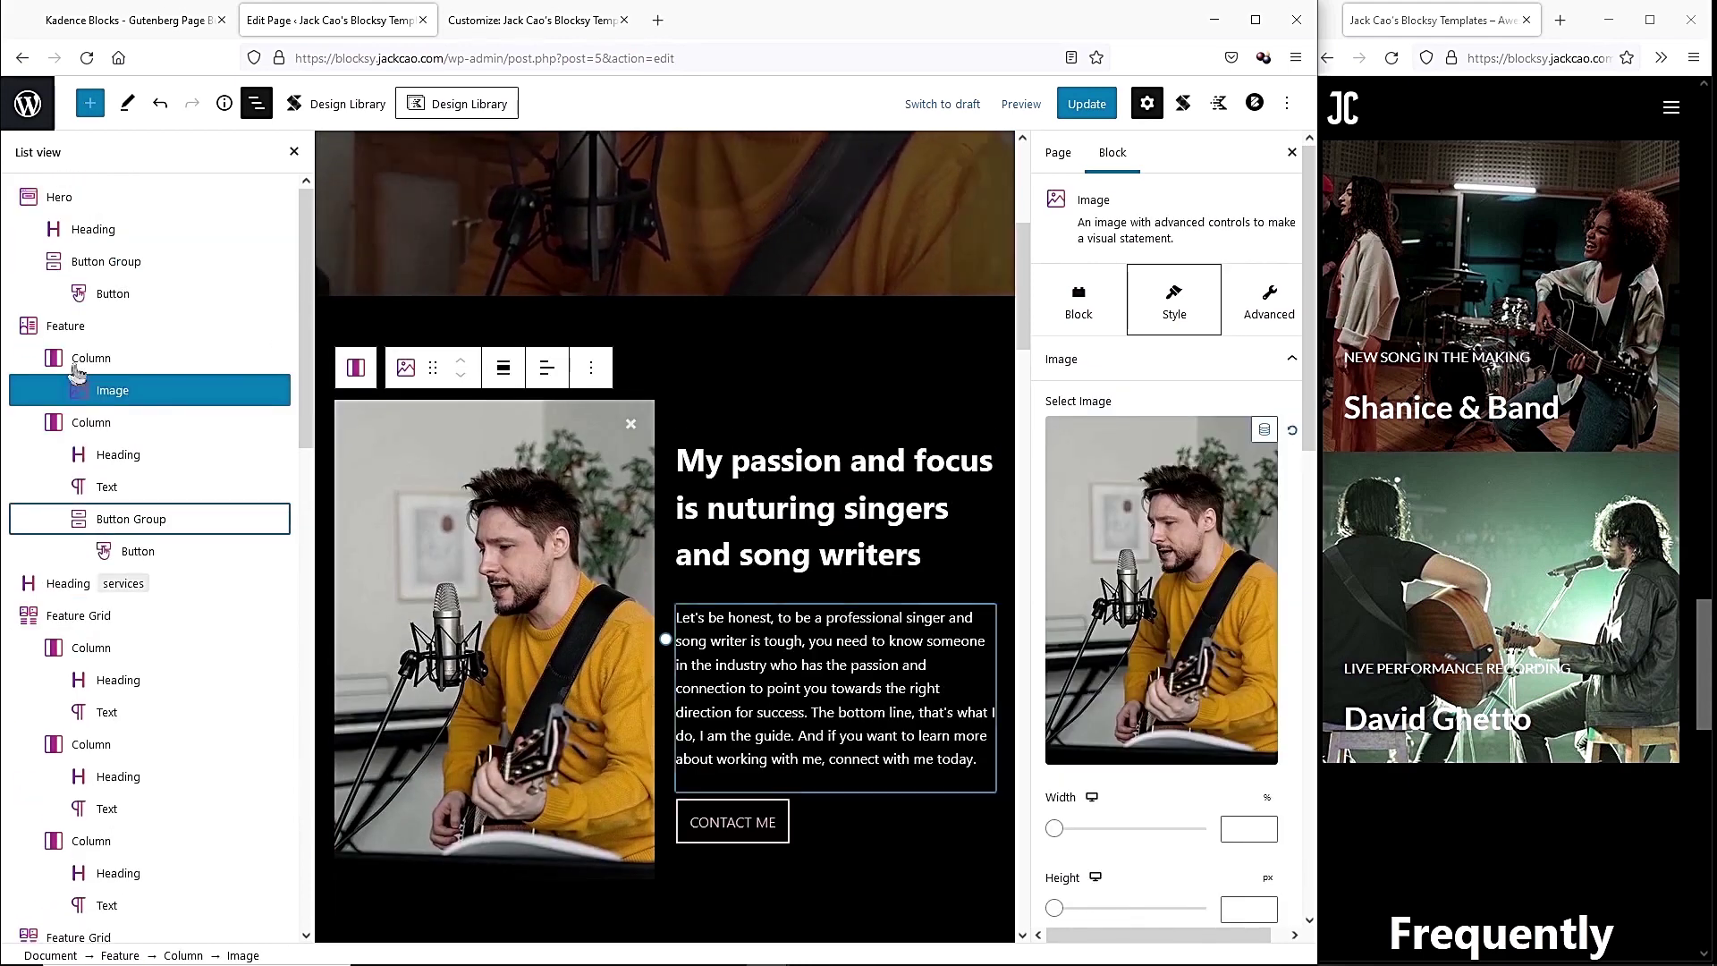
click(106, 328)
click(1261, 302)
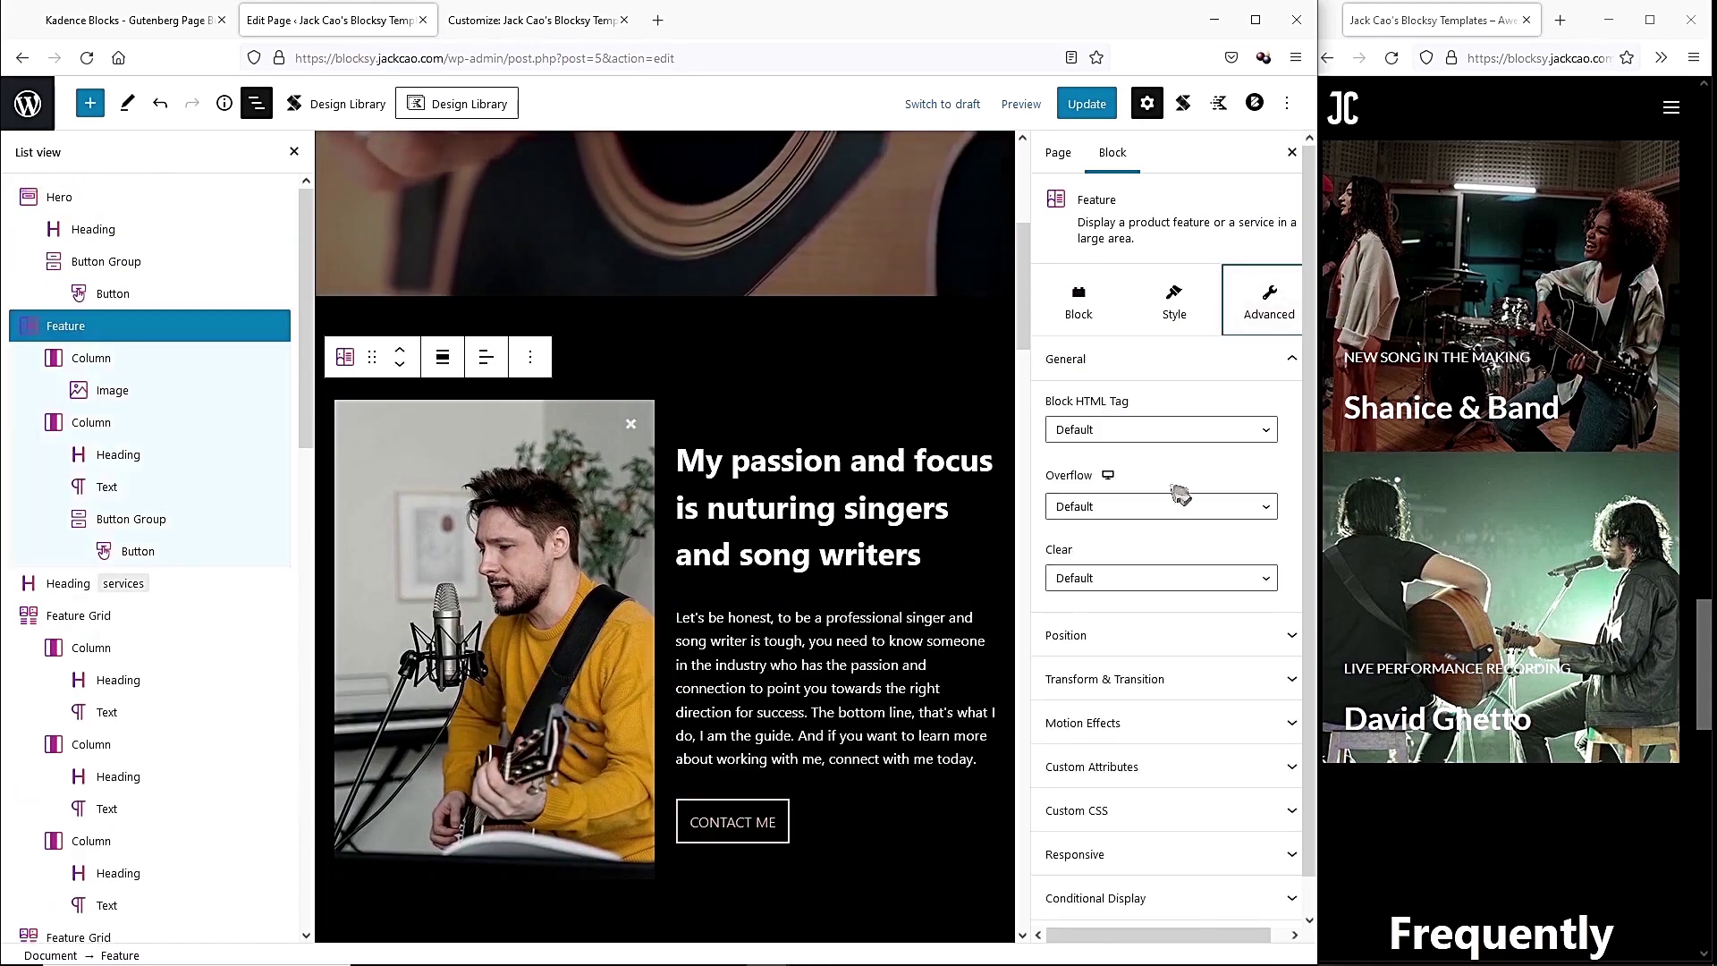
scroll(1133, 716, down, 1)
click(1073, 906)
scroll(1151, 716, down, 3)
click(1151, 696)
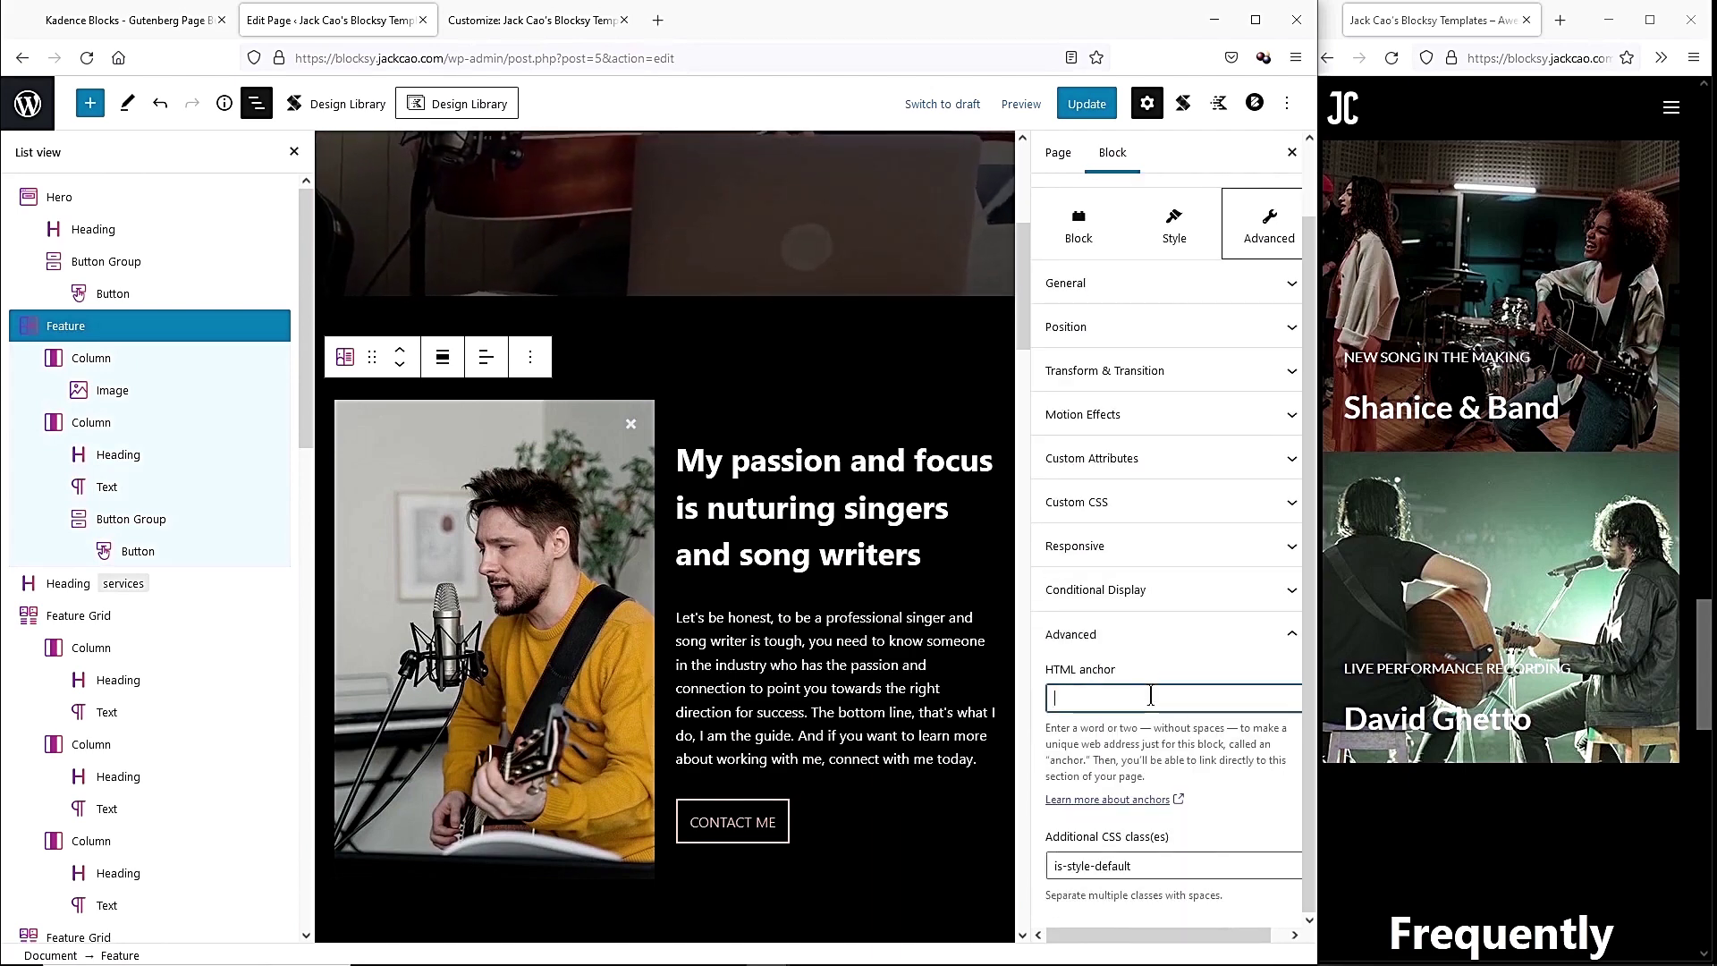
text(about)
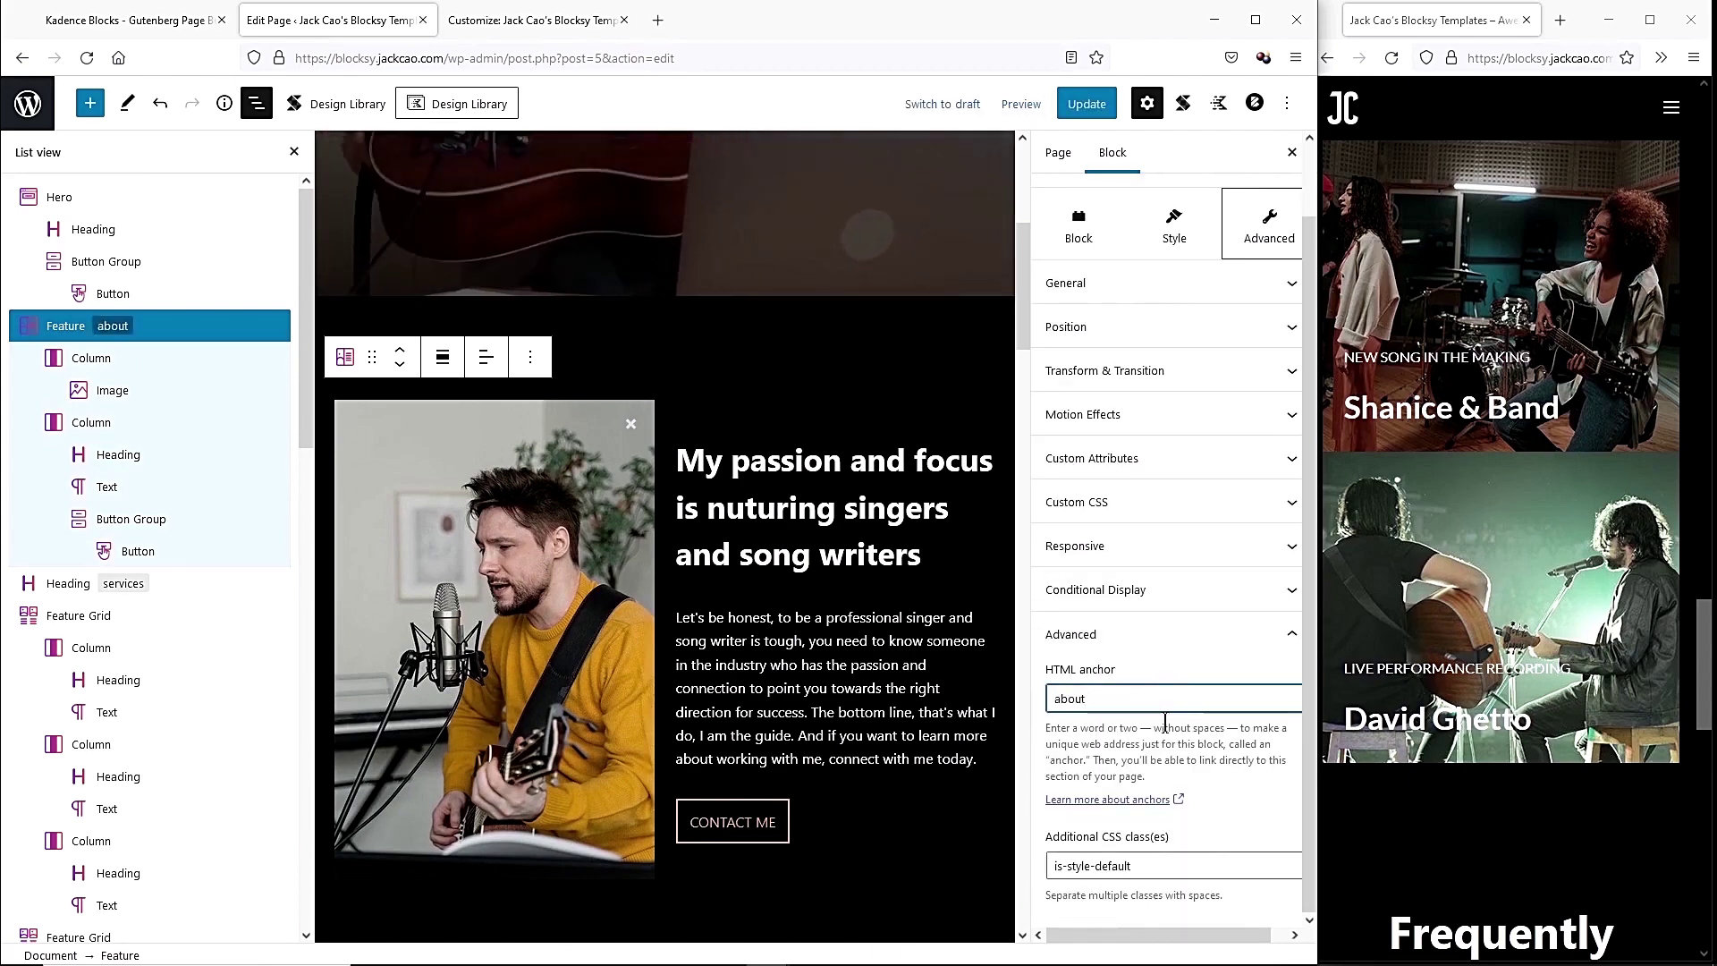
click(1098, 103)
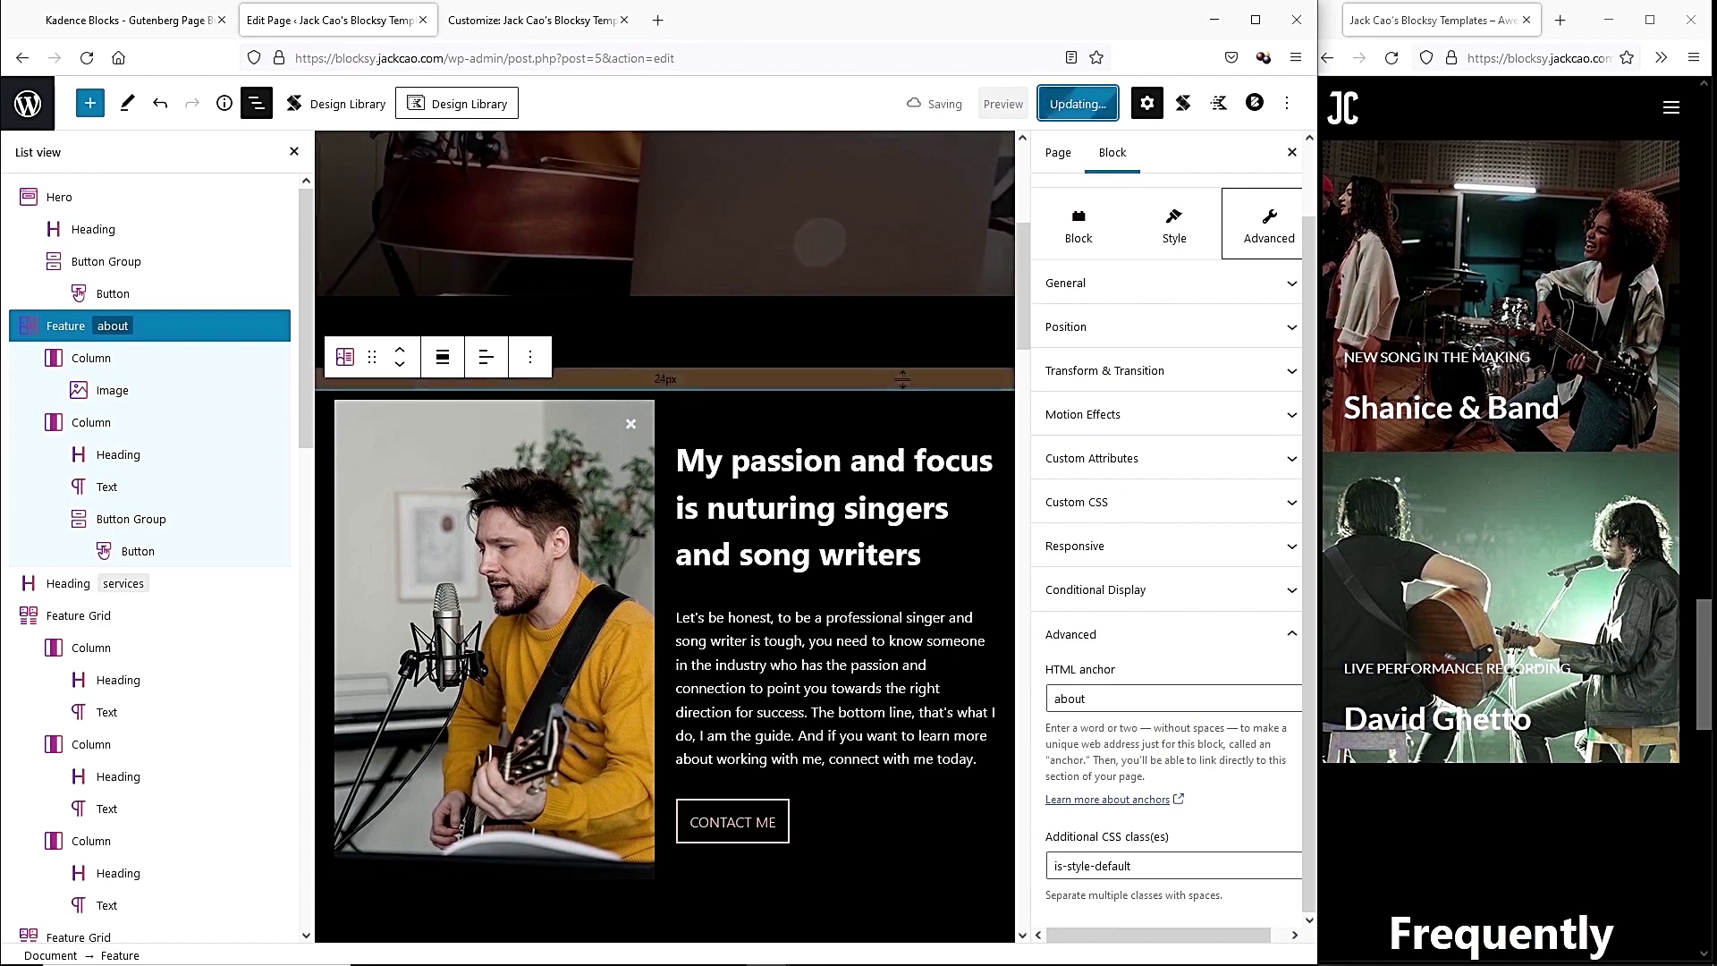
click(161, 27)
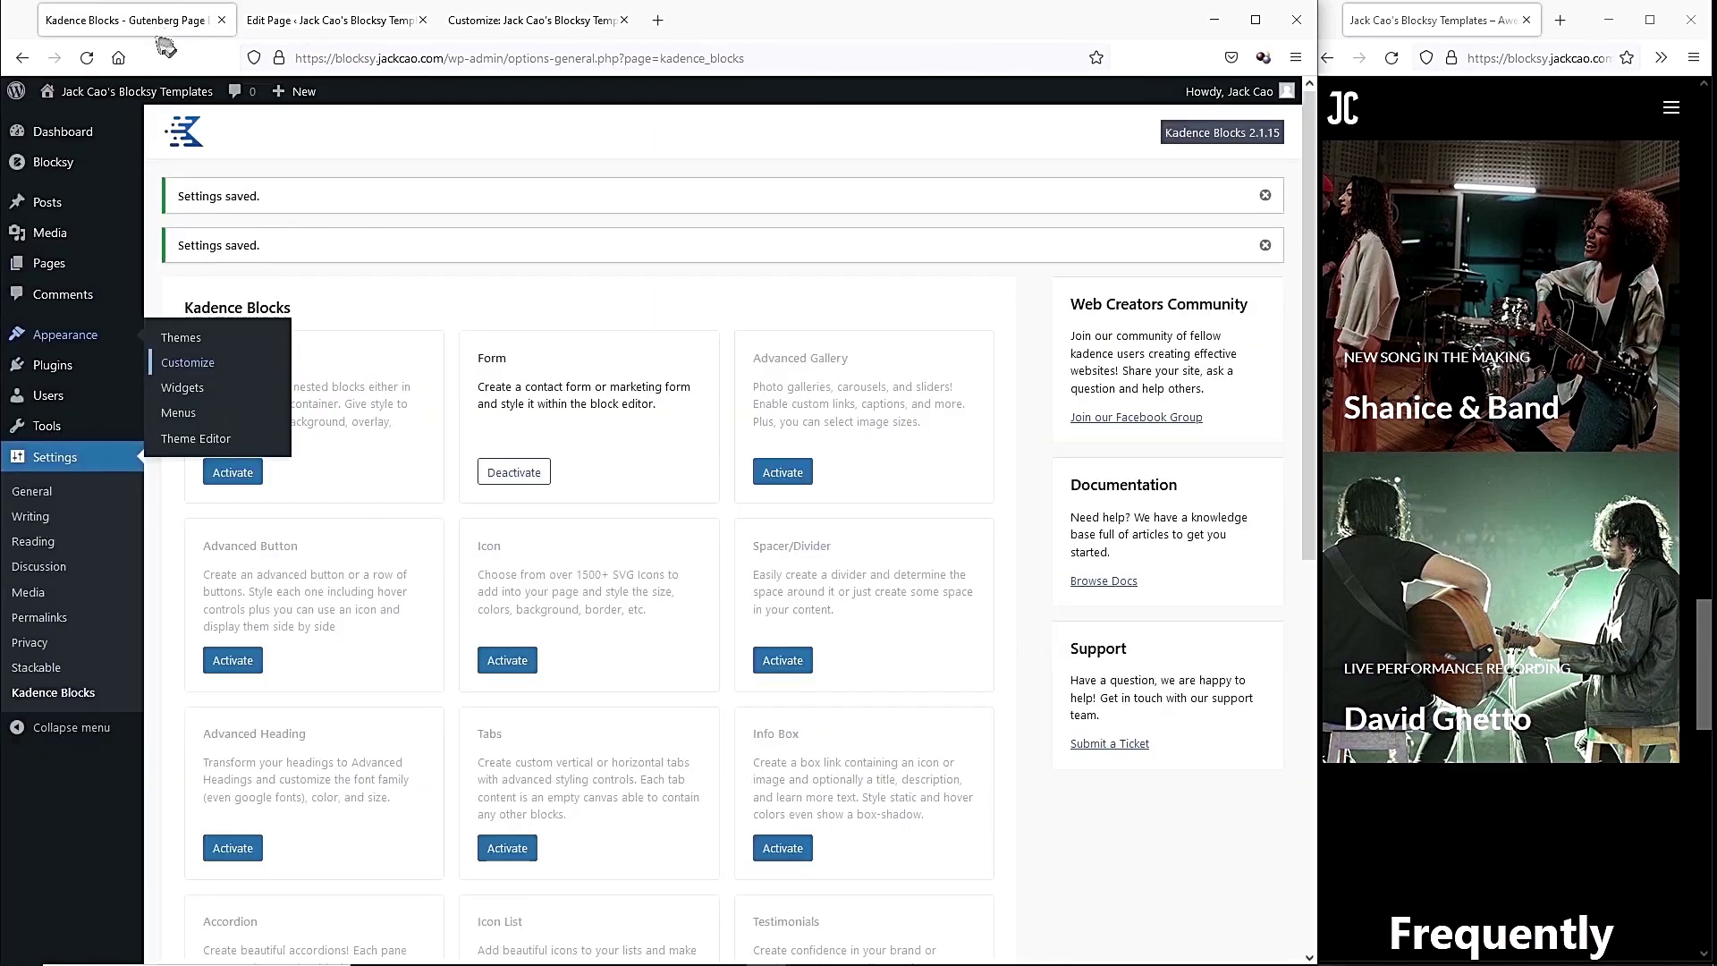
Load the Main 2 menu and set its About item's URL to #about.
click(179, 414)
click(429, 237)
click(456, 288)
click(566, 236)
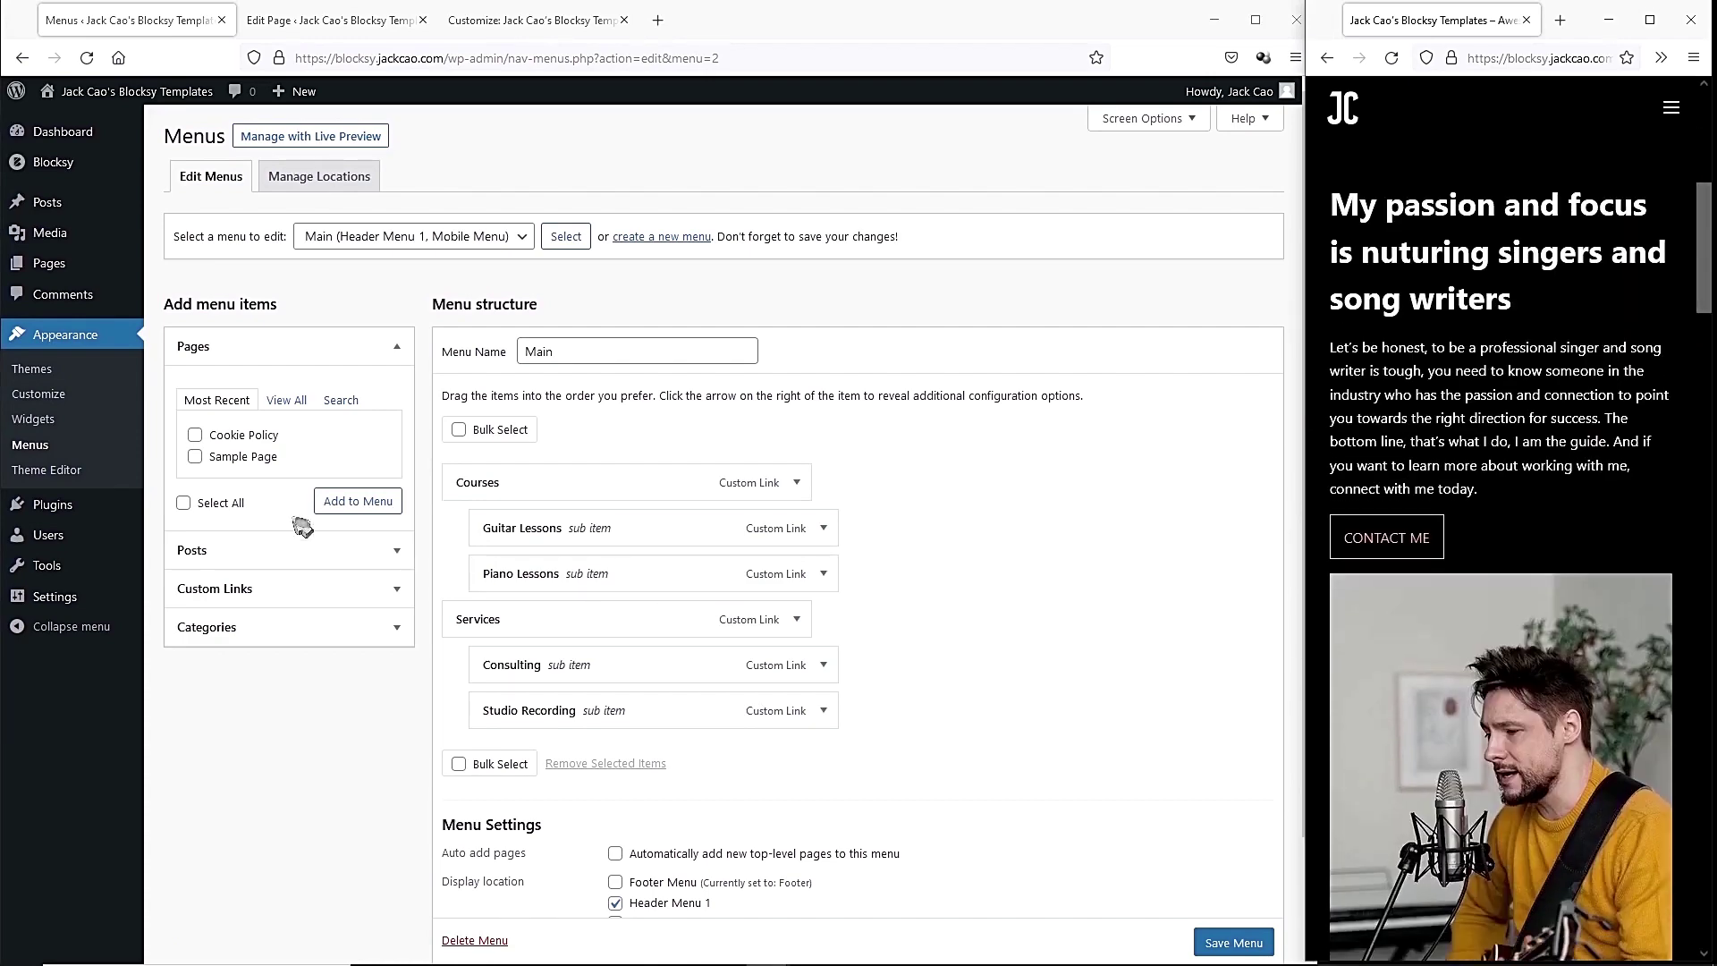
click(463, 237)
click(476, 306)
click(566, 236)
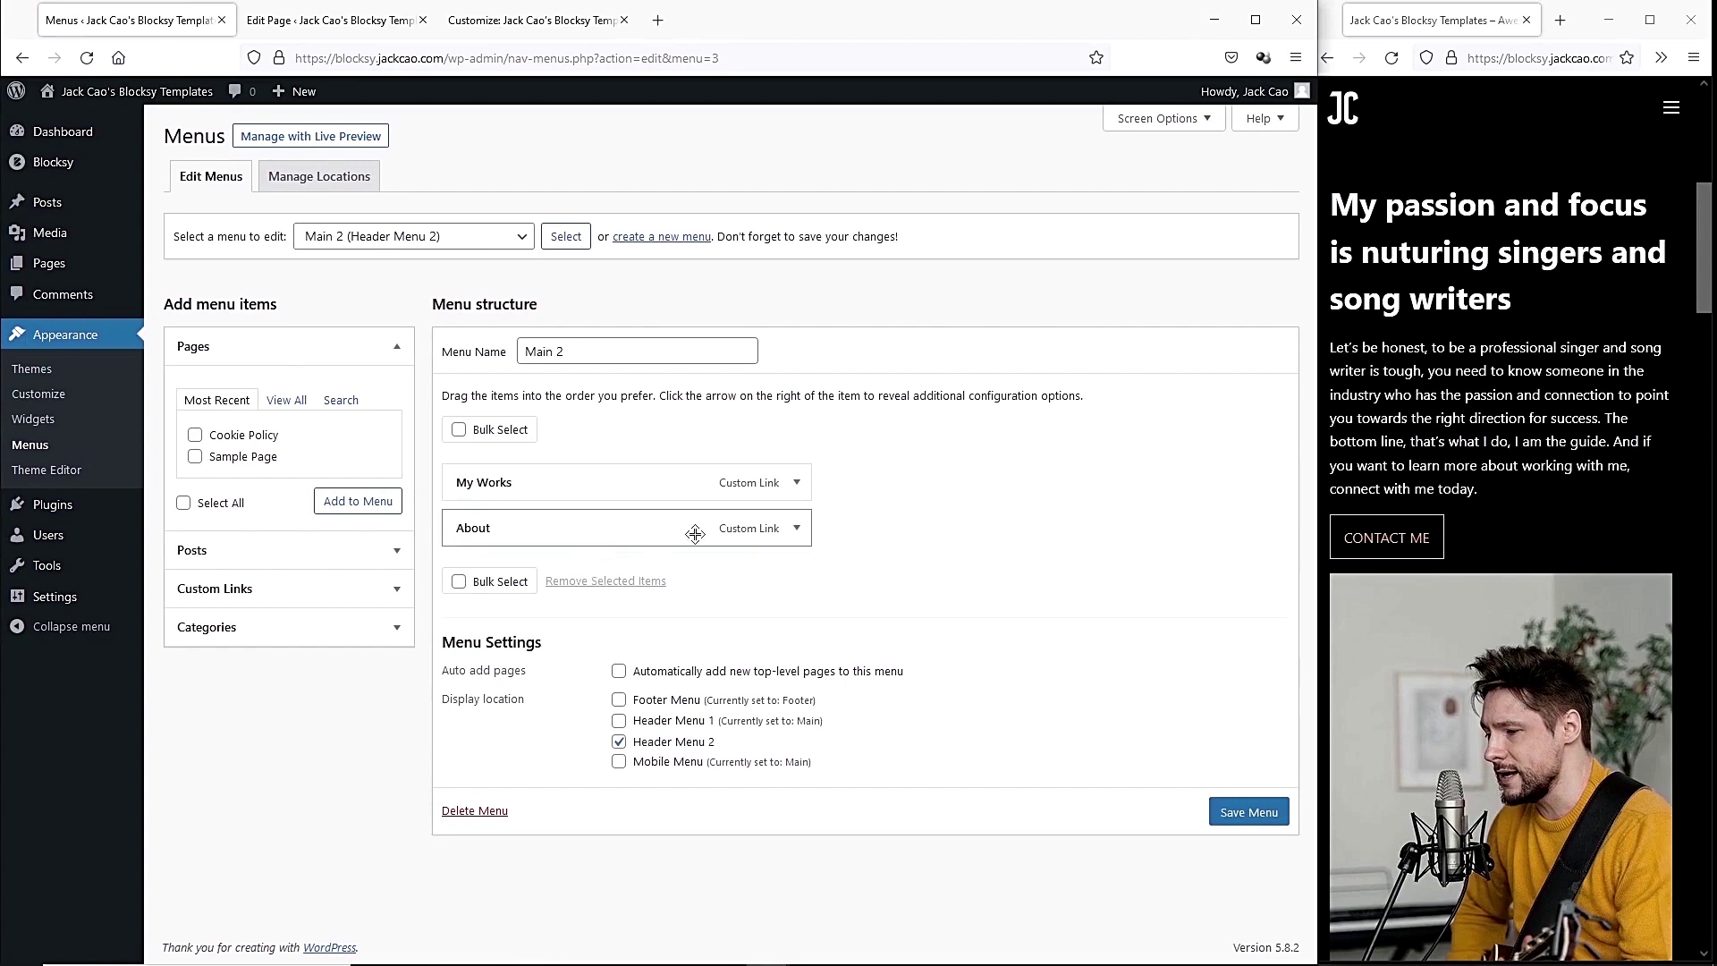
click(798, 529)
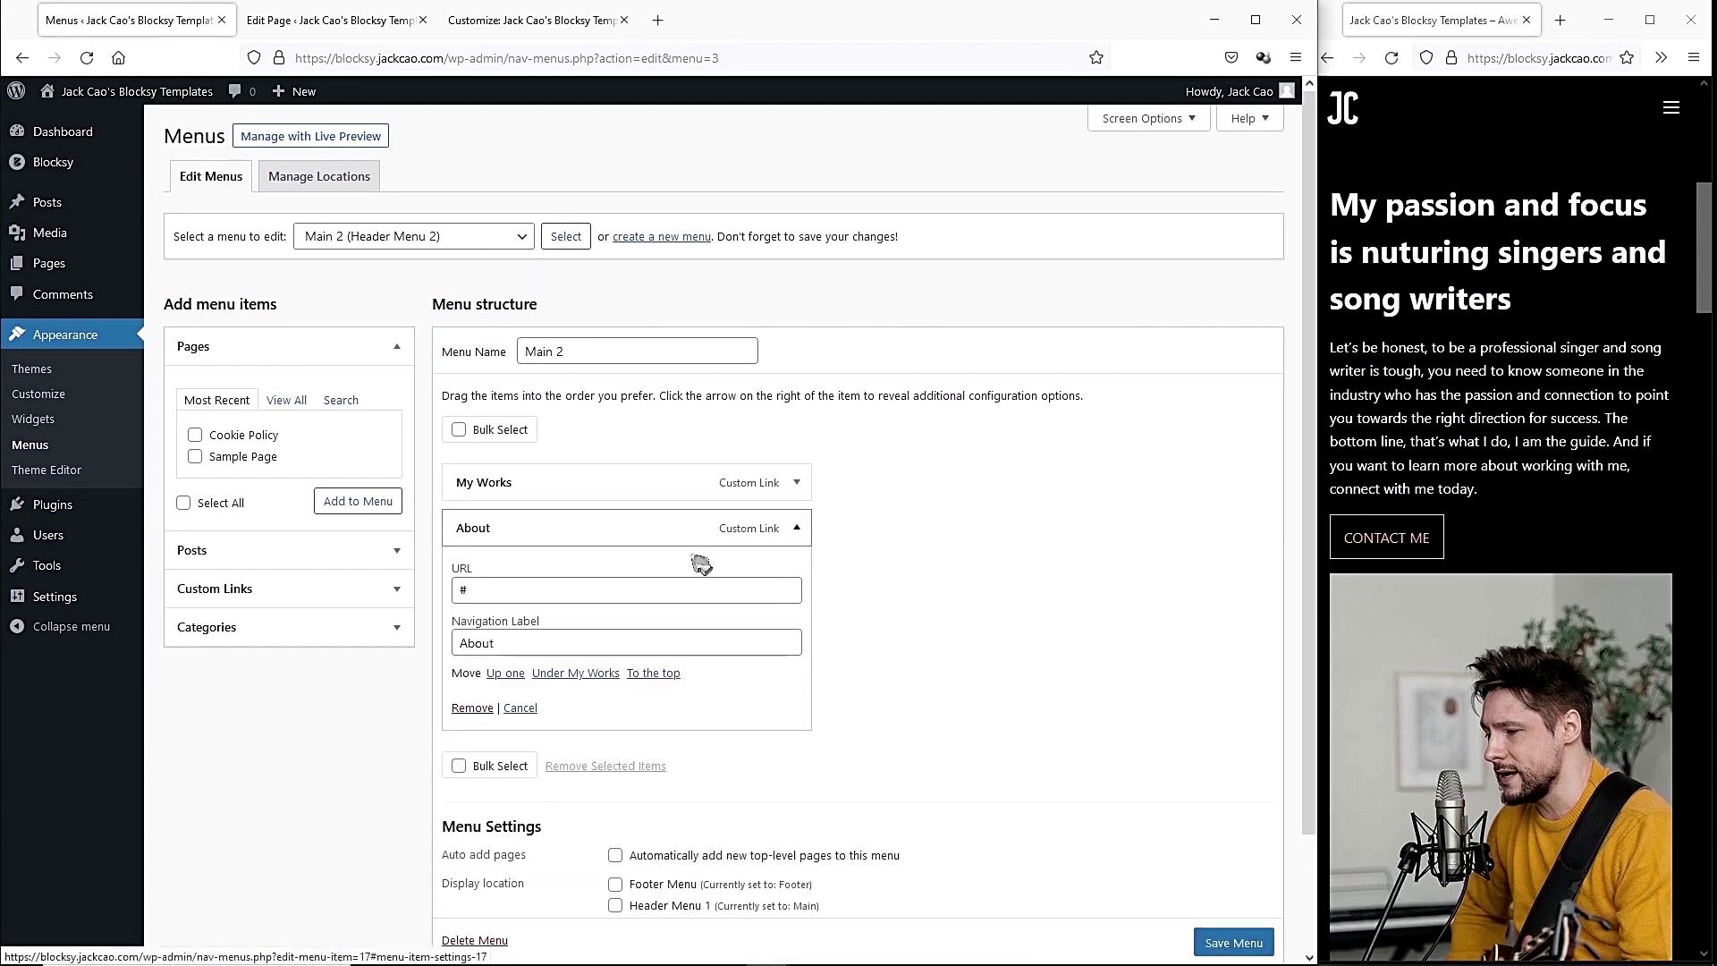
click(467, 590)
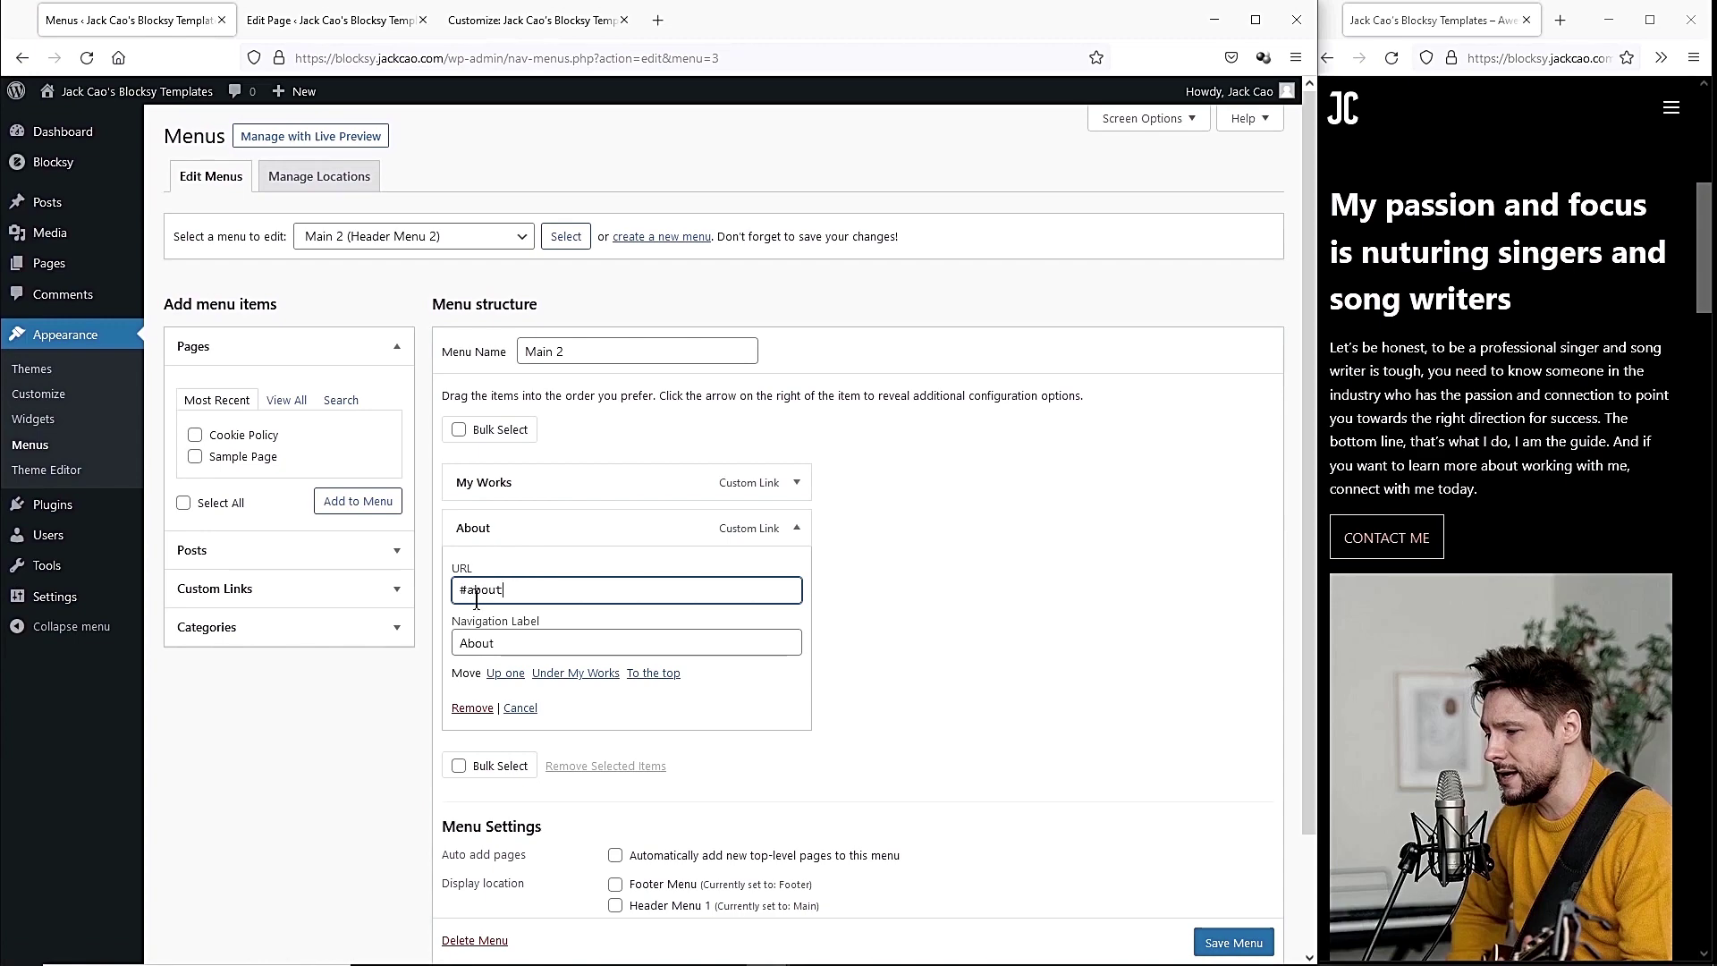
scroll(1371, 664, down, 10)
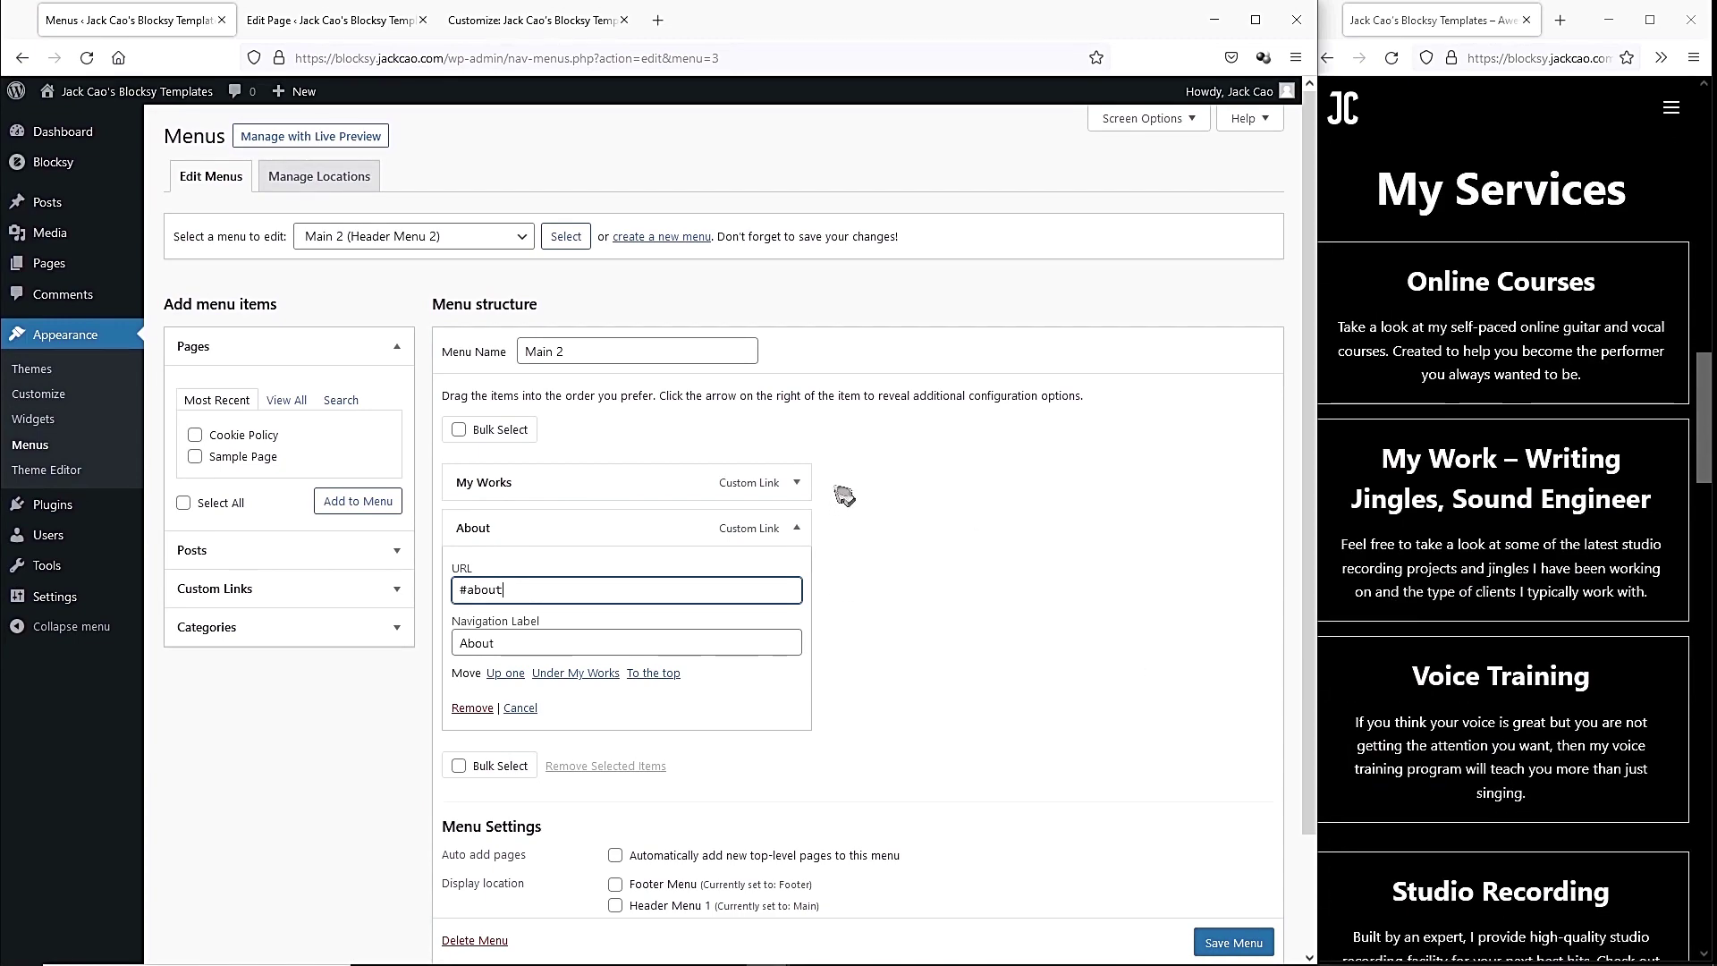
Rename My Works to Services, link it to #services, and save the menu.
click(796, 483)
click(490, 598)
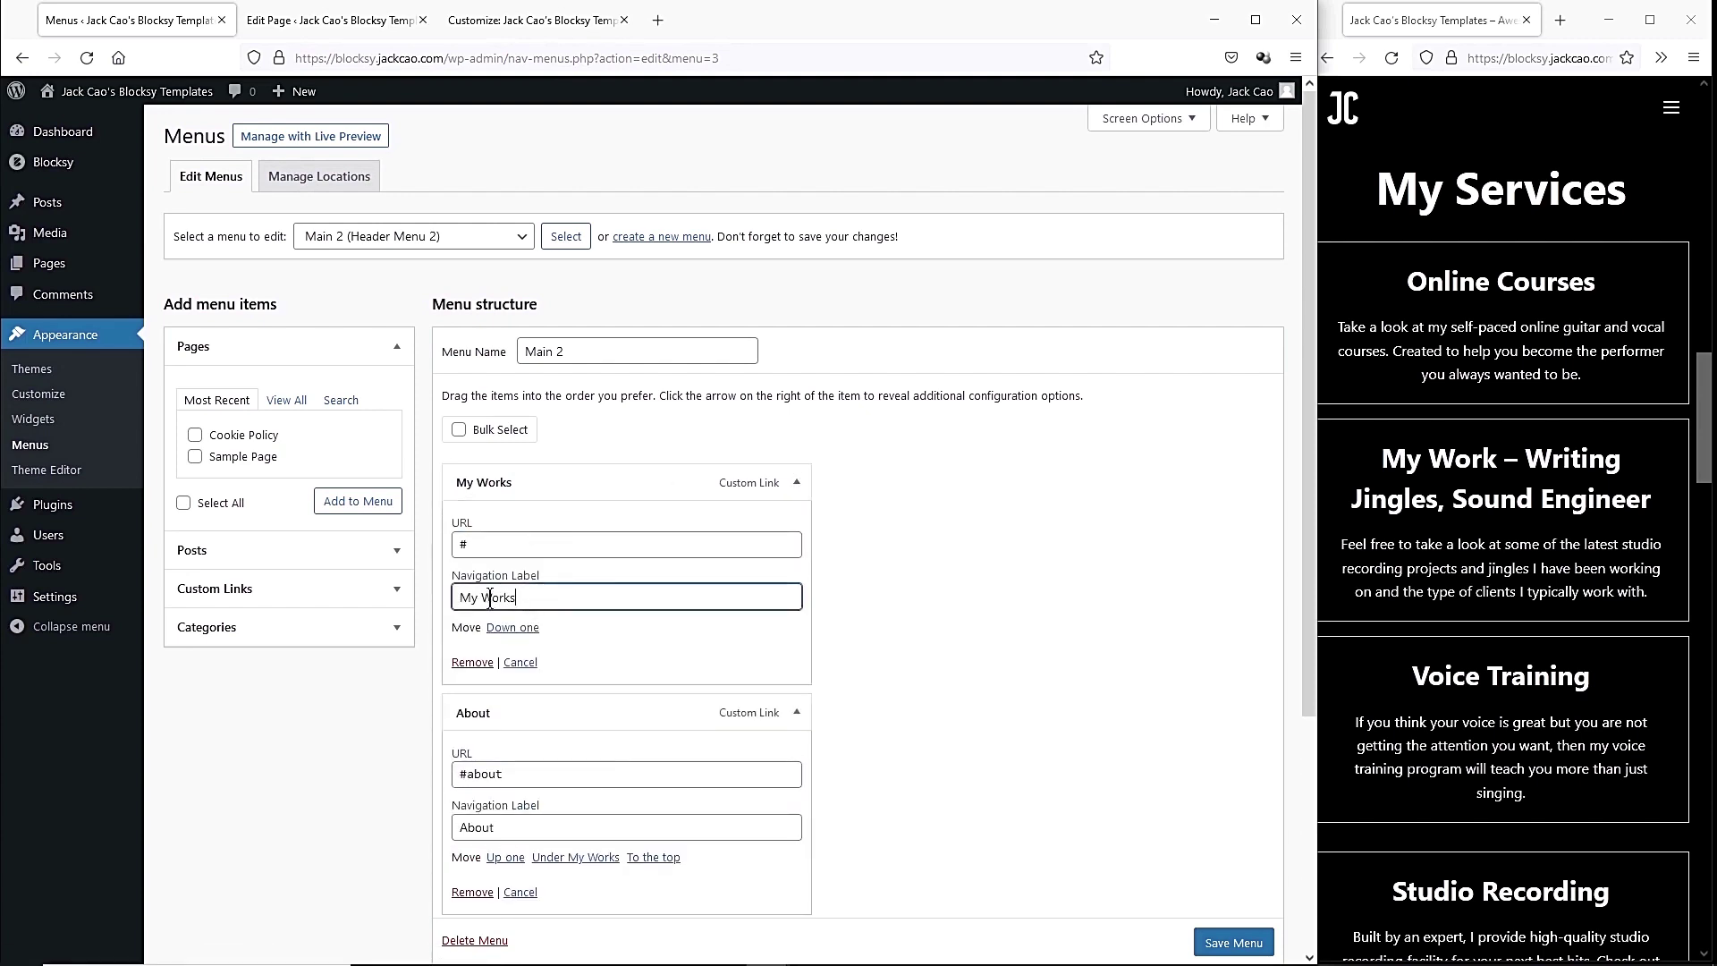
text(Ser)
click(487, 546)
drag(480, 597, 444, 612)
key(BackSpace)
click(512, 546)
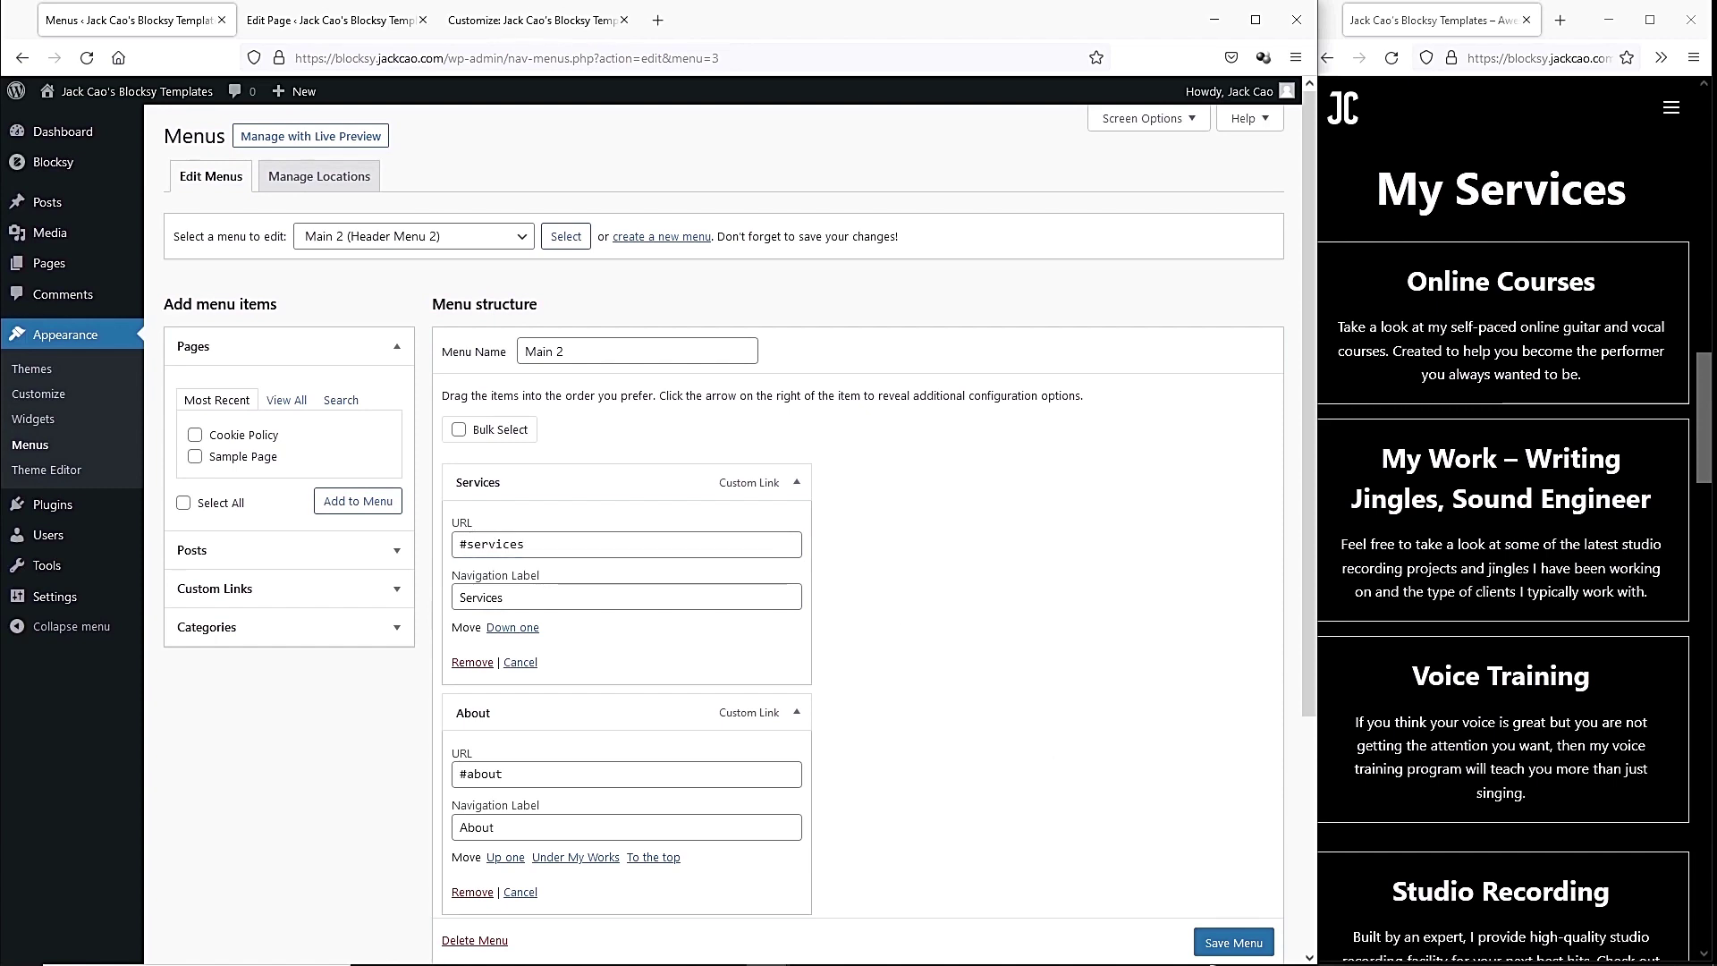
click(1230, 942)
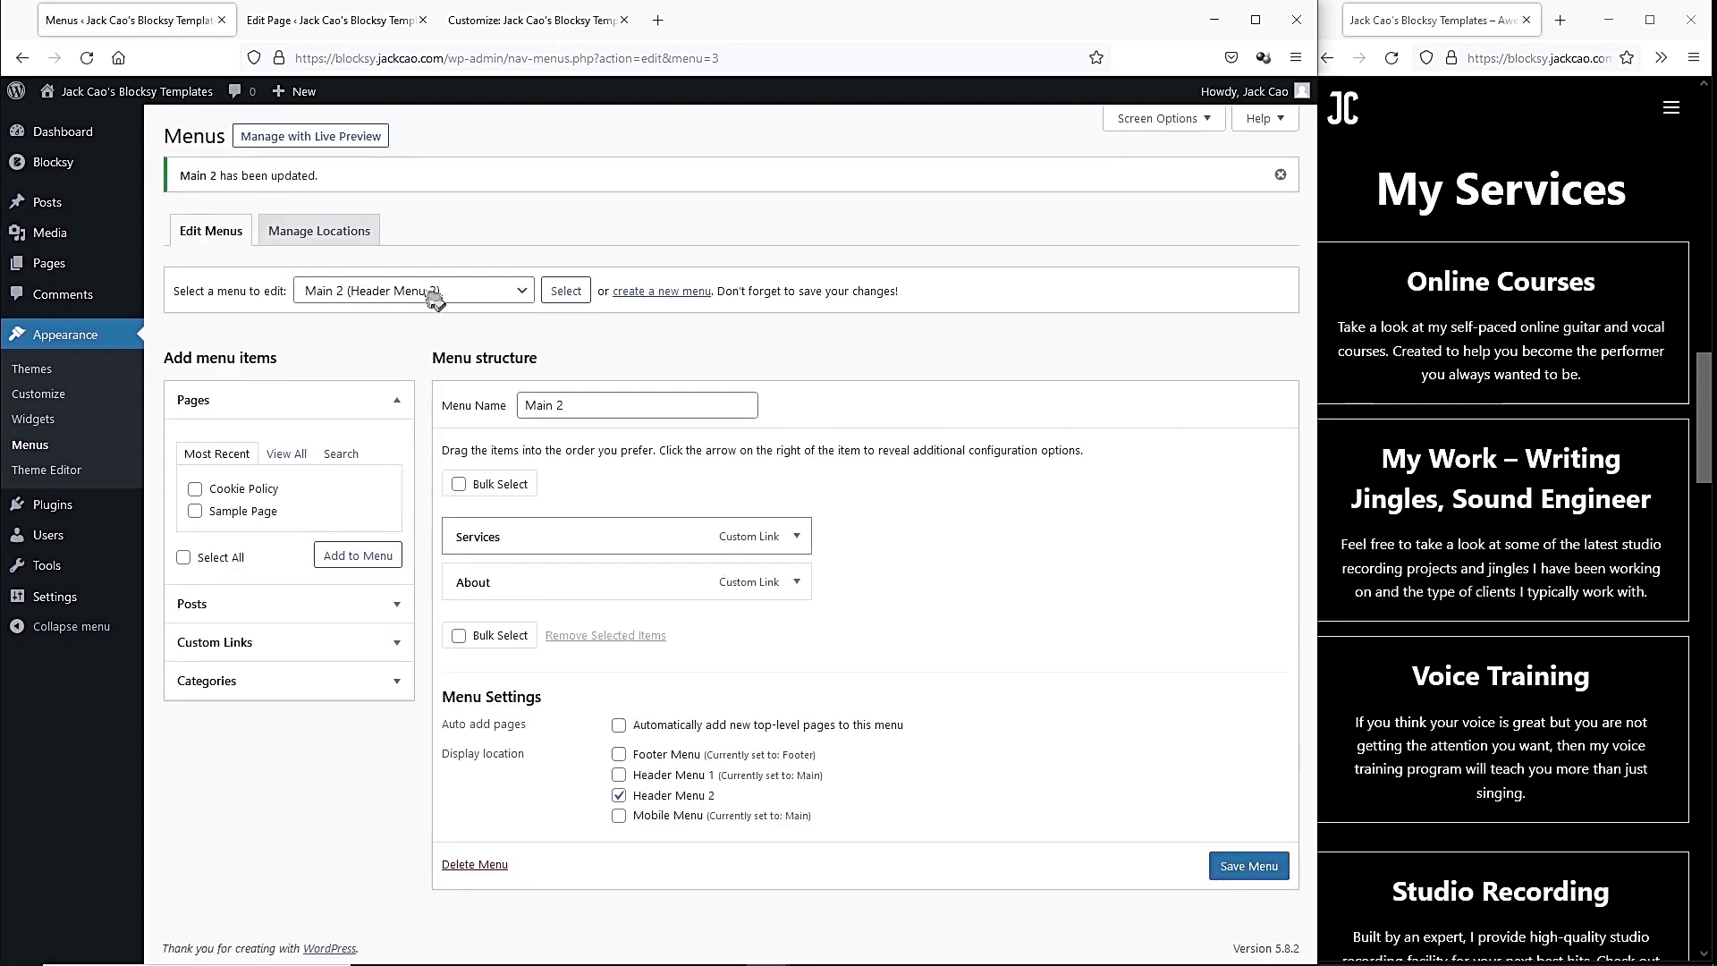
Load the Main menu and remove the Guitar Lessons and Piano Lessons sub items.
click(414, 291)
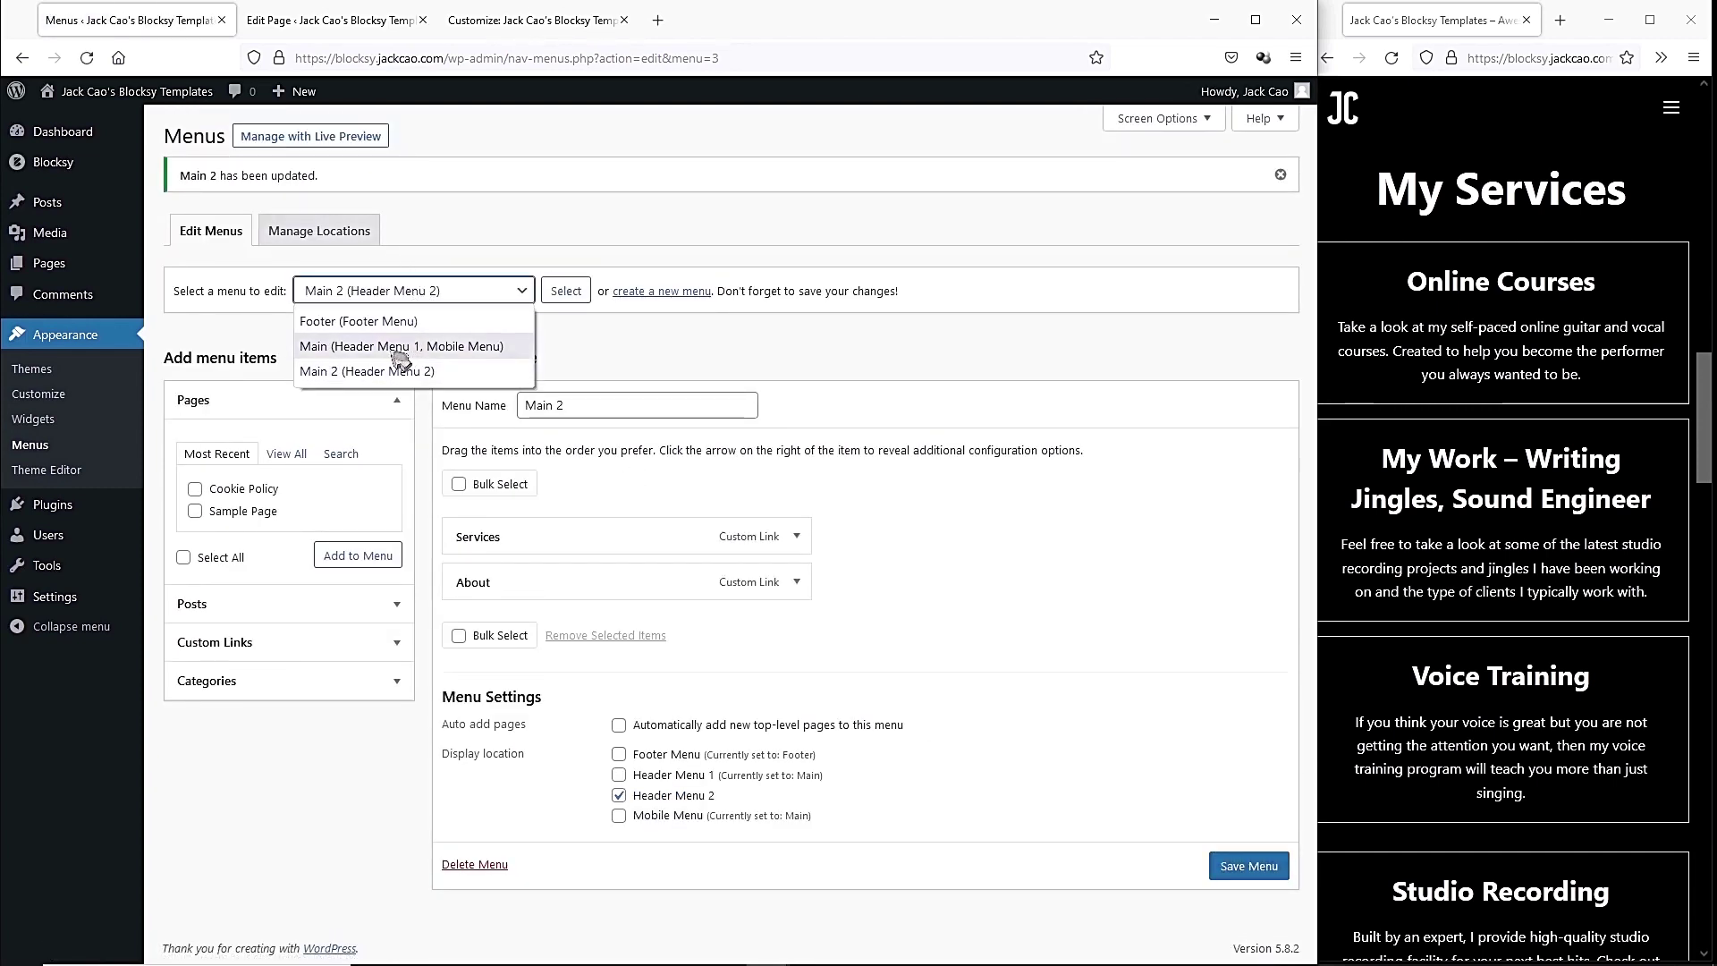
click(399, 349)
click(566, 291)
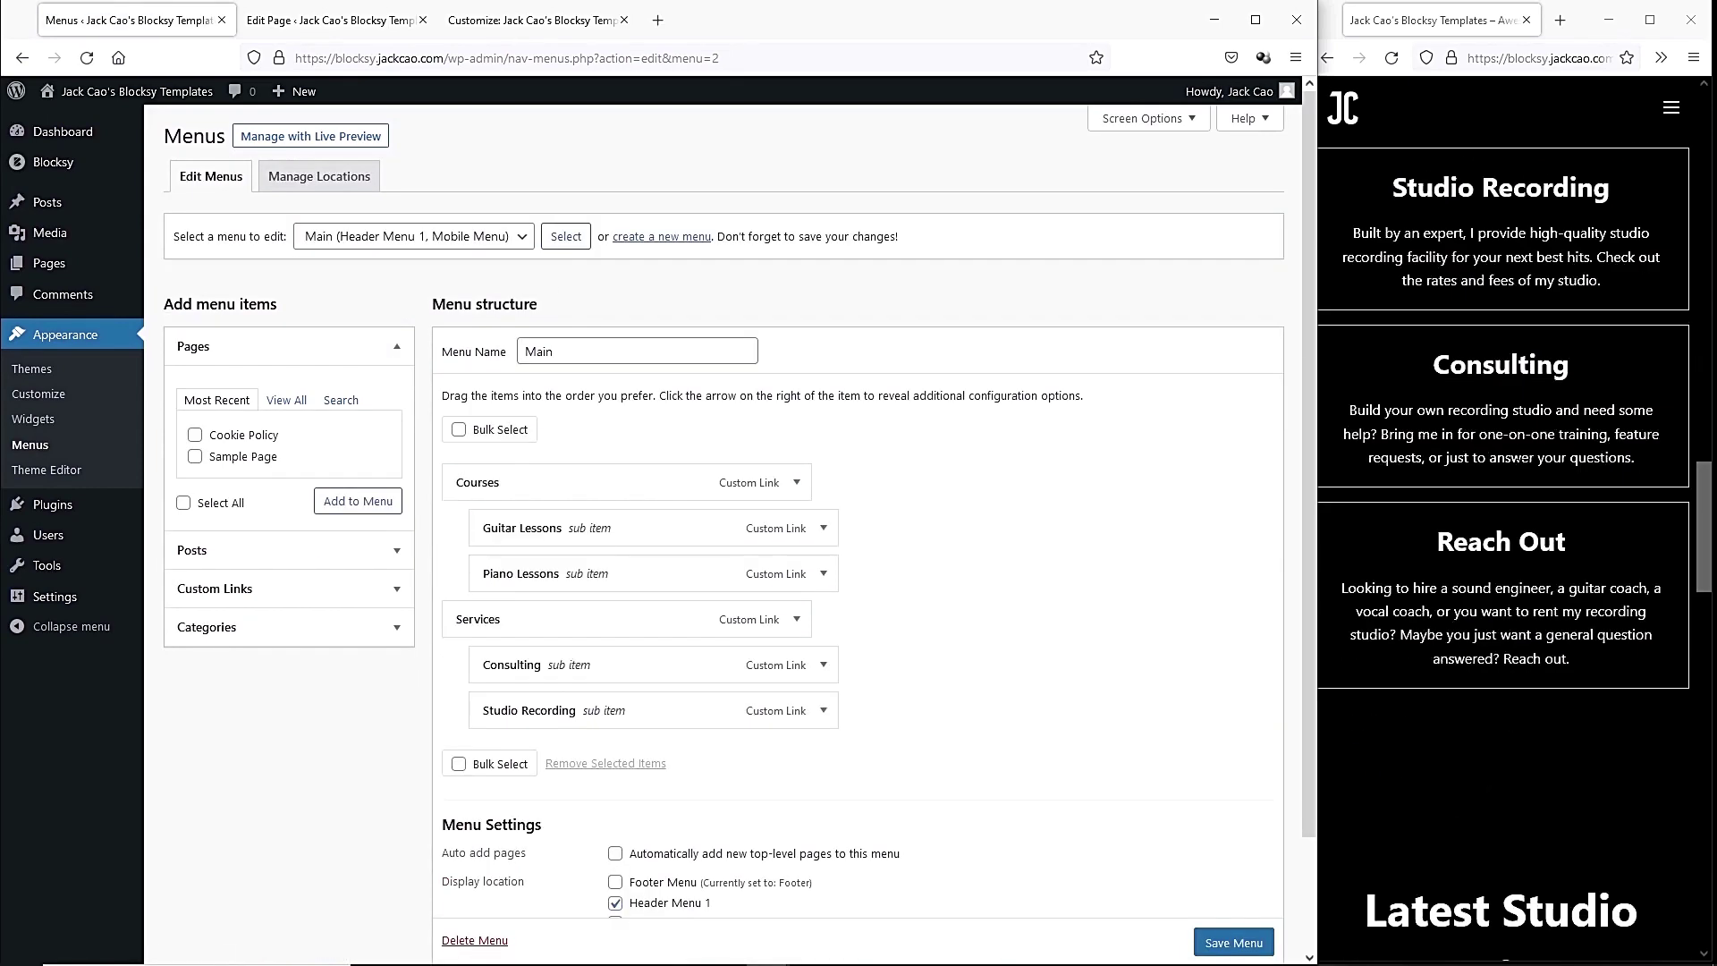
click(824, 529)
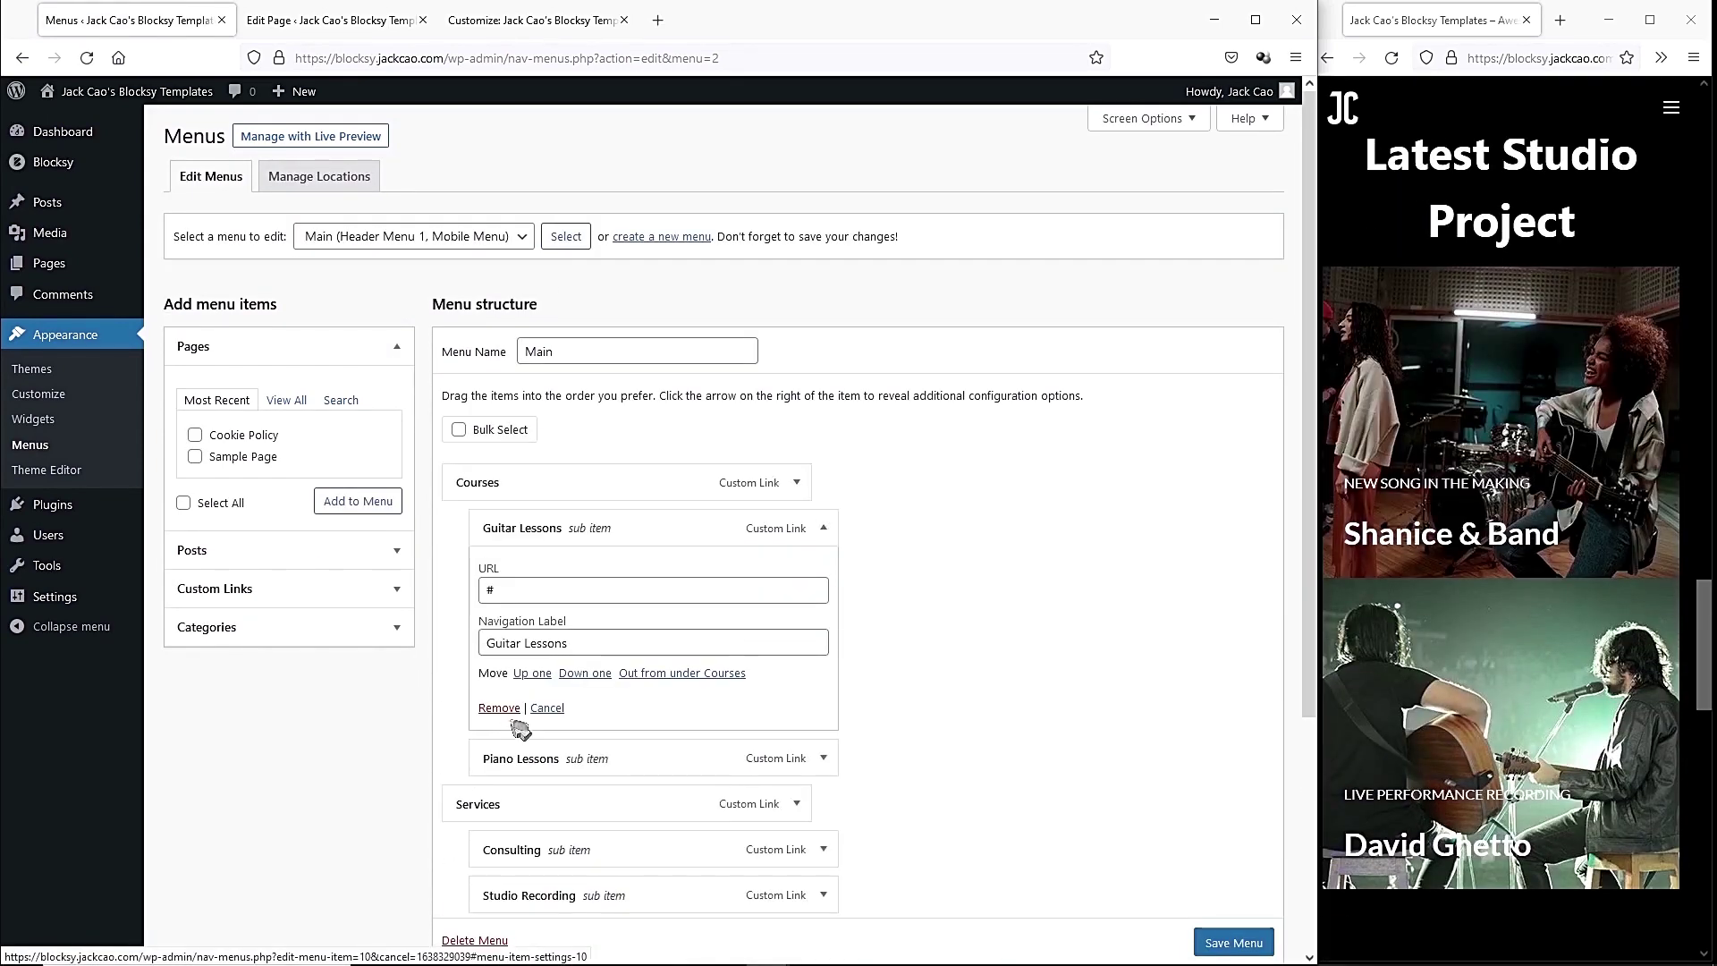
click(497, 712)
click(824, 529)
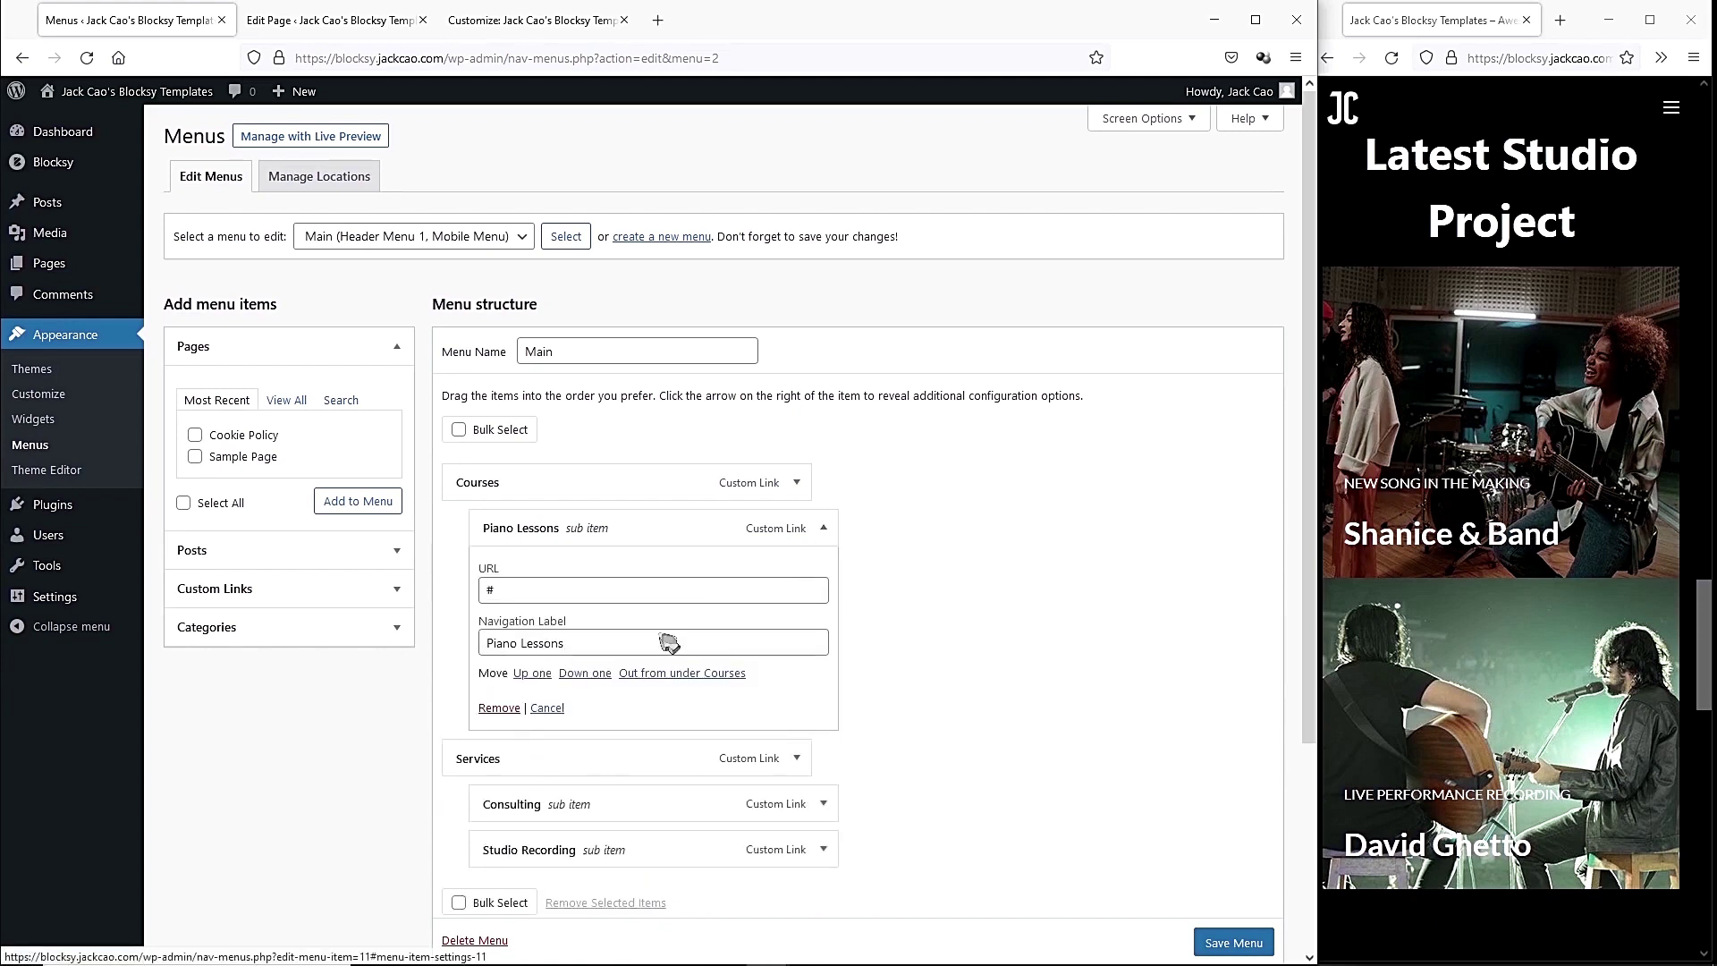
click(493, 708)
Rename the Courses item to Latest Projects and point its URL at the projects anchor.
click(797, 482)
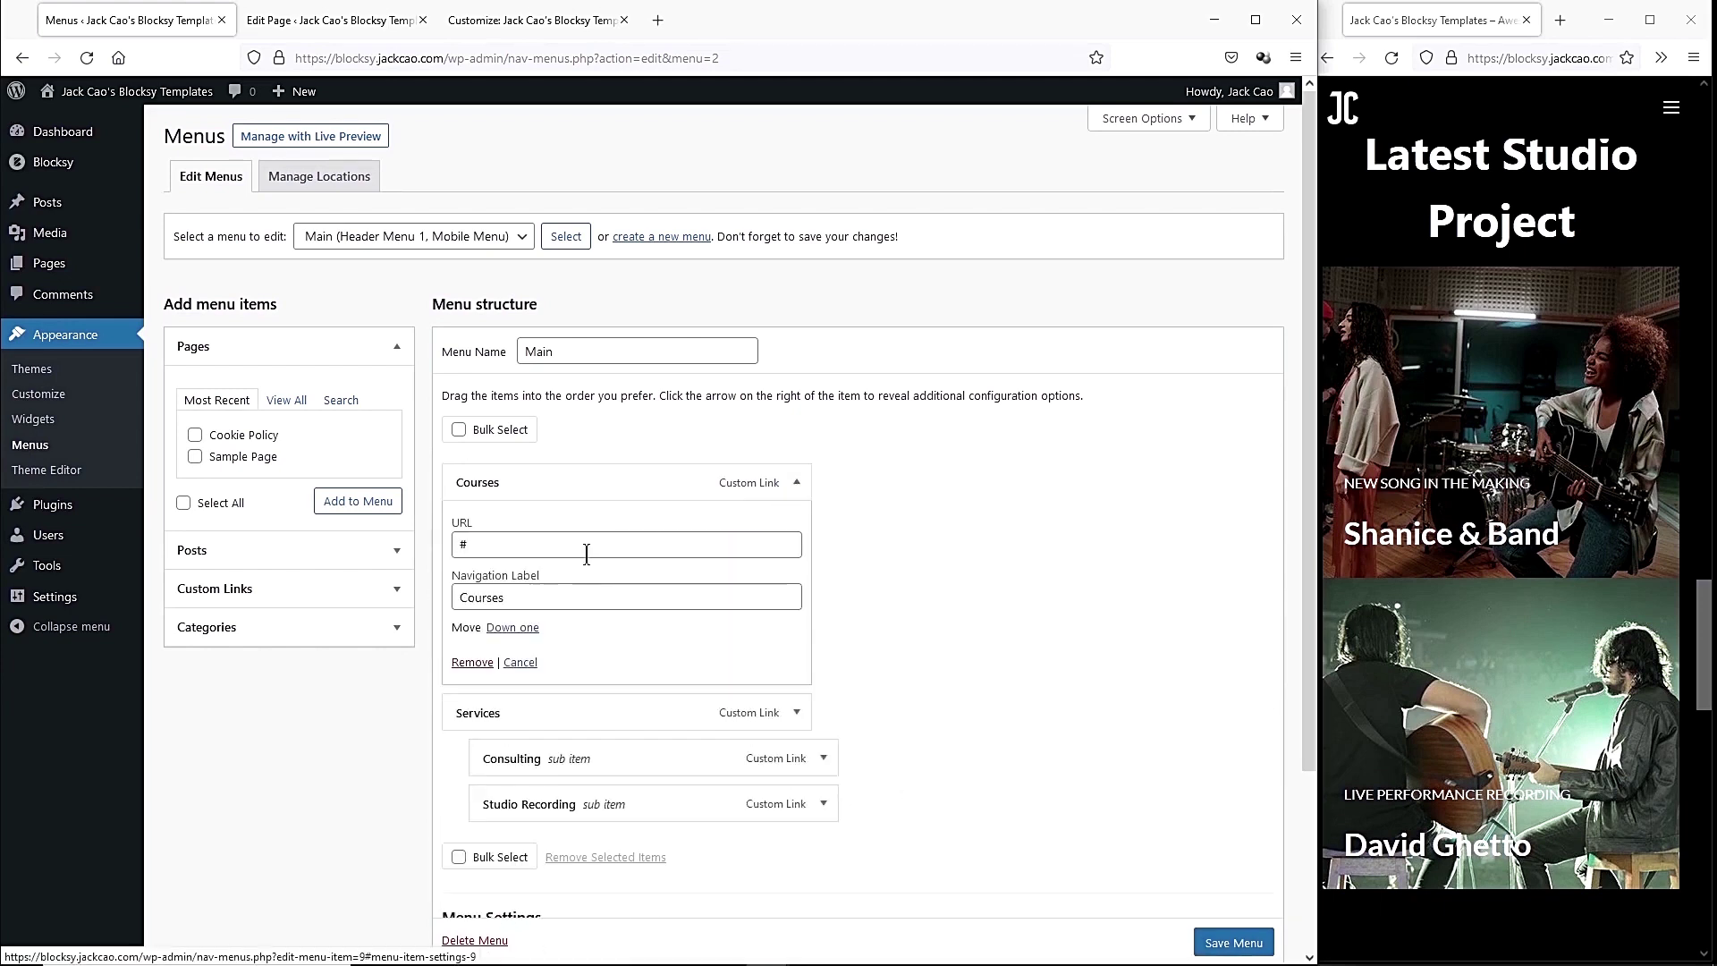
drag(516, 601, 453, 592)
text(Latest Projects)
click(497, 545)
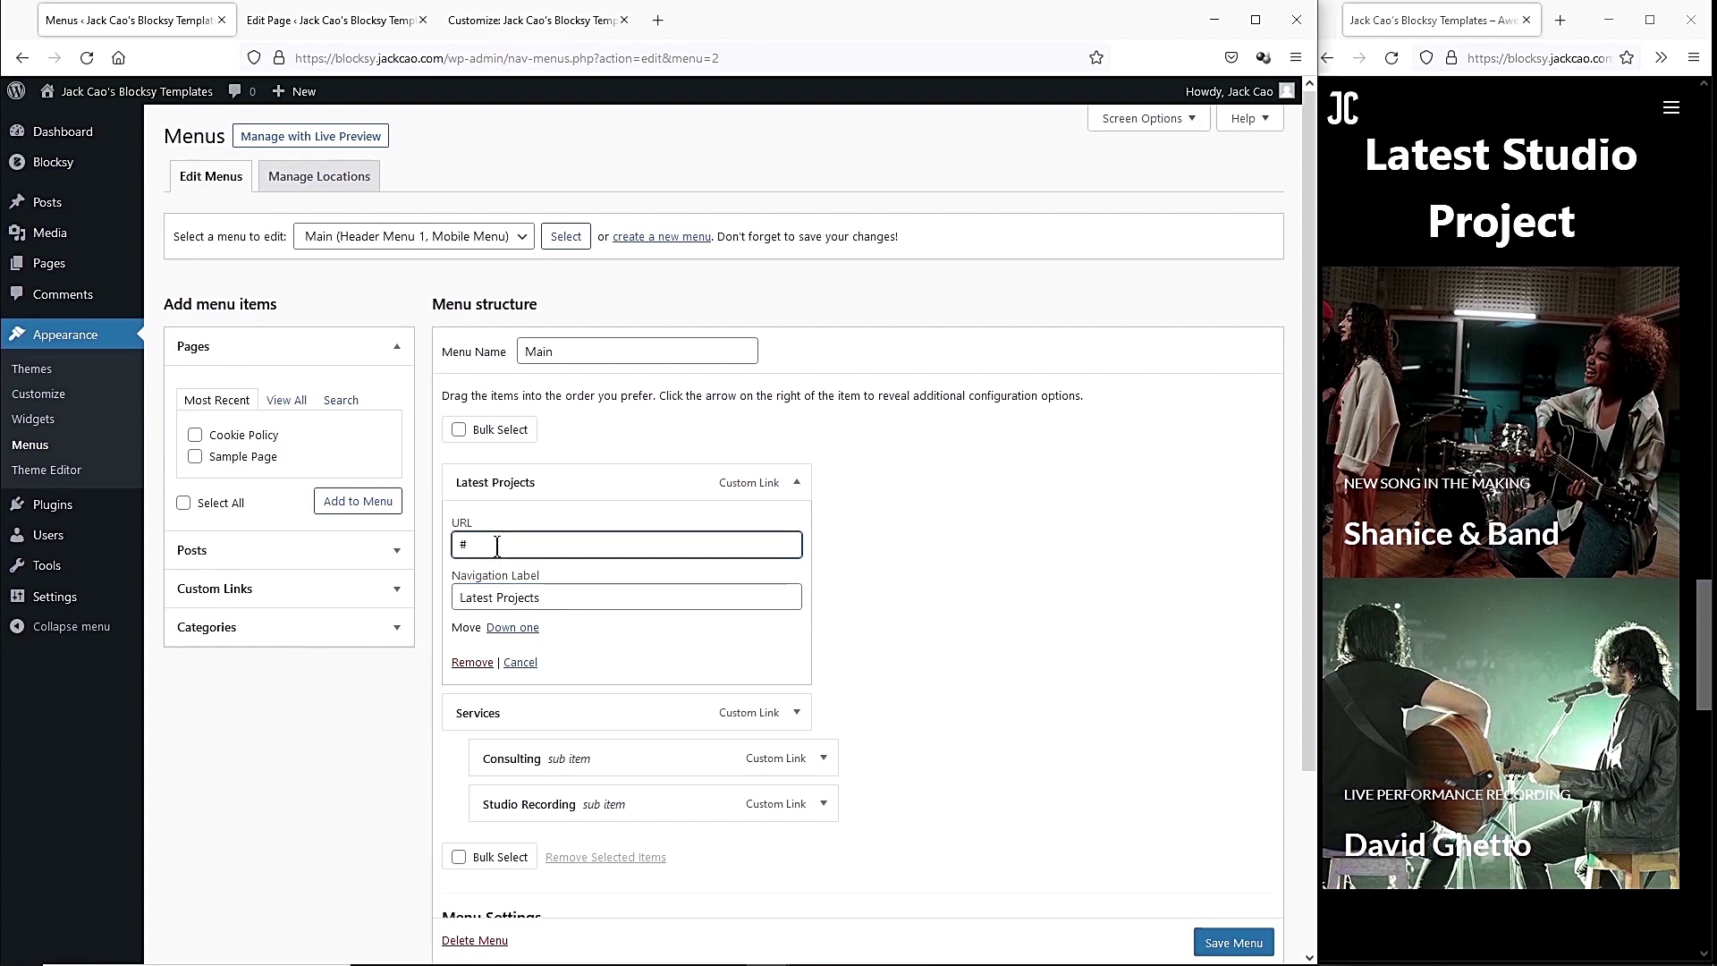
text(projects)
Check the Latest Studio Project heading's anchor name in the page editor.
click(385, 29)
scroll(662, 376, down, 8)
scroll(659, 410, down, 5)
click(661, 392)
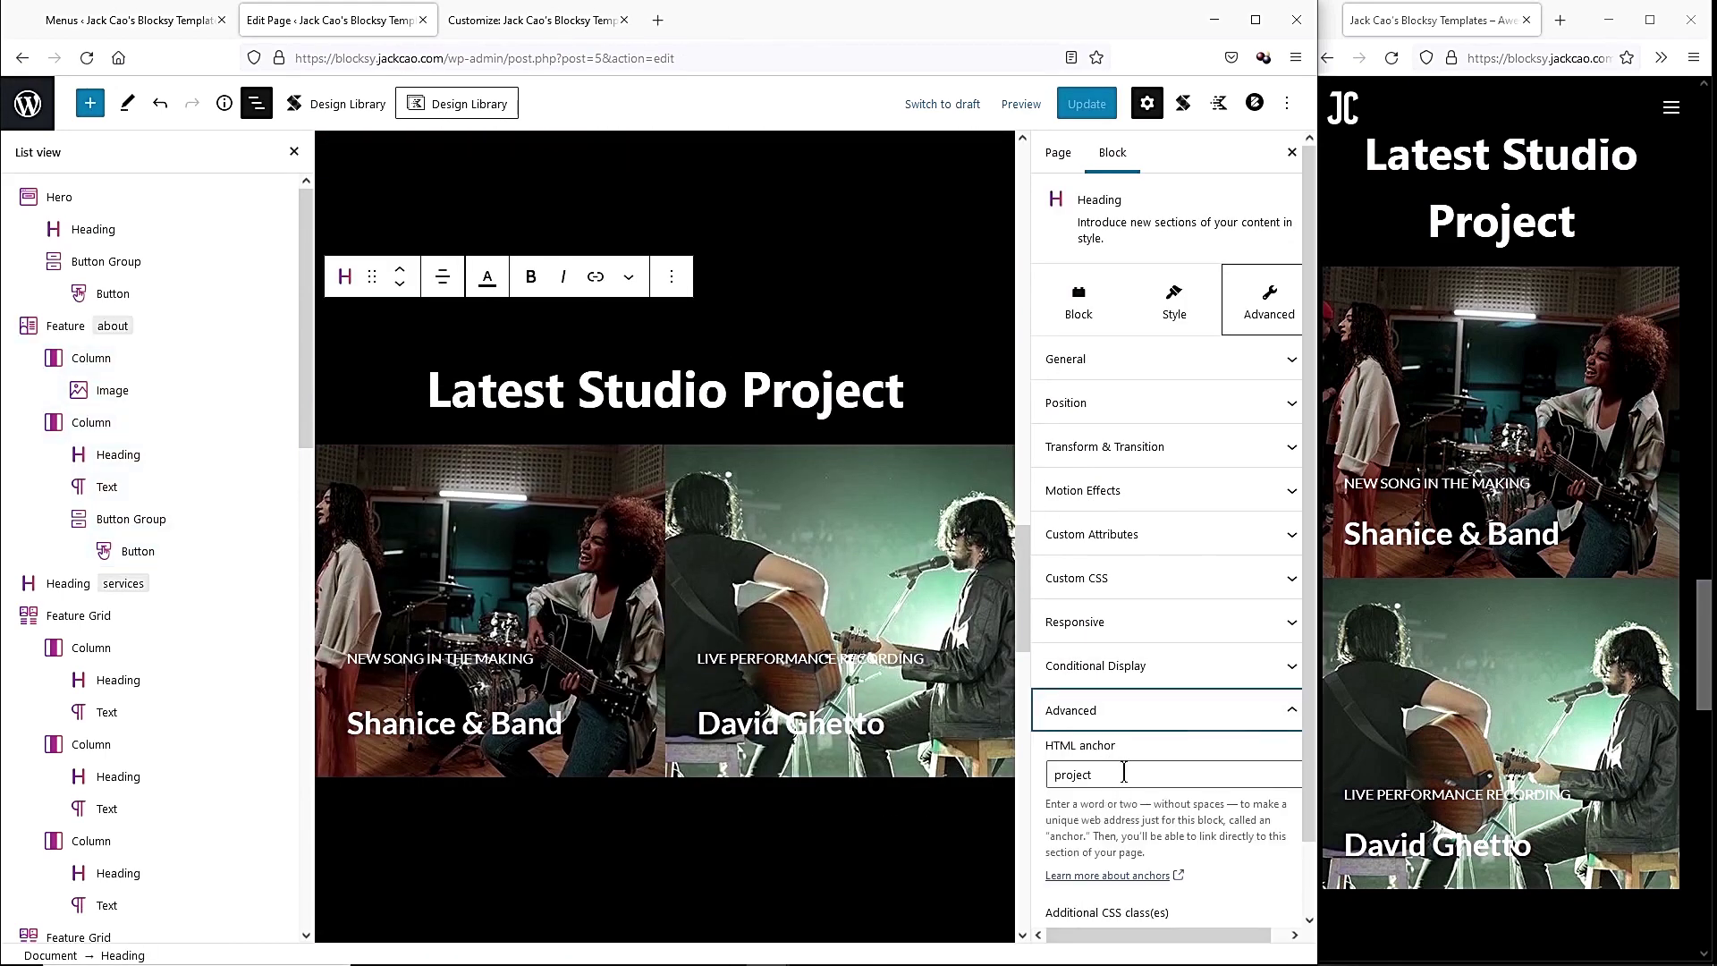
click(145, 27)
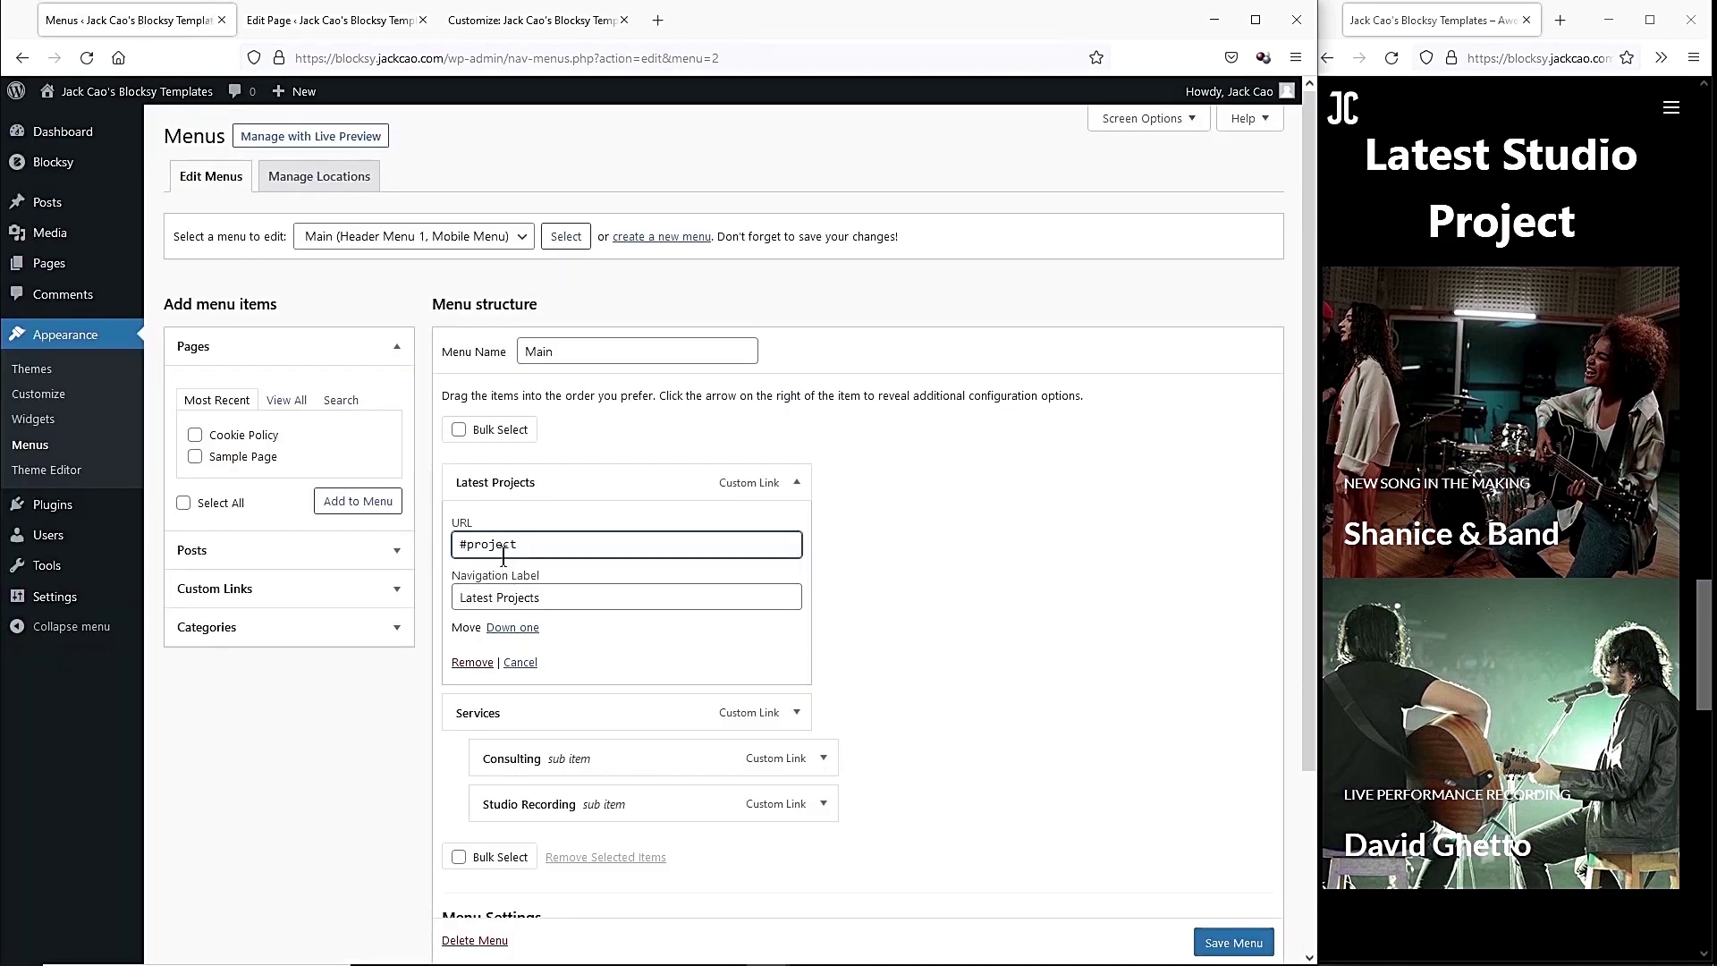
Move Services out from the sub items and remove Consulting and Studio Recording.
scroll(528, 552, down, 3)
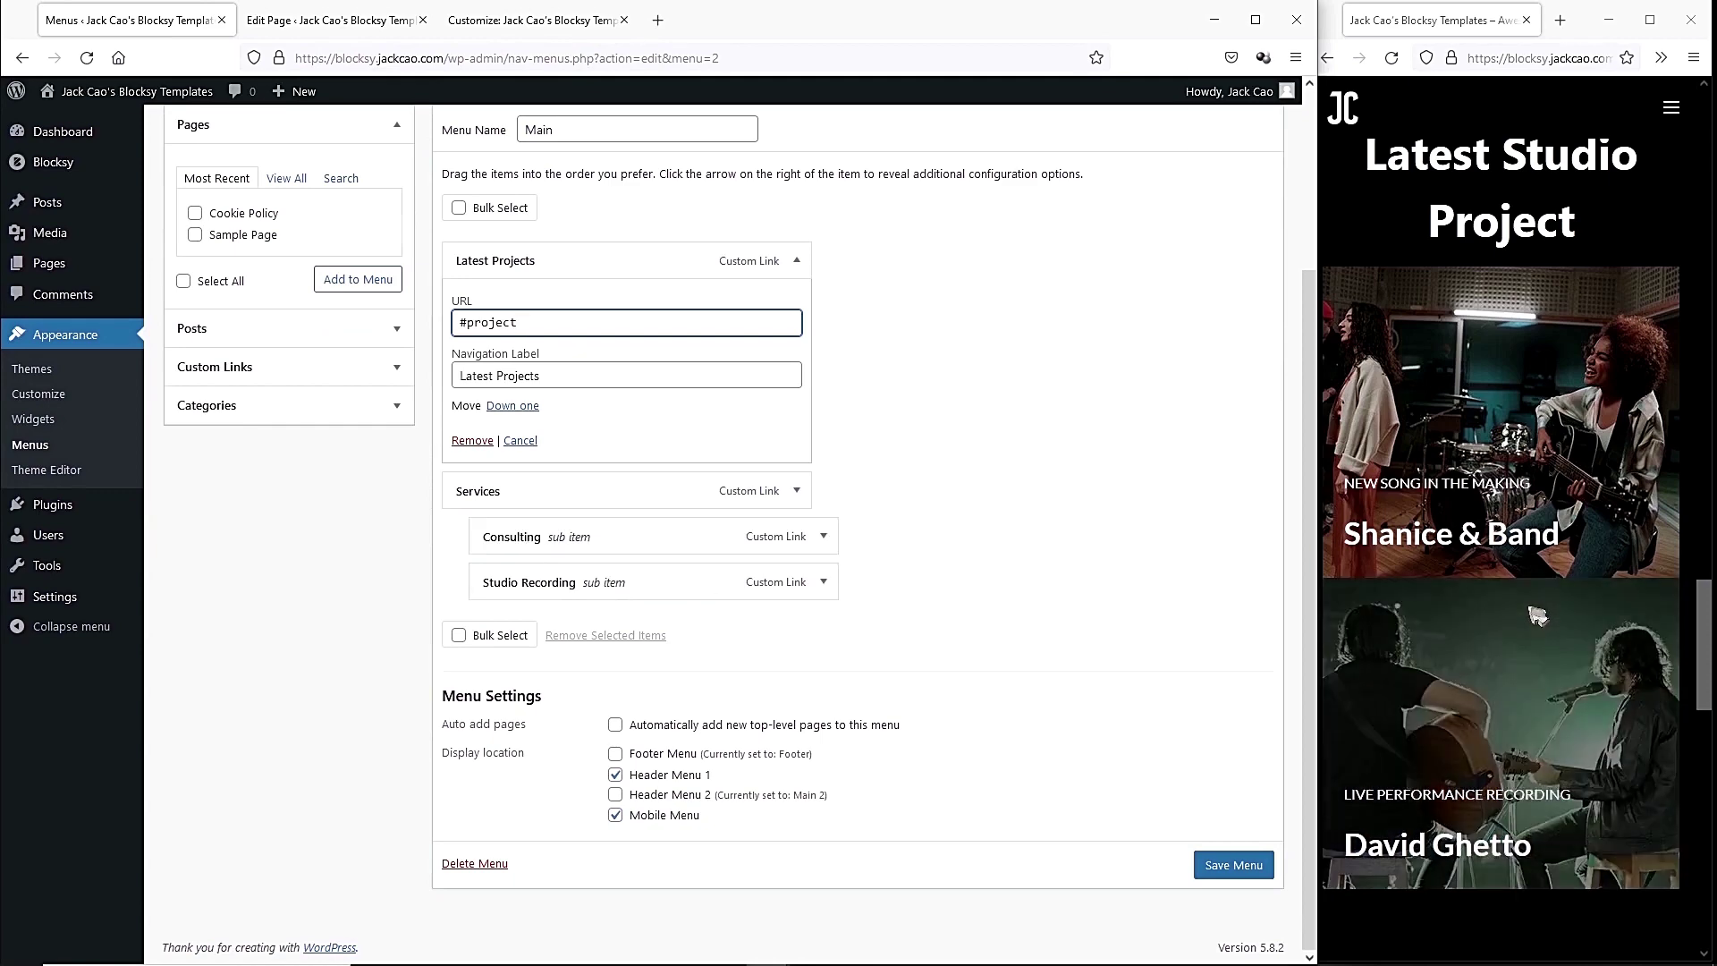
scroll(1493, 391, down, 7)
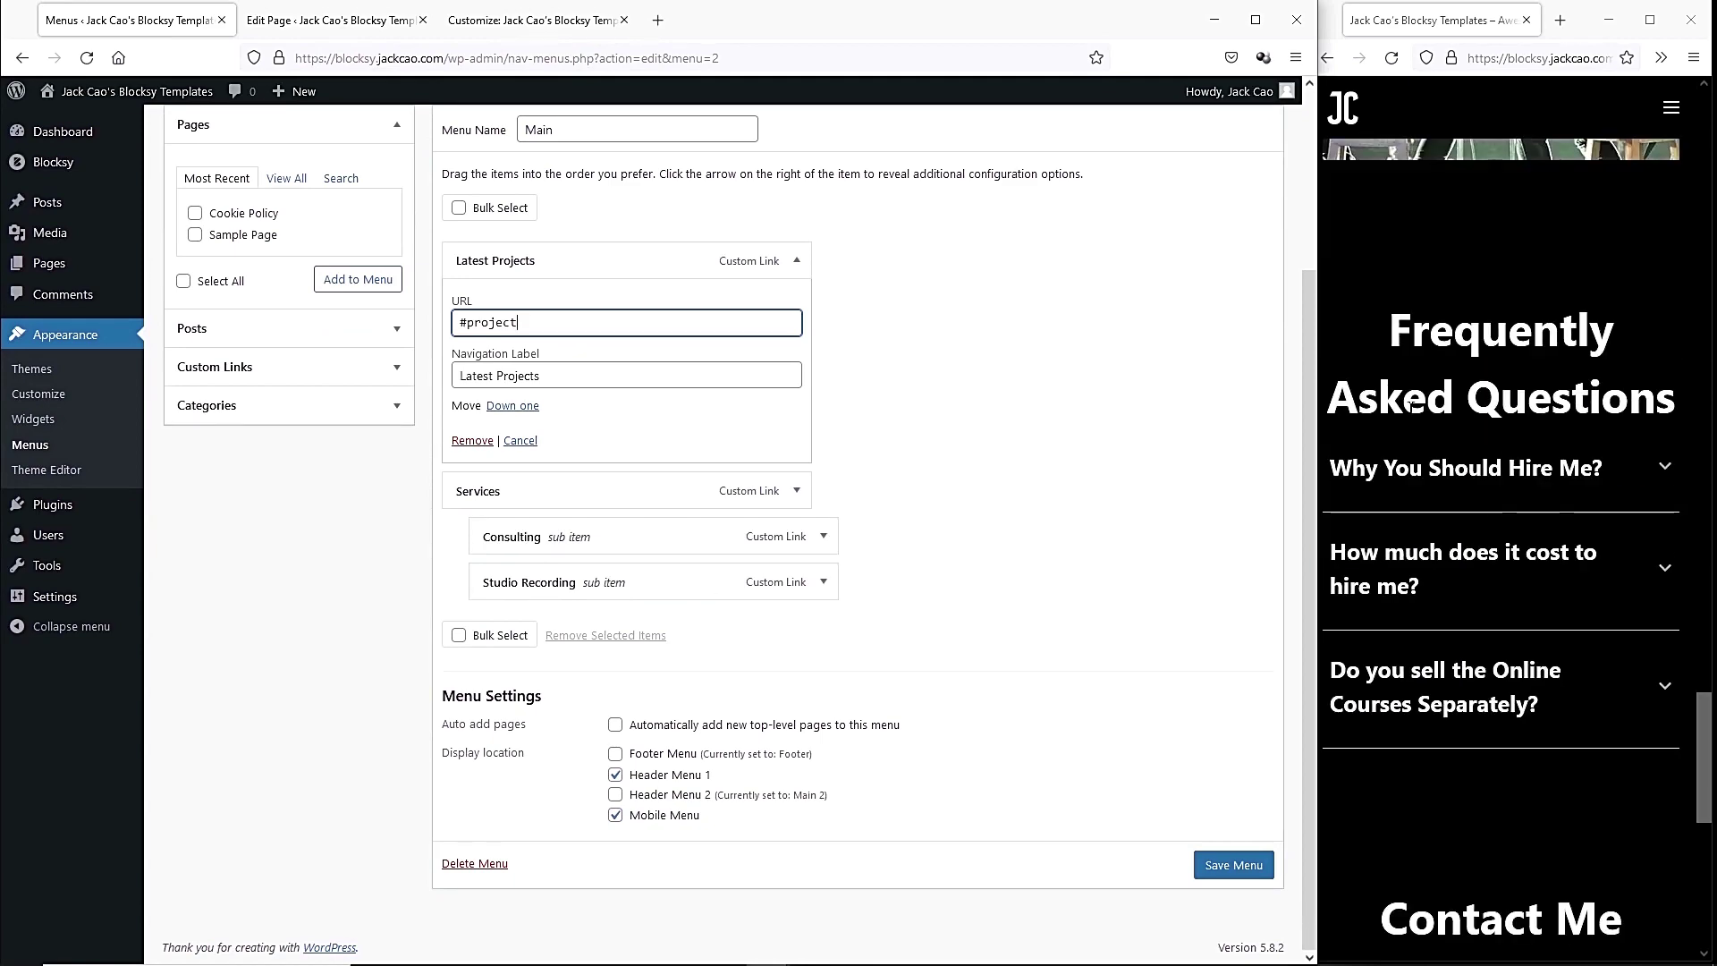
drag(766, 491, 740, 582)
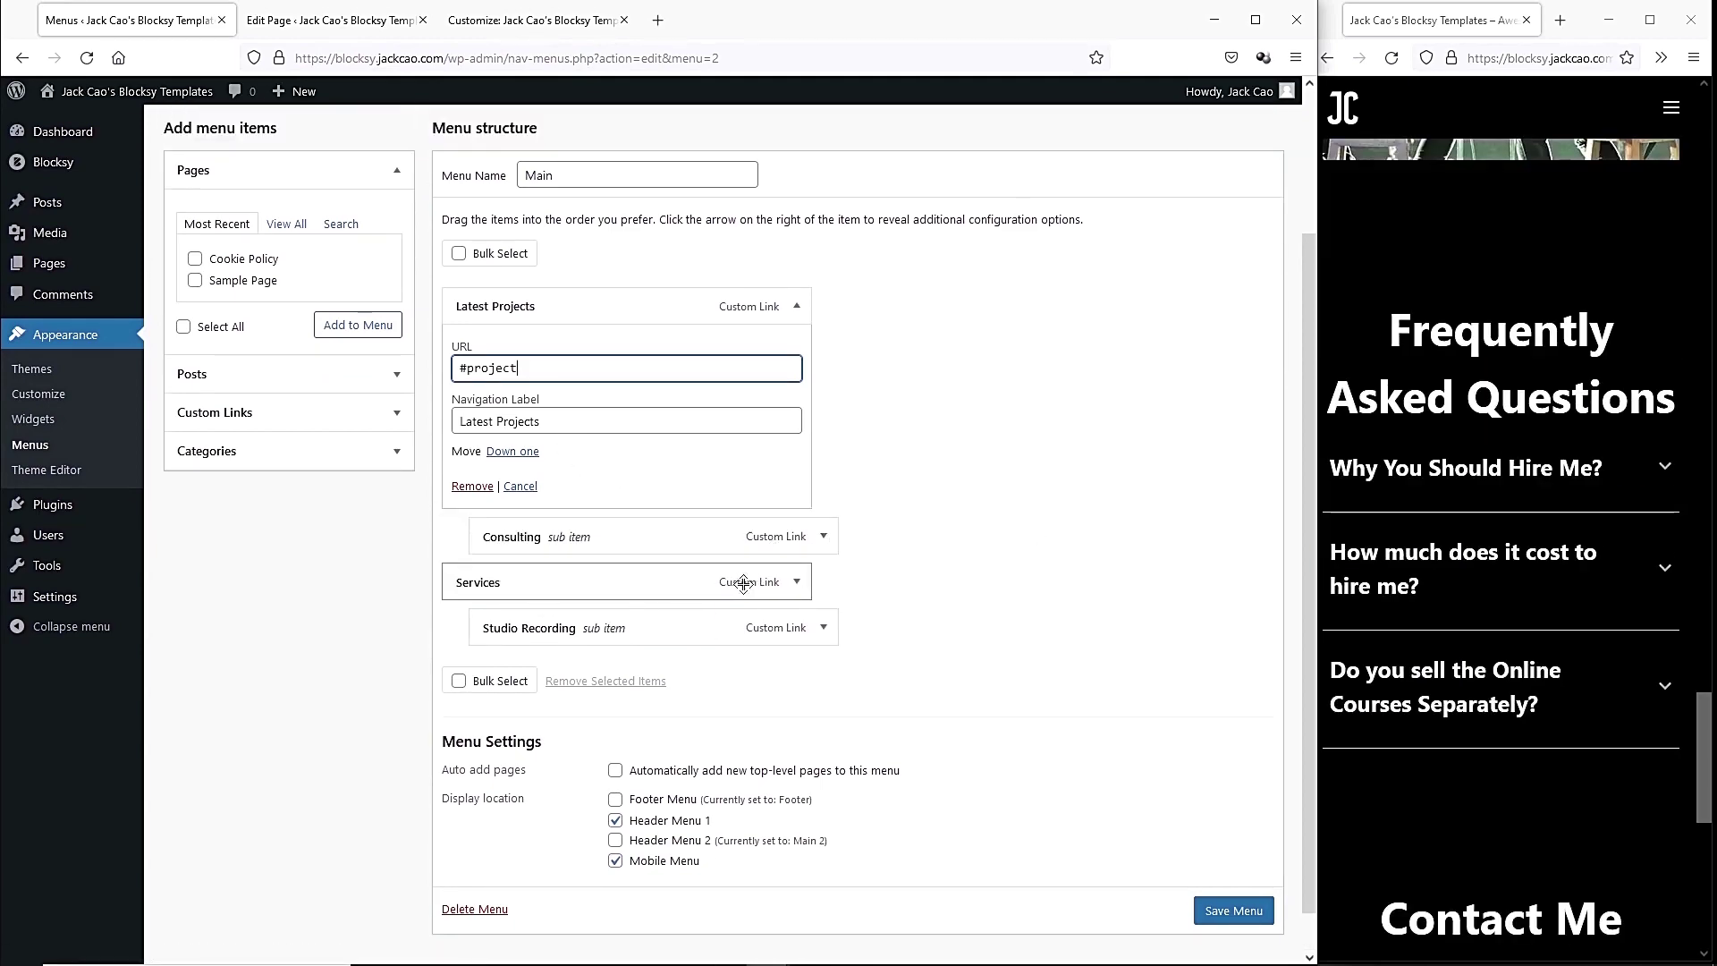
click(824, 537)
click(487, 716)
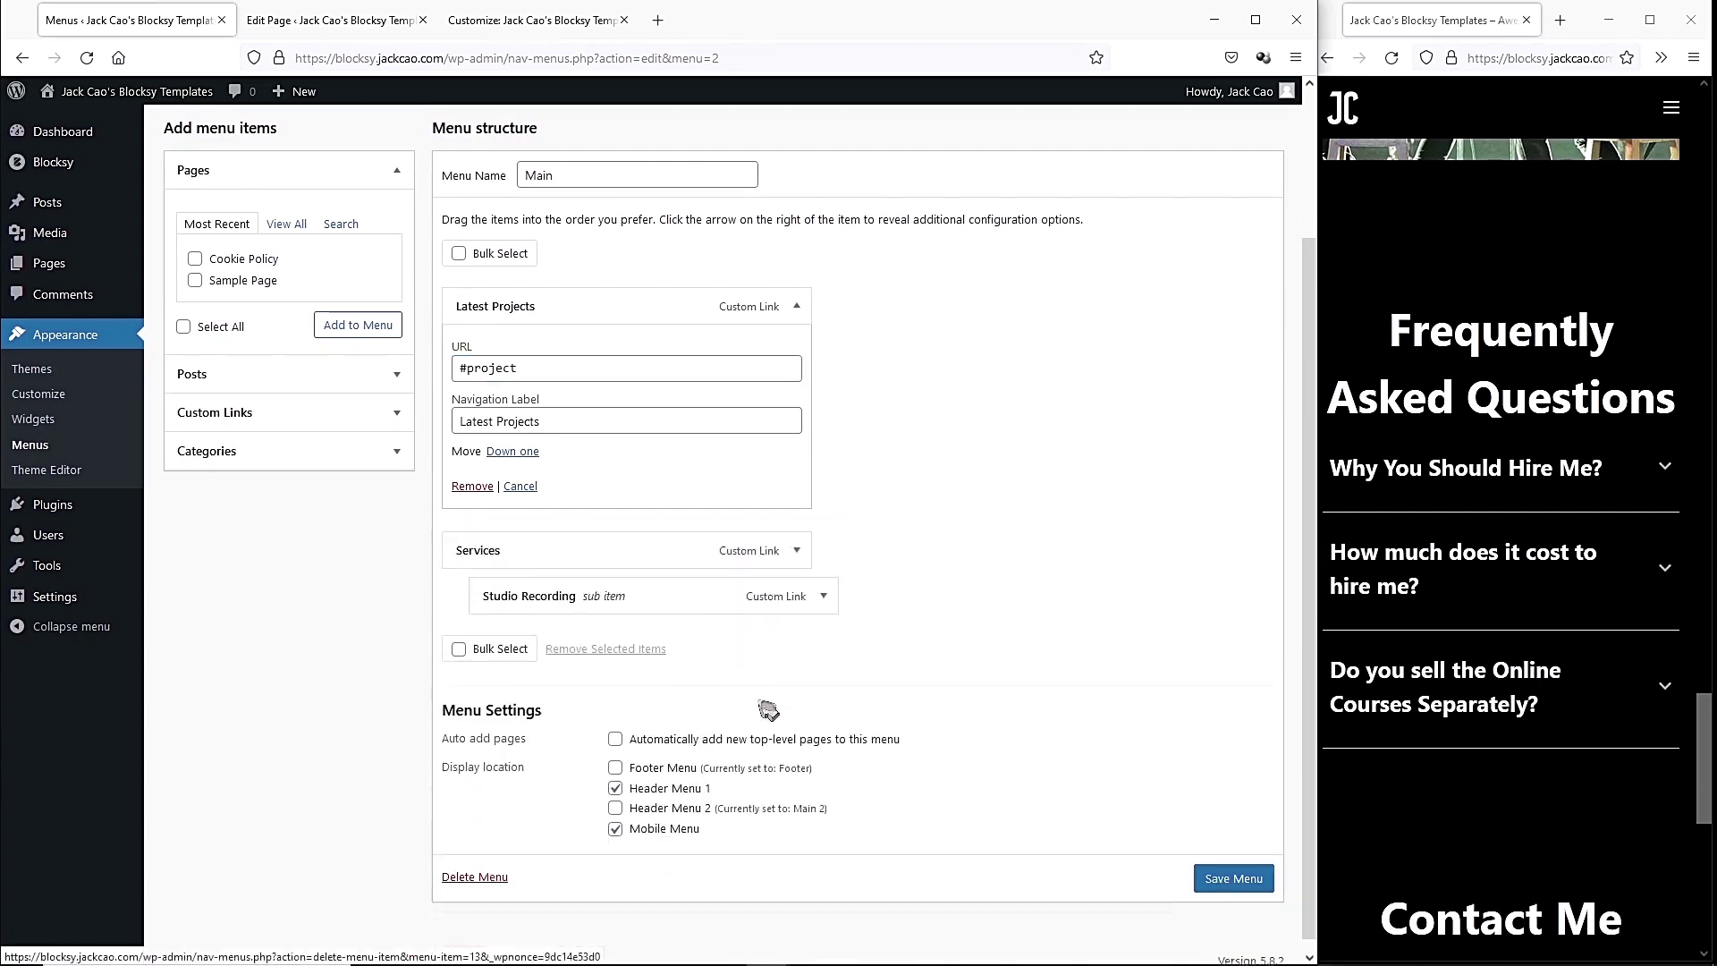
click(823, 584)
click(500, 760)
Rename Services to FAQ linking to #faq, save the Main menu, and reload the site.
click(797, 582)
drag(517, 698, 422, 694)
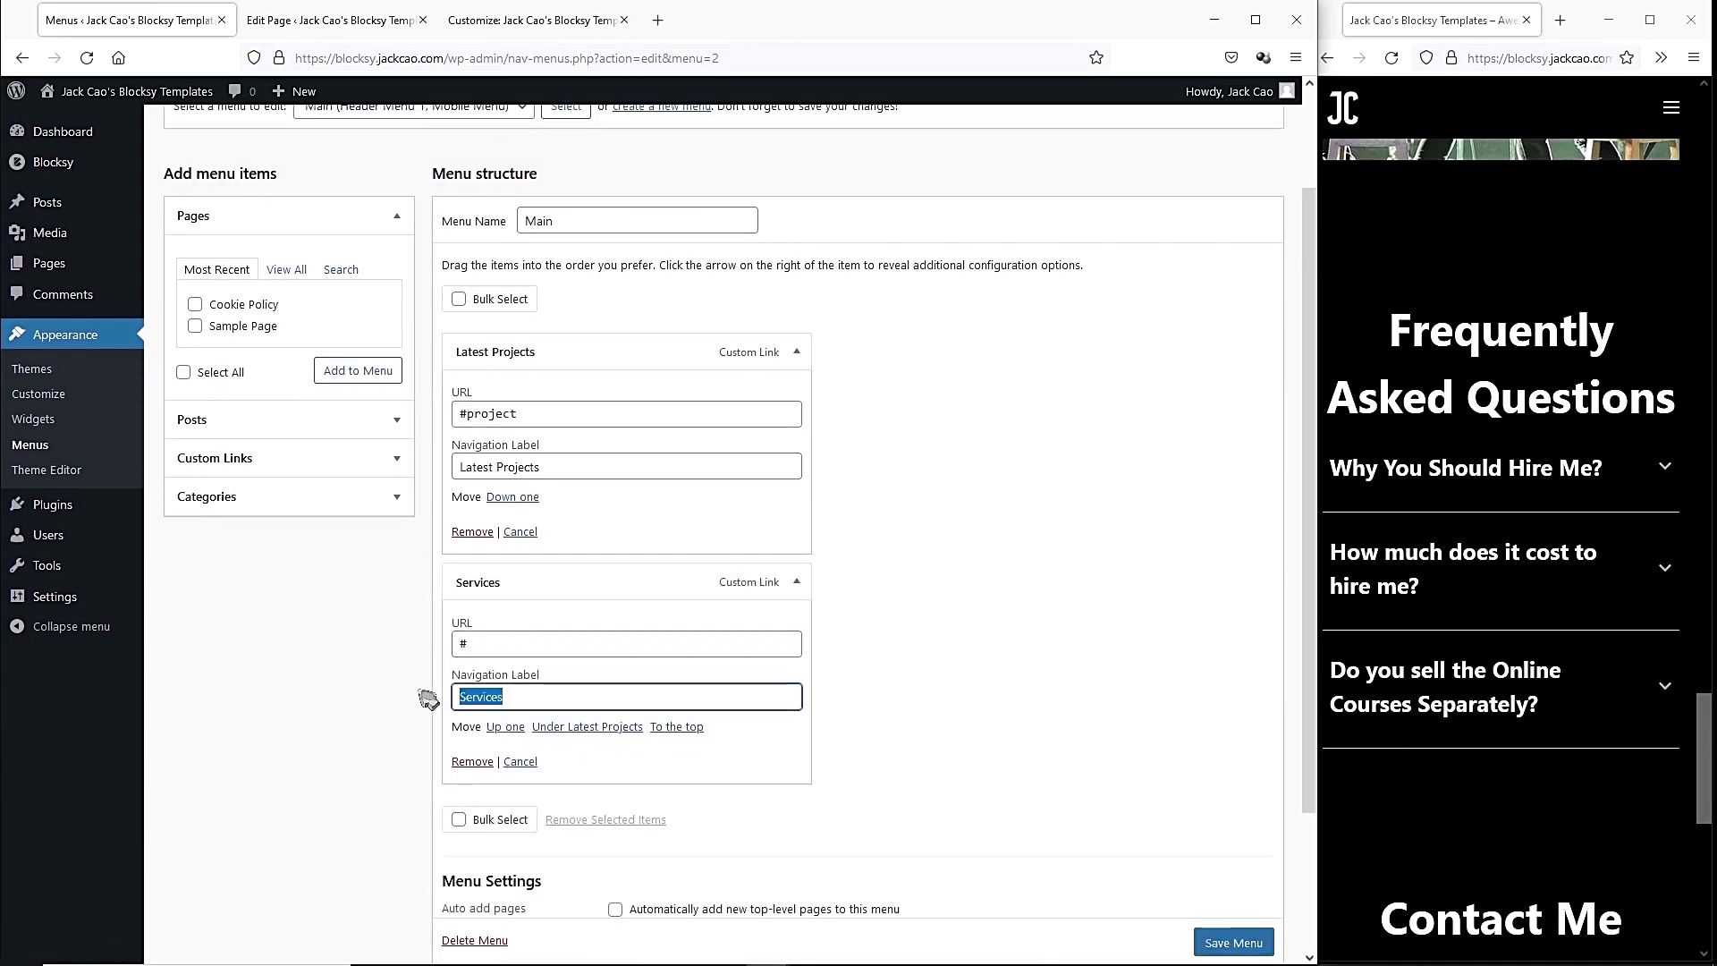
click(500, 642)
text(faq)
click(845, 635)
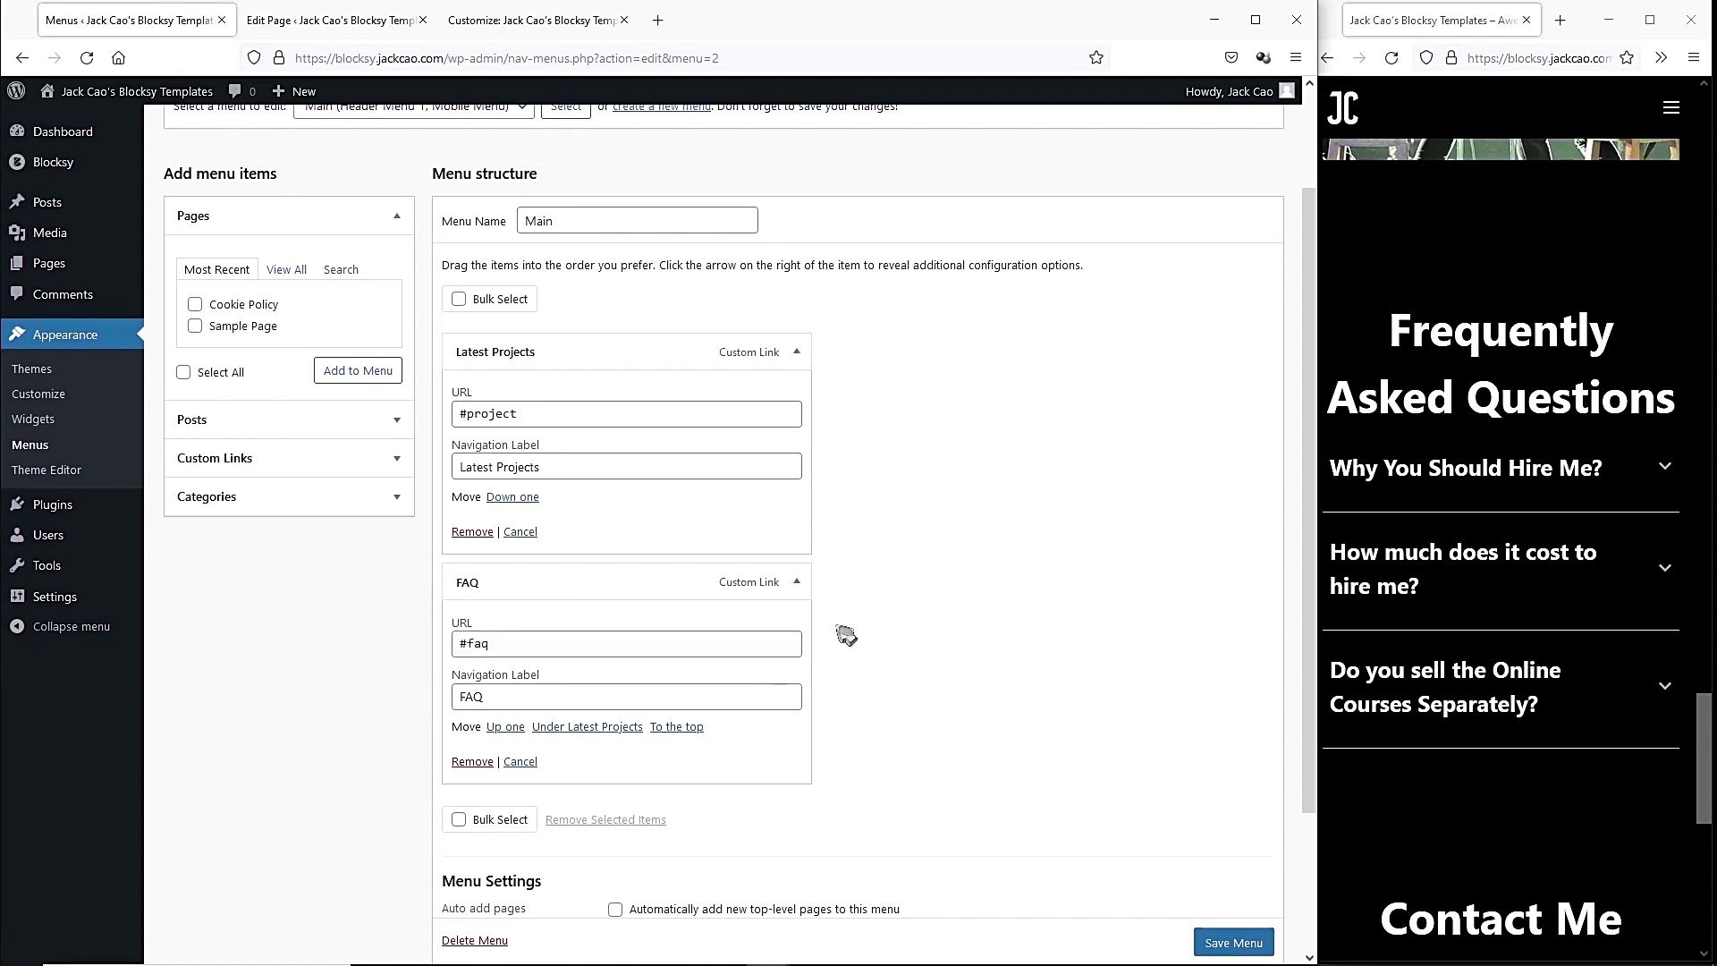
scroll(1232, 941, down, 1)
click(1227, 940)
click(1391, 57)
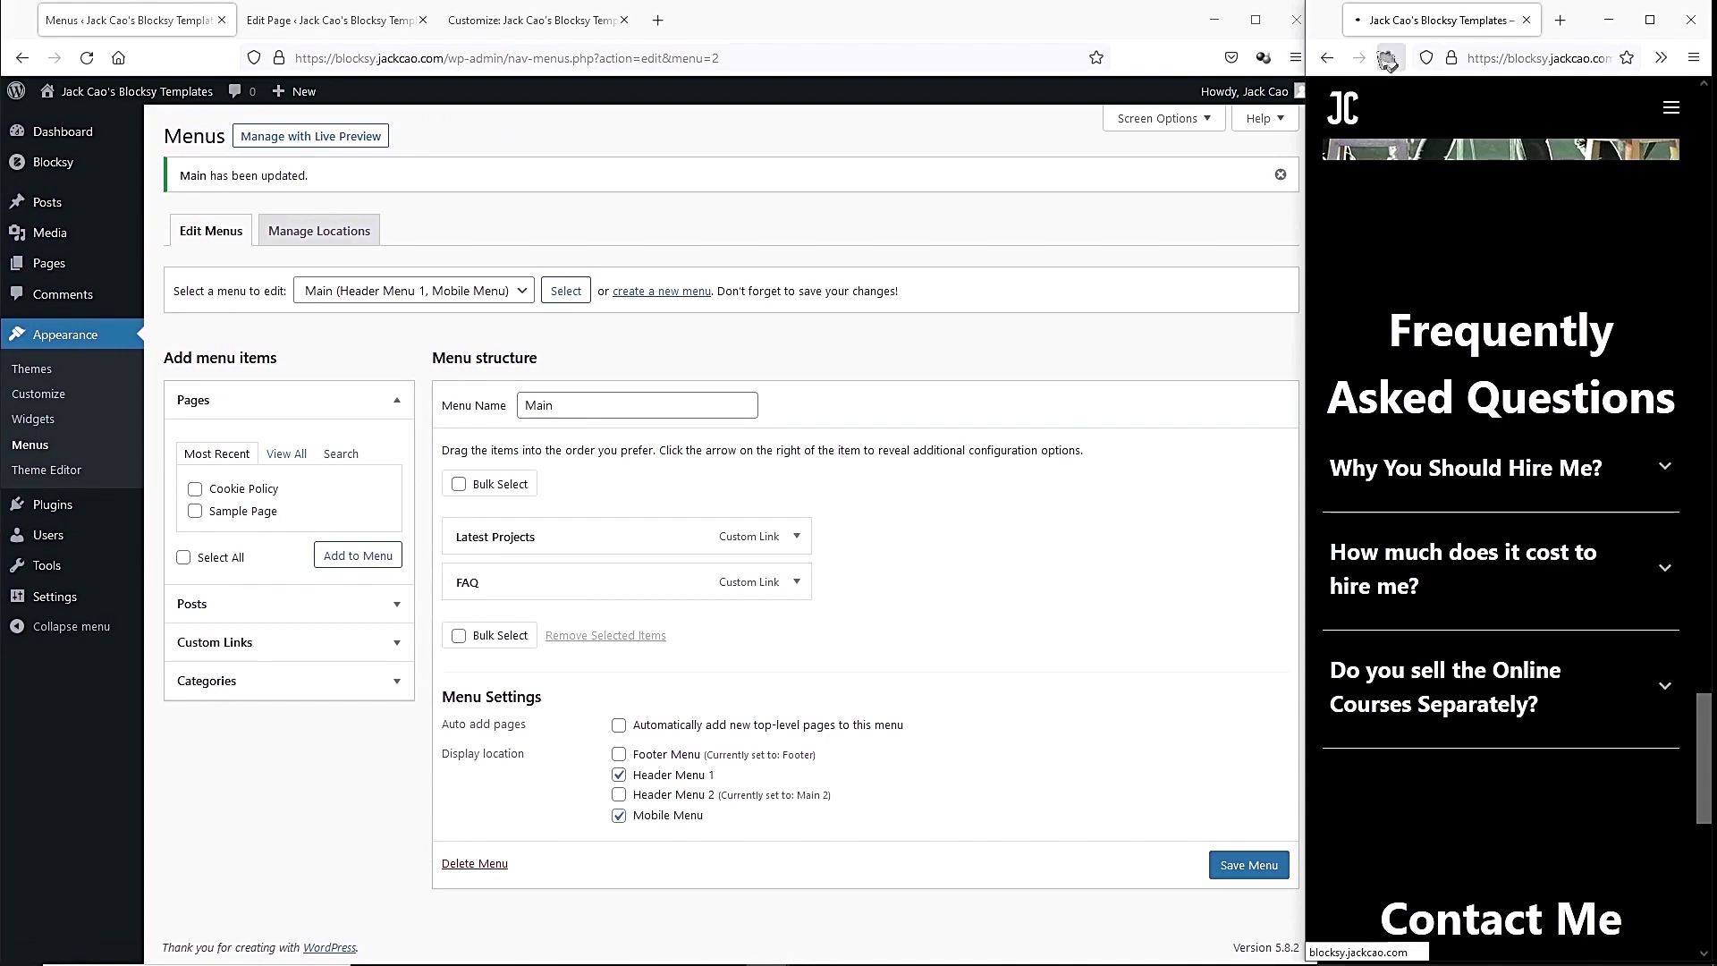
Test the live header's Latest Projects, FAQ, Services, About and Contact links.
scroll(870, 496, up, 20)
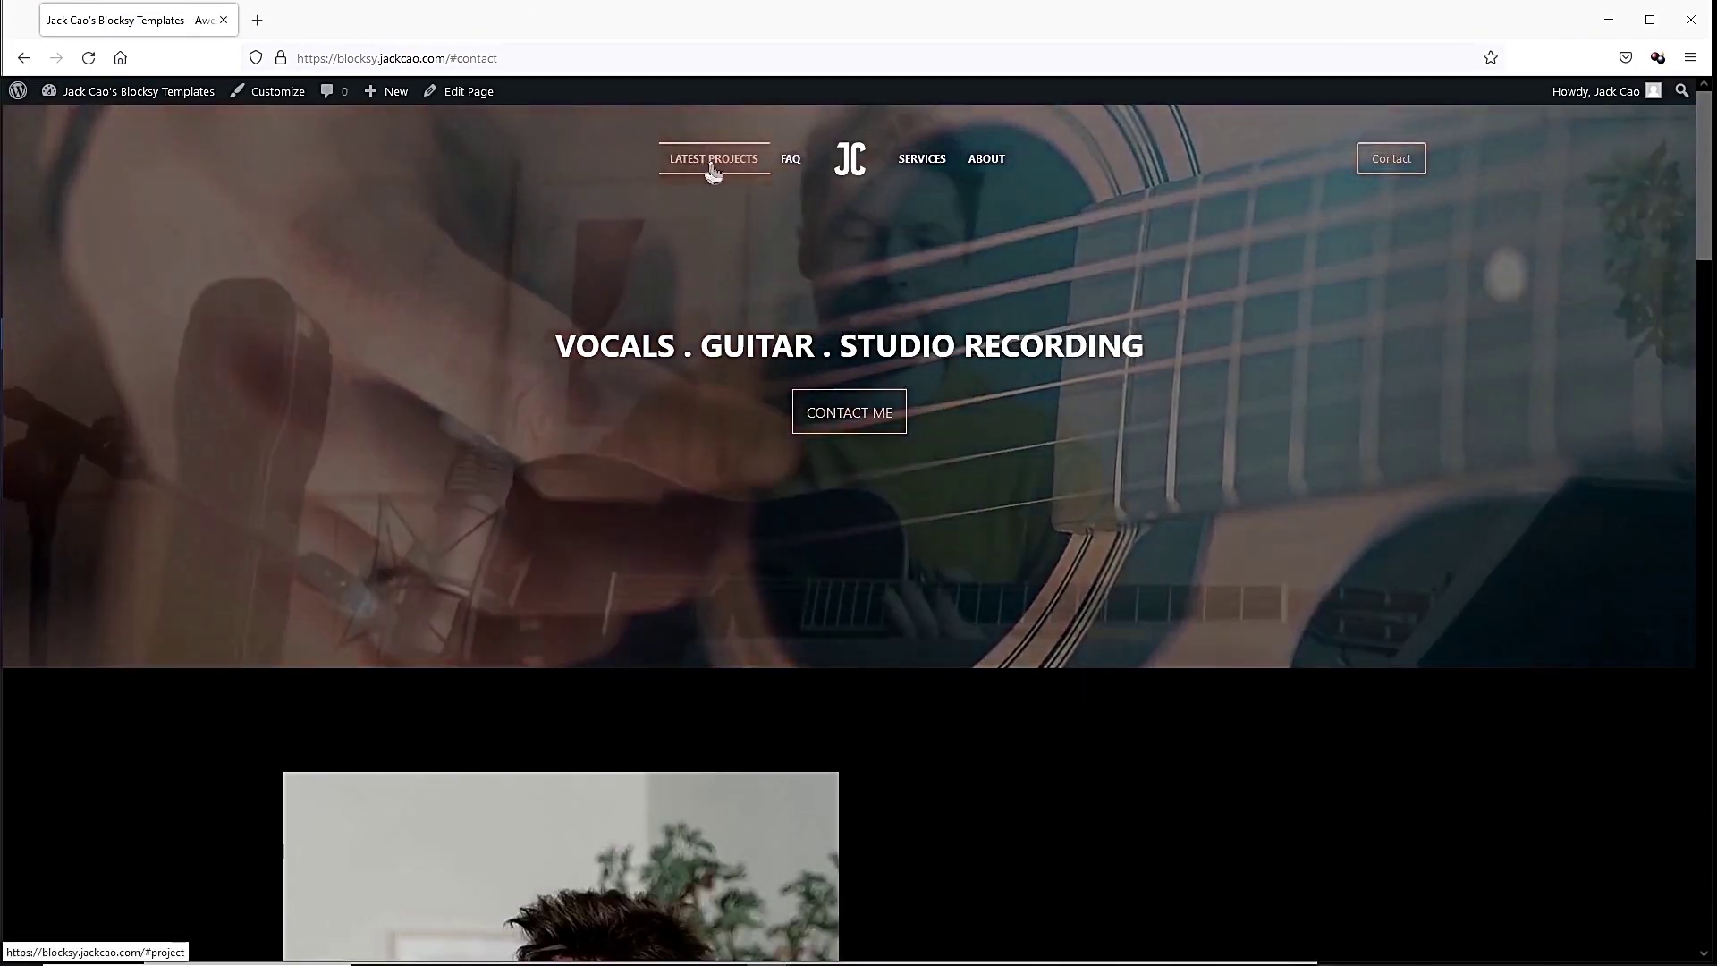
click(713, 165)
scroll(723, 409, up, 2)
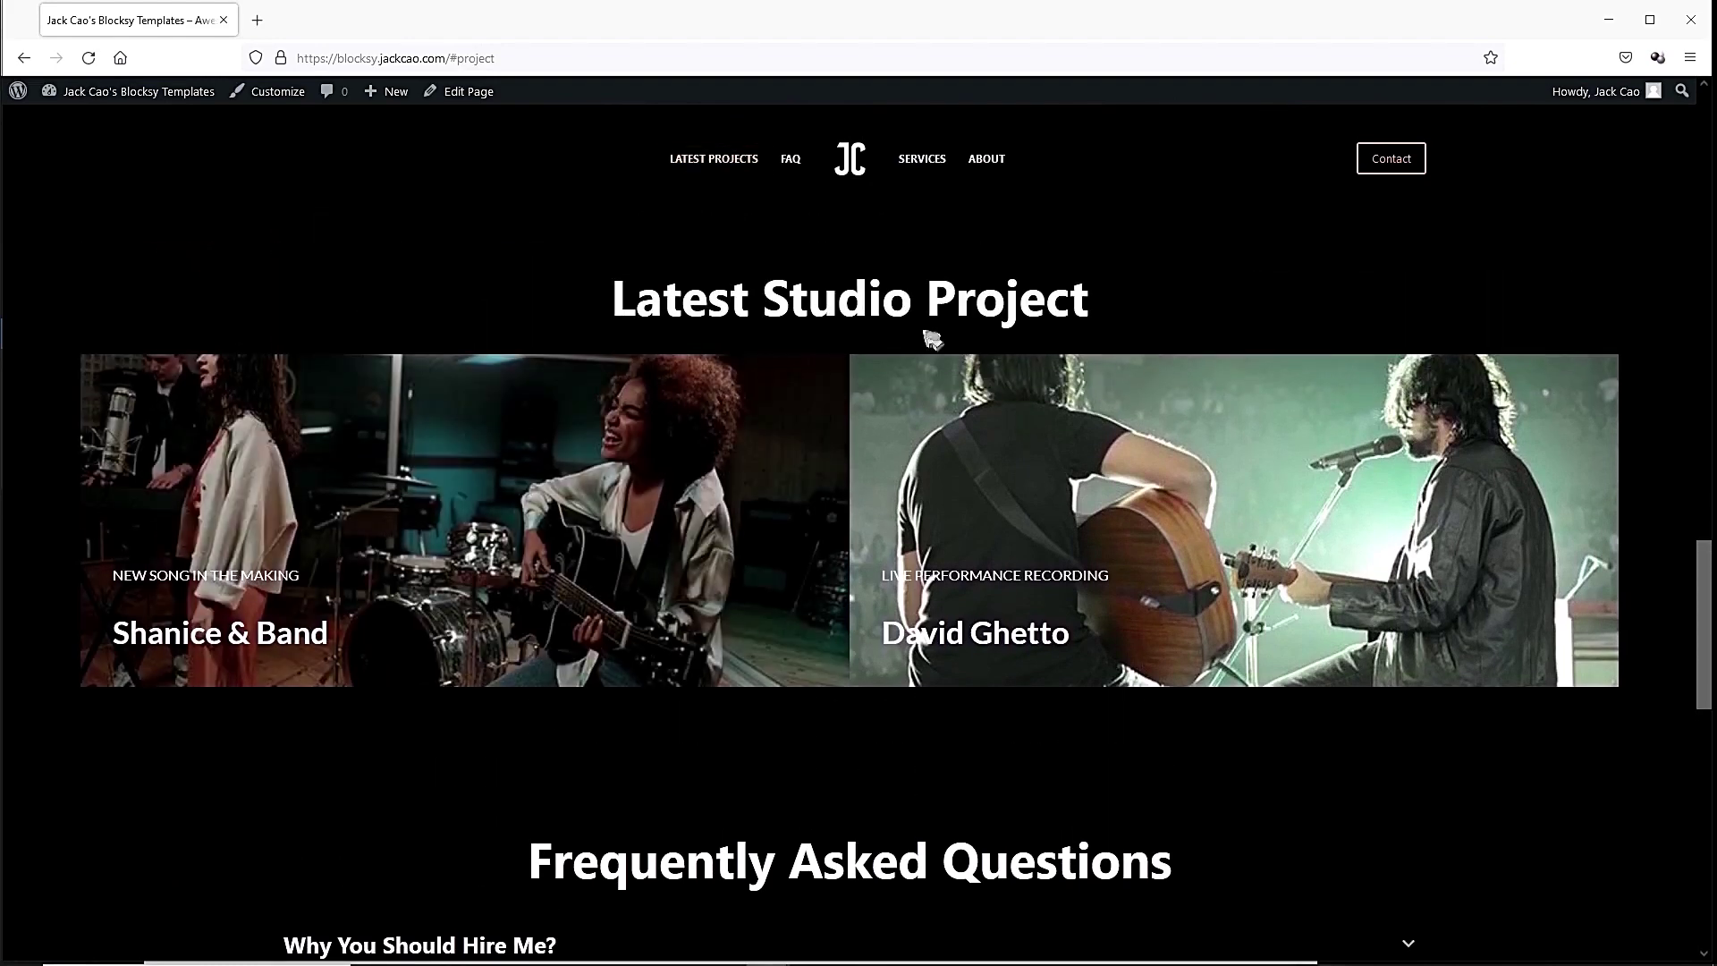
click(789, 161)
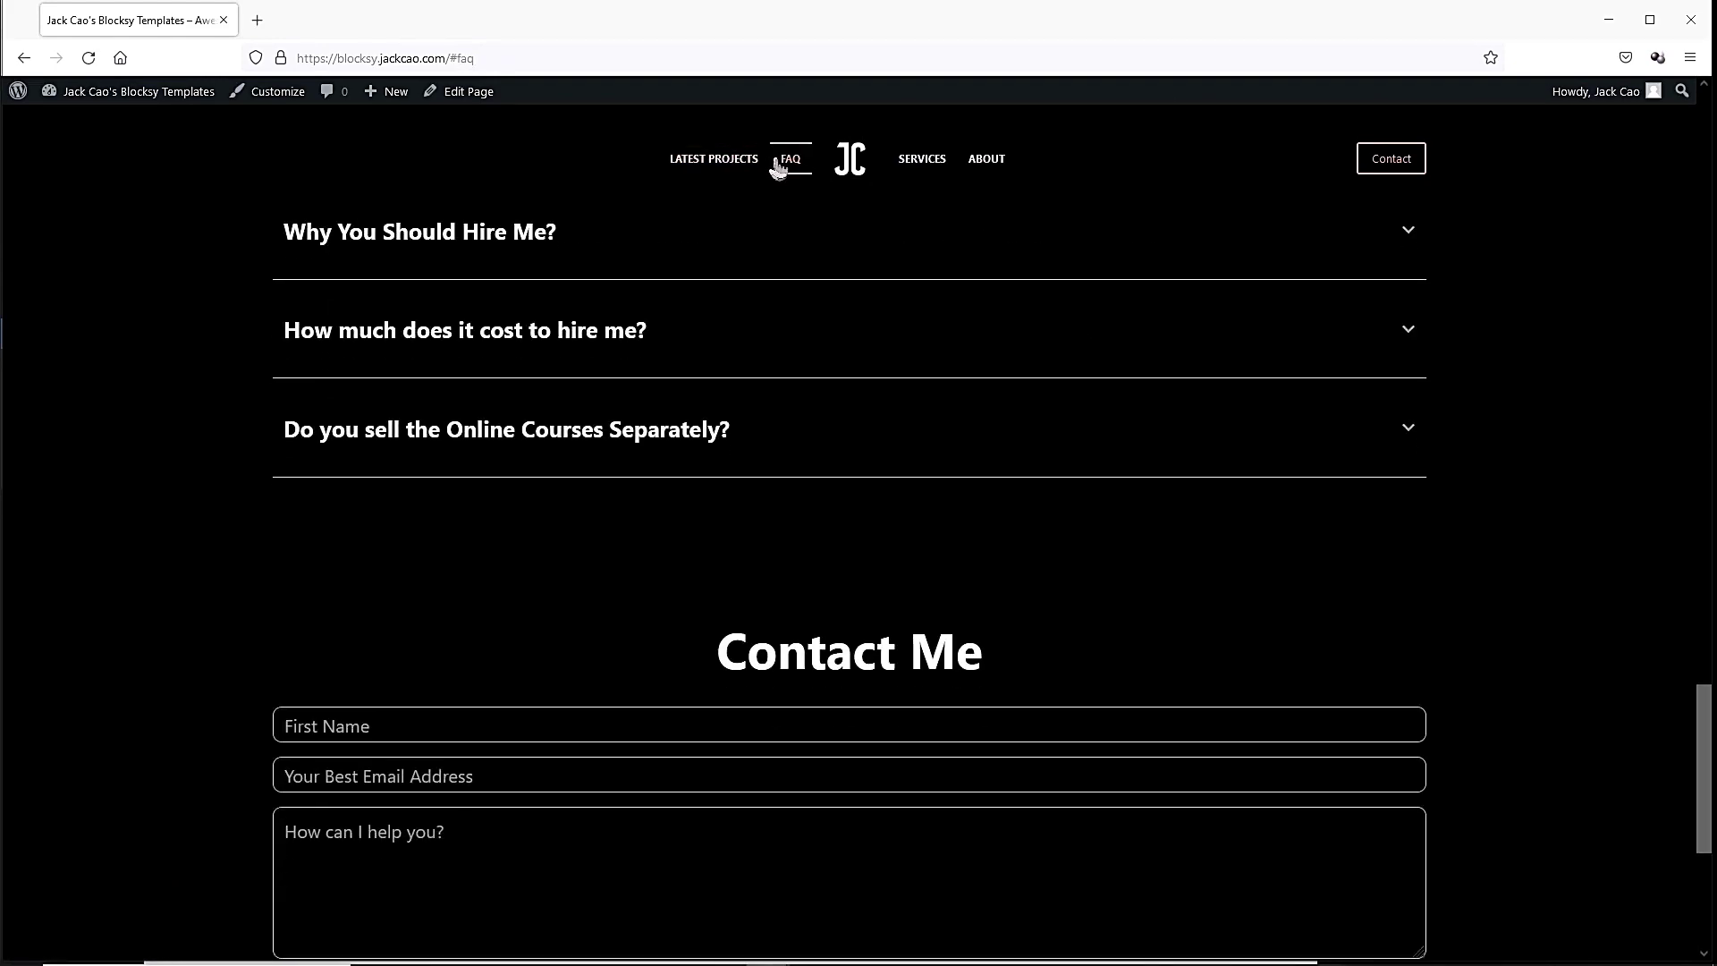
click(926, 161)
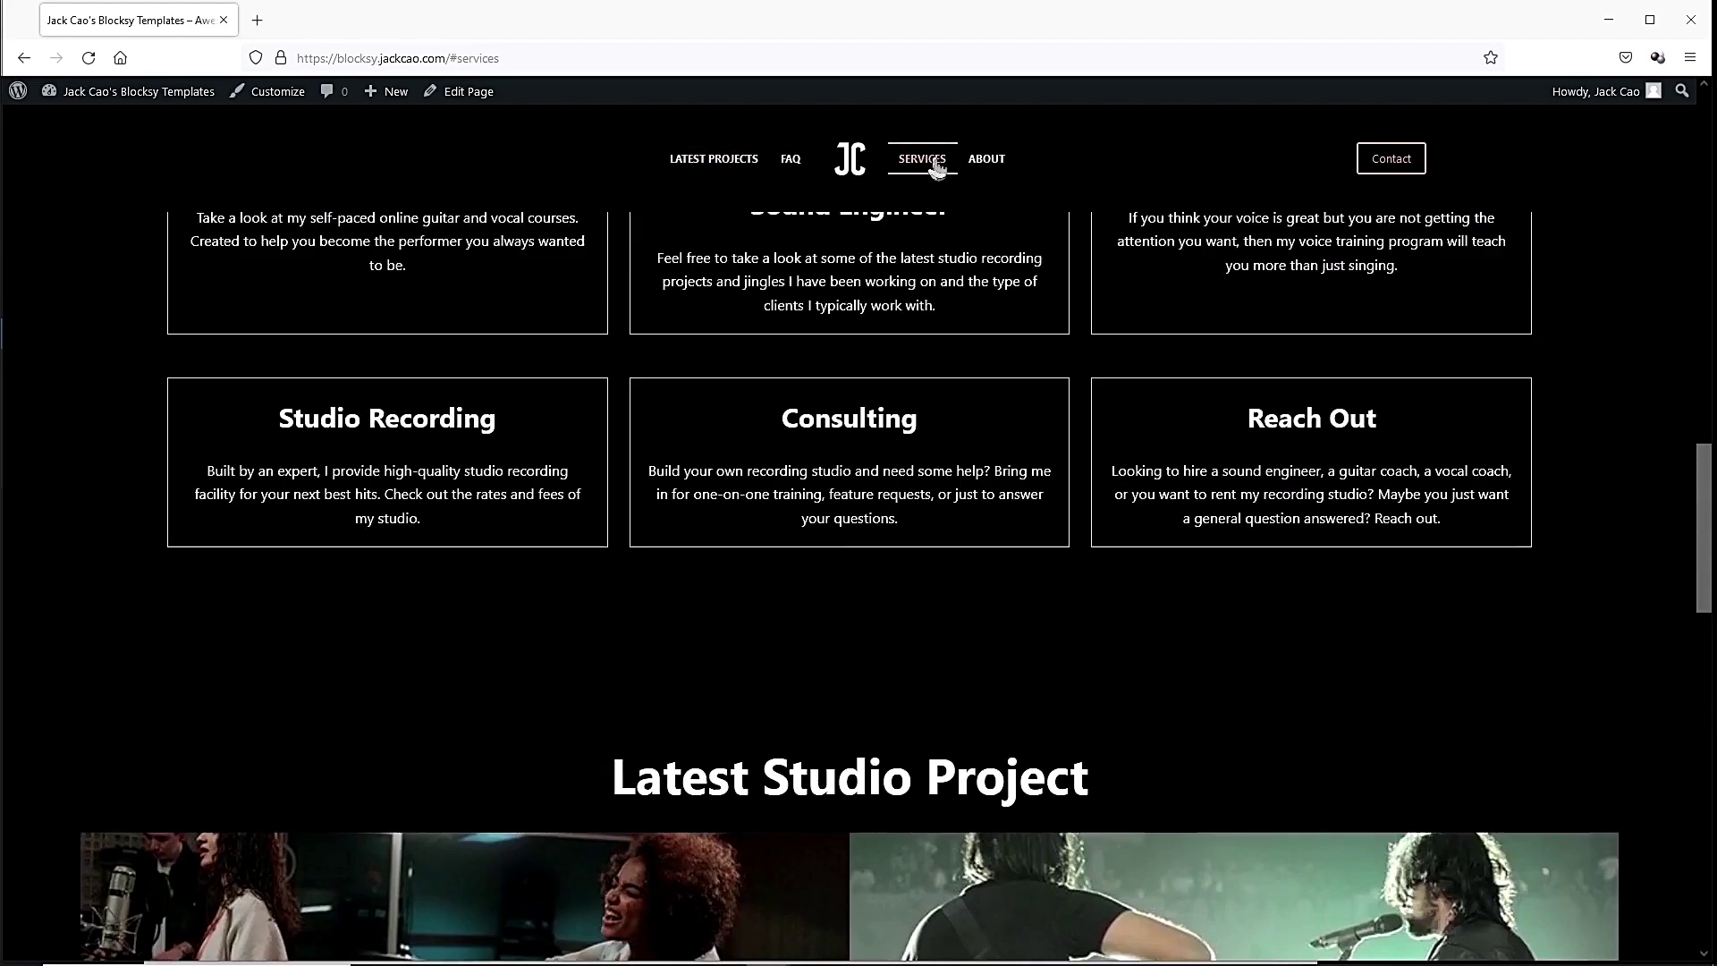
click(987, 161)
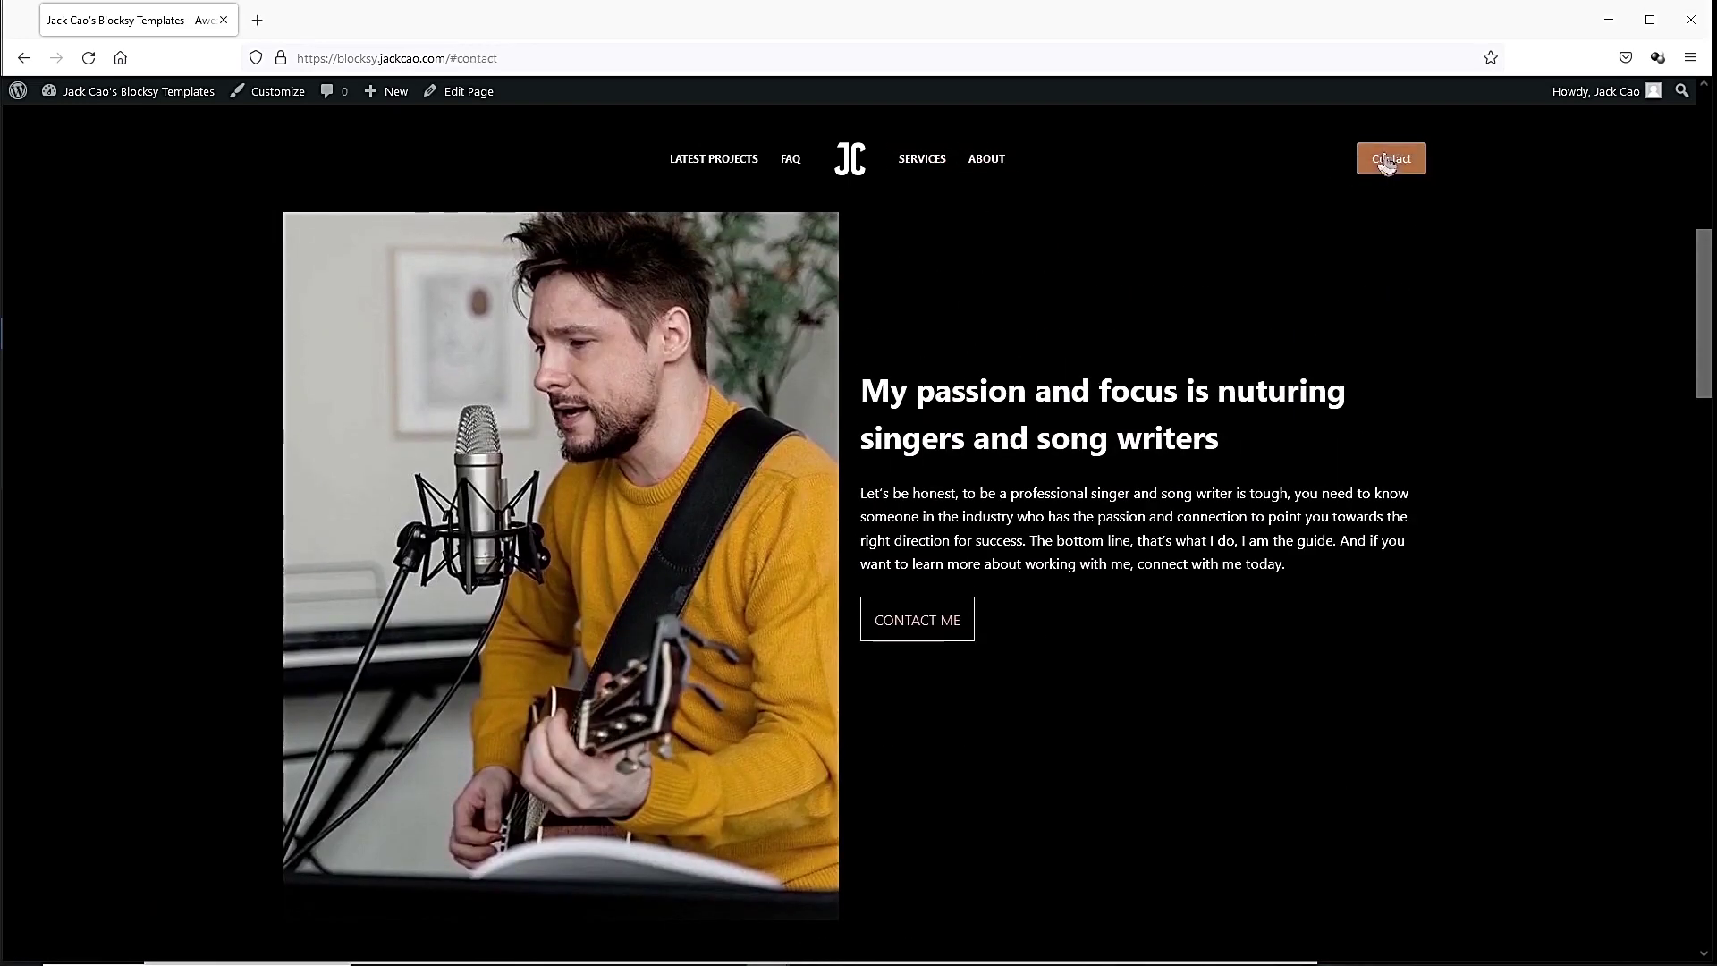
click(1400, 168)
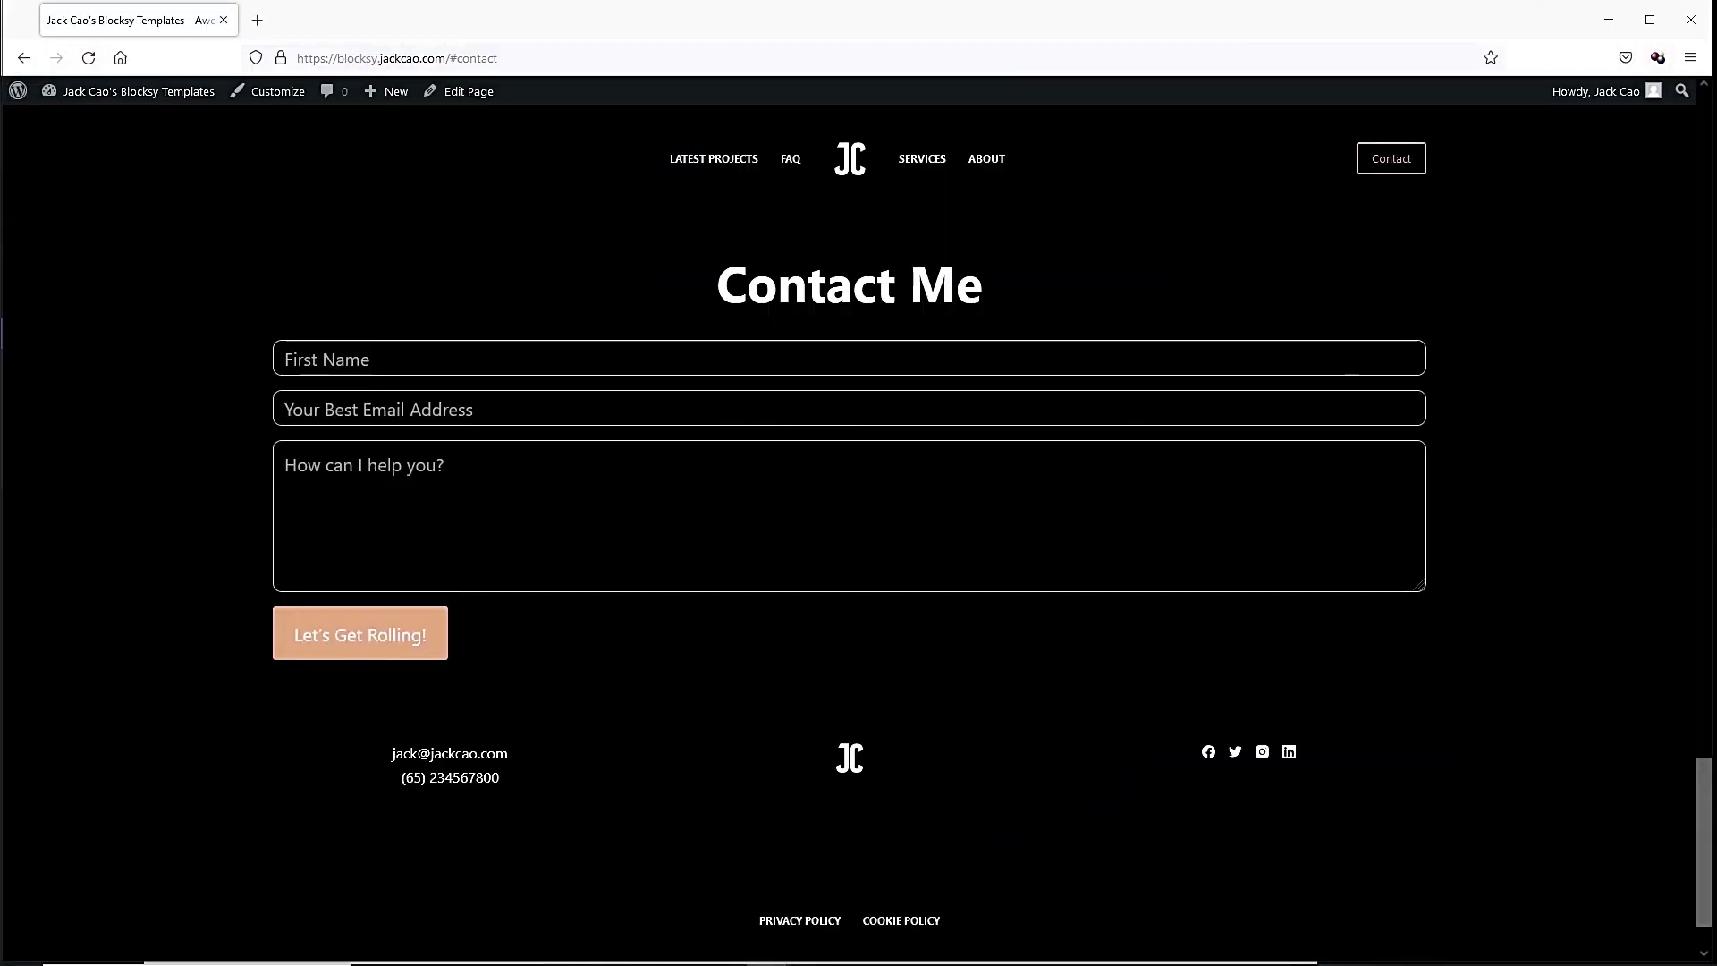
Narrow the window to mobile width and open and close the hamburger menu.
scroll(1168, 410, up, 8)
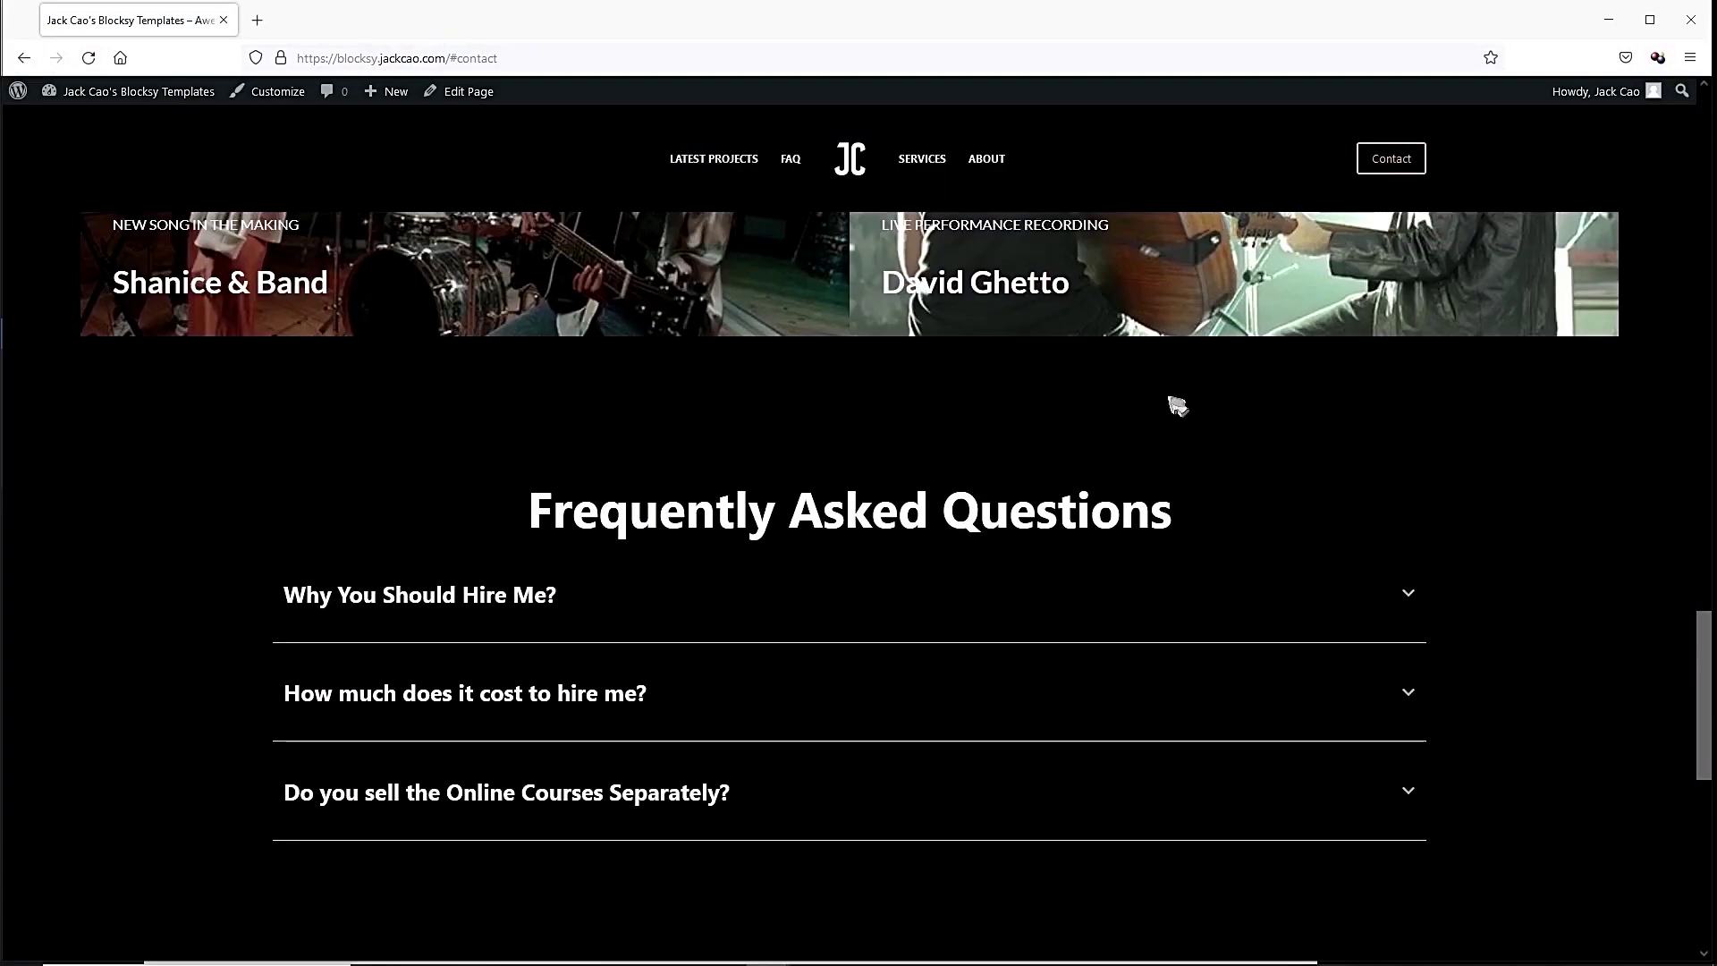
drag(19, 383, 1306, 384)
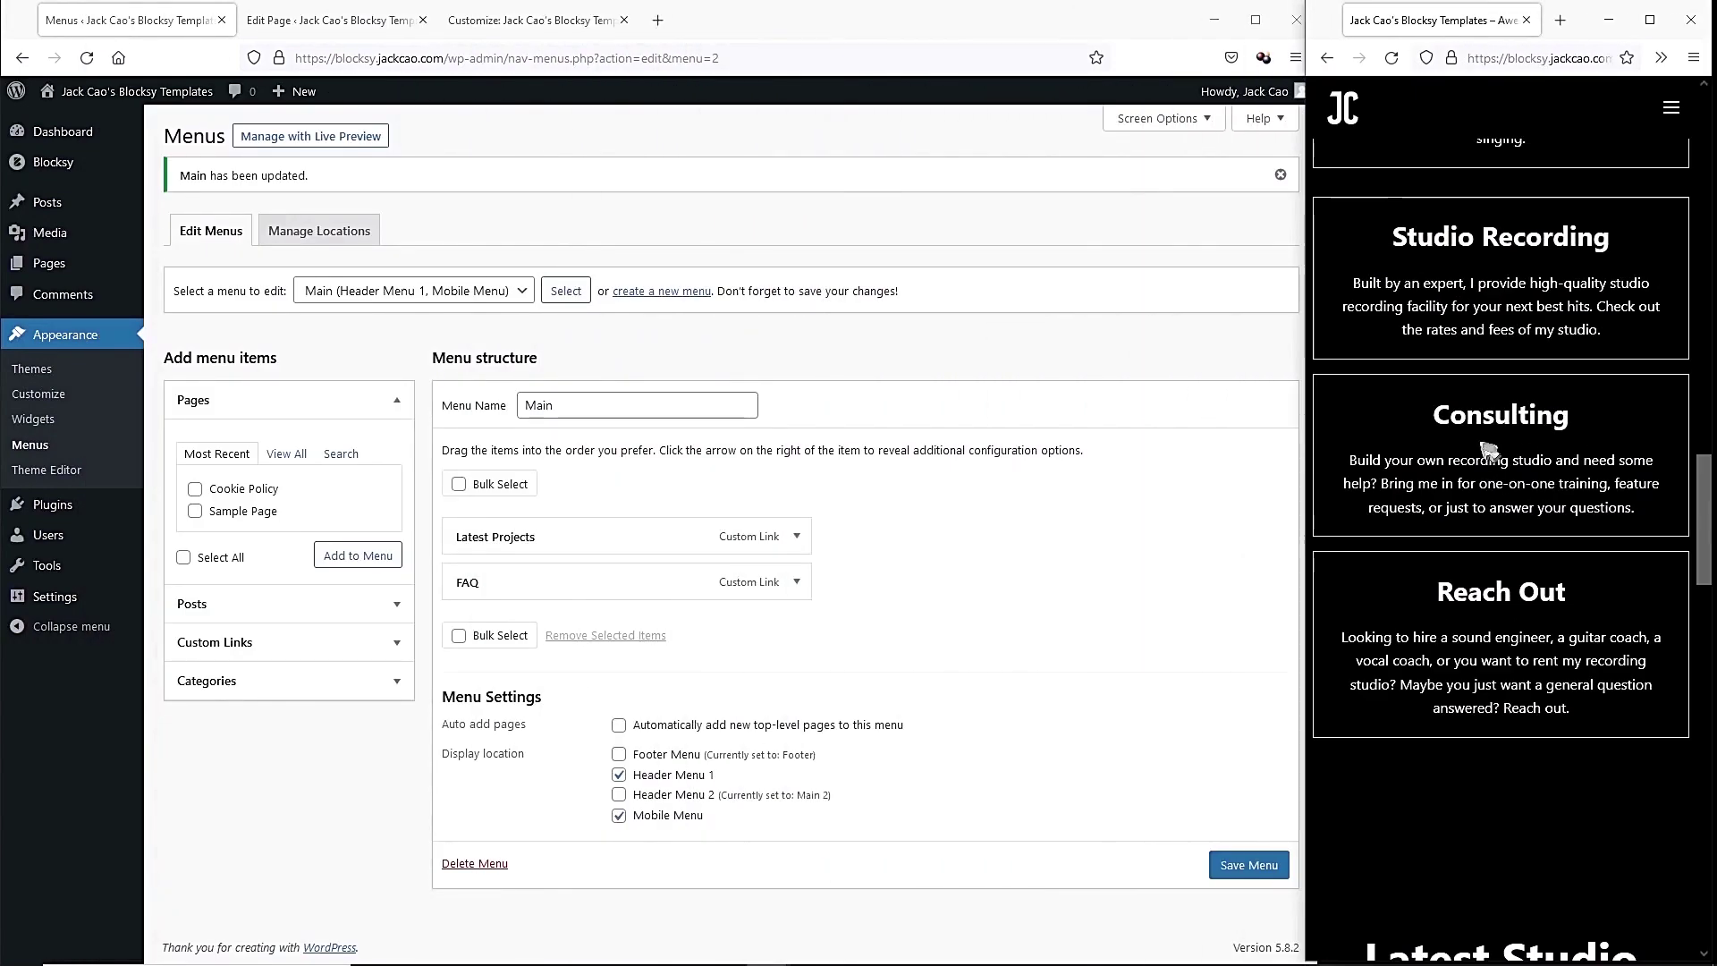
scroll(1499, 440, down, 10)
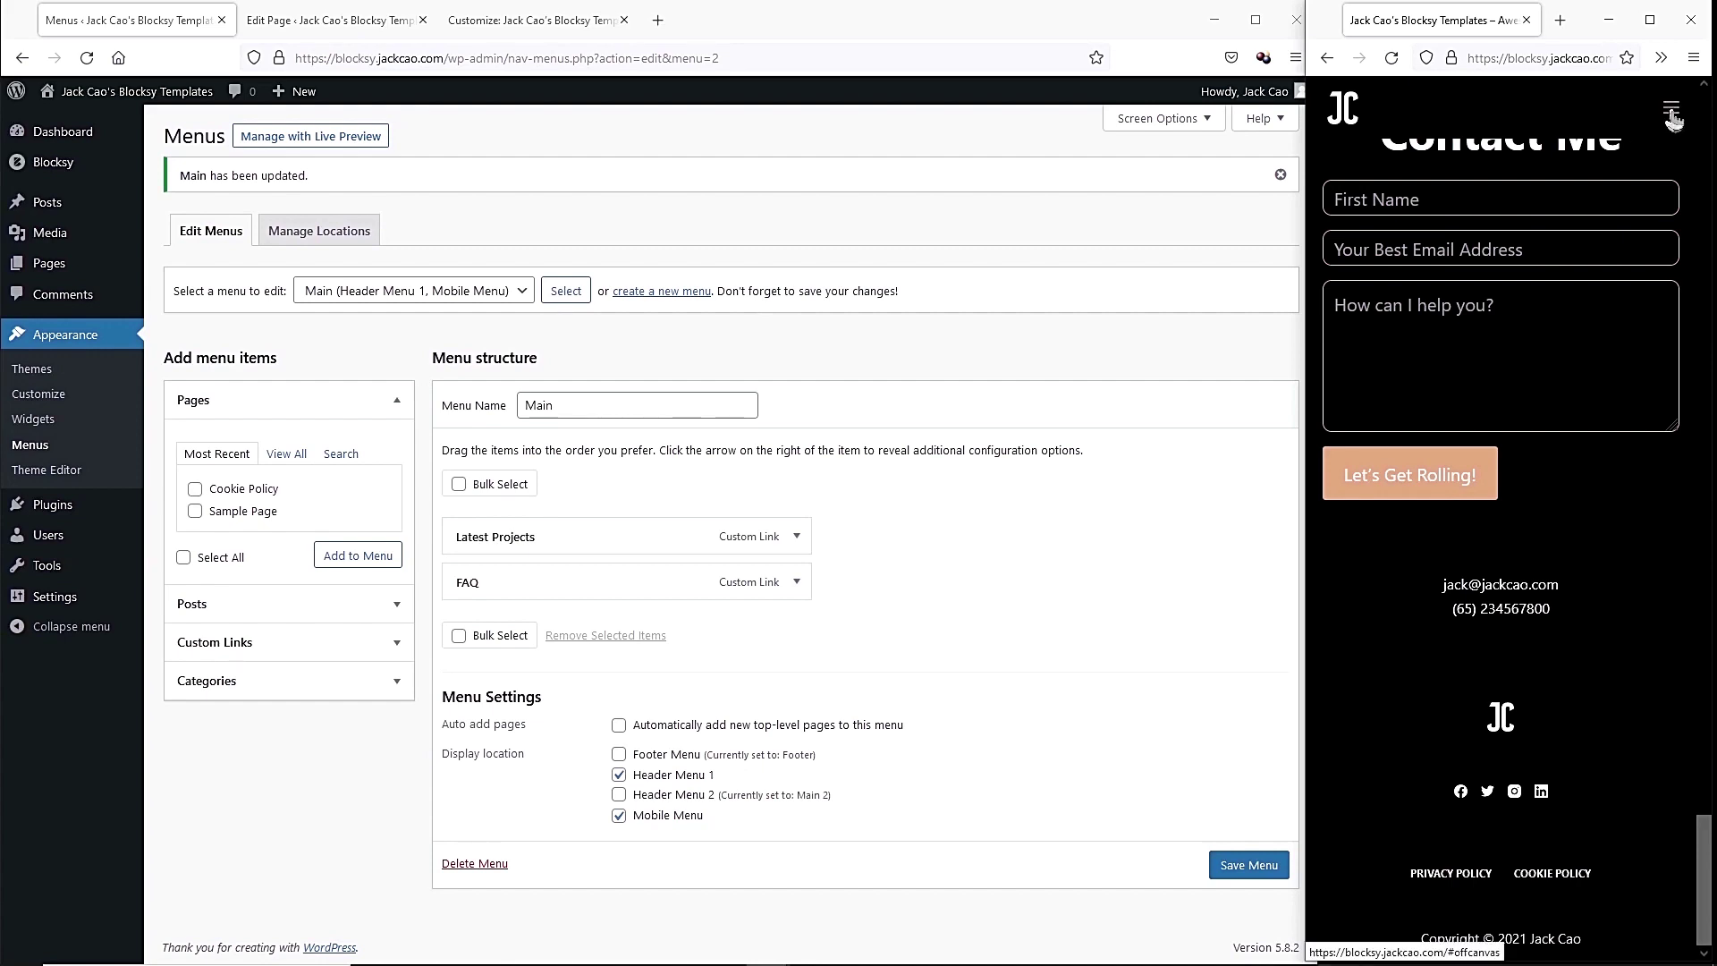
click(1670, 108)
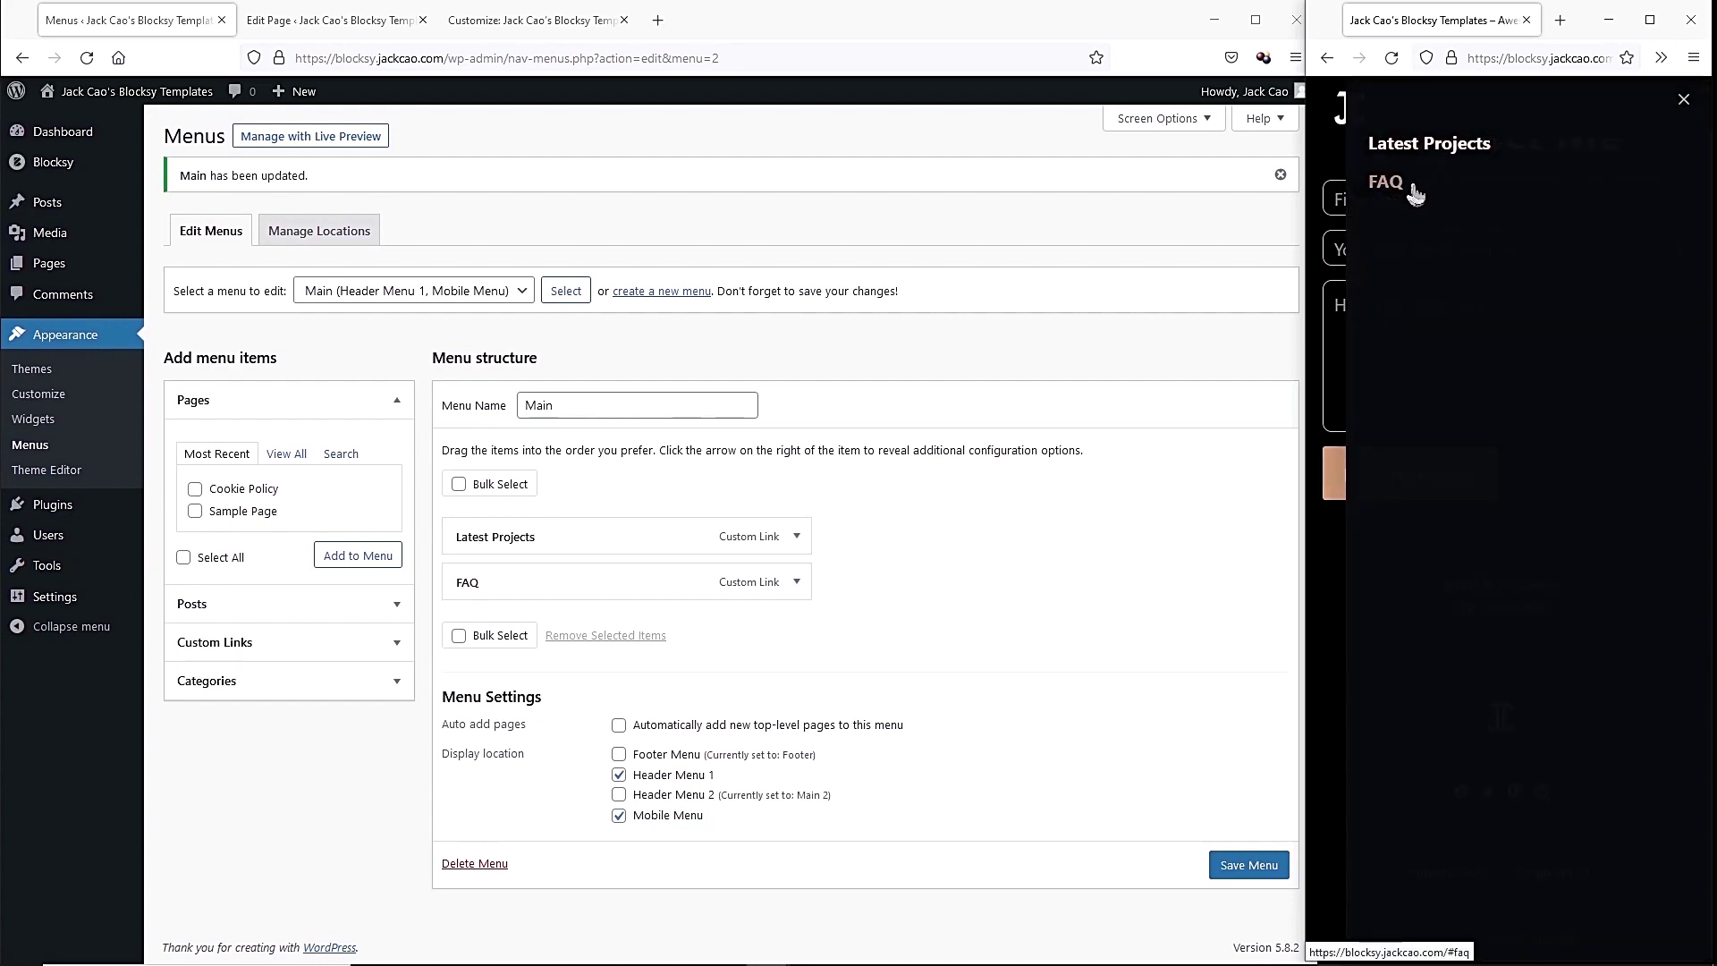
click(1686, 106)
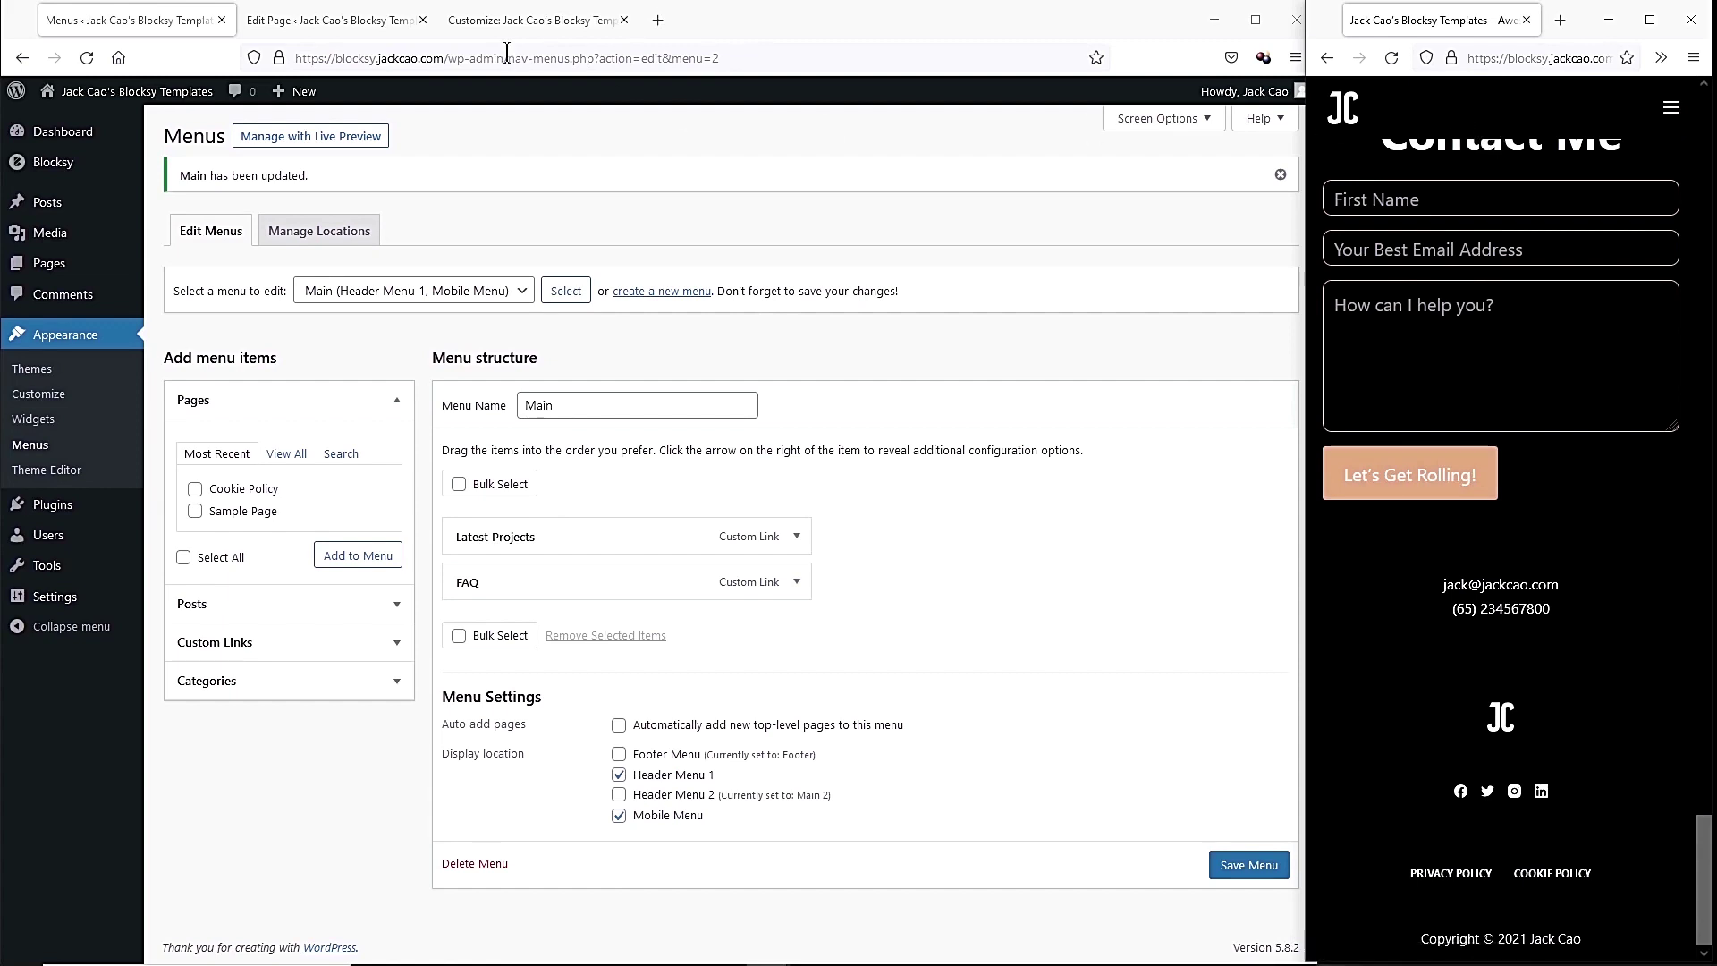
click(498, 23)
scroll(424, 335, down, 5)
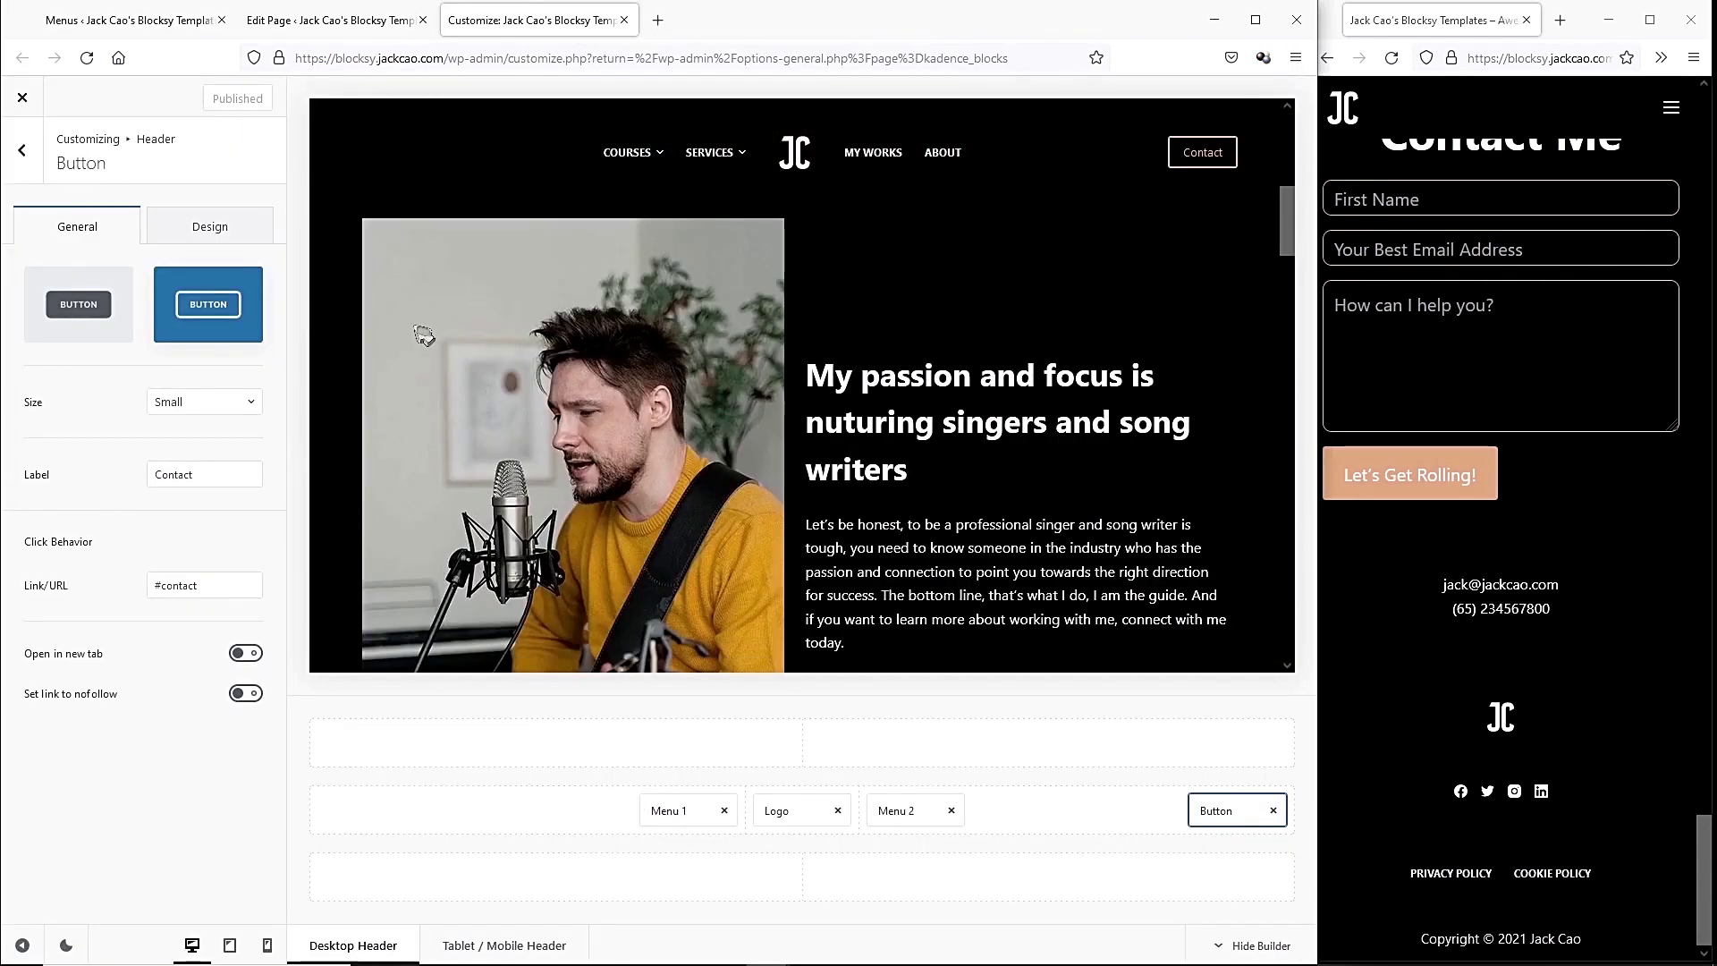
Open the Tablet/Mobile Header's Mobile Menu settings and preview its off-canvas menu.
click(22, 150)
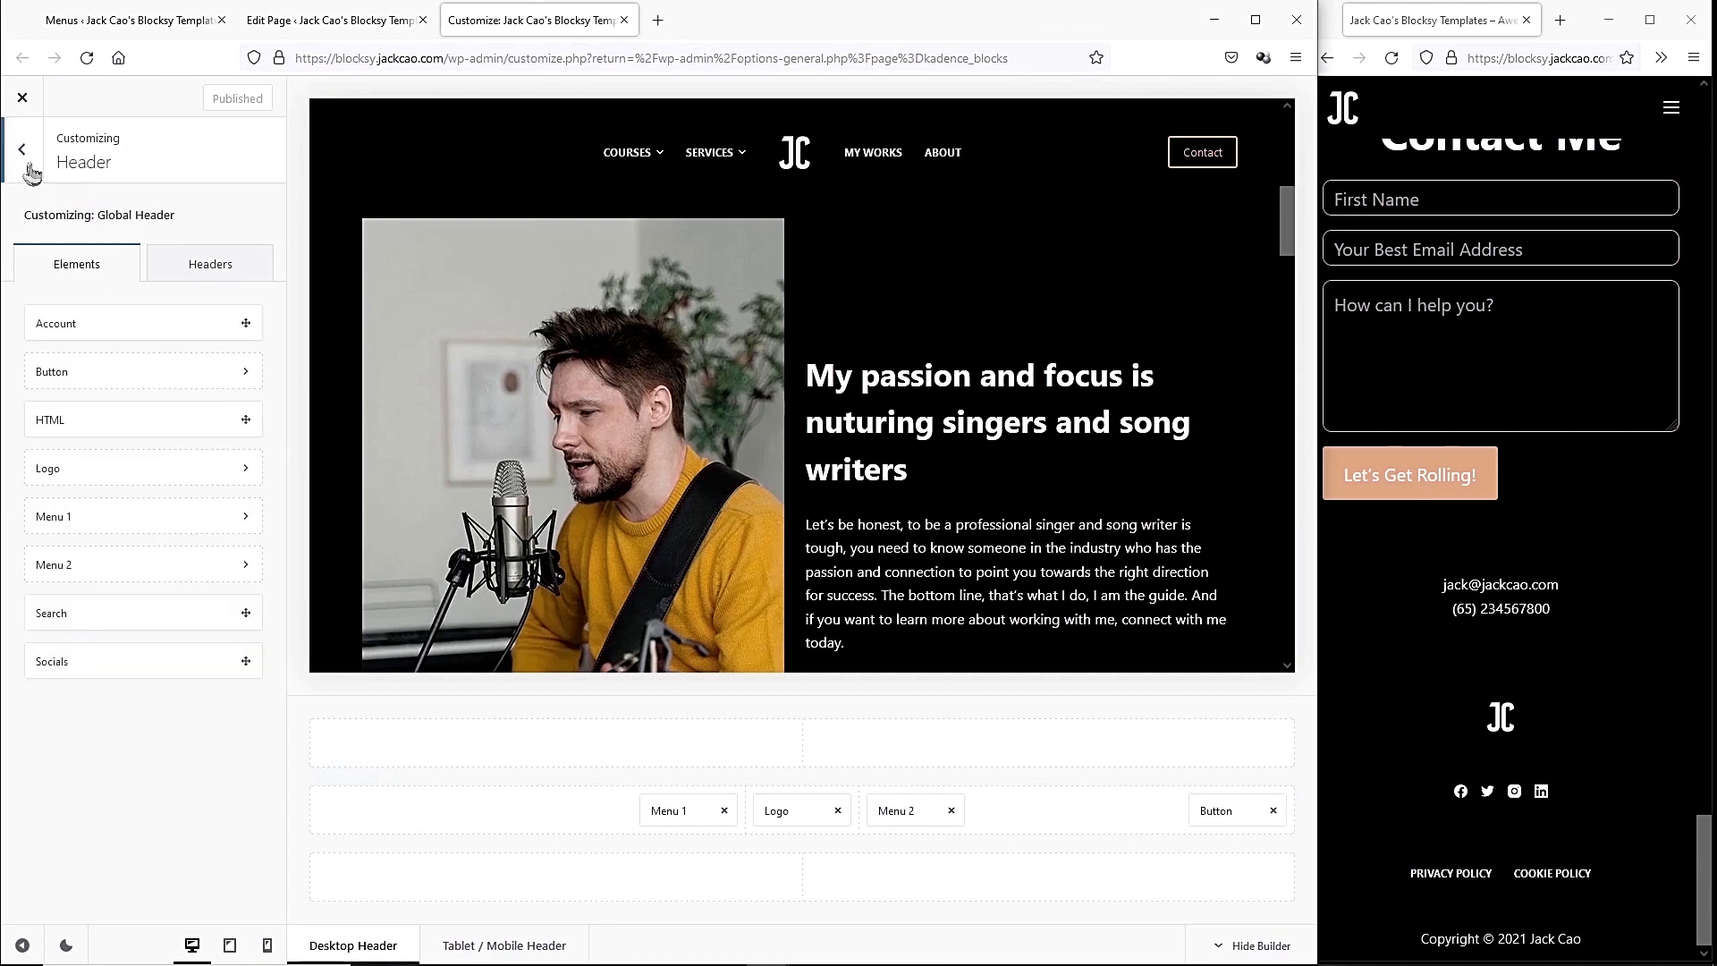
click(30, 168)
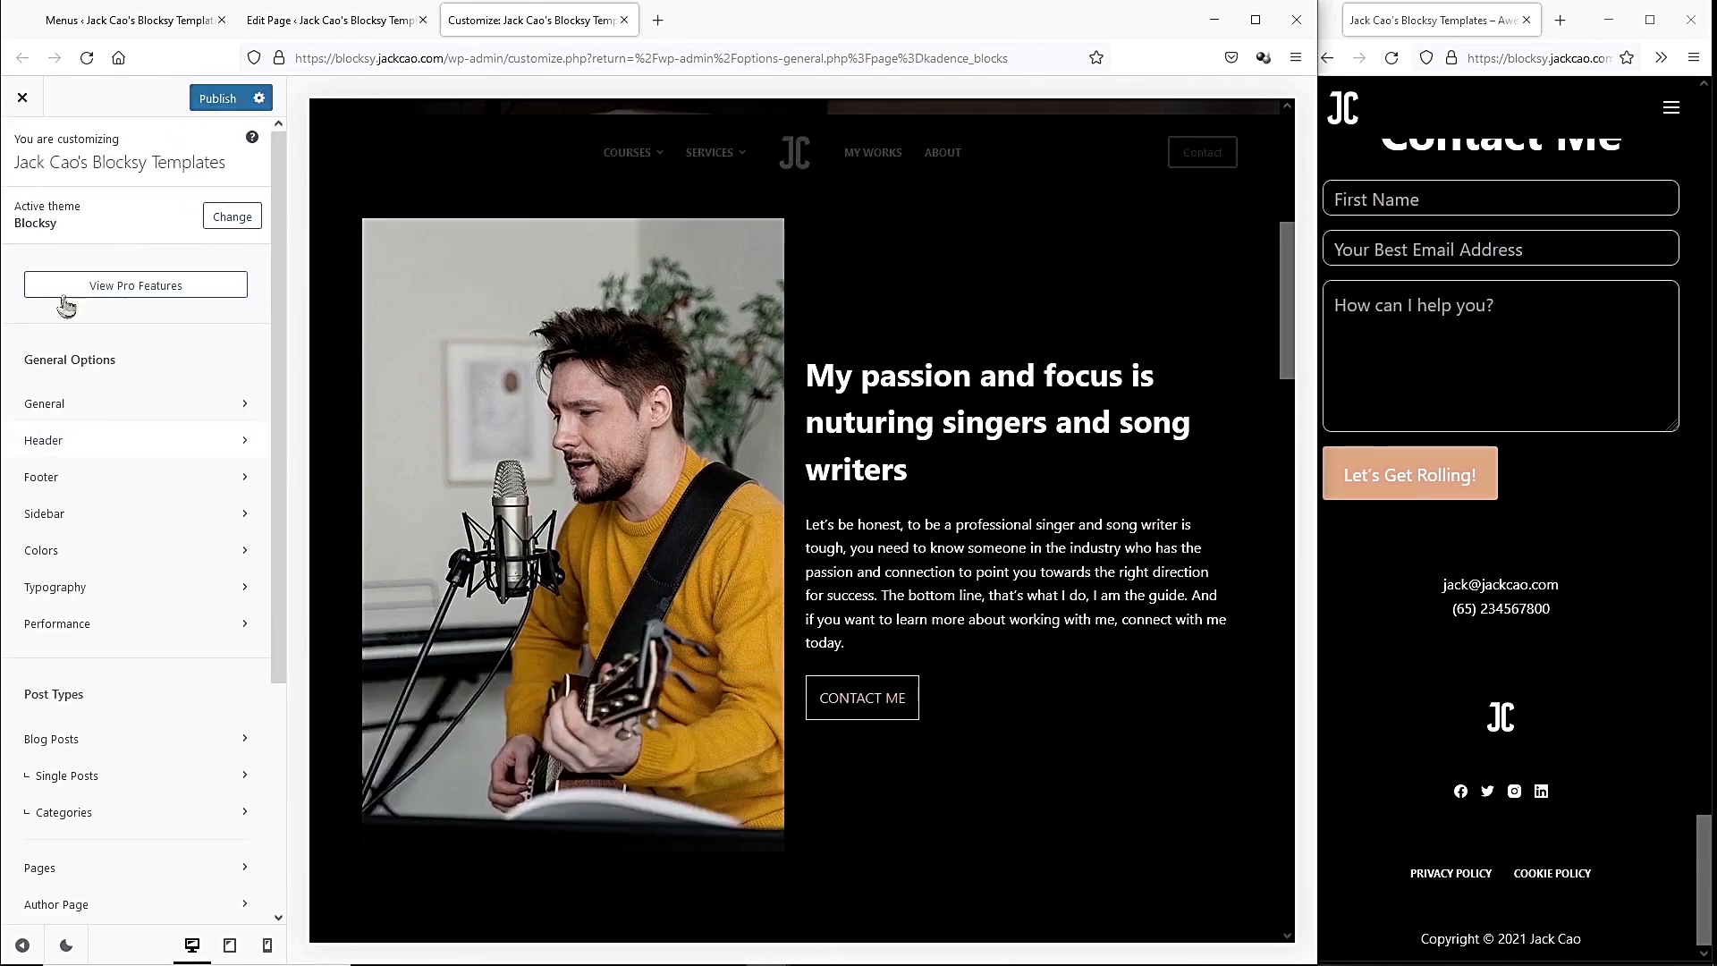
click(59, 445)
click(237, 279)
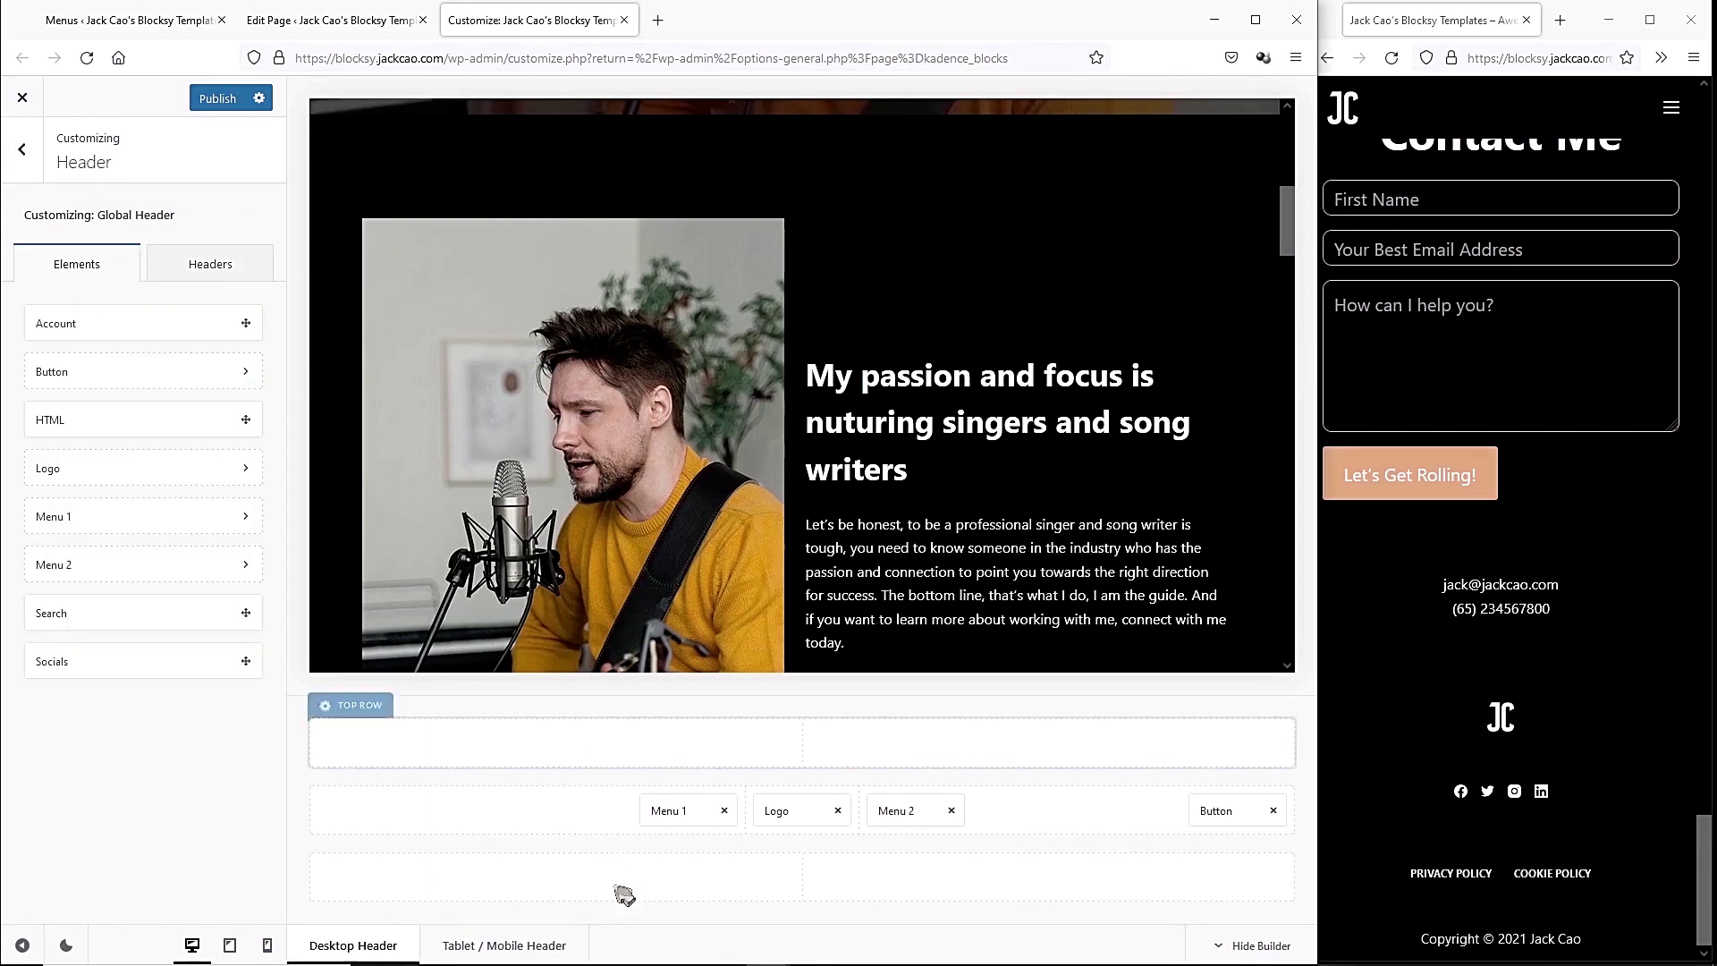
click(518, 948)
click(439, 743)
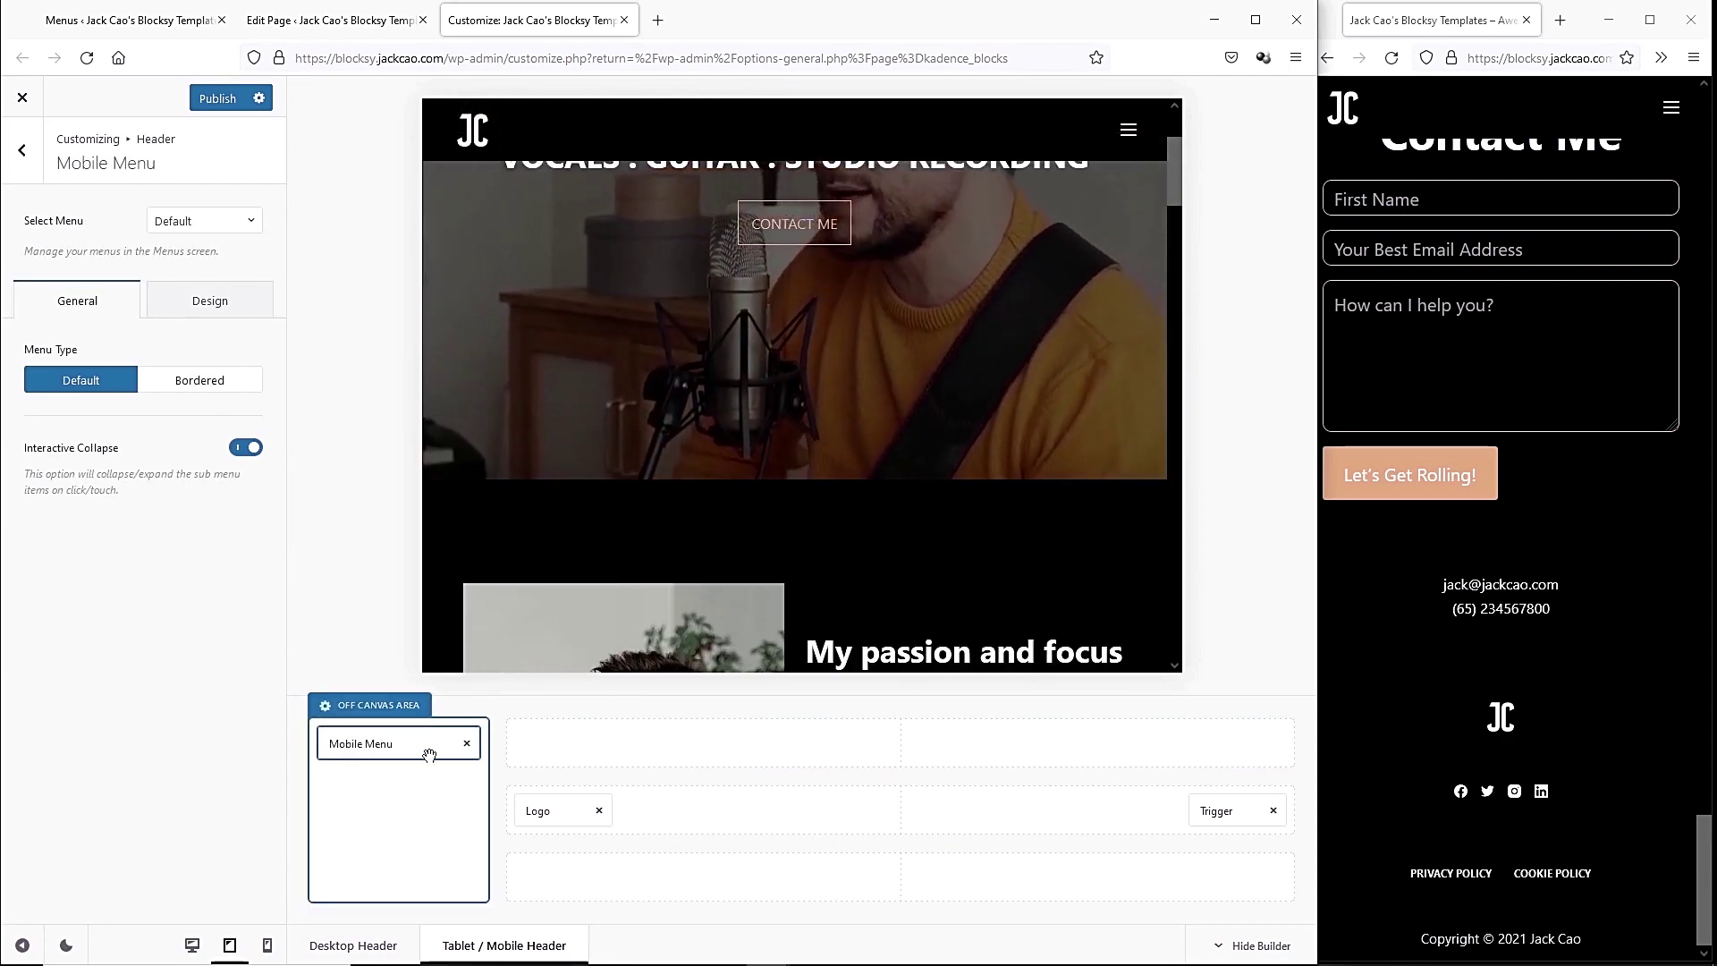
scroll(659, 569, down, 5)
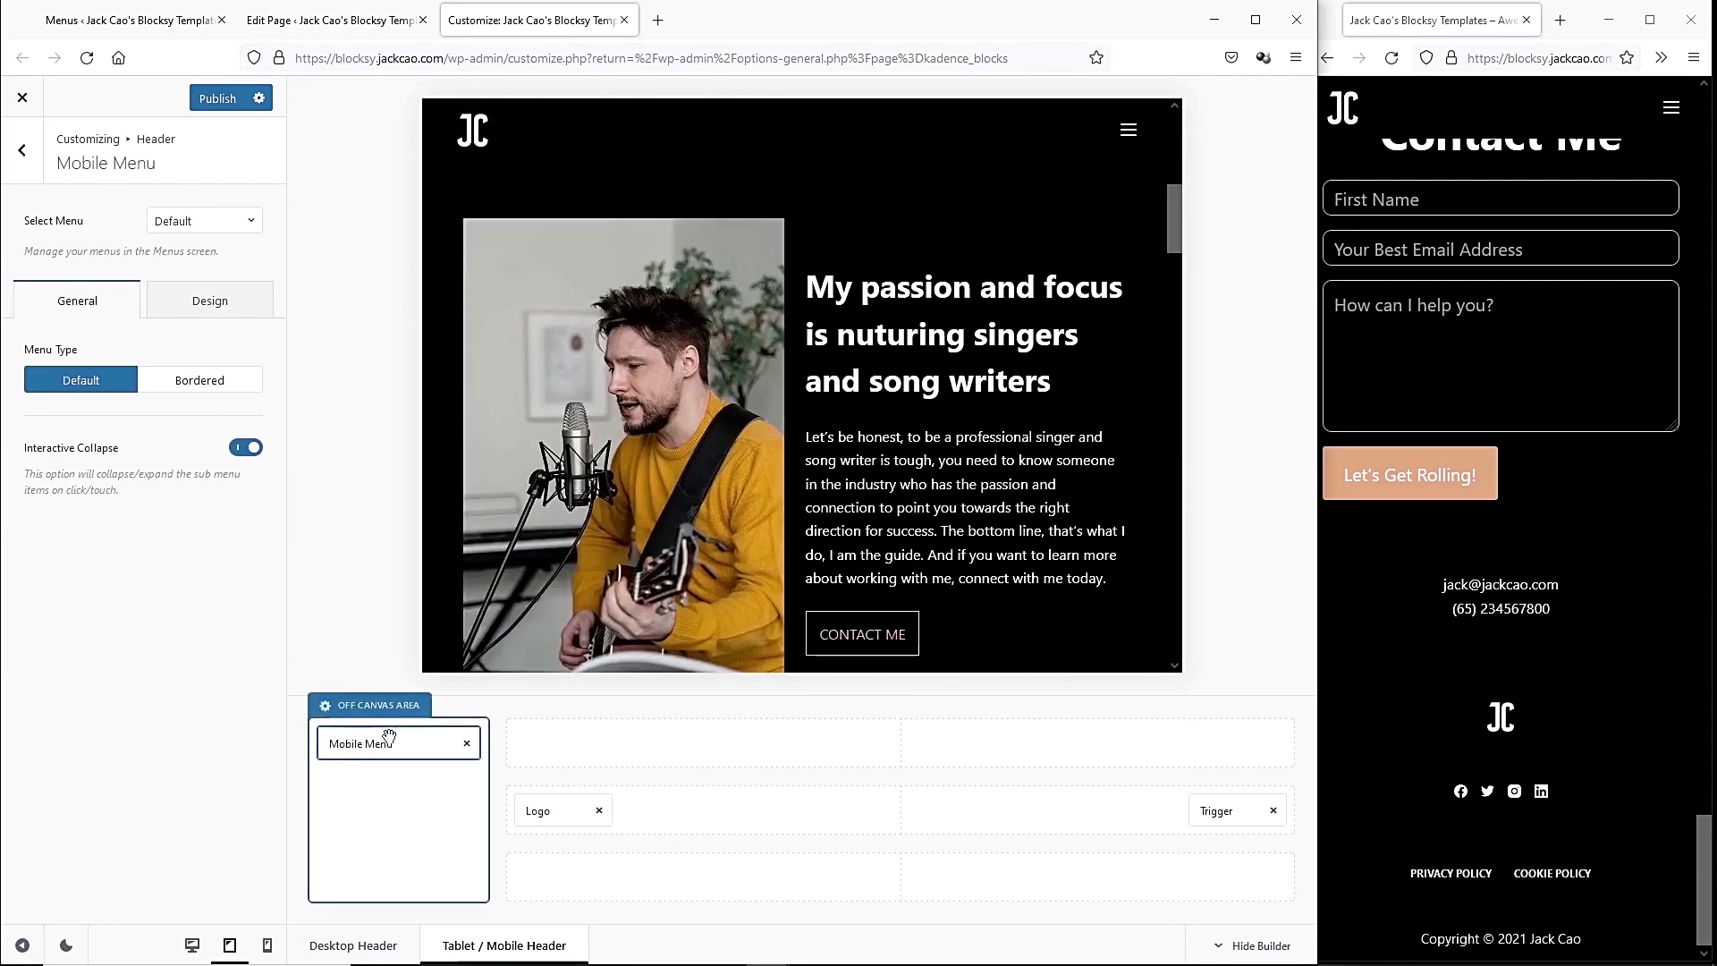
click(389, 742)
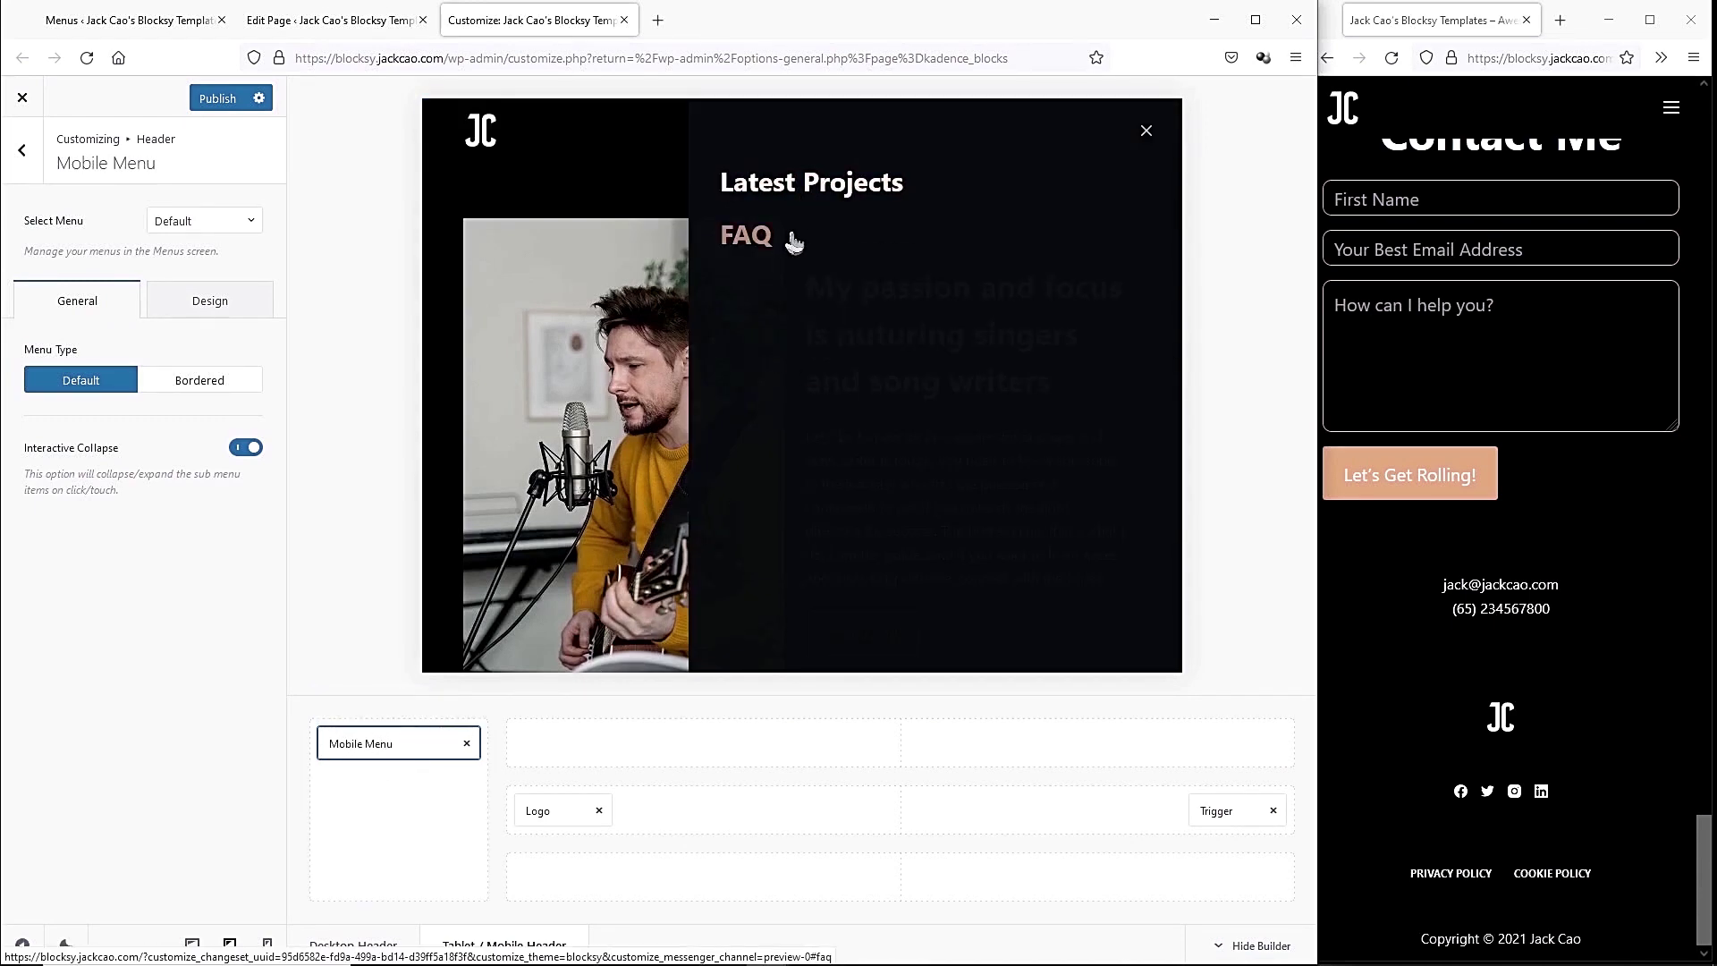
Save Main without the mobile location and create a new menu named Mobile Menu.
click(136, 34)
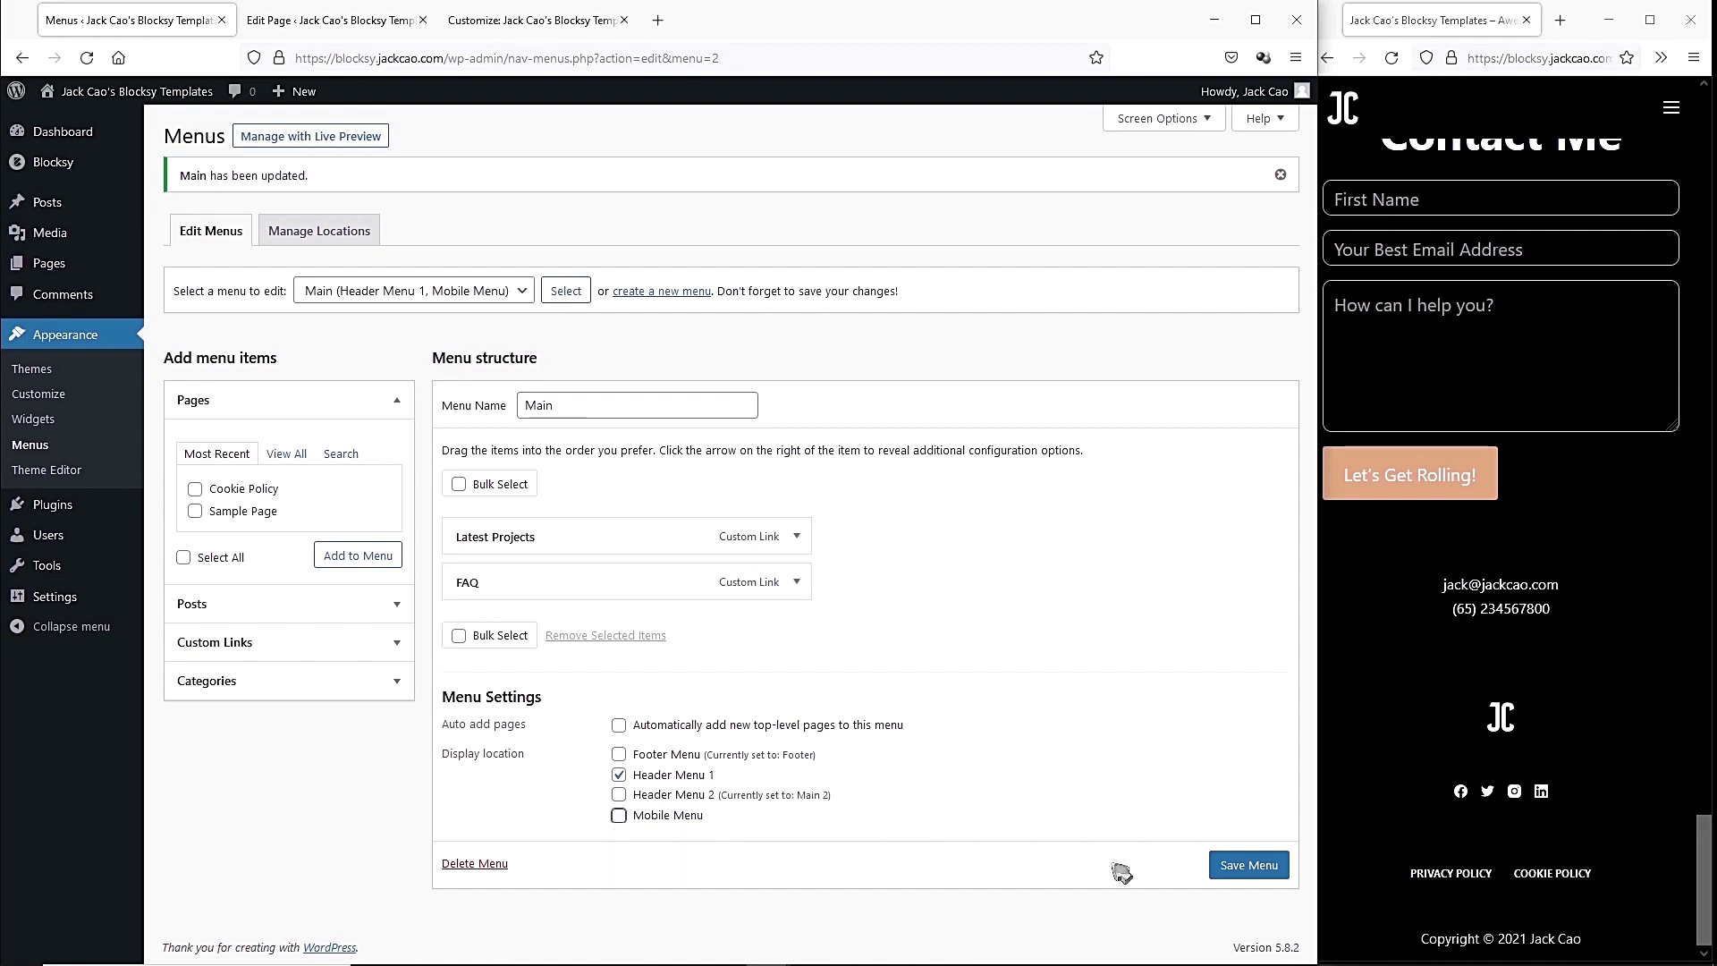
click(1239, 867)
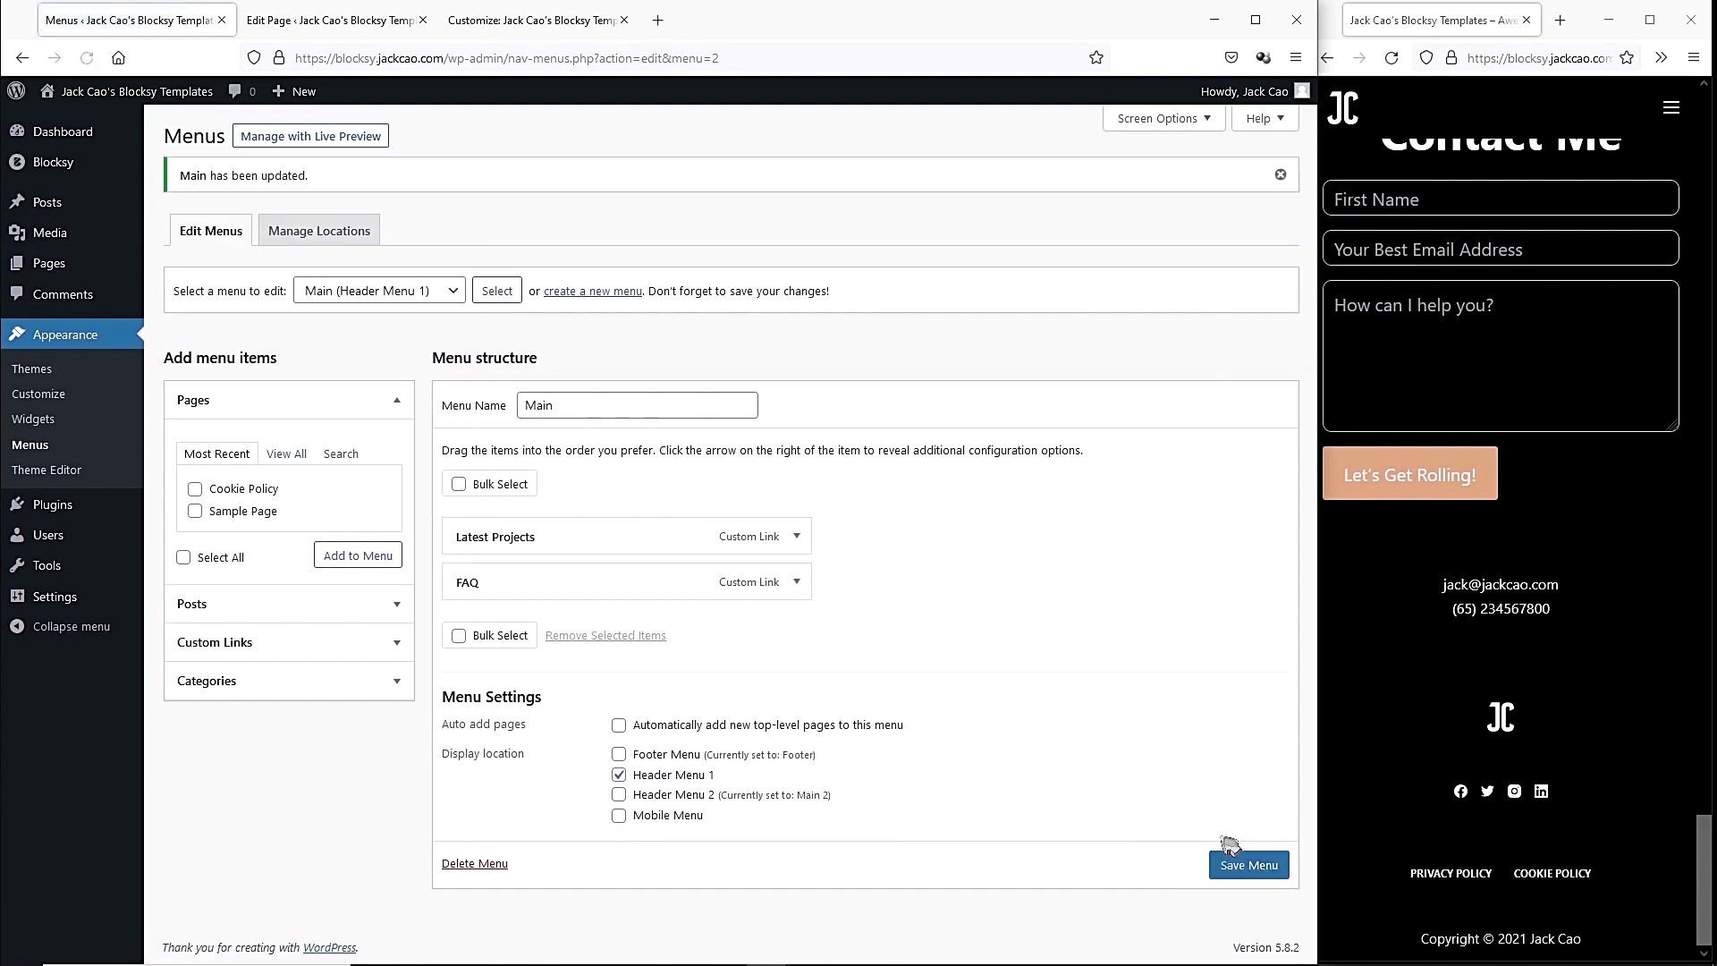
click(595, 292)
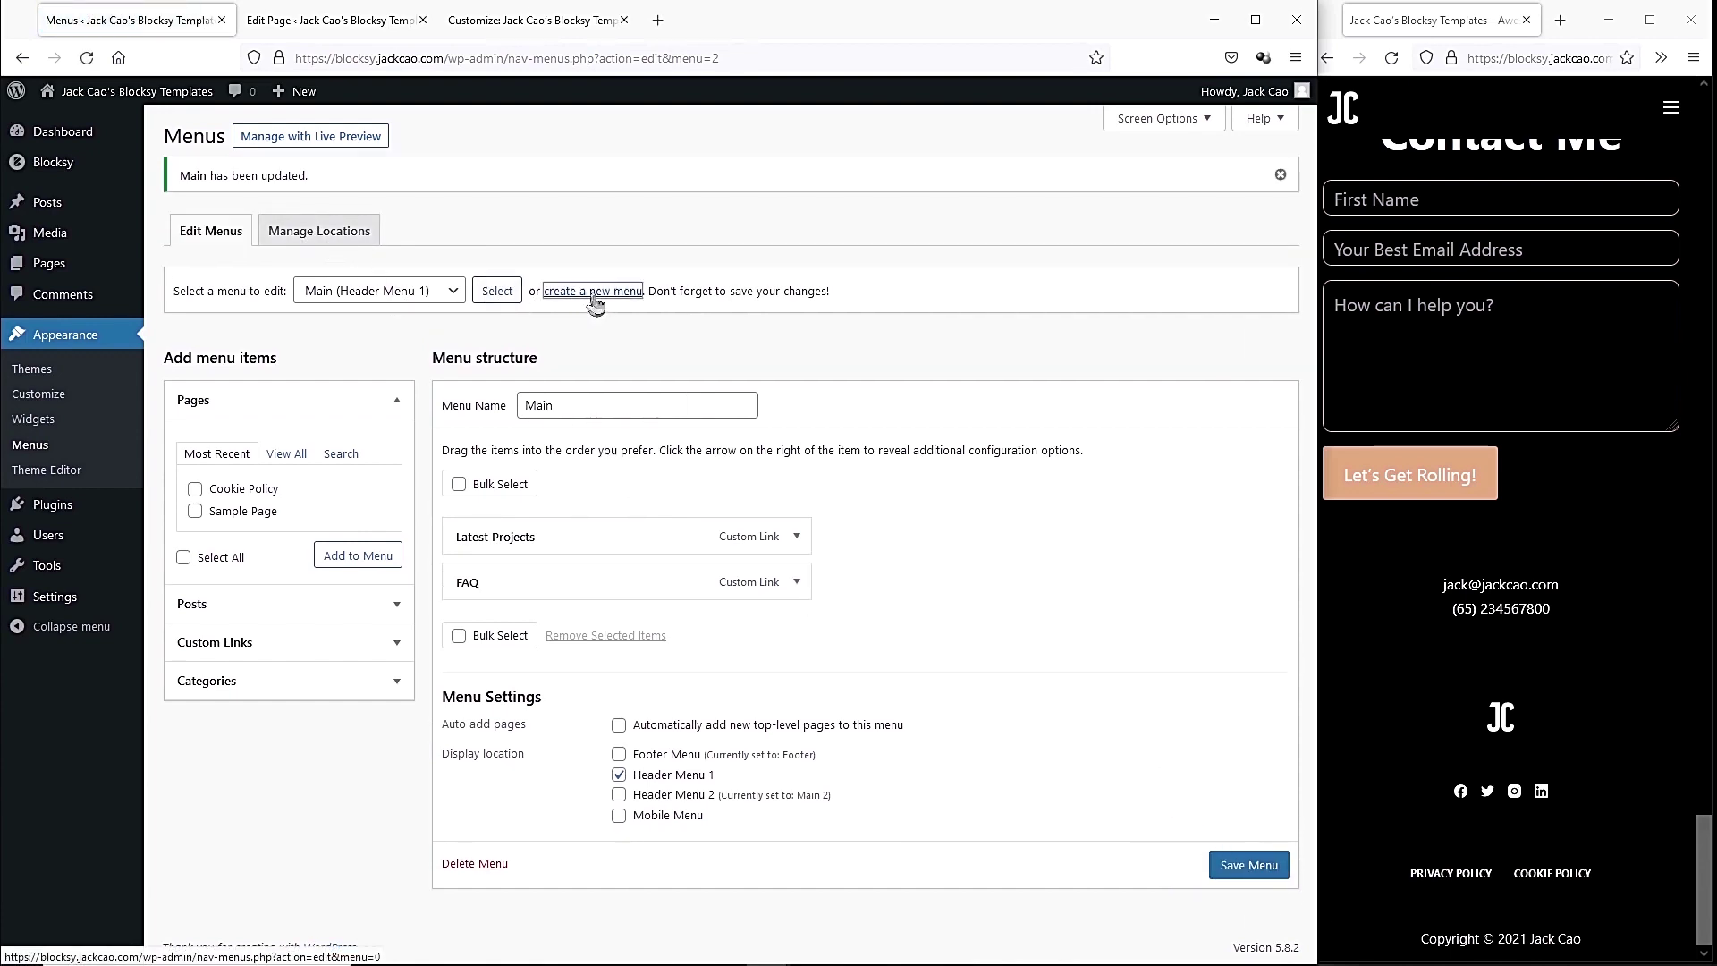
click(578, 355)
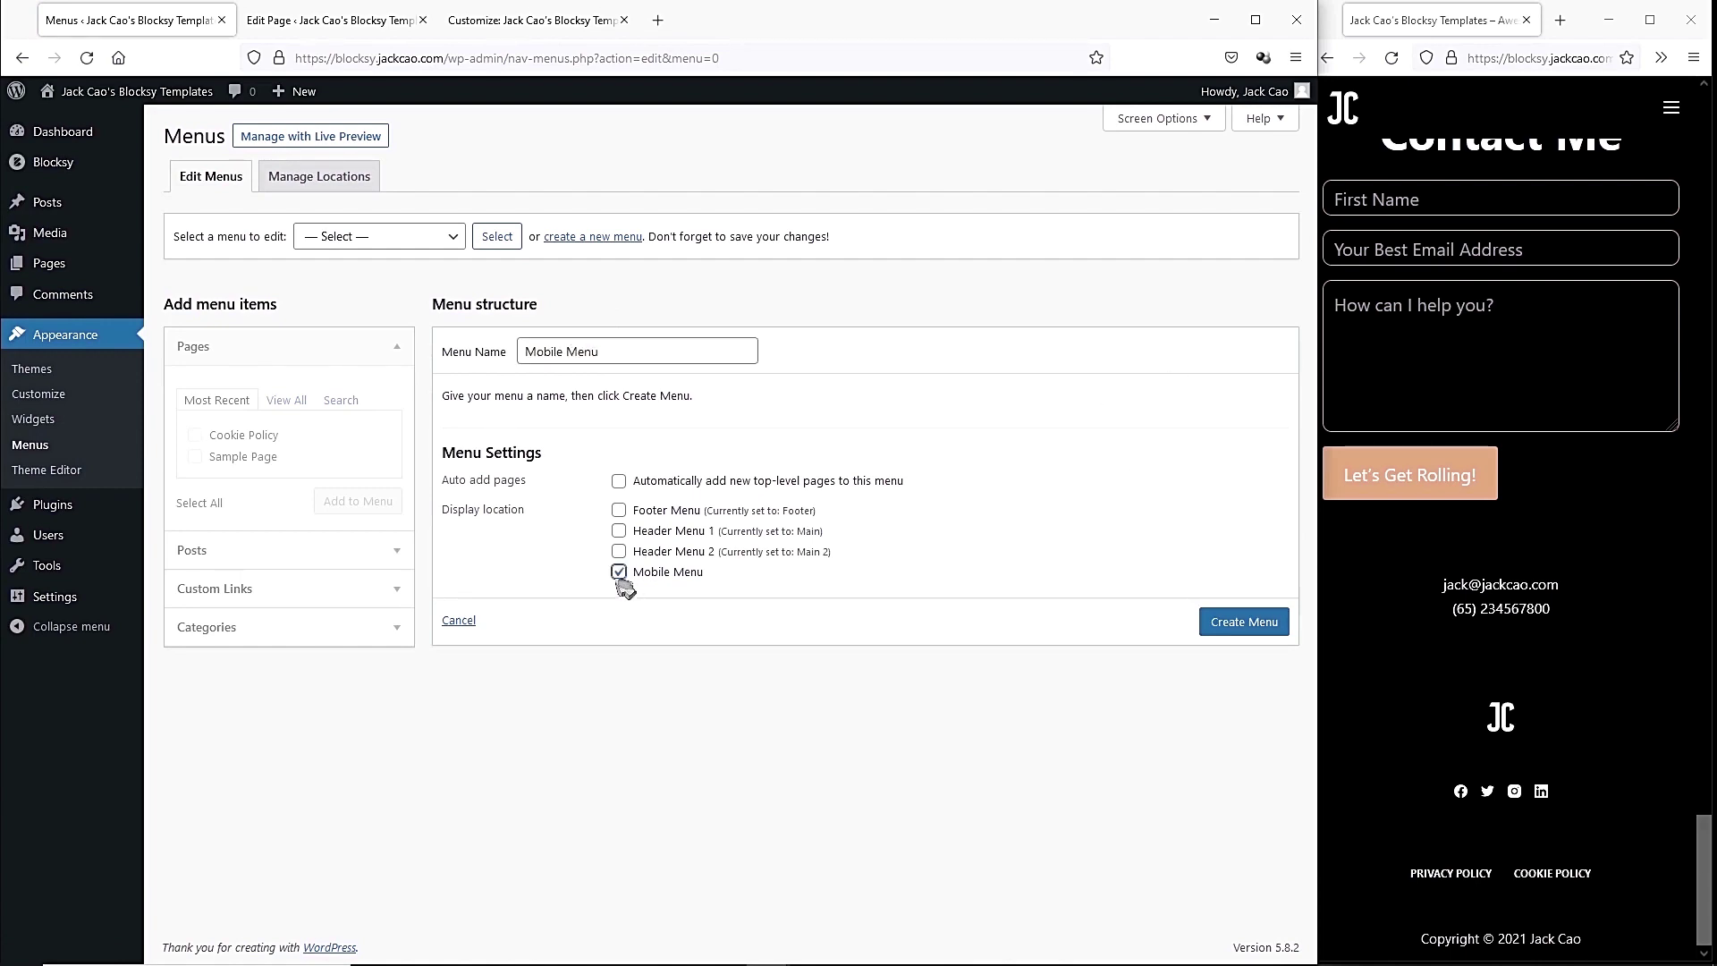
click(1269, 637)
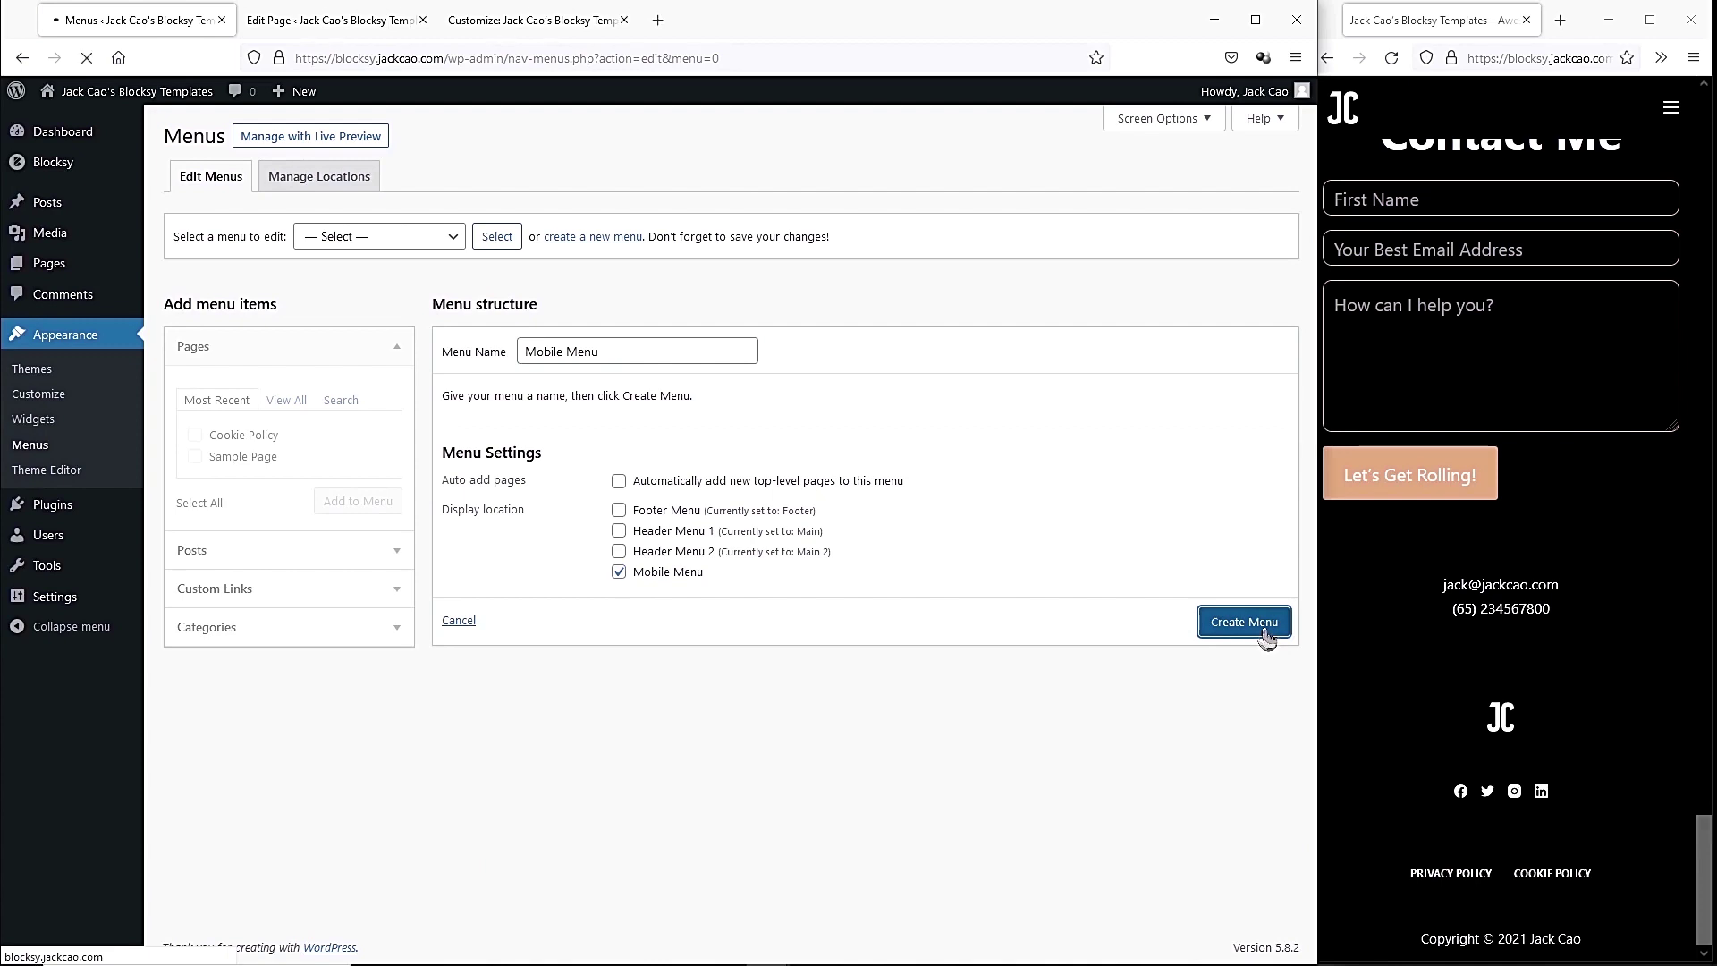
Add Latest Studio Projects and FAQ custom anchor links to the Mobile Menu.
click(272, 588)
click(275, 480)
text(#project)
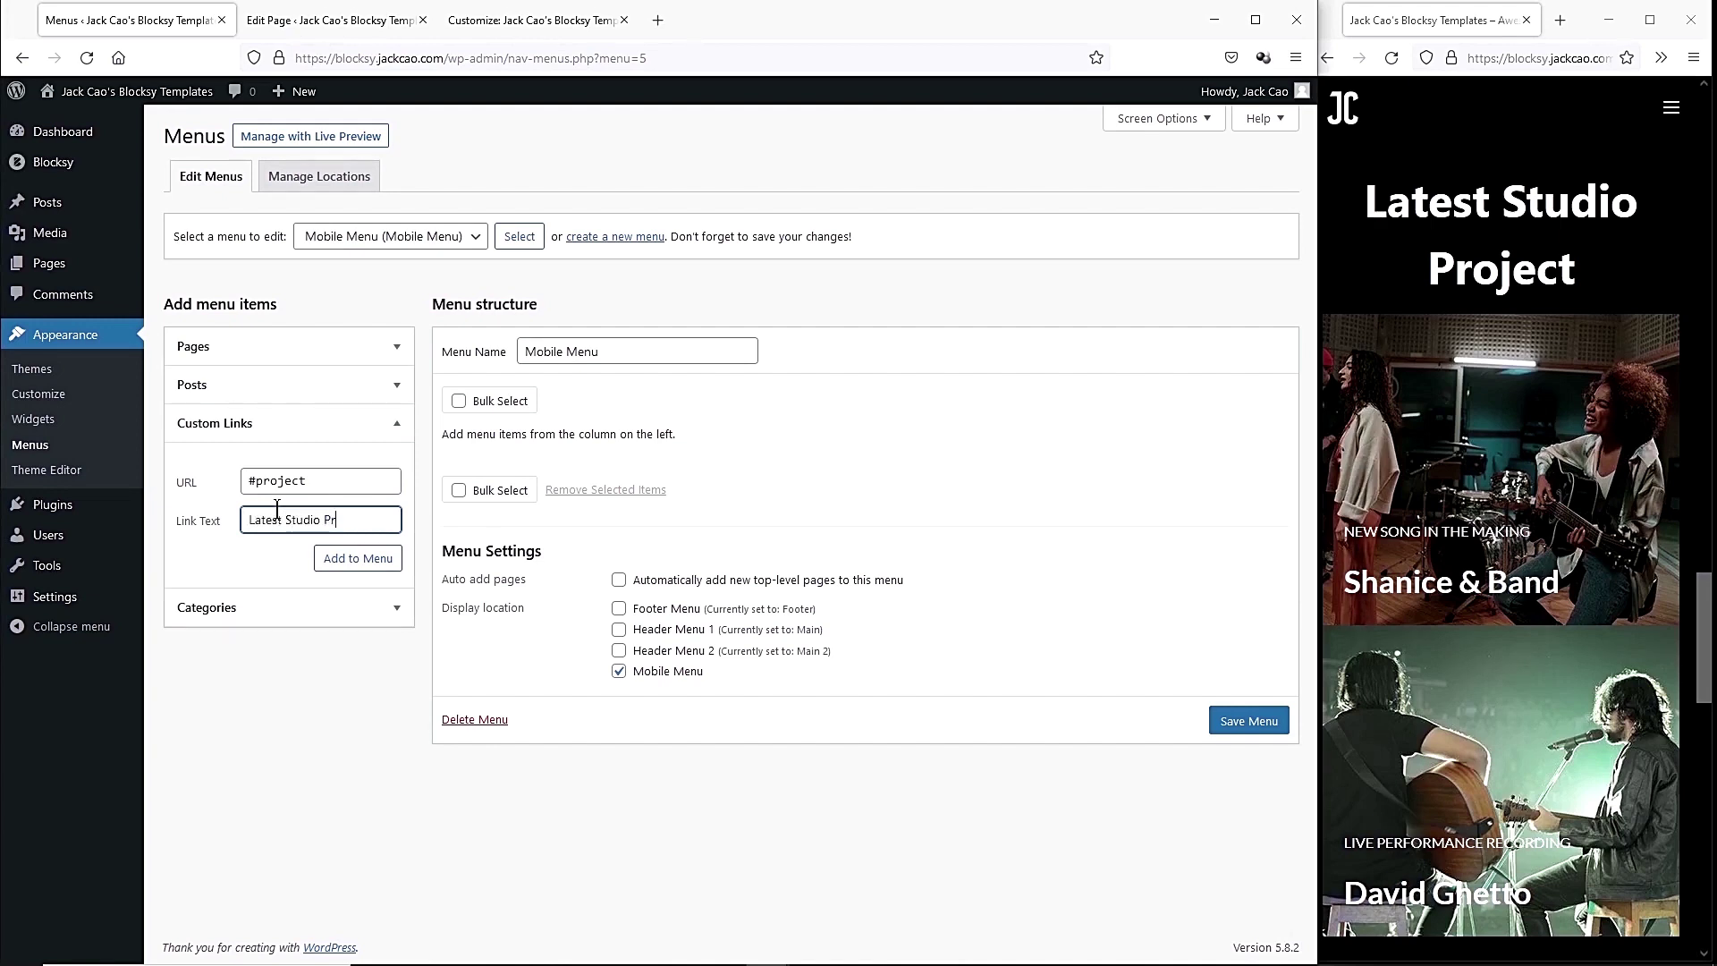
click(331, 563)
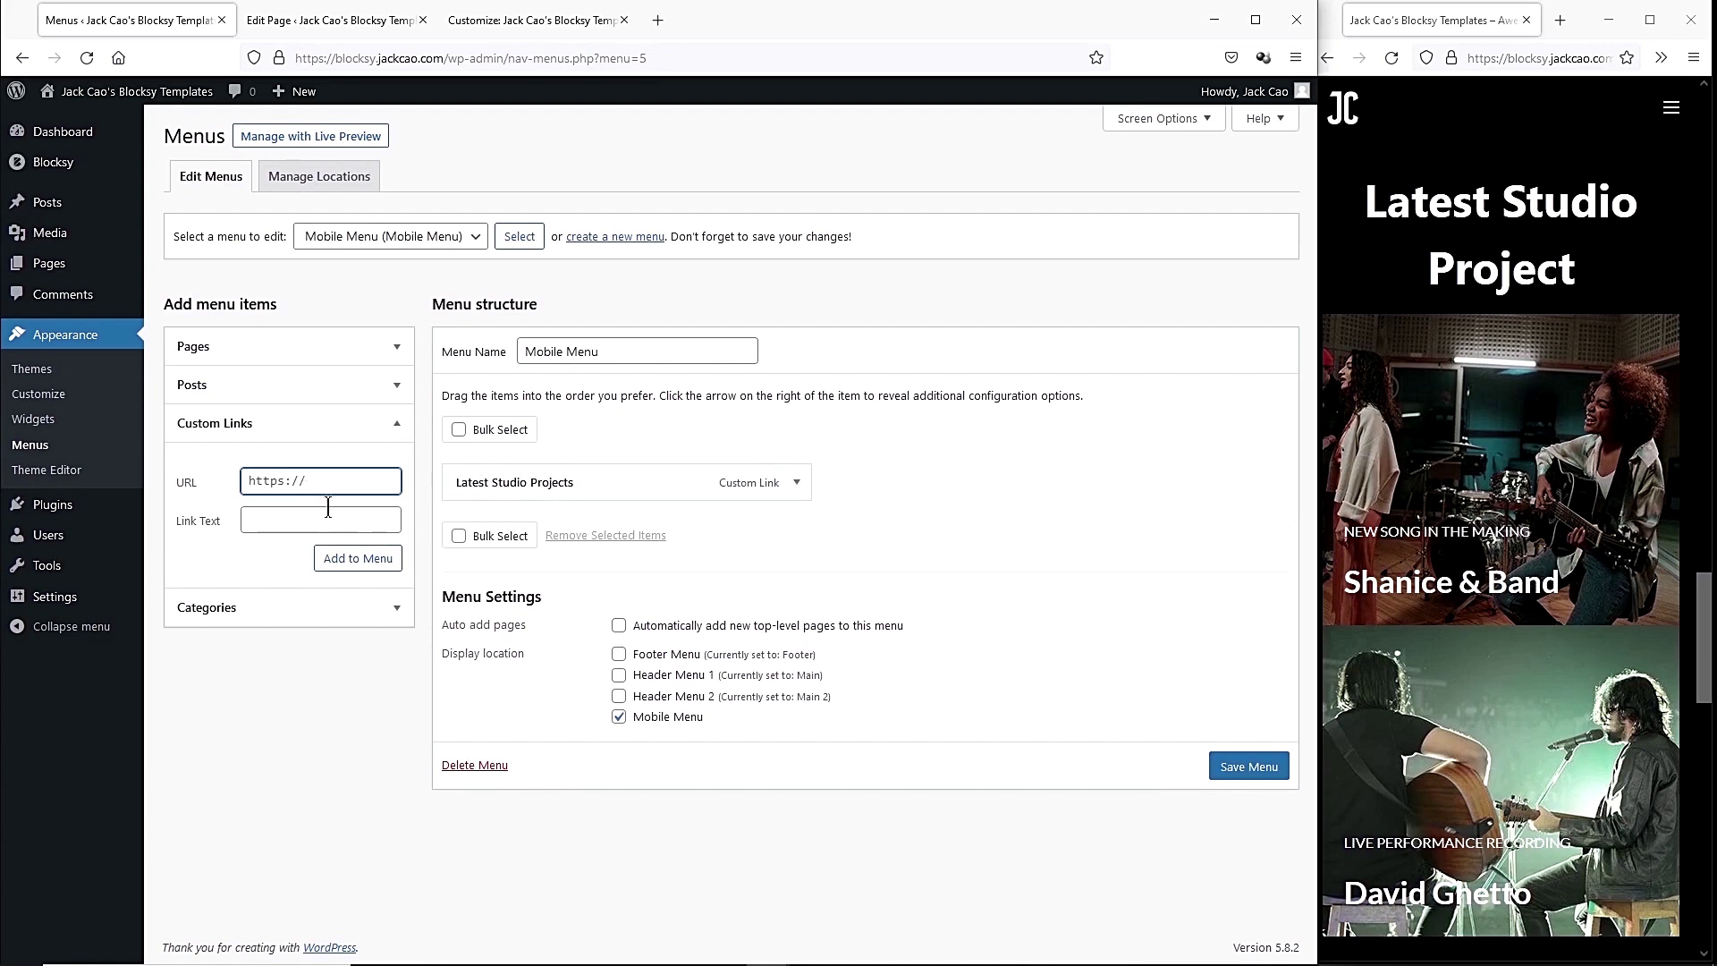
click(329, 527)
text(FAQ)
Add Services and About Me custom anchor links to the Mobile Menu.
click(358, 558)
click(278, 482)
text(#service)
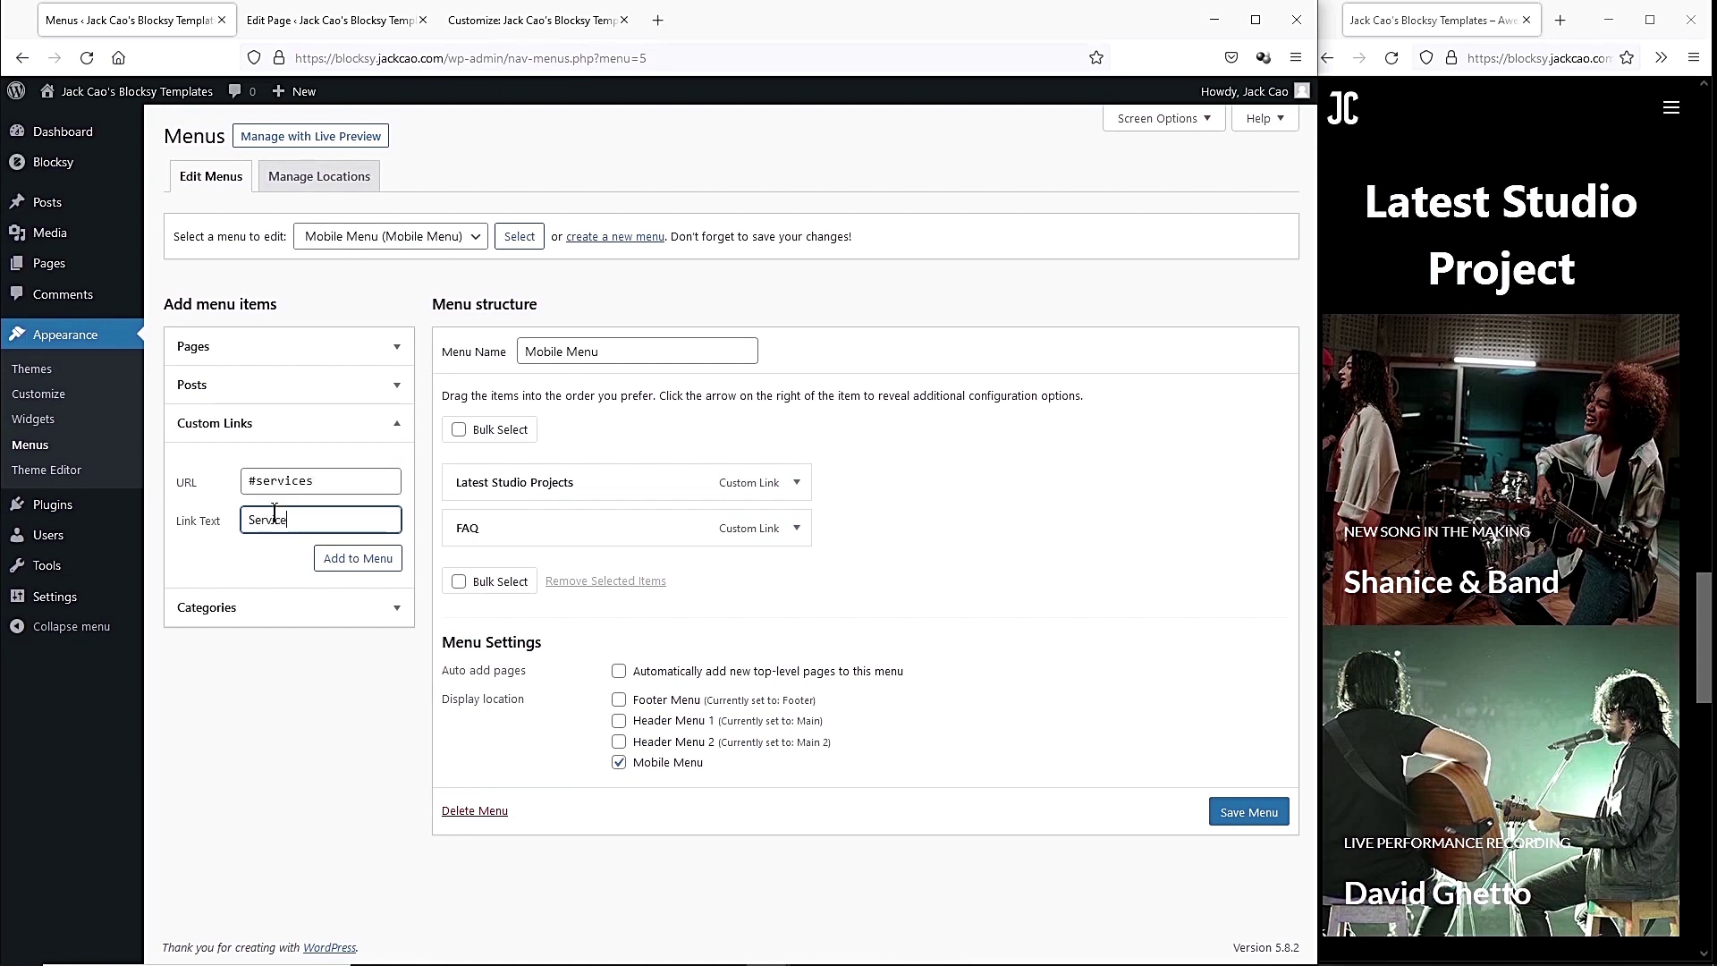
text(s)
click(358, 558)
click(300, 487)
text(#abo)
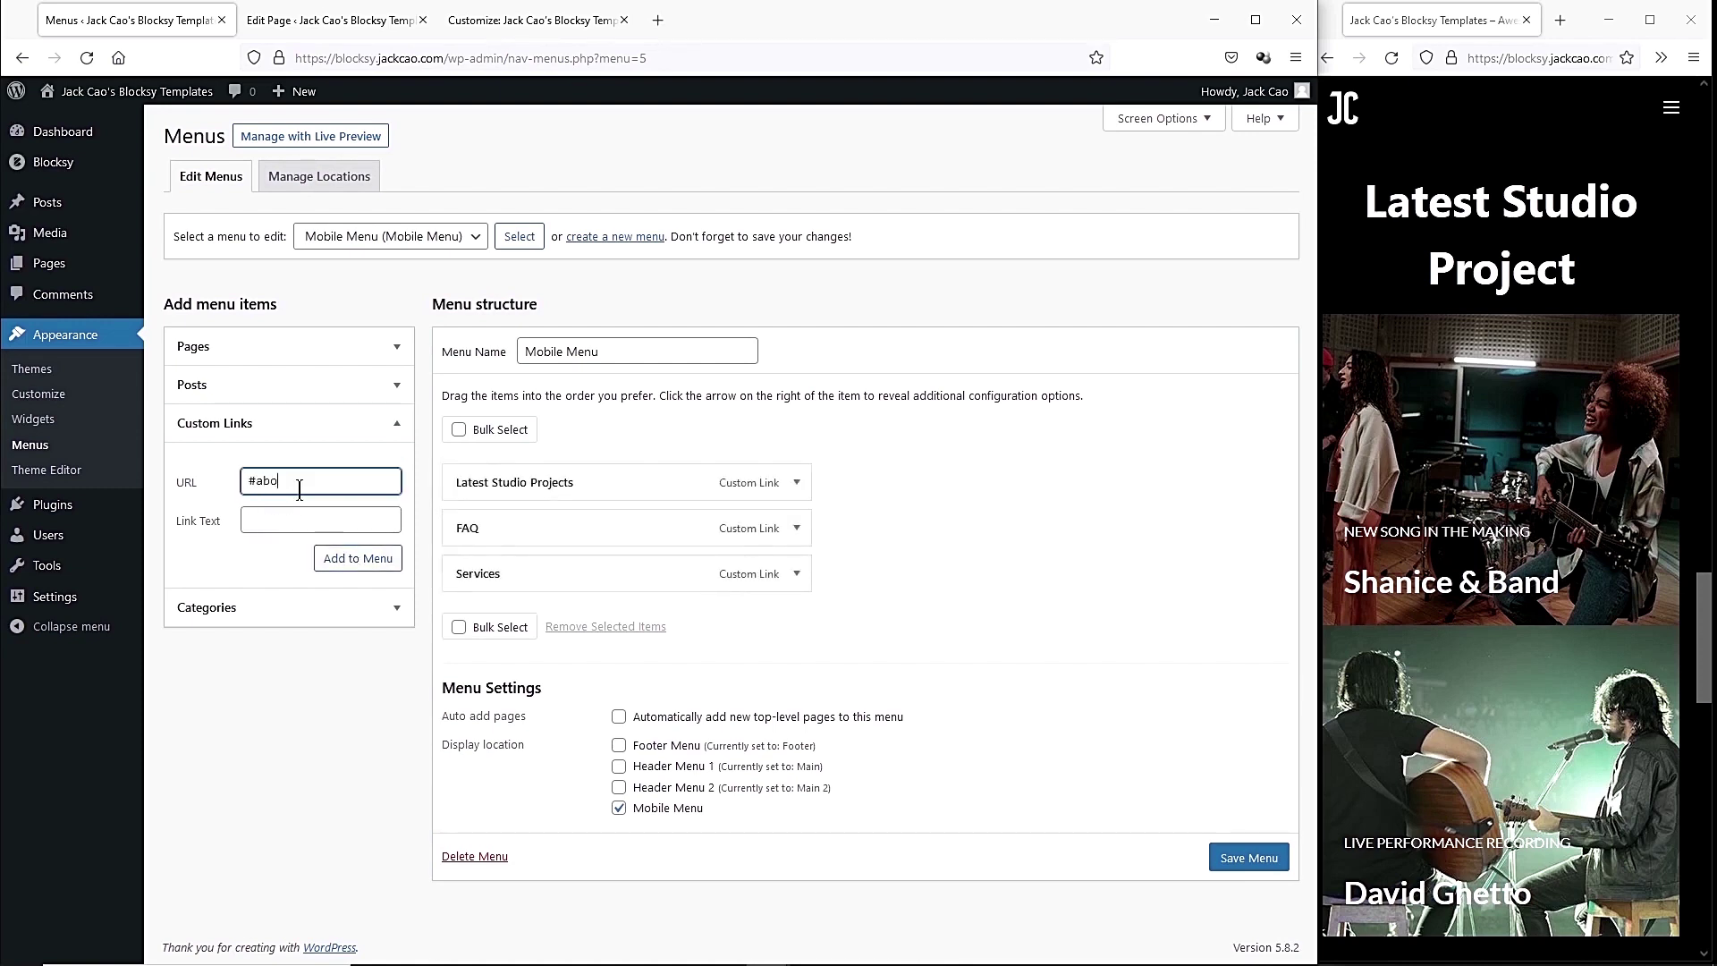
click(345, 560)
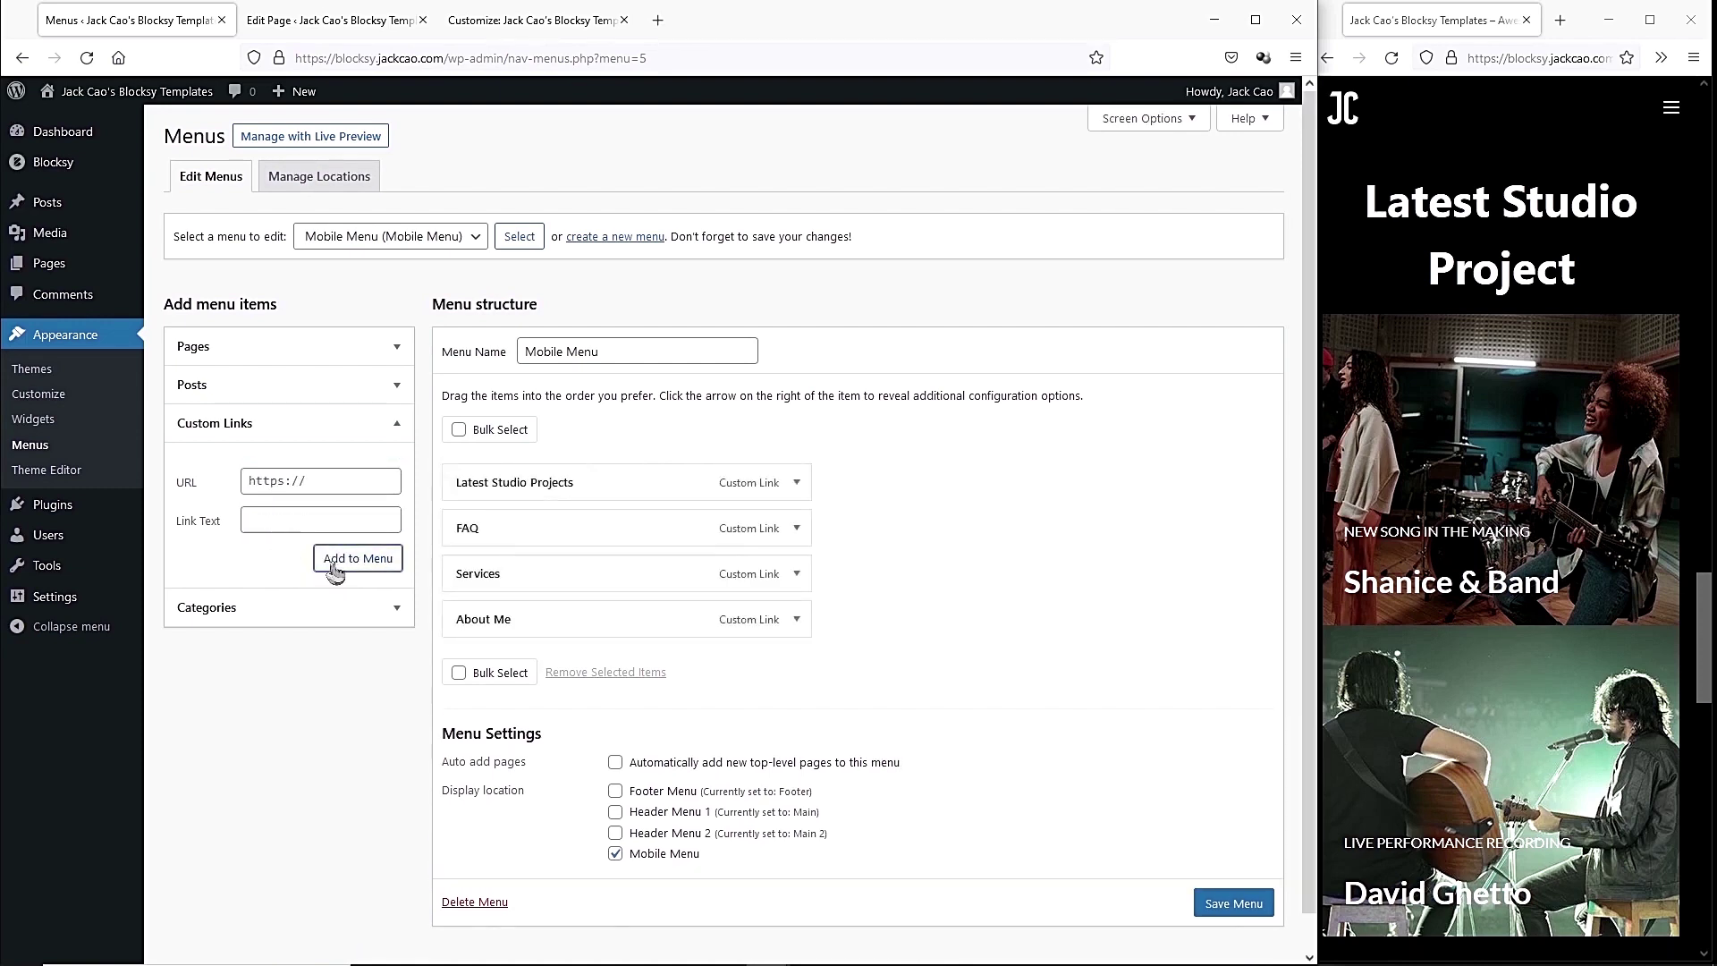
Save the Mobile Menu and check it in the live site's hamburger menu.
click(1220, 903)
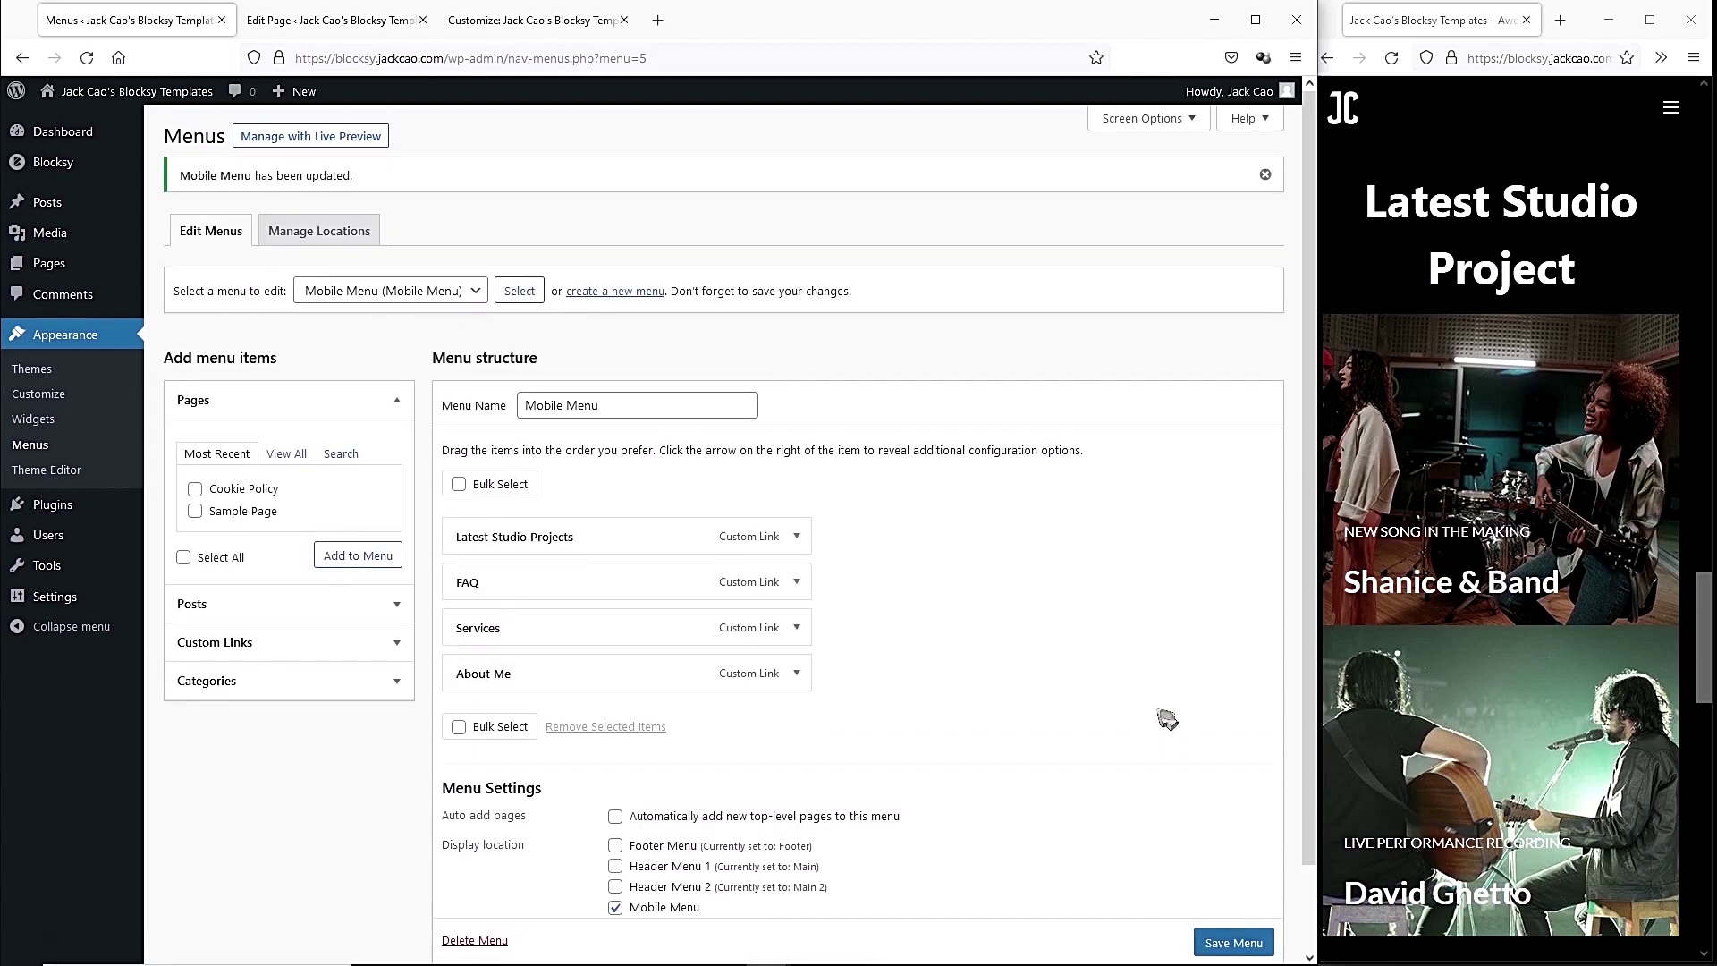
click(1400, 59)
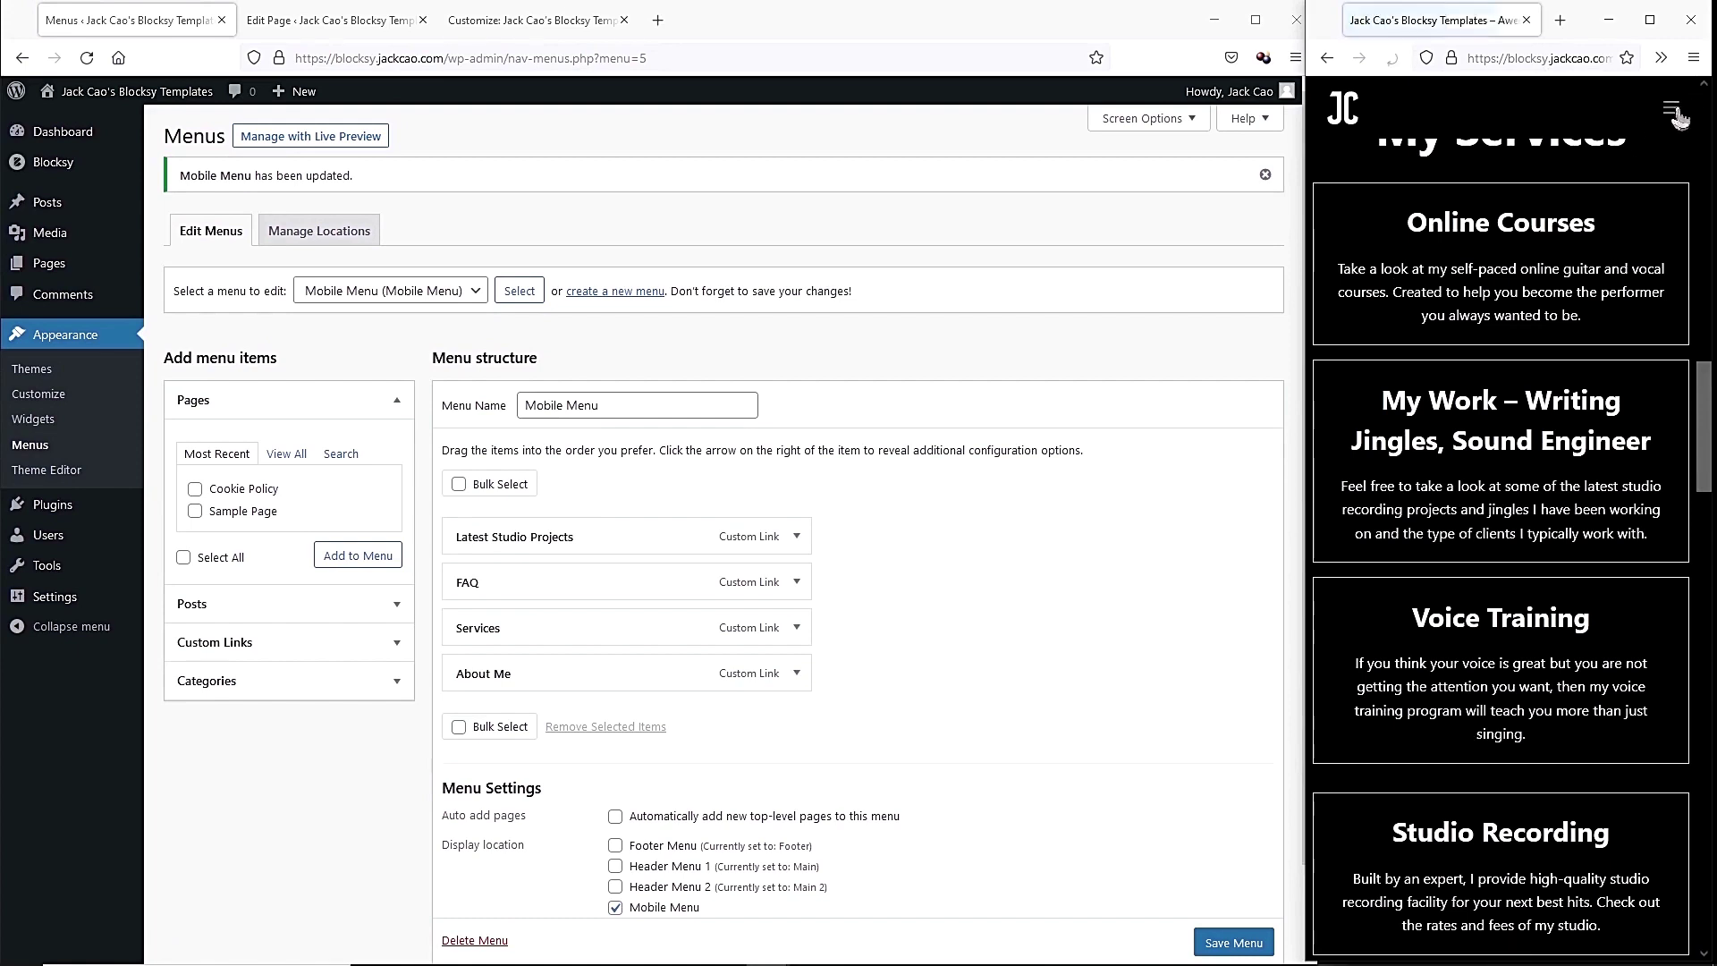
click(1670, 107)
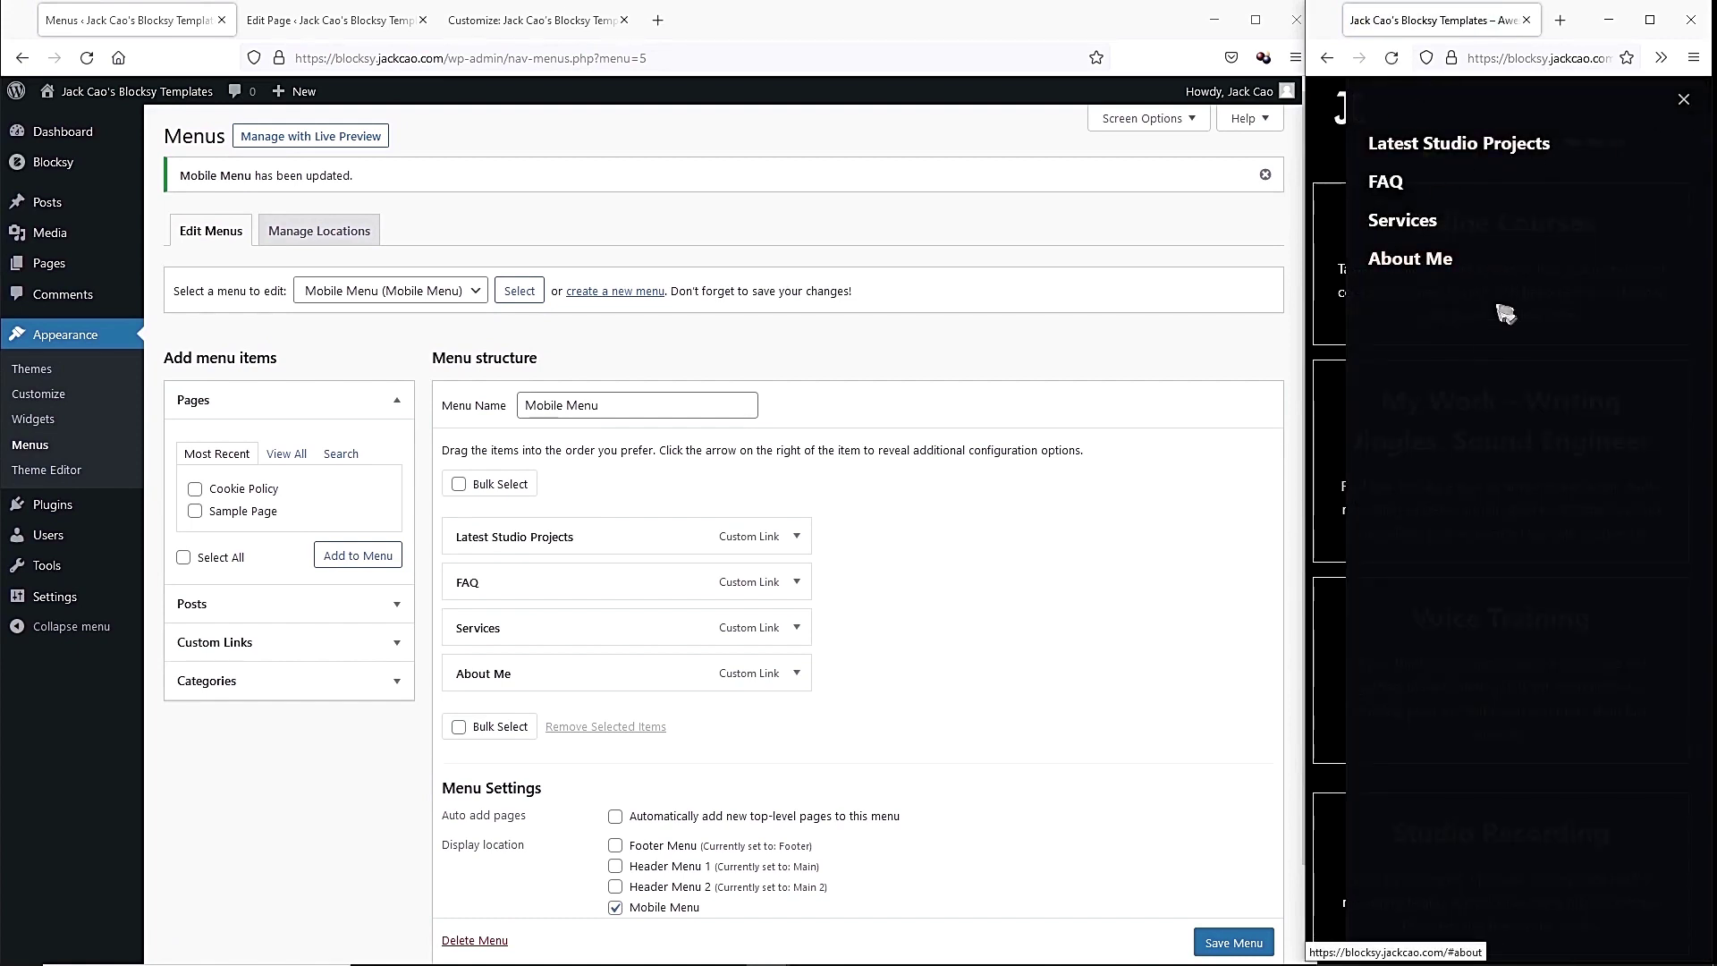
Set the Contact button size to Large and add Socials to the off-canvas area.
click(494, 25)
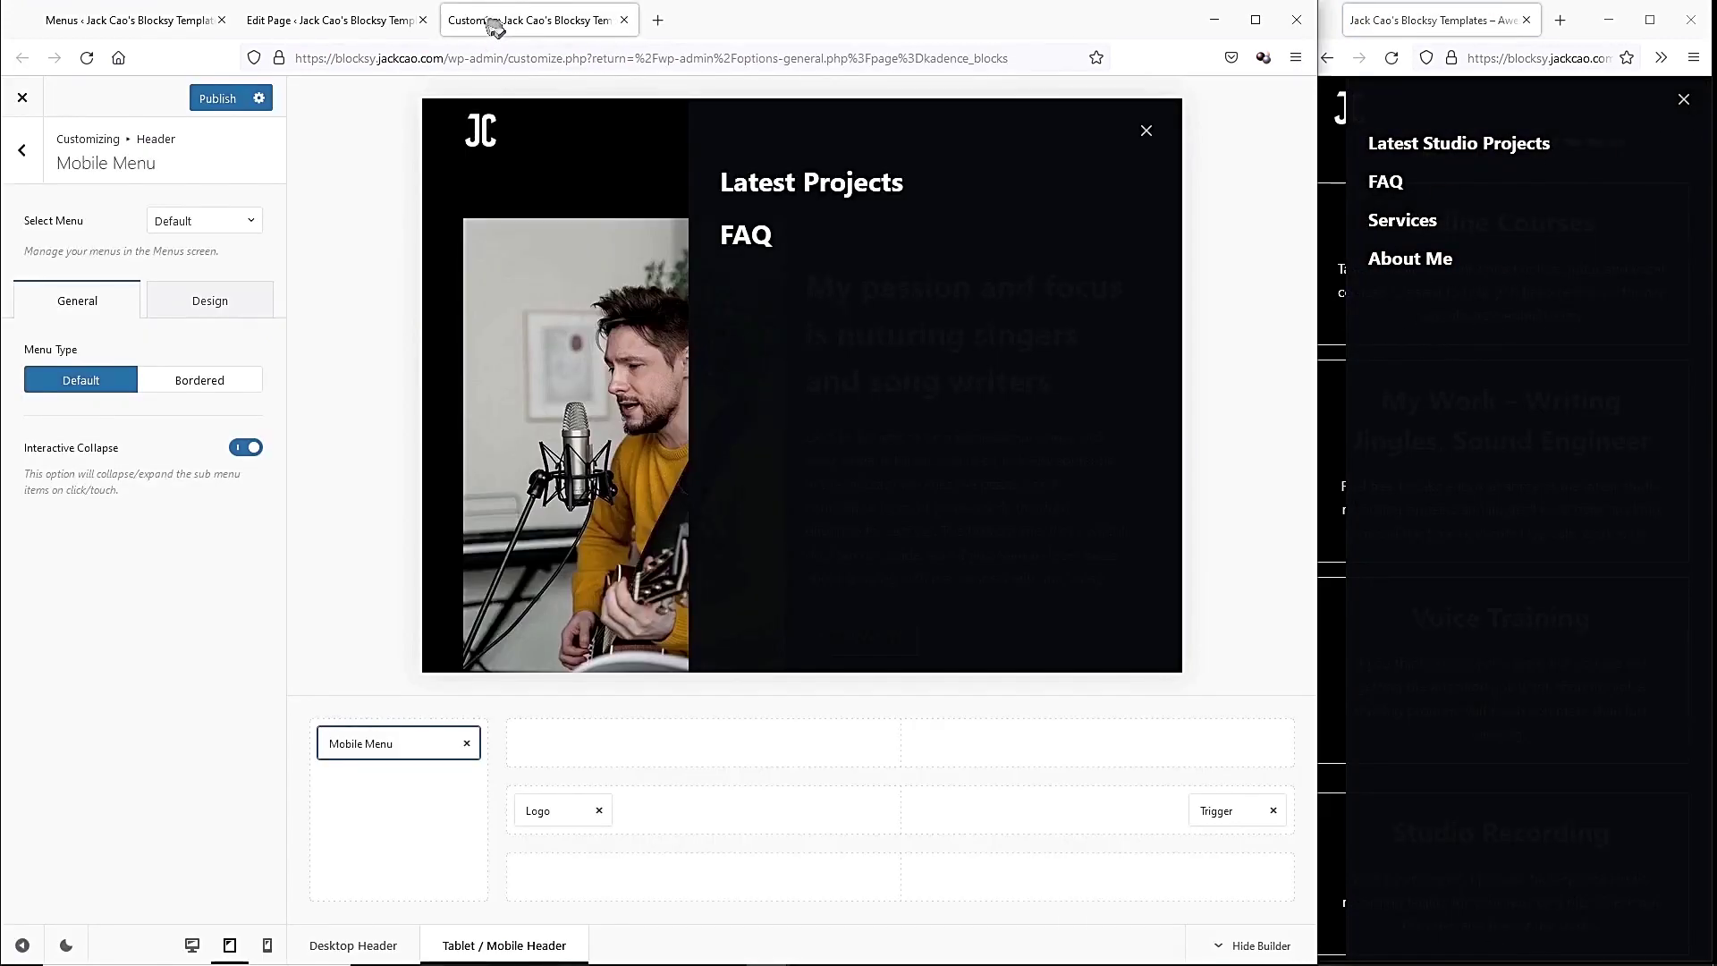
click(398, 832)
click(18, 152)
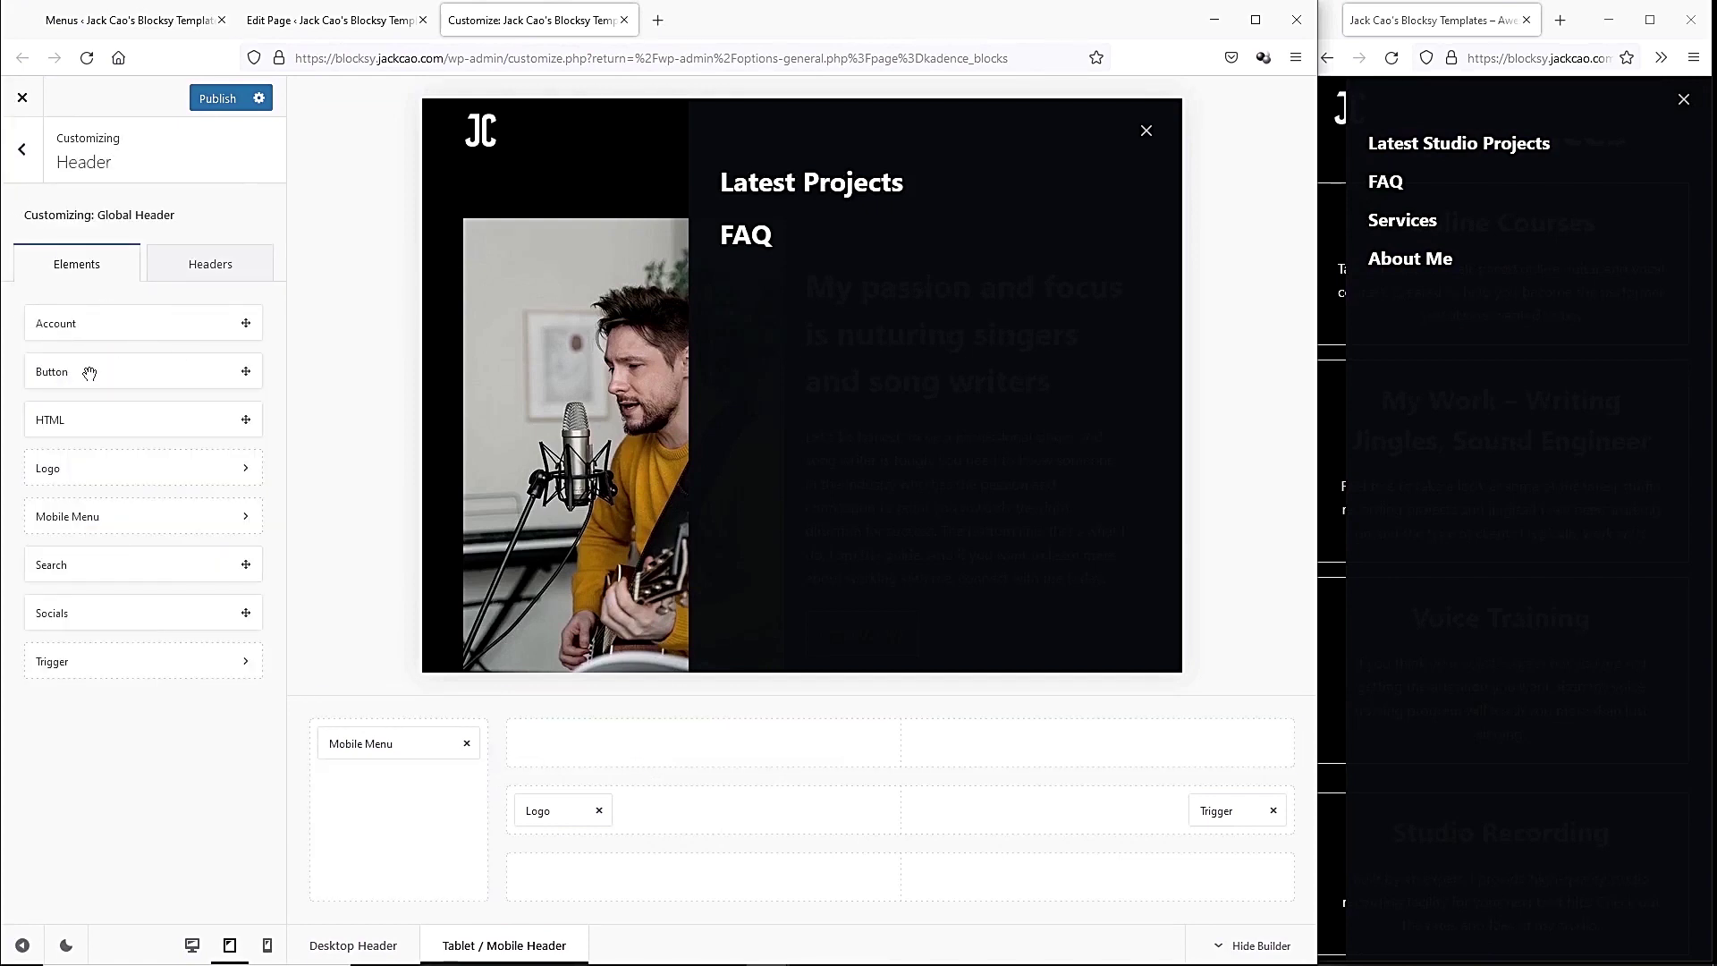
drag(134, 405, 417, 785)
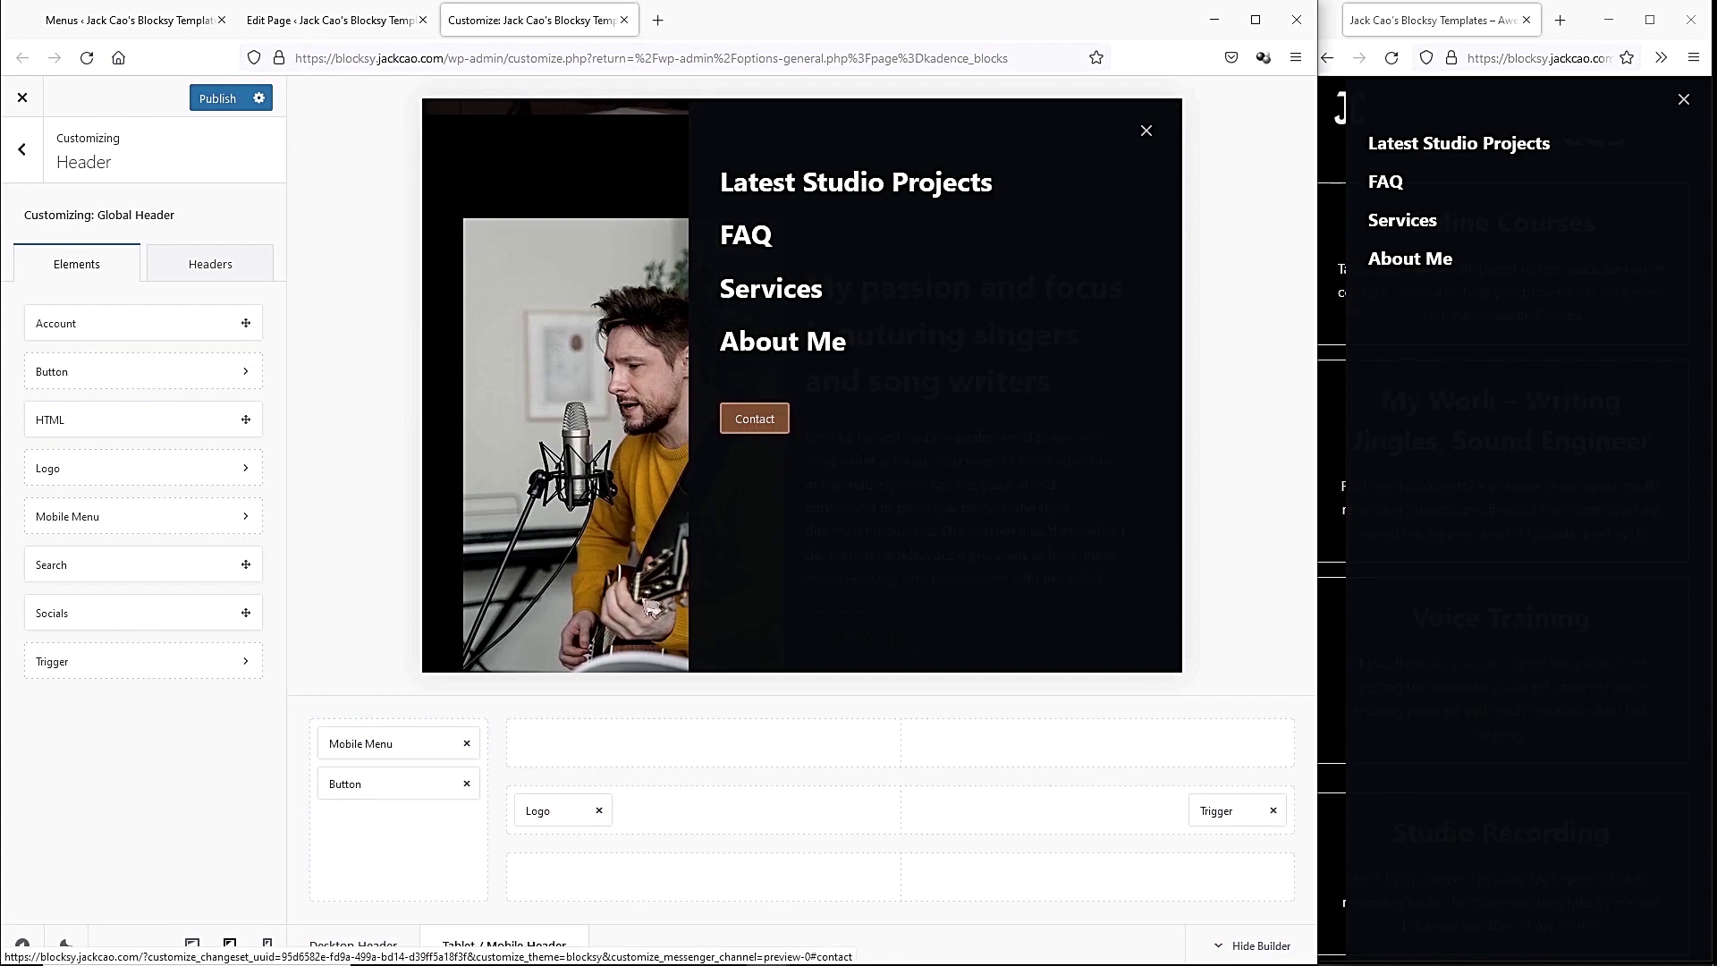
click(730, 507)
click(223, 403)
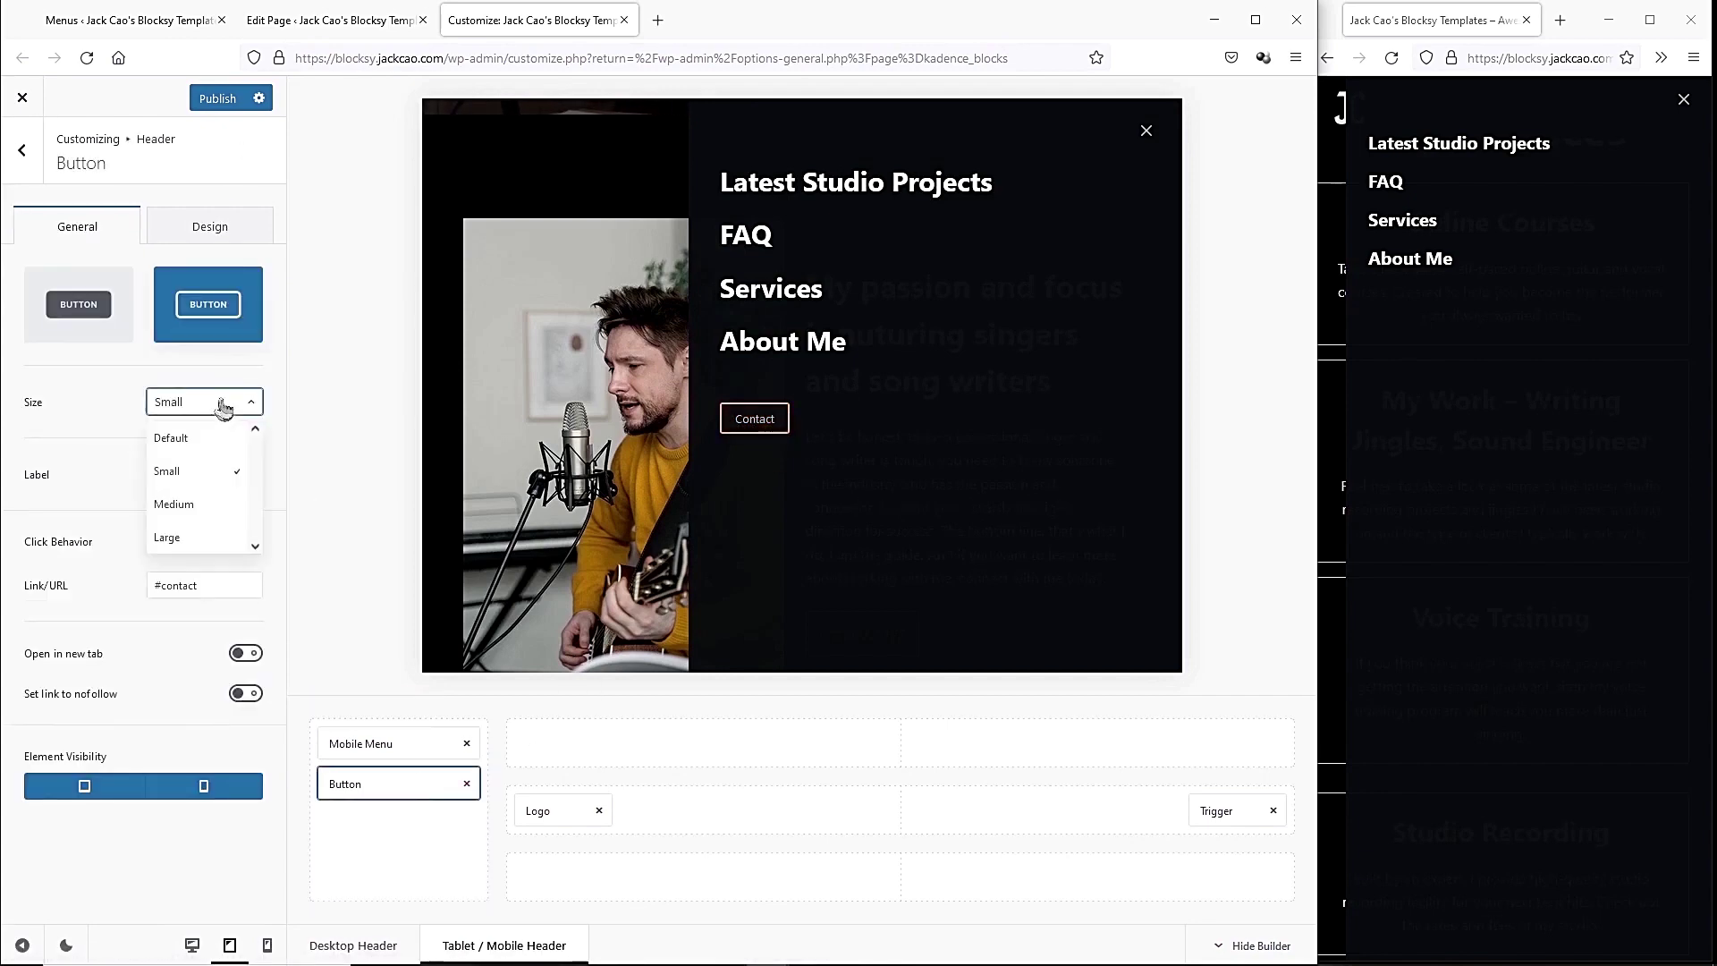
click(216, 537)
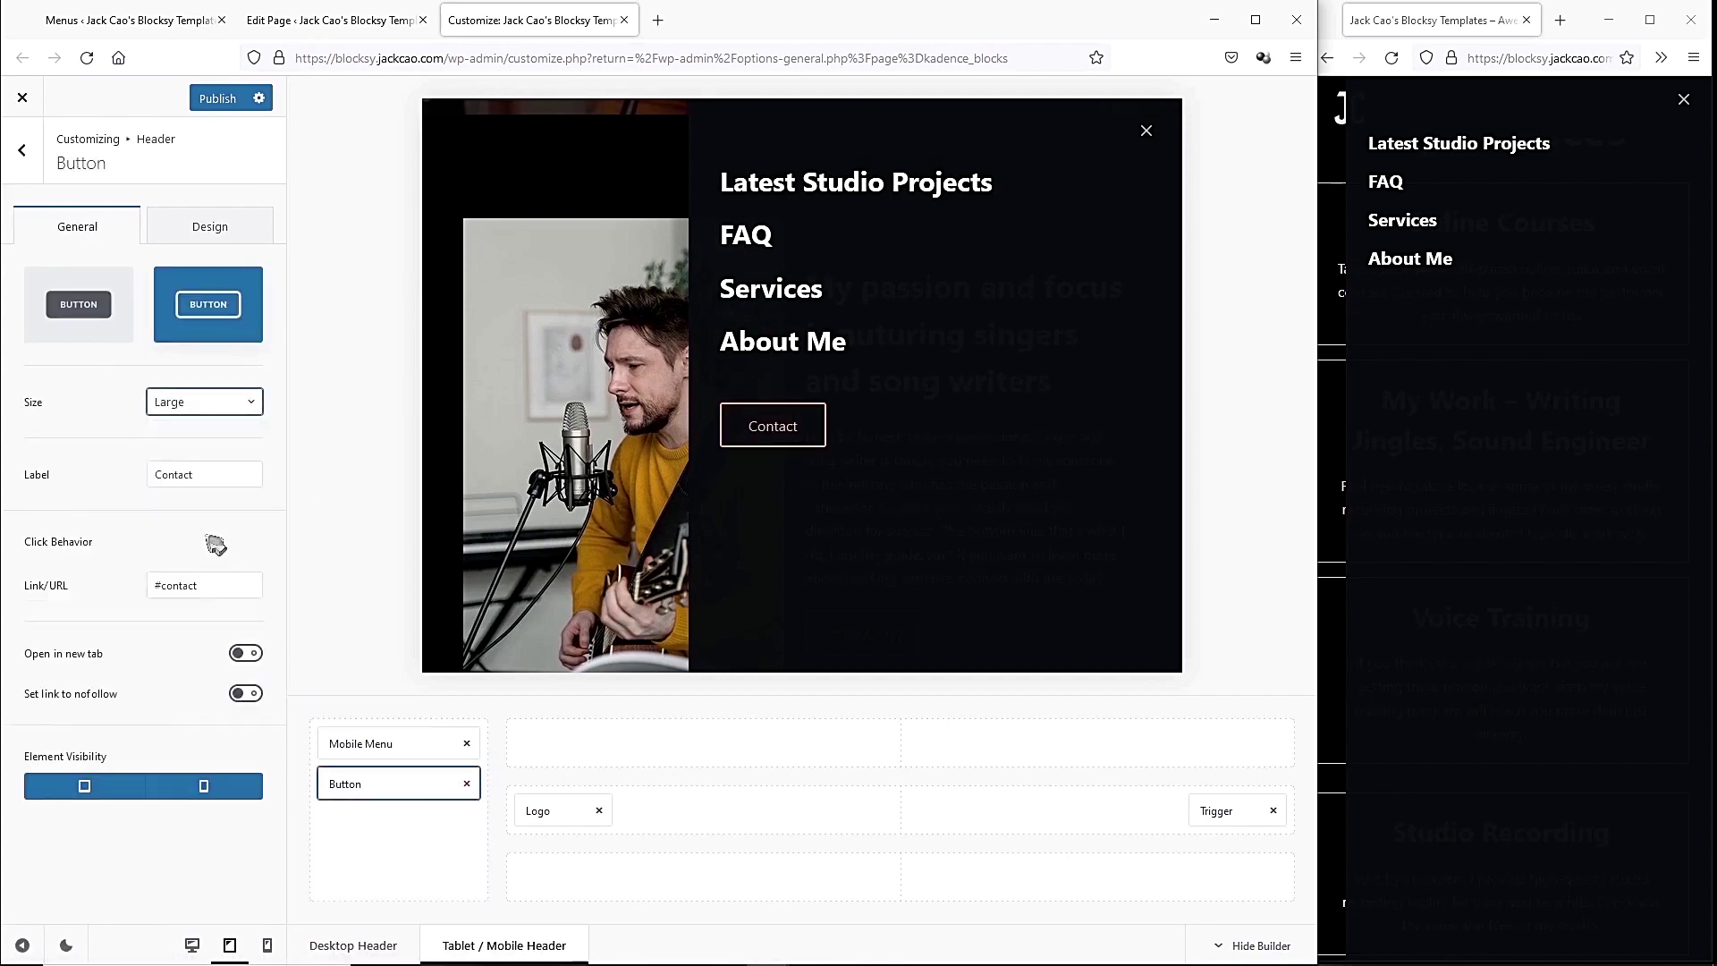
click(7, 157)
drag(169, 619, 394, 822)
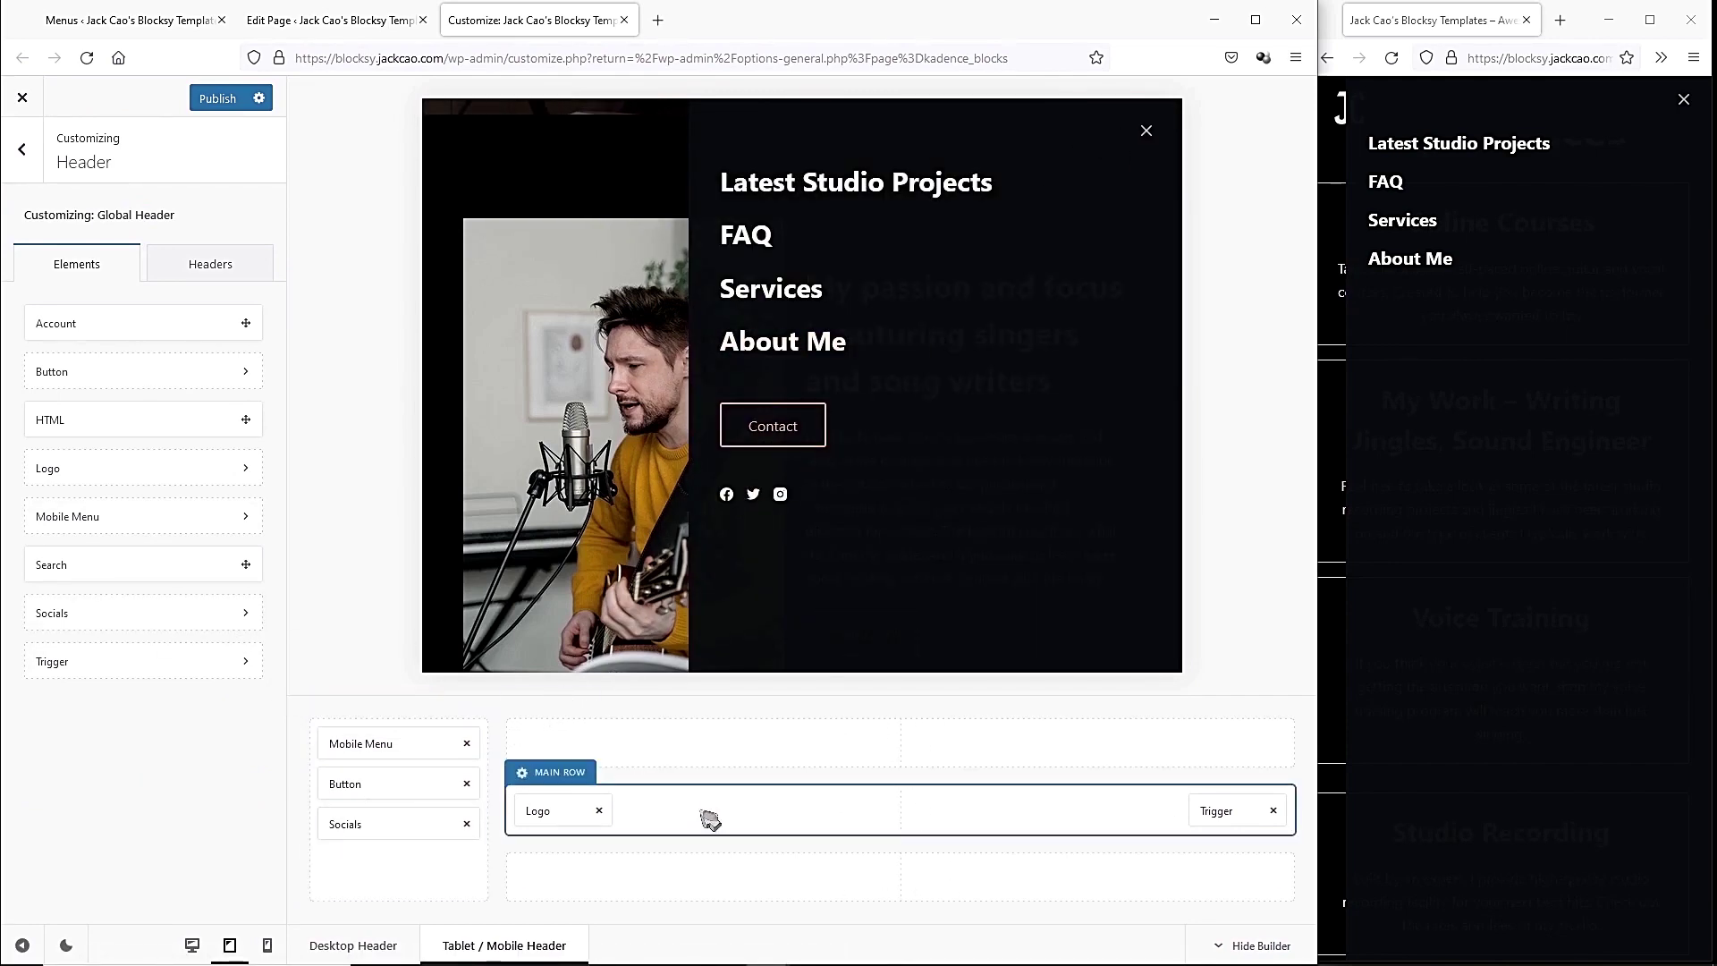
Arrange the main row: trigger on the left, logo centred, Contact button right.
click(1154, 138)
scroll(1109, 246, up, 5)
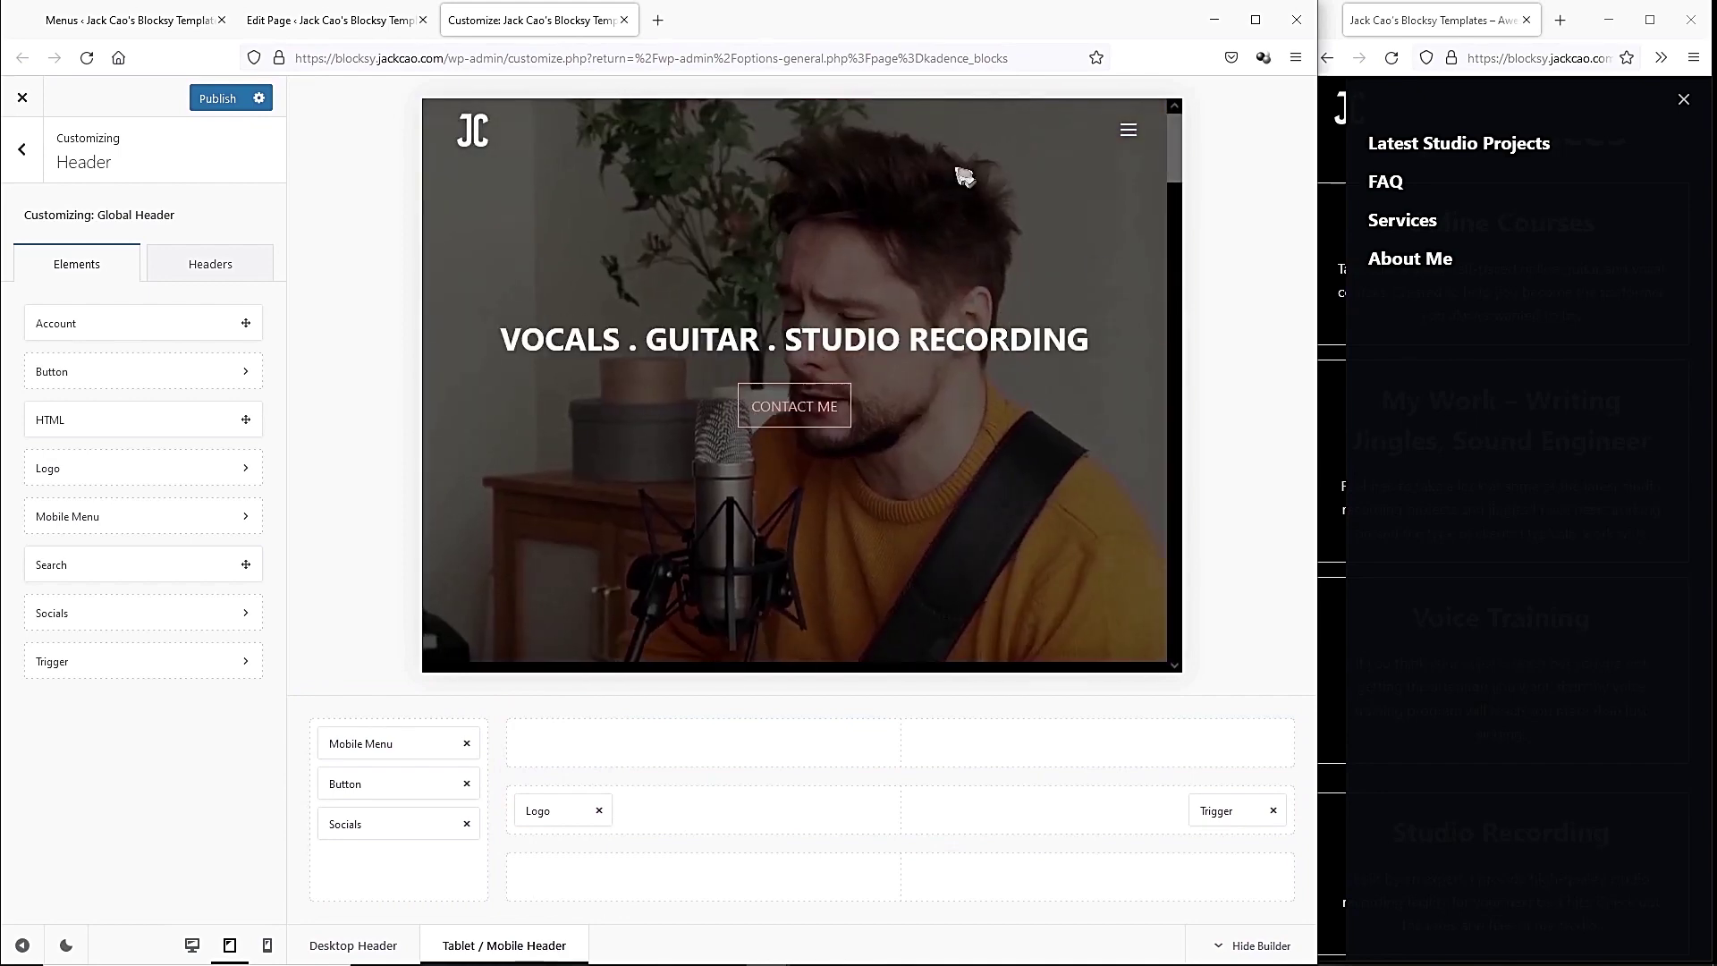
drag(536, 810, 897, 811)
drag(1230, 812, 590, 821)
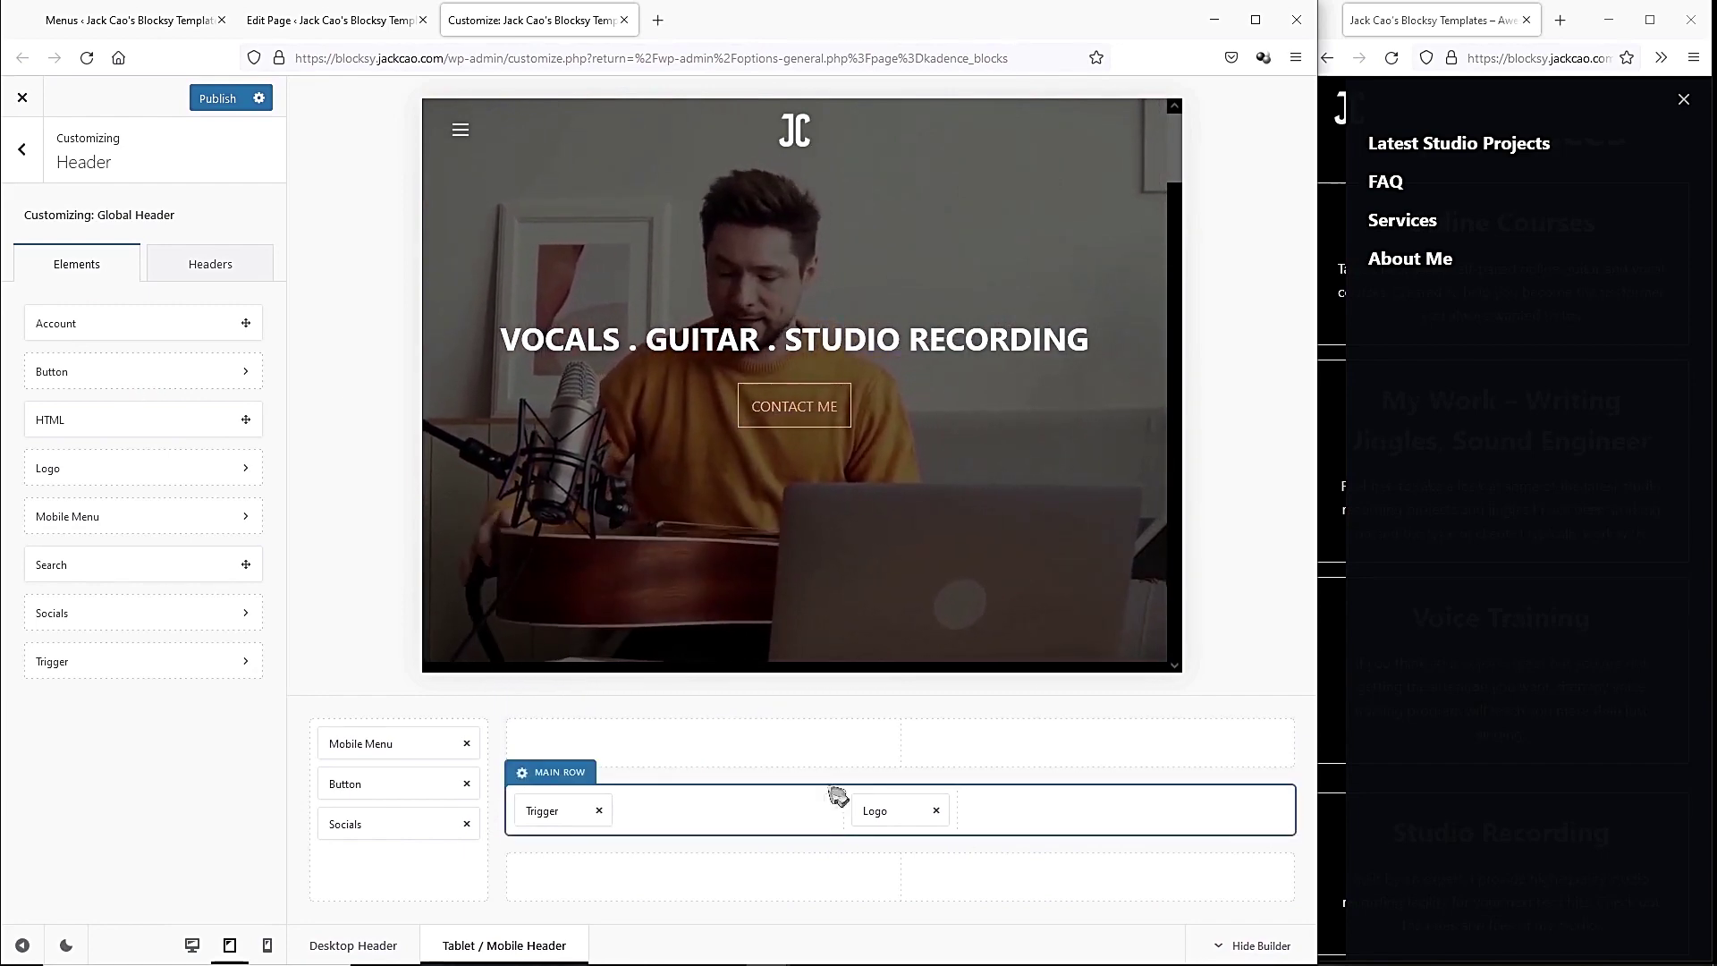
drag(421, 781, 1224, 810)
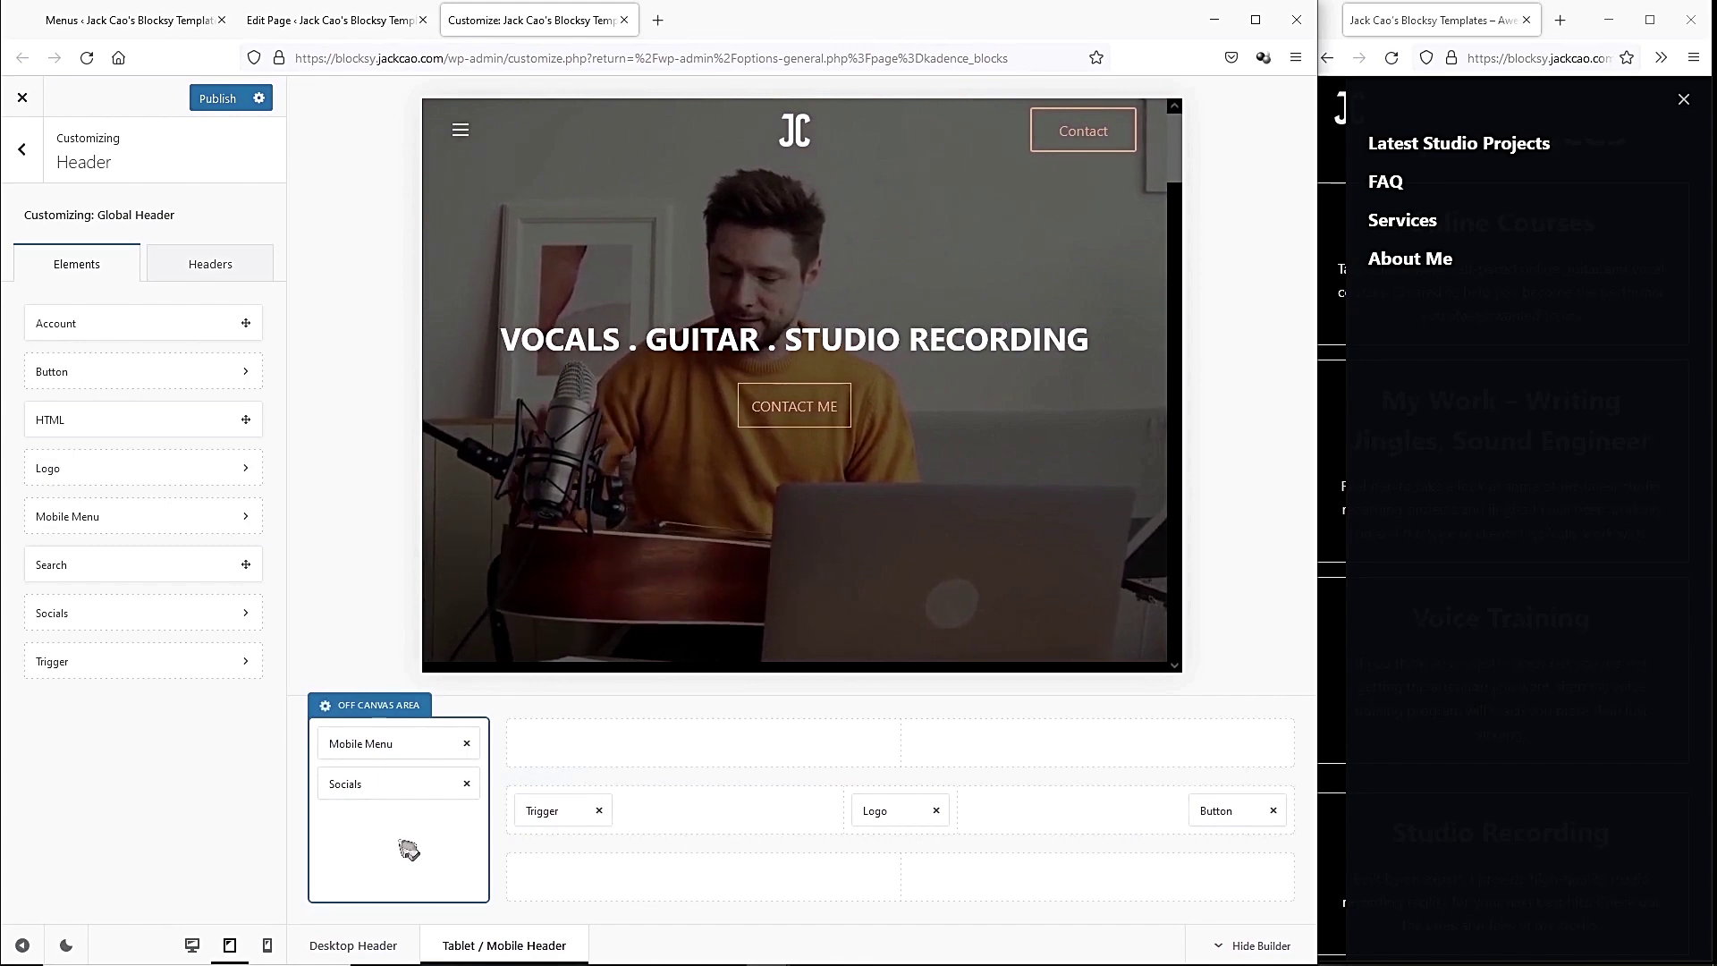
Publish the header, reload, and test the mobile menu's projects link and Contact button.
click(217, 98)
click(1683, 99)
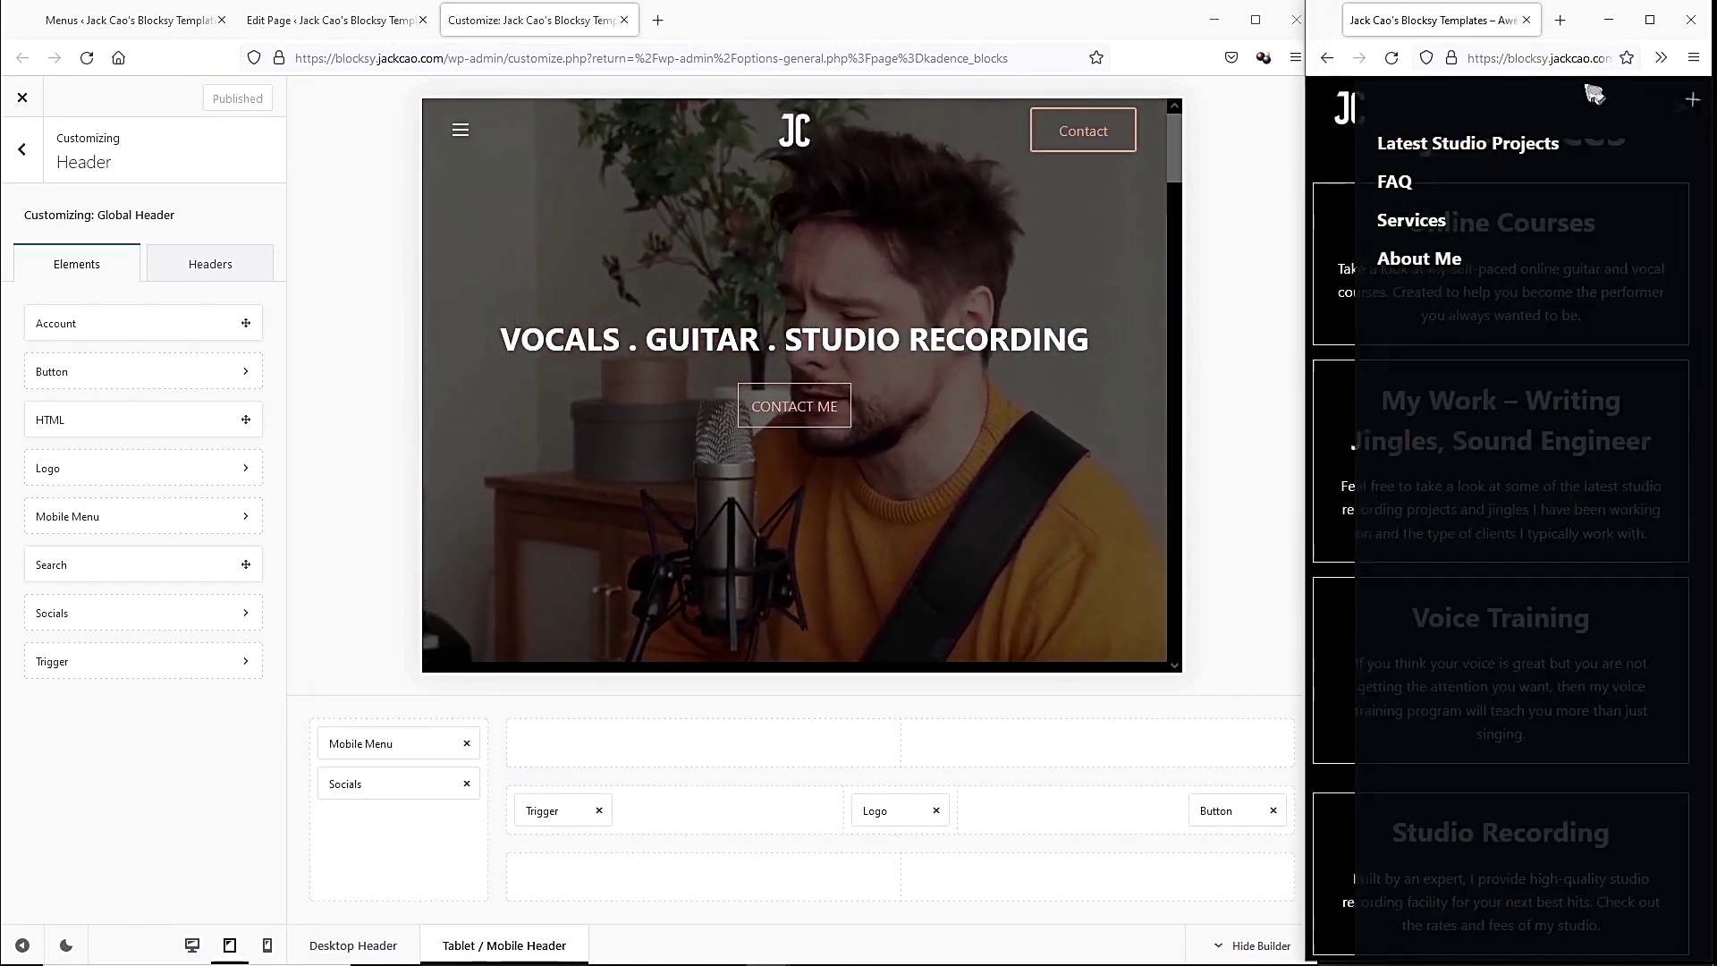
click(1391, 58)
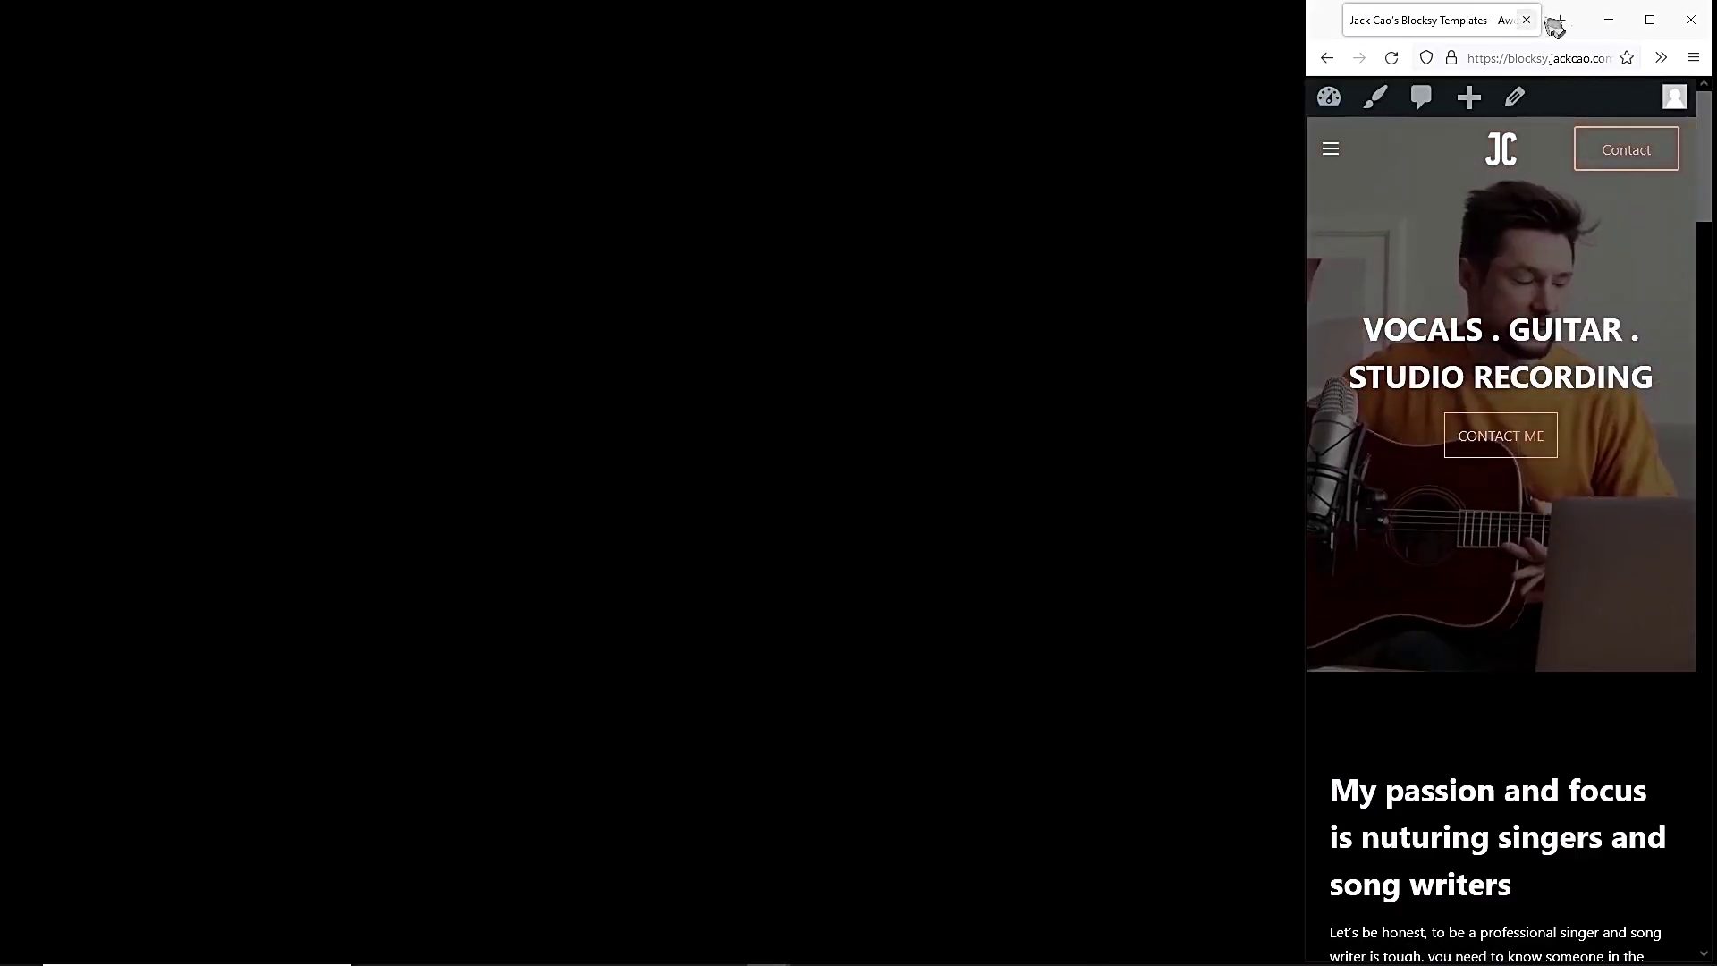
drag(1556, 27, 845, 27)
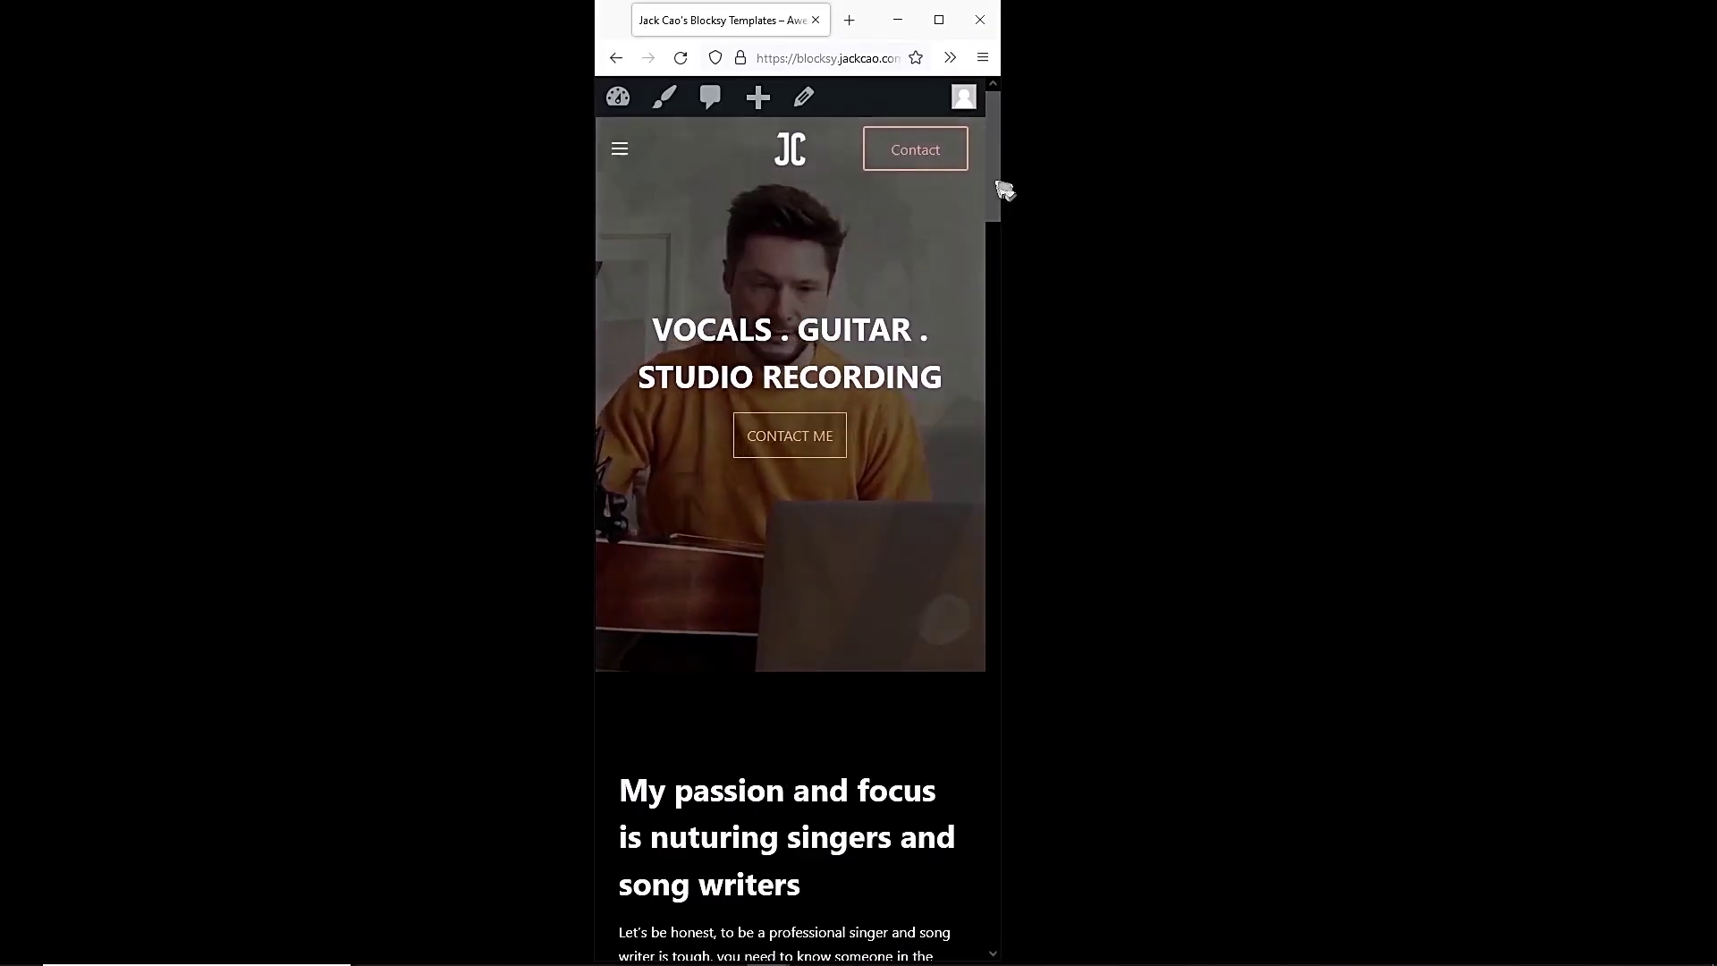
click(619, 150)
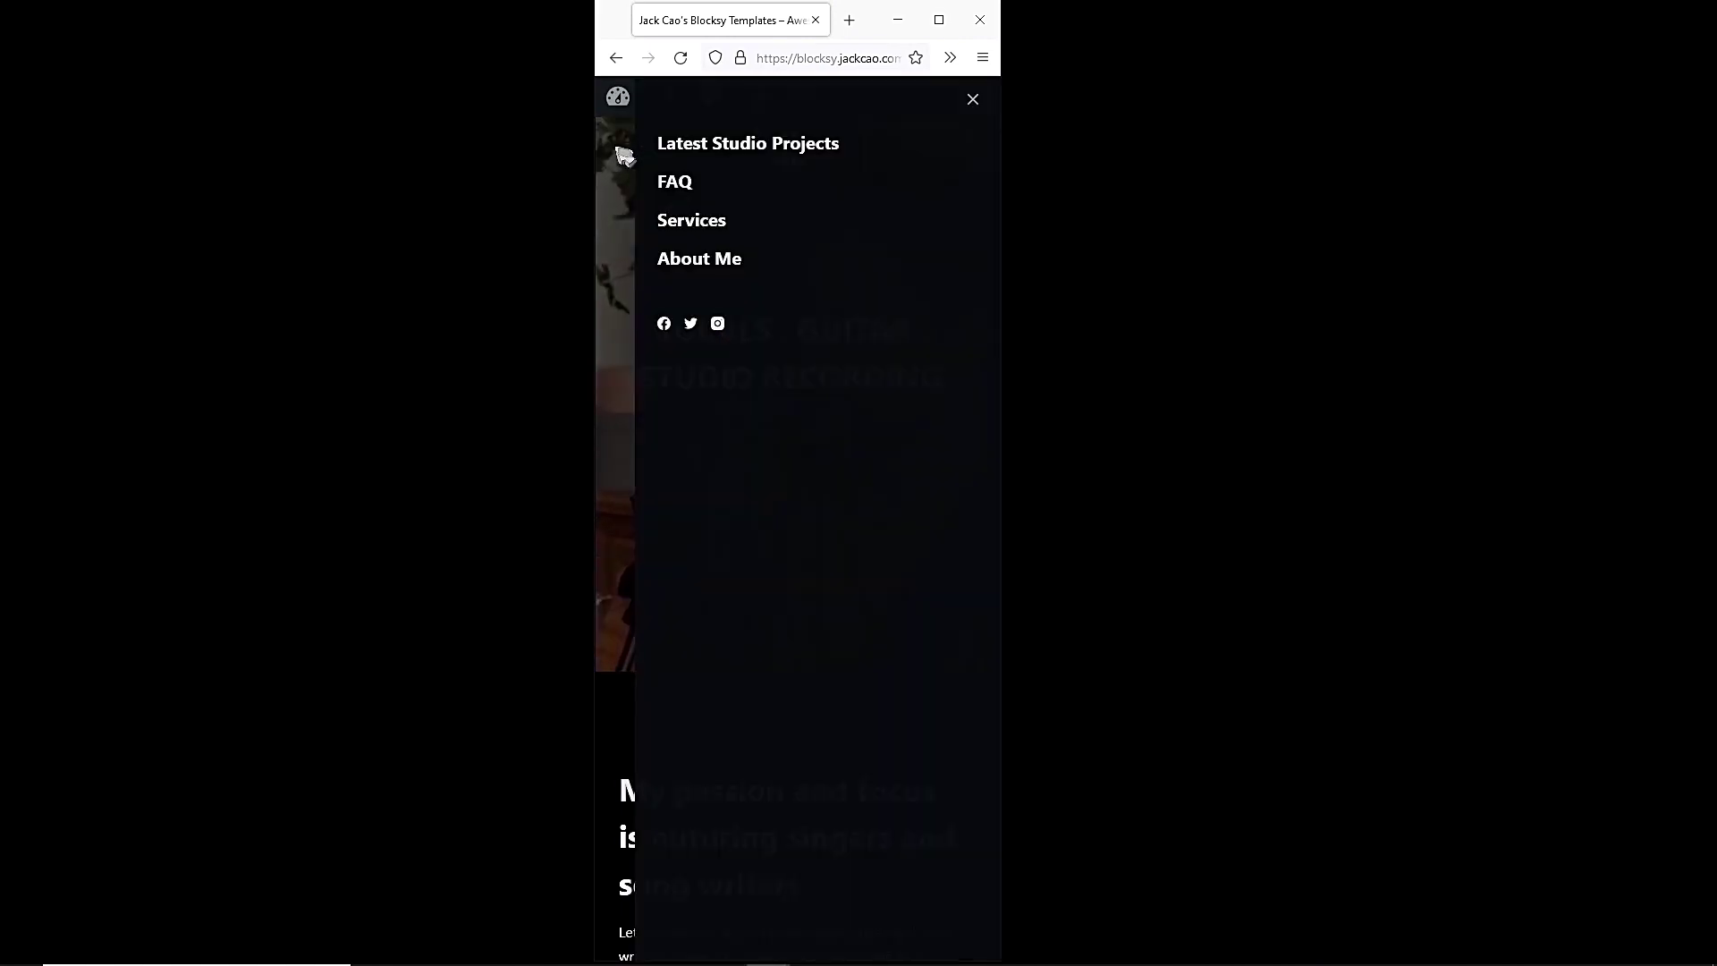
click(713, 157)
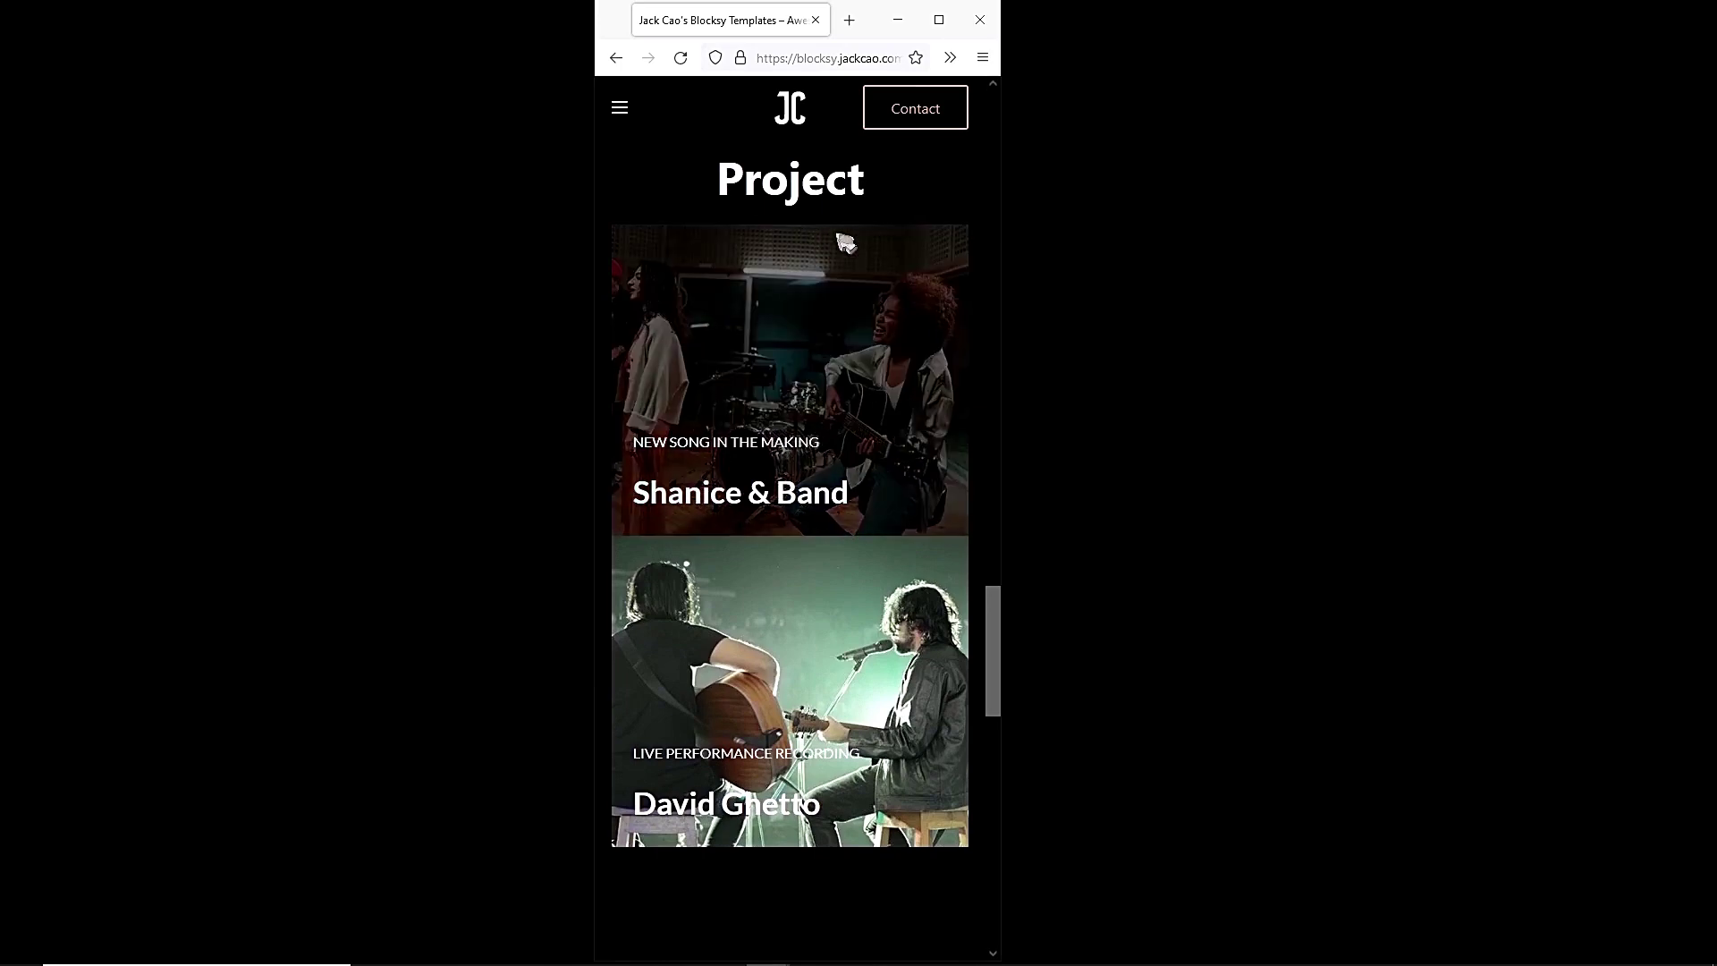
drag(996, 617, 941, 512)
scroll(942, 512, up, 7)
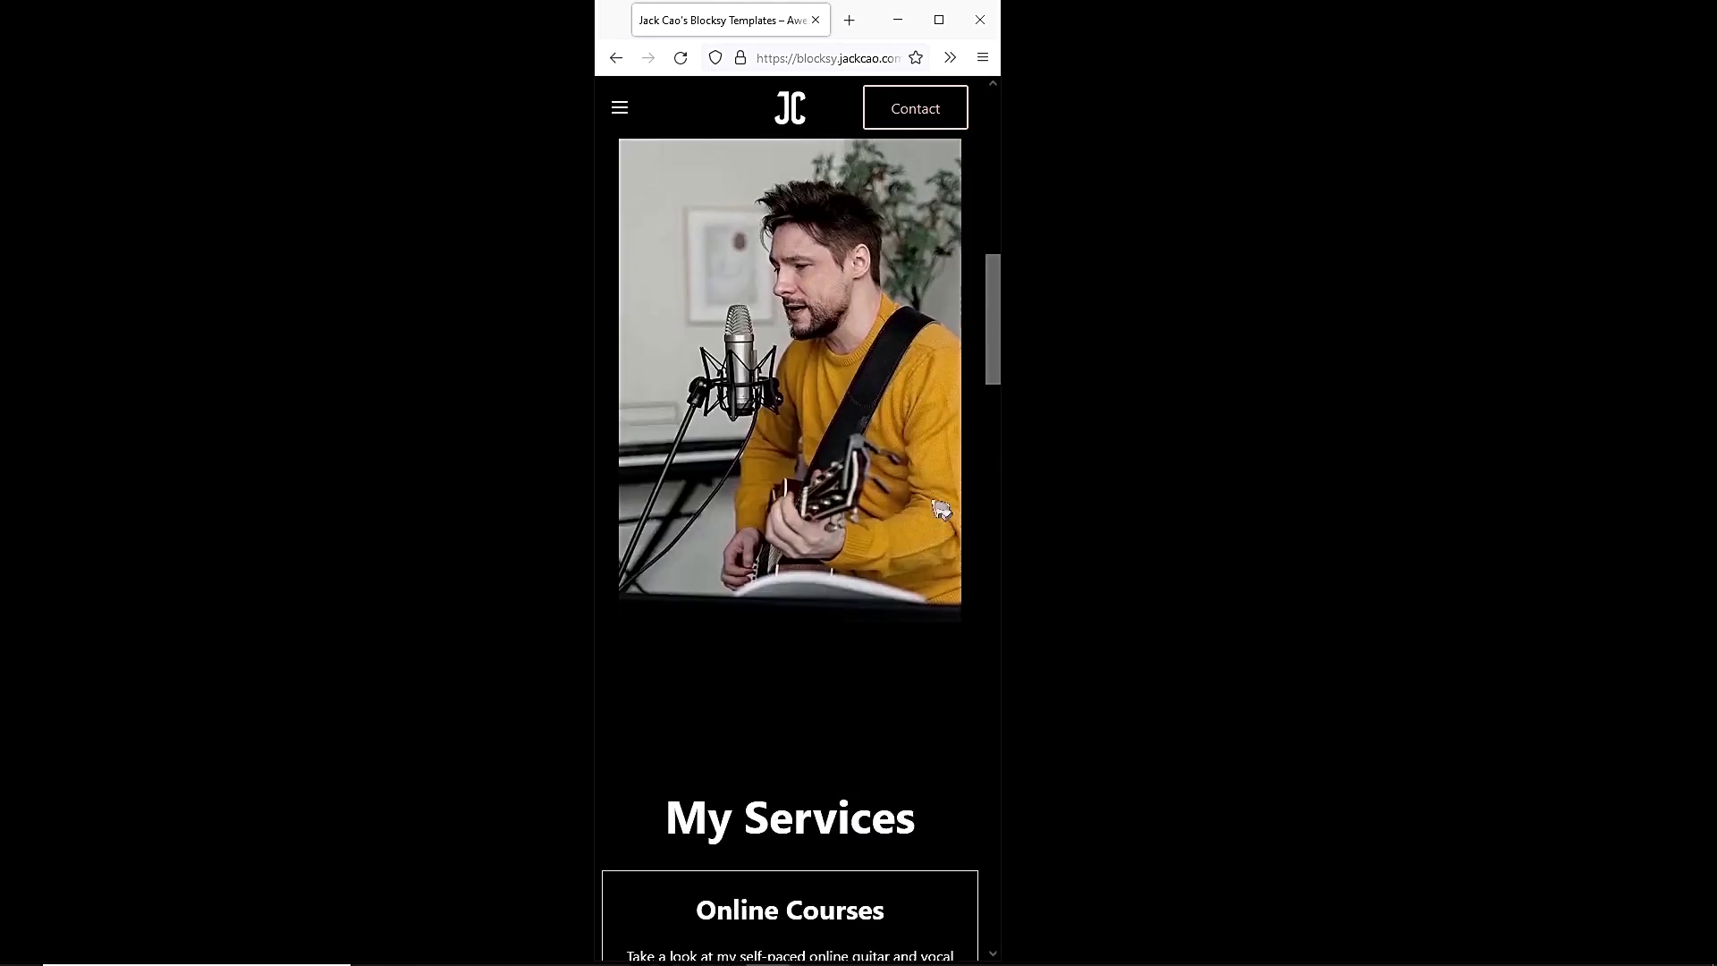
click(919, 108)
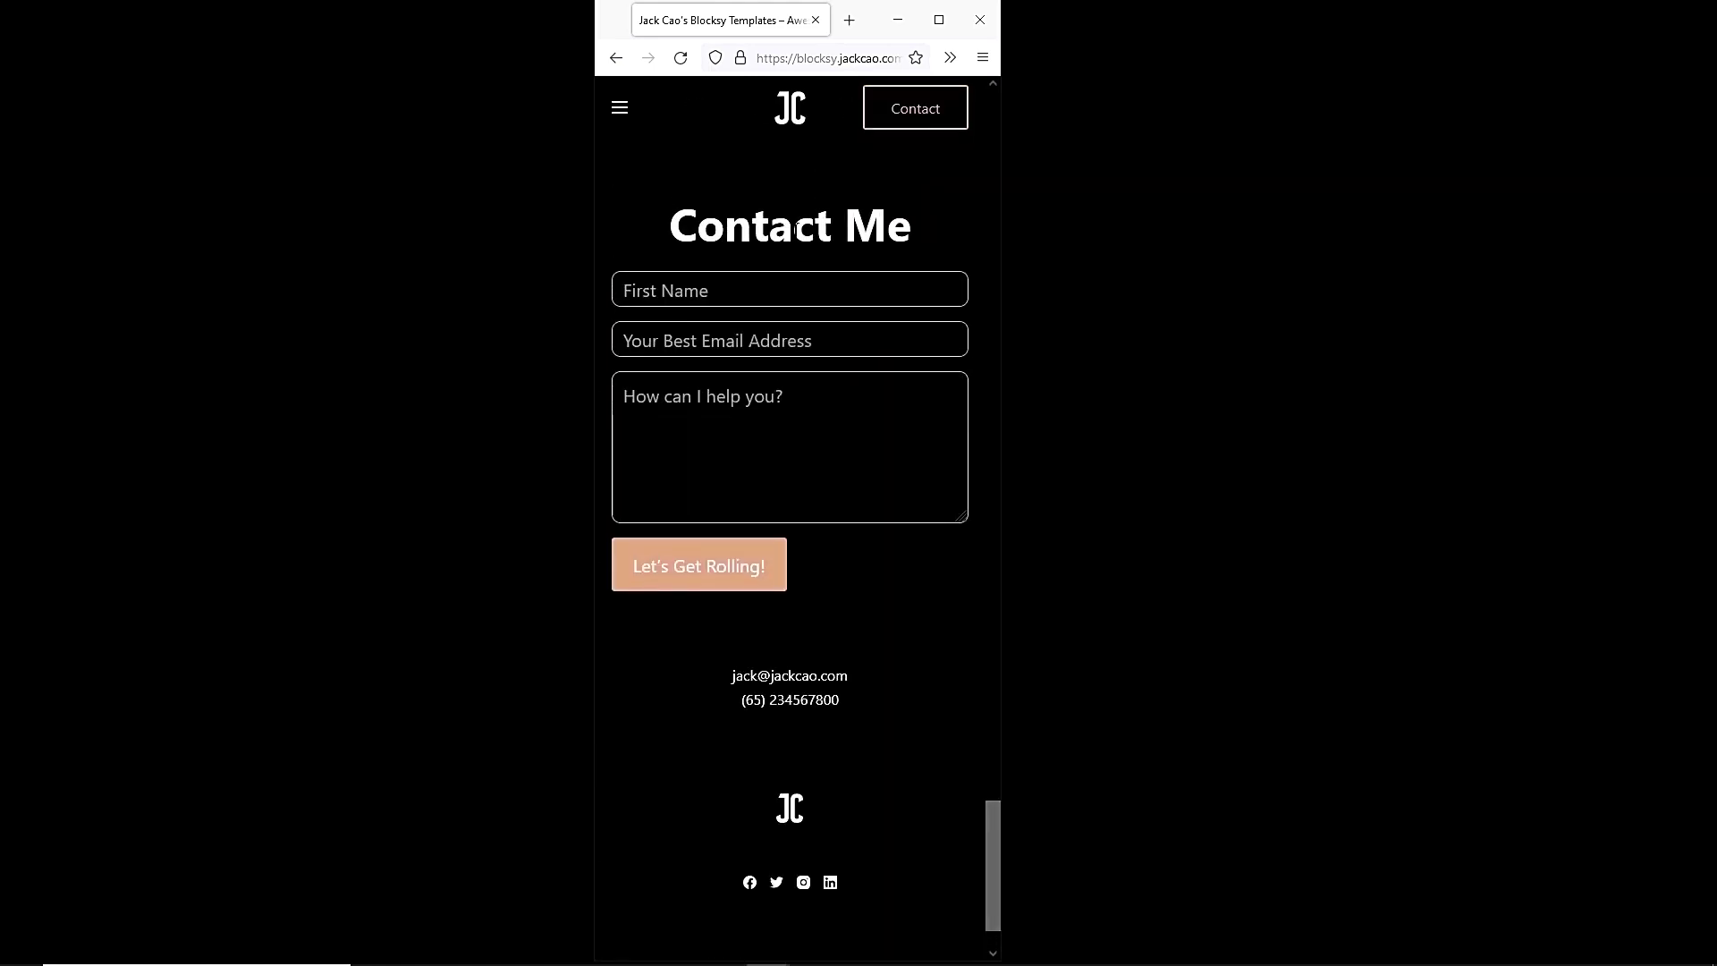
At desktop width, test the Latest Projects, FAQ, Services, About and Contact links.
click(937, 33)
scroll(1621, 555, up, 10)
scroll(758, 311, up, 5)
scroll(1380, 732, down, 5)
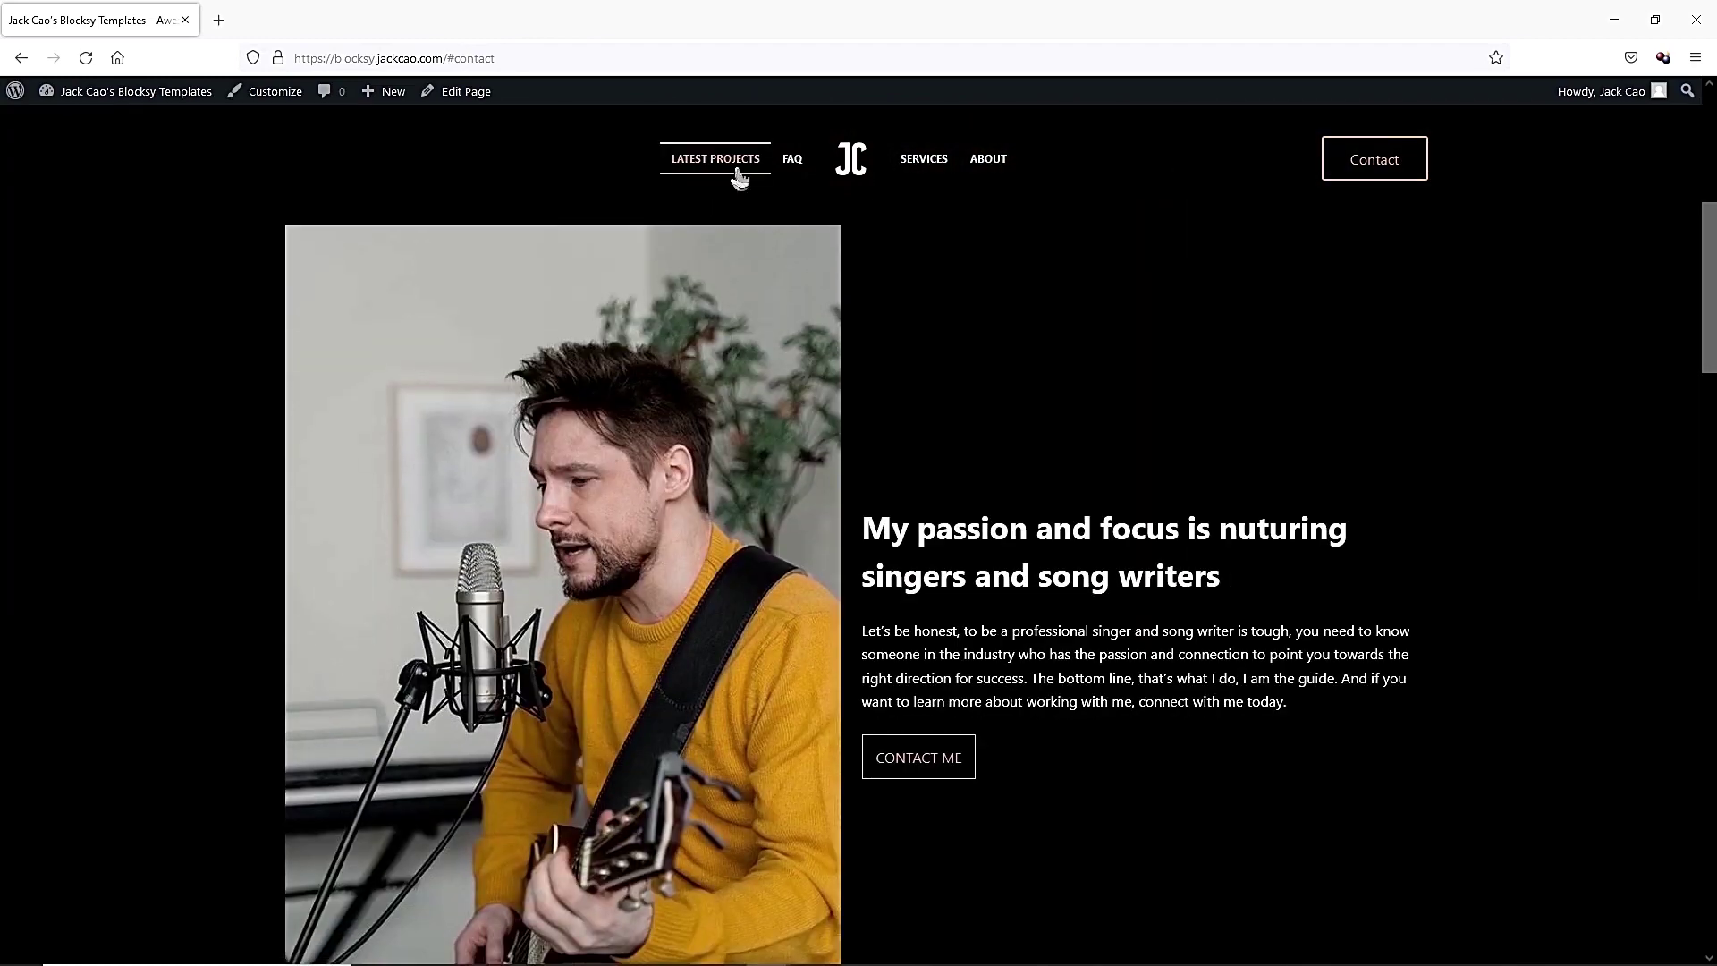
click(738, 170)
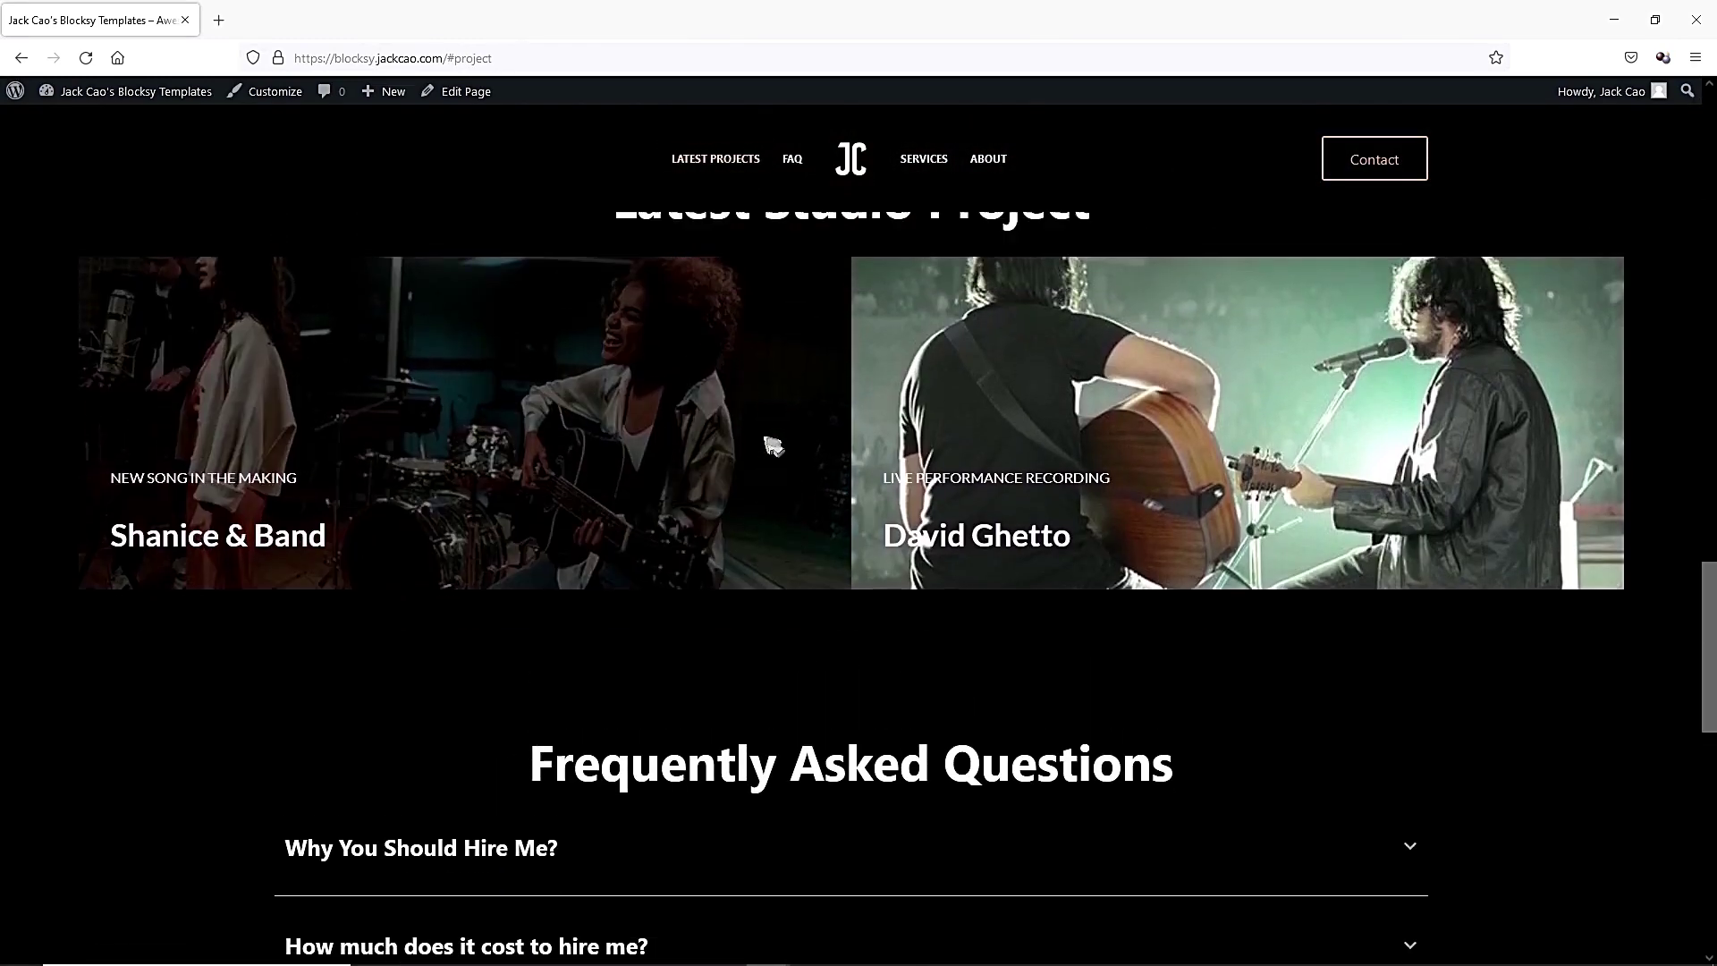
click(795, 165)
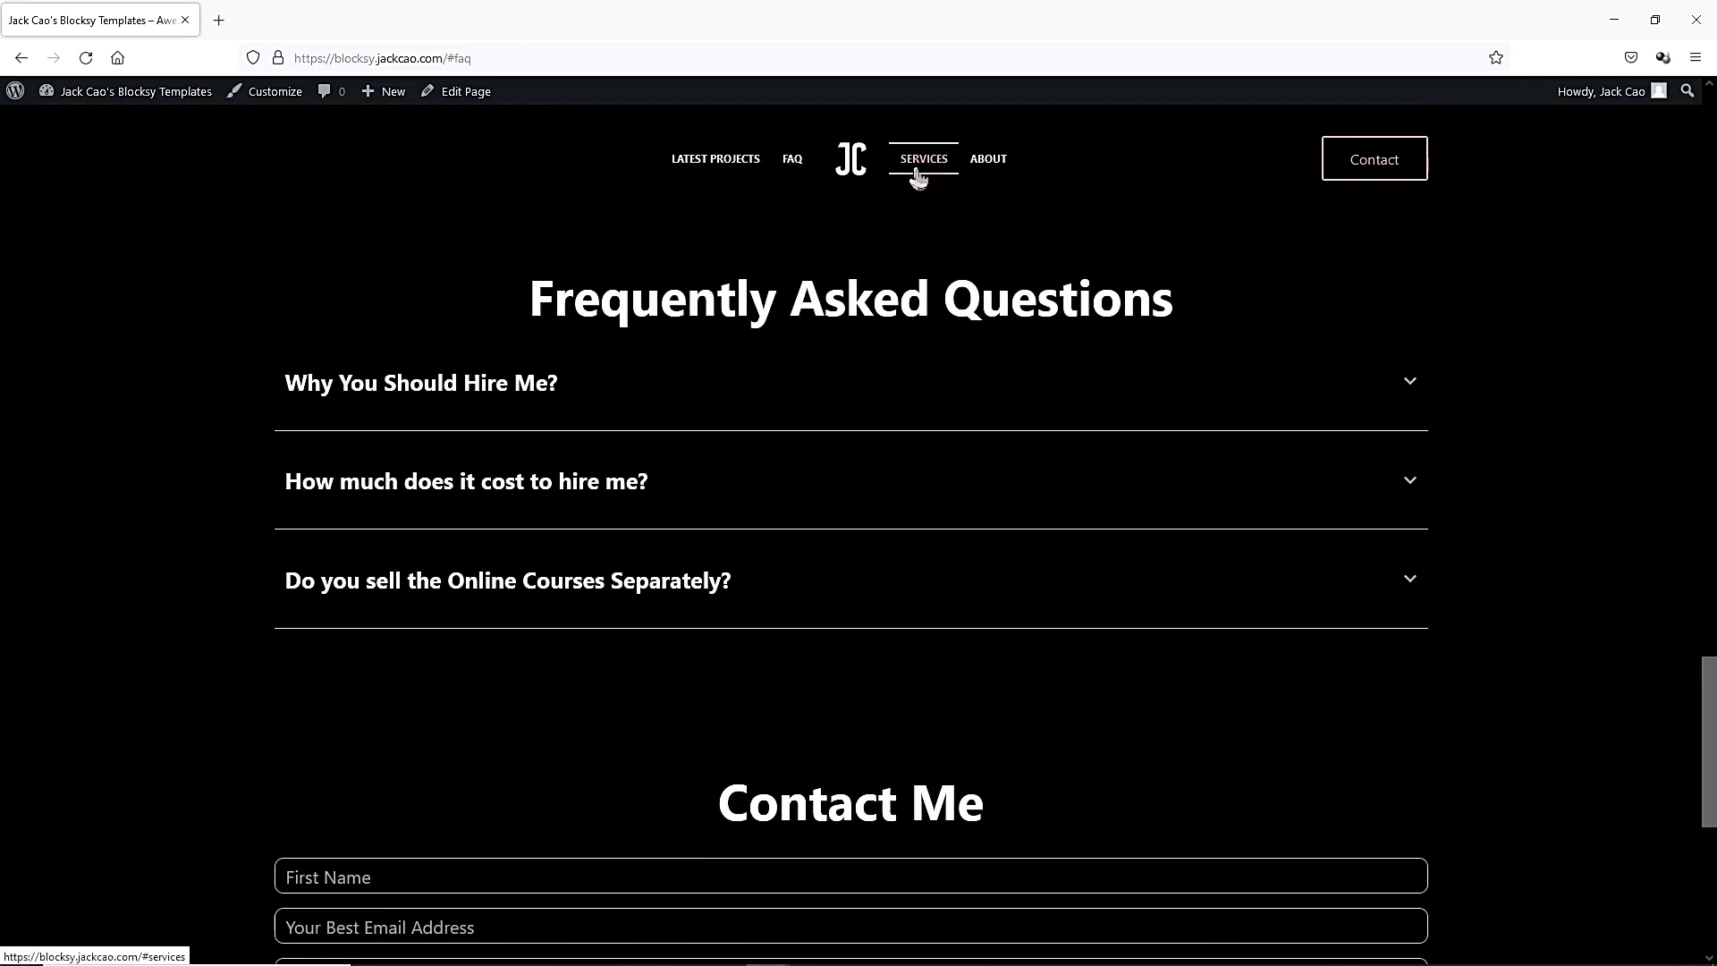
click(919, 169)
click(988, 161)
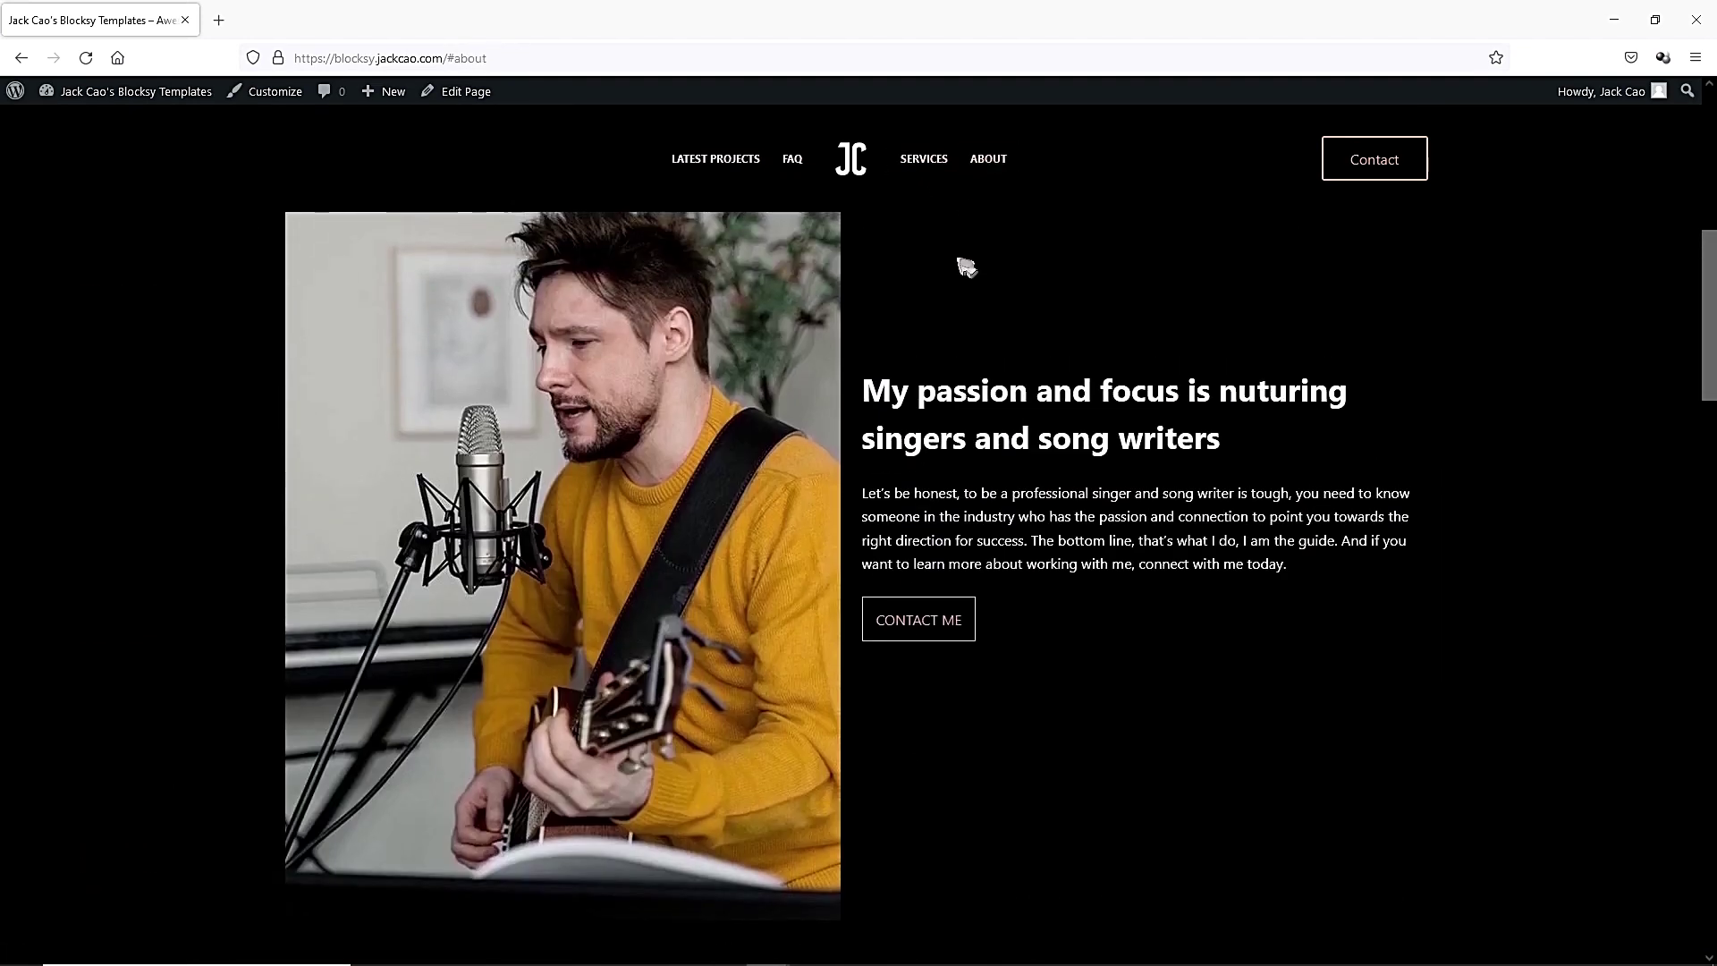
click(1399, 161)
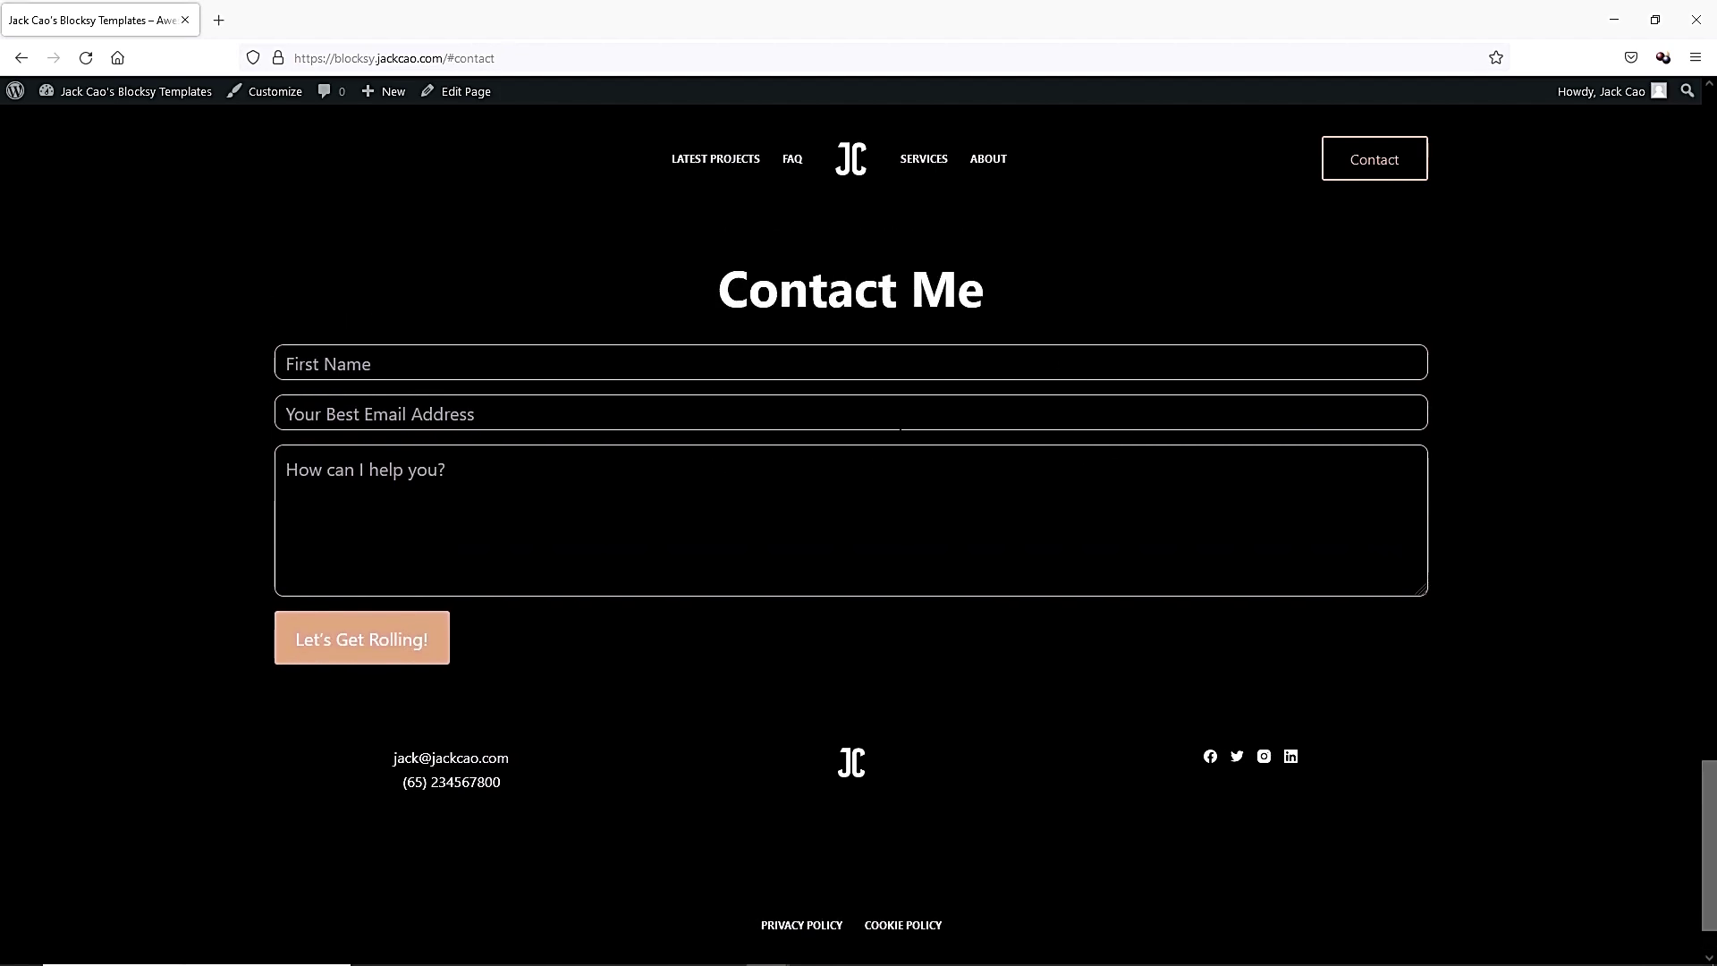
drag(1710, 845, 1695, 172)
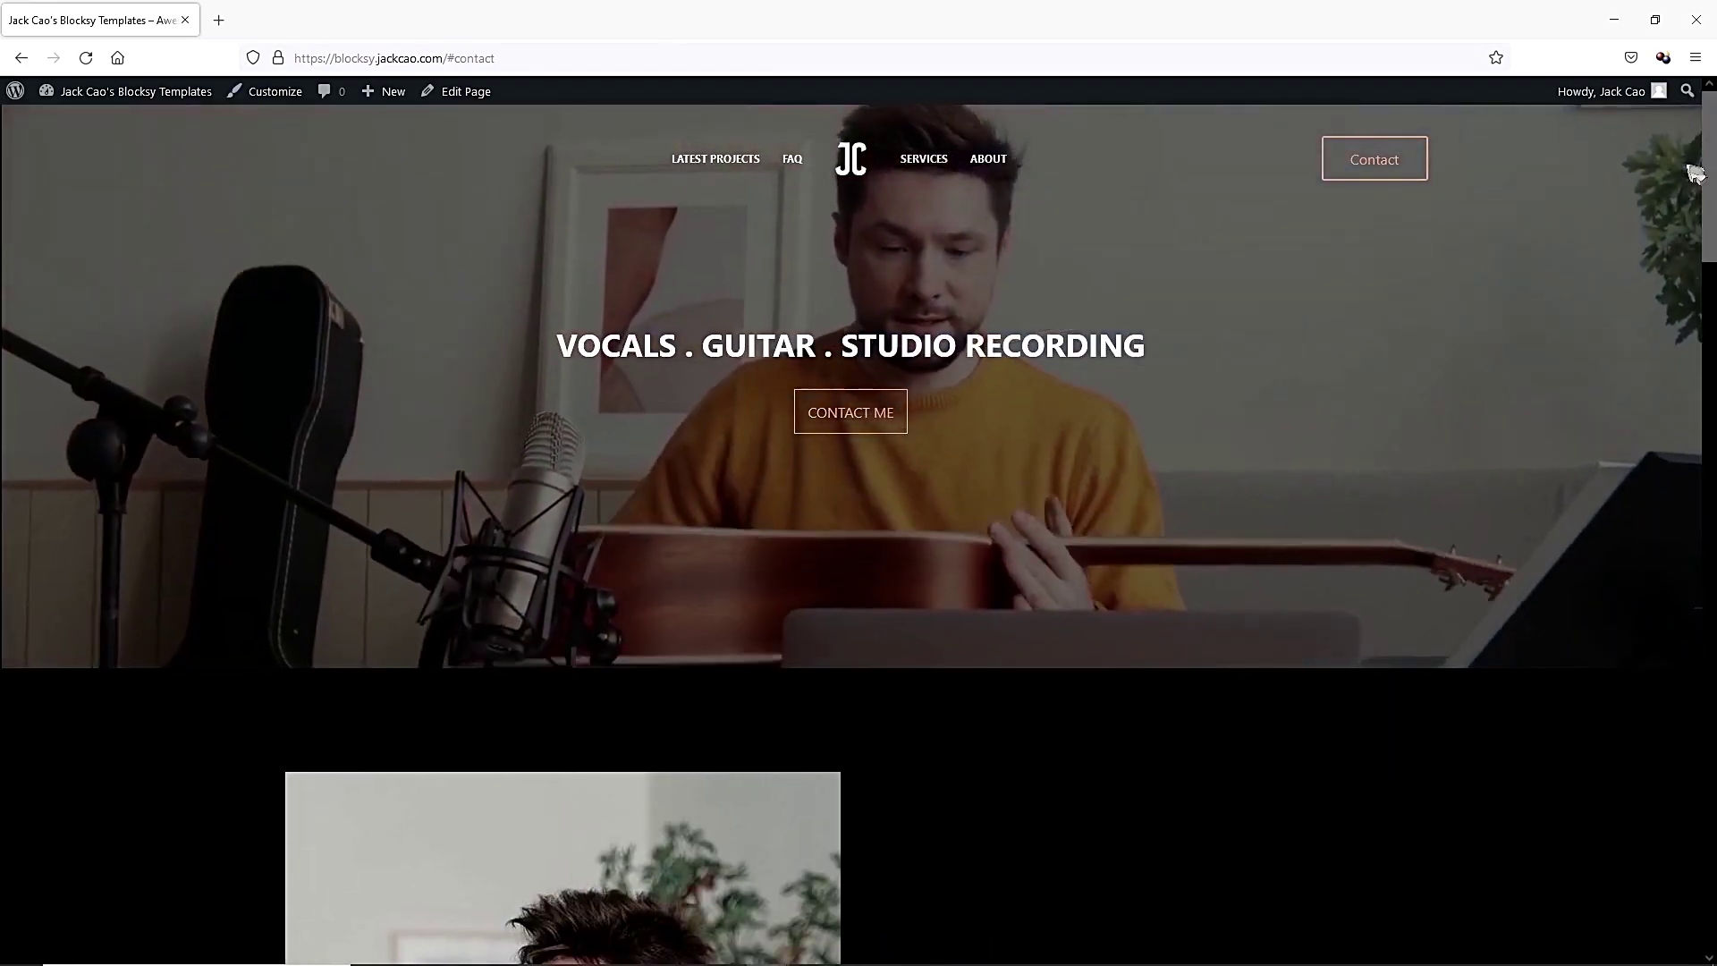